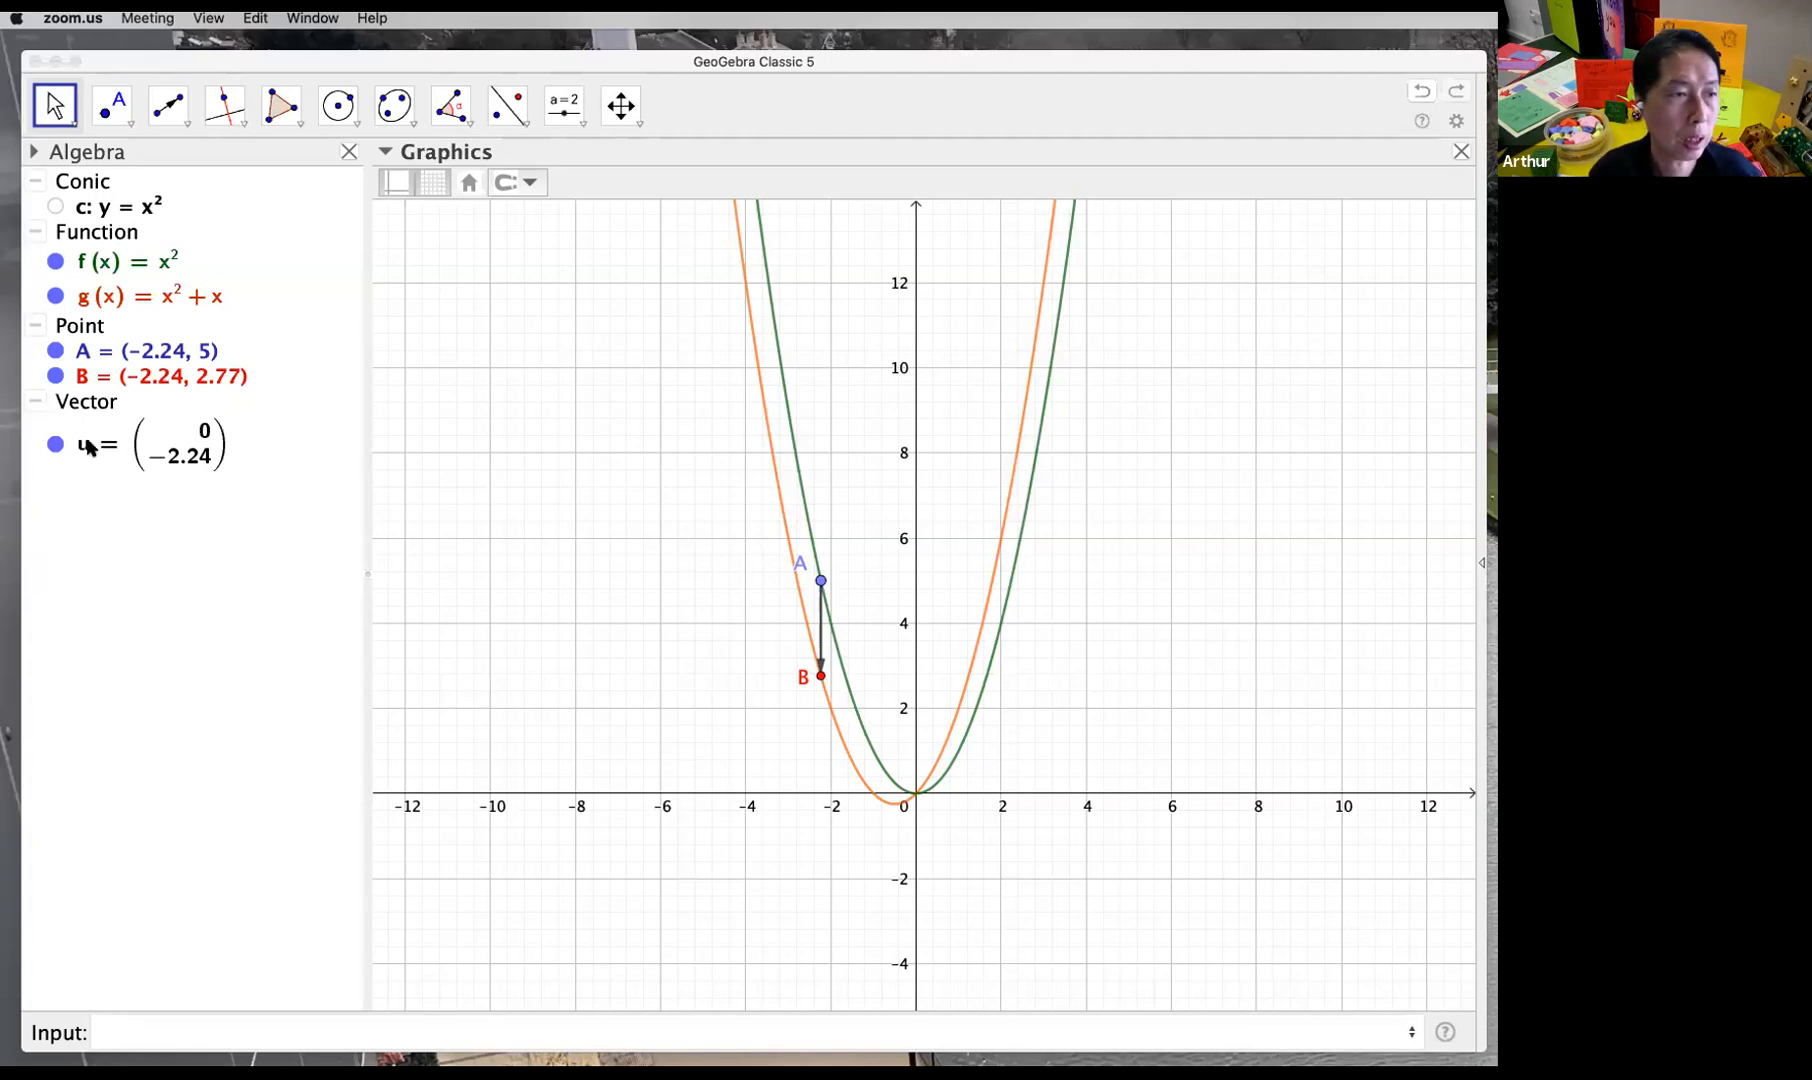
Step: Delete vector u, points A and B, function g and conic c, keeping only the function f(x) = x²
{"action": "left_click", "coordinate": [258, 442]}
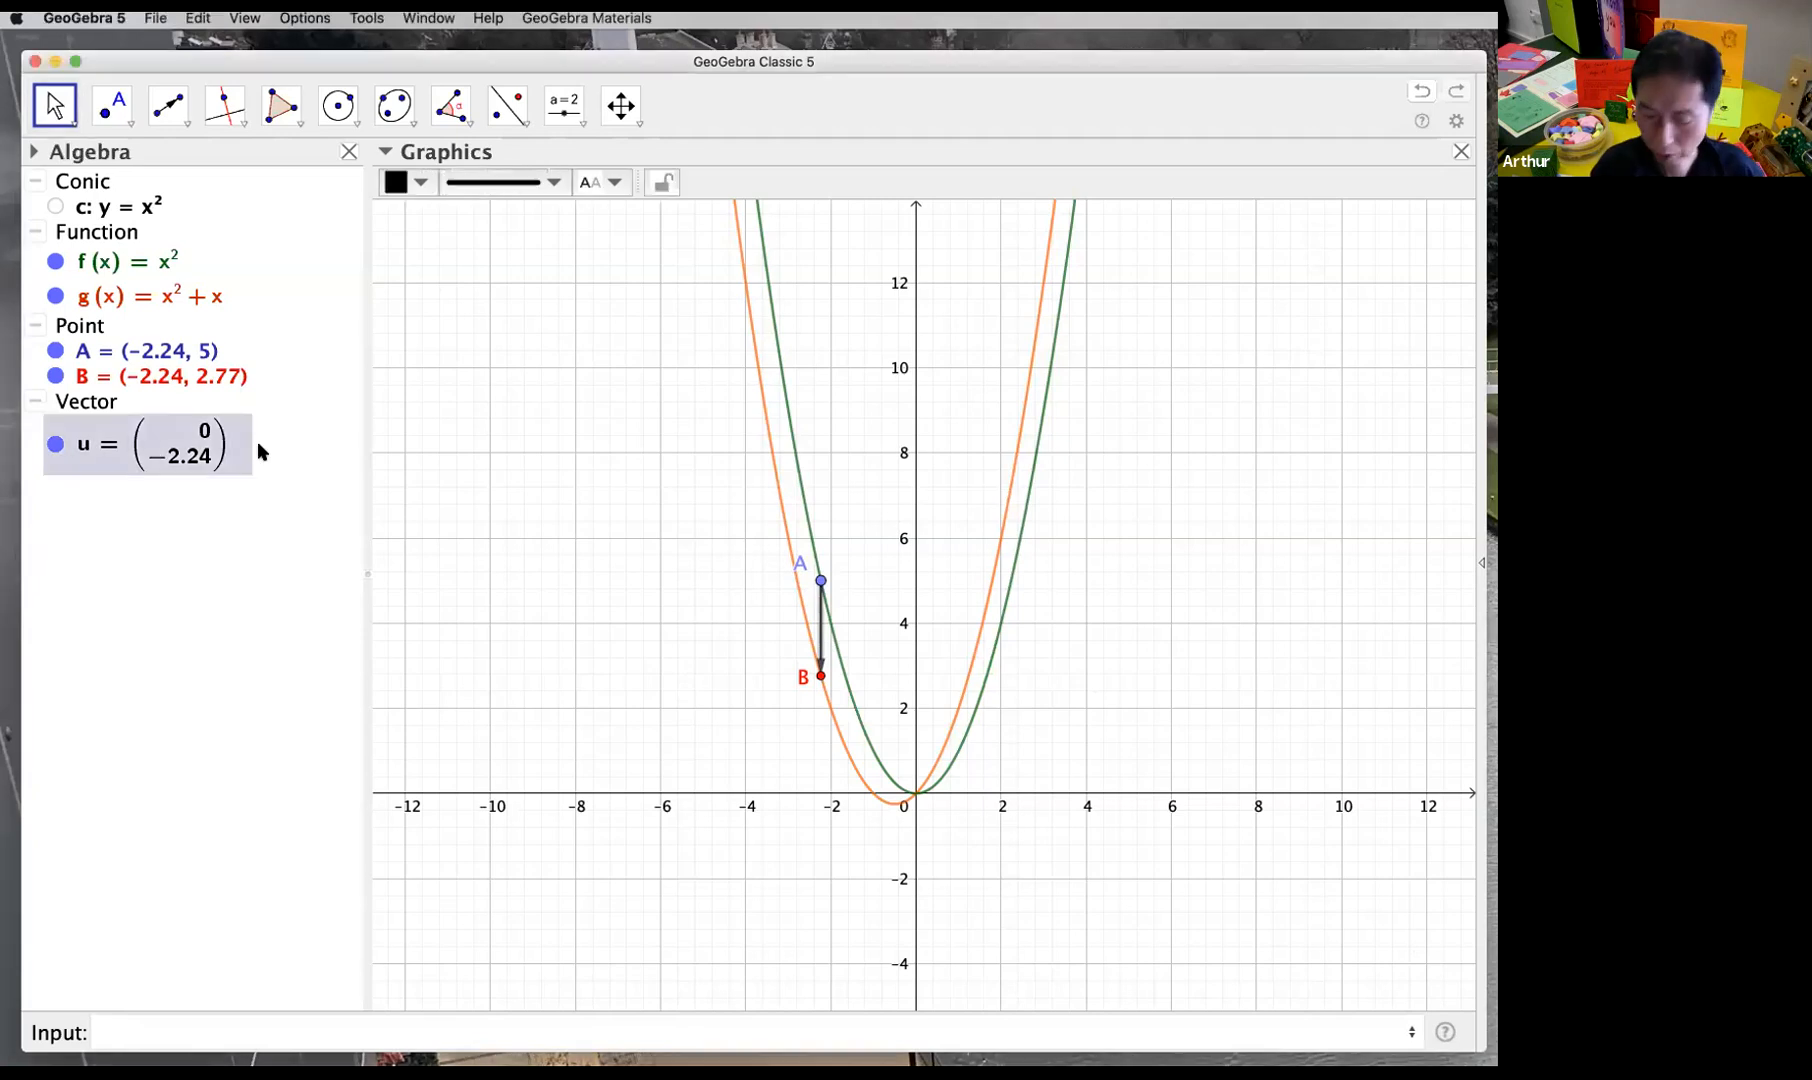
{"action": "key", "text": "Delete"}
{"action": "left_click", "coordinate": [186, 376]}
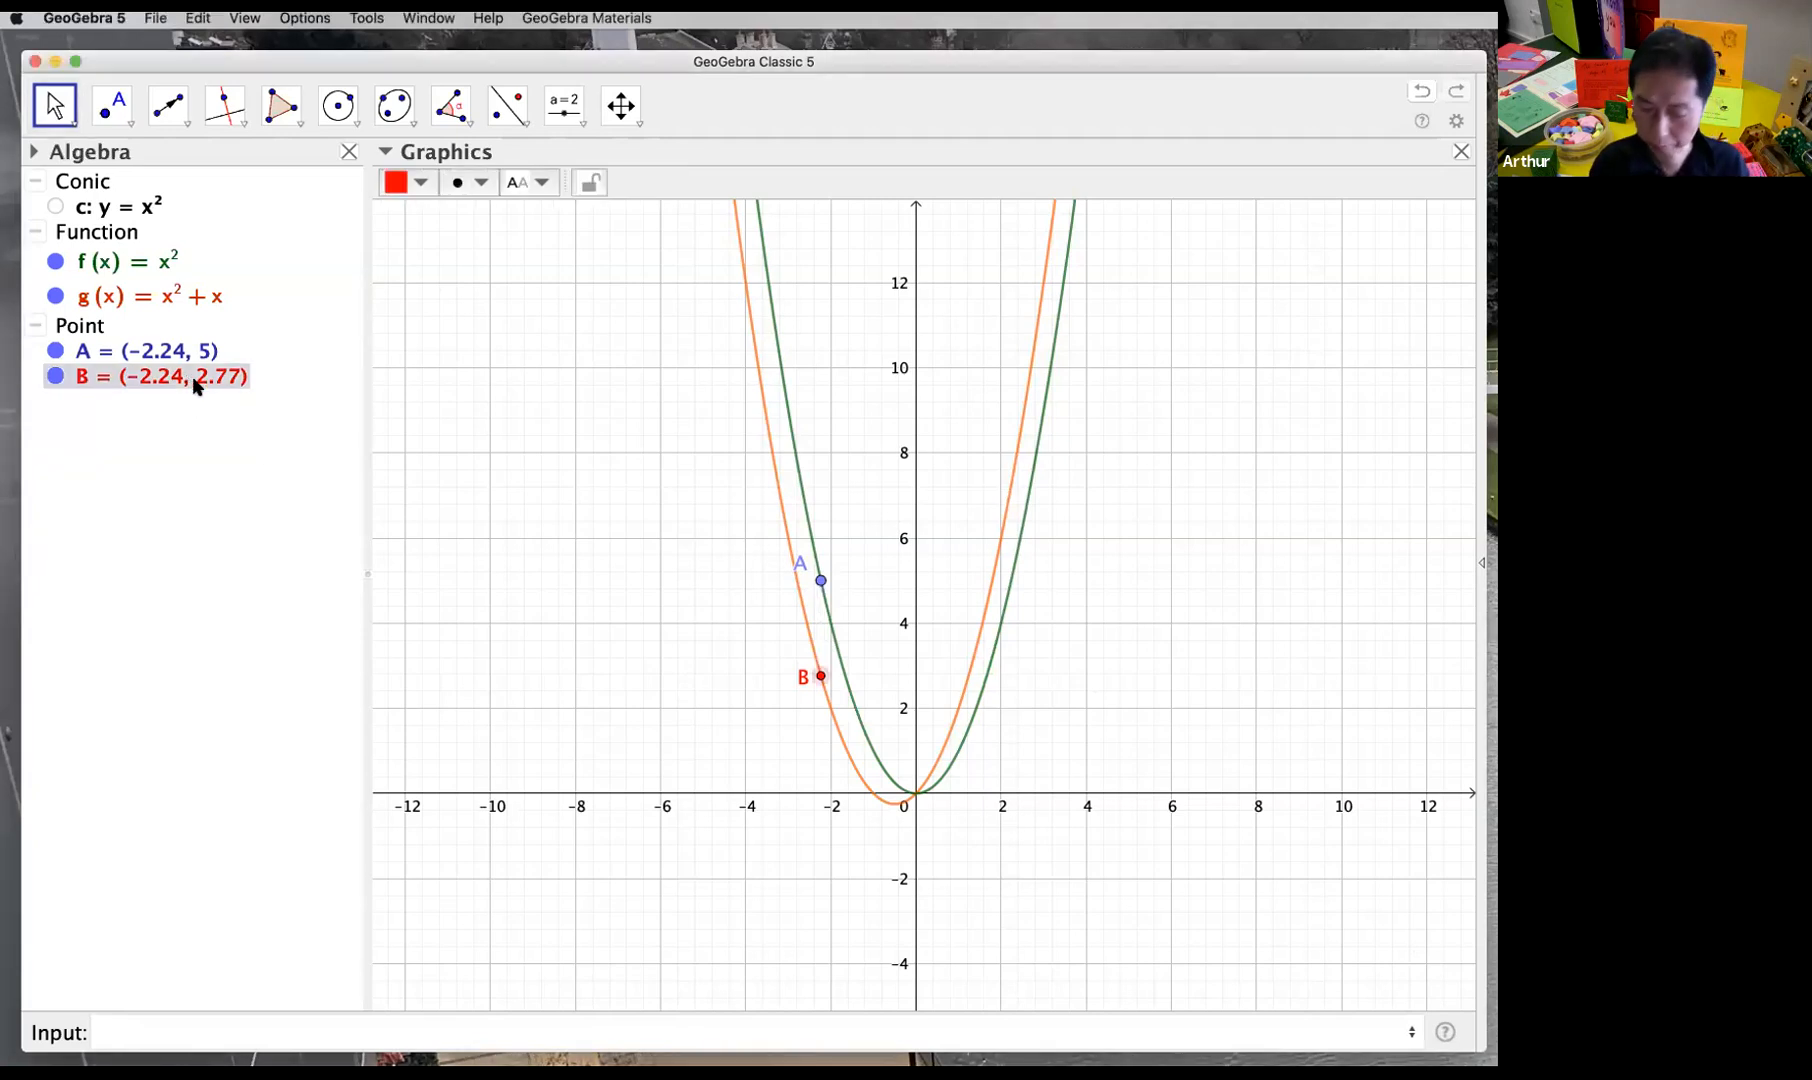
{"action": "key", "text": "Delete"}
{"action": "key", "text": "Delete"}
{"action": "left_click", "coordinate": [195, 304]}
{"action": "key", "text": "Delete"}
{"action": "key", "text": "Delete"}
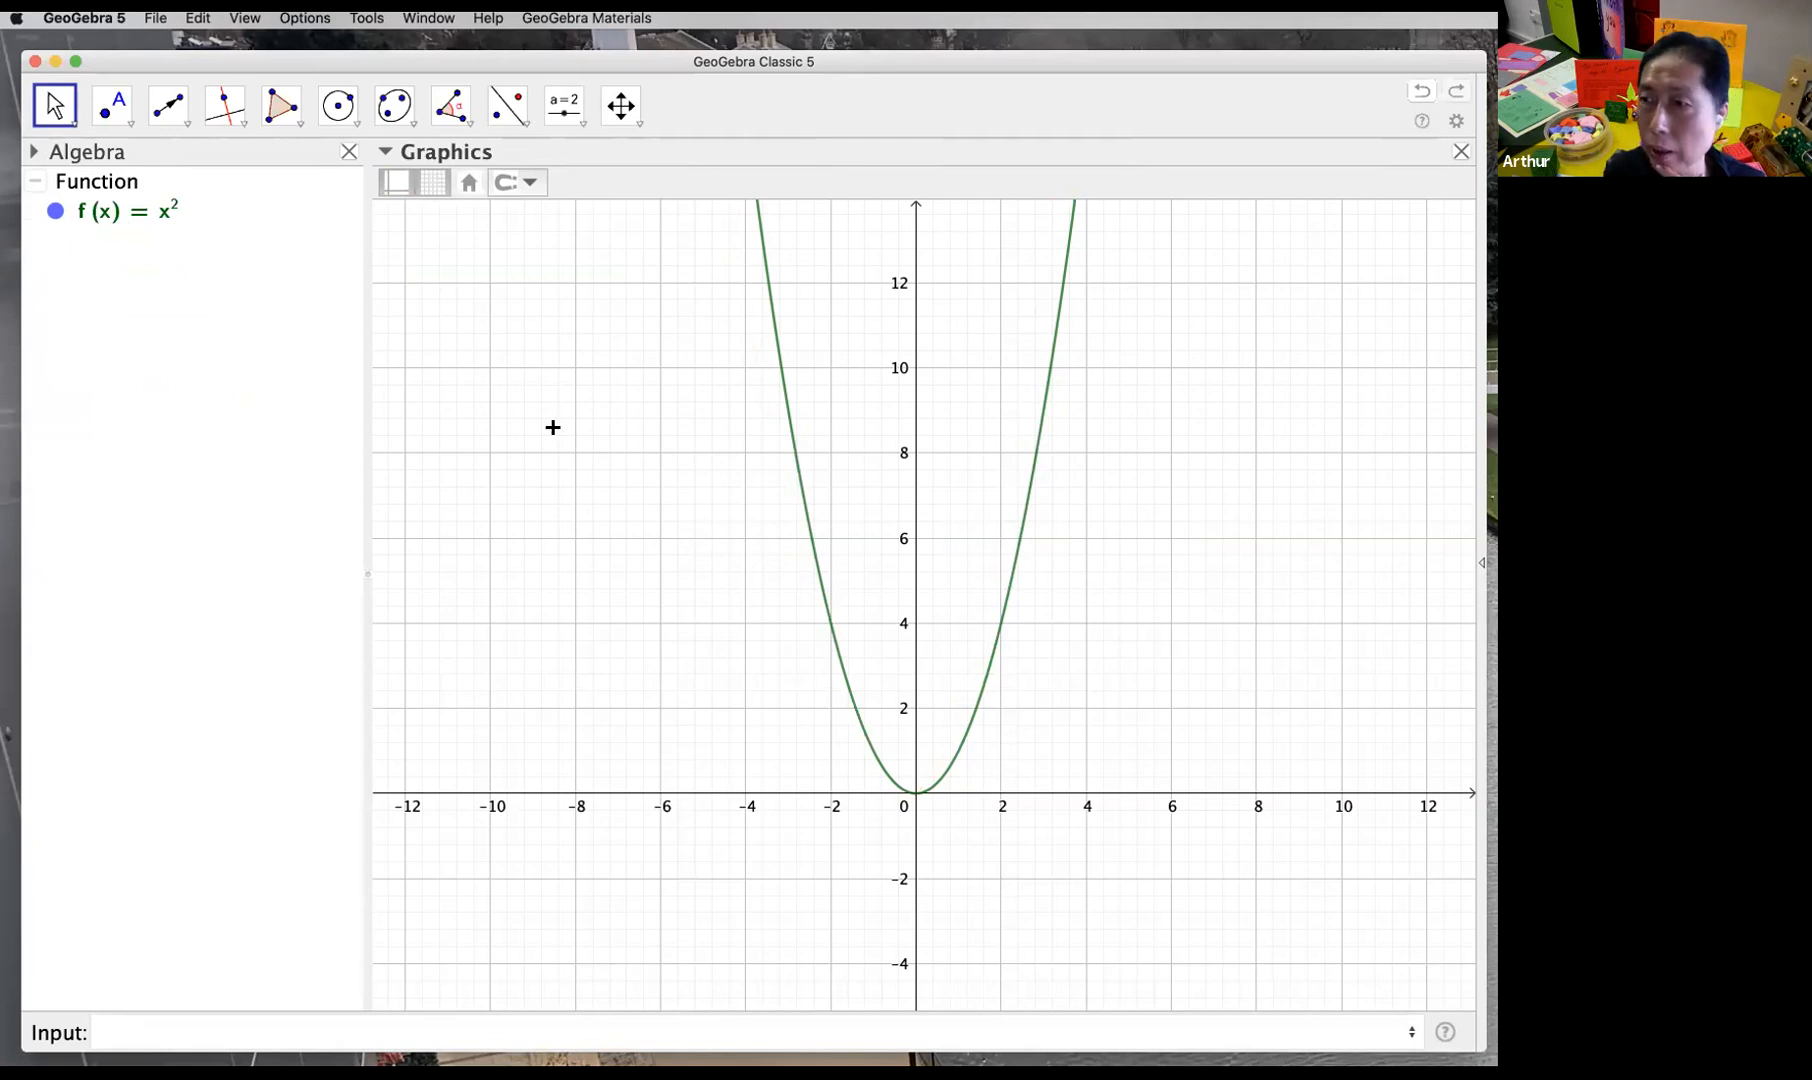
Step: Place a free point in the empty area left of the parabola at about (-7.11, 7.87)
{"action": "left_click", "coordinate": [111, 107]}
{"action": "left_click", "coordinate": [125, 120]}
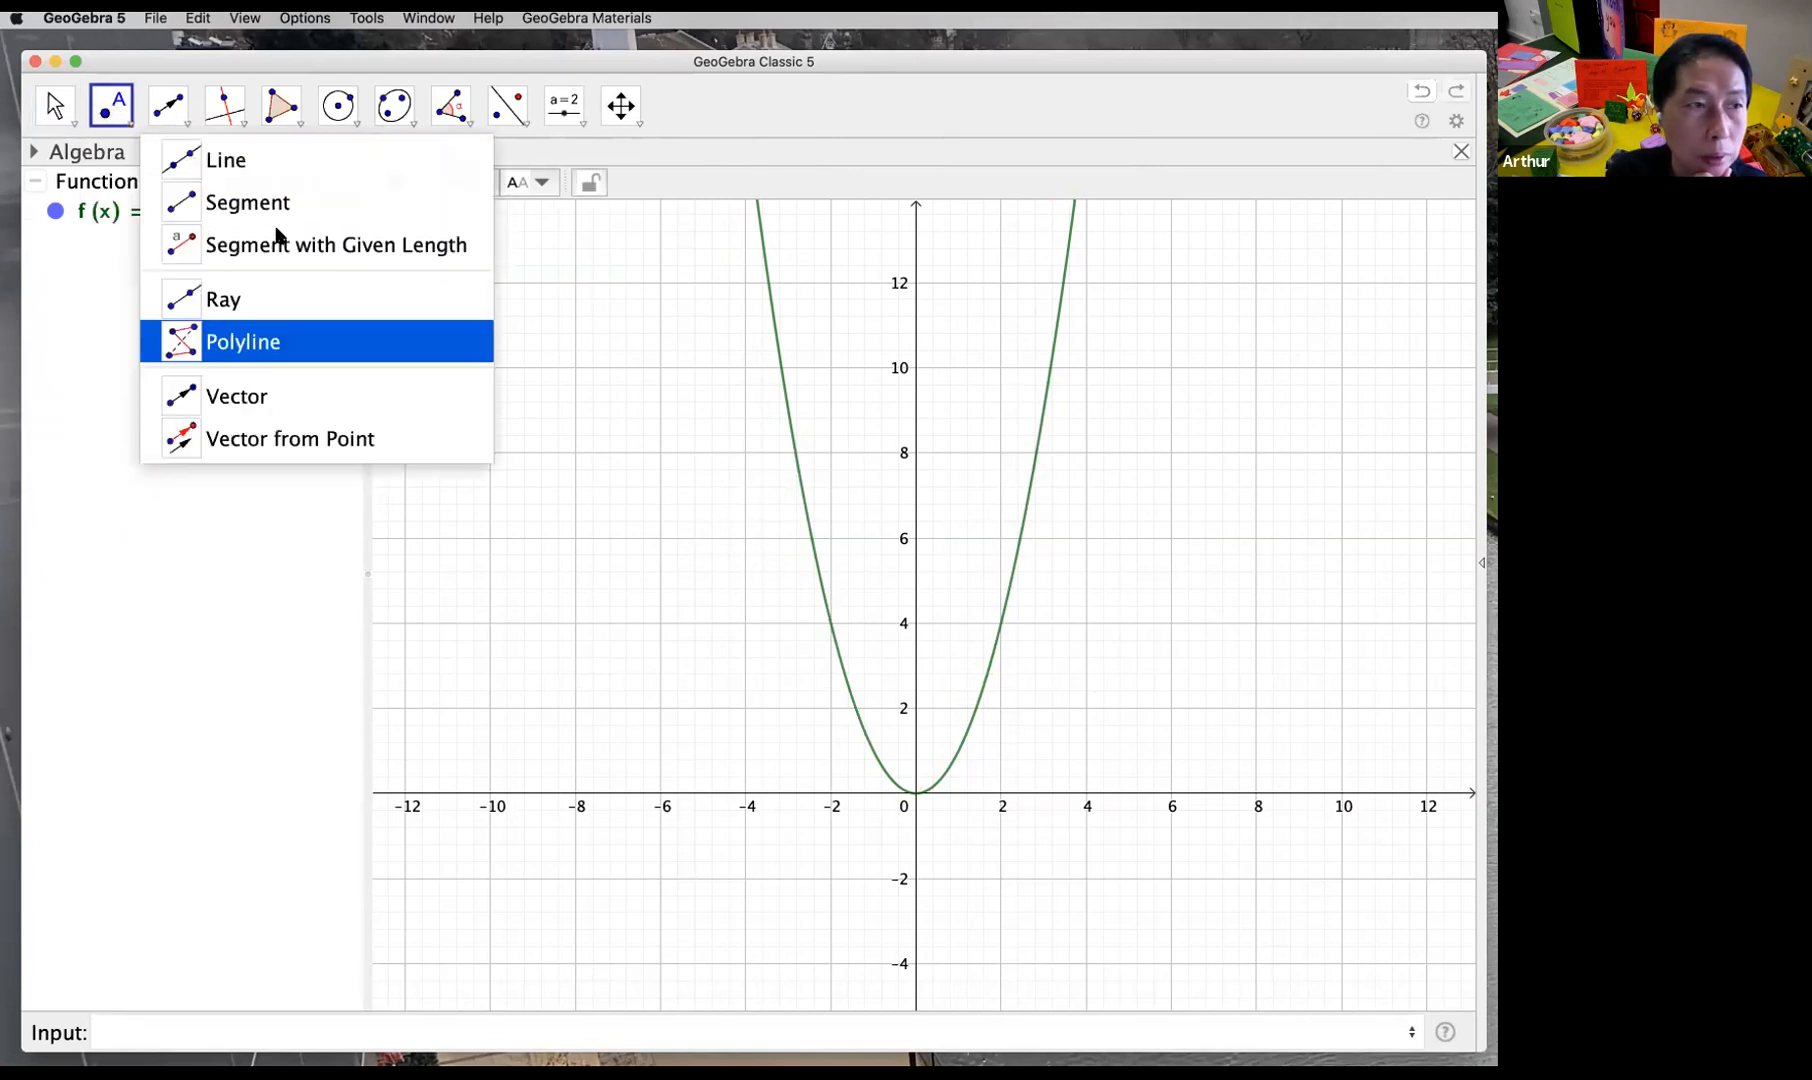
{"action": "left_click", "coordinate": [128, 122]}
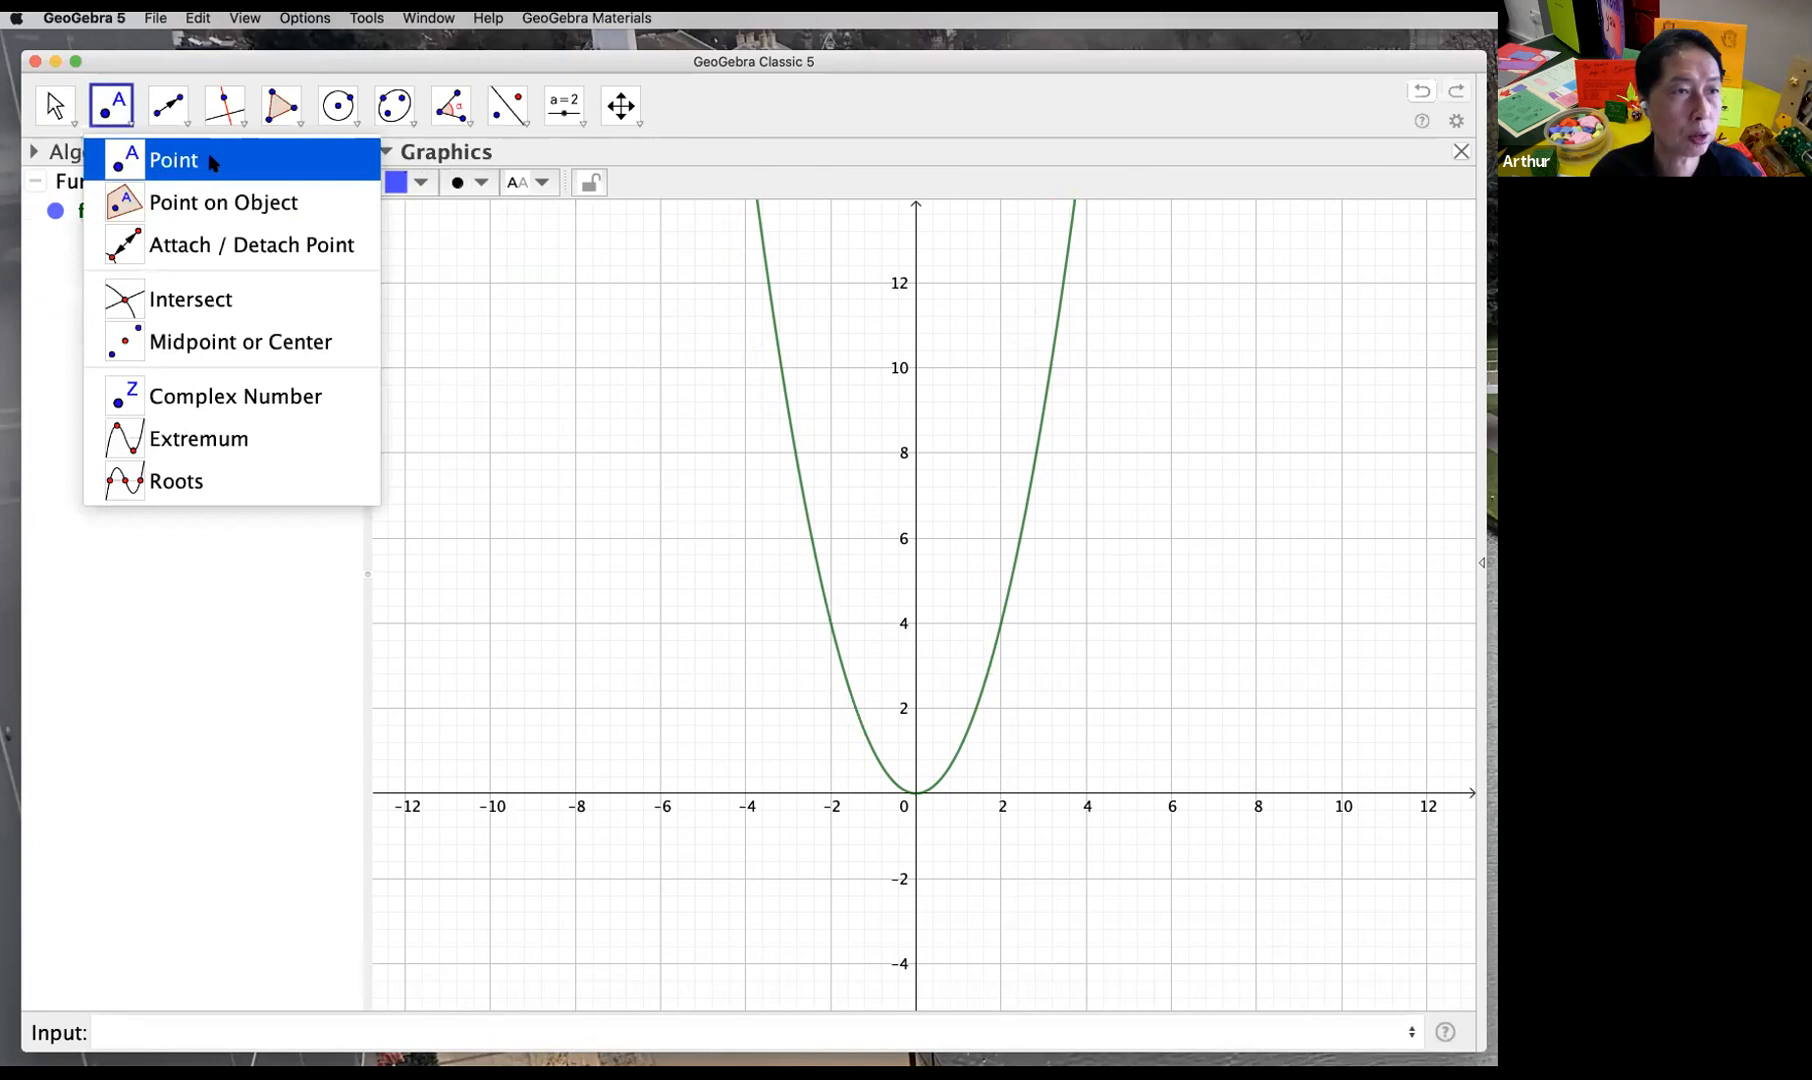
{"action": "left_click", "coordinate": [546, 461]}
{"action": "left_click", "coordinate": [613, 458]}
Step: Move free point A to (-6, 8)
{"action": "left_click", "coordinate": [58, 108]}
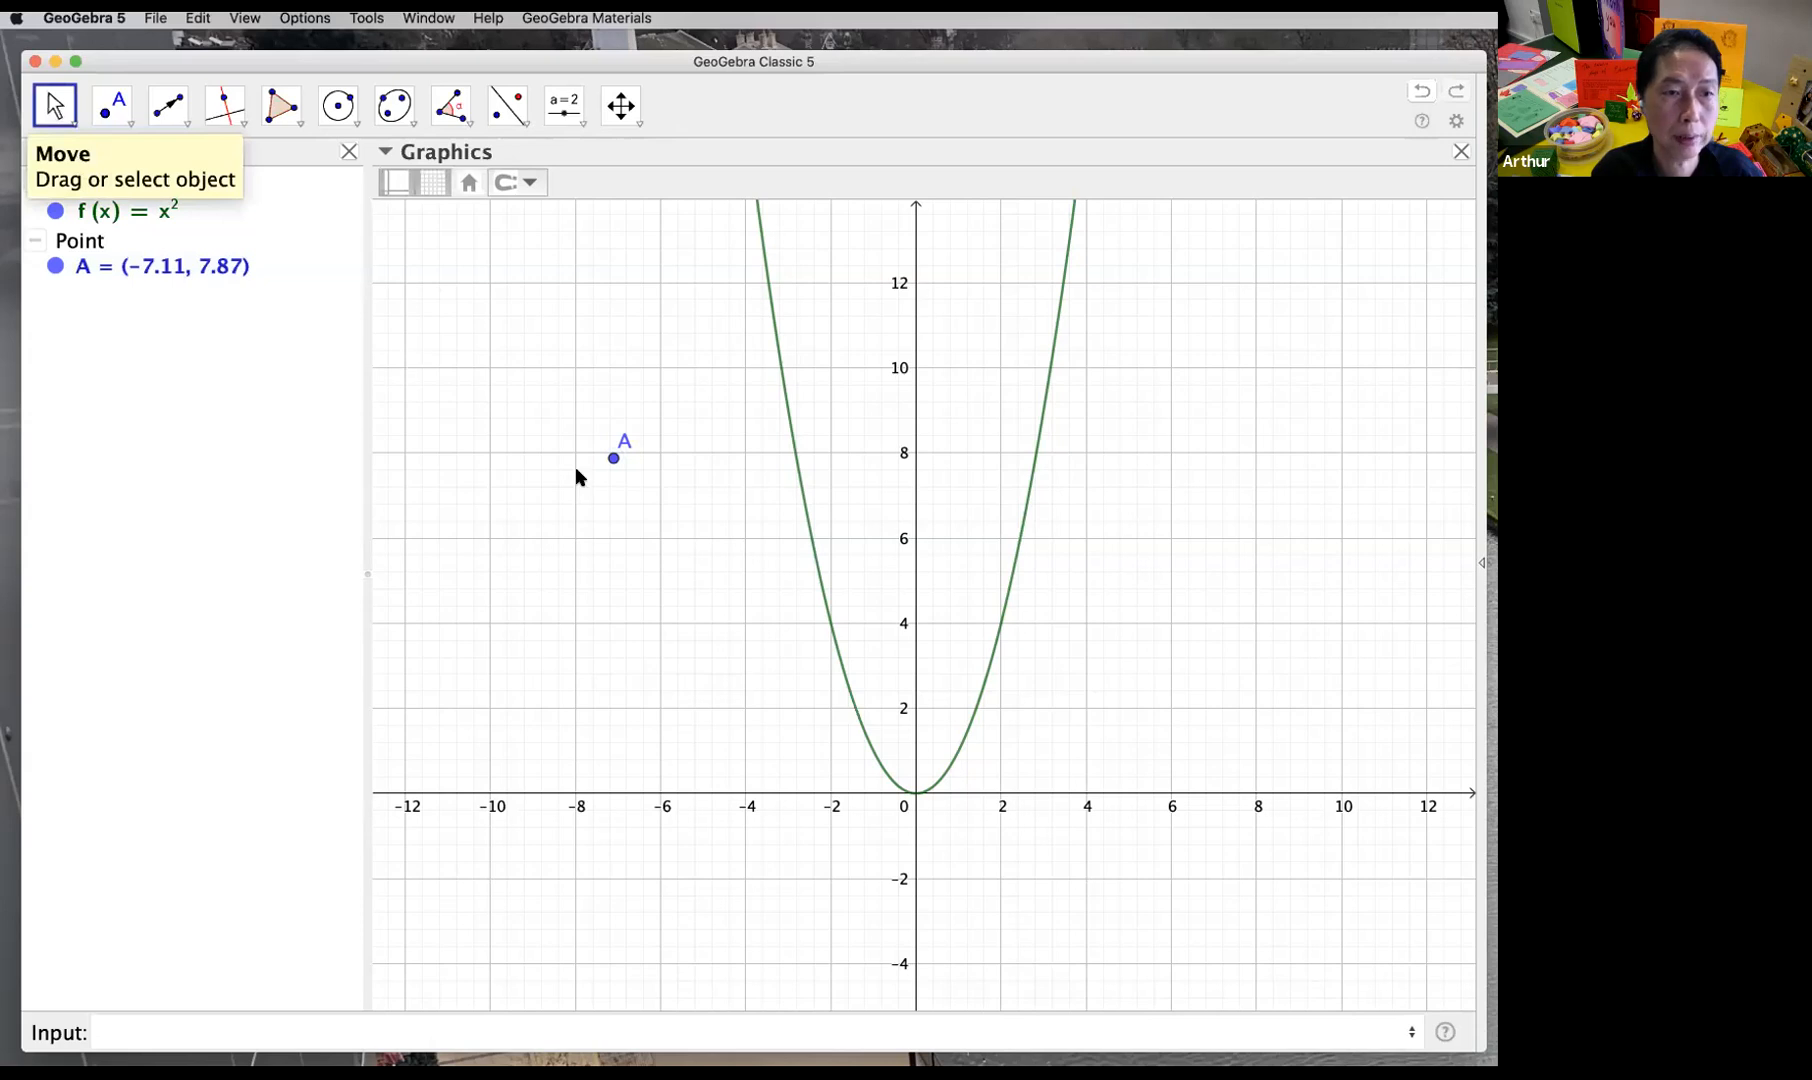
{"action": "left_click_drag", "start_coordinate": [613, 458], "coordinate": [735, 654]}
{"action": "left_click_drag", "start_coordinate": [652, 571], "coordinate": [658, 542]}
{"action": "left_click", "coordinate": [663, 540]}
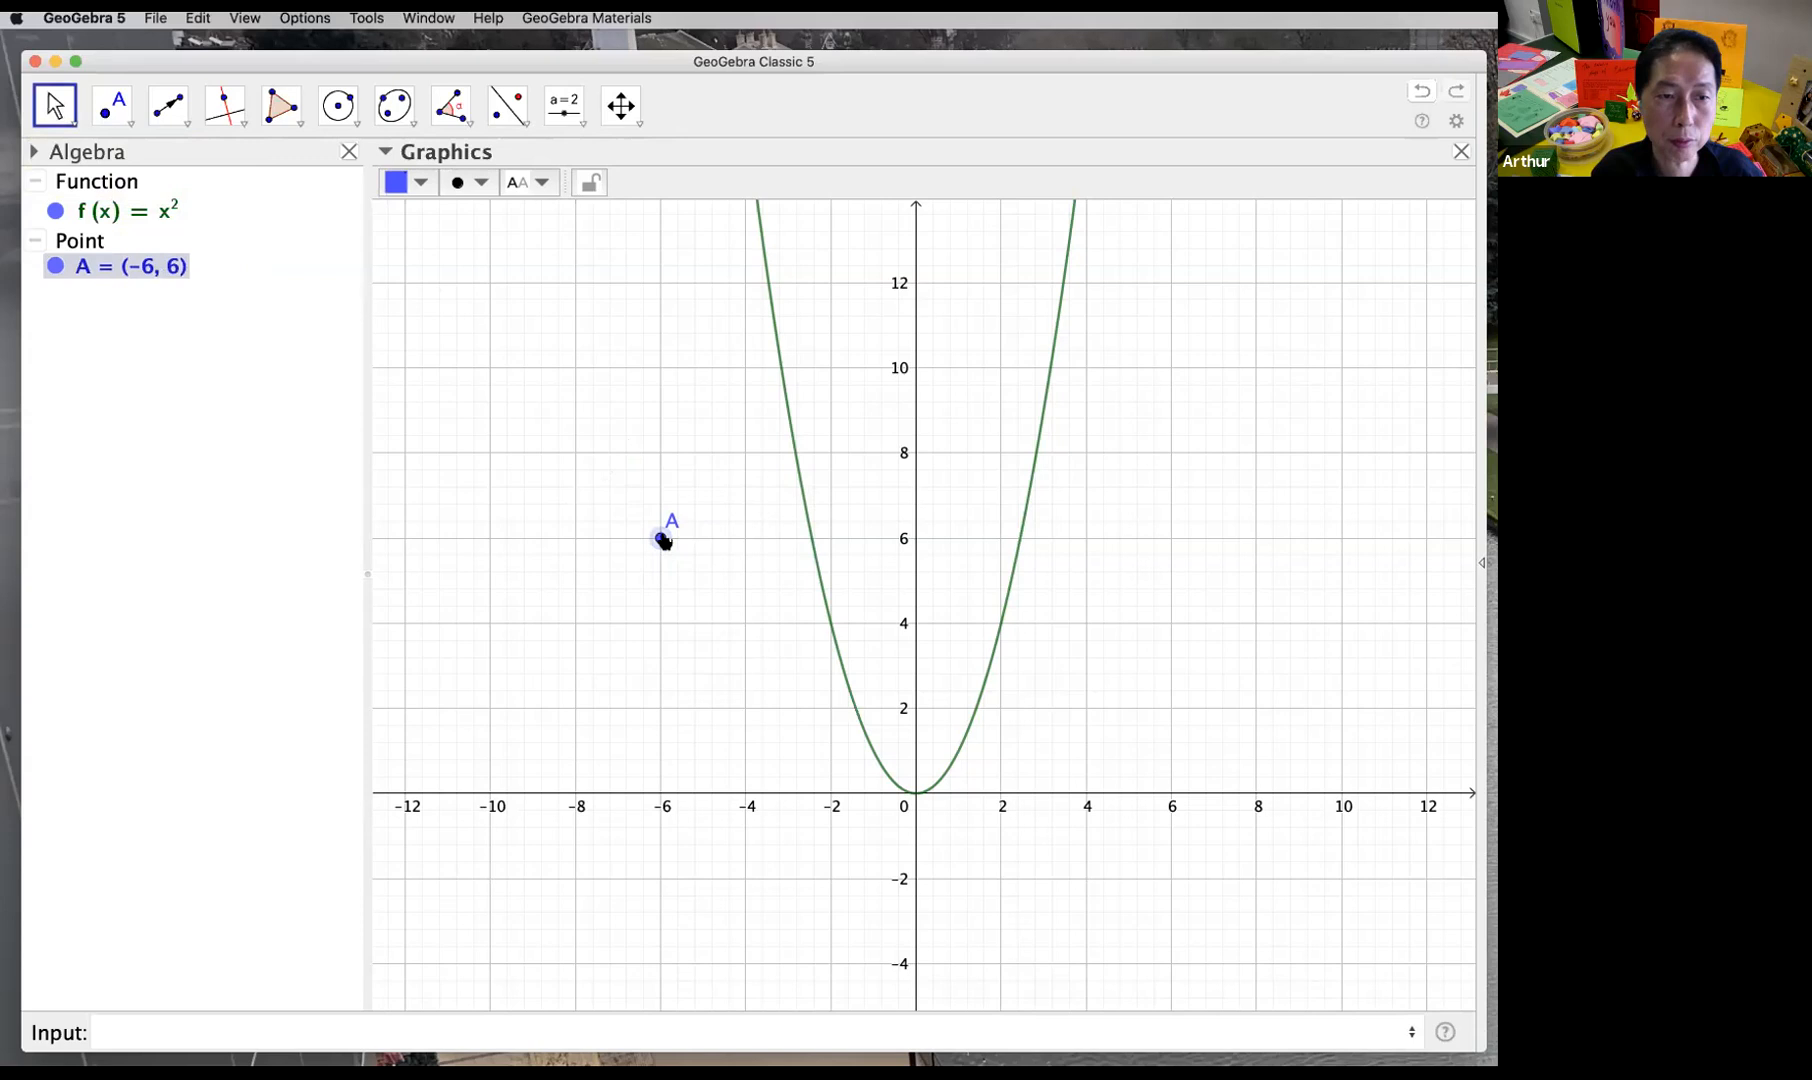
{"action": "left_click_drag", "start_coordinate": [663, 540], "coordinate": [662, 455]}
Step: Place a point on the parabola's left branch at about (-2.86, 8.21) and slide it up the curve to about (-3.28, 10.78)
{"action": "left_click", "coordinate": [111, 105]}
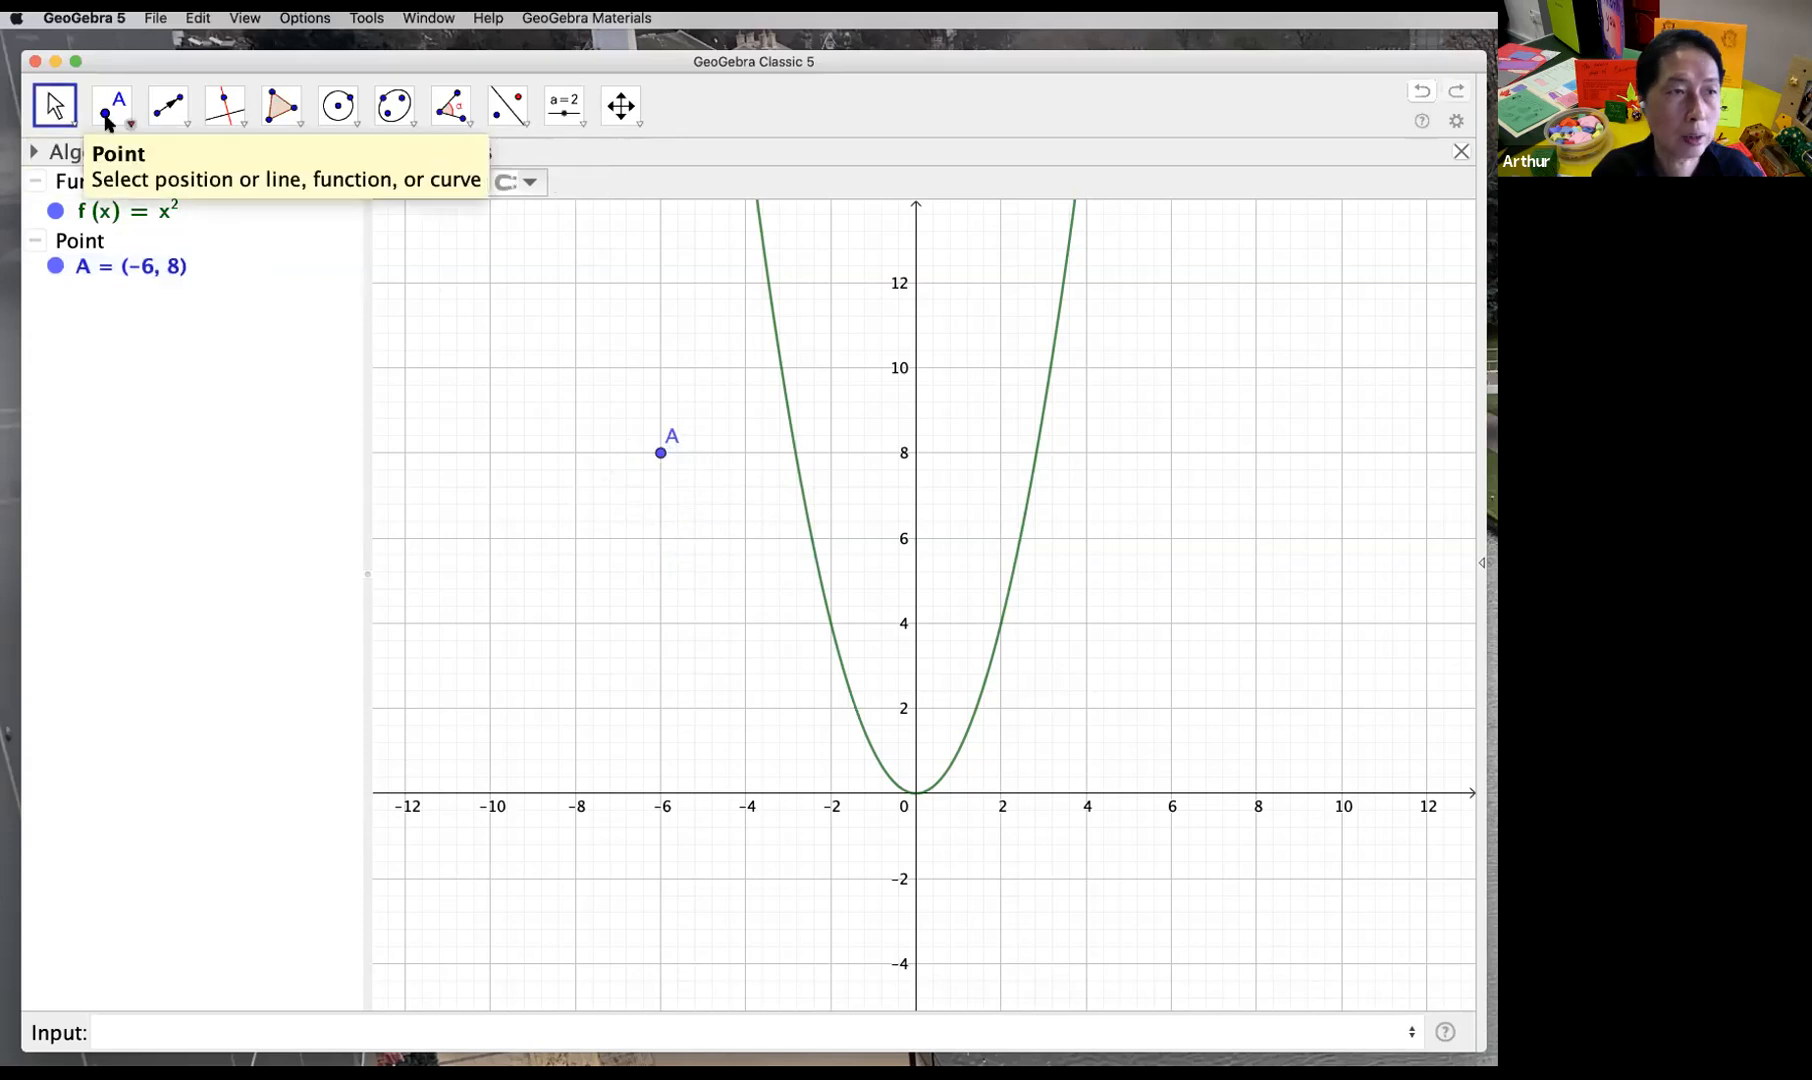
{"action": "left_click", "coordinate": [794, 446]}
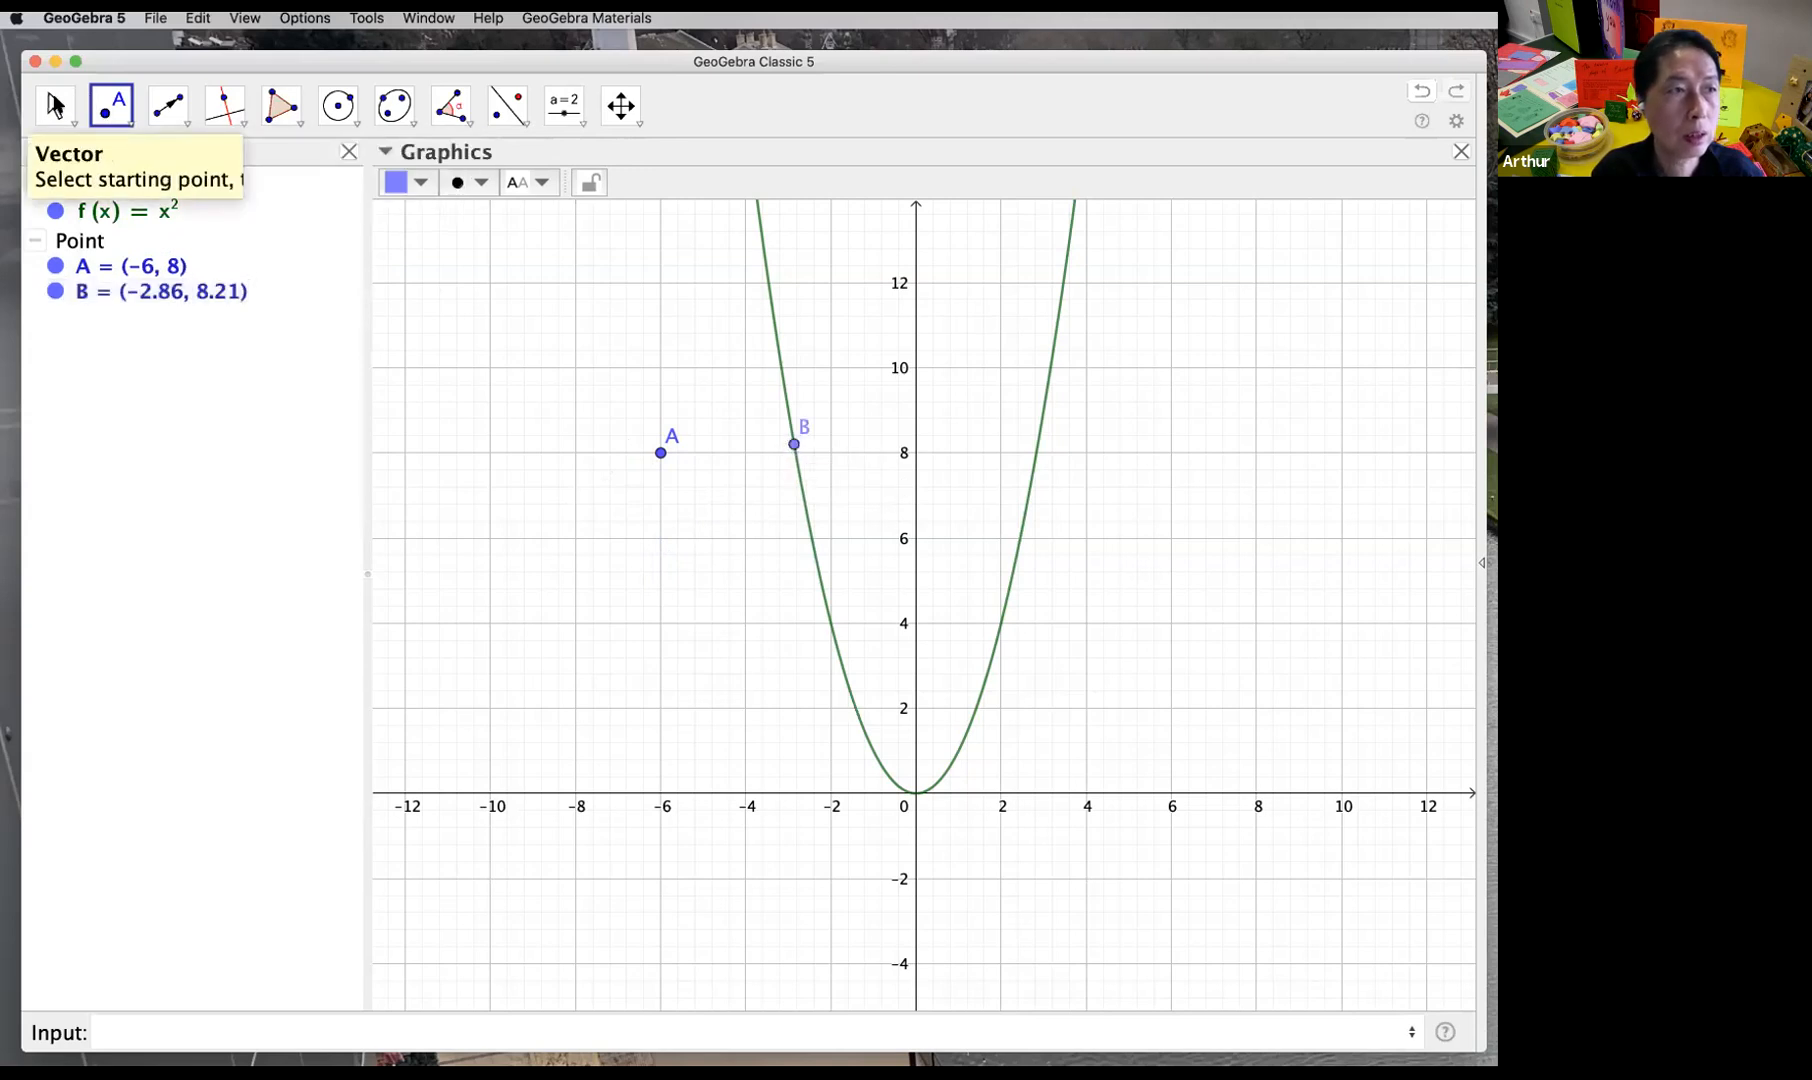
{"action": "left_click", "coordinate": [57, 110]}
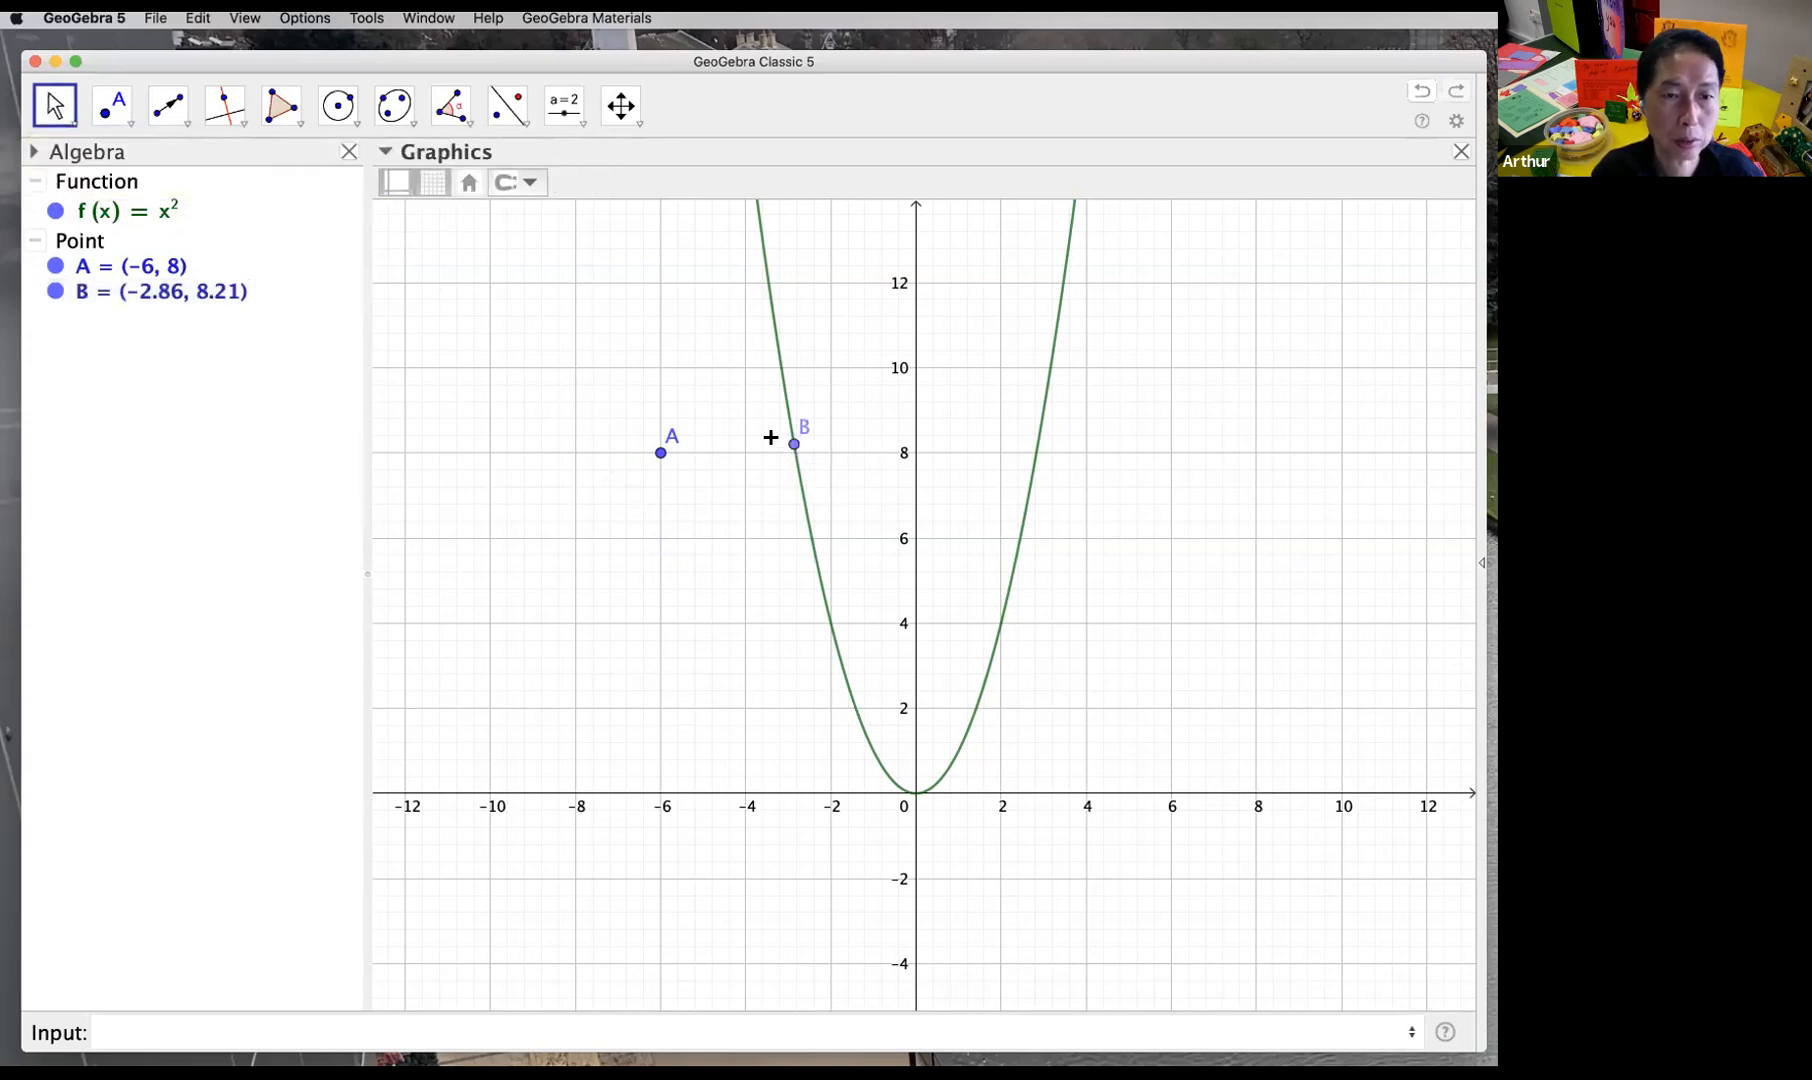
{"action": "left_click_drag", "start_coordinate": [793, 445], "coordinate": [542, 336]}
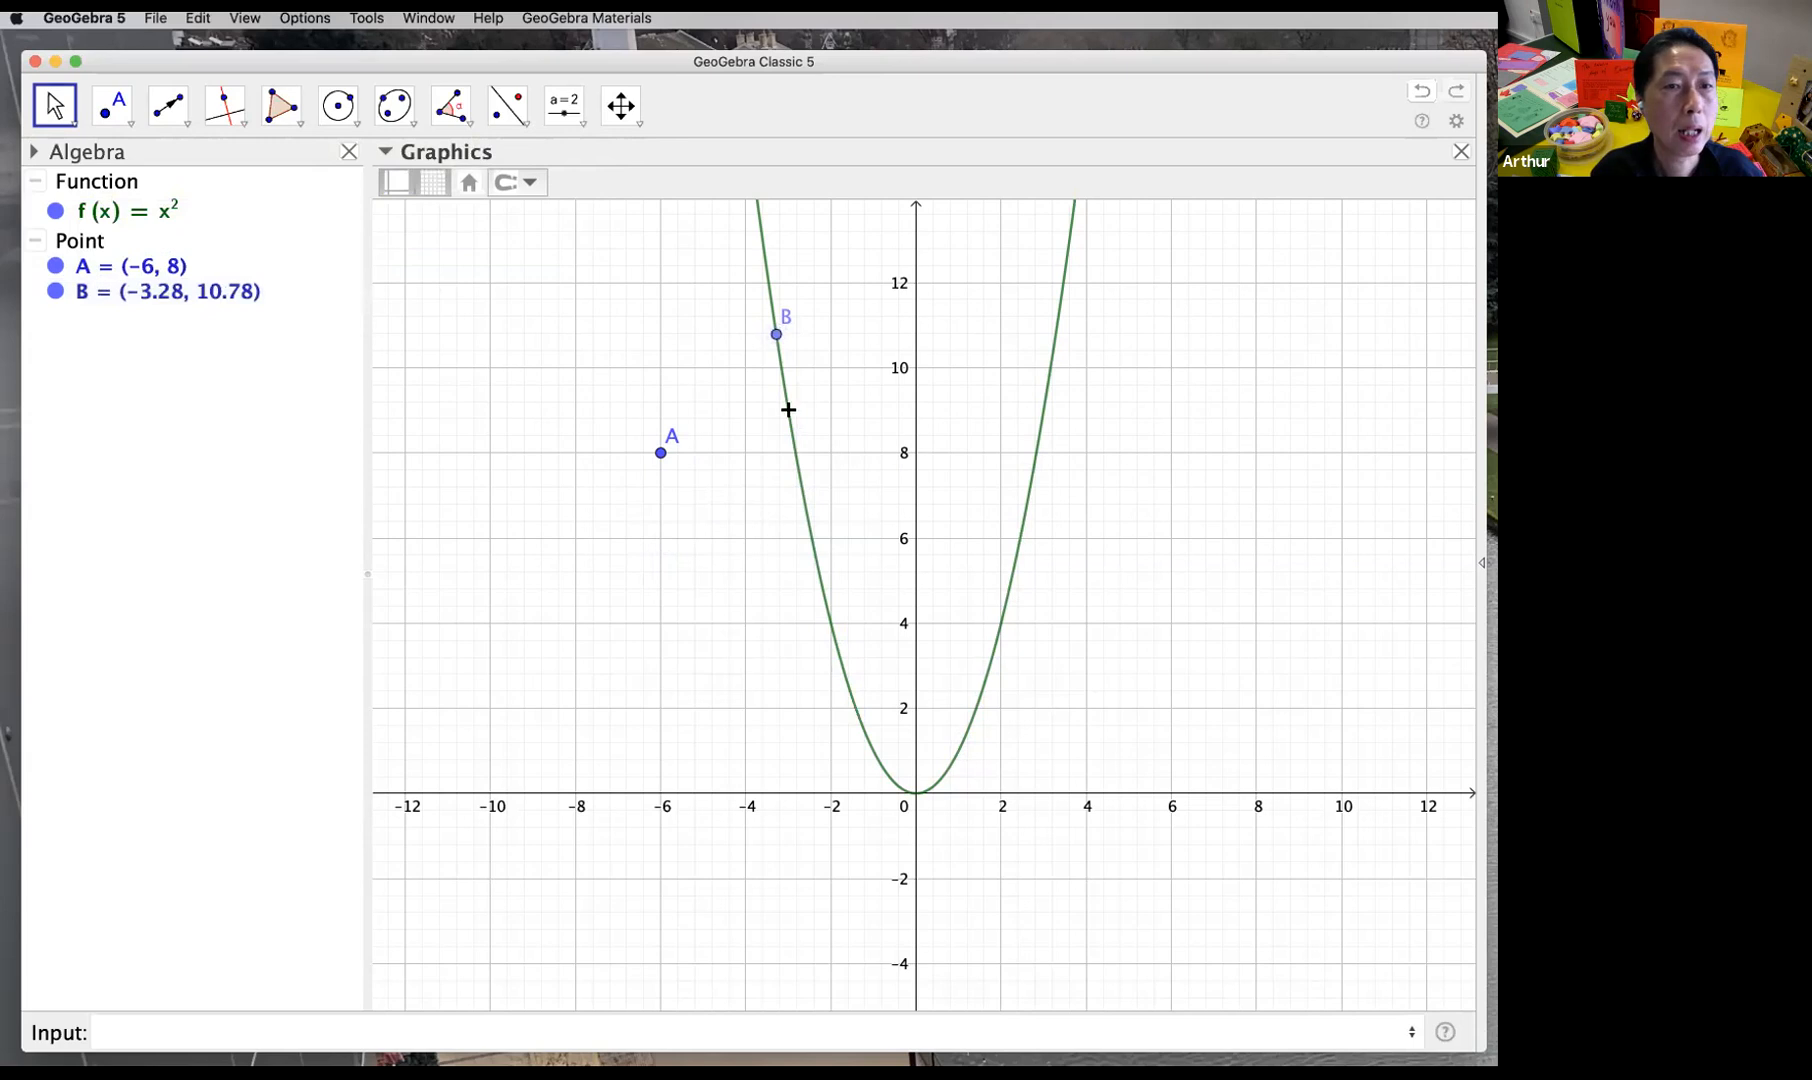
Step: Nudge point B along the parabola to about (-3.24, 10.53) and delete it
{"action": "left_click", "coordinate": [777, 337]}
{"action": "left_click_drag", "start_coordinate": [777, 338], "coordinate": [778, 345]}
{"action": "left_click", "coordinate": [778, 346]}
{"action": "left_click", "coordinate": [778, 346]}
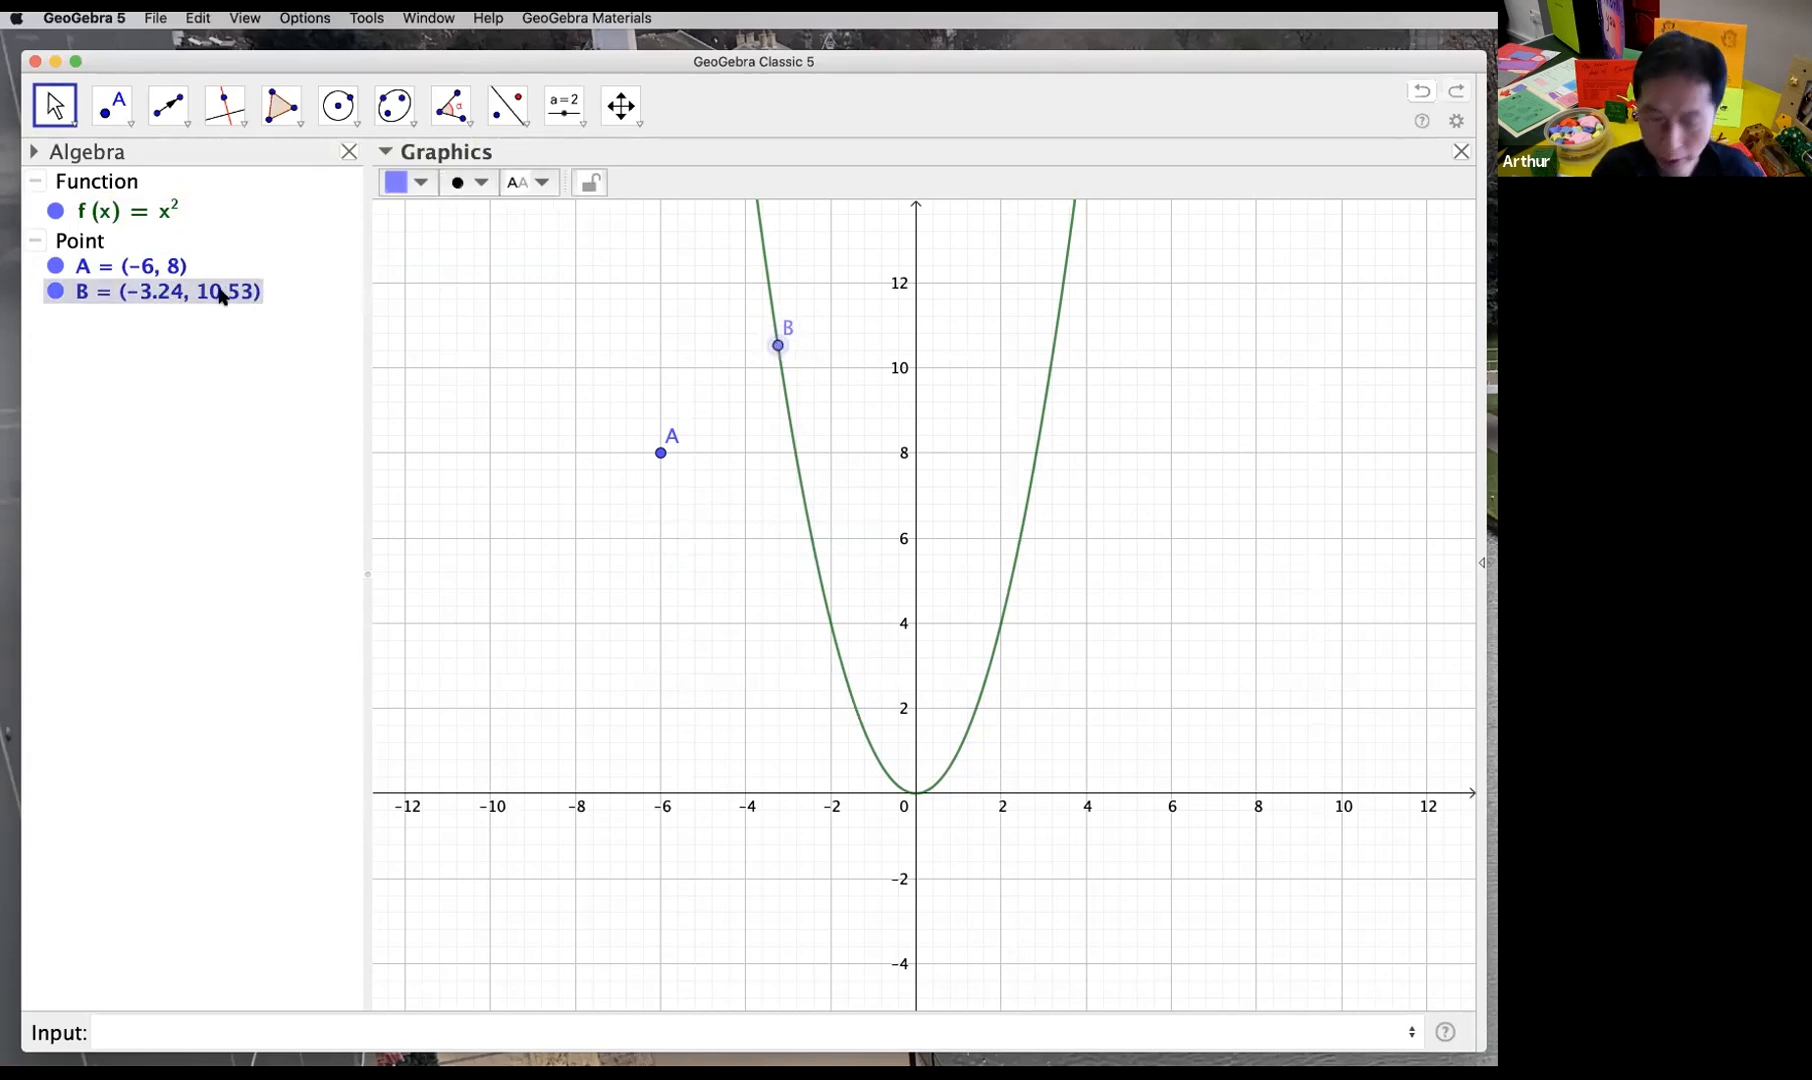
{"action": "key", "text": "Delete"}
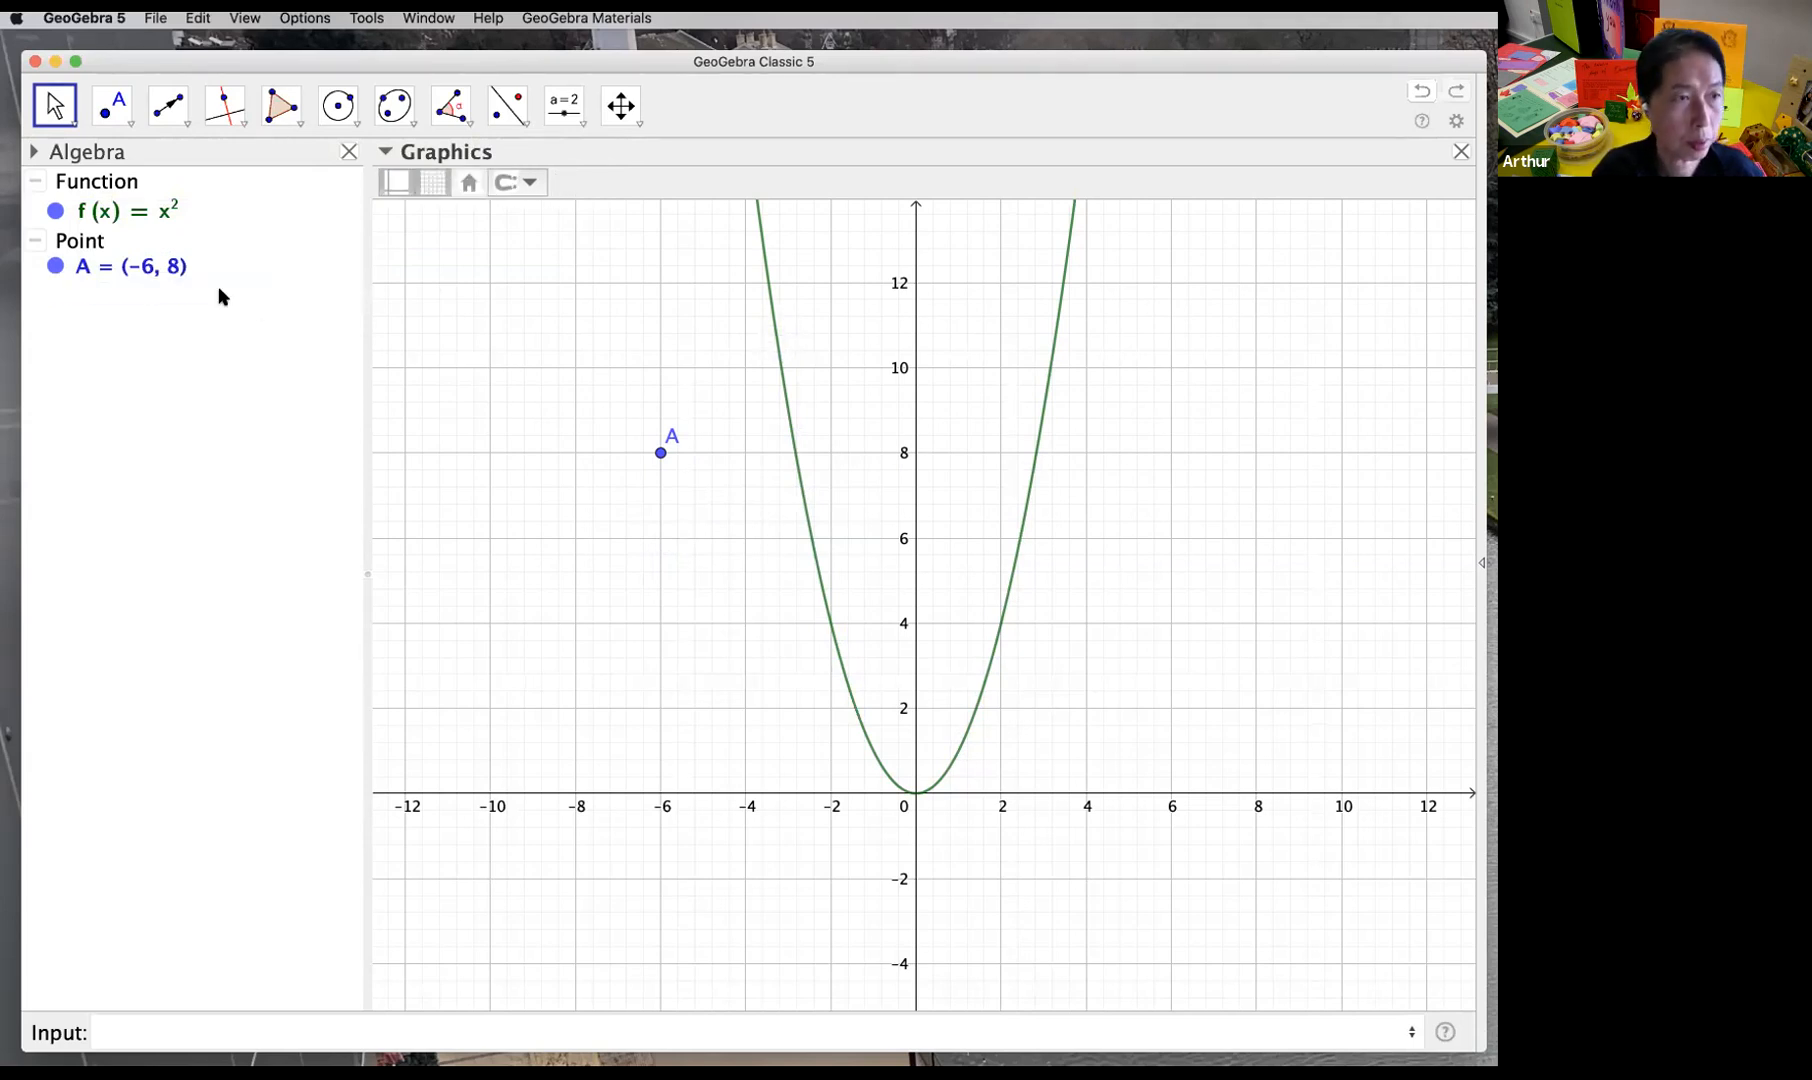
{"action": "left_click", "coordinate": [660, 451]}
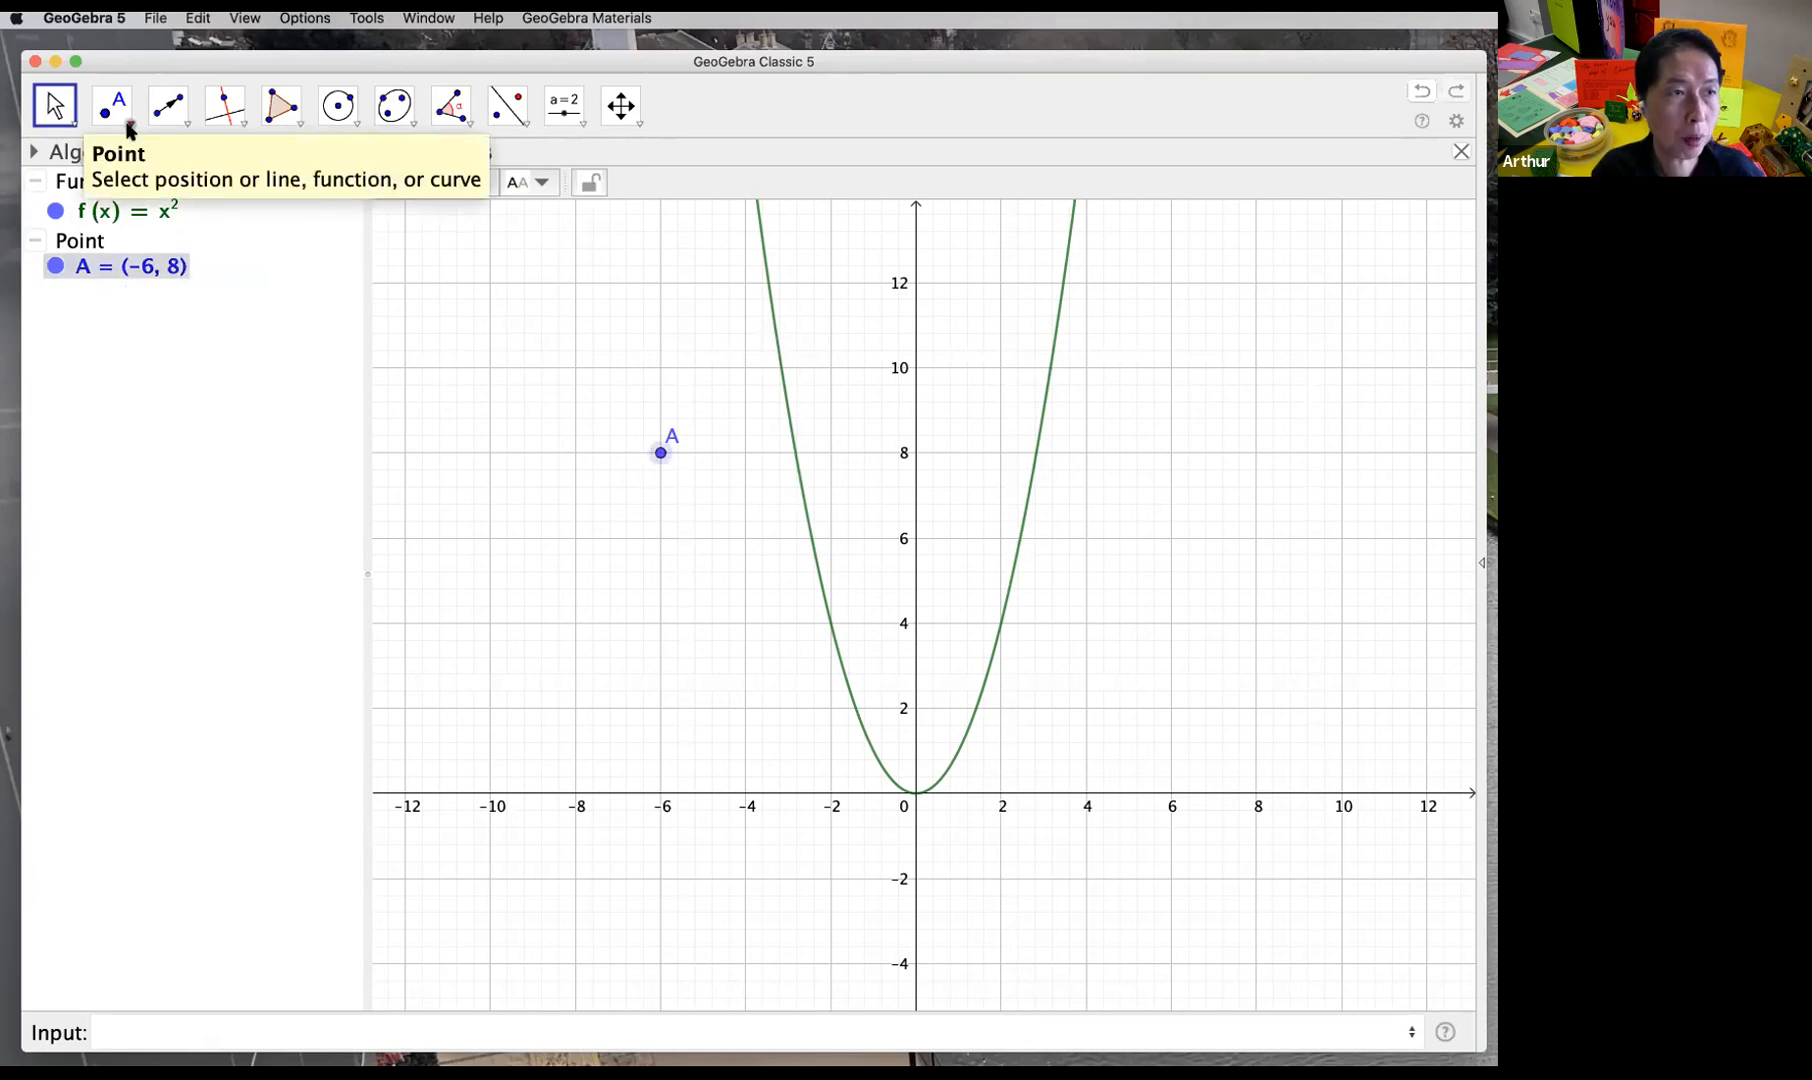
{"action": "left_click", "coordinate": [553, 451]}
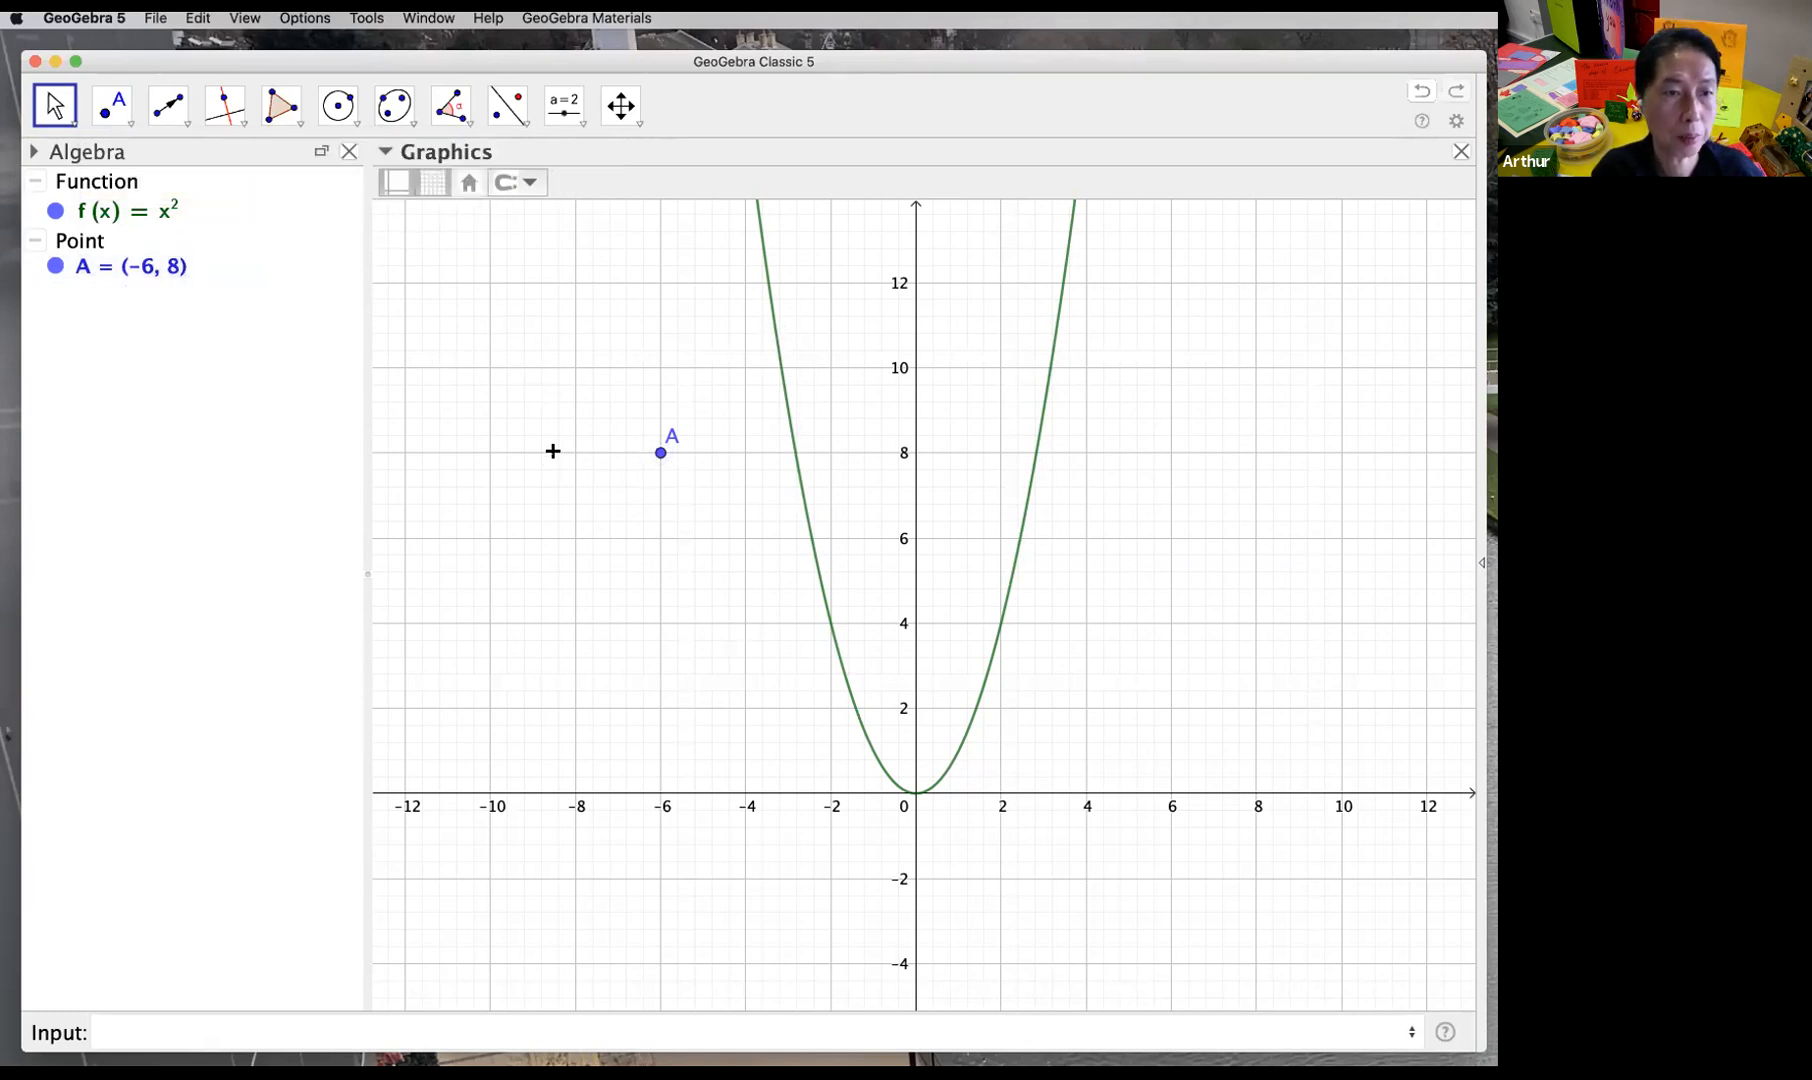
{"action": "left_click", "coordinate": [661, 453]}
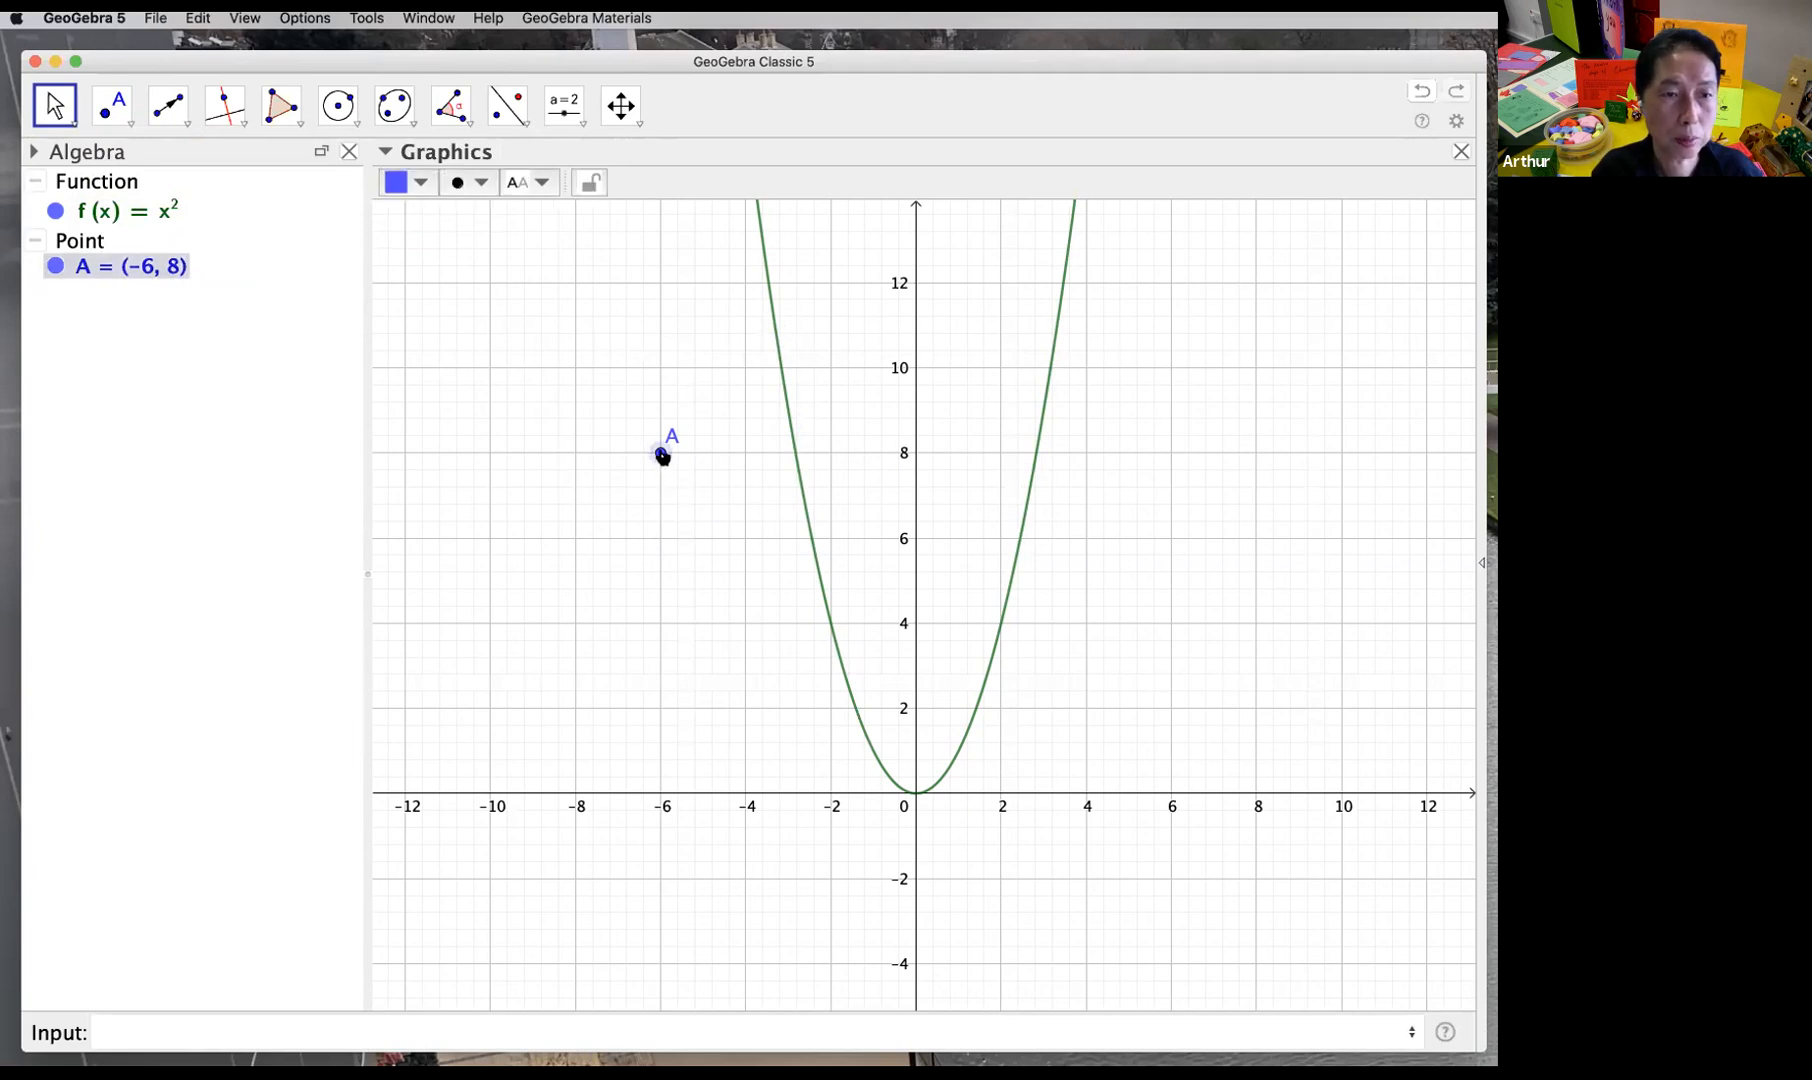
{"action": "right_click", "coordinate": [661, 455]}
{"action": "left_click", "coordinate": [660, 470]}
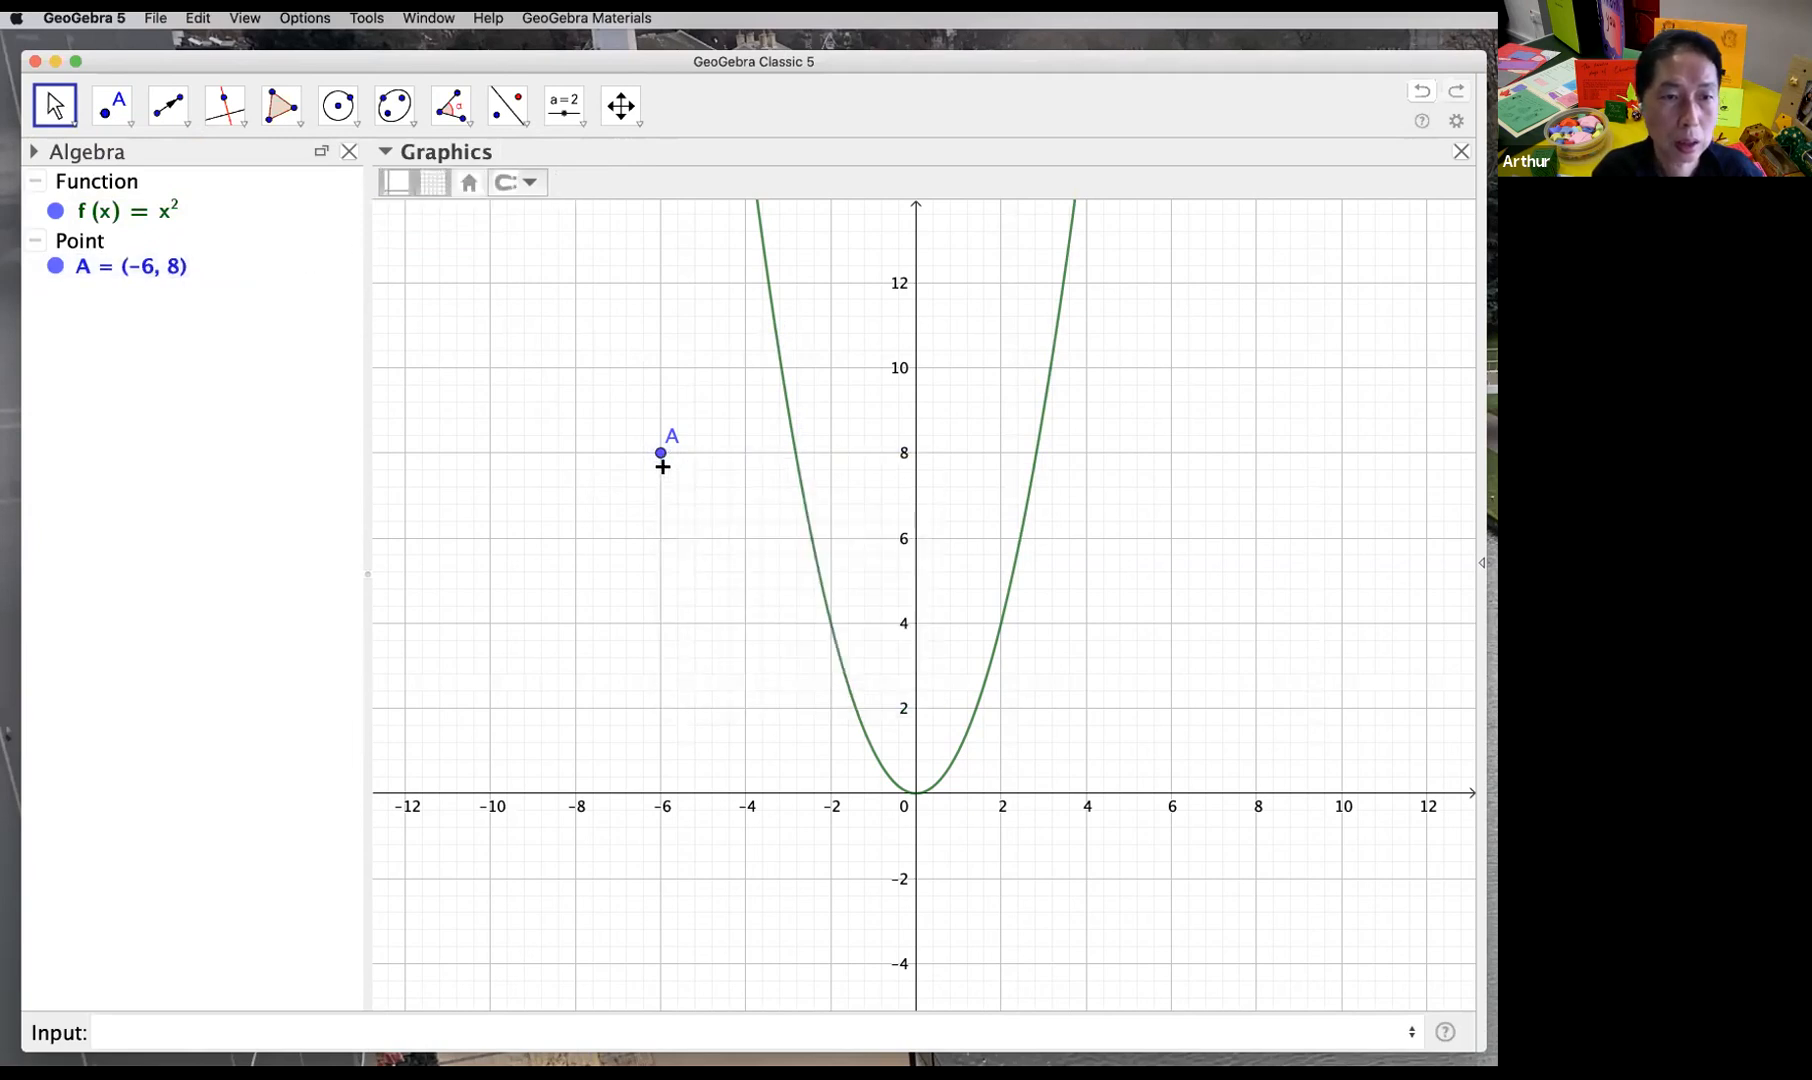
{"action": "left_click", "coordinate": [661, 457]}
{"action": "right_click", "coordinate": [661, 457]}
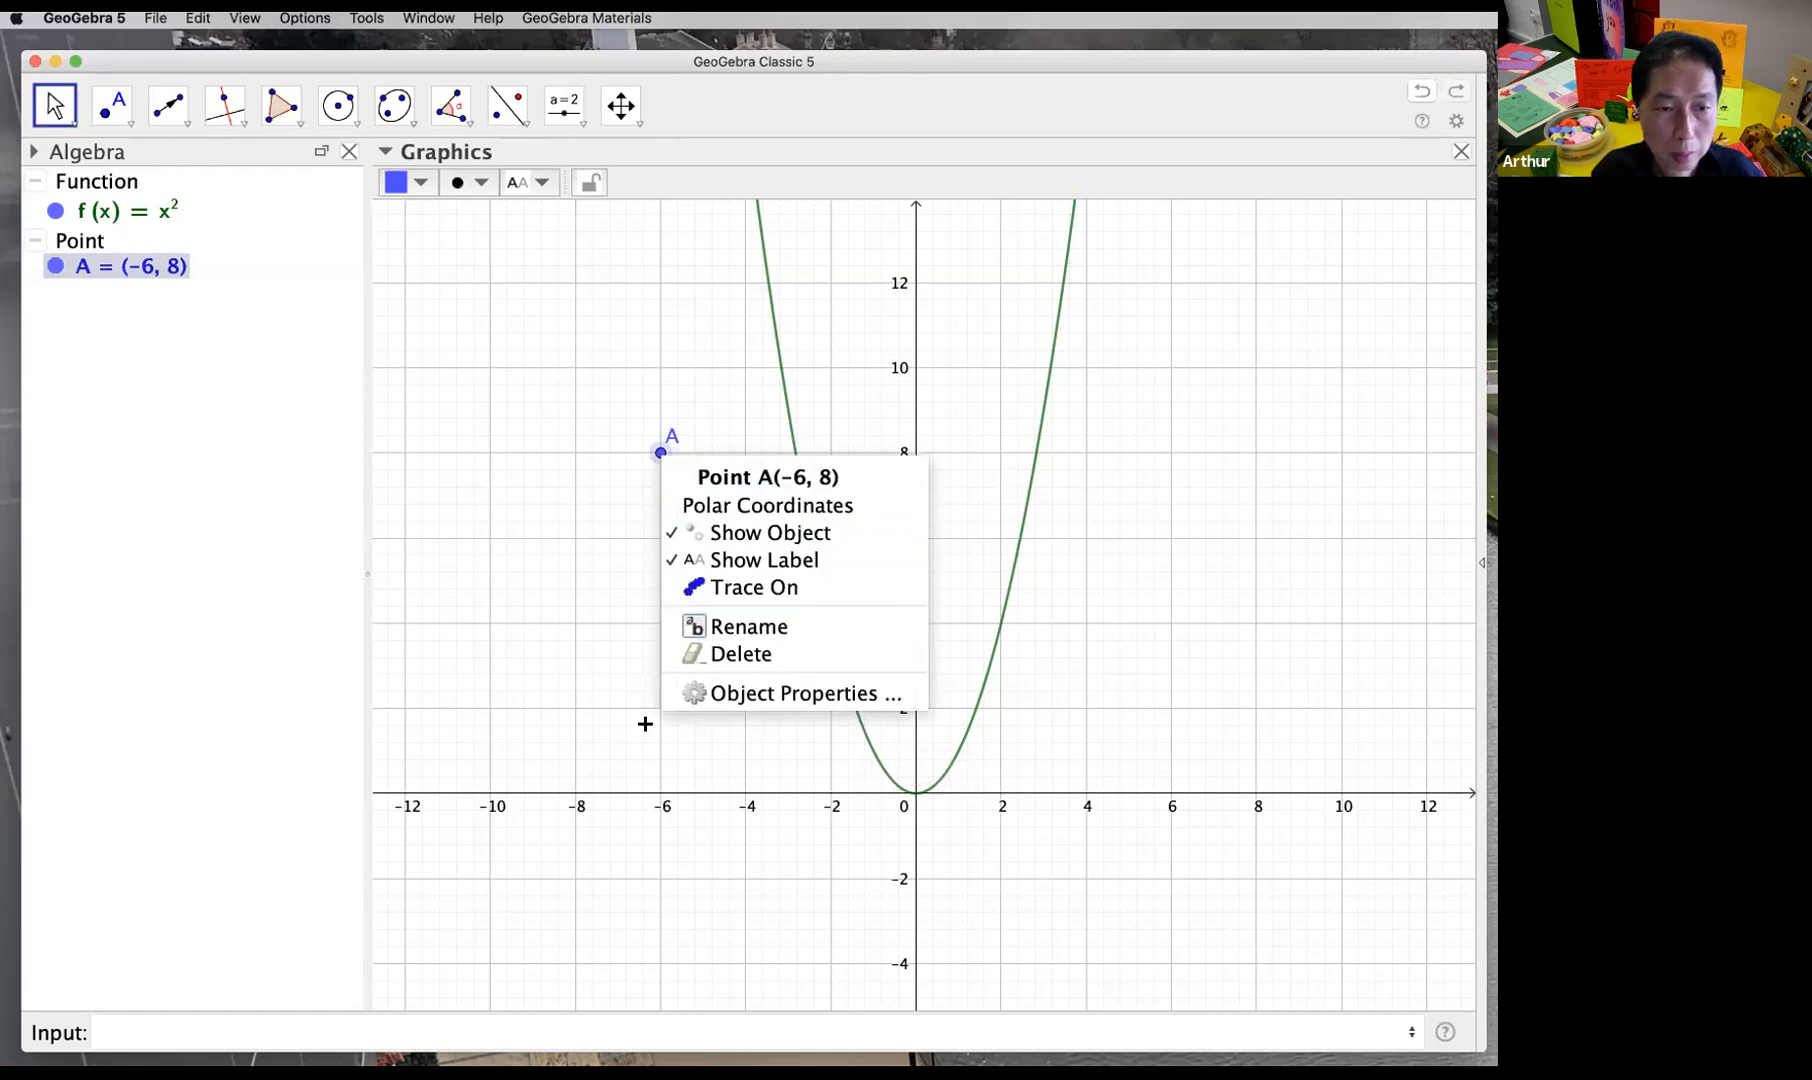
{"action": "left_click", "coordinate": [643, 724]}
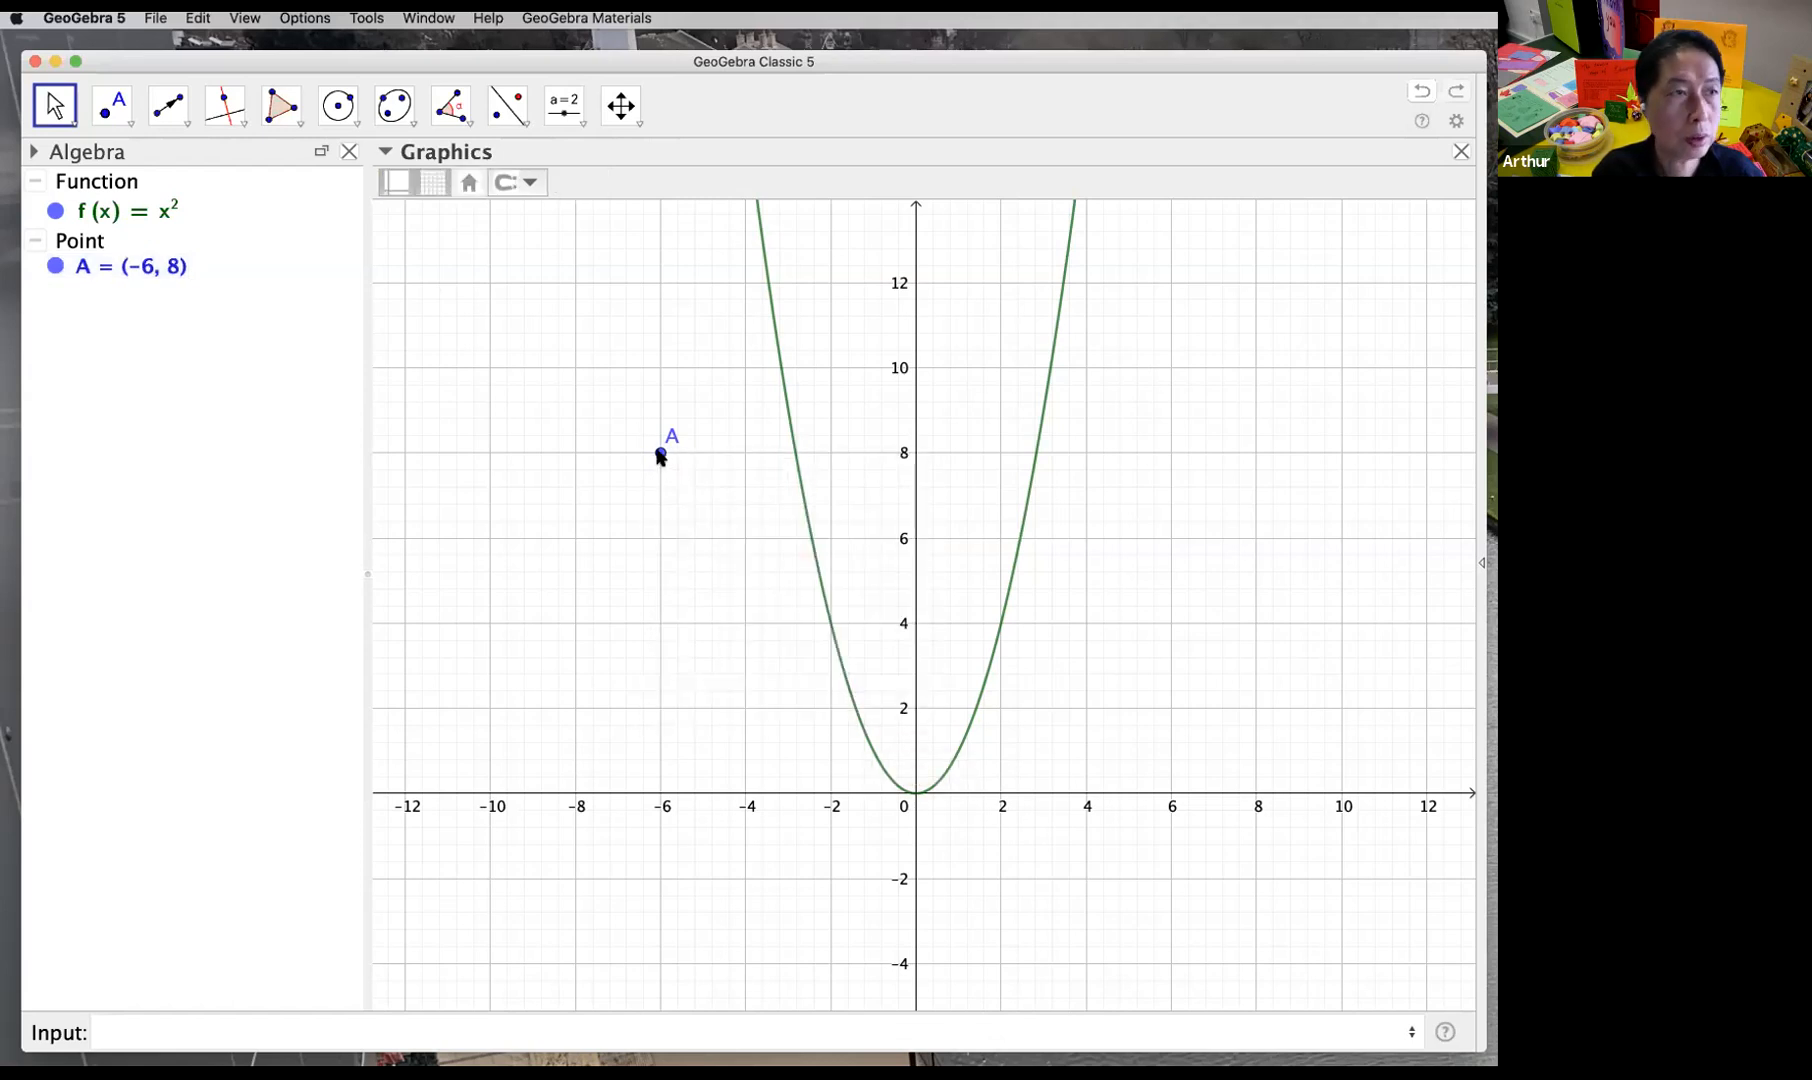
Step: Attach point A to the parabola's left branch and slide it along the curve to about (-2.87, 8.23)
{"action": "left_click", "coordinate": [126, 124]}
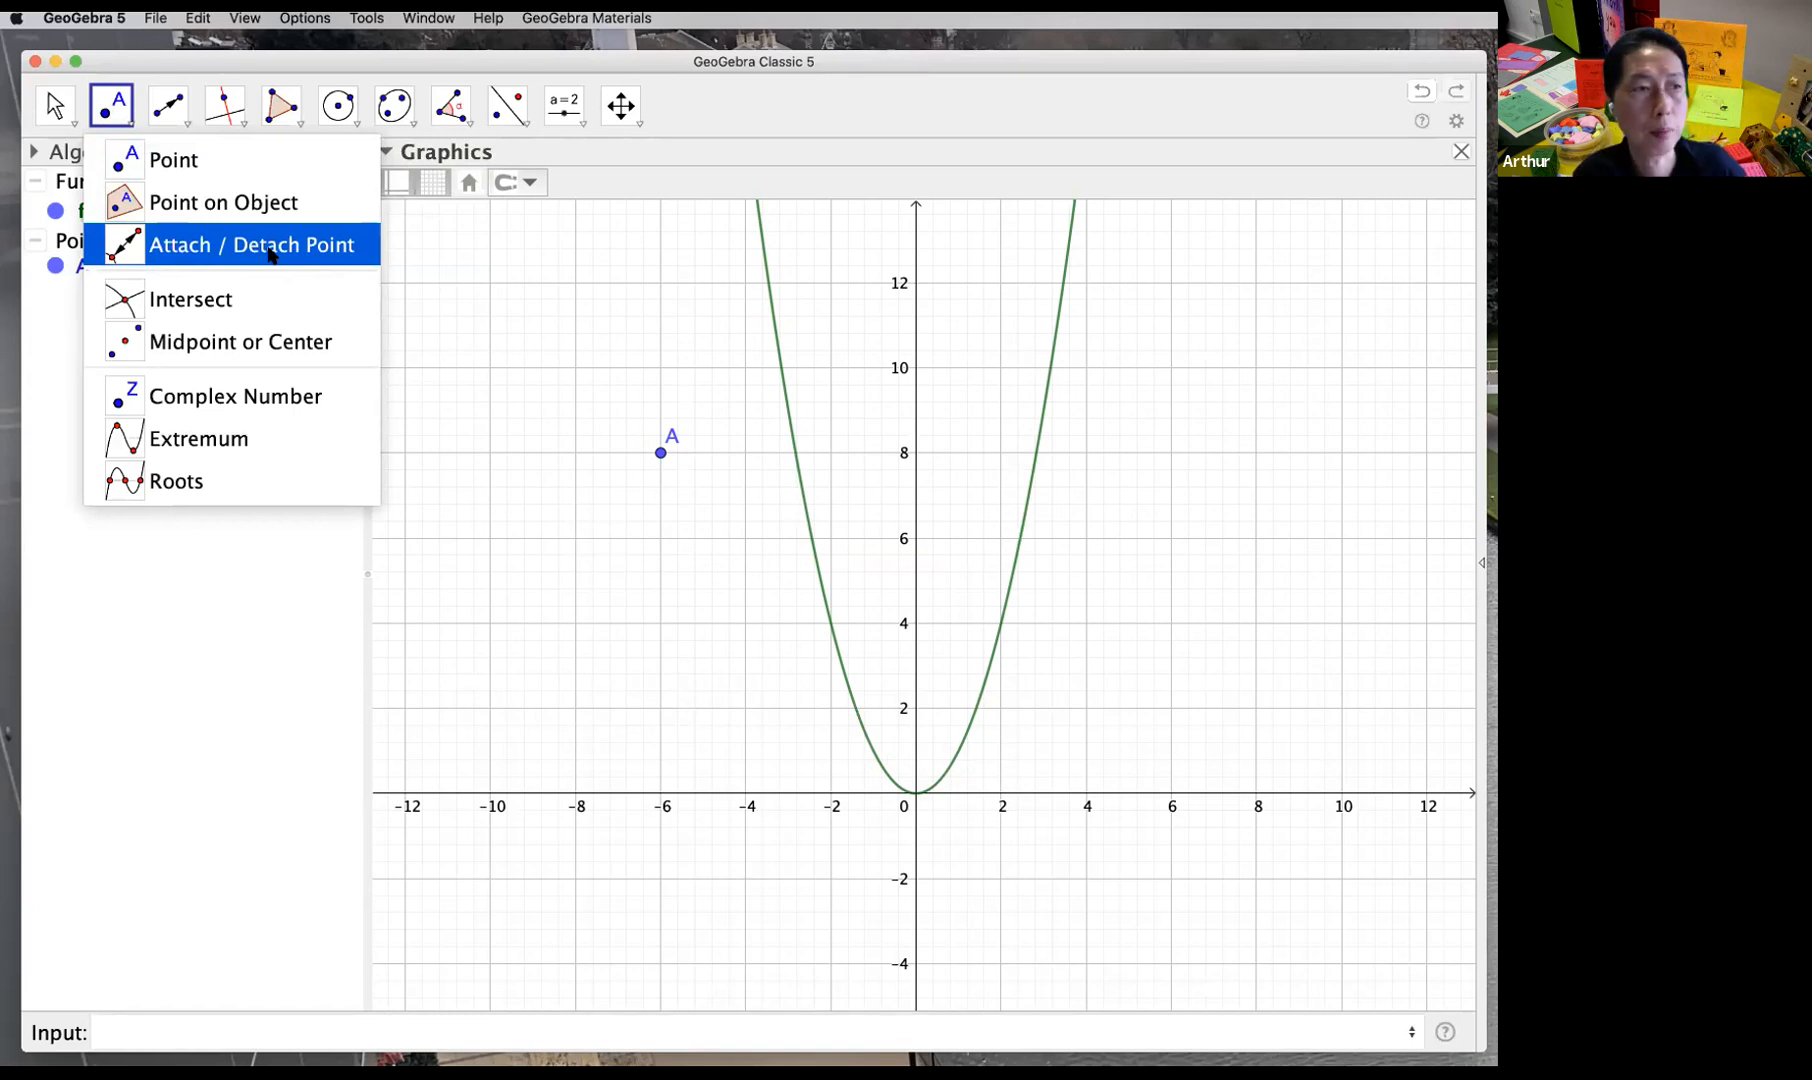
{"action": "left_click", "coordinate": [270, 254]}
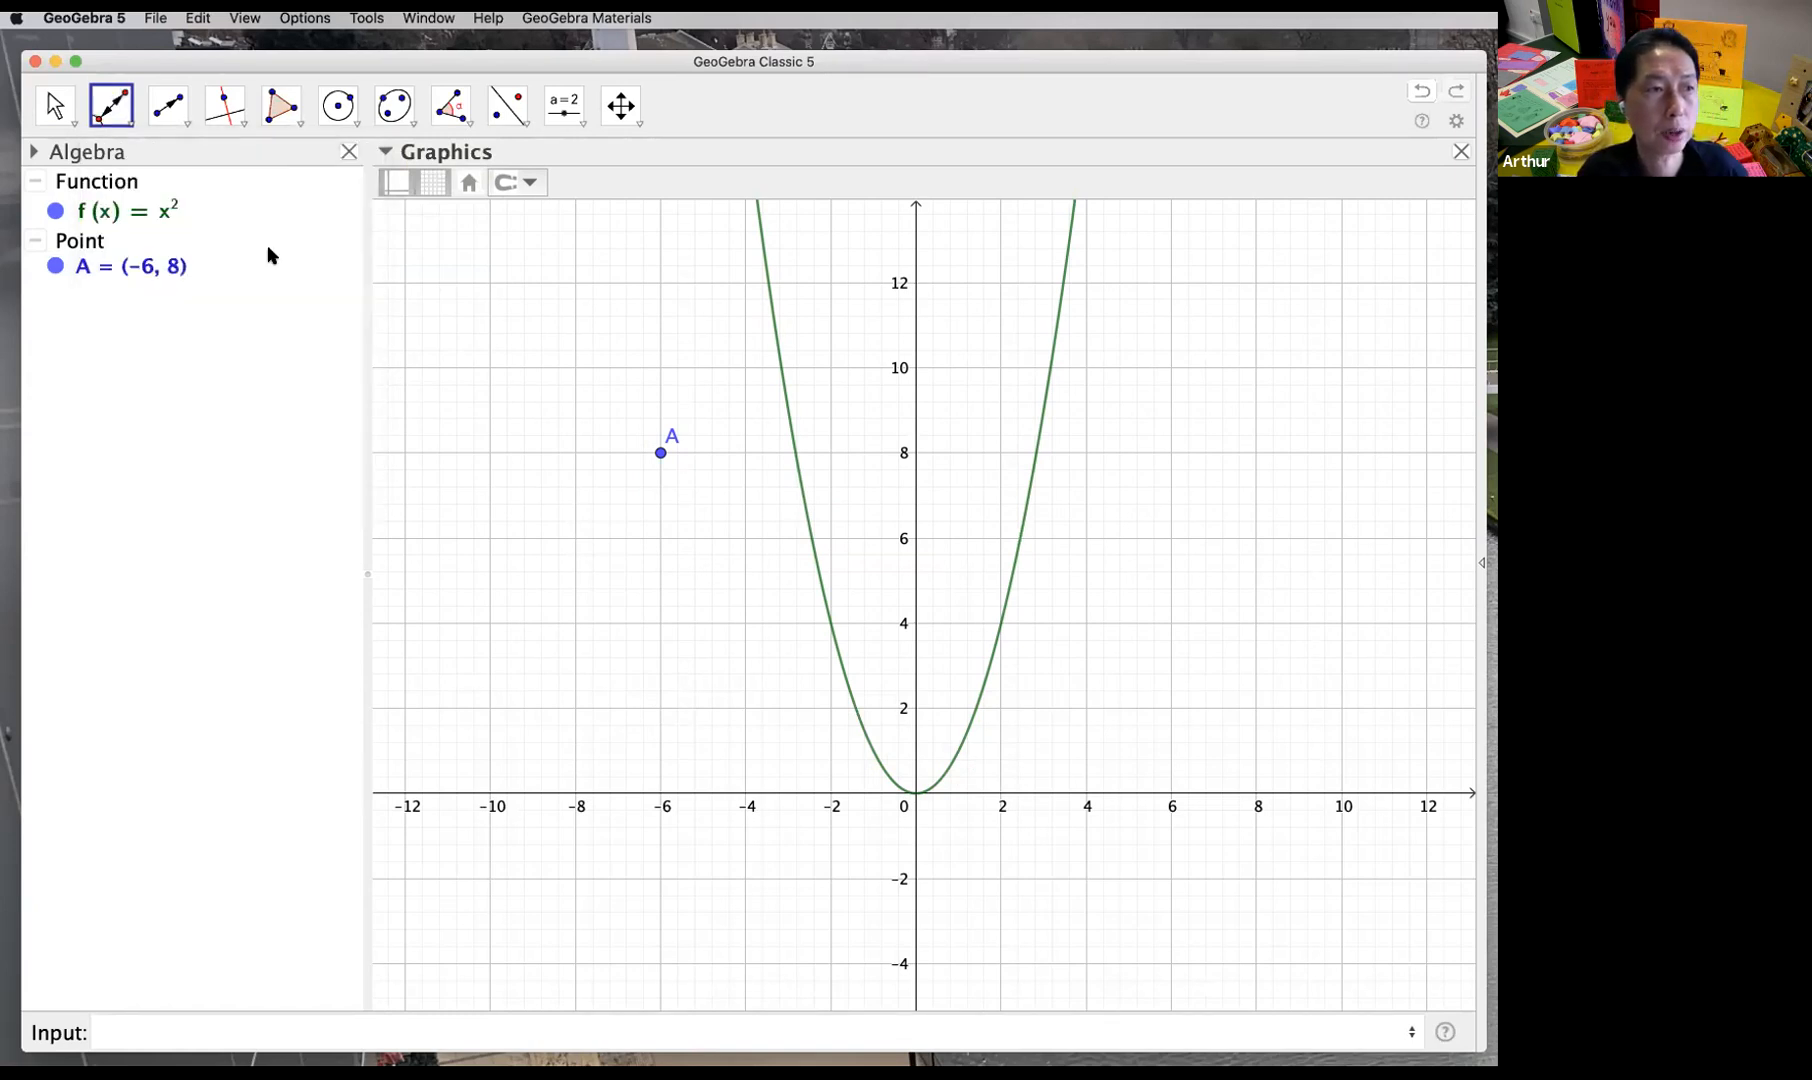
{"action": "left_click", "coordinate": [660, 455]}
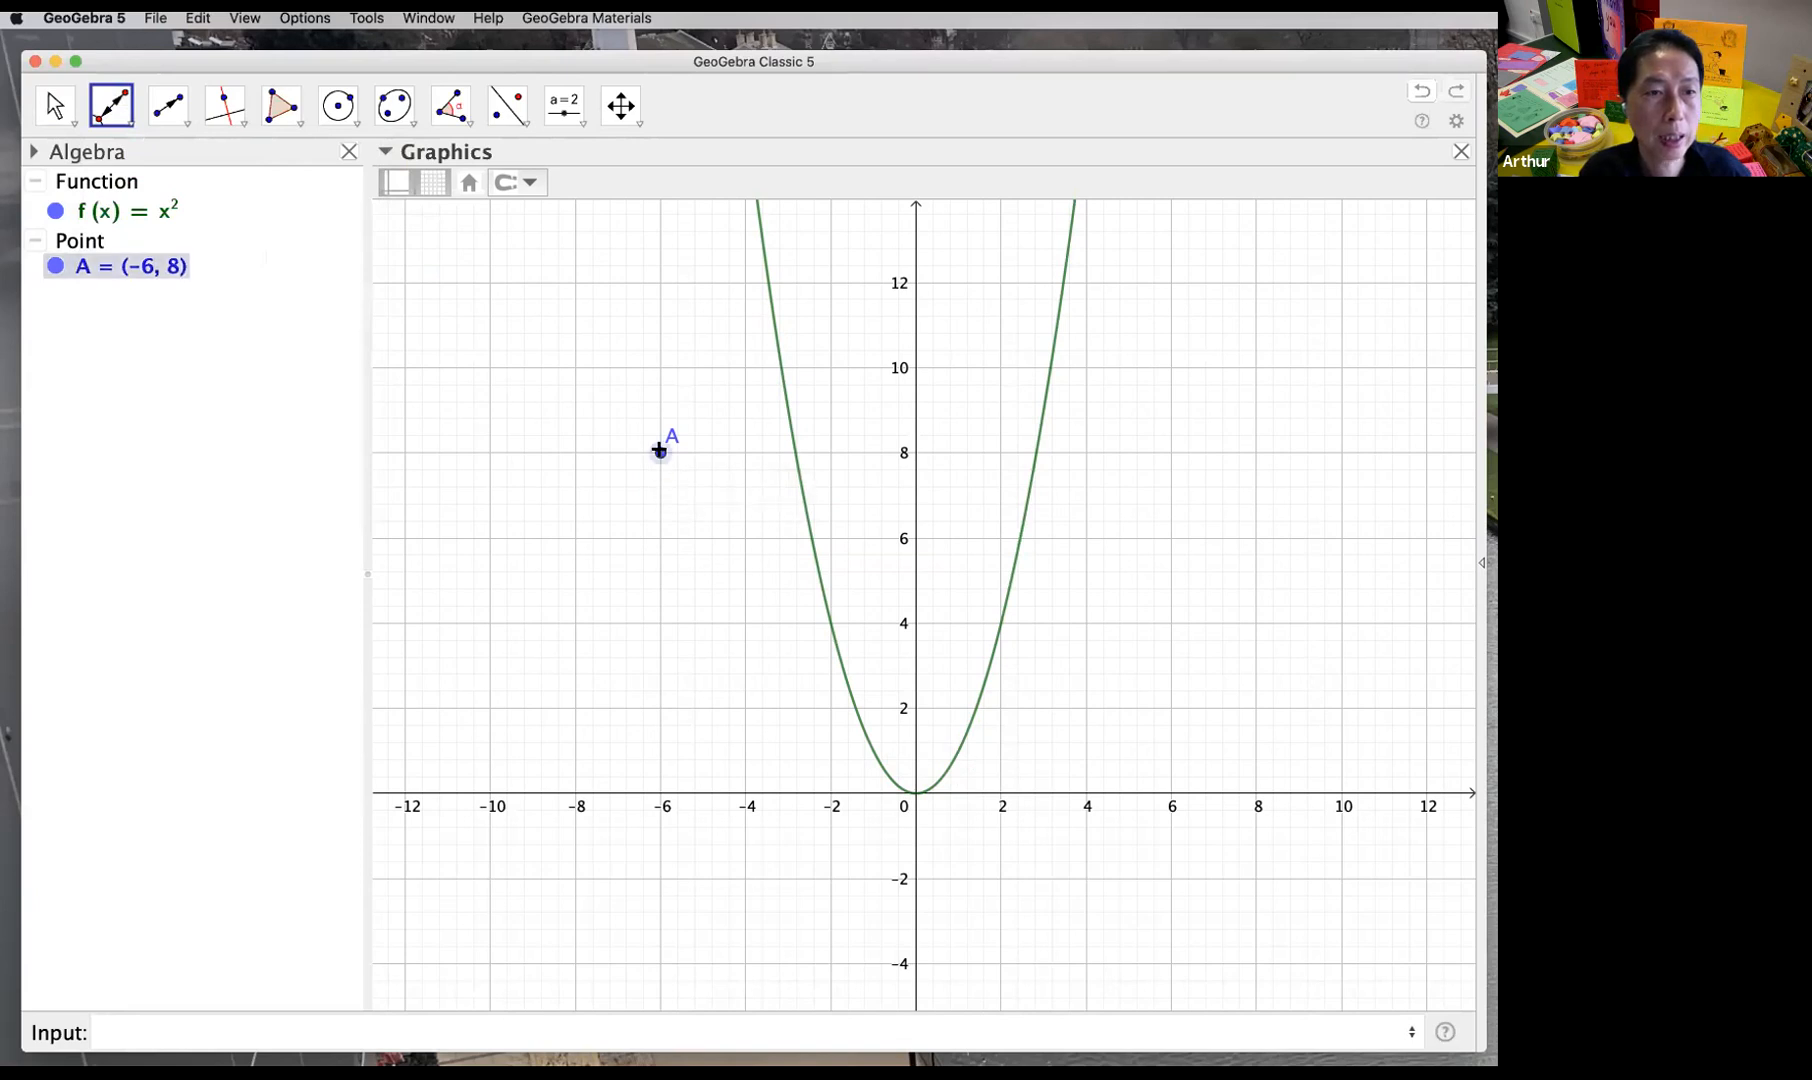
{"action": "left_click", "coordinate": [789, 422]}
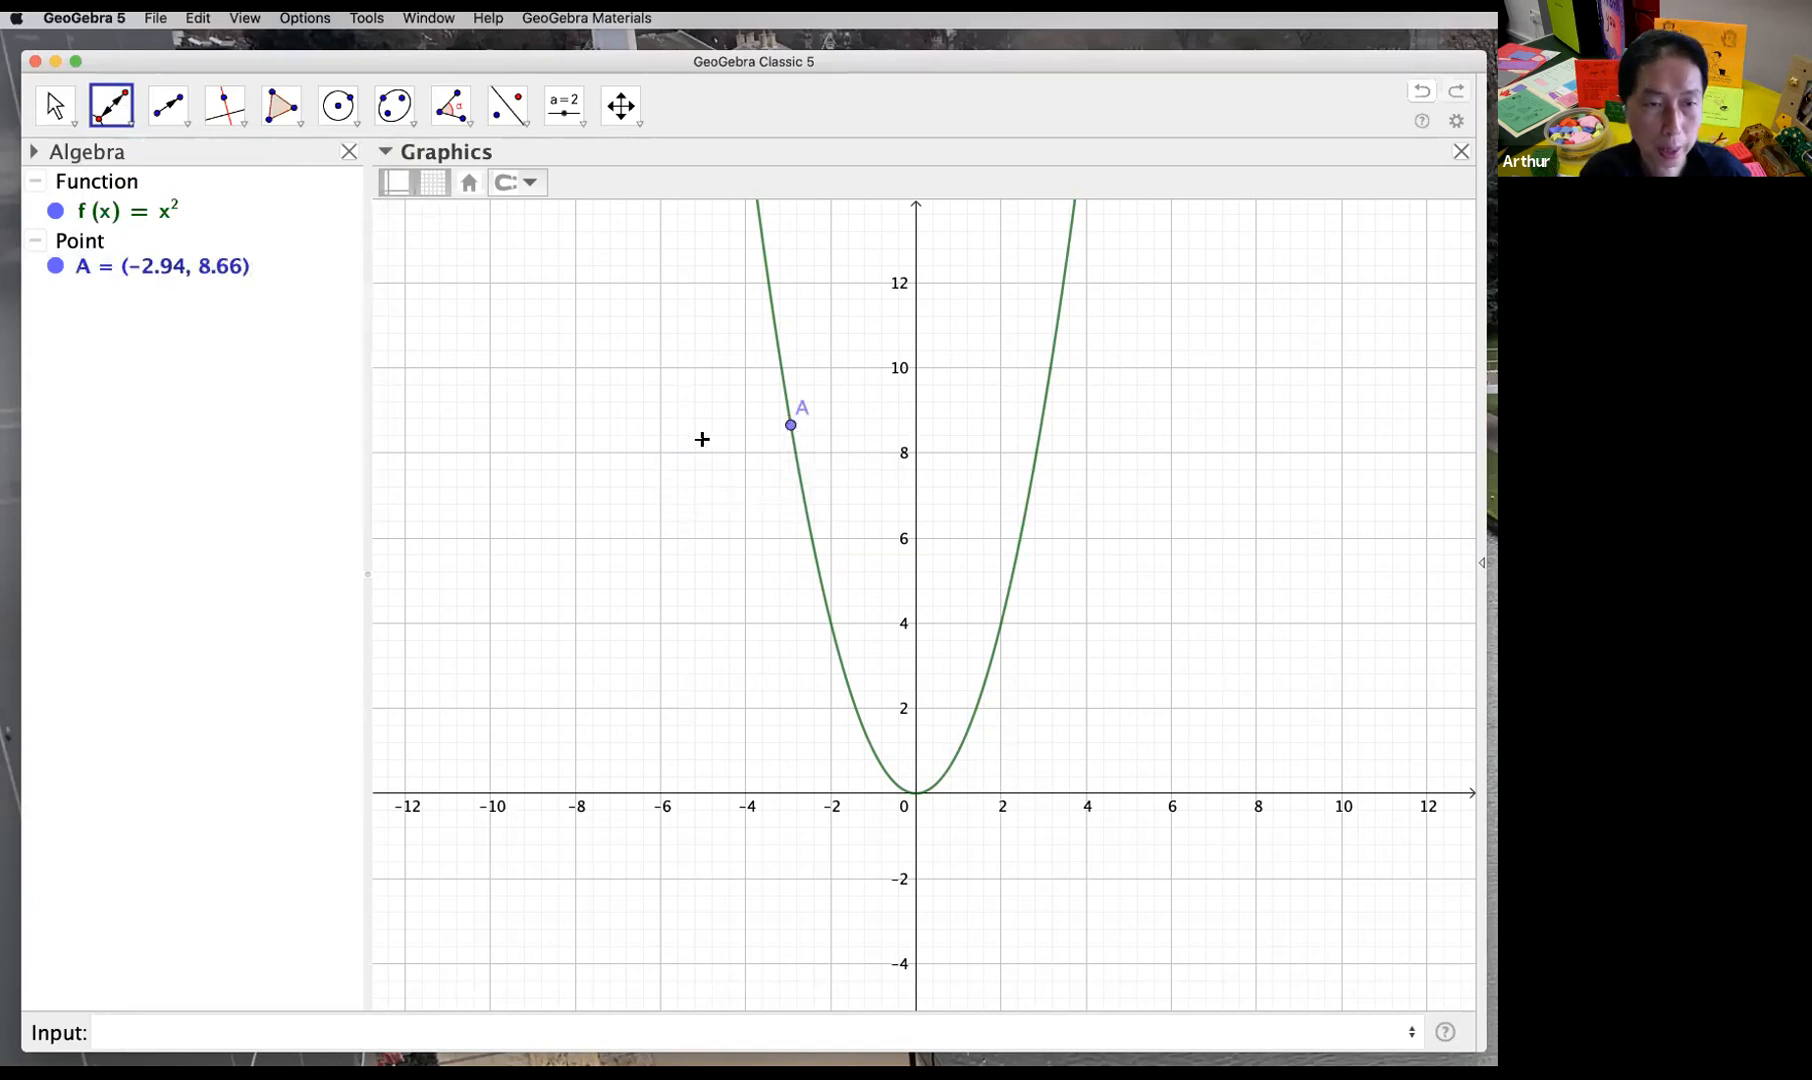
{"action": "left_click", "coordinate": [56, 107]}
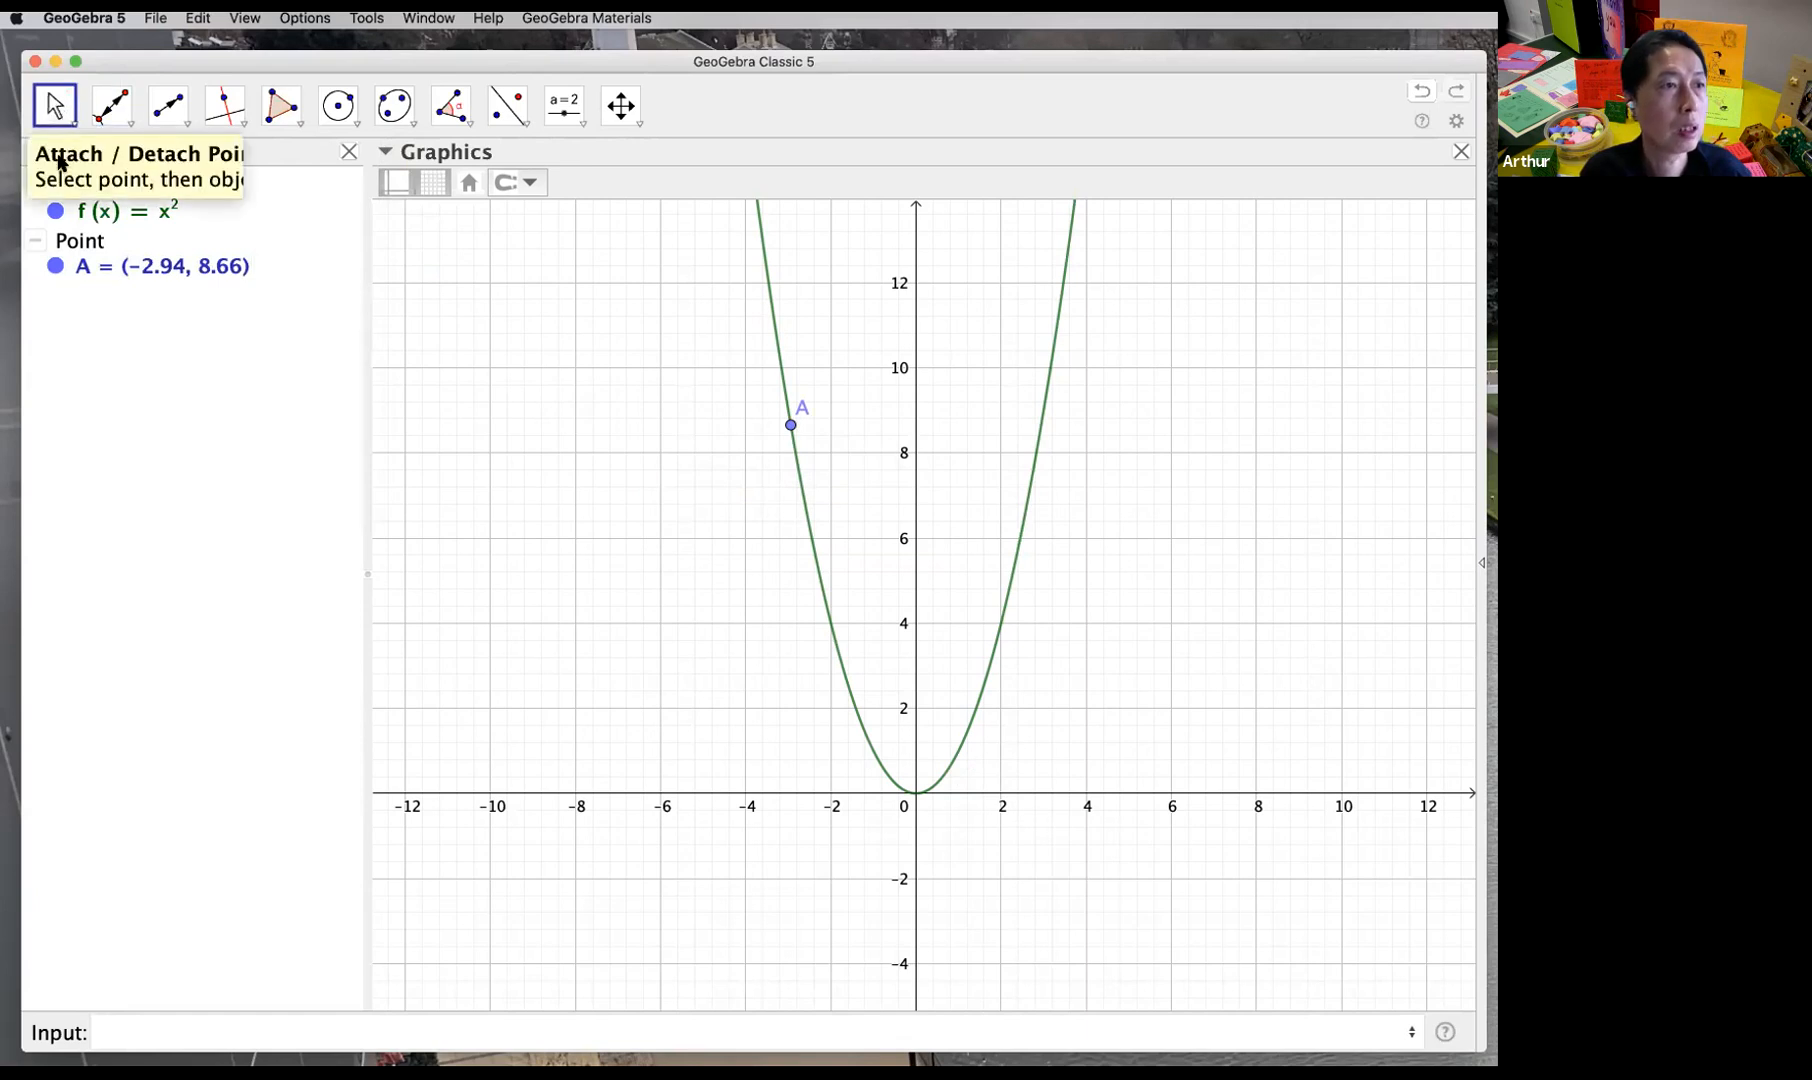
{"action": "left_click", "coordinate": [54, 112]}
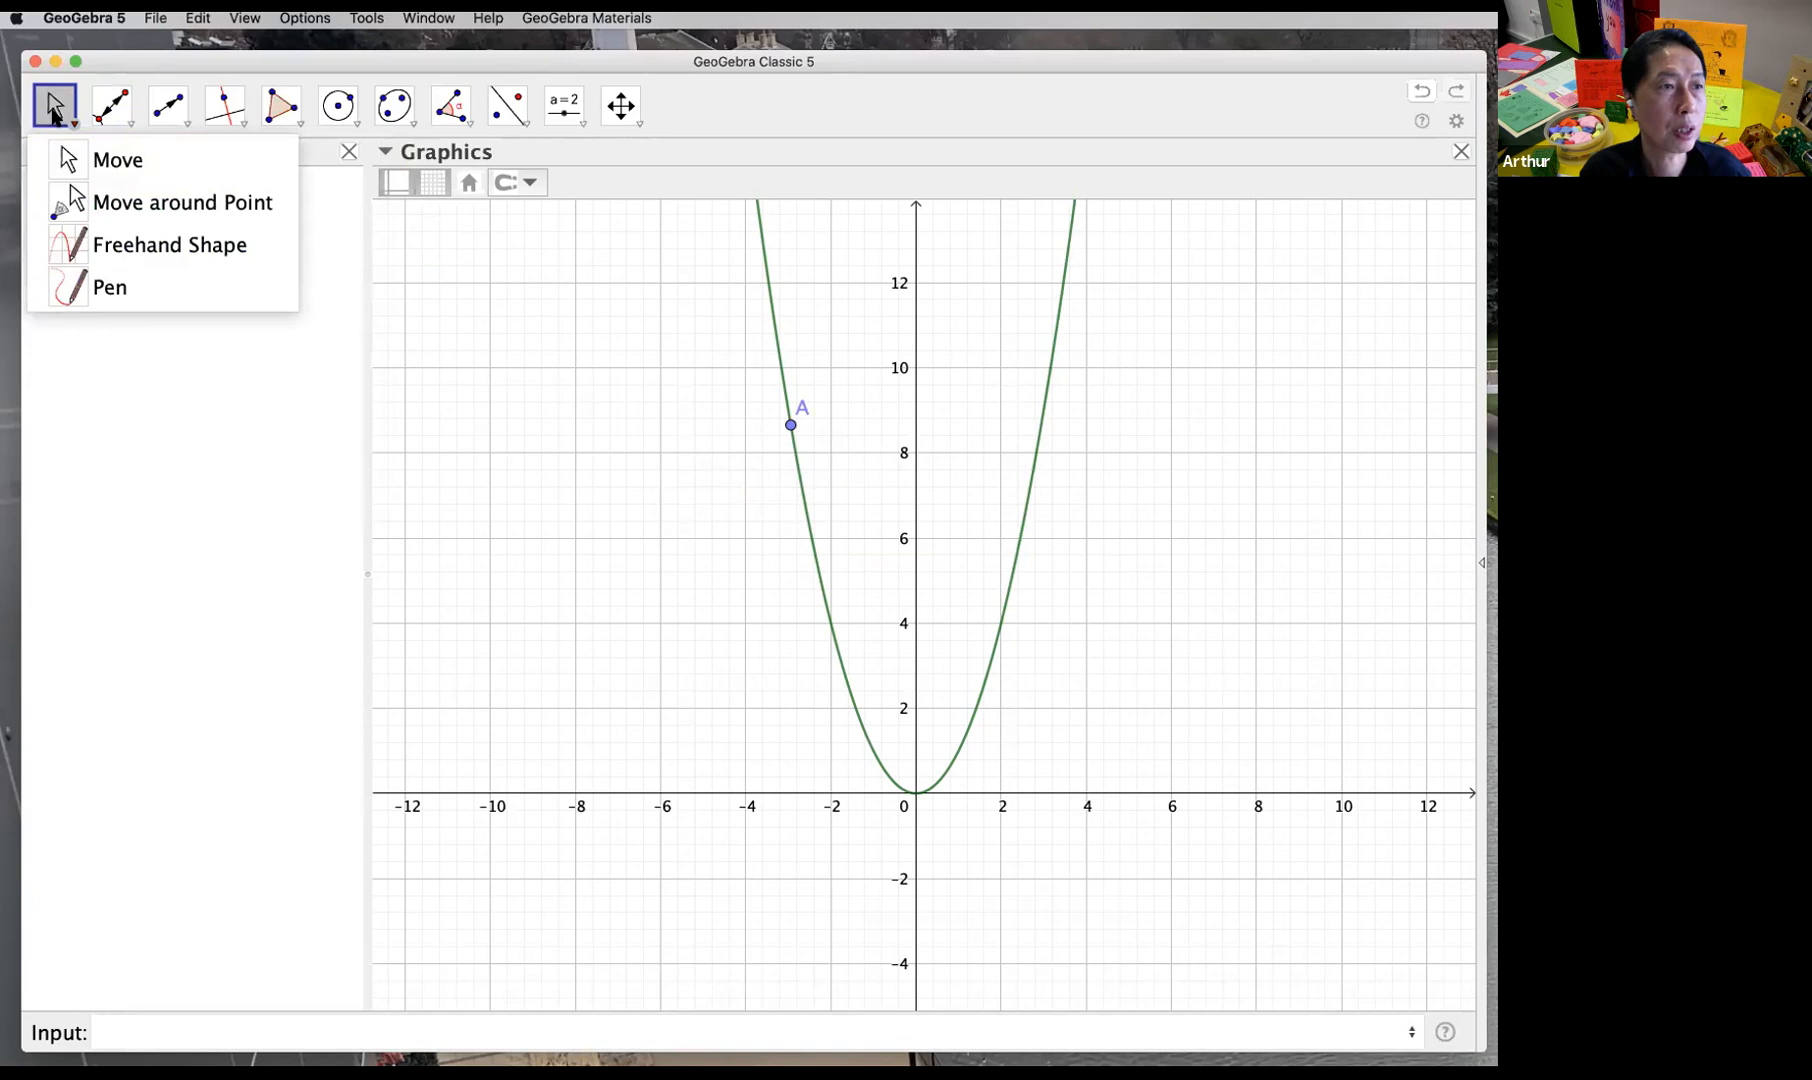
{"action": "left_click_drag", "start_coordinate": [791, 425], "coordinate": [793, 445]}
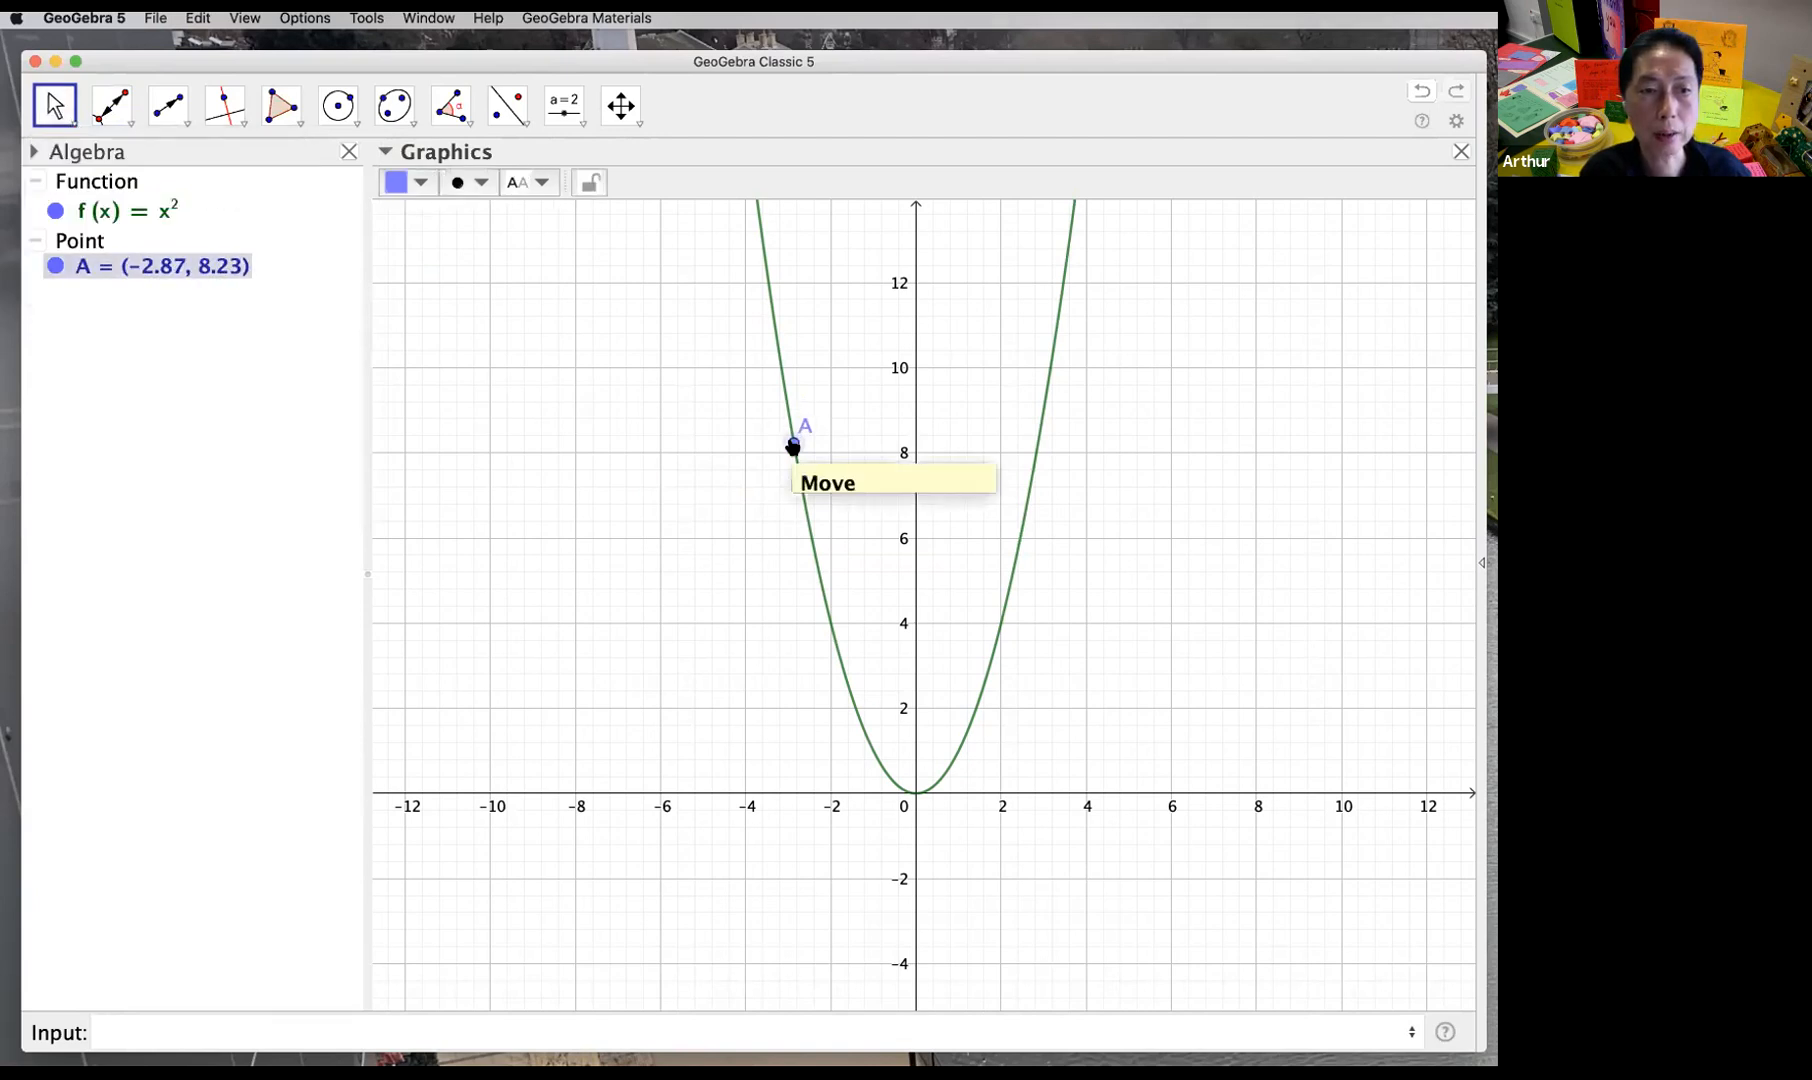
Step: Examine the definition of point A in its object properties and close them
{"action": "right_click", "coordinate": [793, 445]}
{"action": "left_click", "coordinate": [908, 708]}
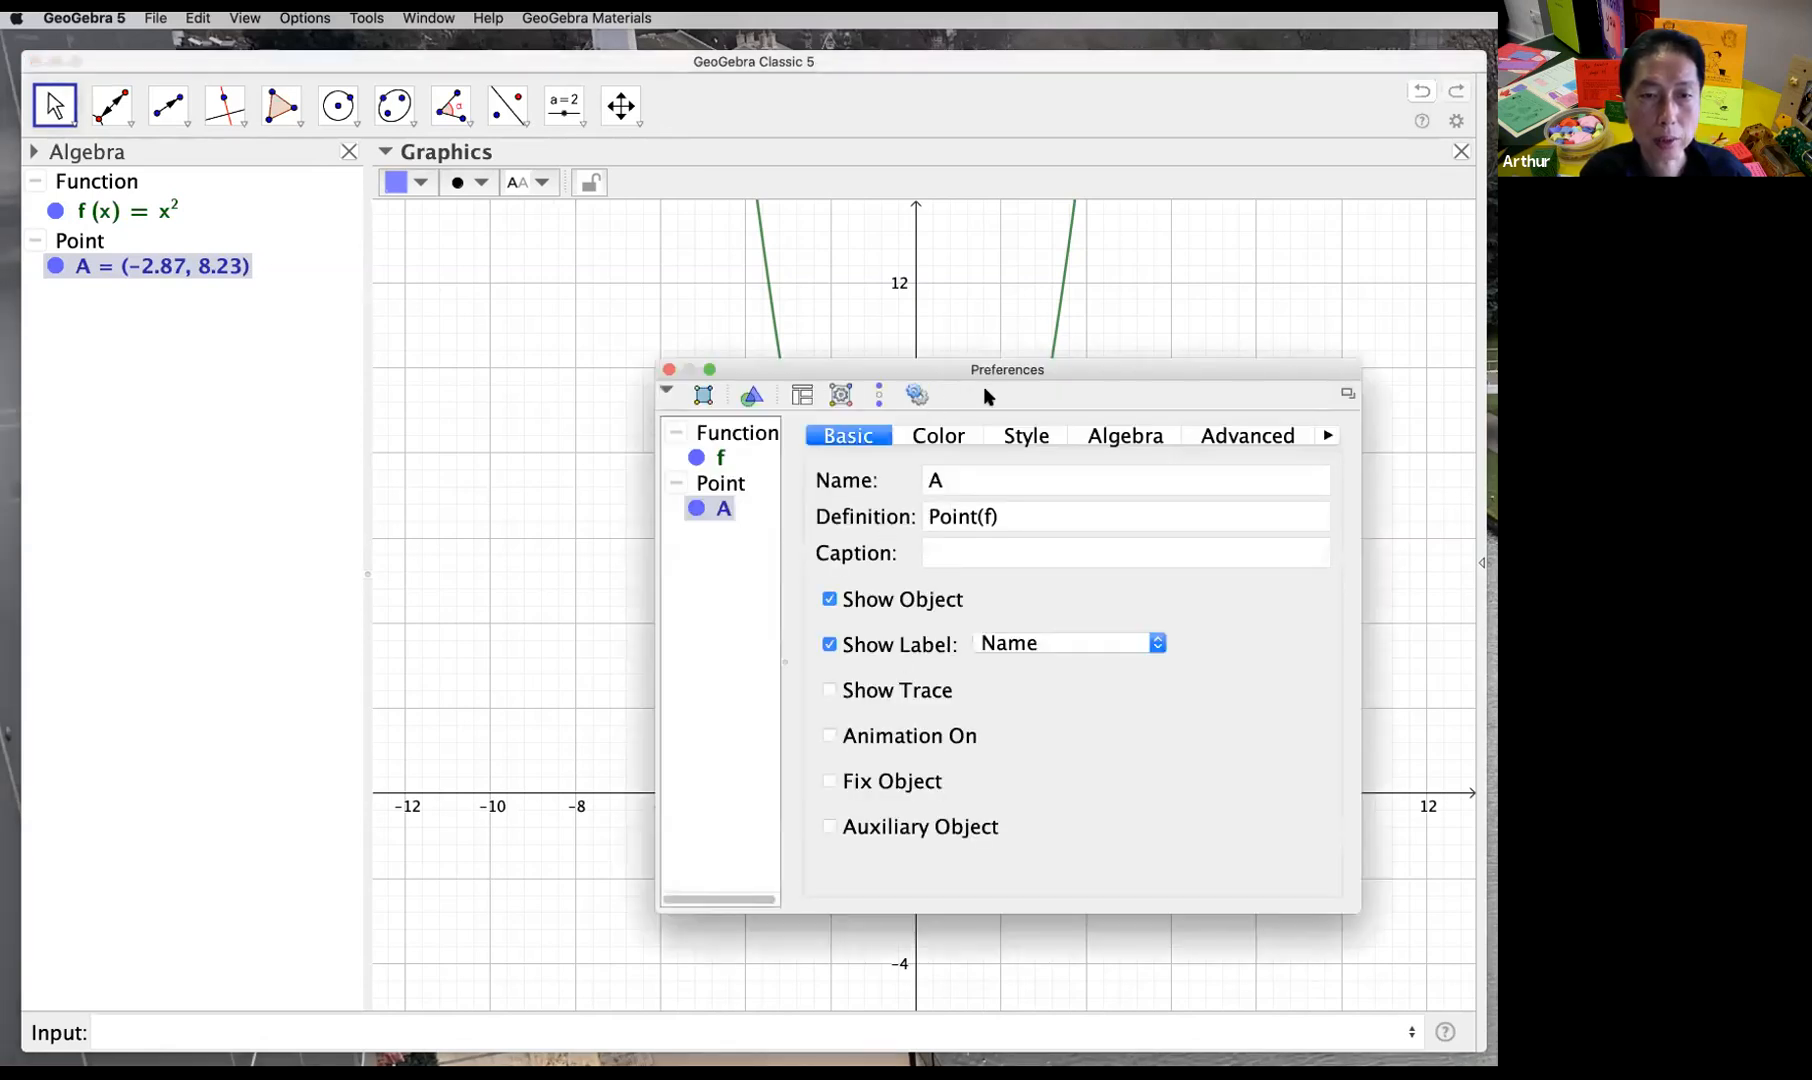
{"action": "left_click", "coordinate": [988, 517]}
{"action": "left_click_drag", "start_coordinate": [1010, 517], "coordinate": [916, 517]}
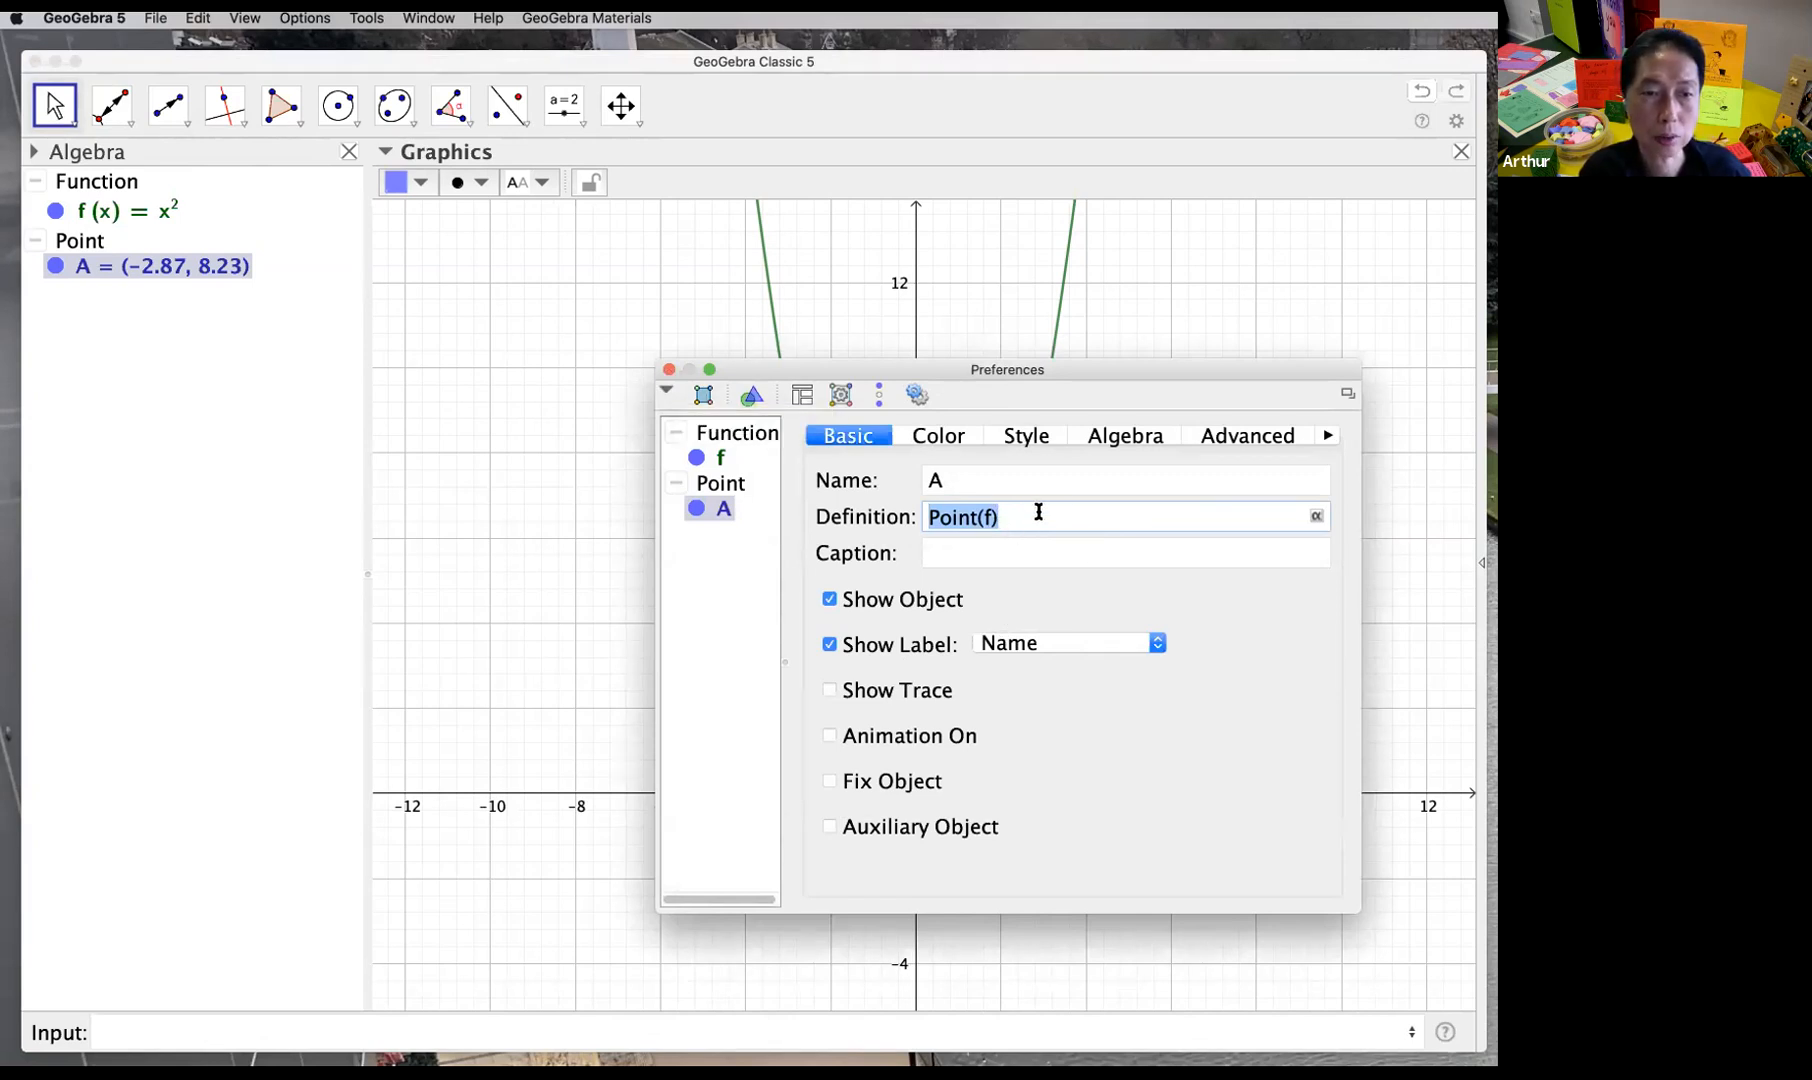
{"action": "left_click", "coordinate": [668, 371]}
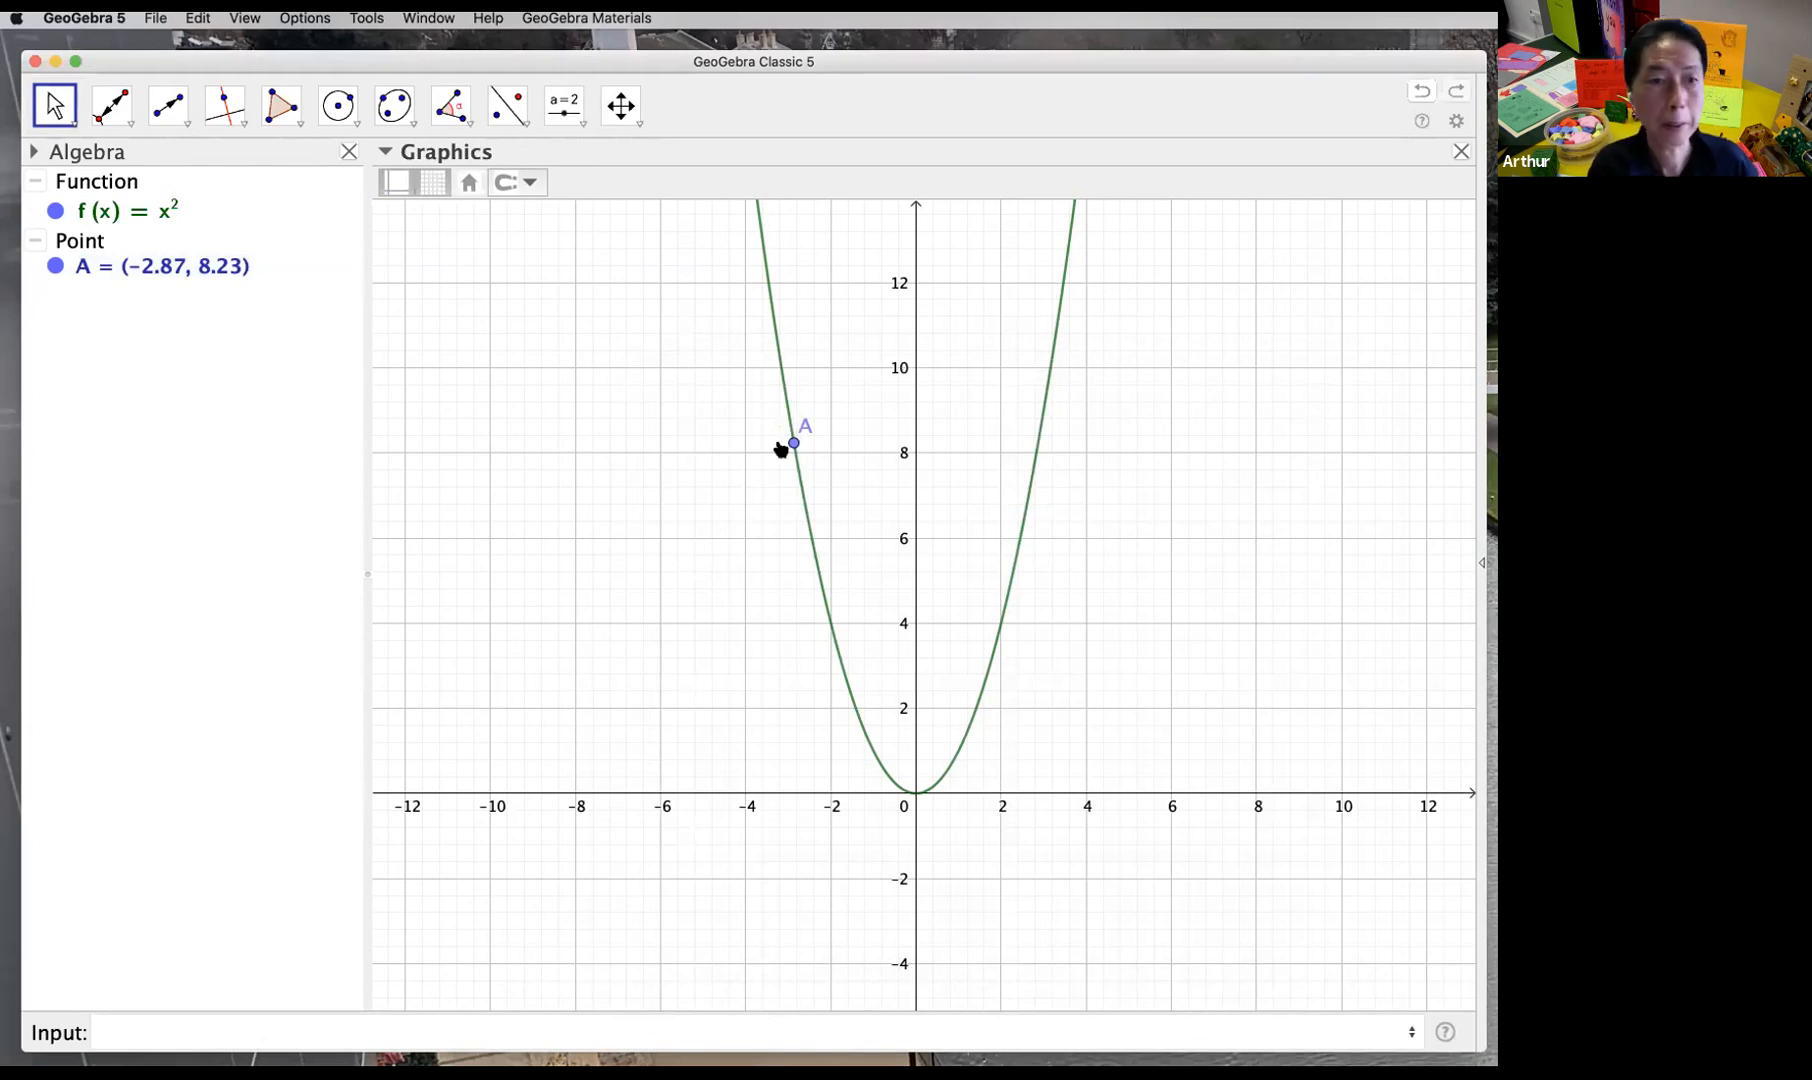
Step: Slide point A down to about (-2.18, 4.76) and place a second point on the parabola's right branch at about (2.81, 7.9)
{"action": "left_click_drag", "start_coordinate": [794, 443], "coordinate": [822, 600]}
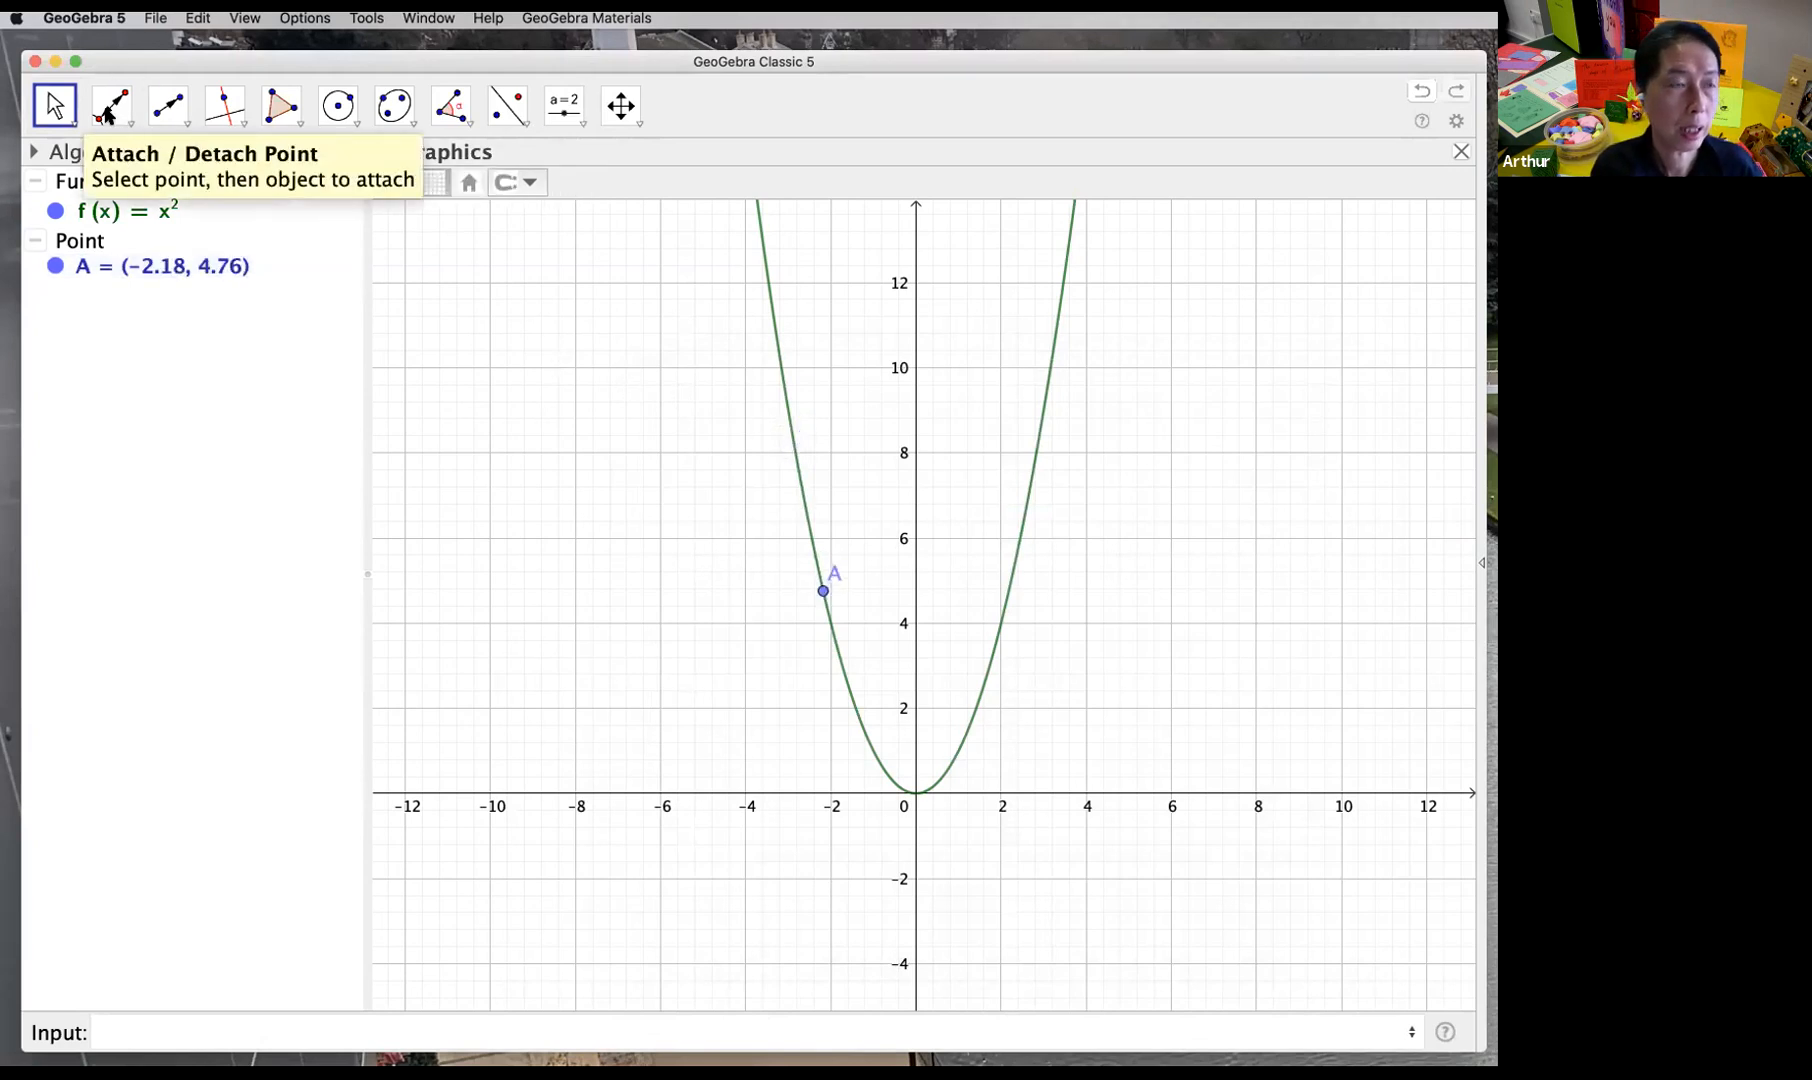
{"action": "left_click", "coordinate": [111, 105]}
{"action": "left_click", "coordinate": [162, 172]}
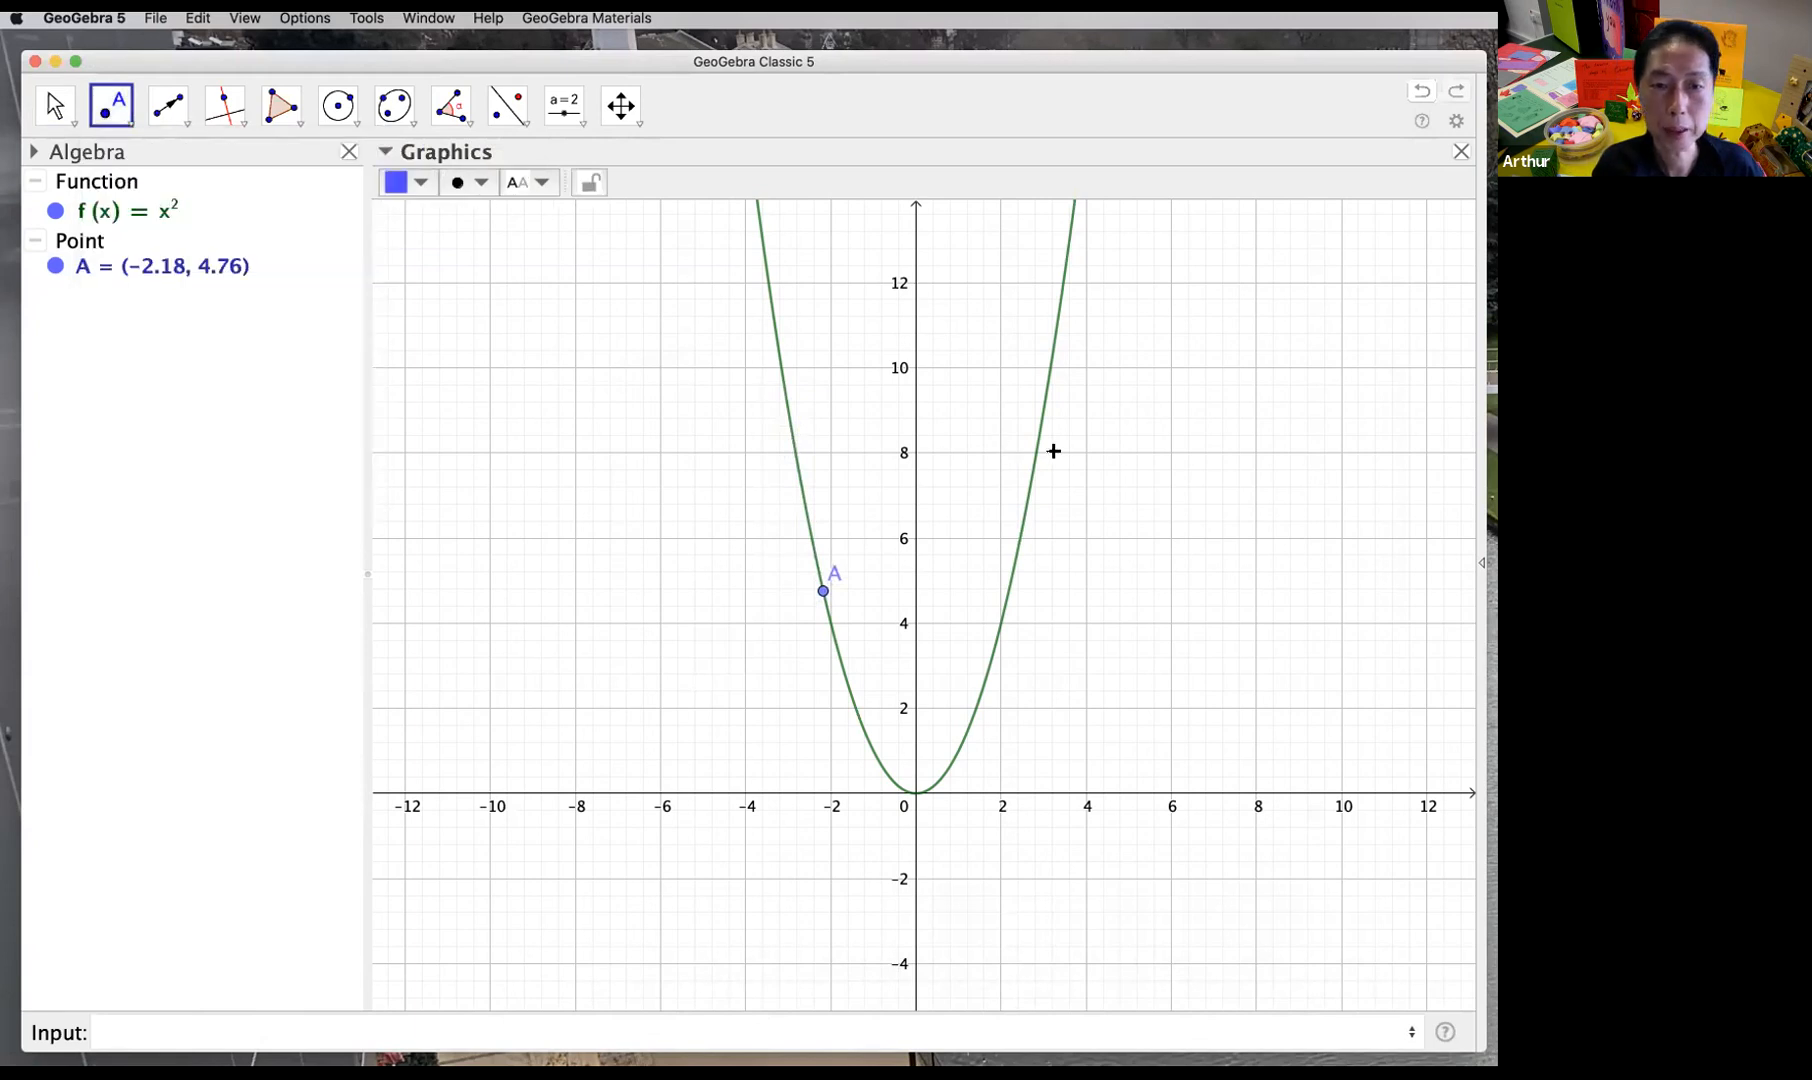
{"action": "left_click", "coordinate": [1034, 459]}
Step: Slide the two points along the parabola, A to about (-2.25, 5.04) and B to about (2.59, 6.7)
{"action": "left_click", "coordinate": [52, 105]}
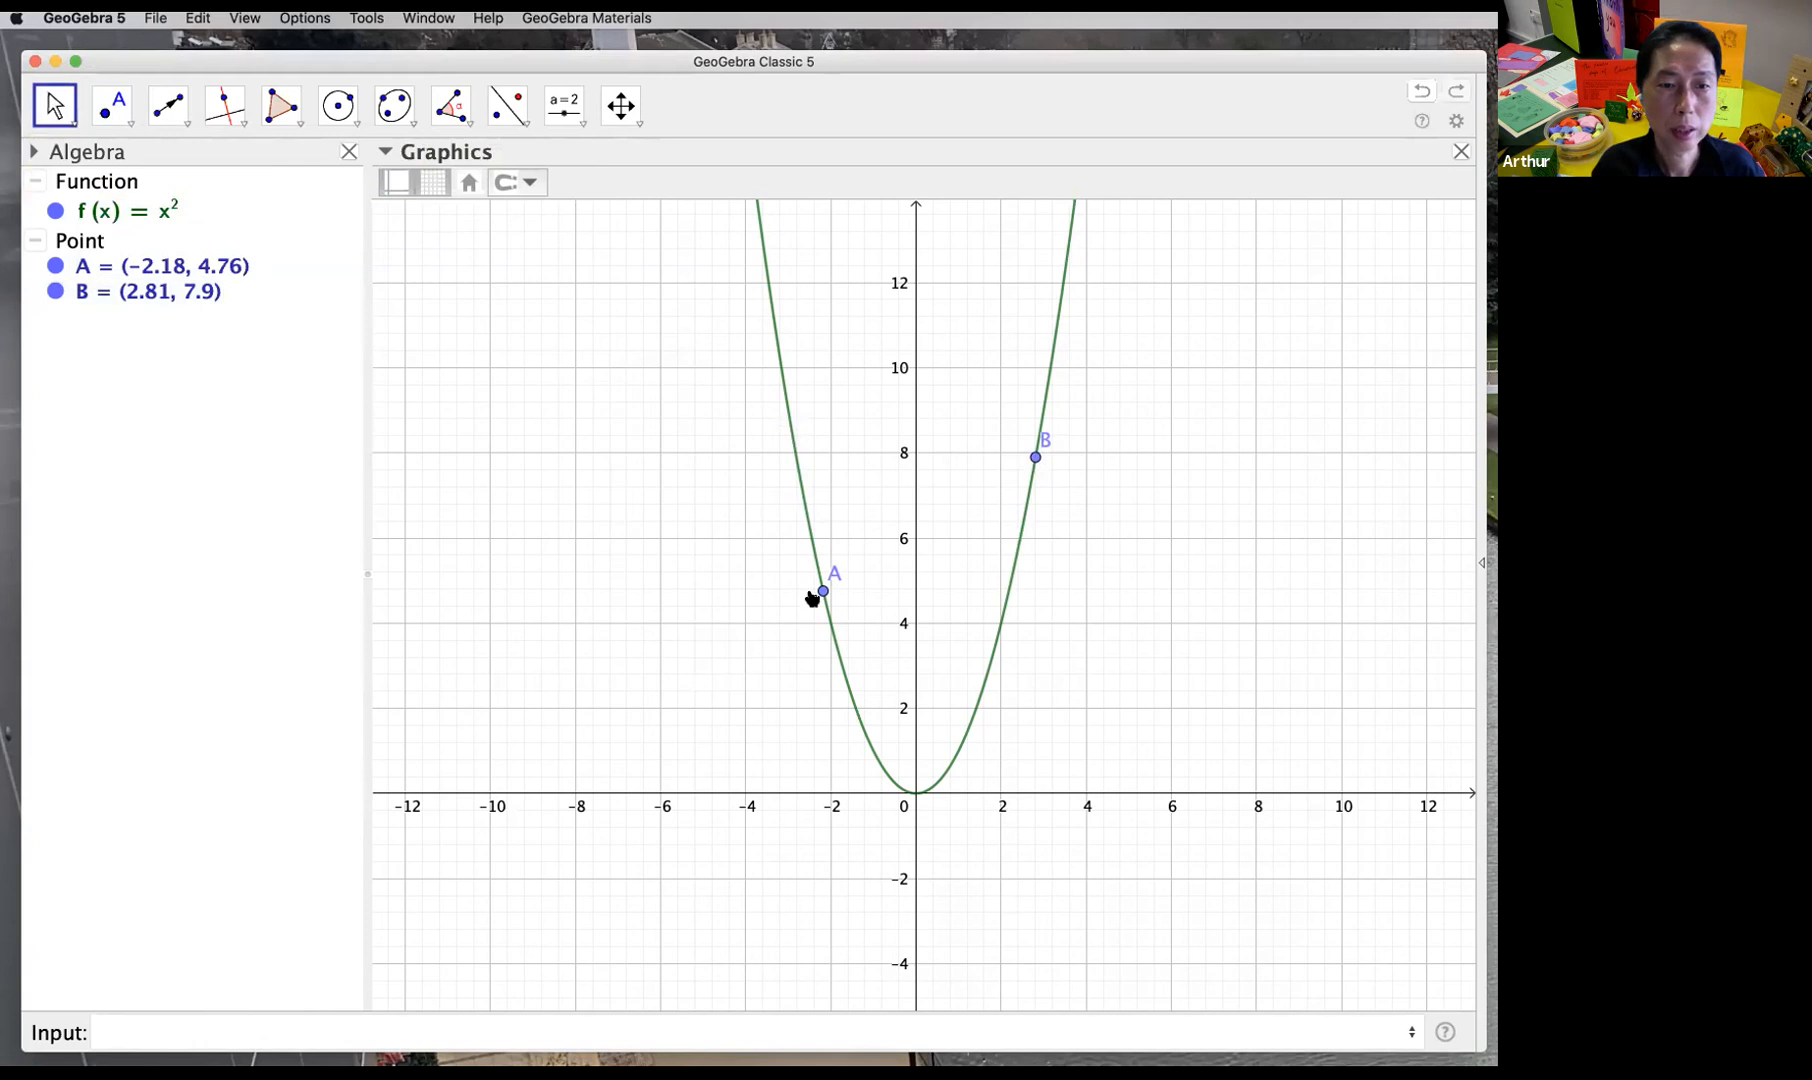
{"action": "left_click_drag", "start_coordinate": [824, 593], "coordinate": [873, 748]}
{"action": "left_click_drag", "start_coordinate": [1035, 461], "coordinate": [1028, 512]}
{"action": "left_click_drag", "start_coordinate": [870, 750], "coordinate": [790, 545]}
Step: Join points A and B on the parabola with a segment
{"action": "left_click", "coordinate": [158, 117]}
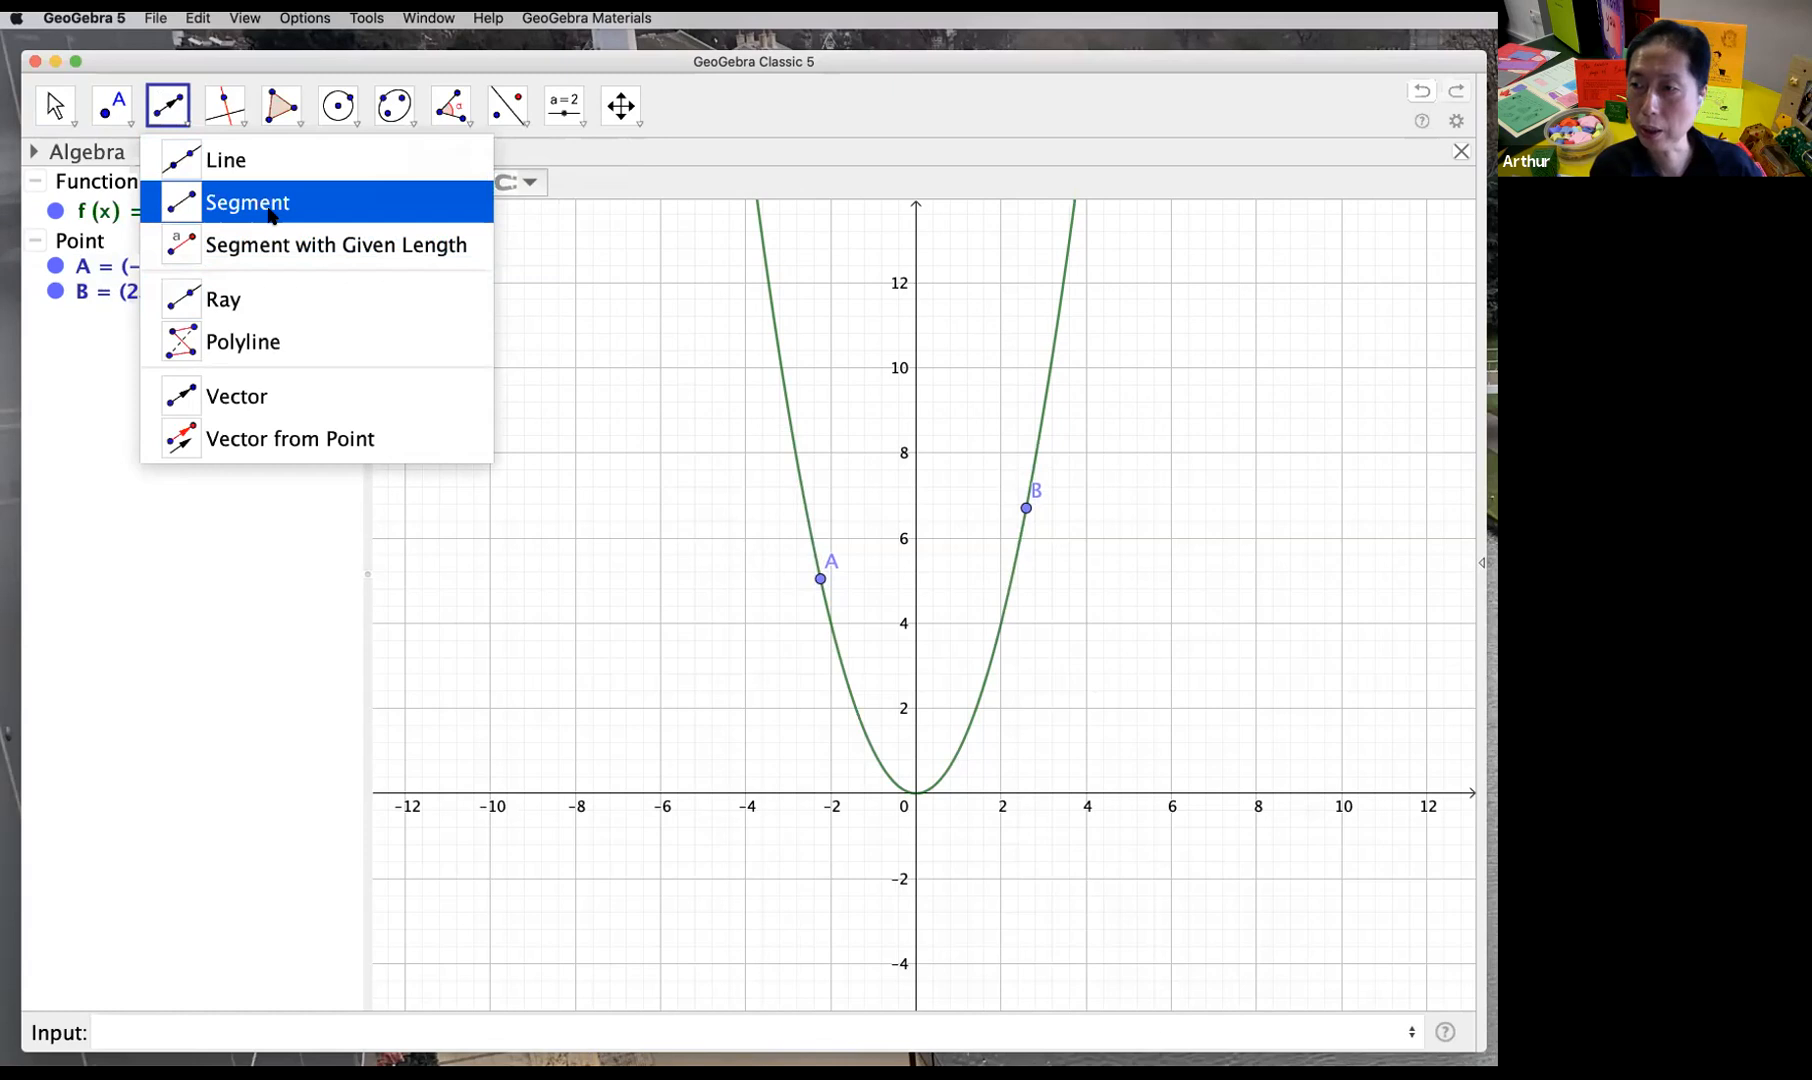
{"action": "left_click", "coordinate": [270, 214]}
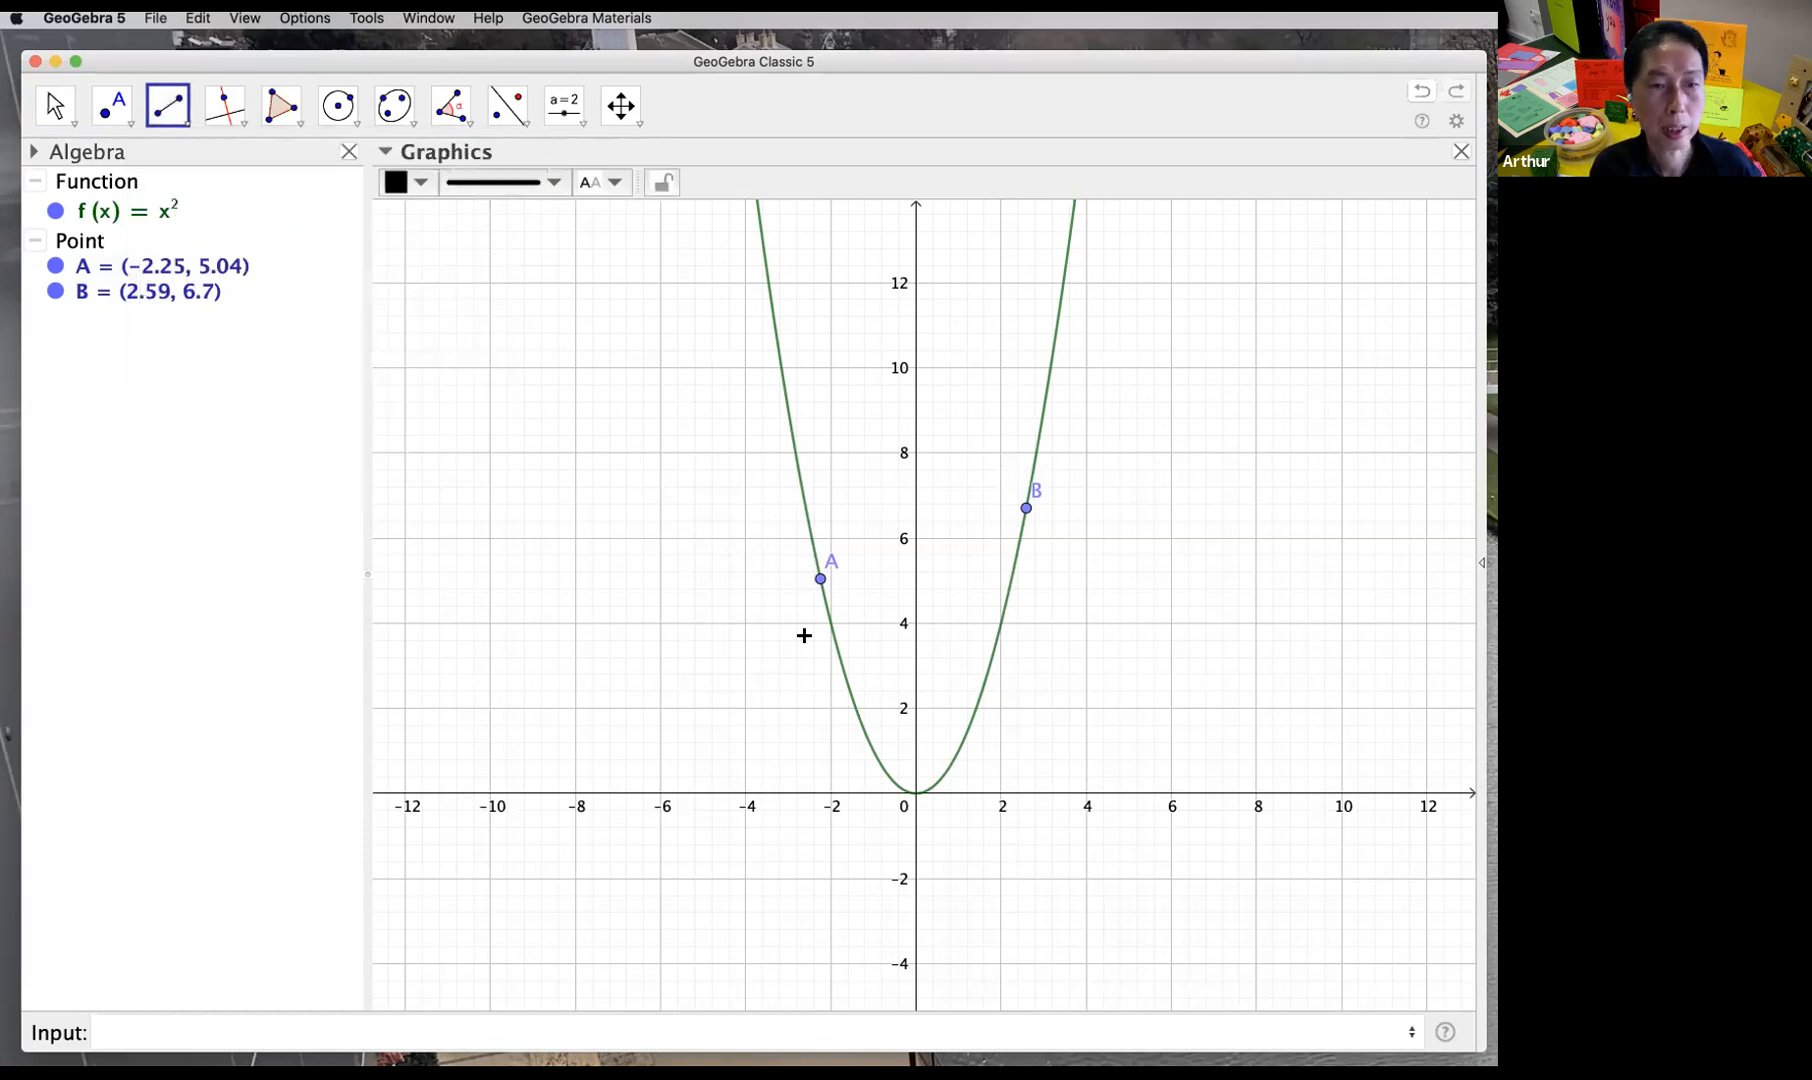
{"action": "left_click", "coordinate": [820, 579]}
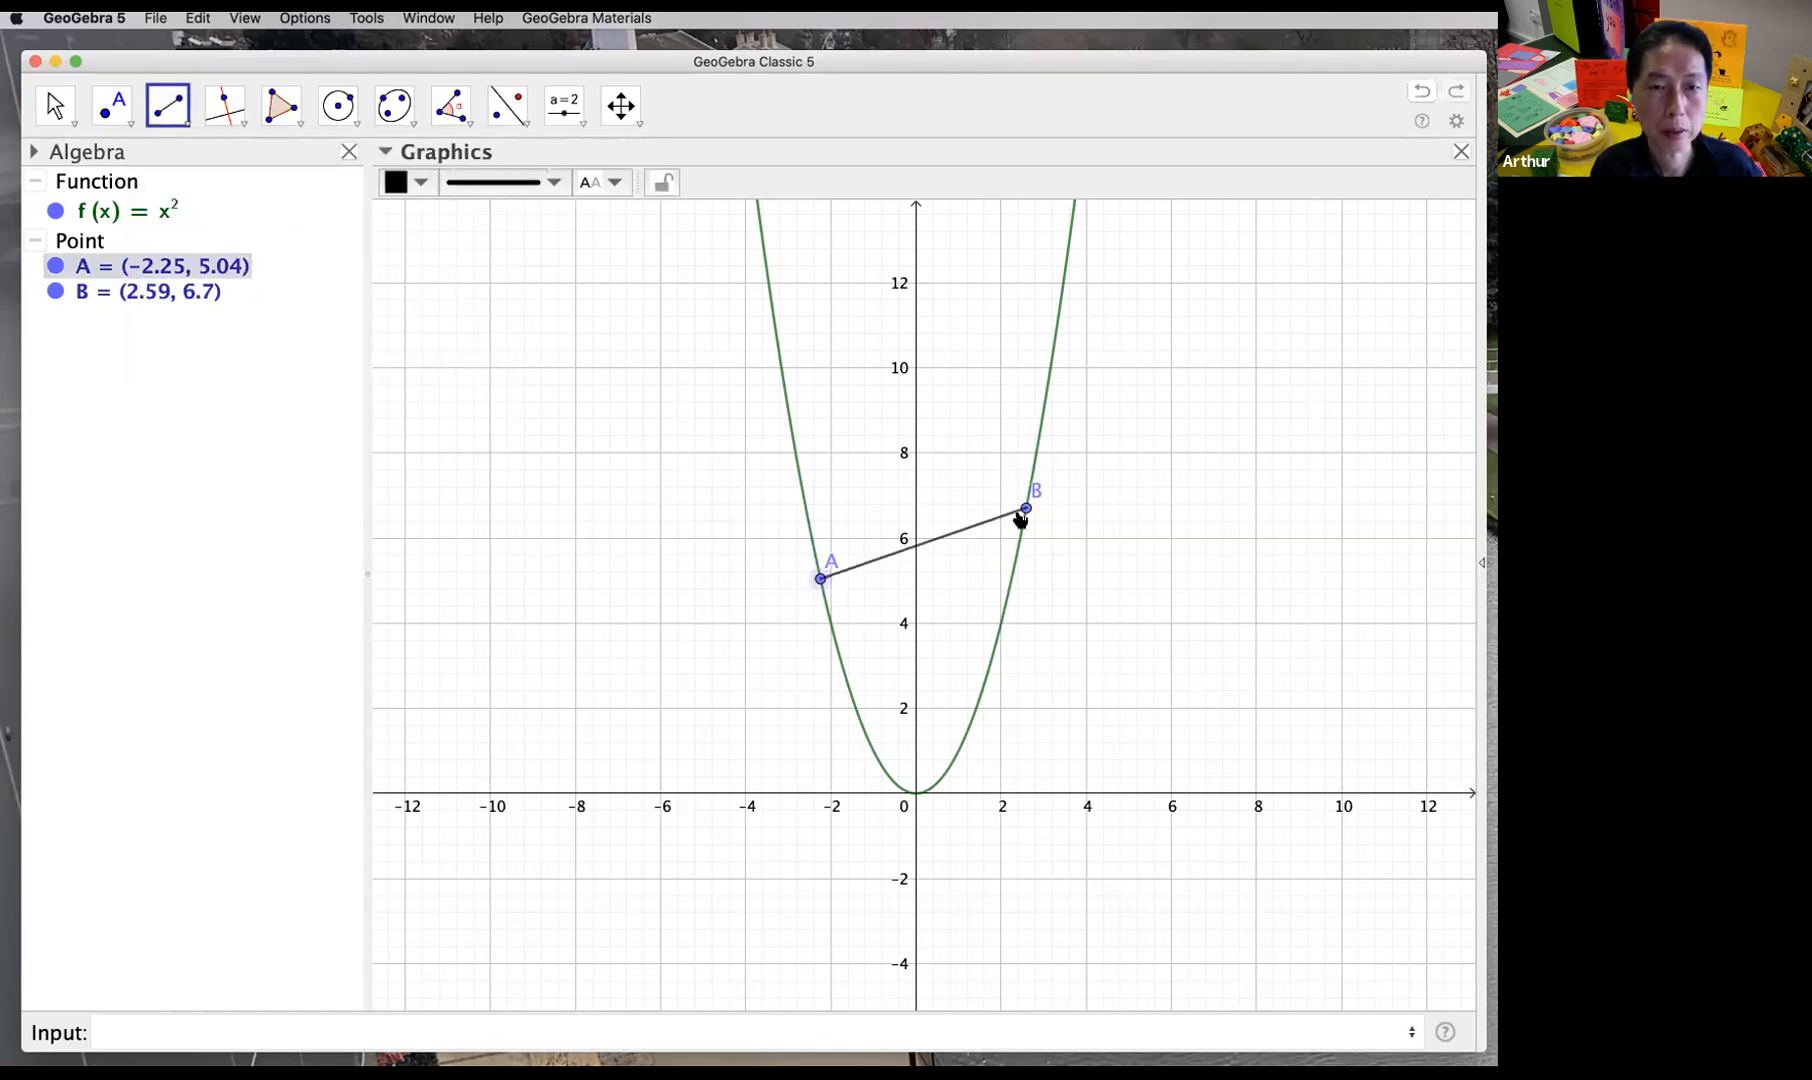
{"action": "left_click", "coordinate": [1026, 508]}
Step: Slide A to about (-2.44, 5.98) and B to about (2.84, 8.08), moving their labels outside the parabola
{"action": "left_click", "coordinate": [55, 105]}
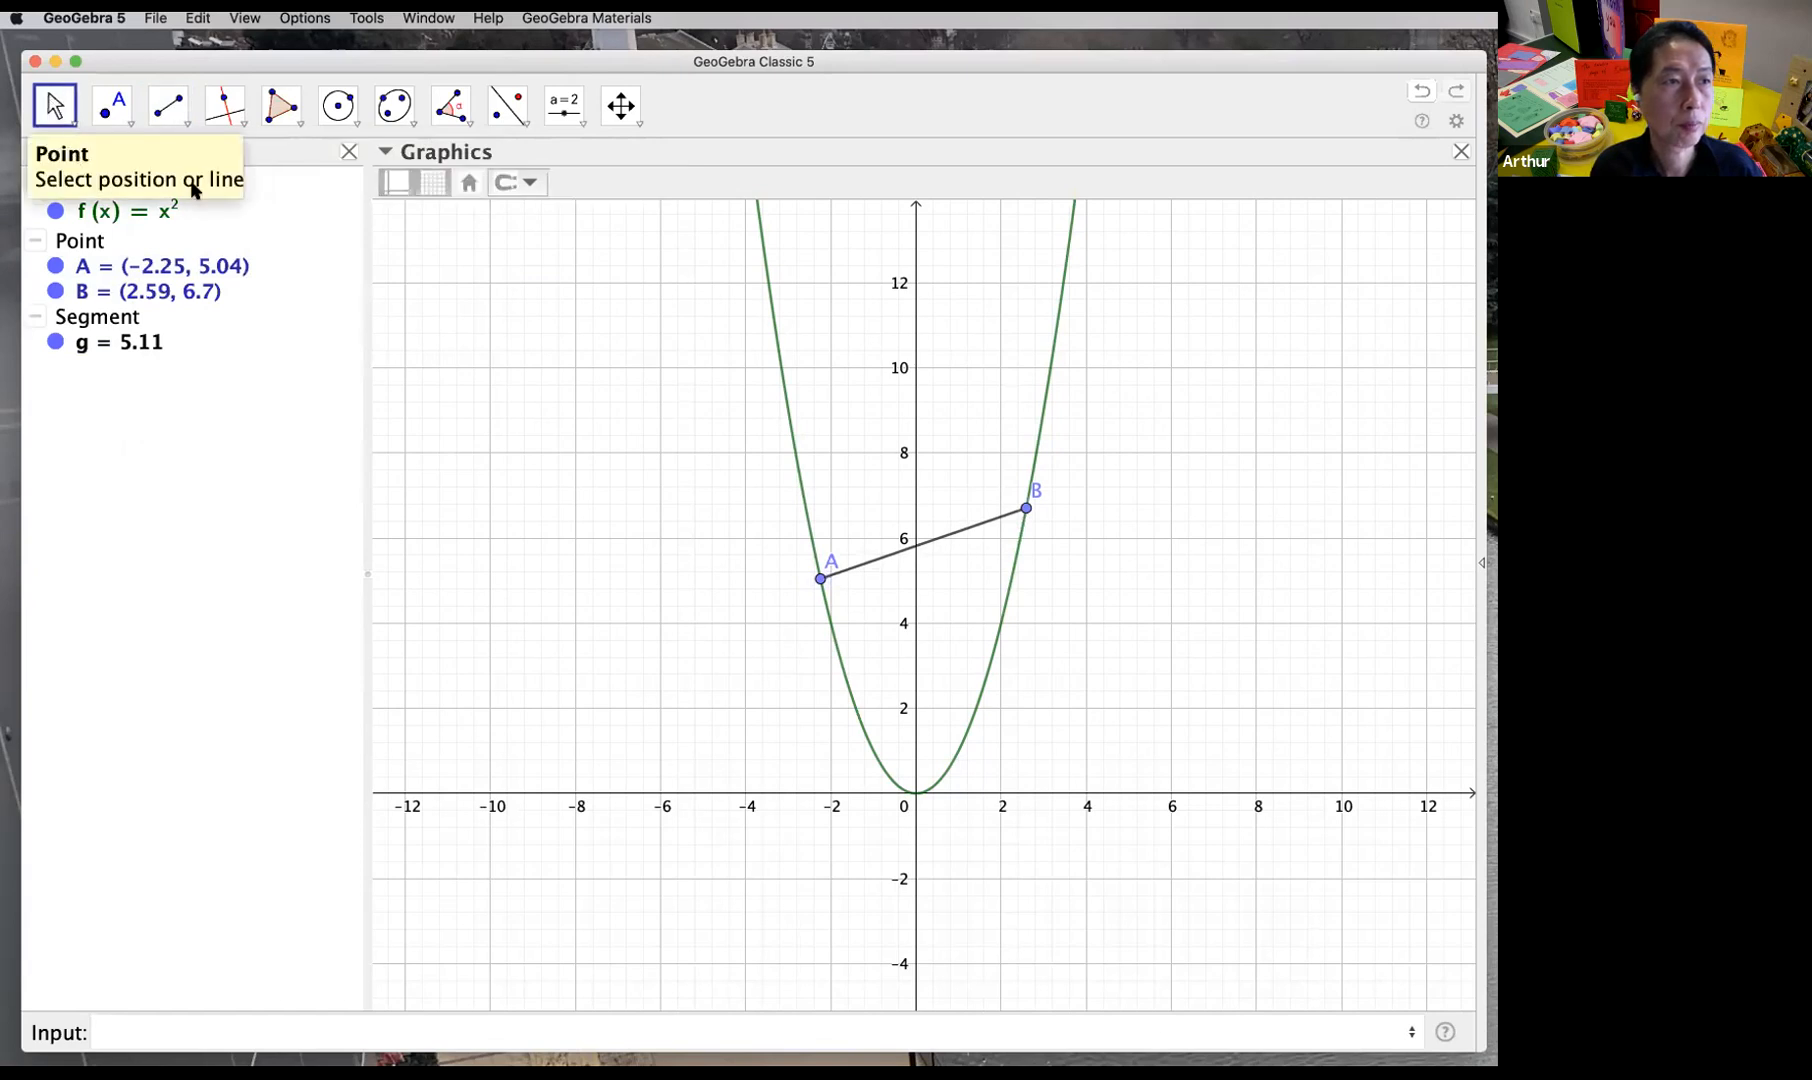
{"action": "left_click_drag", "start_coordinate": [826, 578], "coordinate": [812, 539]}
{"action": "left_click_drag", "start_coordinate": [1028, 517], "coordinate": [1038, 449]}
{"action": "left_click_drag", "start_coordinate": [815, 527], "coordinate": [786, 550]}
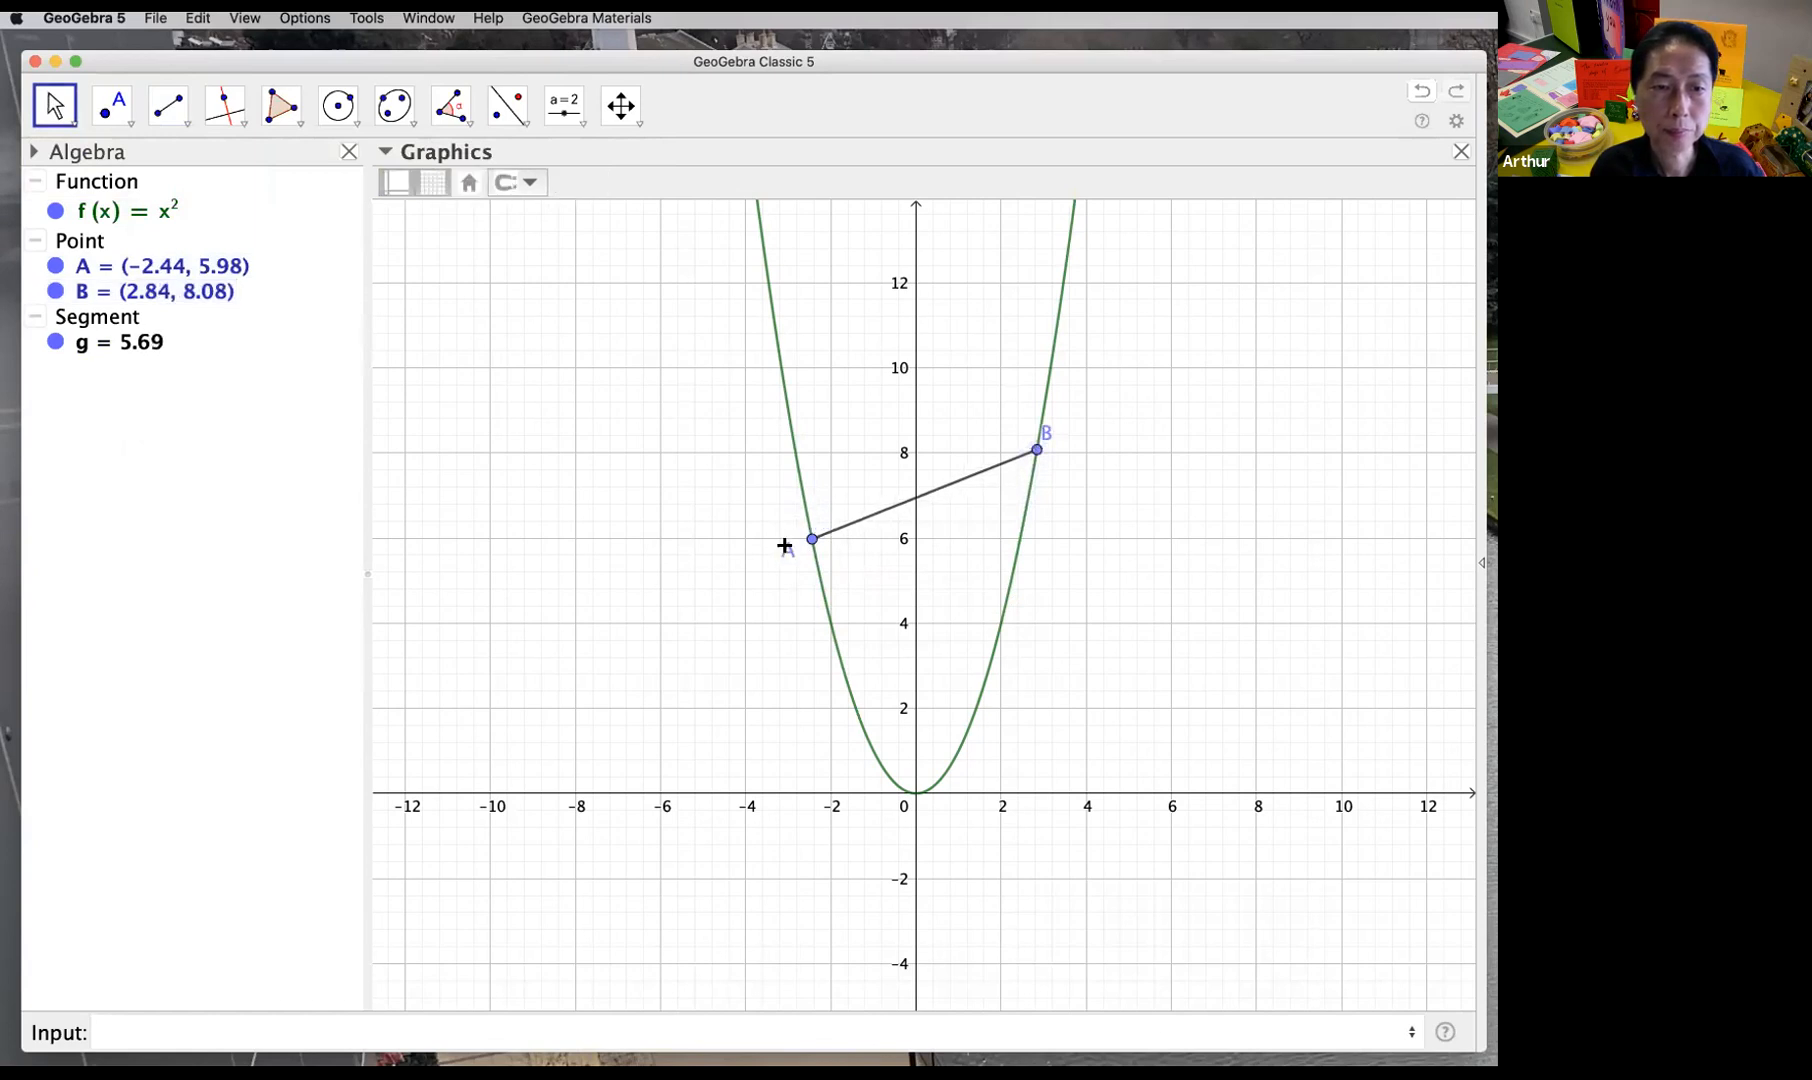
{"action": "left_click_drag", "start_coordinate": [1048, 435], "coordinate": [1058, 449]}
Step: Slide A down the parabola to about (-1.99, 3.95) and set B at about (2.84, 8.05)
{"action": "left_click_drag", "start_coordinate": [818, 560], "coordinate": [836, 645]}
{"action": "left_click_drag", "start_coordinate": [1035, 459], "coordinate": [1023, 544]}
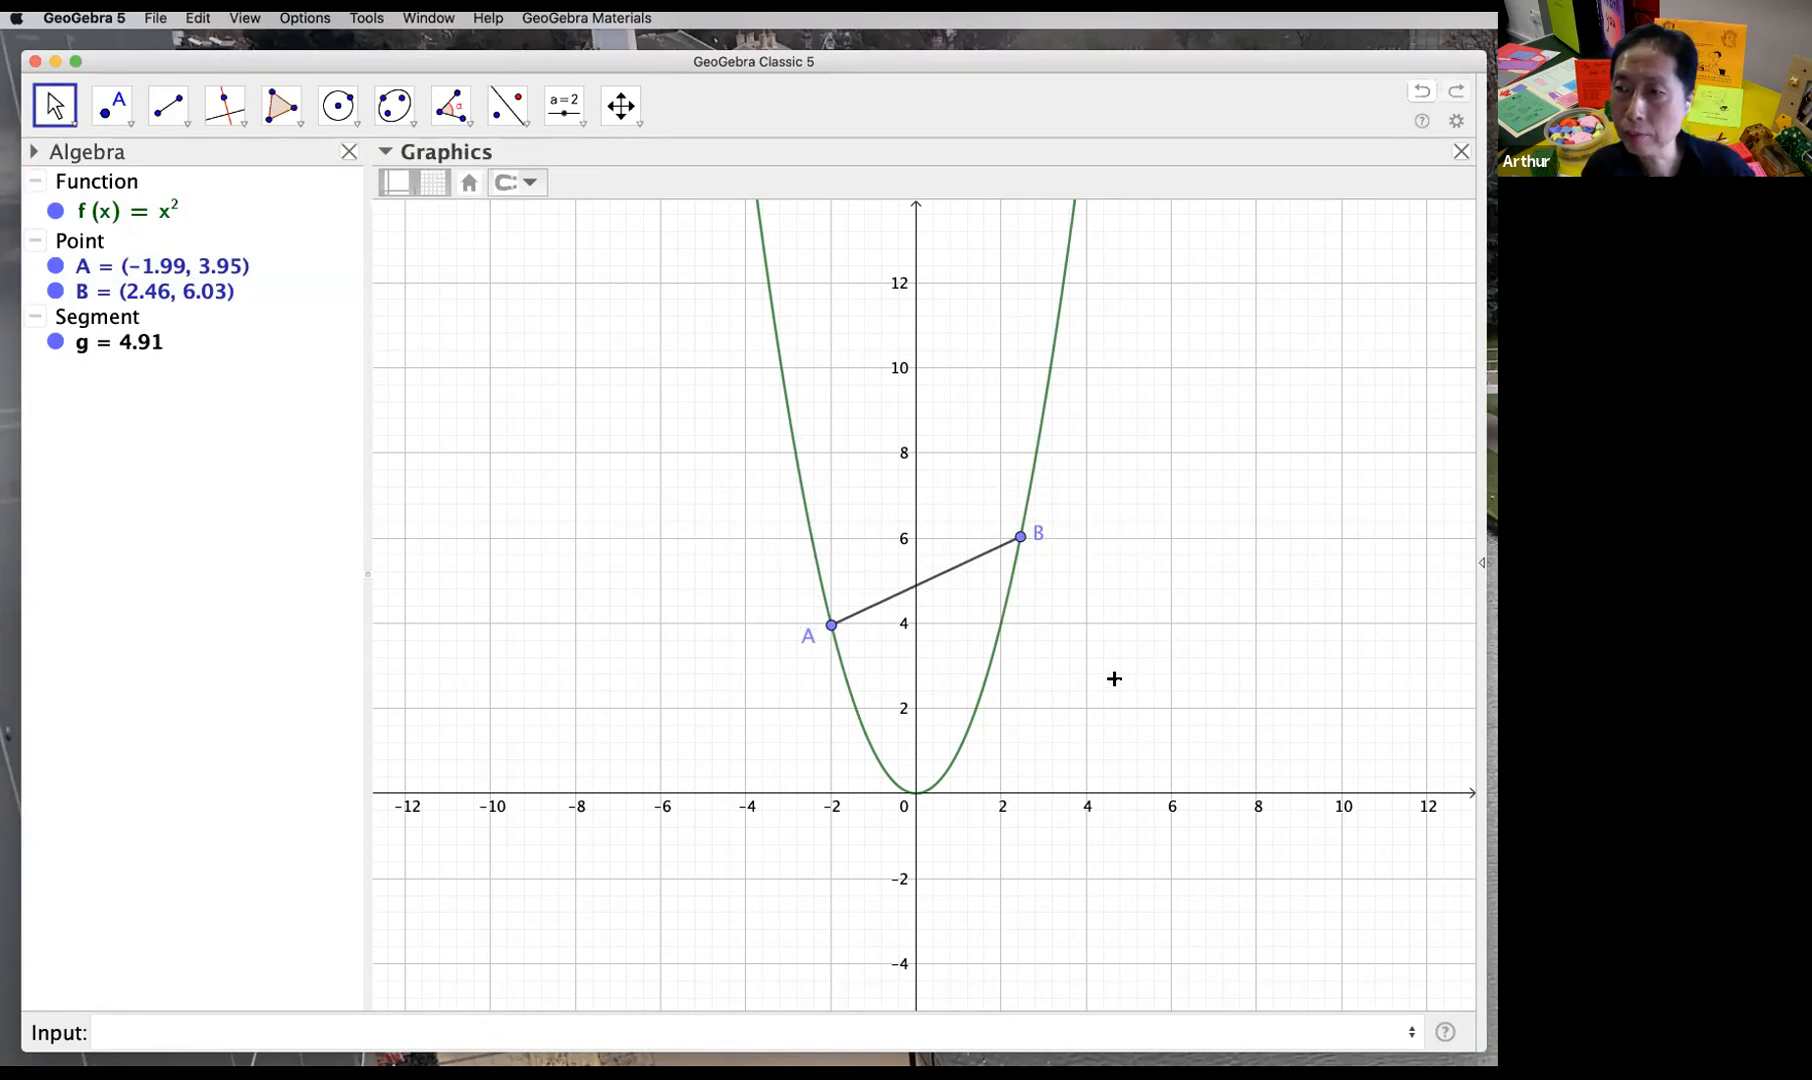
{"action": "left_click_drag", "start_coordinate": [1024, 540], "coordinate": [1037, 451]}
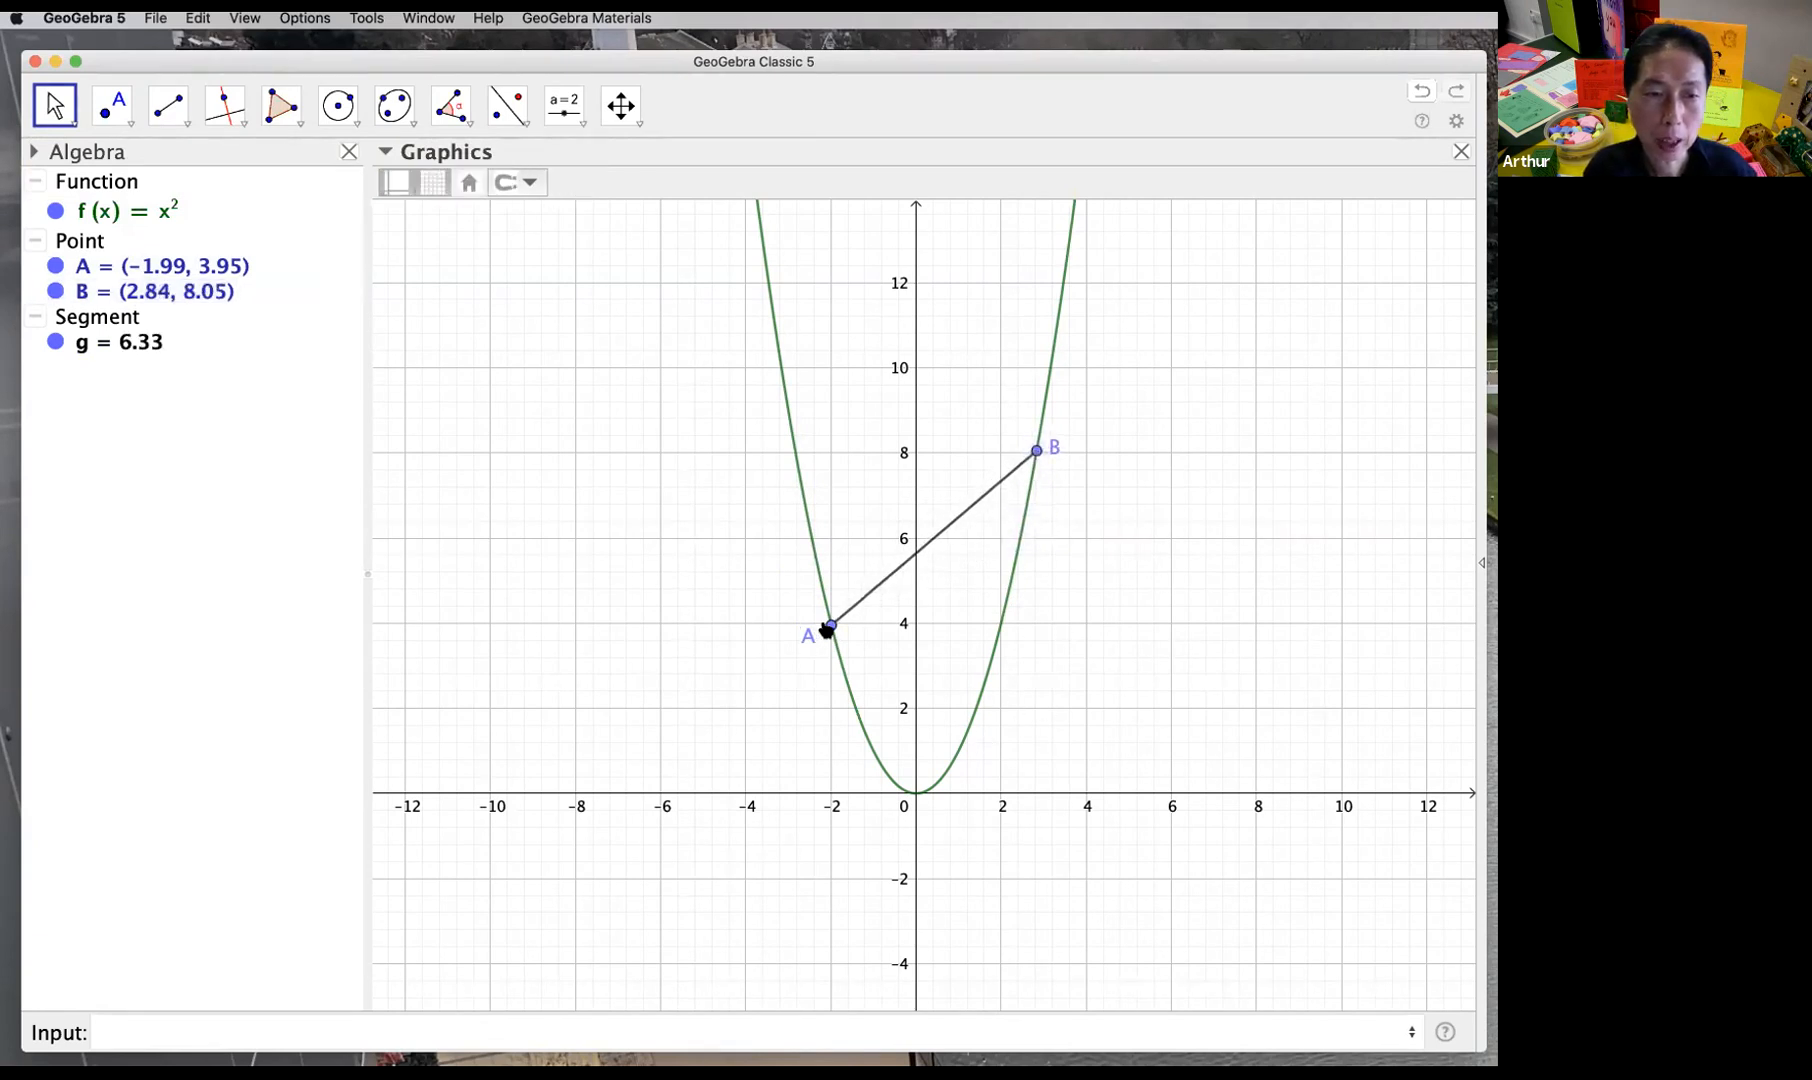
{"action": "left_click", "coordinate": [1038, 454]}
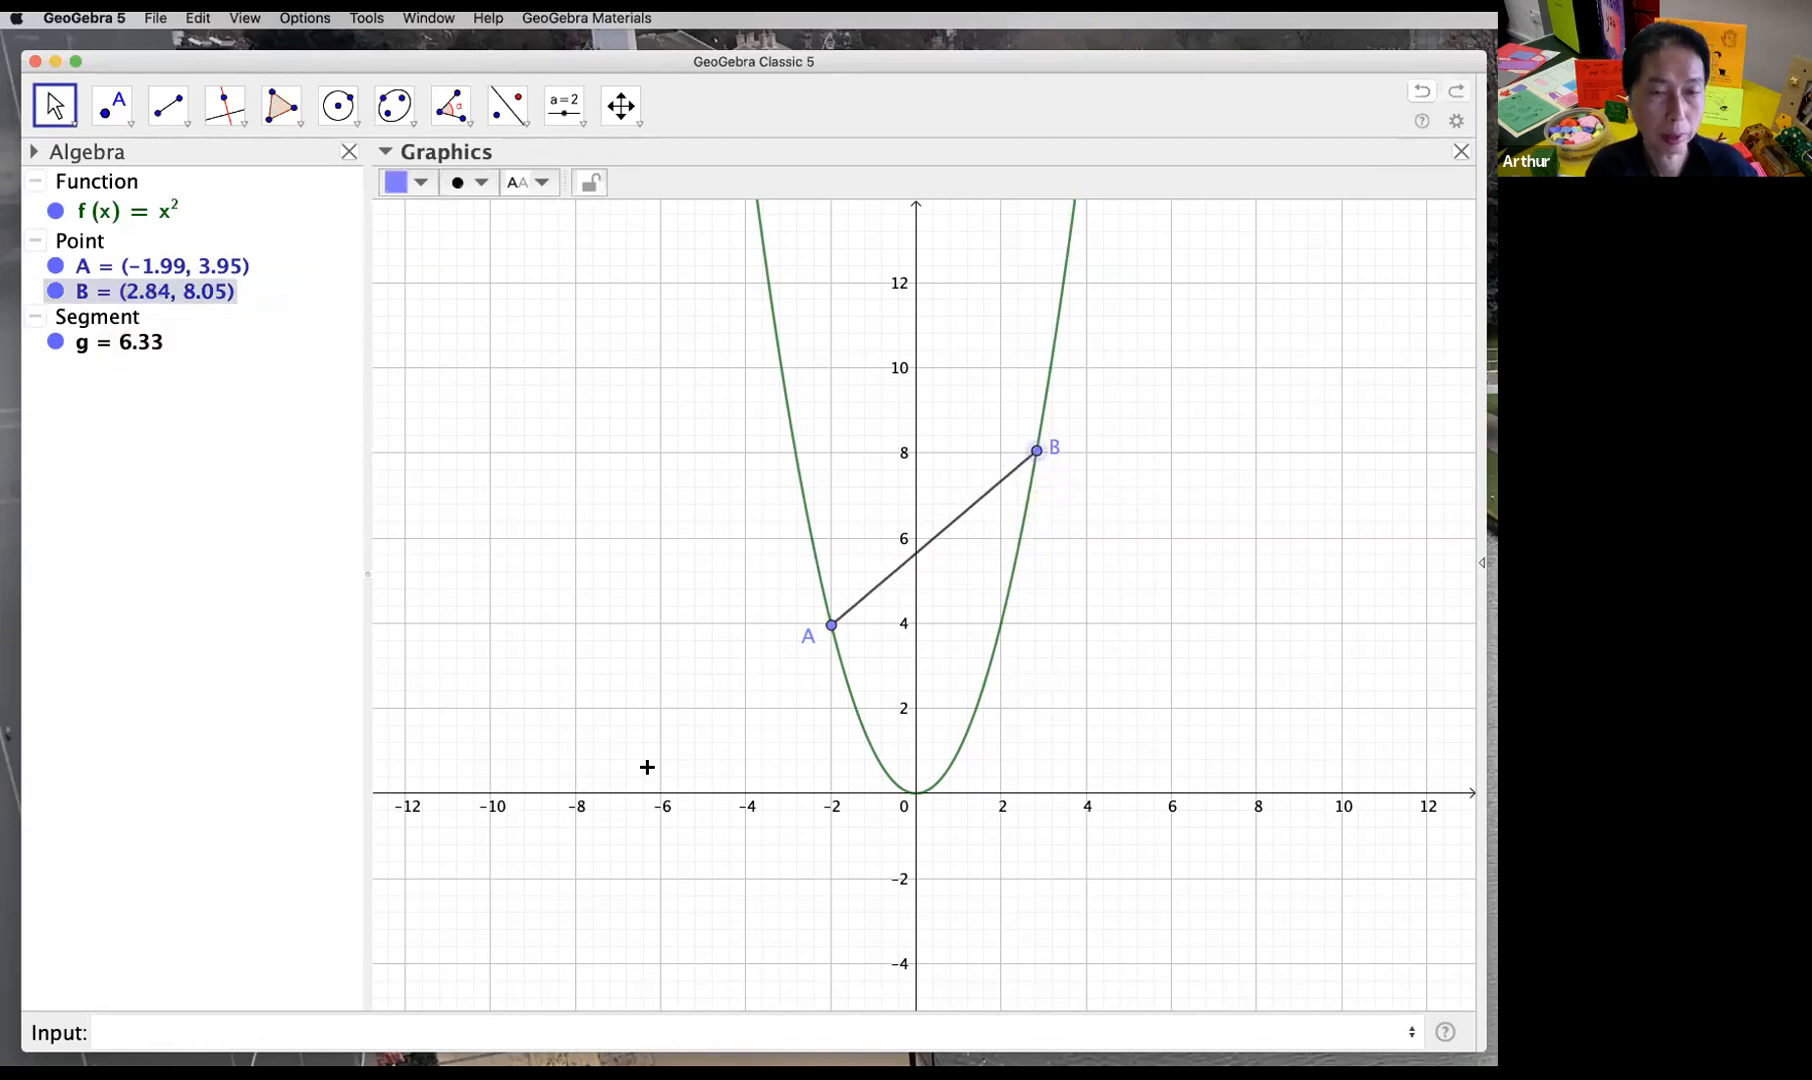
{"action": "left_click", "coordinate": [878, 646]}
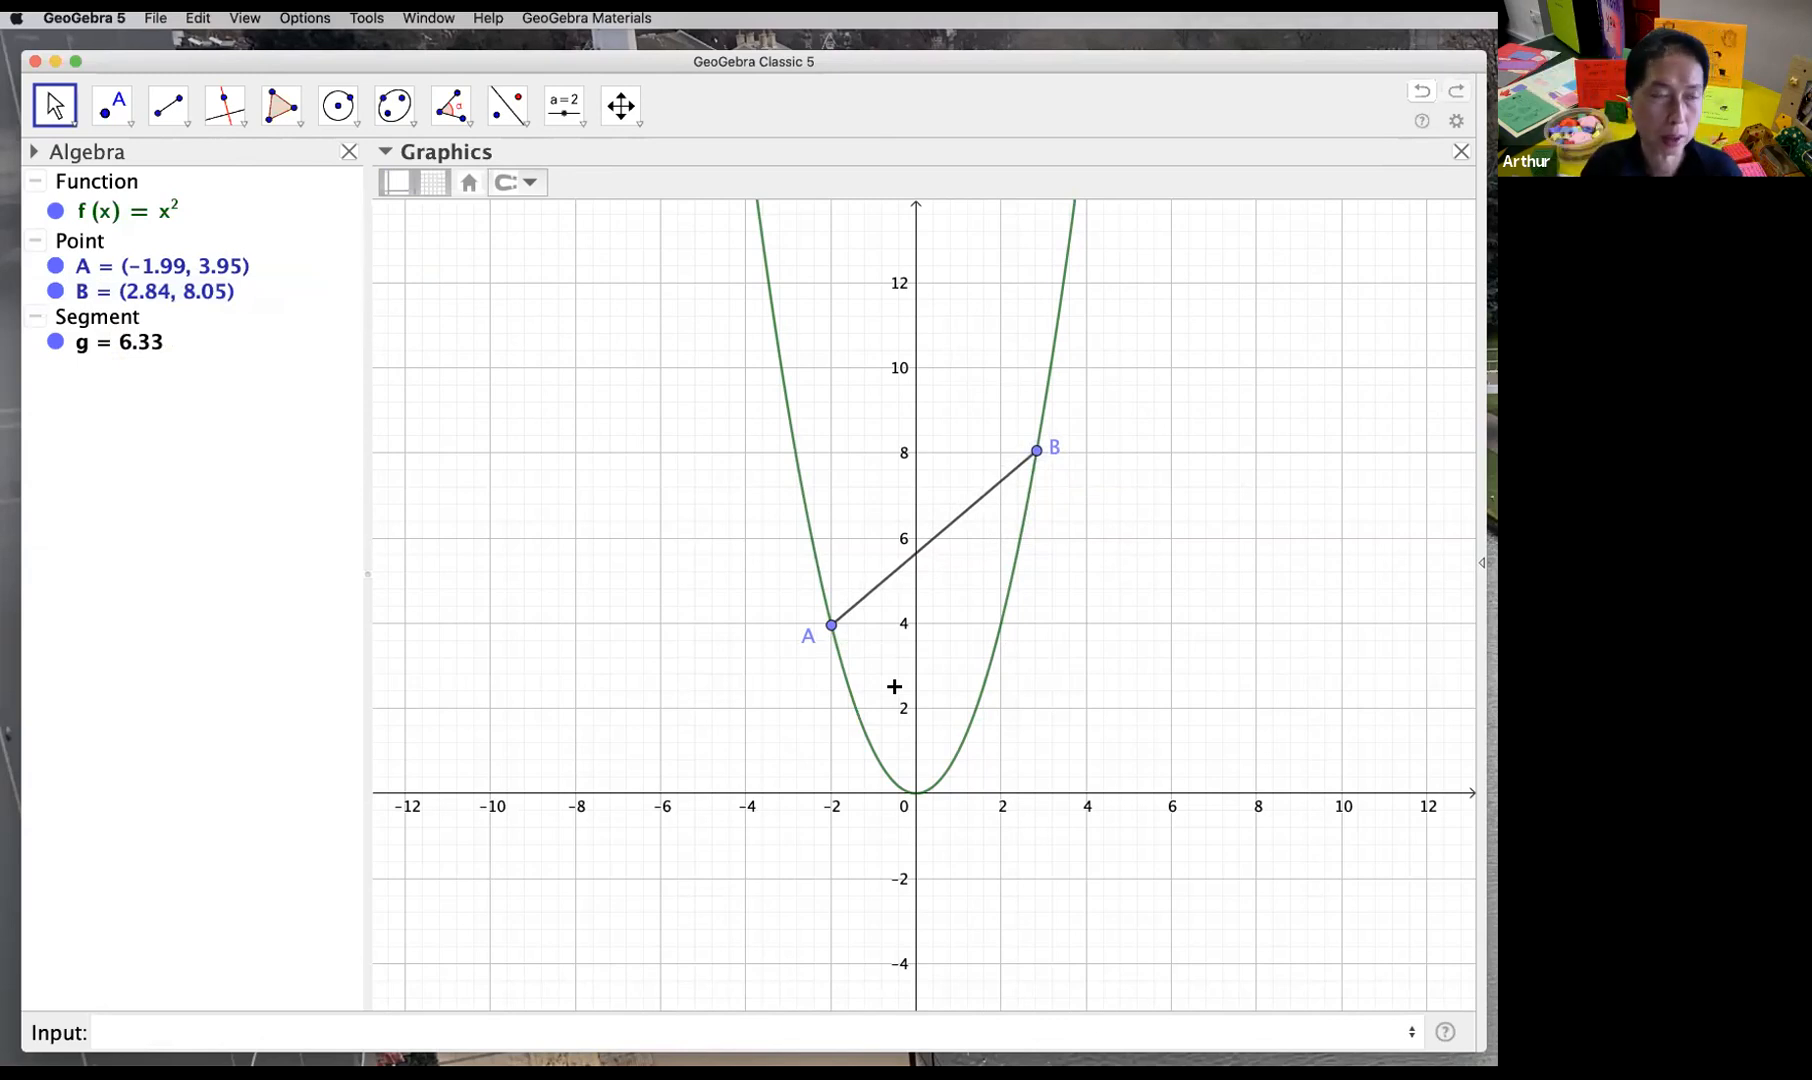
{"action": "left_click", "coordinate": [381, 1032]}
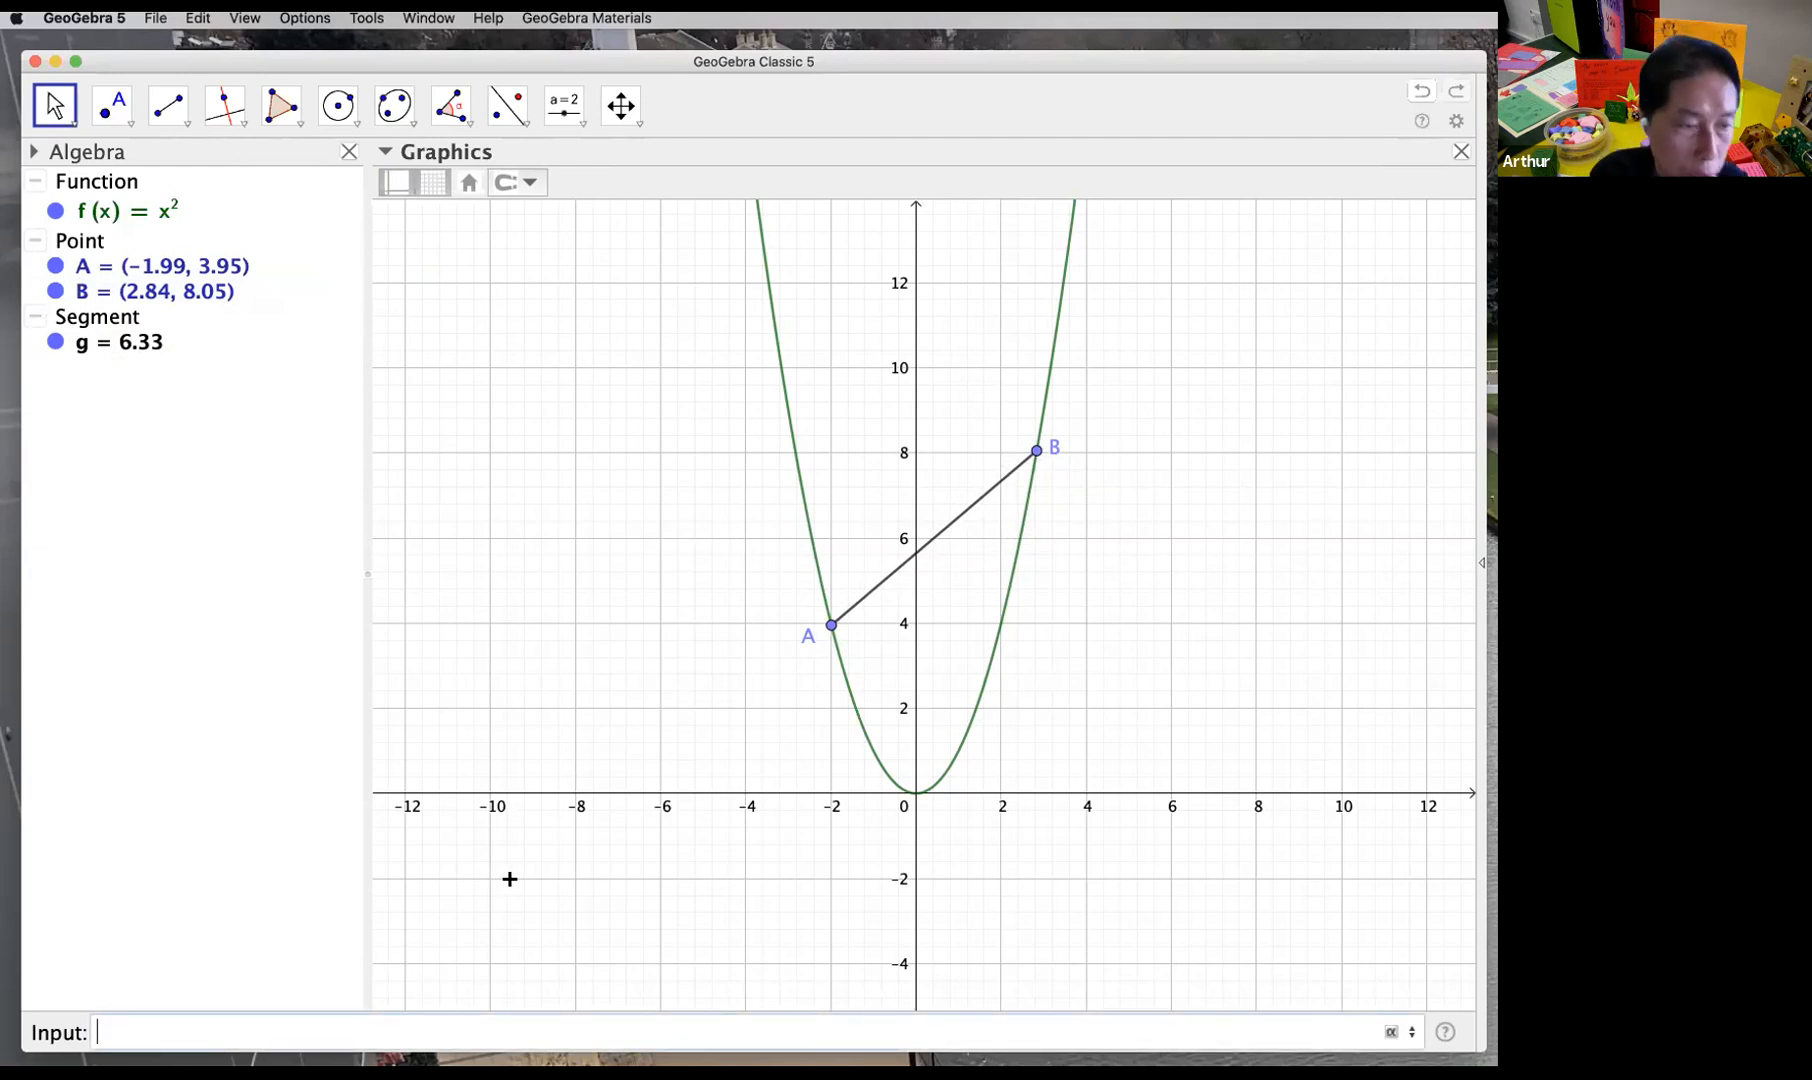
{"action": "left_click", "coordinate": [403, 353]}
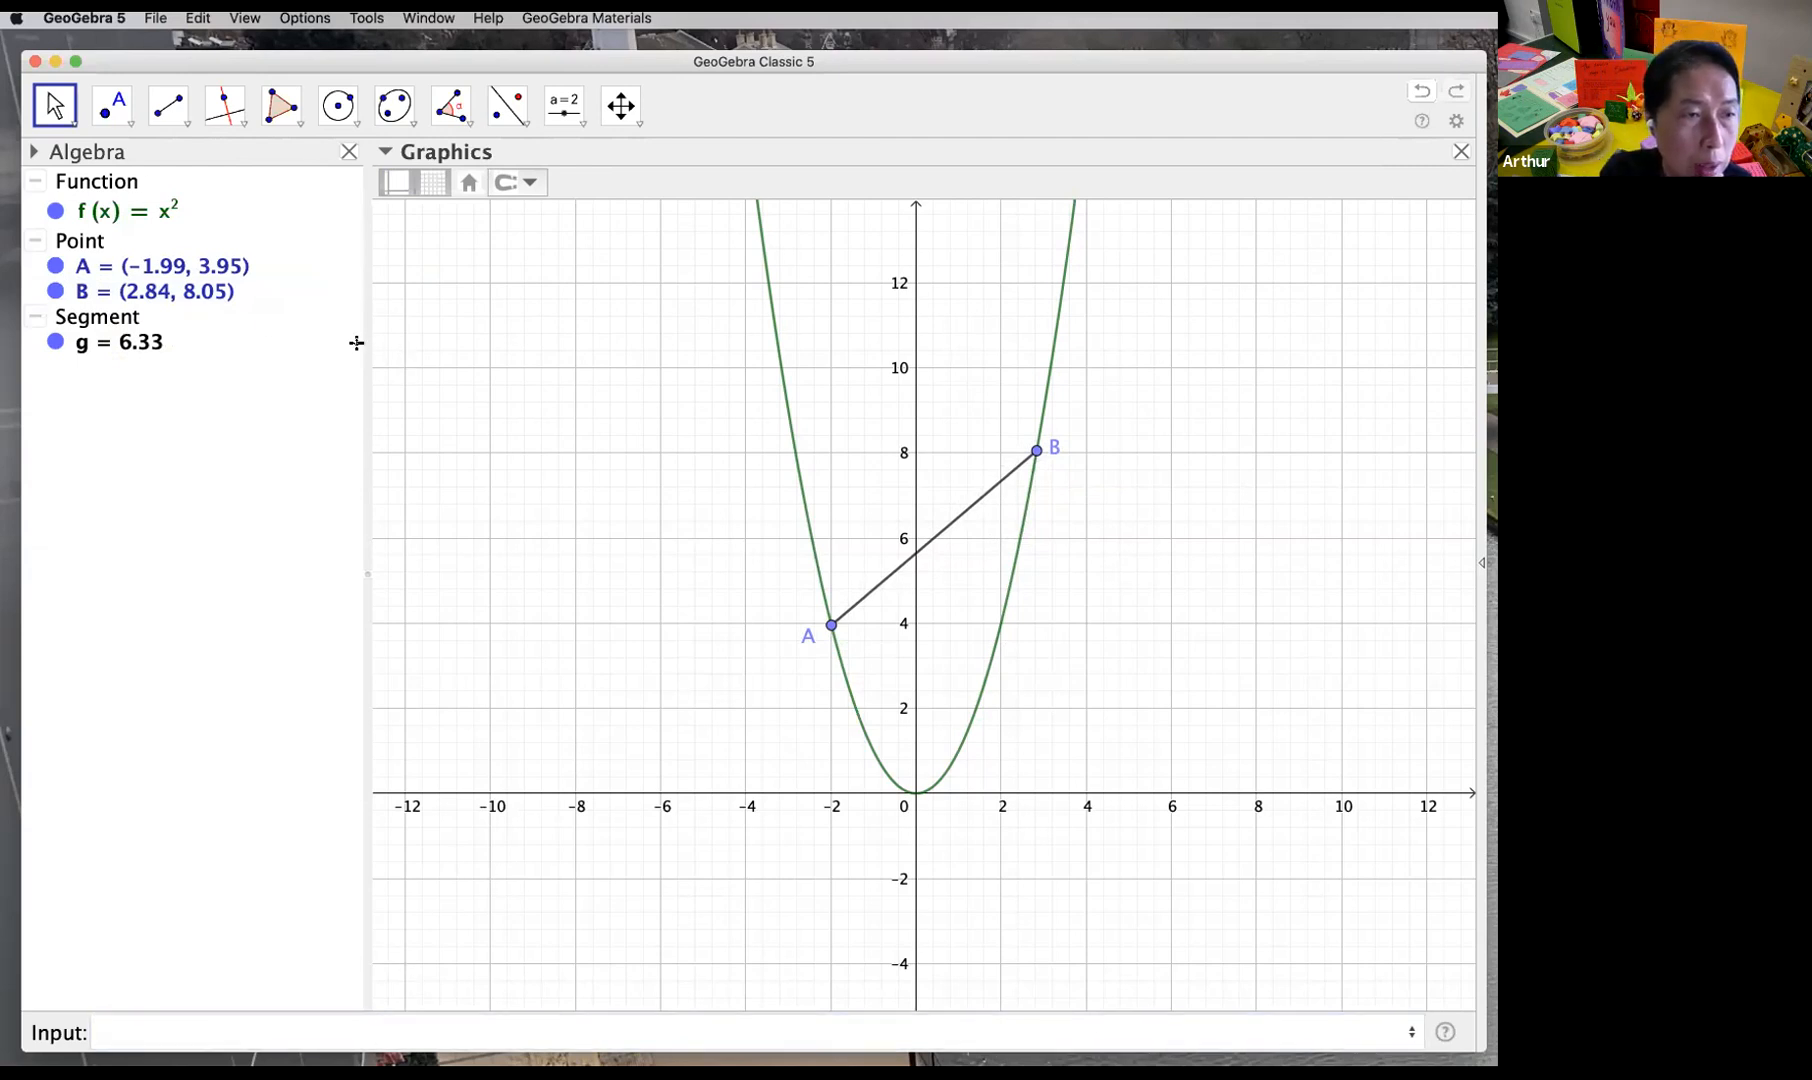
{"action": "double_click", "coordinate": [210, 290]}
{"action": "left_click", "coordinate": [546, 314]}
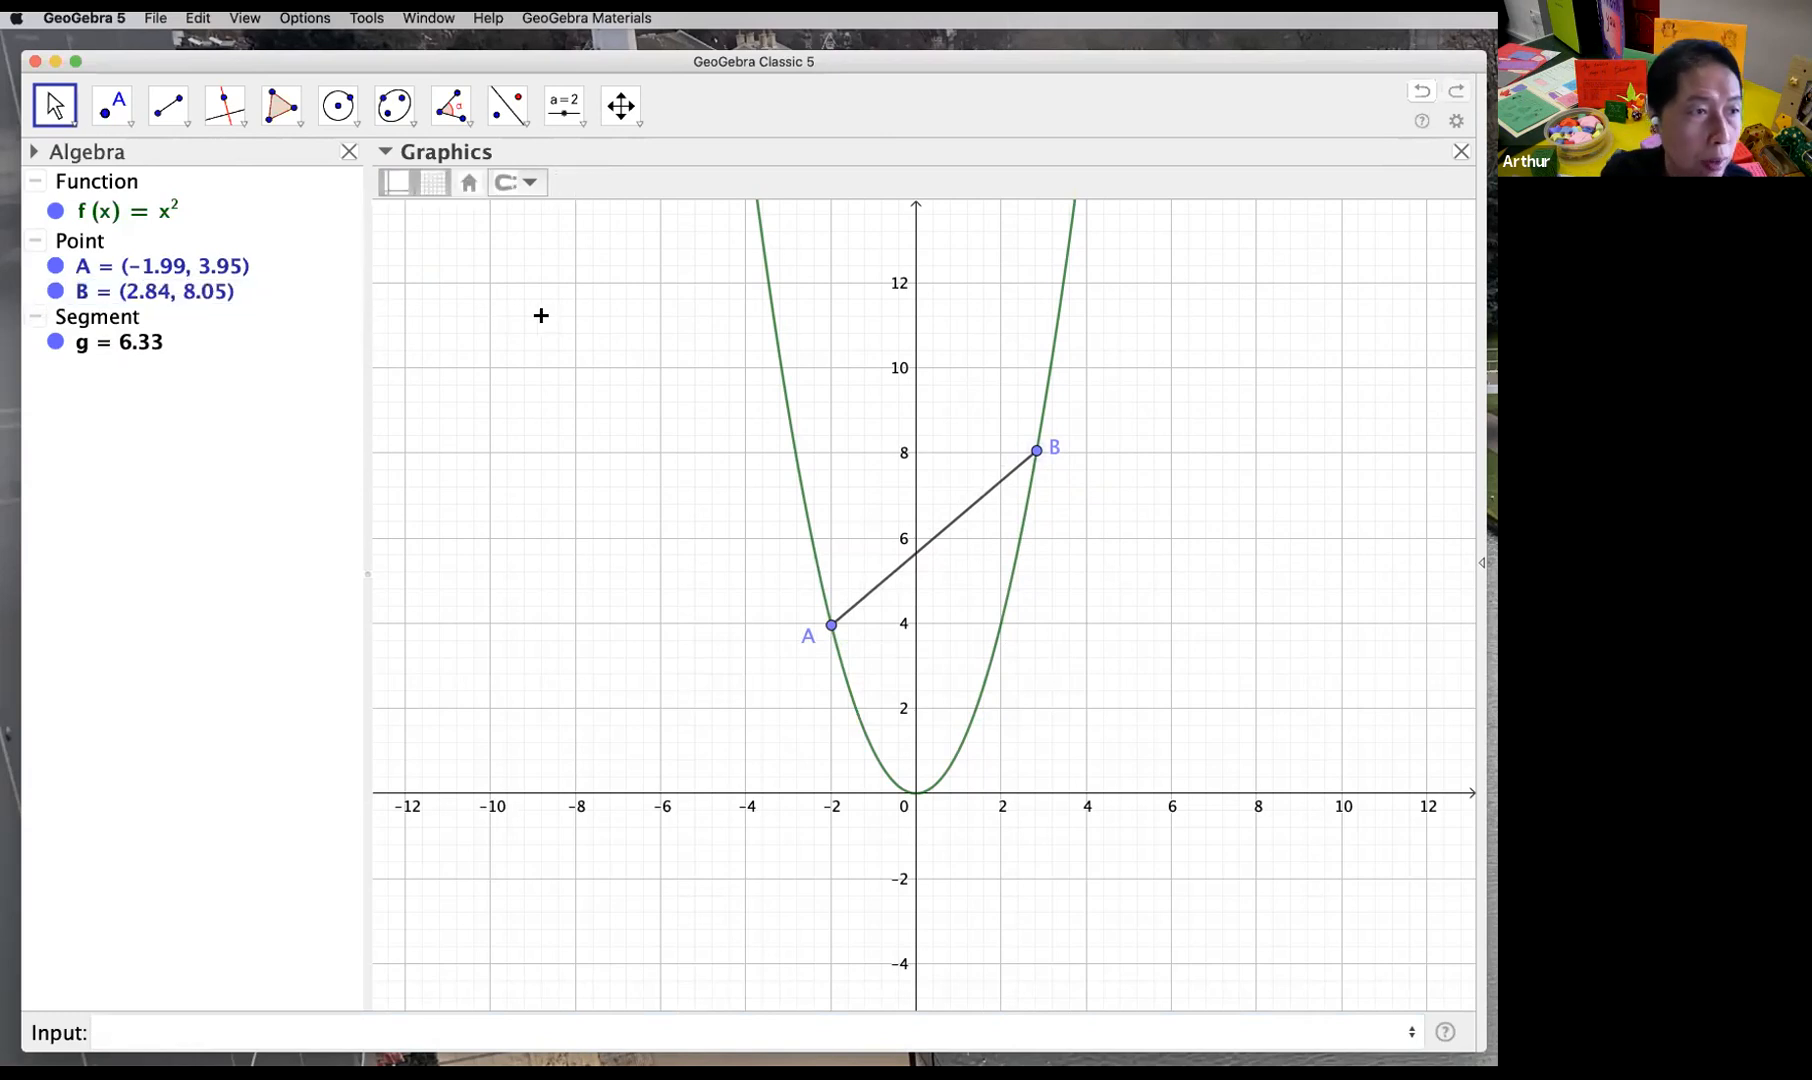
Step: Open the object properties of point B and clear its definition
{"action": "right_click", "coordinate": [203, 299]}
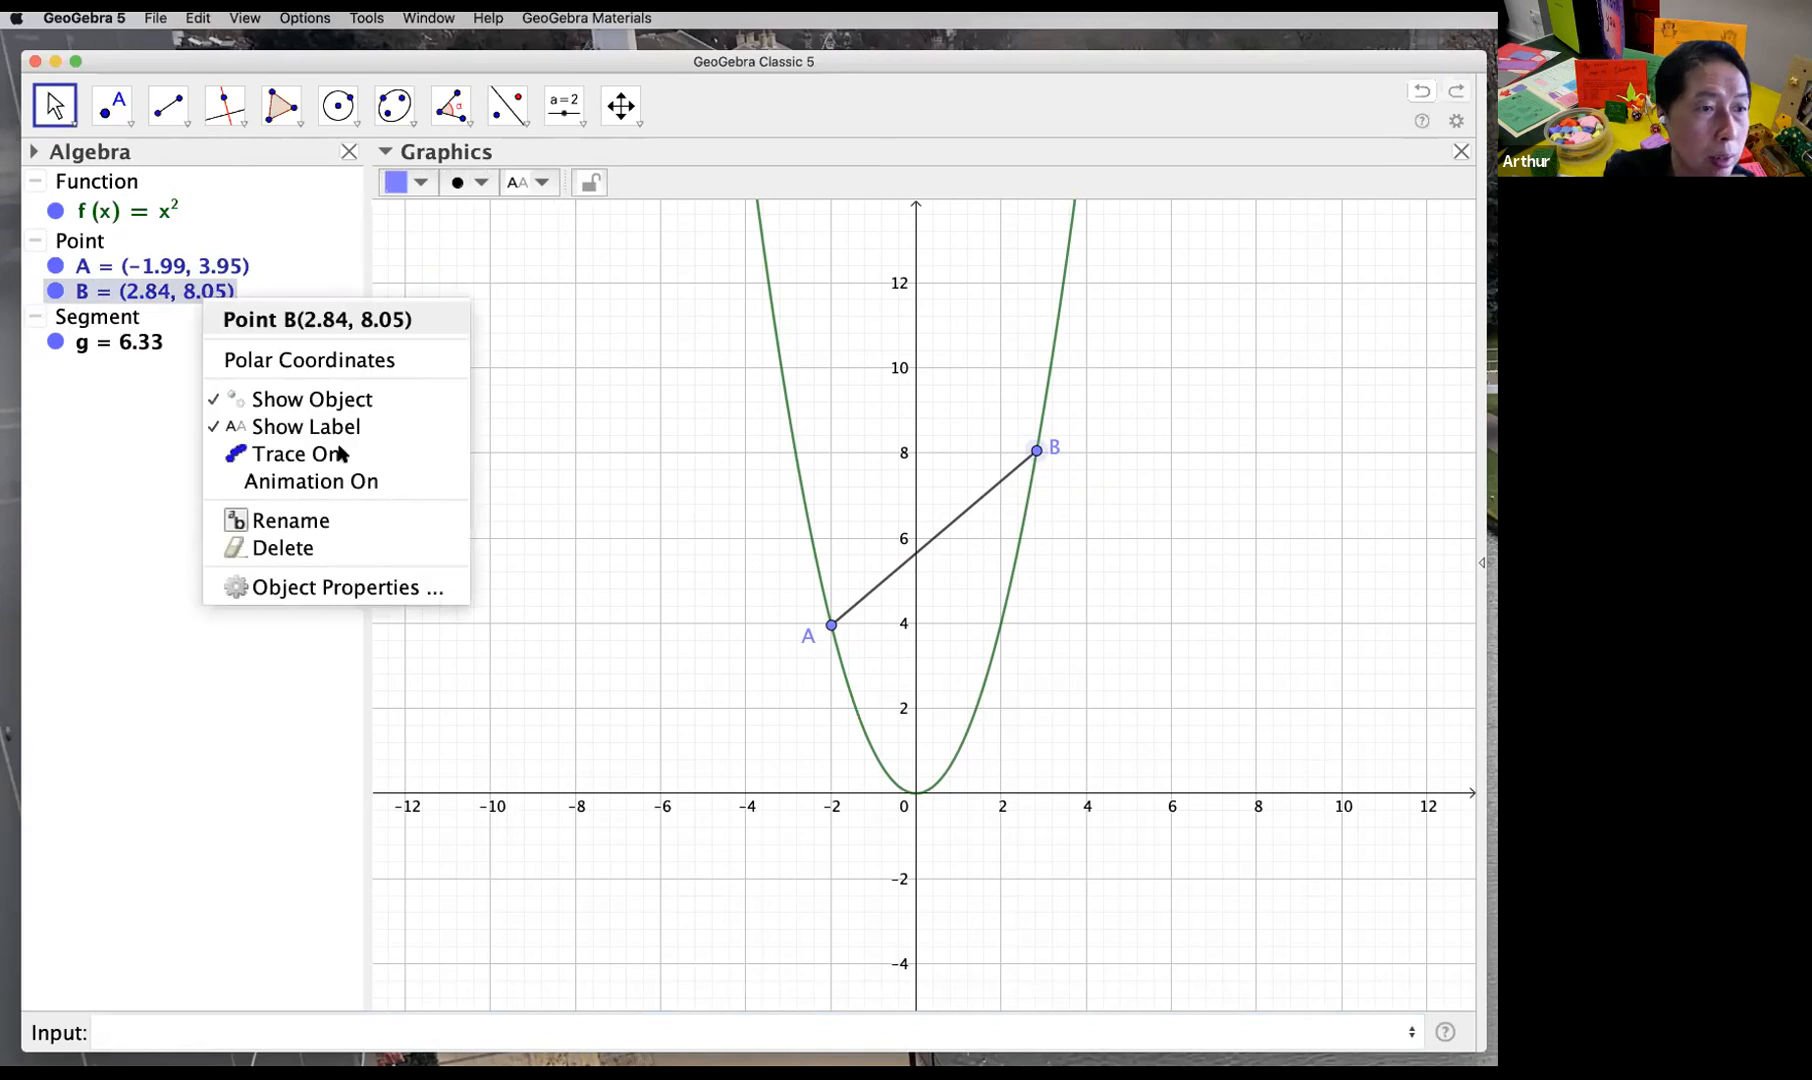
{"action": "left_click", "coordinate": [405, 587]}
{"action": "left_click", "coordinate": [1025, 515]}
{"action": "key", "text": "BackSpace"}
{"action": "key", "text": "BackSpace"}
{"action": "key", "text": "BackSpace"}
{"action": "key", "text": "BackSpace"}
{"action": "key", "text": "BackSpace"}
{"action": "key", "text": "BackSpace"}
{"action": "key", "text": "BackSpace"}
{"action": "key", "text": "BackSpace"}
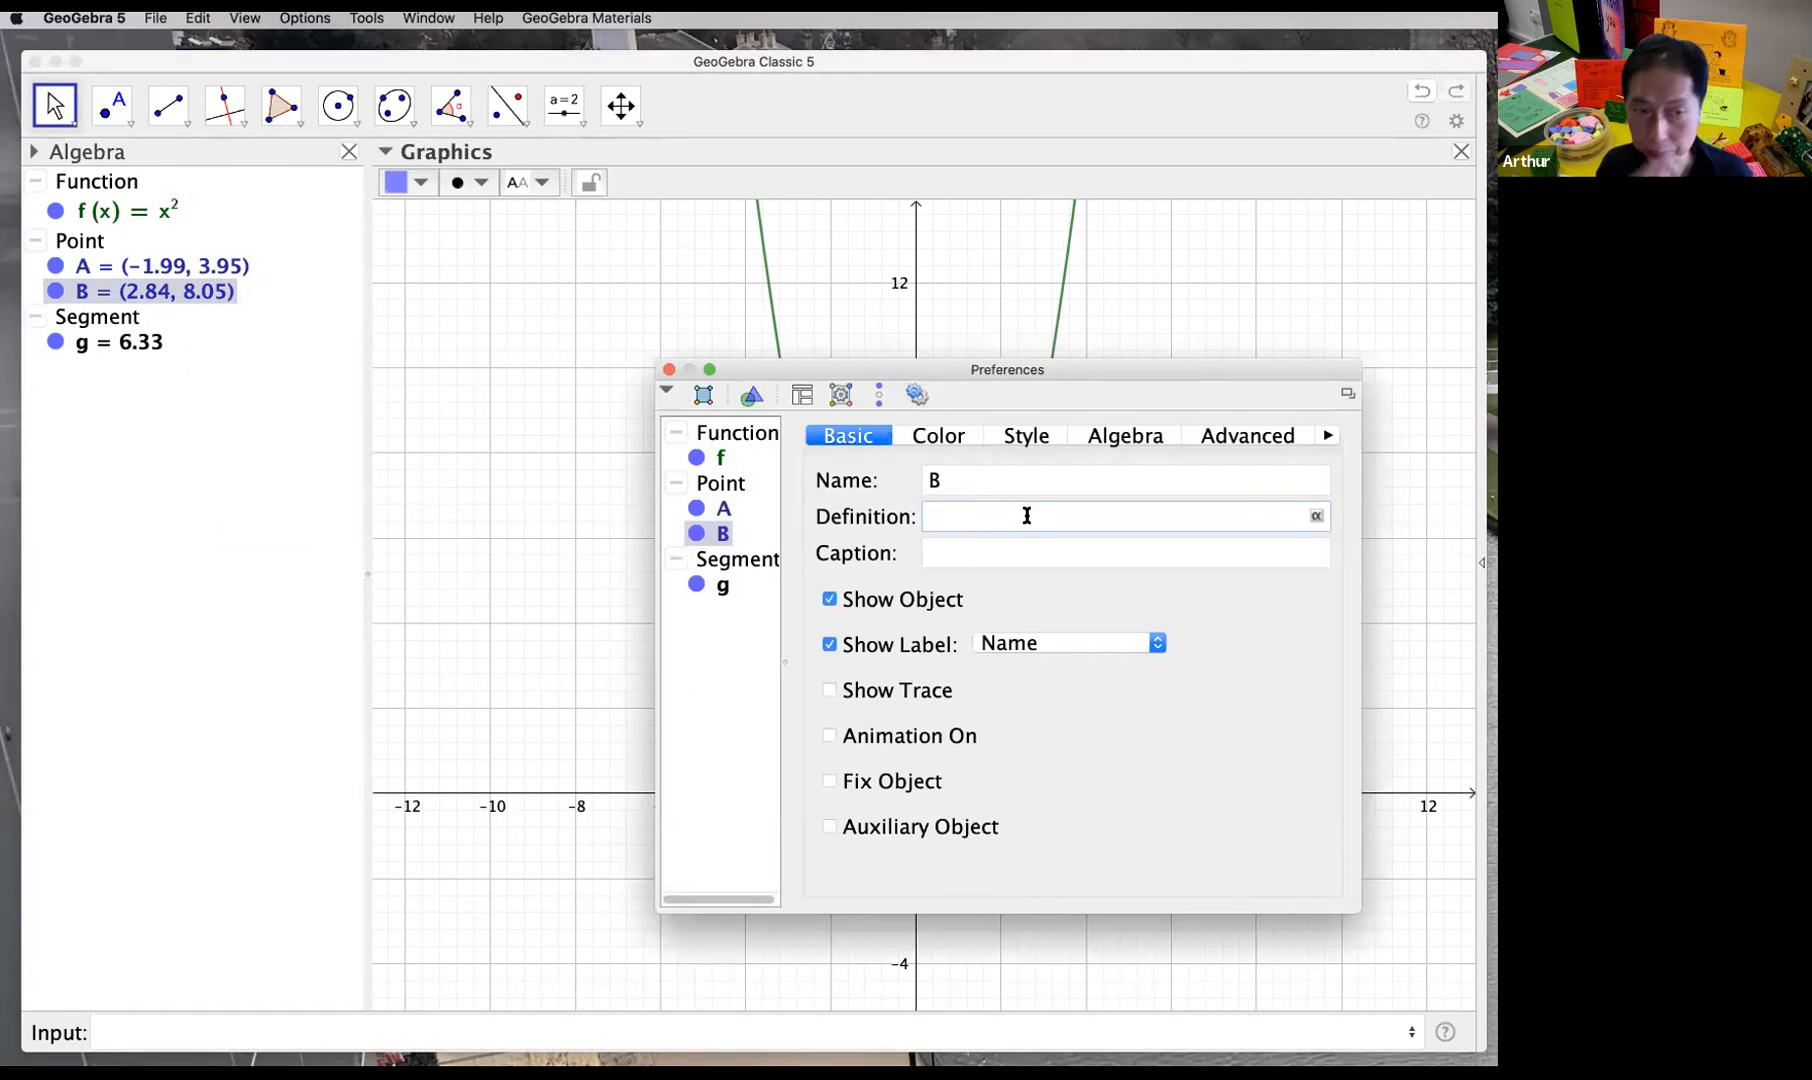
Step: Begin B's new definition with the x-coordinate x(A)+4 followed by a comma, inside parentheses
{"action": "type", "text": "("}
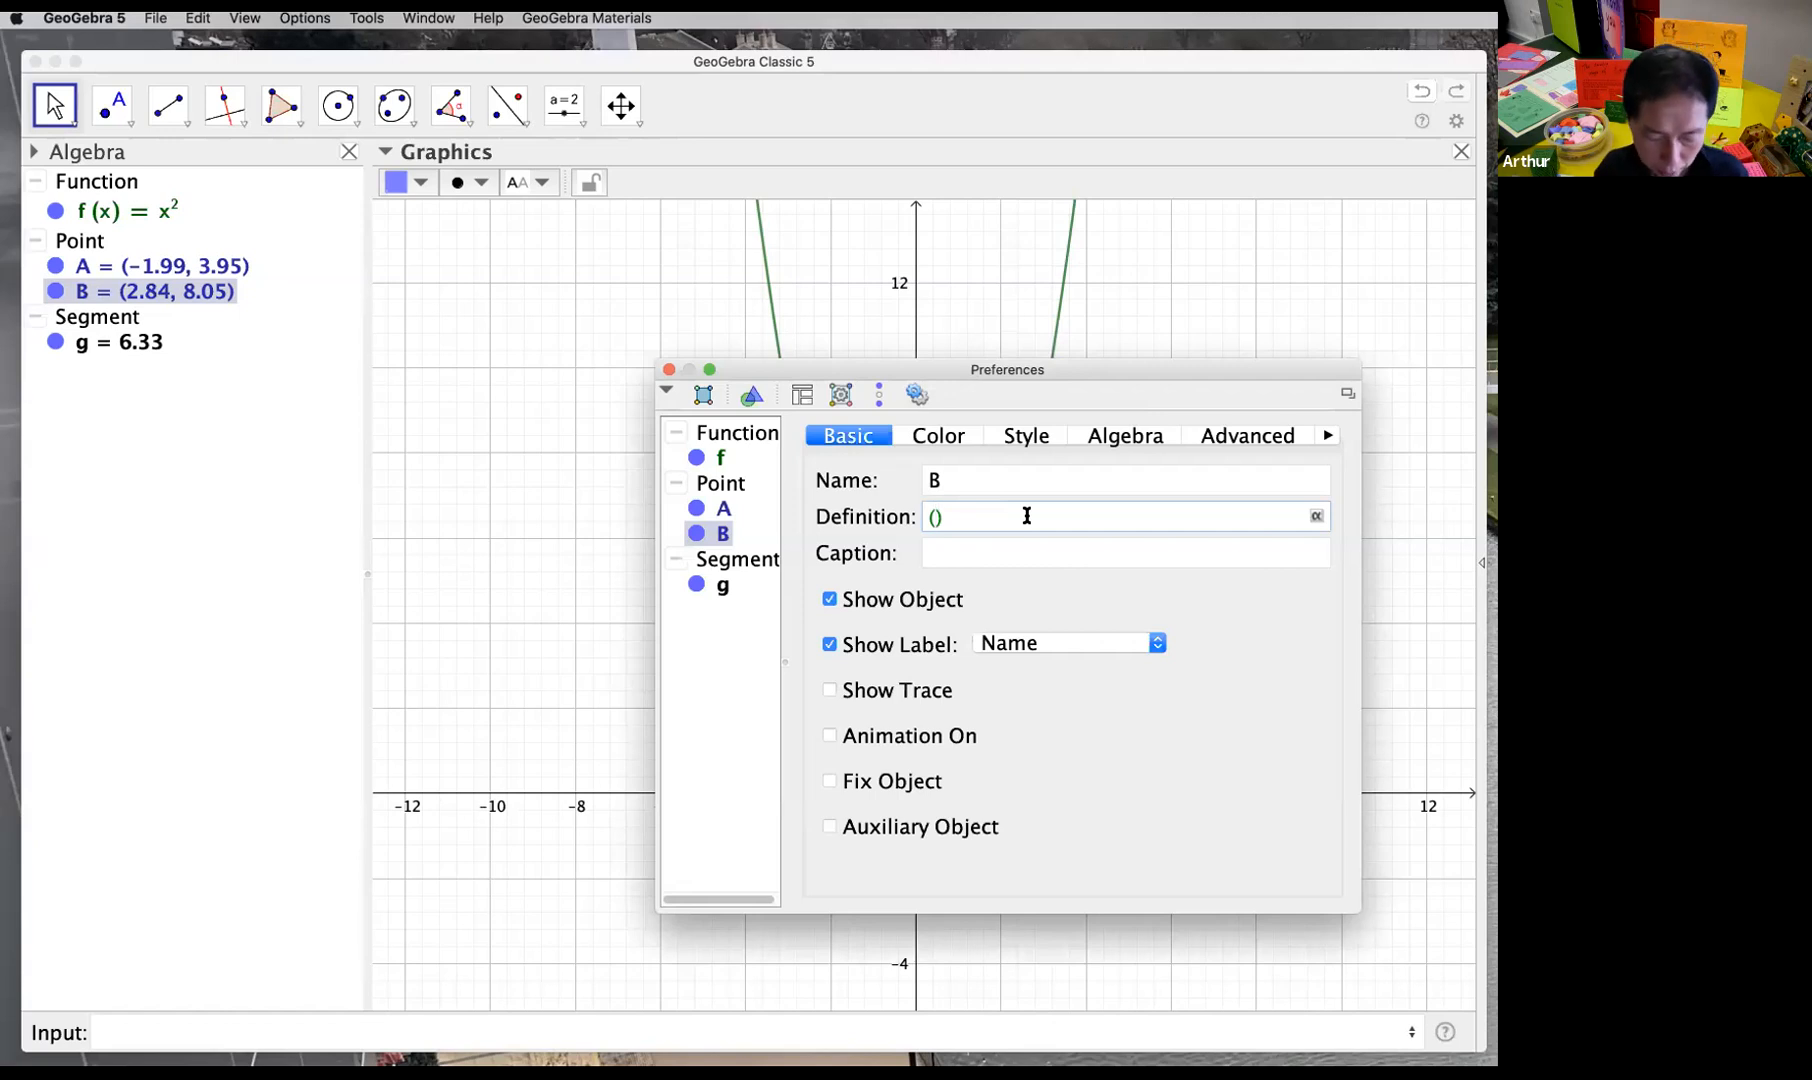
{"action": "type", "text": "x(A)"}
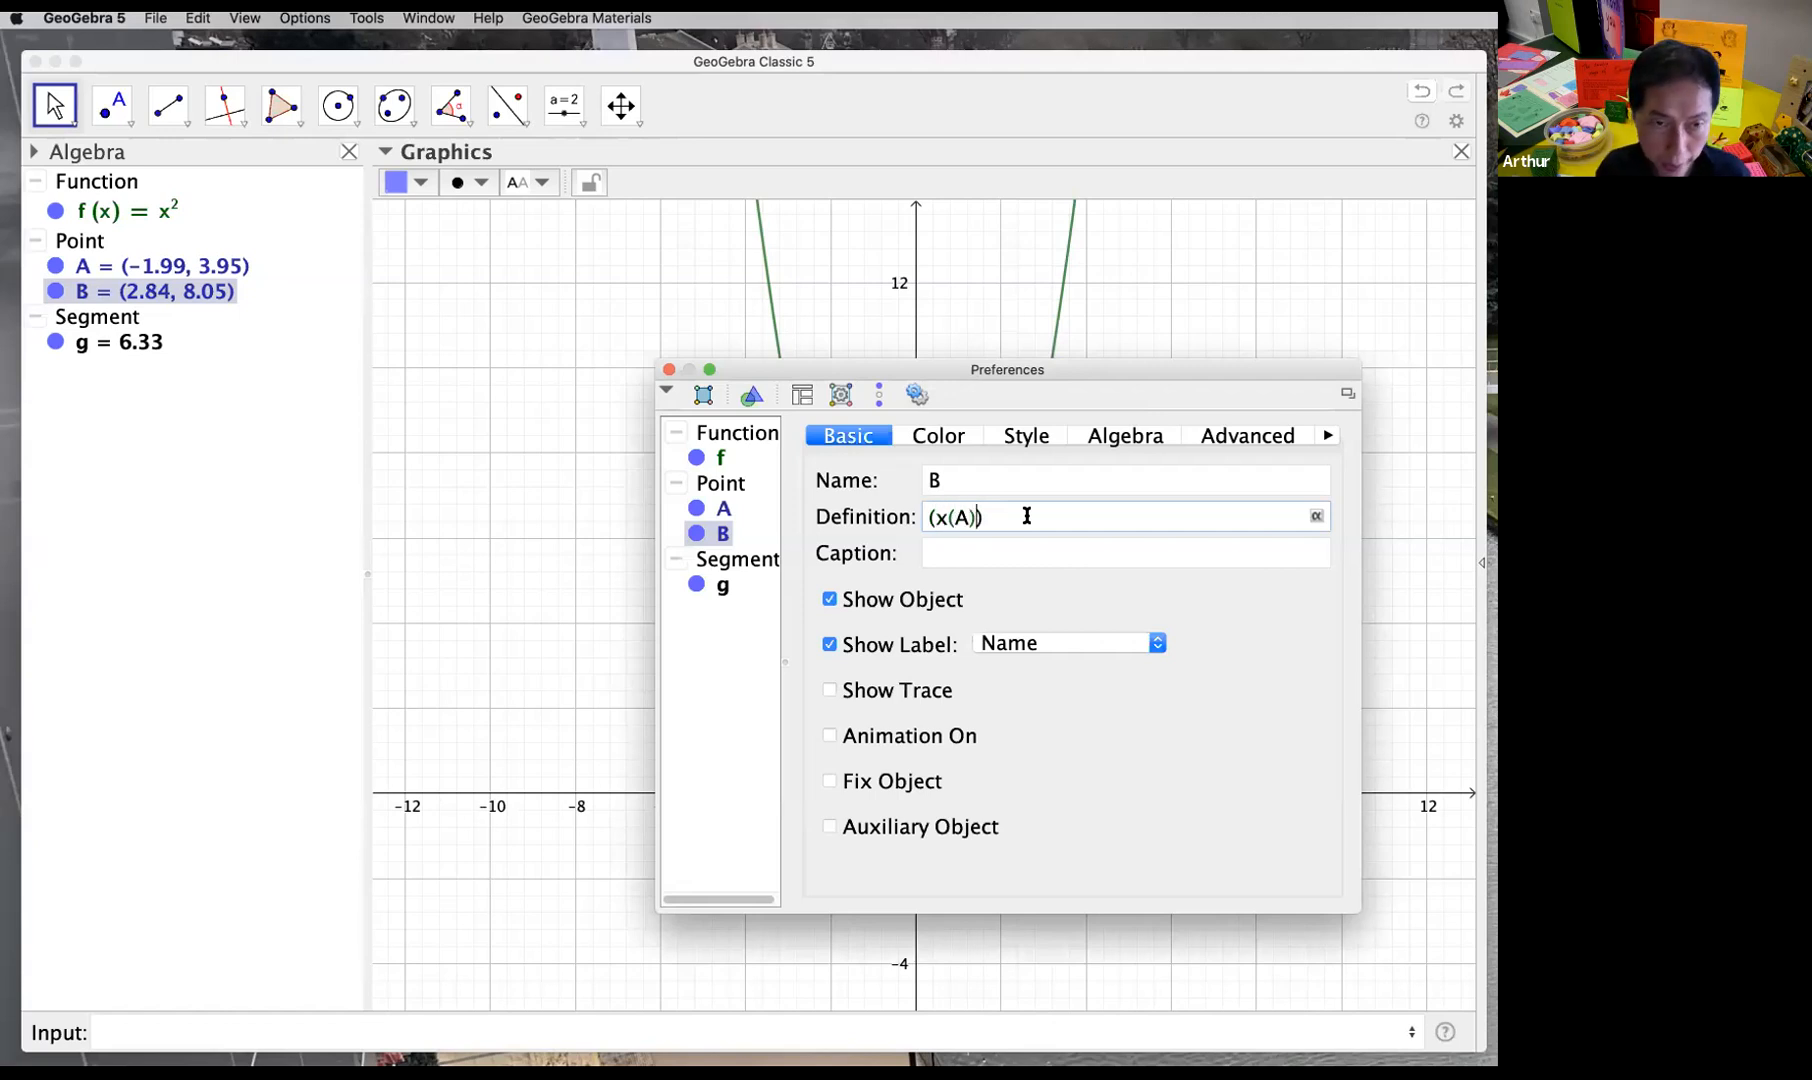
{"action": "type", "text": "+"}
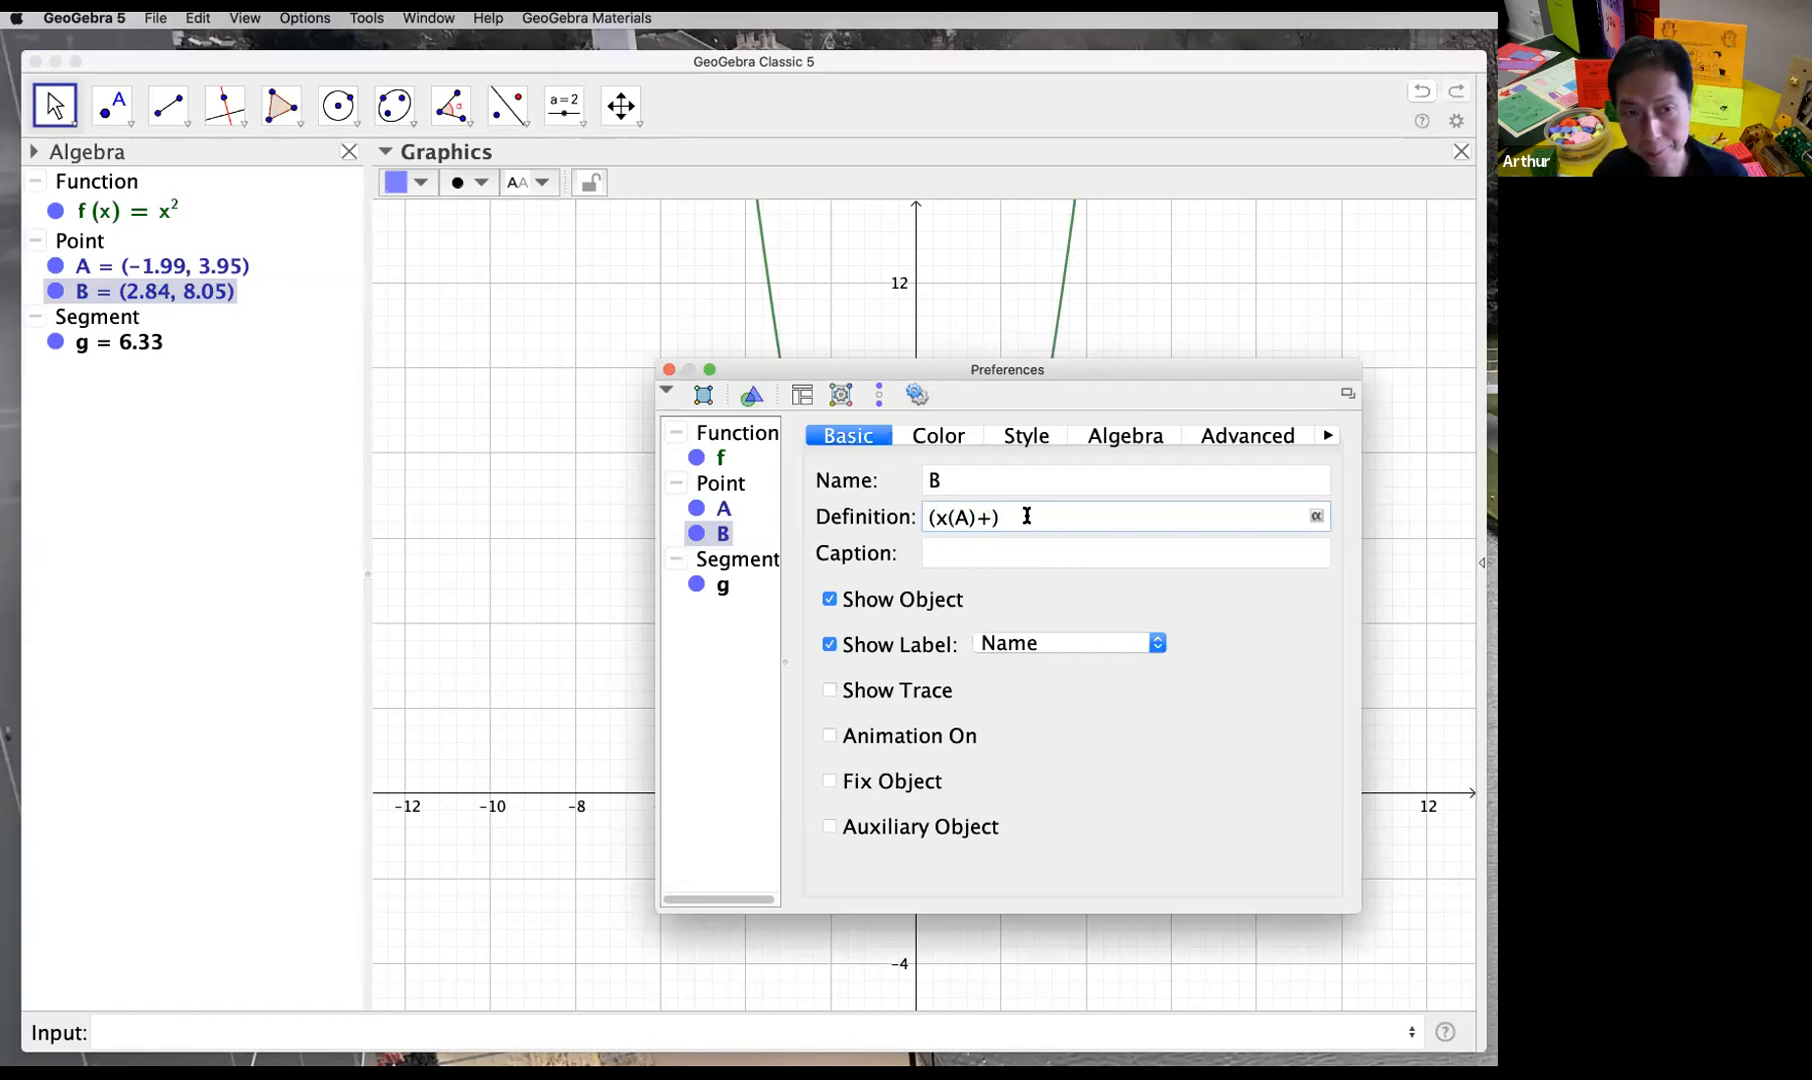
{"action": "type", "text": "4"}
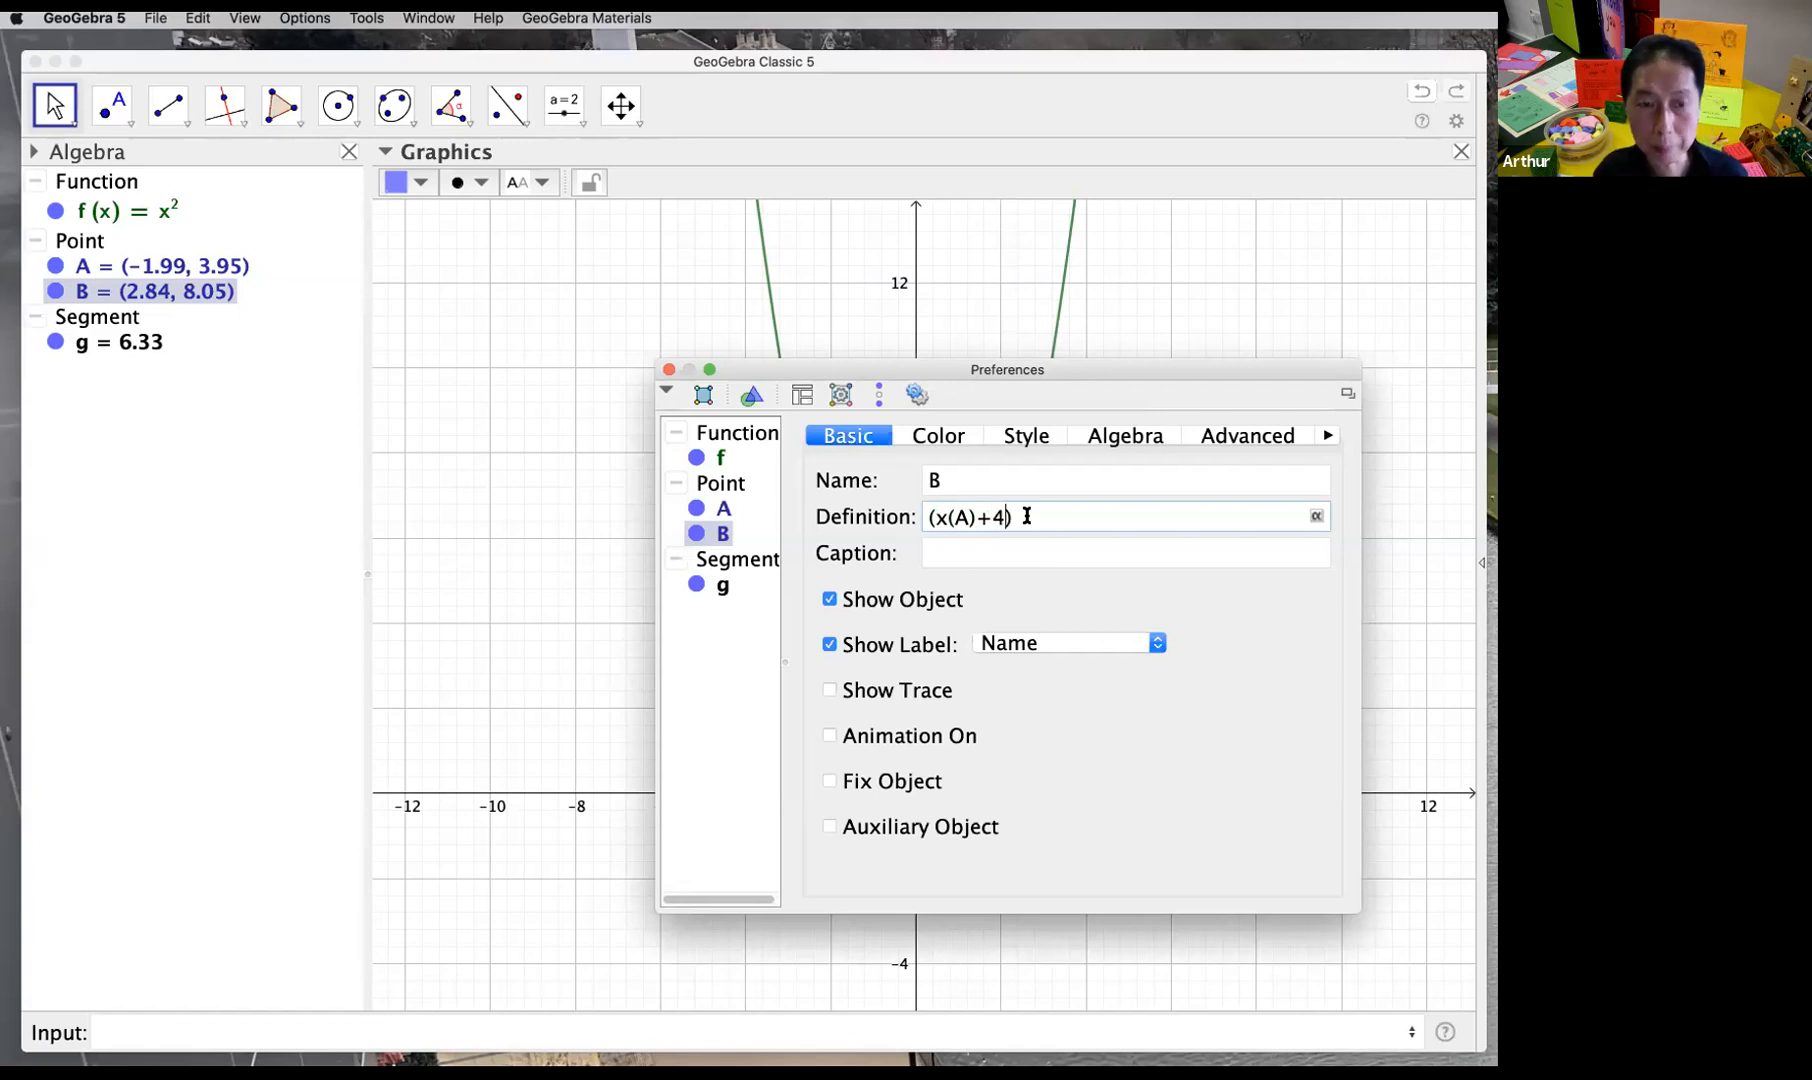
{"action": "type", "text": ","}
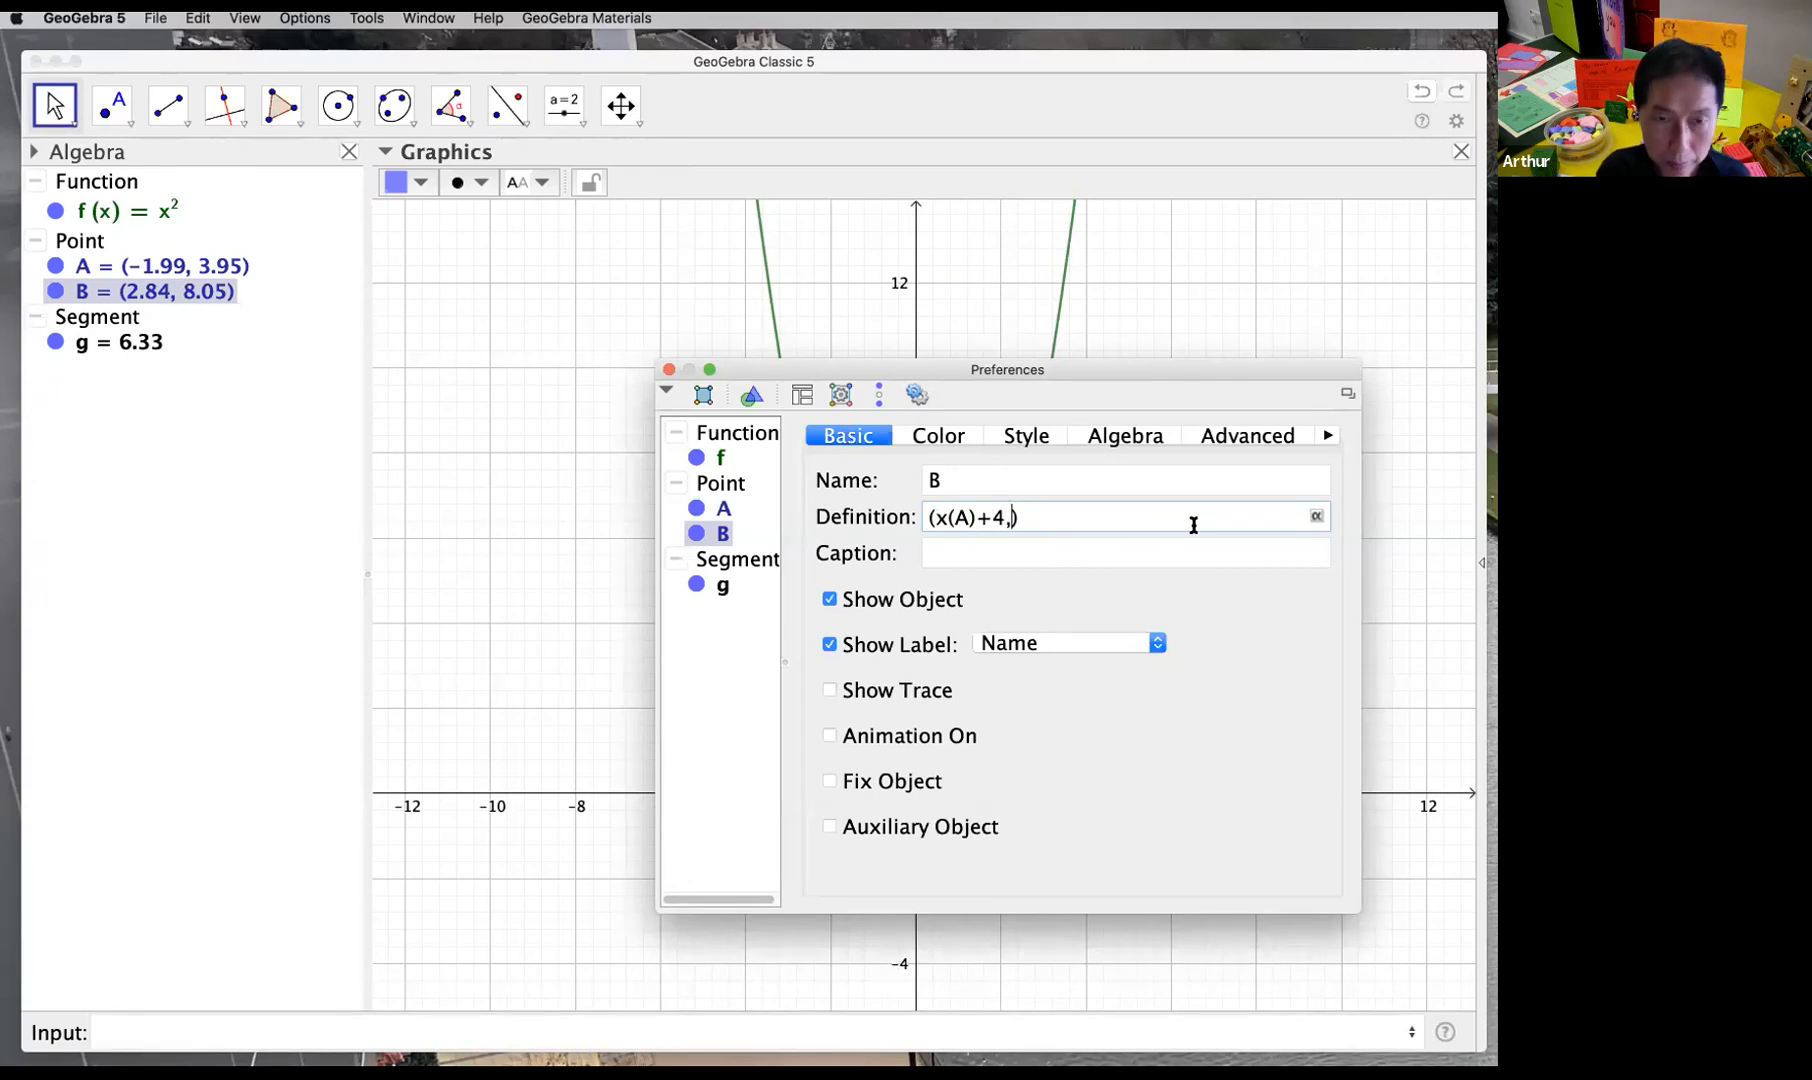
{"action": "key", "text": "Return"}
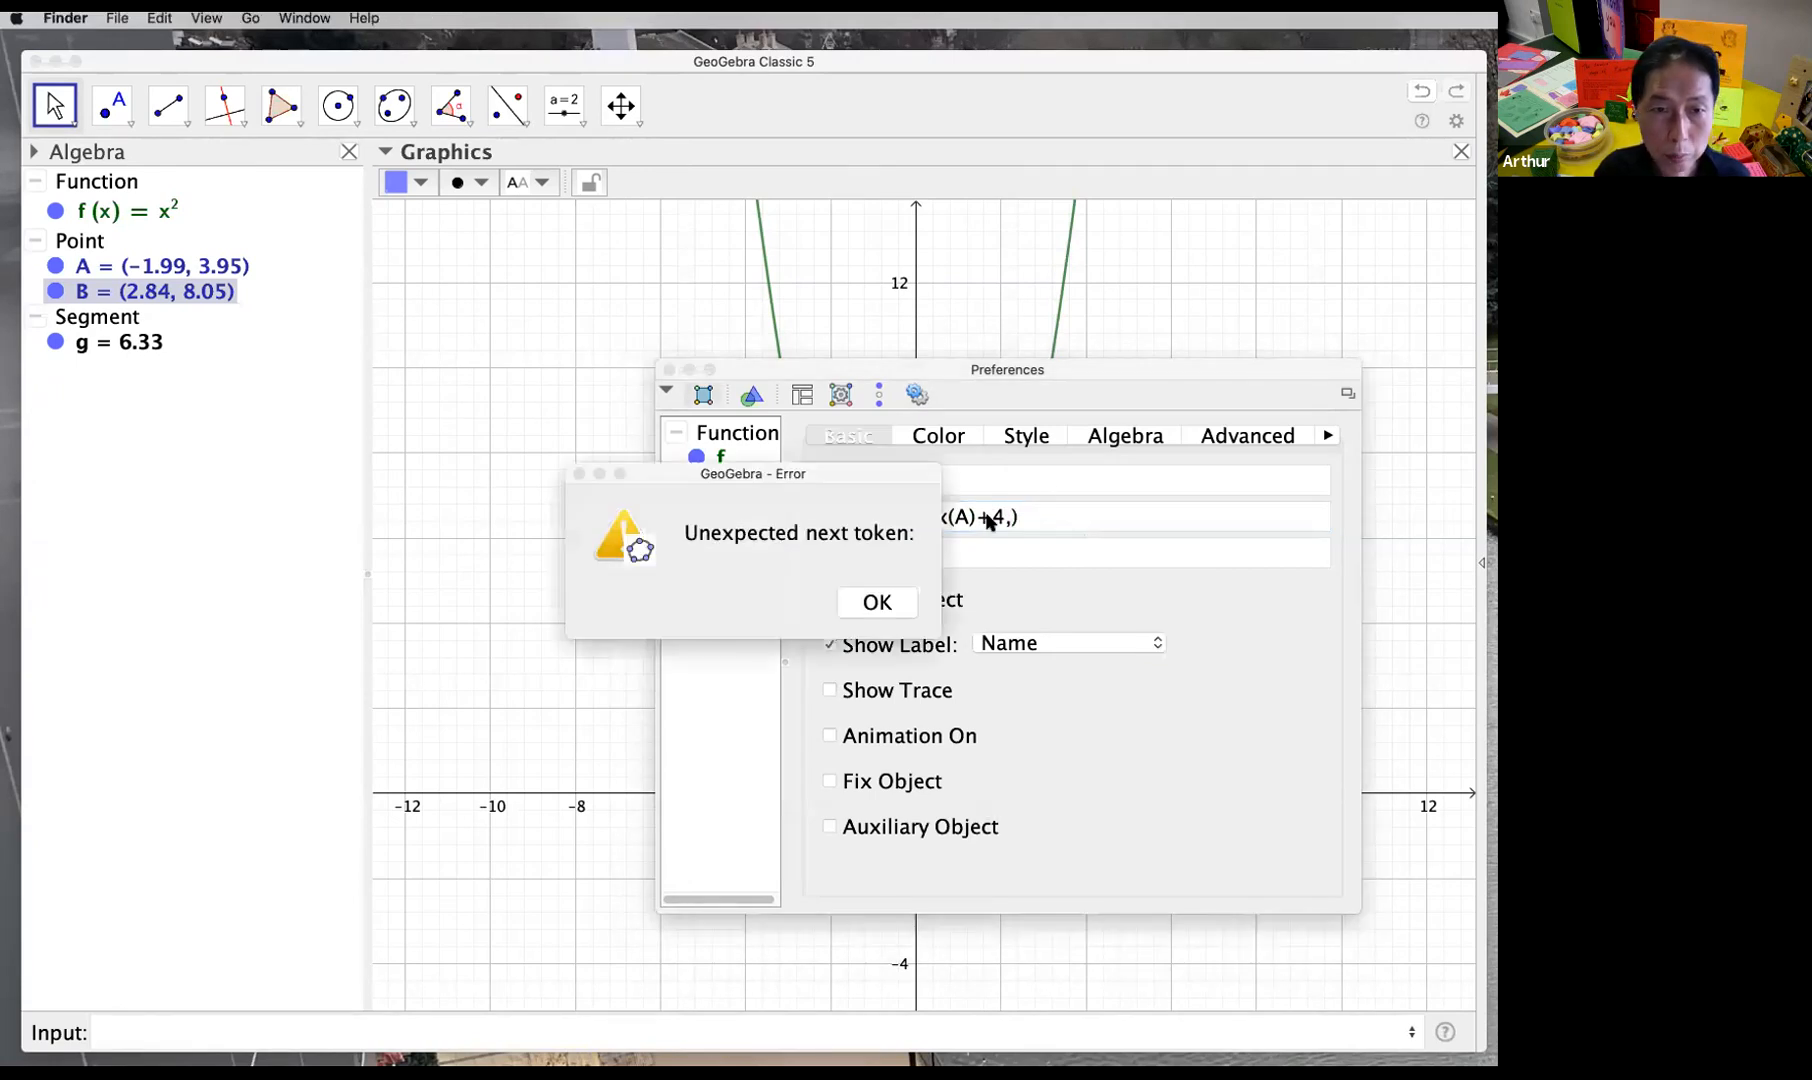
{"action": "left_click", "coordinate": [873, 602]}
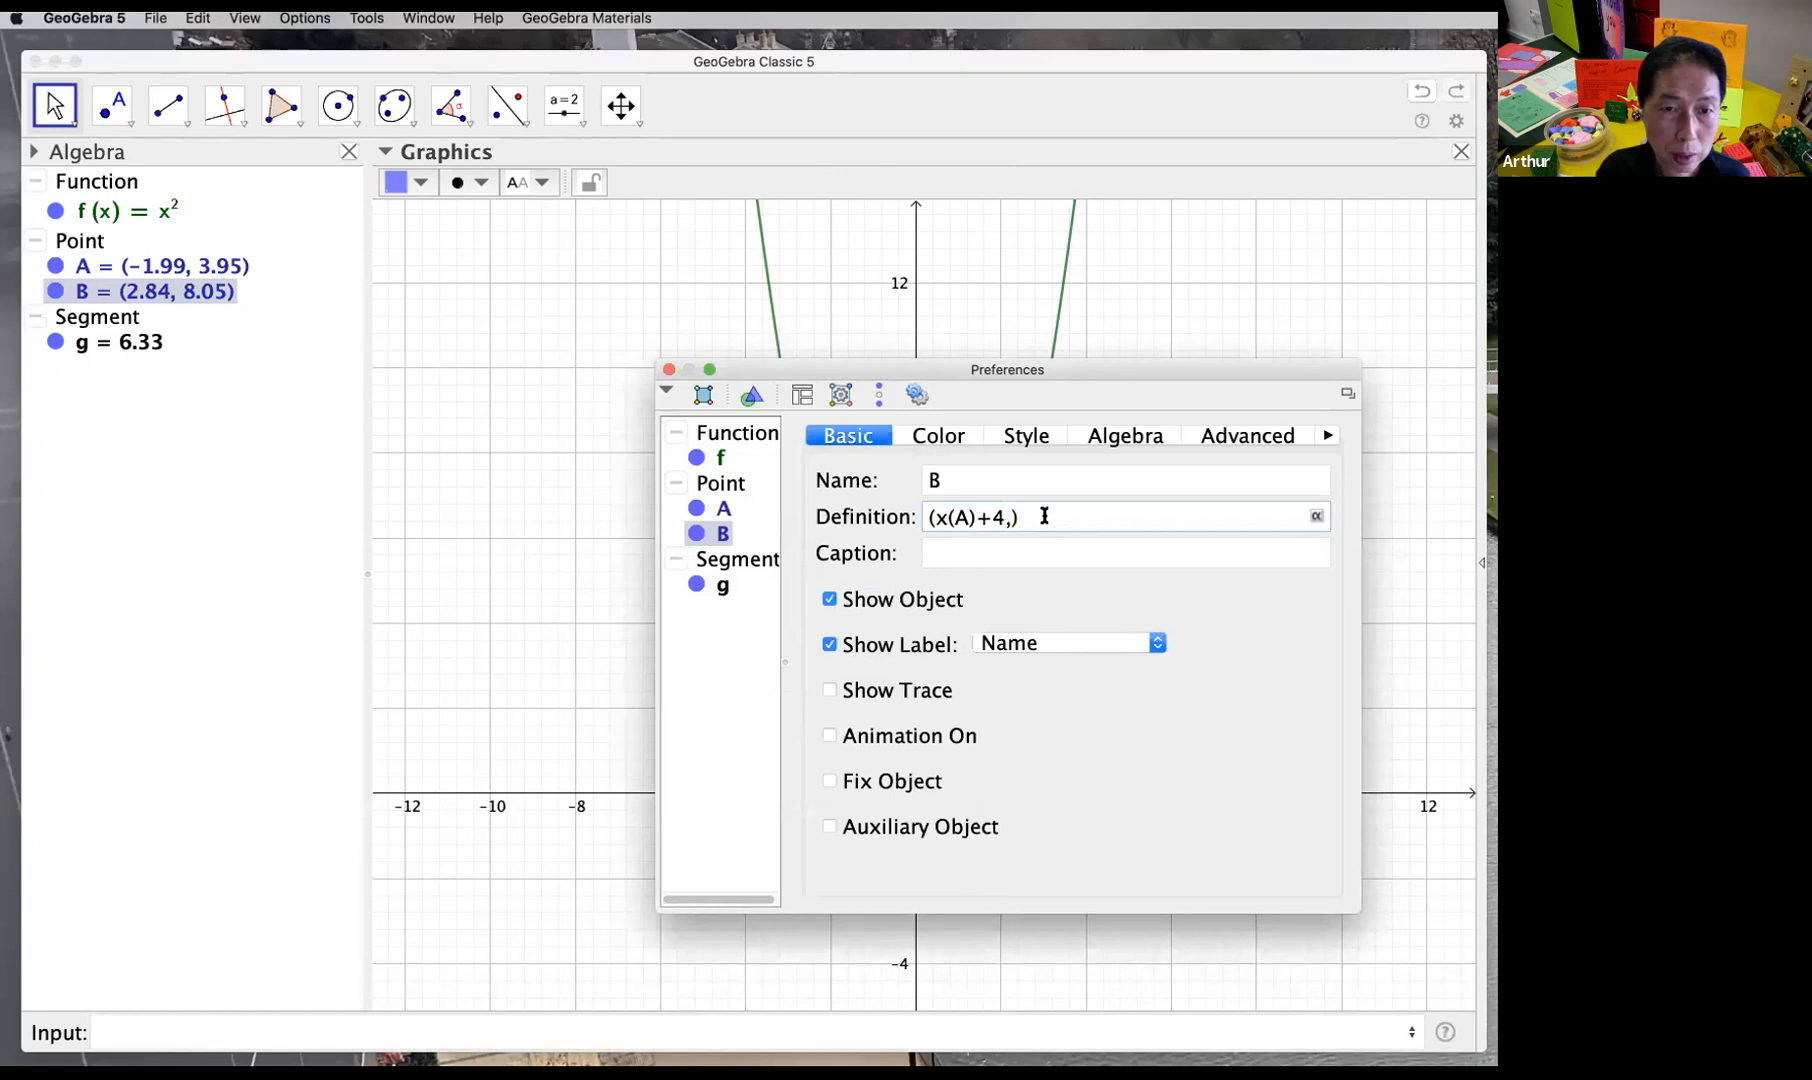
Step: Complete B's definition as (x(A)+4,f(x(A)+4)), apply it and close the object properties
{"action": "left_click", "coordinate": [1018, 516]}
{"action": "type", "text": "f("}
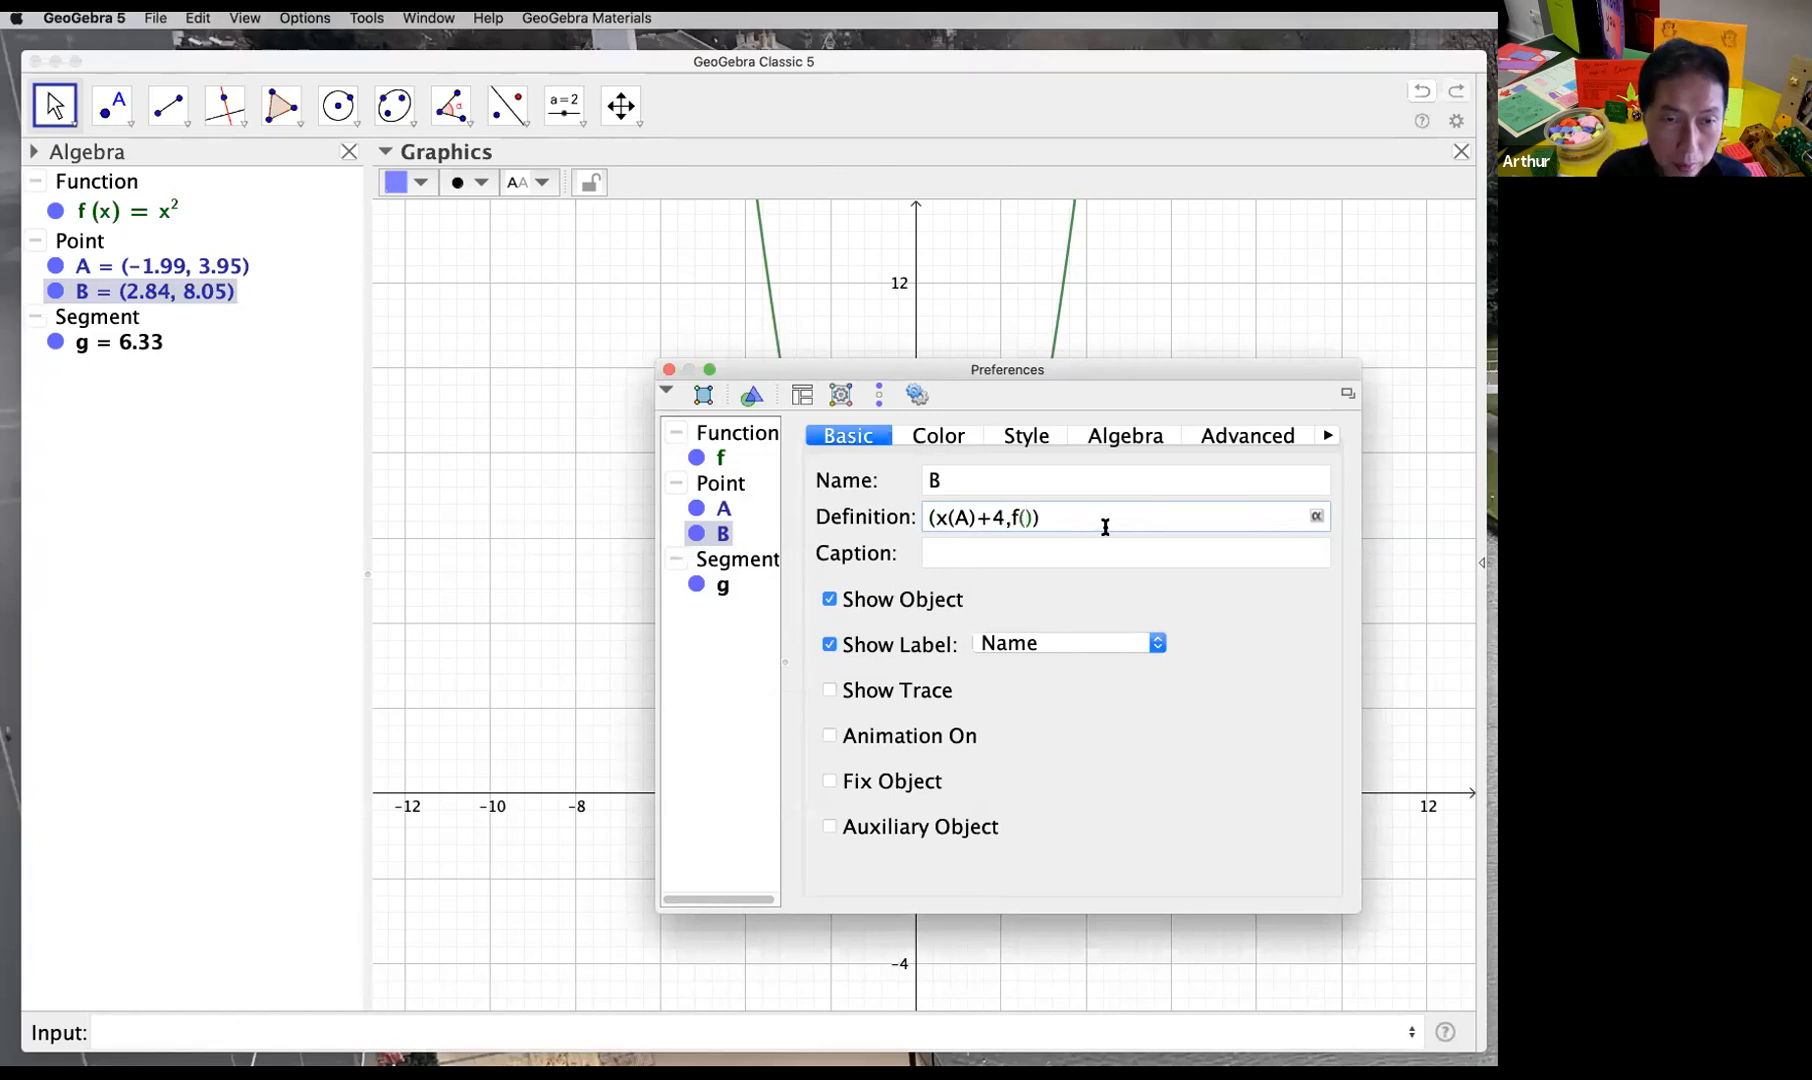
{"action": "type", "text": "x("}
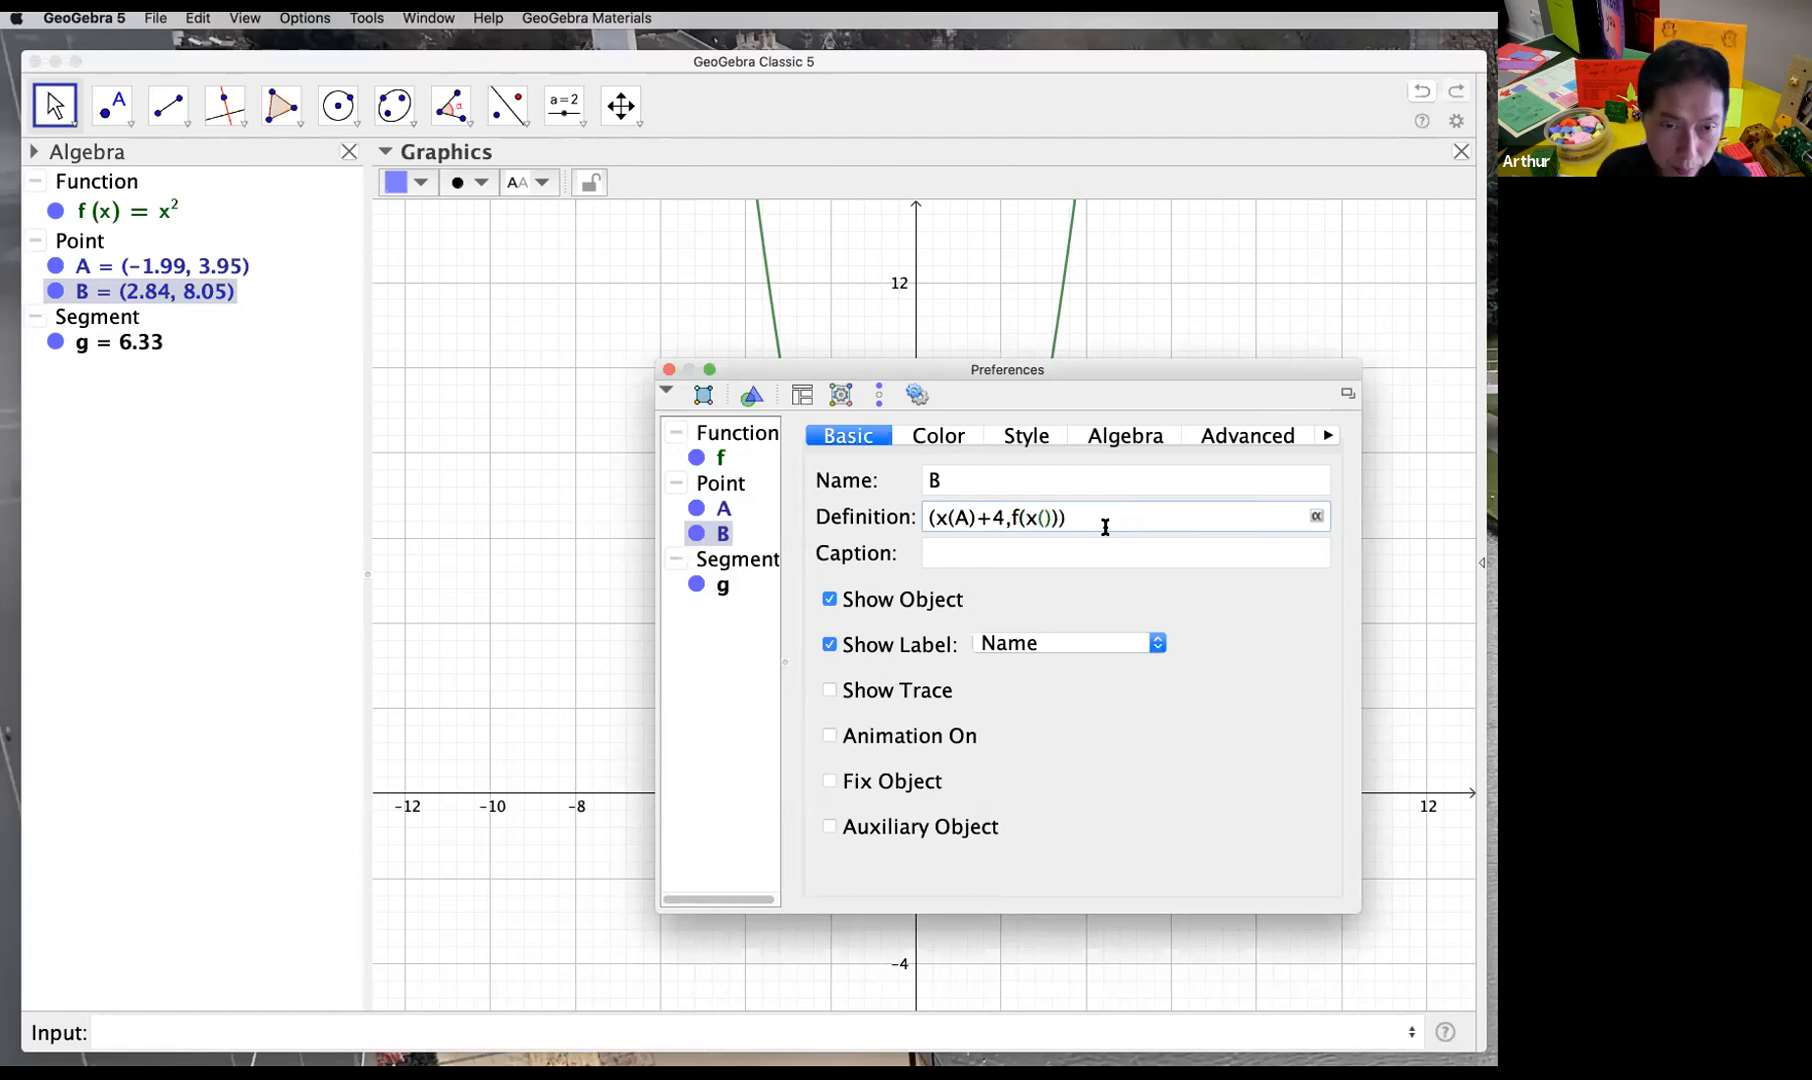
{"action": "type", "text": "A)"}
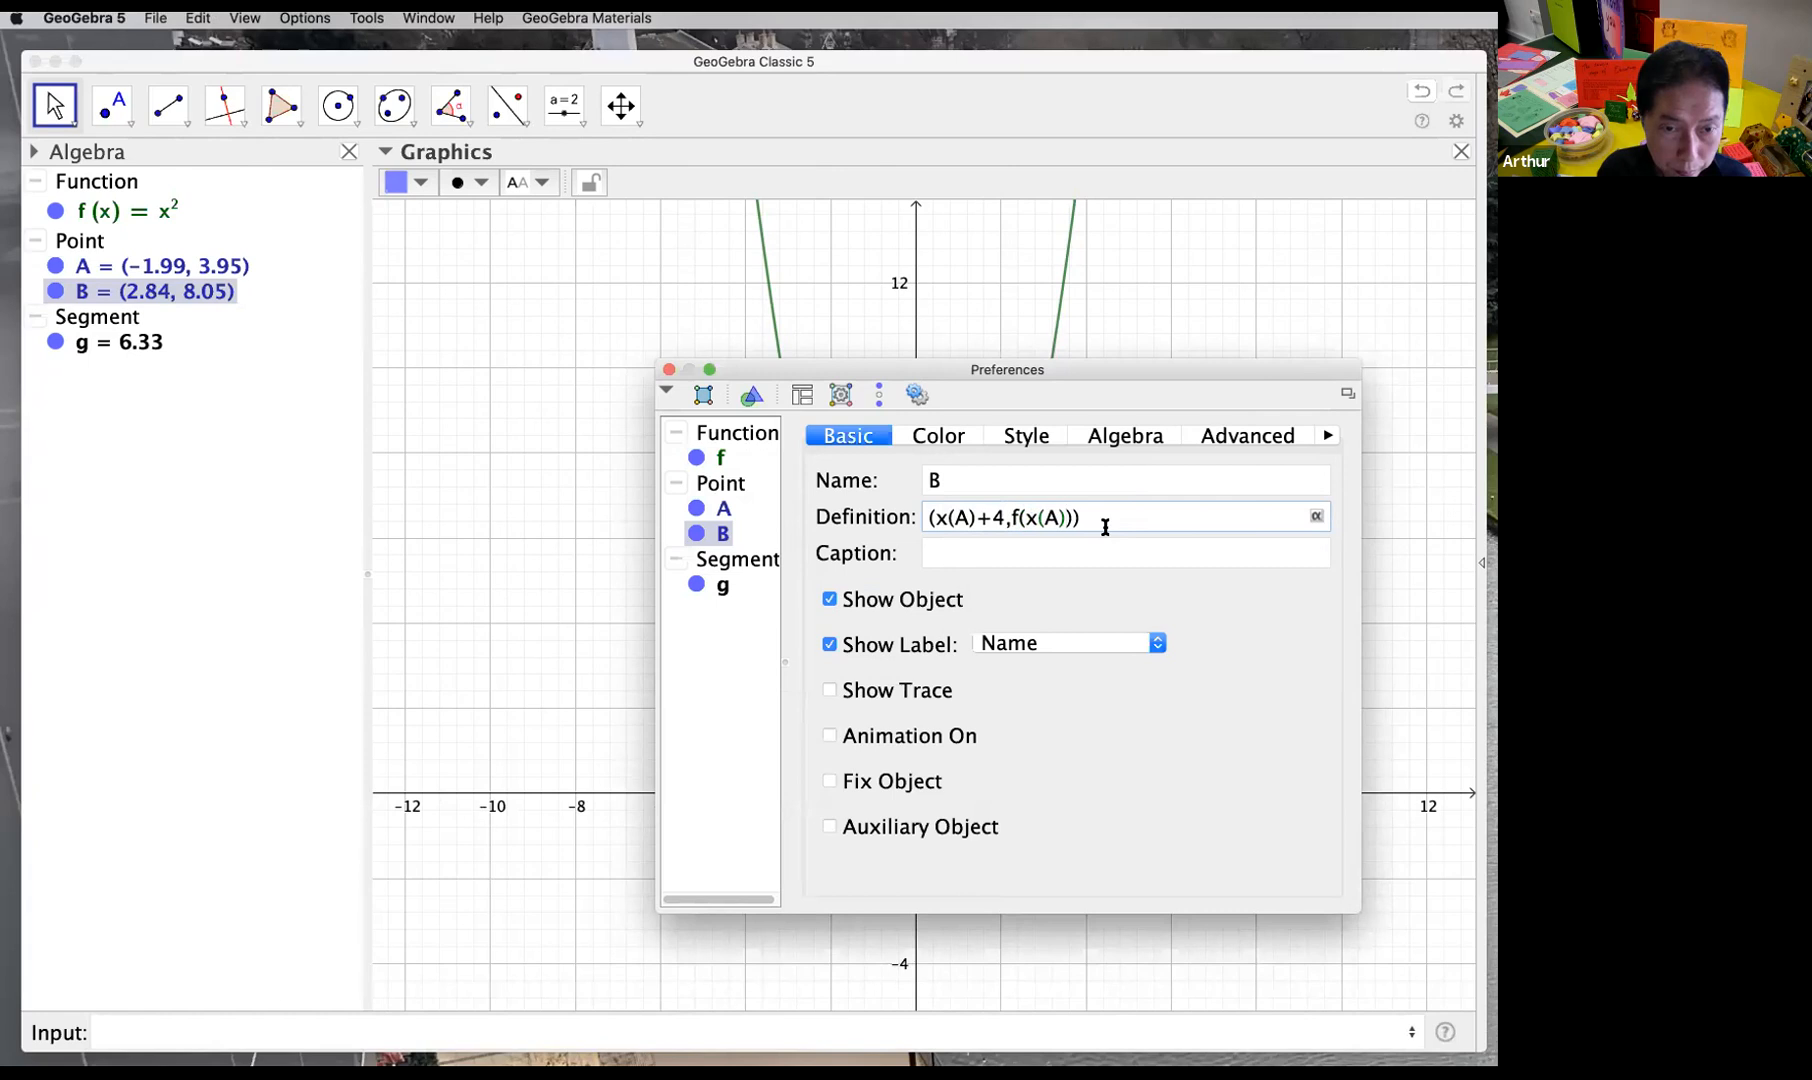
{"action": "type", "text": "+4"}
{"action": "key", "text": "Right"}
{"action": "key", "text": "Right"}
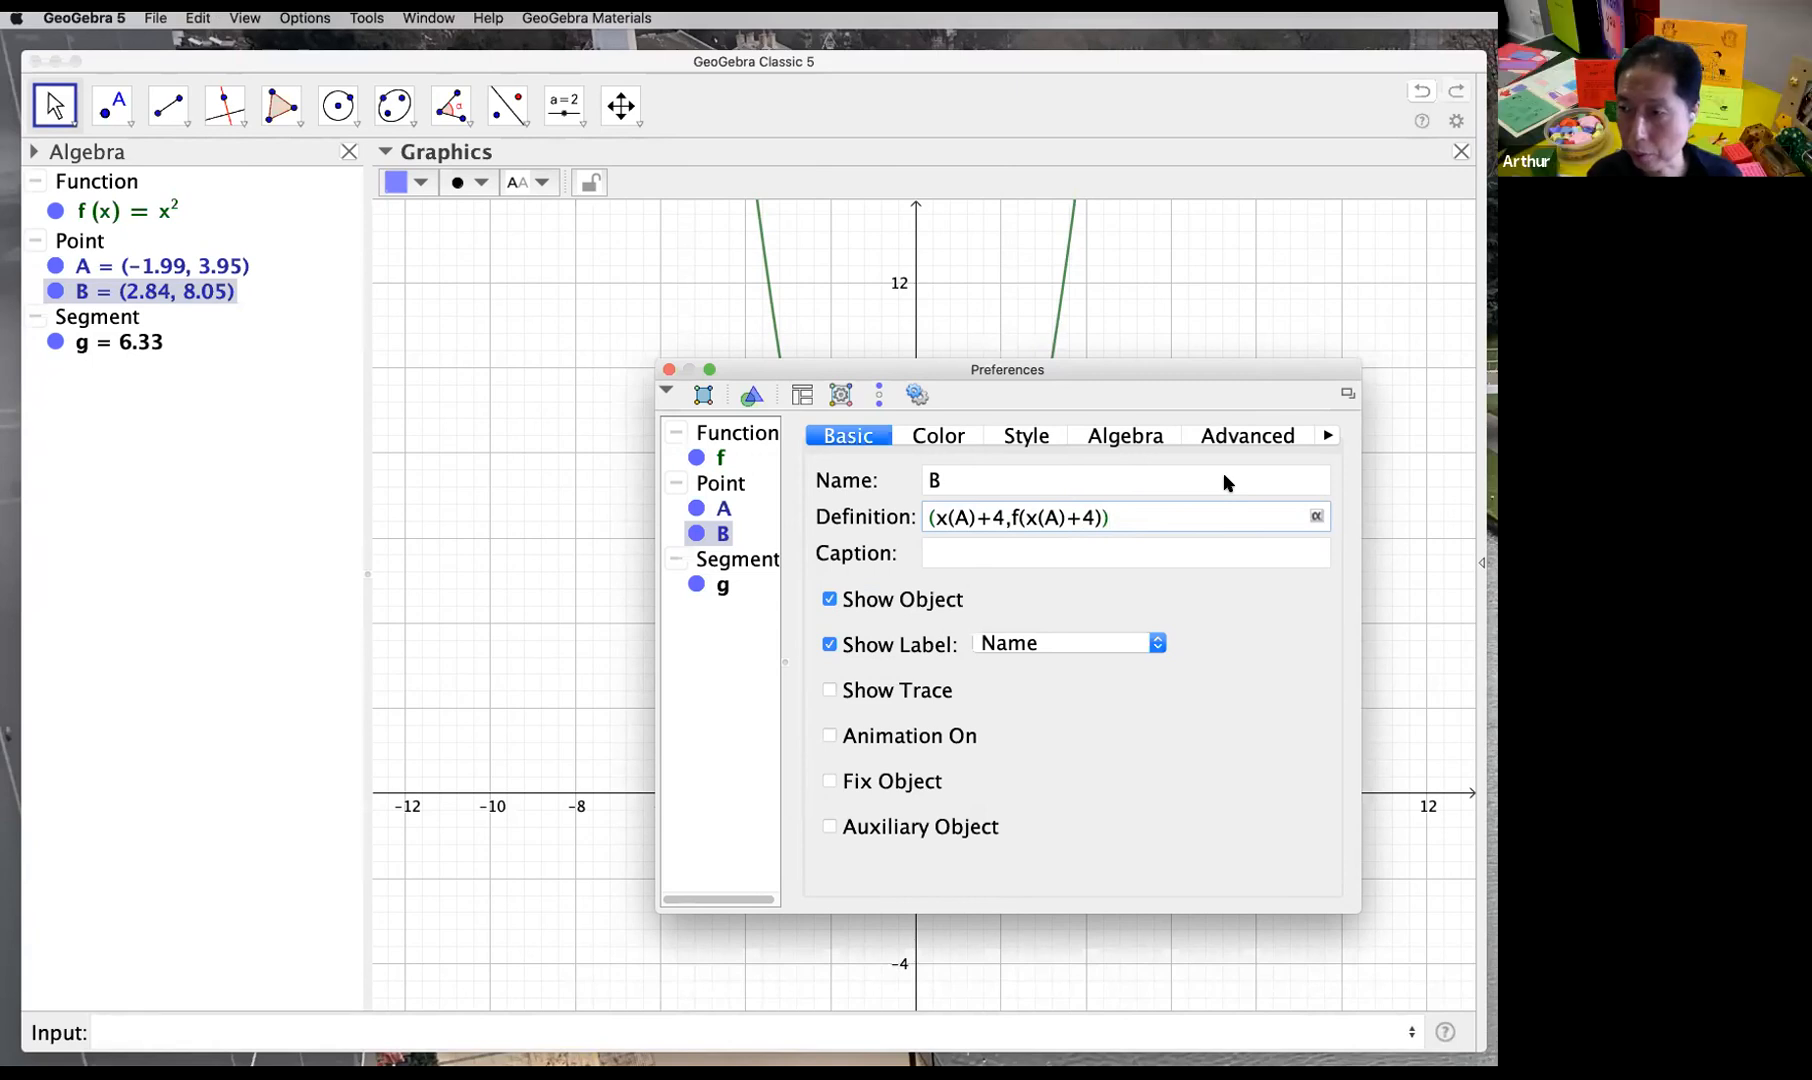
{"action": "key", "text": "Return"}
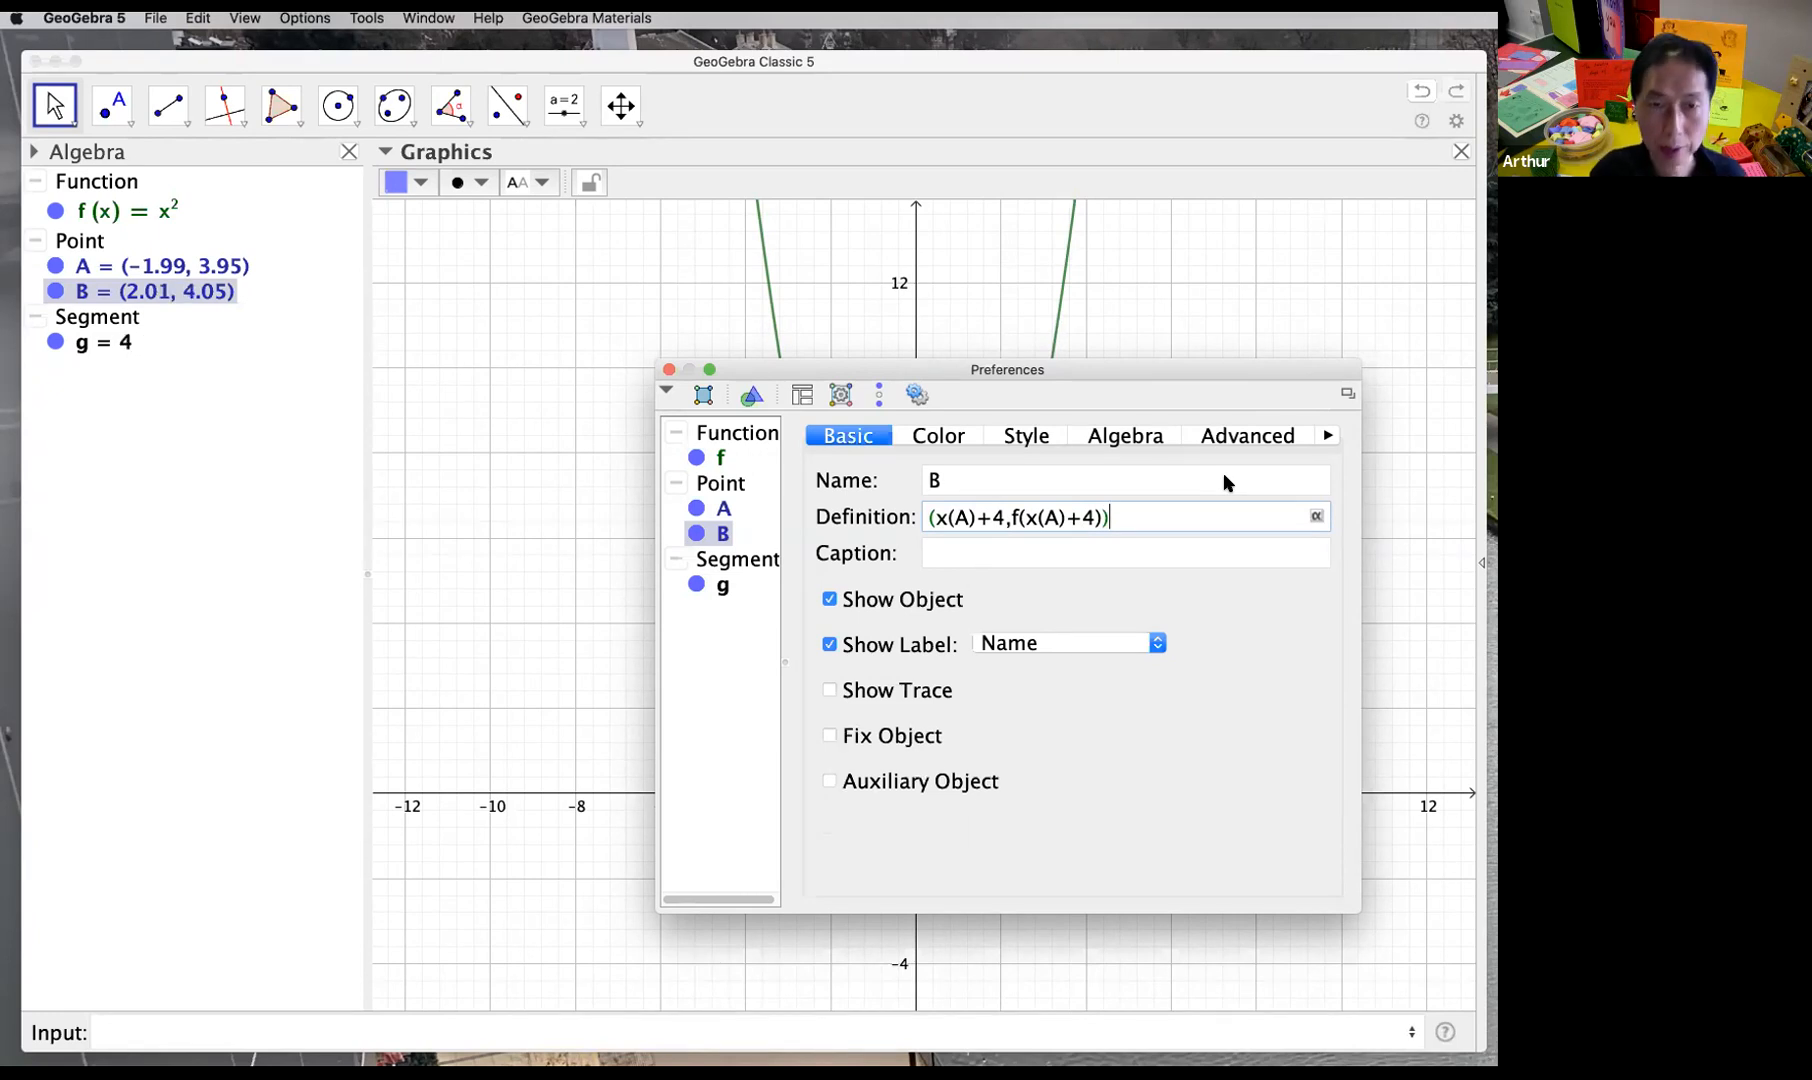
{"action": "left_click", "coordinate": [669, 371]}
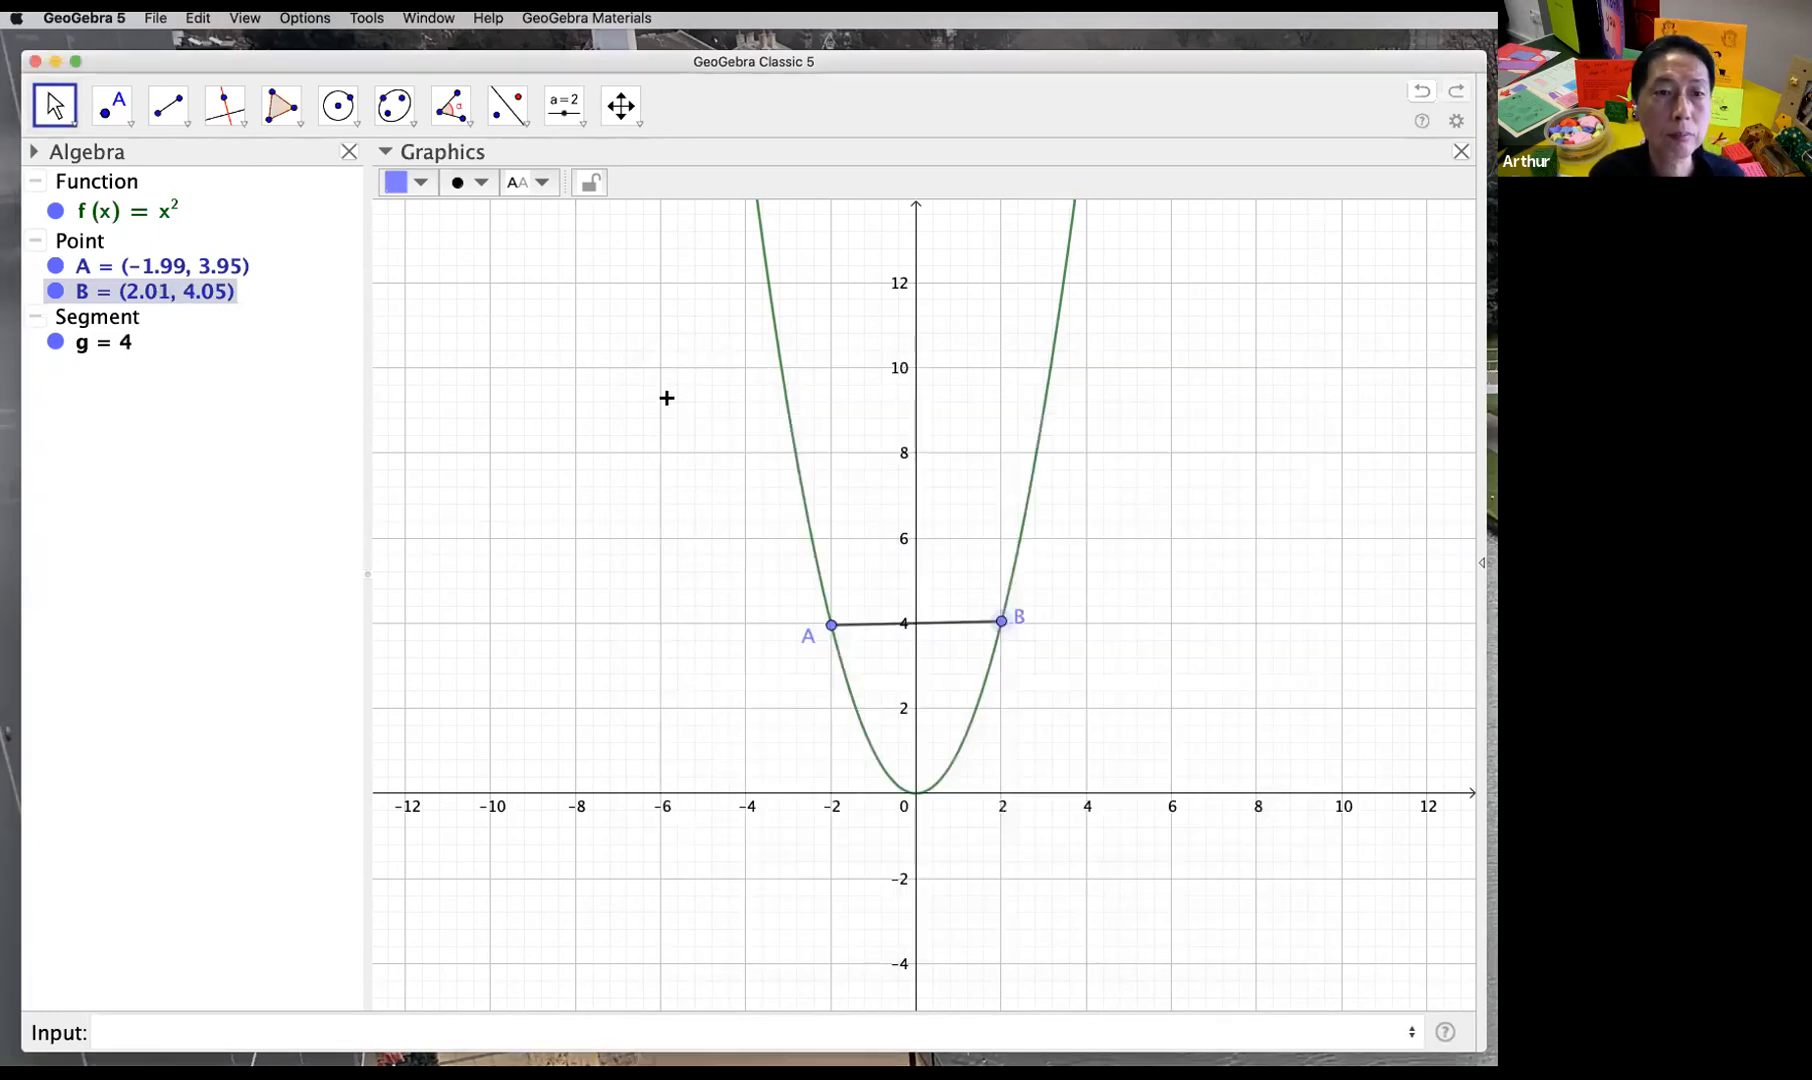
Step: Slide point A along the parabola's left branch to about (-1.59, 2.53) to test how B follows it
{"action": "left_click_drag", "start_coordinate": [830, 627], "coordinate": [830, 718]}
{"action": "left_click", "coordinate": [830, 718]}
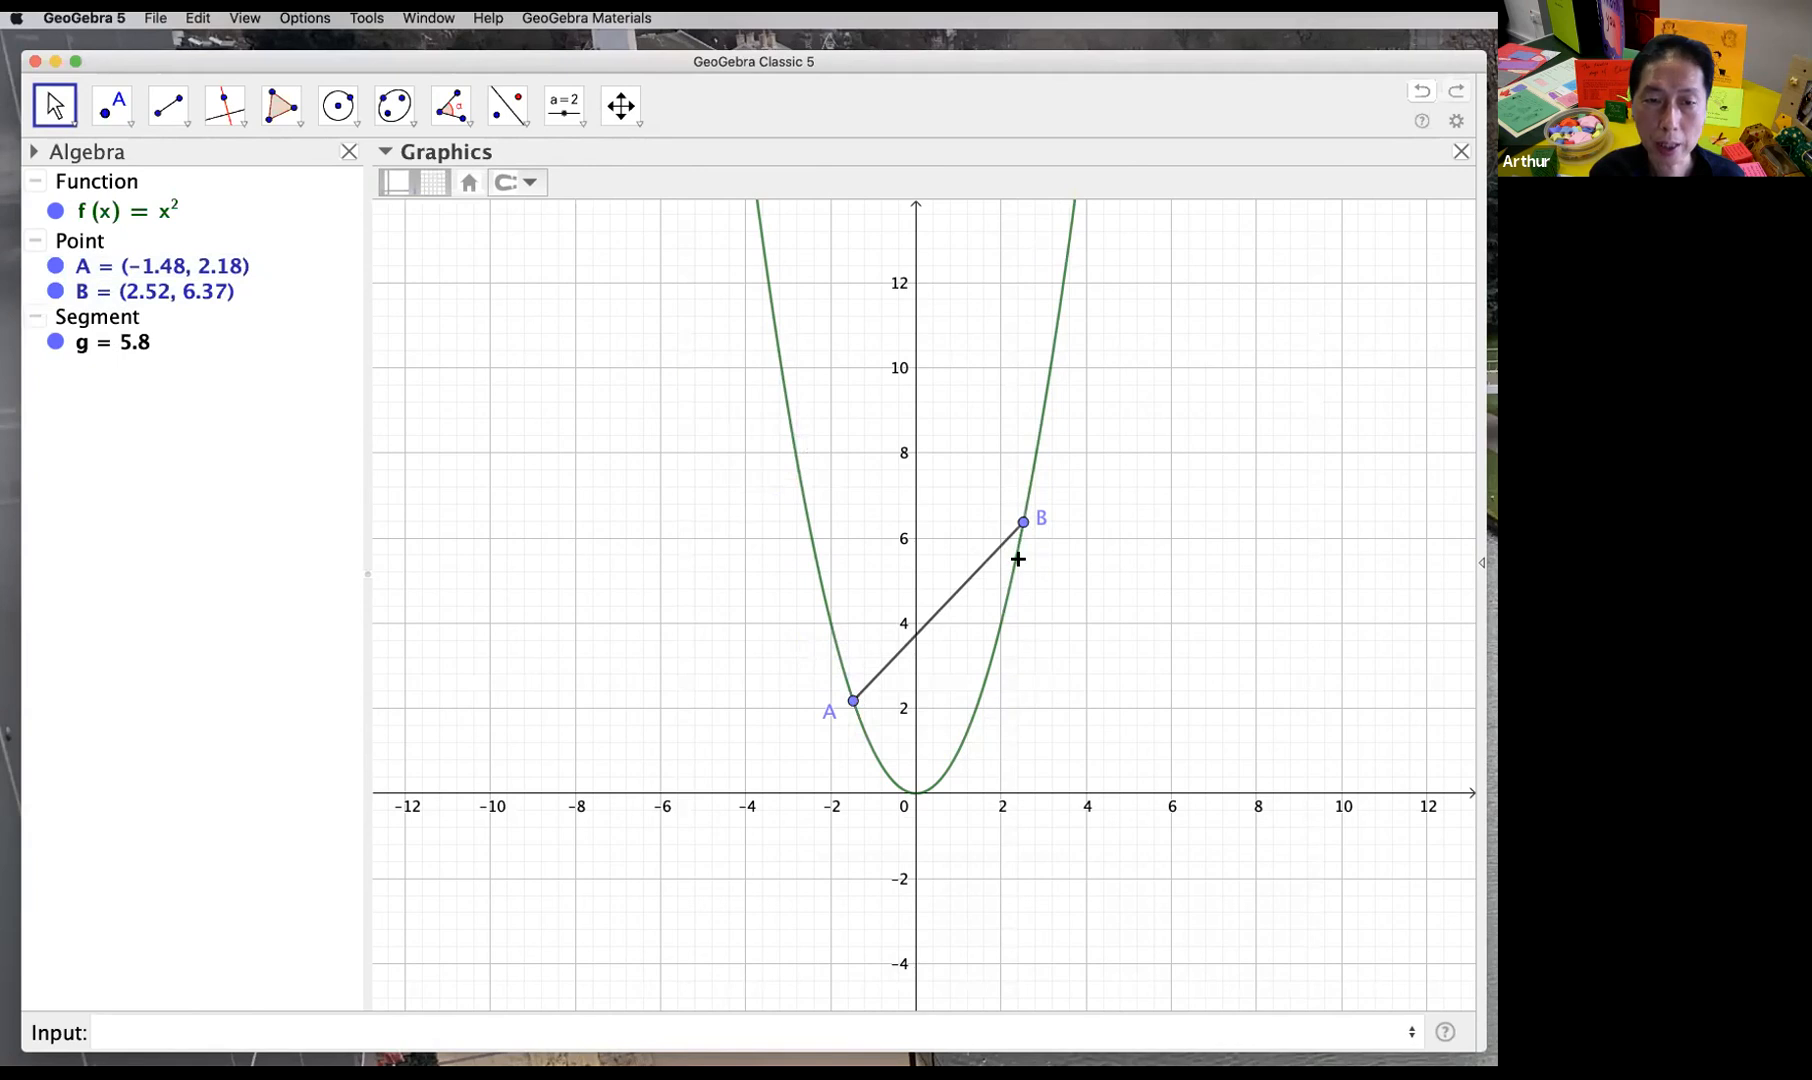
{"action": "left_click_drag", "start_coordinate": [853, 702], "coordinate": [854, 708]}
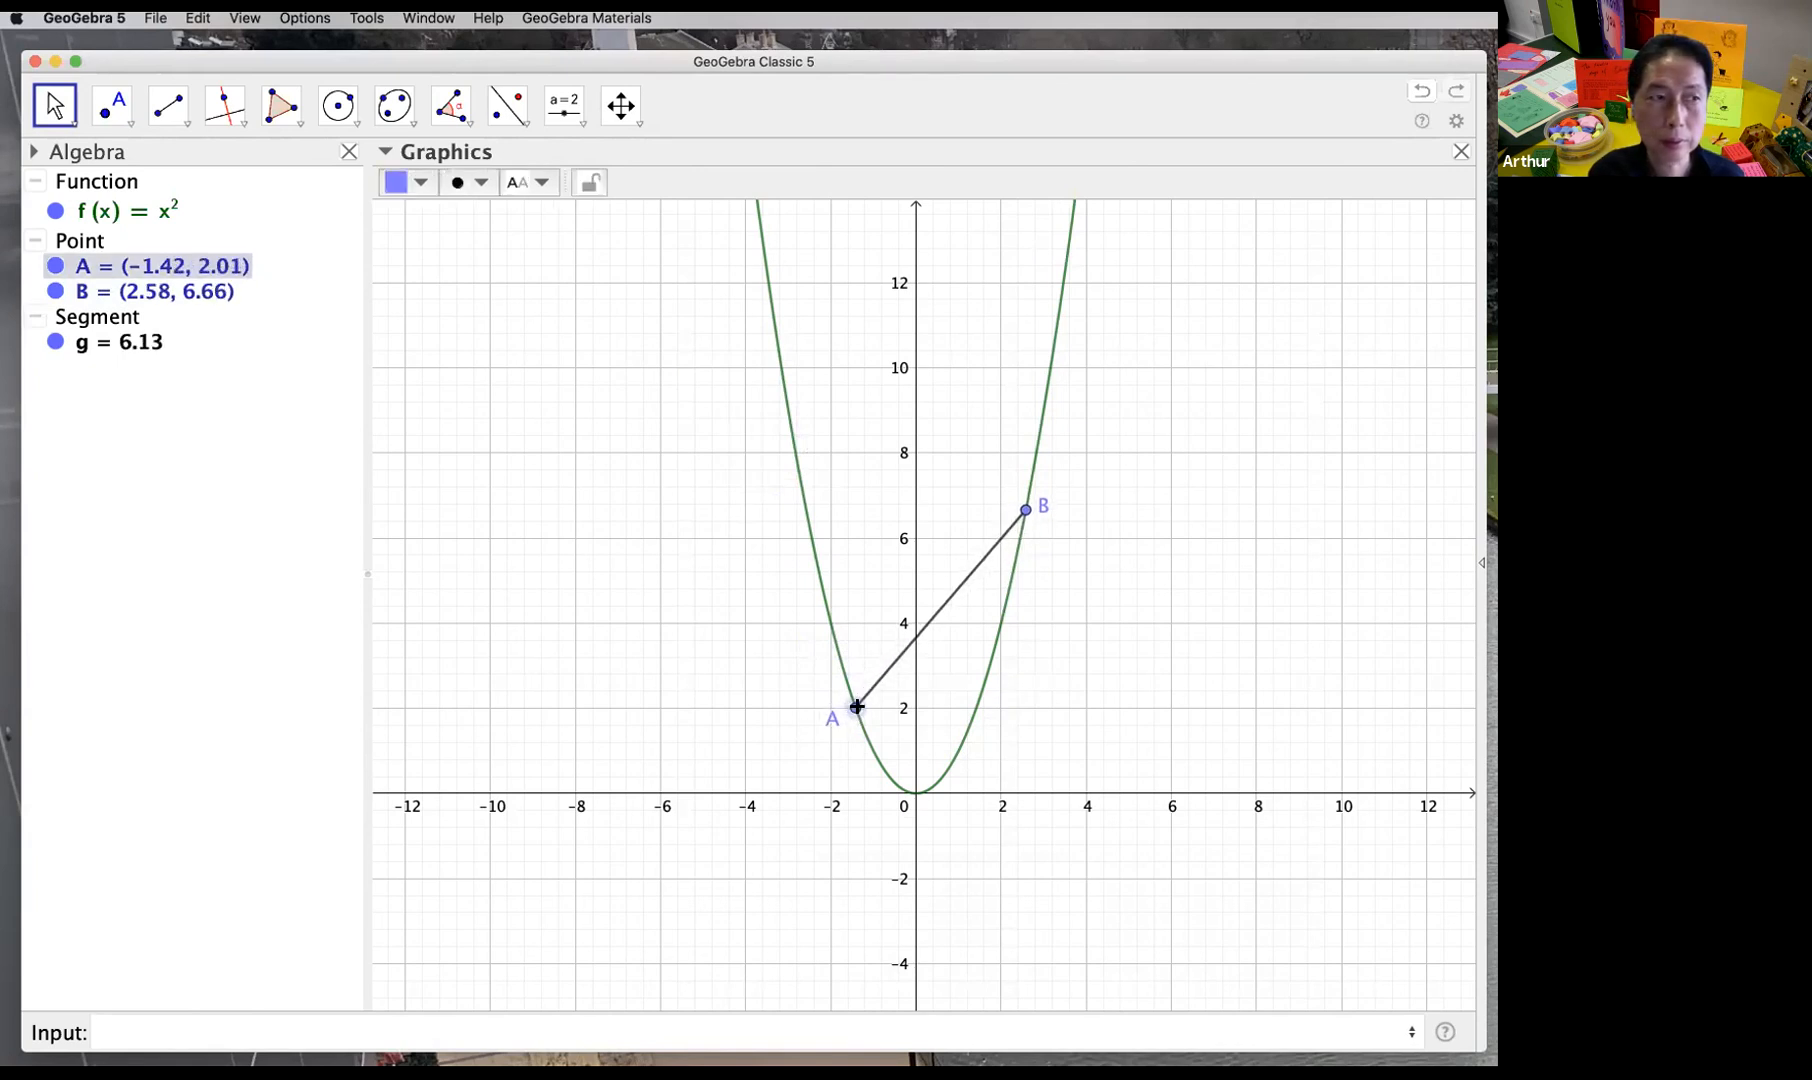
{"action": "left_click", "coordinate": [1184, 706]}
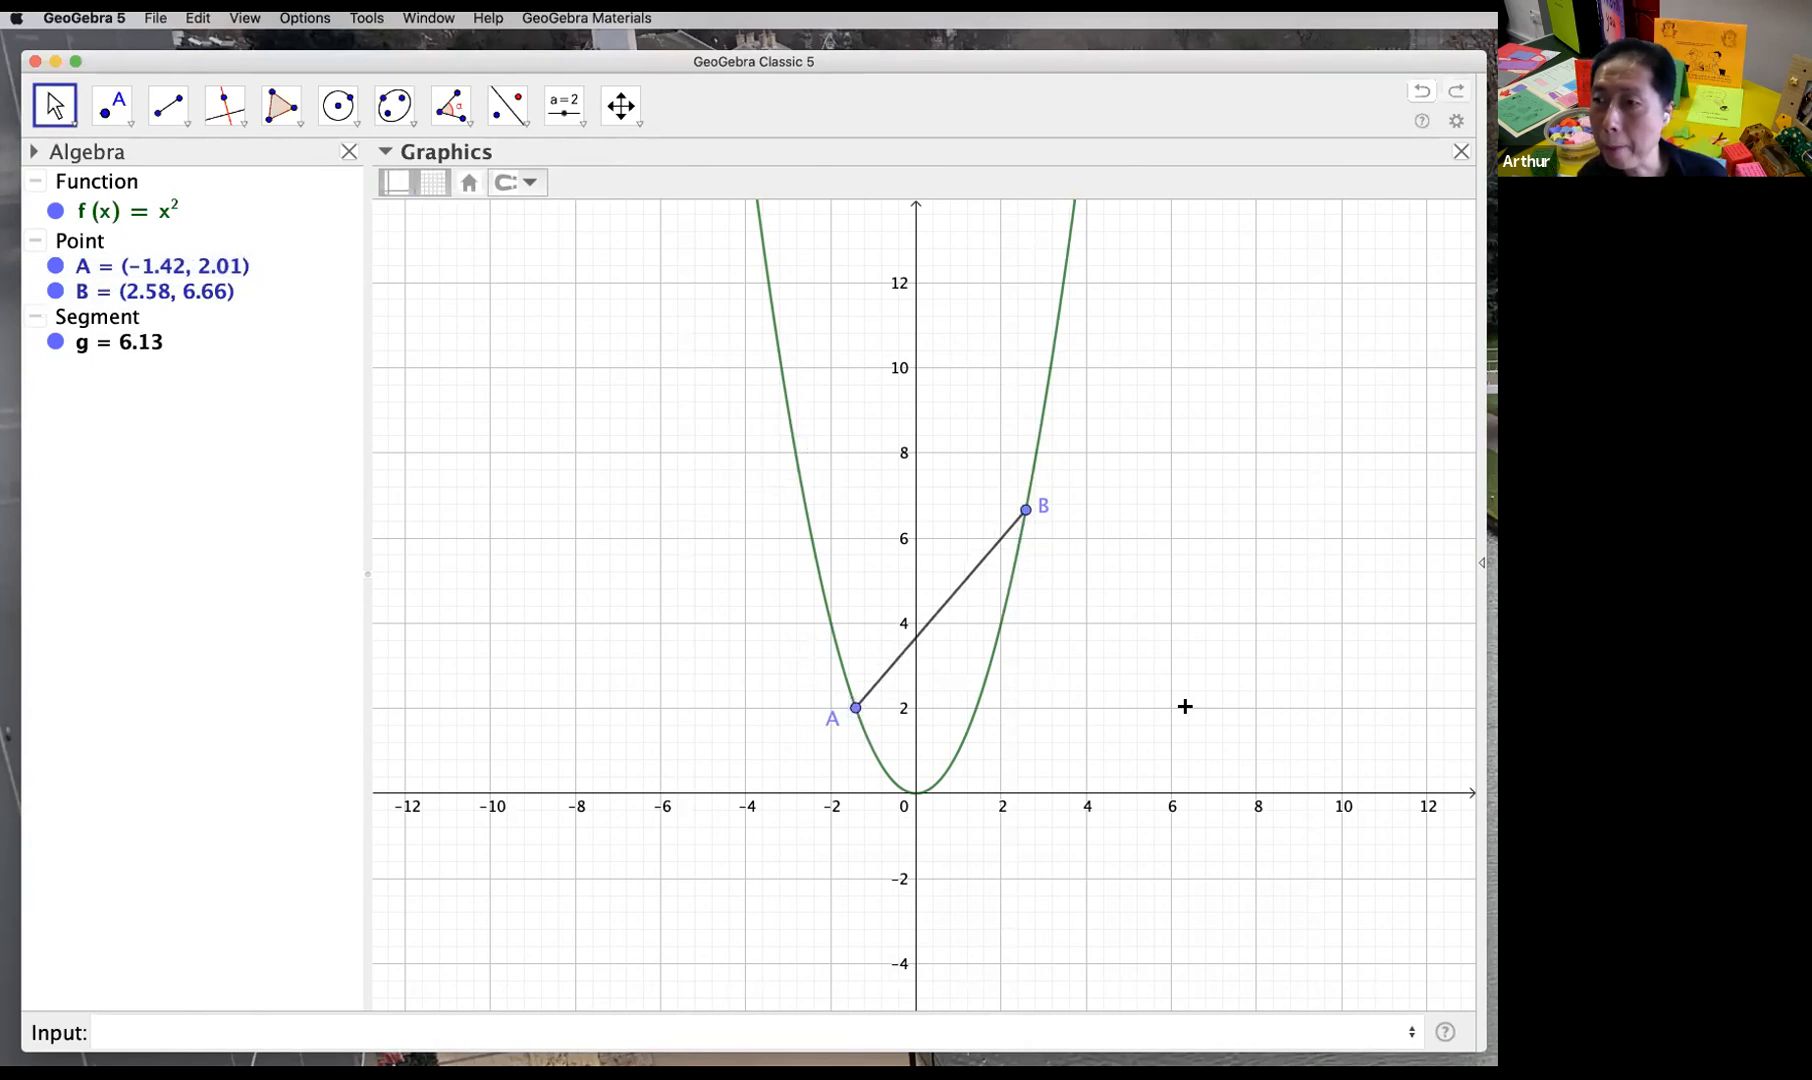
{"action": "left_click_drag", "start_coordinate": [855, 708], "coordinate": [829, 692]}
{"action": "left_click", "coordinate": [1072, 704]}
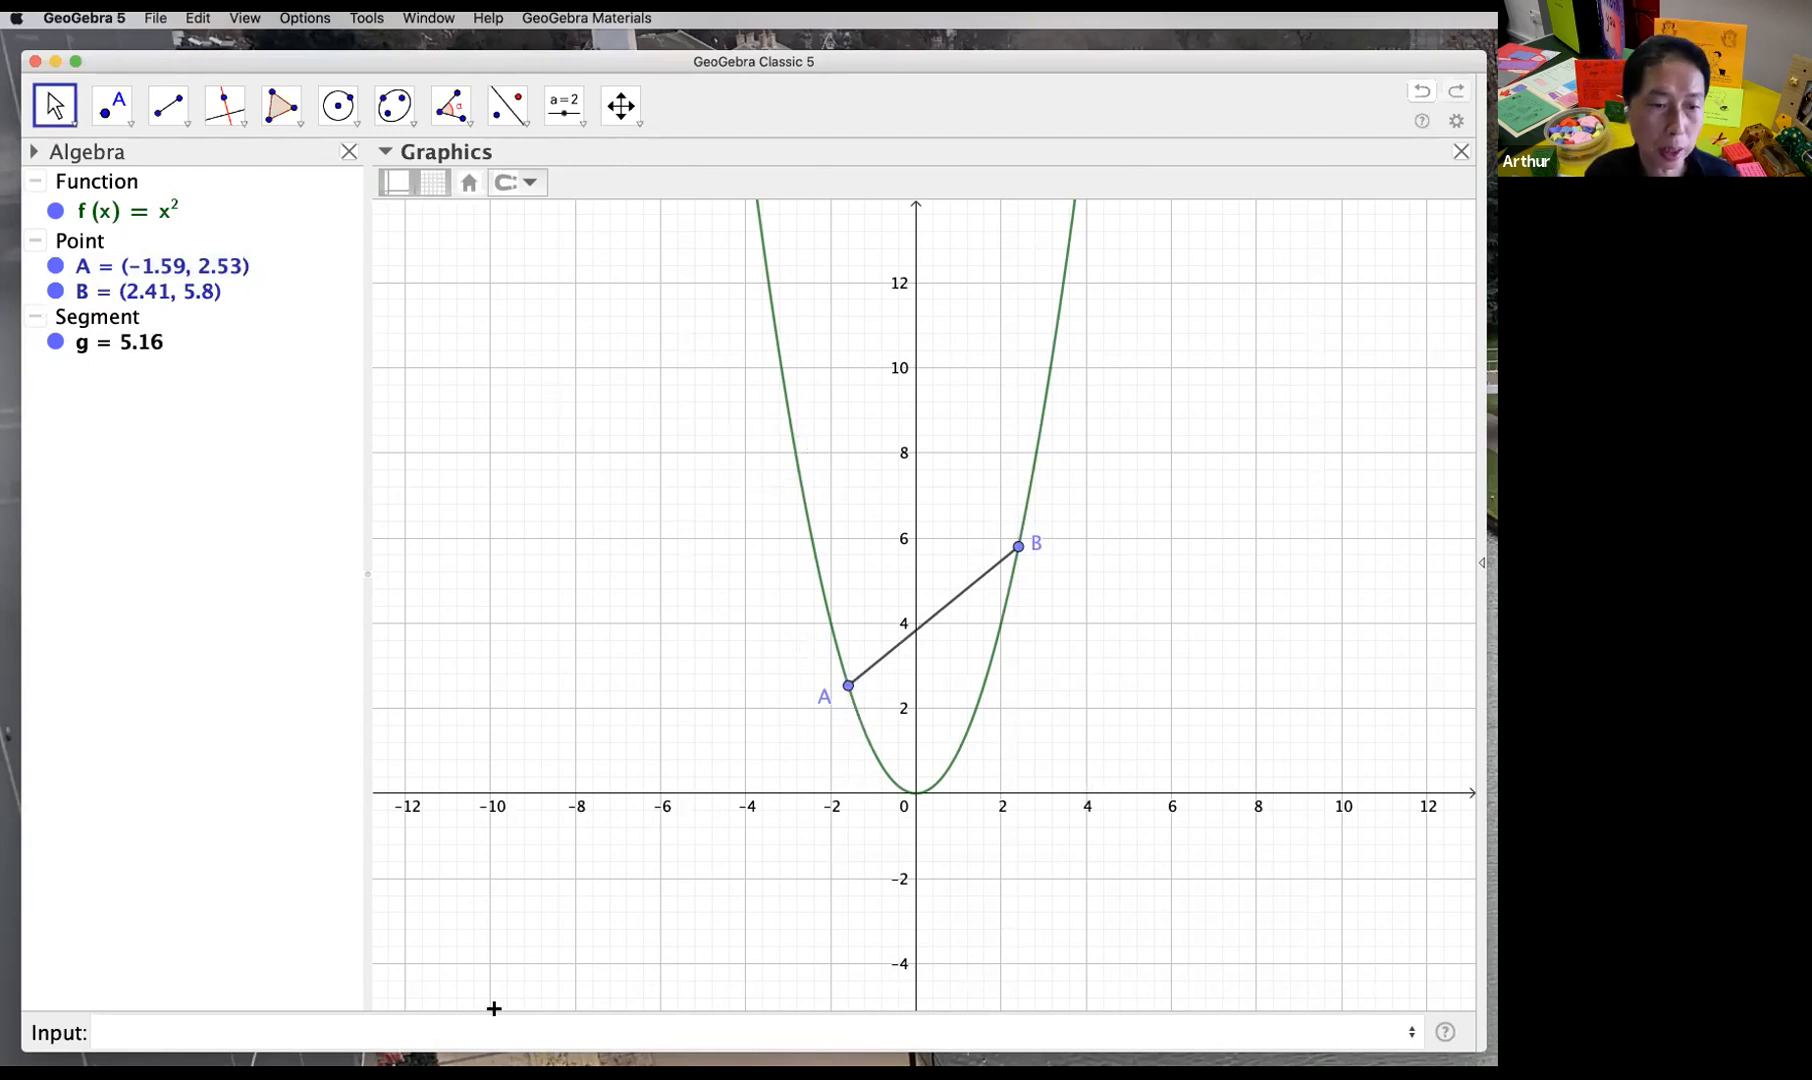
{"action": "left_click", "coordinate": [738, 1026]}
{"action": "type", "text": "x("}
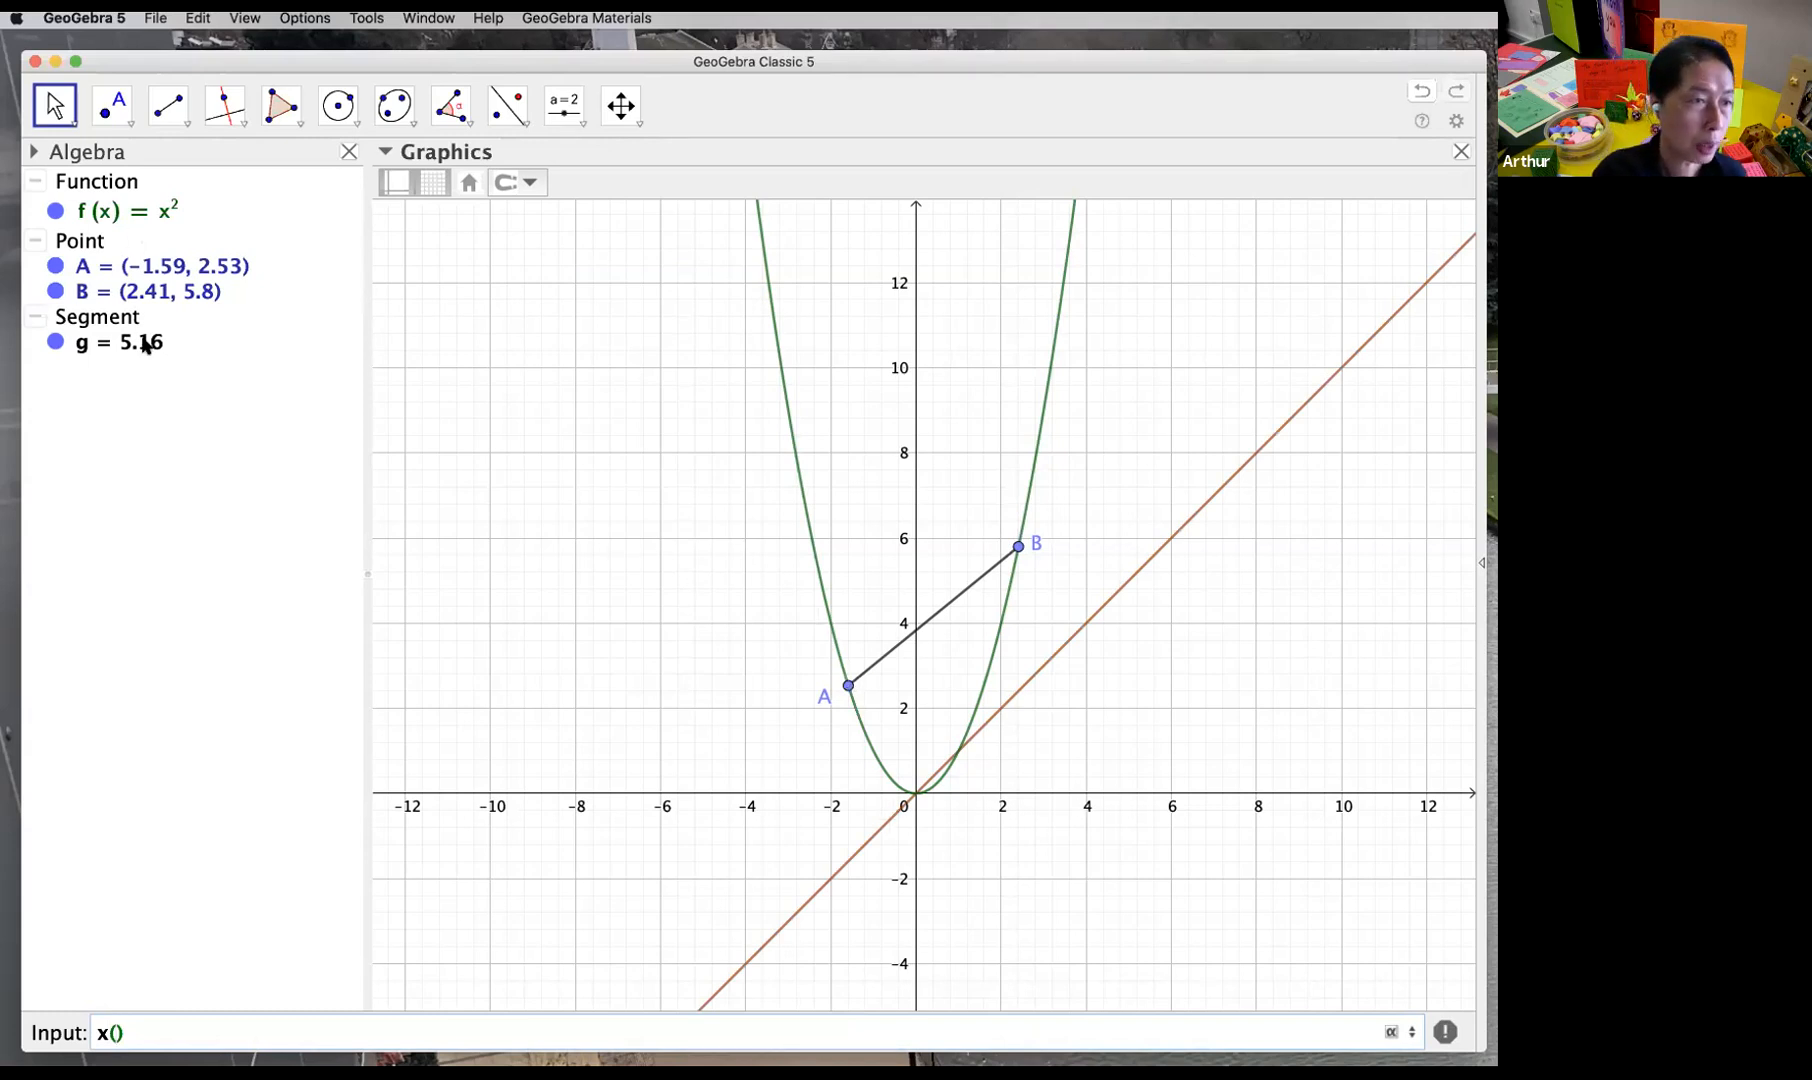
{"action": "key", "text": "Return"}
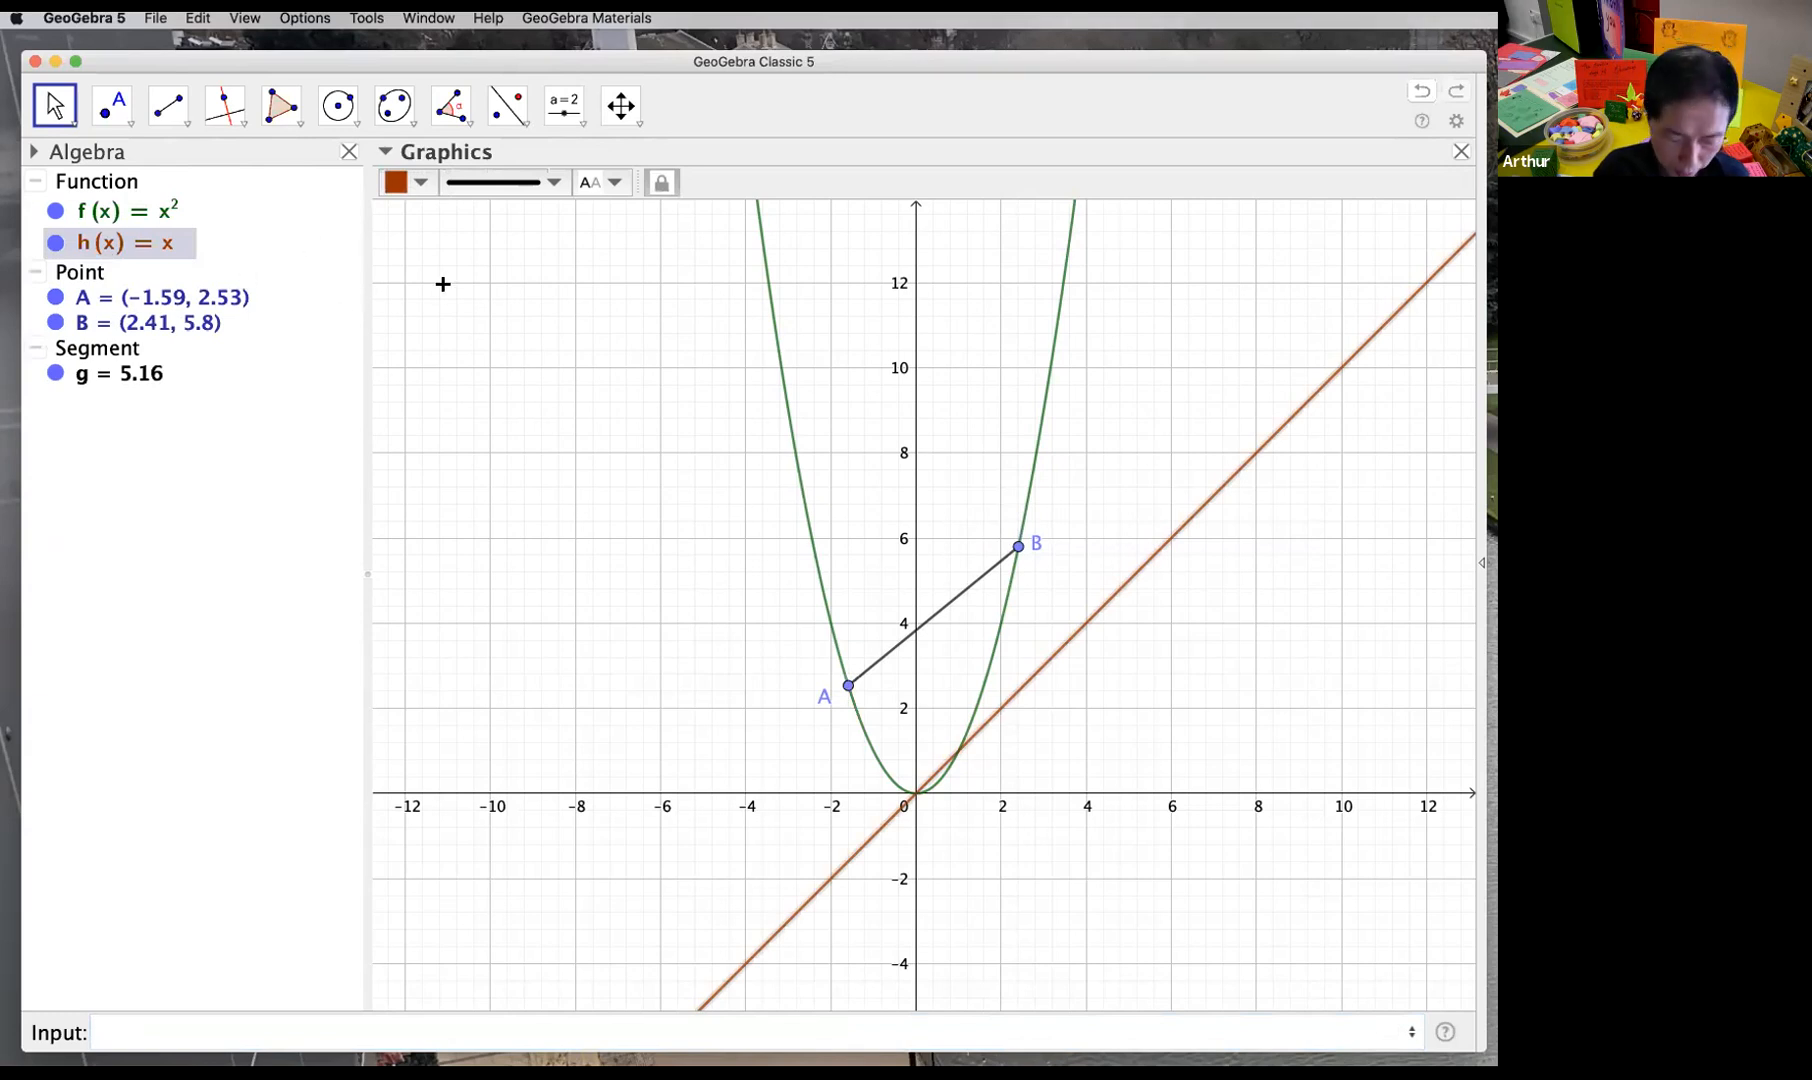
{"action": "key", "text": "Delete"}
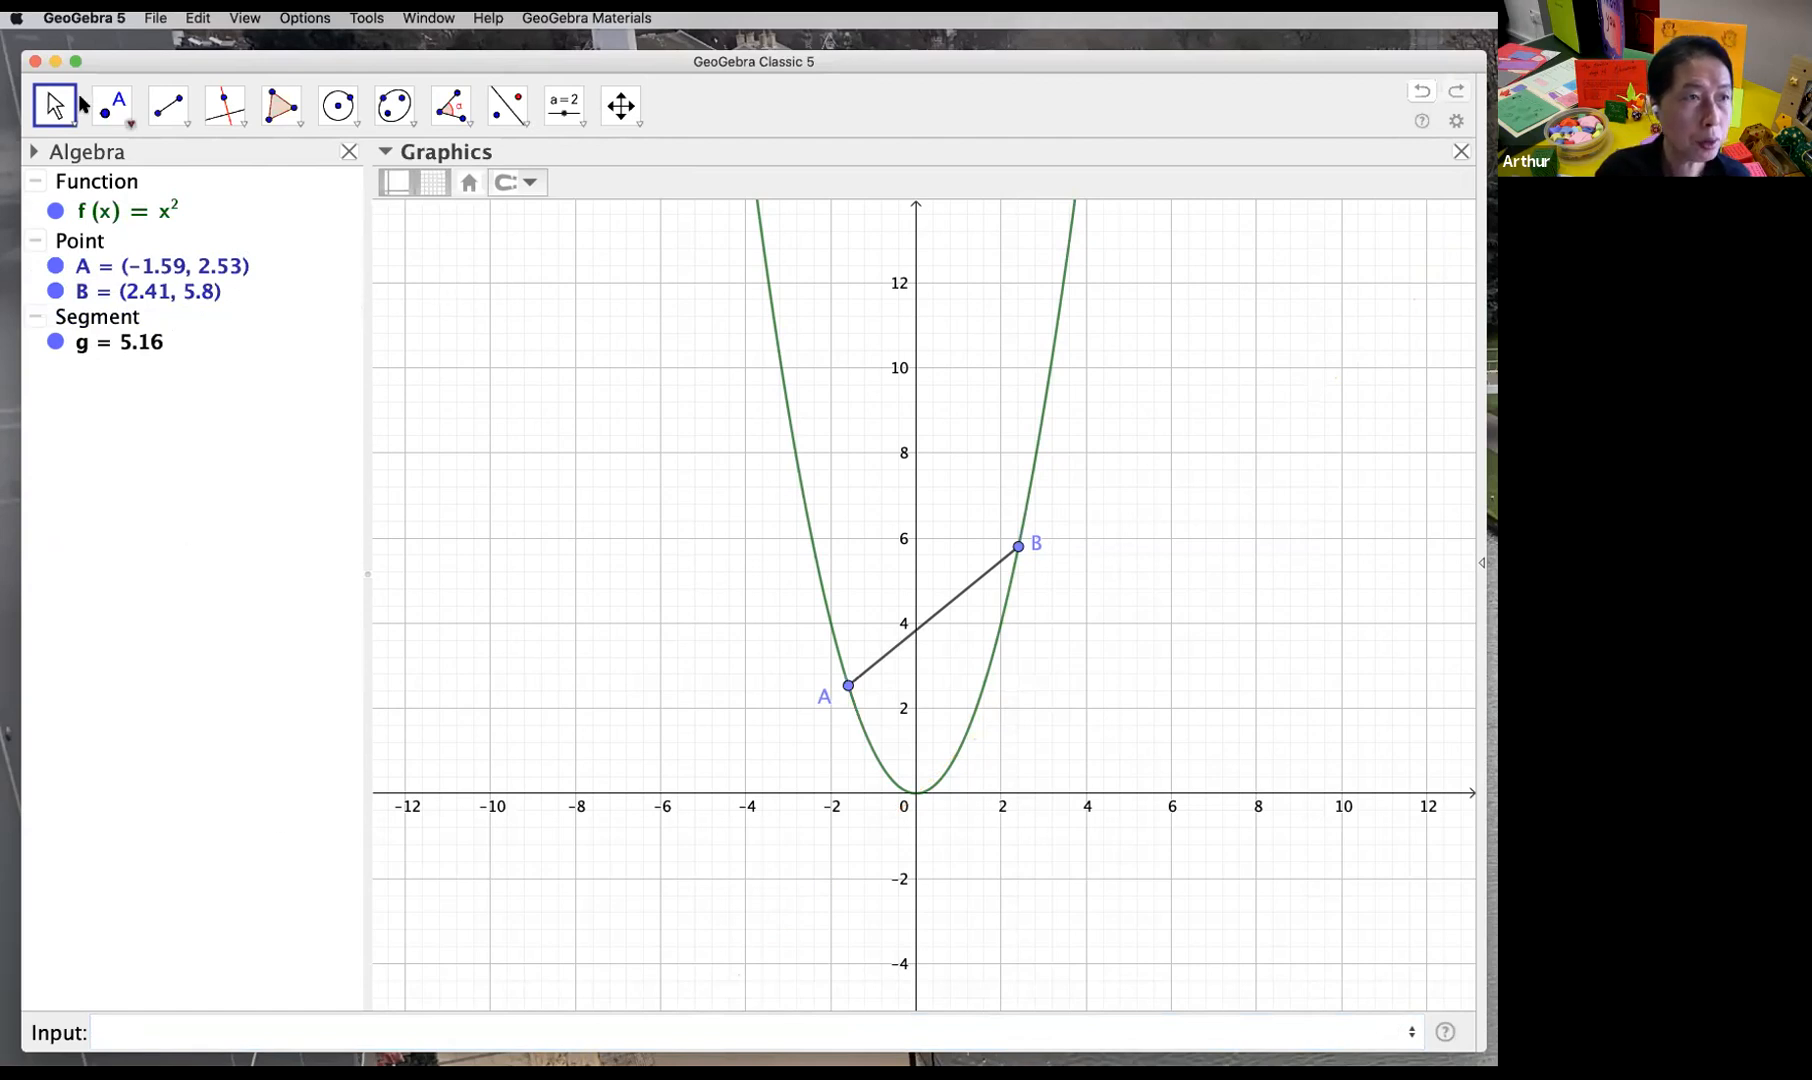
Step: Create the point (x(A),0) on the x-axis, and slide A along the parabola to (-2, 4)
{"action": "left_click", "coordinate": [195, 1032]}
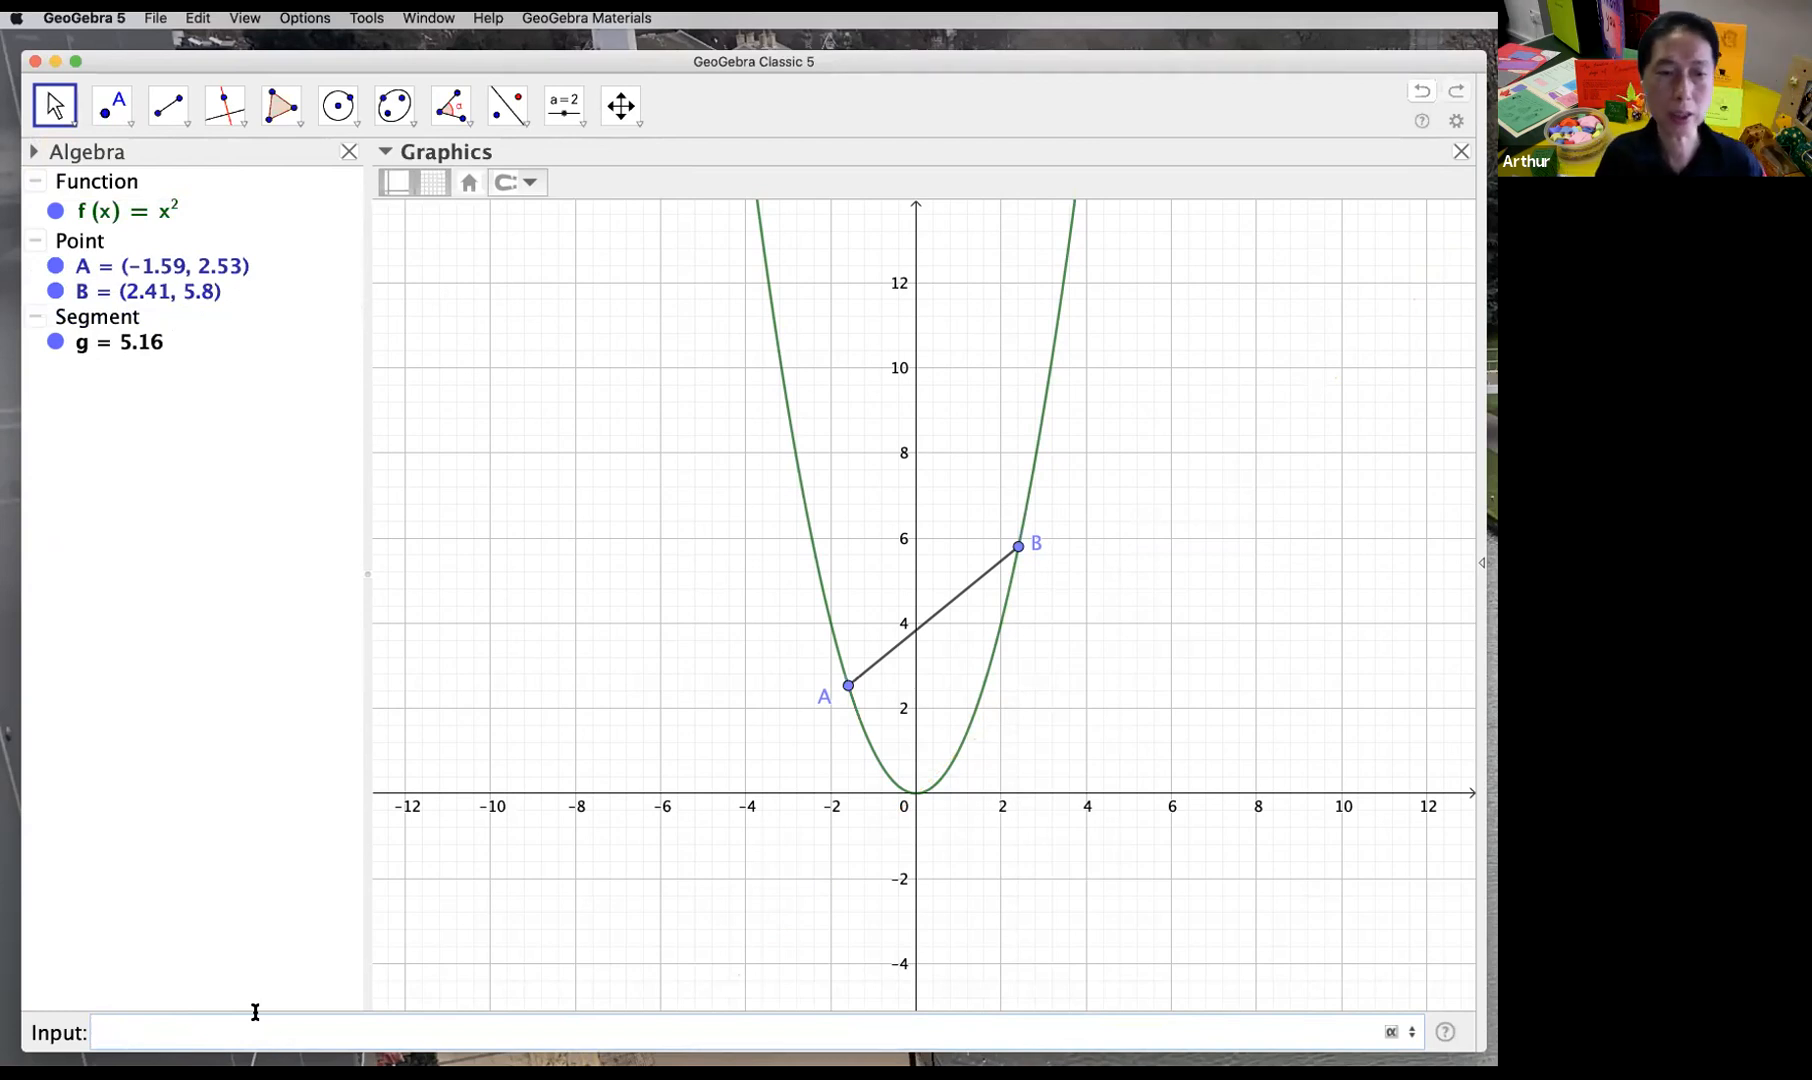
{"action": "type", "text": "("}
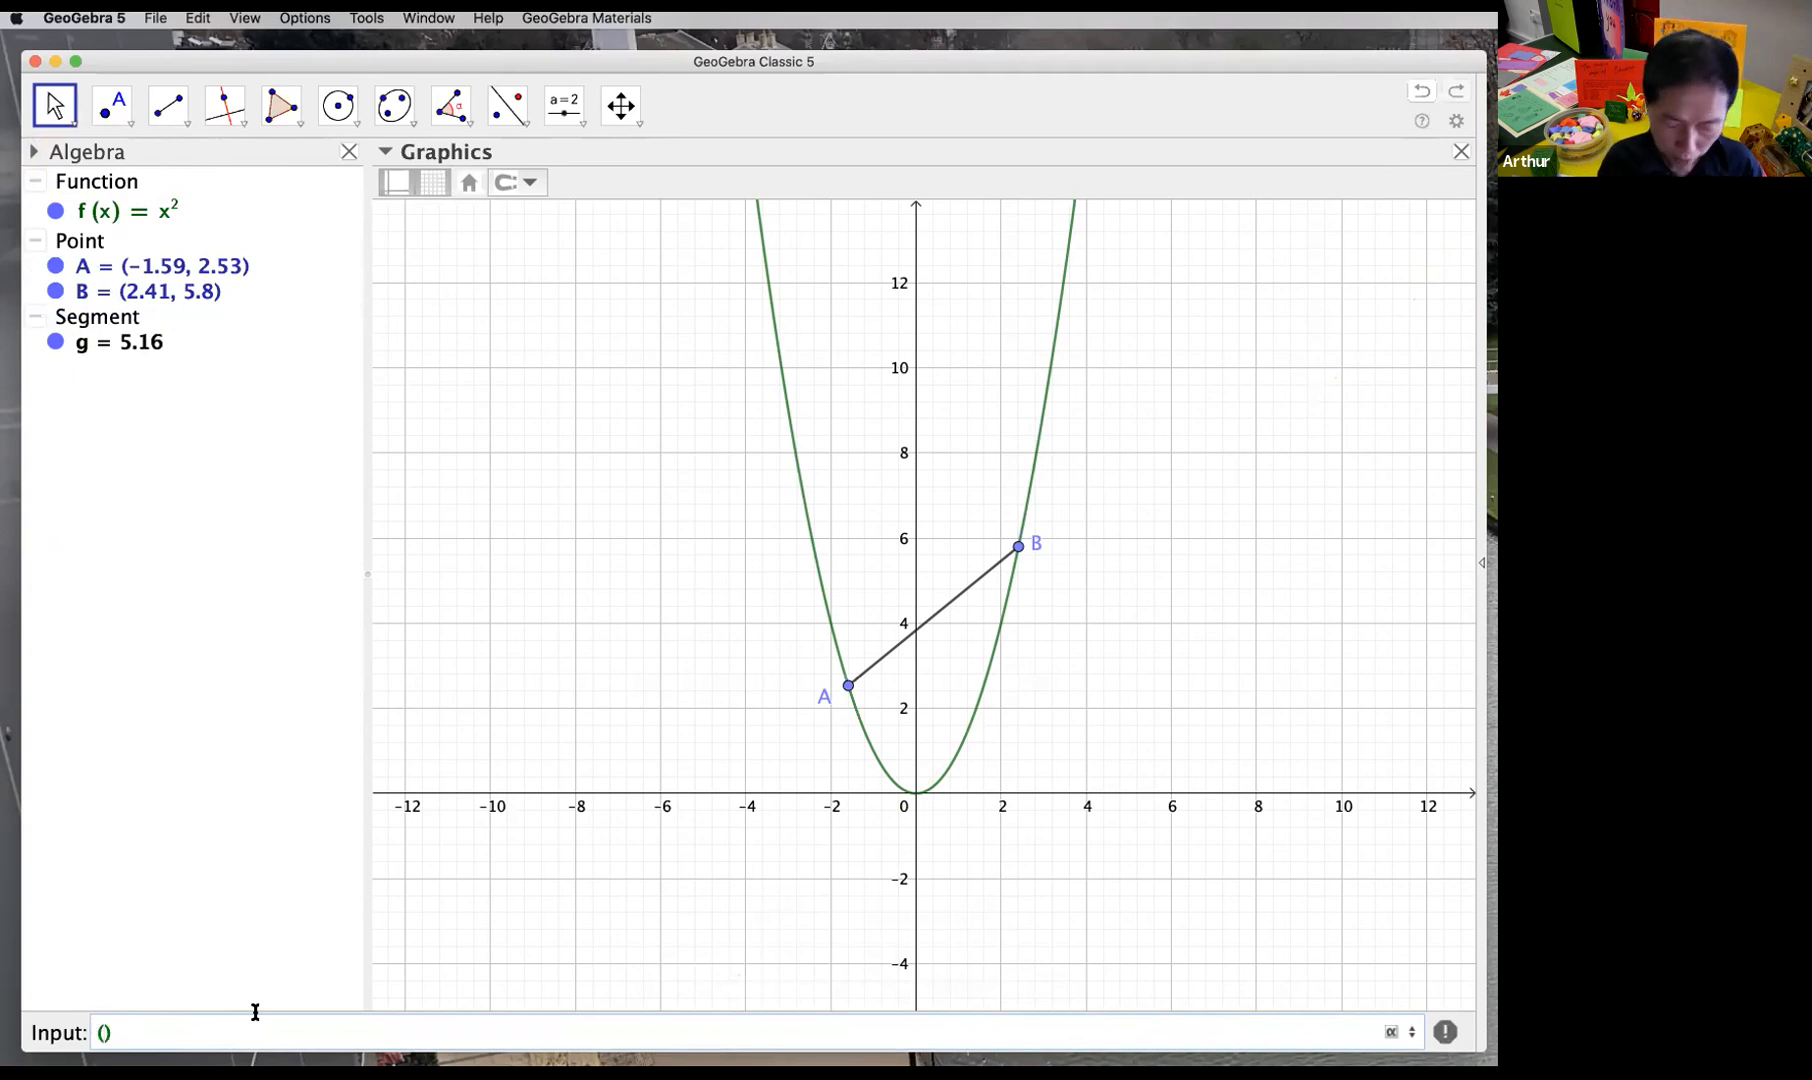
{"action": "type", "text": "x(A),"}
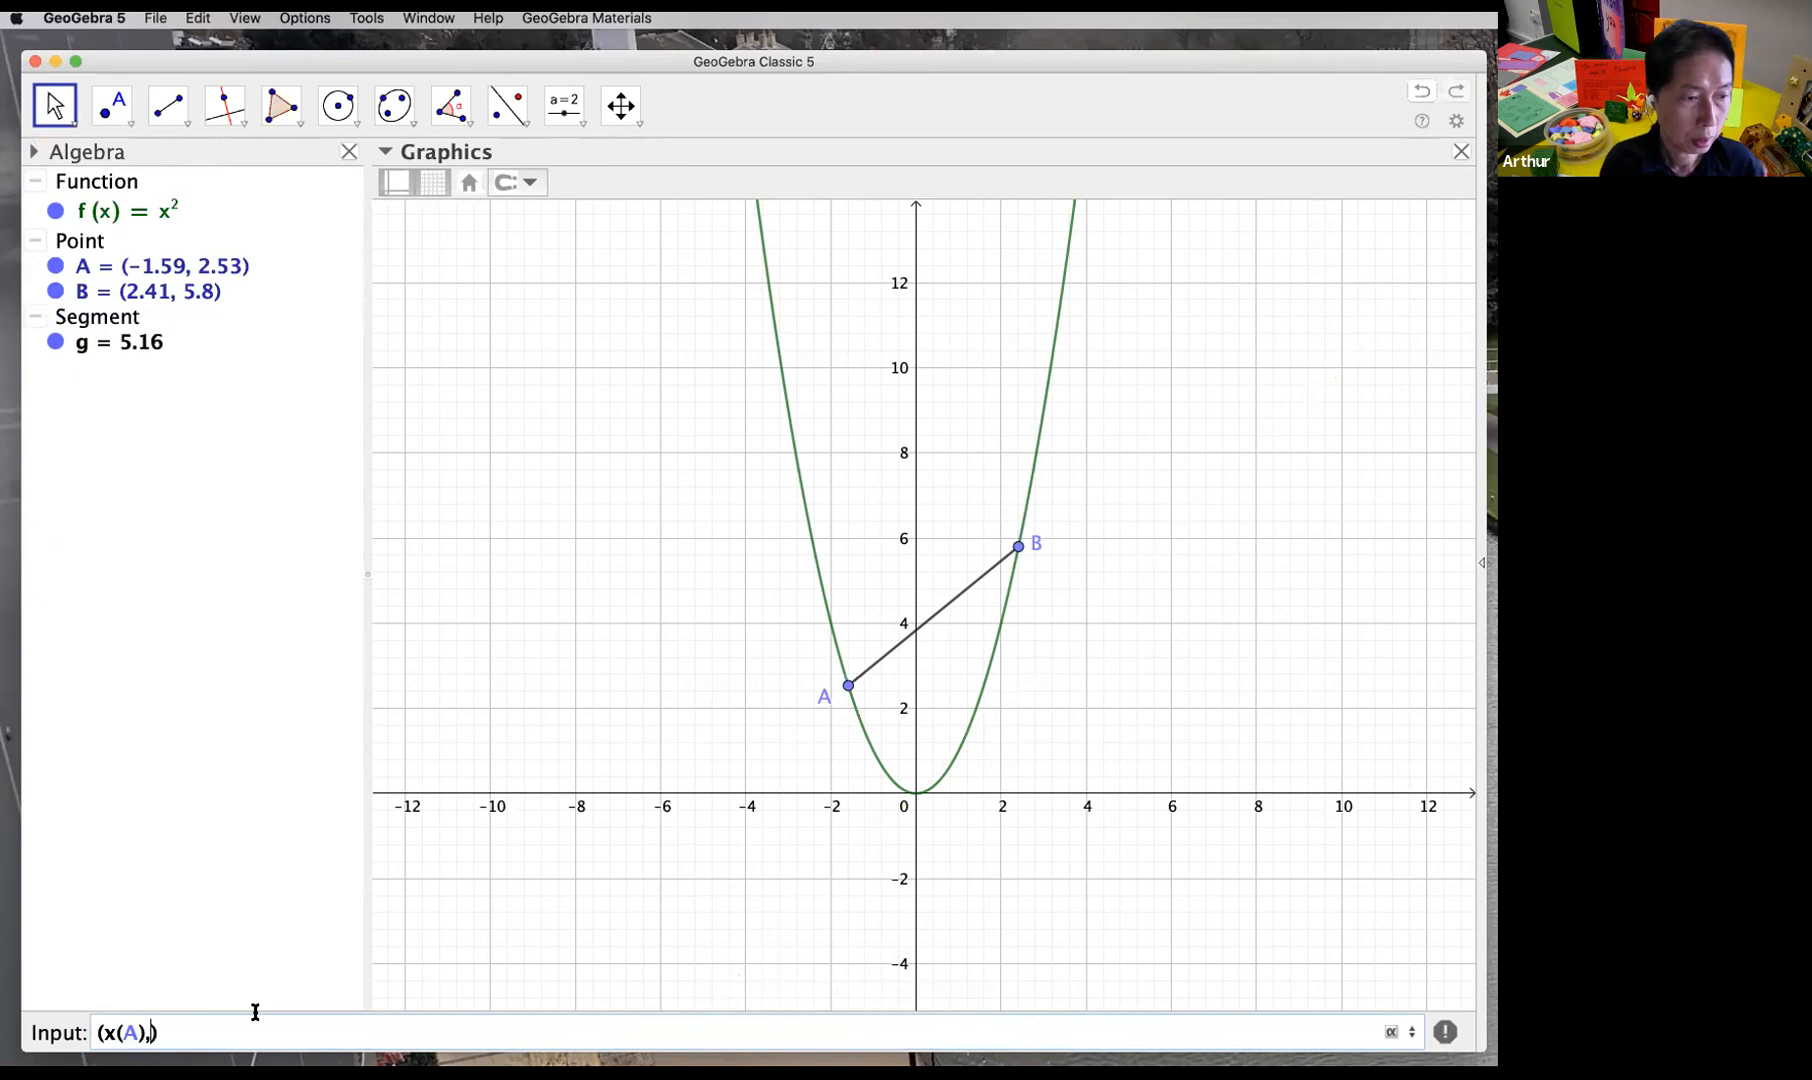
{"action": "type", "text": "0"}
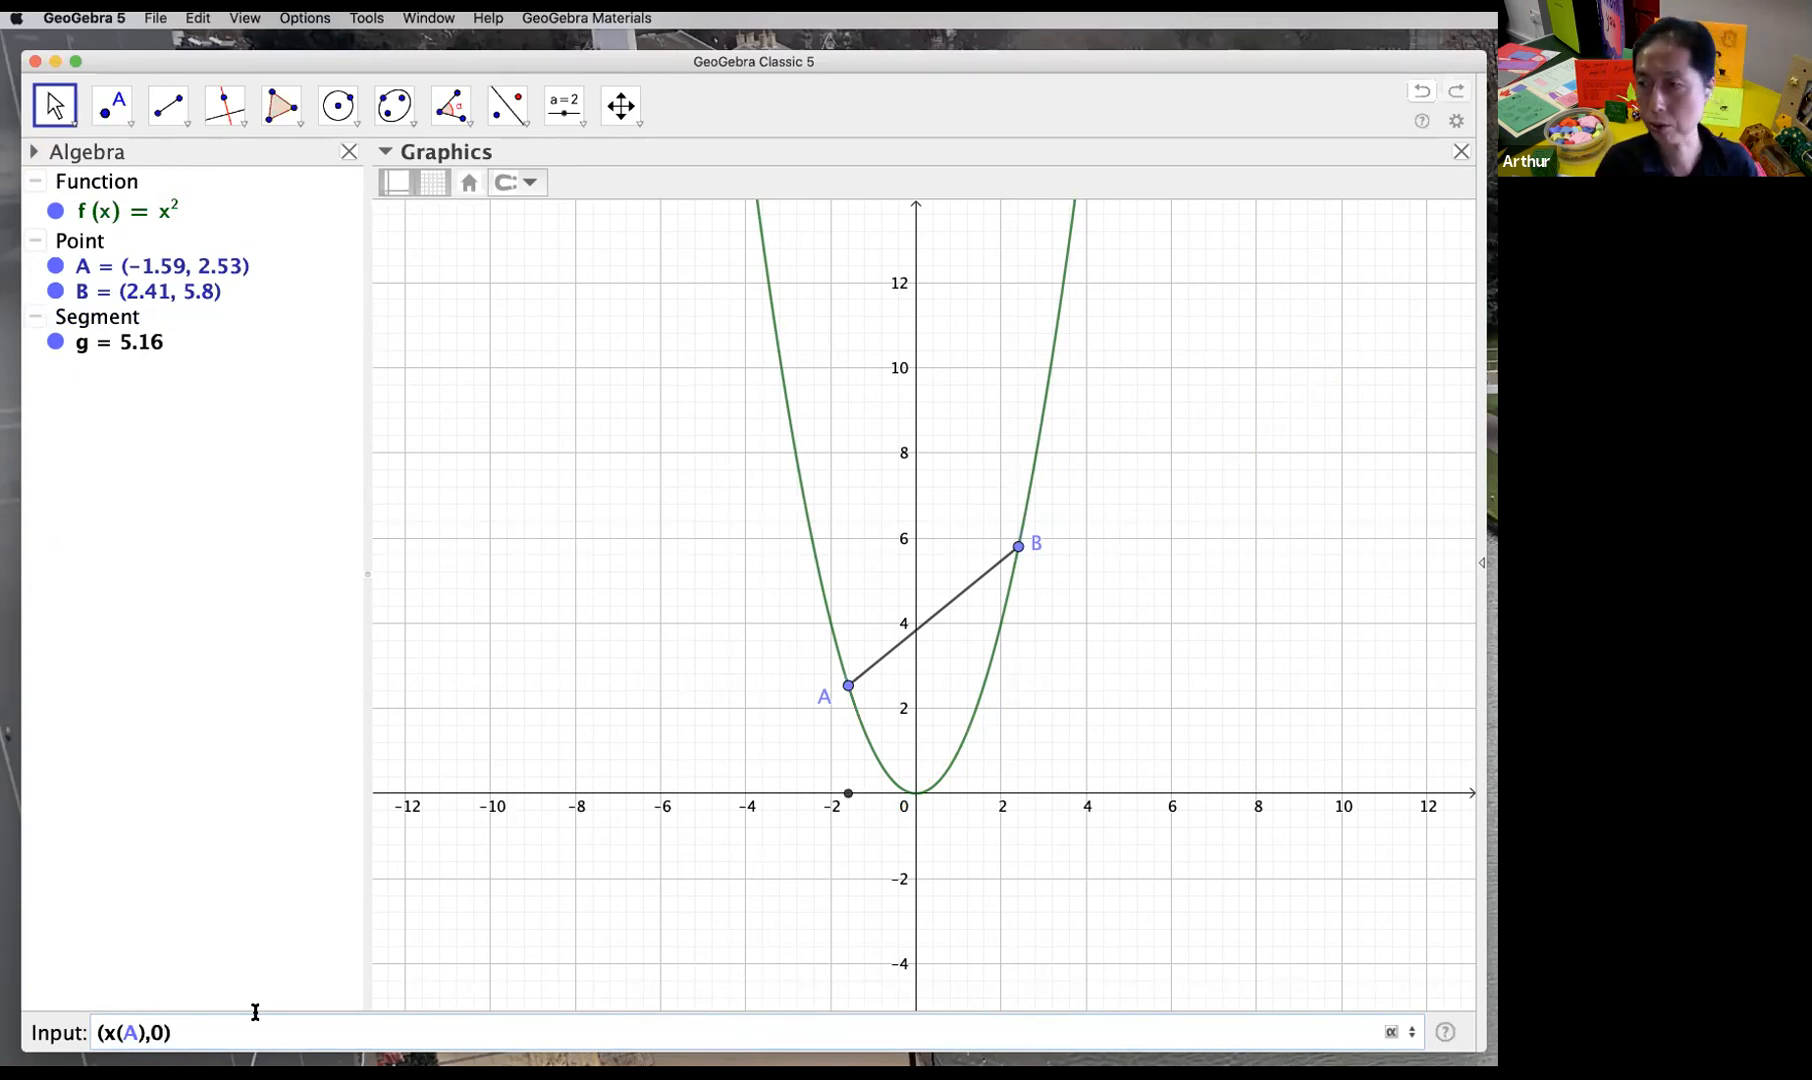
{"action": "key", "text": "Return"}
{"action": "left_click_drag", "start_coordinate": [846, 686], "coordinate": [835, 628]}
{"action": "key", "text": "Escape"}
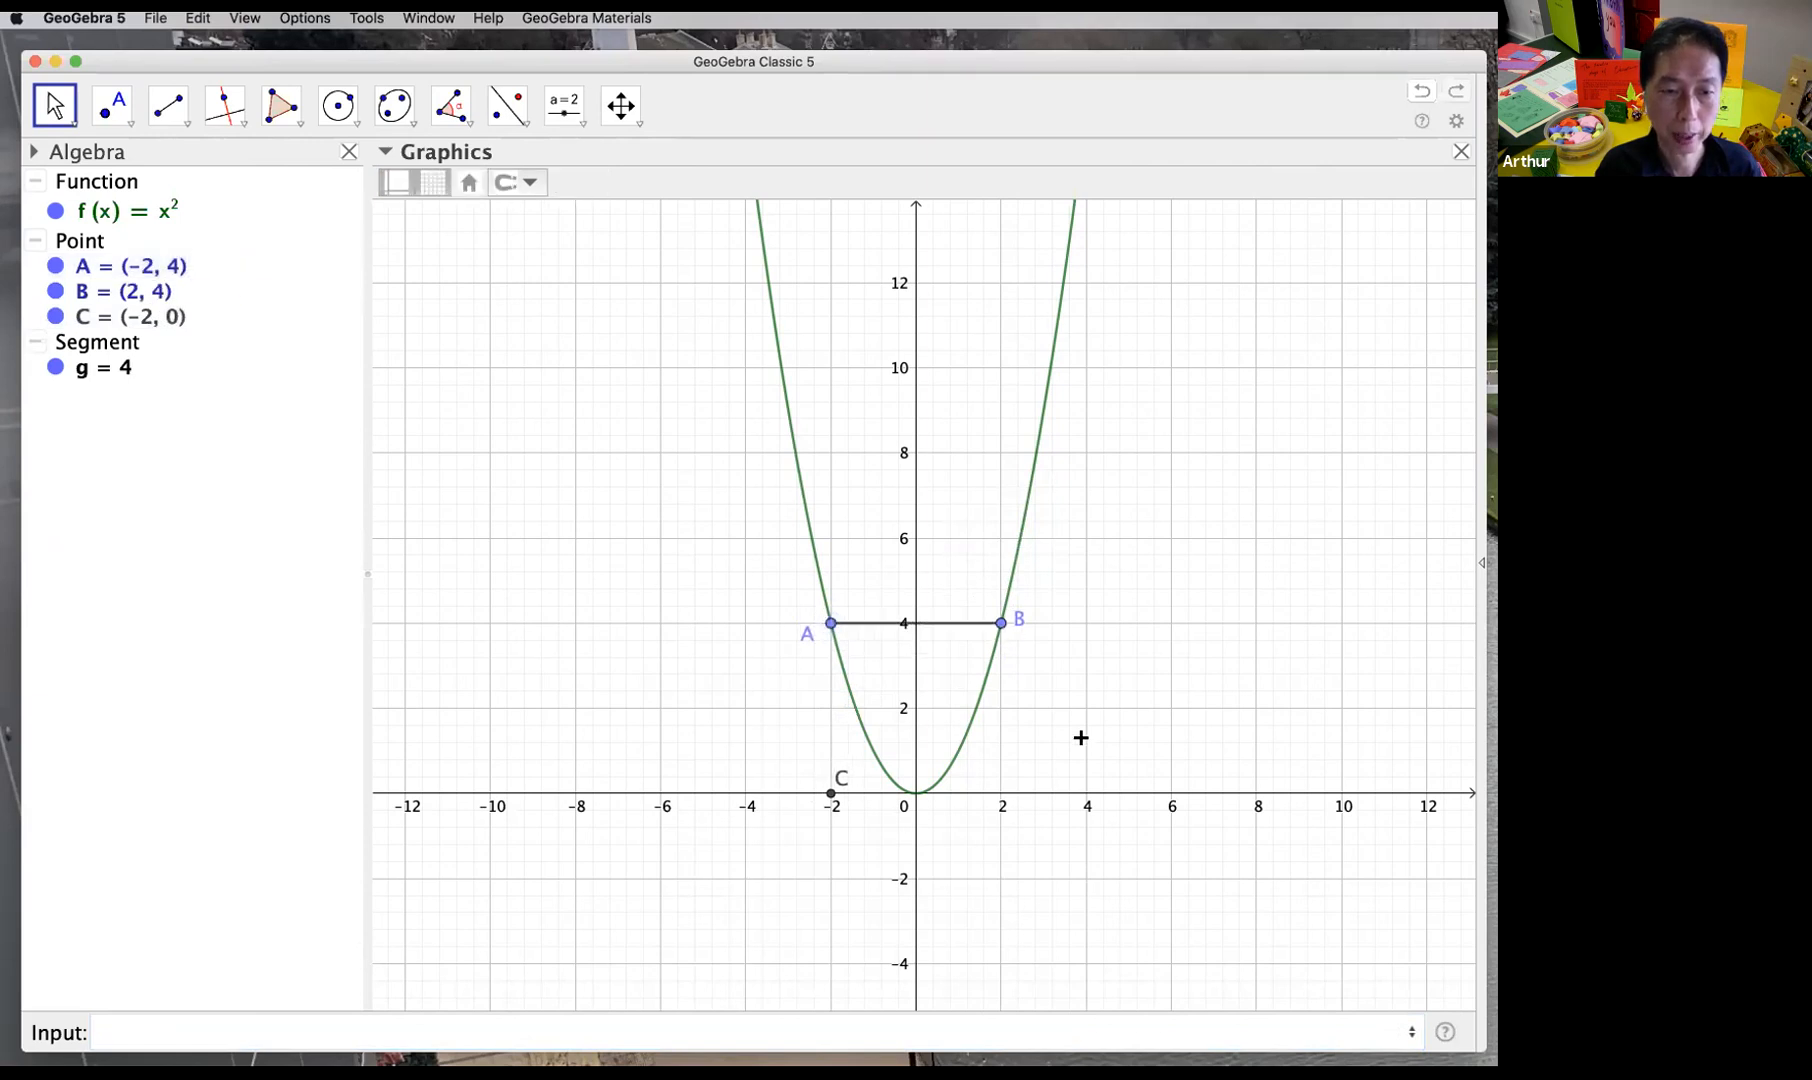
Step: Create the point (x(B),0) on the x-axis directly below B
{"action": "left_click", "coordinate": [542, 1032]}
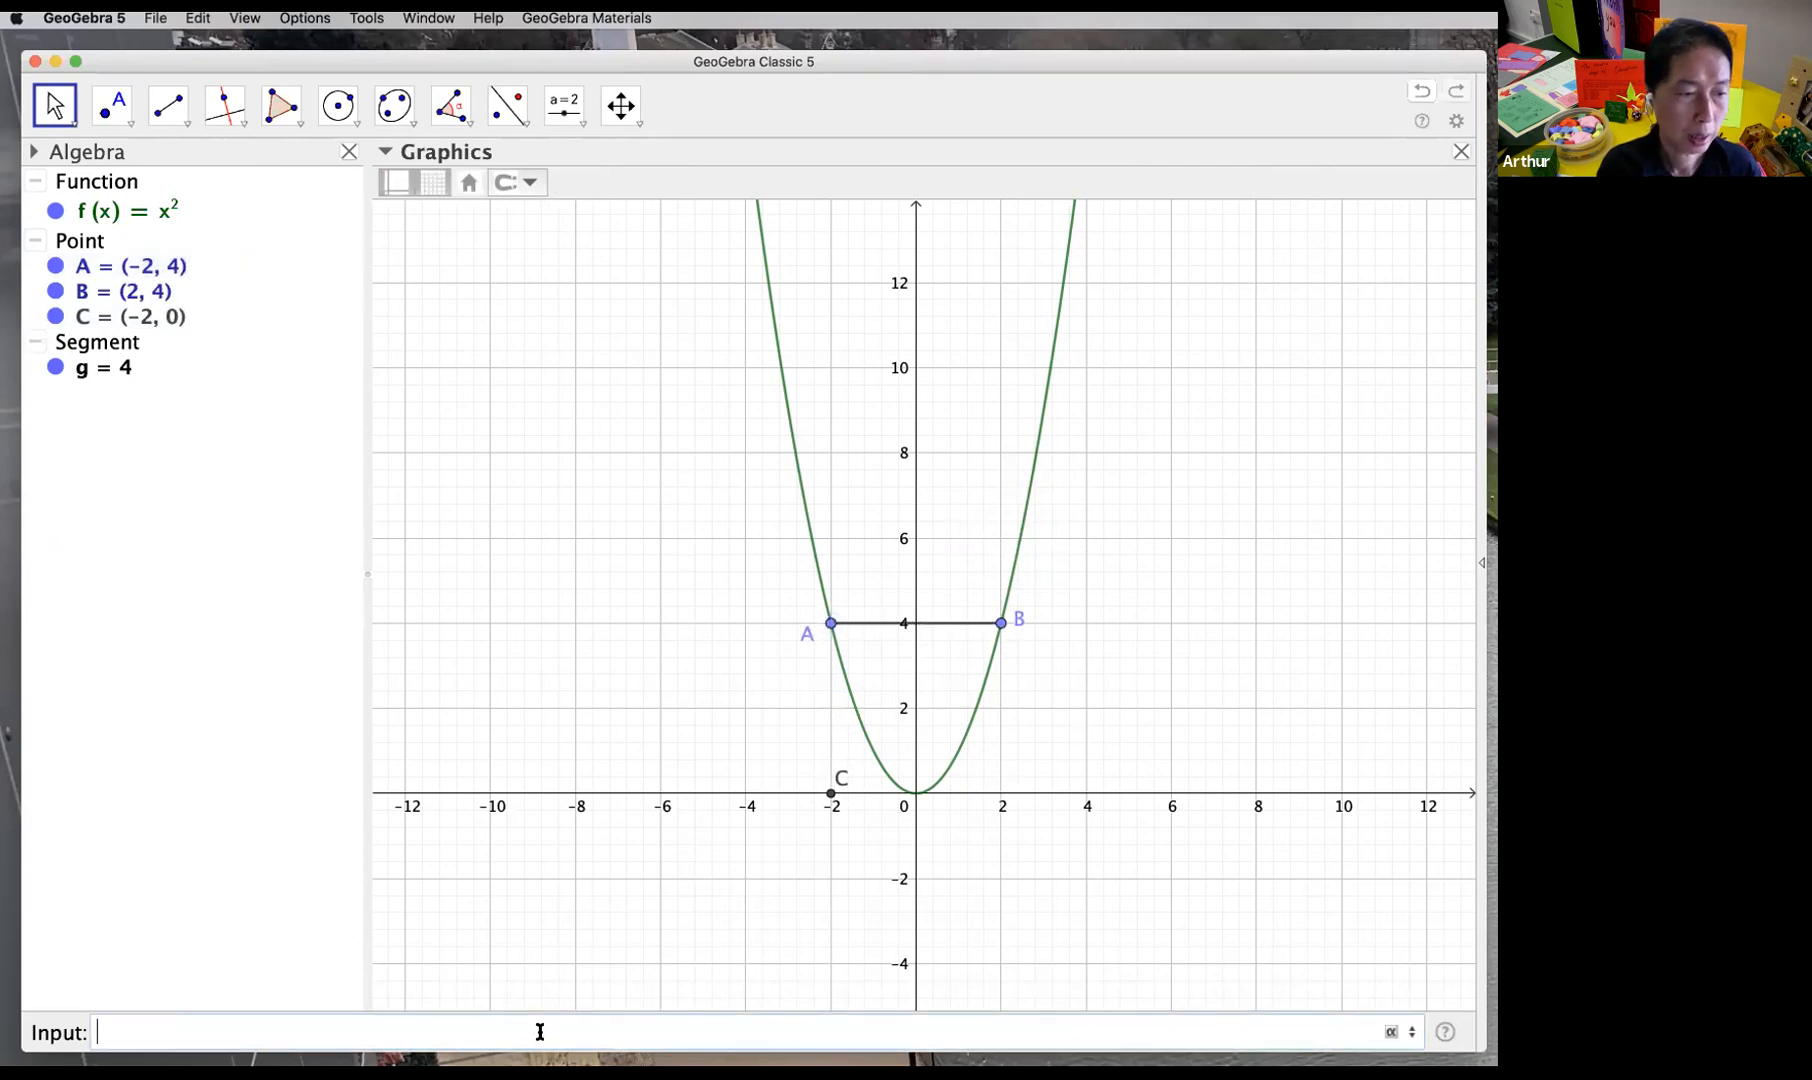
{"action": "type", "text": "(x"}
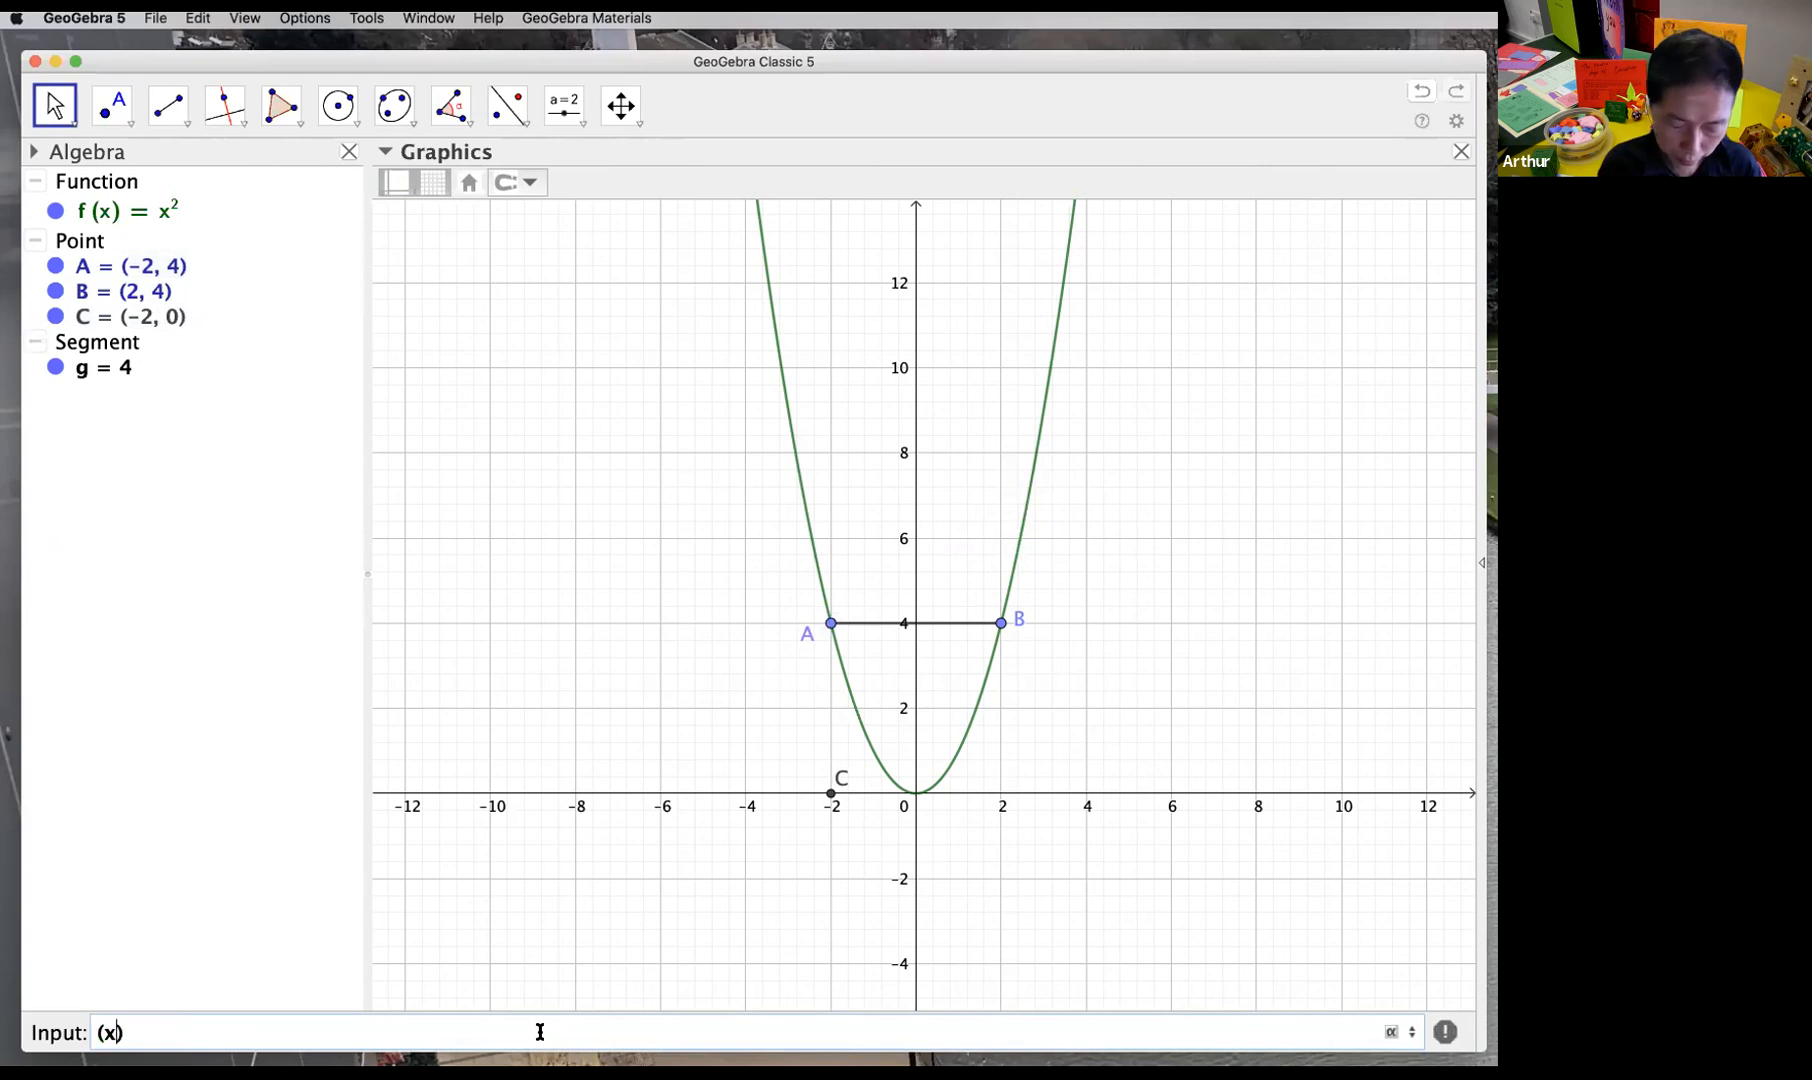
{"action": "type", "text": "(B),0"}
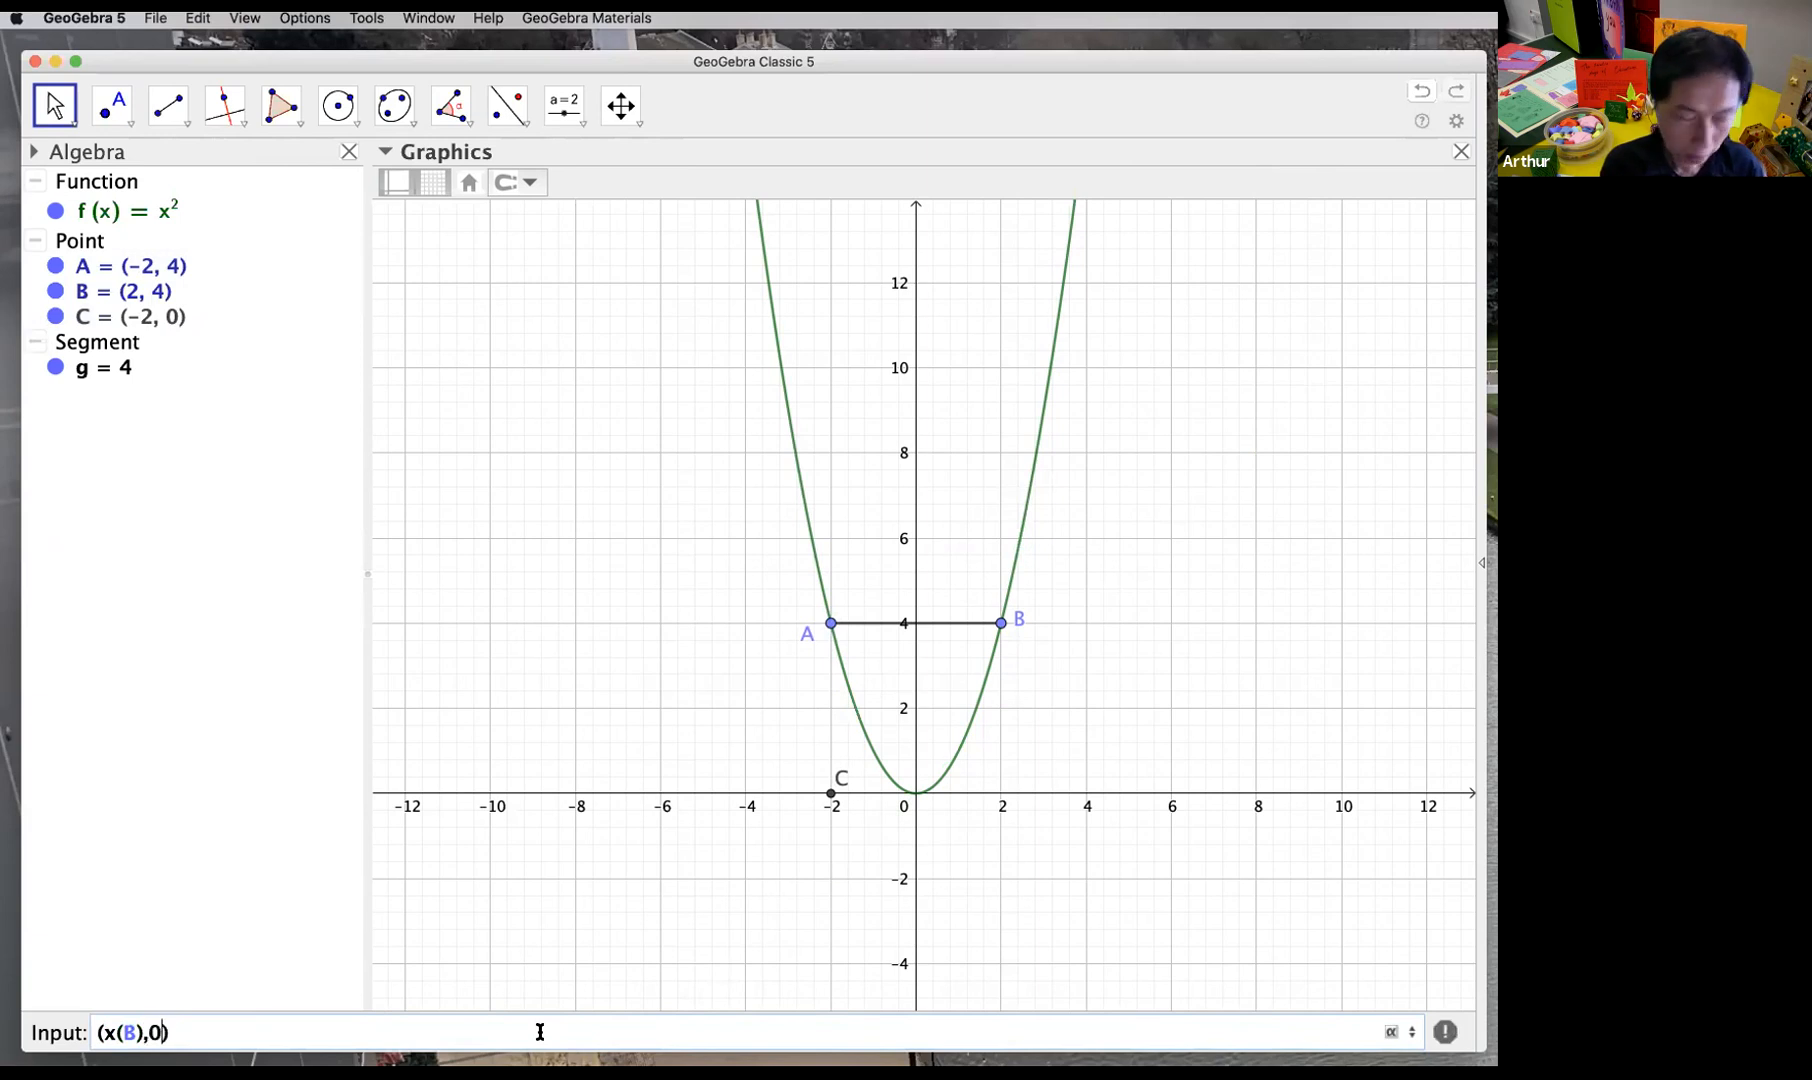
{"action": "type", "text": ")"}
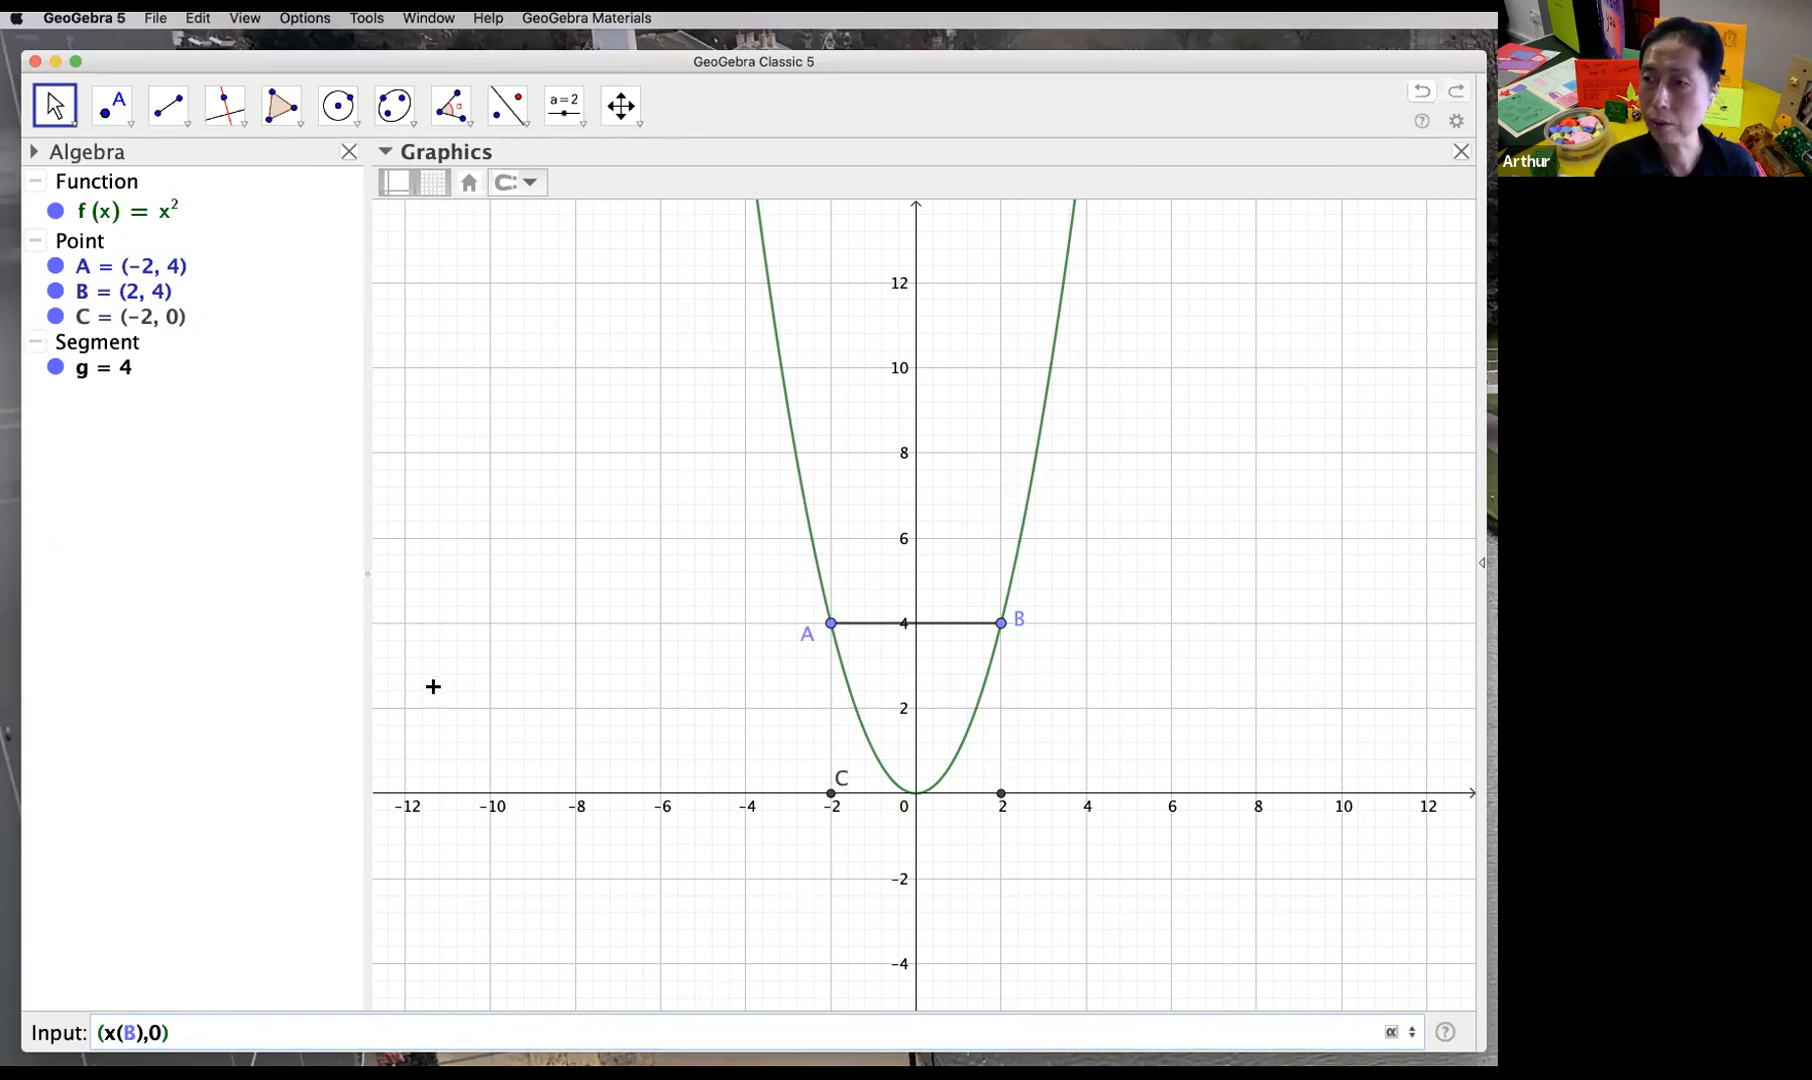
{"action": "key", "text": "Return"}
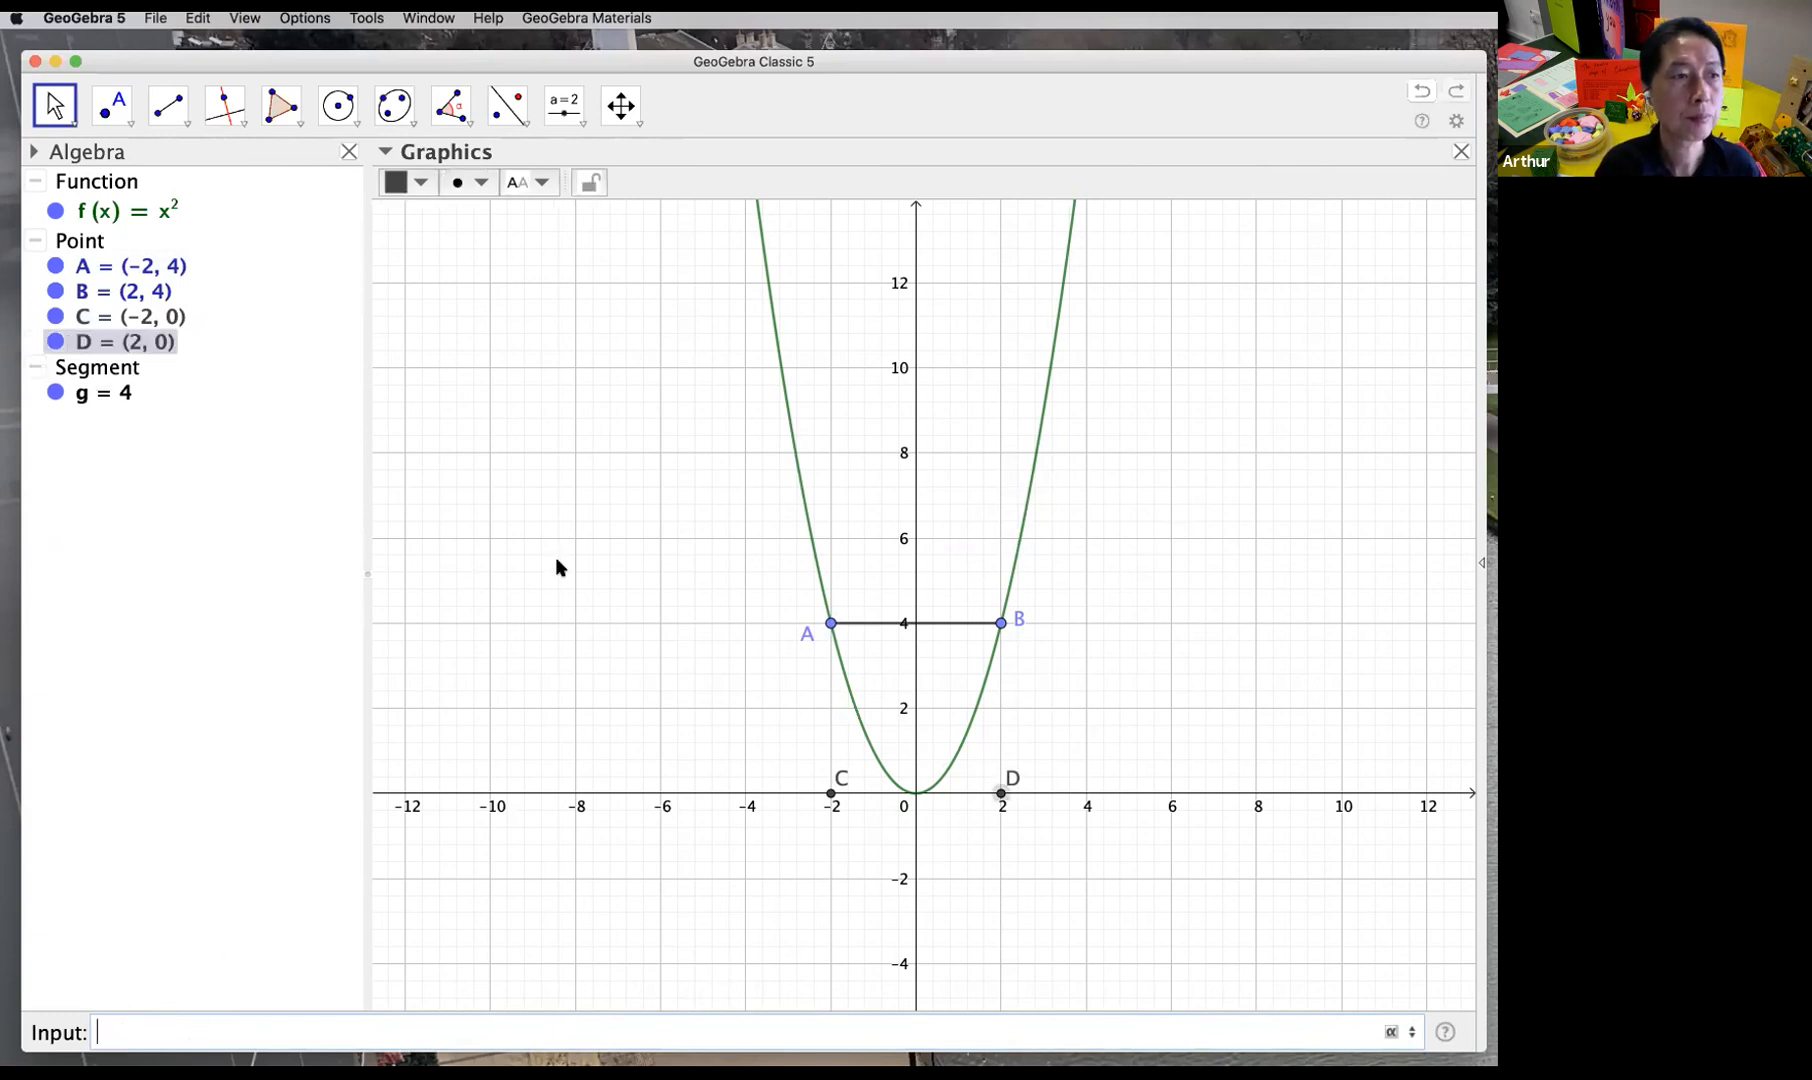
Step: Slide A to about (-1.42, 2.01) and move the labels of C and D below the x-axis
{"action": "left_click_drag", "start_coordinate": [829, 622], "coordinate": [856, 708]}
{"action": "left_click", "coordinate": [1100, 732]}
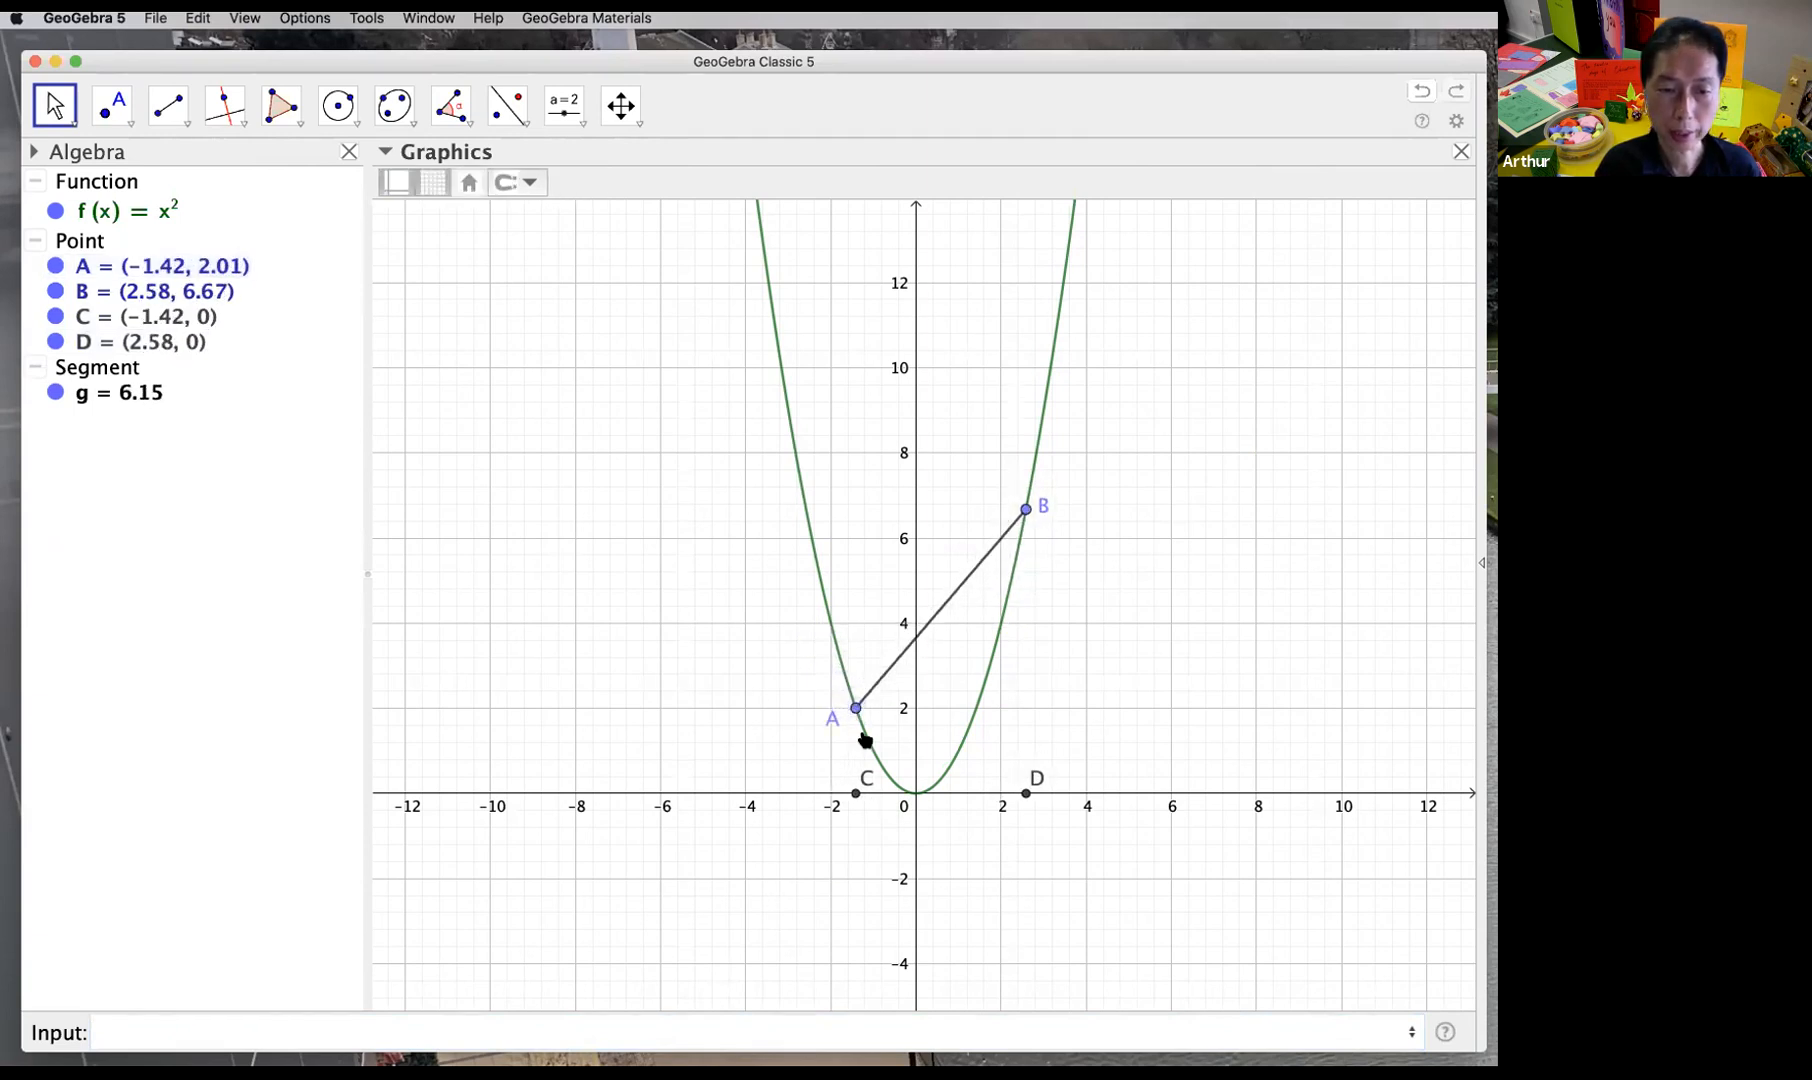
{"action": "left_click_drag", "start_coordinate": [864, 781], "coordinate": [846, 813]}
{"action": "left_click_drag", "start_coordinate": [1036, 777], "coordinate": [1040, 813]}
Step: Draw vertical segments from A to C and from B to D
{"action": "left_click", "coordinate": [172, 112]}
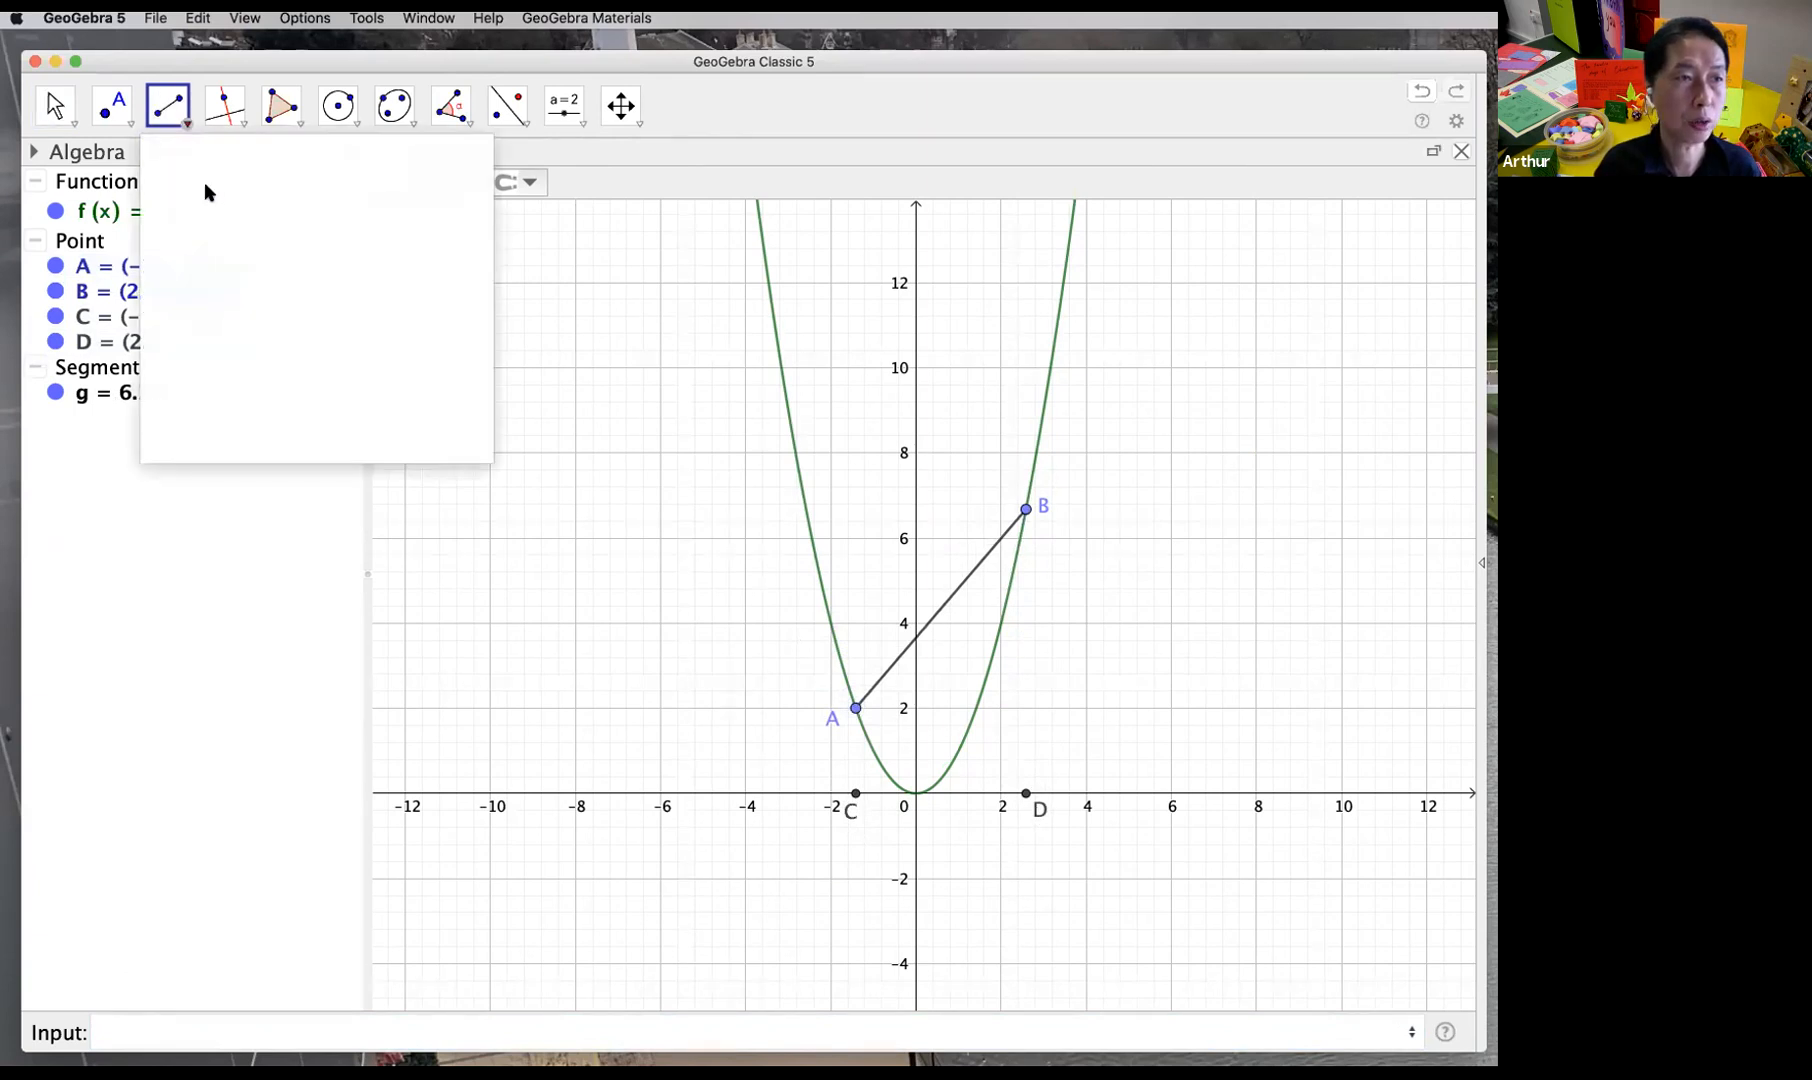
{"action": "left_click", "coordinate": [266, 200]}
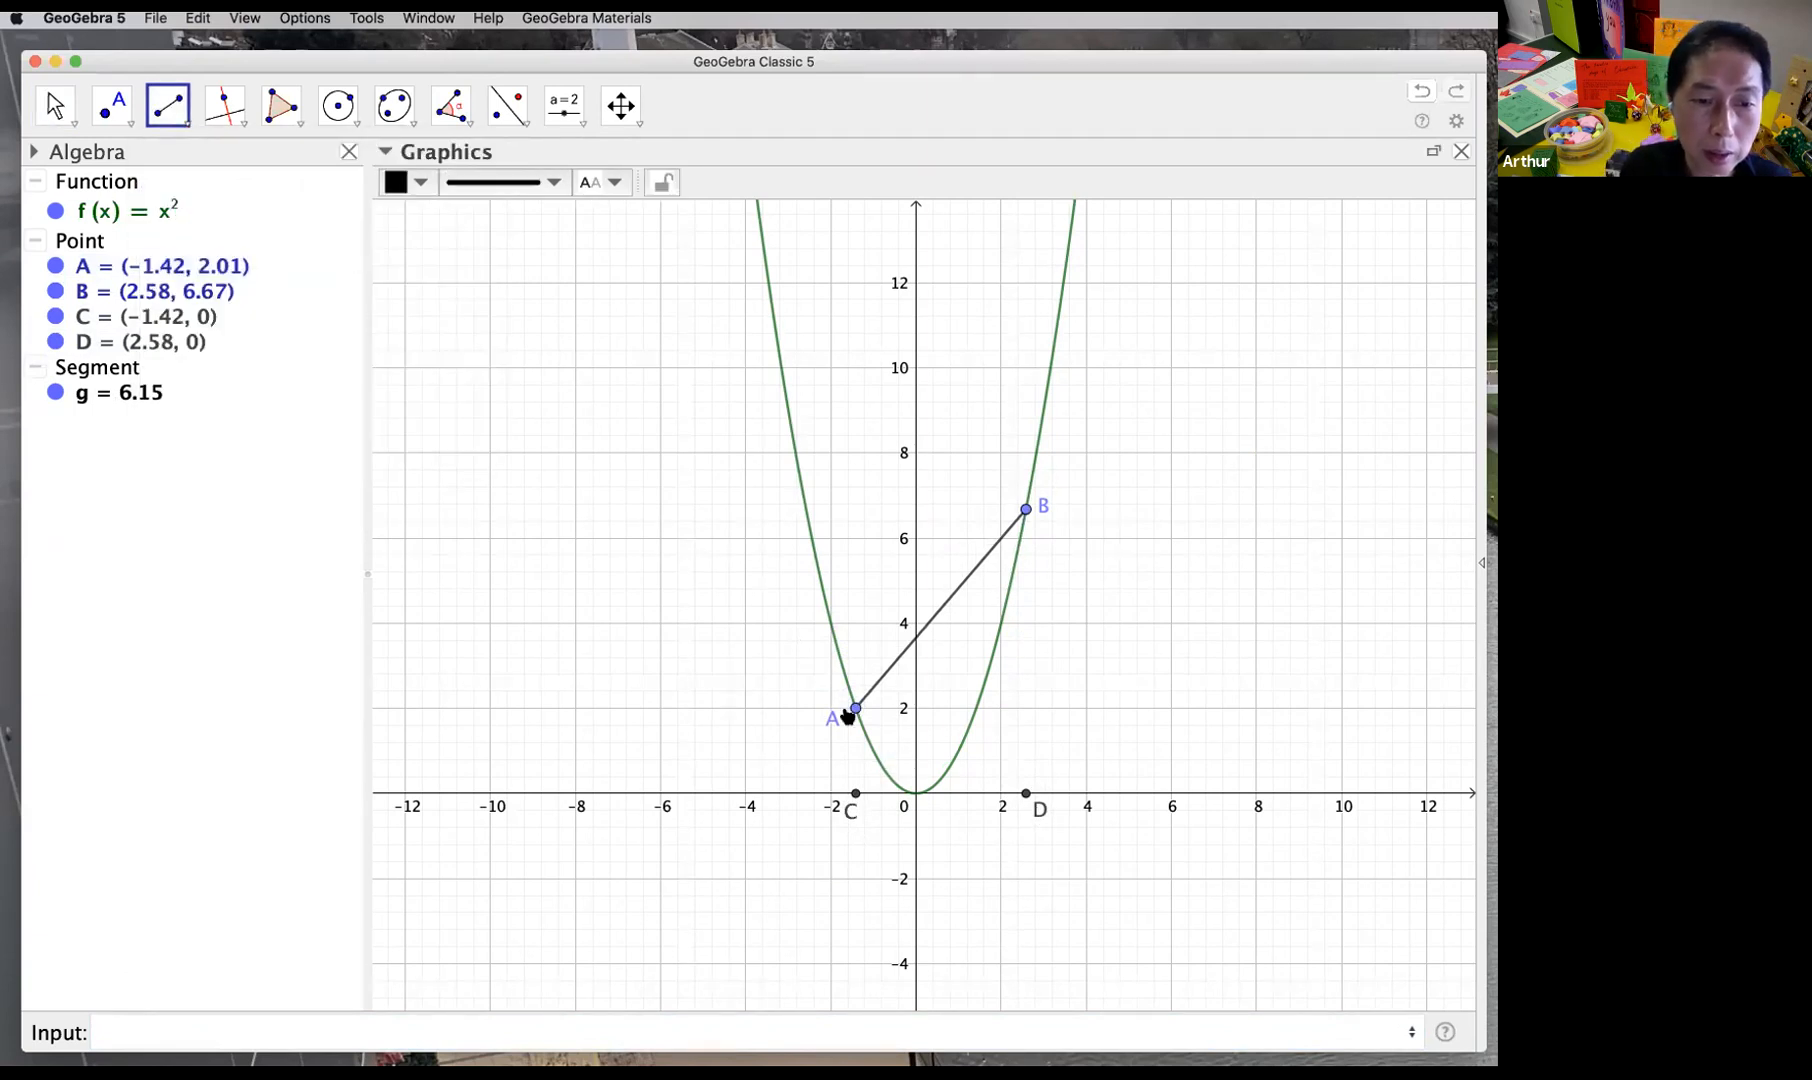
{"action": "left_click", "coordinate": [855, 710]}
{"action": "left_click", "coordinate": [853, 797]}
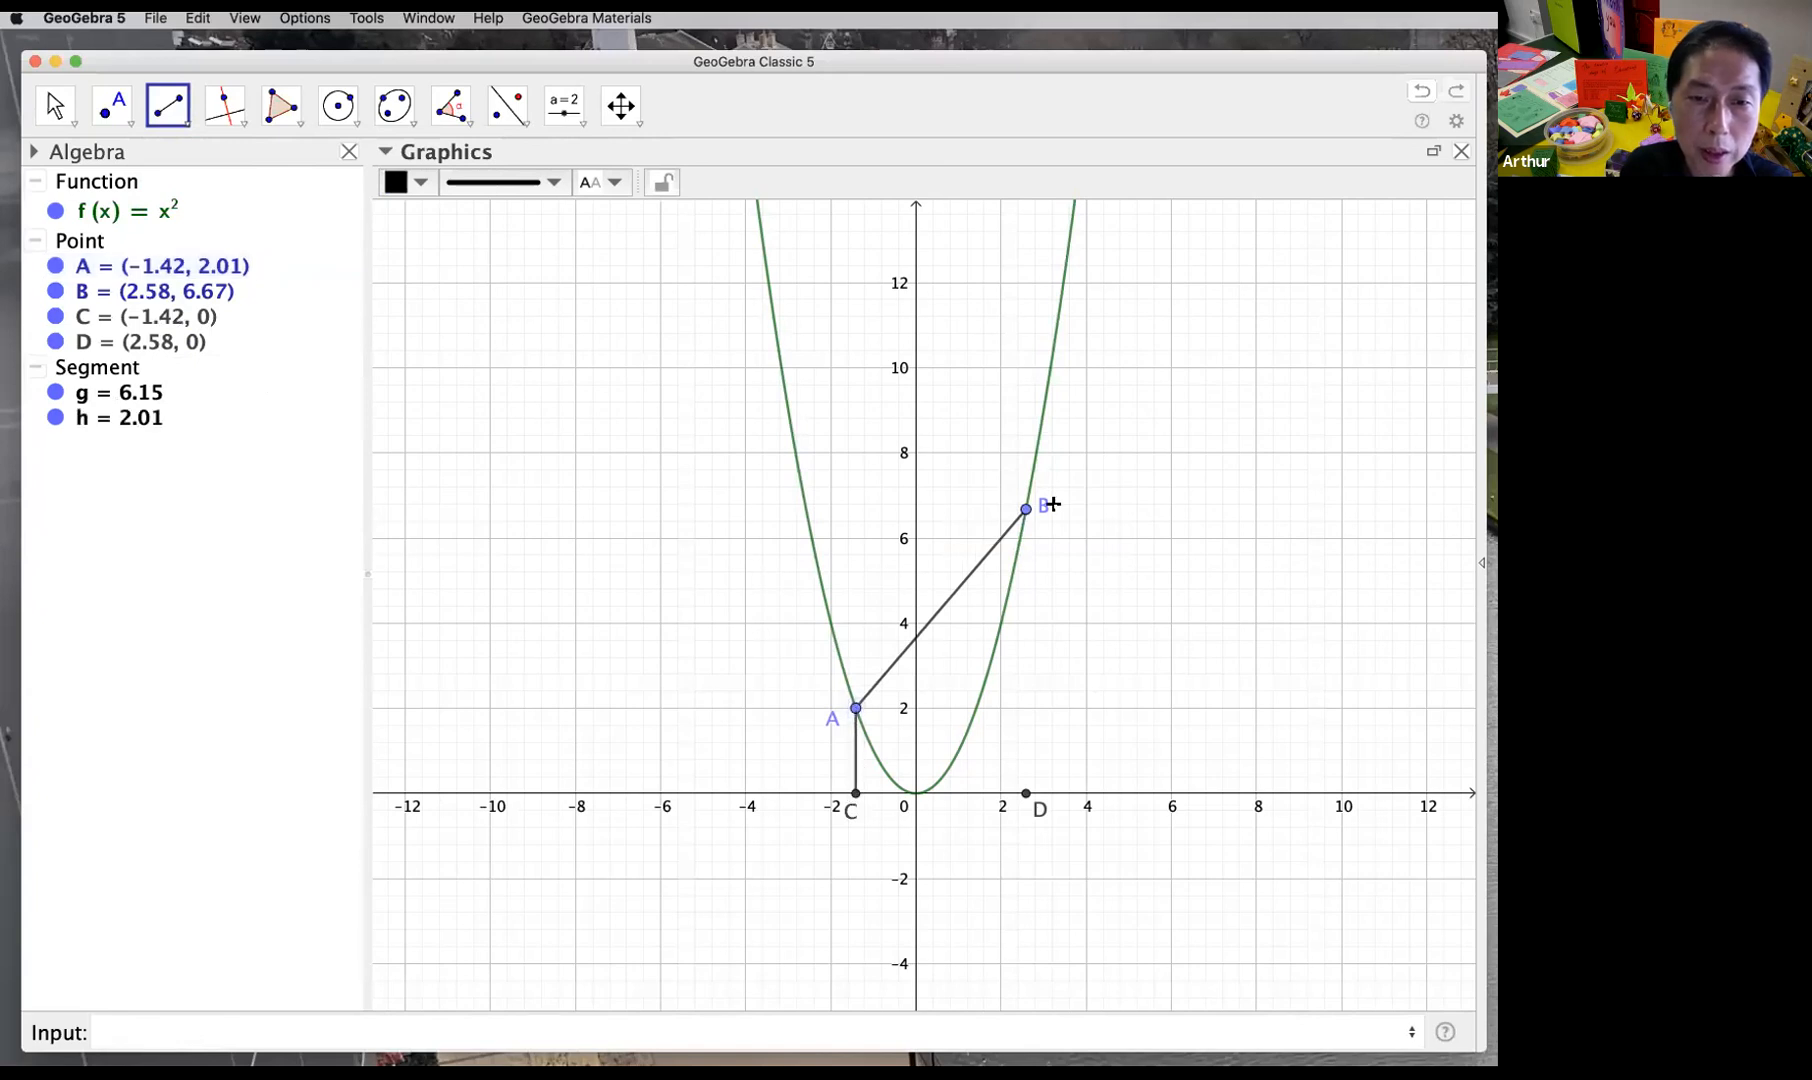
{"action": "left_click", "coordinate": [1026, 509]}
{"action": "left_click", "coordinate": [1027, 795]}
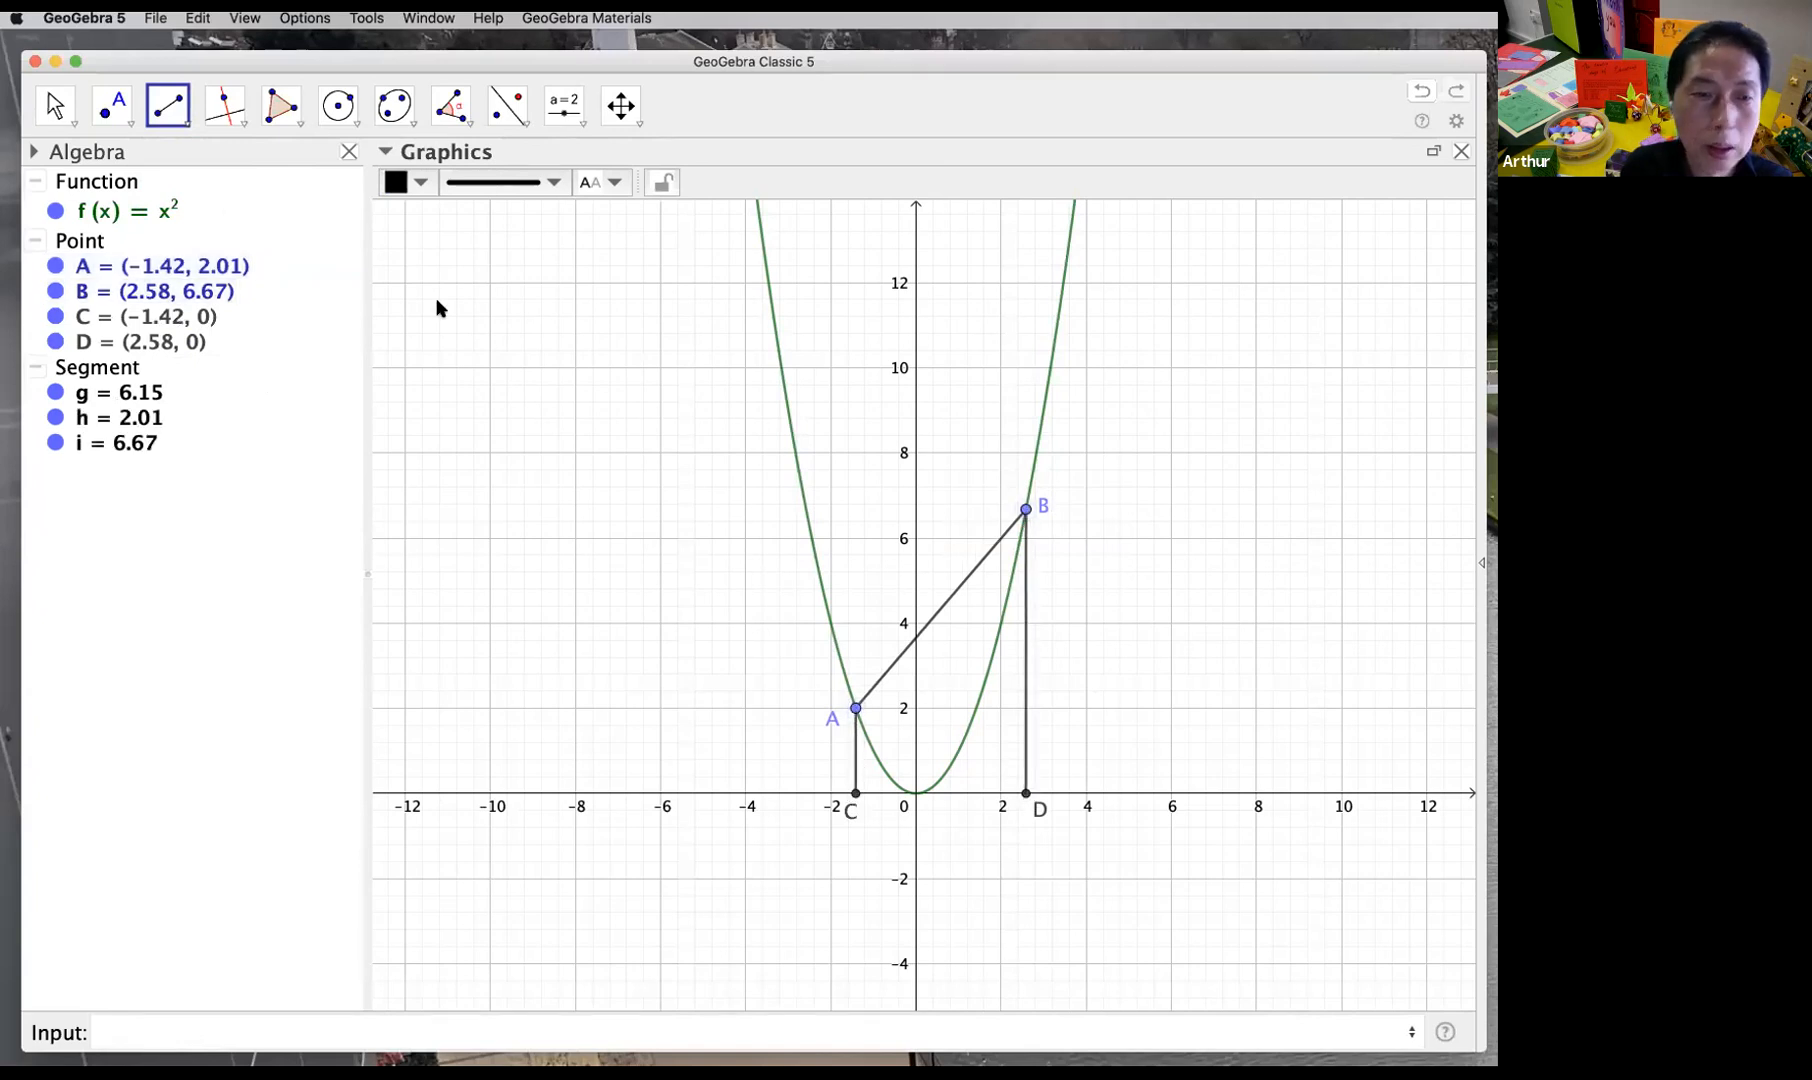
Step: Format the segment between A and C as a light gray, long-dashed line
{"action": "left_click", "coordinate": [55, 105]}
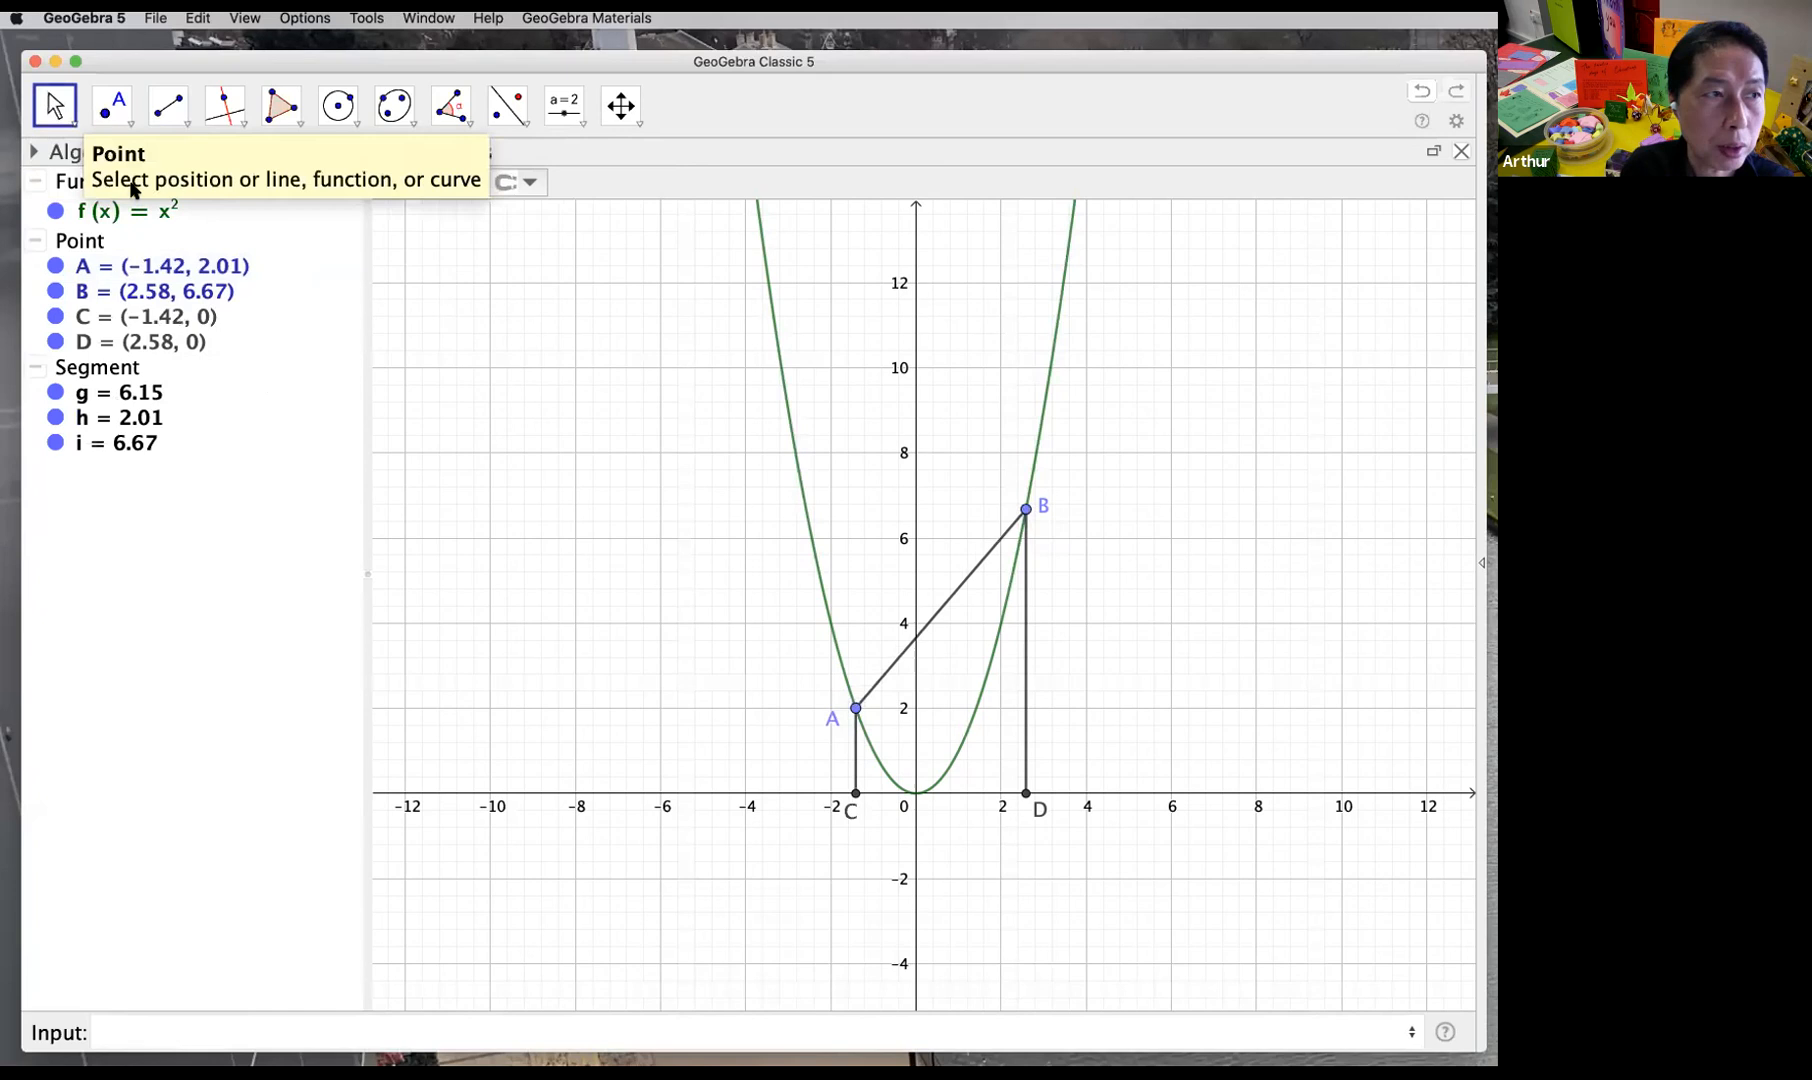
{"action": "left_click", "coordinate": [853, 763]}
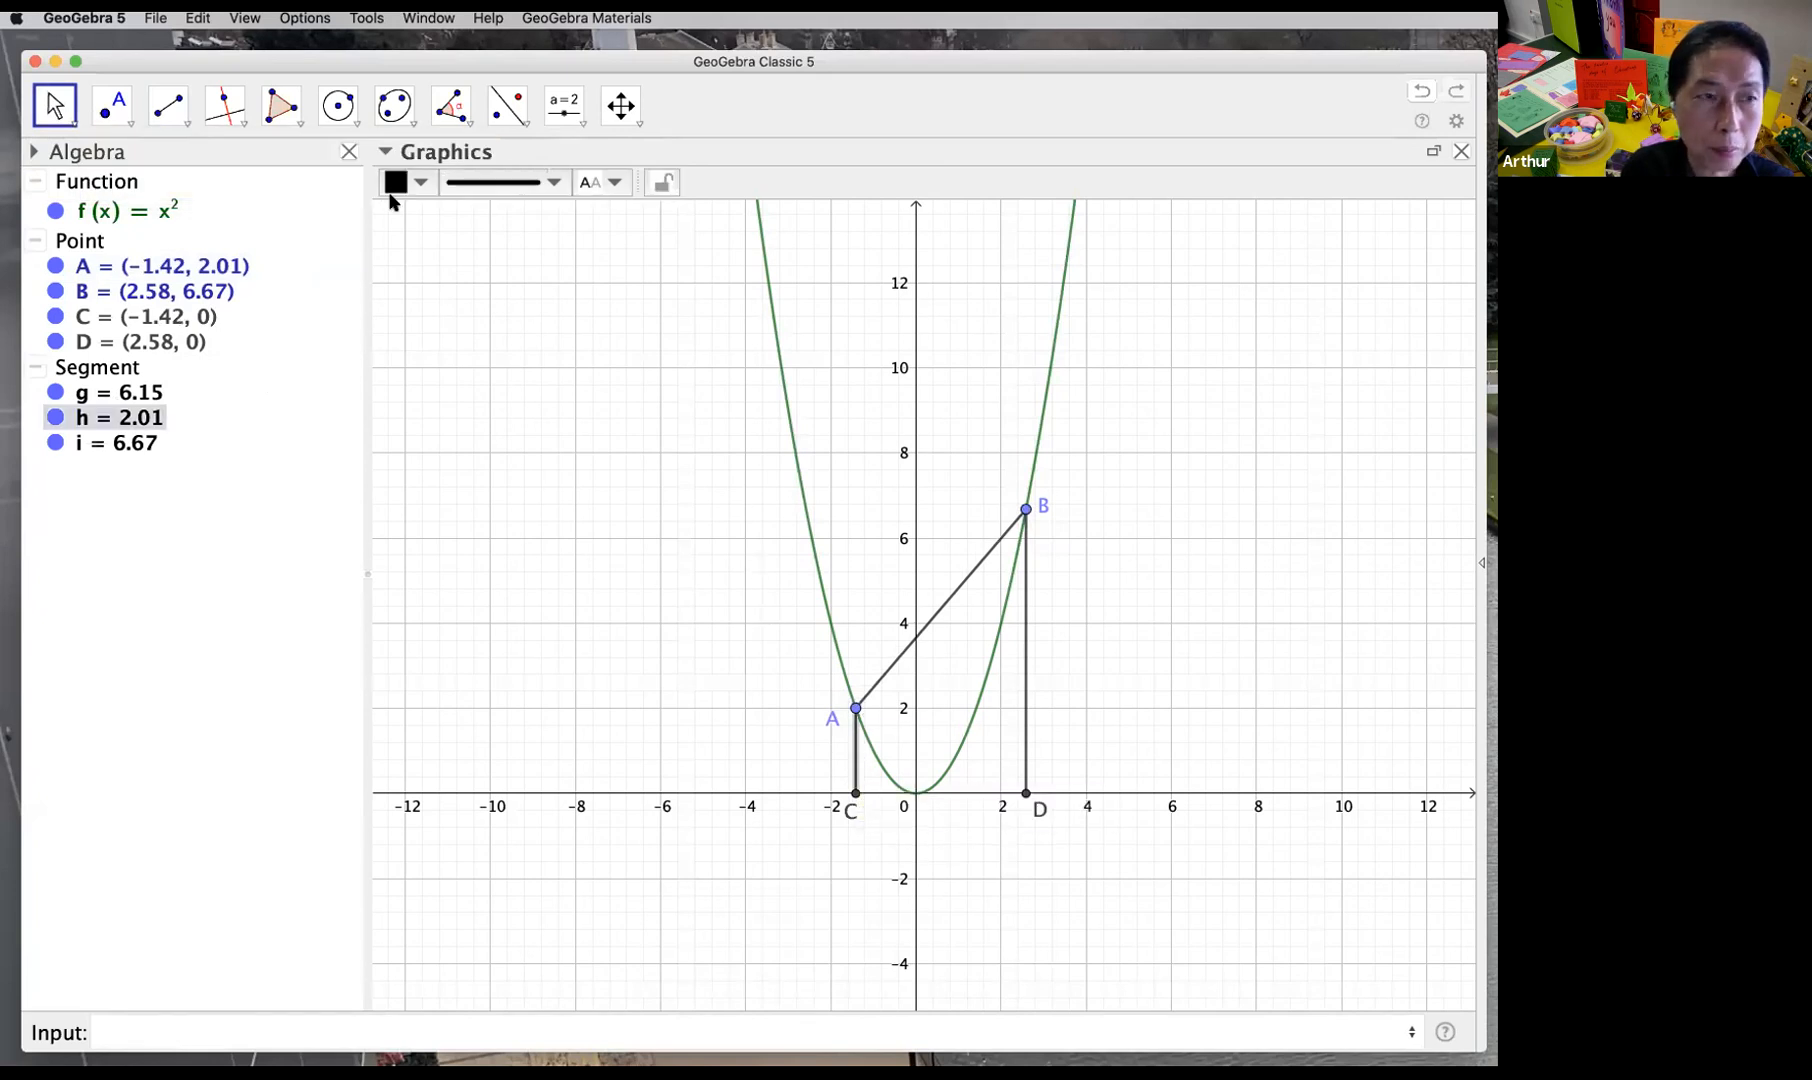
{"action": "left_click", "coordinate": [532, 186]}
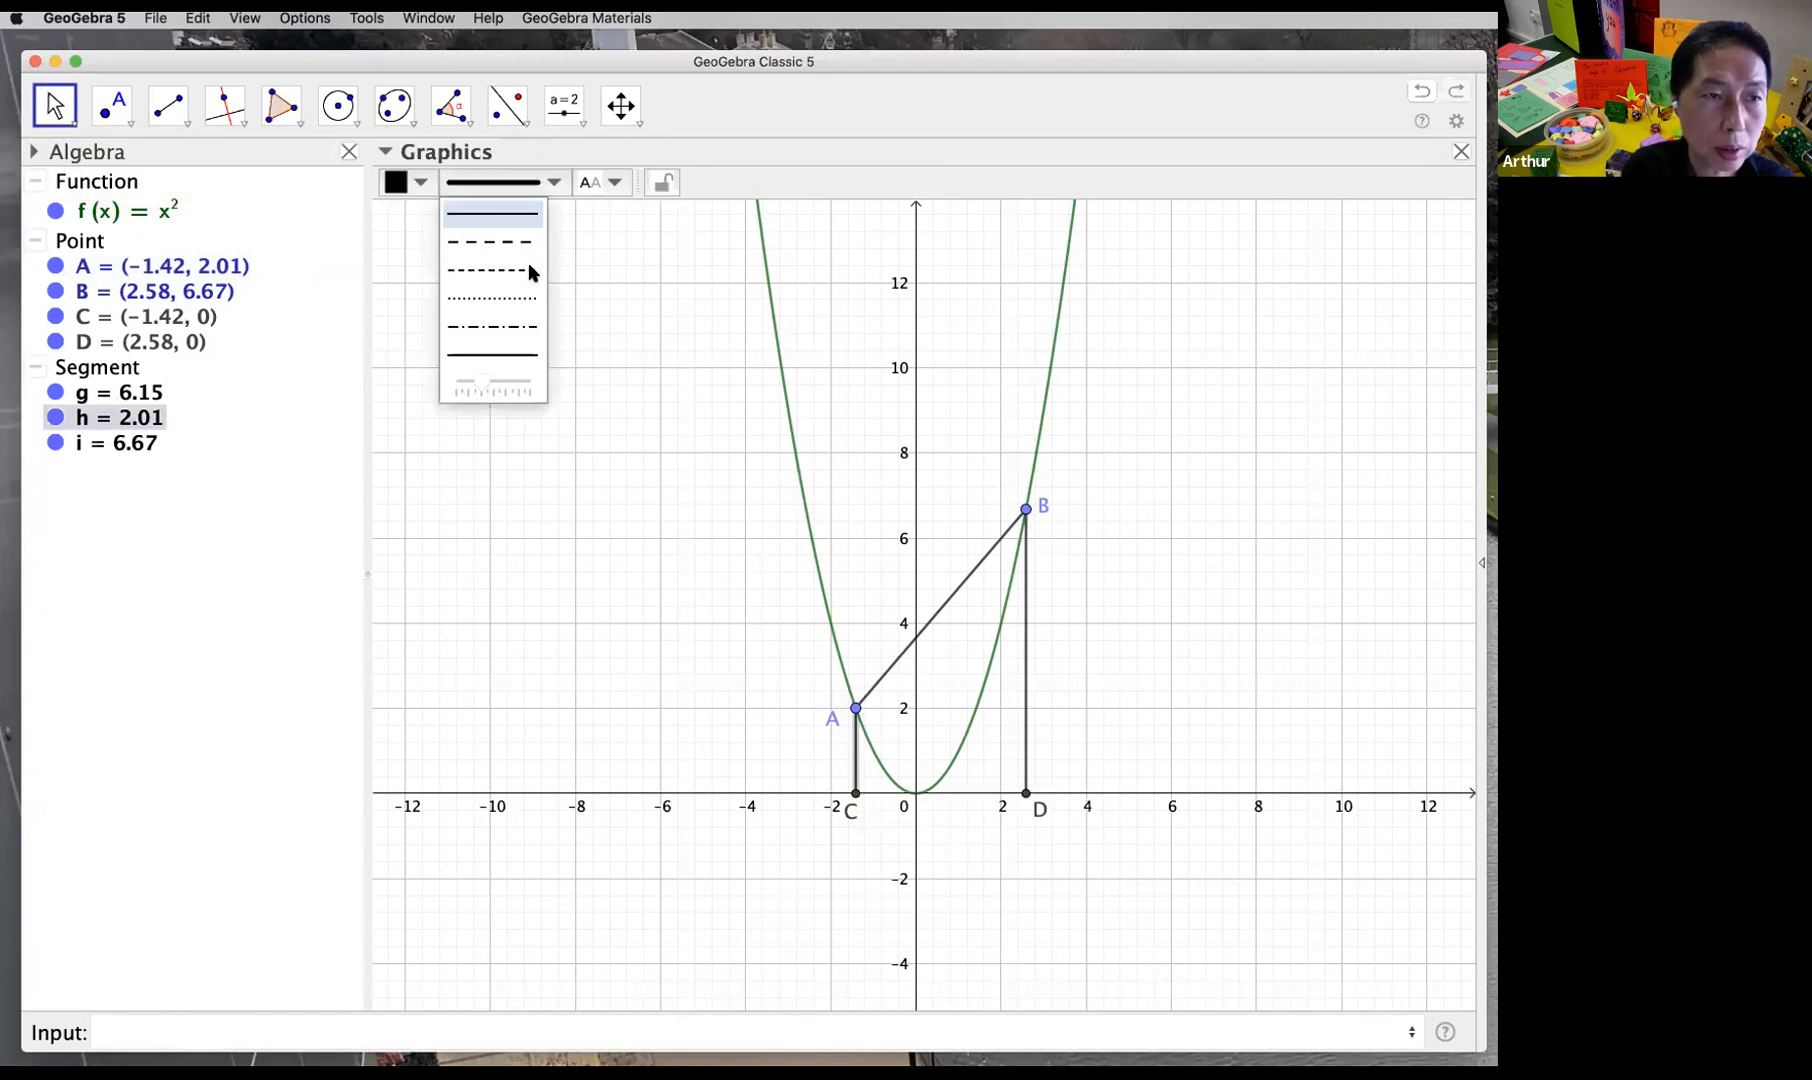
{"action": "left_click", "coordinate": [528, 242]}
{"action": "left_click", "coordinate": [421, 183]}
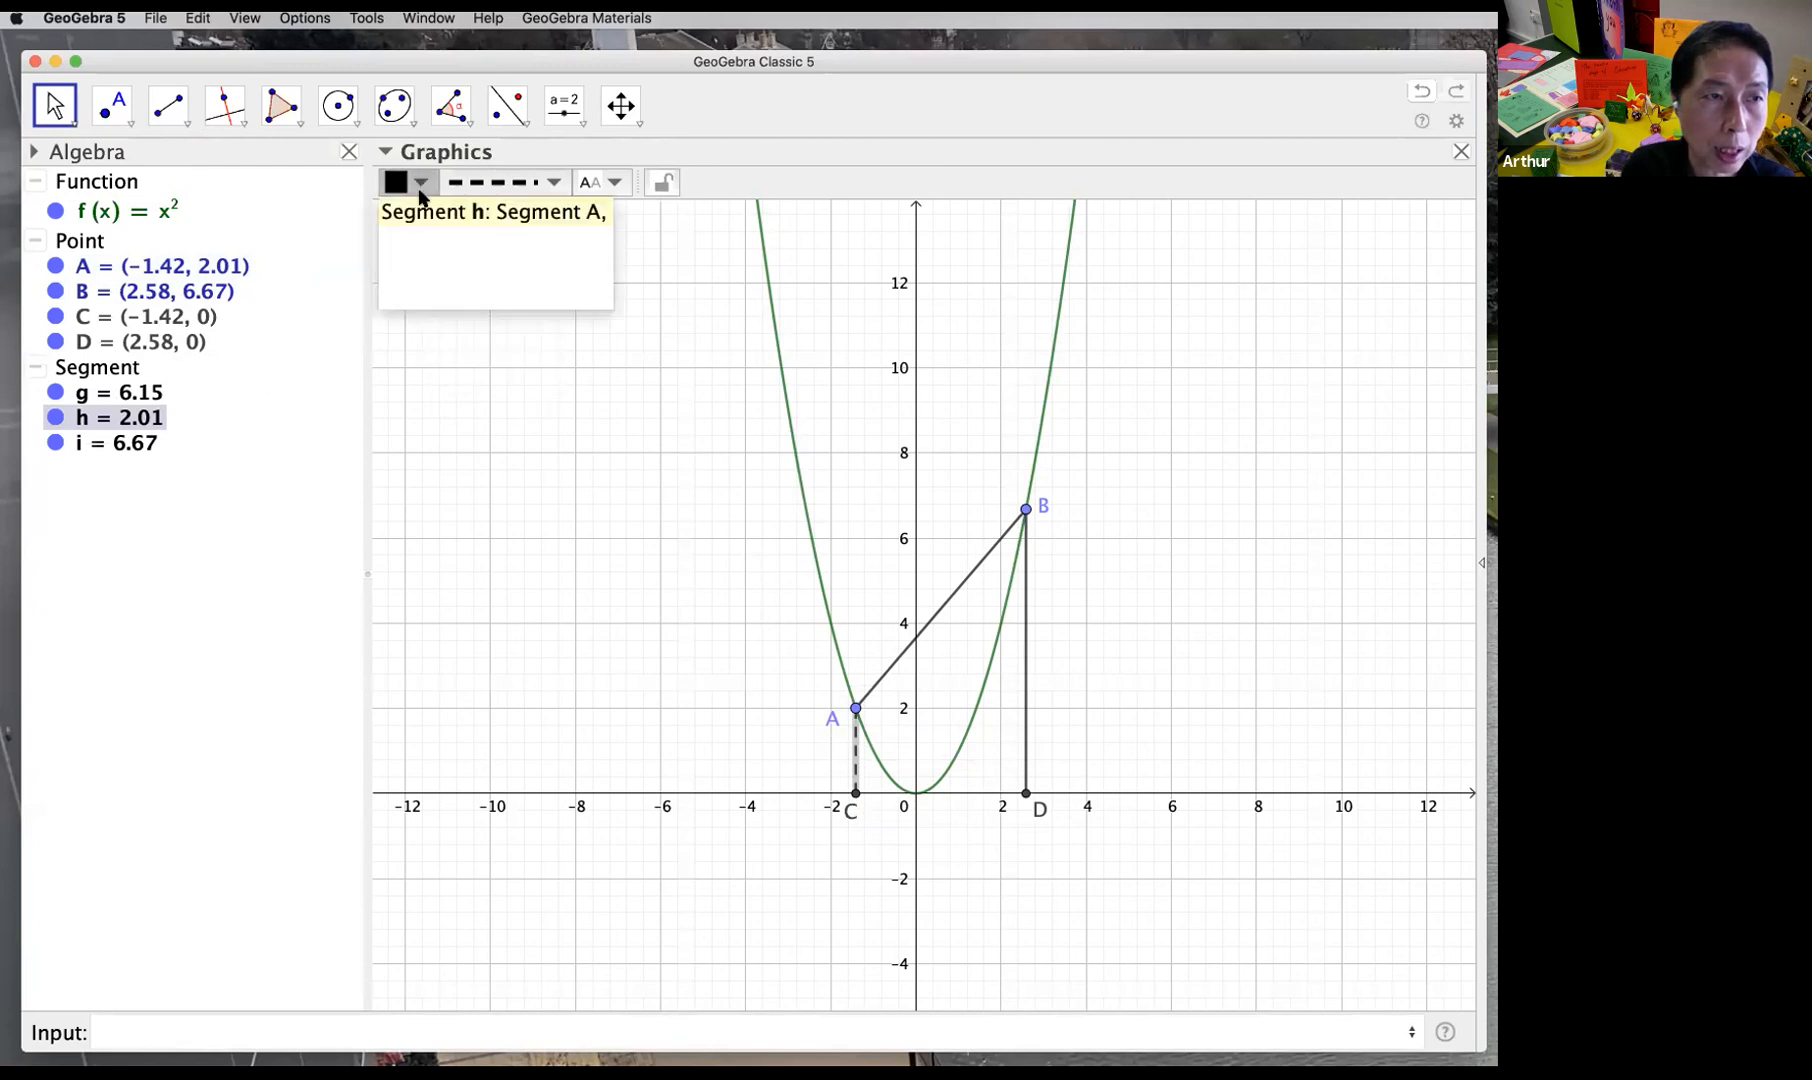
{"action": "left_click", "coordinate": [421, 183]}
{"action": "left_click", "coordinate": [445, 263]}
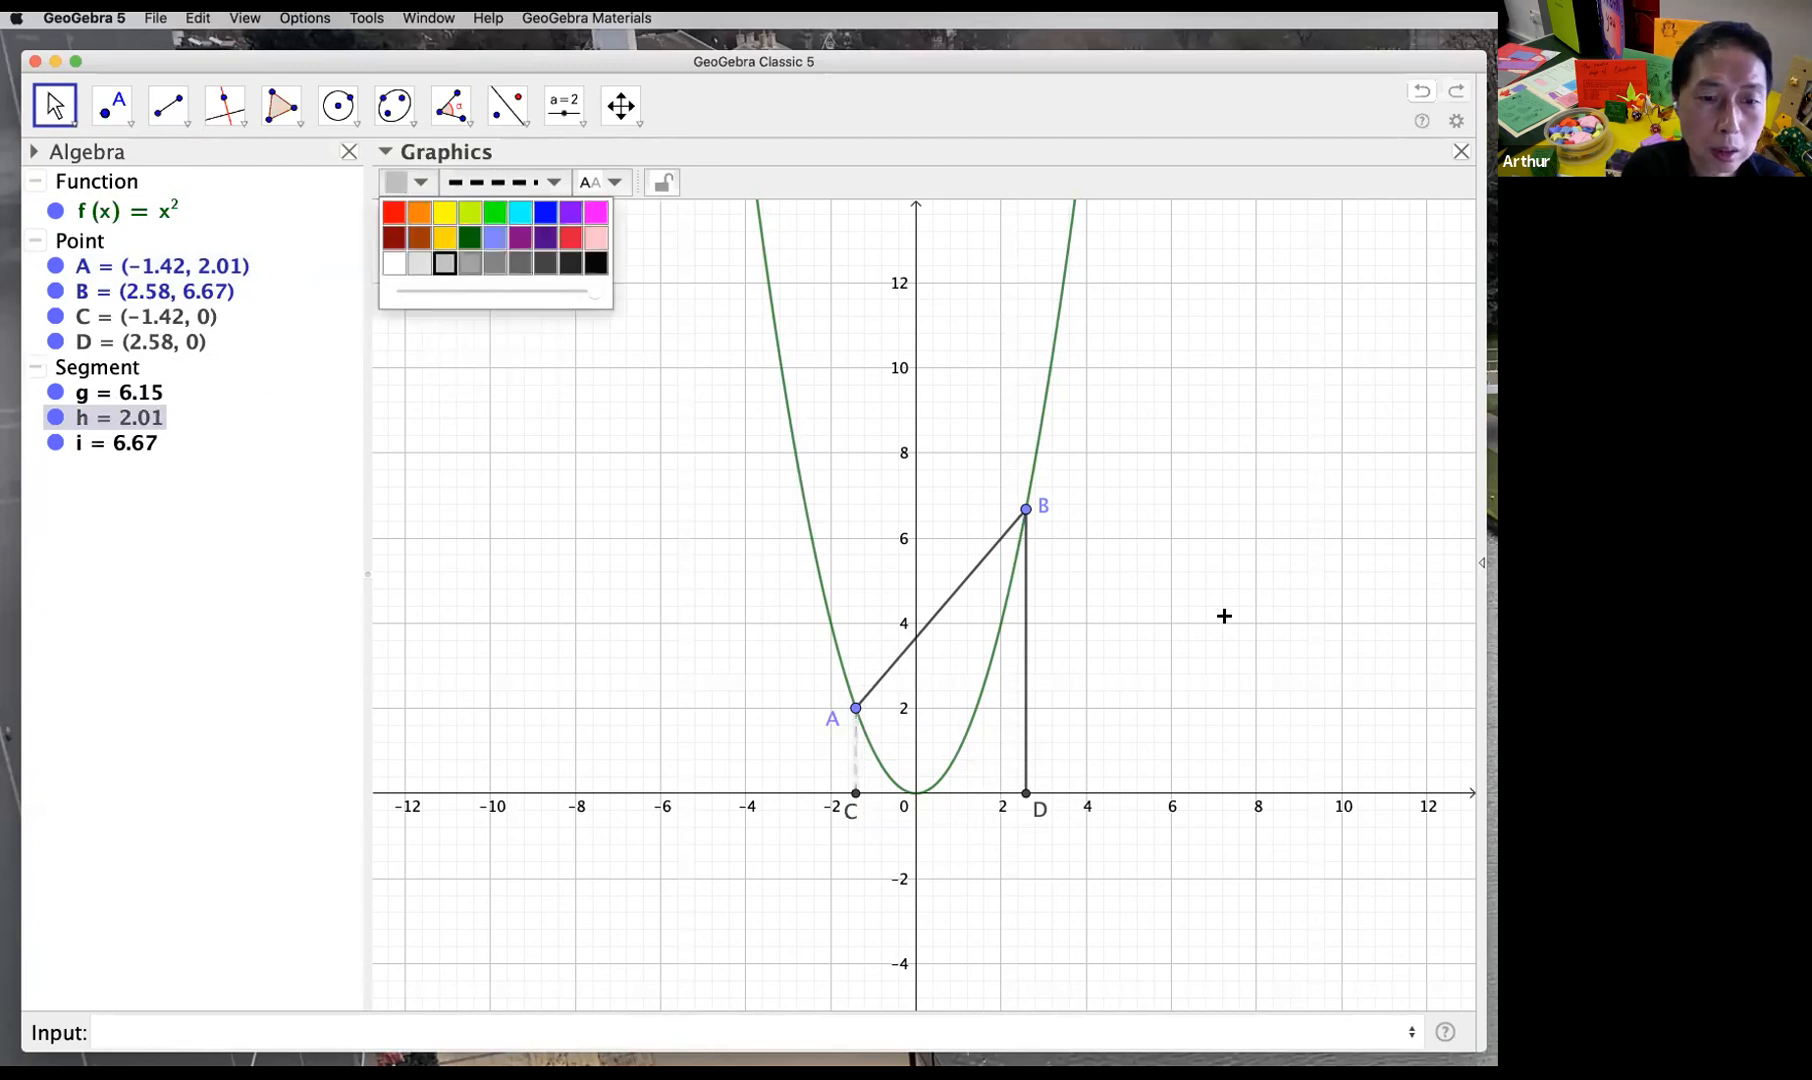
{"action": "left_click", "coordinate": [1222, 615]}
Step: Format the segment between B and D as a light gray, long-dashed line
{"action": "left_click", "coordinate": [1026, 676]}
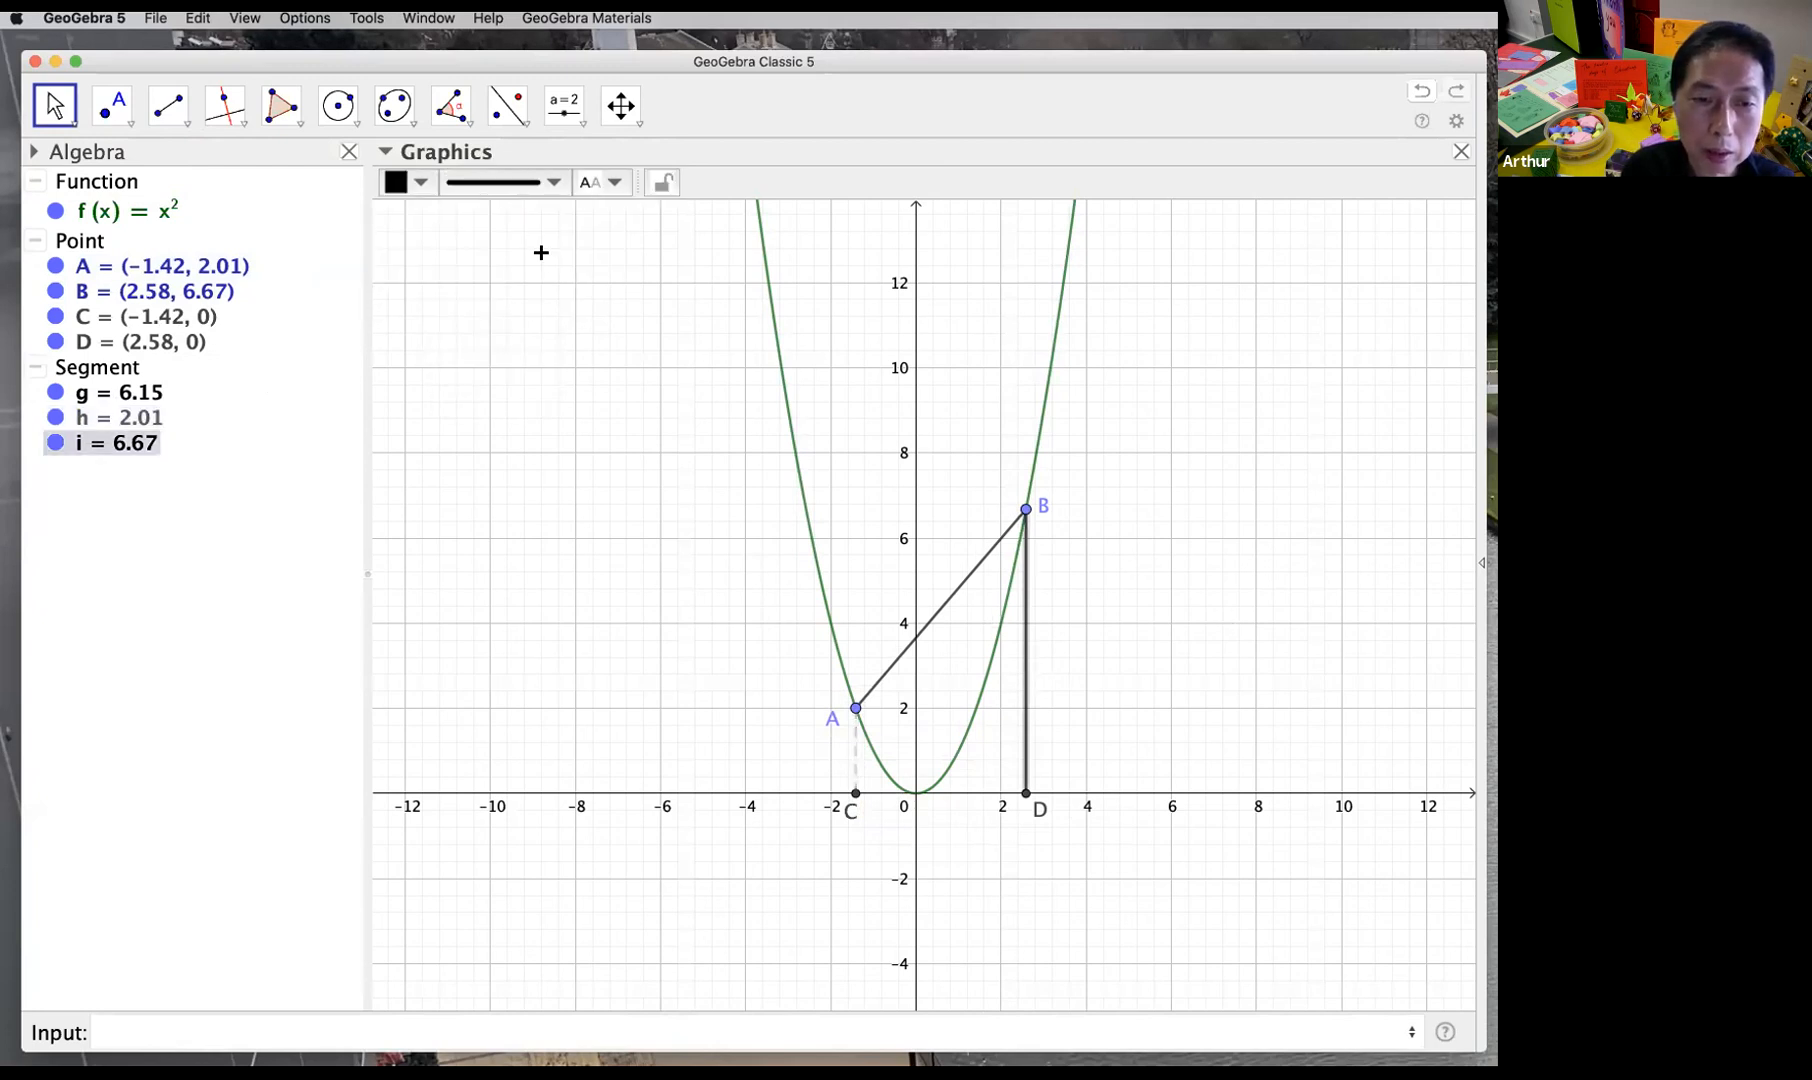
{"action": "left_click", "coordinate": [505, 182]}
{"action": "left_click", "coordinate": [512, 241]}
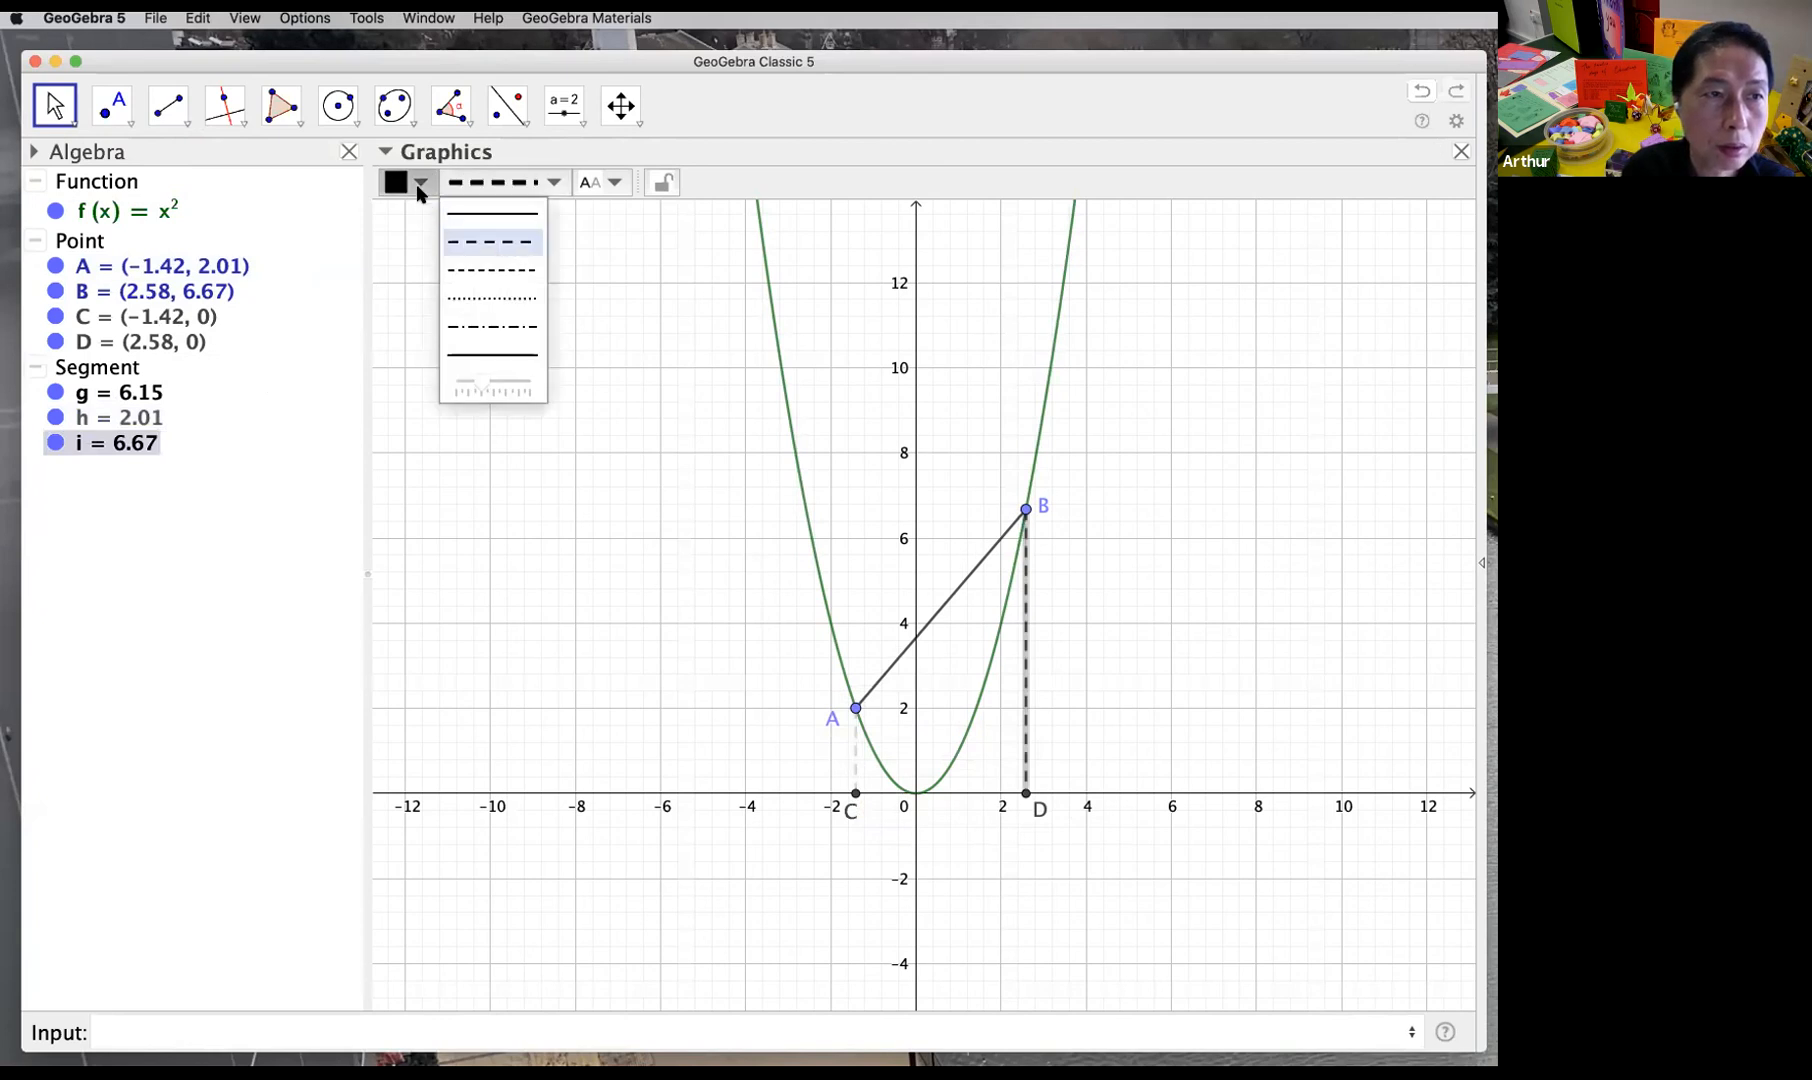
{"action": "left_click", "coordinate": [421, 183]}
{"action": "left_click", "coordinate": [447, 263]}
{"action": "left_click", "coordinate": [1145, 461]}
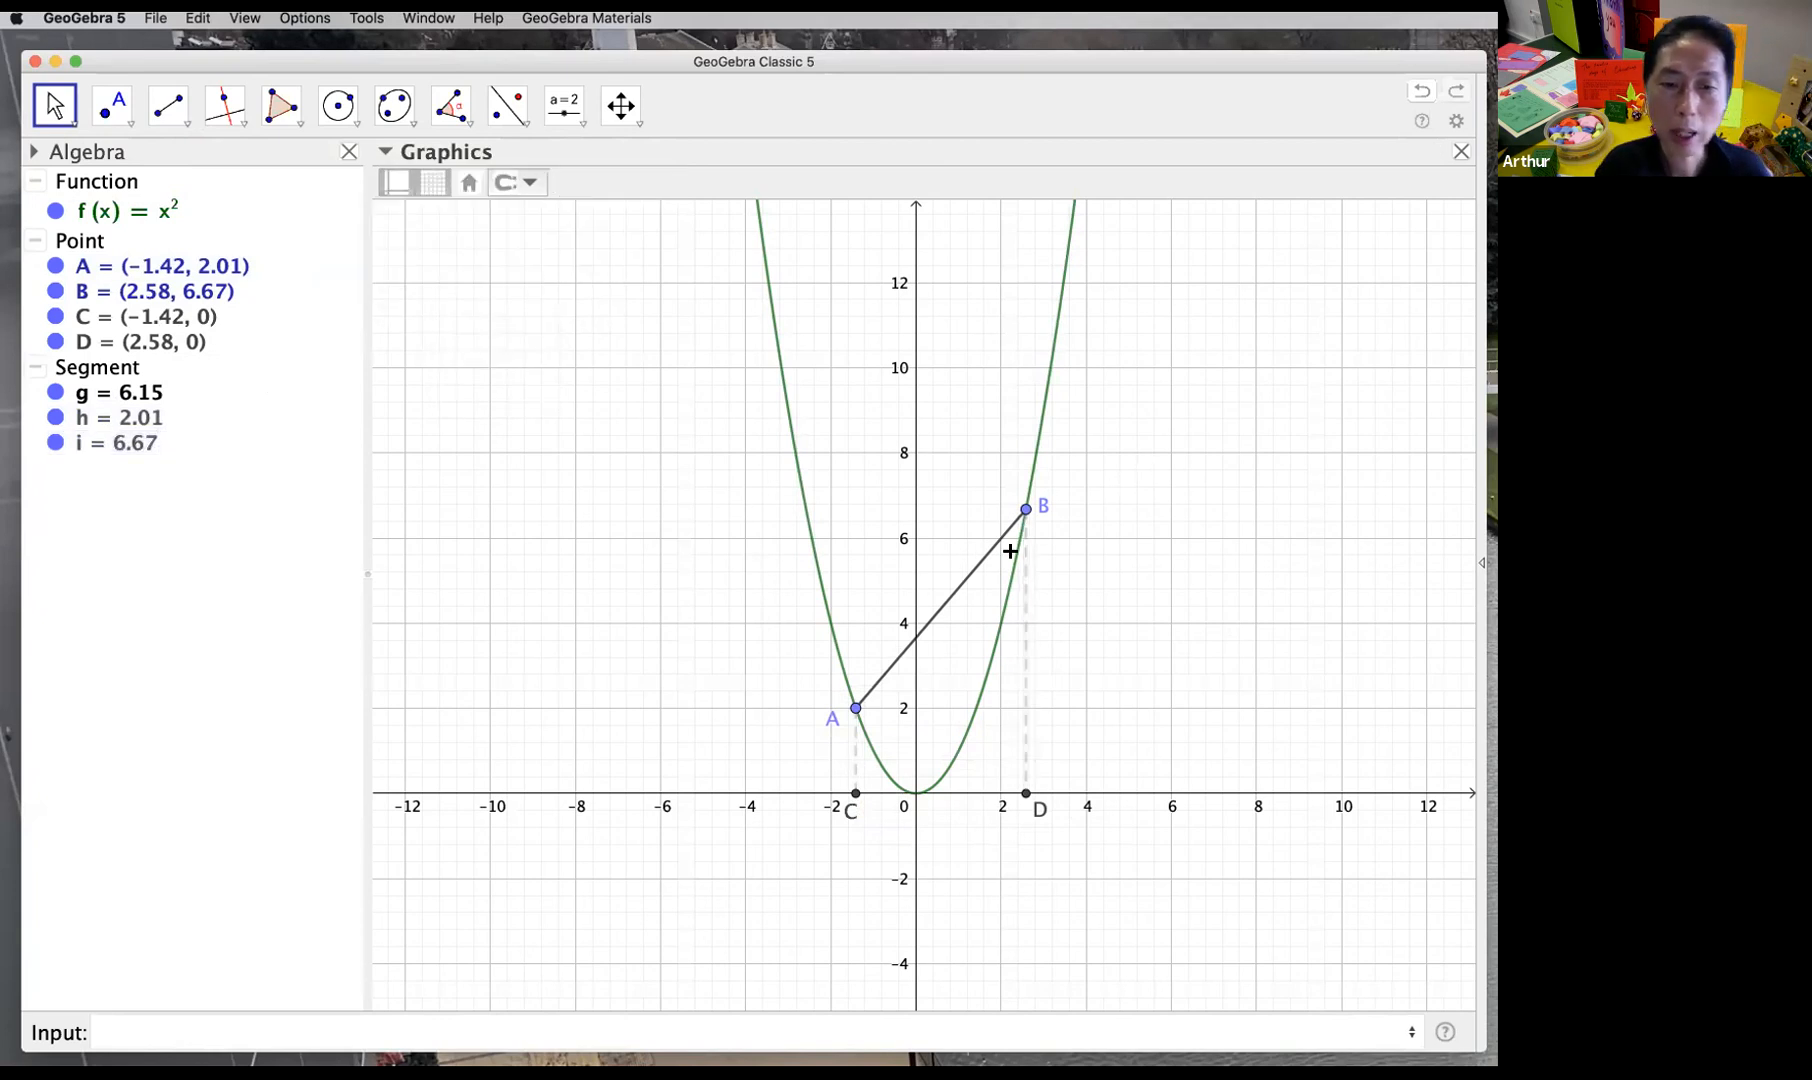
Step: Slide A up to about (-2.48, 6.16) and back to about (-1.42, 2.02) to test the dashed projections
{"action": "left_click_drag", "start_coordinate": [851, 714], "coordinate": [810, 532]}
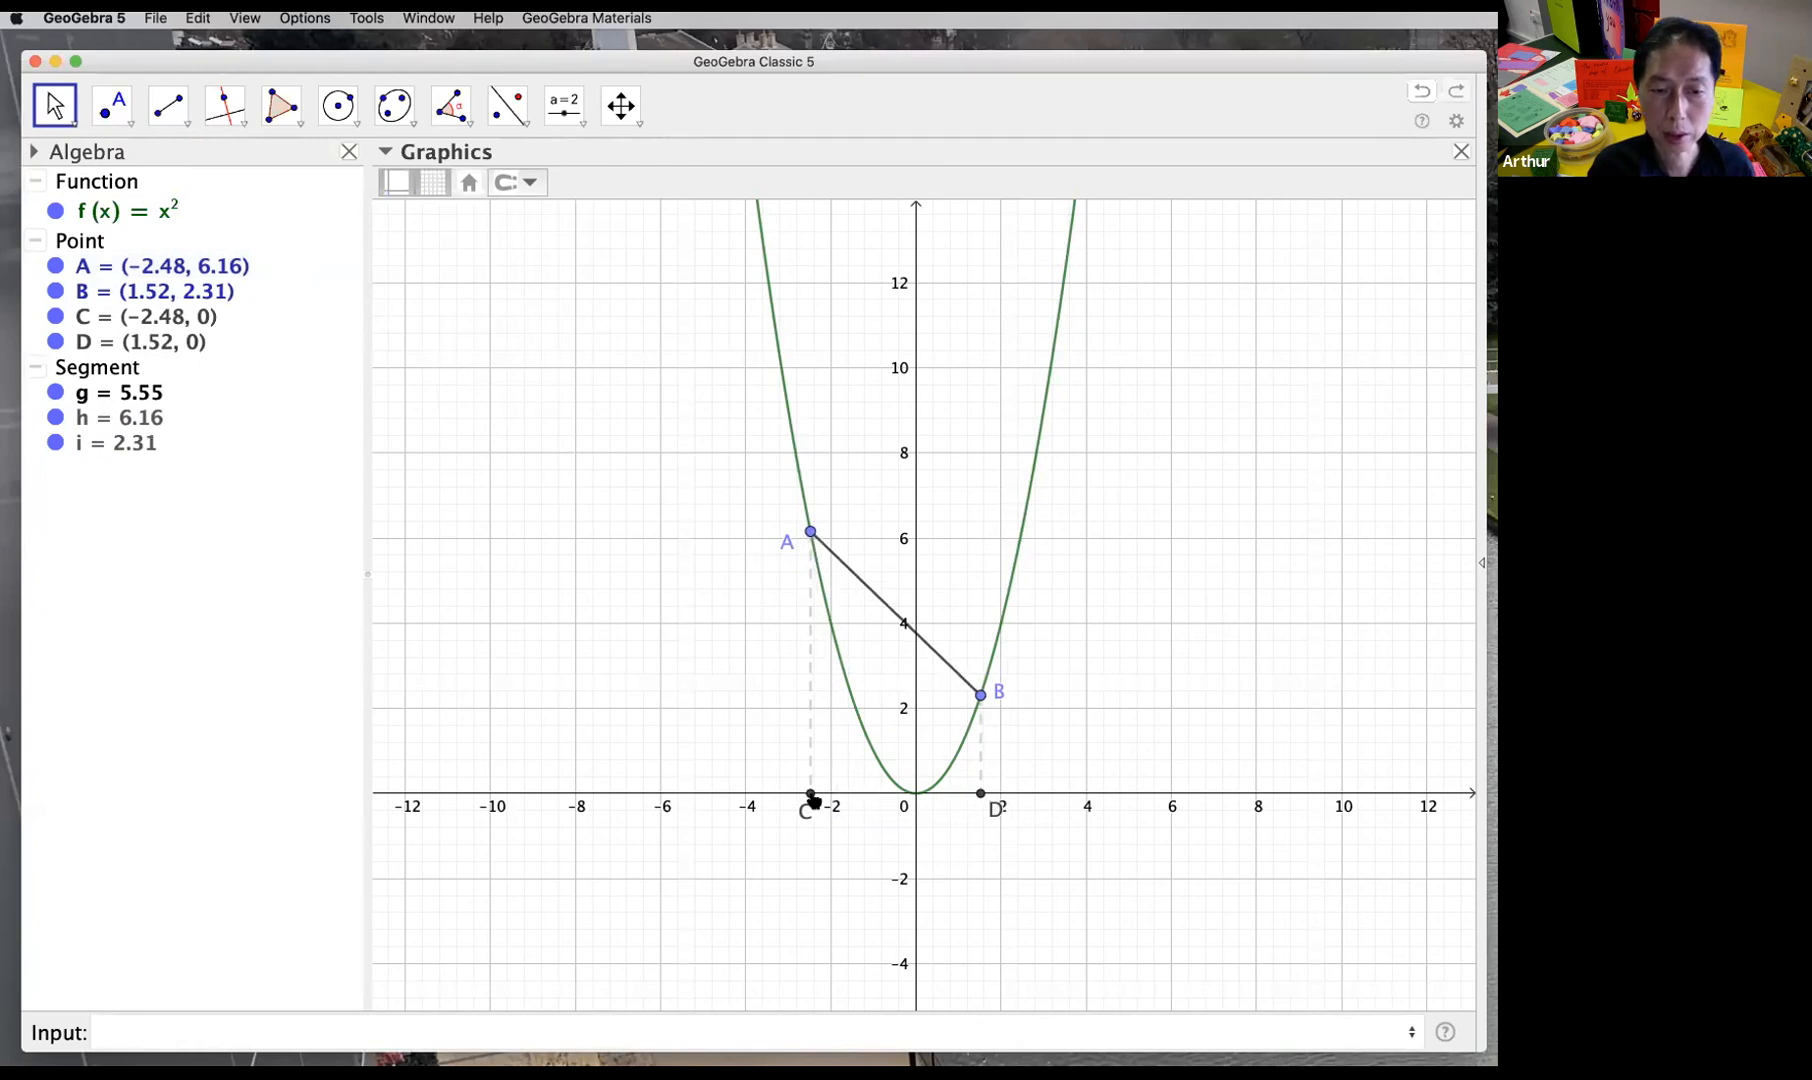
{"action": "left_click_drag", "start_coordinate": [810, 532], "coordinate": [841, 716]}
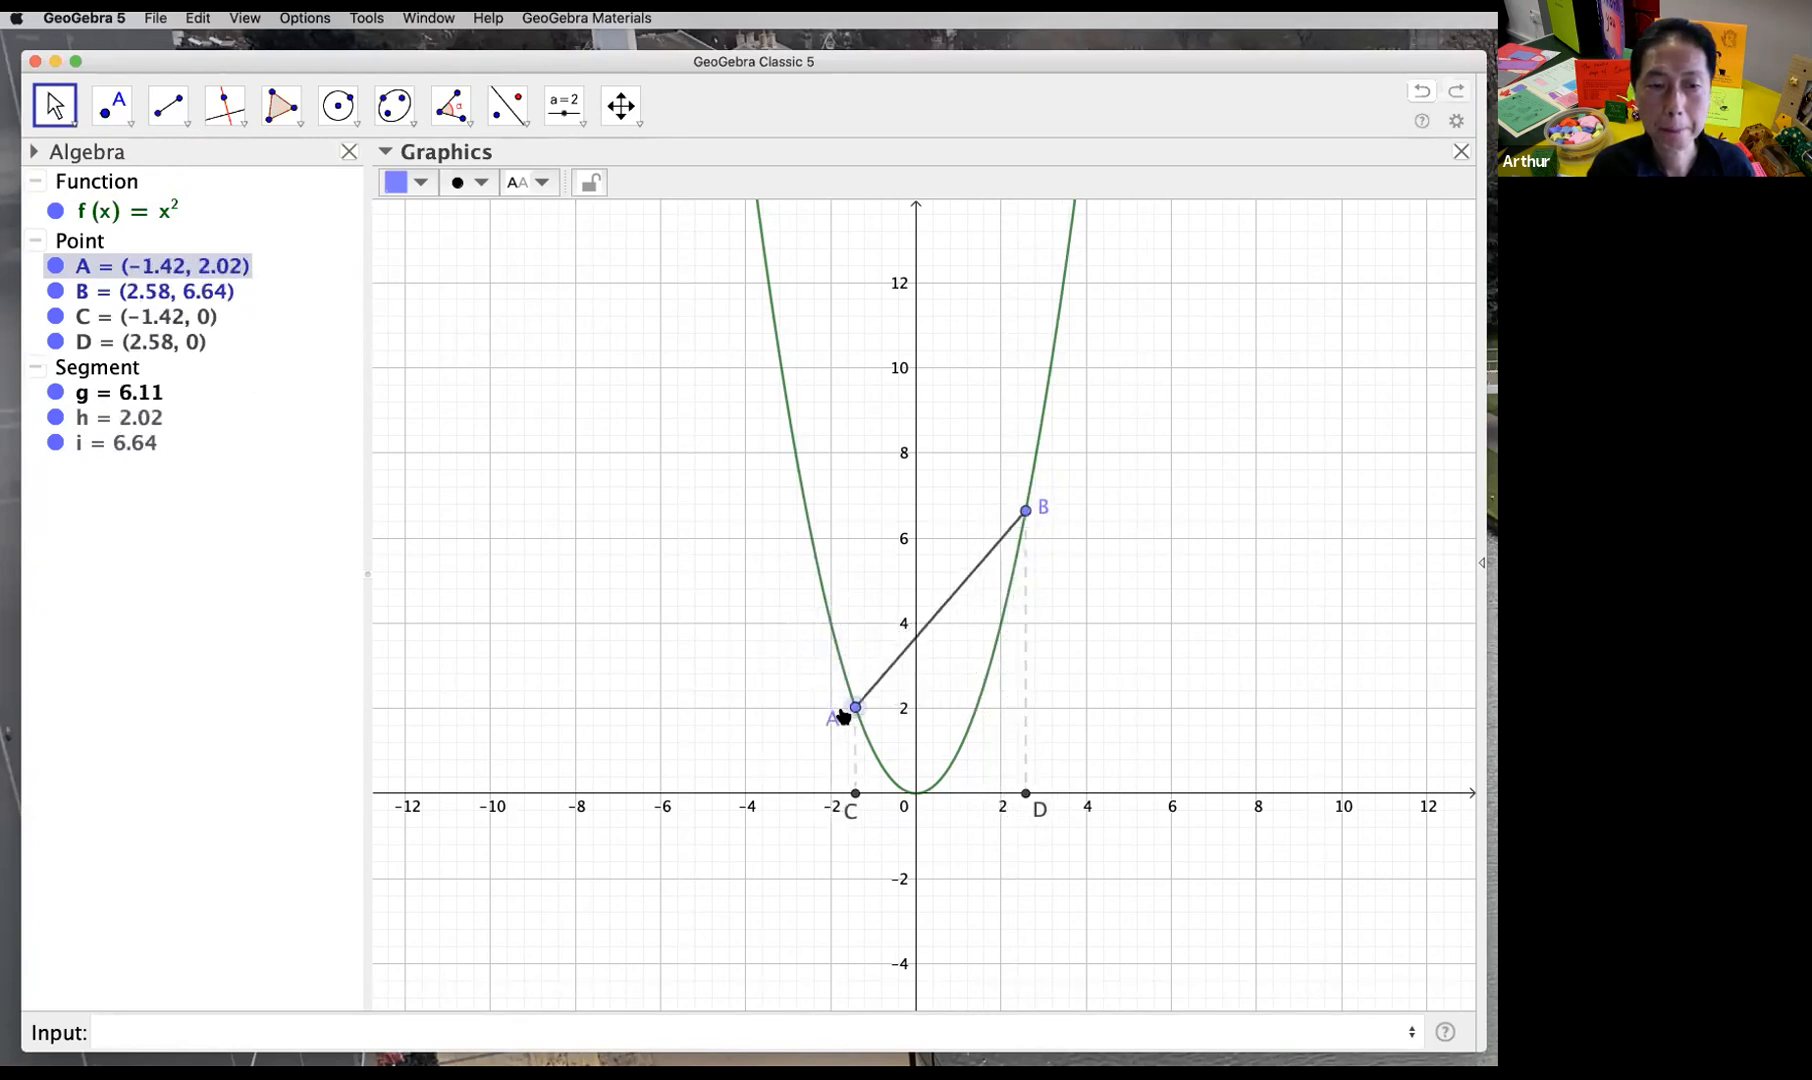
{"action": "left_click", "coordinate": [1157, 714]}
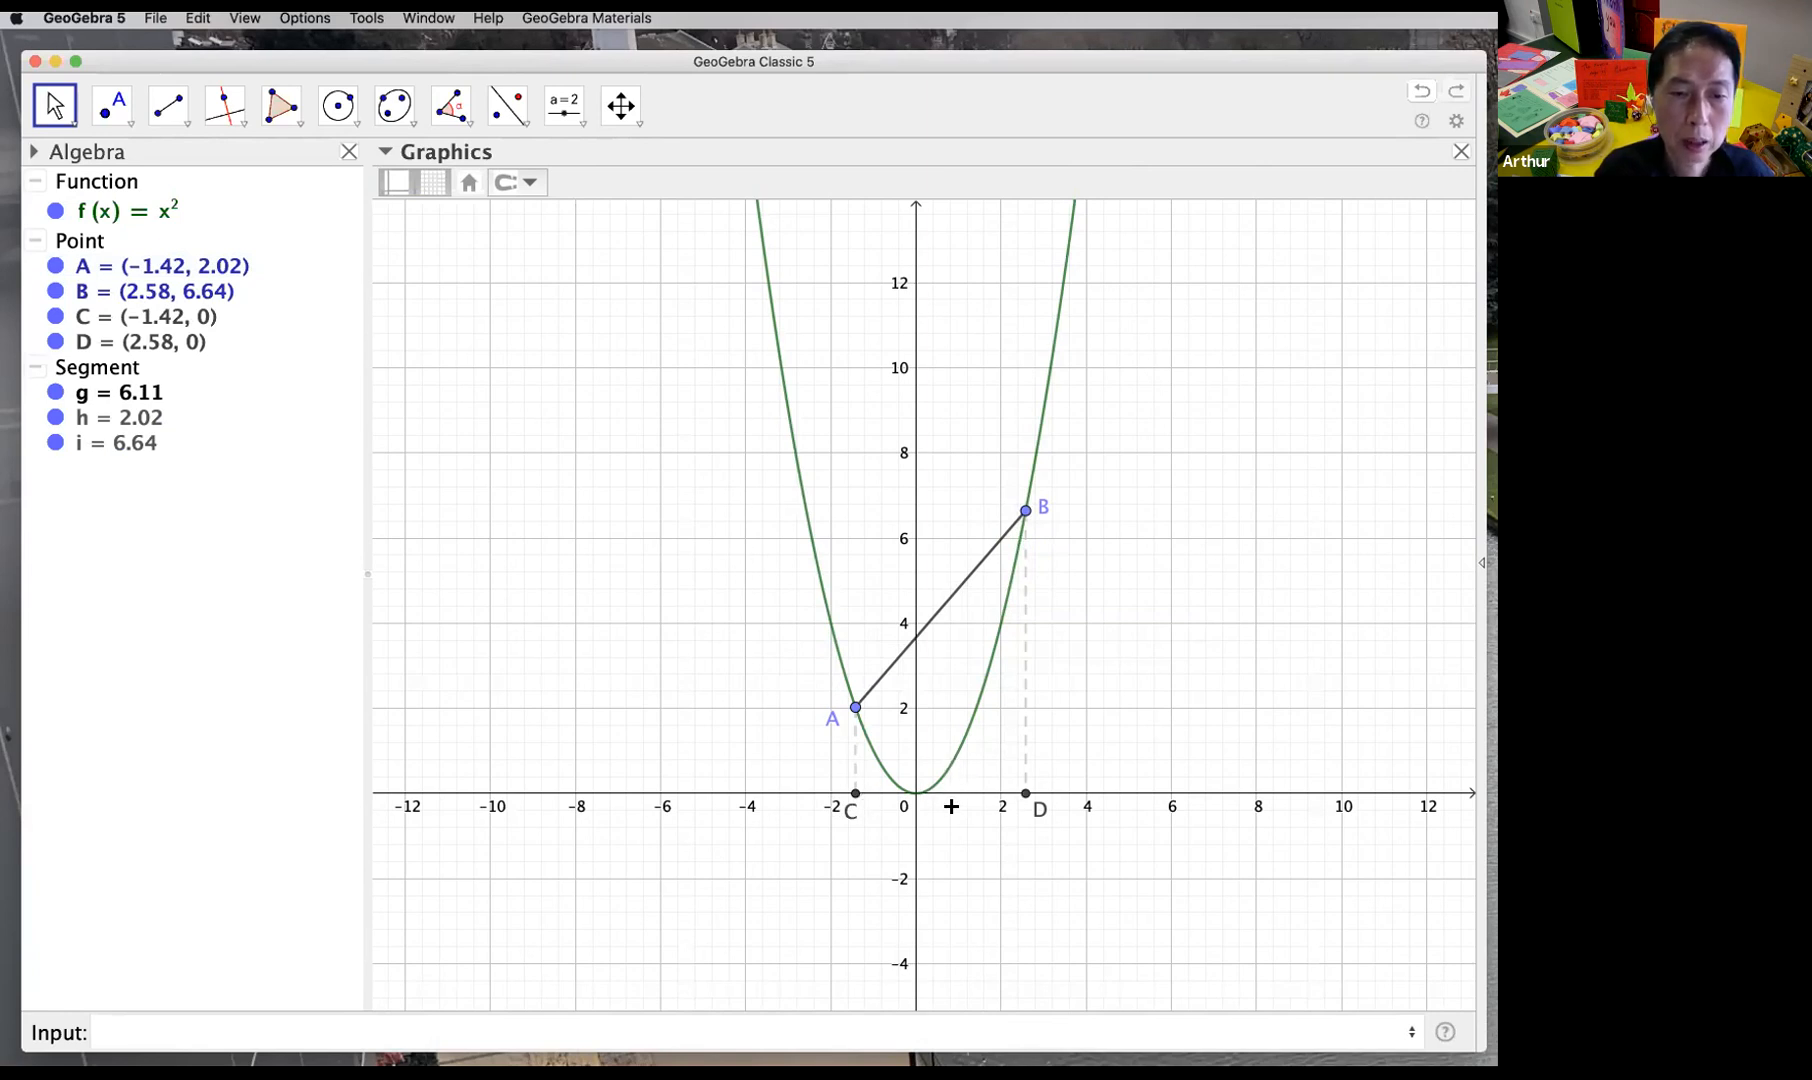
Step: Define h as the mean of the x-coordinates, h=(x(A)+x(B))/2, and slide A to about (-1.63, 2.67)
{"action": "left_click", "coordinate": [540, 1034]}
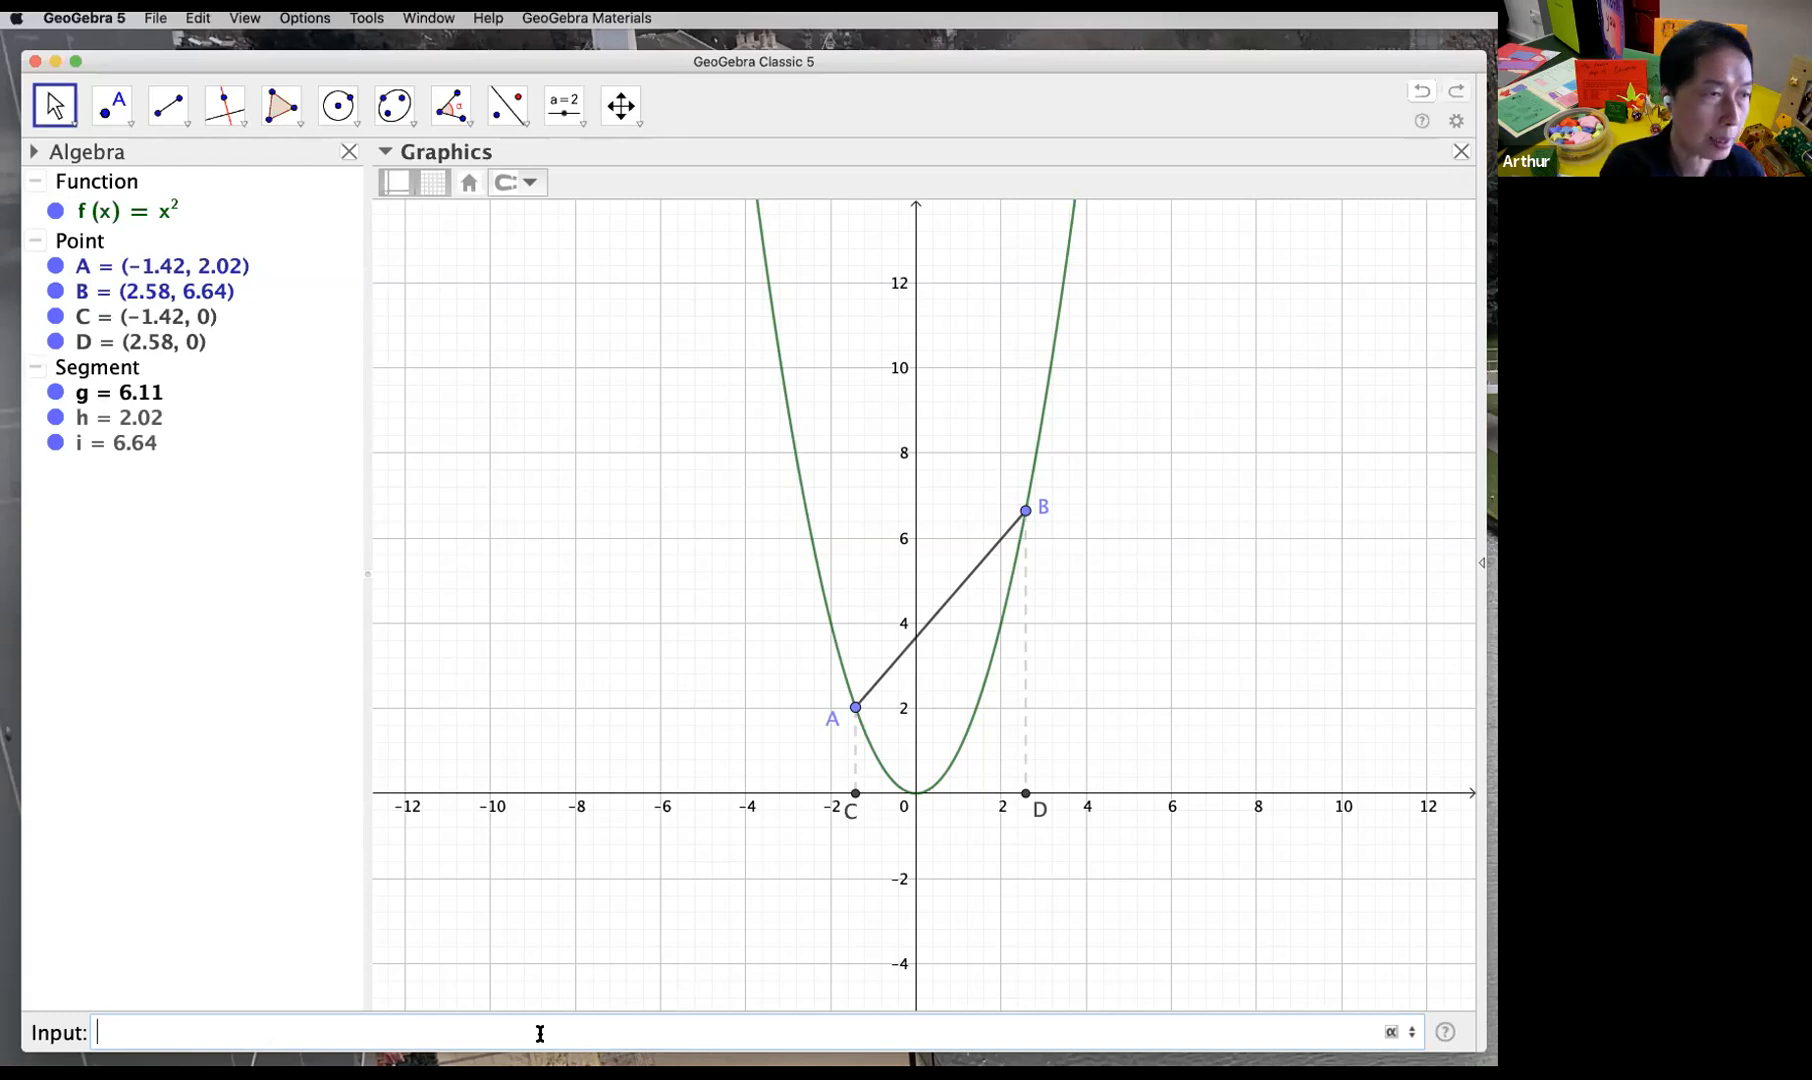
{"action": "type", "text": "h="}
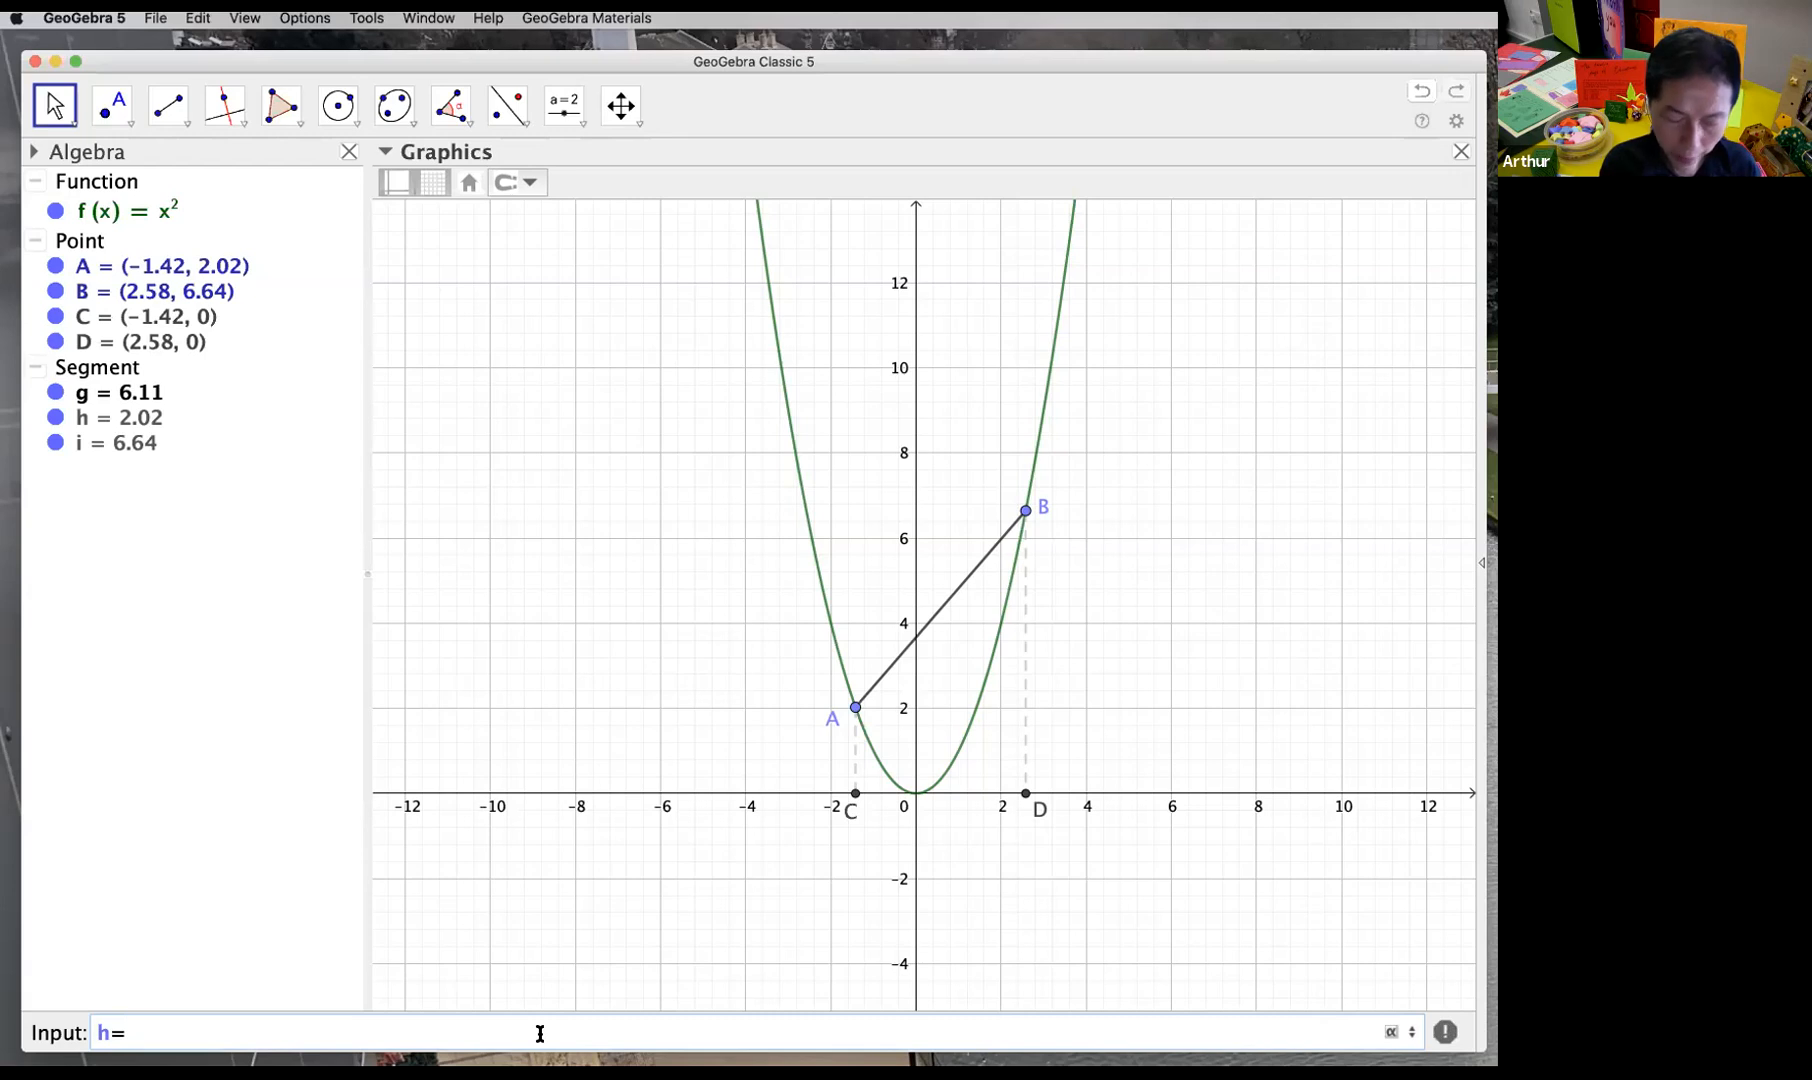
{"action": "type", "text": "(x)"}
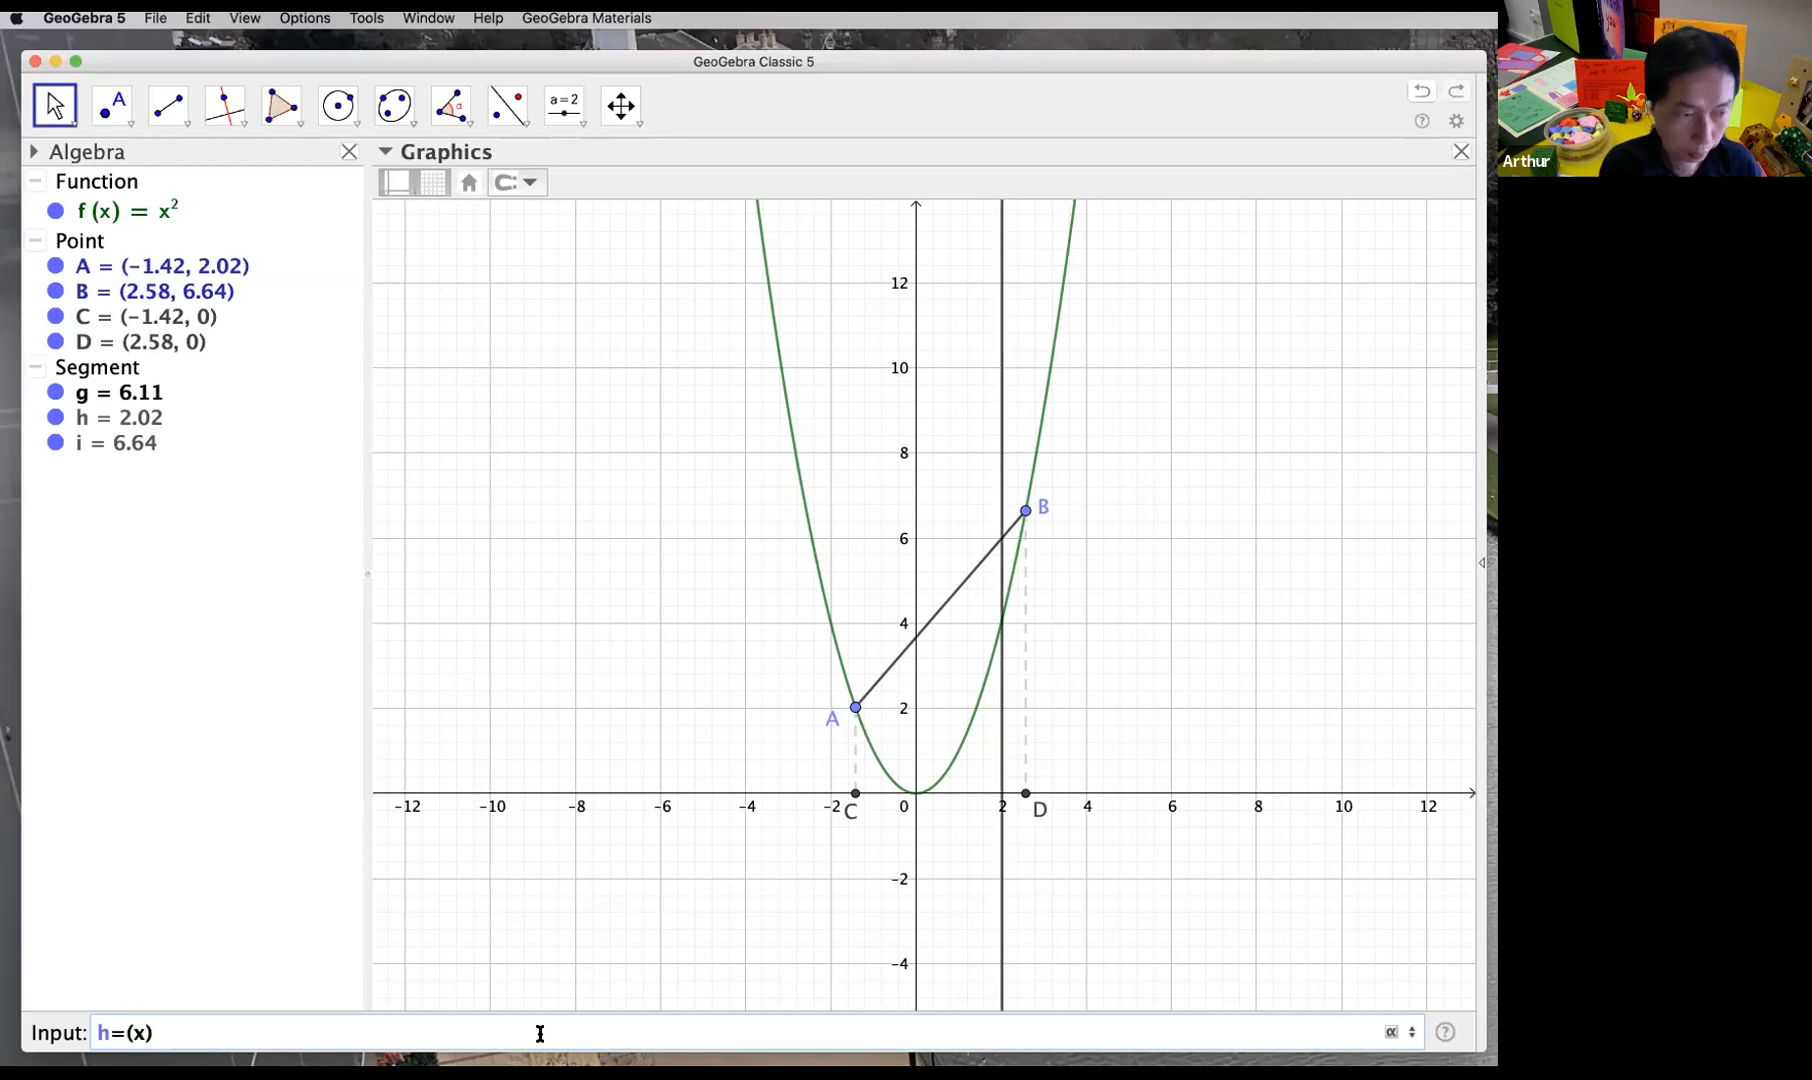
{"action": "type", "text": "(A)+"}
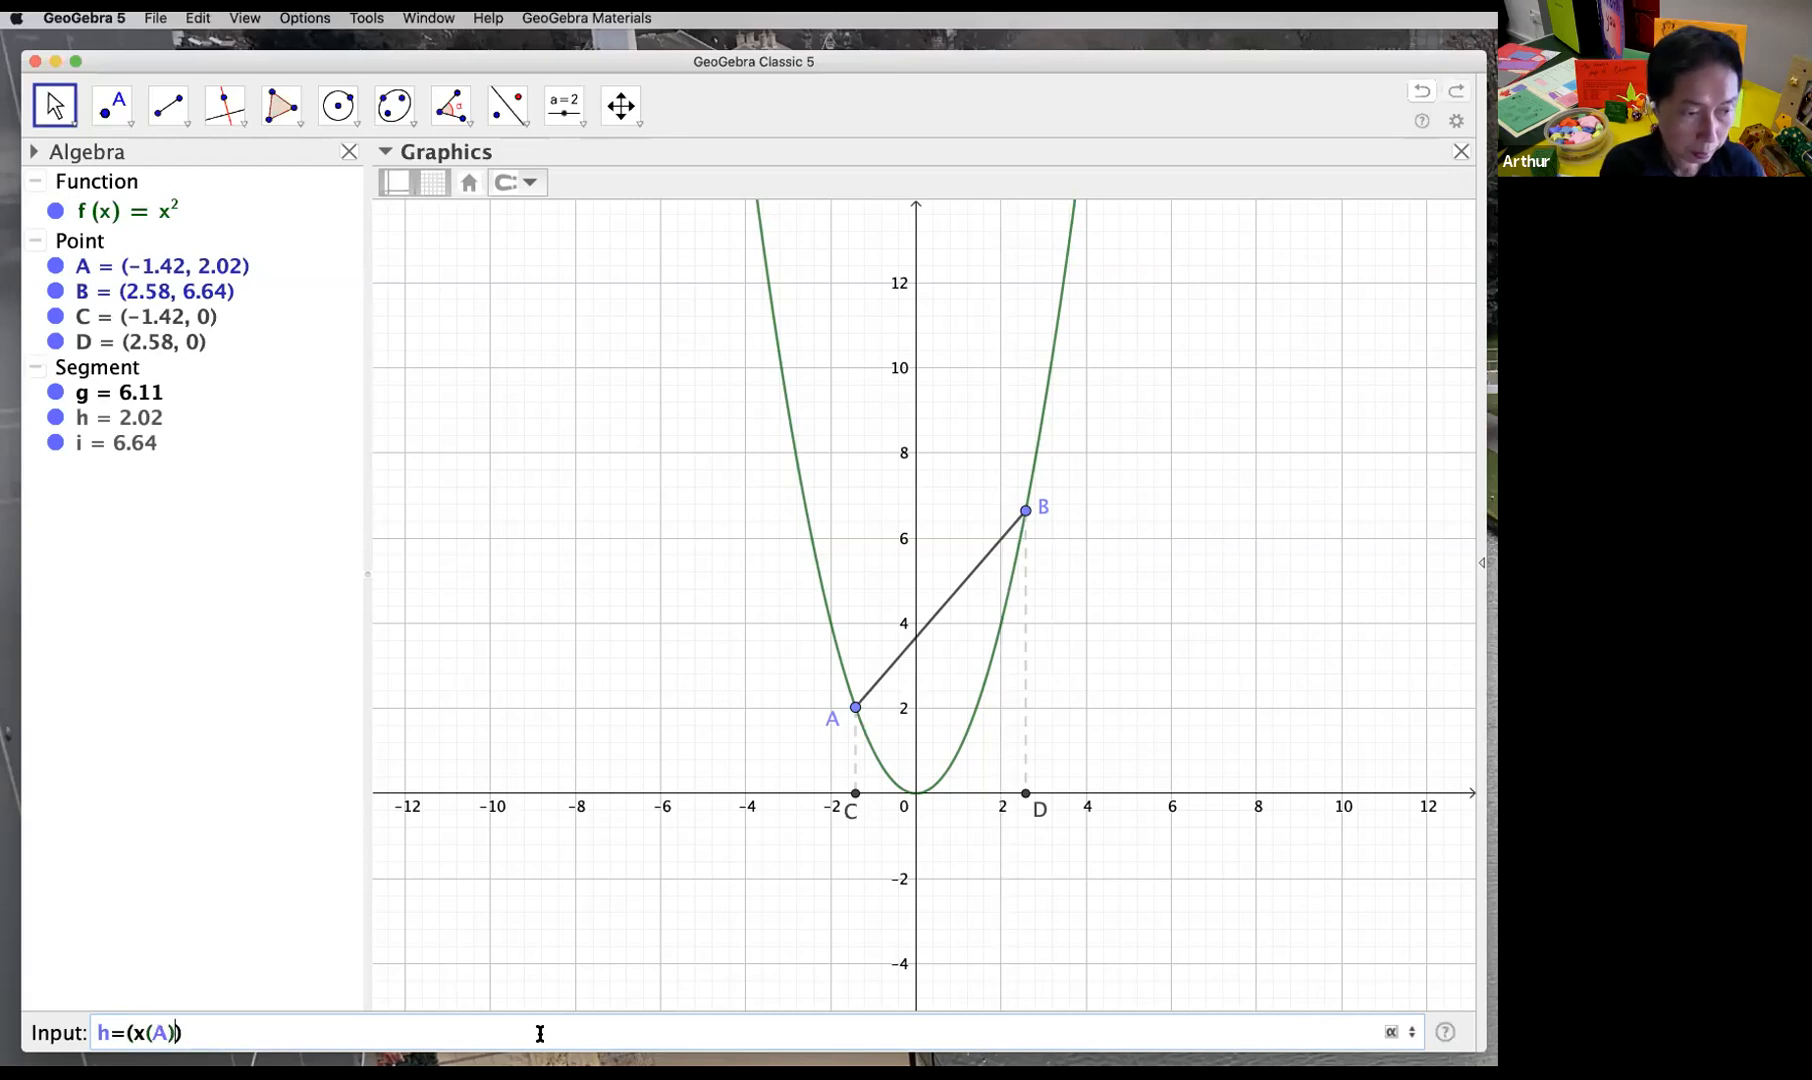
{"action": "type", "text": "x(B"}
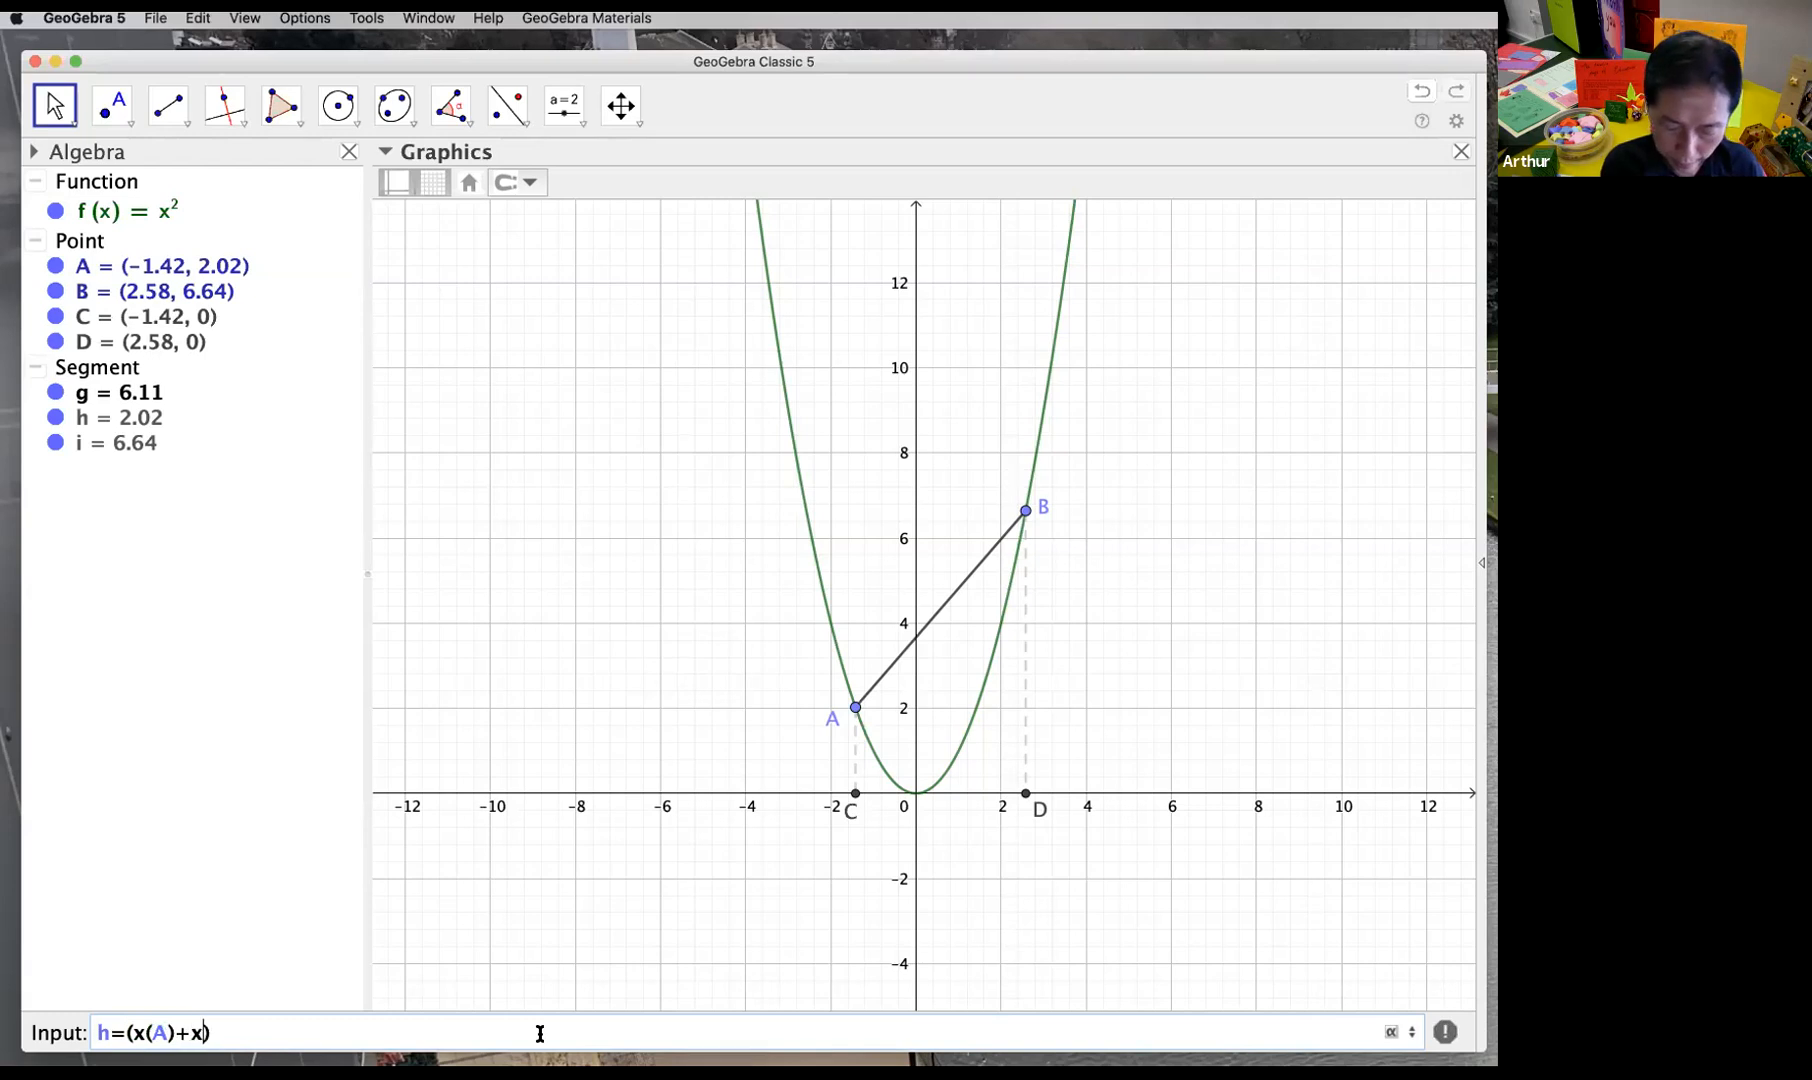
{"action": "type", "text": ")/2"}
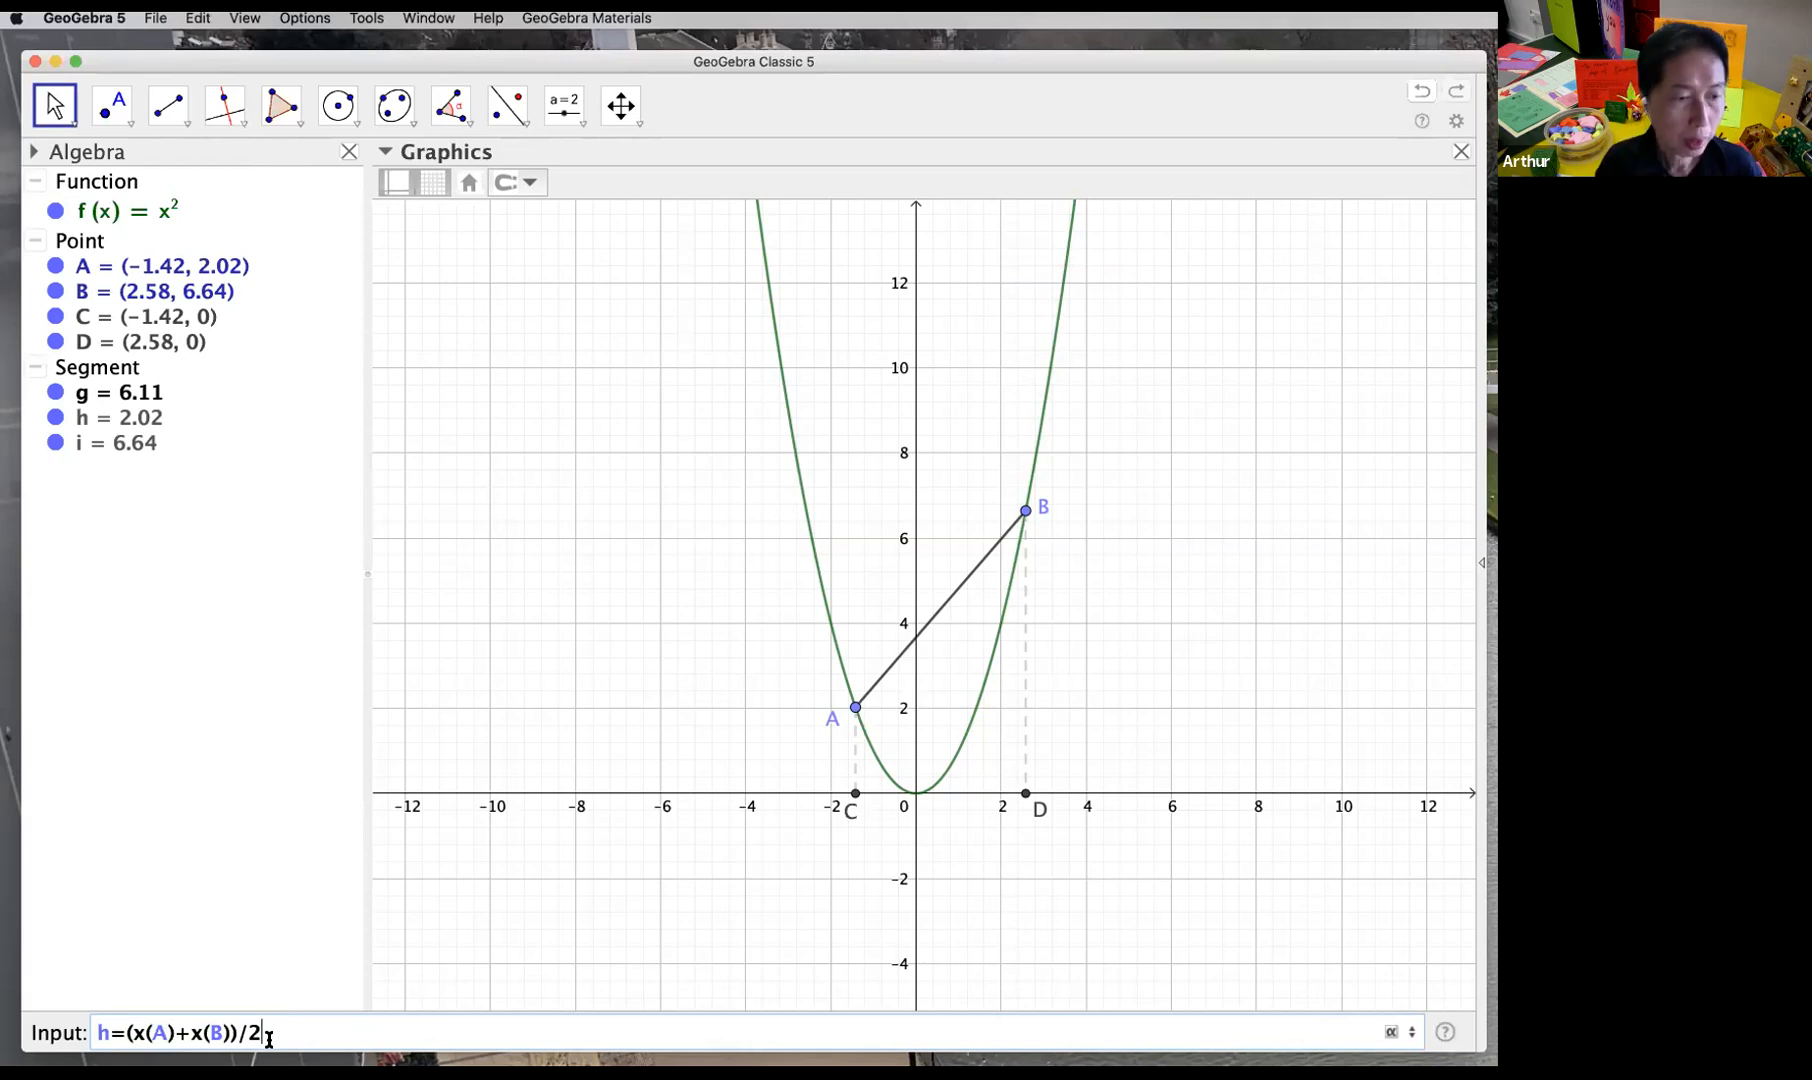
{"action": "key", "text": "Return"}
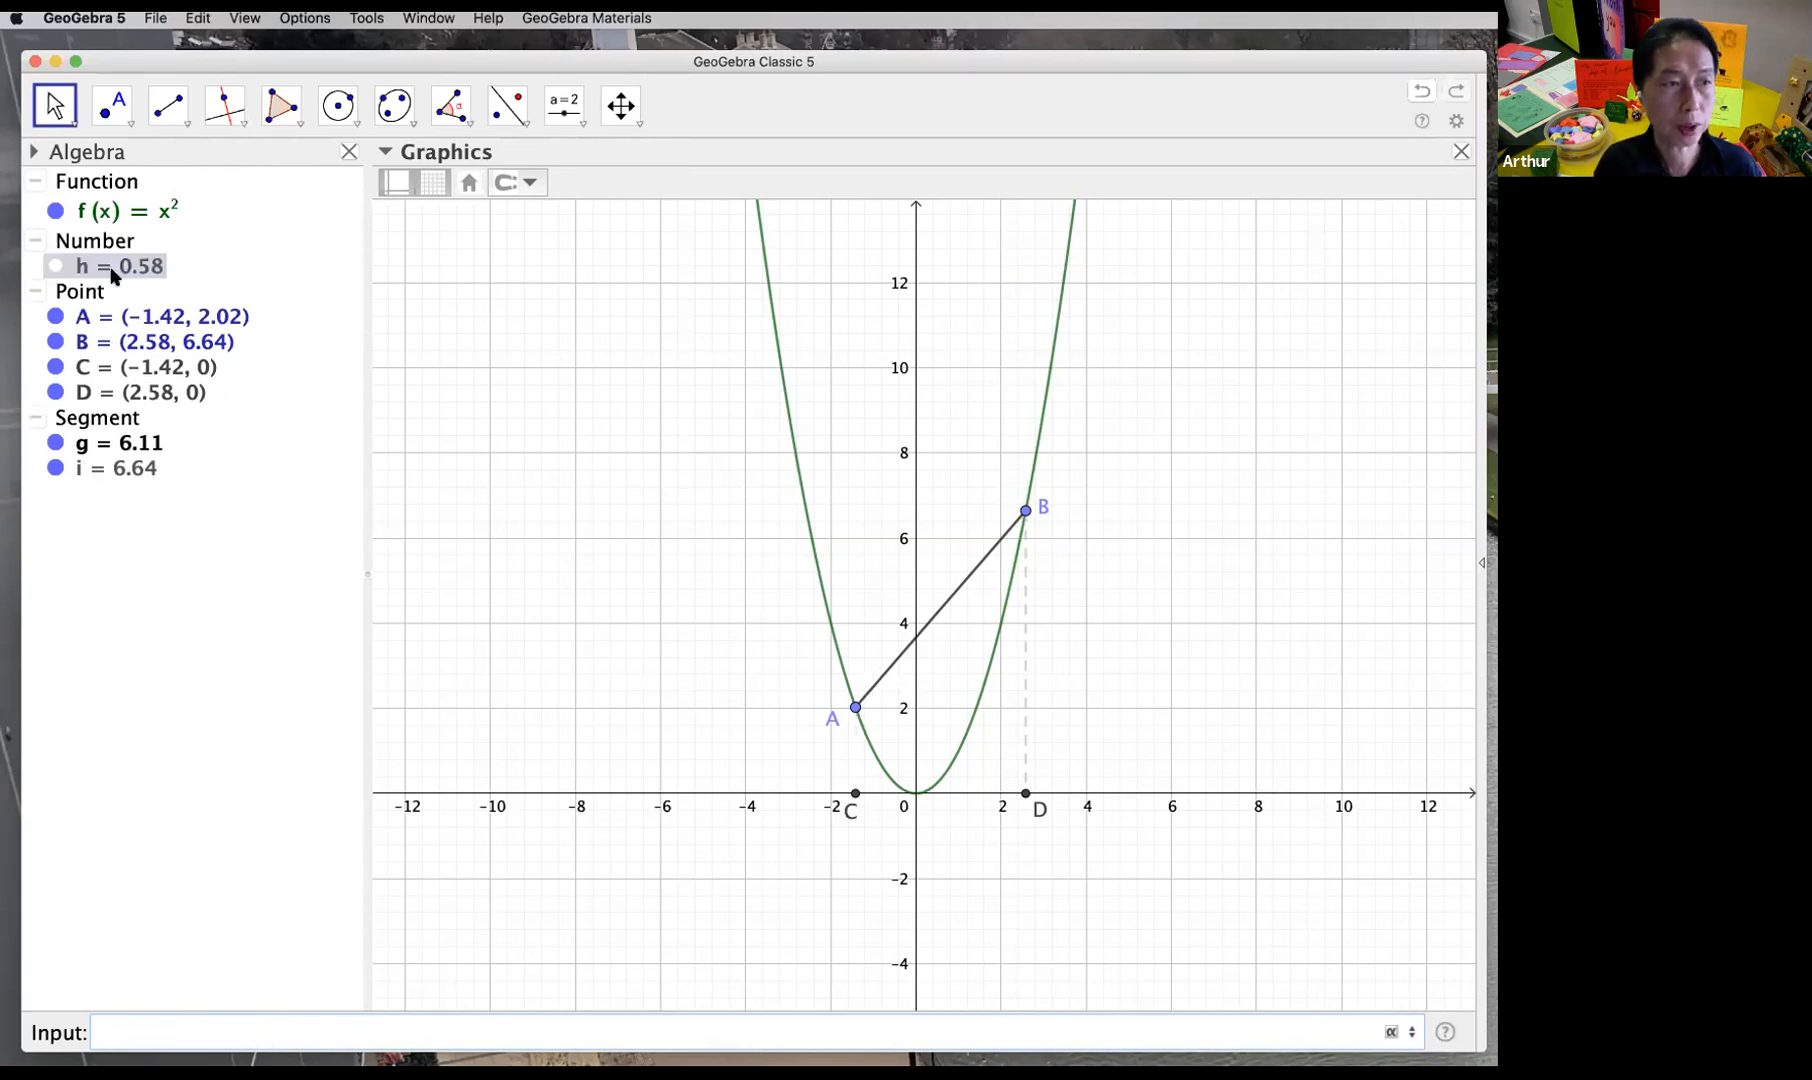
{"action": "mouse_move", "coordinate": [855, 717]}
{"action": "left_mouse_down"}
{"action": "mouse_move", "coordinate": [789, 603]}
{"action": "mouse_move", "coordinate": [821, 696]}
{"action": "mouse_move", "coordinate": [914, 813]}
{"action": "mouse_move", "coordinate": [775, 567]}
{"action": "mouse_move", "coordinate": [851, 716]}
{"action": "mouse_move", "coordinate": [846, 680]}
{"action": "left_mouse_up"}
{"action": "left_click", "coordinate": [477, 503]}
Step: Create a point on the parabola with the coordinates (h, f(h))
{"action": "left_click", "coordinate": [344, 1021]}
{"action": "type", "text": "("}
{"action": "type", "text": "h,"}
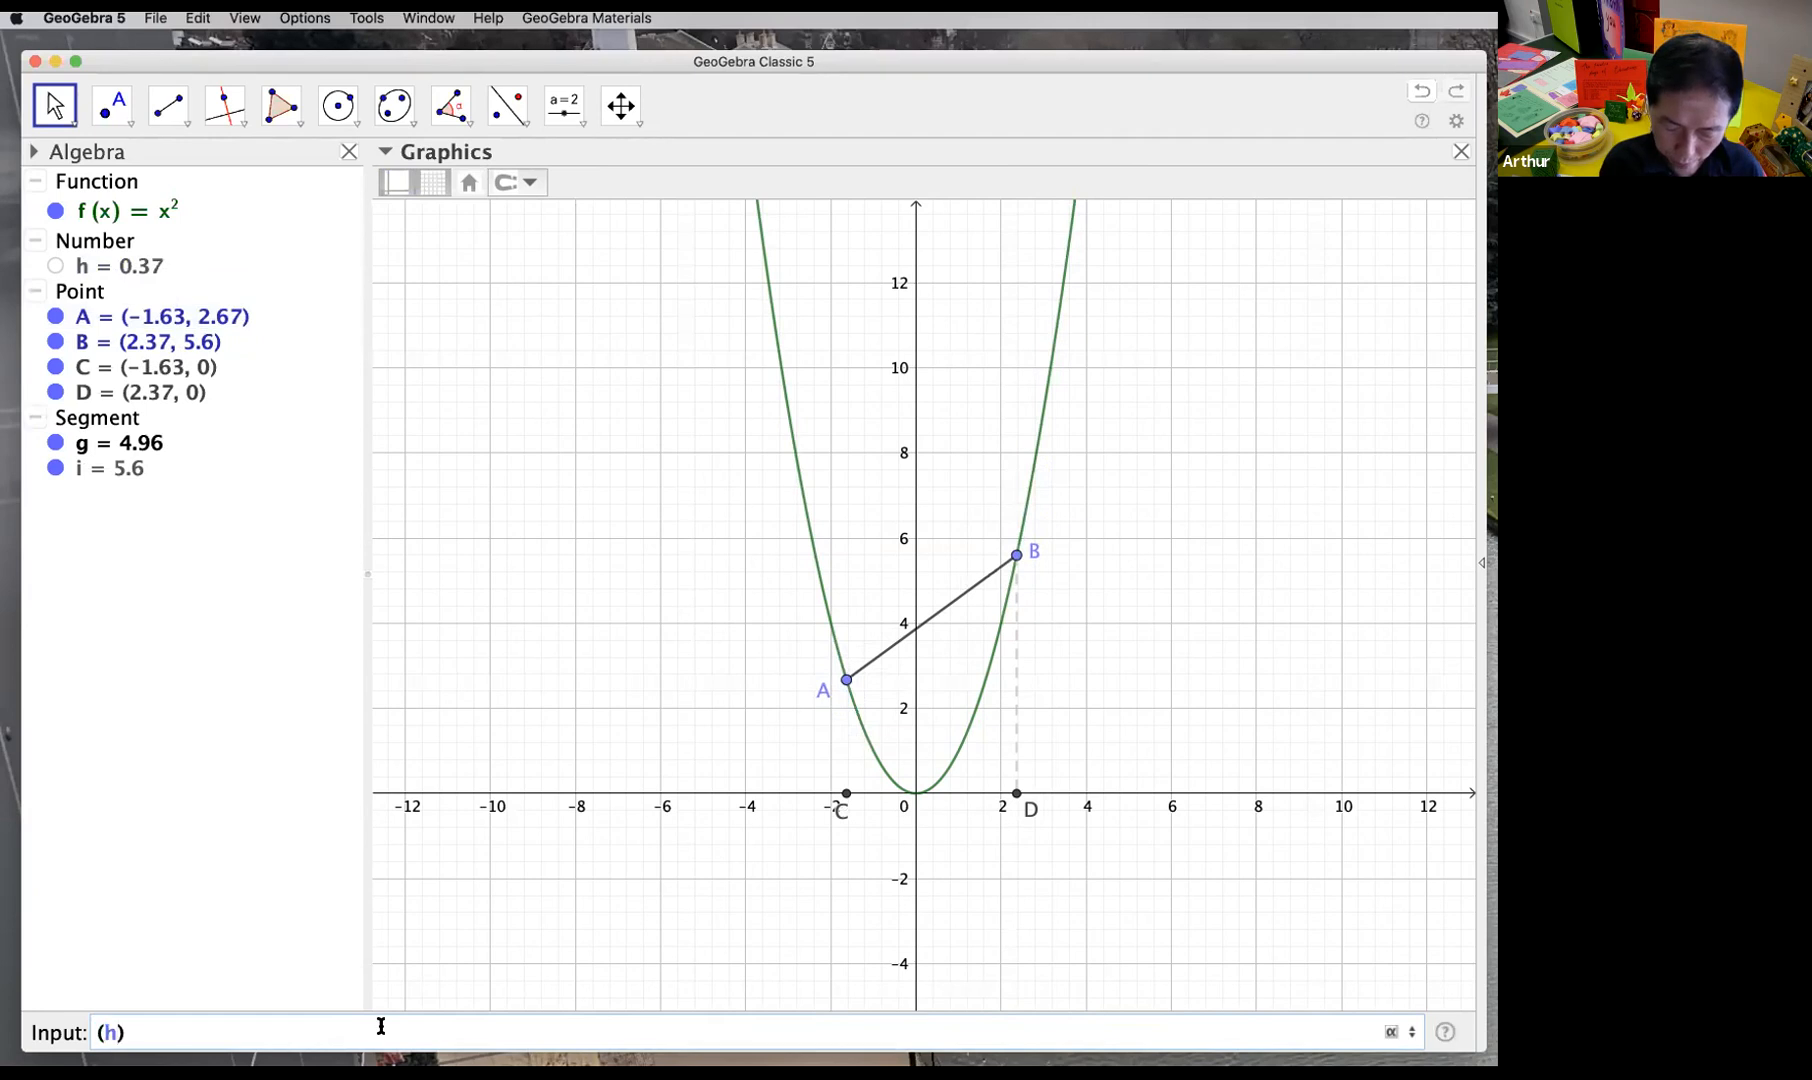
{"action": "type", "text": "f(h"}
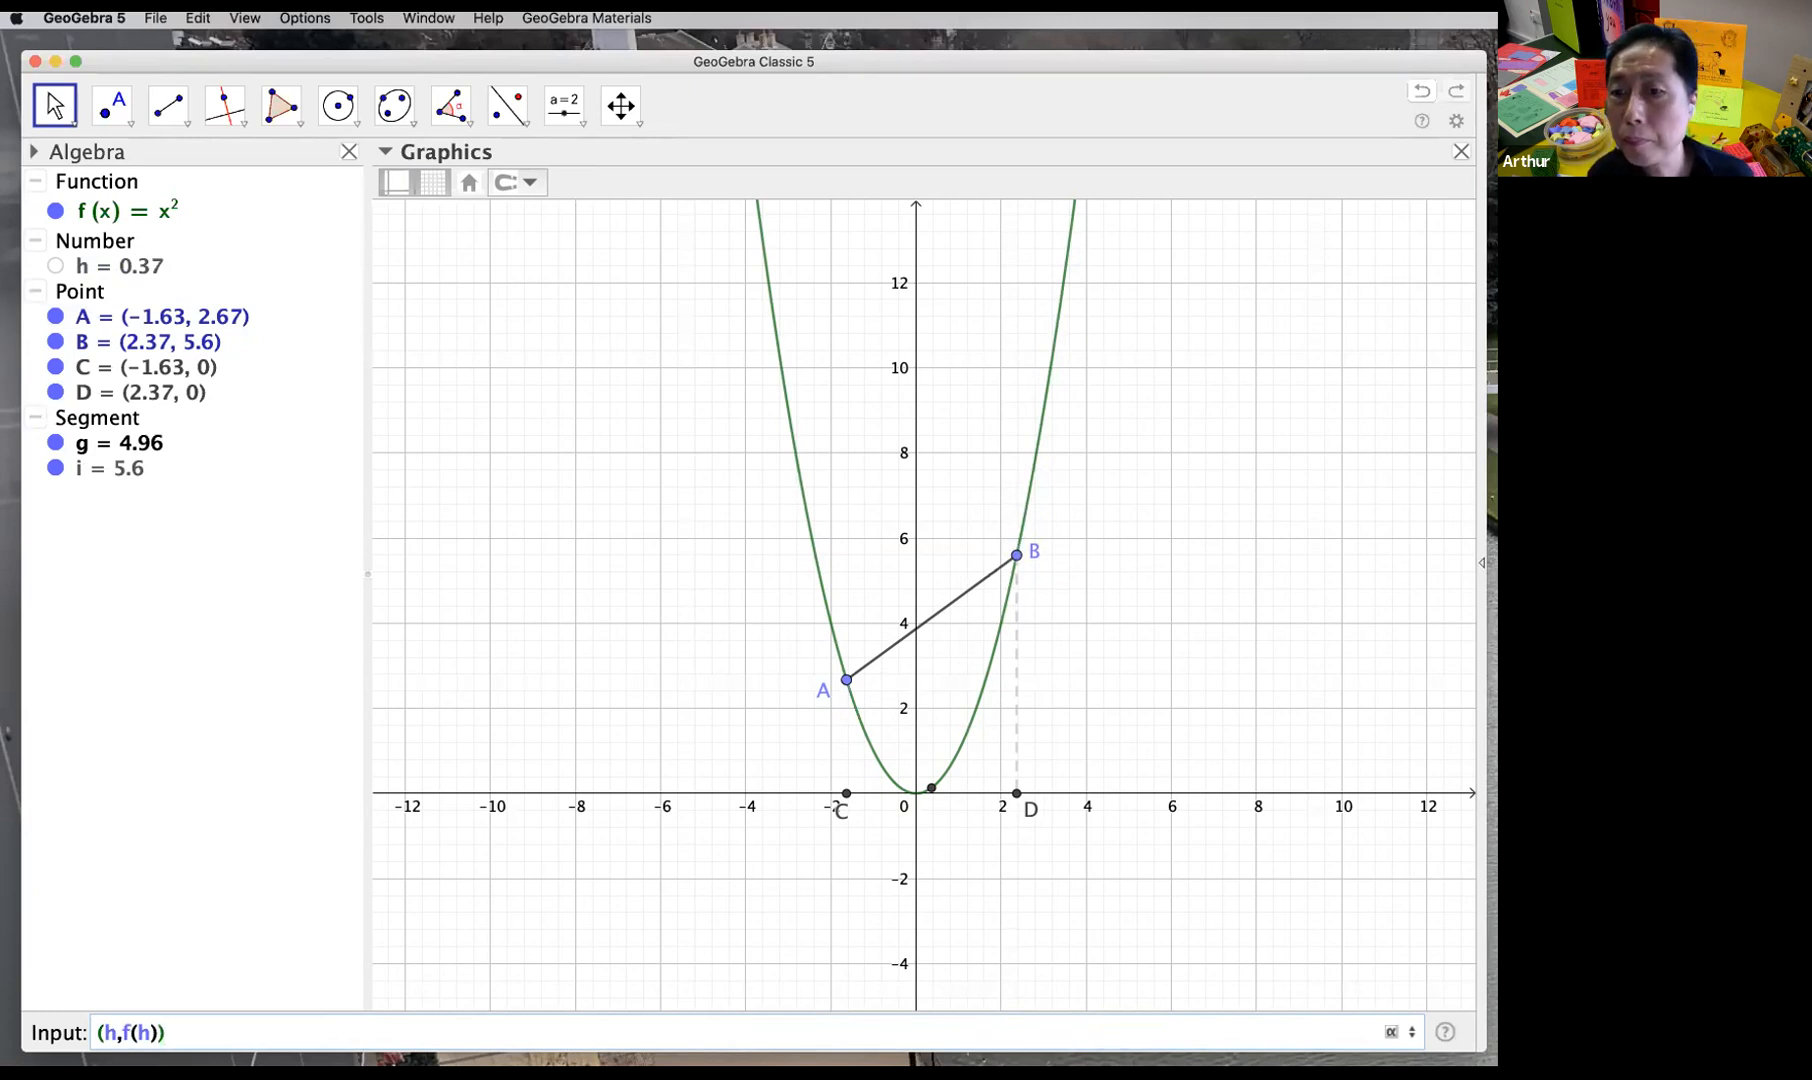
{"action": "key", "text": "super+Tab"}
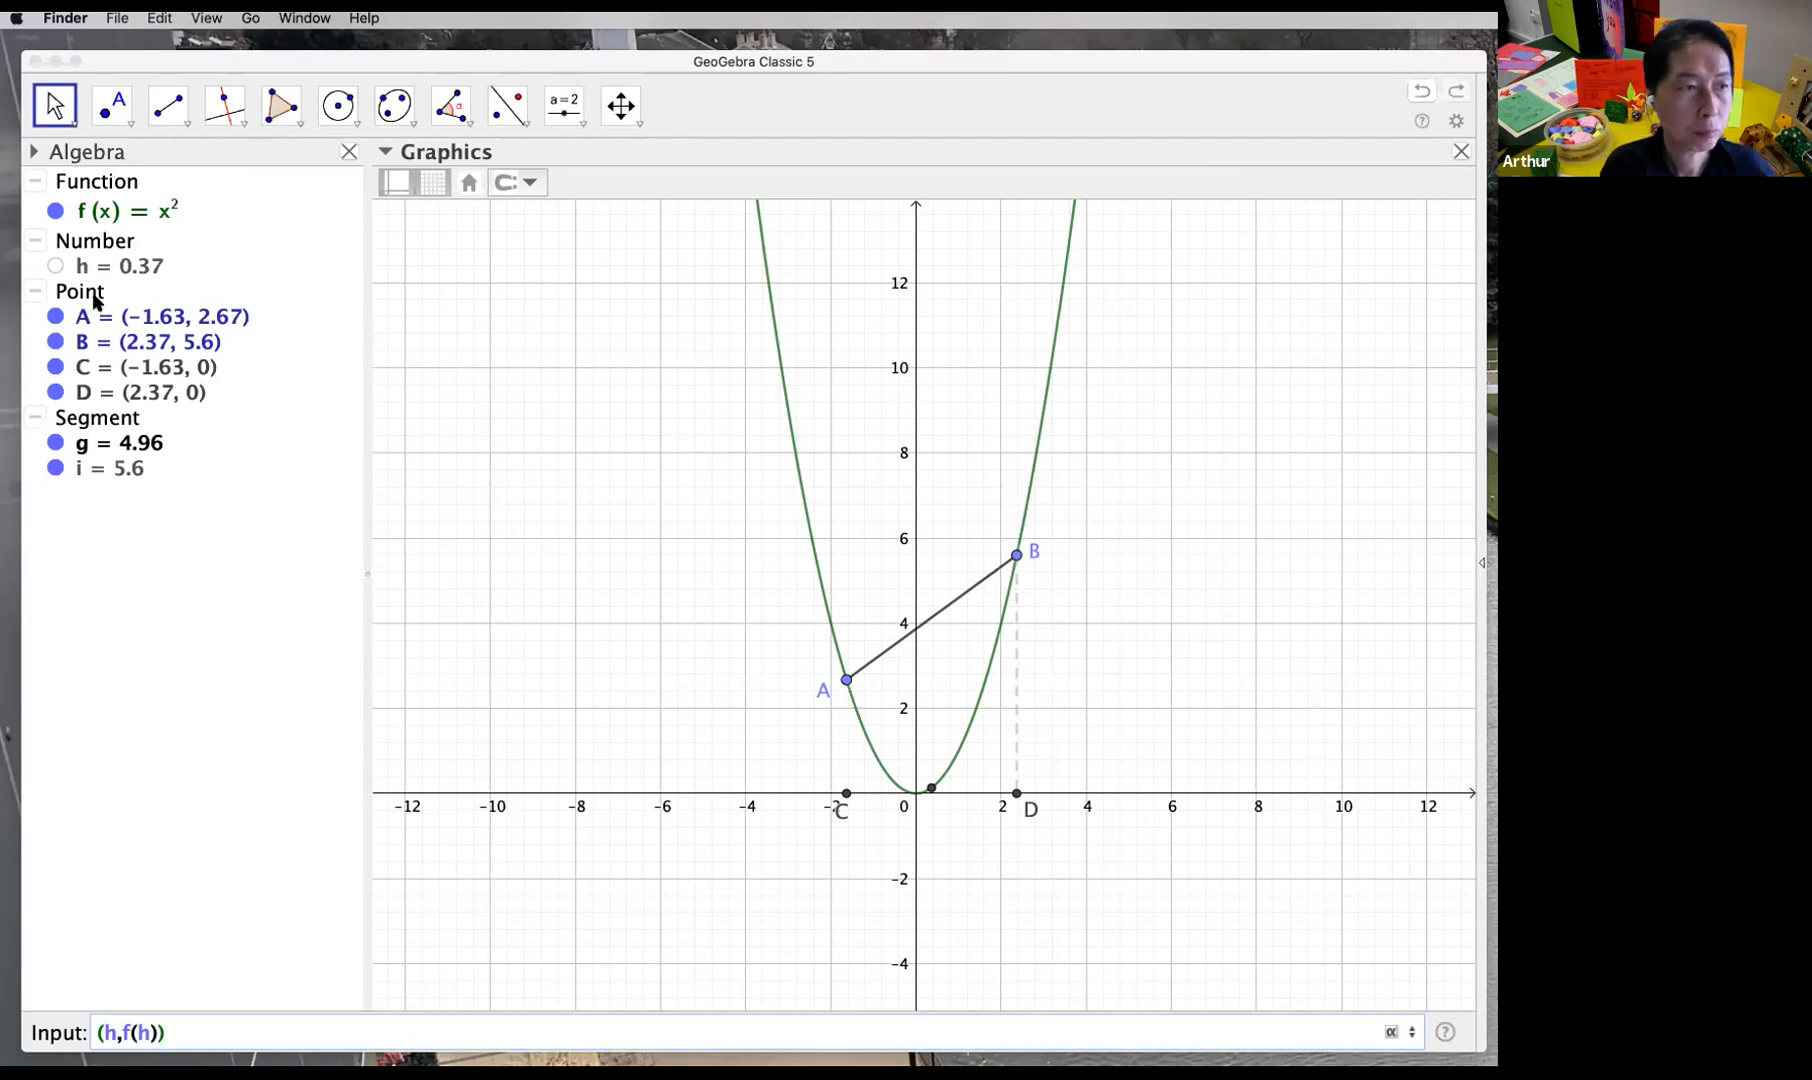
{"action": "left_click", "coordinate": [145, 278]}
{"action": "key", "text": "Return"}
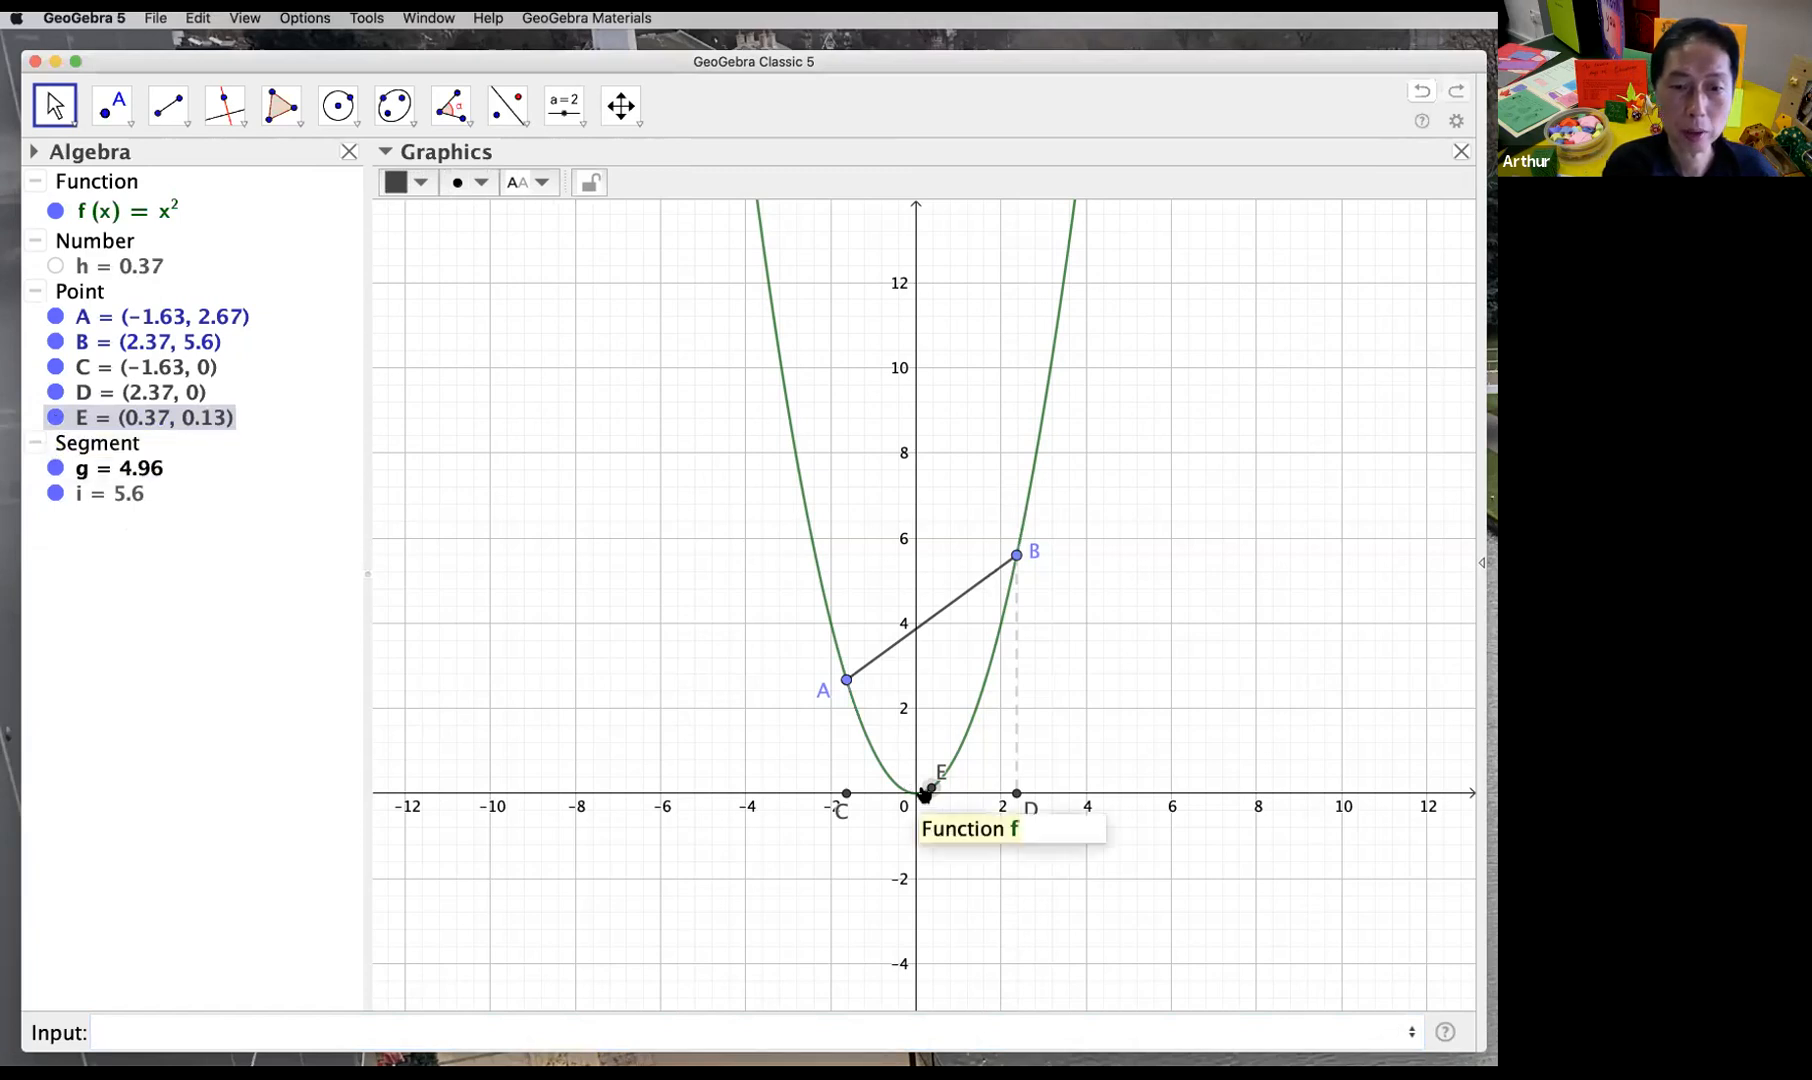
Step: Slide A to about (-1.38, 1.9) to test point E, and check the definition of E
{"action": "mouse_move", "coordinate": [847, 685]}
{"action": "left_mouse_down"}
{"action": "mouse_move", "coordinate": [906, 716]}
{"action": "mouse_move", "coordinate": [789, 671]}
{"action": "mouse_move", "coordinate": [910, 760]}
{"action": "mouse_move", "coordinate": [853, 716]}
{"action": "left_mouse_up"}
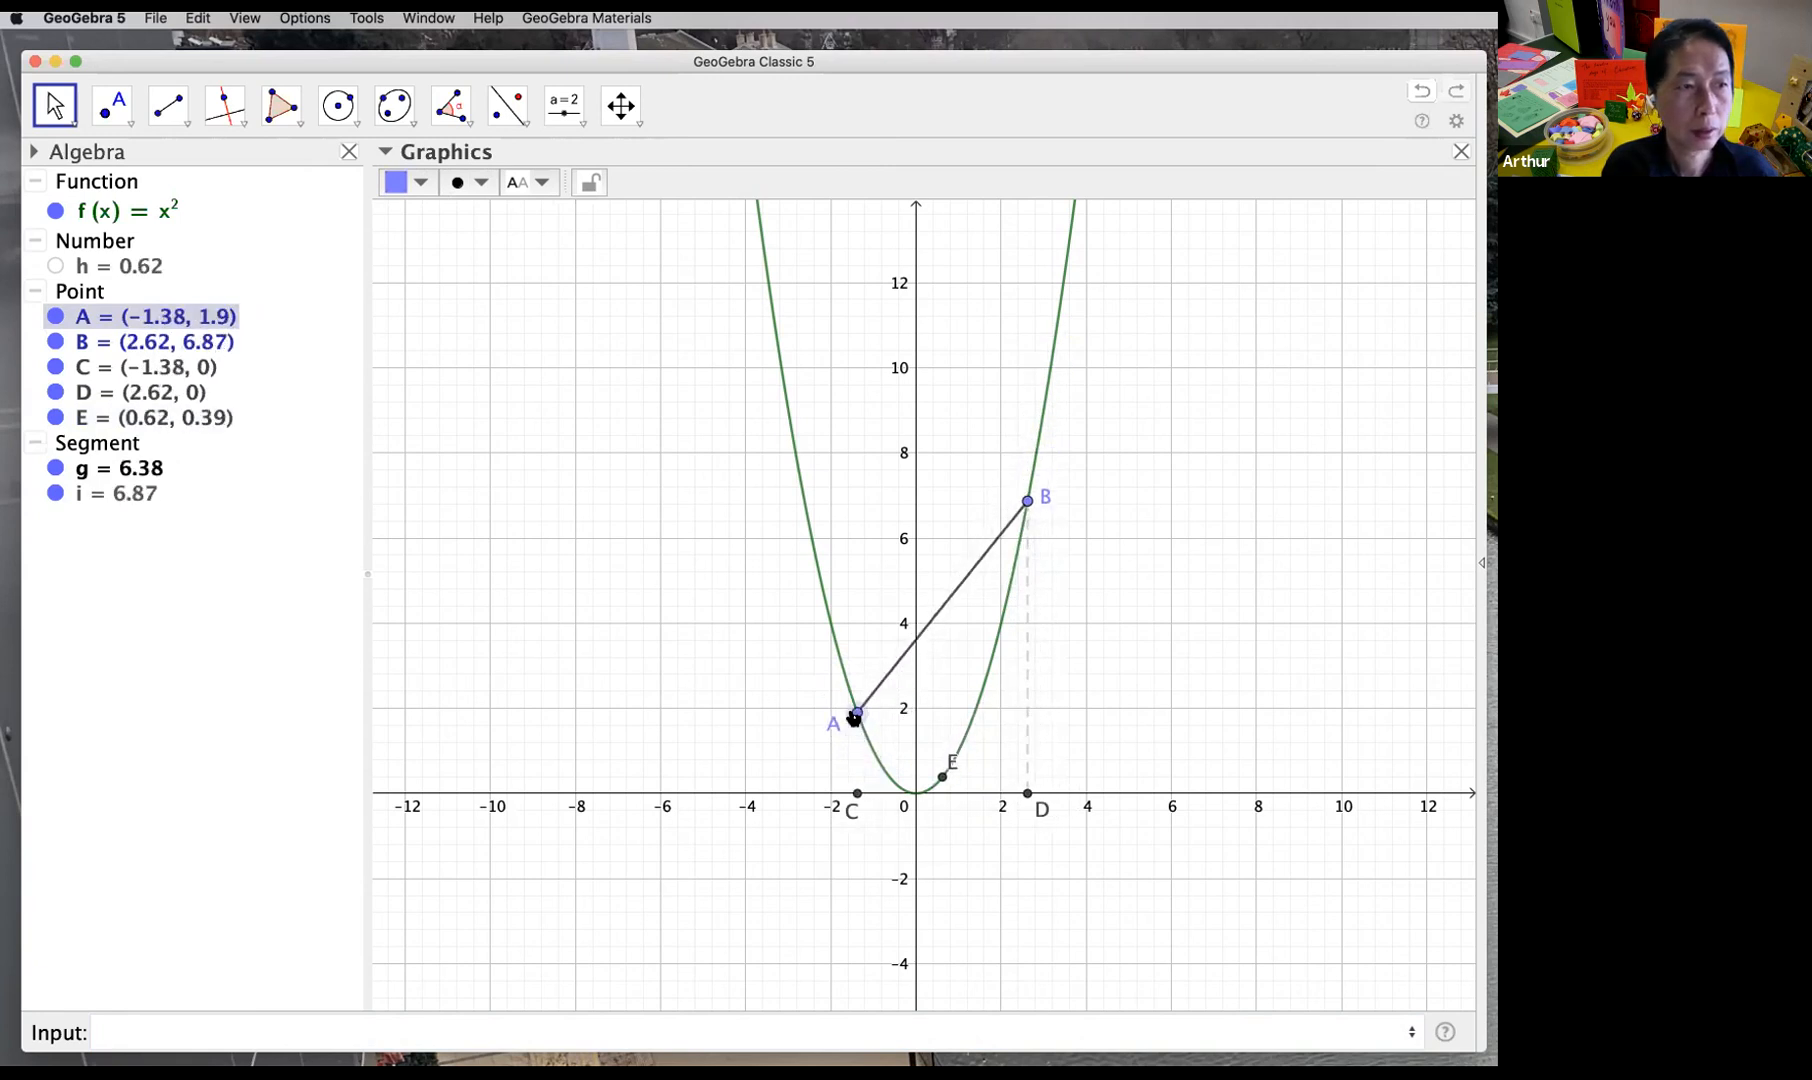
{"action": "double_click", "coordinate": [213, 423]}
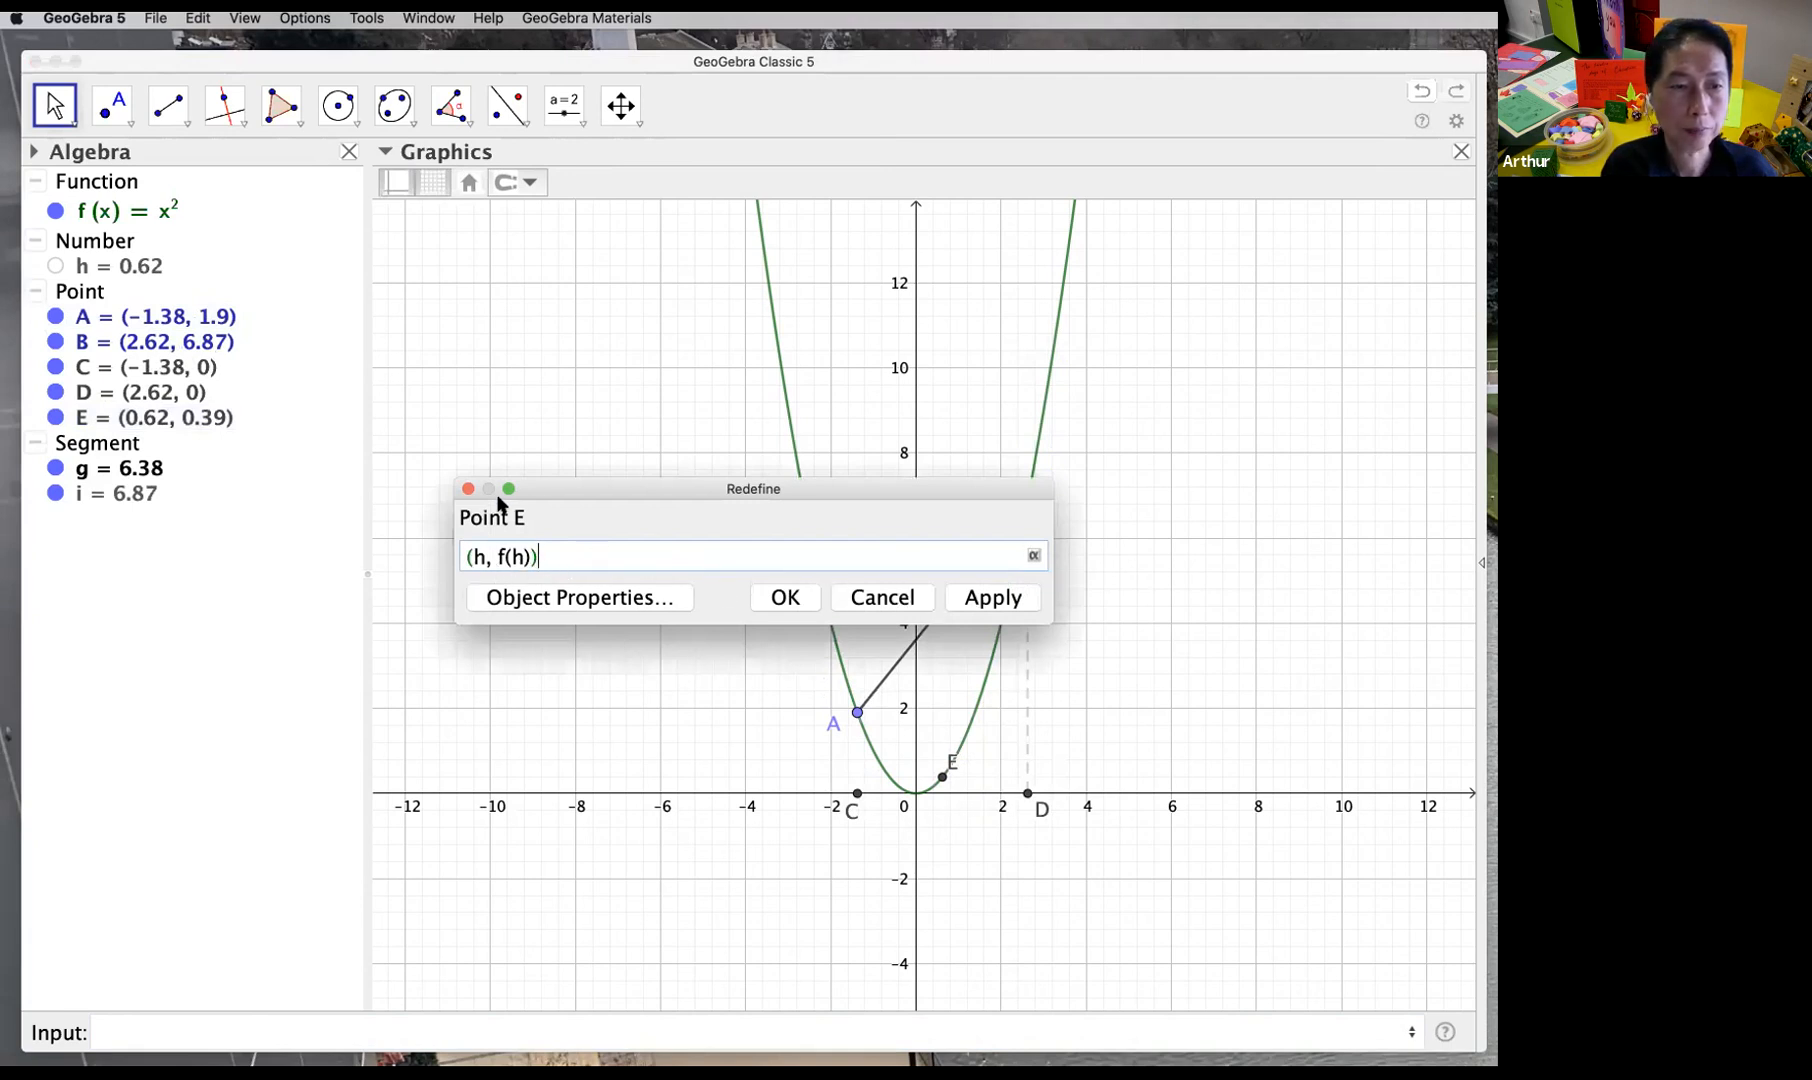
{"action": "left_click", "coordinate": [787, 603]}
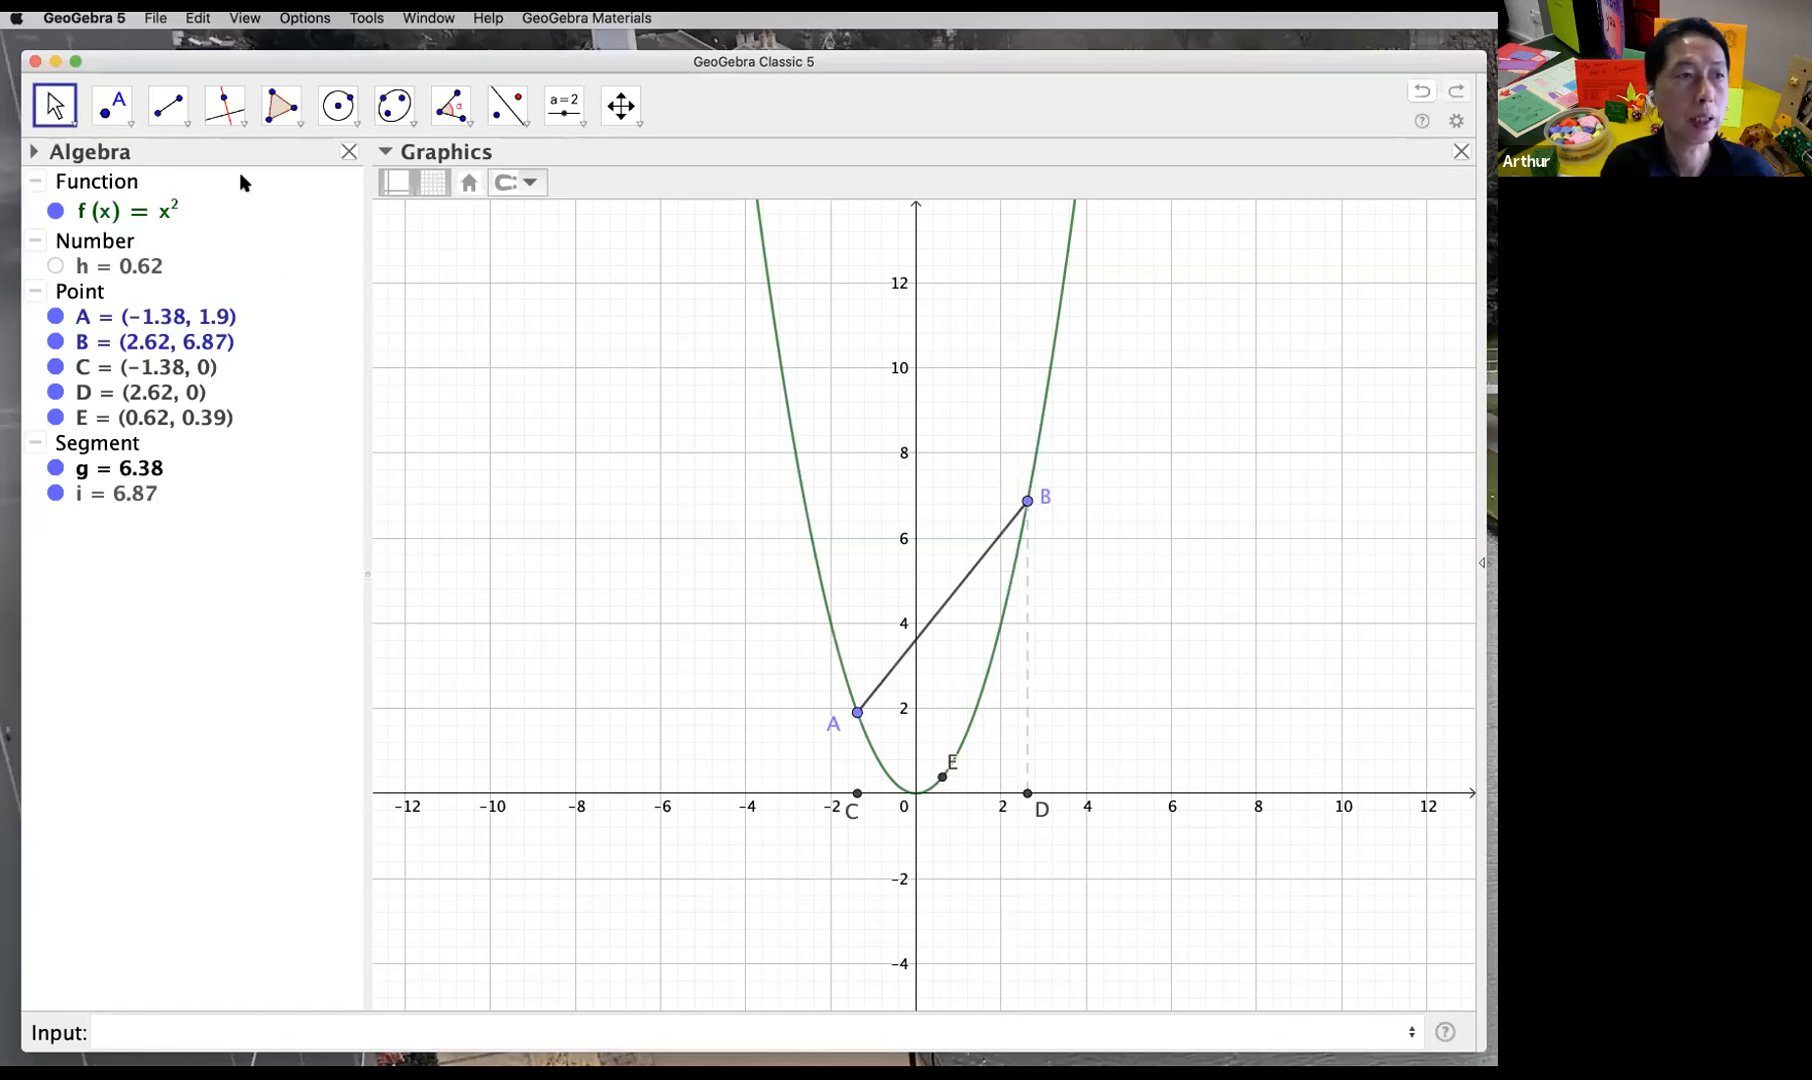
Step: Draw a triangle on the parabola with the Polygon tool through points A, E and B
{"action": "left_click", "coordinate": [167, 105]}
{"action": "left_click", "coordinate": [167, 105]}
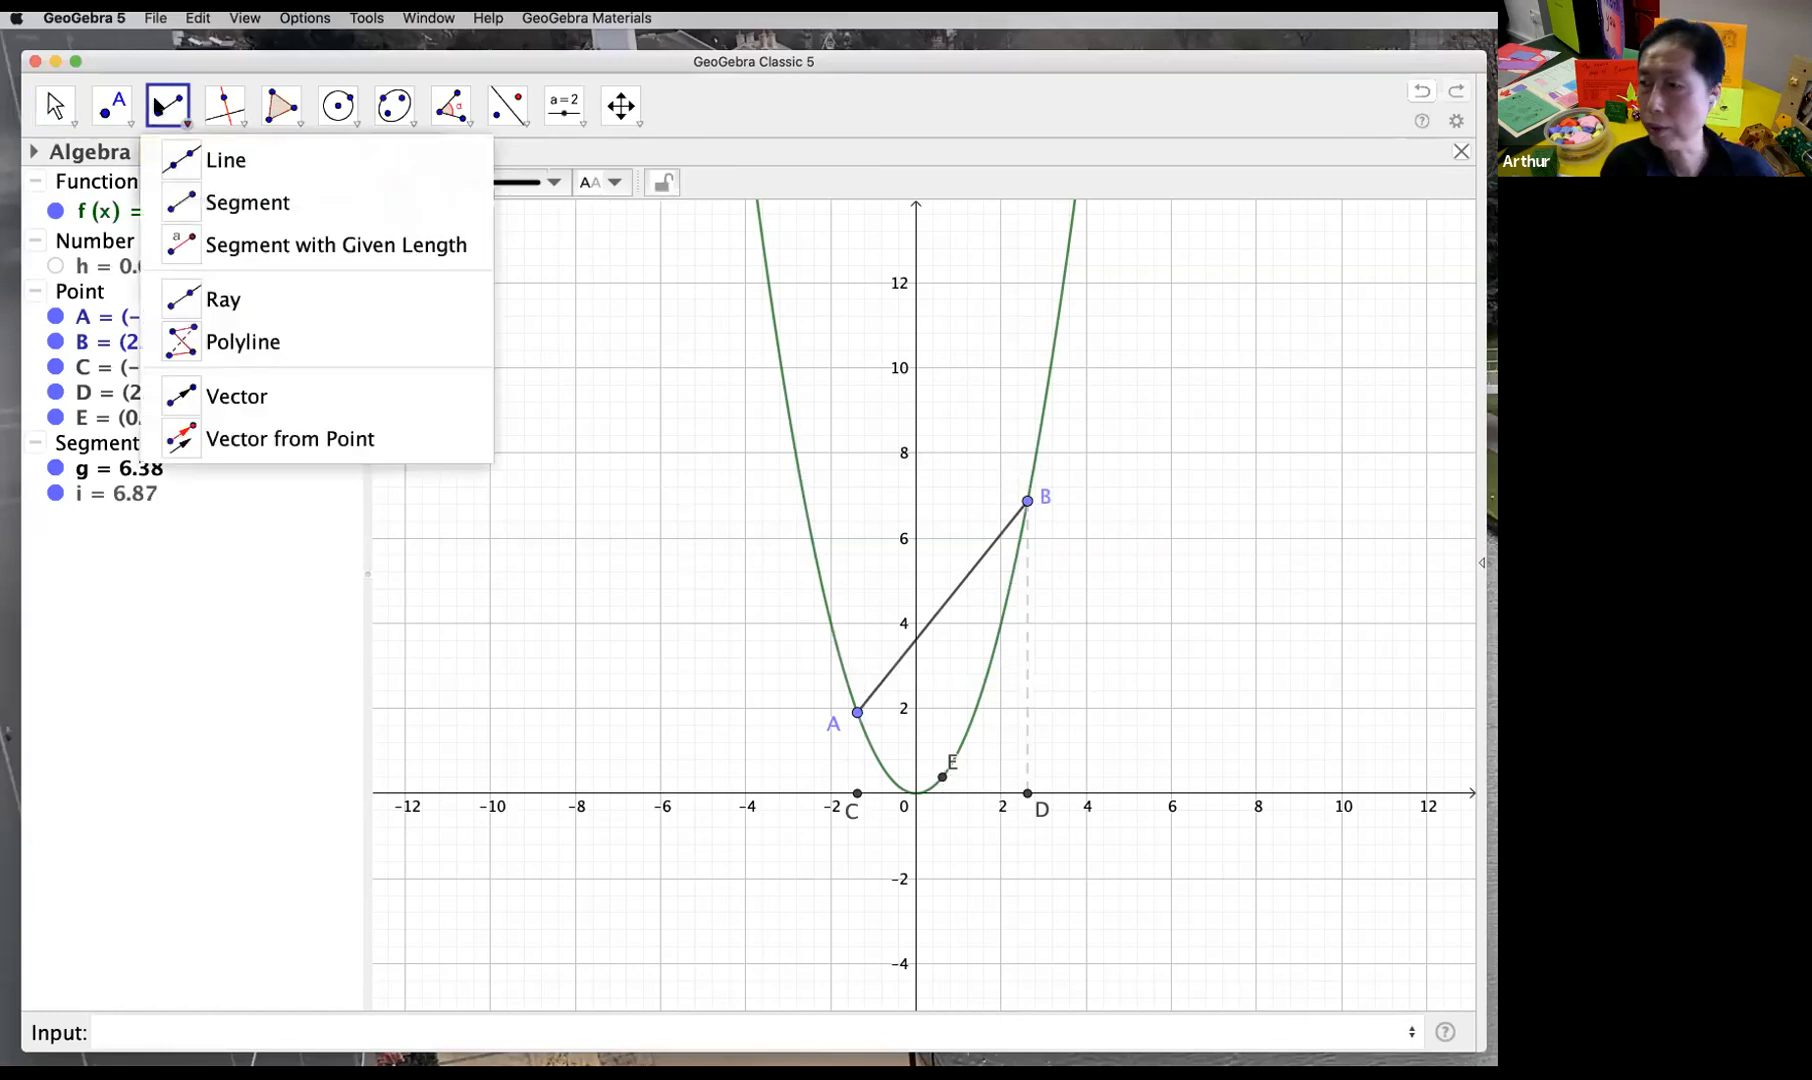
{"action": "left_click", "coordinate": [281, 105]}
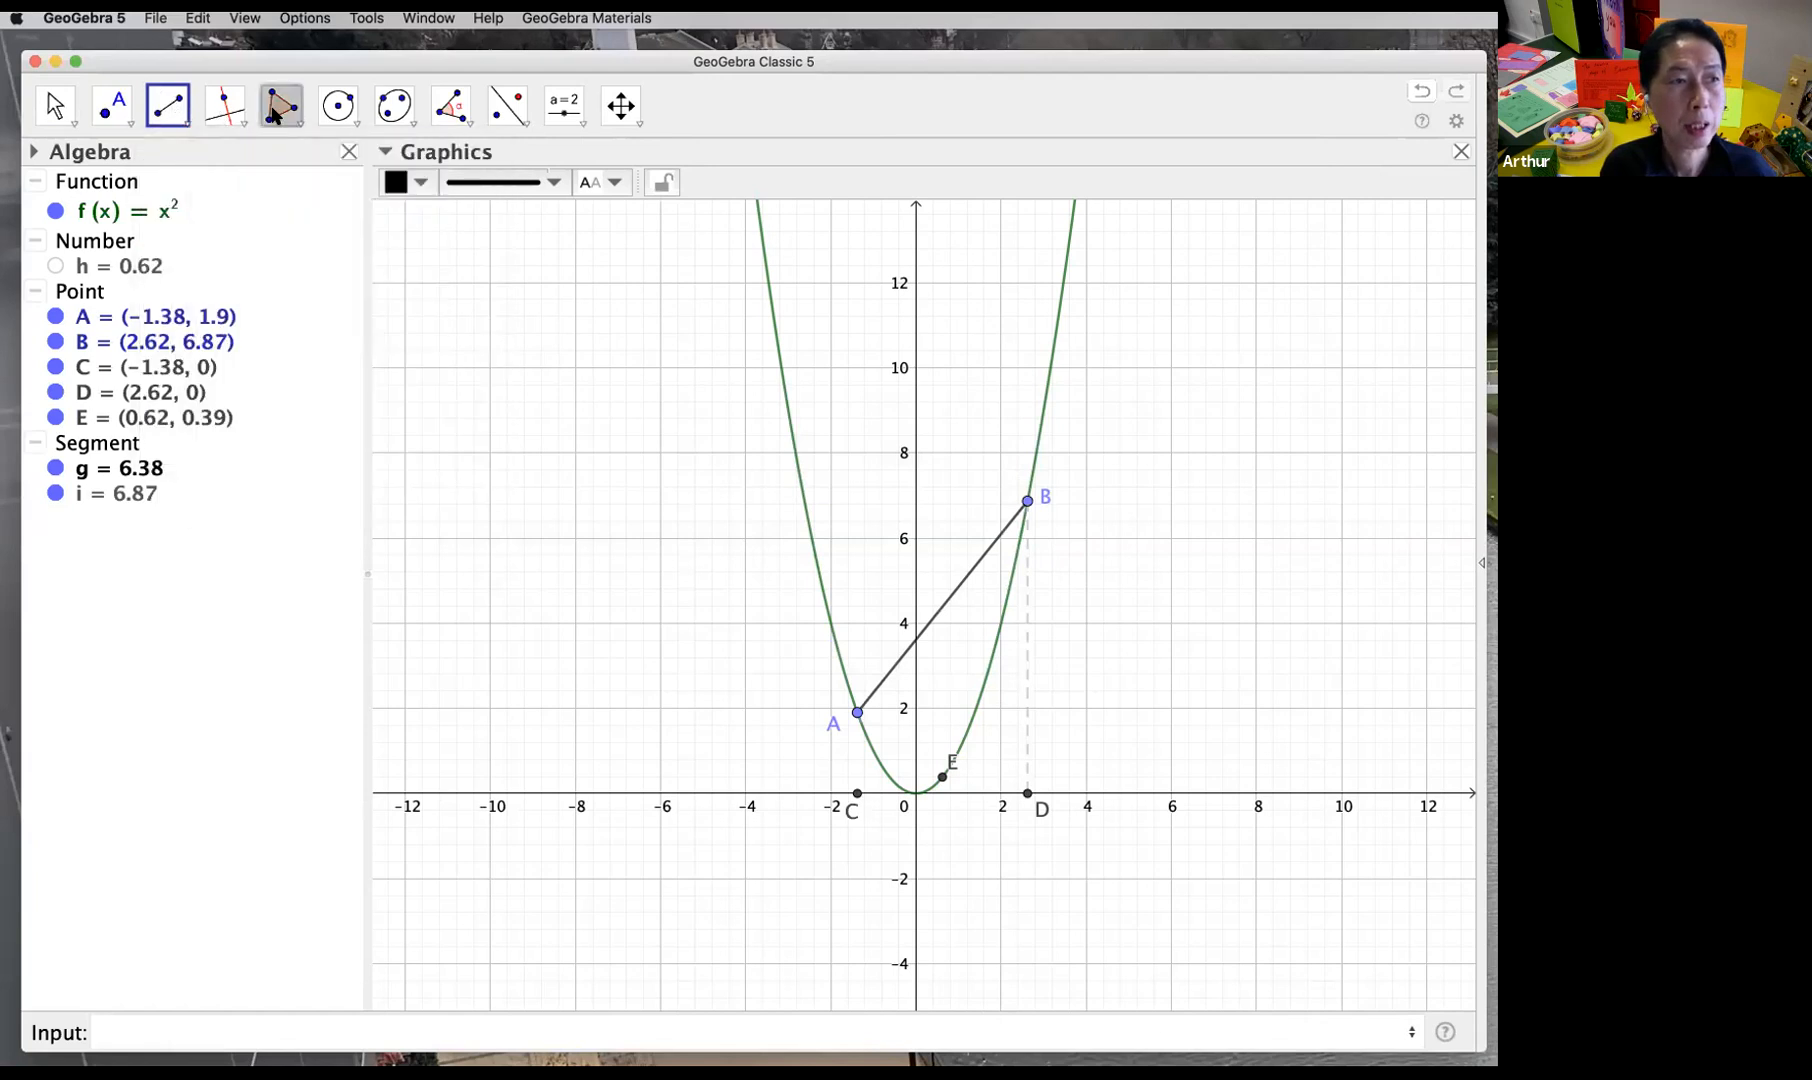
{"action": "left_click", "coordinate": [857, 713]}
{"action": "left_click", "coordinate": [942, 776]}
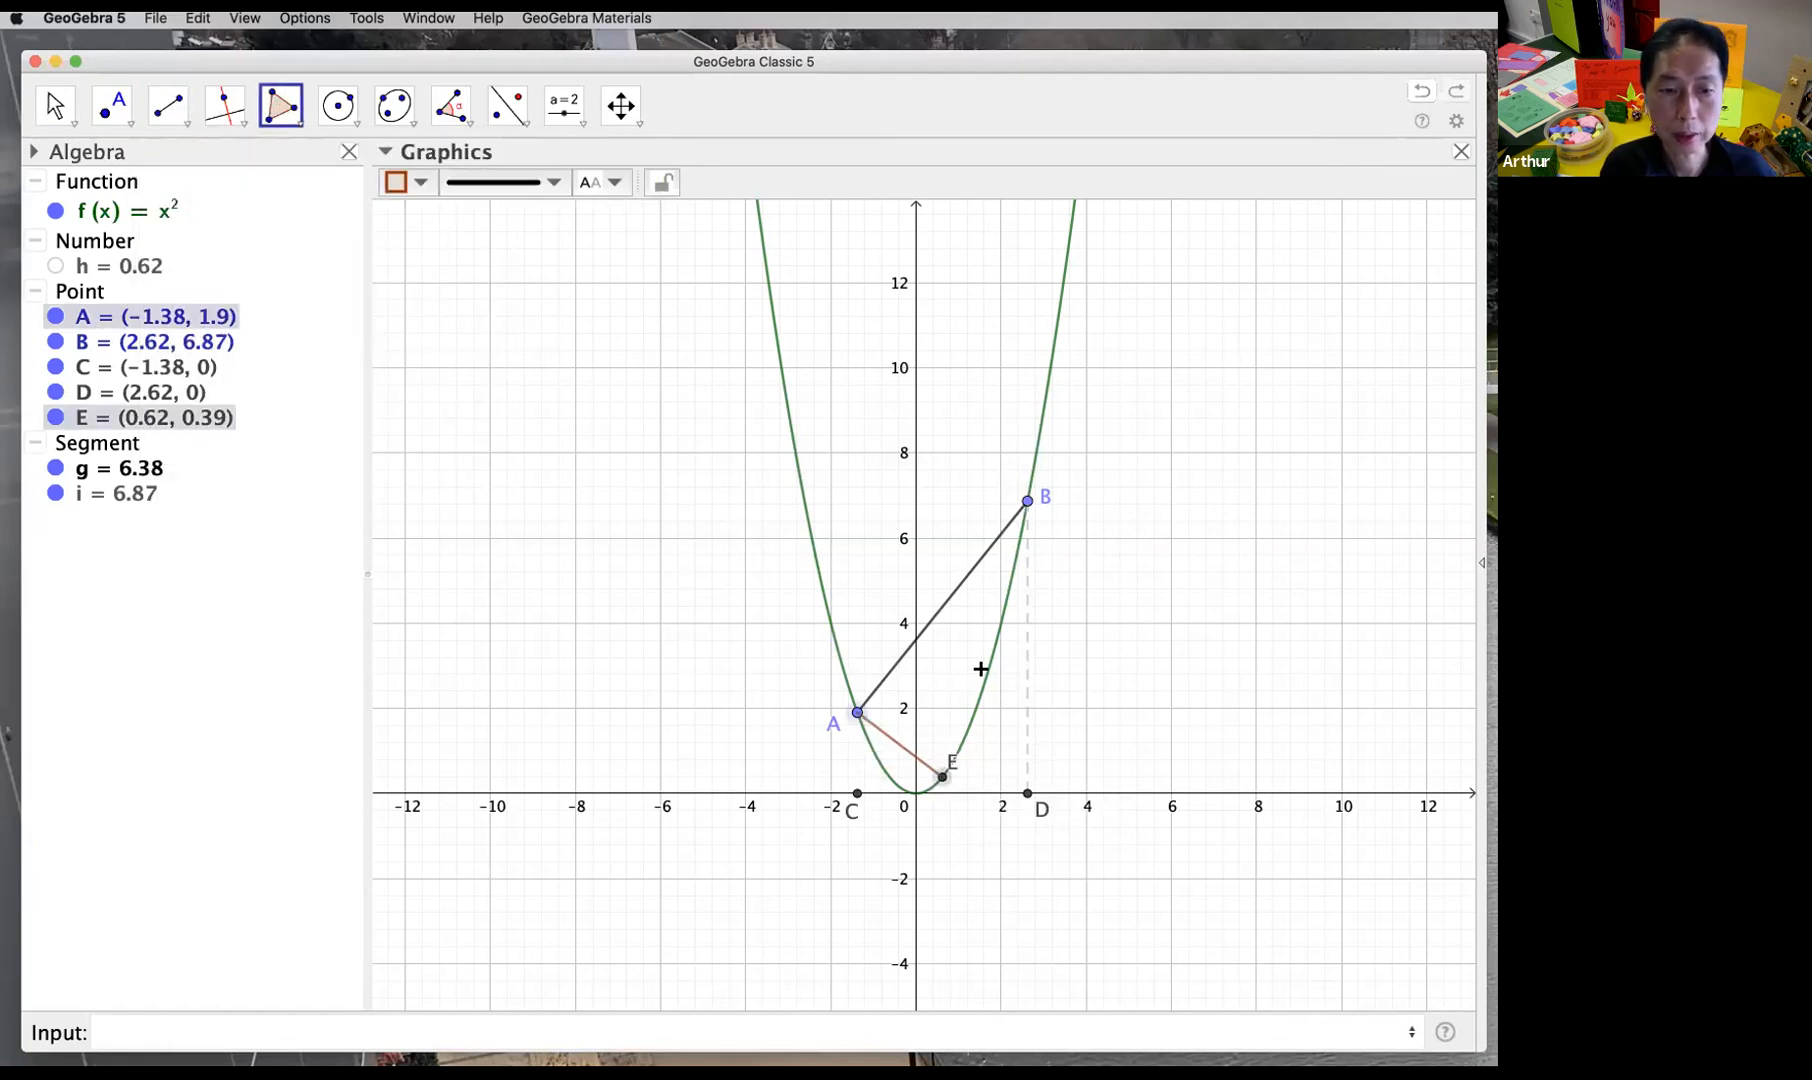
{"action": "left_click", "coordinate": [1027, 500]}
{"action": "left_click", "coordinate": [857, 713]}
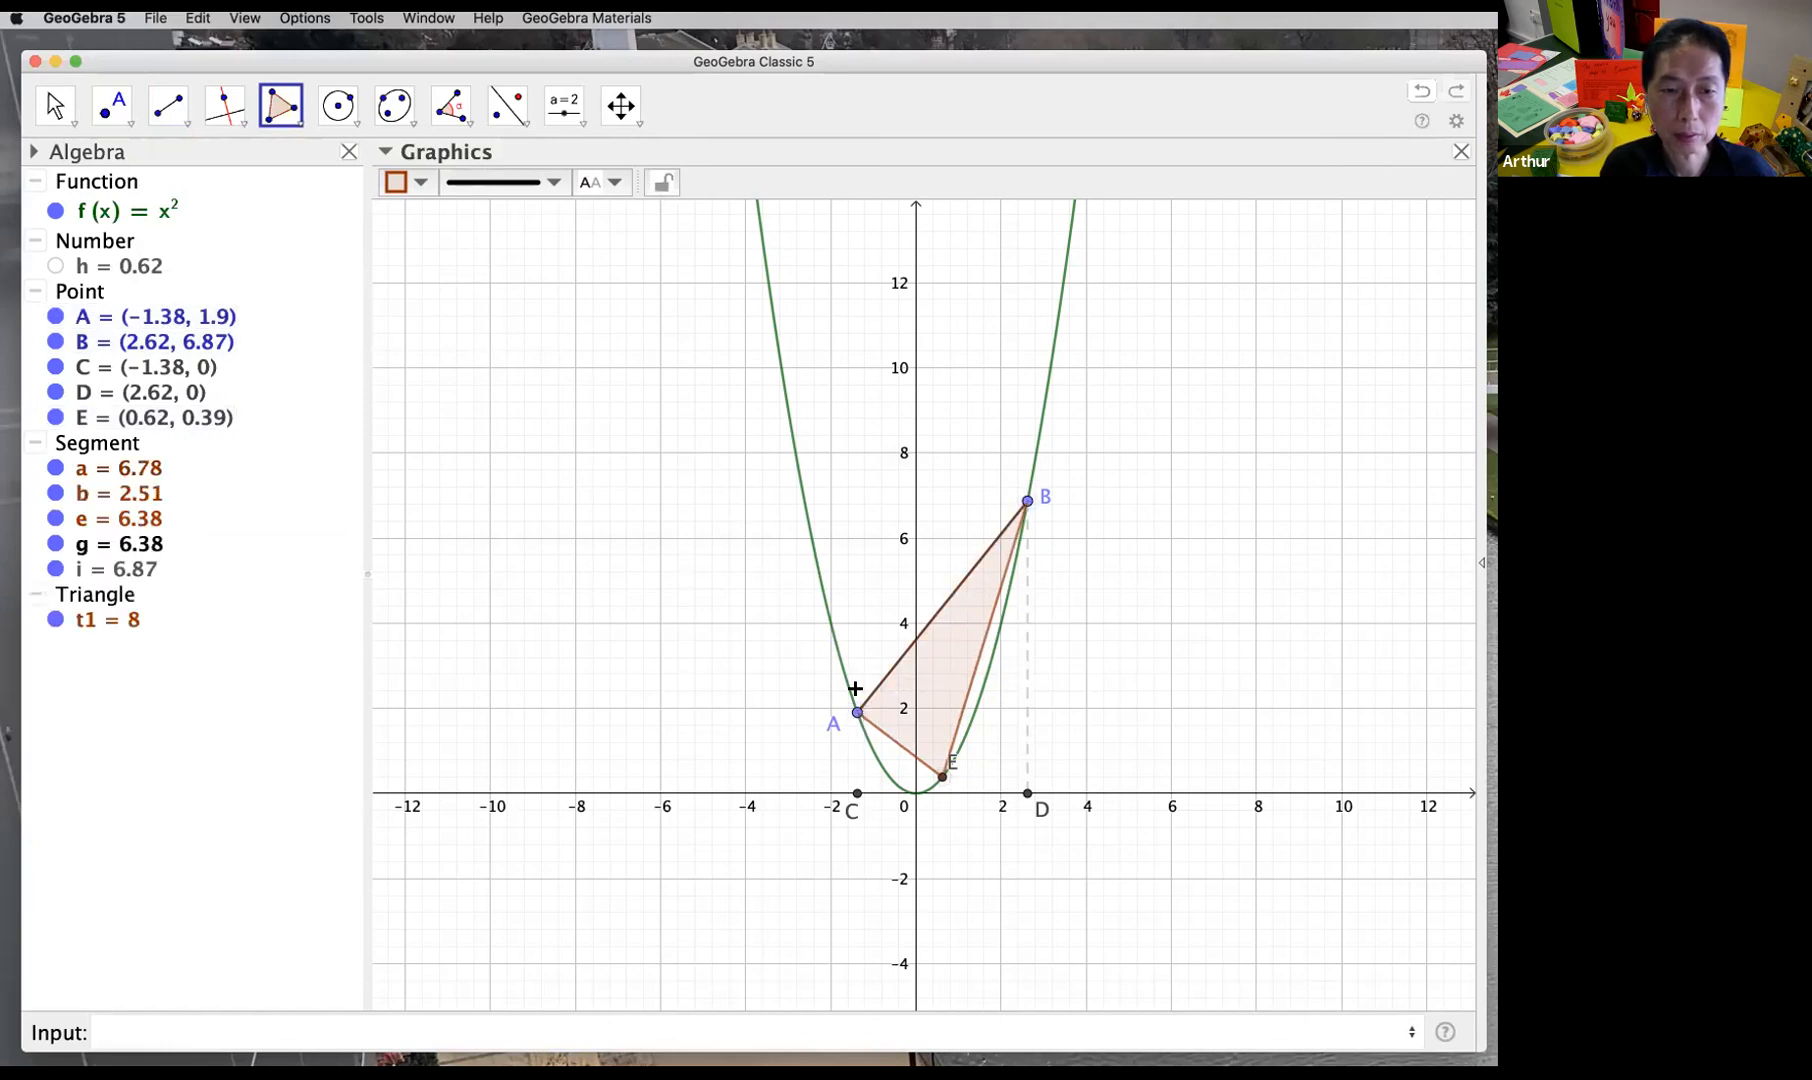
Step: Slide A along the parabola to about (-1.53, 2.33) to observe how the triangle's area behaves
{"action": "left_click", "coordinate": [54, 102]}
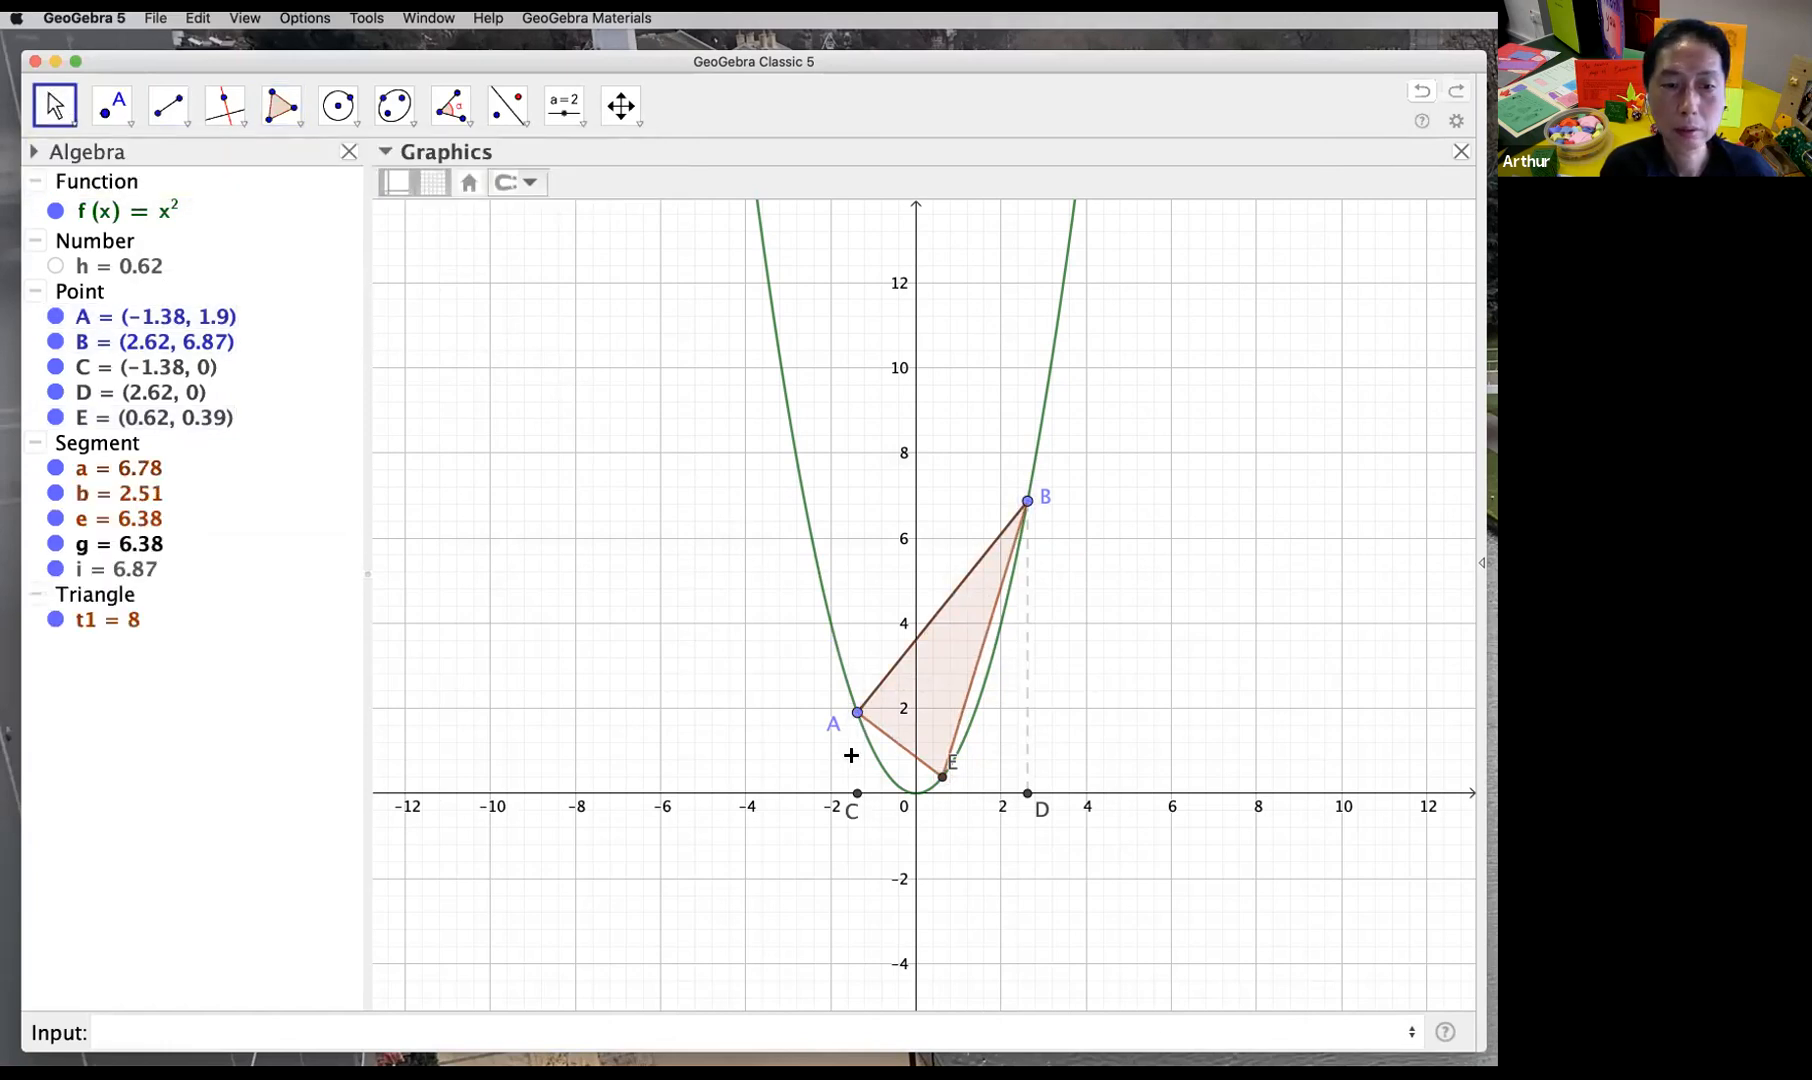
{"action": "mouse_move", "coordinate": [857, 713]}
{"action": "left_mouse_down"}
{"action": "mouse_move", "coordinate": [797, 688]}
{"action": "mouse_move", "coordinate": [773, 500]}
{"action": "mouse_move", "coordinate": [870, 708]}
{"action": "mouse_move", "coordinate": [897, 724]}
{"action": "mouse_move", "coordinate": [829, 686]}
{"action": "mouse_move", "coordinate": [748, 514]}
{"action": "mouse_move", "coordinate": [853, 692]}
{"action": "left_mouse_up"}
{"action": "left_click", "coordinate": [1191, 690]}
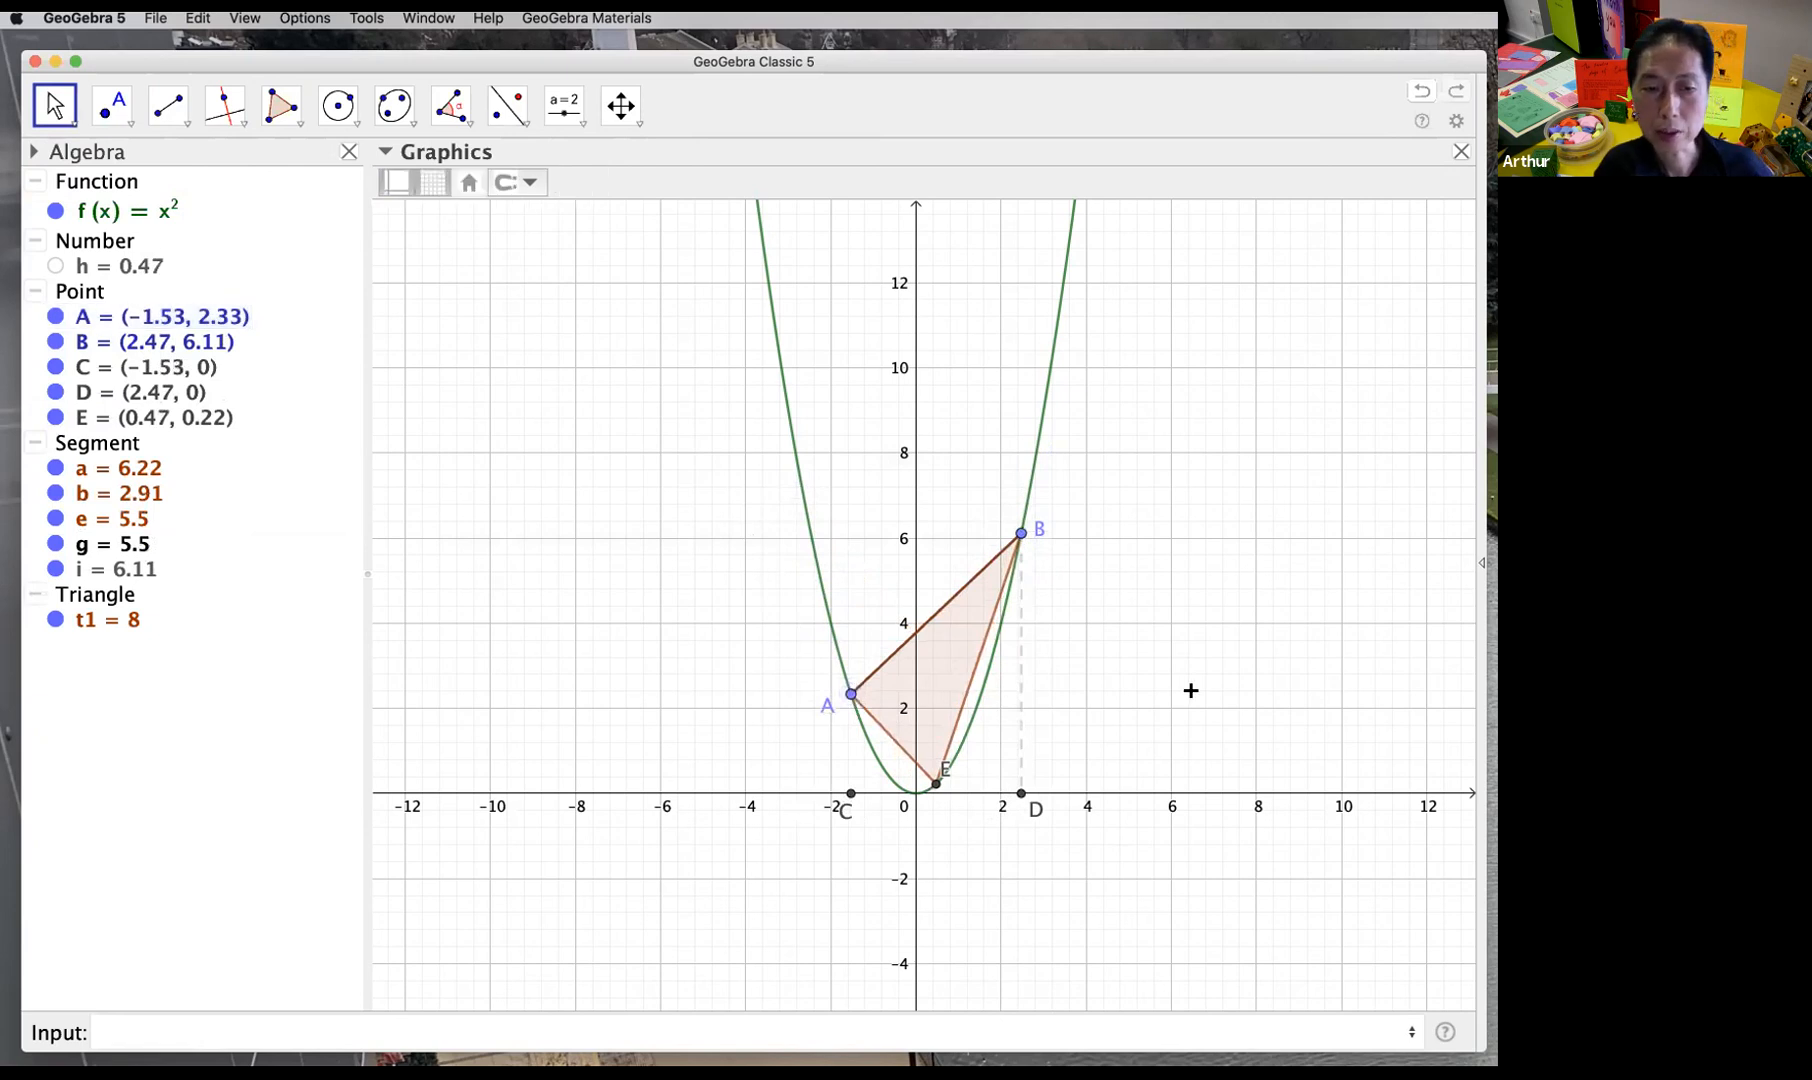
Step: Hide the x-axis projection points C and D
{"action": "left_click", "coordinate": [851, 794]}
{"action": "left_click", "coordinate": [55, 367]}
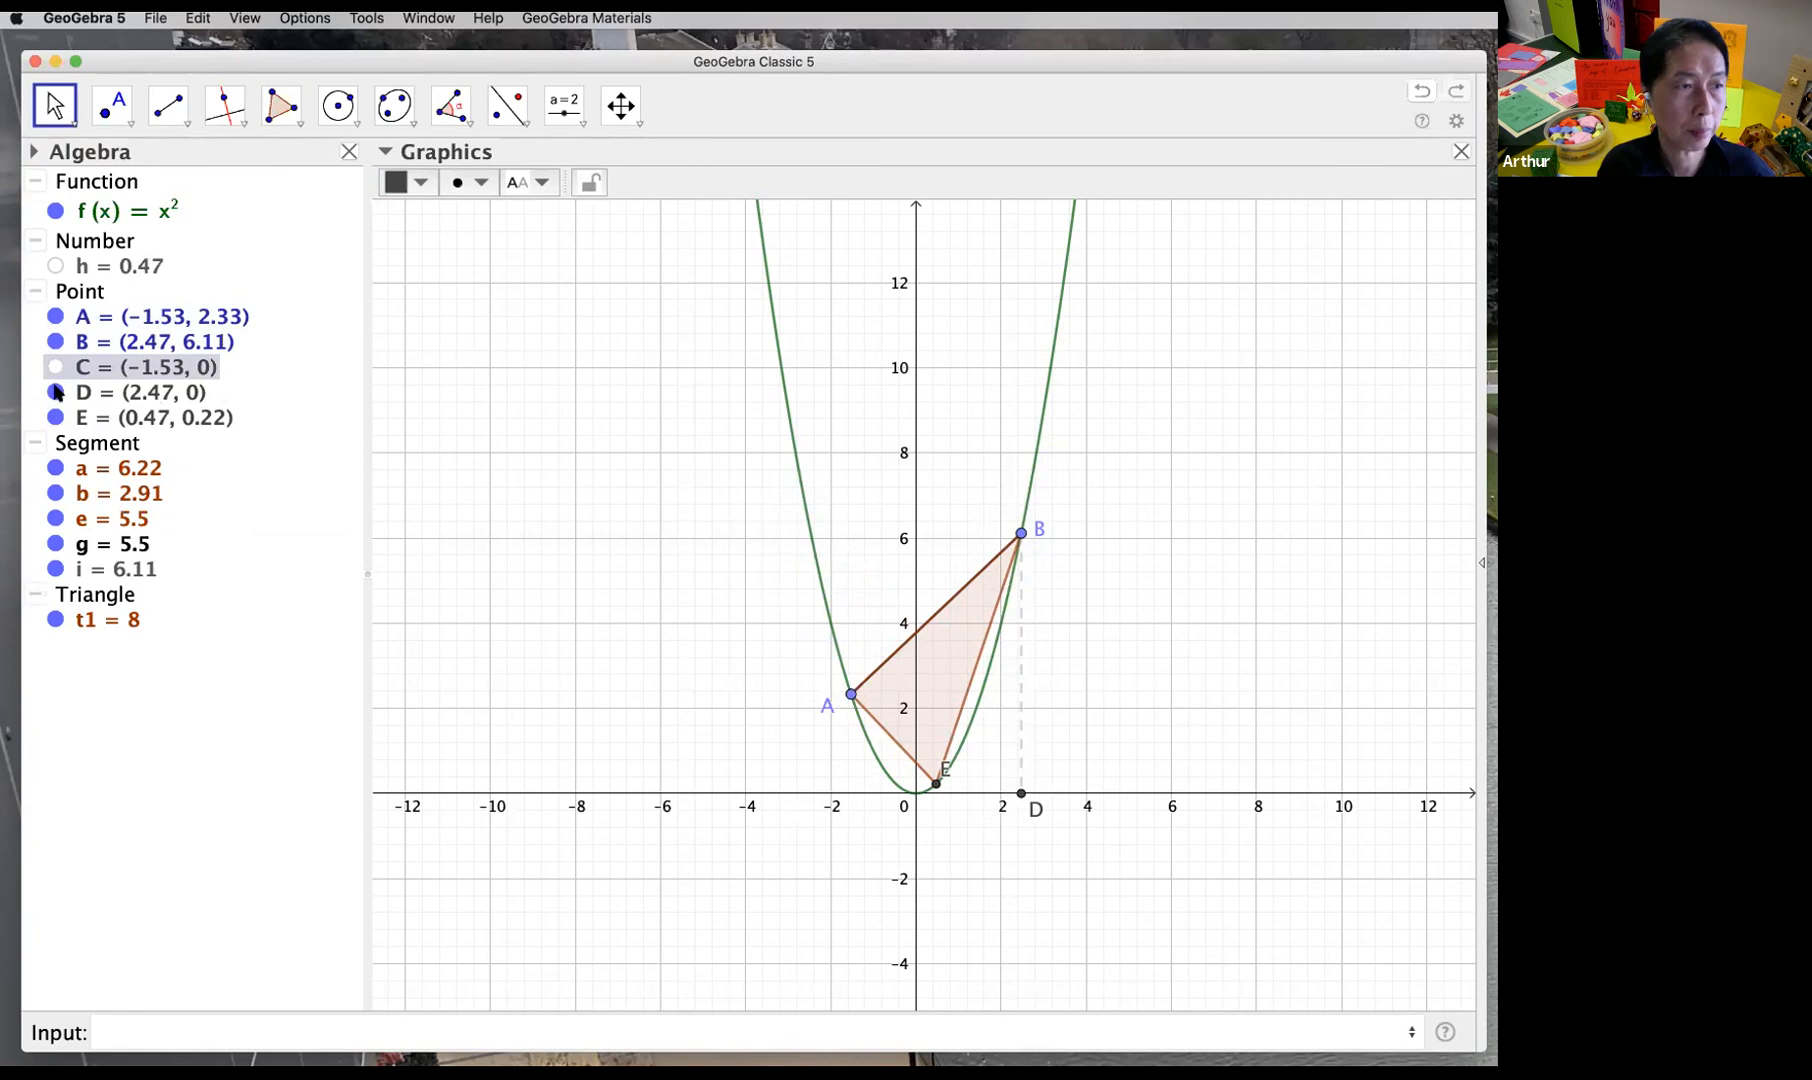
{"action": "left_click", "coordinate": [55, 392]}
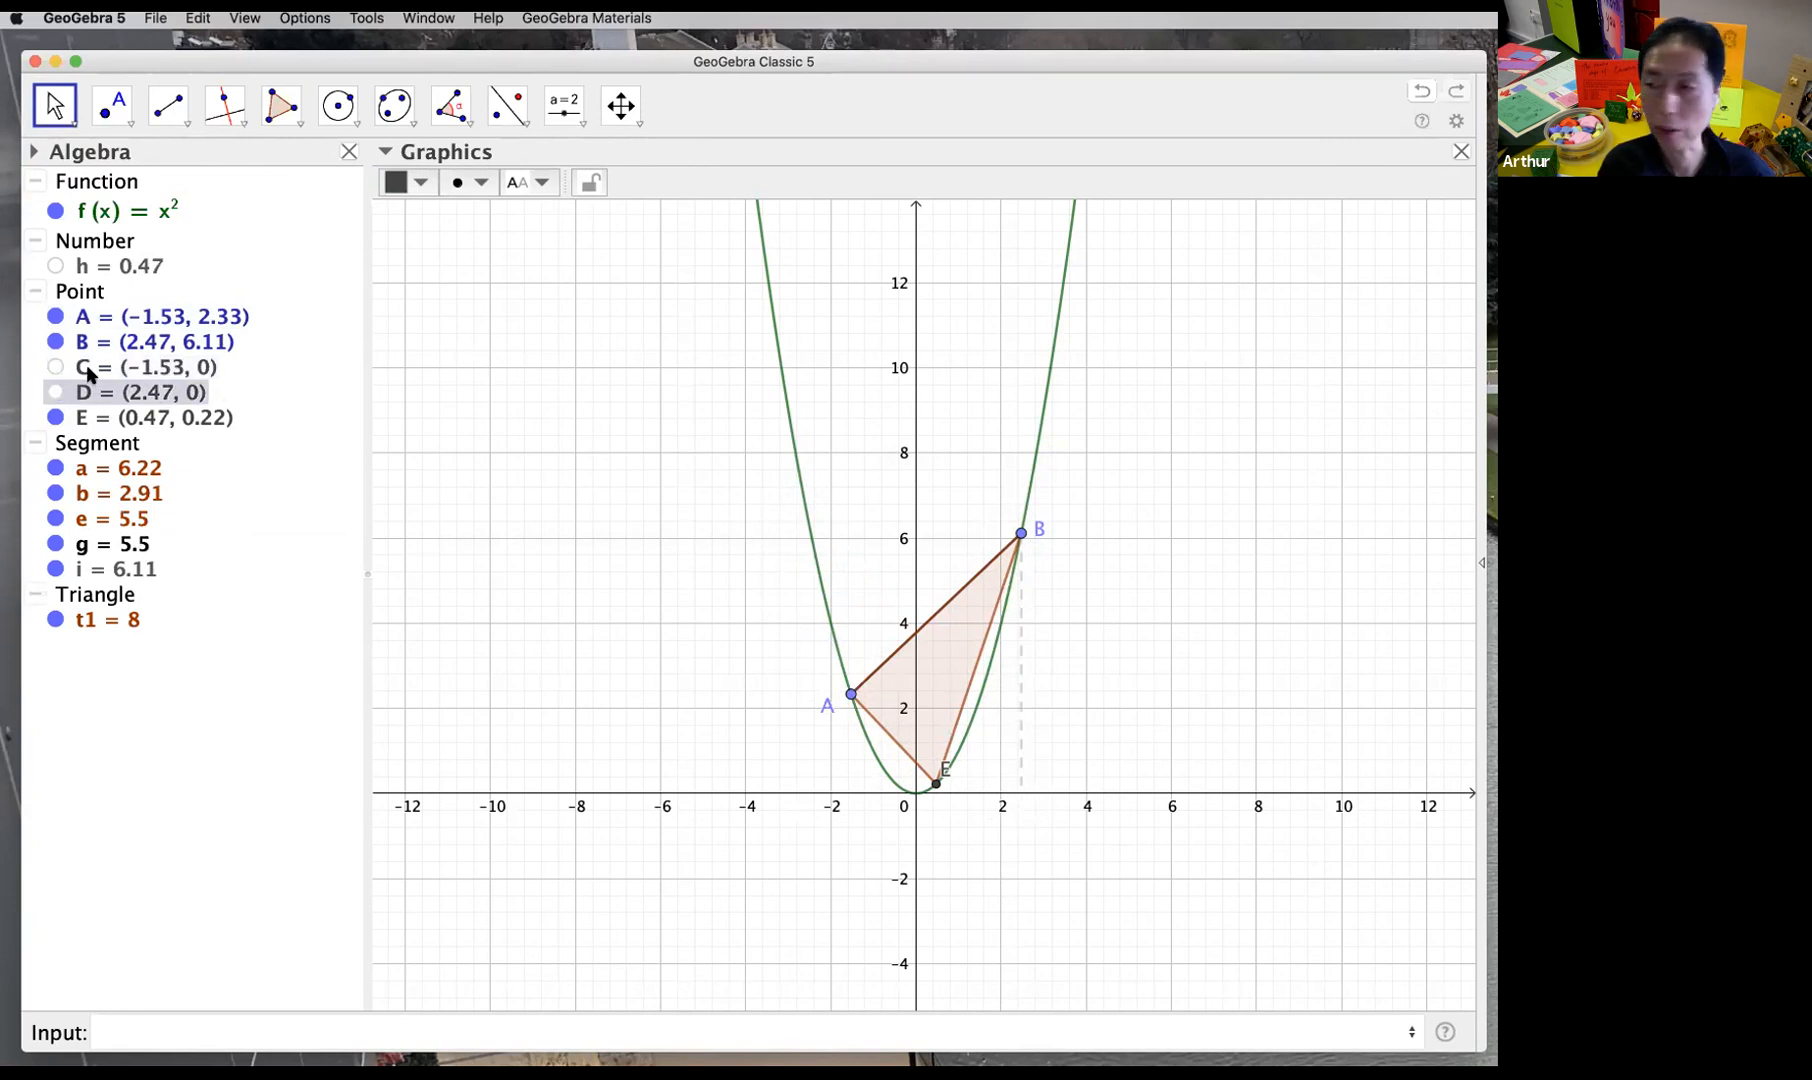
{"action": "left_click", "coordinate": [541, 460]}
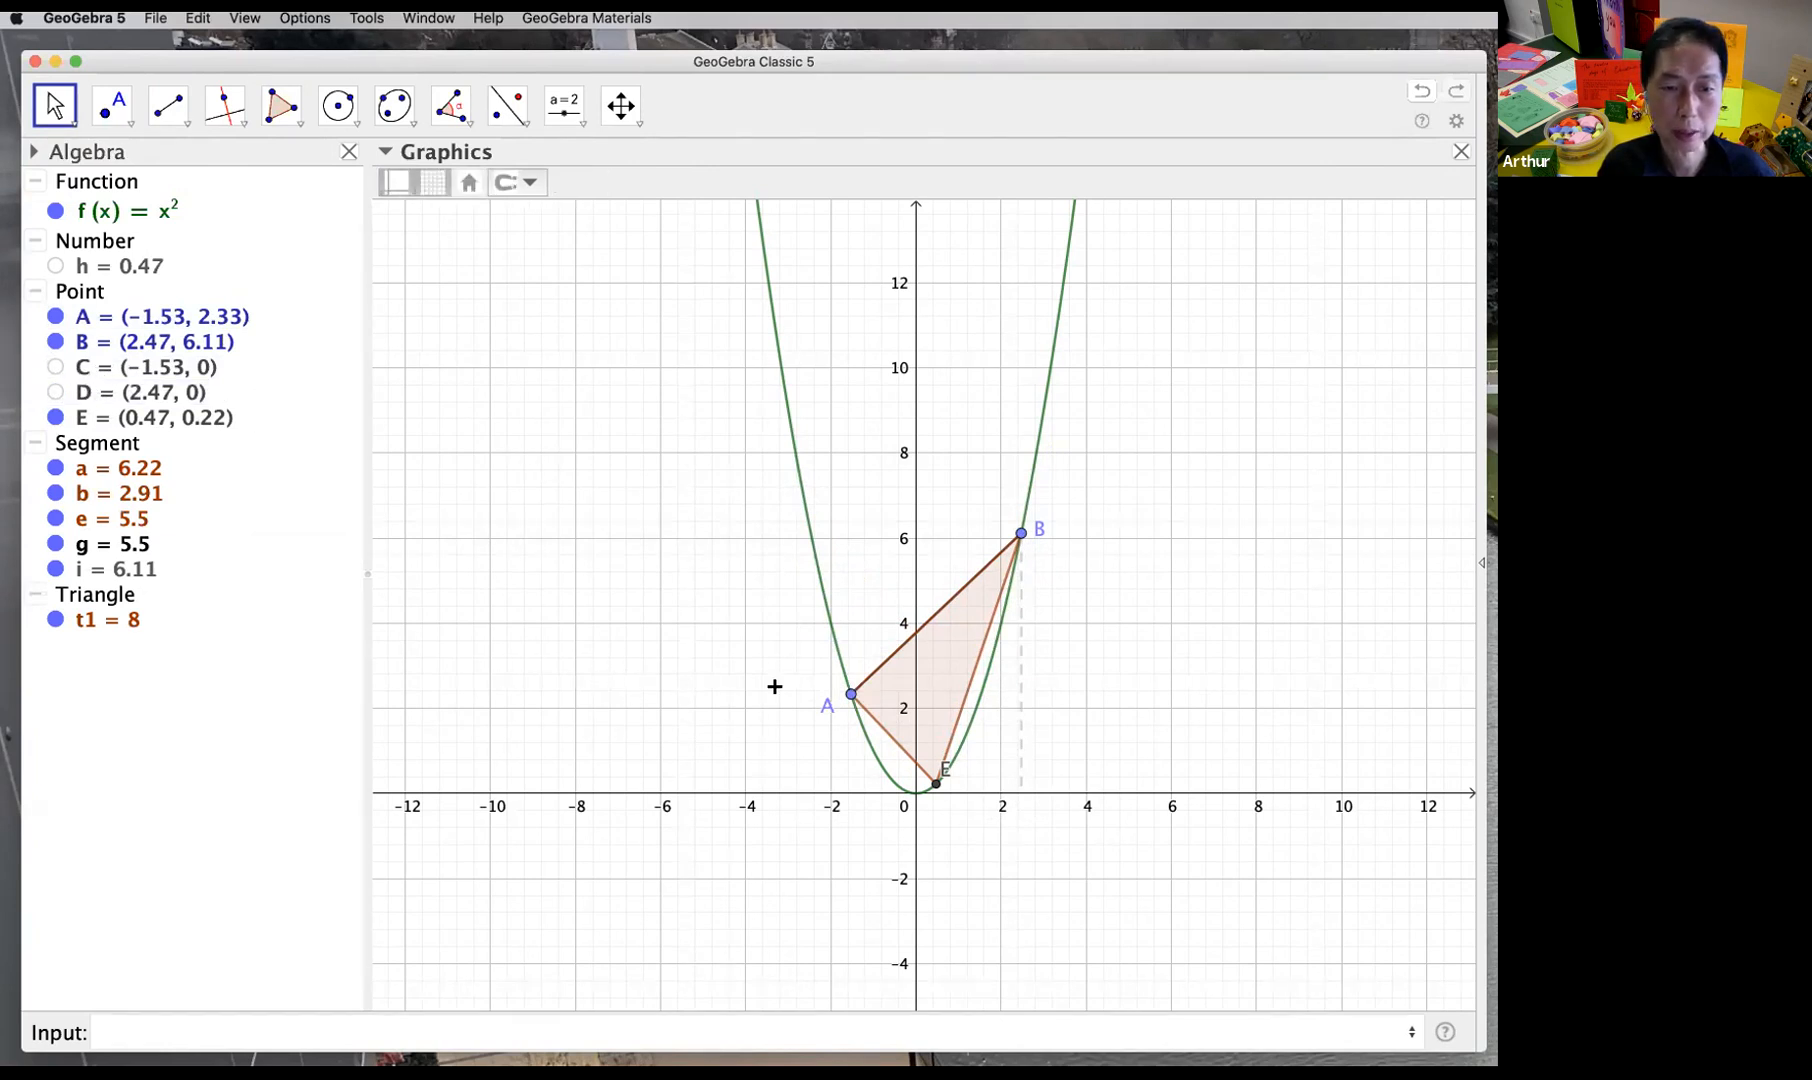
Step: Hide the dashed vertical segment below B and slide A along the parabola to (-2, 4)
{"action": "mouse_move", "coordinate": [845, 696]}
{"action": "left_mouse_down"}
{"action": "mouse_move", "coordinate": [882, 760]}
{"action": "mouse_move", "coordinate": [813, 684]}
{"action": "mouse_move", "coordinate": [810, 645]}
{"action": "mouse_move", "coordinate": [830, 688]}
{"action": "left_mouse_up"}
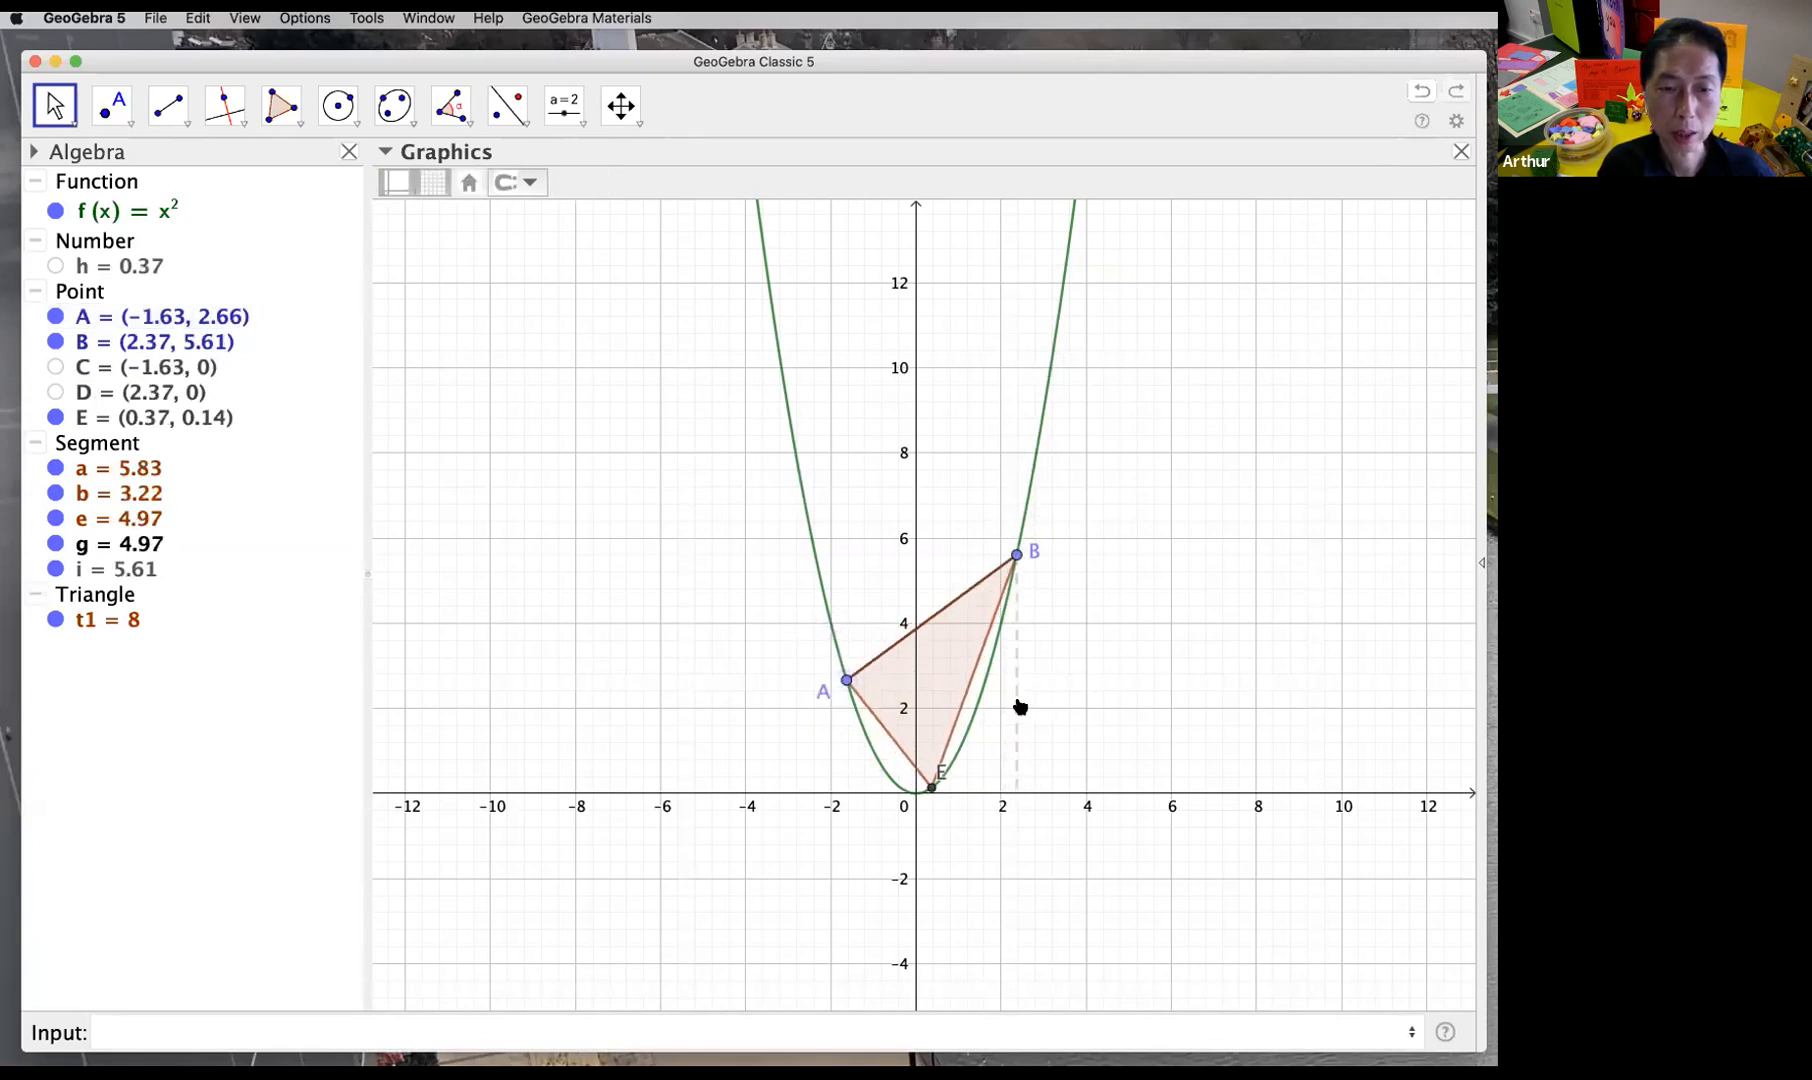
{"action": "left_click", "coordinate": [1016, 698]}
{"action": "left_click", "coordinate": [55, 569]}
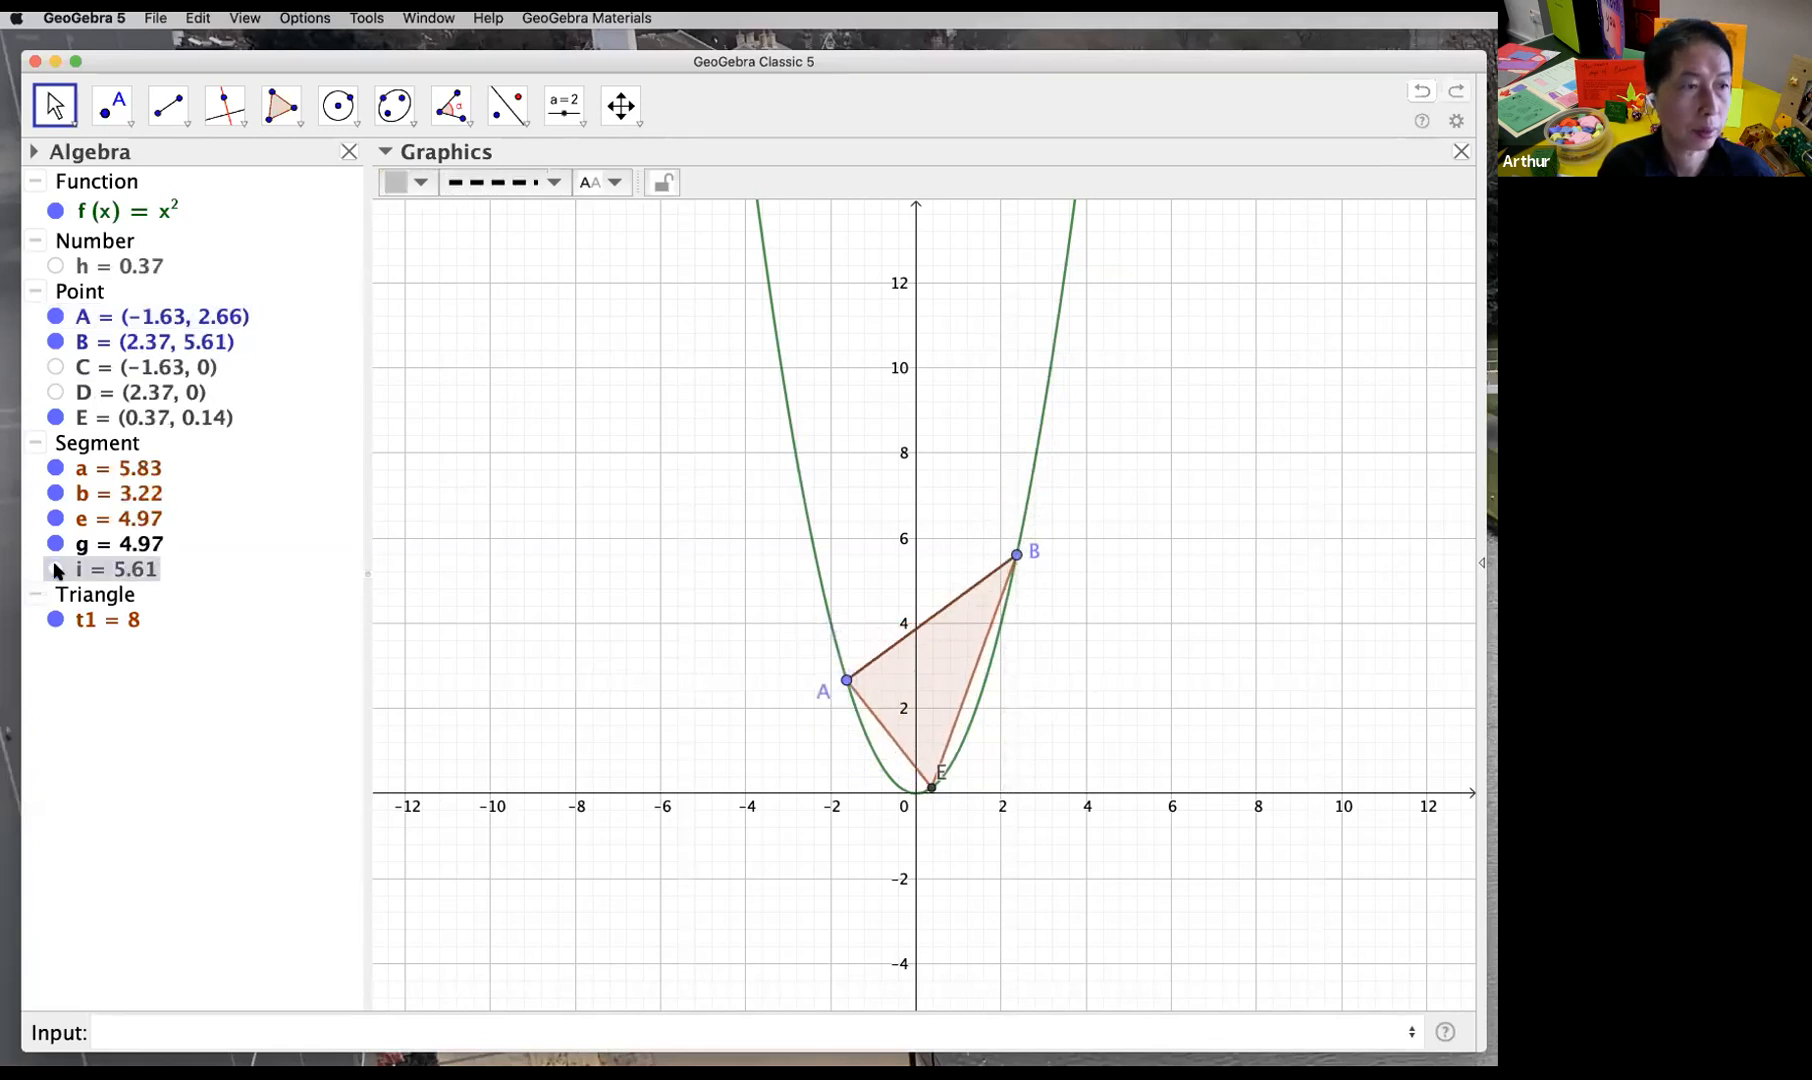
{"action": "left_click", "coordinate": [548, 578]}
{"action": "left_click_drag", "start_coordinate": [847, 680], "coordinate": [820, 628]}
{"action": "left_click", "coordinate": [1138, 690]}
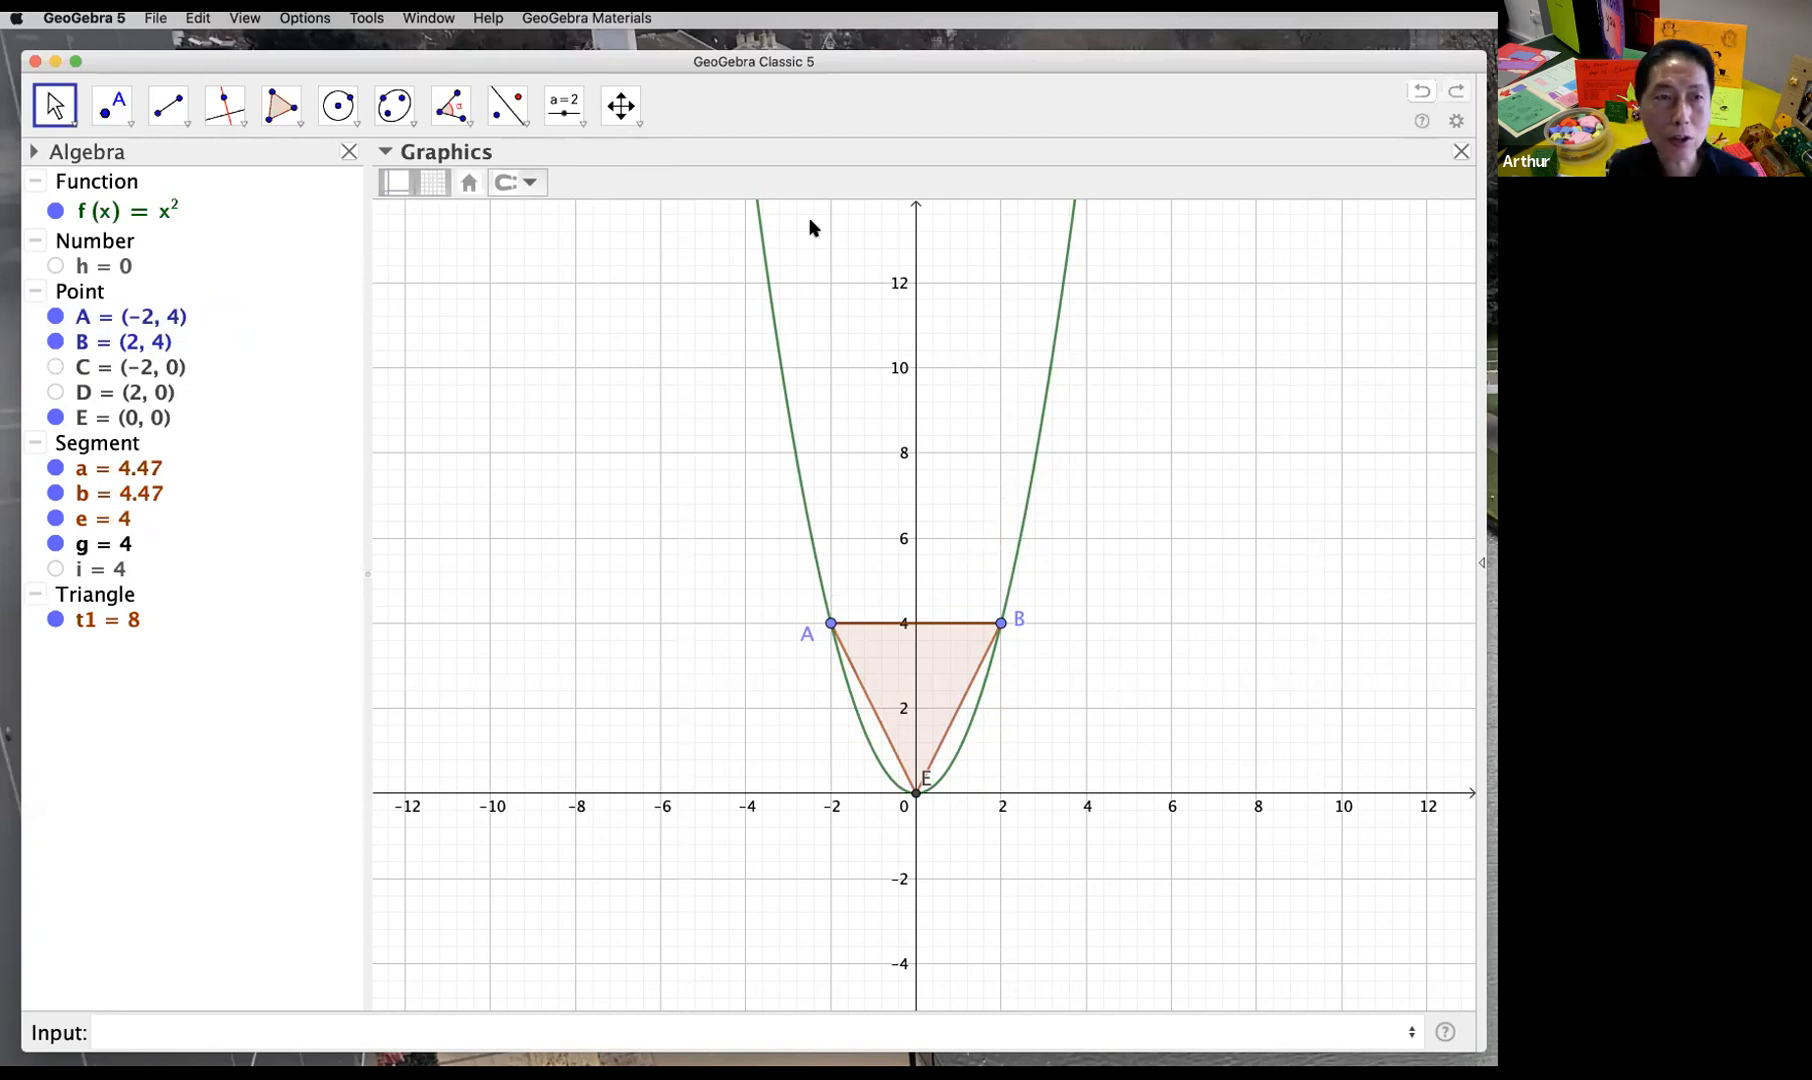
Step: Add an area measurement label to triangle AEB with the Area tool
{"action": "left_click", "coordinate": [626, 117]}
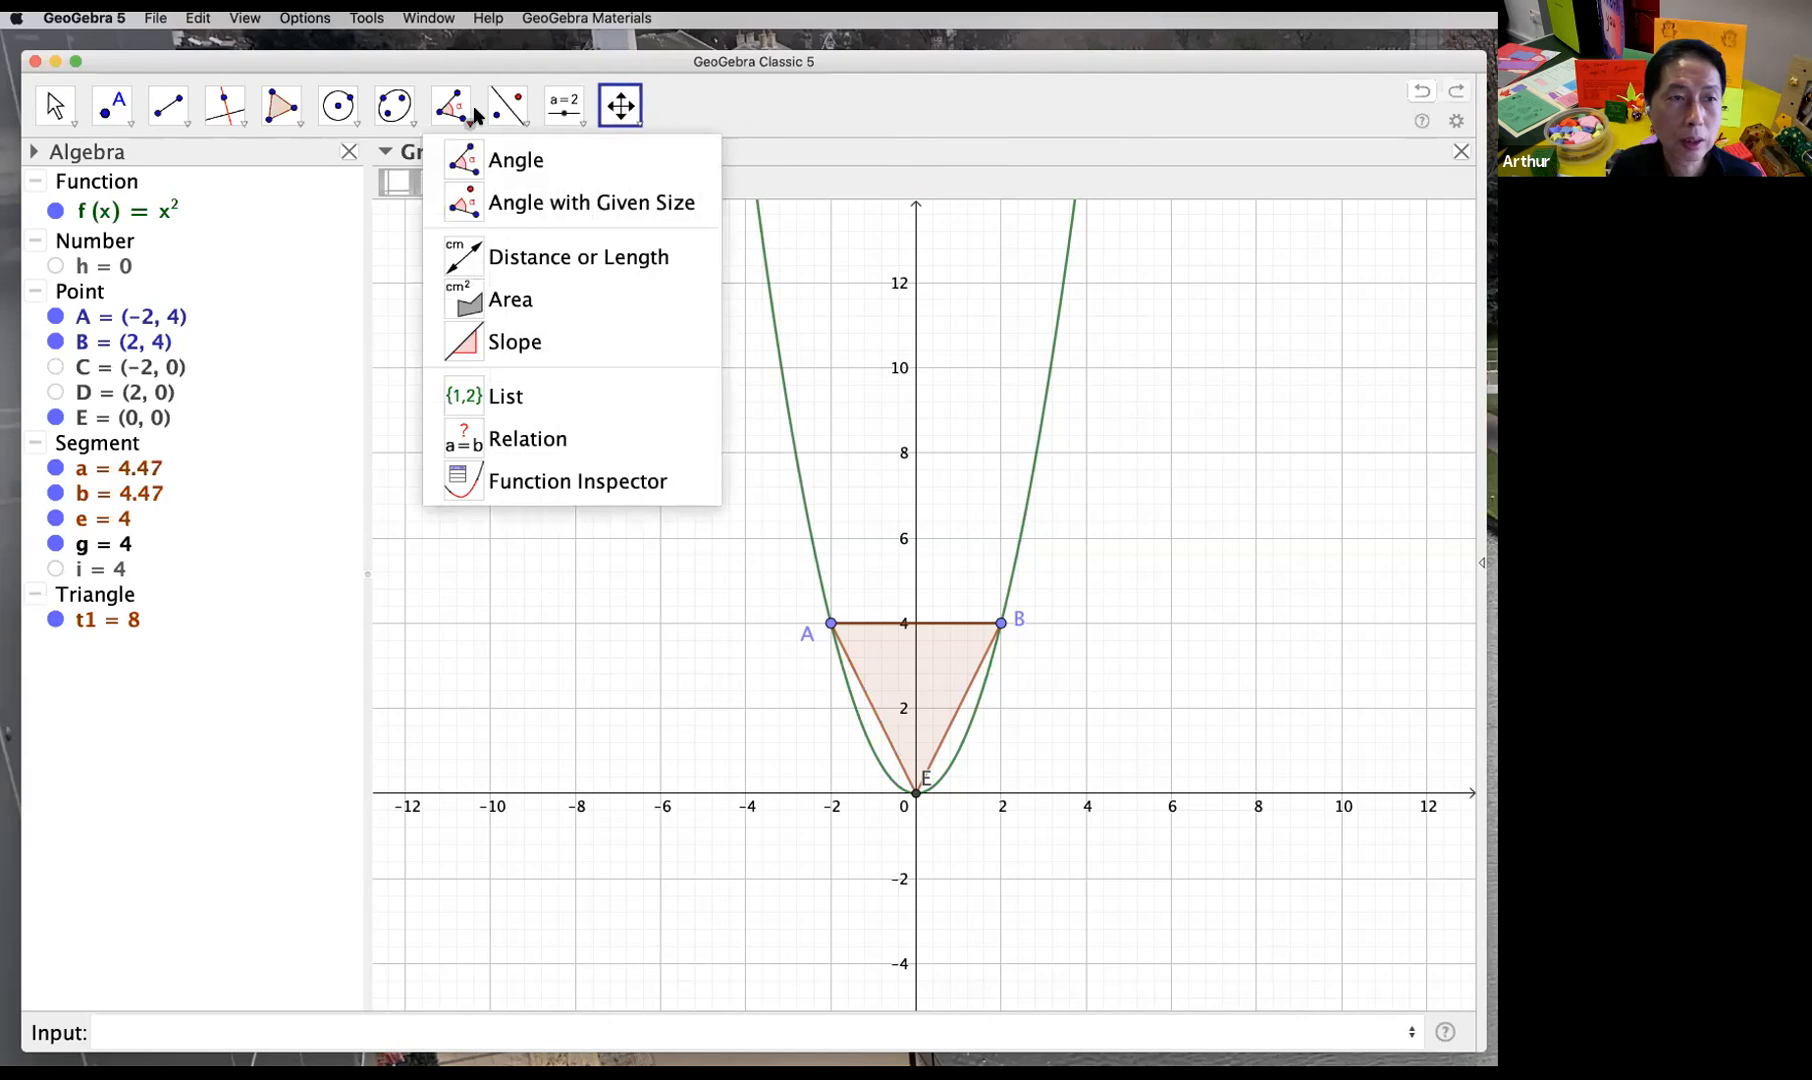
{"action": "mouse_move", "coordinate": [500, 120]}
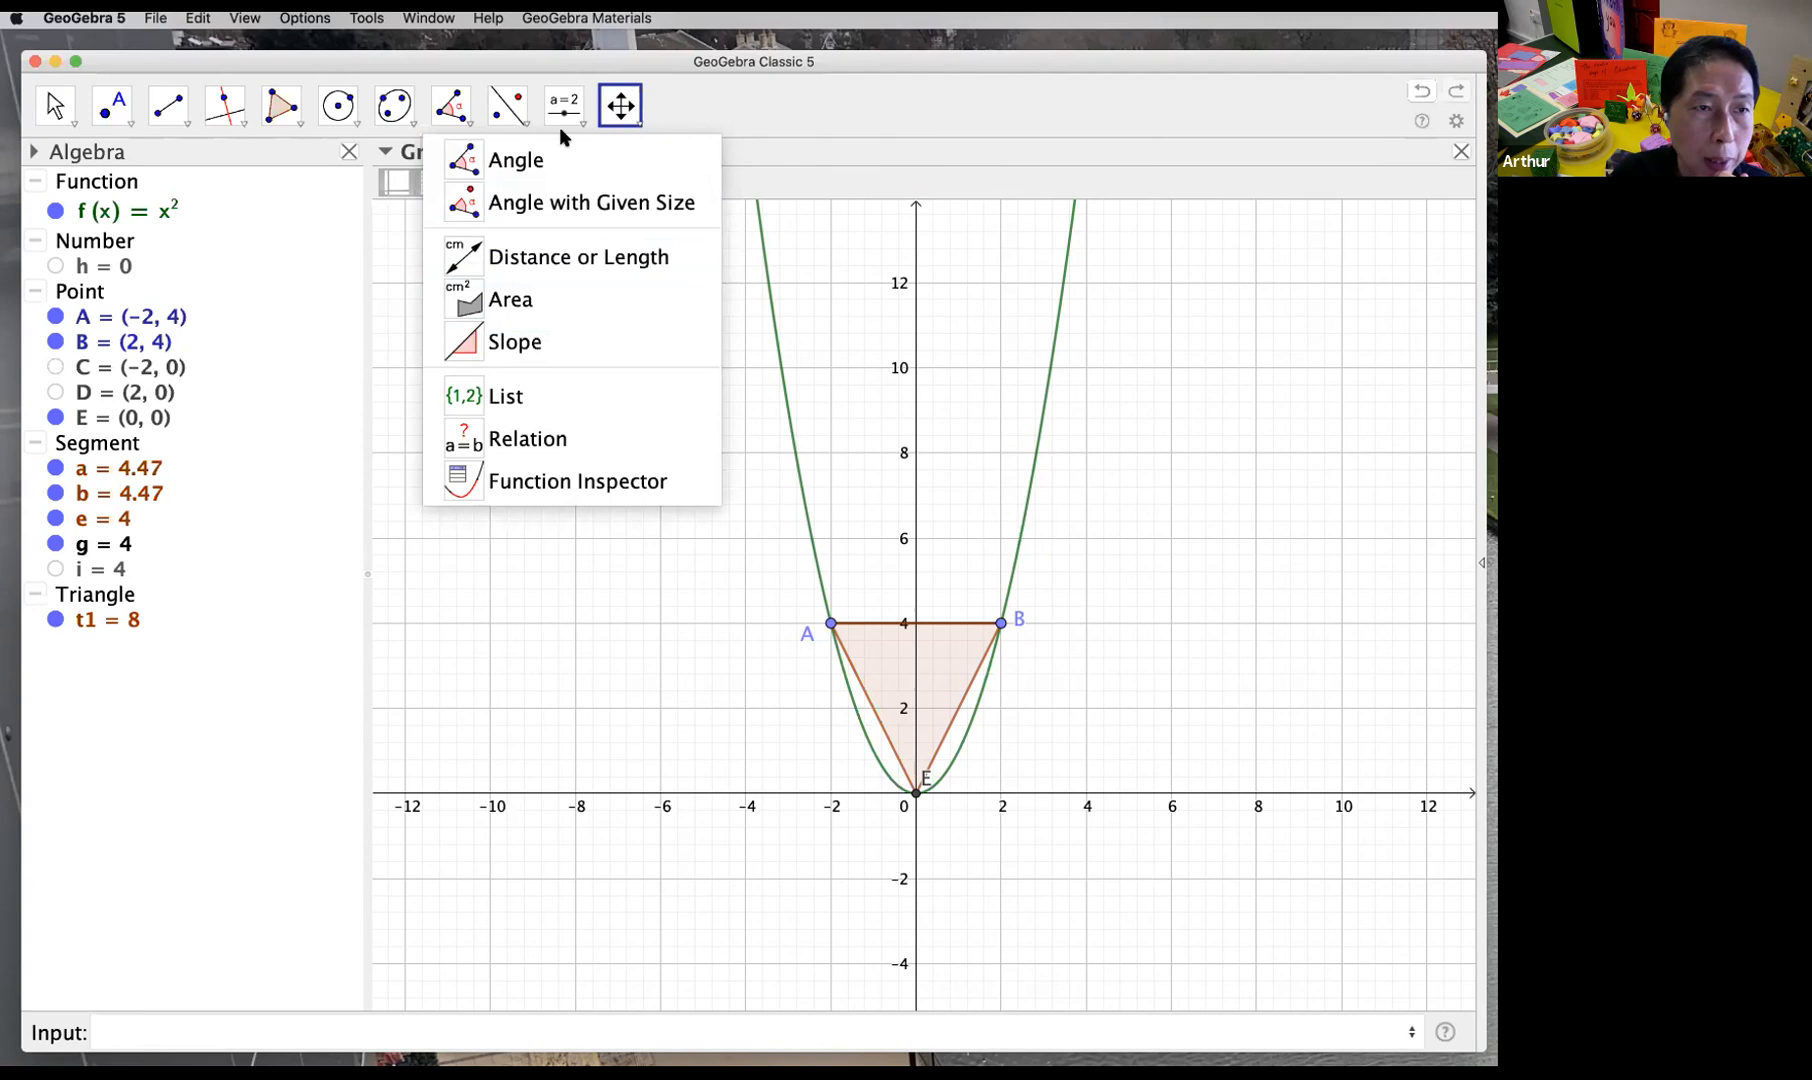
{"action": "left_click", "coordinate": [518, 312]}
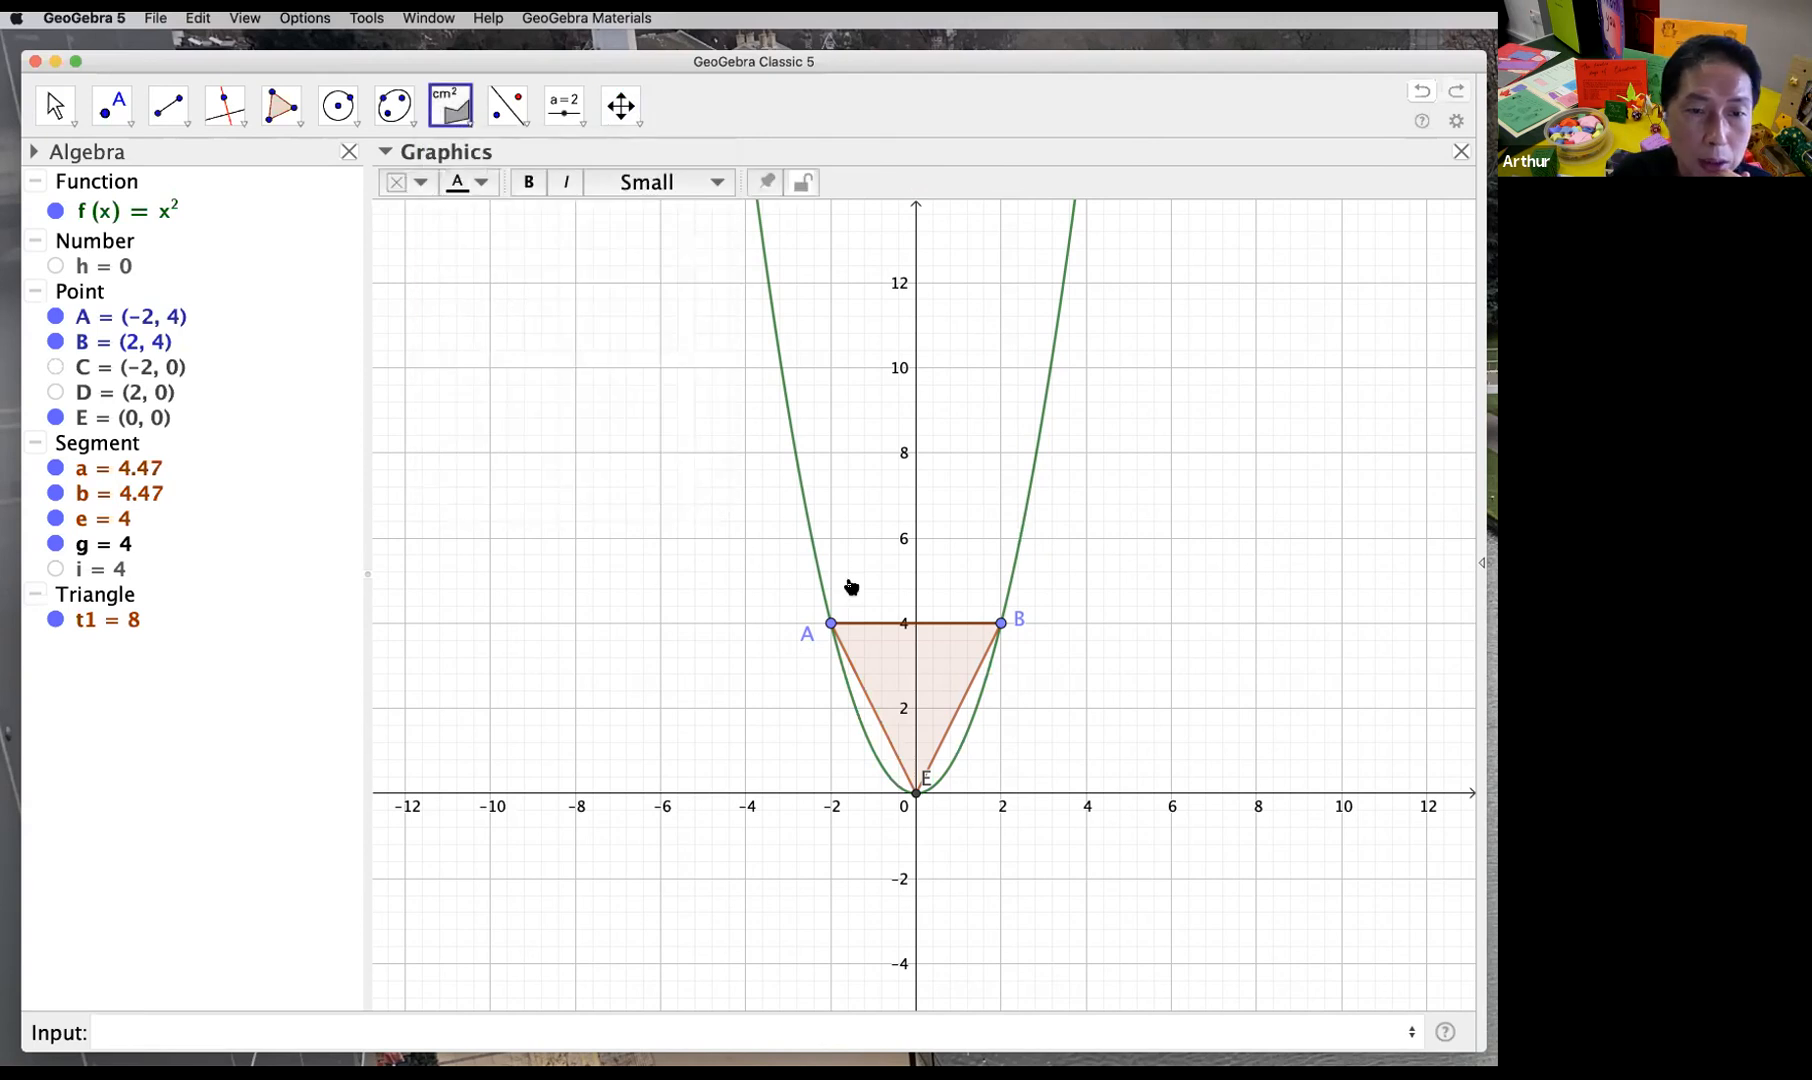
{"action": "left_click", "coordinate": [893, 675]}
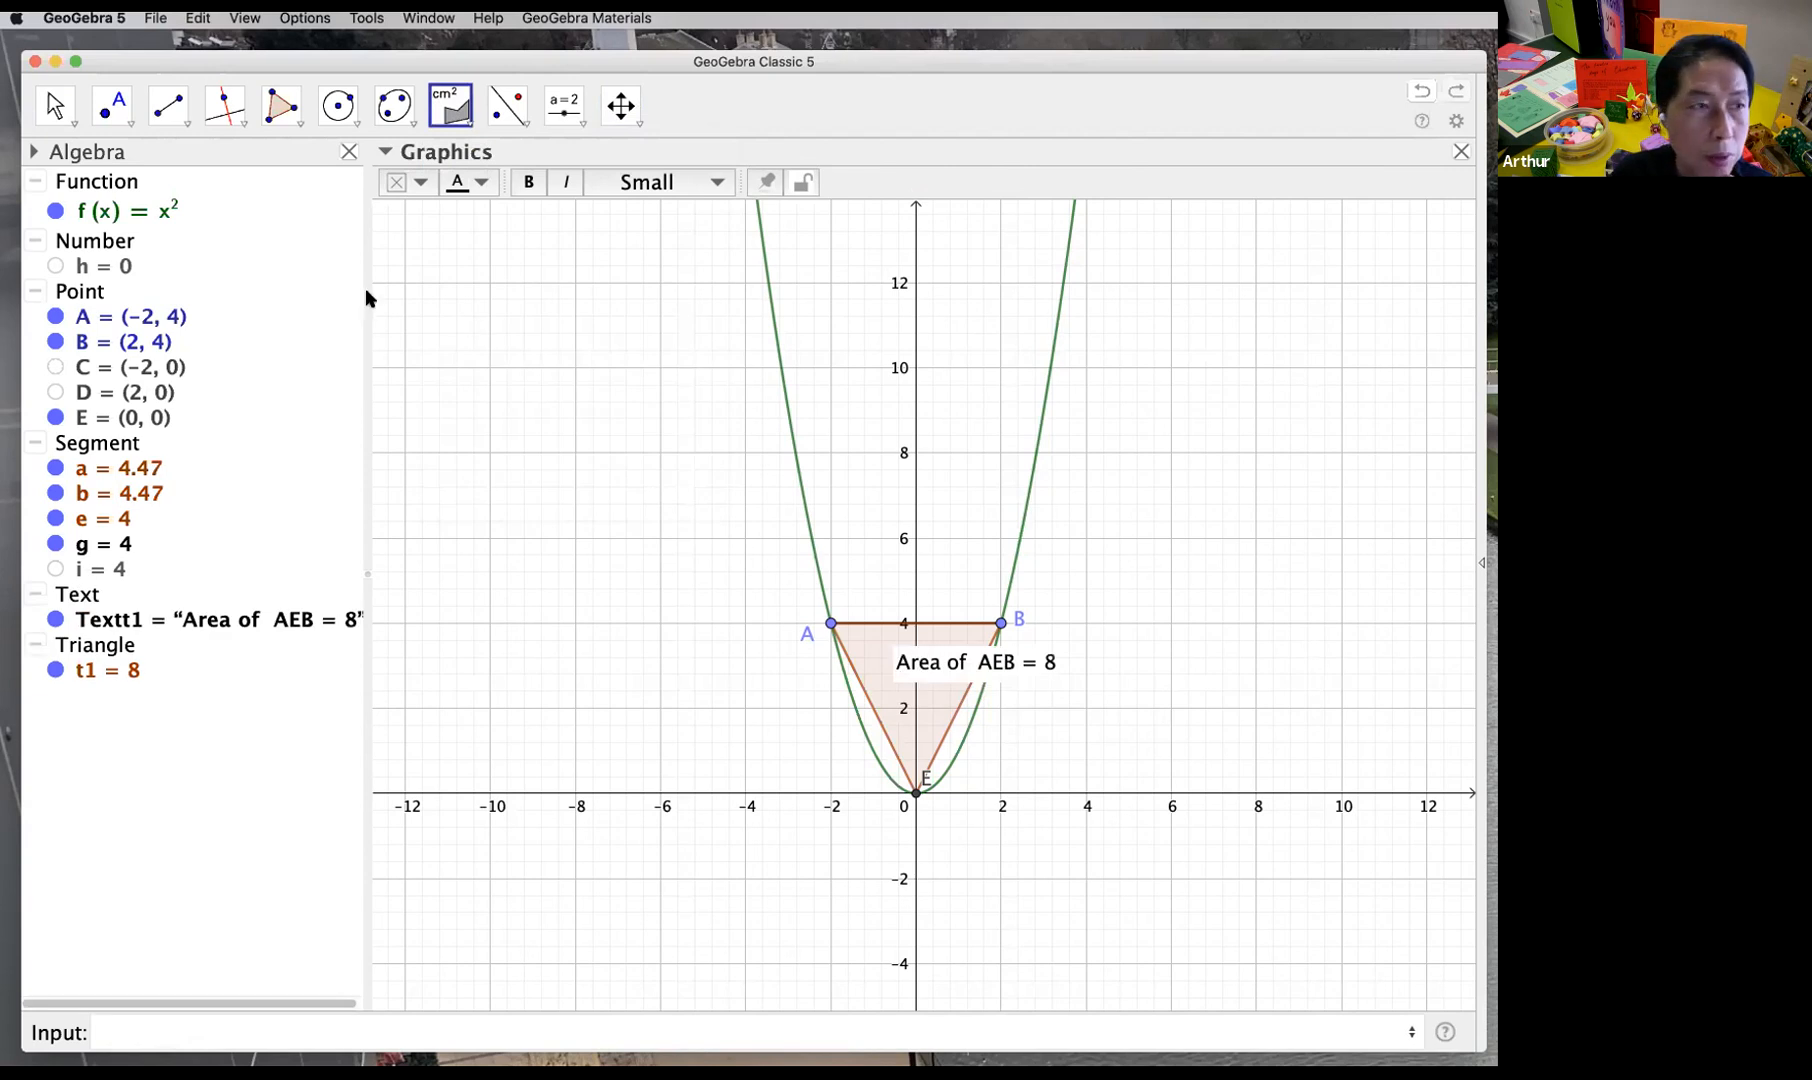
Step: Move the area label out of the triangle to beside its BE edge, at a height of about y = 2
{"action": "left_click", "coordinate": [55, 110]}
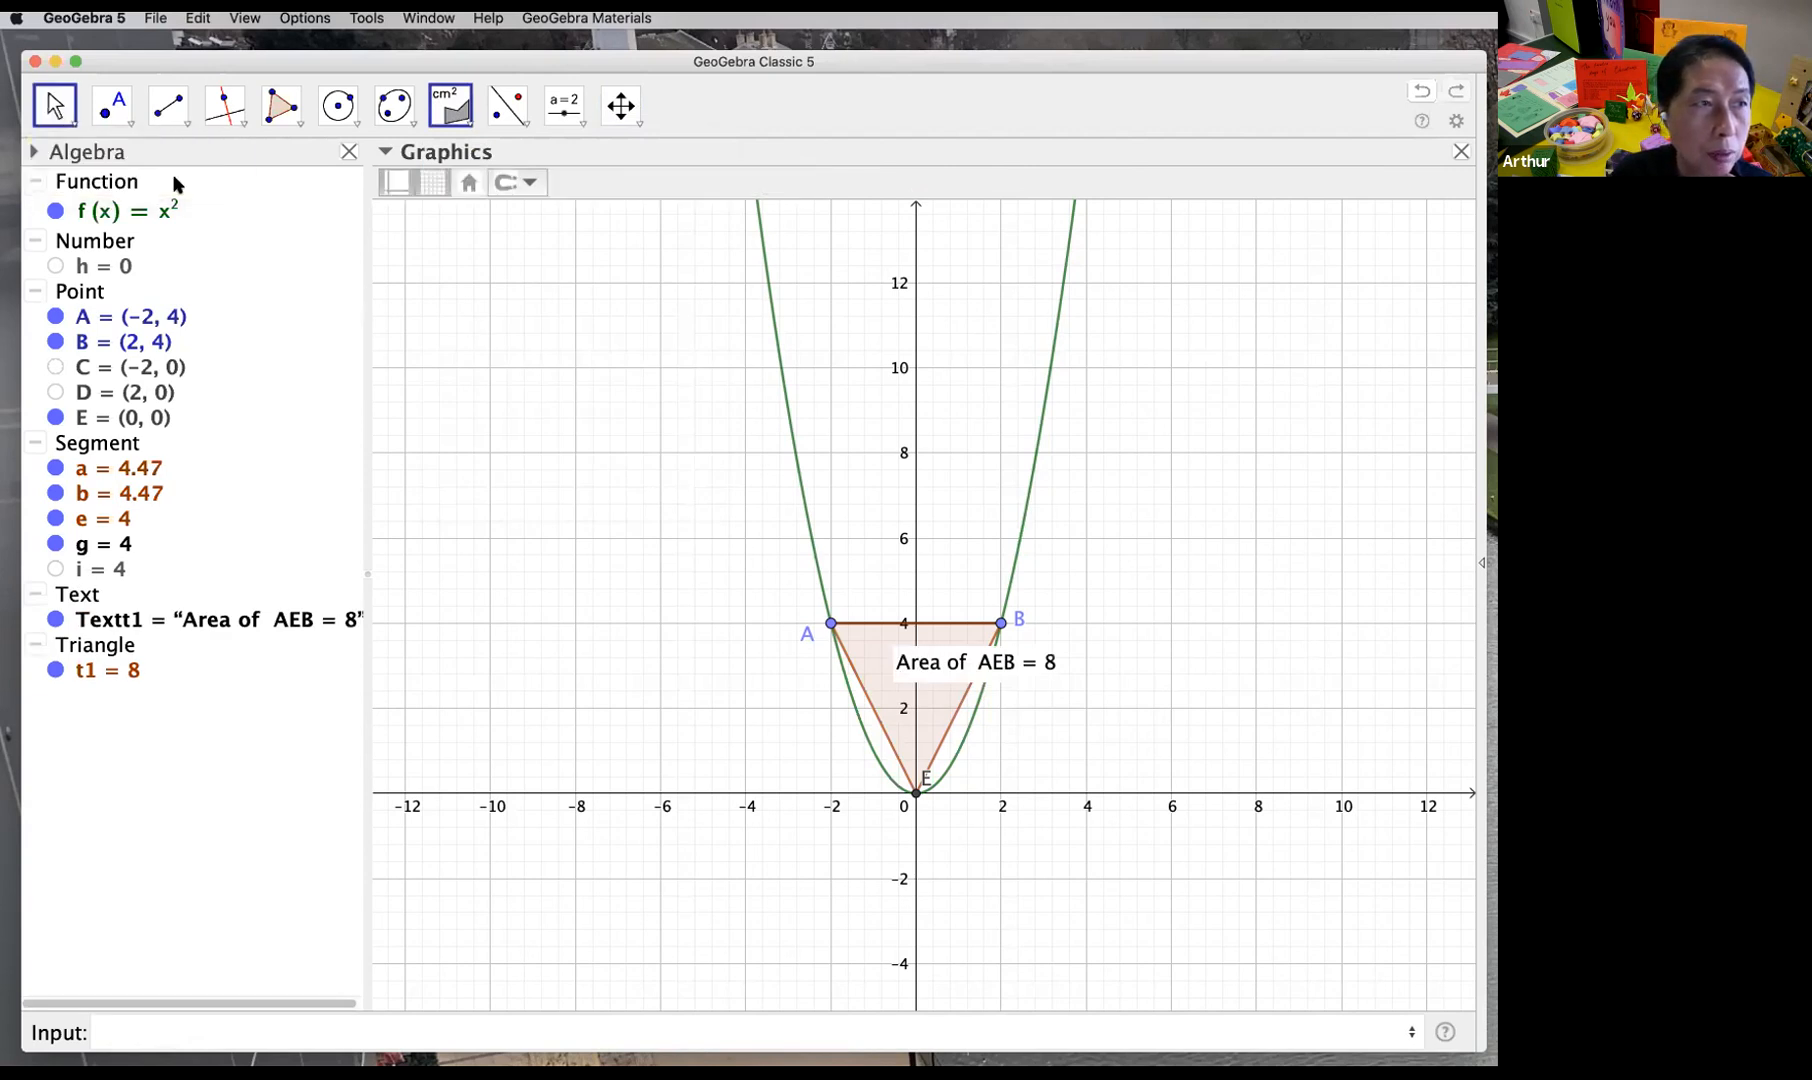
{"action": "left_click", "coordinate": [920, 678]}
{"action": "left_click_drag", "start_coordinate": [920, 678], "coordinate": [1076, 736]}
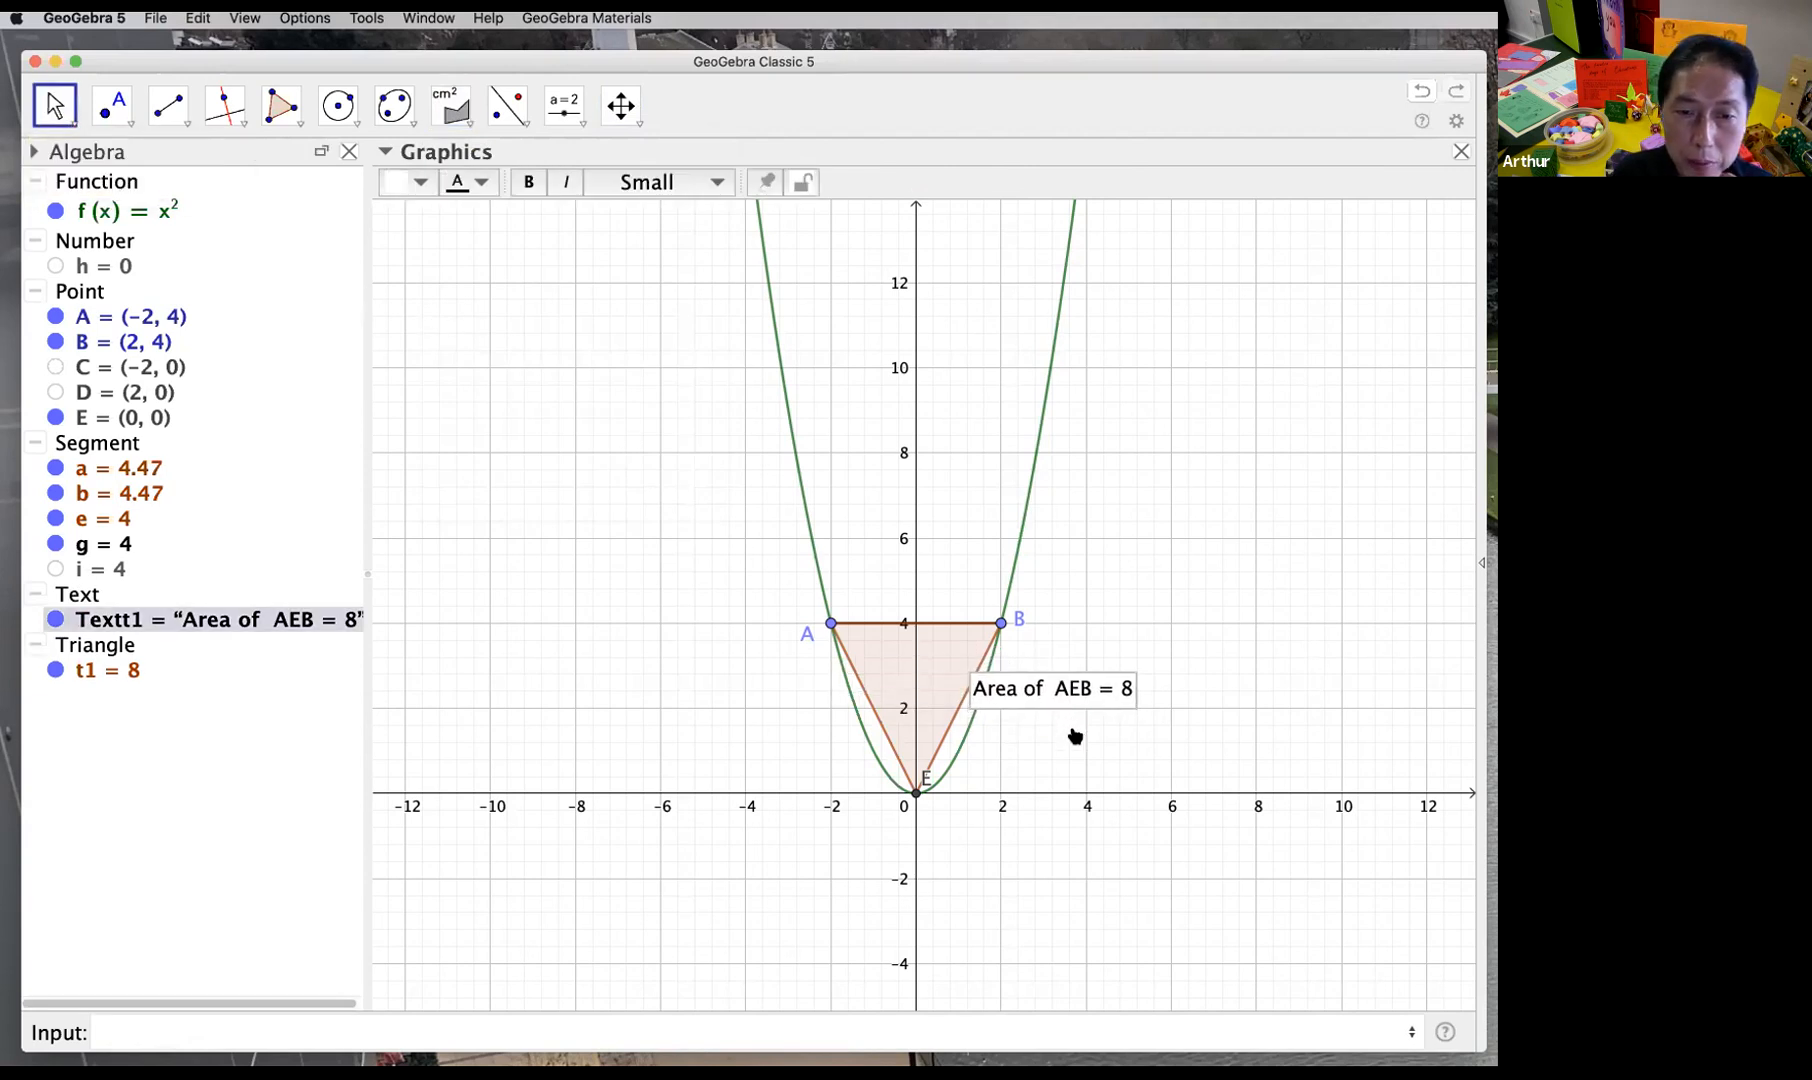
{"action": "left_click", "coordinate": [1108, 728]}
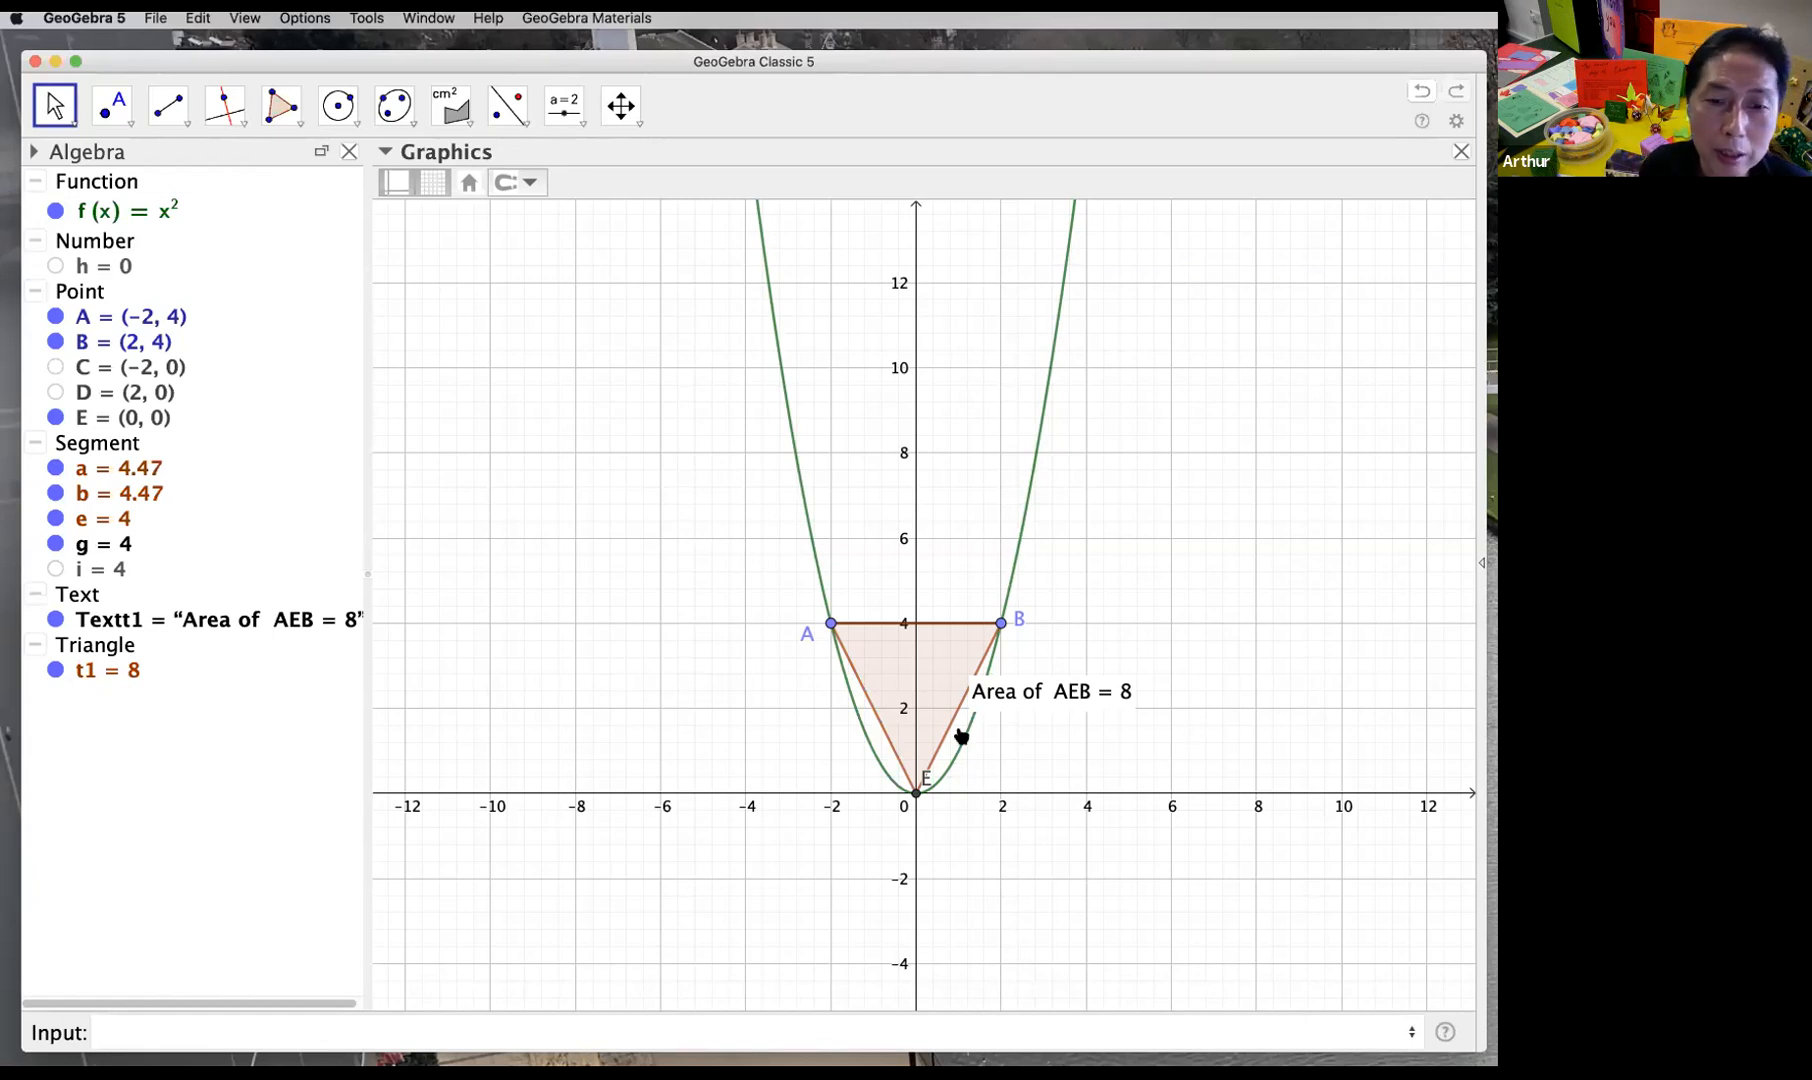
{"action": "left_click_drag", "start_coordinate": [1068, 700], "coordinate": [1136, 770]}
{"action": "left_click", "coordinate": [1136, 770]}
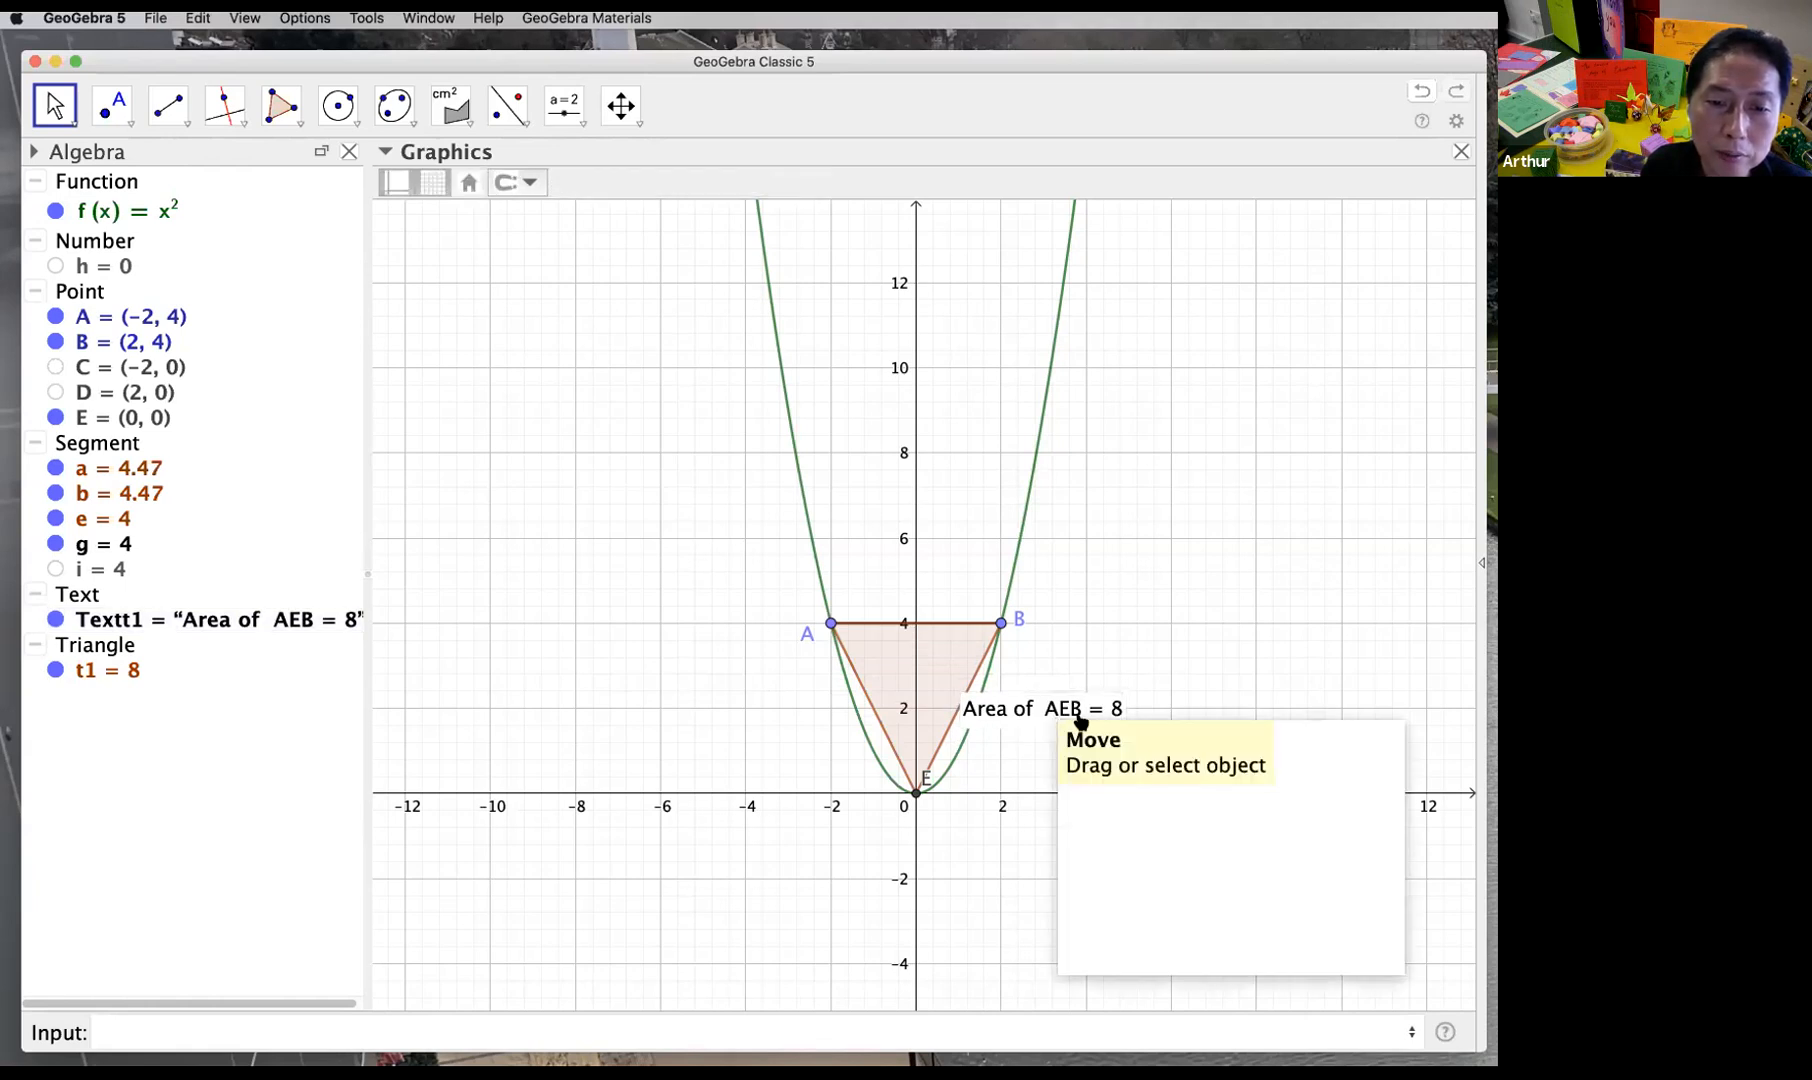
Step: Hide the triangle's area label and narrow the Algebra view to enlarge the graphics area
{"action": "left_click", "coordinate": [1052, 714]}
{"action": "right_click", "coordinate": [1049, 714]}
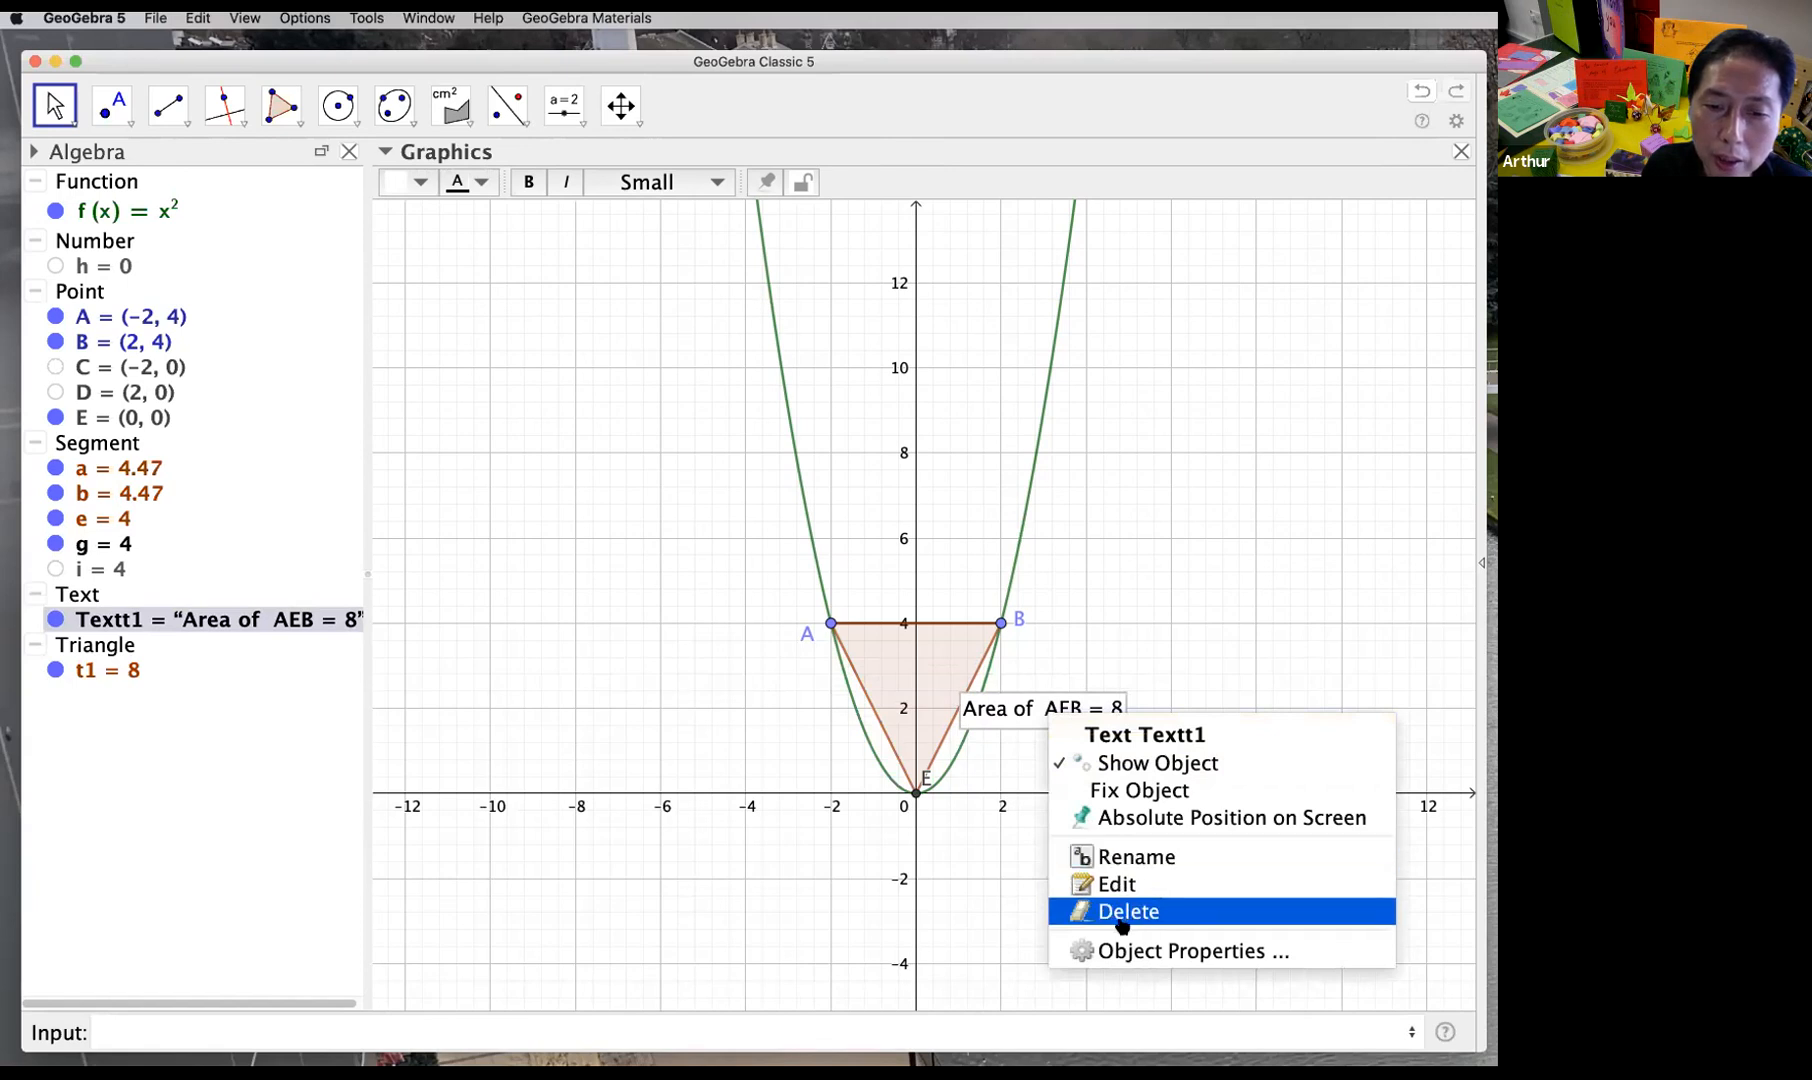
{"action": "left_click", "coordinate": [1066, 765]}
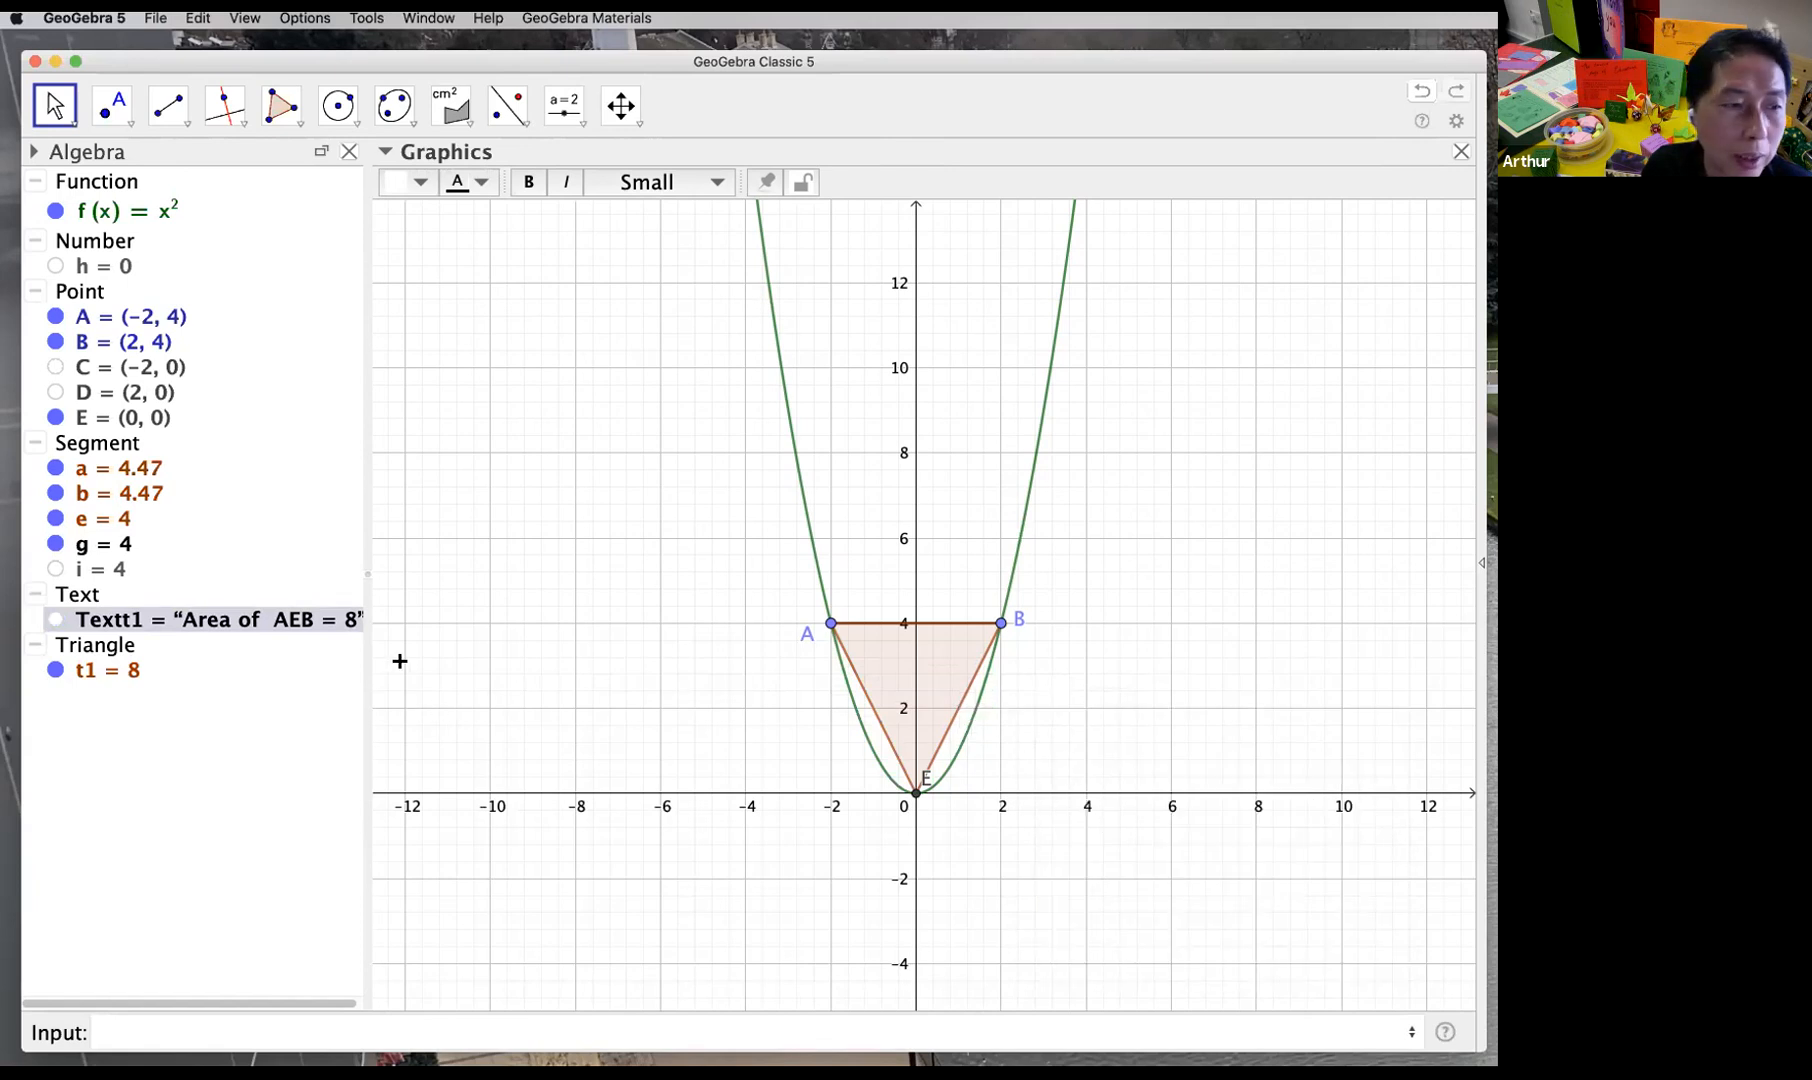
{"action": "left_click_drag", "start_coordinate": [367, 571], "coordinate": [201, 575]}
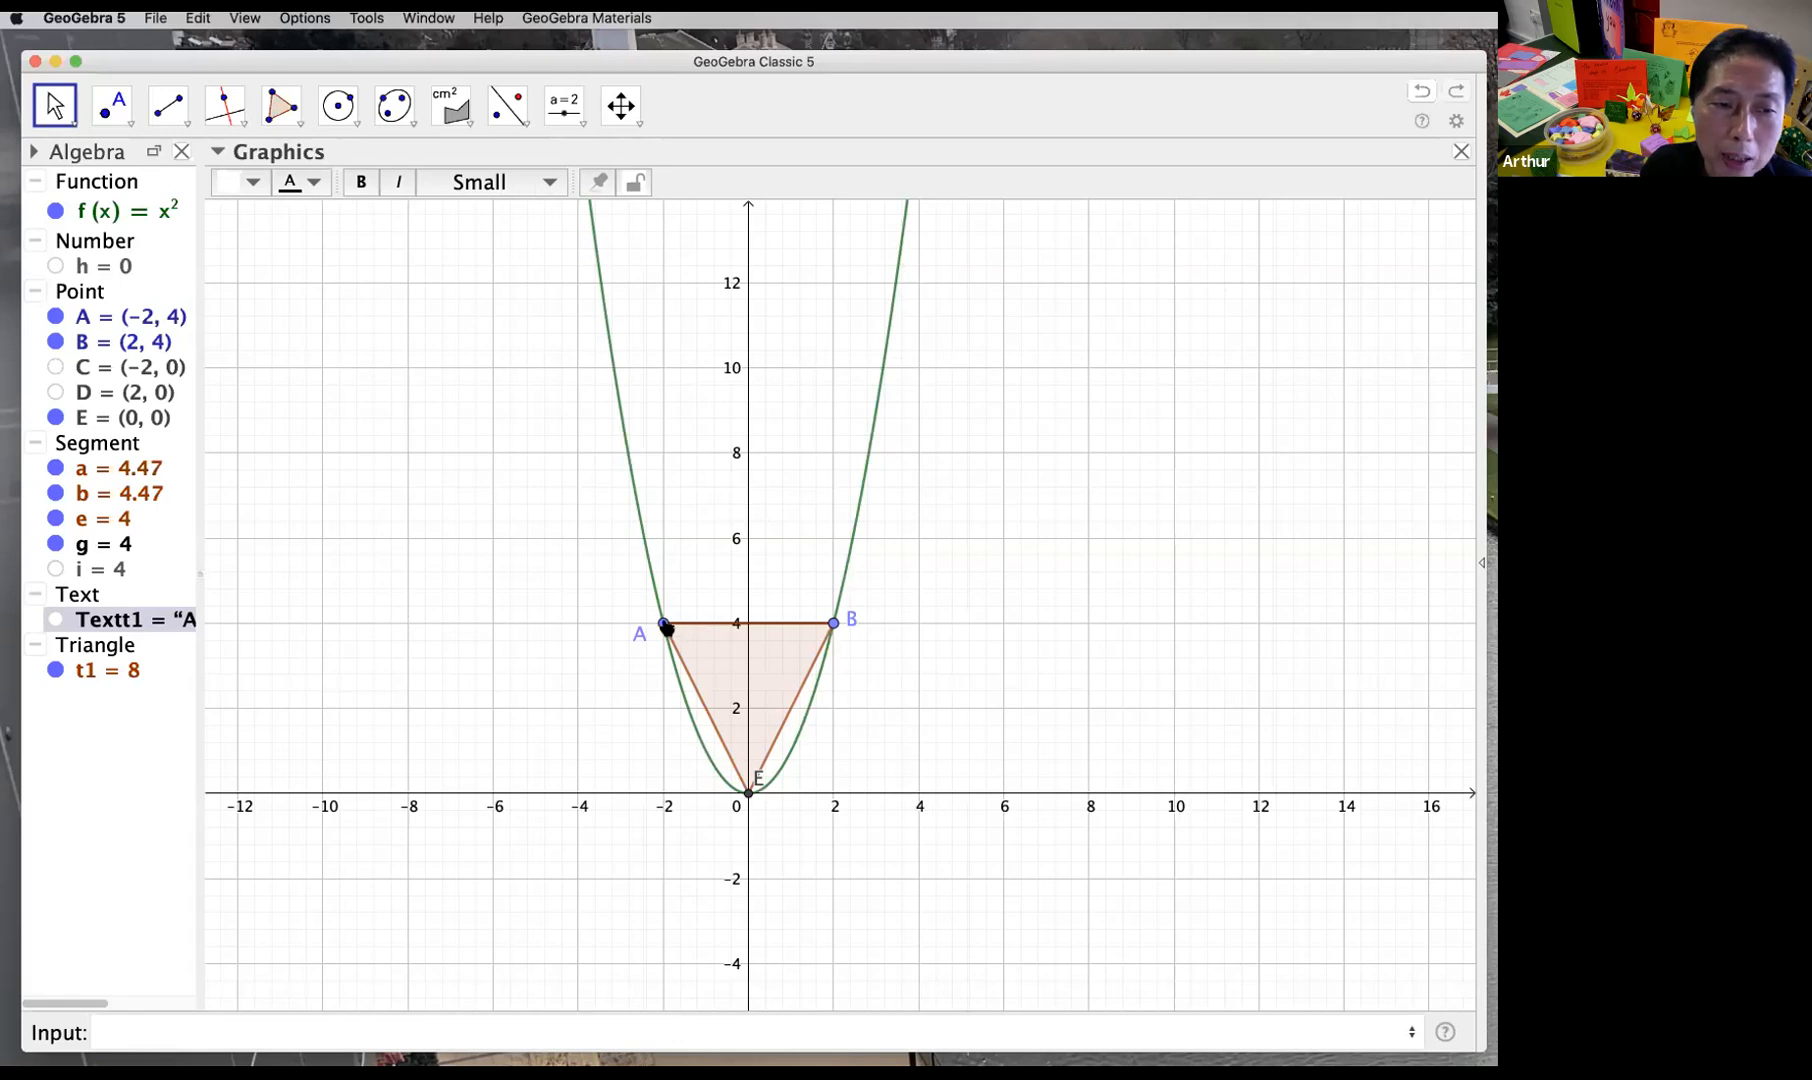
Step: Slide A to about x = -1.42 and back to about x = -1.68 to observe the triangle's changing shape
{"action": "left_click_drag", "start_coordinate": [661, 627], "coordinate": [681, 713]}
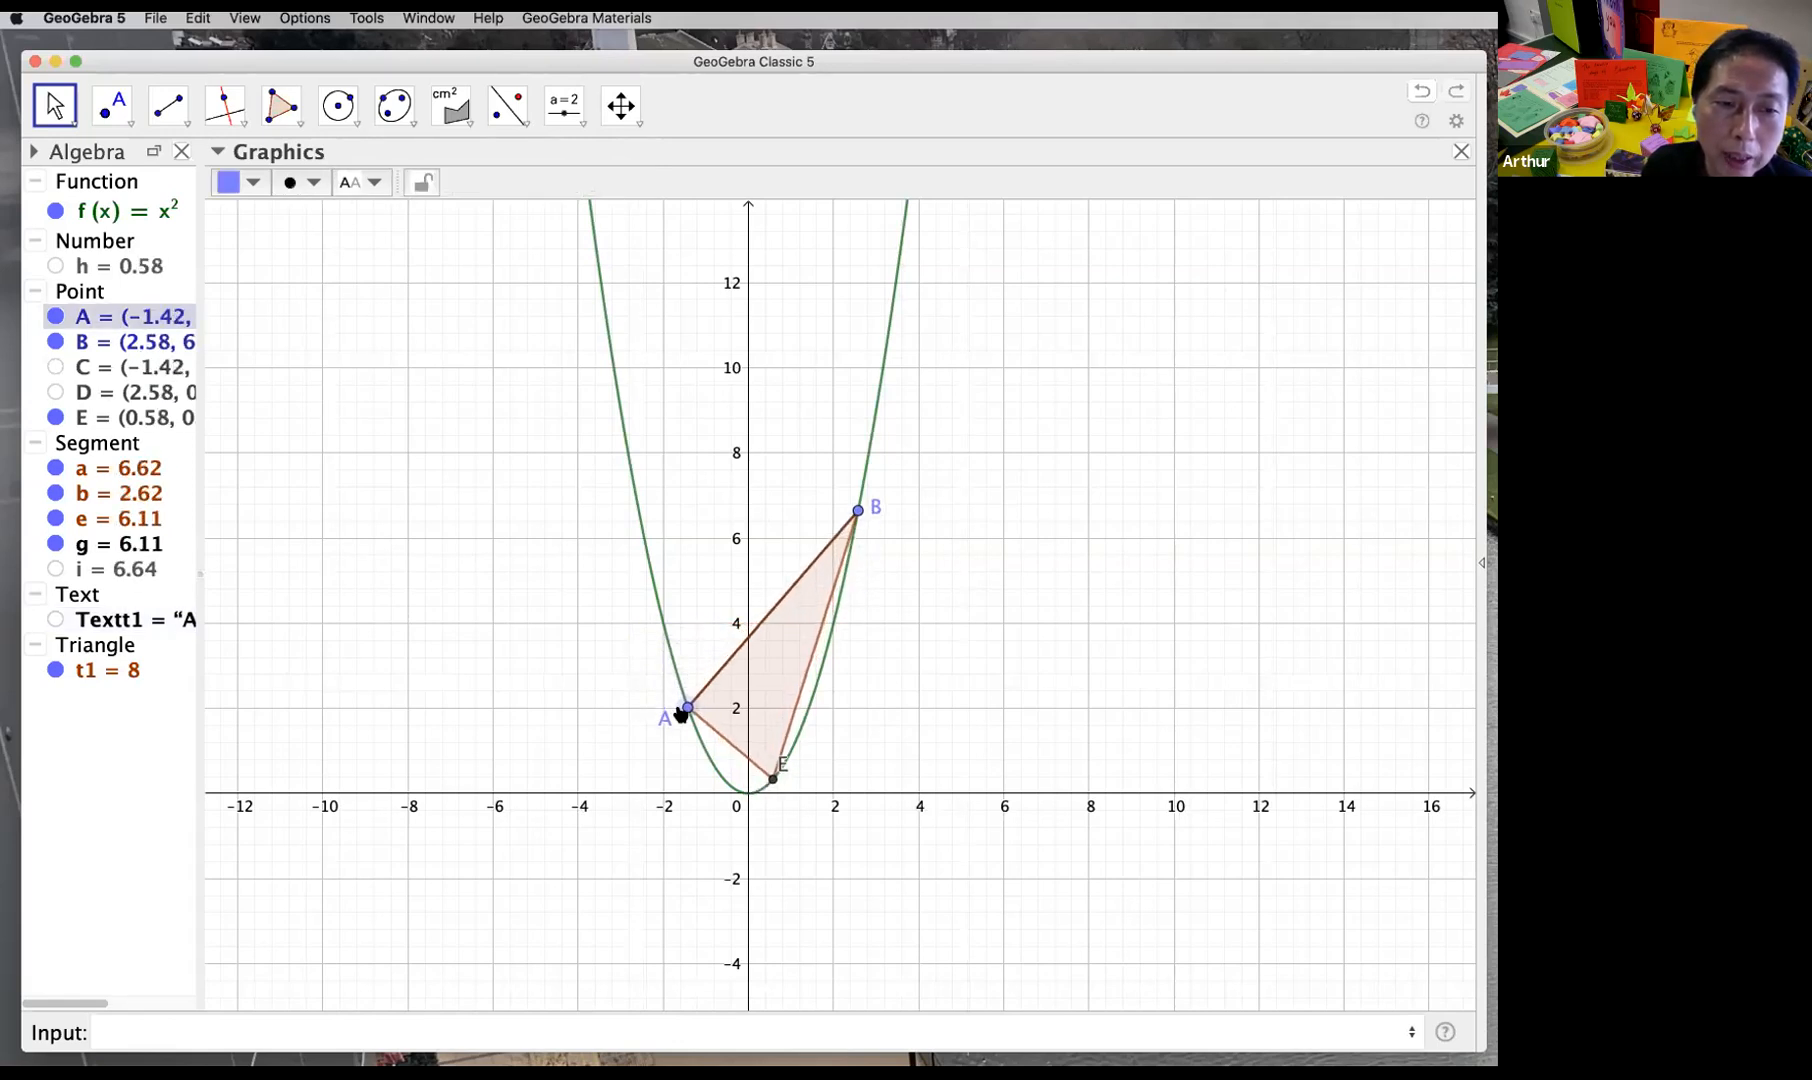
{"action": "left_click", "coordinate": [1020, 716]}
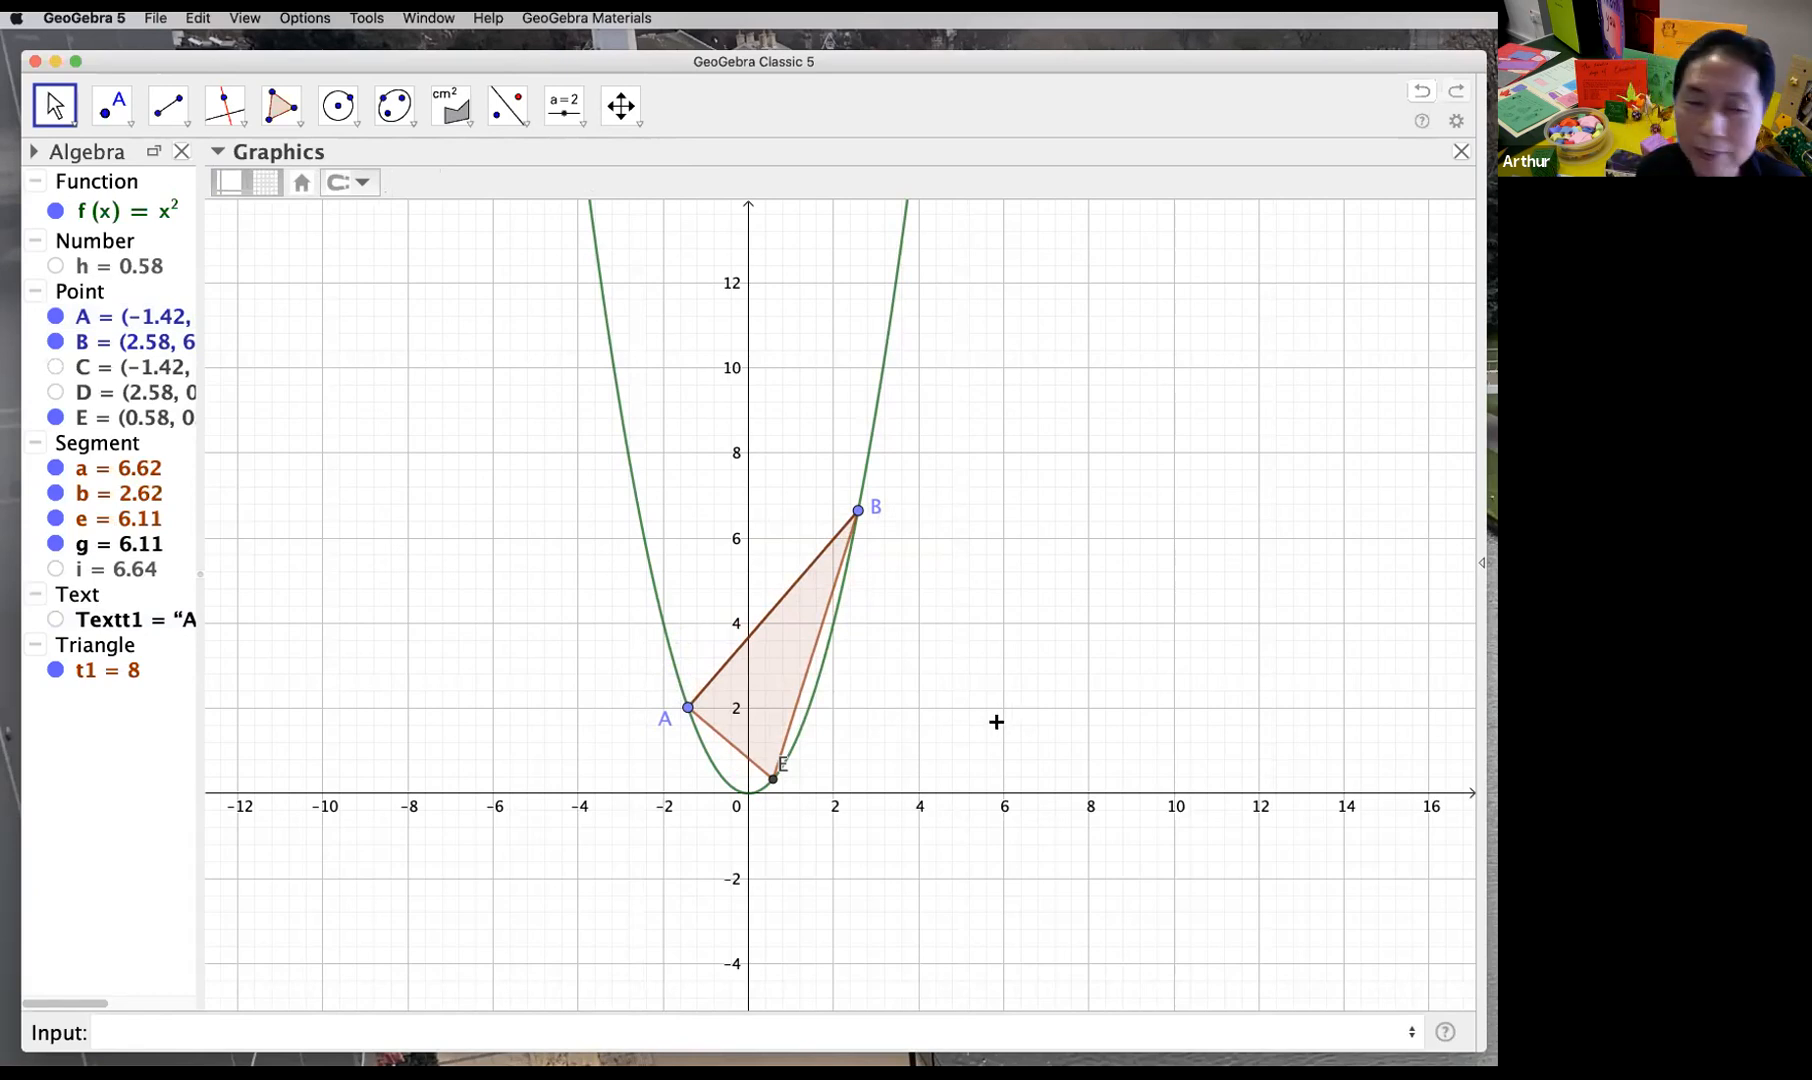
{"action": "left_click_drag", "start_coordinate": [688, 707], "coordinate": [673, 691]}
{"action": "left_click", "coordinate": [910, 676]}
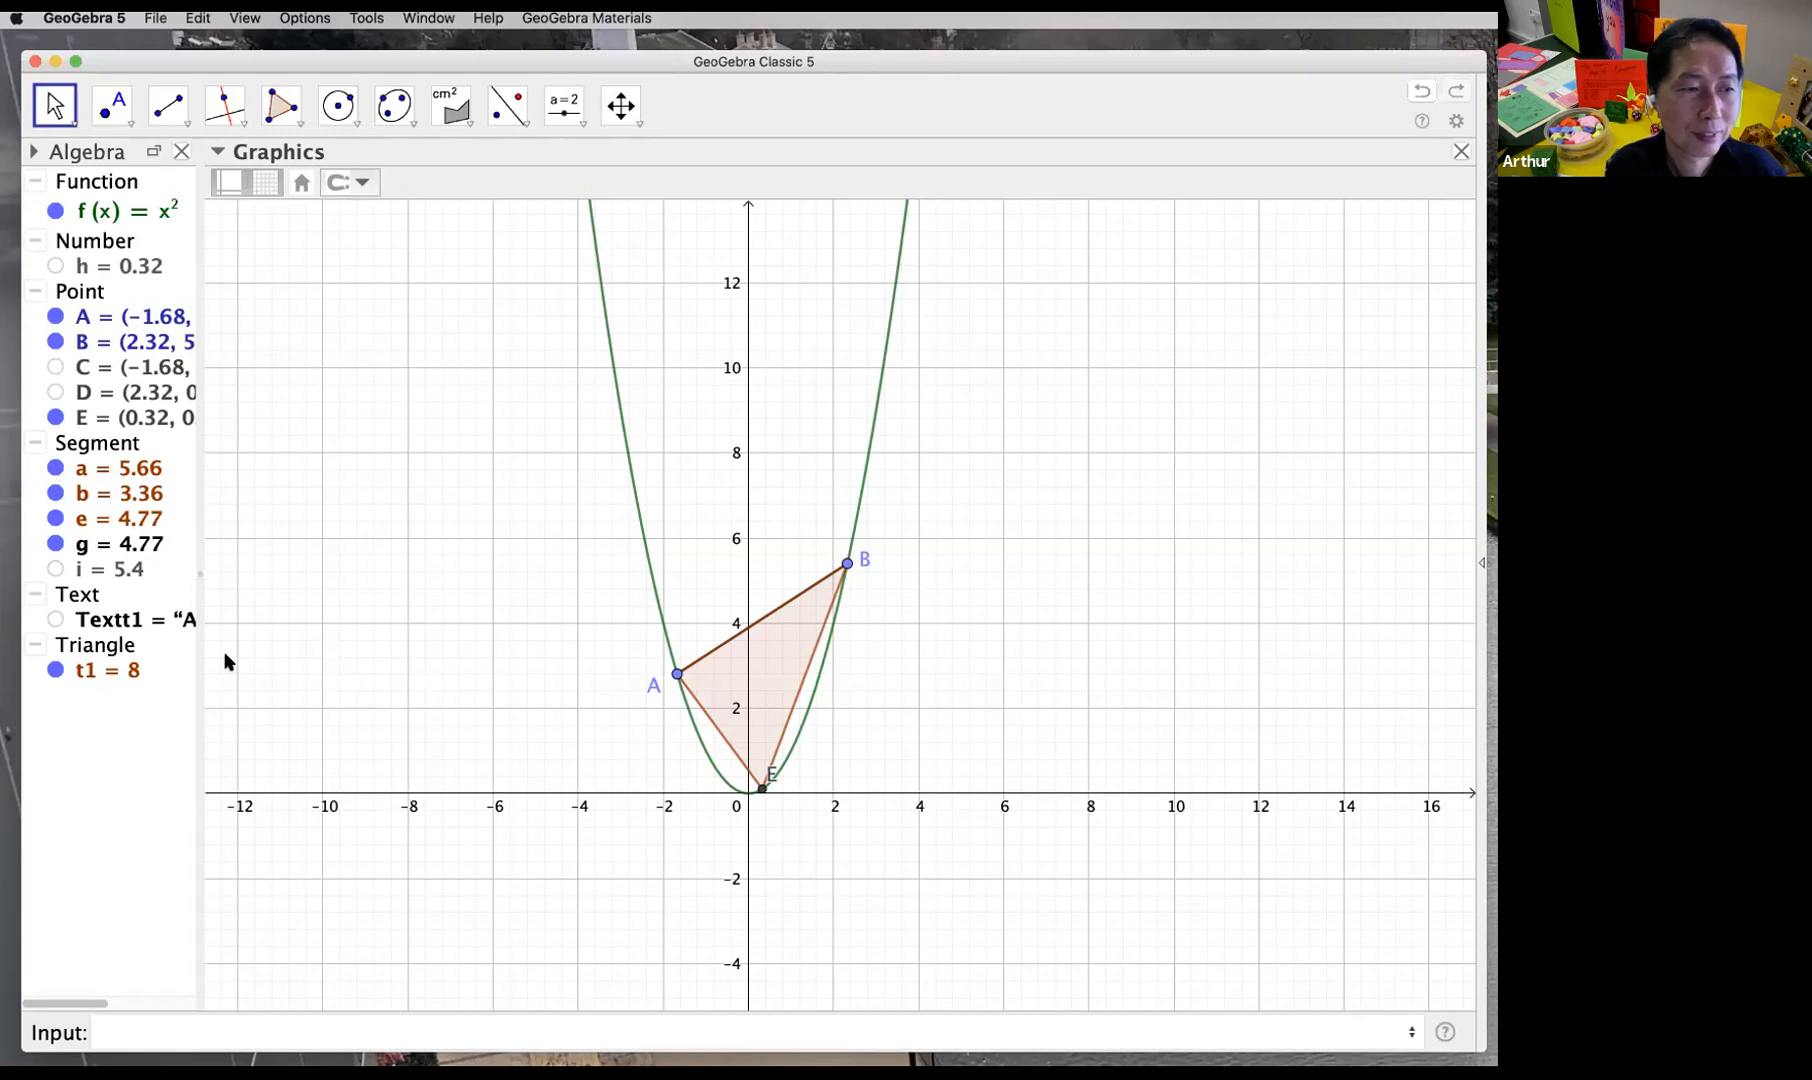
Step: Show the triangle's area label again and slide A to about x = -1.49
{"action": "left_click", "coordinate": [55, 621]}
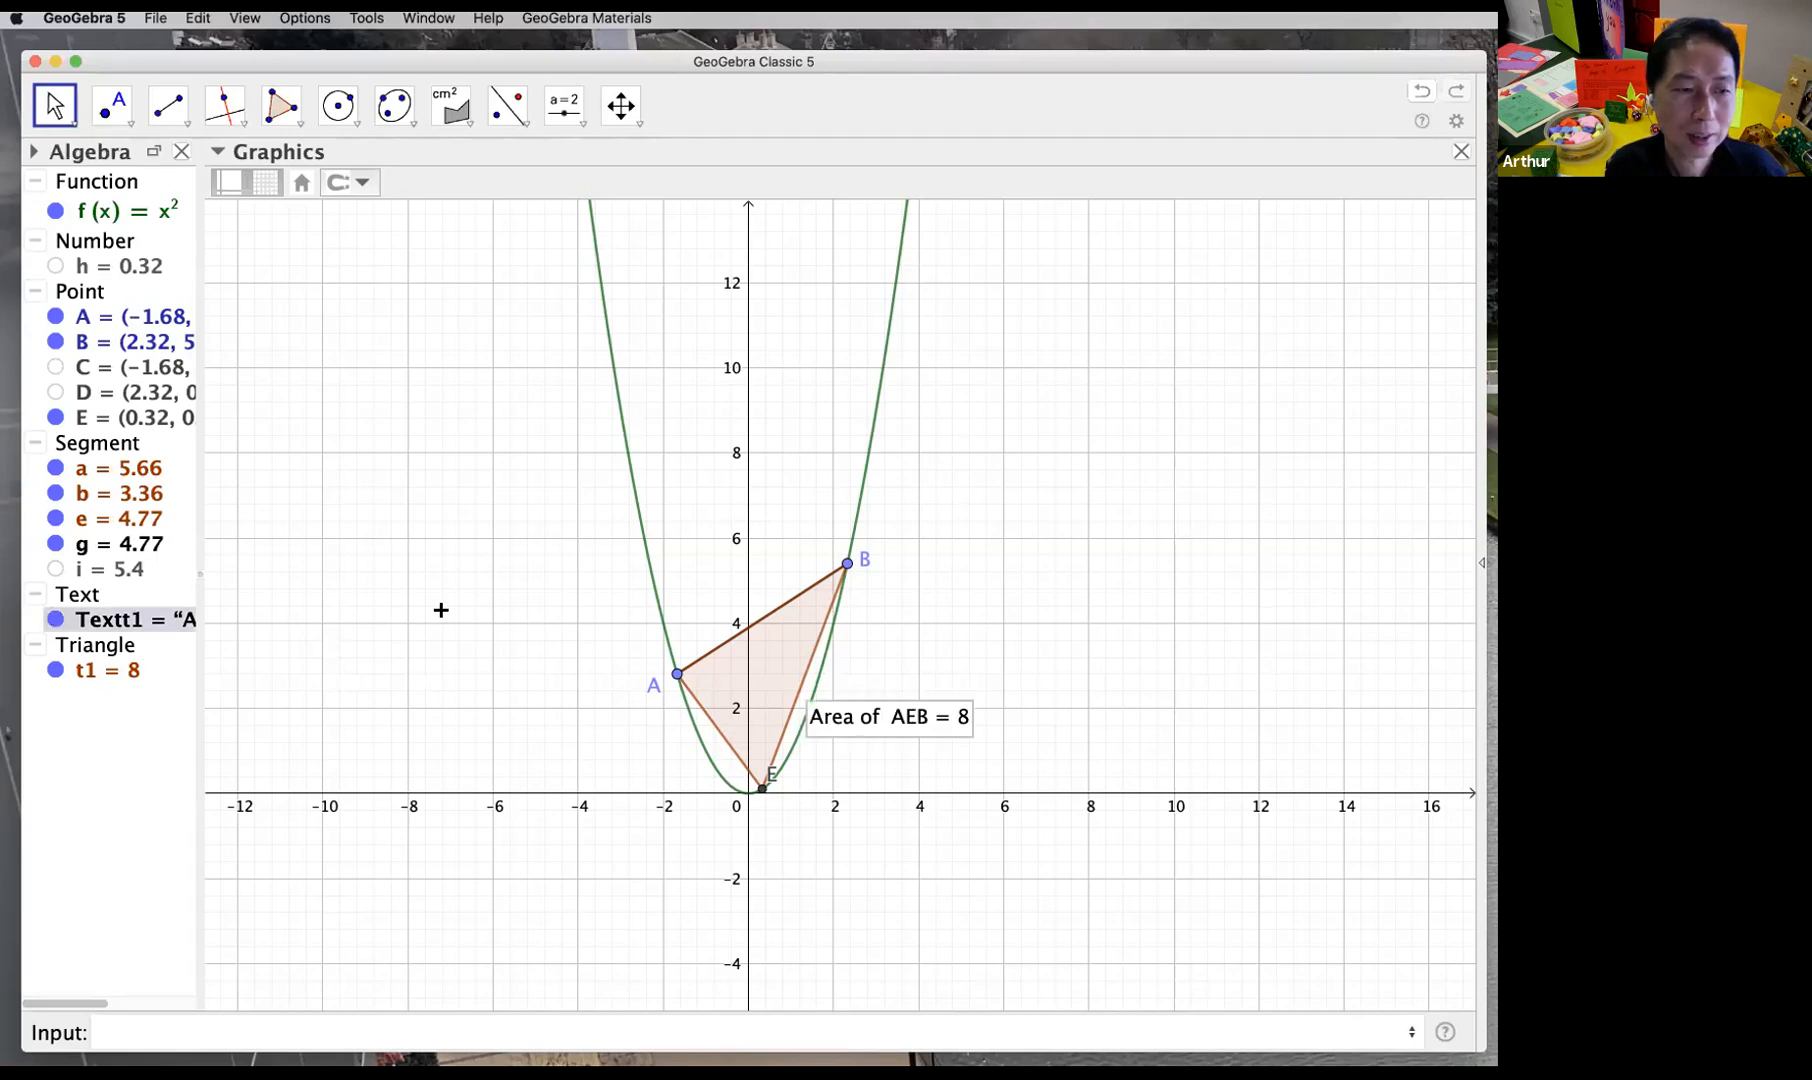
{"action": "left_click_drag", "start_coordinate": [675, 678], "coordinate": [728, 700]}
{"action": "left_click", "coordinate": [1100, 623]}
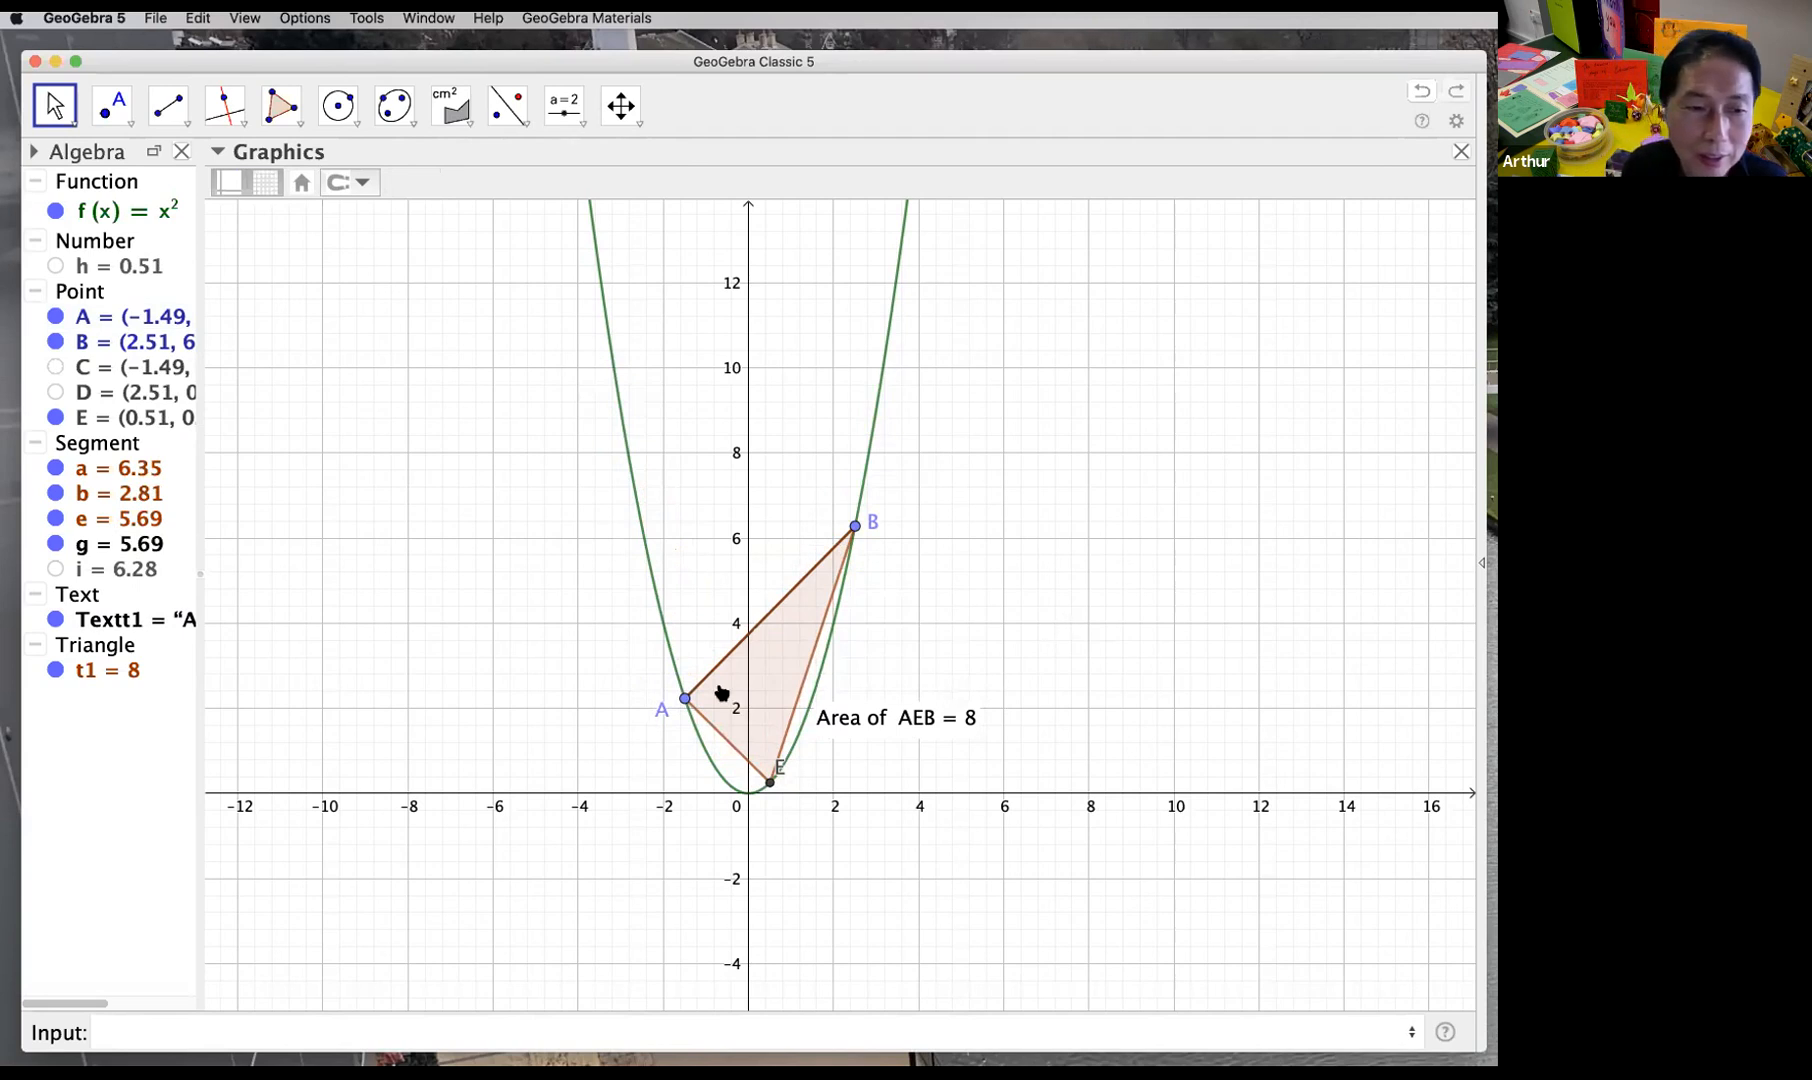
Step: Slide A along the parabola to (-2, 4) and back down to about x = -1.42, observing the triangle's area
{"action": "left_click_drag", "start_coordinate": [683, 697], "coordinate": [663, 623]}
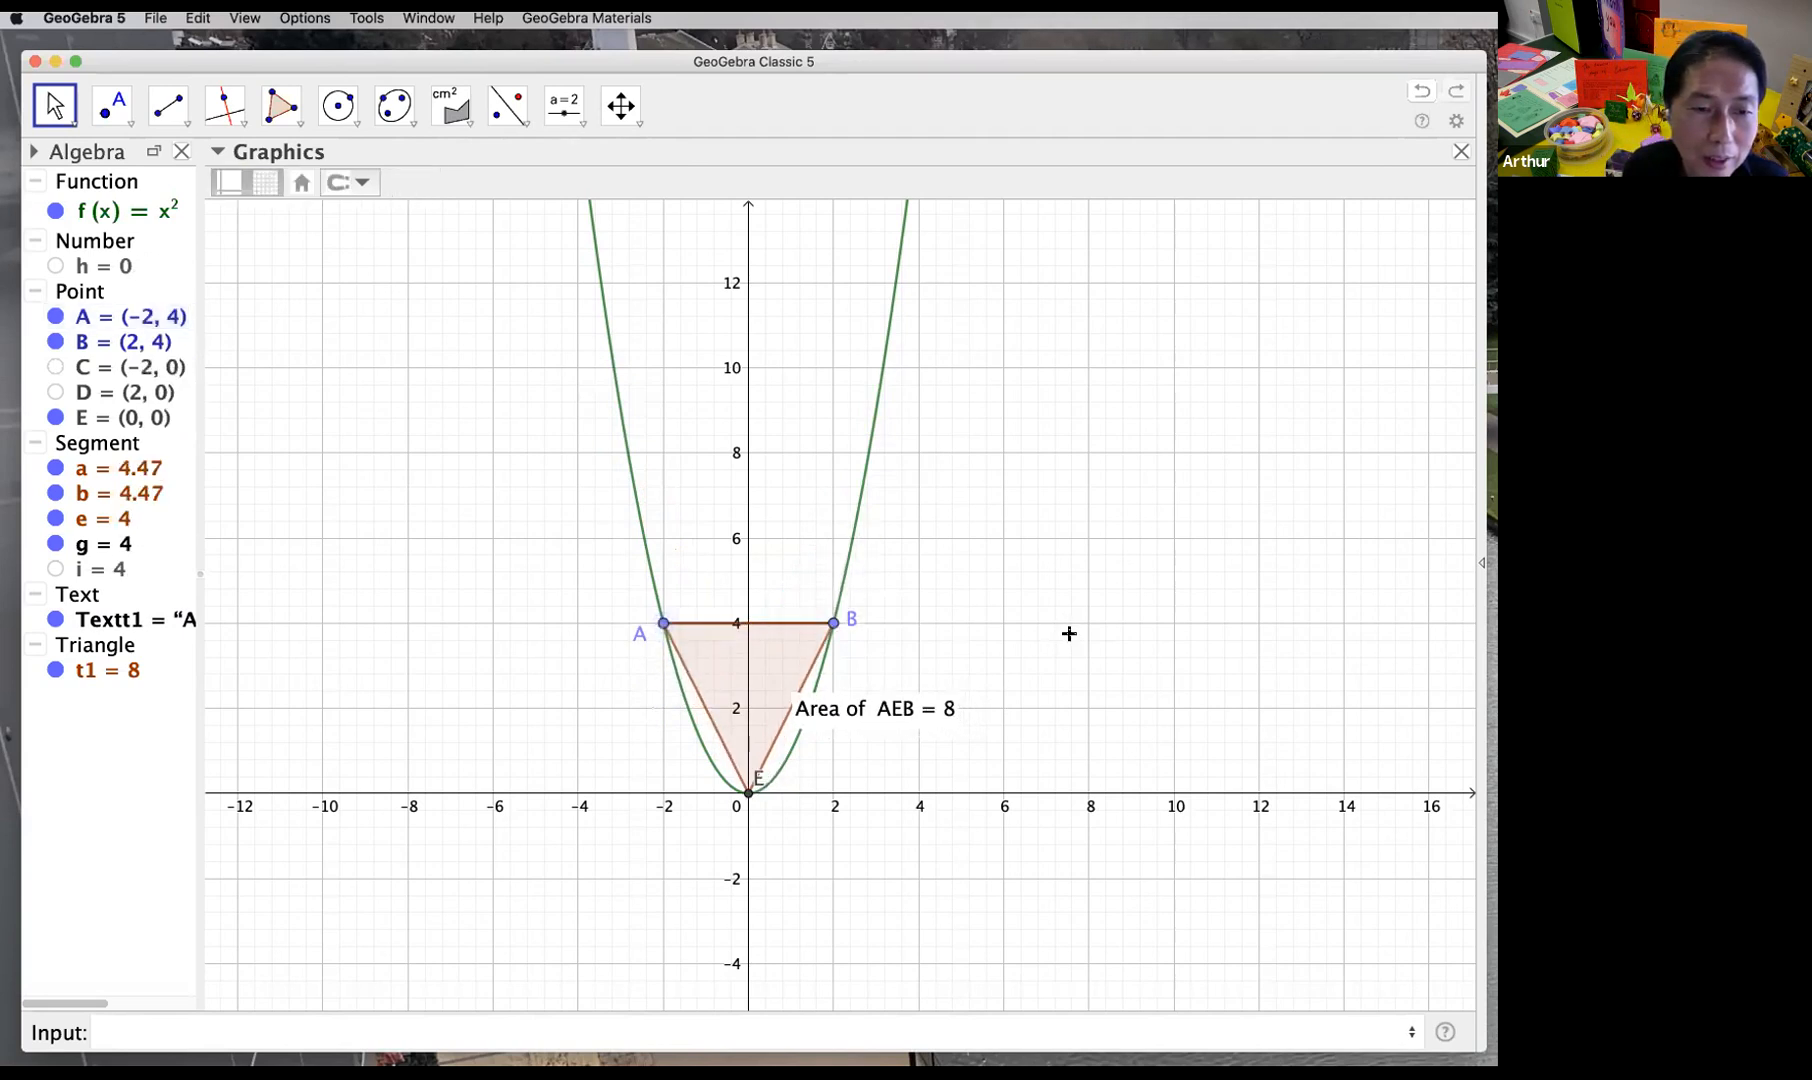
{"action": "left_click_drag", "start_coordinate": [924, 714], "coordinate": [1019, 757]}
{"action": "left_click_drag", "start_coordinate": [663, 628], "coordinate": [679, 713]}
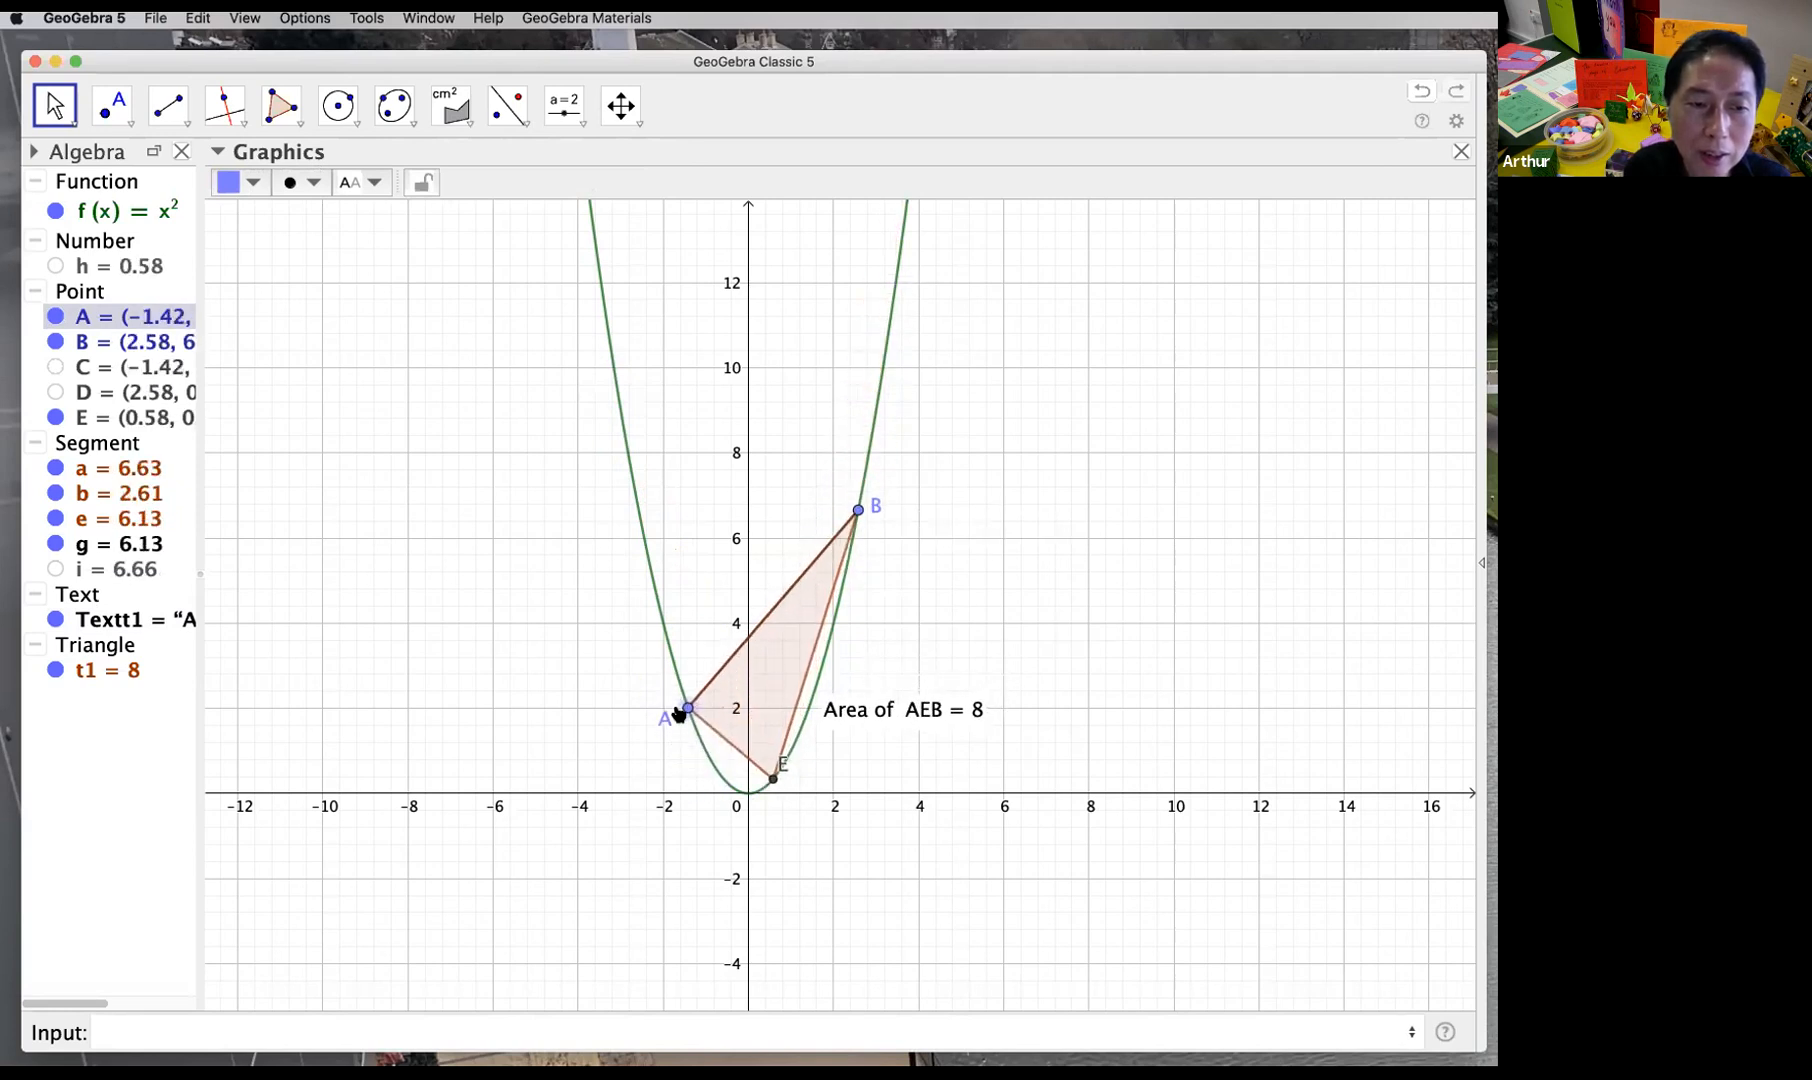
{"action": "left_click", "coordinate": [1140, 702]}
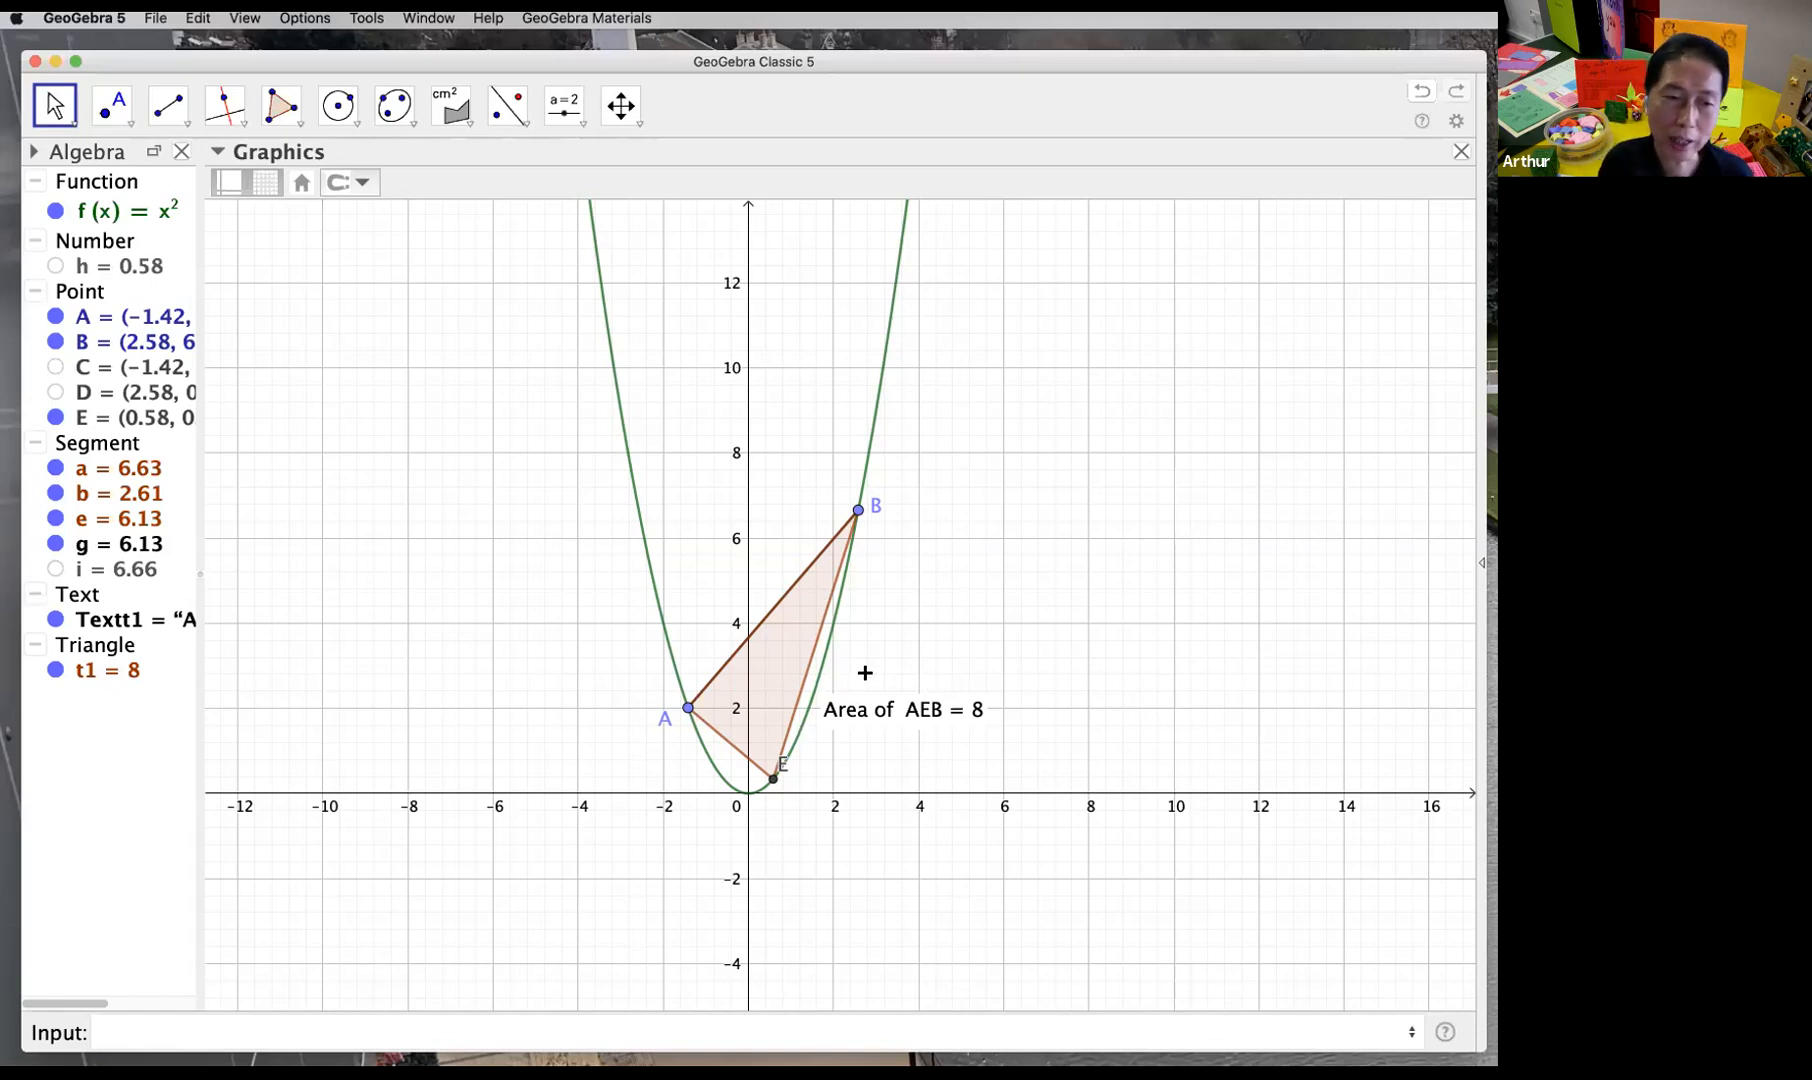
Step: Slide A back and forth along the parabola, through about x = -1.63, and stop at about x = -1.55
{"action": "left_click_drag", "start_coordinate": [688, 707], "coordinate": [631, 622]}
{"action": "left_click_drag", "start_coordinate": [711, 757], "coordinate": [651, 692]}
{"action": "key", "text": "Escape"}
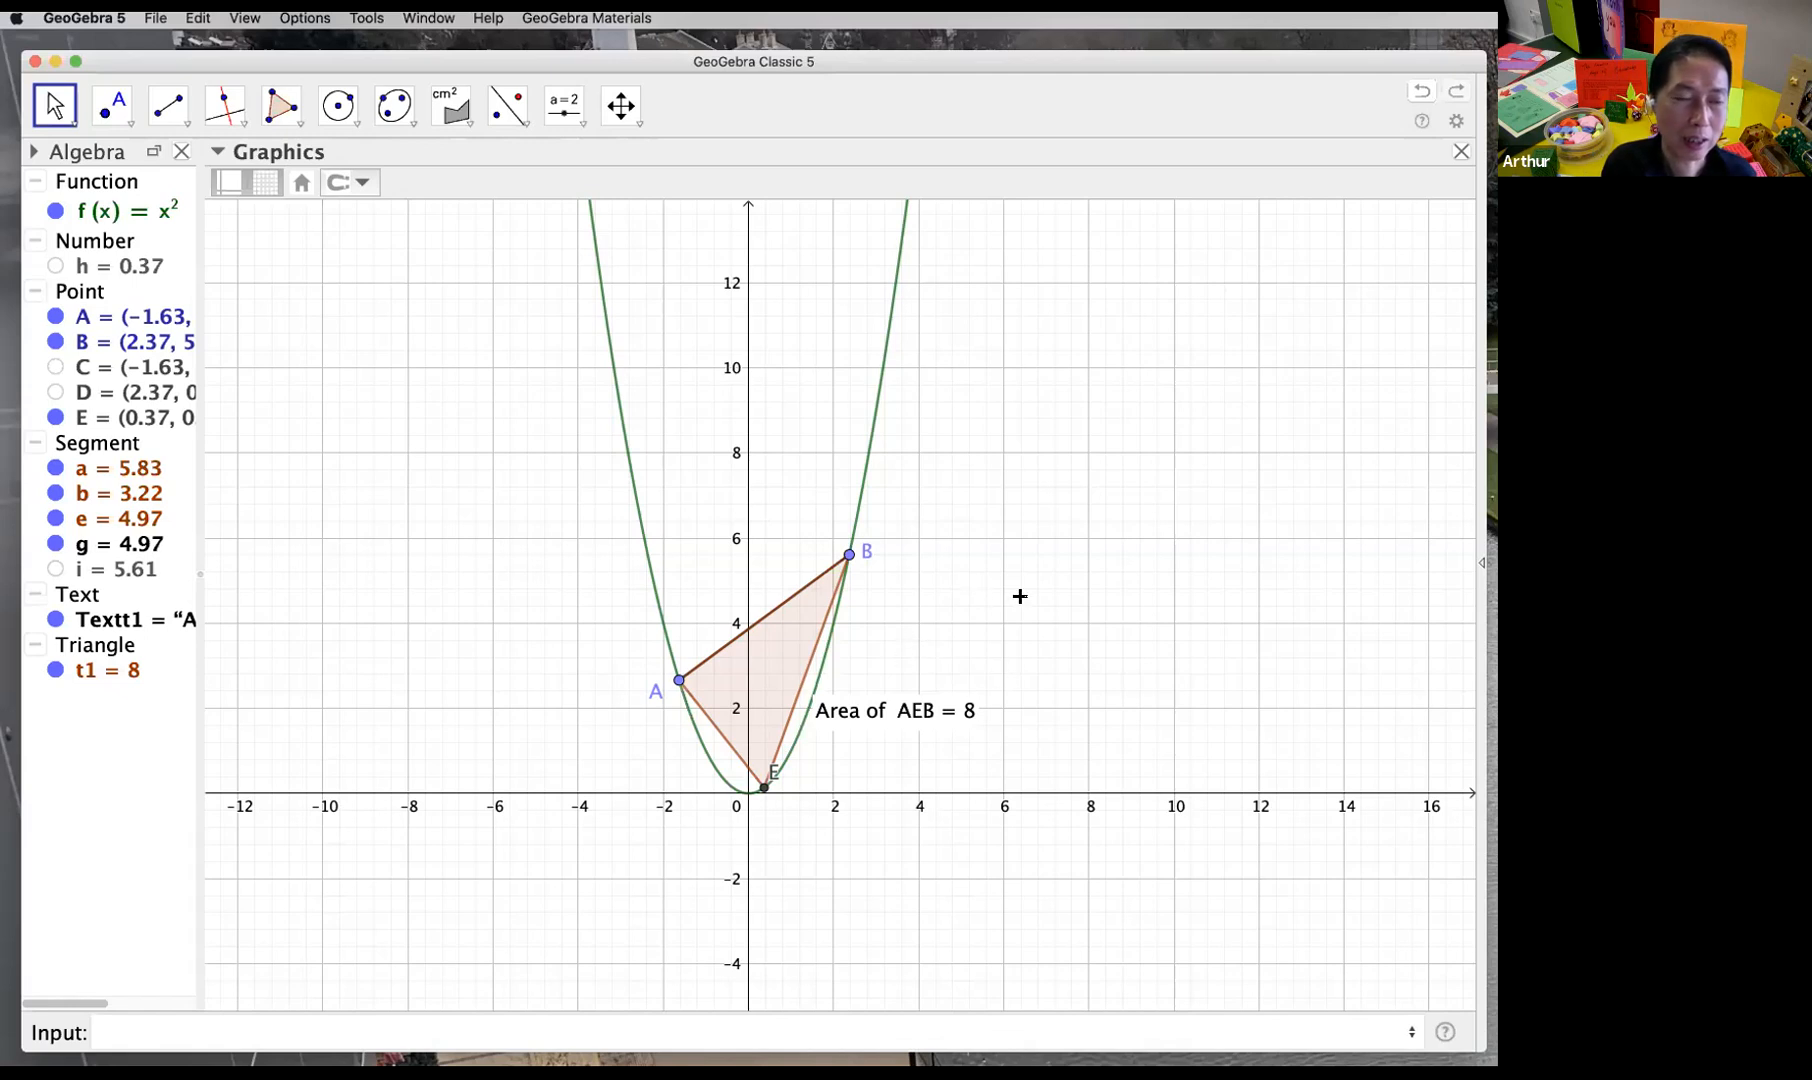
{"action": "mouse_move", "coordinate": [679, 680]}
{"action": "left_mouse_down"}
{"action": "mouse_move", "coordinate": [685, 698]}
{"action": "mouse_move", "coordinate": [647, 639]}
{"action": "mouse_move", "coordinate": [667, 694]}
{"action": "left_mouse_up"}
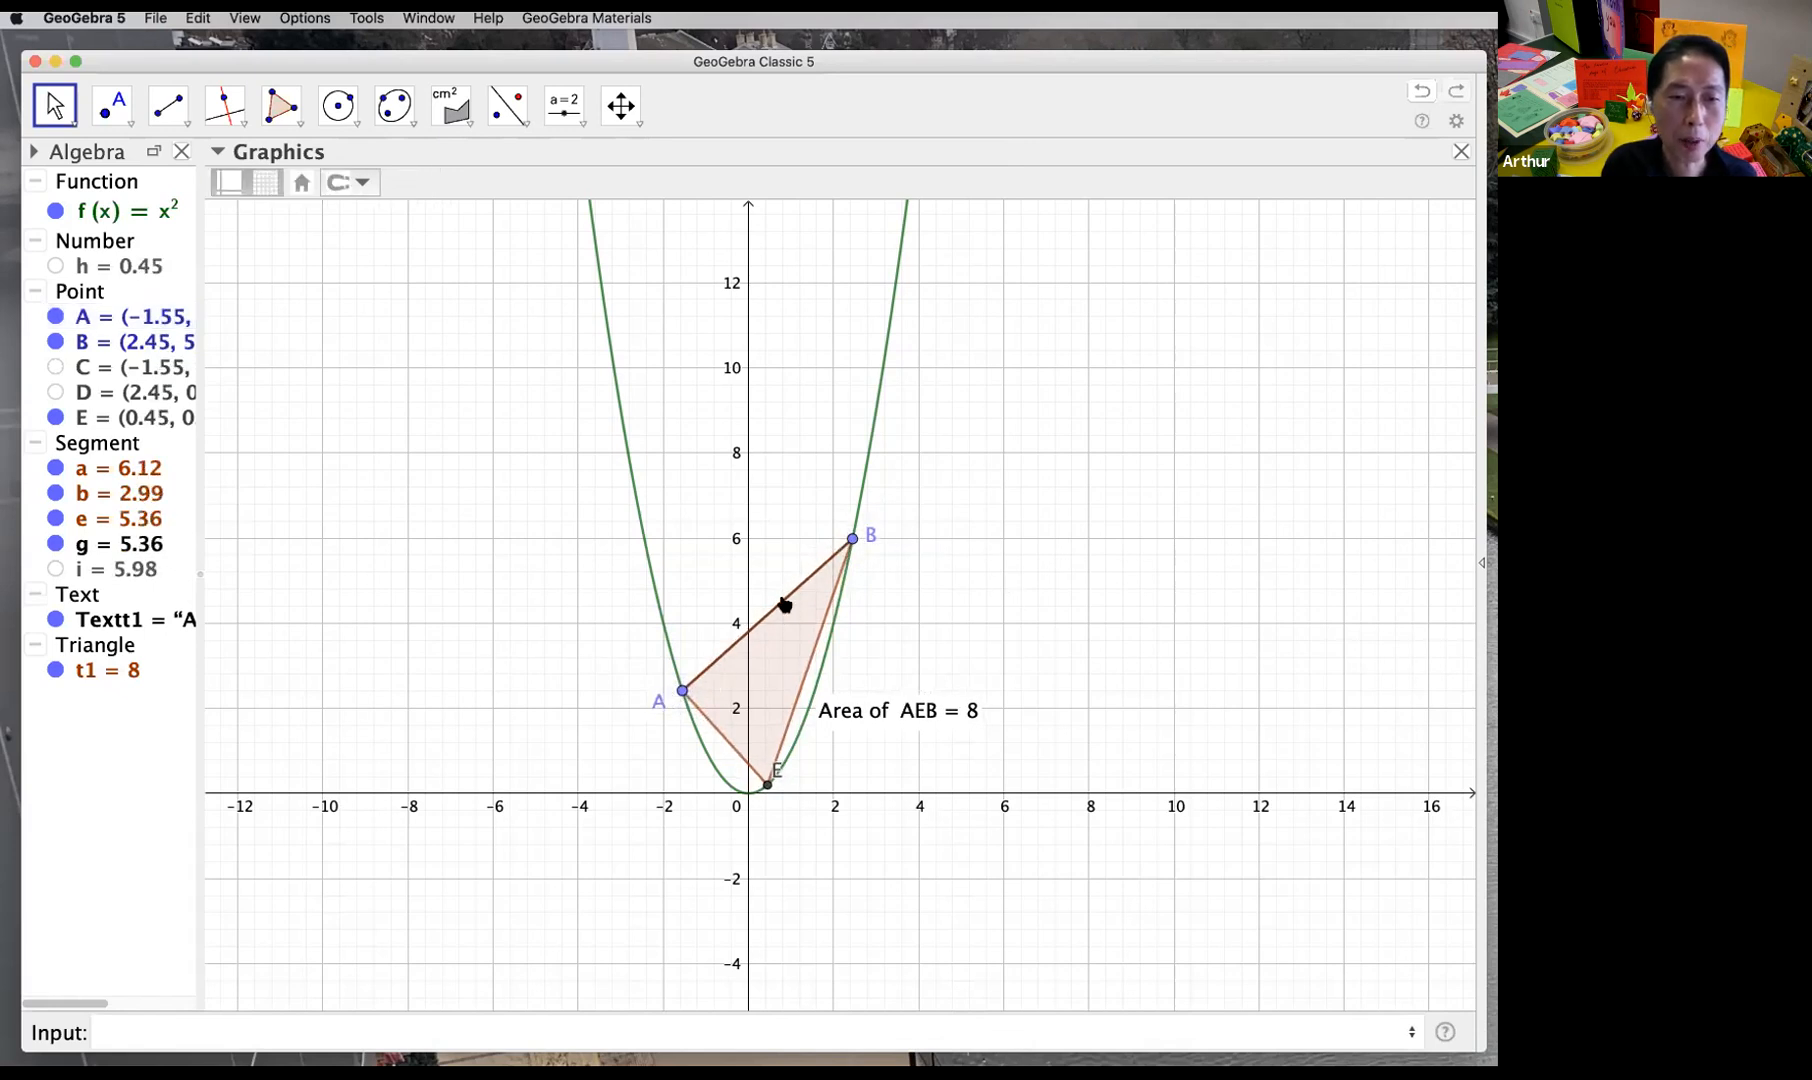
Step: Create the midpoint of A and B with the expression (A+B)/2 and review its definition
{"action": "left_click", "coordinate": [492, 1031]}
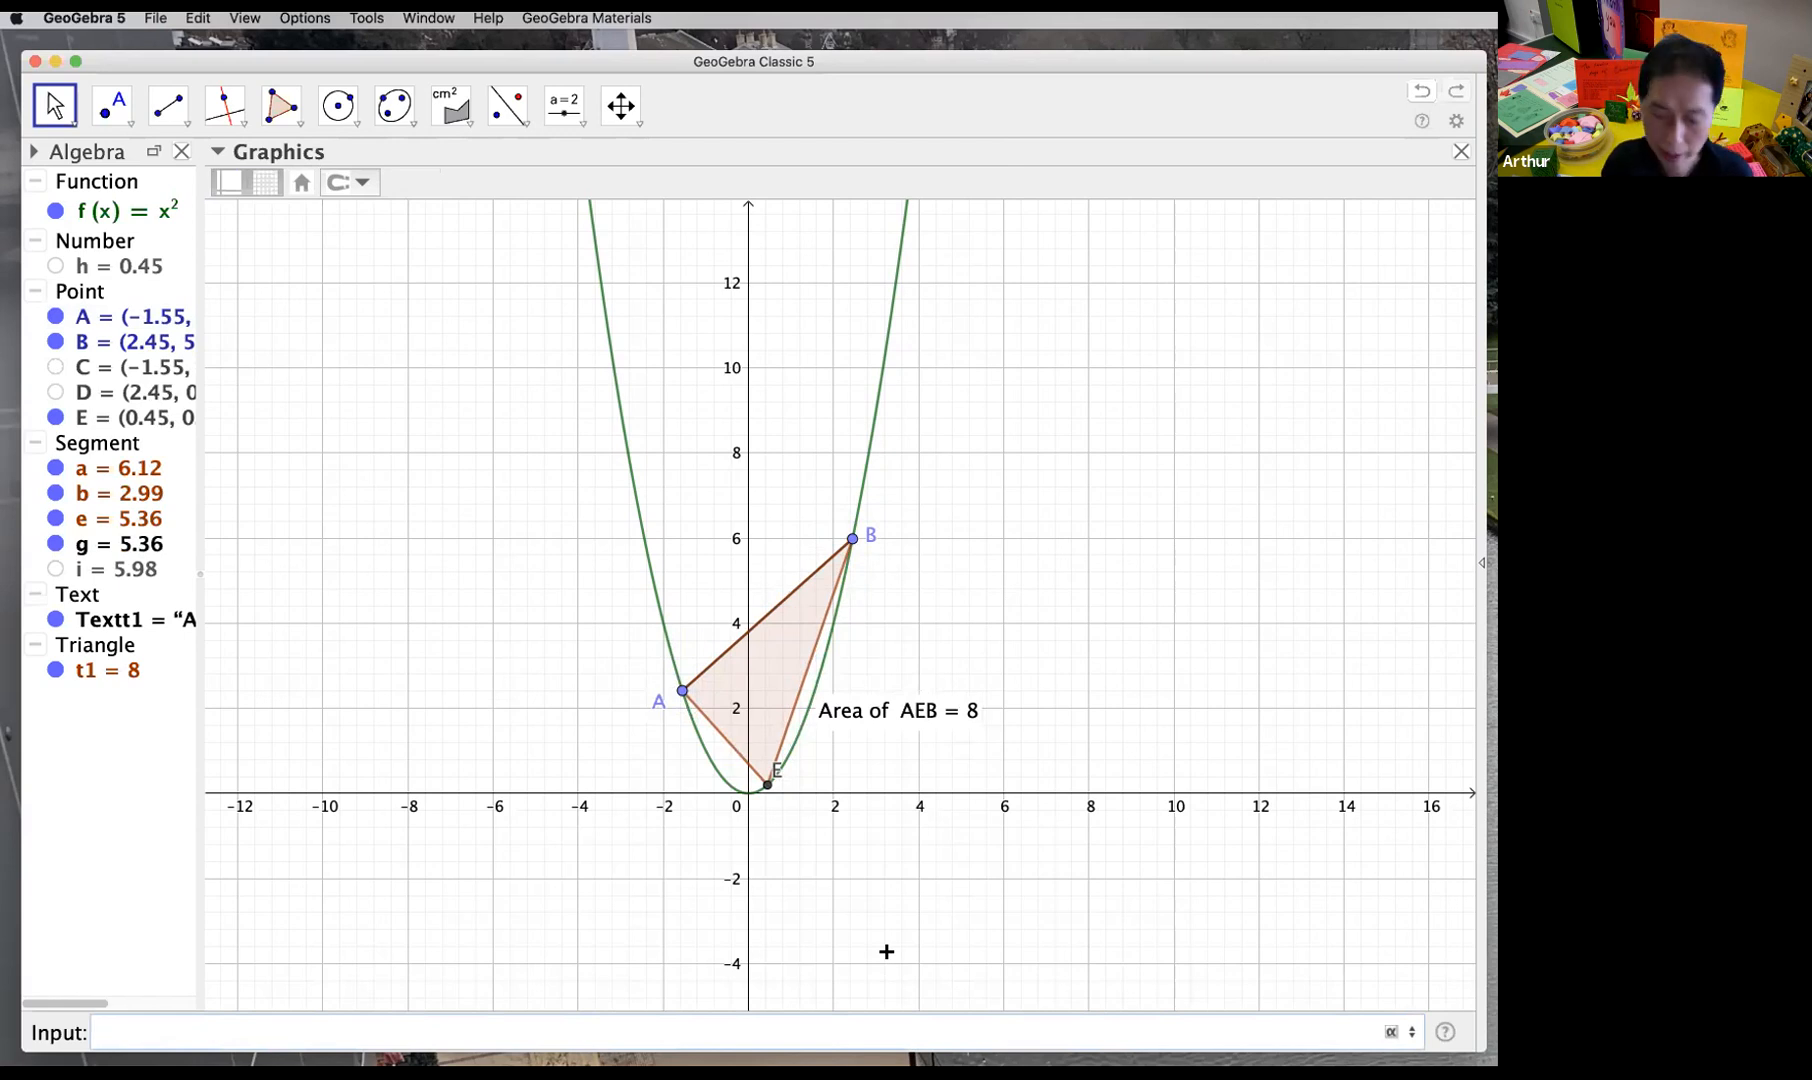
{"action": "type", "text": "(A+"}
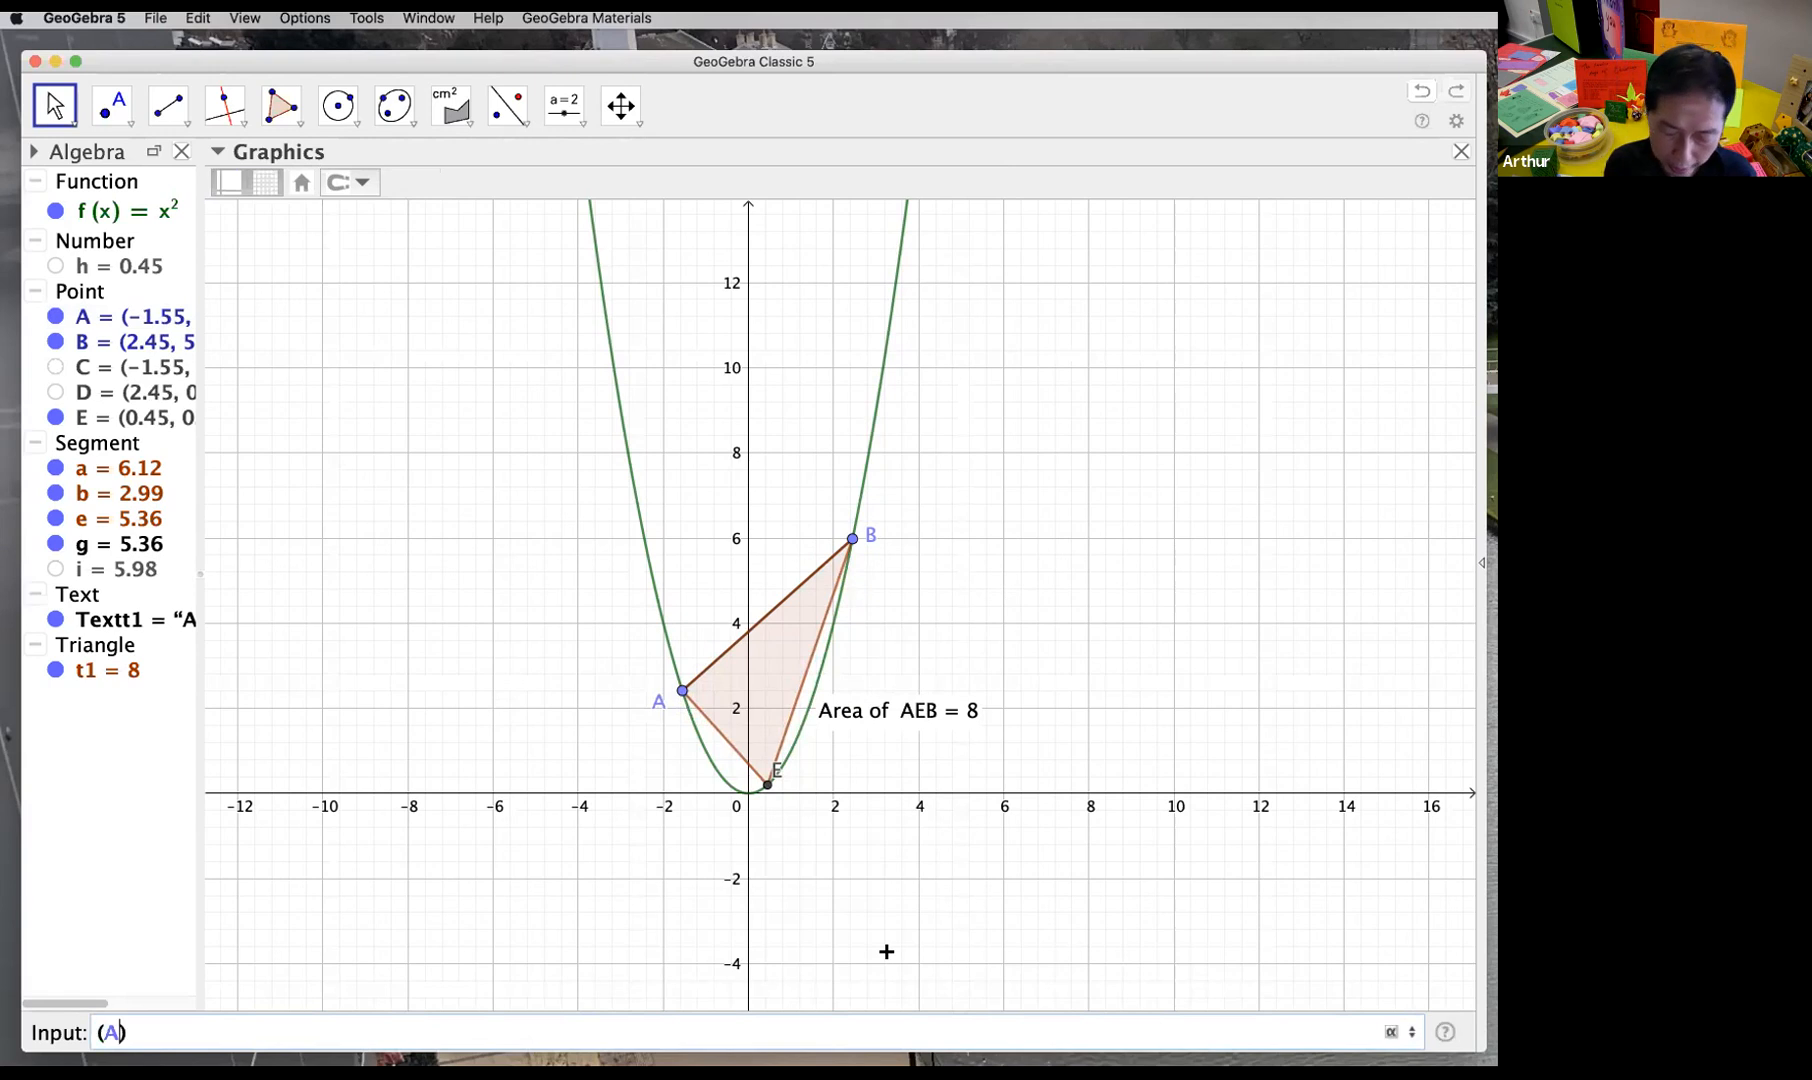
{"action": "type", "text": "B"}
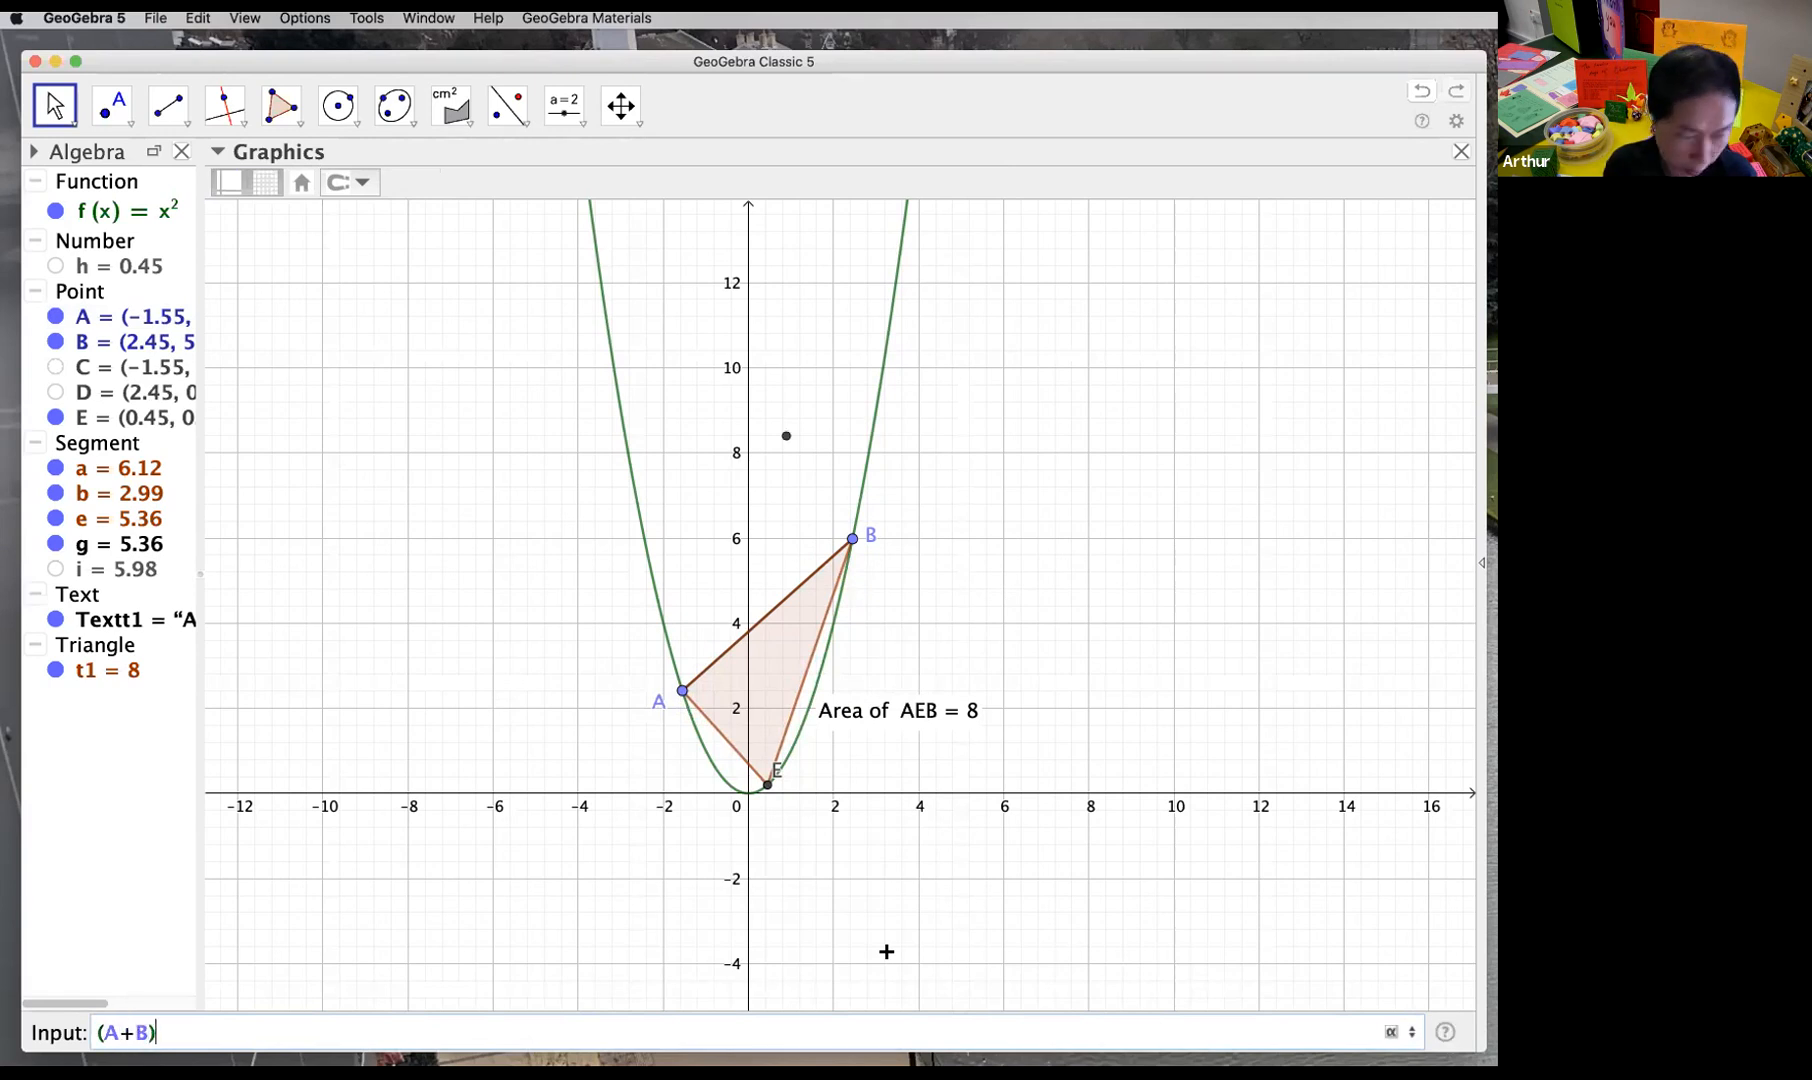
{"action": "type", "text": ")/2"}
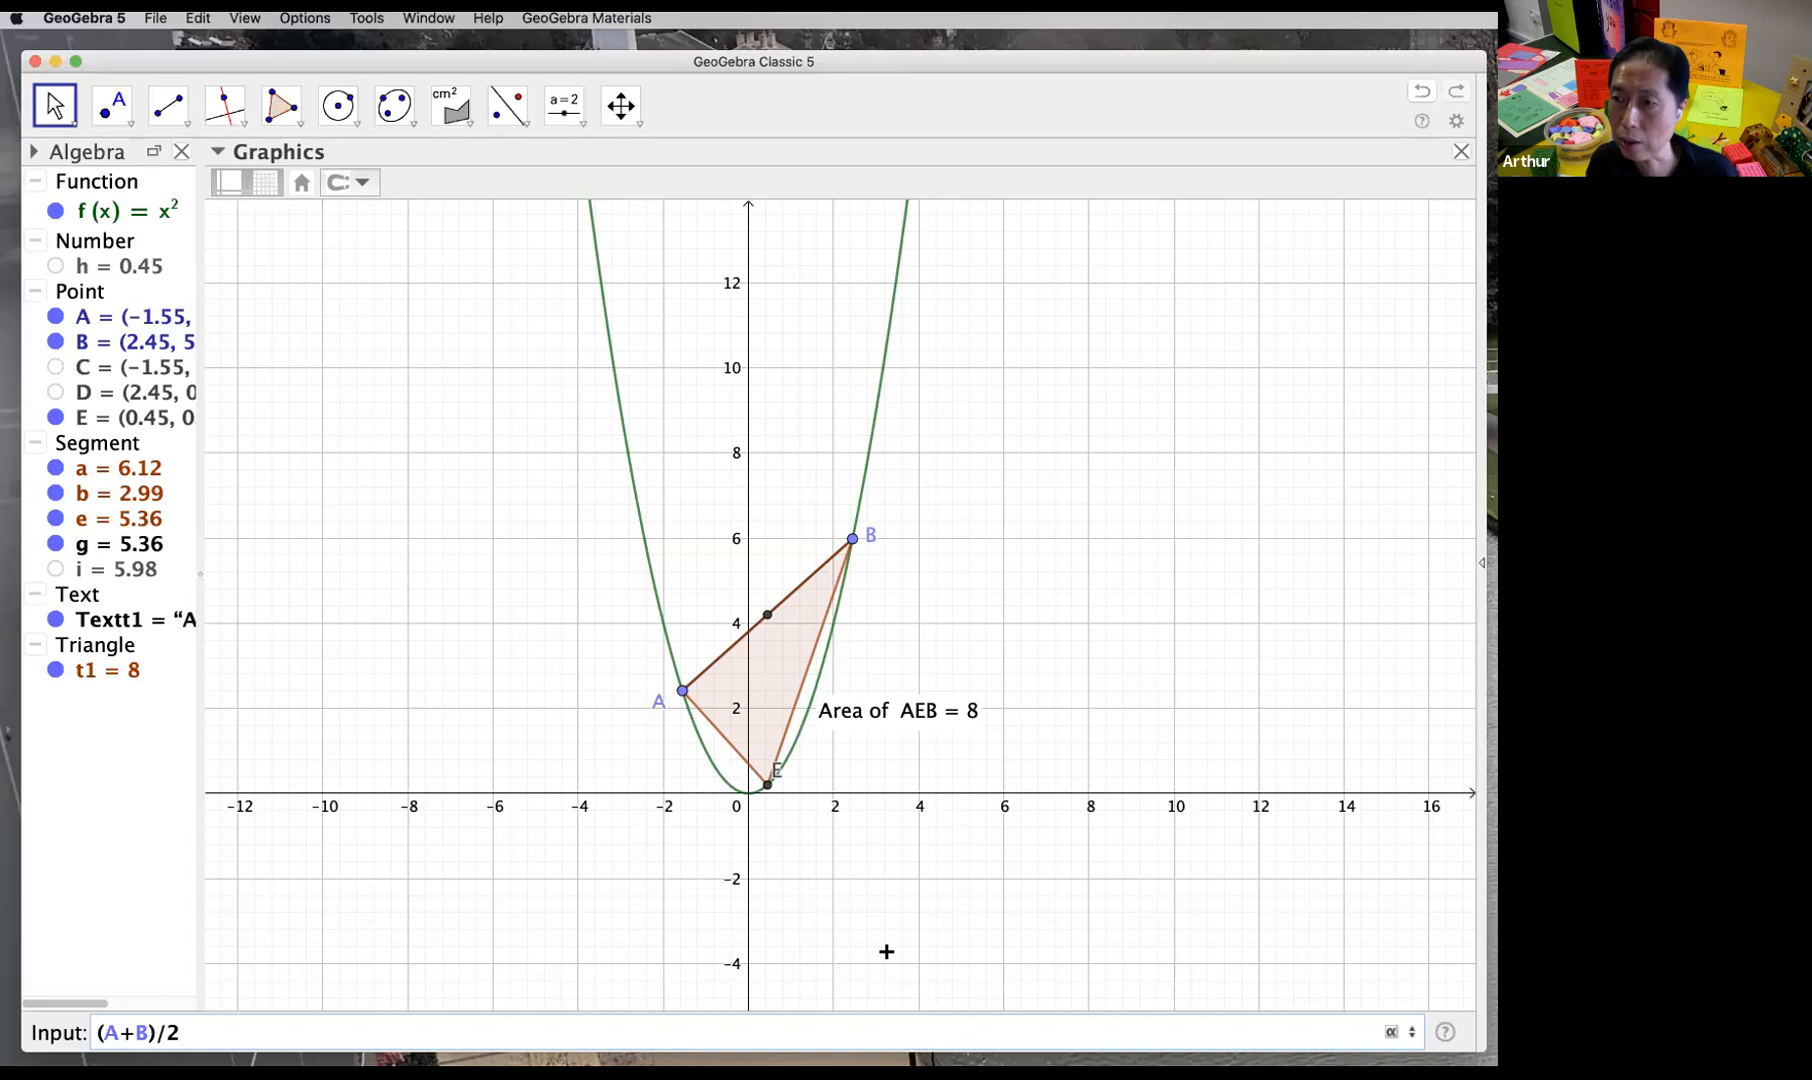
{"action": "key", "text": "Return"}
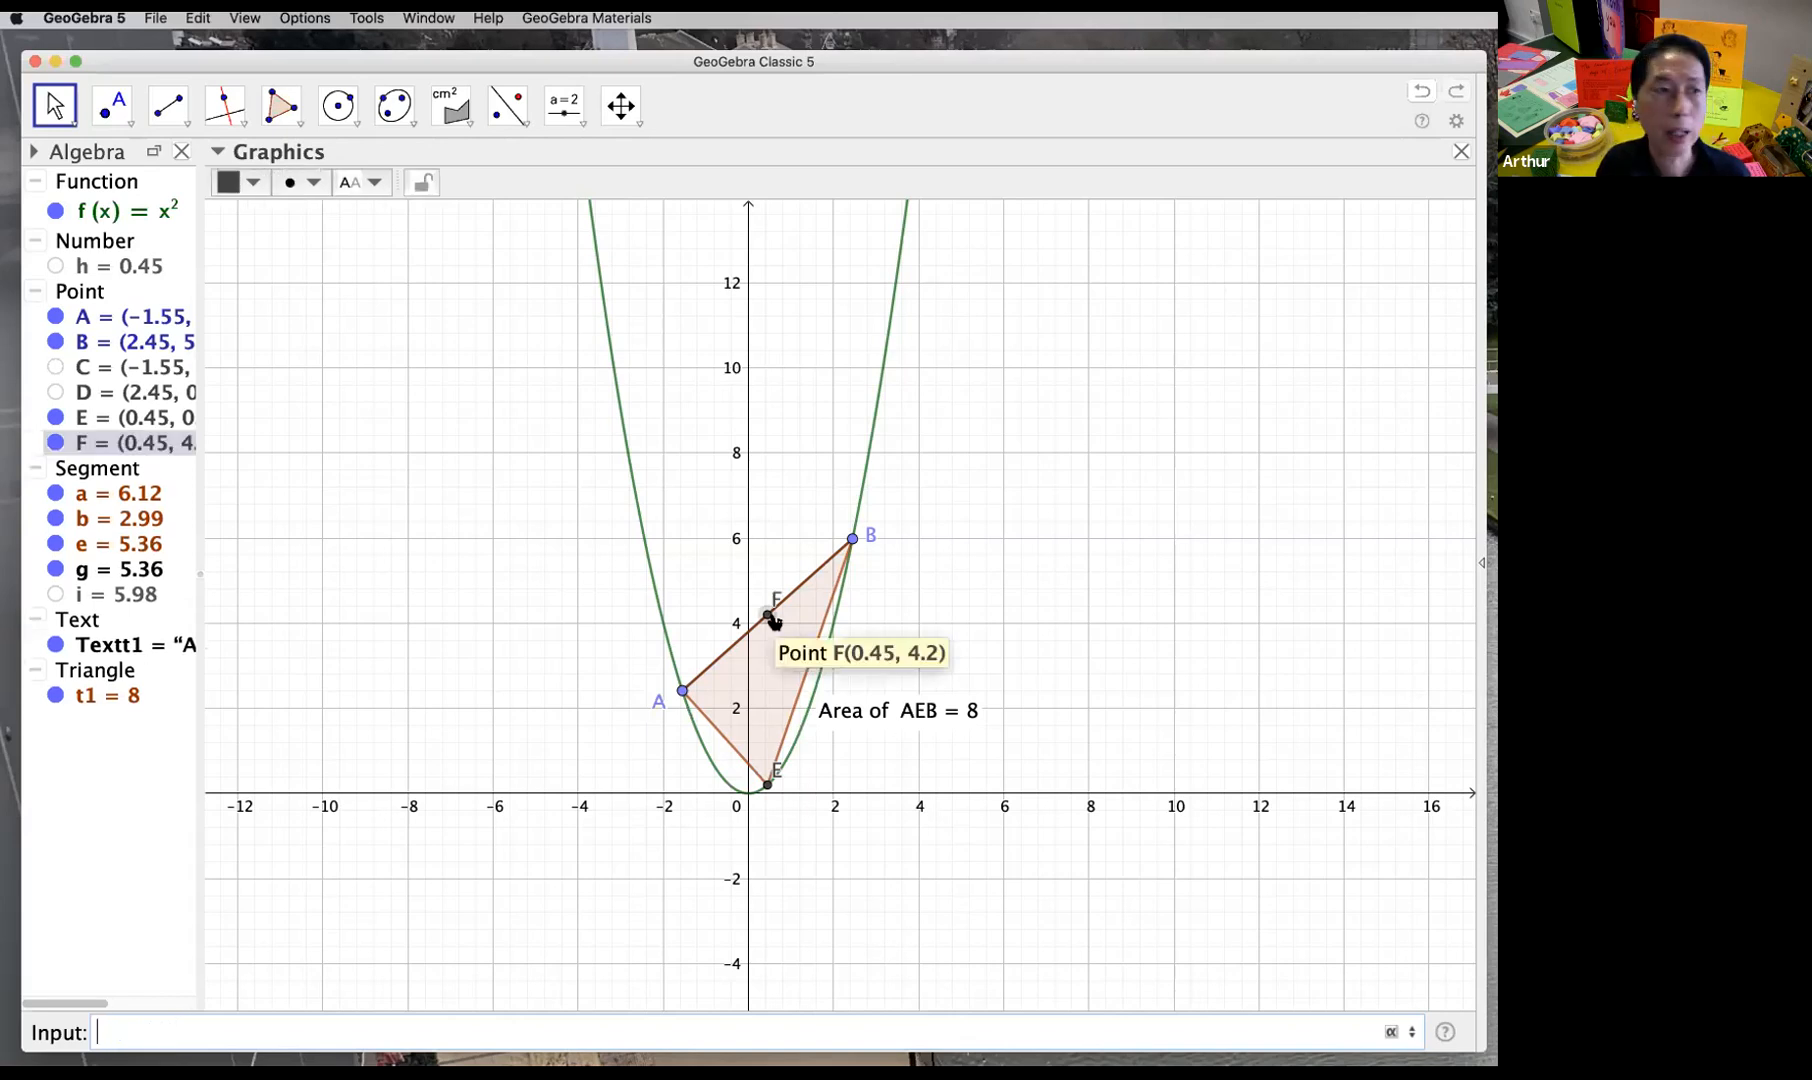
{"action": "left_click", "coordinate": [178, 438]}
{"action": "double_click", "coordinate": [178, 443]}
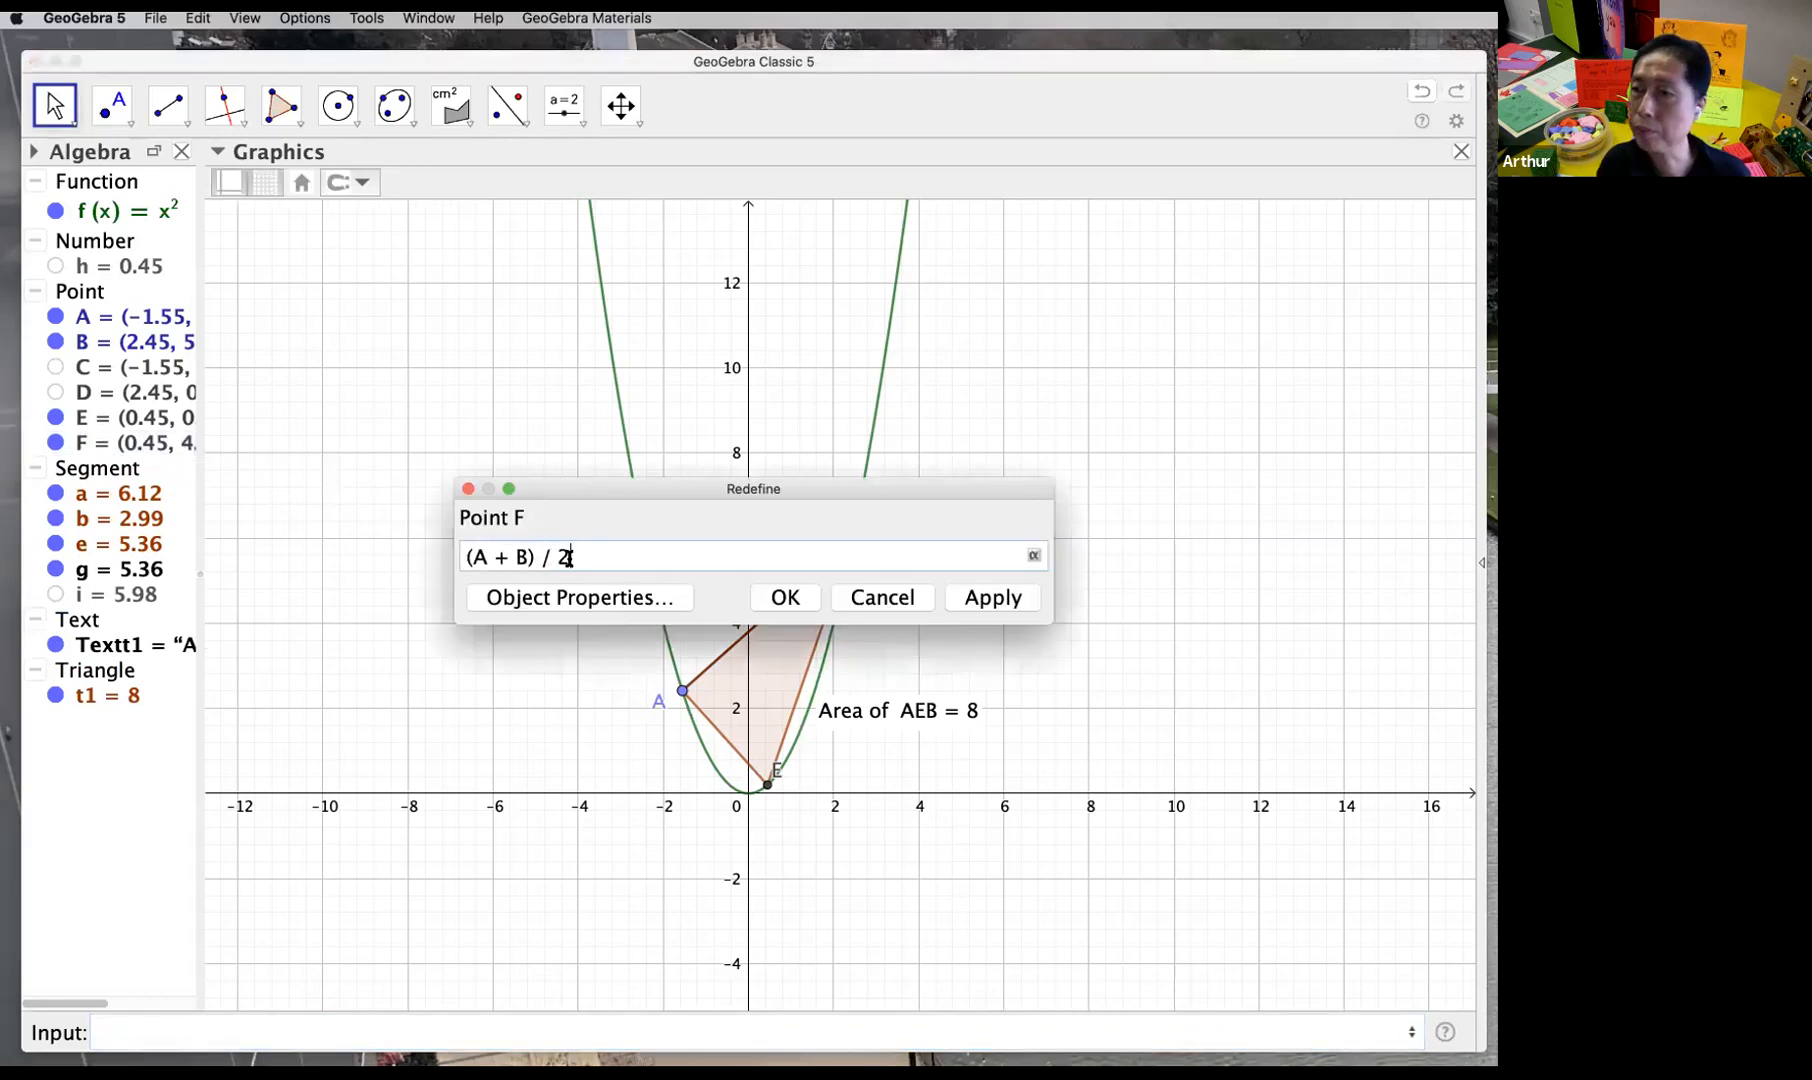
{"action": "left_click", "coordinate": [1005, 598]}
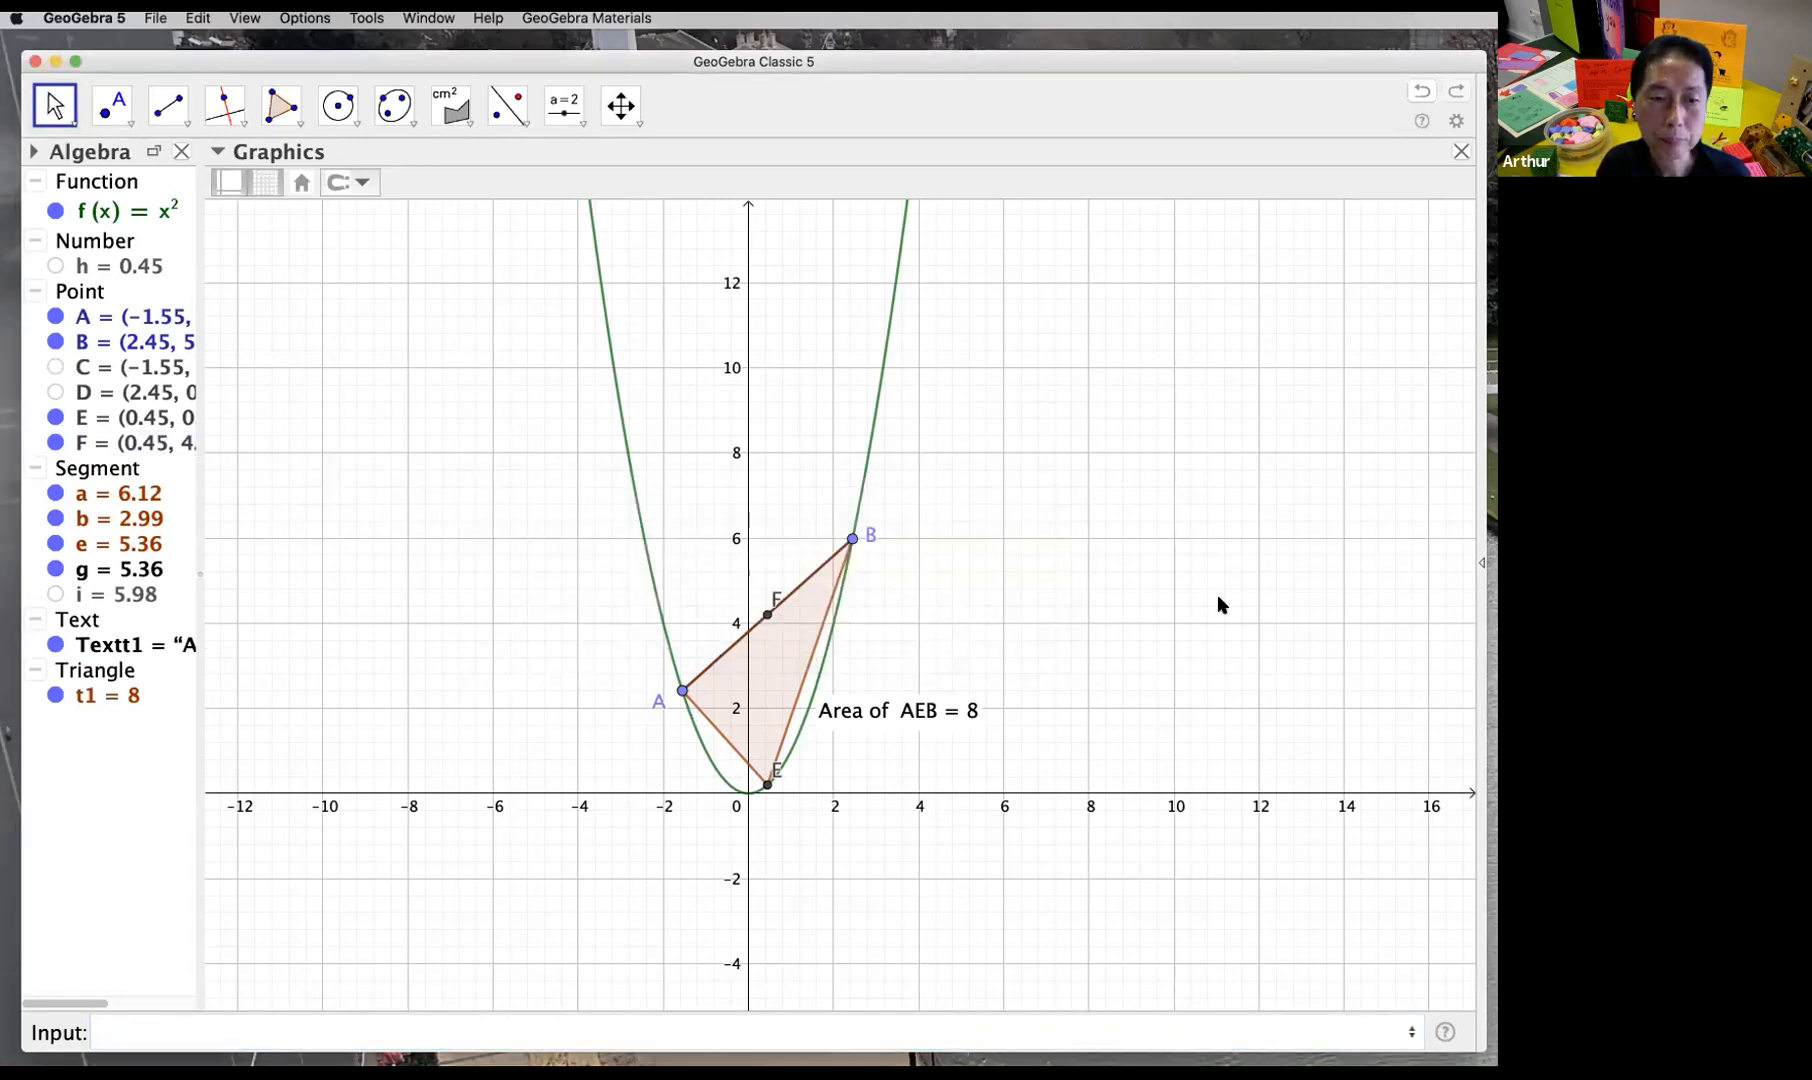
Step: Draw a segment from midpoint F of AB down to vertex E
{"action": "left_click", "coordinate": [168, 106]}
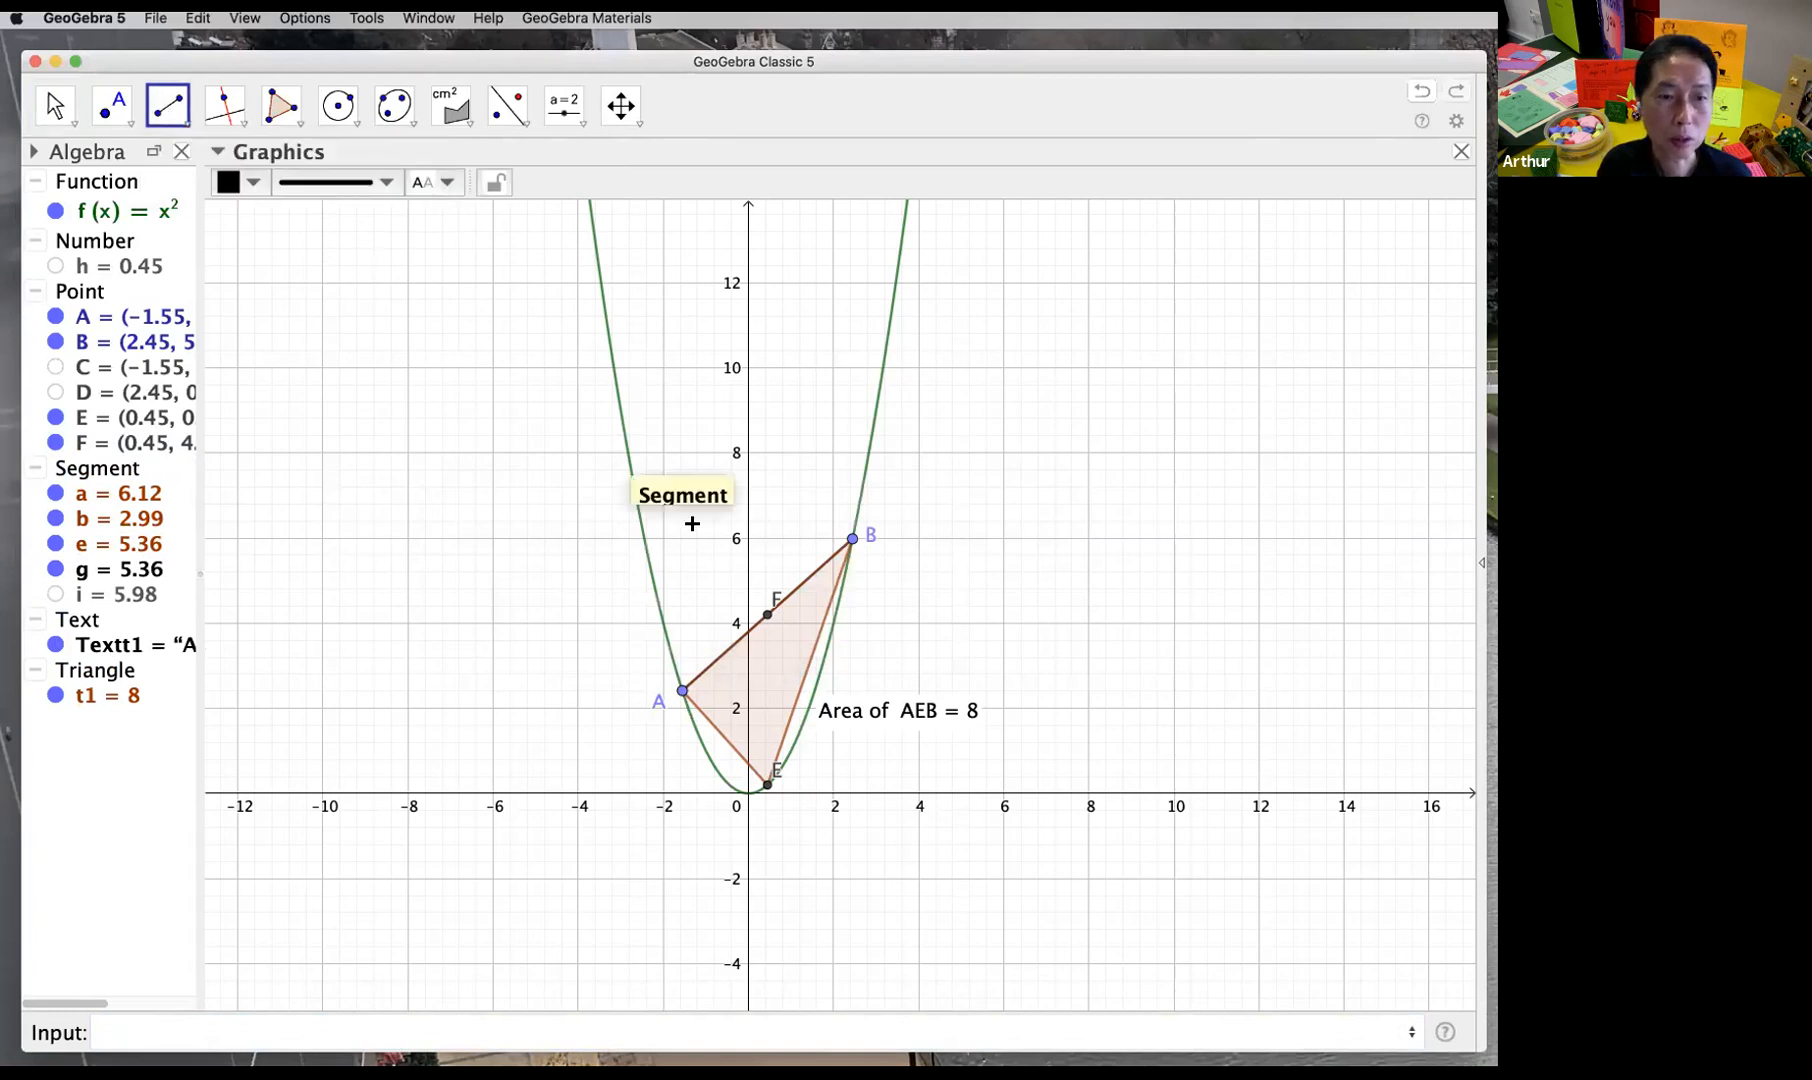
{"action": "left_click", "coordinate": [767, 617]}
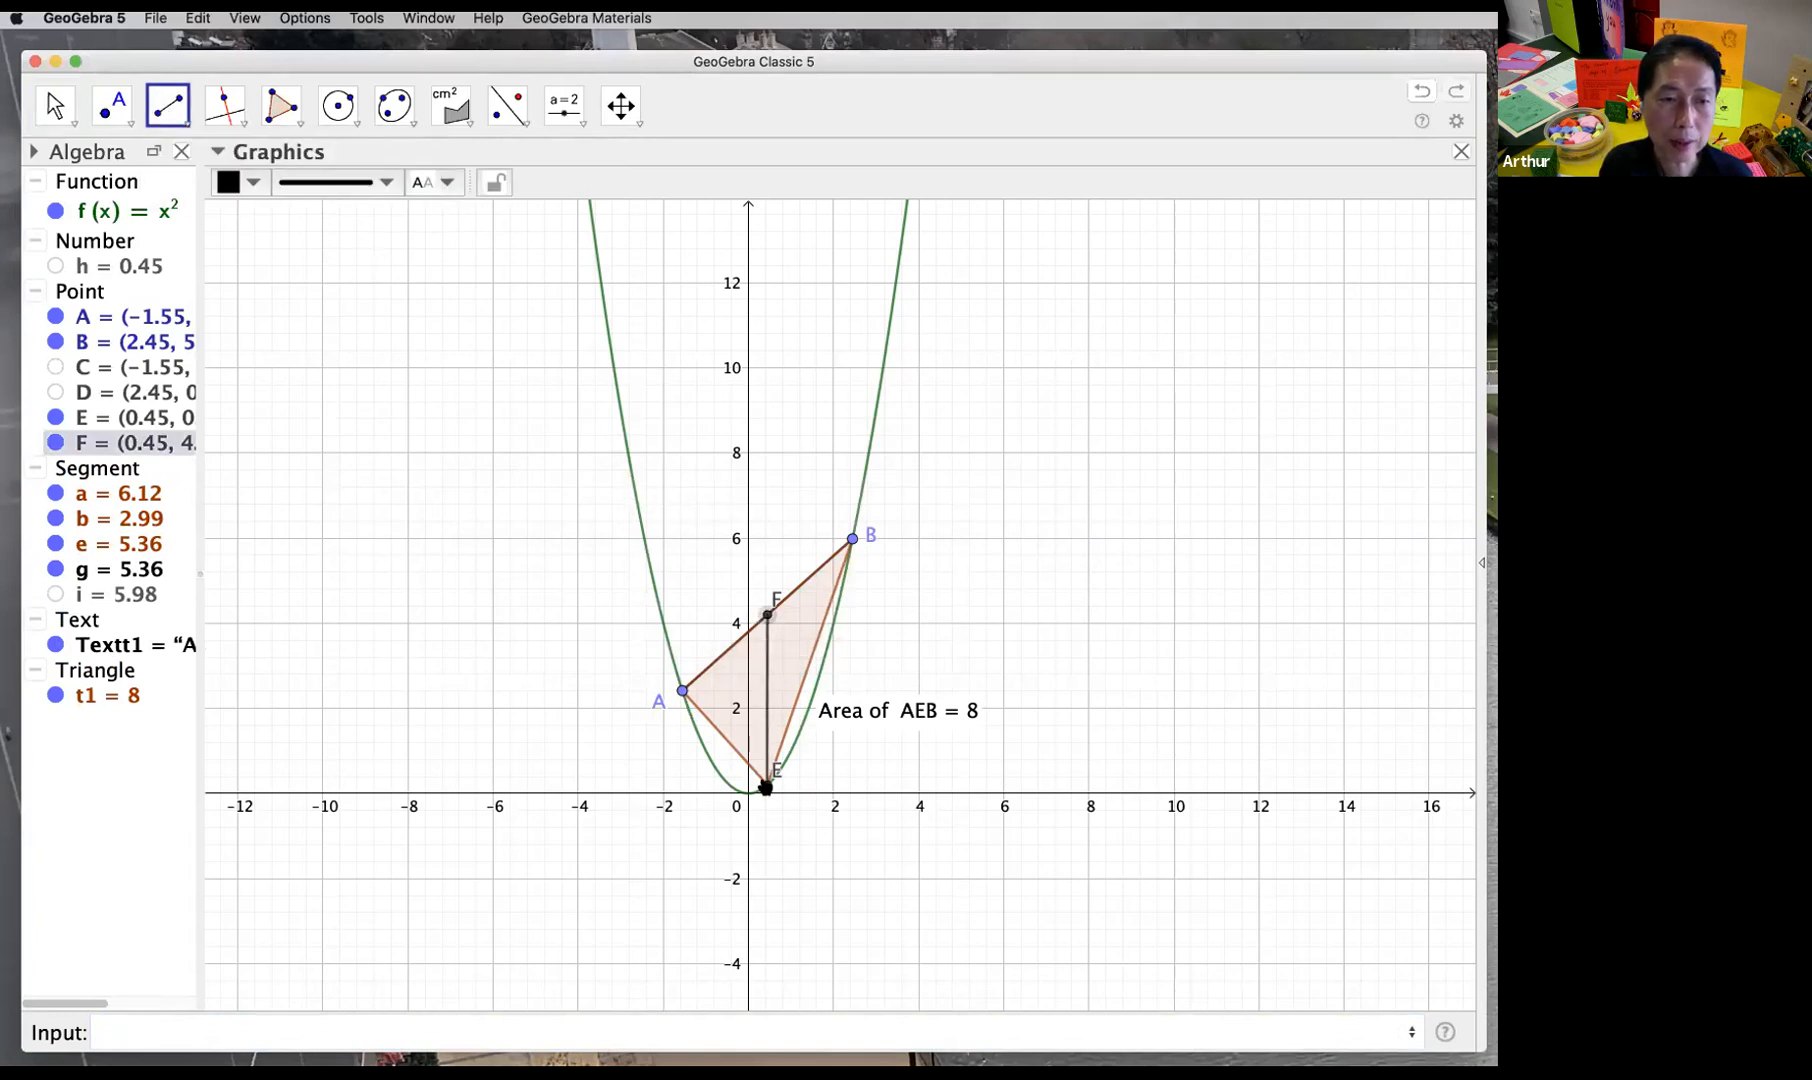
{"action": "left_click", "coordinate": [767, 784]}
{"action": "left_click", "coordinate": [55, 106]}
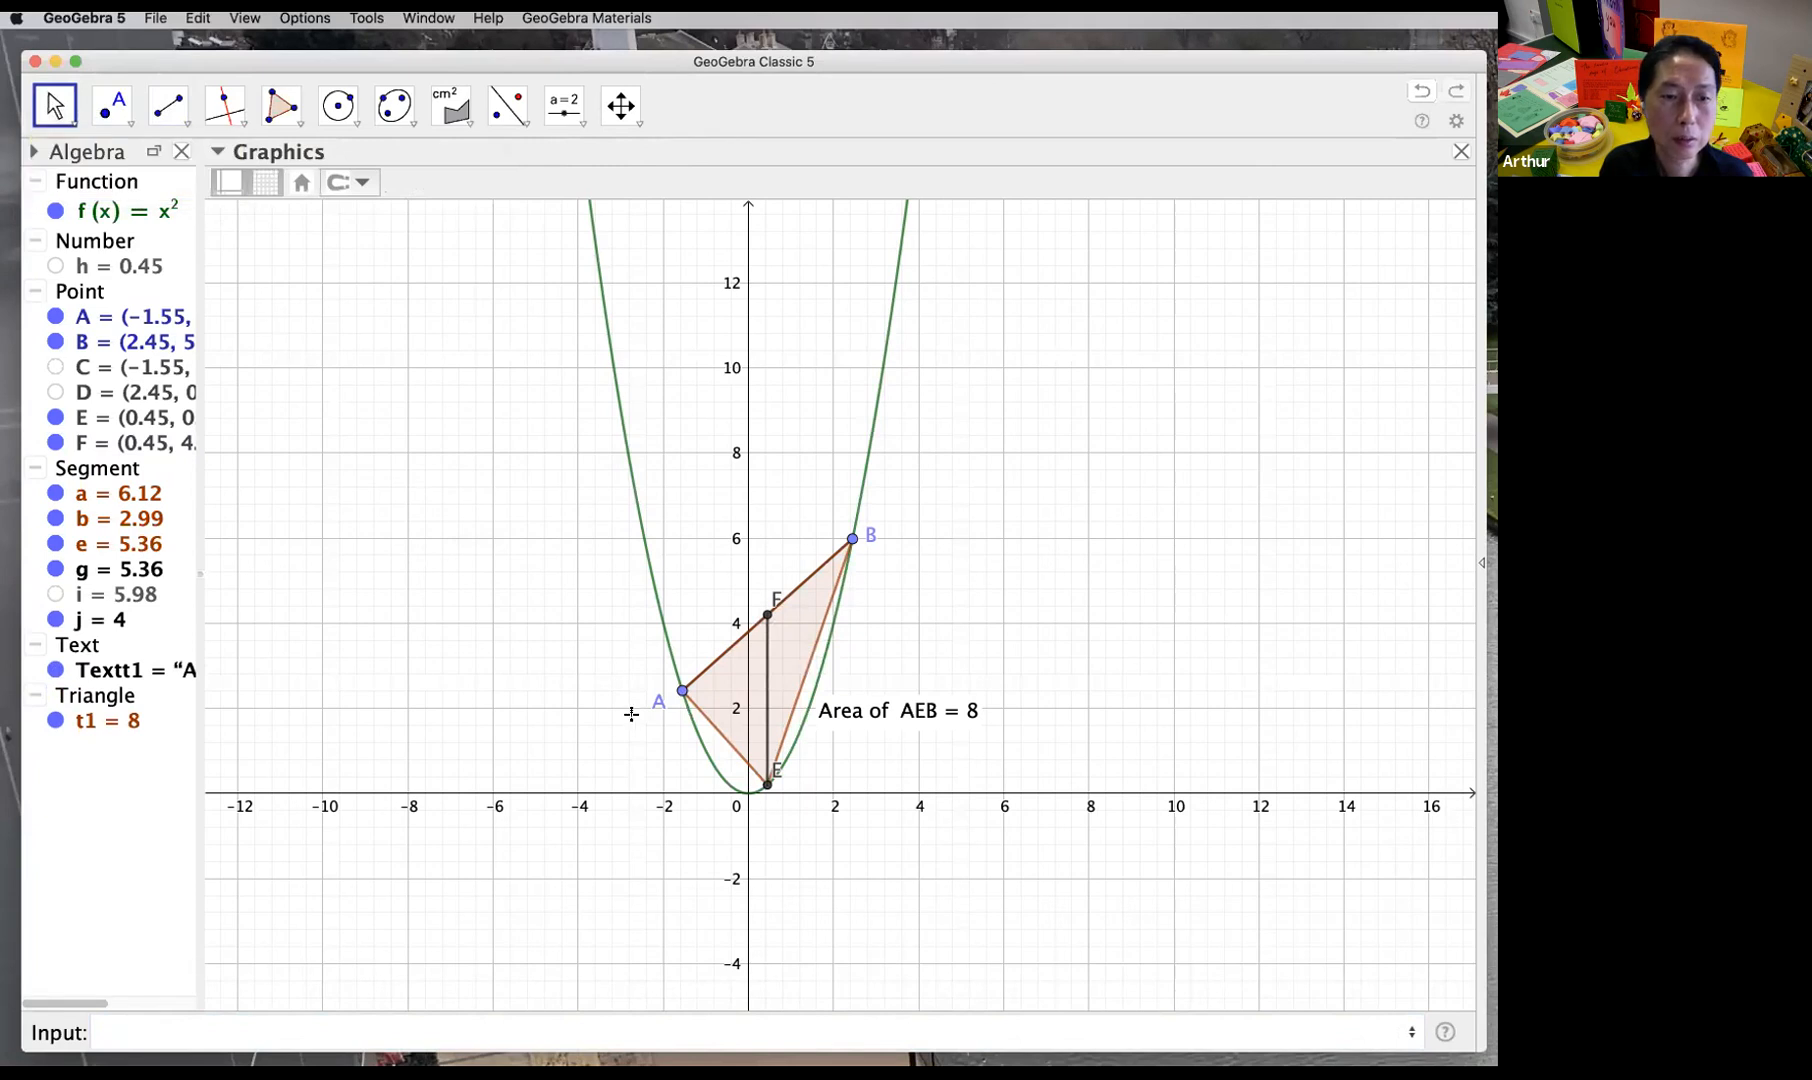
Step: Slide A to about x = -1.42 and reposition the labels of F and E clear of the segments
{"action": "mouse_move", "coordinate": [679, 699]}
{"action": "left_mouse_down"}
{"action": "mouse_move", "coordinate": [570, 587]}
{"action": "mouse_move", "coordinate": [732, 708]}
{"action": "mouse_move", "coordinate": [698, 708]}
{"action": "left_mouse_up"}
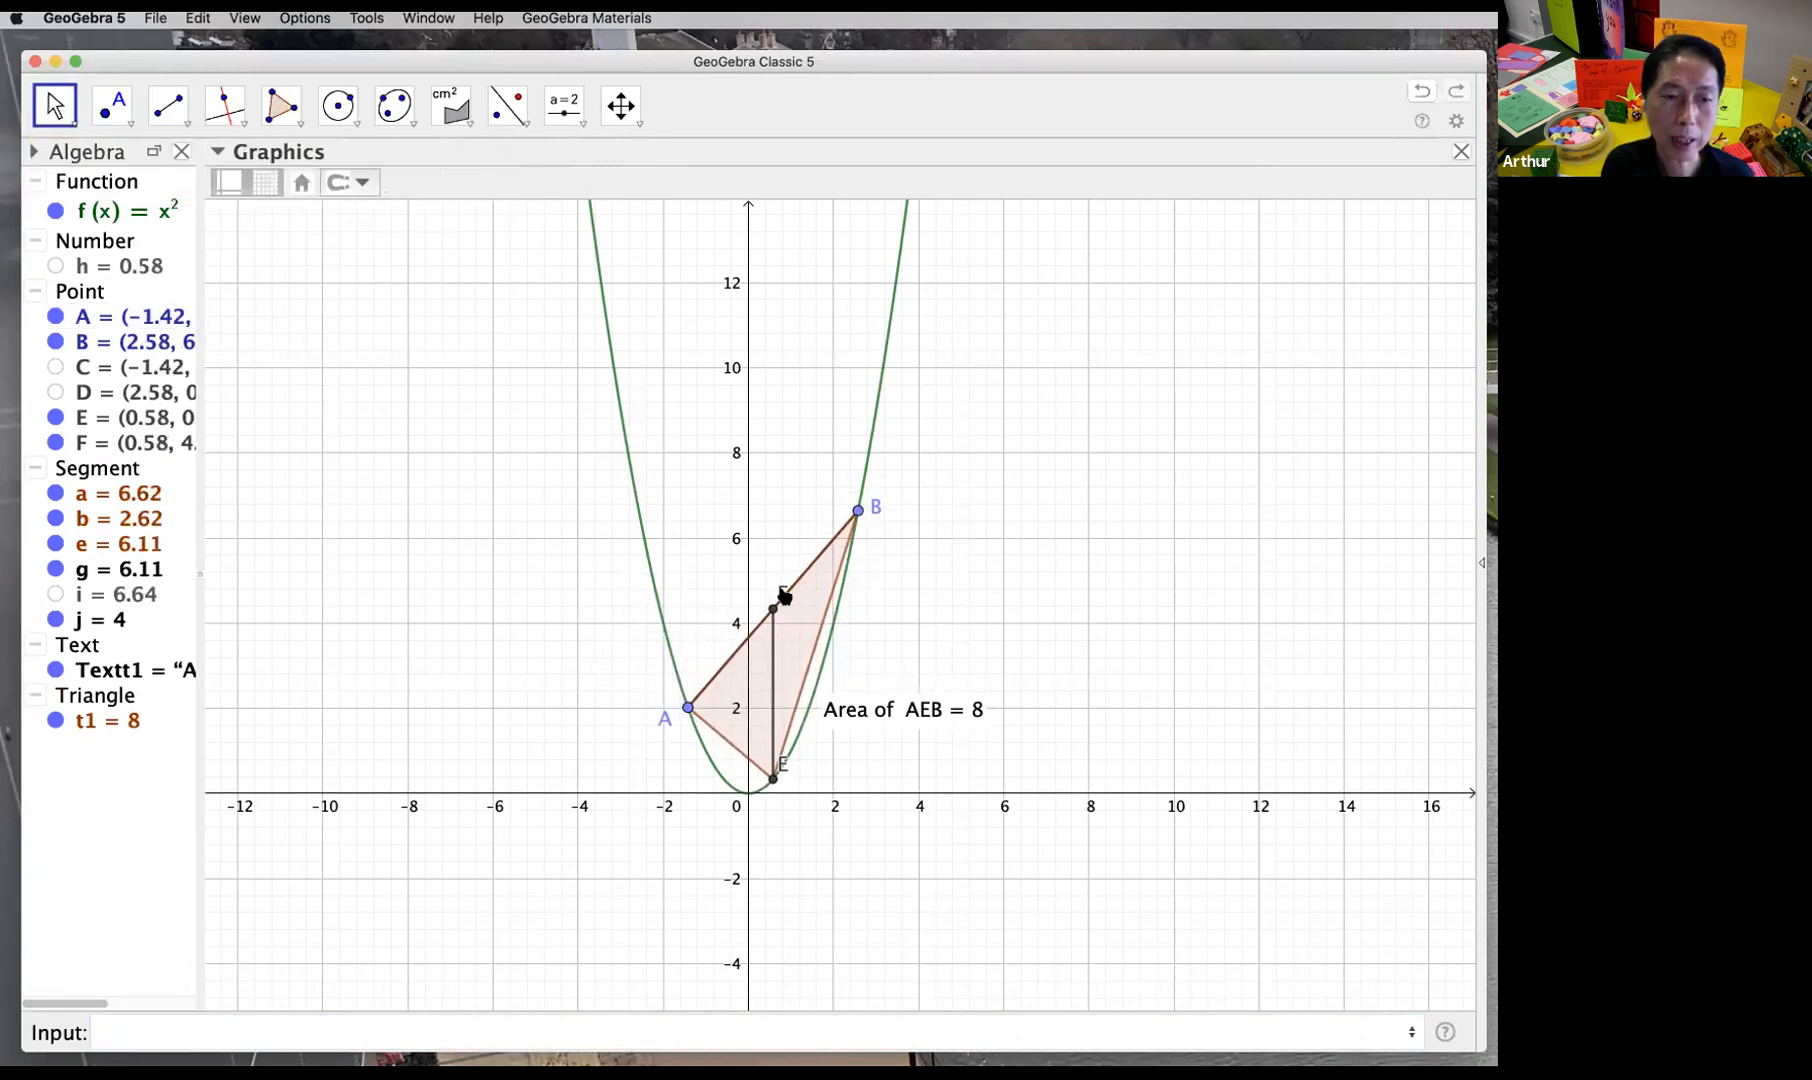
{"action": "left_click", "coordinate": [779, 775]}
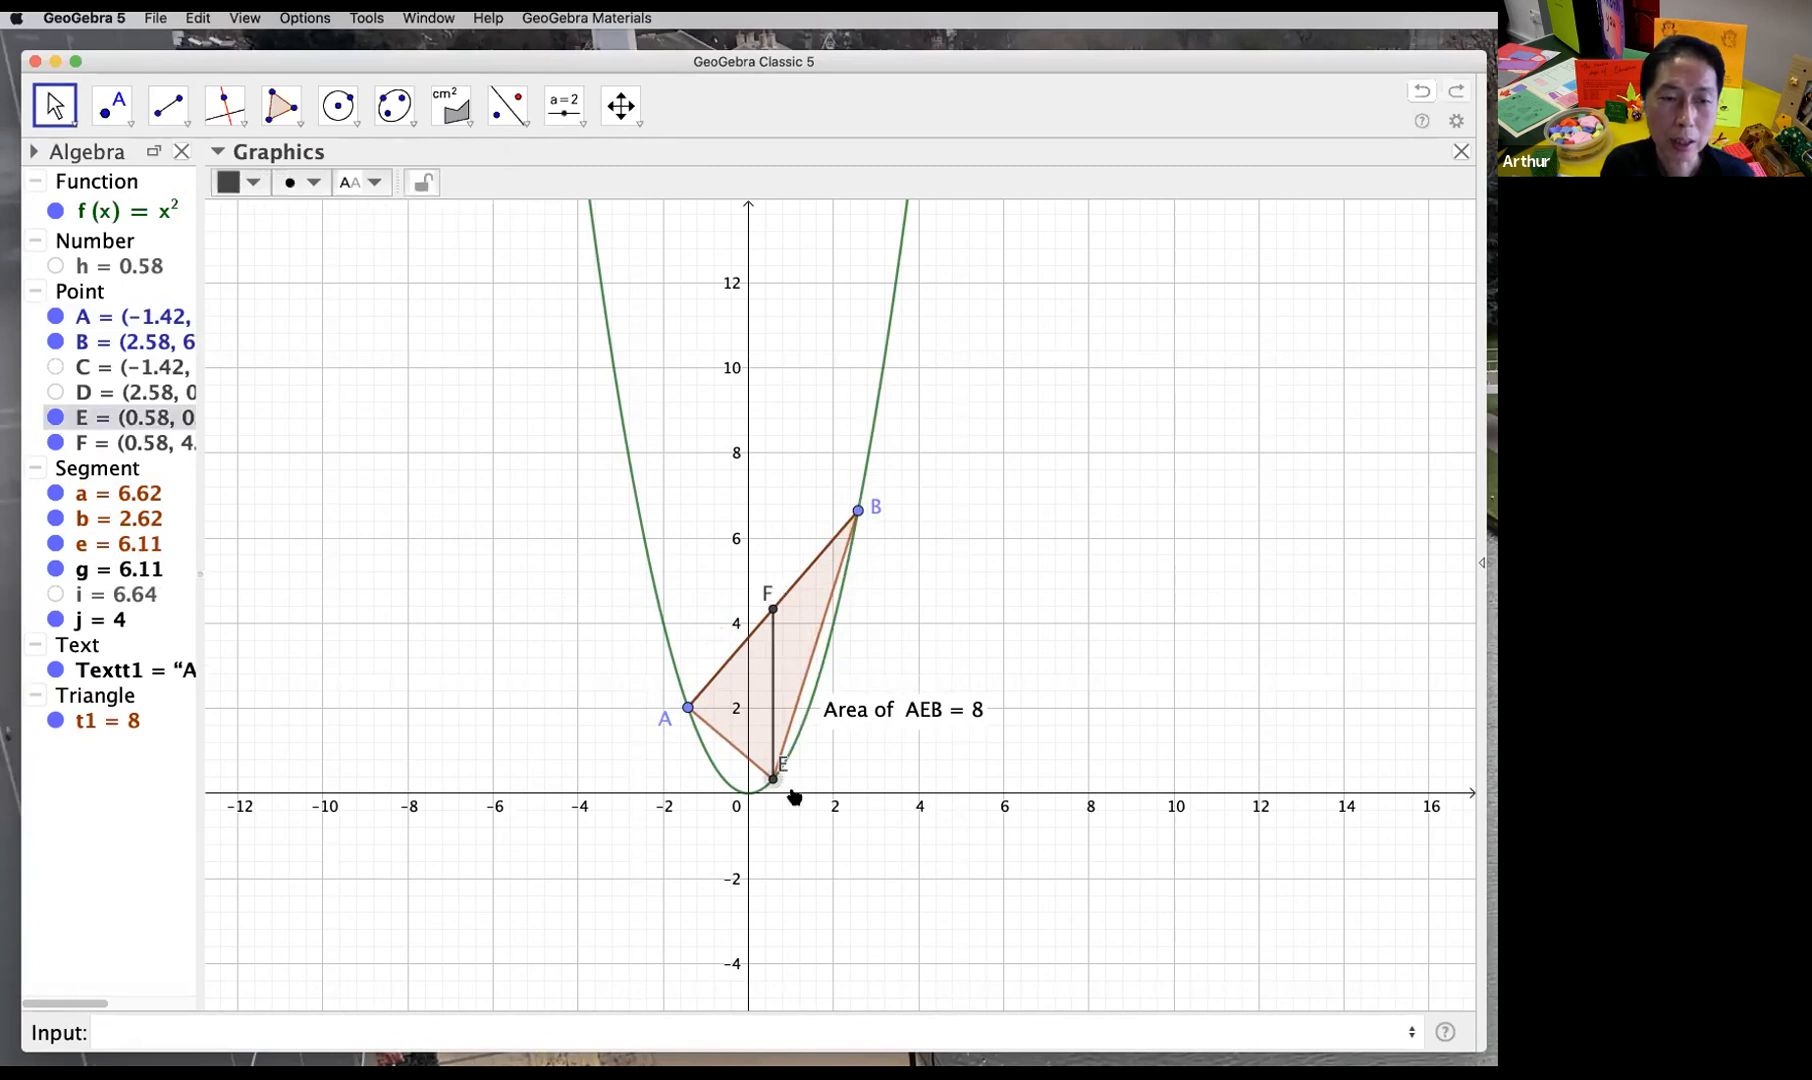
{"action": "left_click_drag", "start_coordinate": [784, 771], "coordinate": [797, 781]}
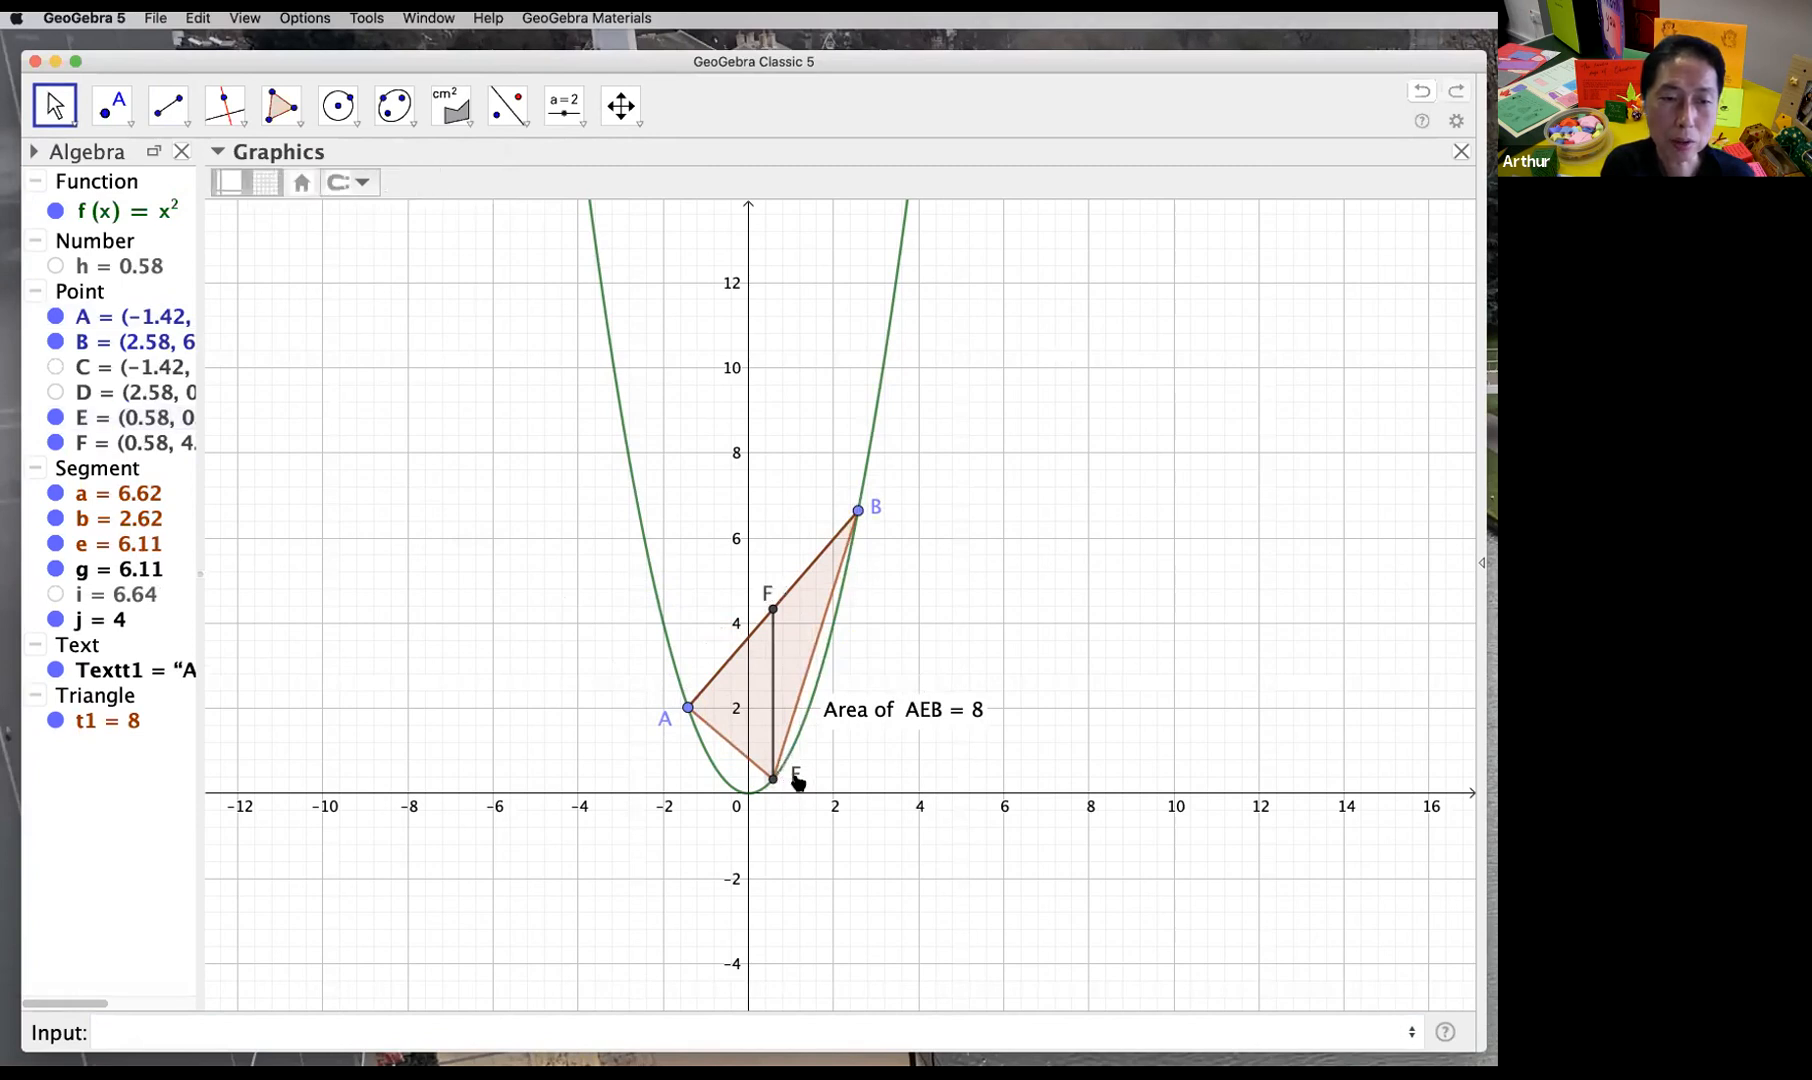
{"action": "left_click", "coordinate": [773, 681]}
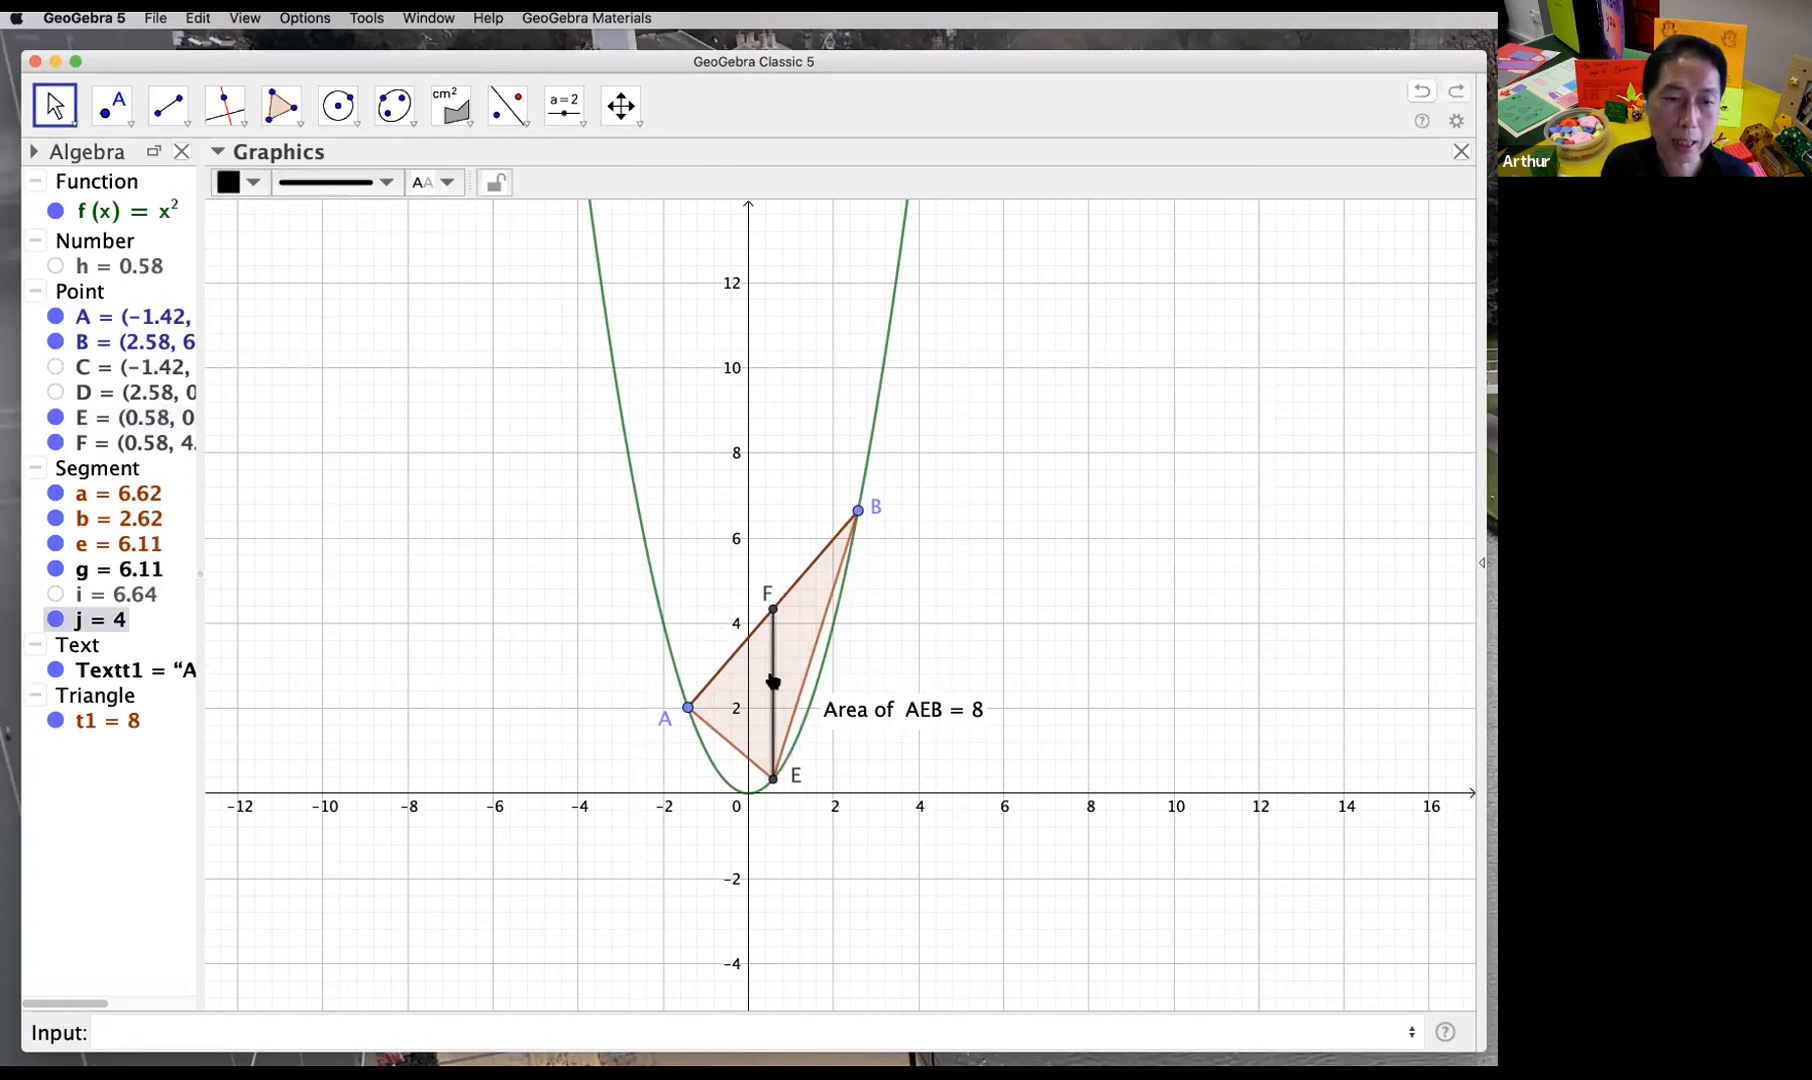
{"action": "left_click", "coordinate": [926, 619]}
Step: Start a show/hide check box left of the parabola, at about (-10.5, 12), and caption it "hint"
{"action": "left_click", "coordinate": [452, 105]}
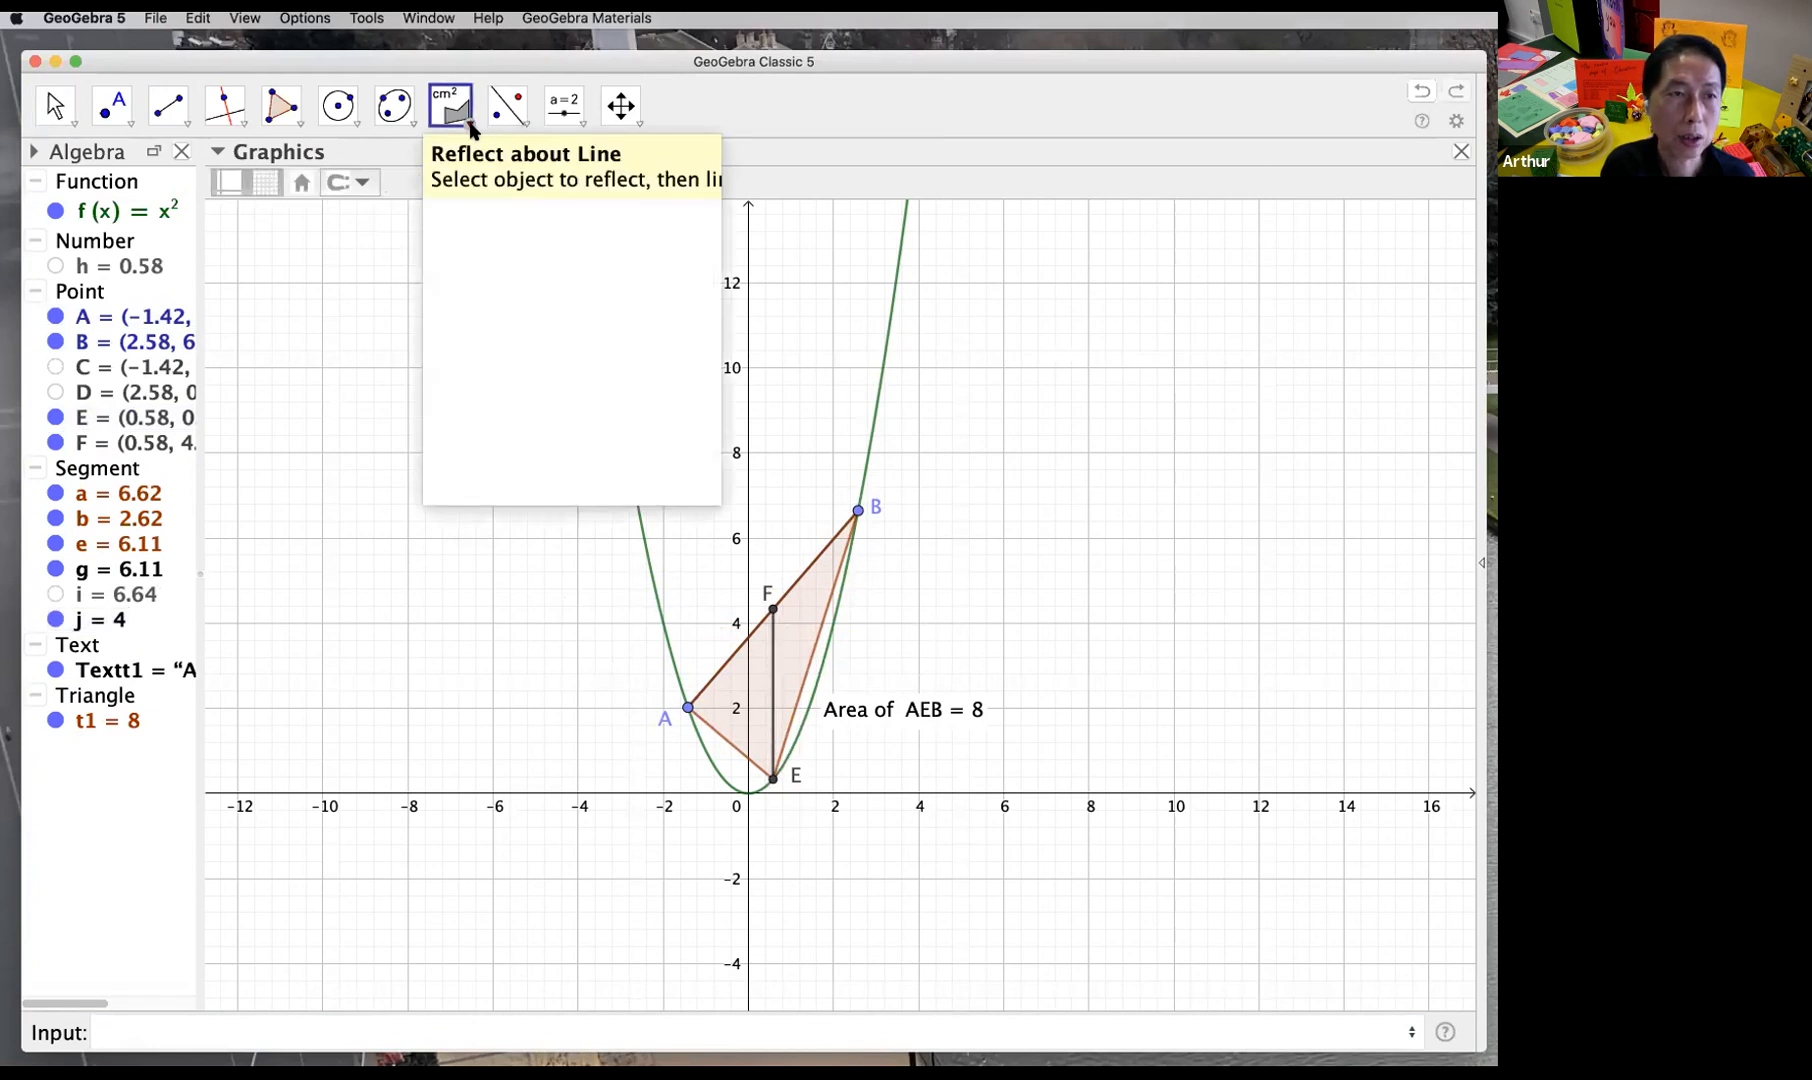
{"action": "left_click", "coordinate": [507, 128]}
{"action": "mouse_move", "coordinate": [557, 120]}
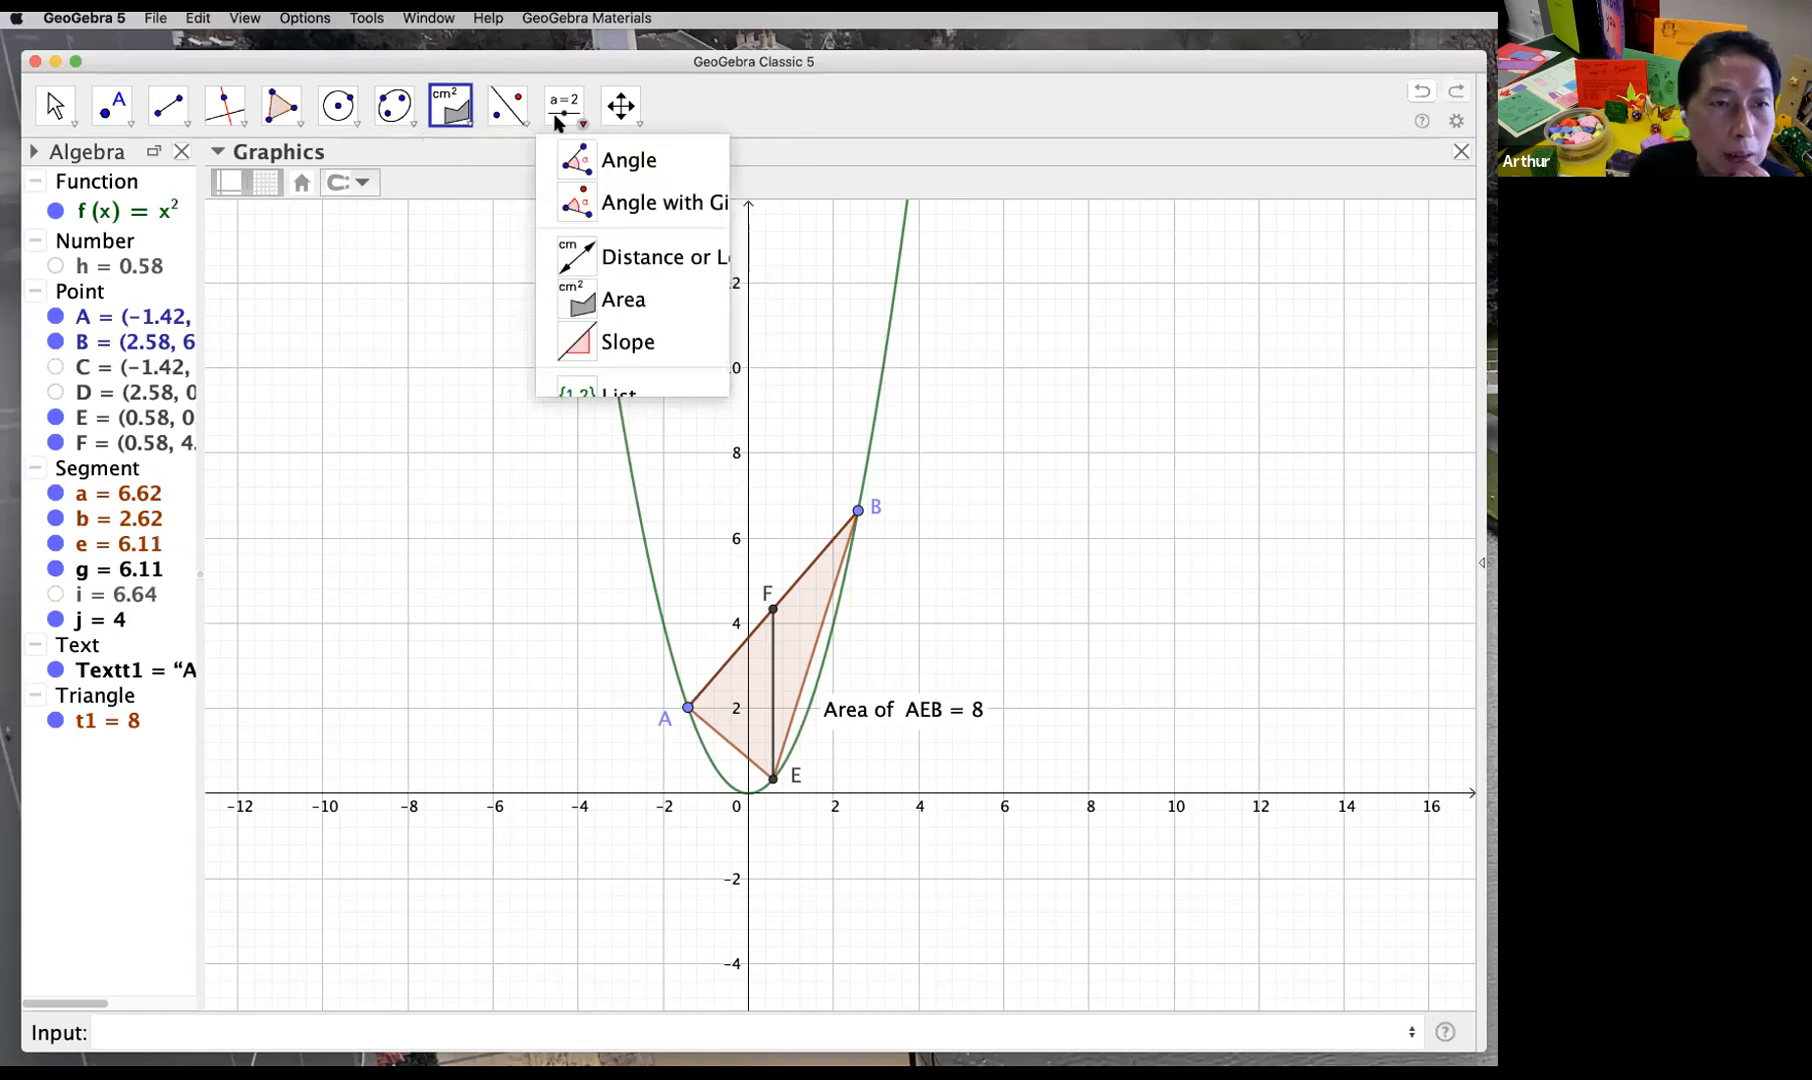
{"action": "mouse_move", "coordinate": [626, 110]}
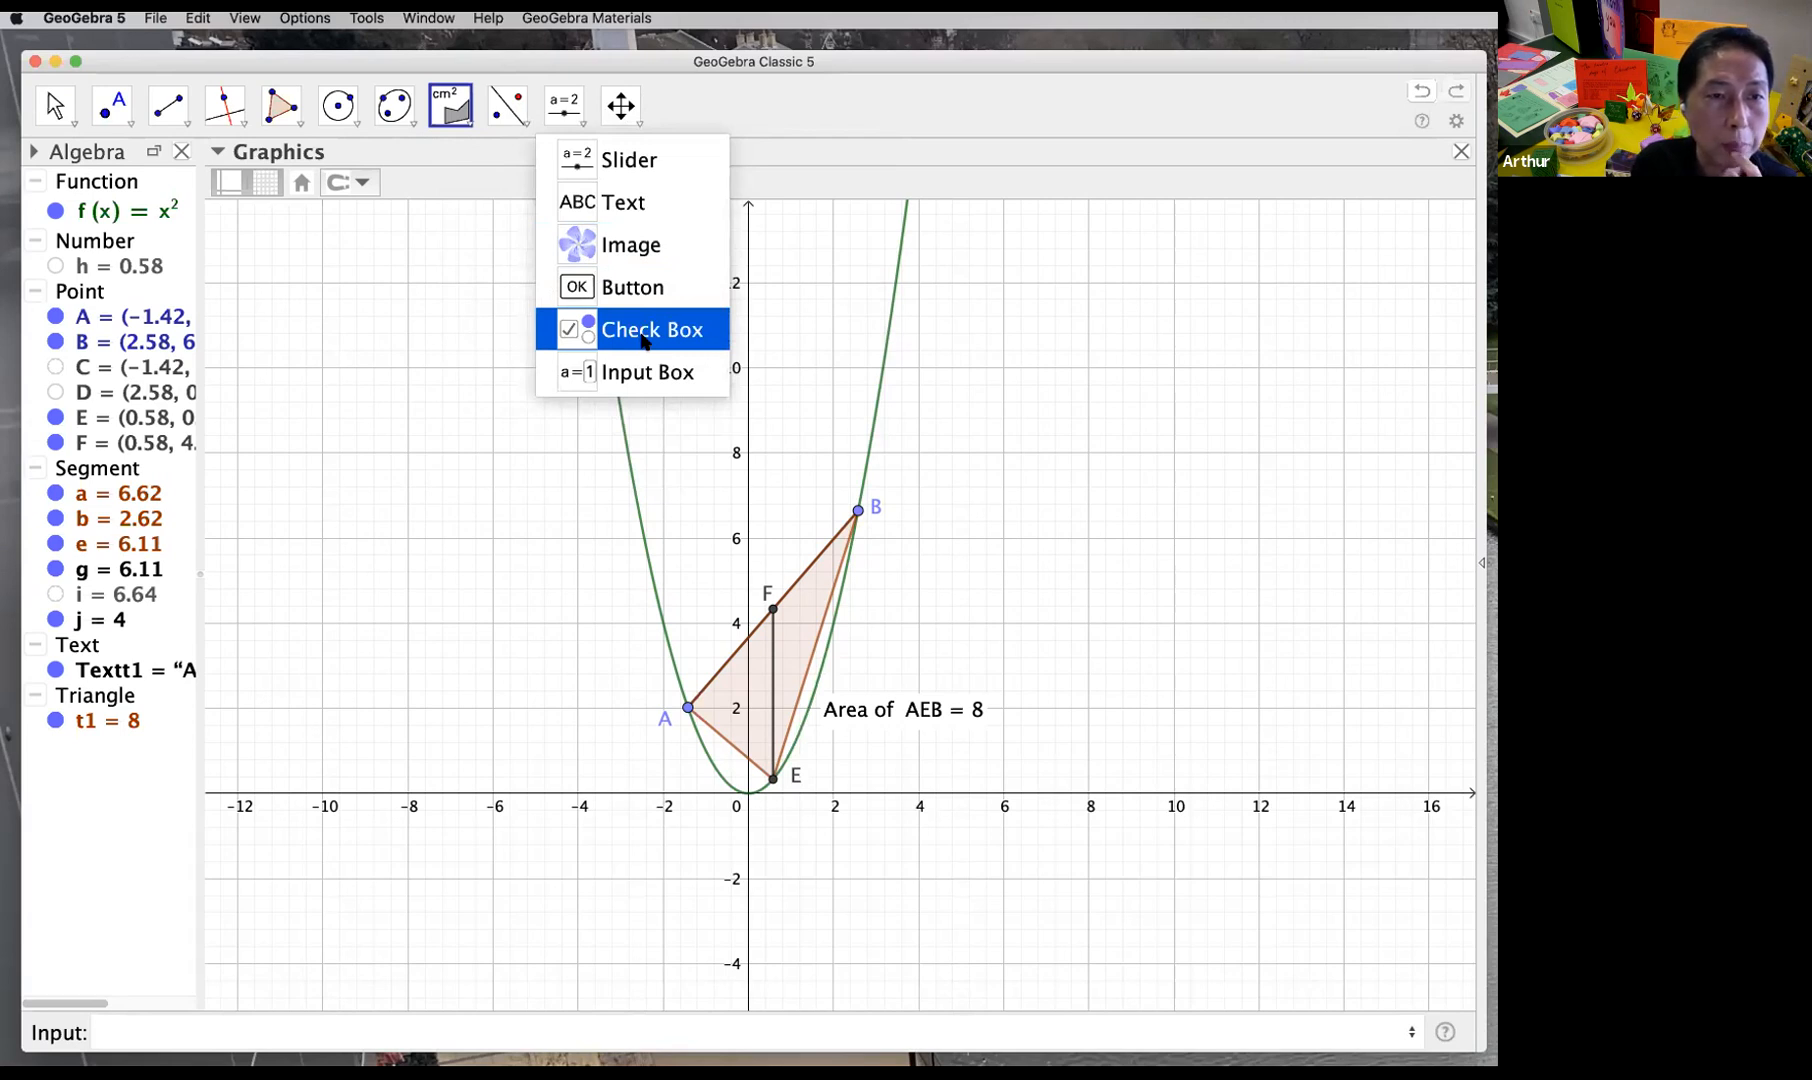
{"action": "left_click", "coordinate": [700, 344]}
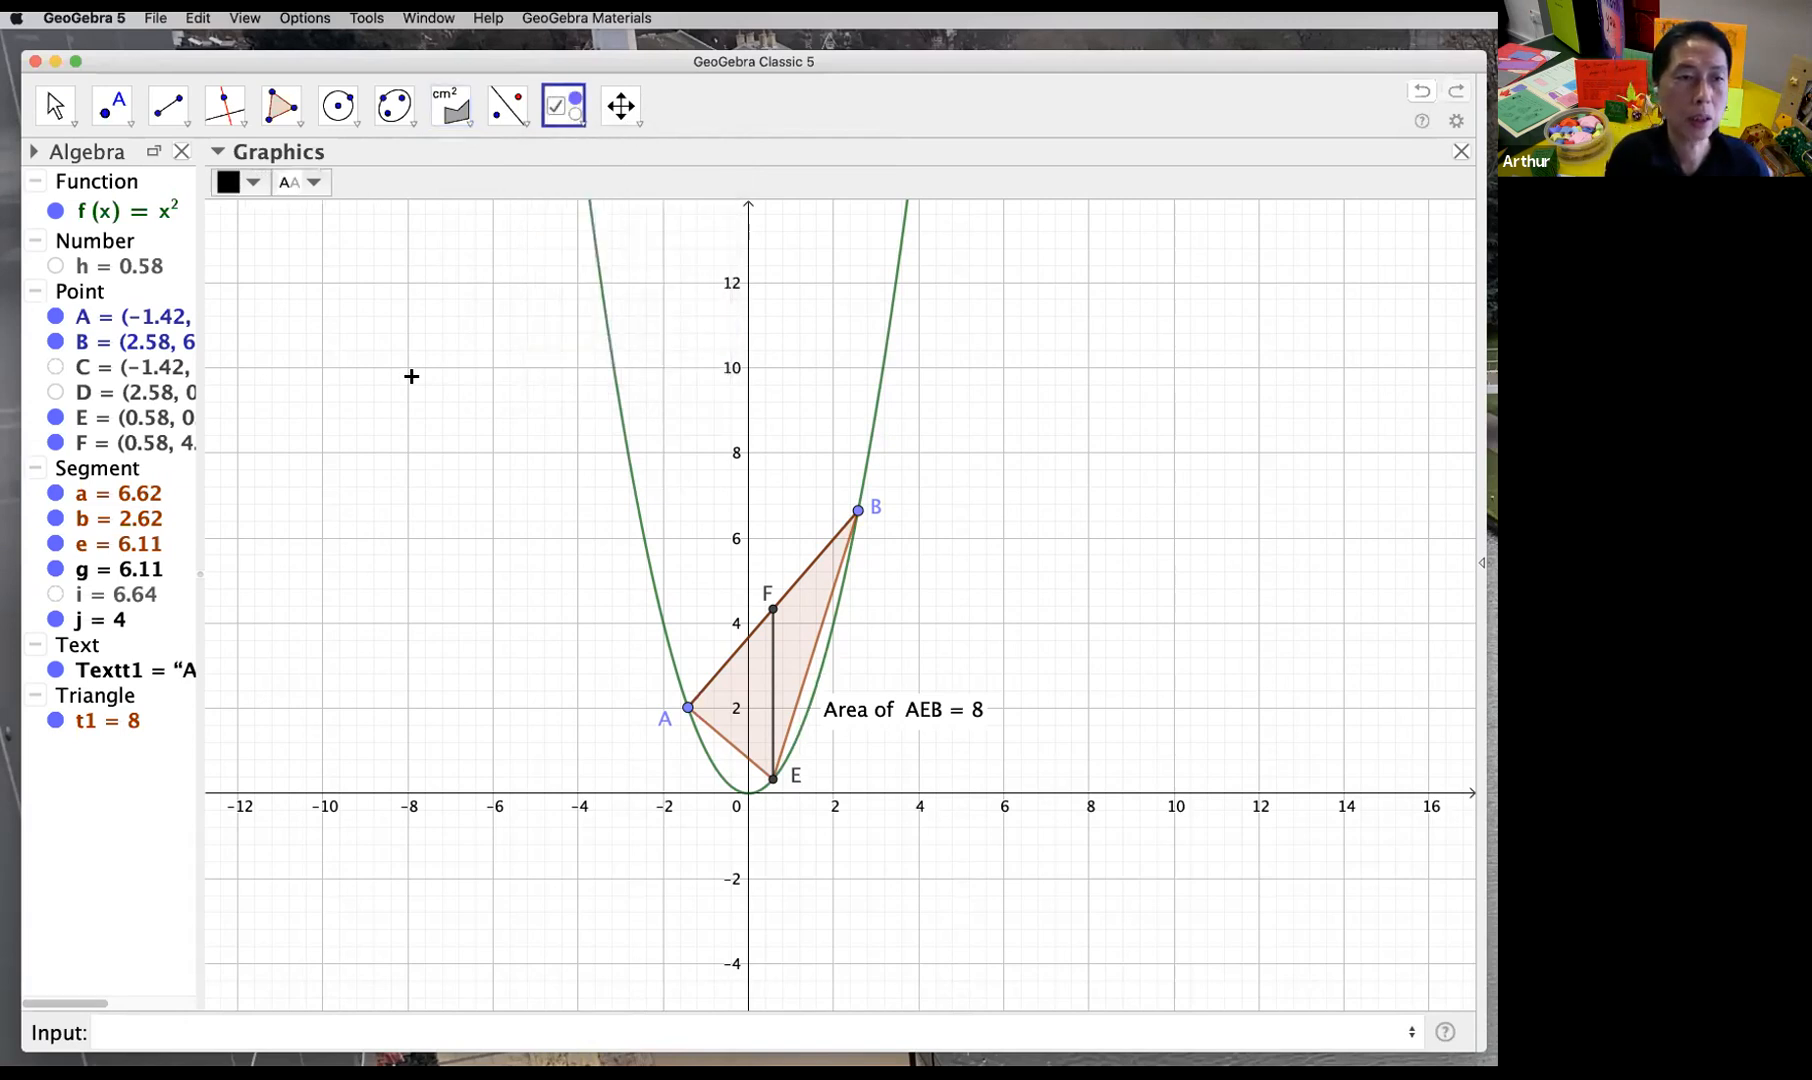
{"action": "left_click", "coordinate": [293, 291]}
{"action": "left_click_drag", "start_coordinate": [603, 397], "coordinate": [1040, 229]}
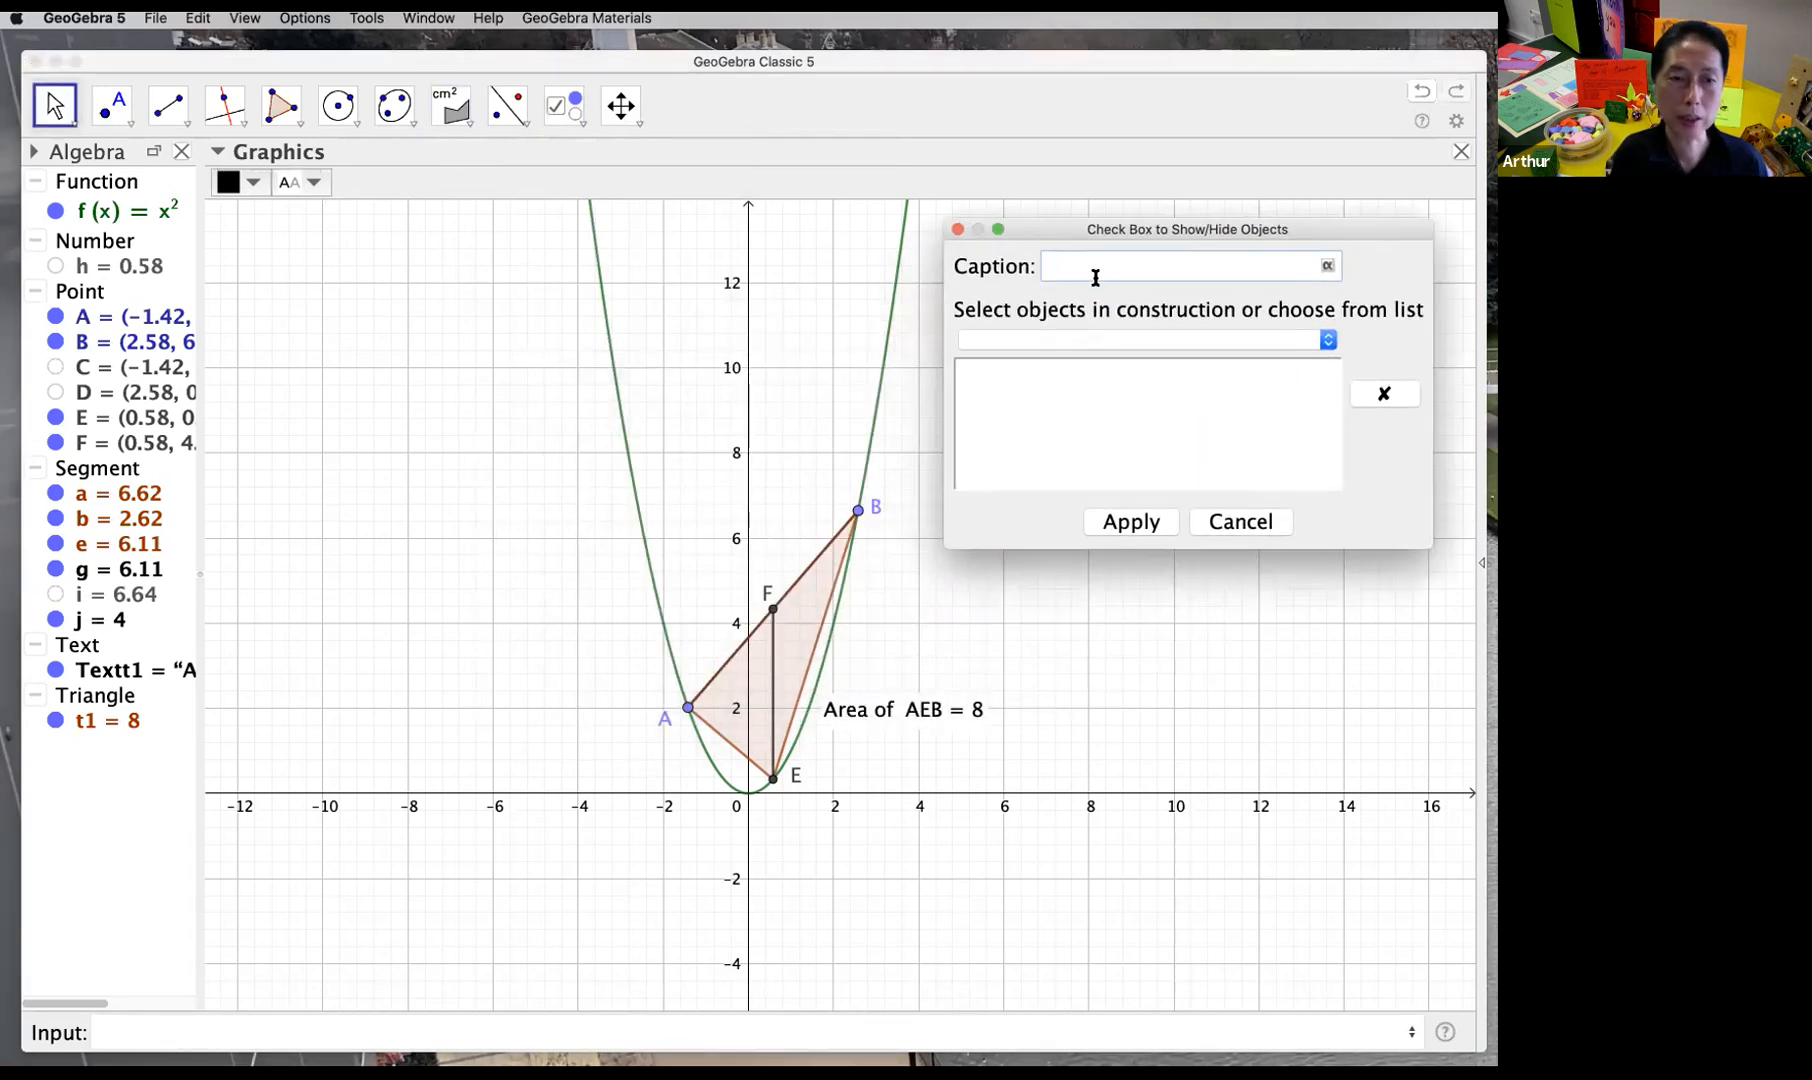
{"action": "type", "text": "hnit"}
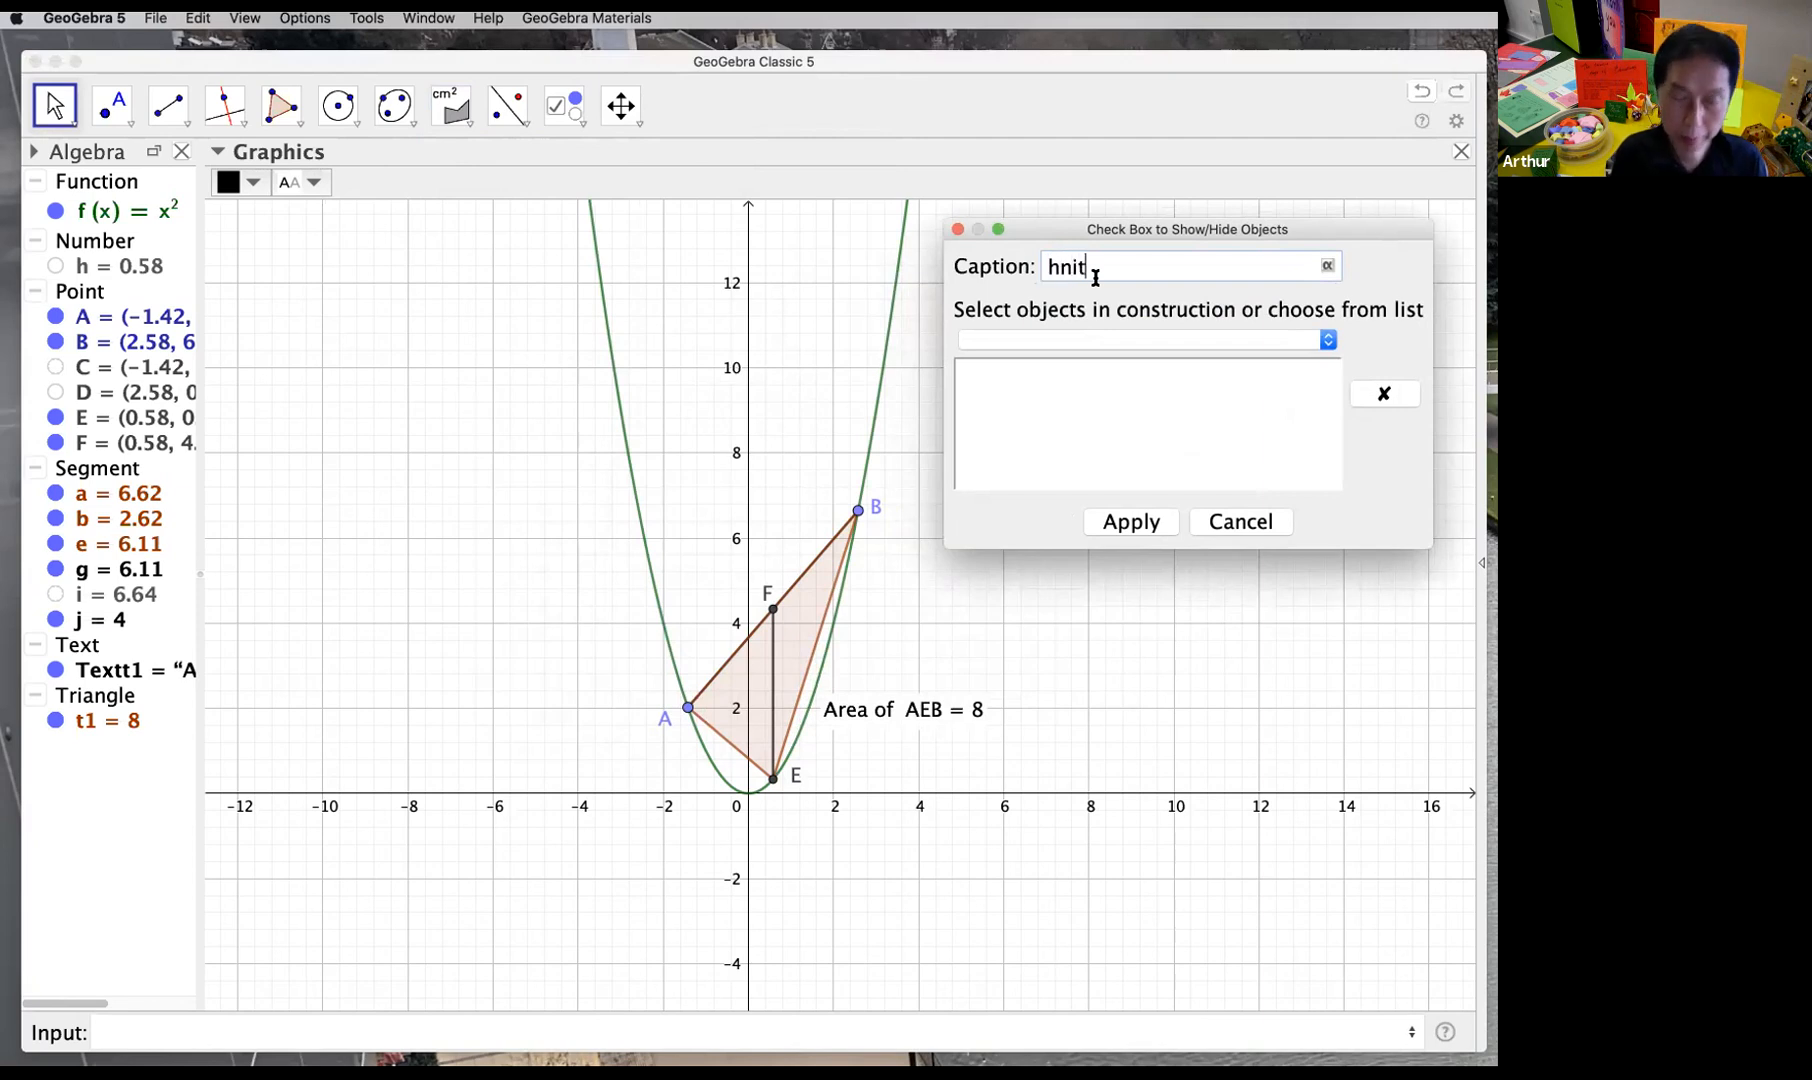
{"action": "key", "text": "BackSpace"}
{"action": "key", "text": "BackSpace"}
{"action": "key", "text": "BackSpace"}
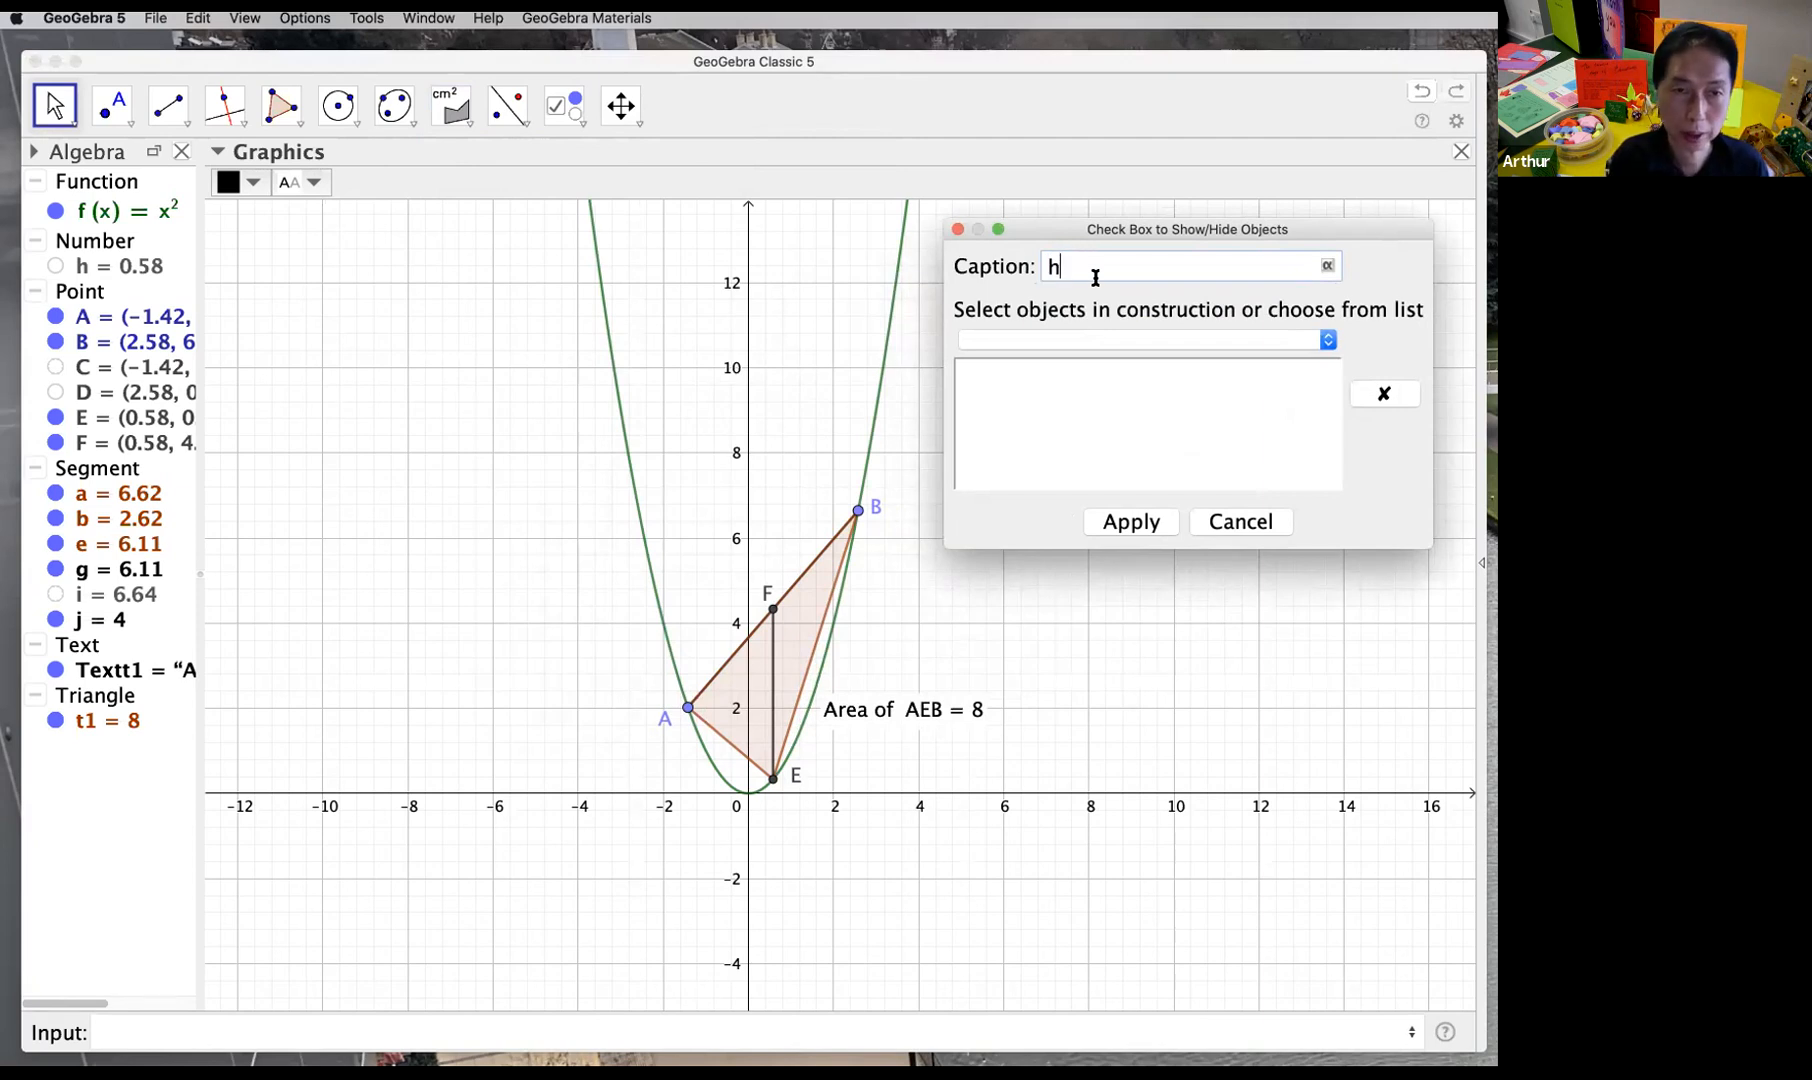
{"action": "type", "text": "int"}
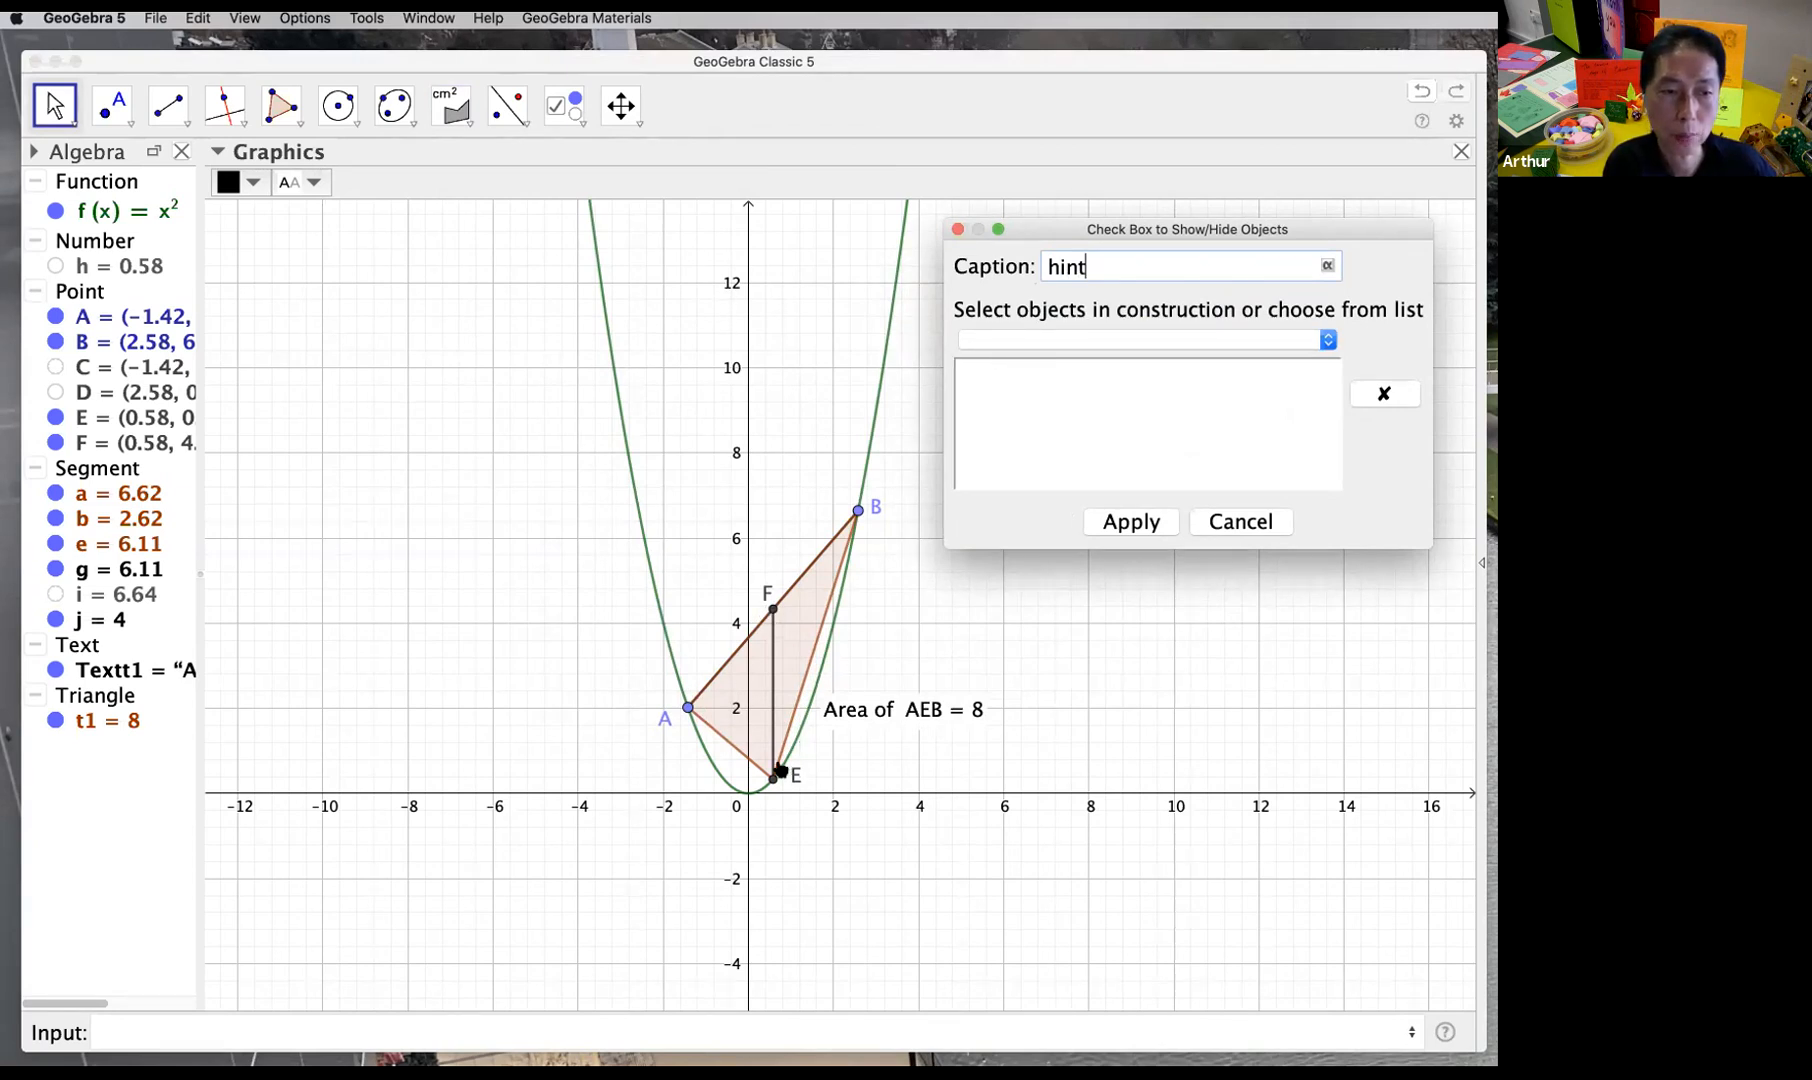
Step: Link point F and segment FE to the hint check box and create it
{"action": "left_click", "coordinate": [1092, 338]}
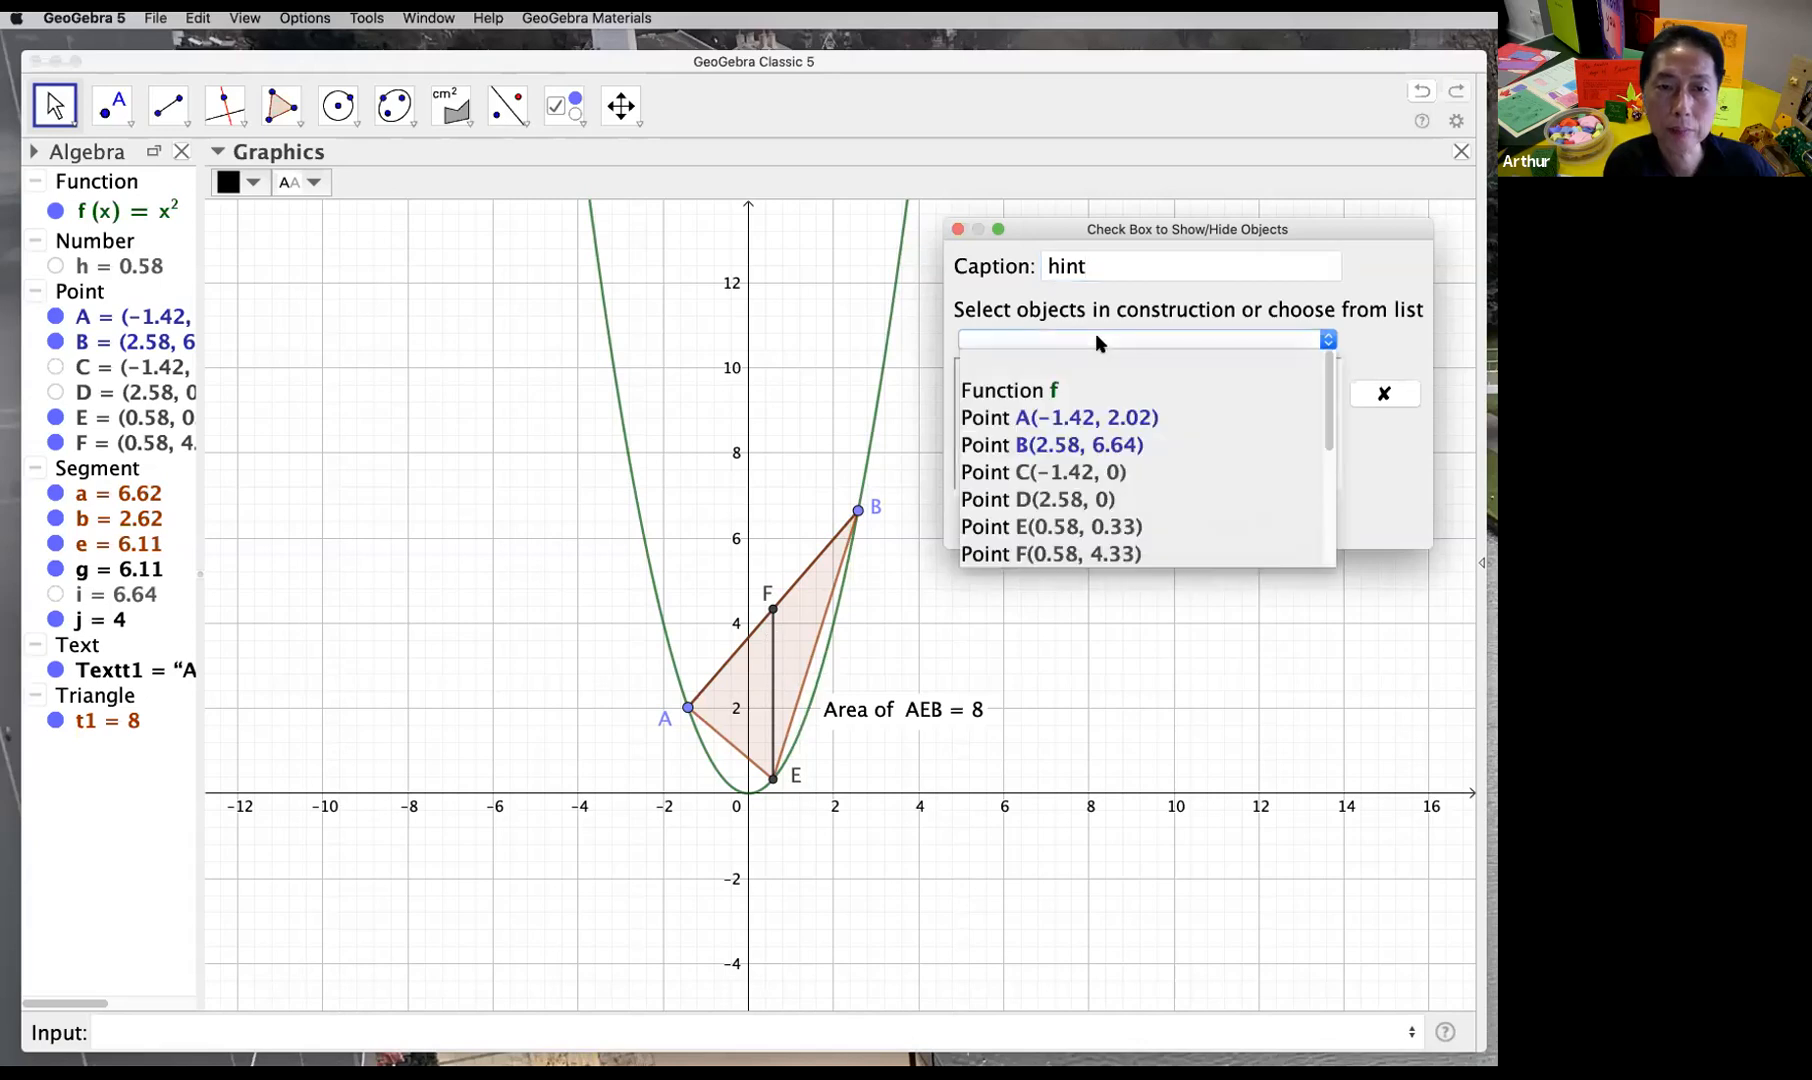
{"action": "left_click_drag", "start_coordinate": [1329, 442], "coordinate": [1307, 490]}
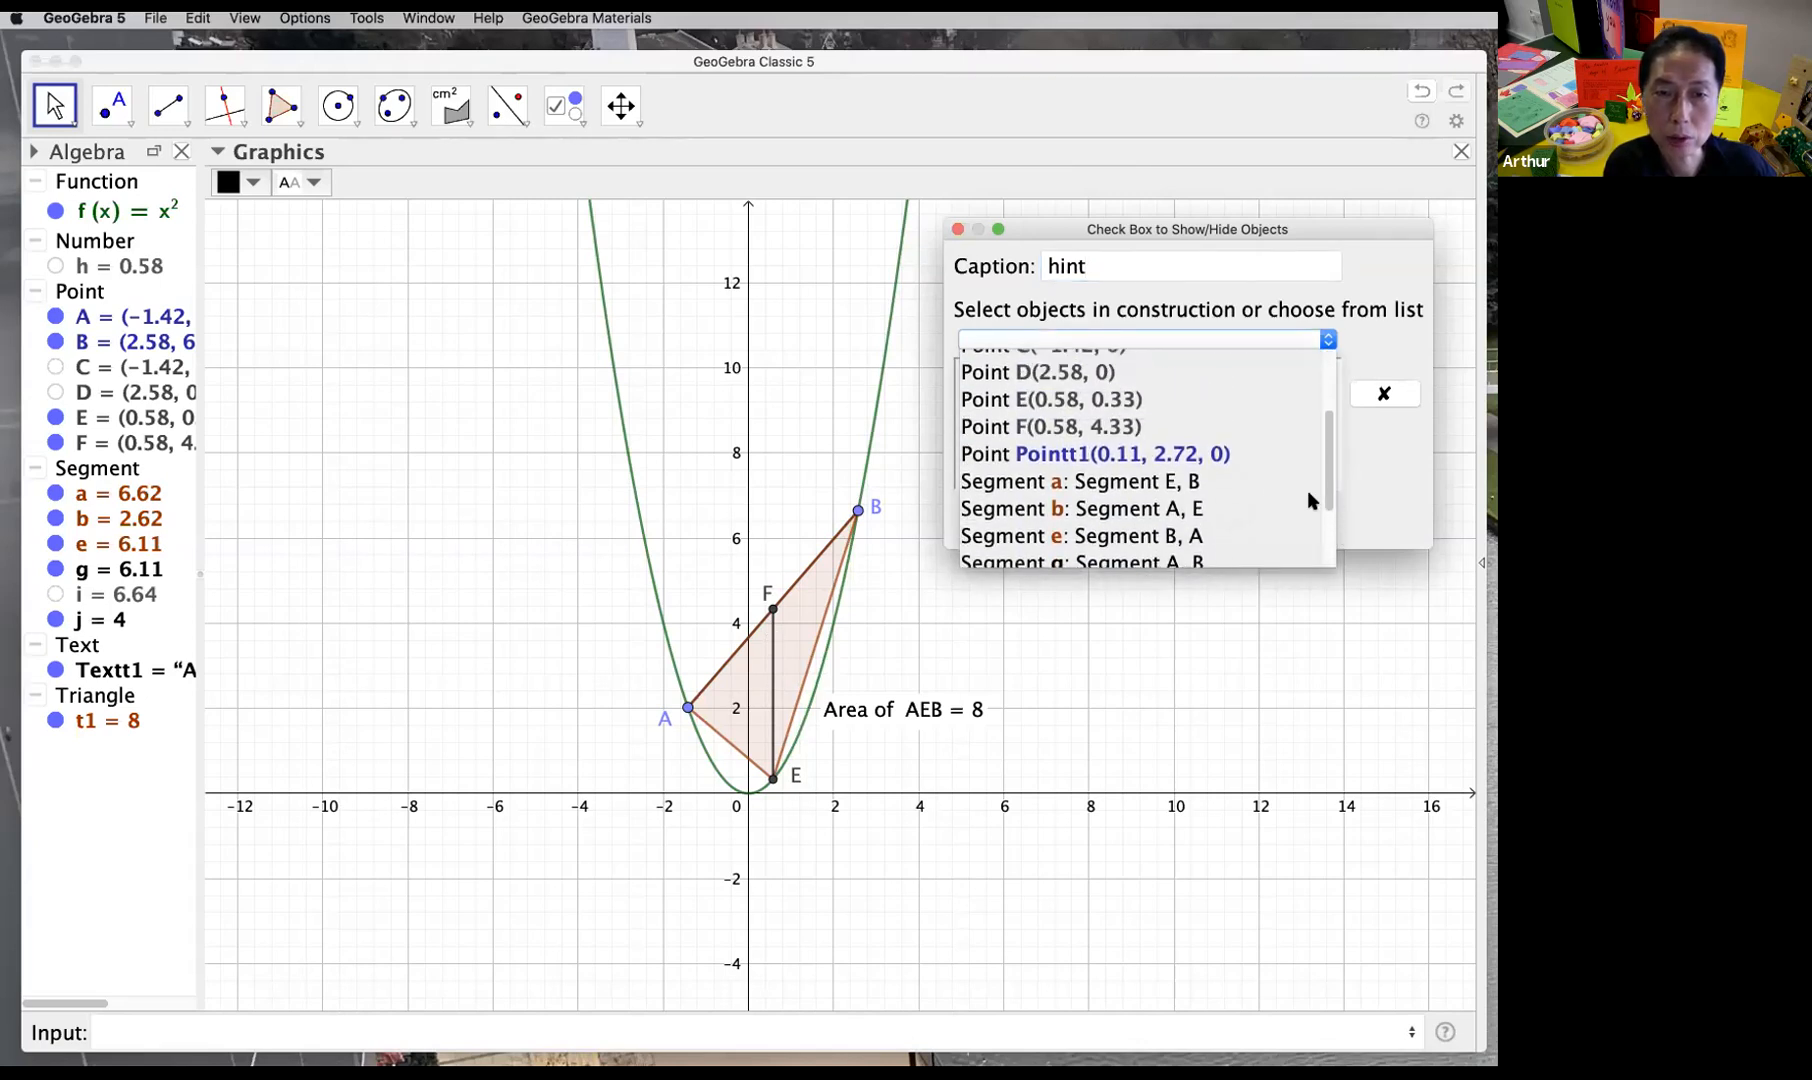
{"action": "left_click", "coordinate": [1124, 426]}
{"action": "left_click", "coordinate": [1328, 340]}
{"action": "left_click_drag", "start_coordinate": [1324, 435], "coordinate": [1324, 520]}
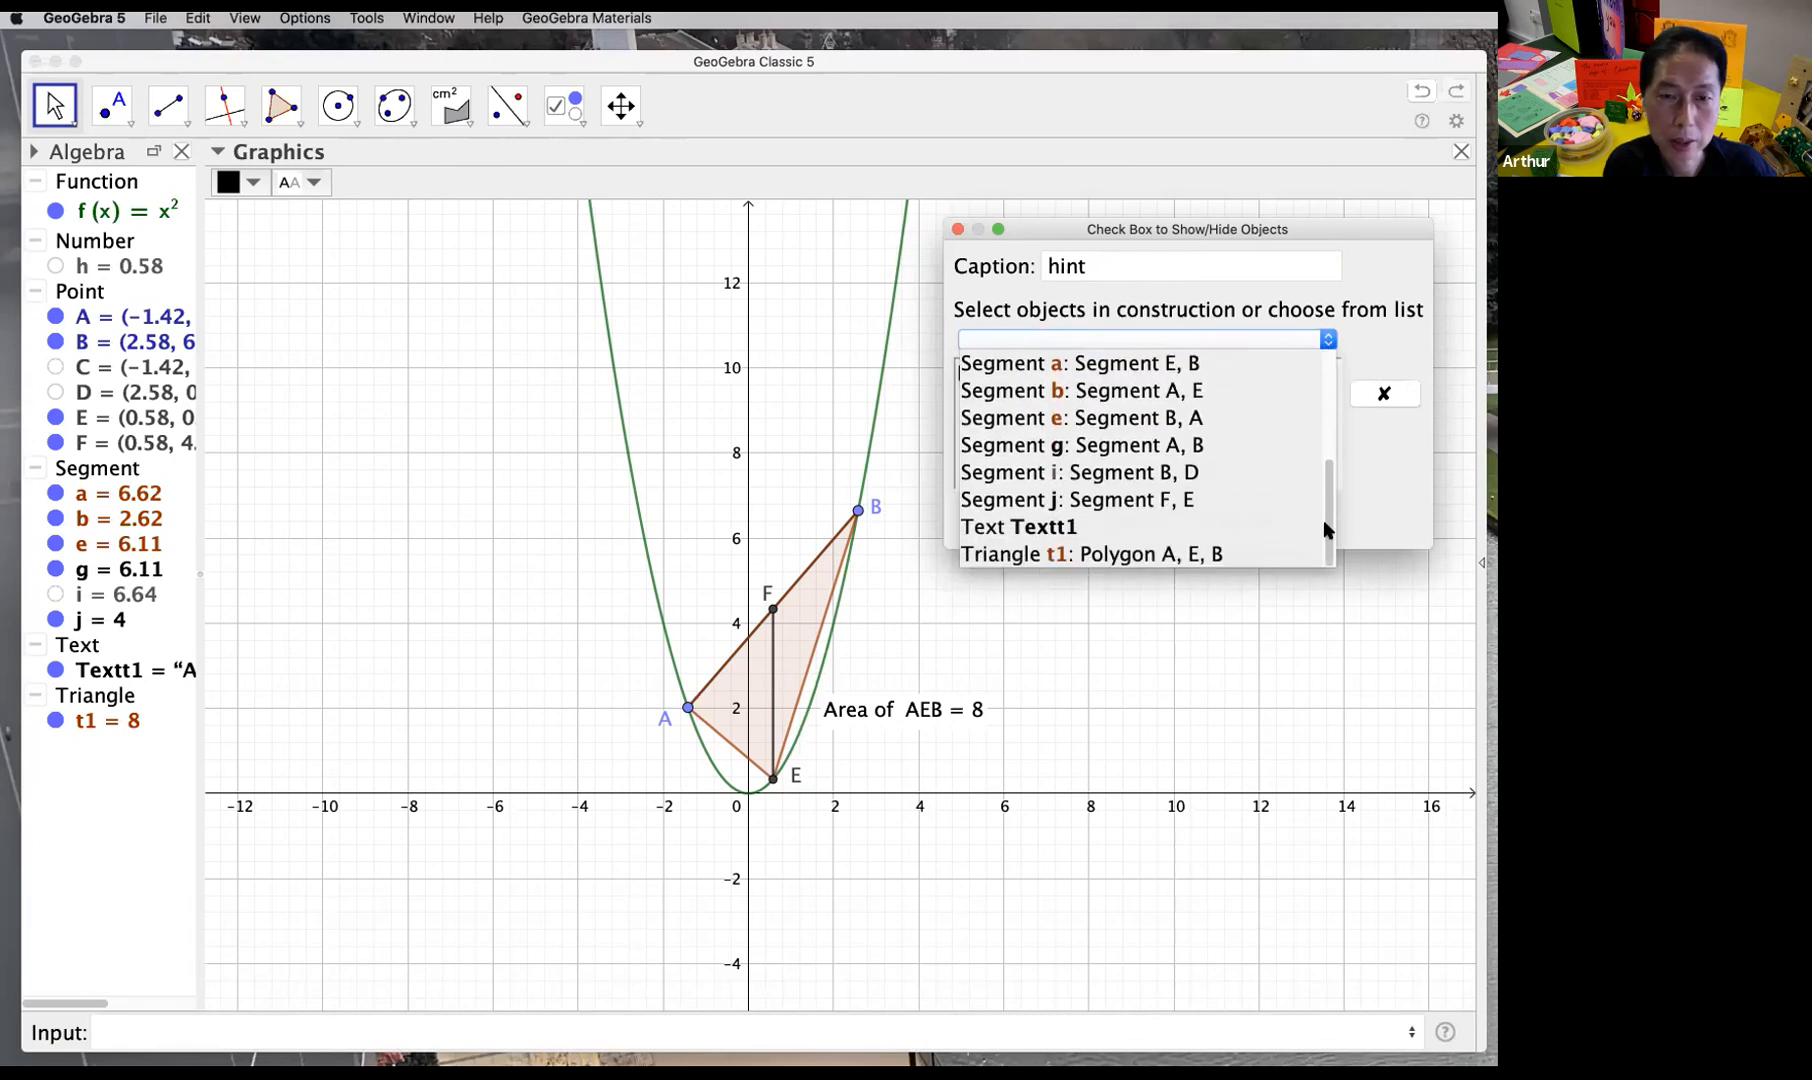
{"action": "left_click", "coordinate": [1096, 499]}
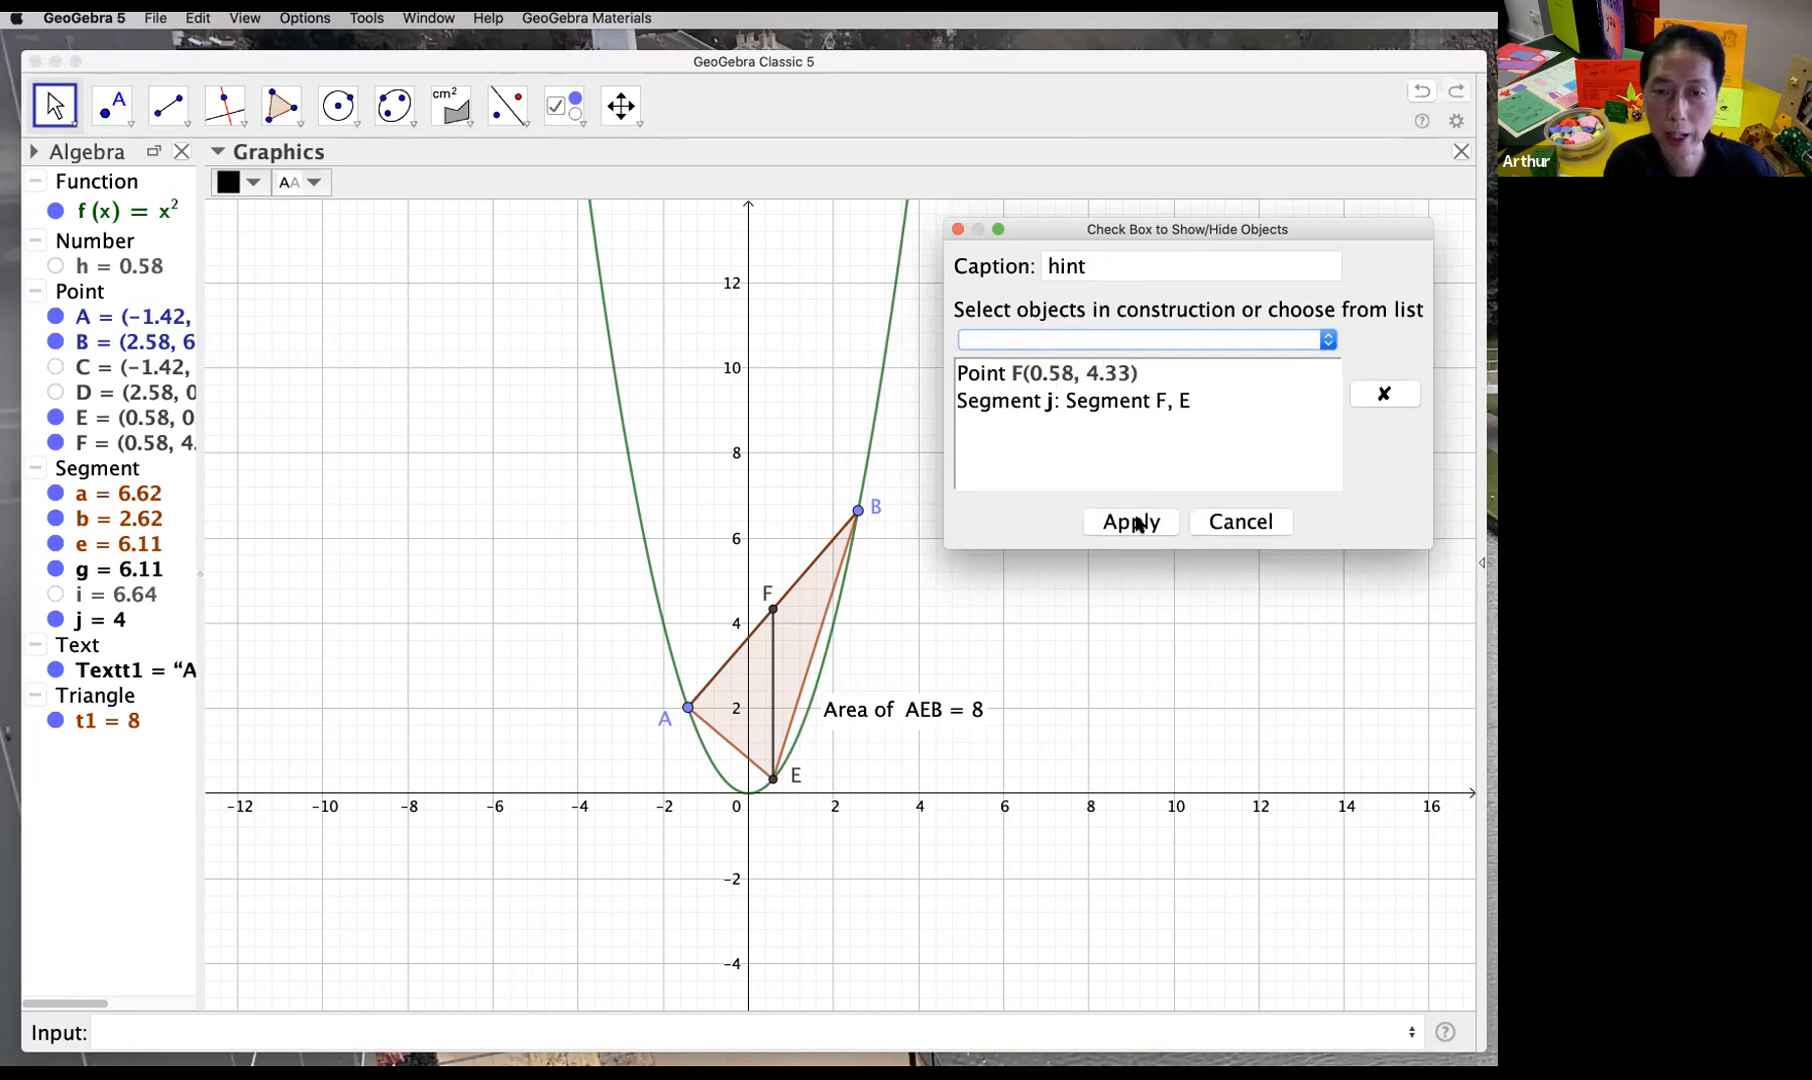
{"action": "left_click", "coordinate": [1145, 522]}
Step: Move the hint check box to the right of the parabola, at about (5, 11)
{"action": "left_click", "coordinate": [57, 108]}
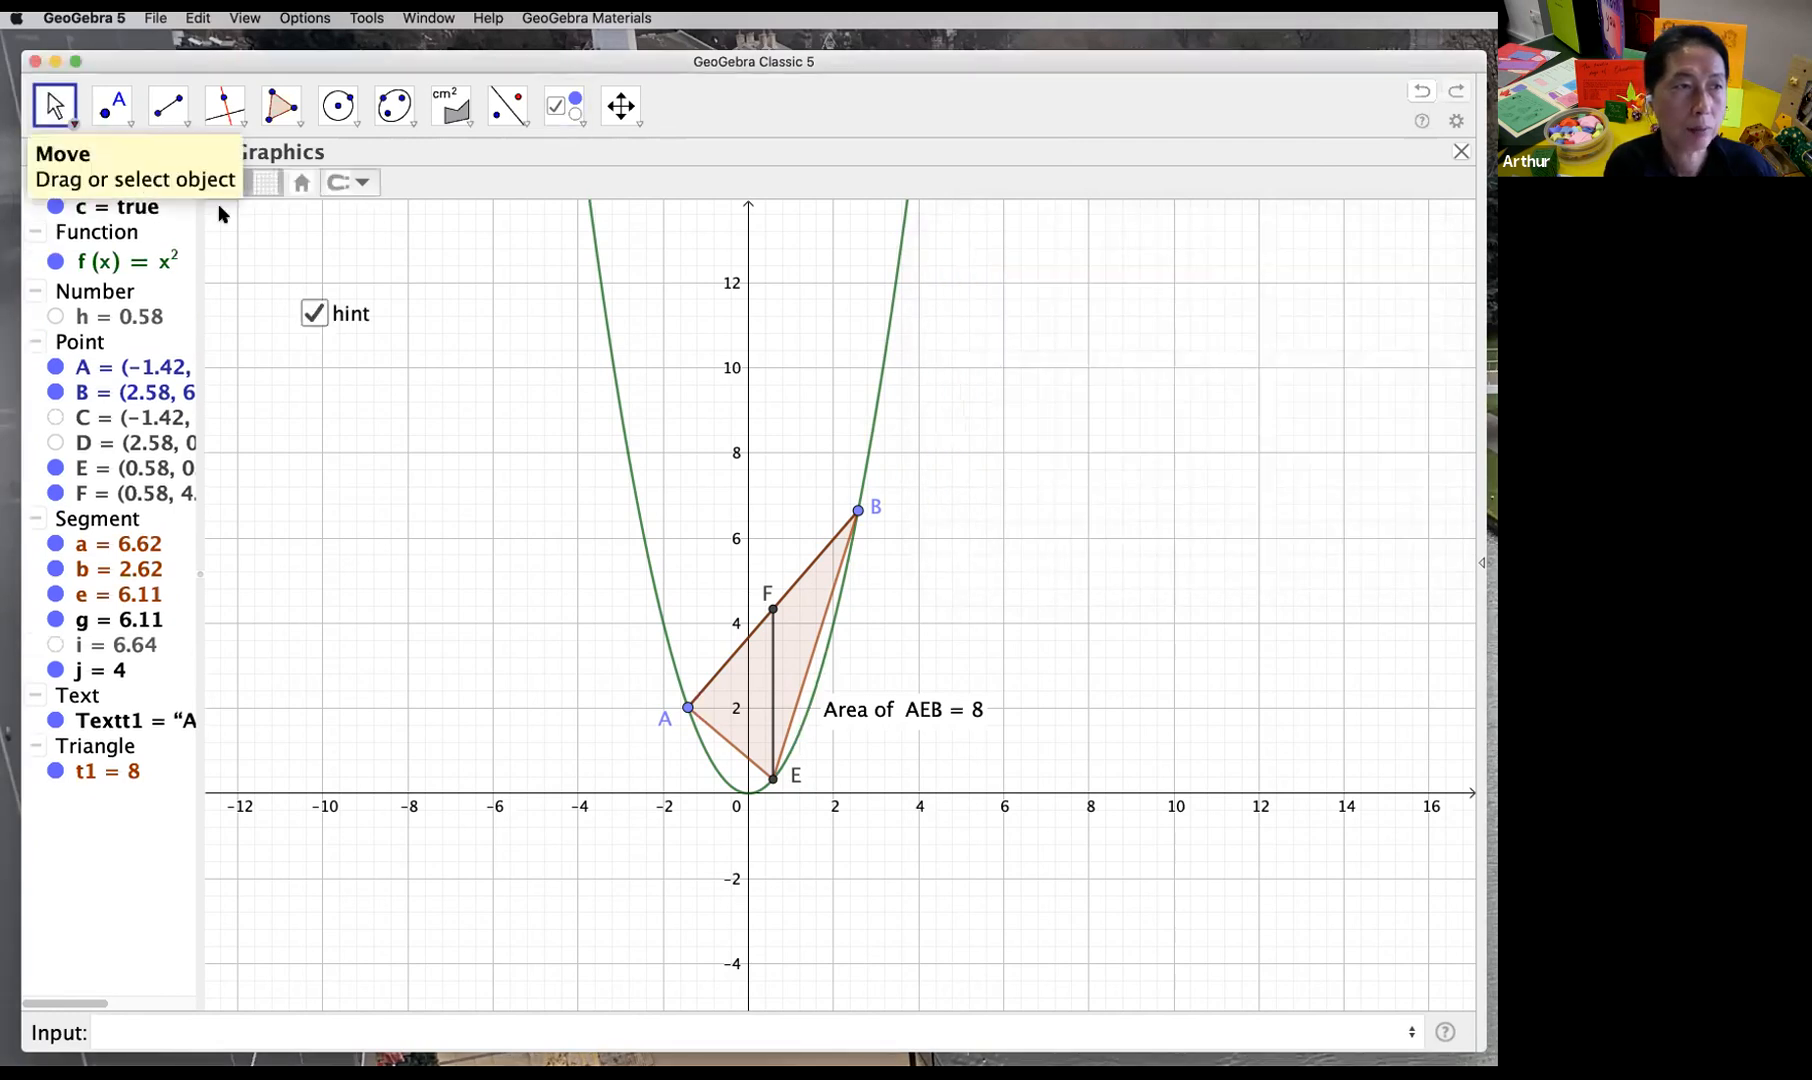
{"action": "left_click_drag", "start_coordinate": [355, 318], "coordinate": [994, 328]}
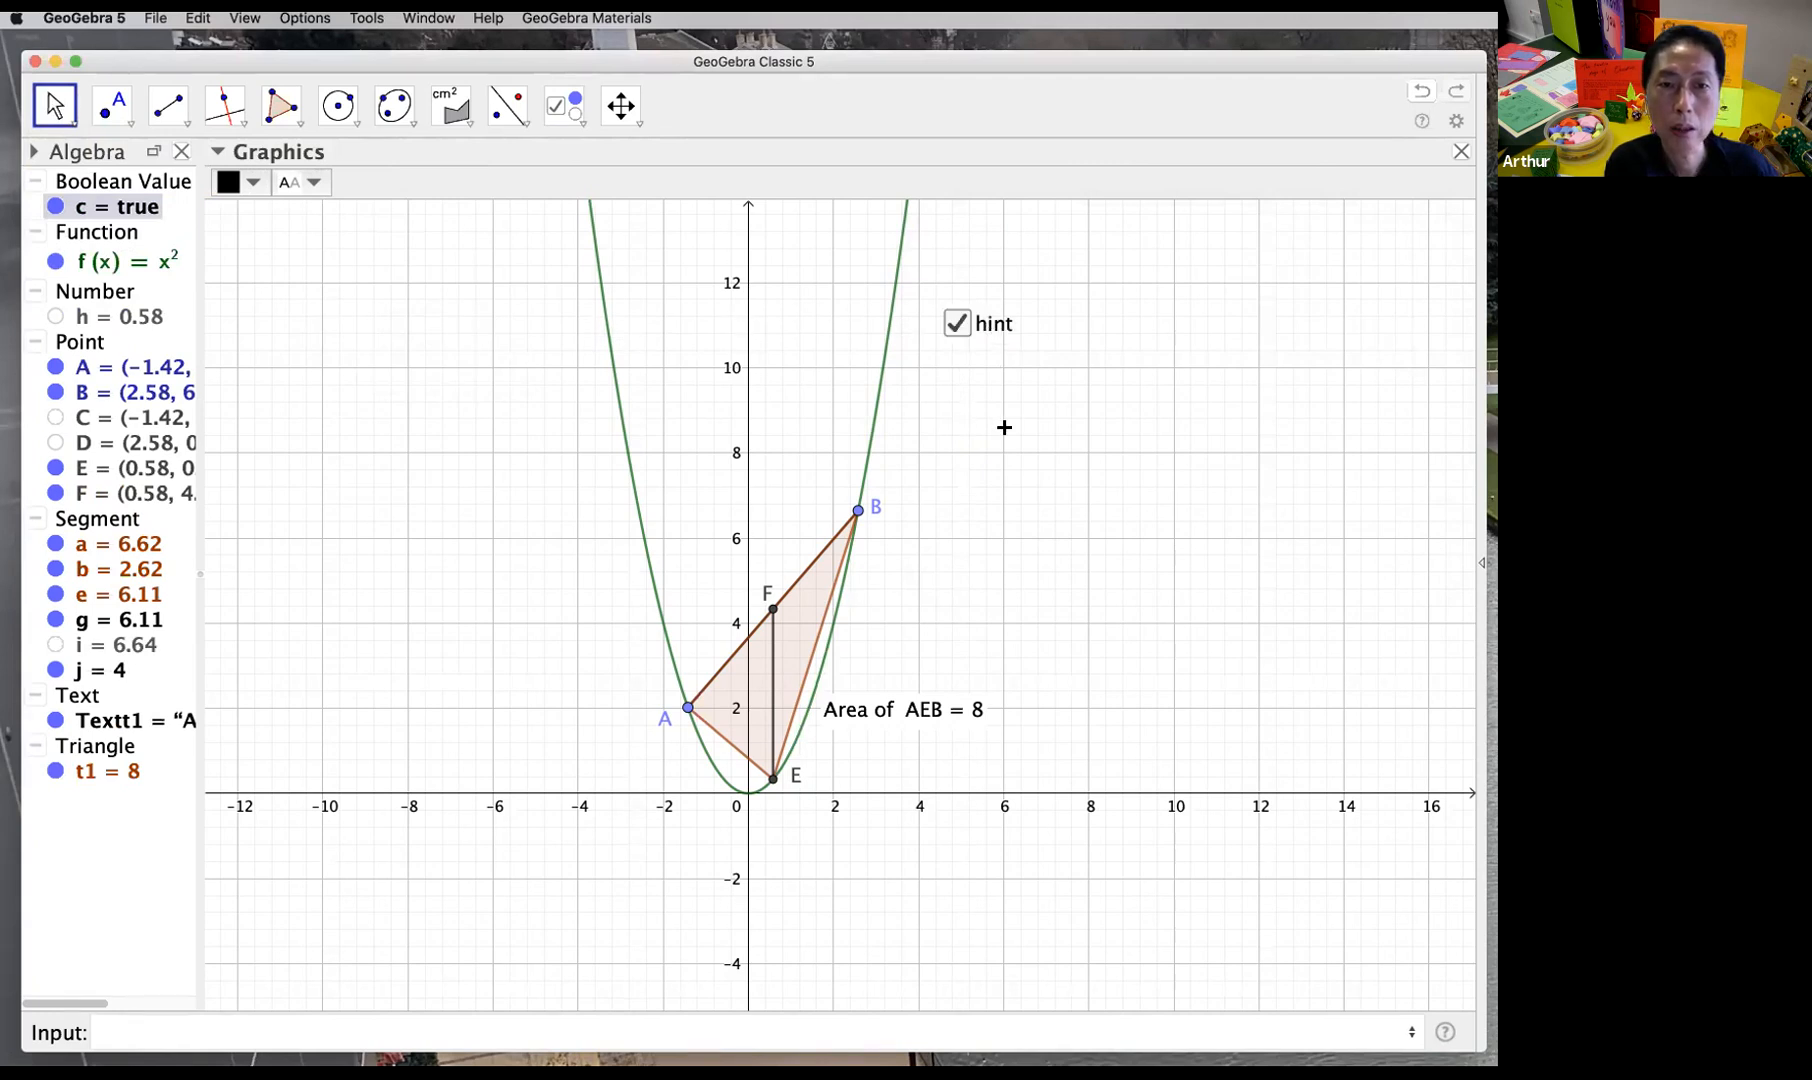
{"action": "left_click", "coordinate": [1005, 427]}
Step: Toggle the hint check box to test it, leave it unchecked, and slide A to about x = -1.56
{"action": "left_click", "coordinate": [958, 330]}
{"action": "left_click", "coordinate": [958, 334]}
{"action": "left_click", "coordinate": [958, 334]}
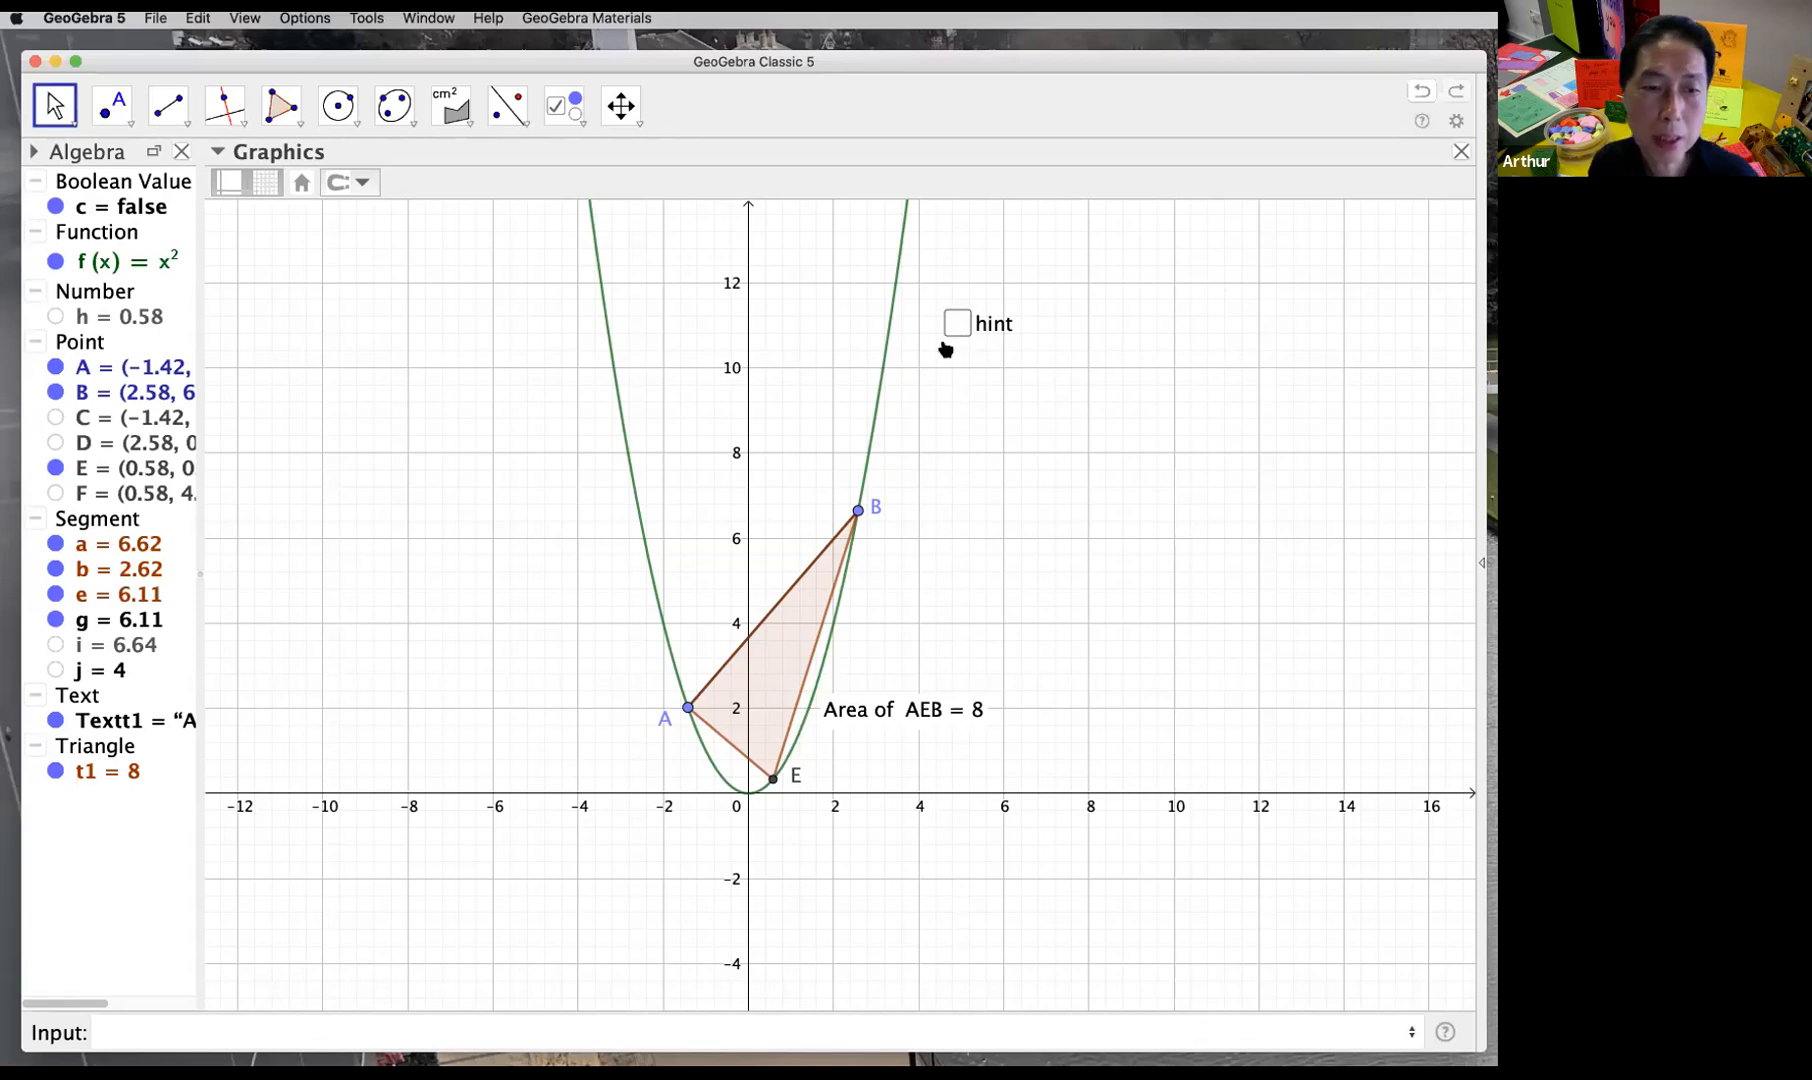
{"action": "mouse_move", "coordinate": [688, 707]}
{"action": "left_mouse_down"}
{"action": "mouse_move", "coordinate": [651, 647]}
{"action": "mouse_move", "coordinate": [682, 692]}
{"action": "left_mouse_up"}
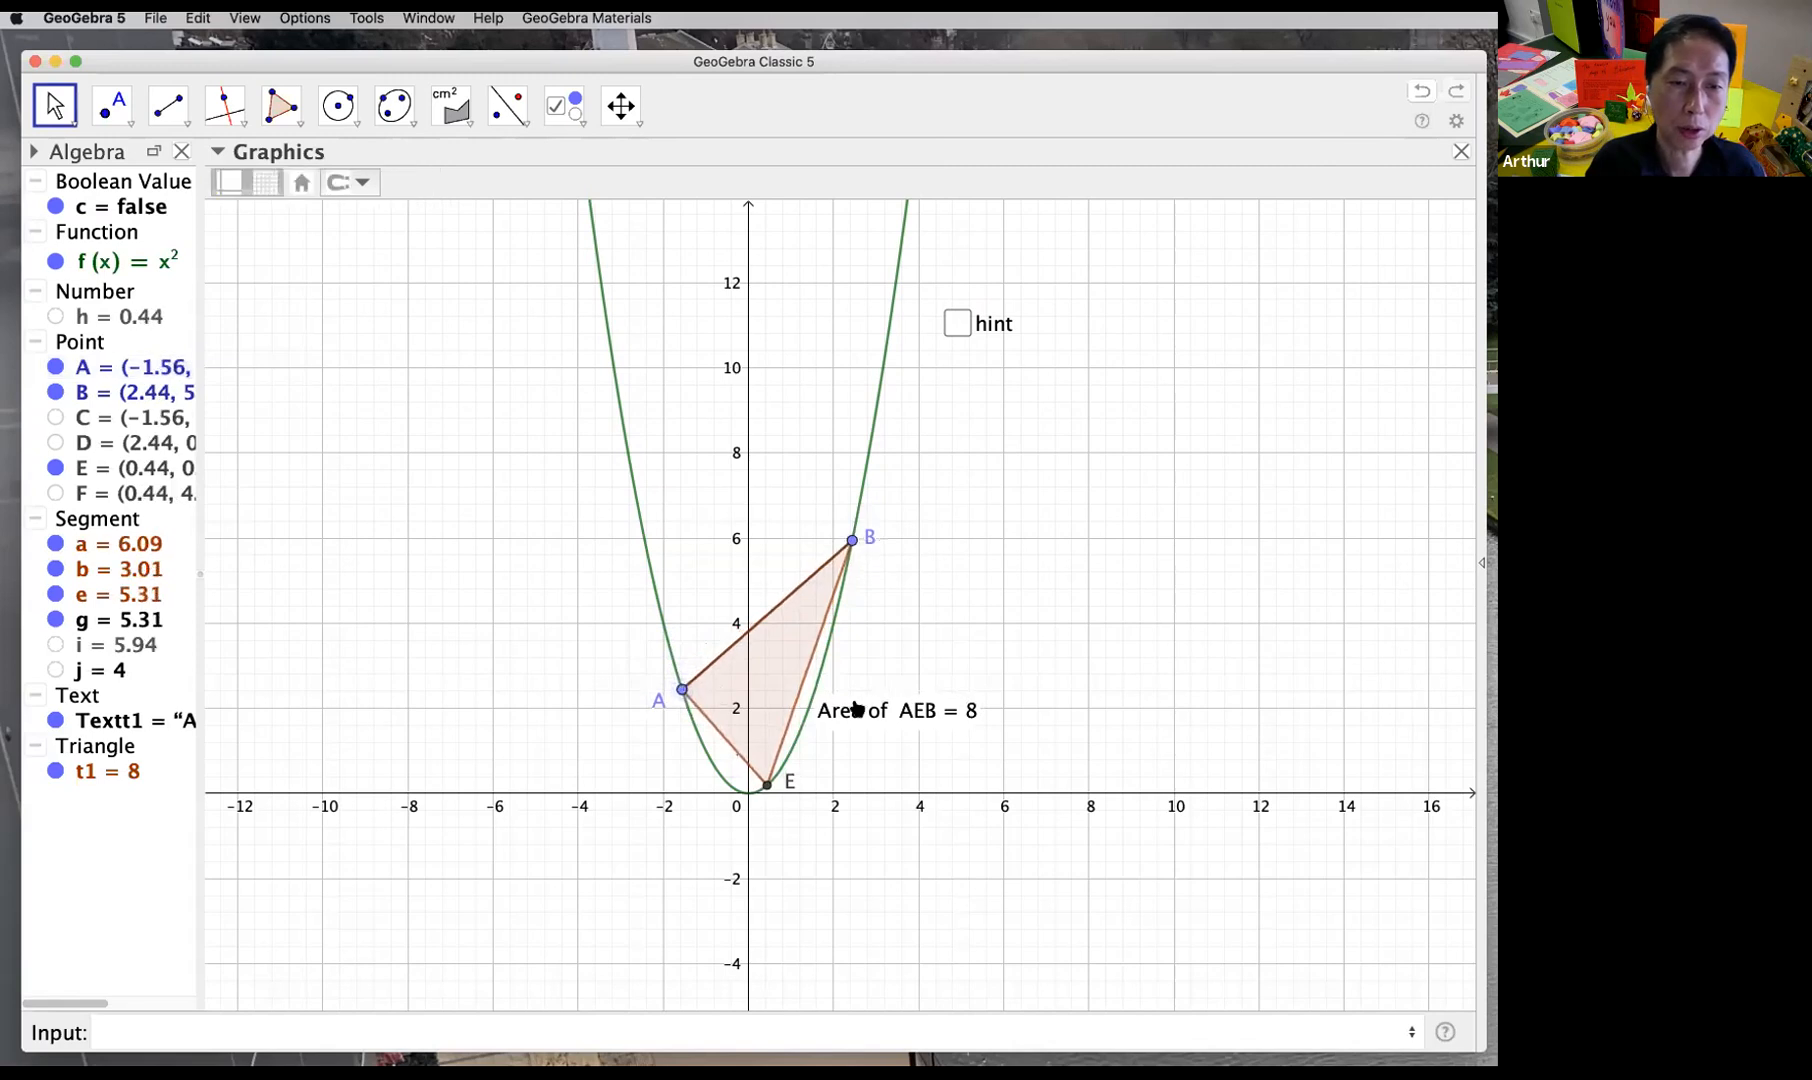
Step: Test the hint check box by showing and hiding segment FE, leaving it unchecked
{"action": "left_click", "coordinate": [958, 326]}
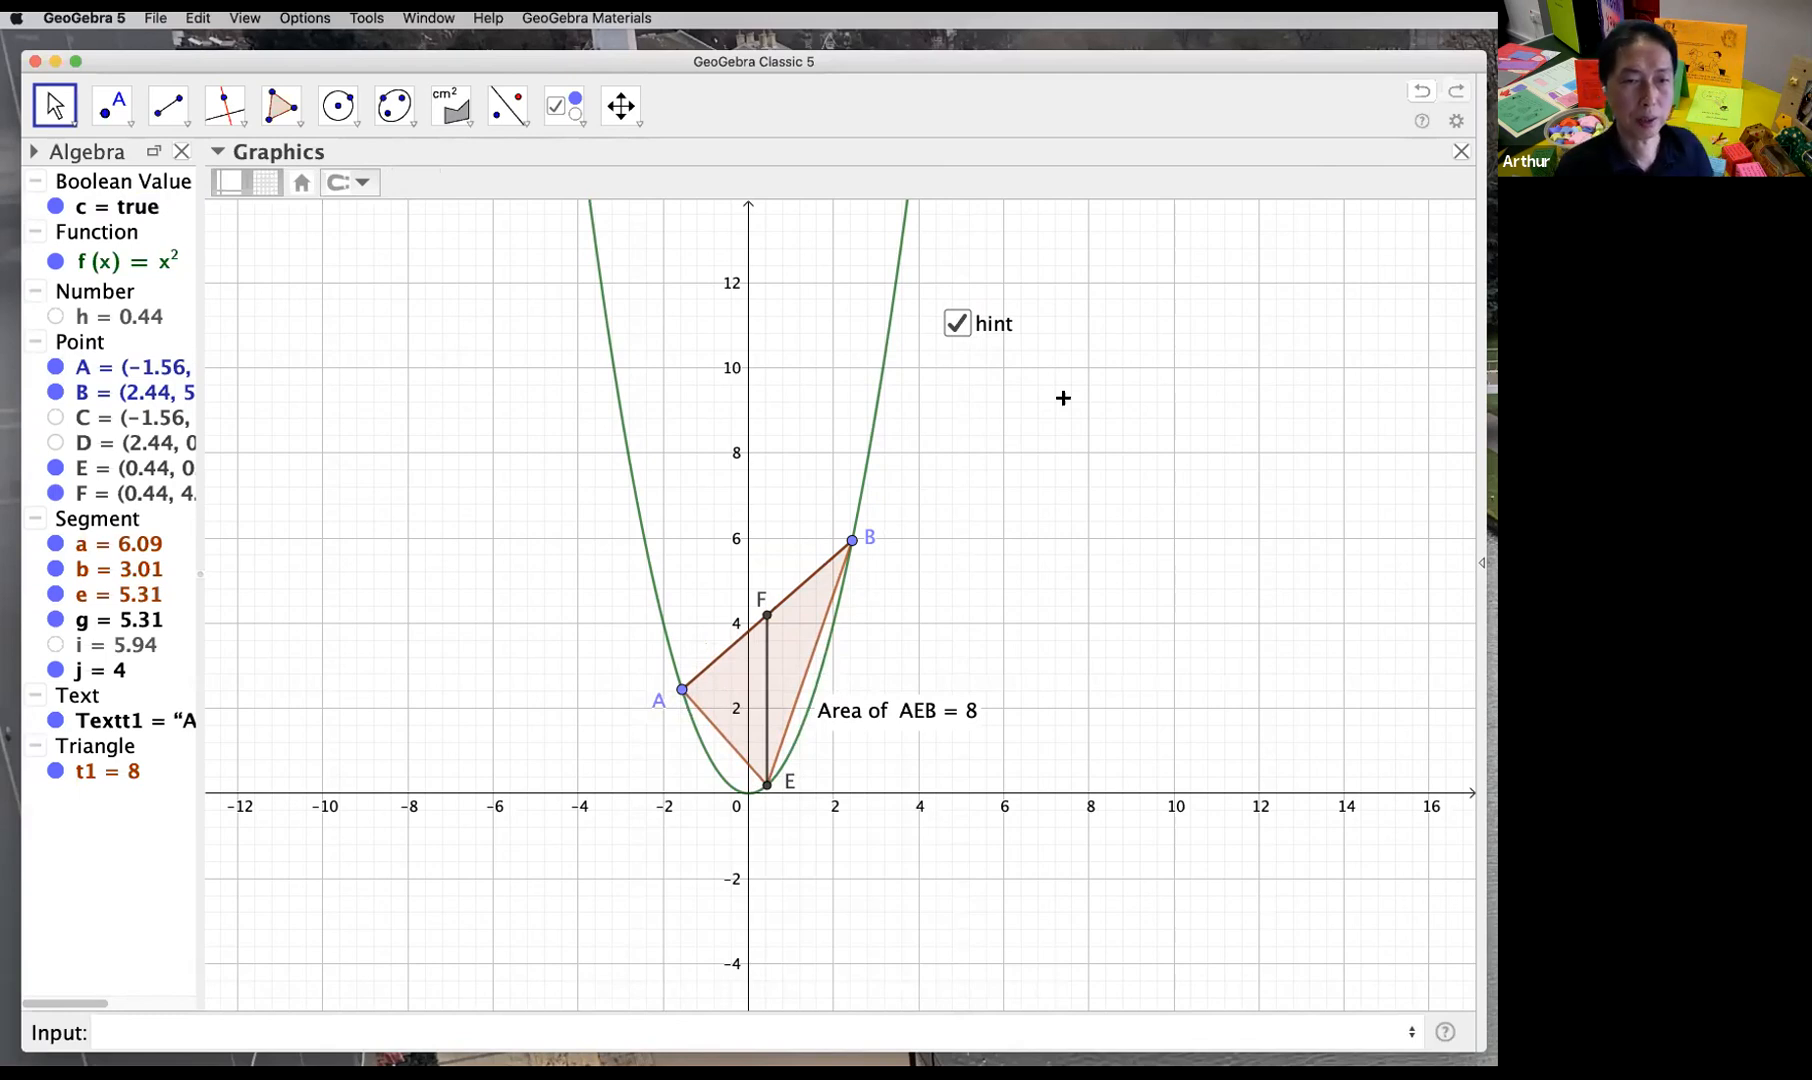
{"action": "left_click", "coordinate": [955, 328]}
{"action": "left_click", "coordinate": [957, 330]}
{"action": "left_click", "coordinate": [957, 331]}
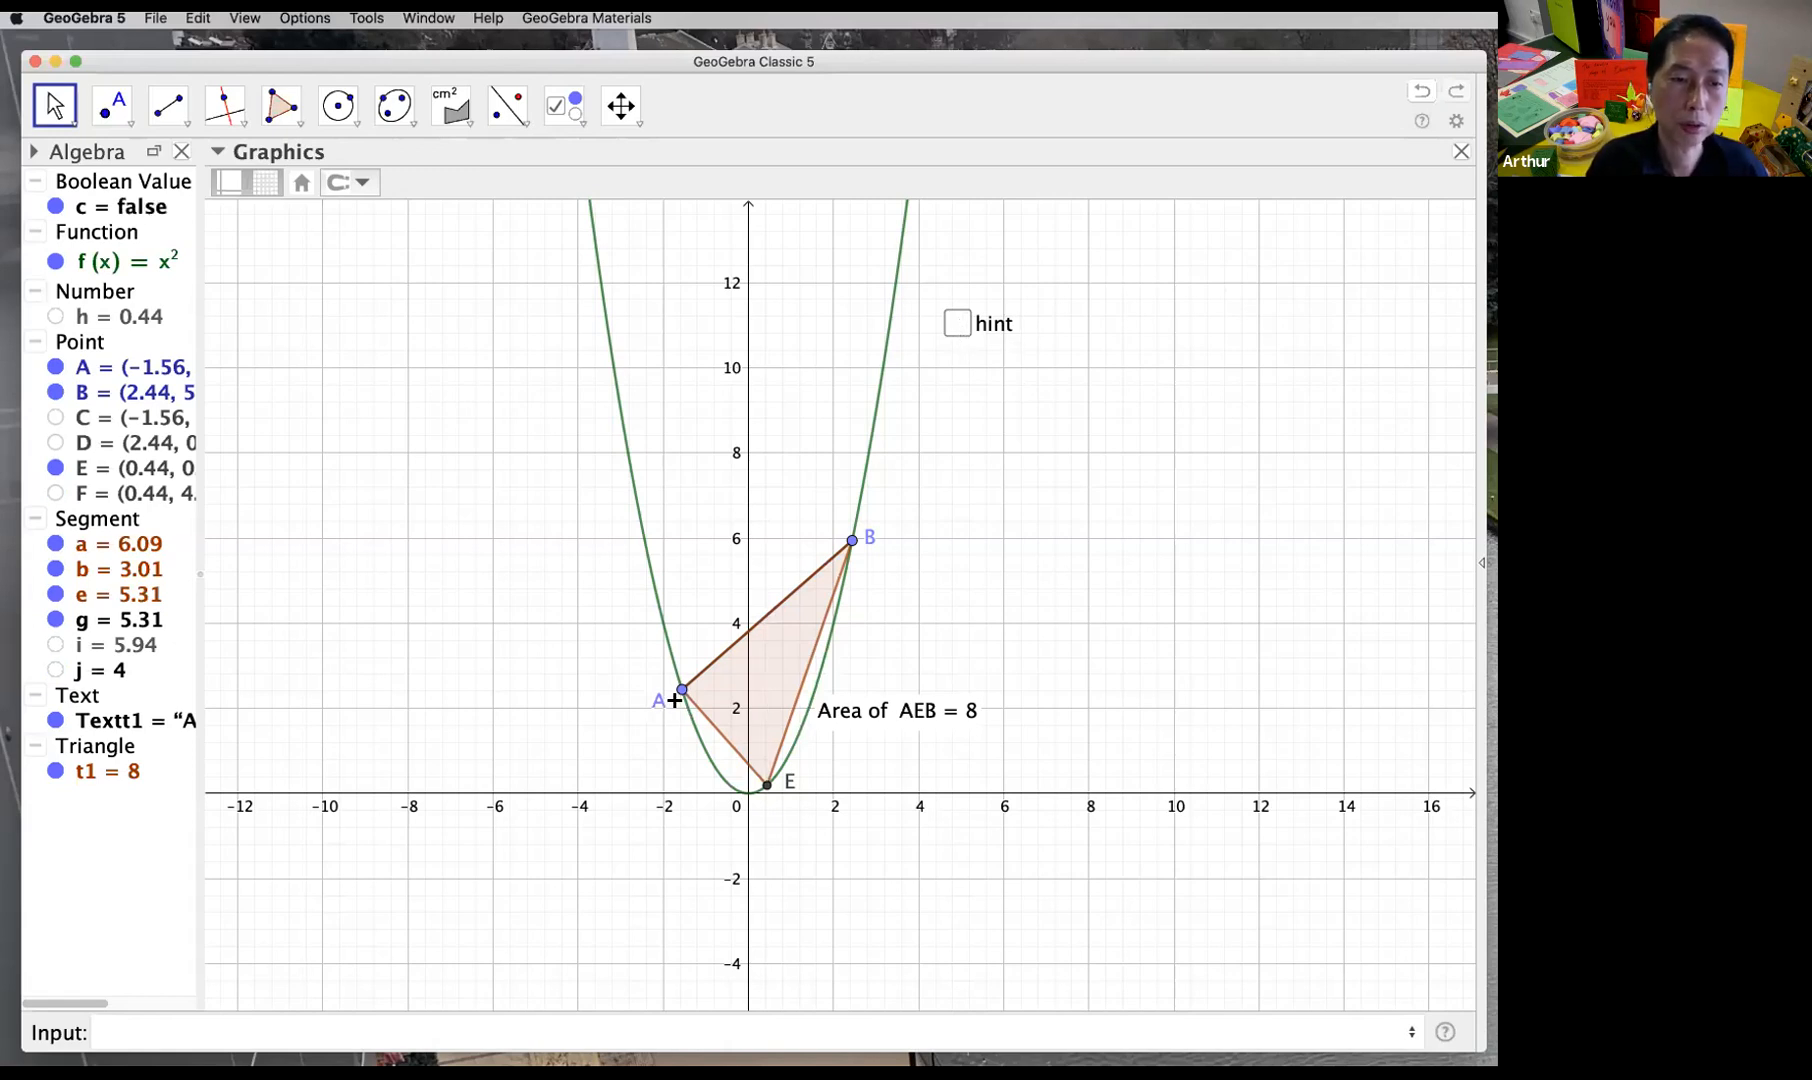
Step: Slide point A along the parabola to x = -2
{"action": "left_click", "coordinate": [681, 697]}
{"action": "left_click_drag", "start_coordinate": [681, 700], "coordinate": [687, 705]}
{"action": "left_click", "coordinate": [785, 712]}
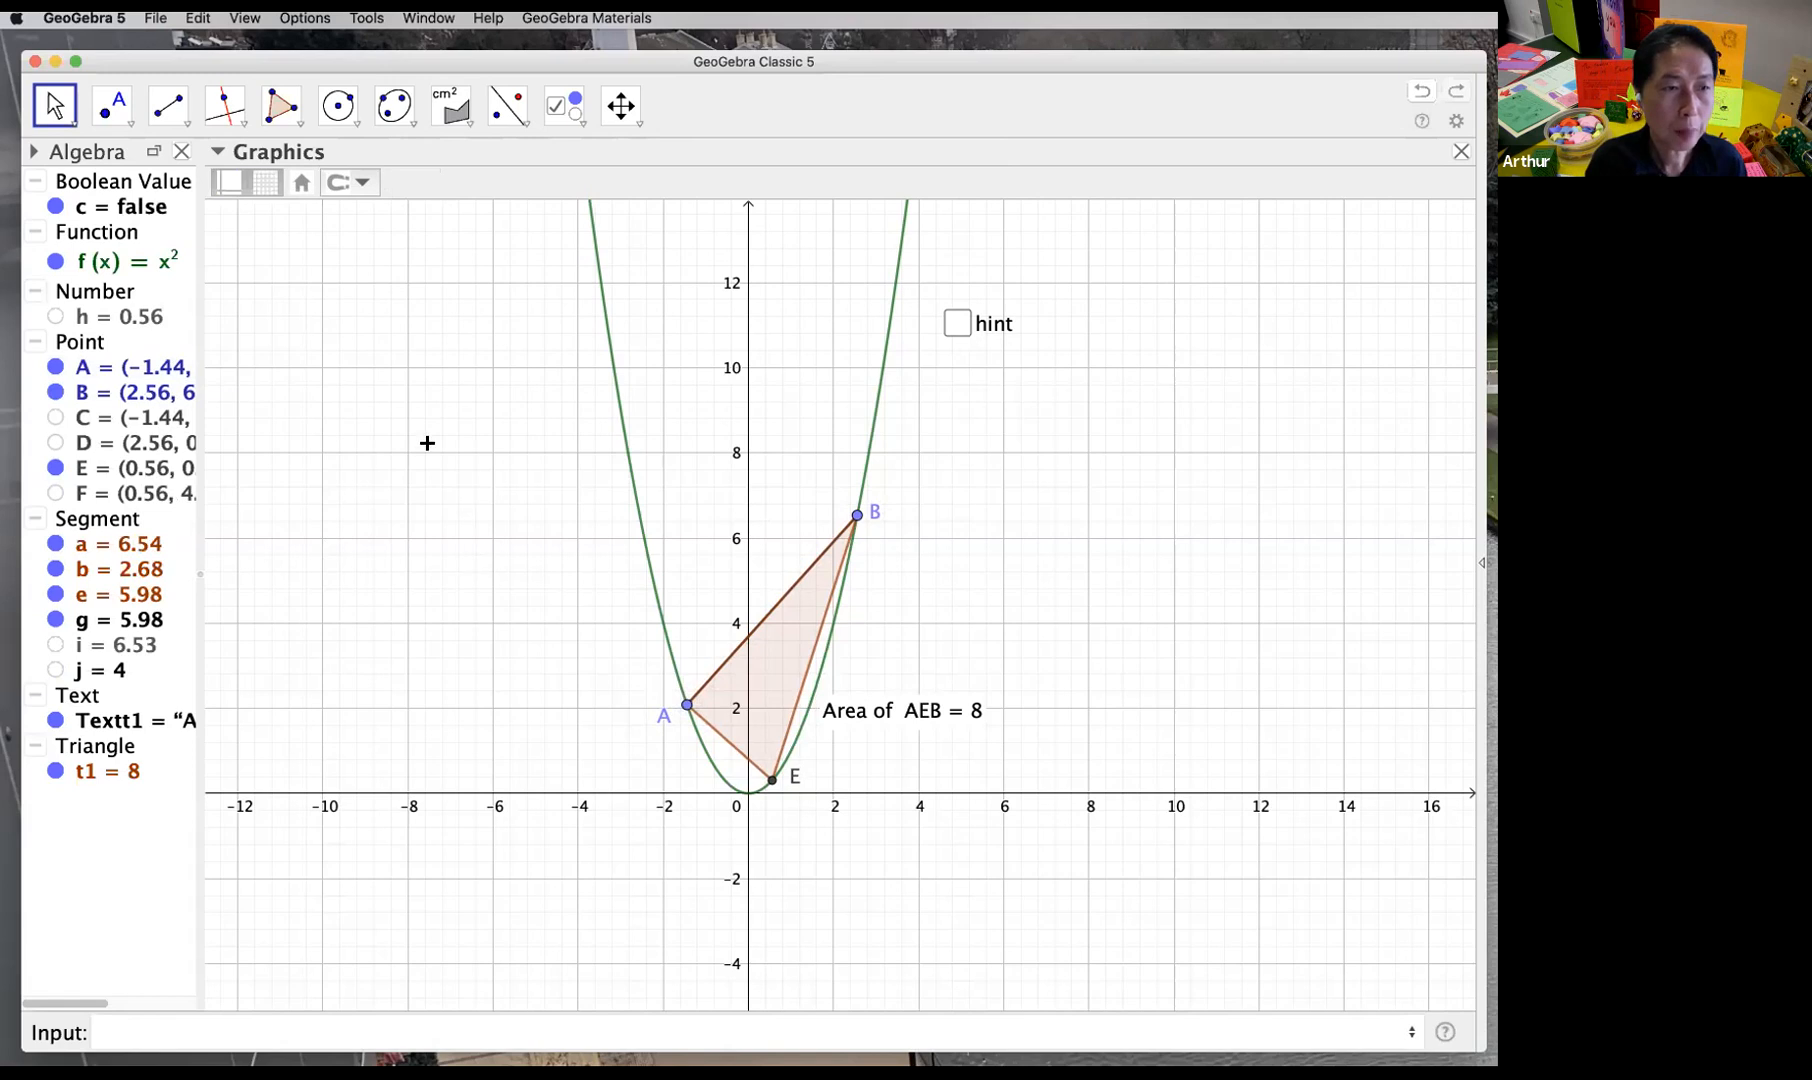
{"action": "left_click_drag", "start_coordinate": [687, 705], "coordinate": [656, 628]}
{"action": "mouse_move", "coordinate": [906, 703]}
{"action": "left_mouse_down"}
{"action": "mouse_move", "coordinate": [732, 703]}
{"action": "mouse_move", "coordinate": [895, 711]}
{"action": "left_mouse_up"}
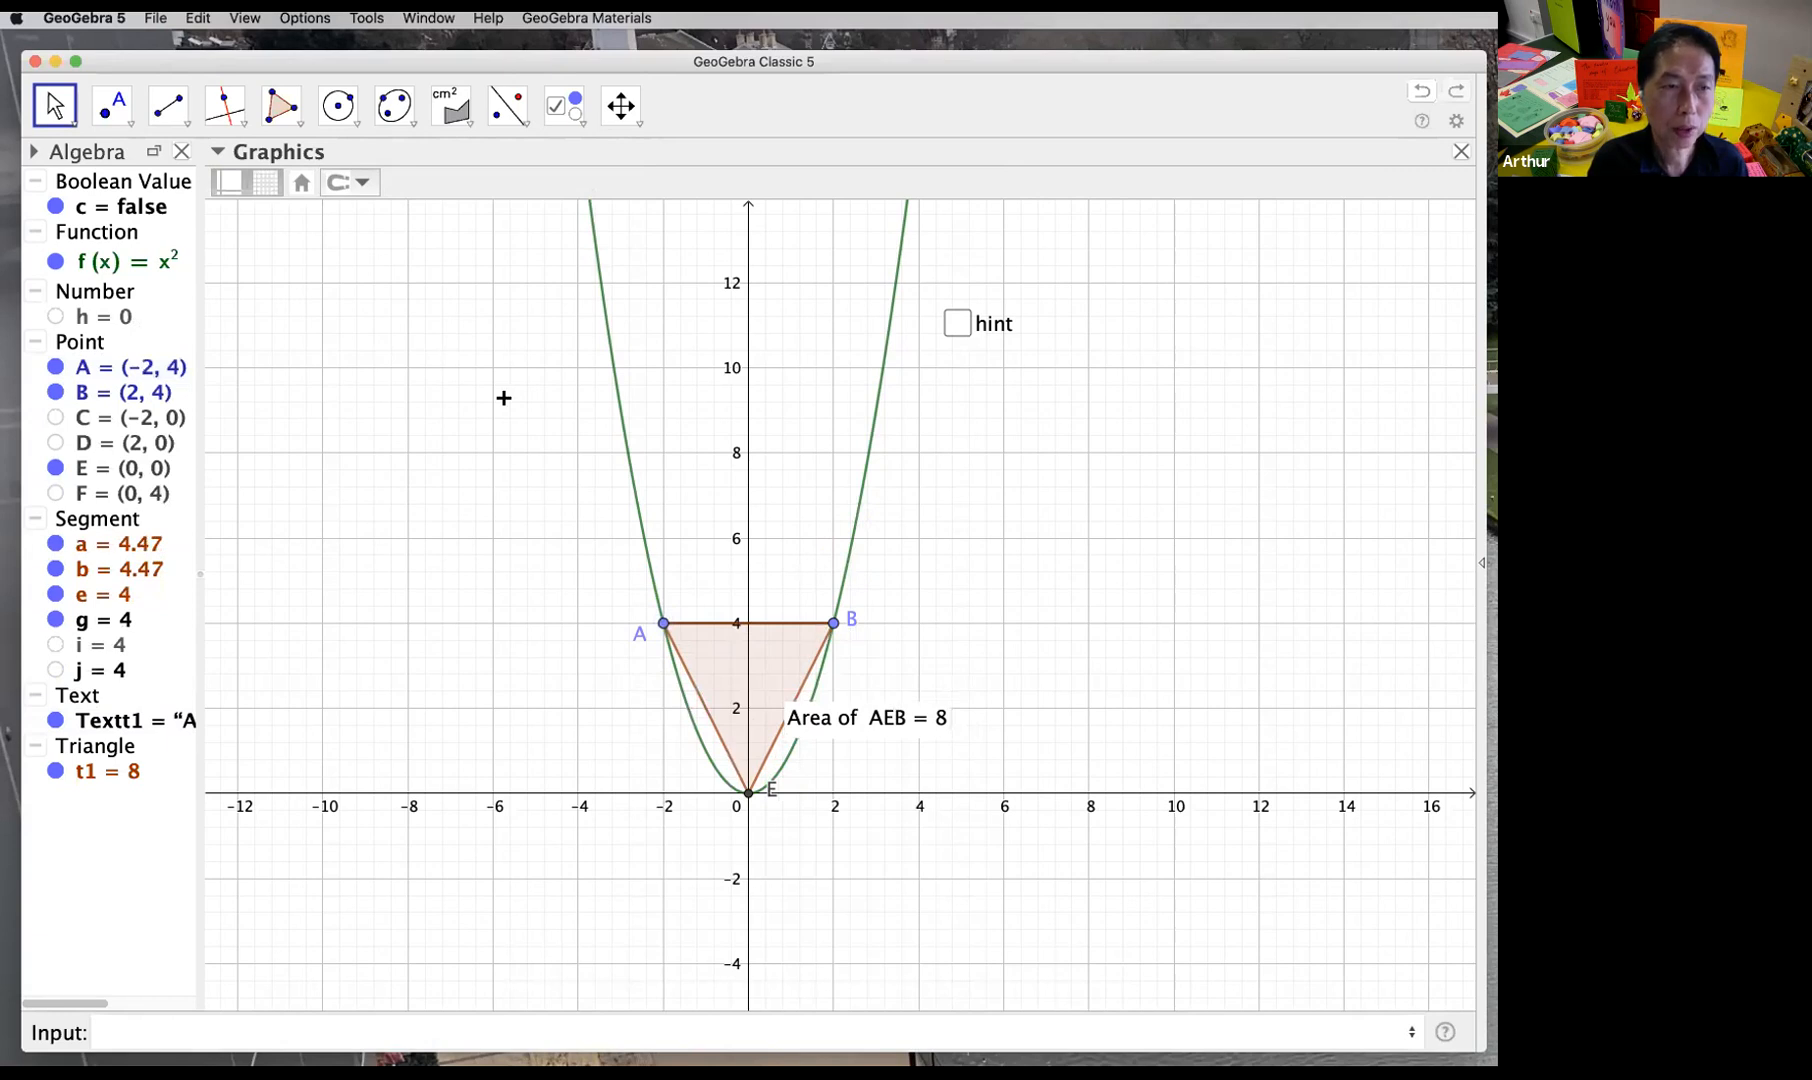
Step: Widen the Algebra view and redefine the function as f(x) = 2x²
{"action": "left_click", "coordinate": [148, 261]}
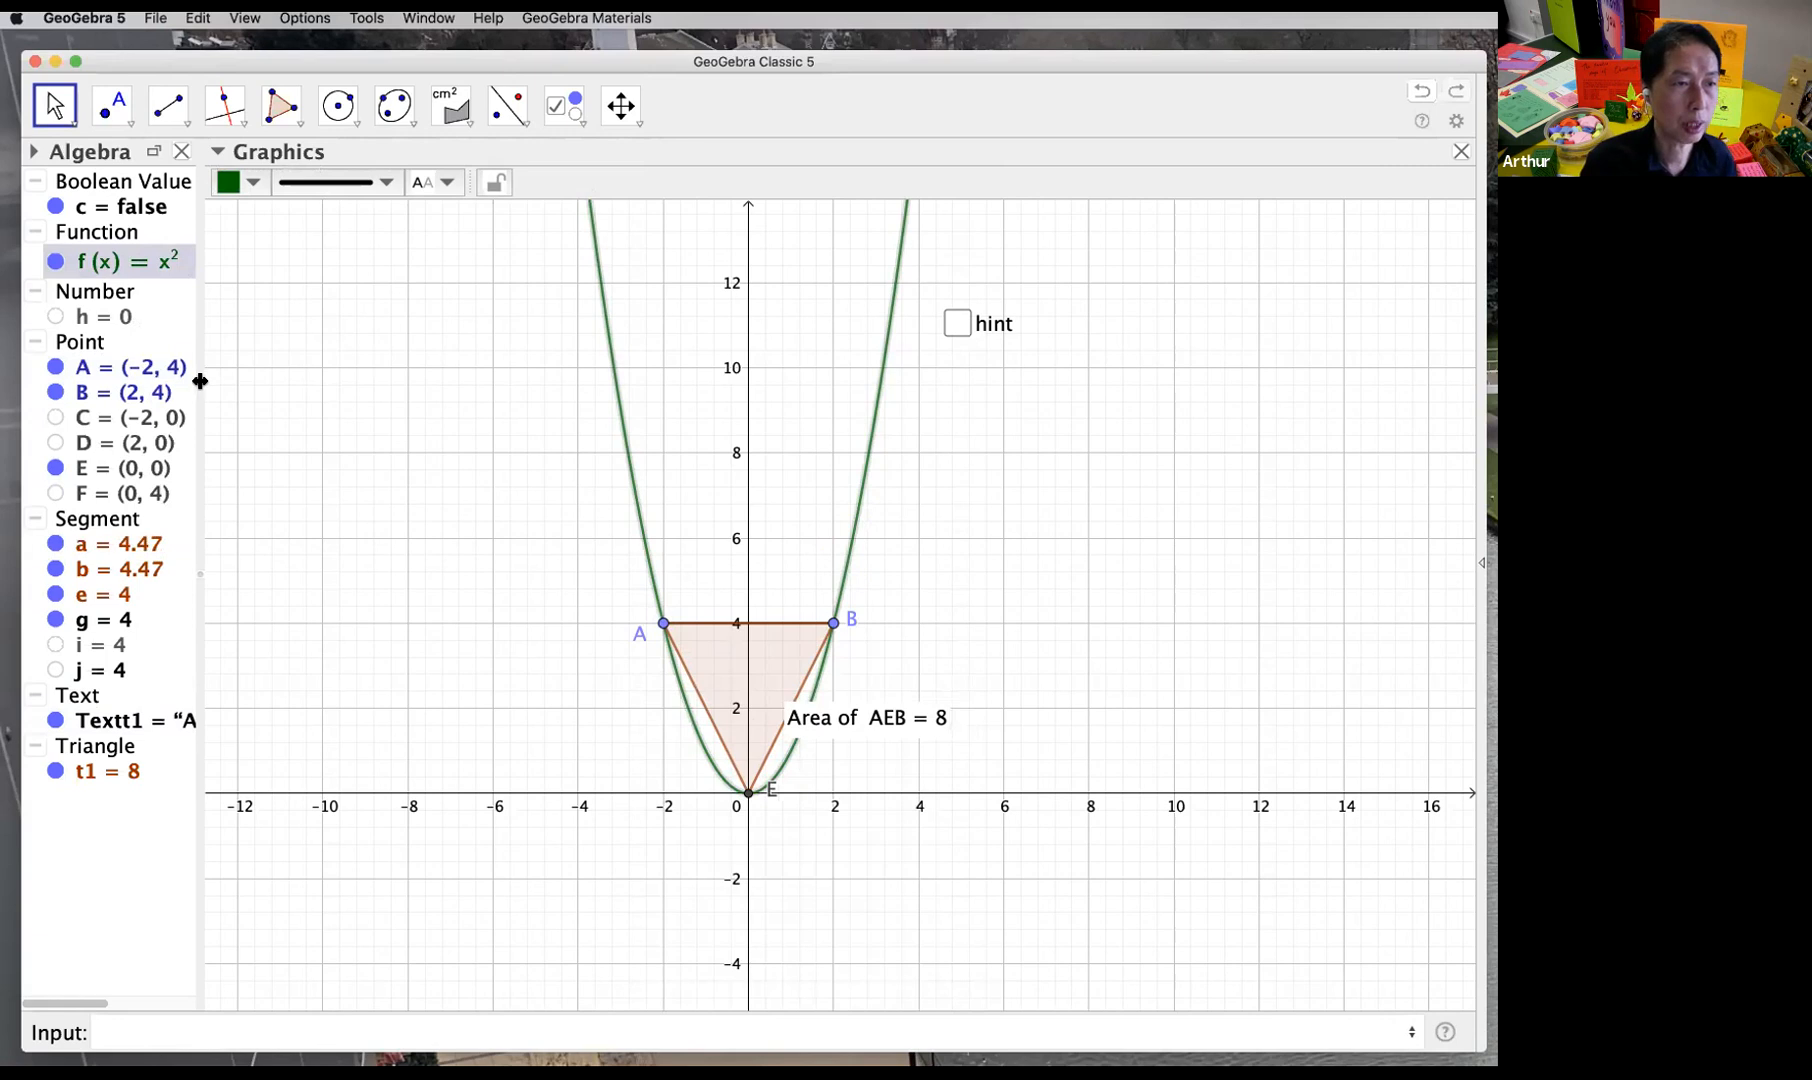
{"action": "left_click_drag", "start_coordinate": [199, 380], "coordinate": [247, 388]}
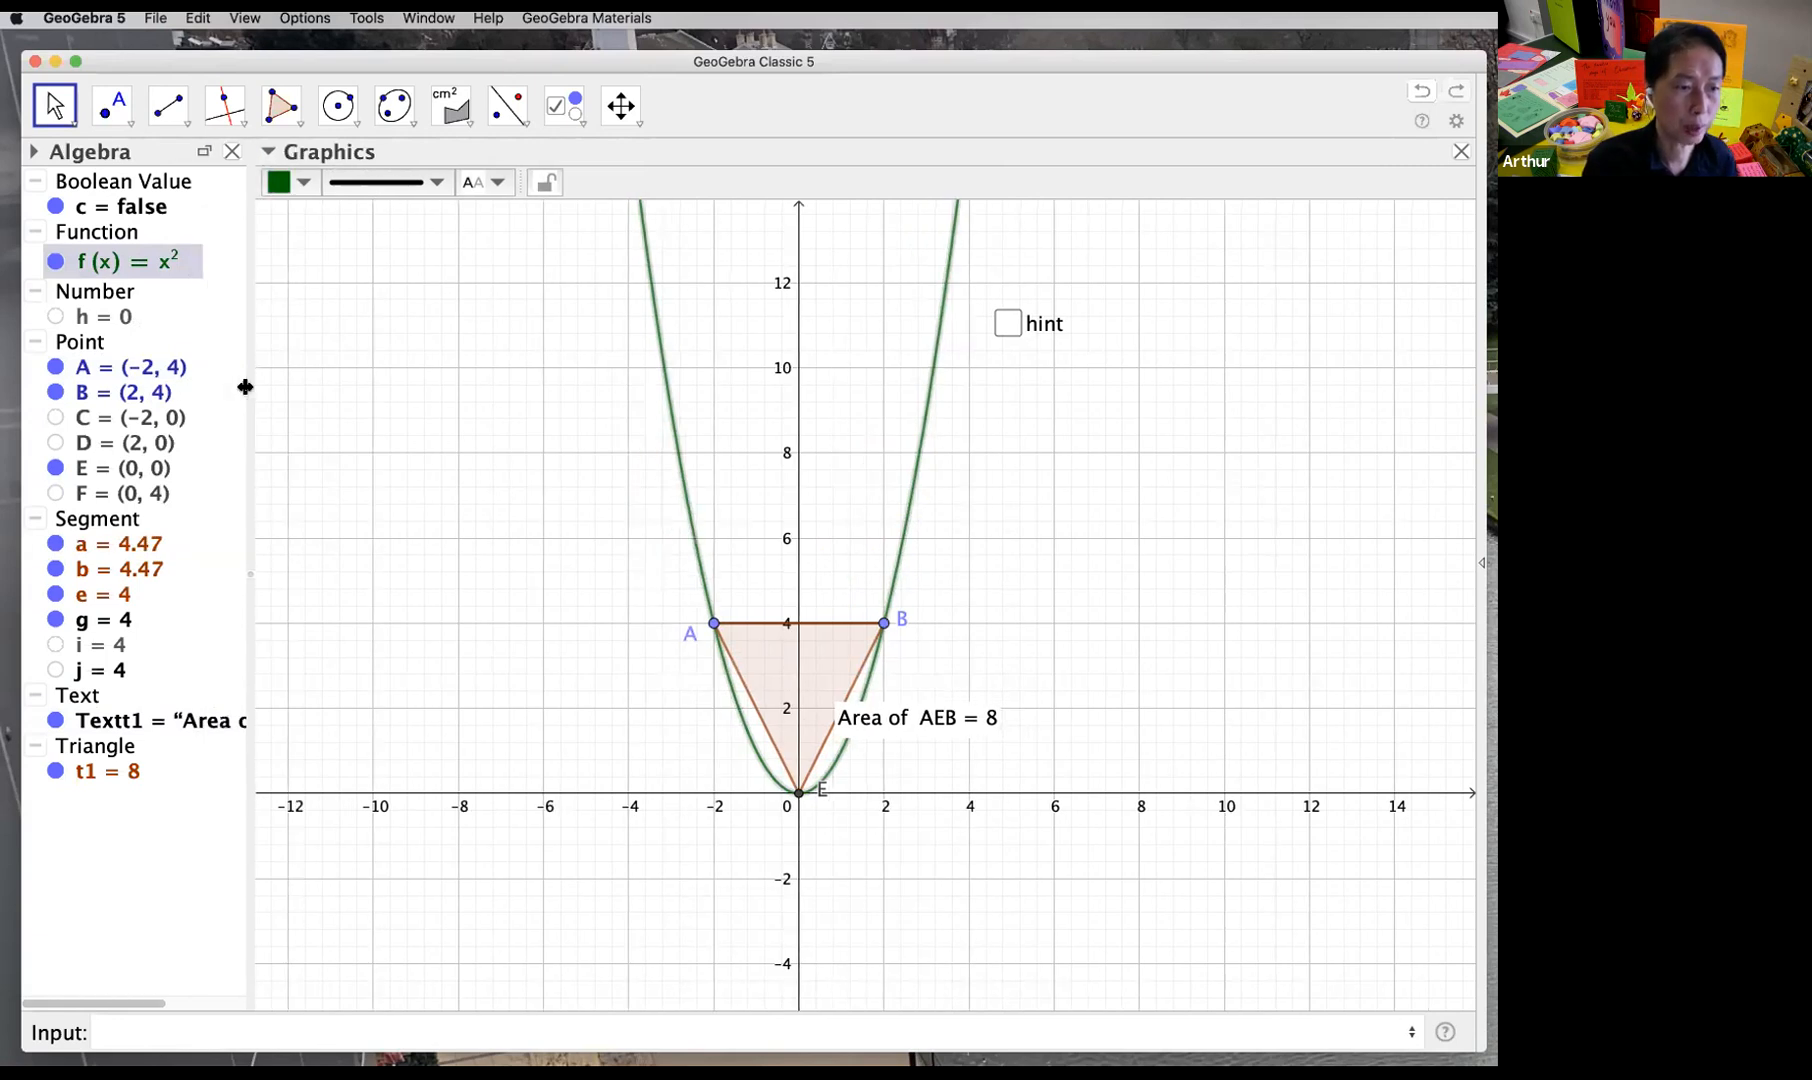
{"action": "double_click", "coordinate": [113, 272]}
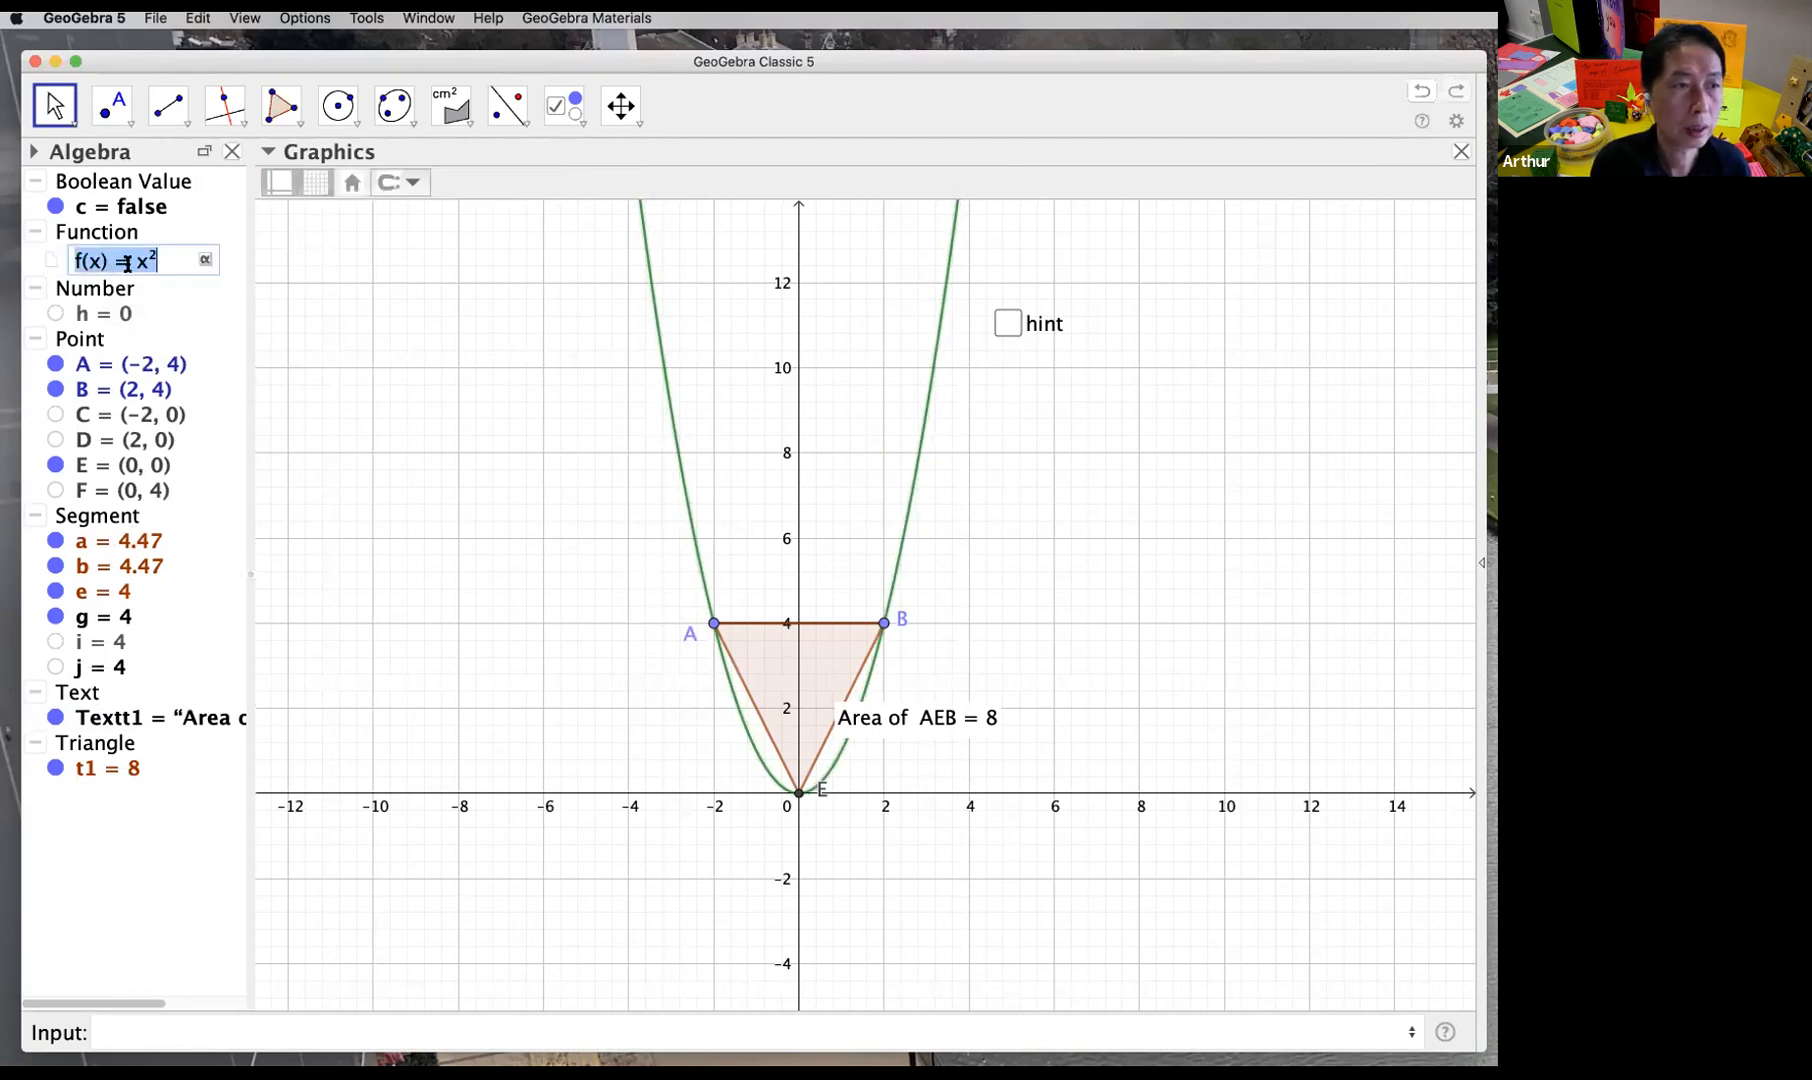
{"action": "left_click", "coordinate": [135, 260]}
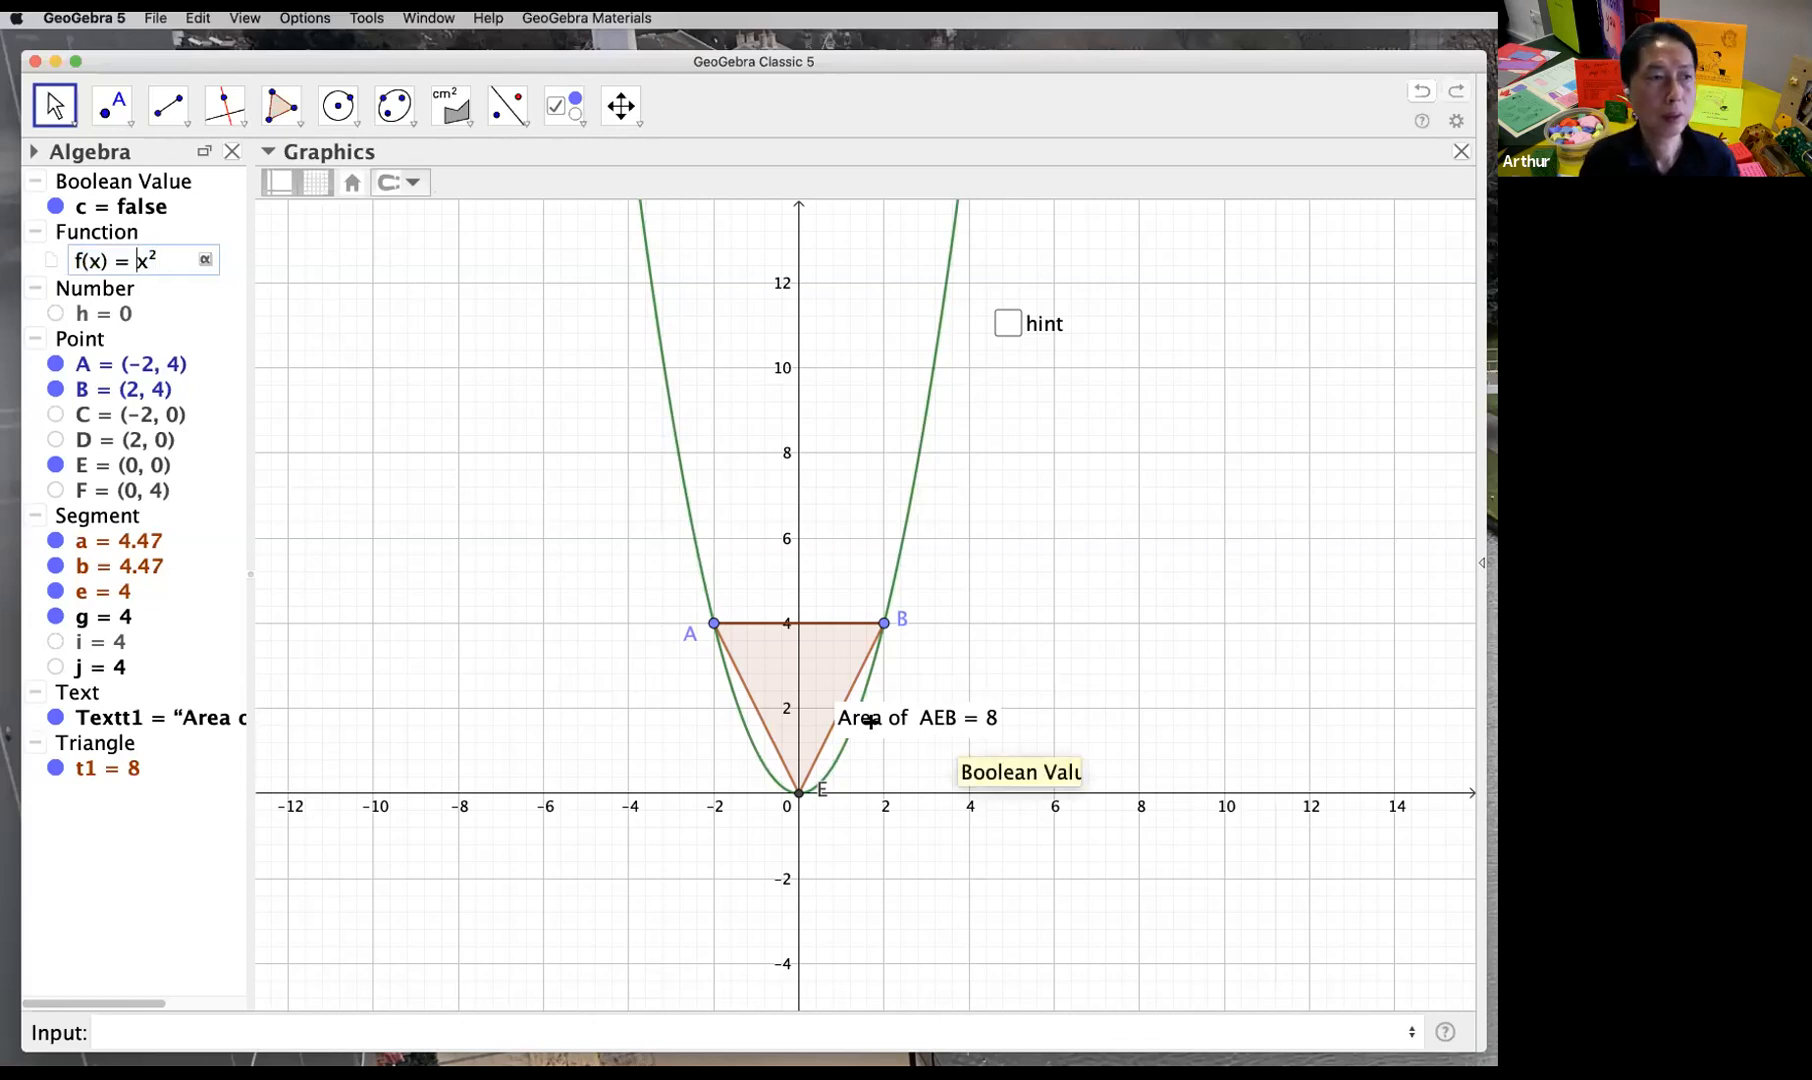
{"action": "type", "text": "2"}
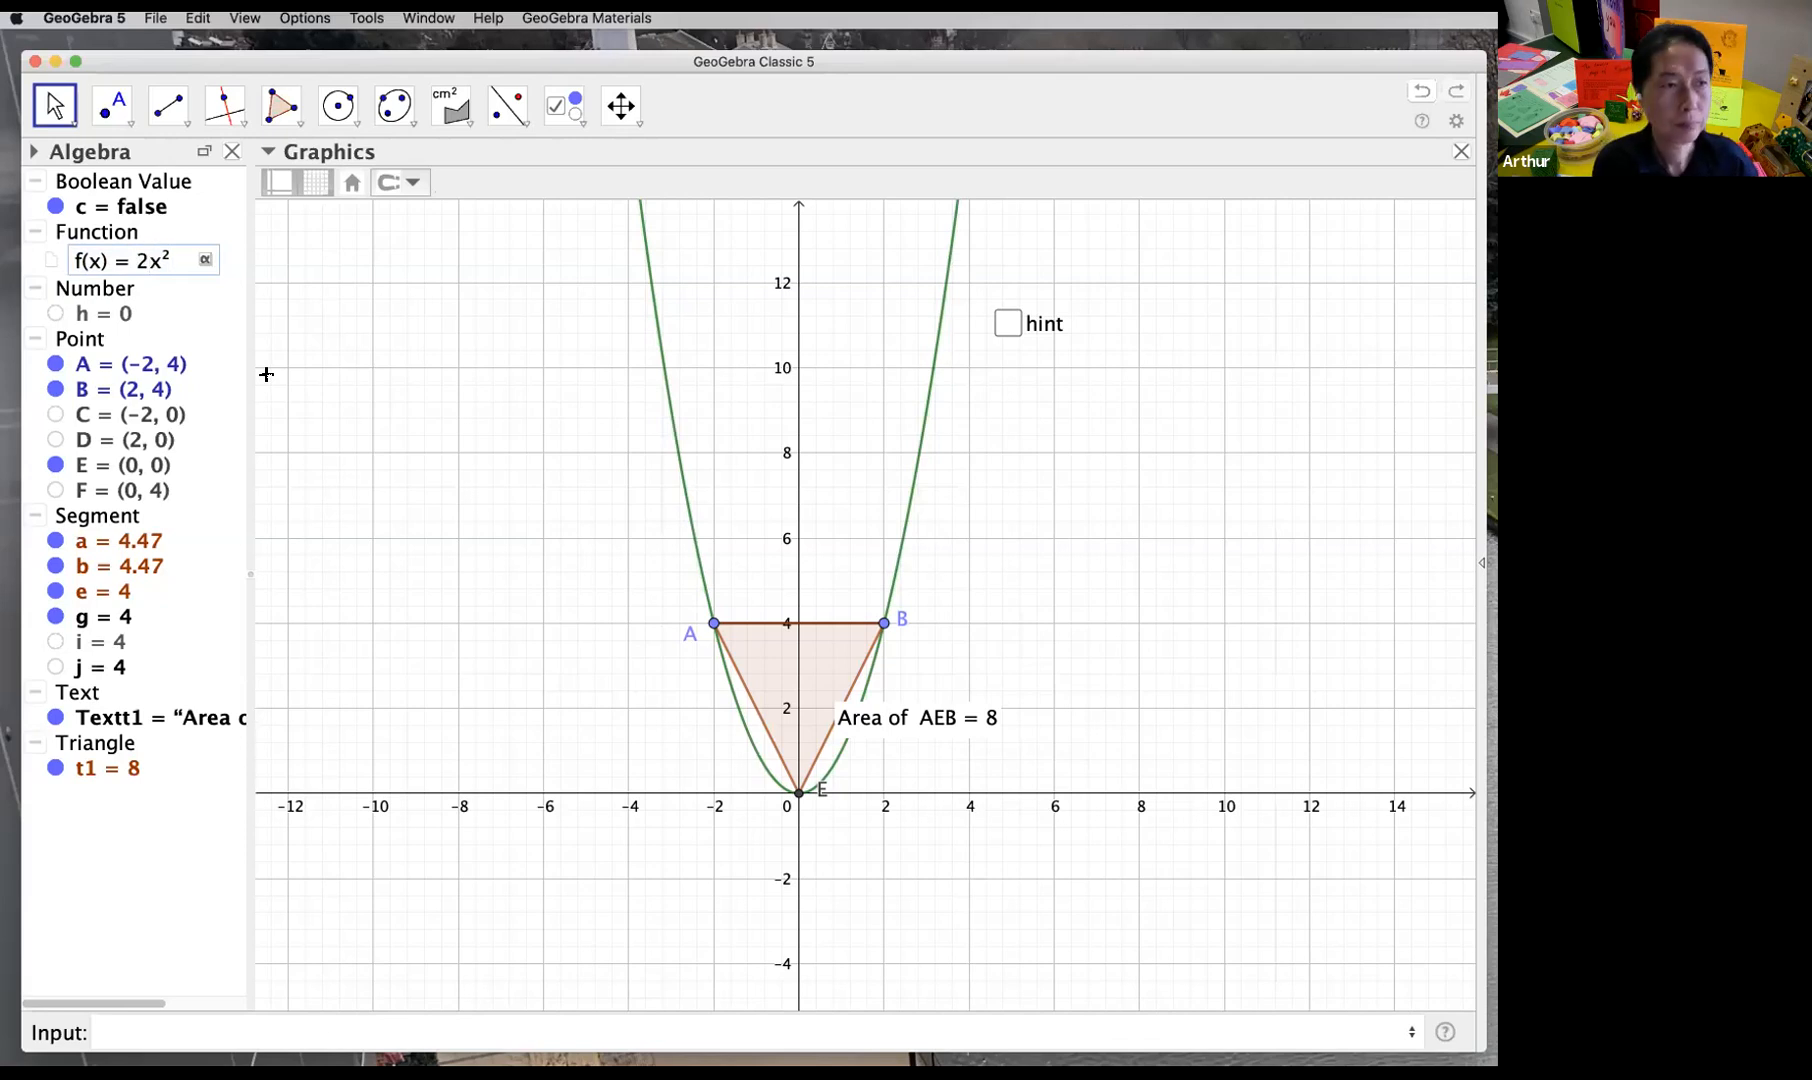
{"action": "key", "text": "Return"}
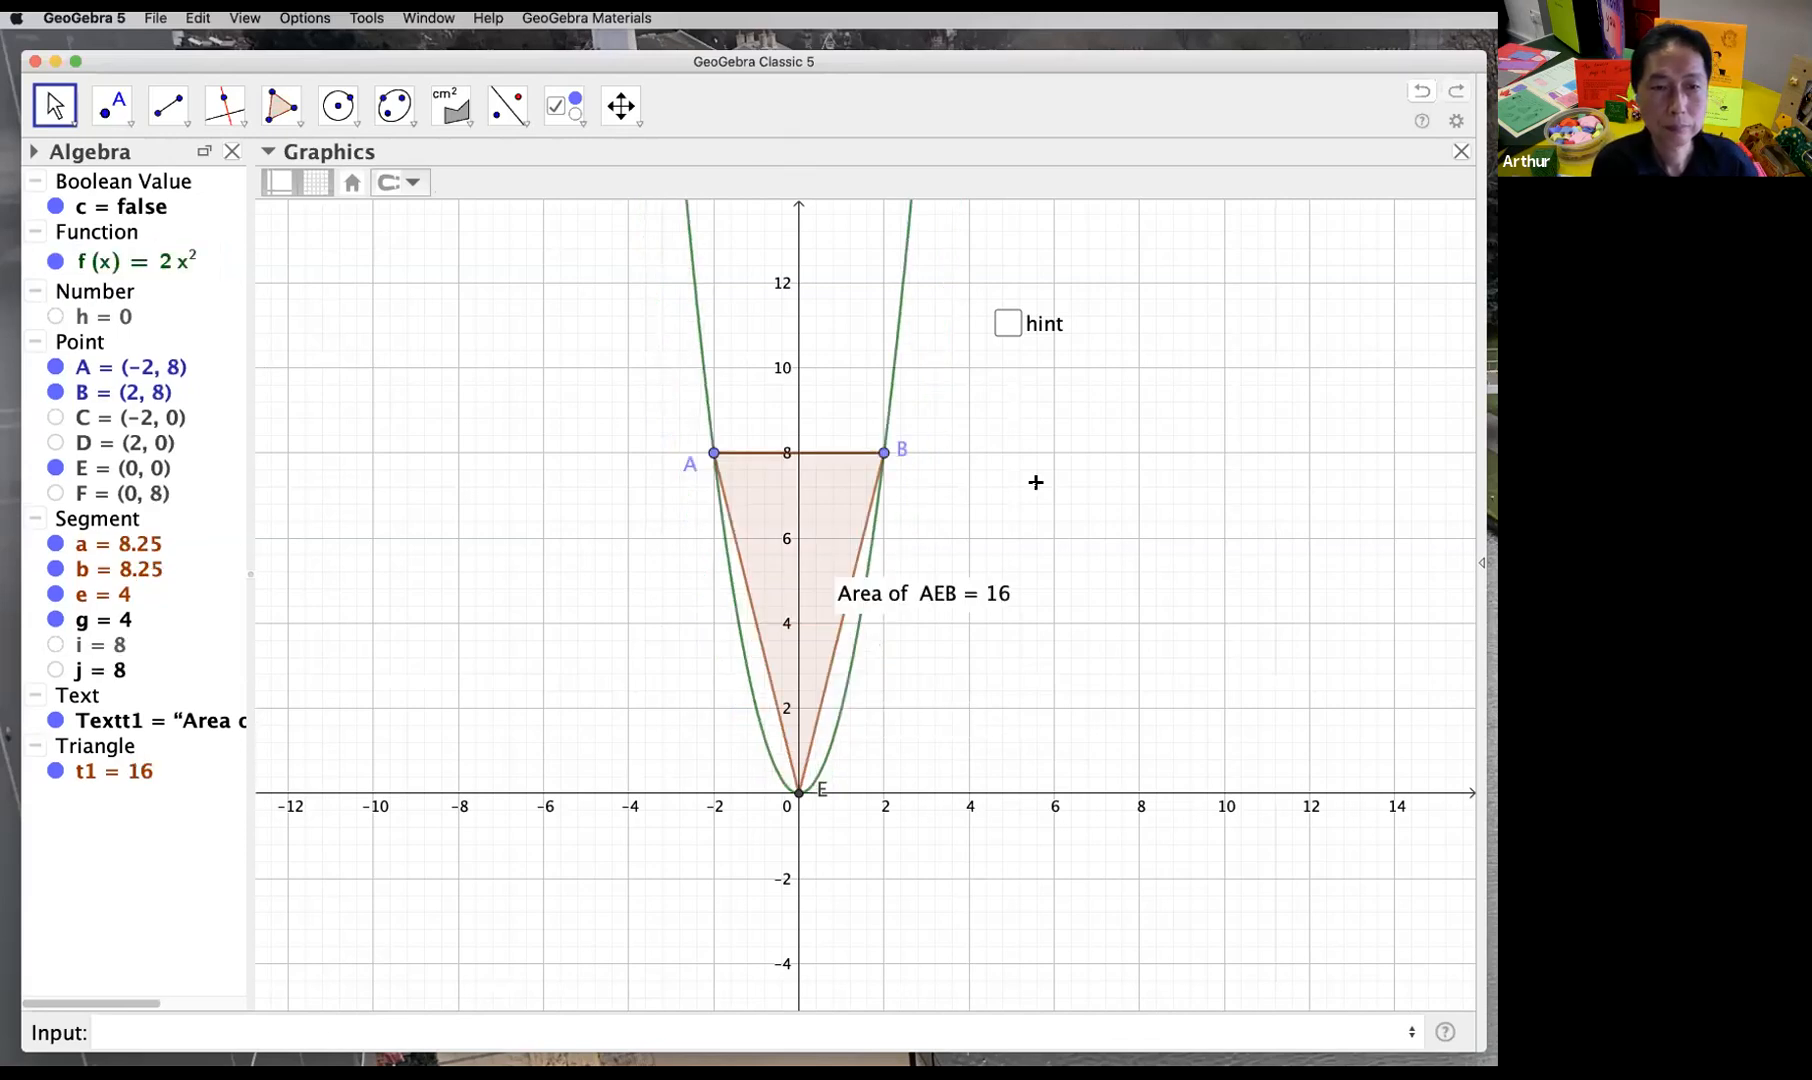
Step: Check the area of triangle AEB by sliding A back and forth, ending at about x = -1.74
{"action": "left_click_drag", "start_coordinate": [716, 461], "coordinate": [752, 545]}
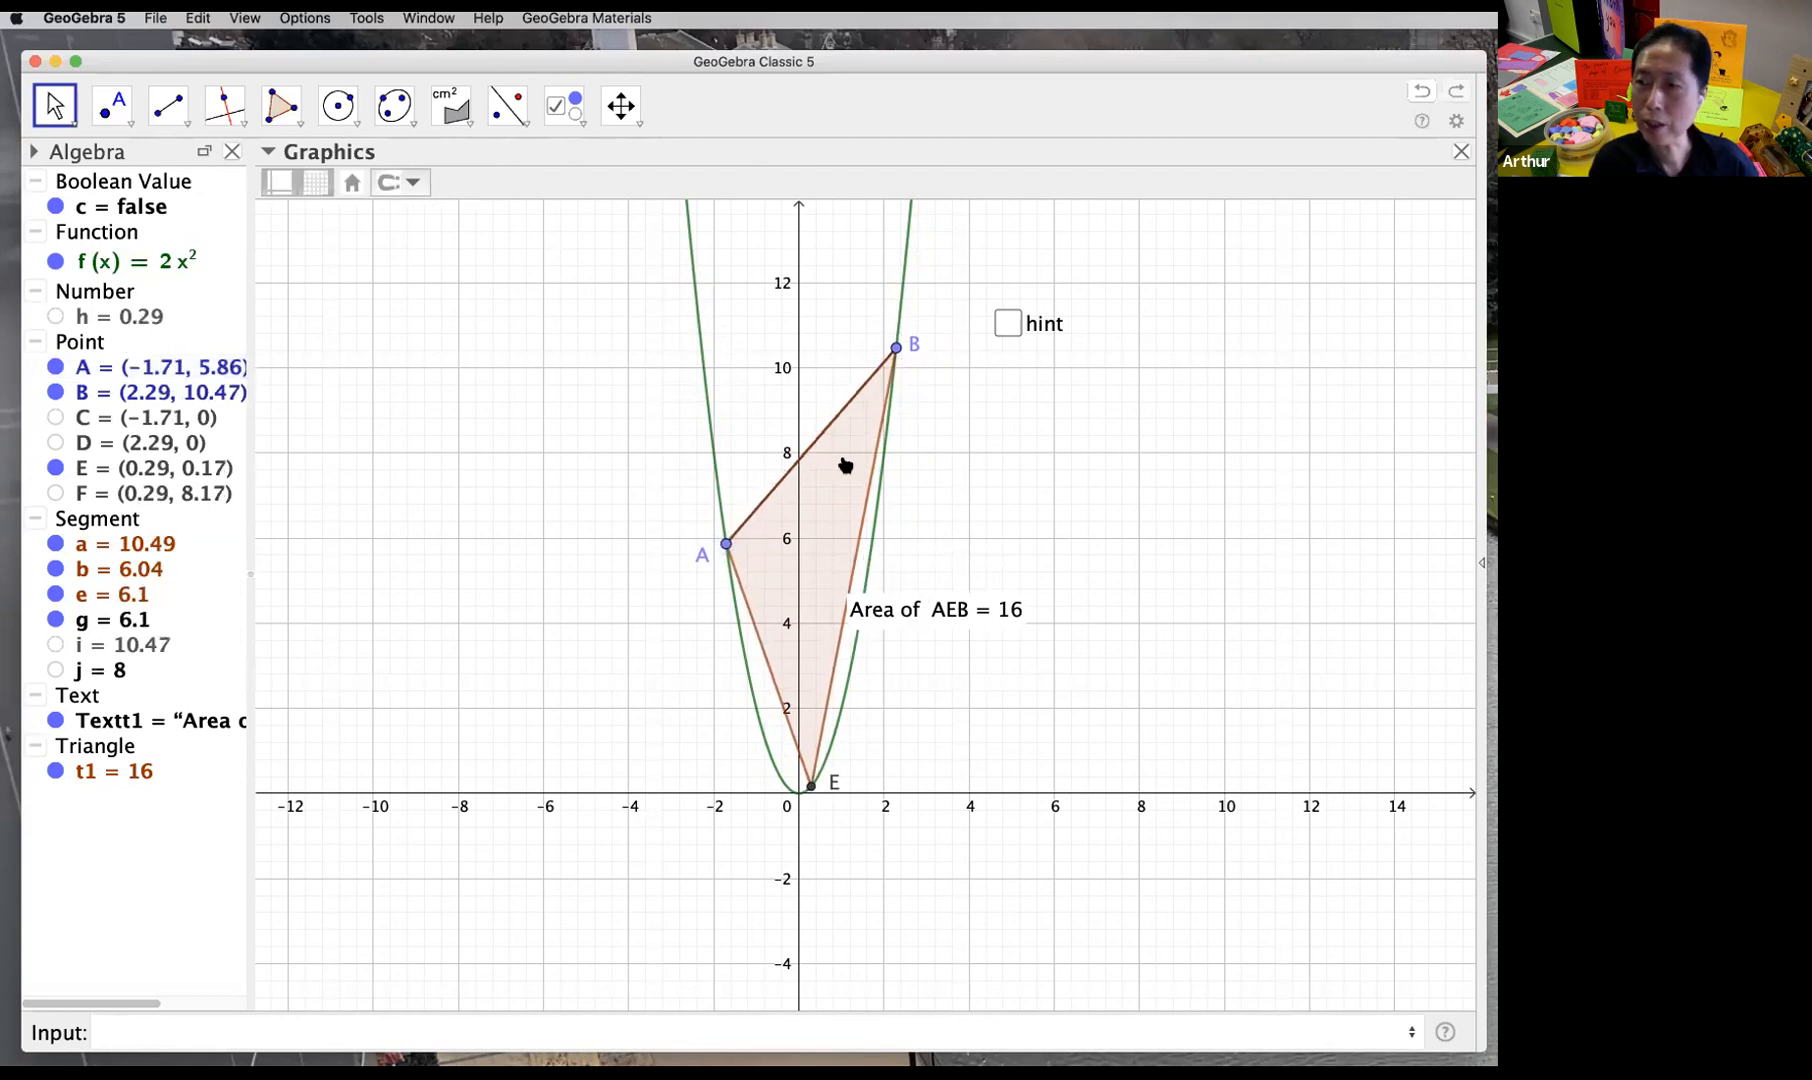
{"action": "left_click_drag", "start_coordinate": [727, 545], "coordinate": [714, 453]}
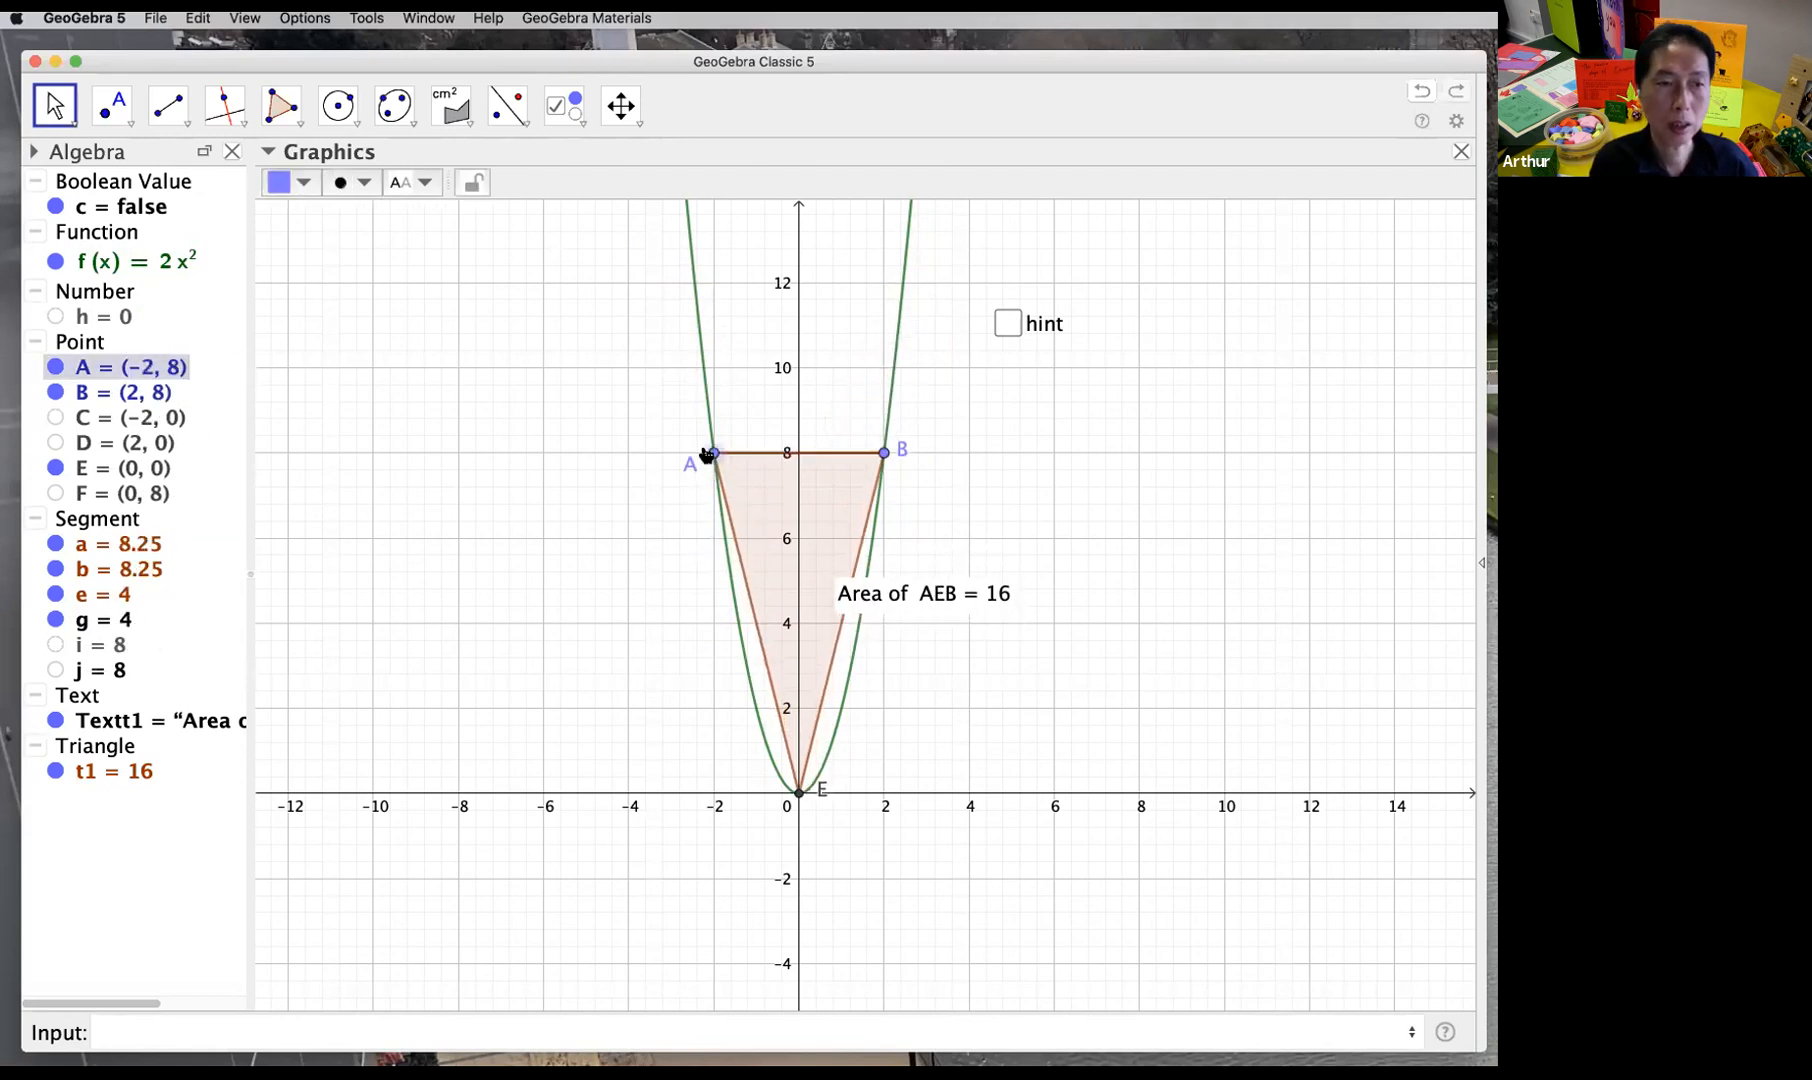
{"action": "mouse_move", "coordinate": [719, 547]}
{"action": "left_mouse_down"}
{"action": "mouse_move", "coordinate": [729, 577]}
{"action": "mouse_move", "coordinate": [724, 534]}
{"action": "left_mouse_up"}
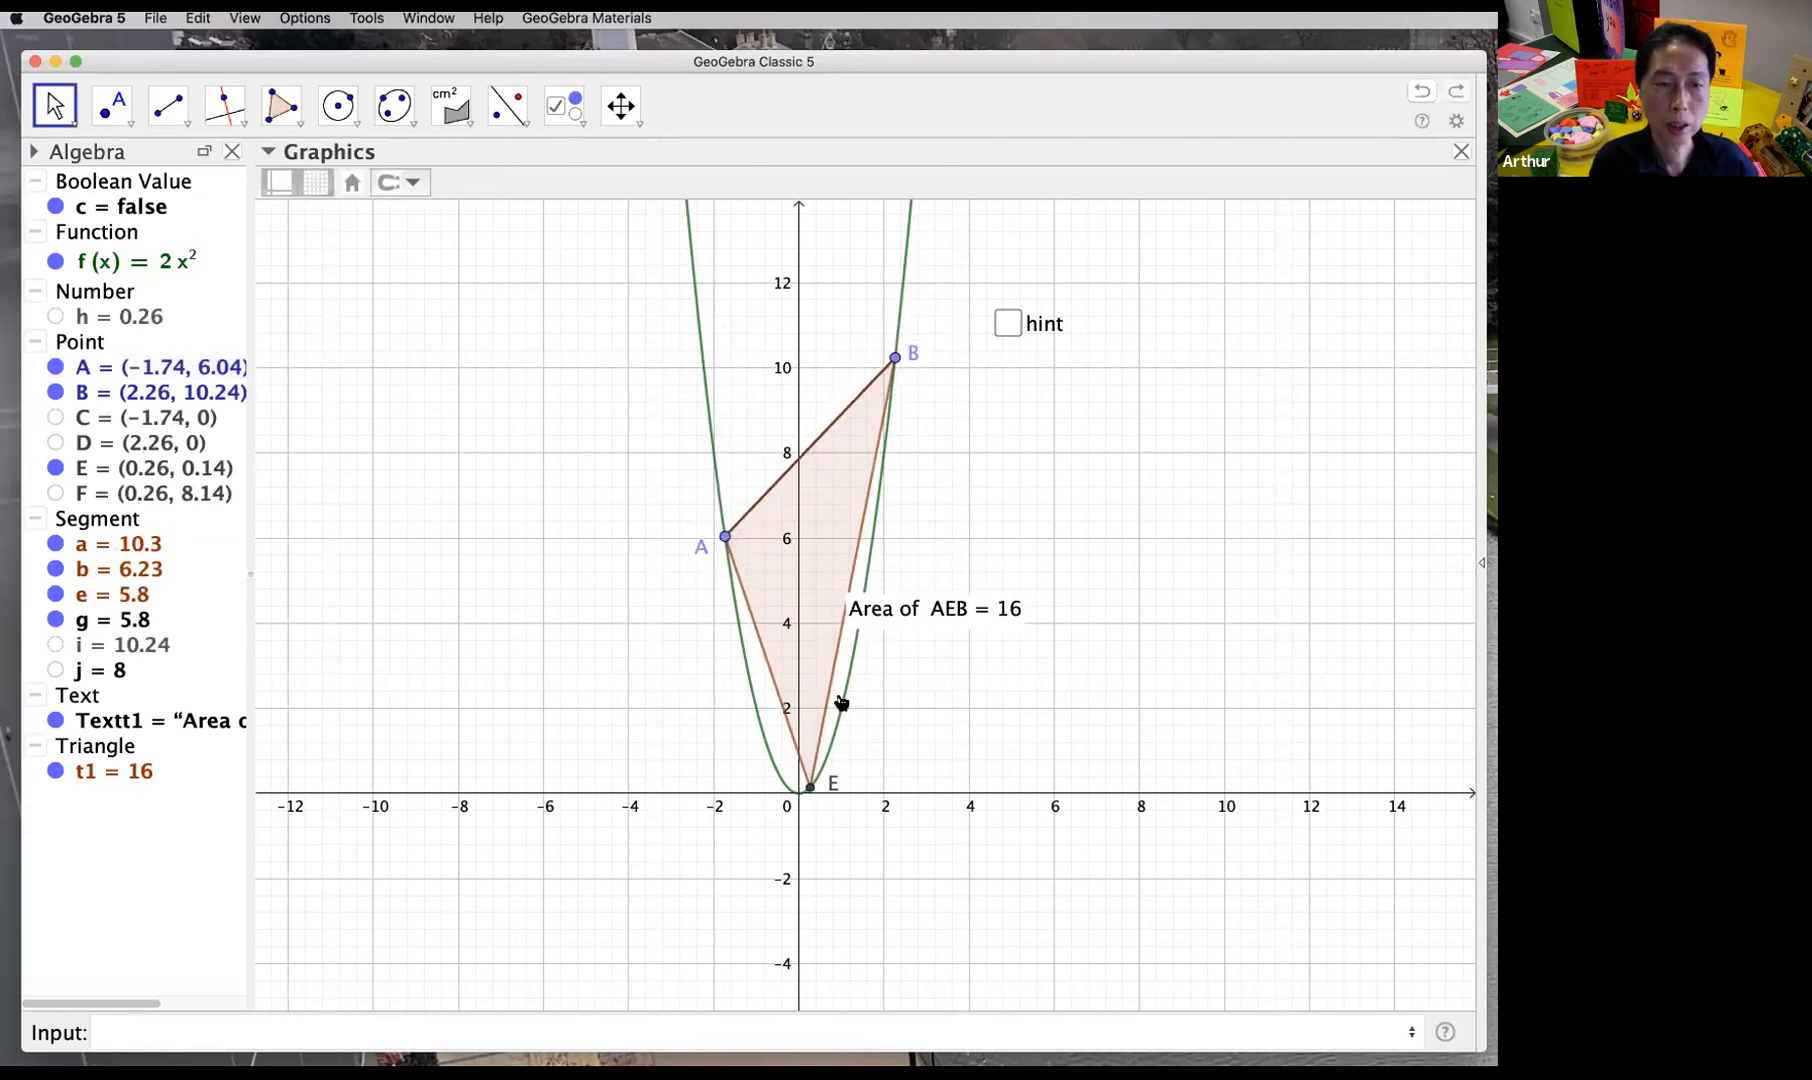
{"action": "mouse_move", "coordinate": [843, 706]}
{"action": "left_mouse_down"}
{"action": "mouse_move", "coordinate": [943, 732]}
{"action": "mouse_move", "coordinate": [910, 724]}
{"action": "mouse_move", "coordinate": [882, 797]}
{"action": "mouse_move", "coordinate": [924, 790]}
{"action": "mouse_move", "coordinate": [736, 793]}
{"action": "mouse_move", "coordinate": [809, 790]}
{"action": "mouse_move", "coordinate": [833, 705]}
{"action": "left_mouse_up"}
{"action": "left_click", "coordinate": [1072, 671]}
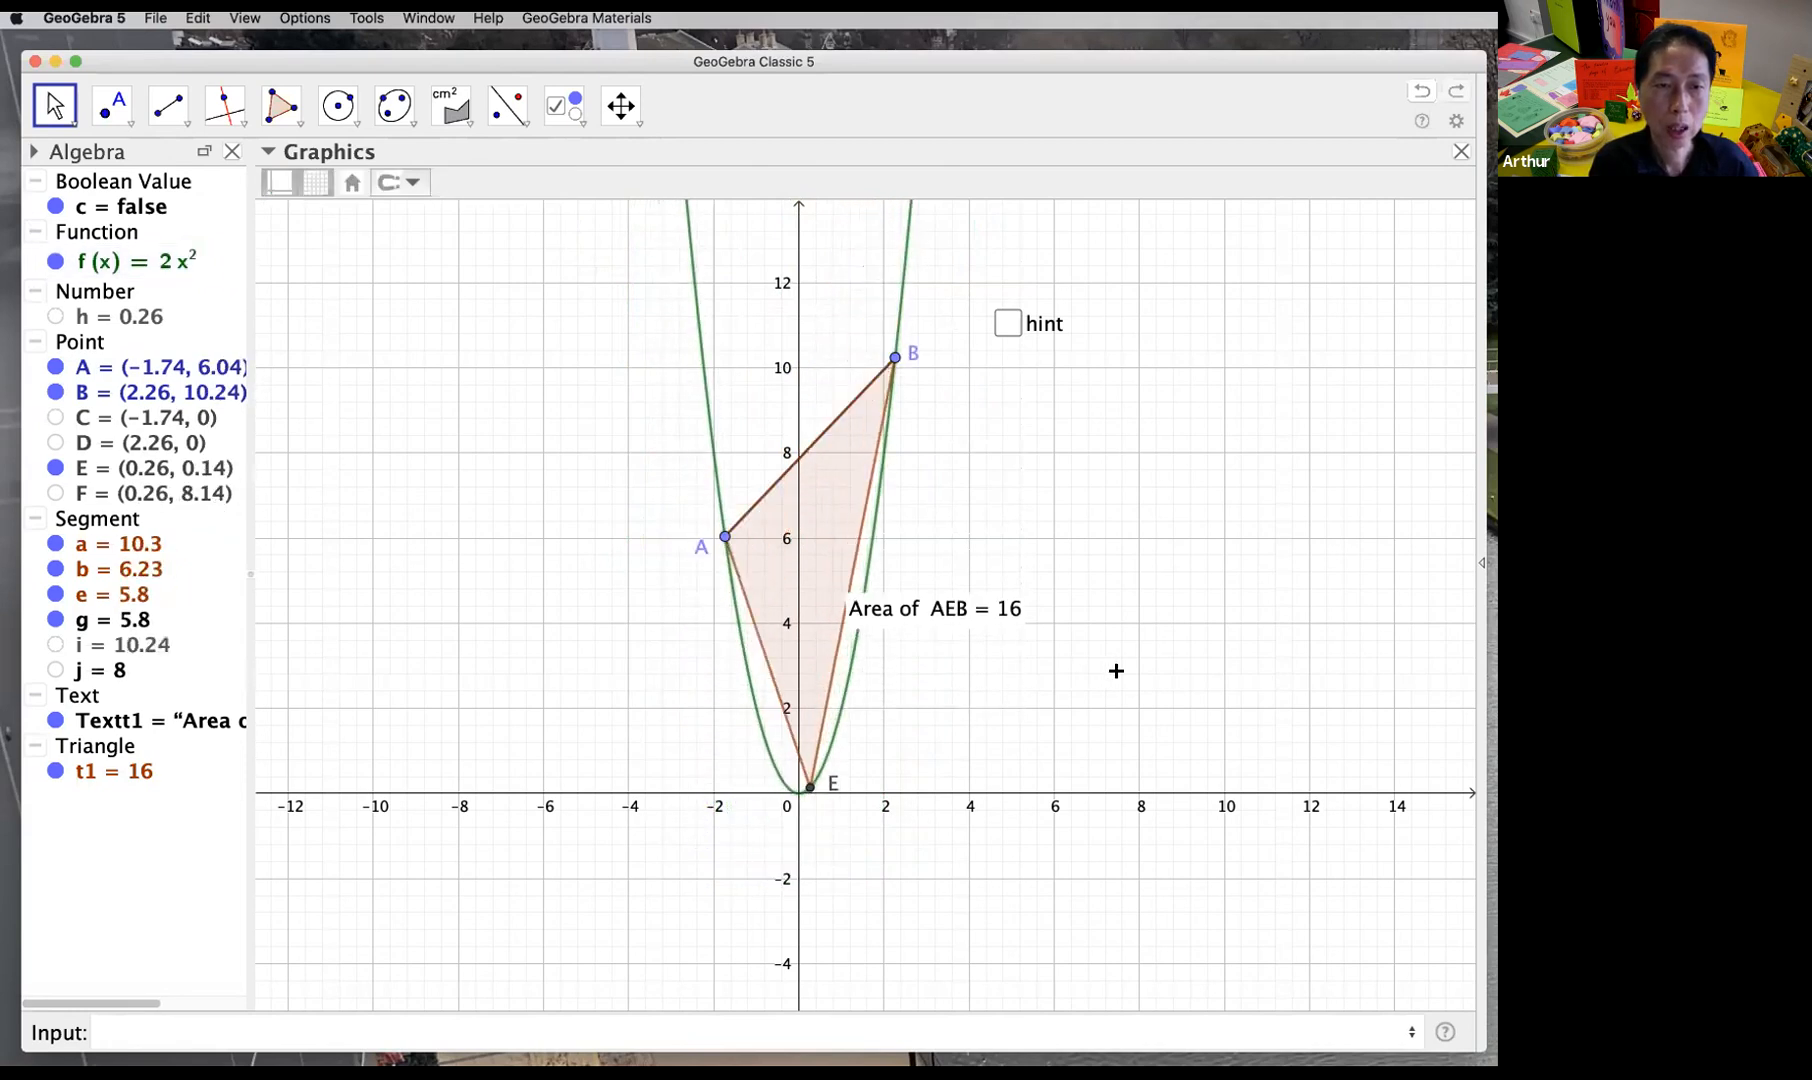
Step: Redefine the function as f(x) = 1/2 x²
{"action": "double_click", "coordinate": [170, 266]}
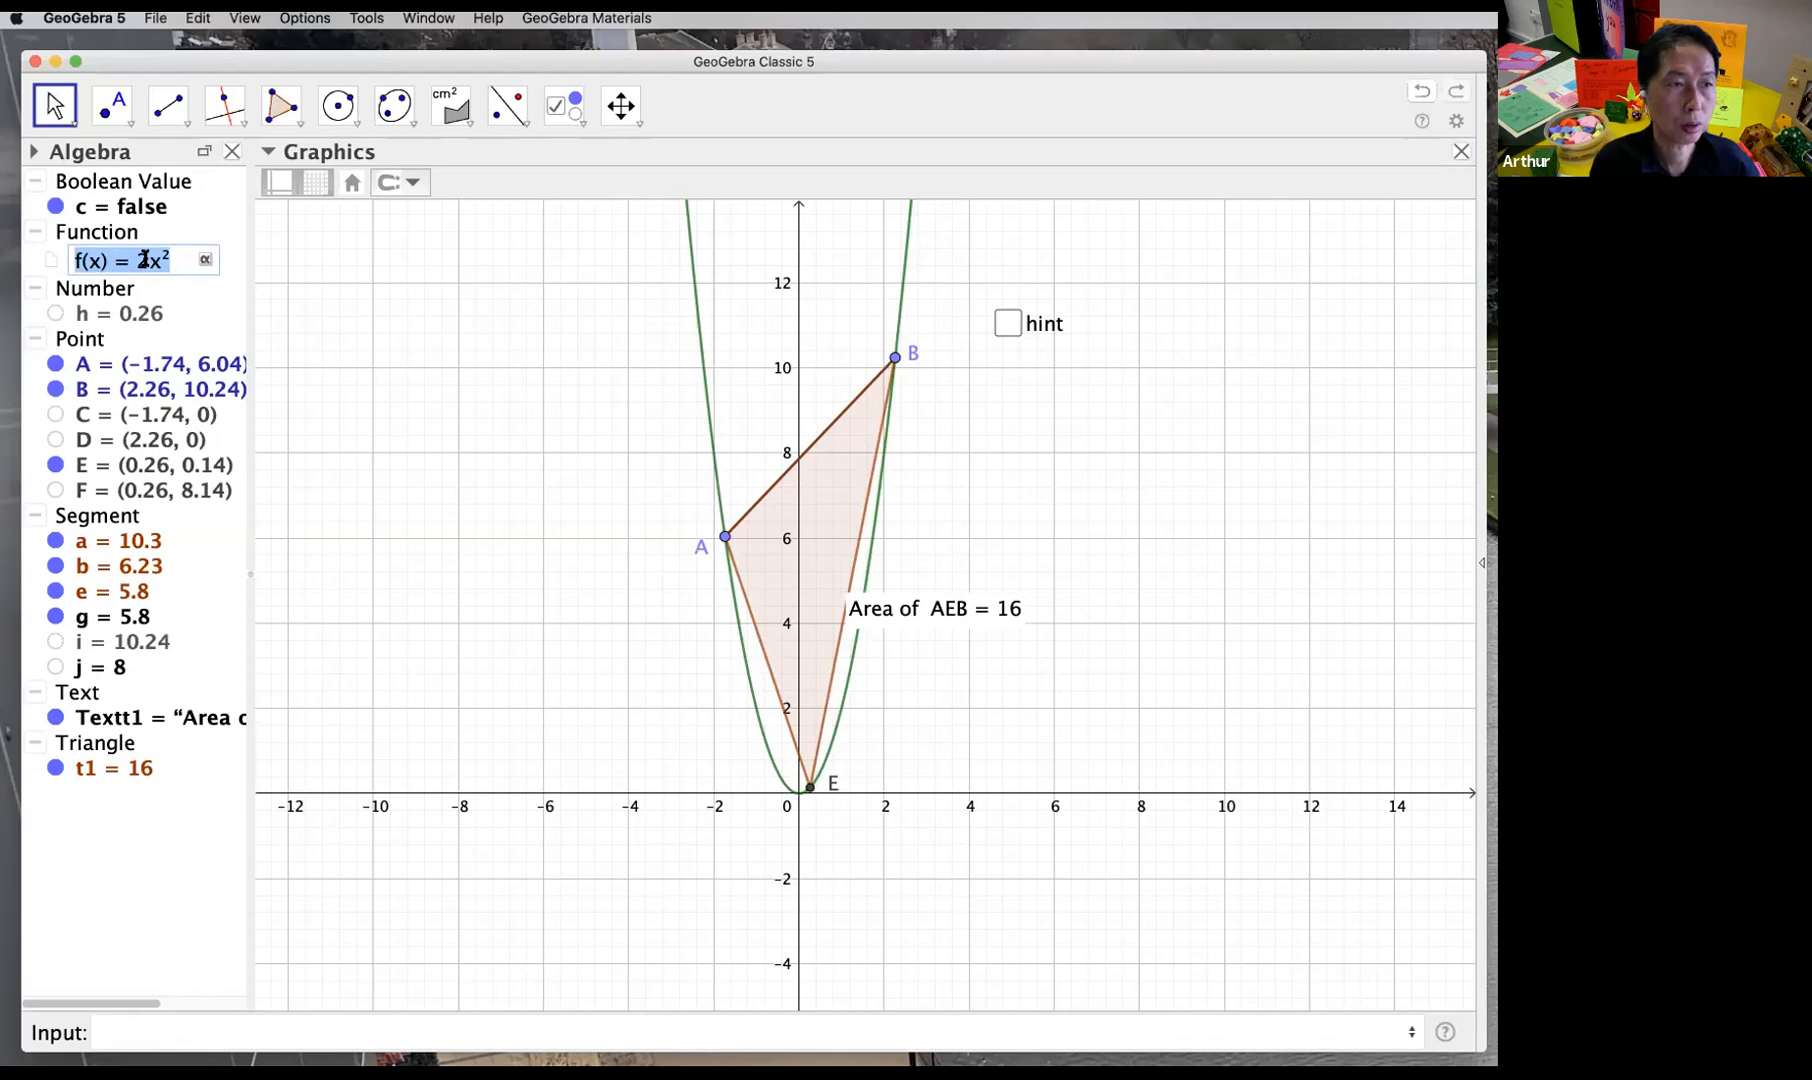
{"action": "left_click", "coordinate": [144, 259]}
{"action": "key", "text": "BackSpace"}
{"action": "type", "text": "1/2"}
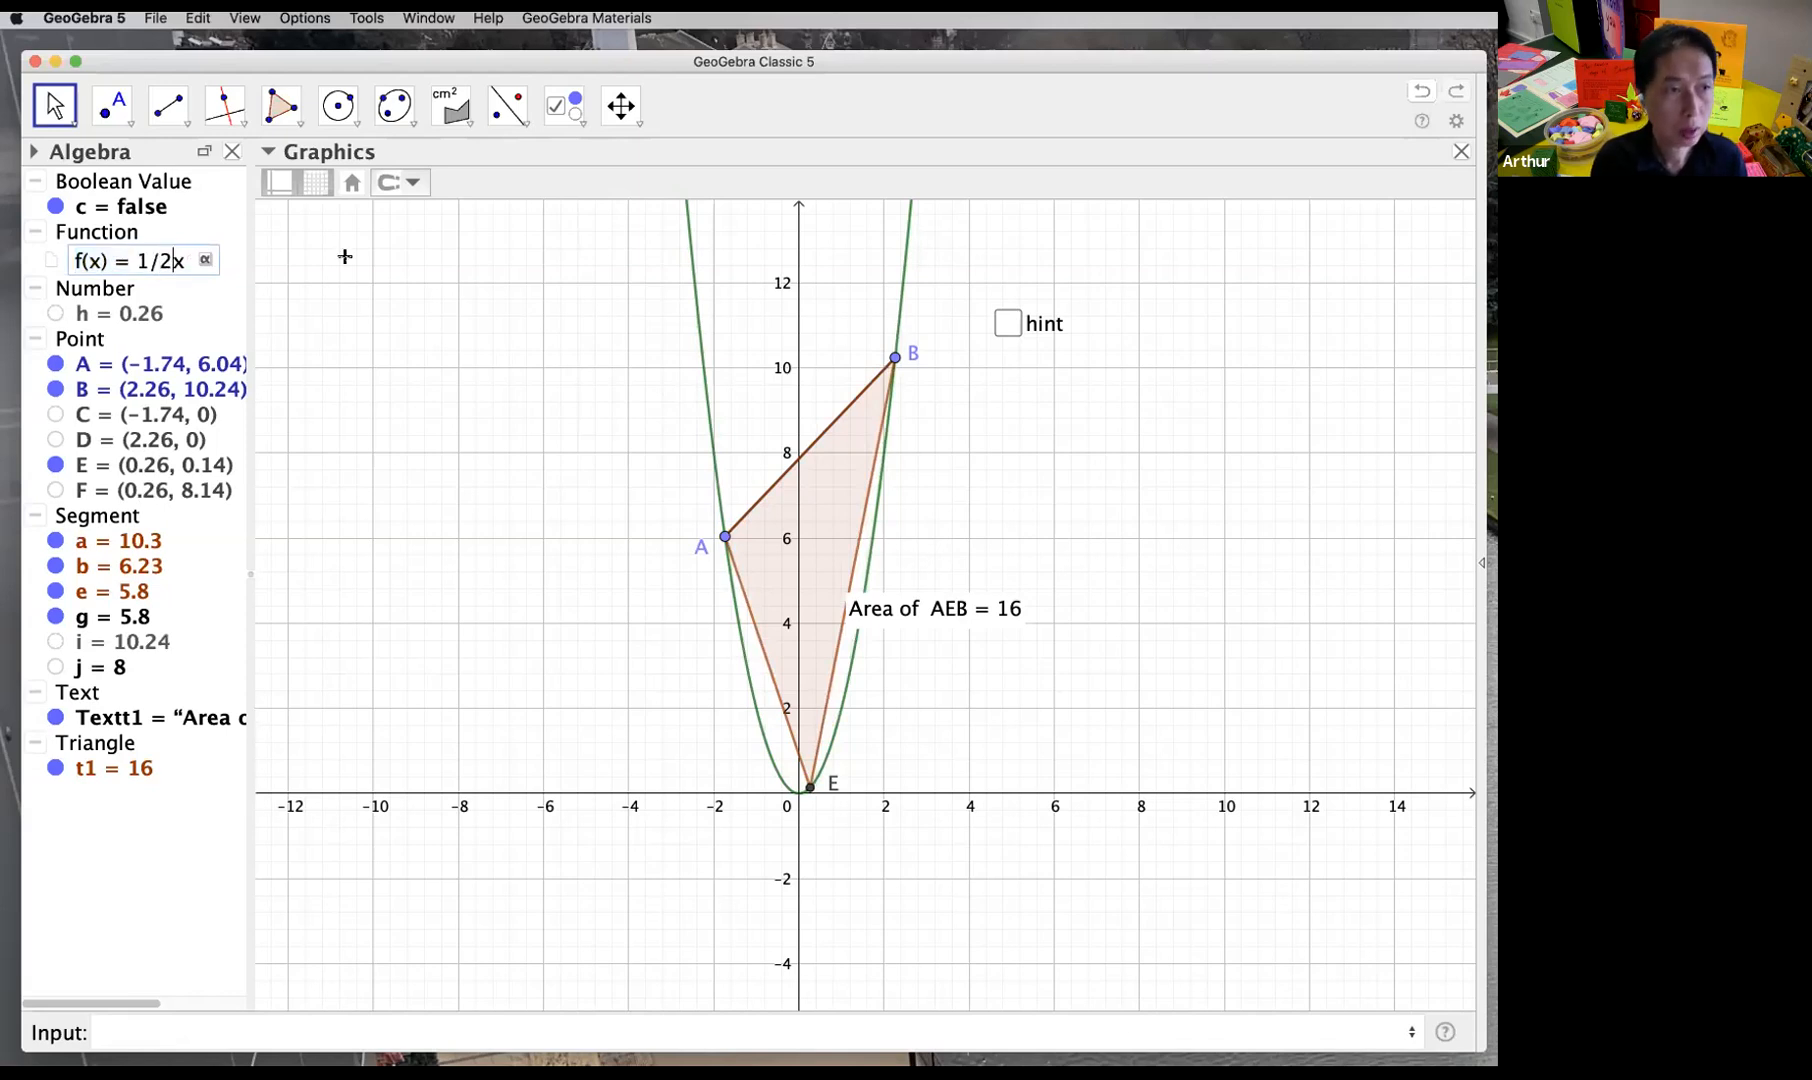
{"action": "key", "text": "Return"}
Step: Slide point A to about x = -1.28 and reposition the area text just right of point E
{"action": "left_click_drag", "start_coordinate": [964, 784], "coordinate": [914, 904]}
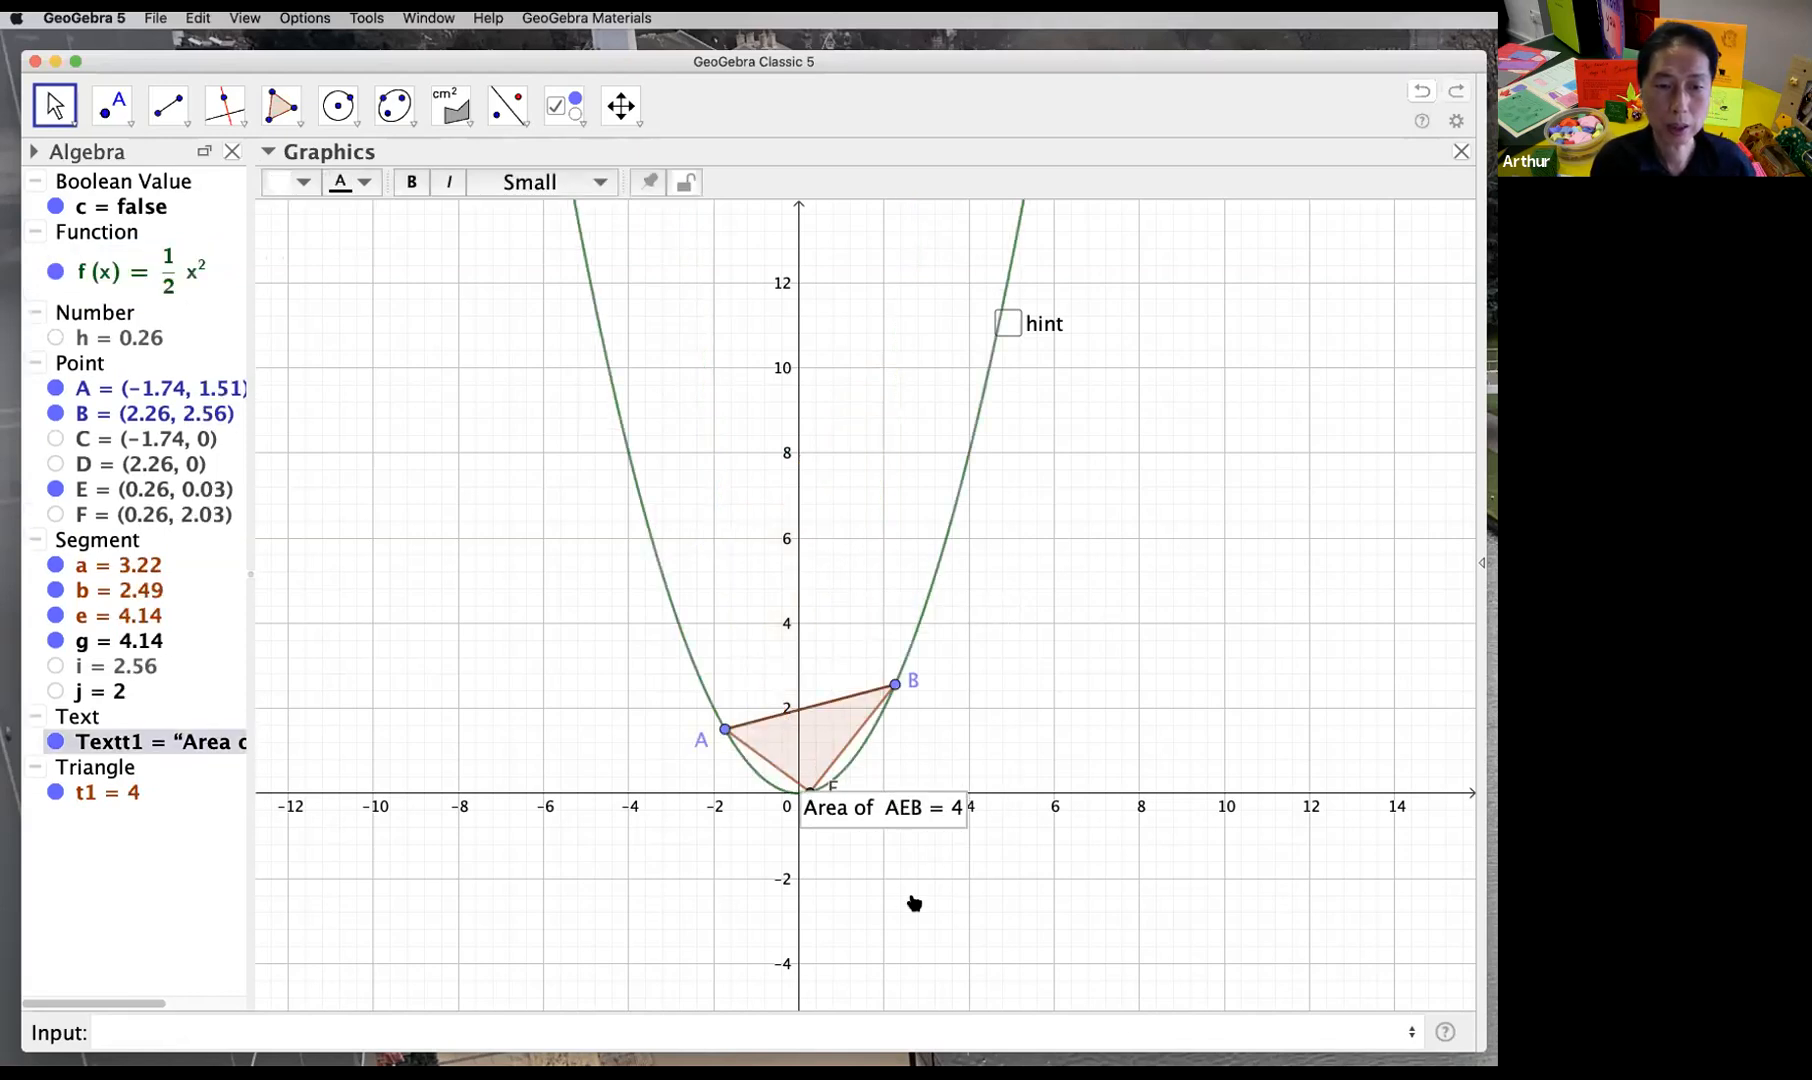
{"action": "left_click", "coordinate": [740, 736]}
{"action": "left_click_drag", "start_coordinate": [726, 730], "coordinate": [793, 726]}
{"action": "left_click_drag", "start_coordinate": [955, 810], "coordinate": [1004, 800]}
{"action": "left_click_drag", "start_coordinate": [1172, 680], "coordinate": [1171, 679]}
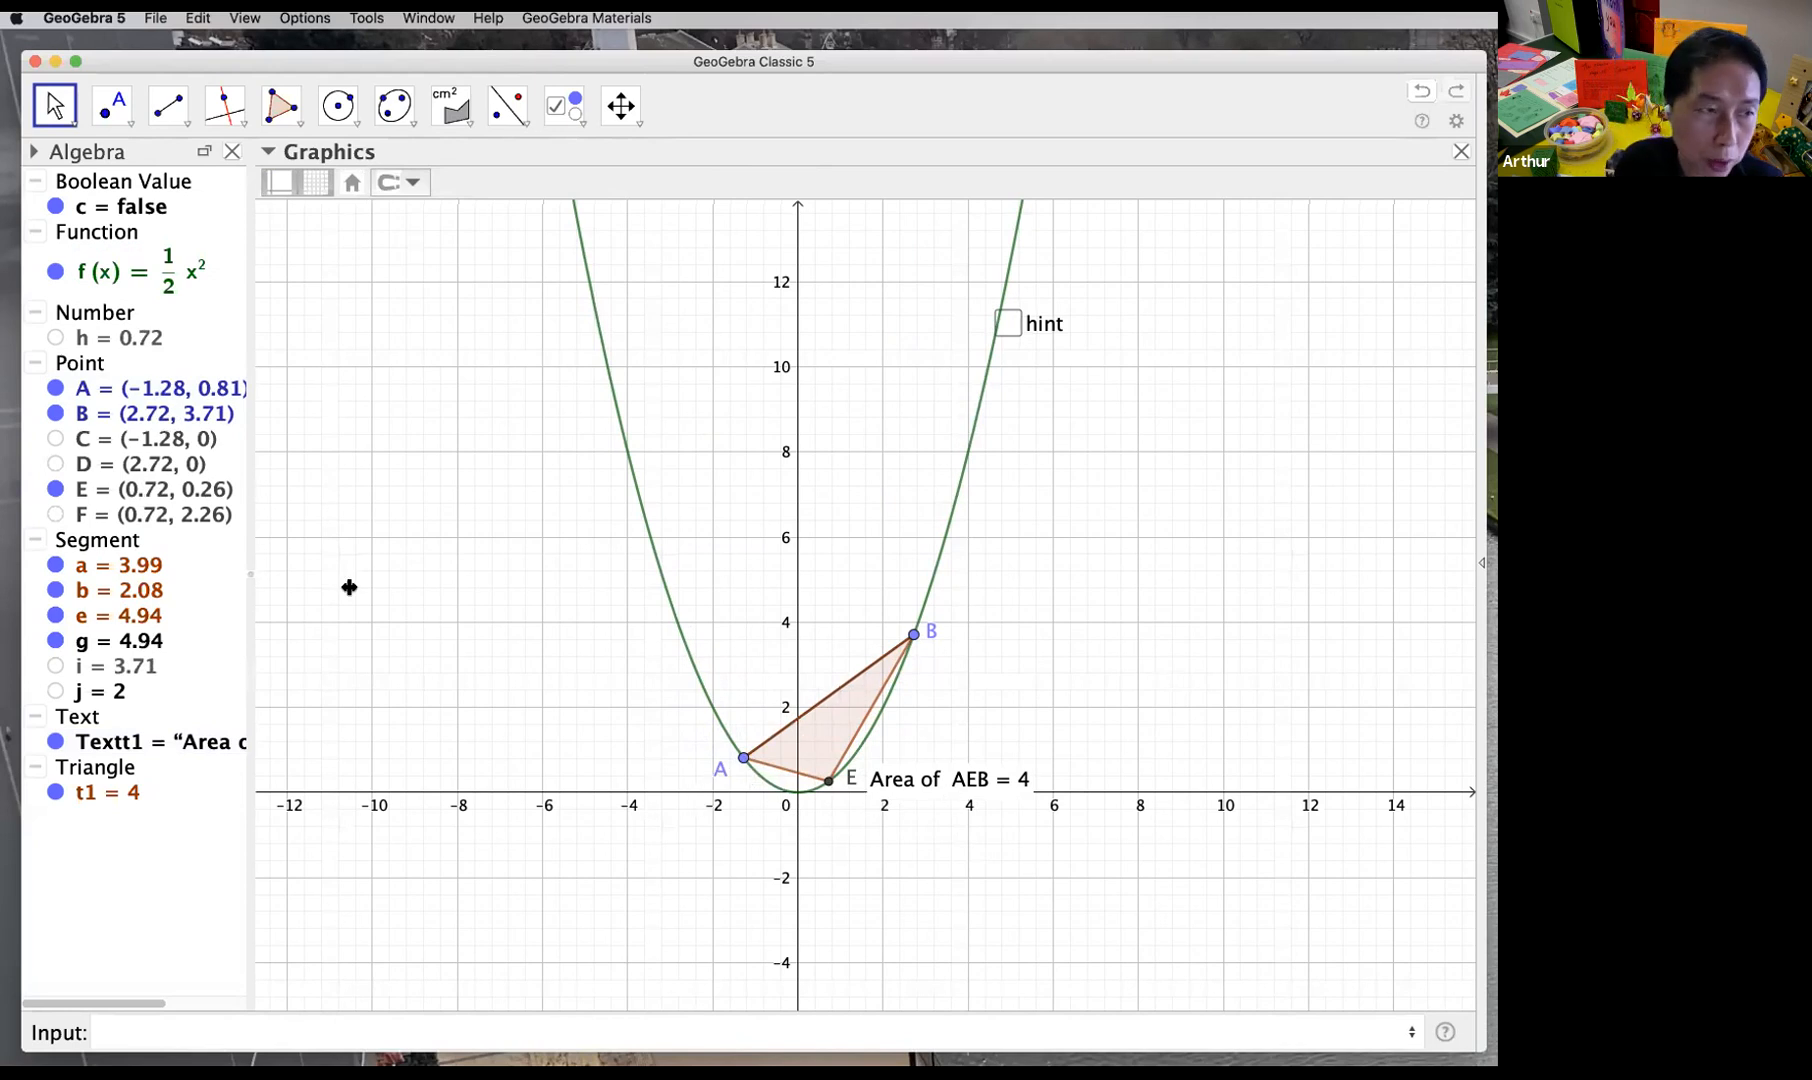
Step: Inspect the definition of point B, then slide A to about x = -1.39
{"action": "left_click", "coordinate": [203, 418]}
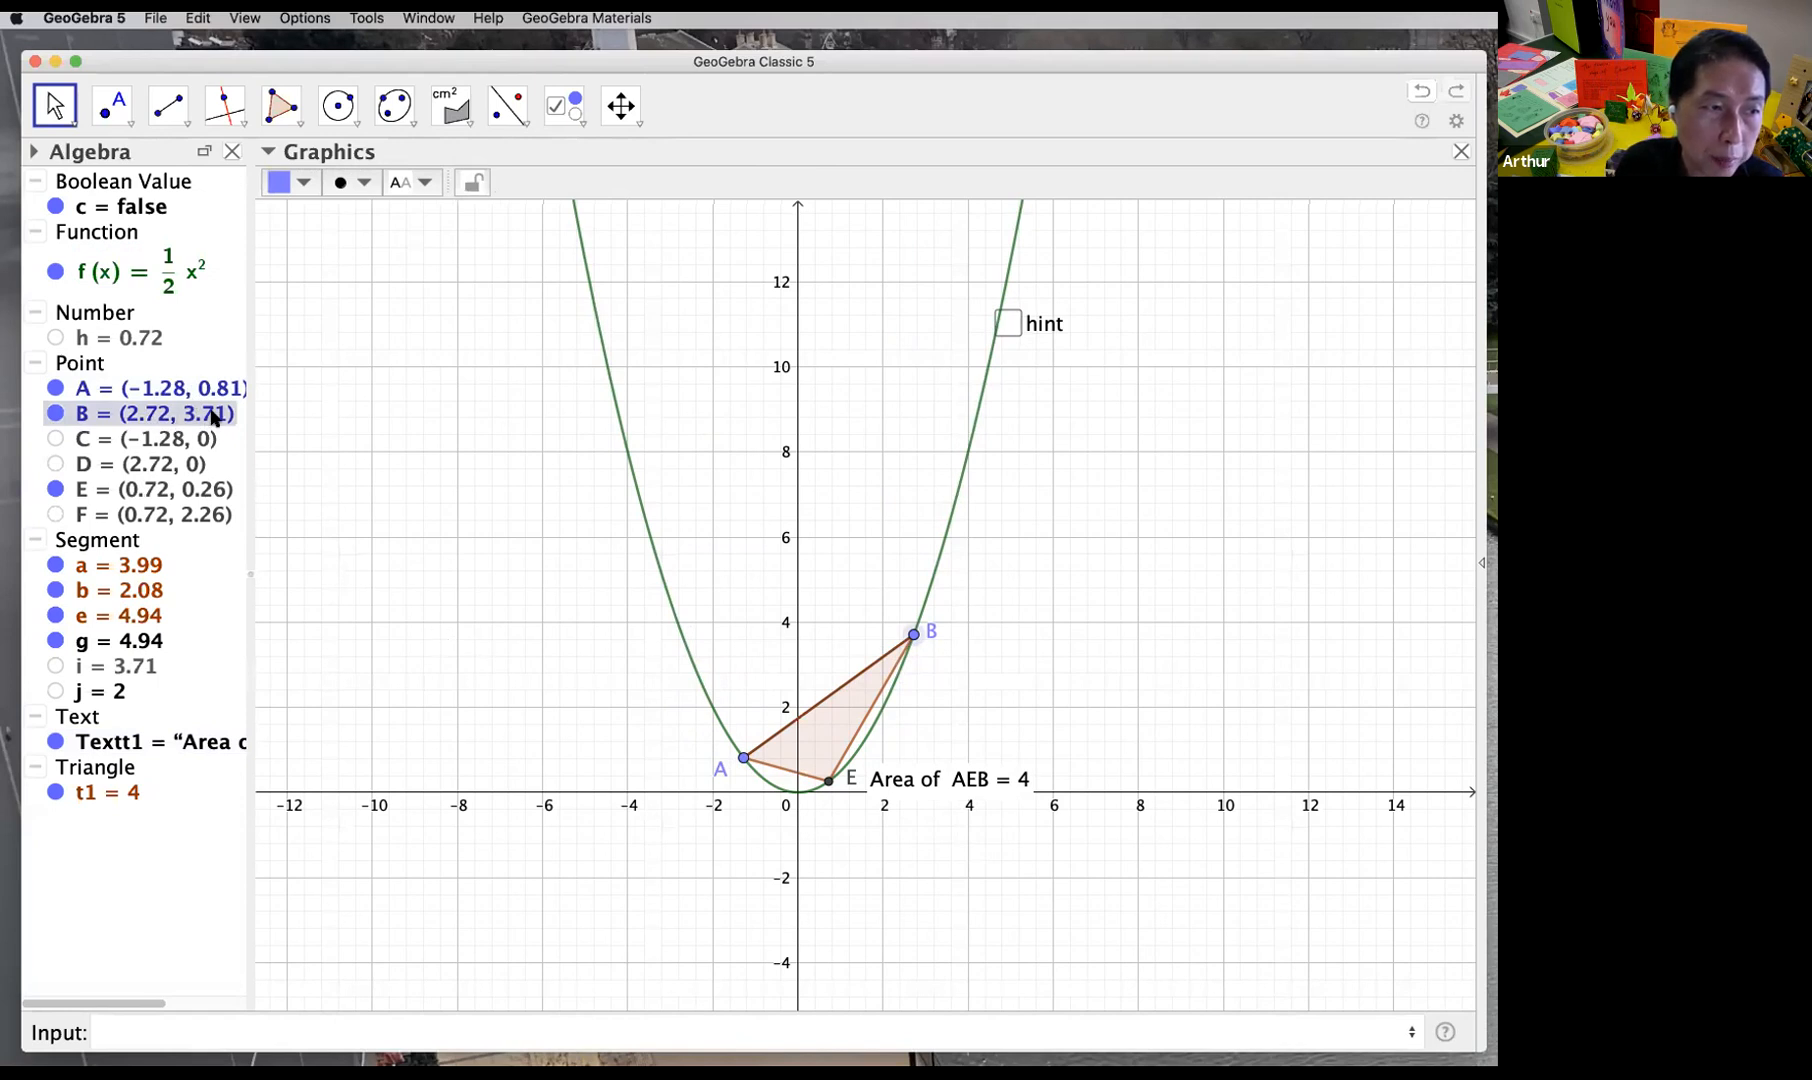
{"action": "double_click", "coordinate": [210, 415]}
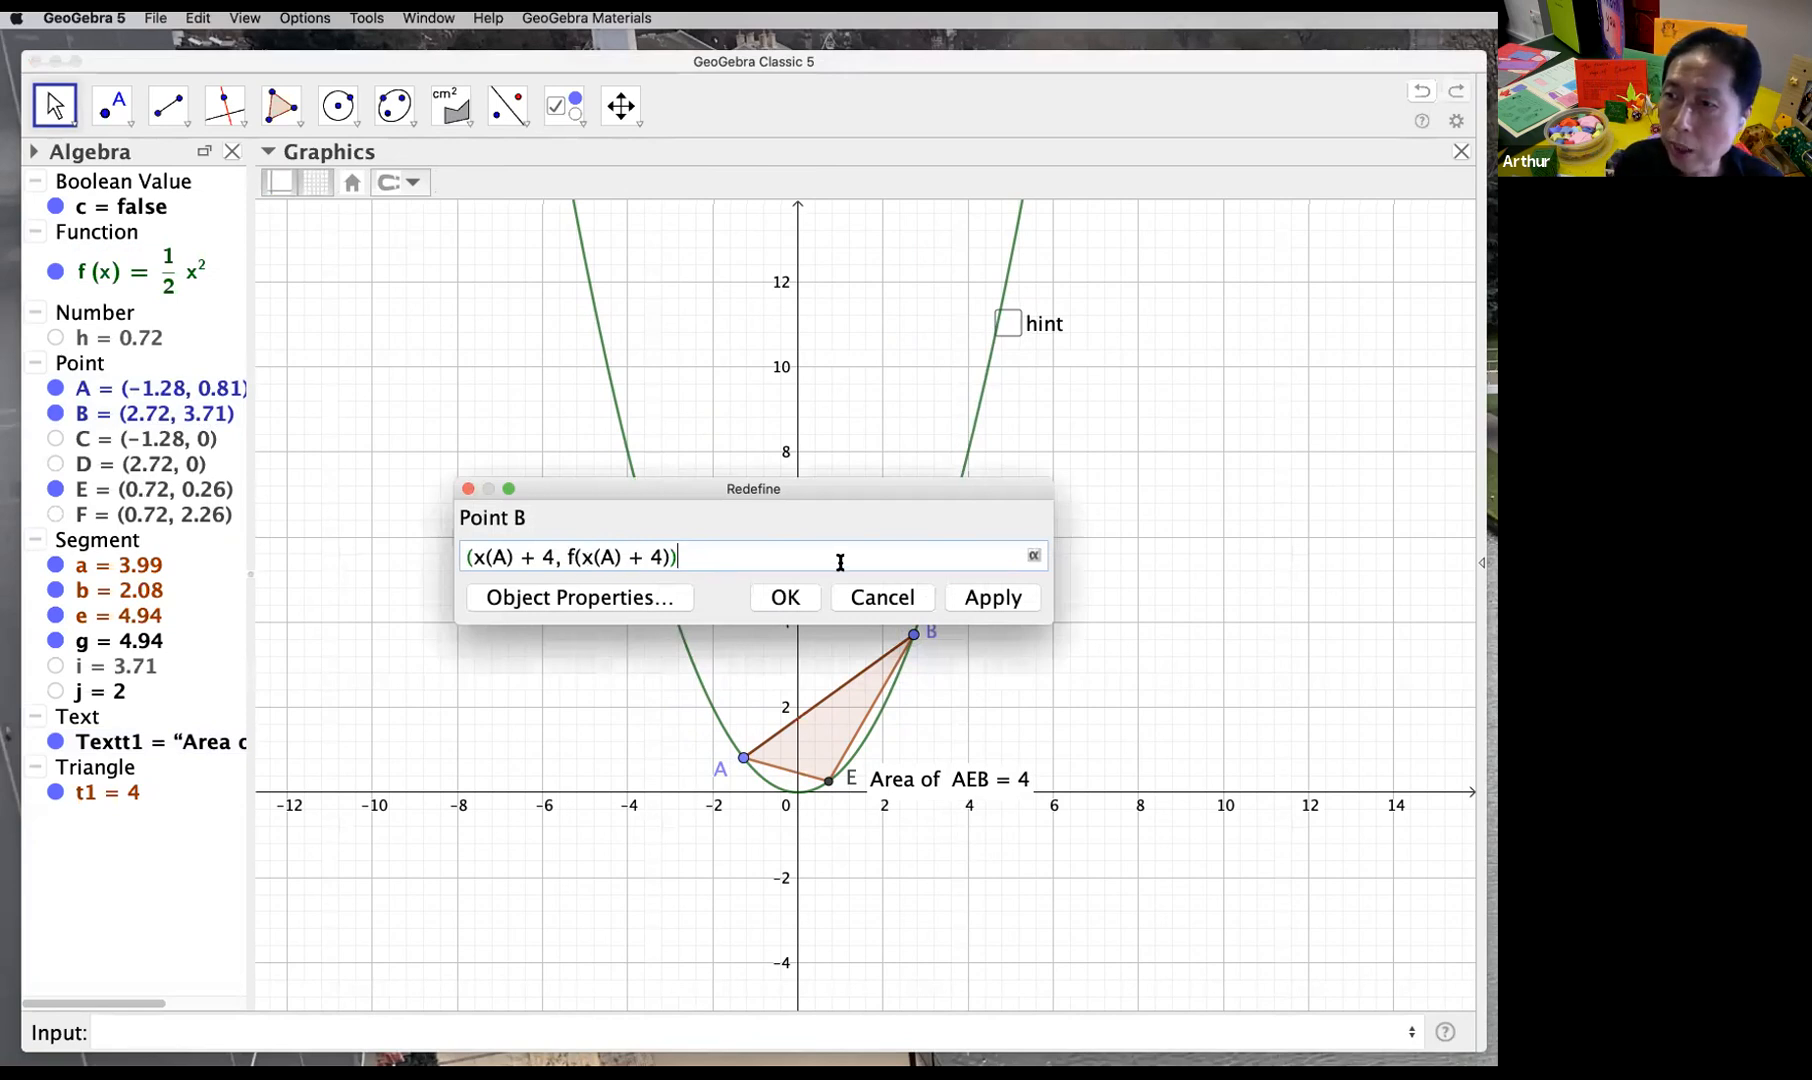
{"action": "left_click", "coordinate": [990, 604]}
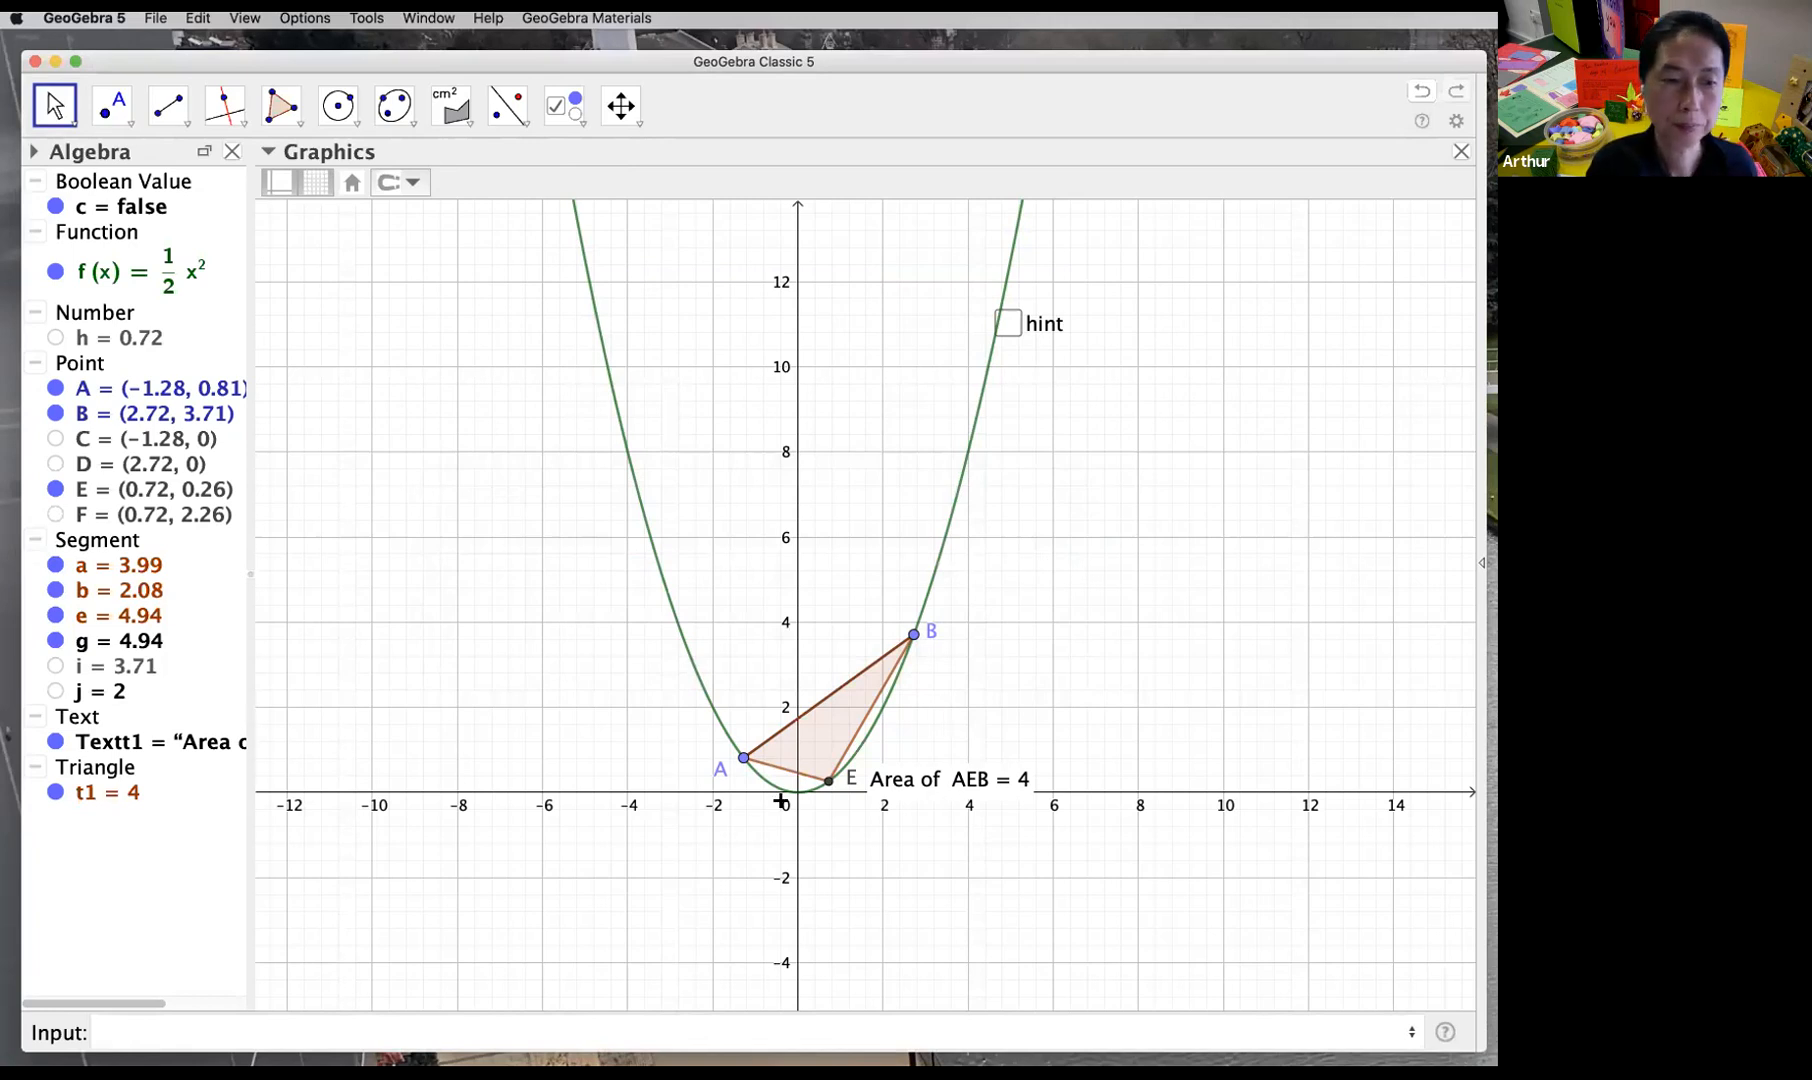
{"action": "mouse_move", "coordinate": [745, 762]}
{"action": "left_mouse_down"}
{"action": "mouse_move", "coordinate": [720, 740]}
{"action": "mouse_move", "coordinate": [743, 751]}
{"action": "left_mouse_up"}
{"action": "left_click", "coordinate": [1189, 653]}
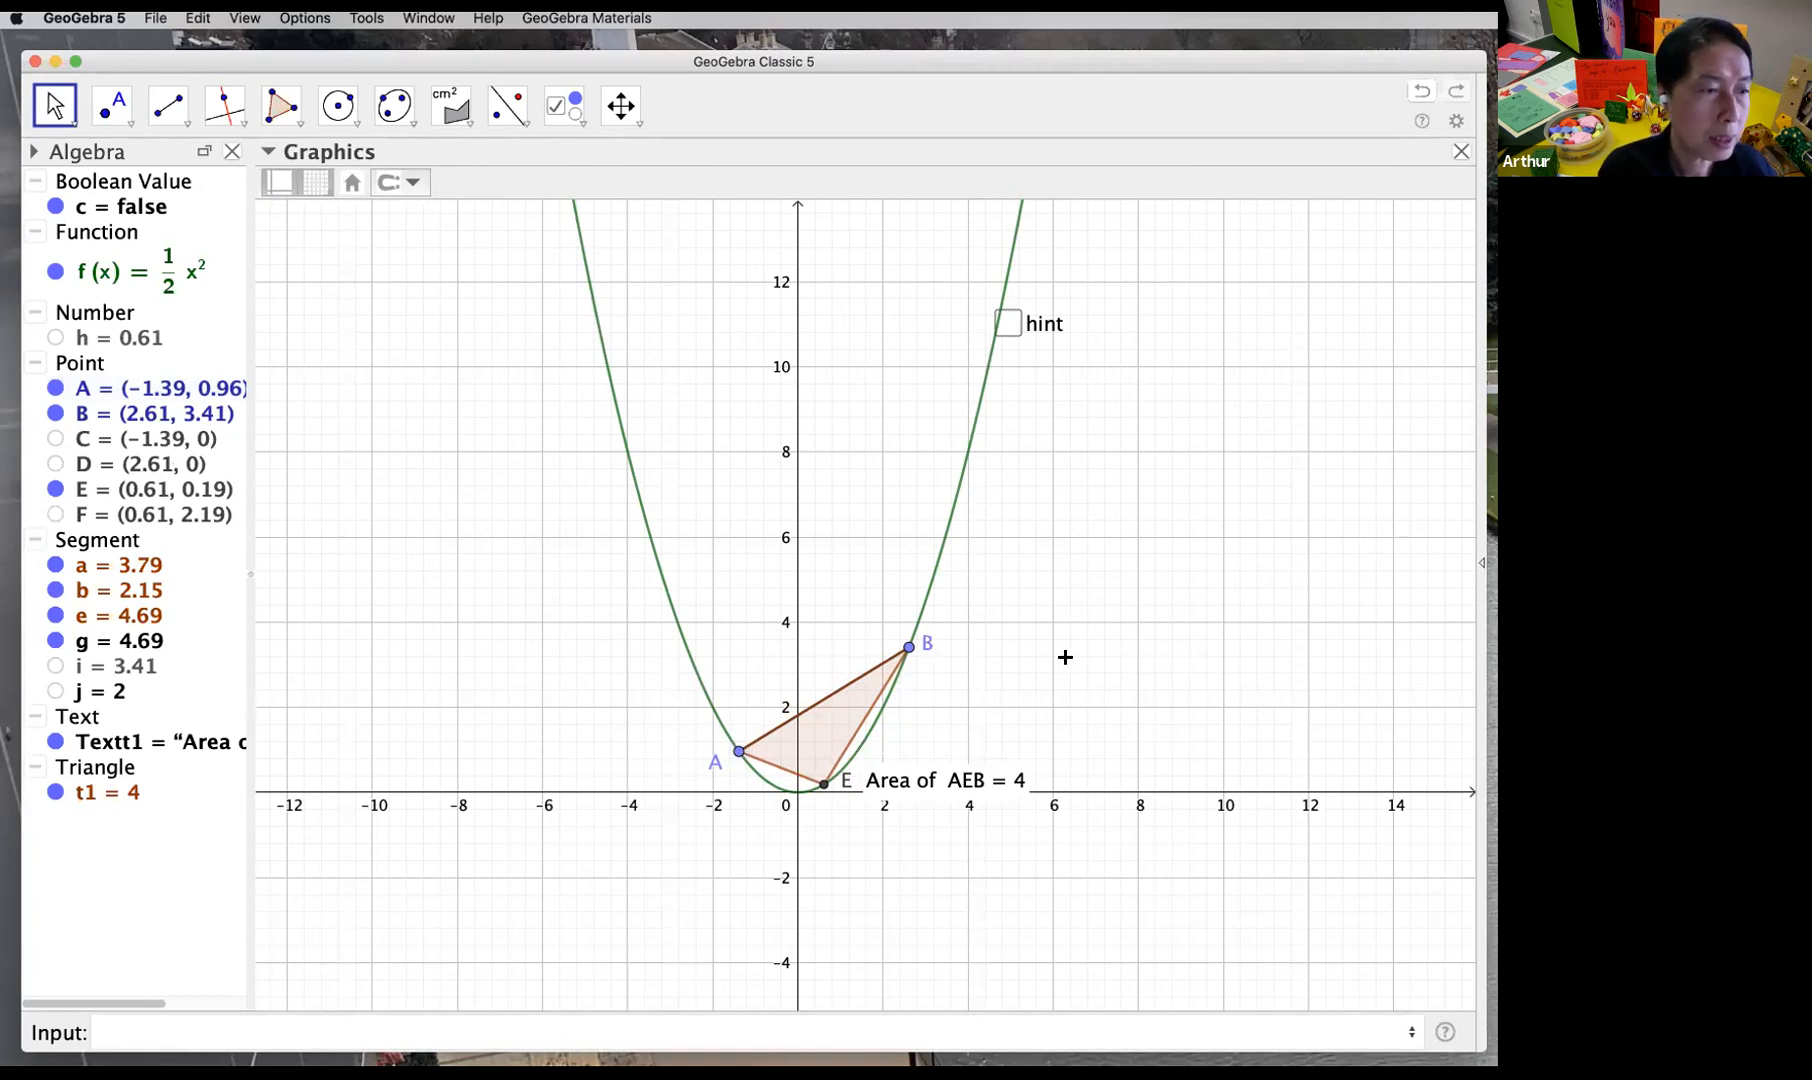
Step: Reopen the definition of point B to examine its horizontal offset from A
{"action": "left_click", "coordinate": [198, 414]}
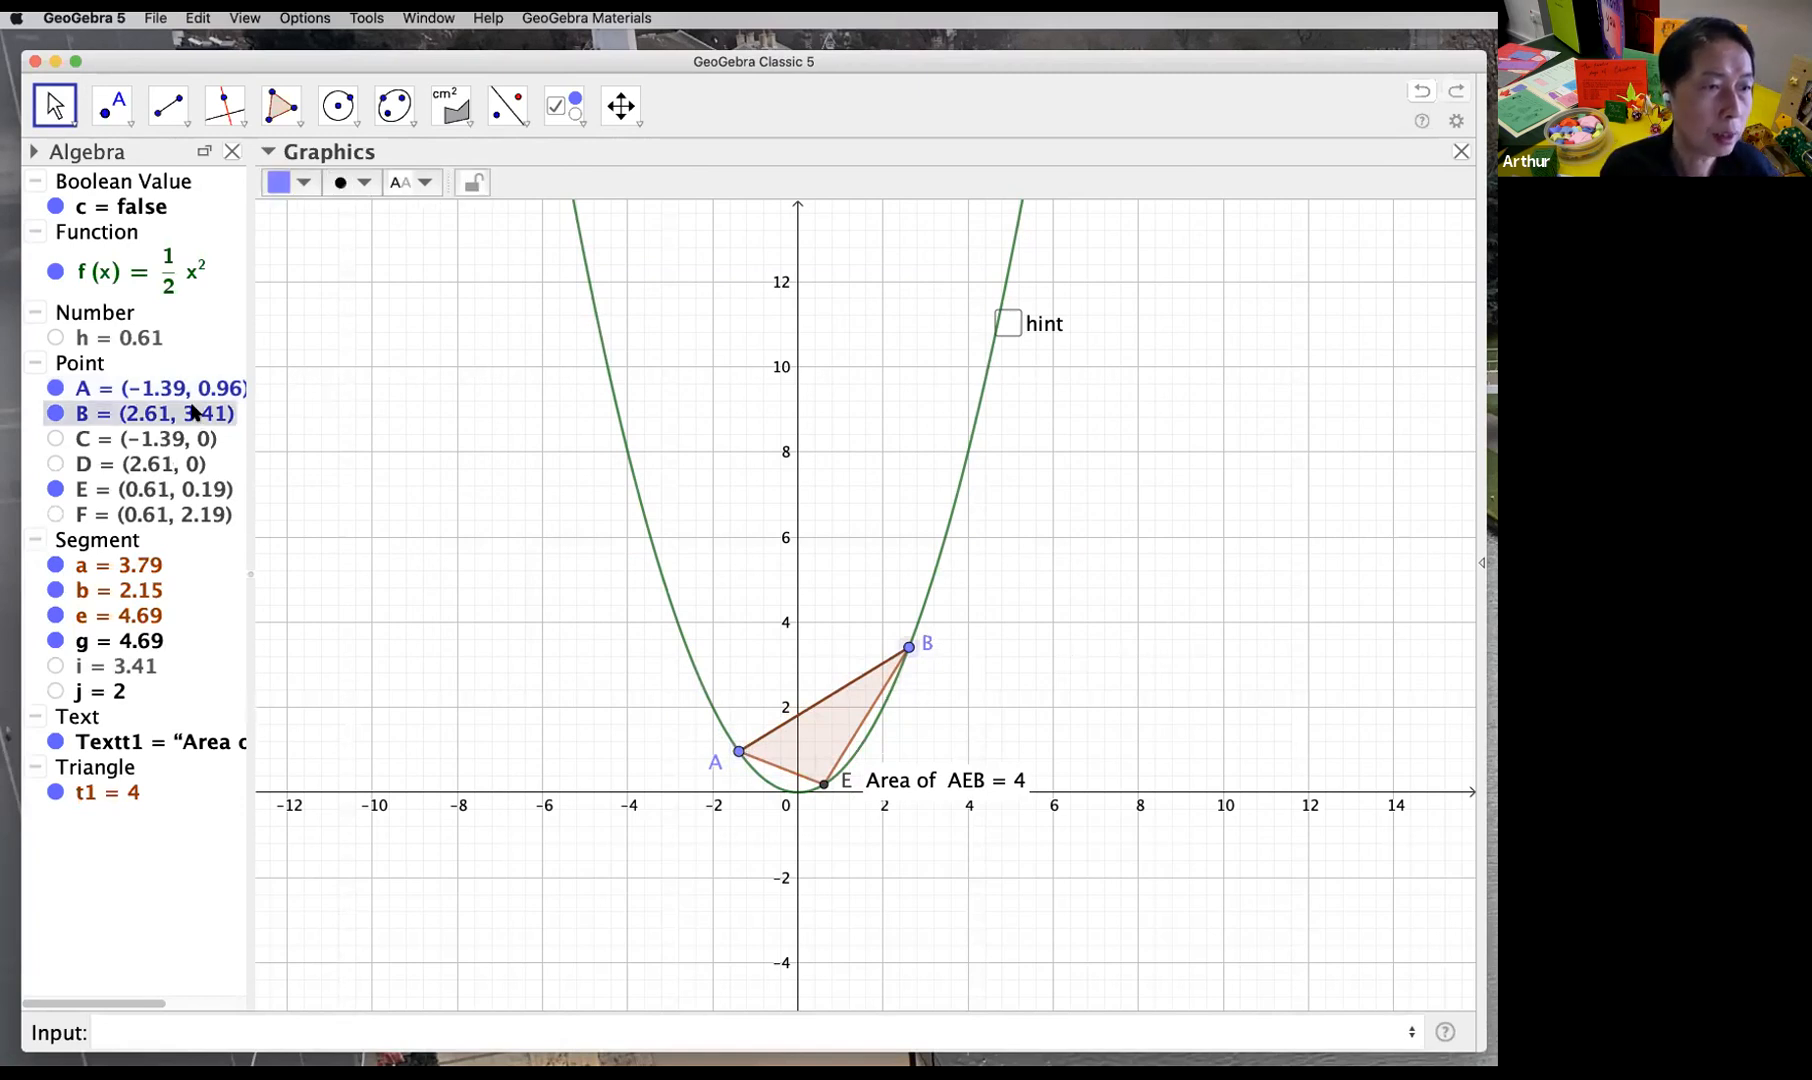
{"action": "right_click", "coordinate": [192, 416]}
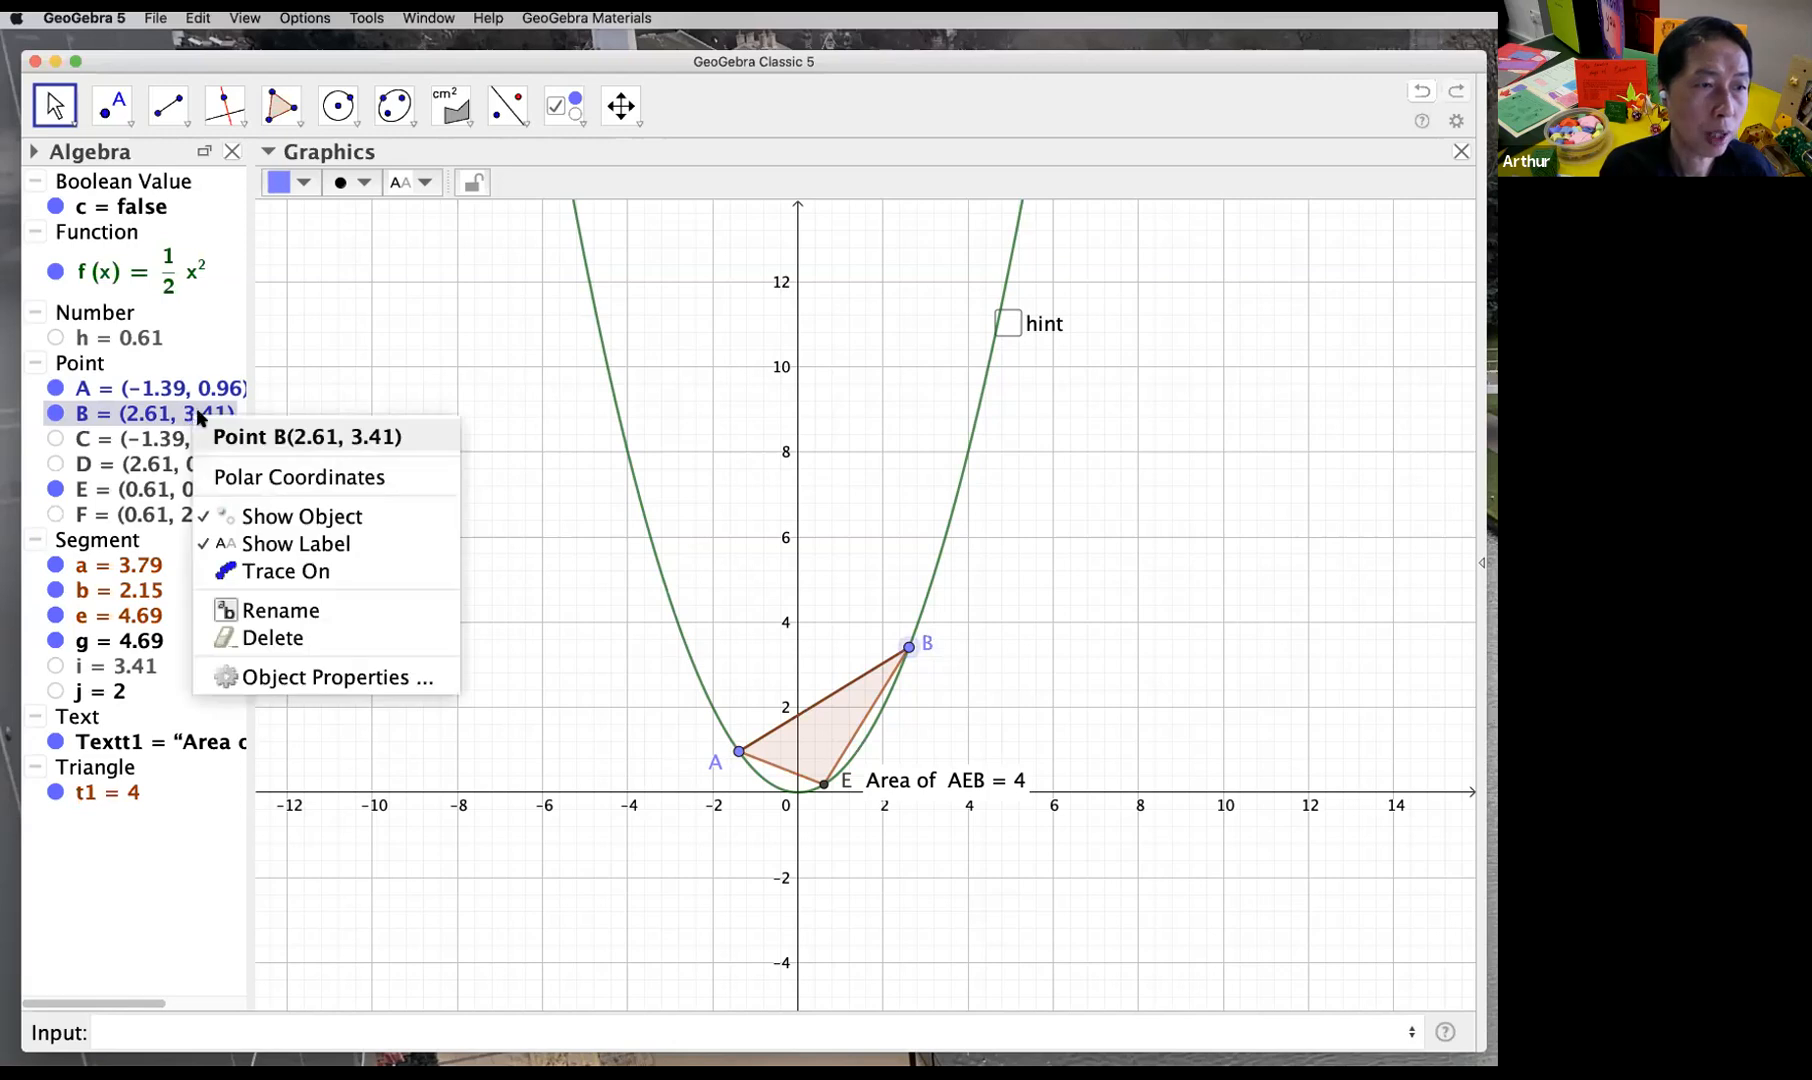
{"action": "left_click", "coordinate": [441, 344]}
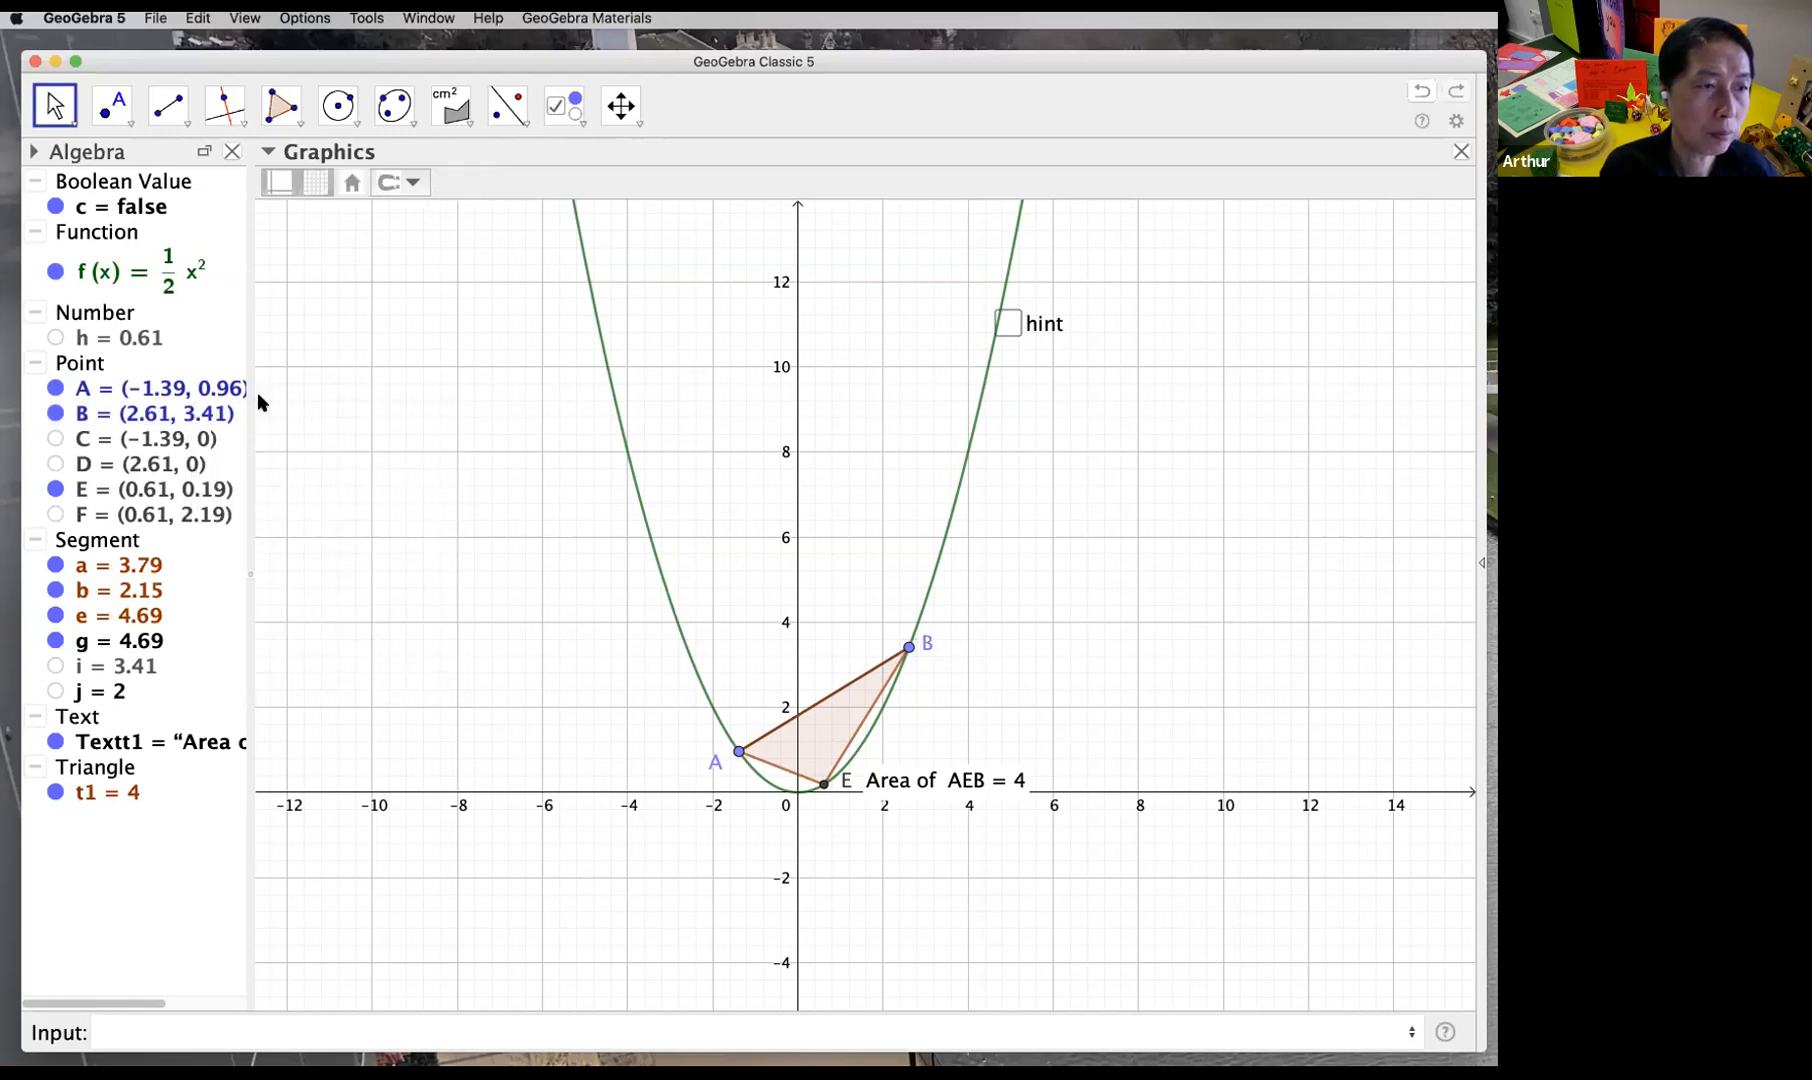
{"action": "double_click", "coordinate": [198, 414]}
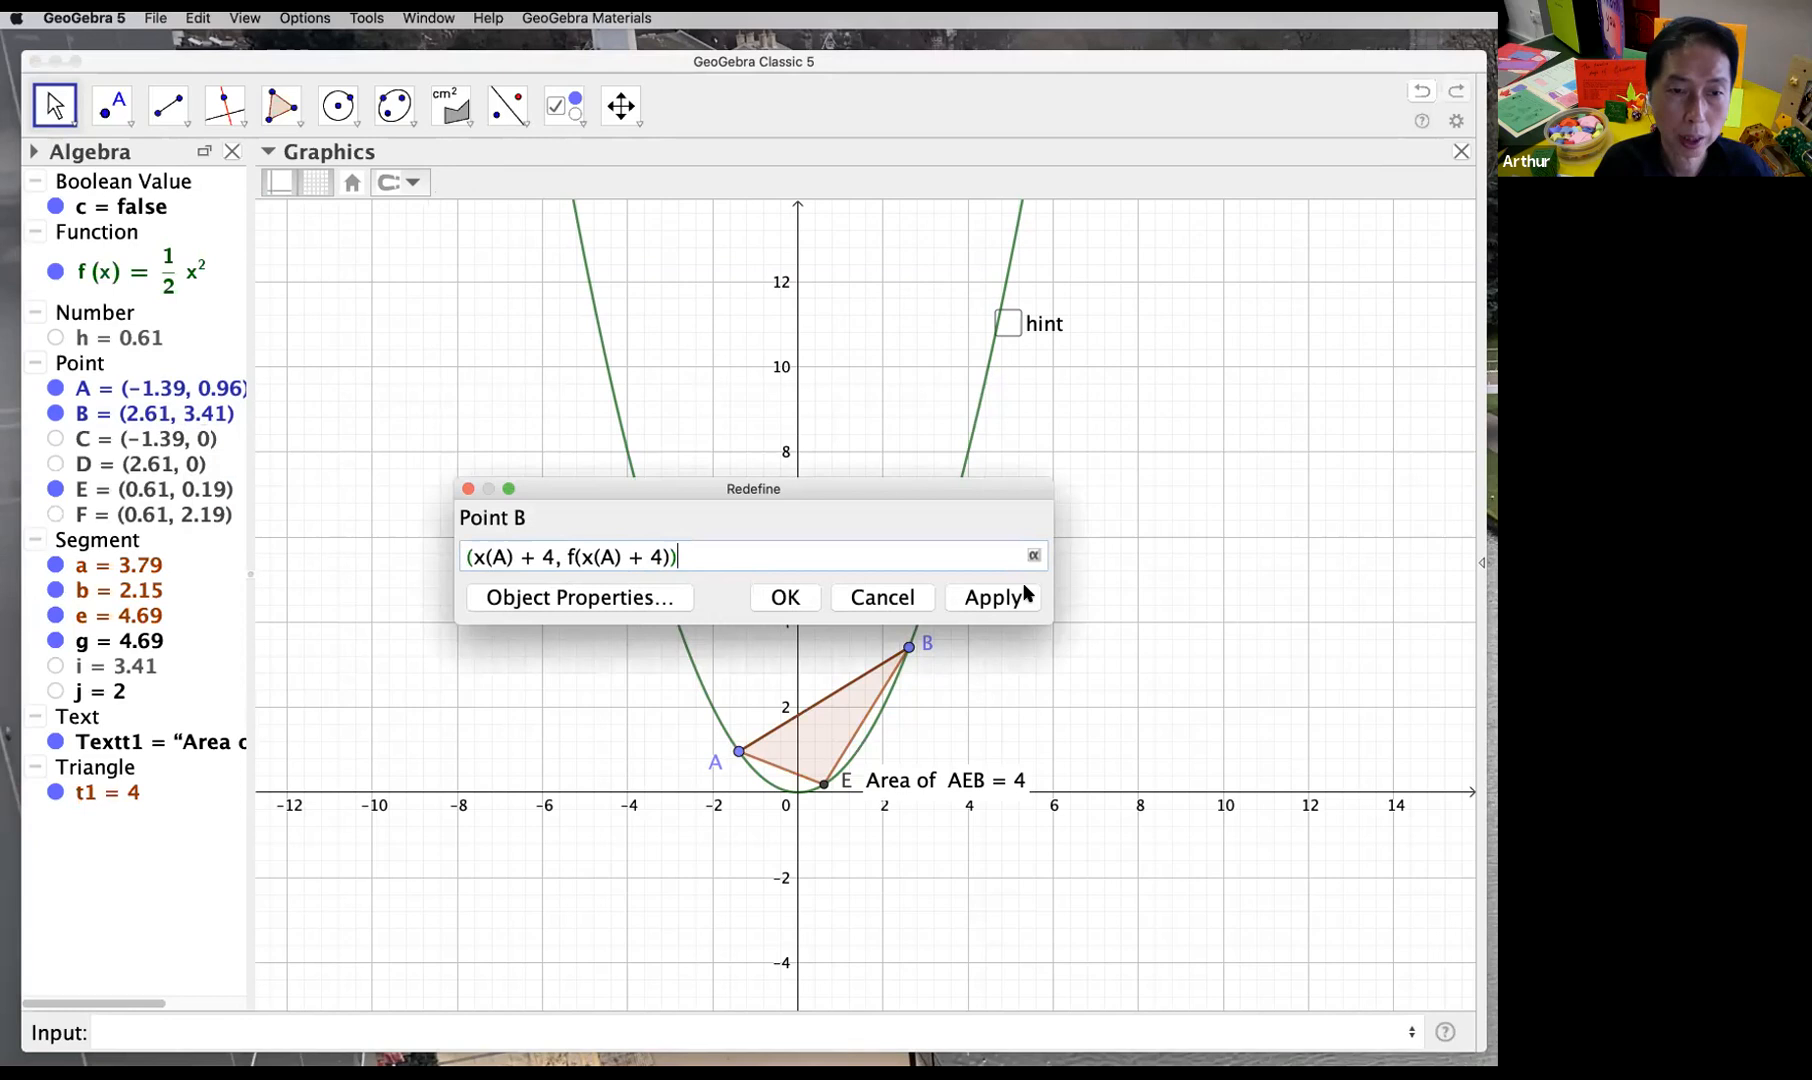
{"action": "left_click", "coordinate": [990, 596]}
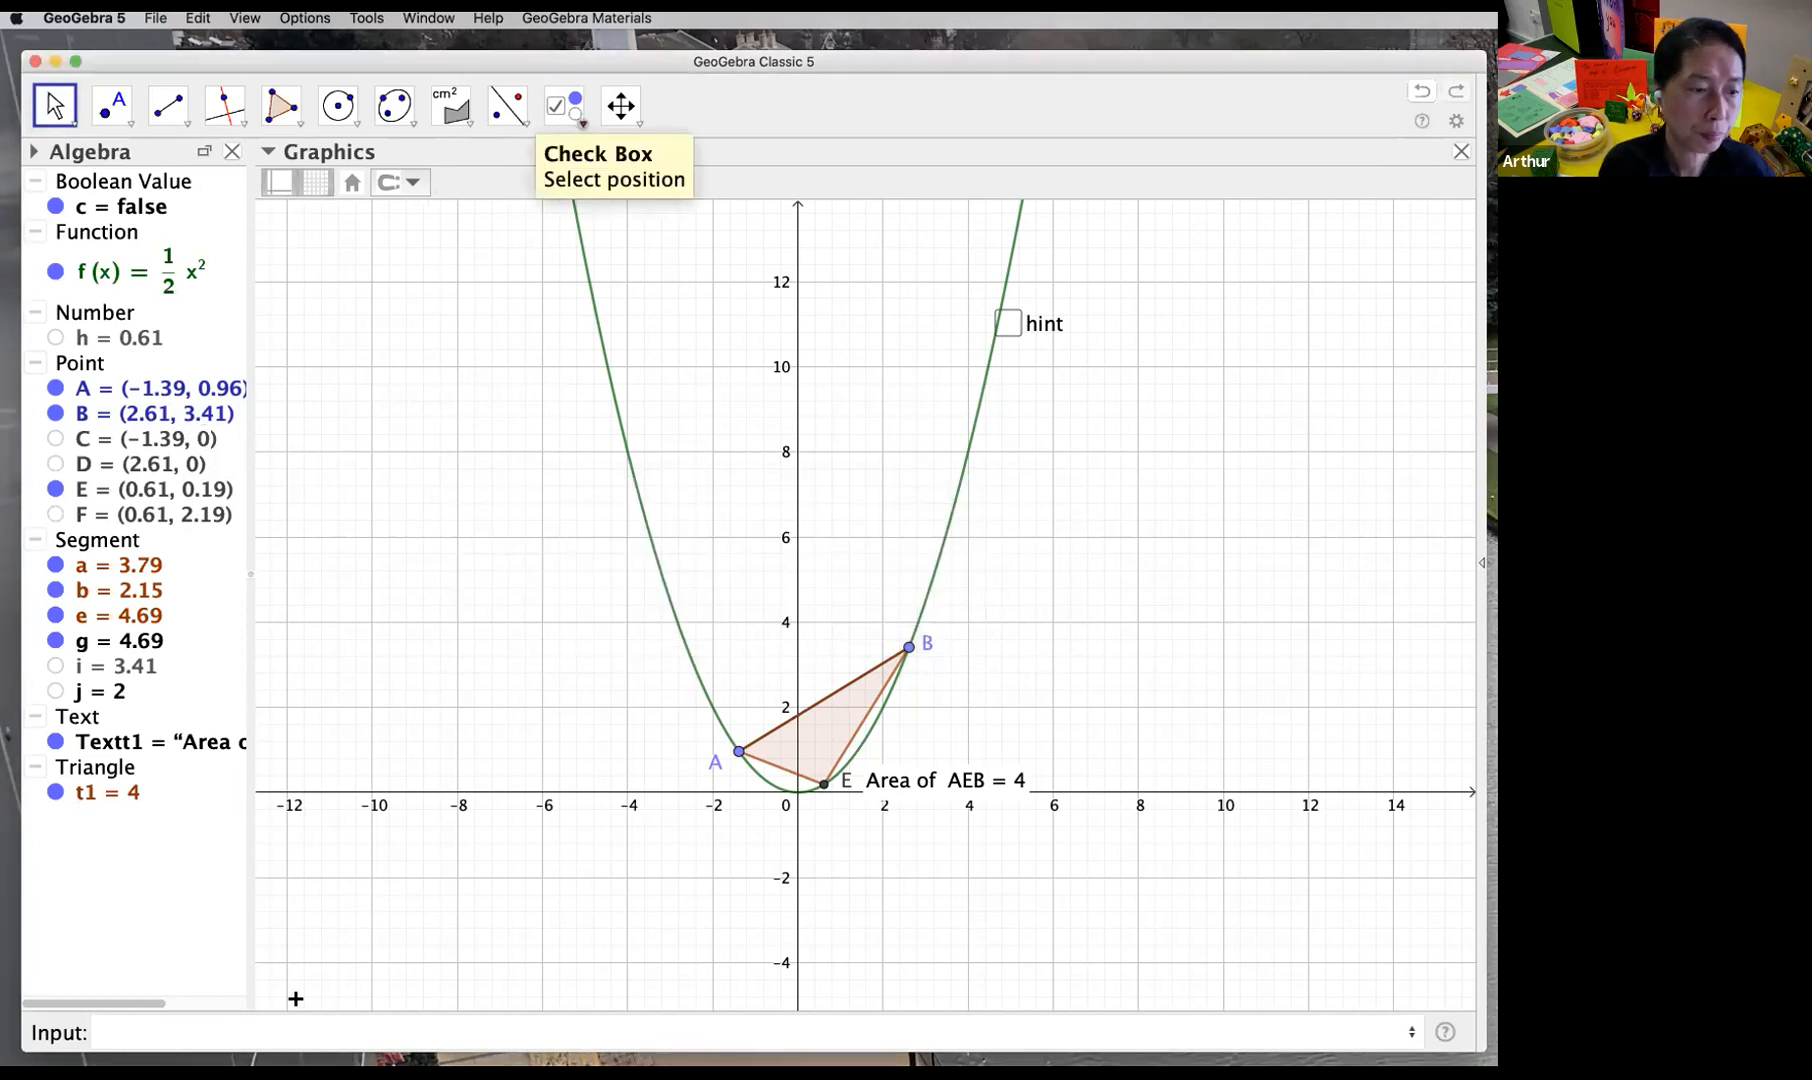
Step: Create the number k = 3 and show it as a slider in the Graphics view
{"action": "left_click", "coordinate": [281, 1033]}
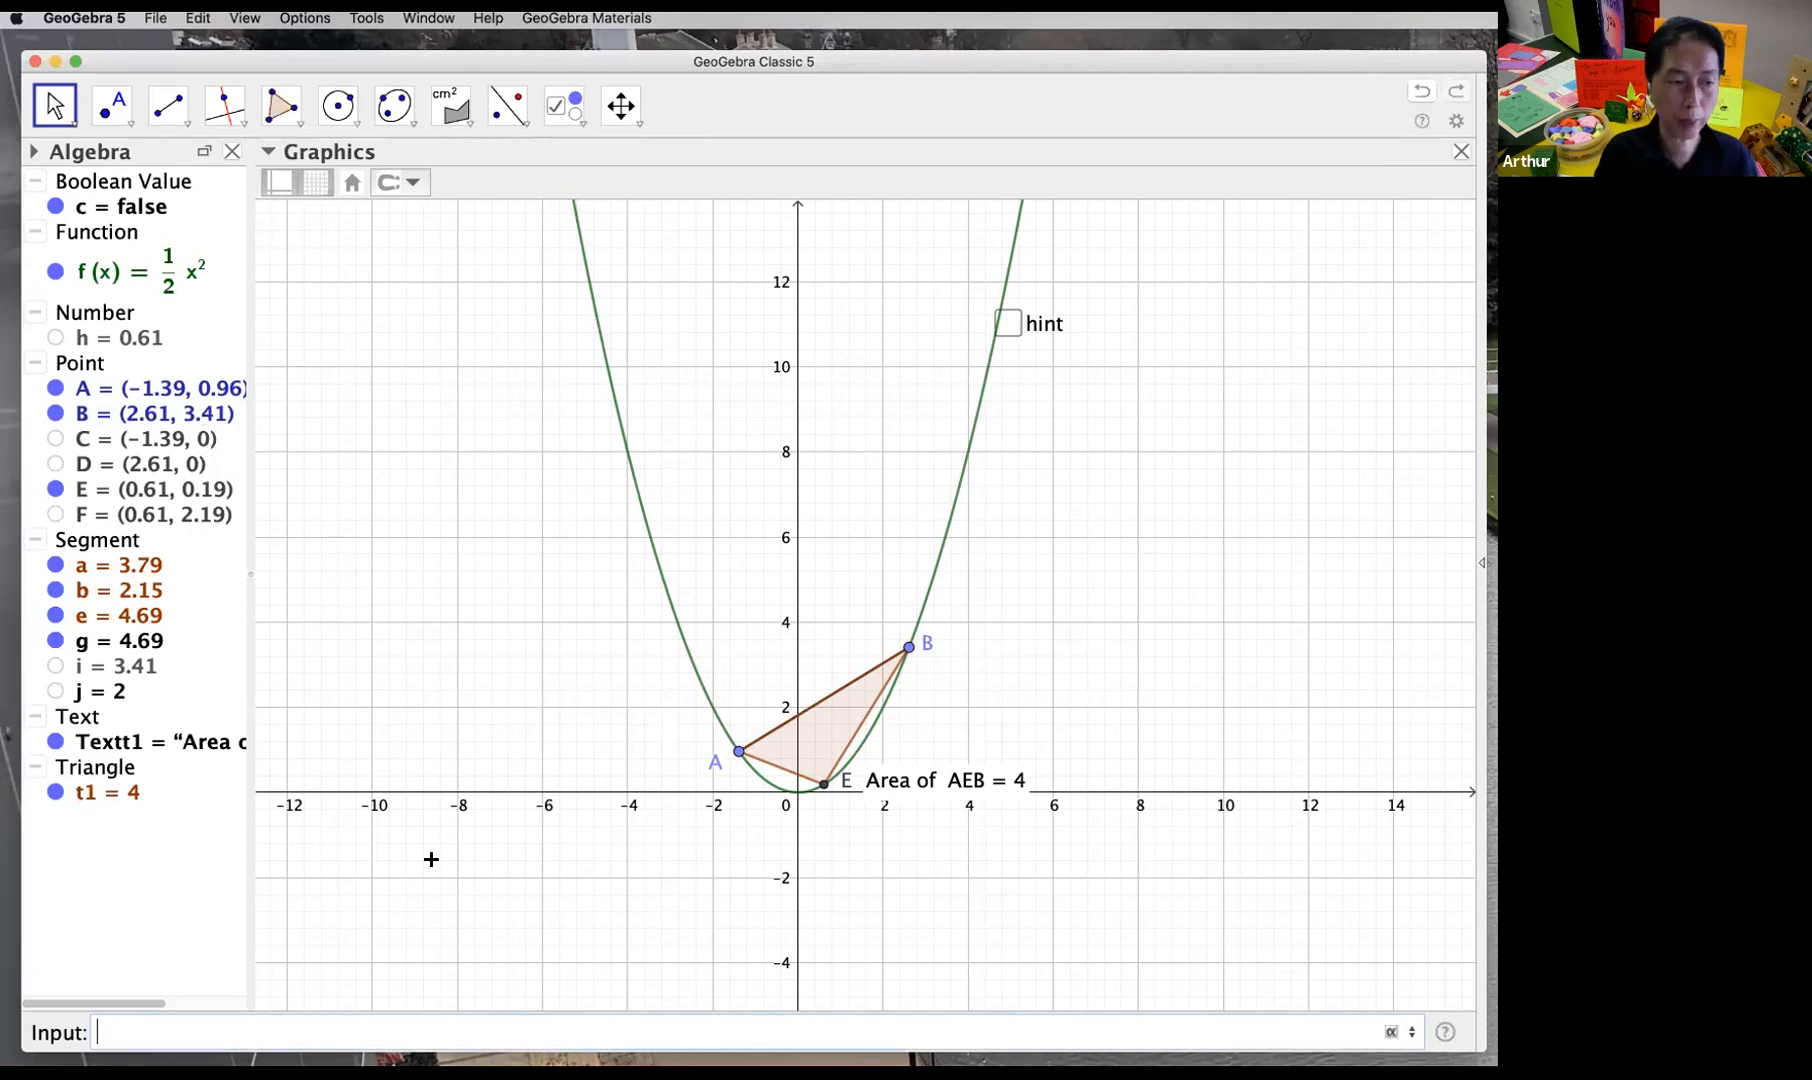
{"action": "type", "text": "k "}
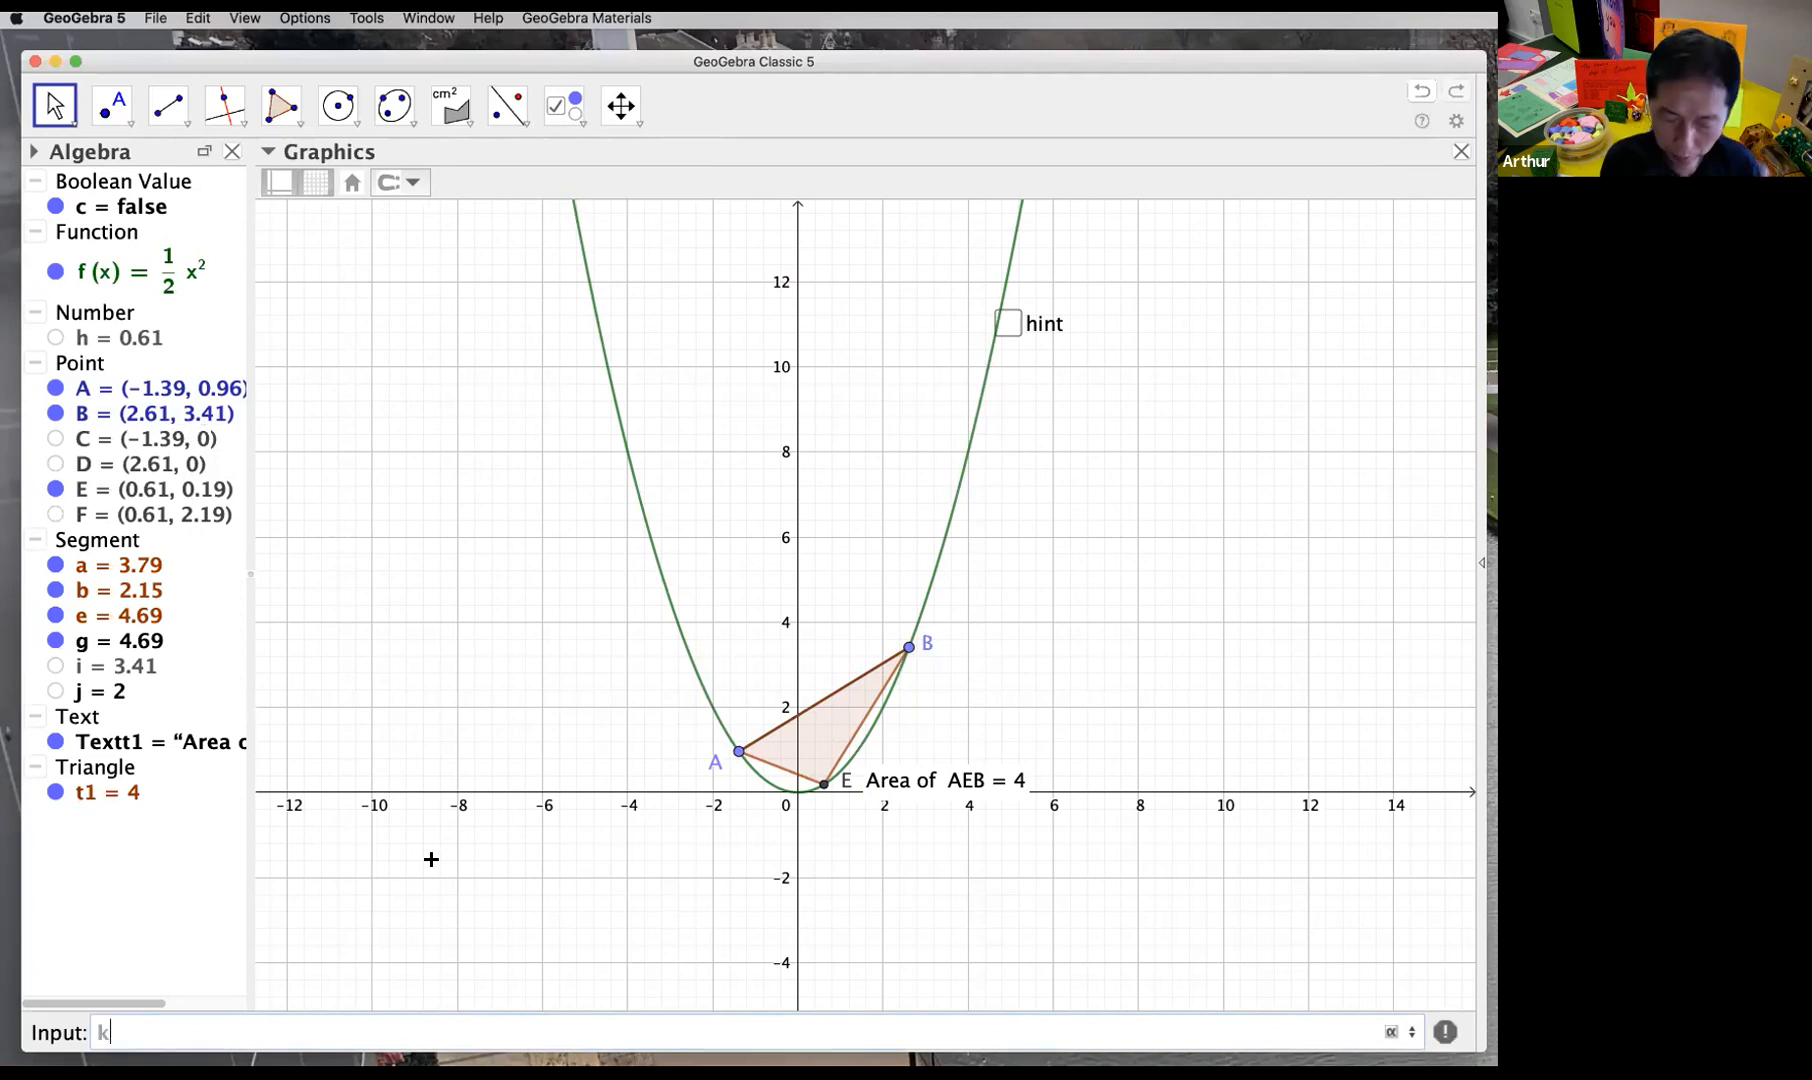
{"action": "type", "text": "= 3"}
{"action": "key", "text": "Return"}
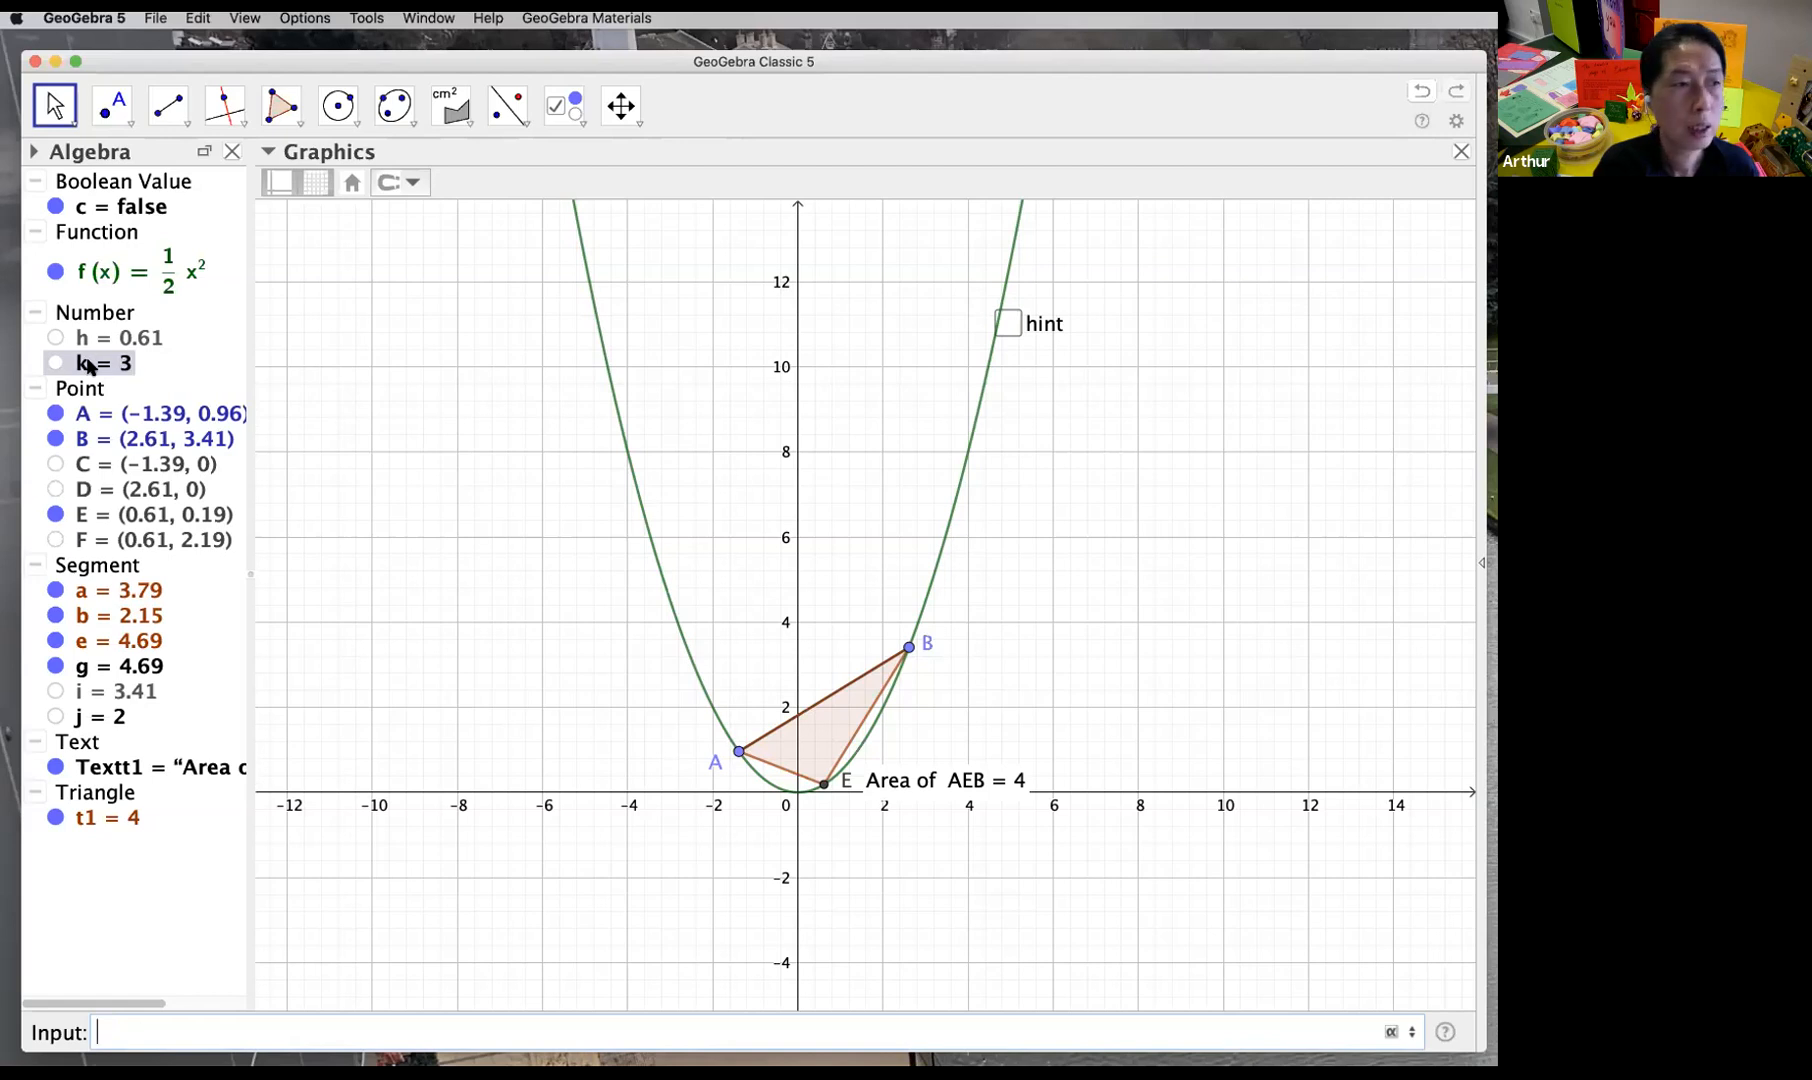
{"action": "left_click", "coordinate": [55, 363]}
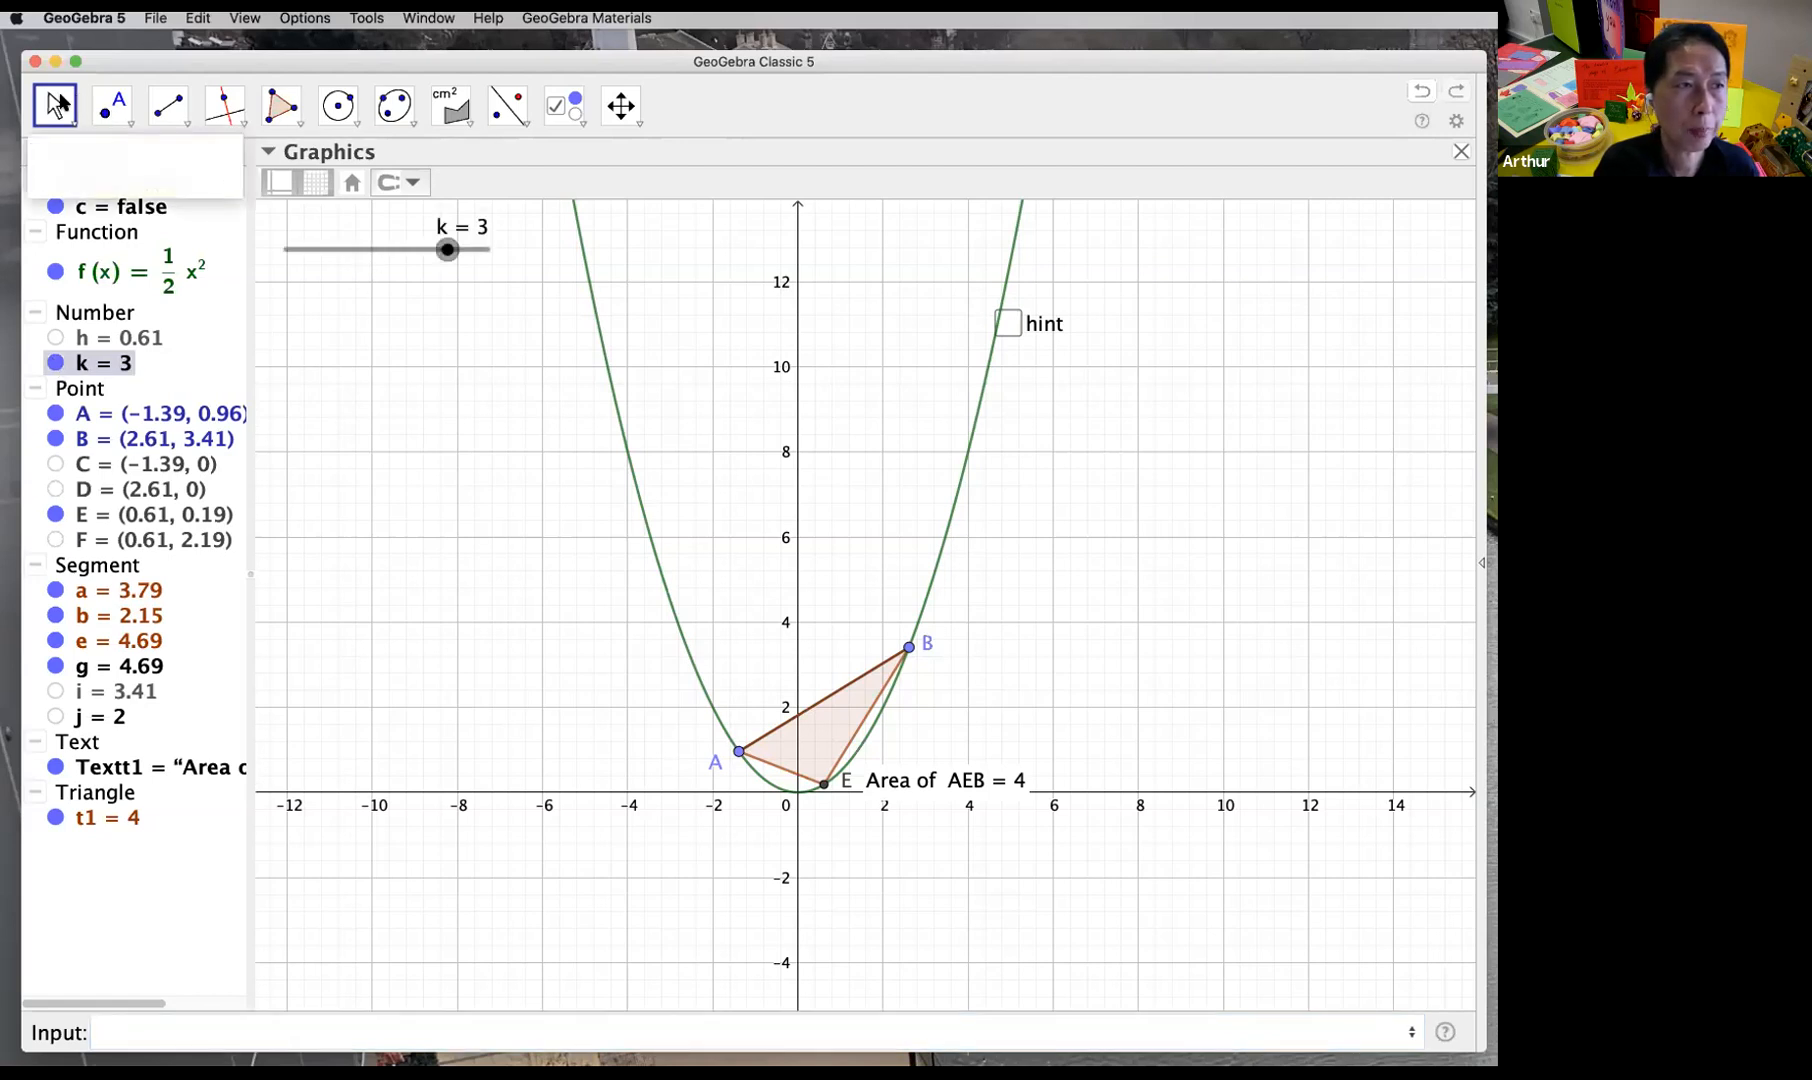
Step: Reposition the k slider slightly within the upper-left of the graph and set its minimum to 0
{"action": "left_click_drag", "start_coordinate": [447, 252], "coordinate": [480, 282]}
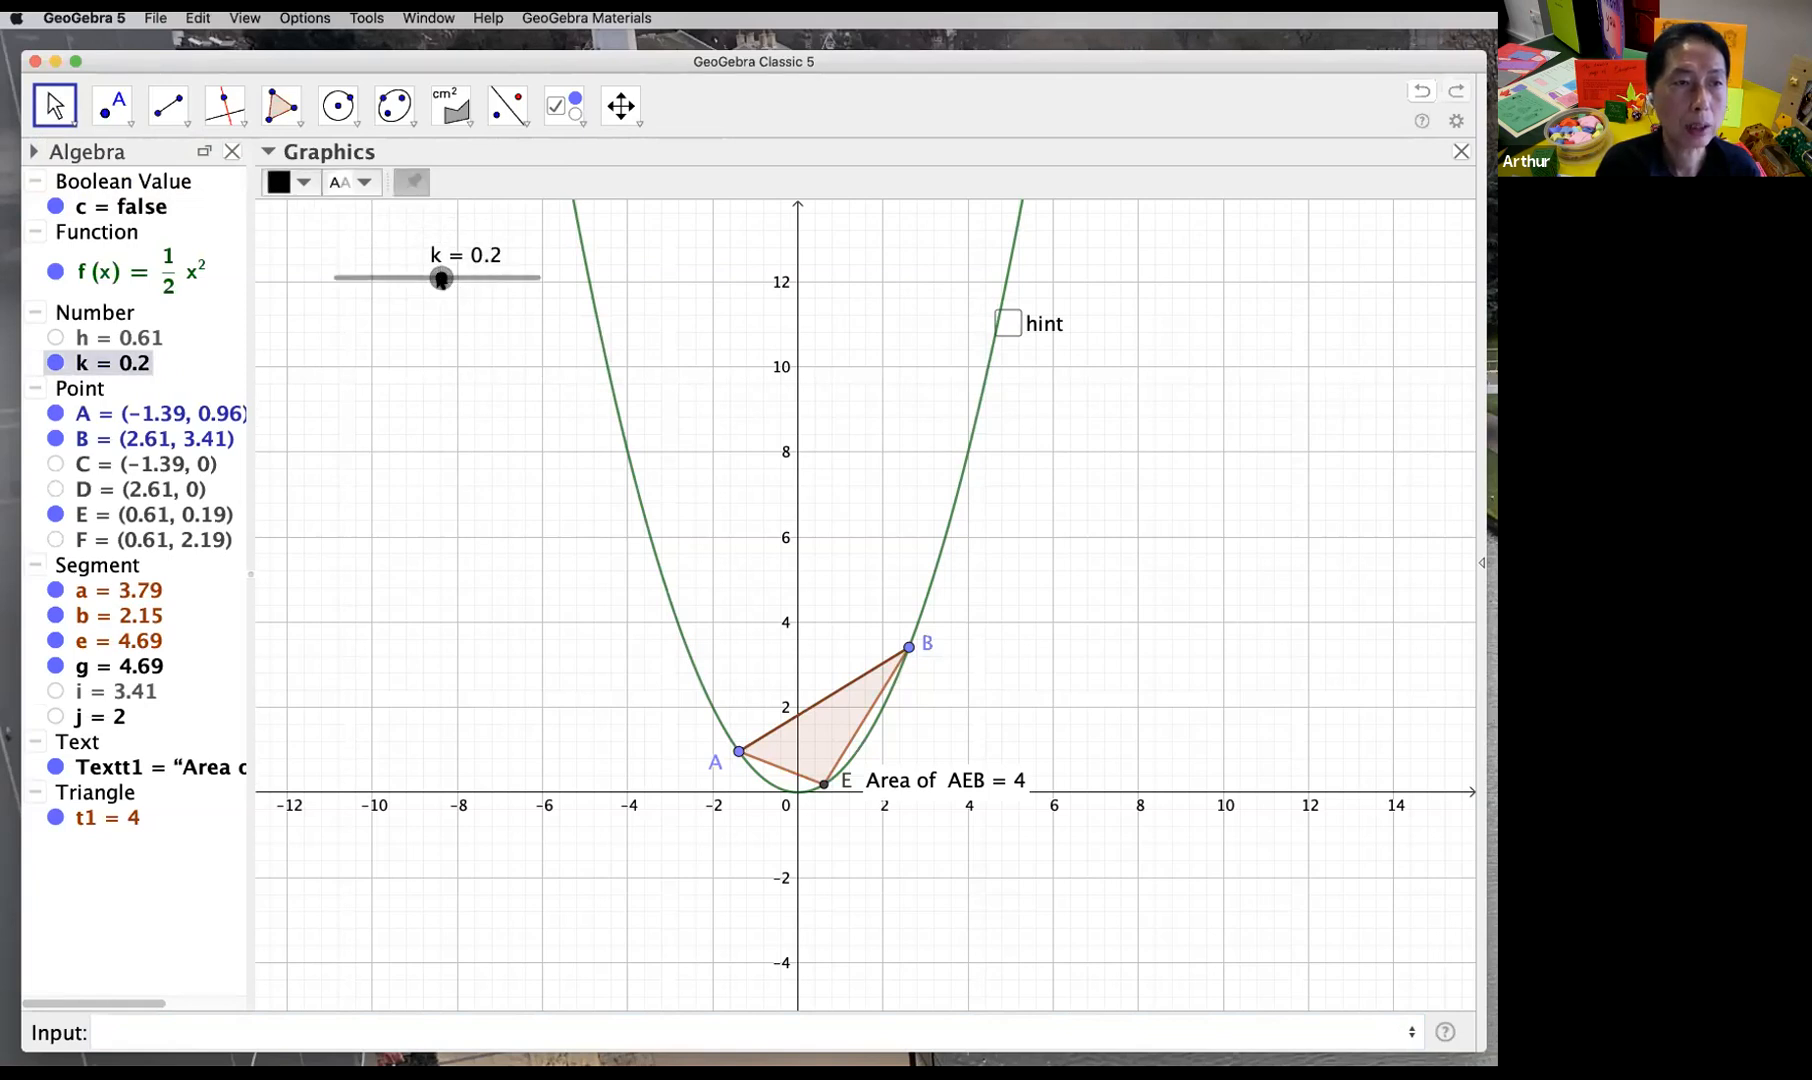
{"action": "double_click", "coordinate": [441, 279]}
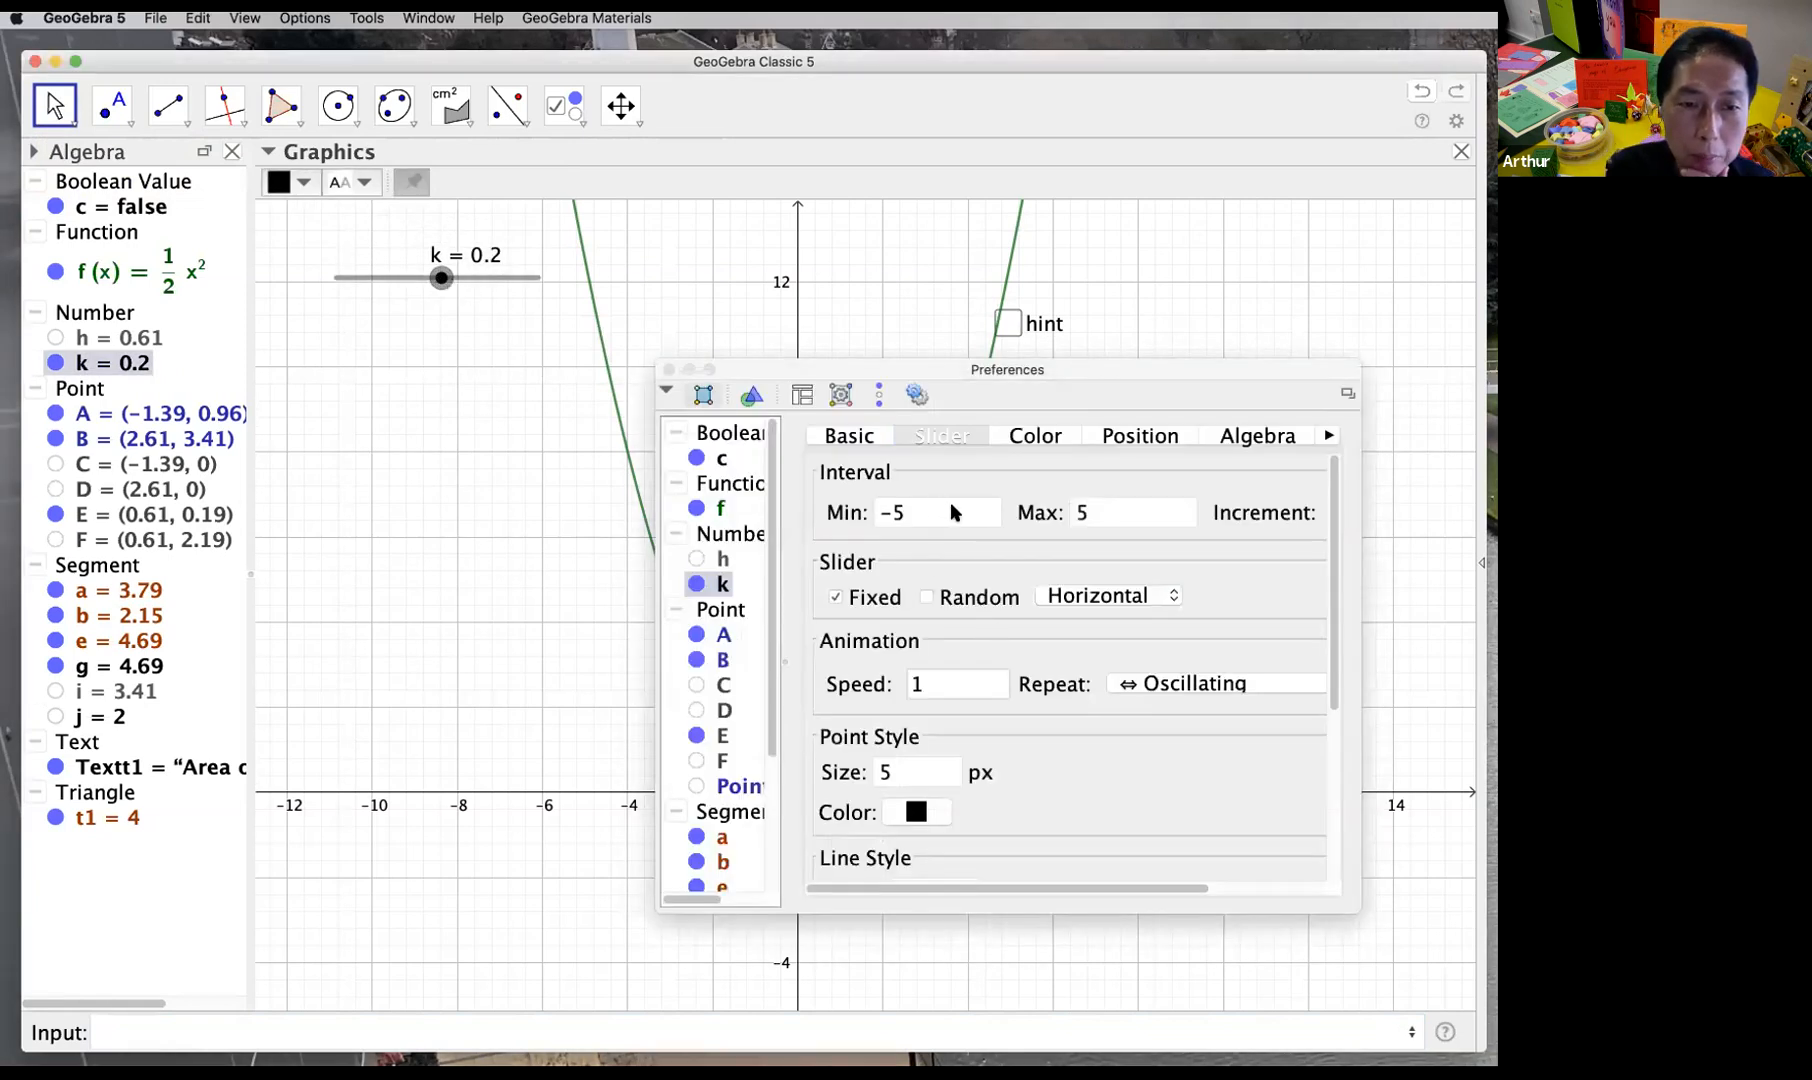
{"action": "left_click", "coordinate": [951, 507]}
{"action": "key", "text": "BackSpace"}
{"action": "key", "text": "BackSpace"}
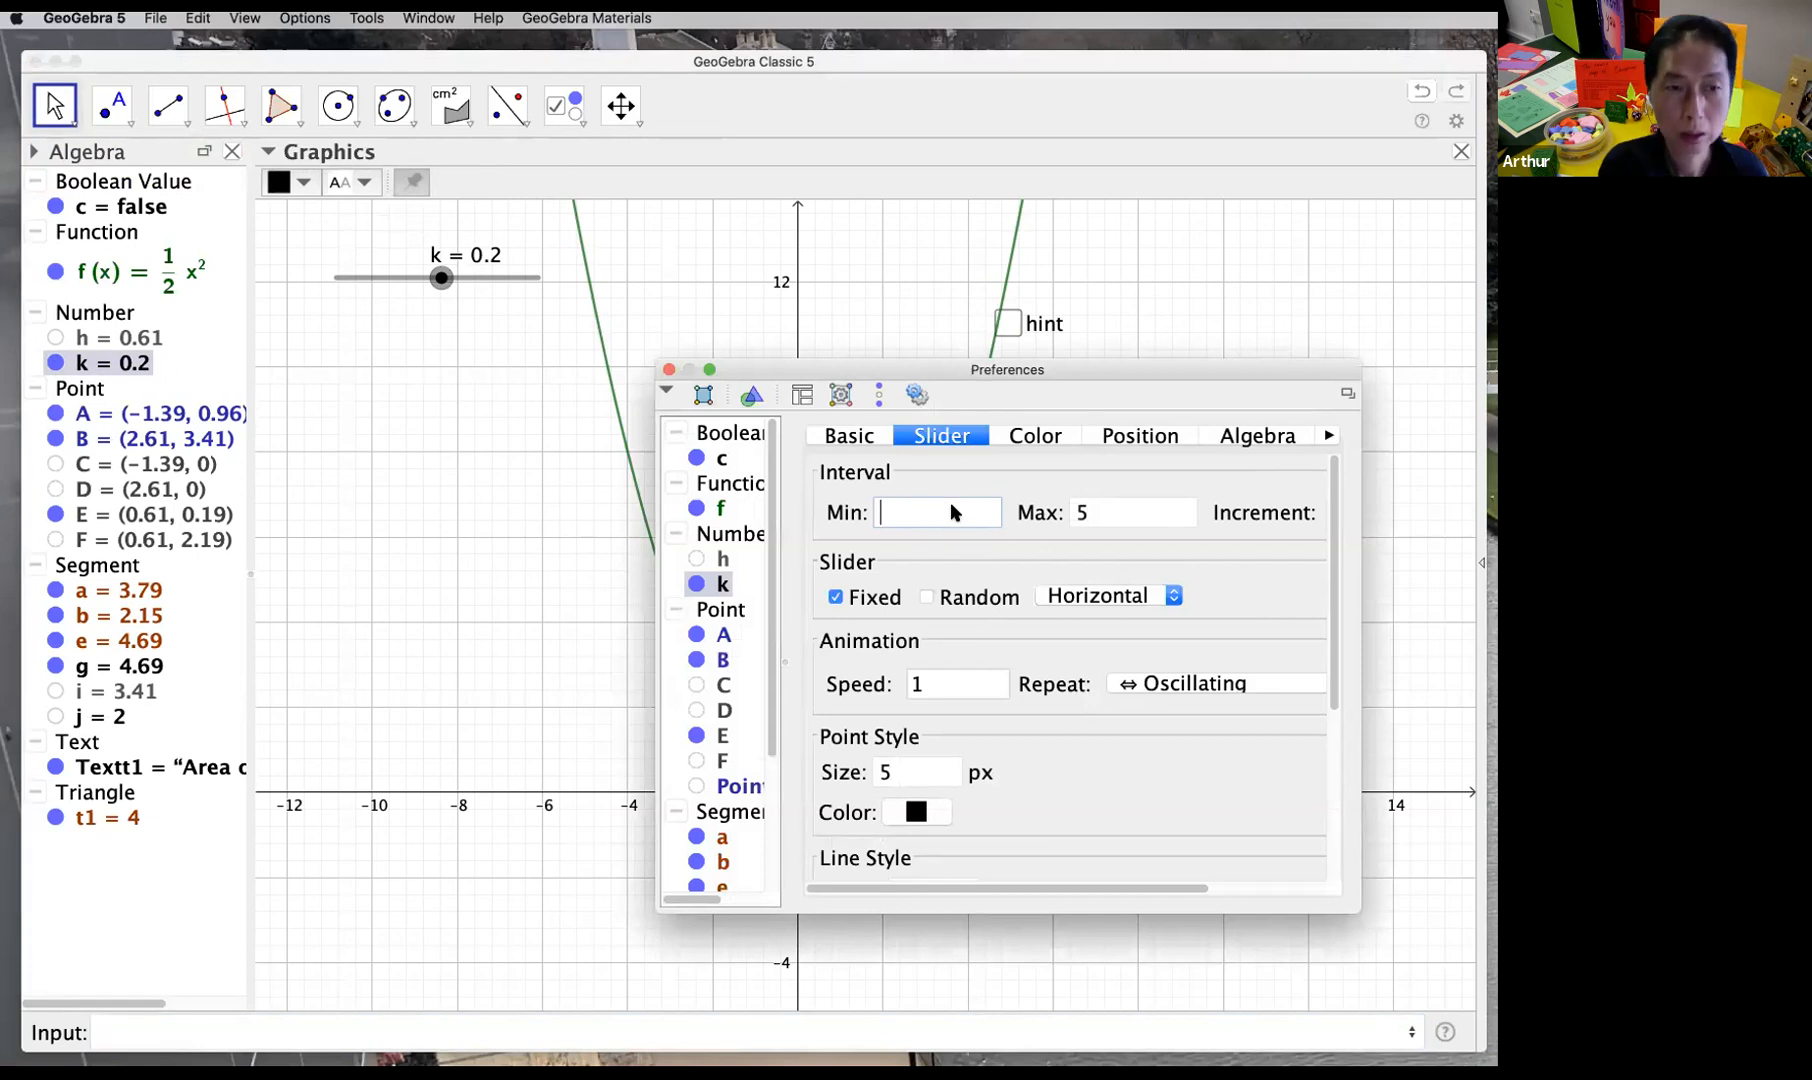
{"action": "type", "text": "0"}
Step: Set the k slider's increment to 1 and close its properties
{"action": "left_click", "coordinate": [1143, 512]}
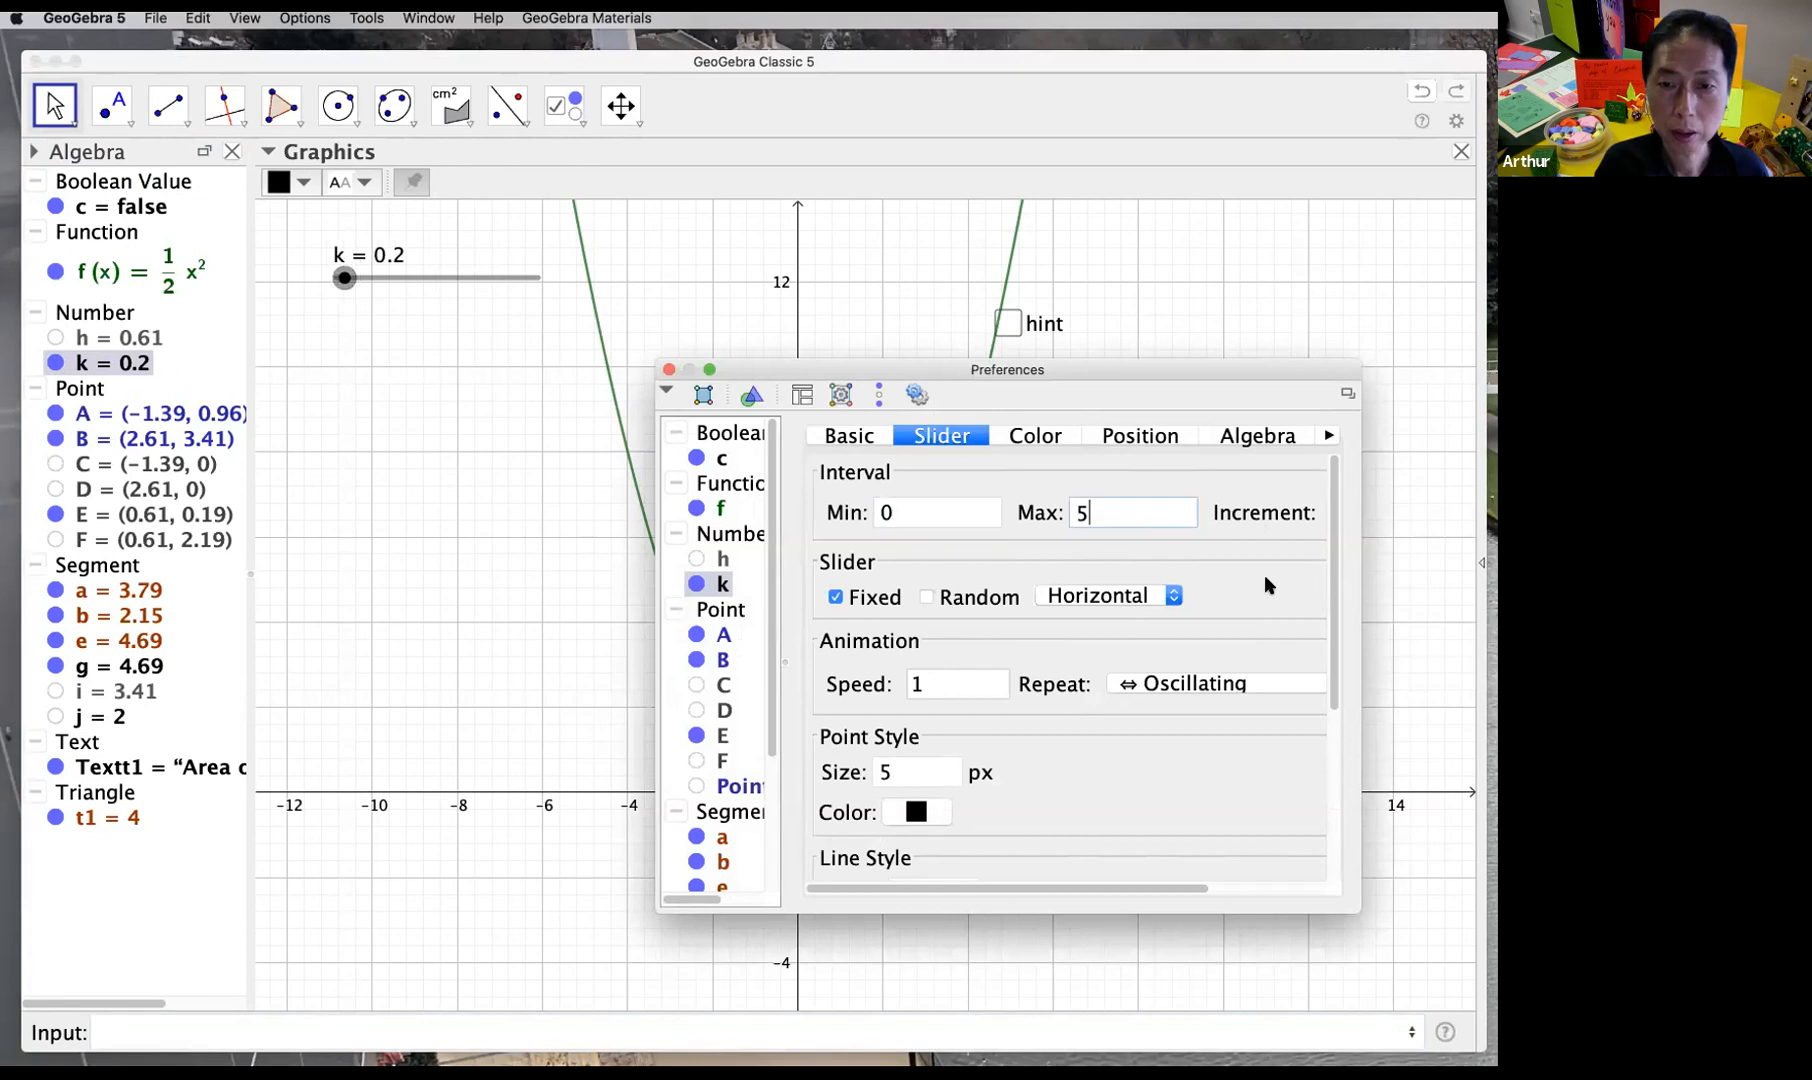
{"action": "scroll", "coordinate": [1342, 885], "scroll_direction": "right", "scroll_amount": 3}
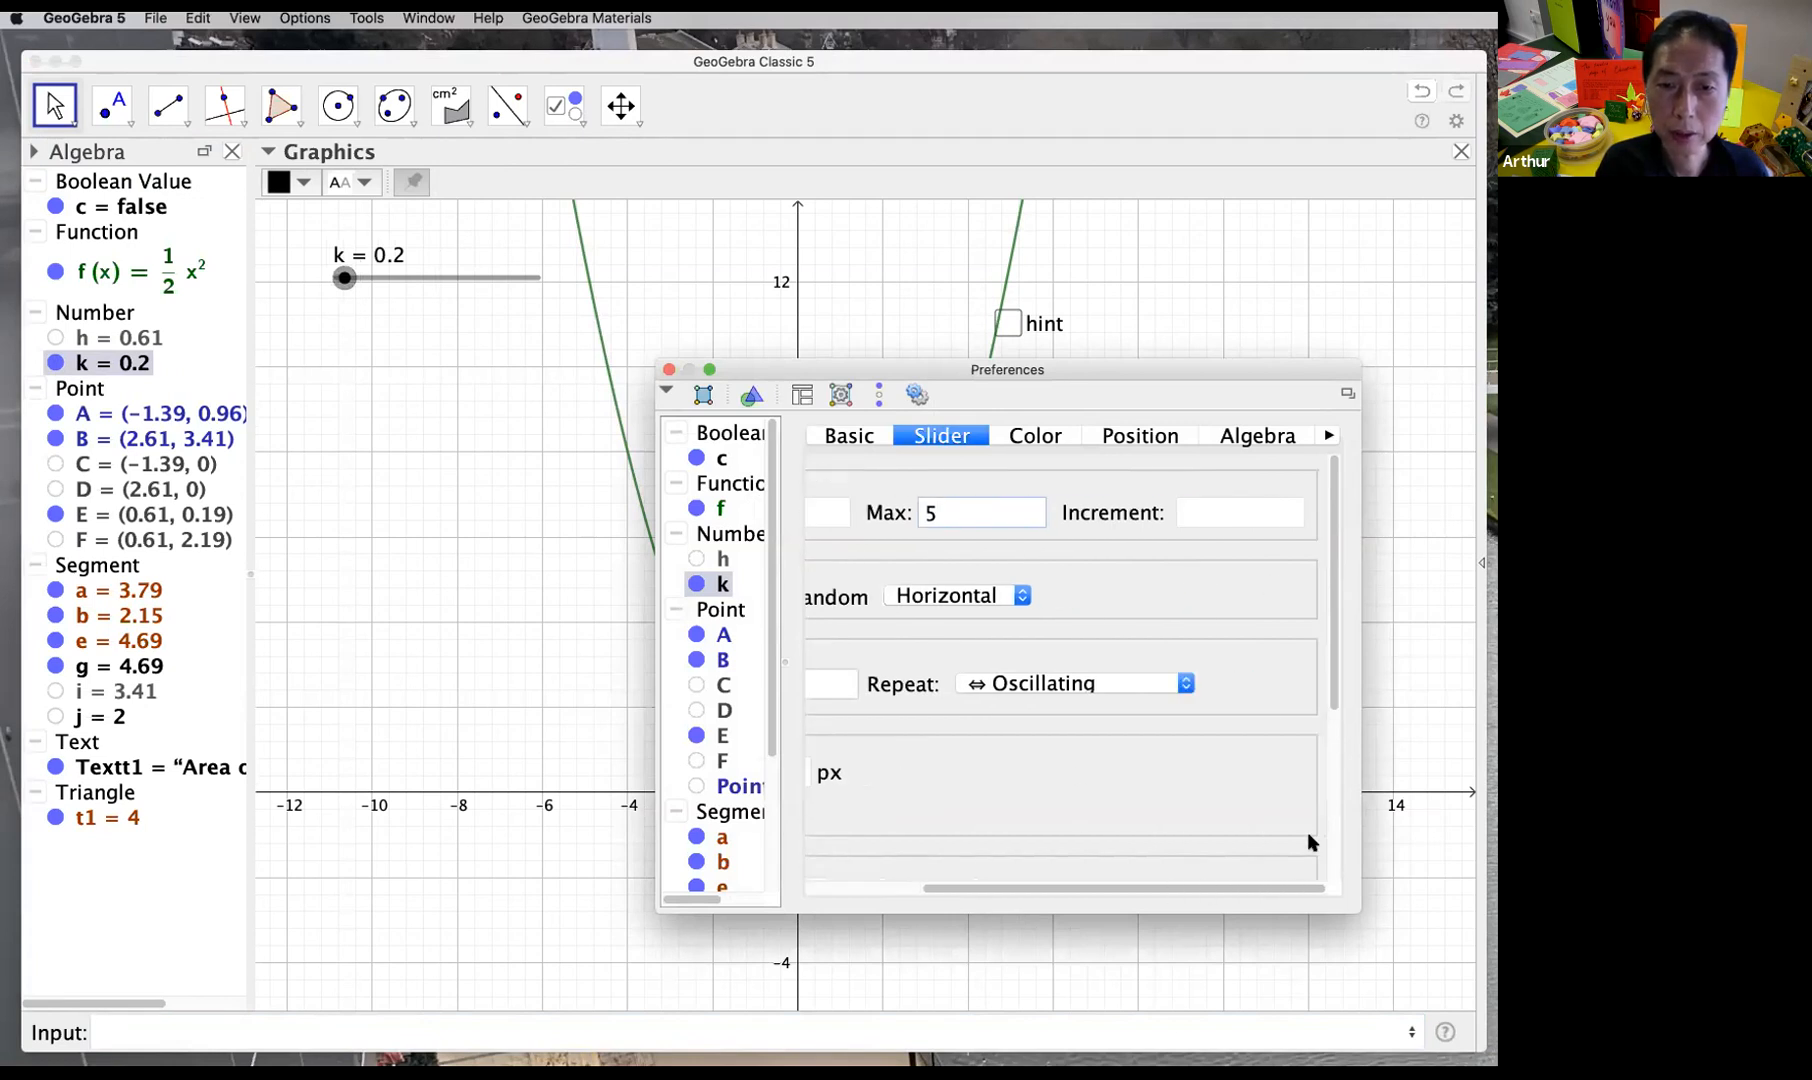
{"action": "left_click", "coordinate": [1222, 510]}
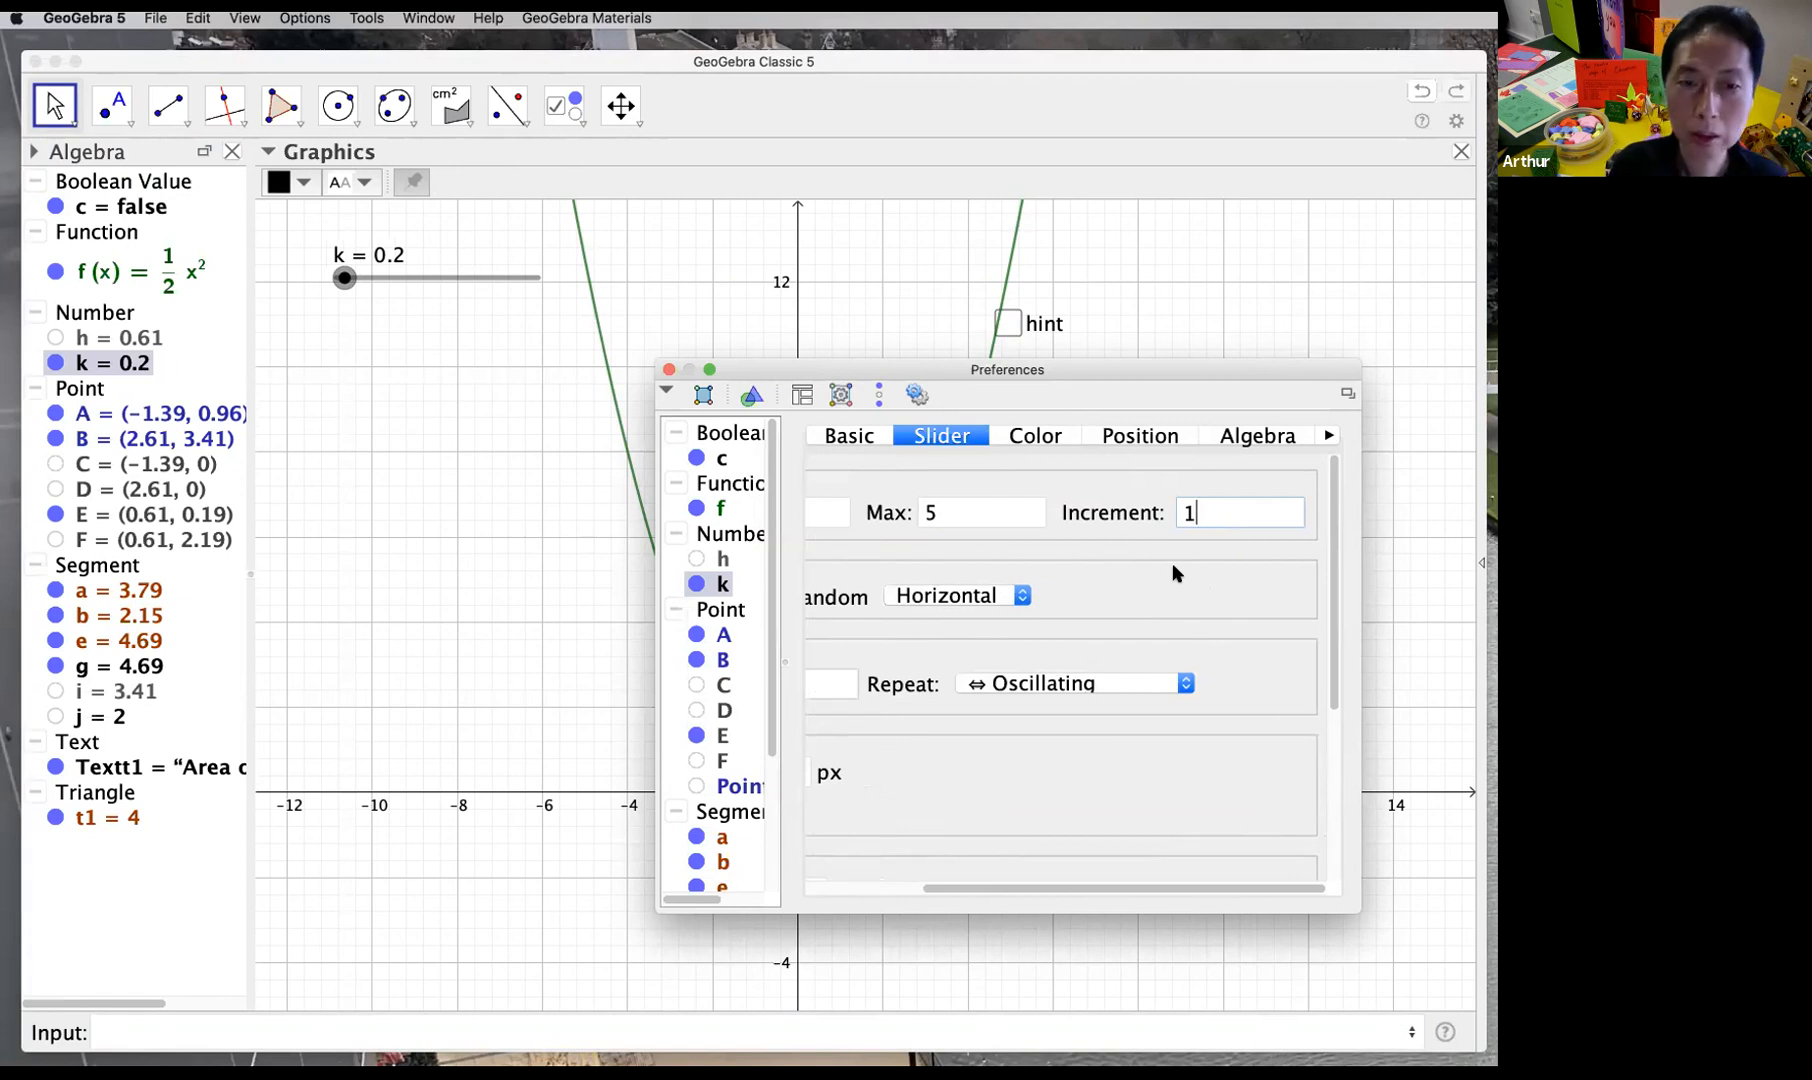
{"action": "left_click_drag", "start_coordinate": [983, 889], "coordinate": [817, 880]}
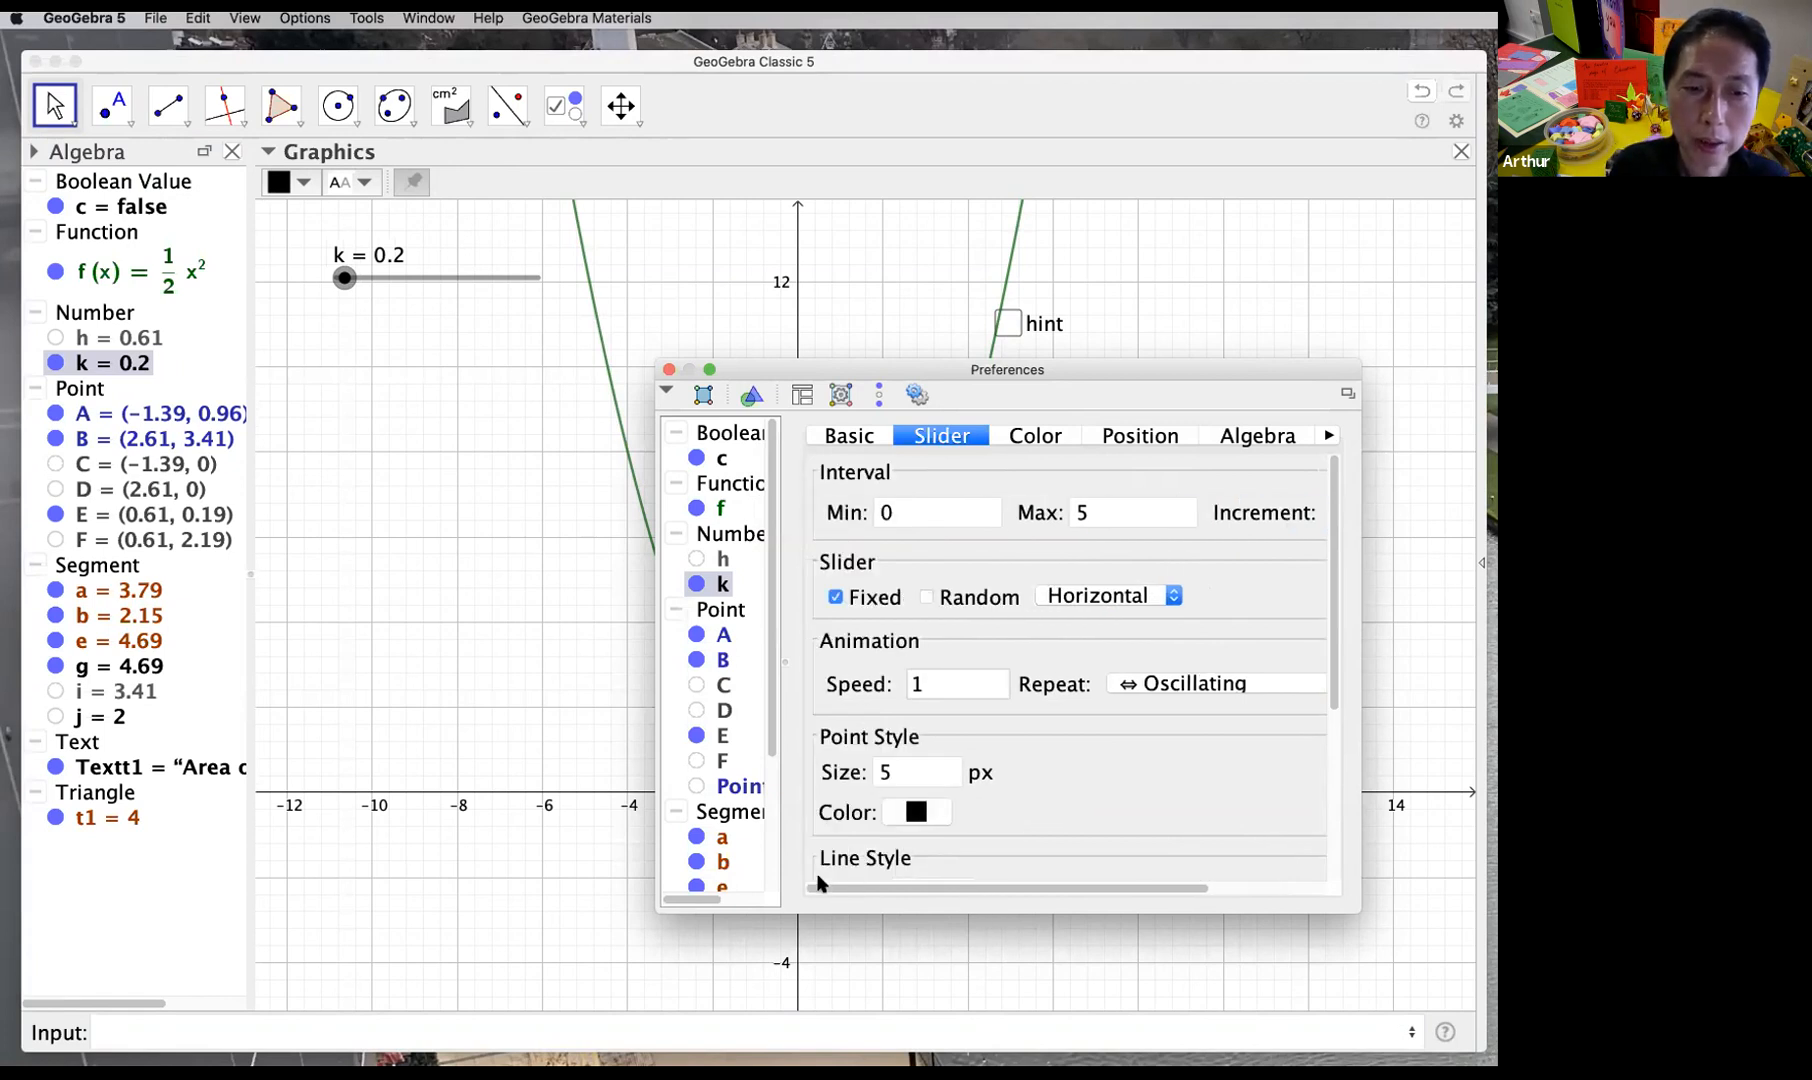
{"action": "left_click", "coordinate": [669, 369]}
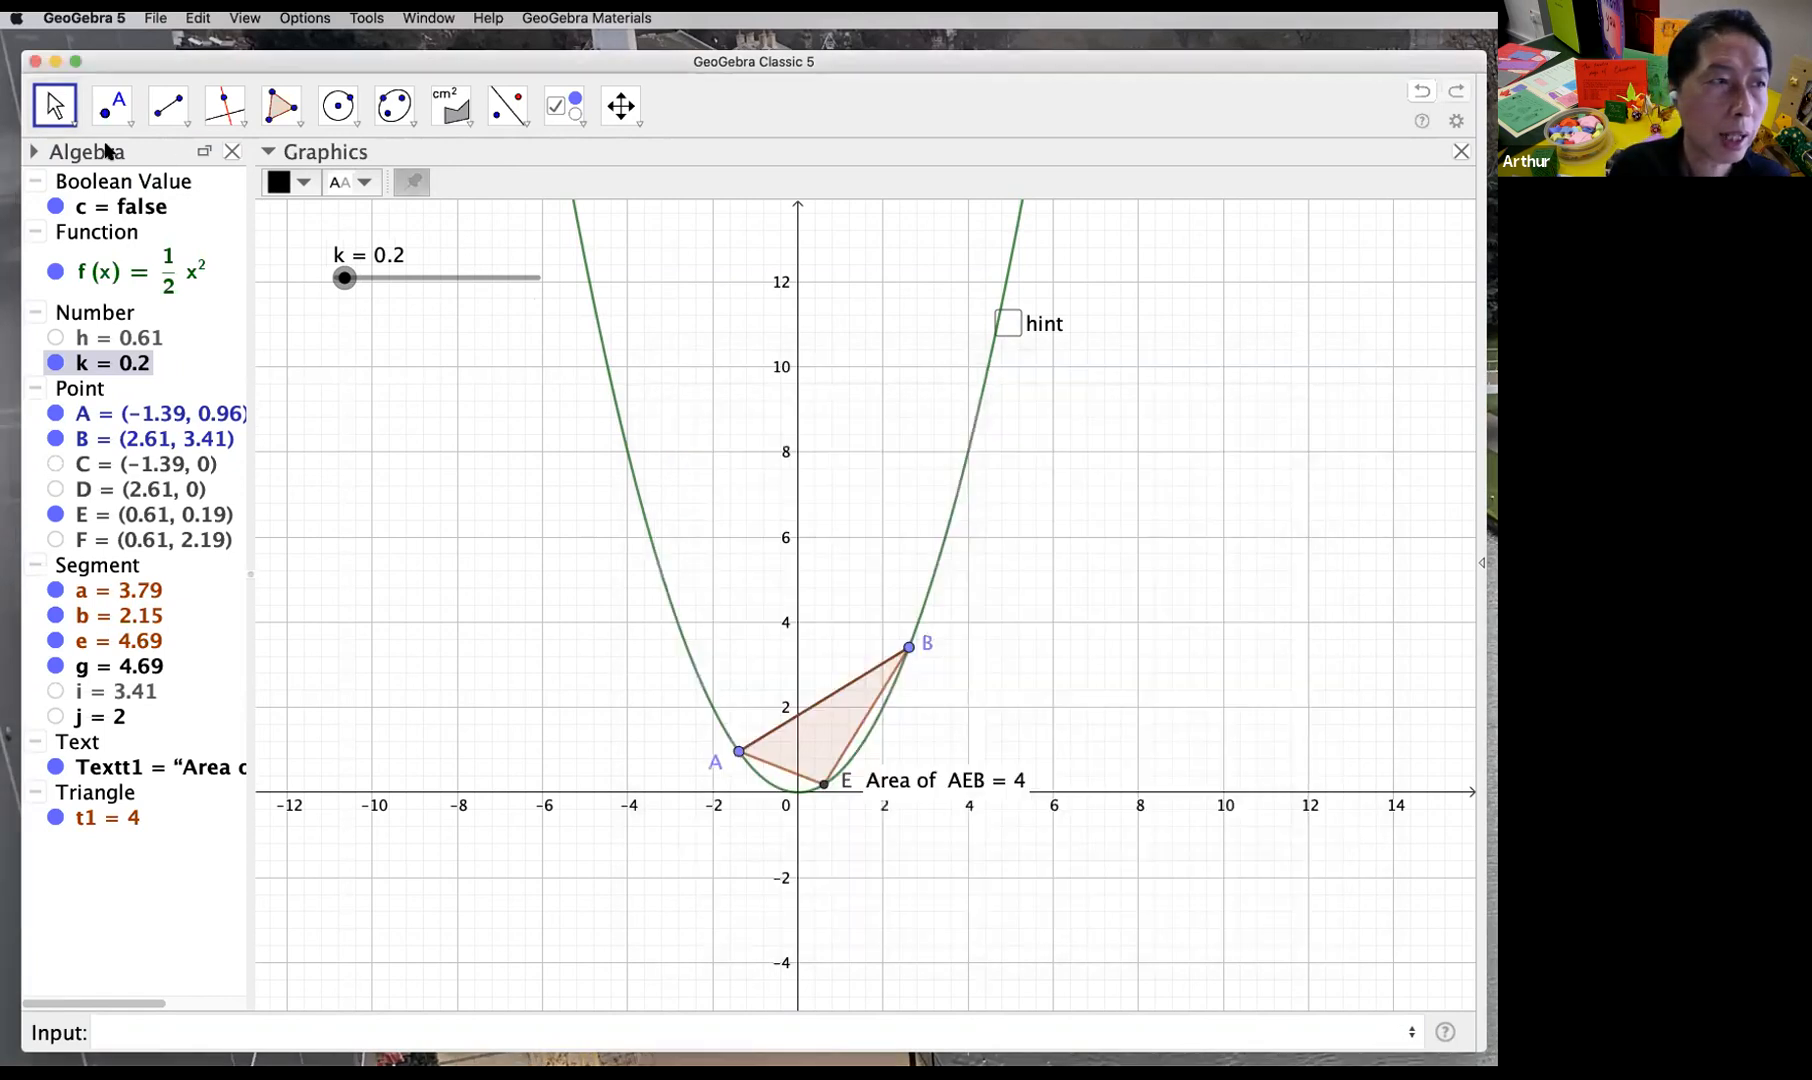
Step: Slide k to 4 and move the hint checkbox clear of the parabola, to about x = 7, y = 11
{"action": "left_click", "coordinate": [60, 117]}
{"action": "left_click", "coordinate": [176, 167]}
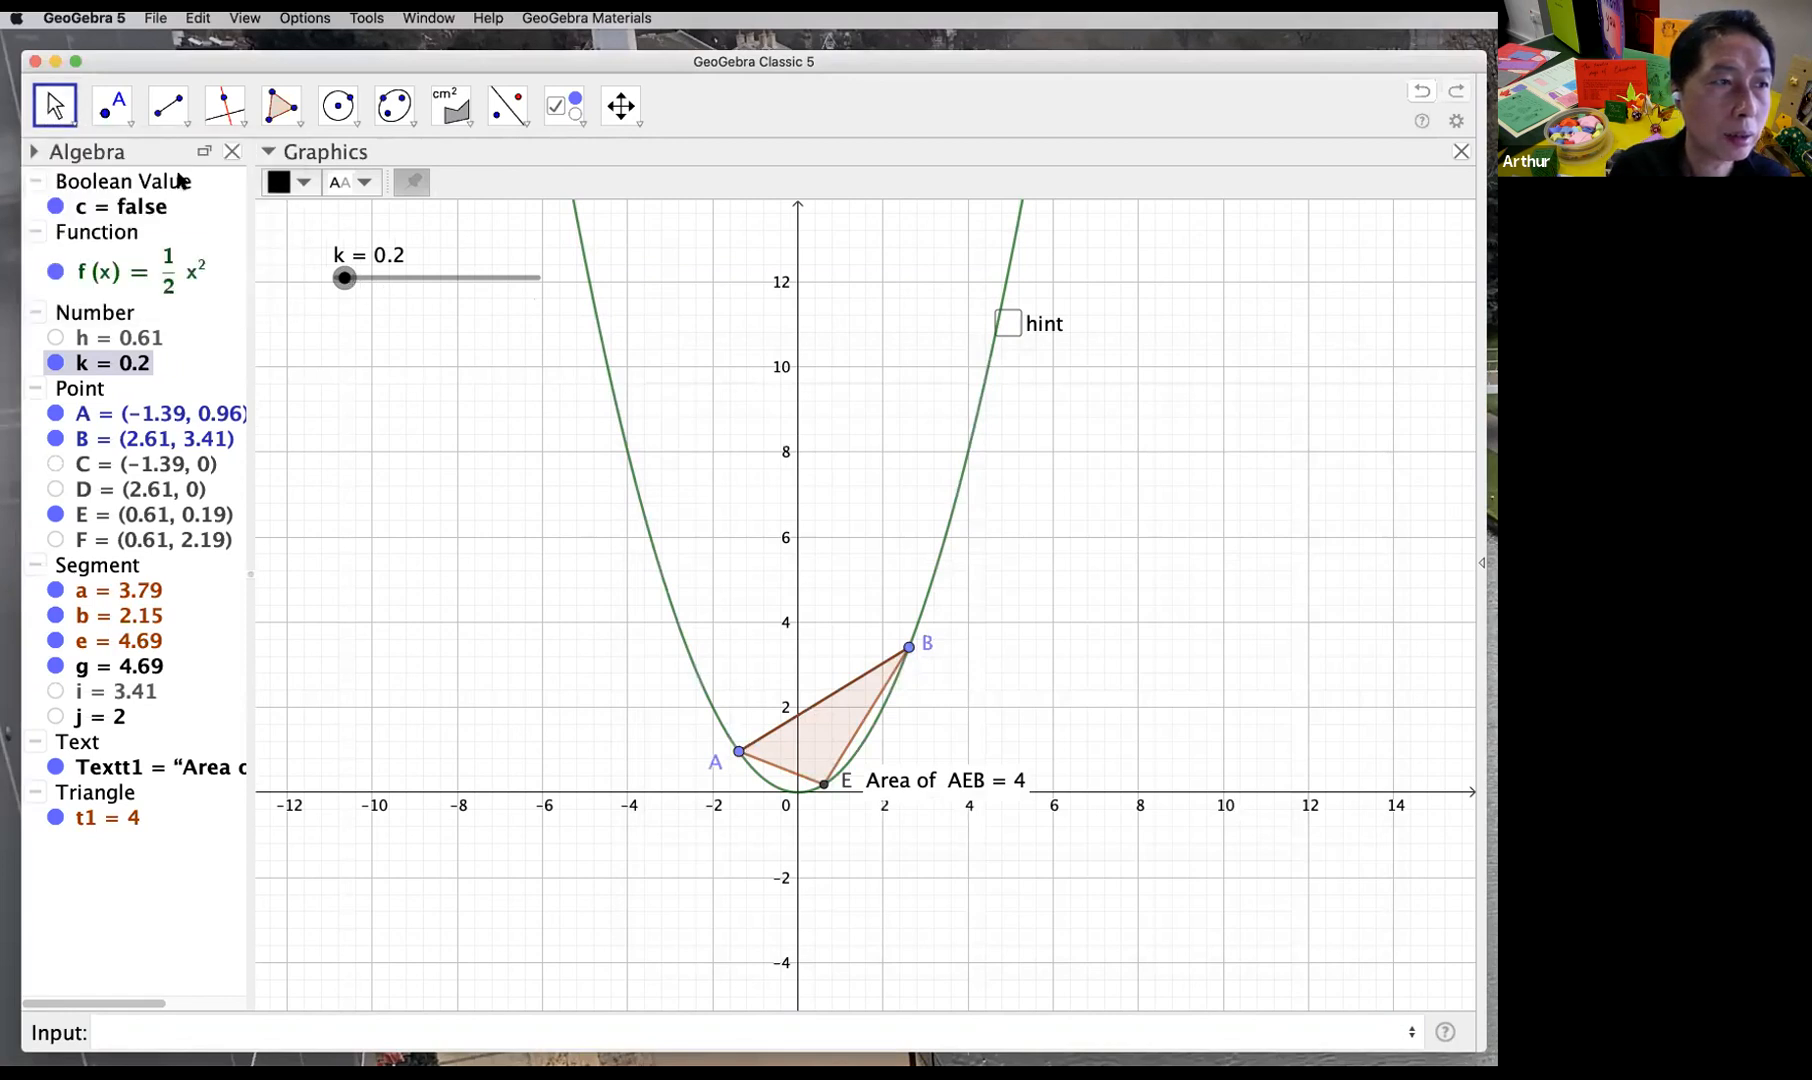
{"action": "left_click_drag", "start_coordinate": [344, 278], "coordinate": [487, 293]}
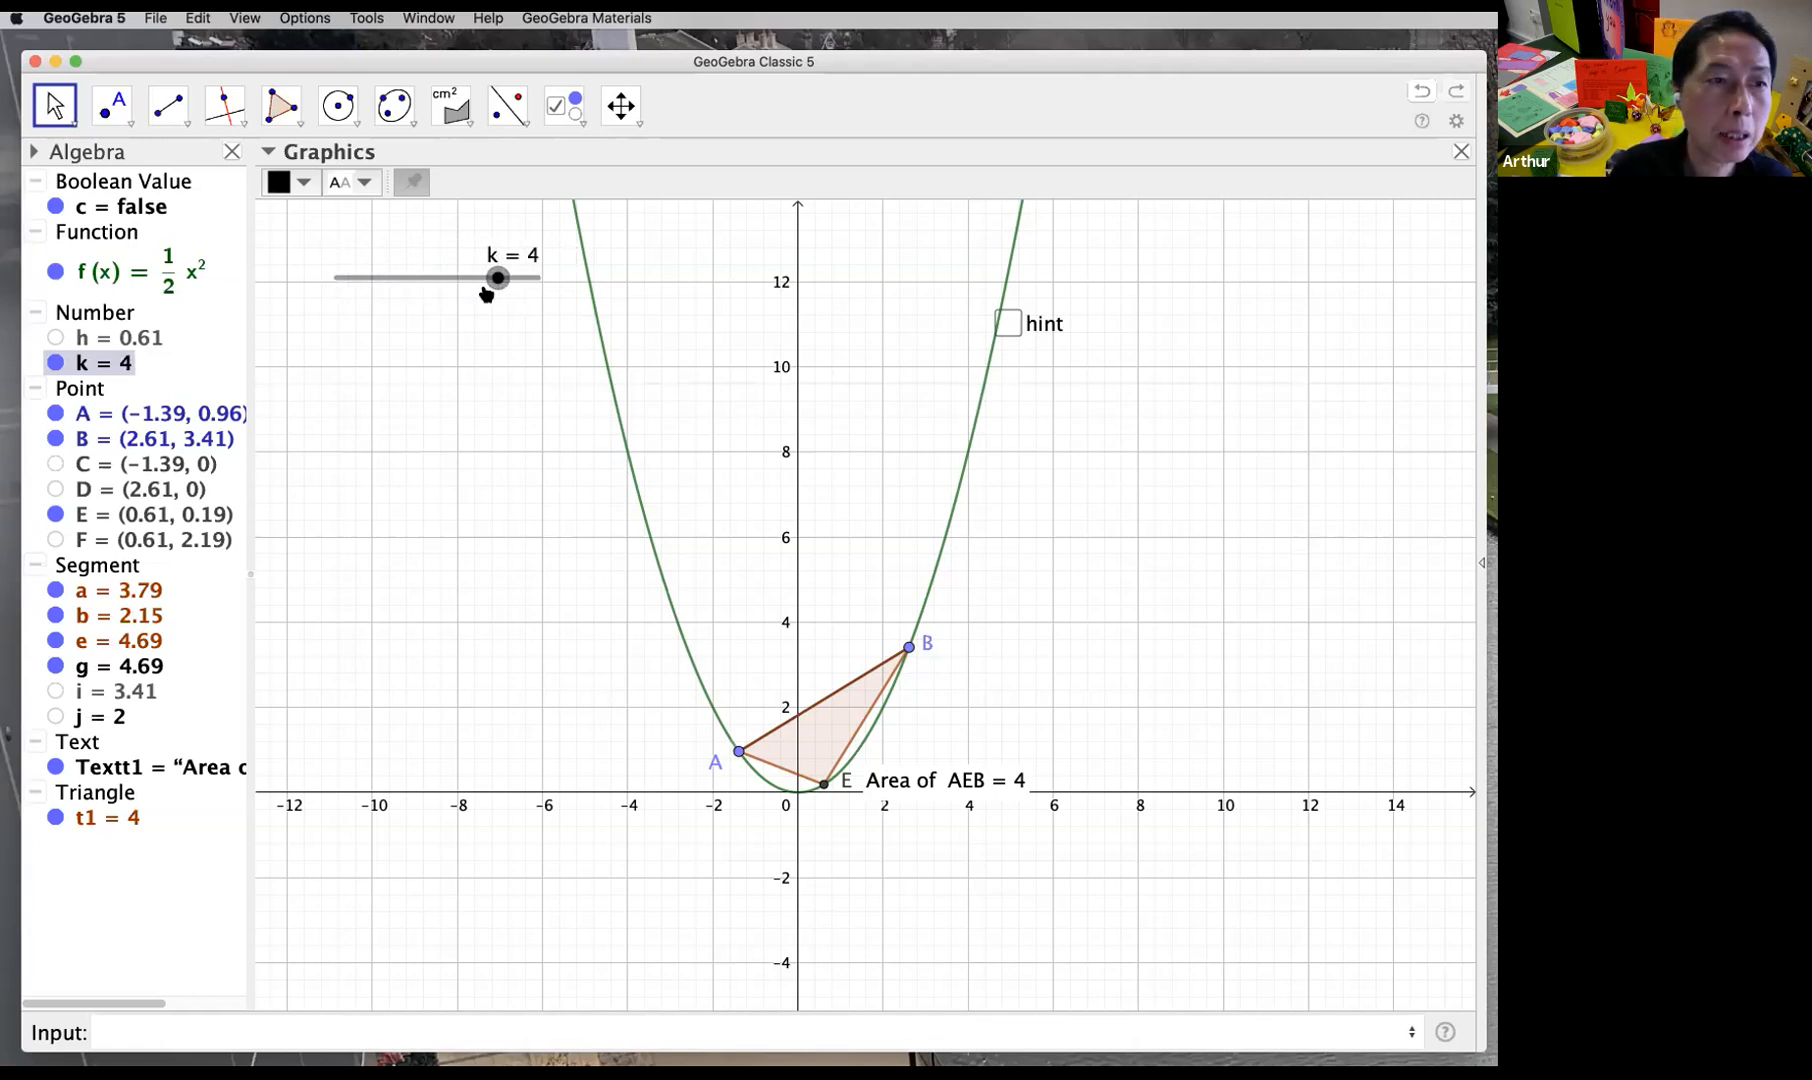
{"action": "left_click", "coordinate": [501, 338]}
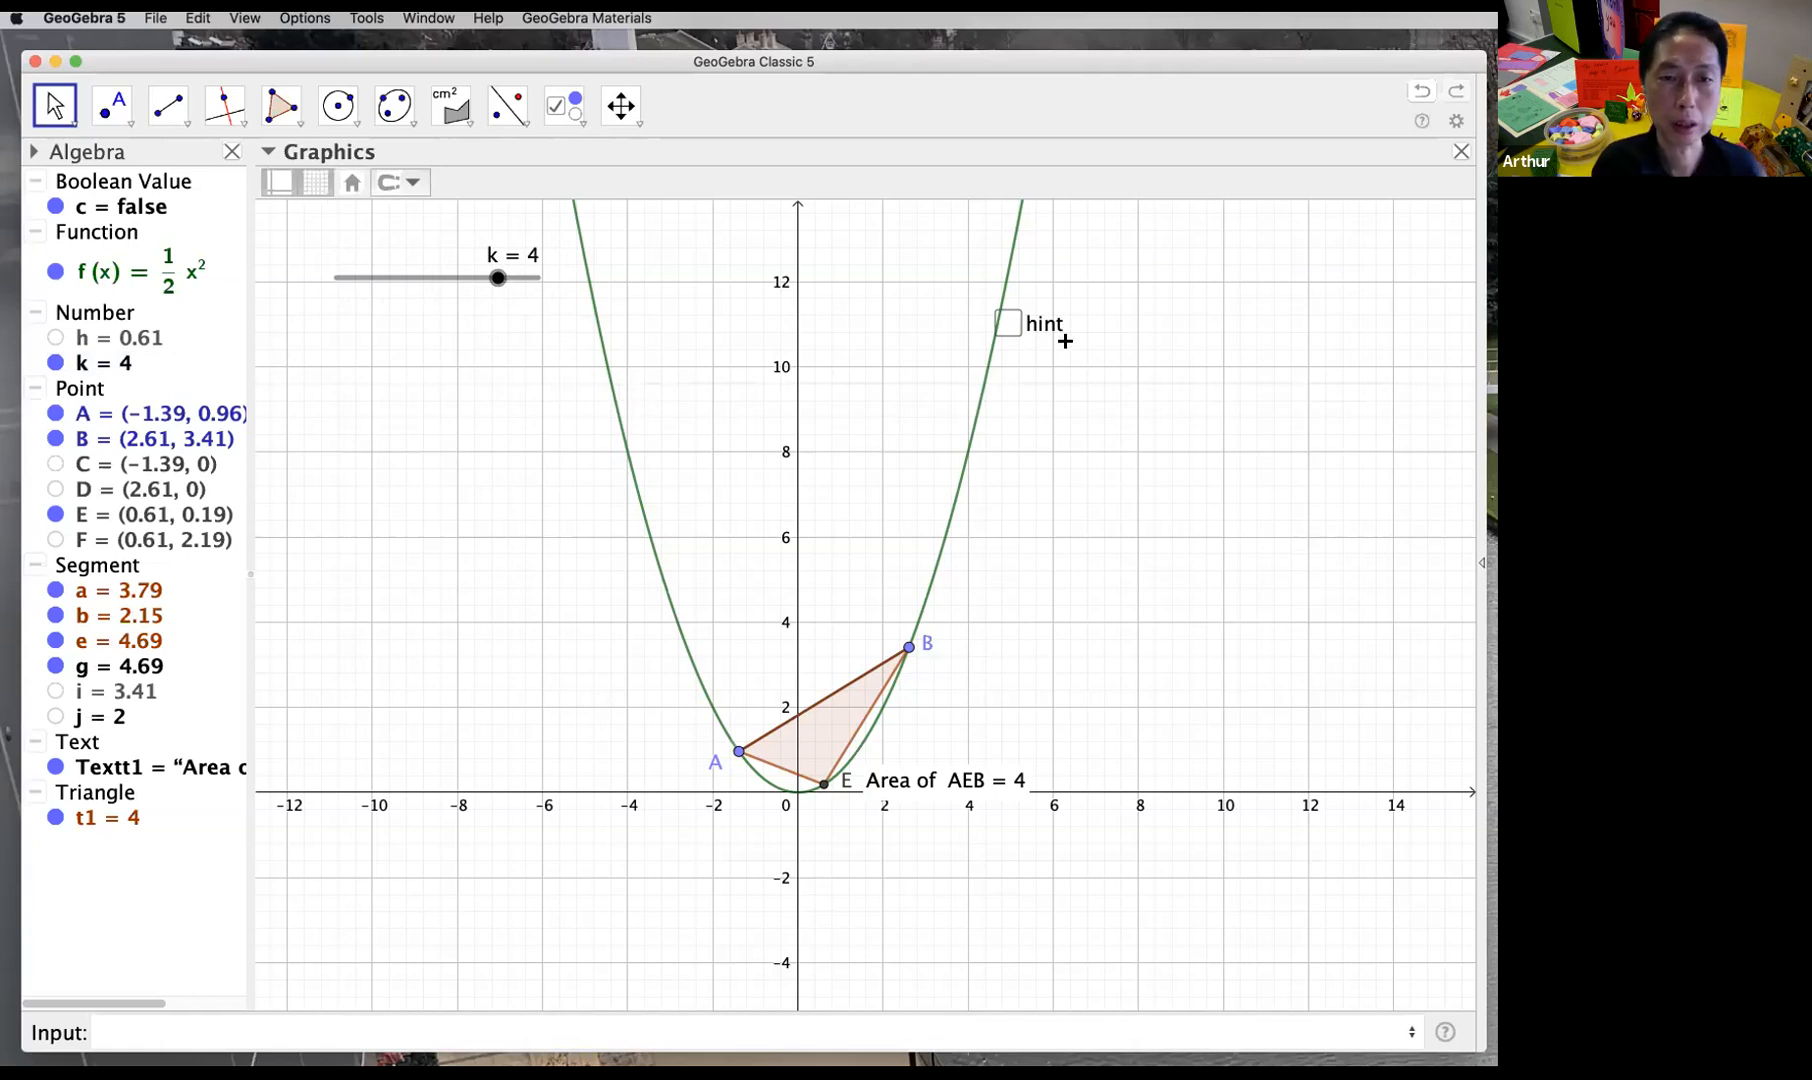
{"action": "left_click_drag", "start_coordinate": [1036, 333], "coordinate": [1116, 334]}
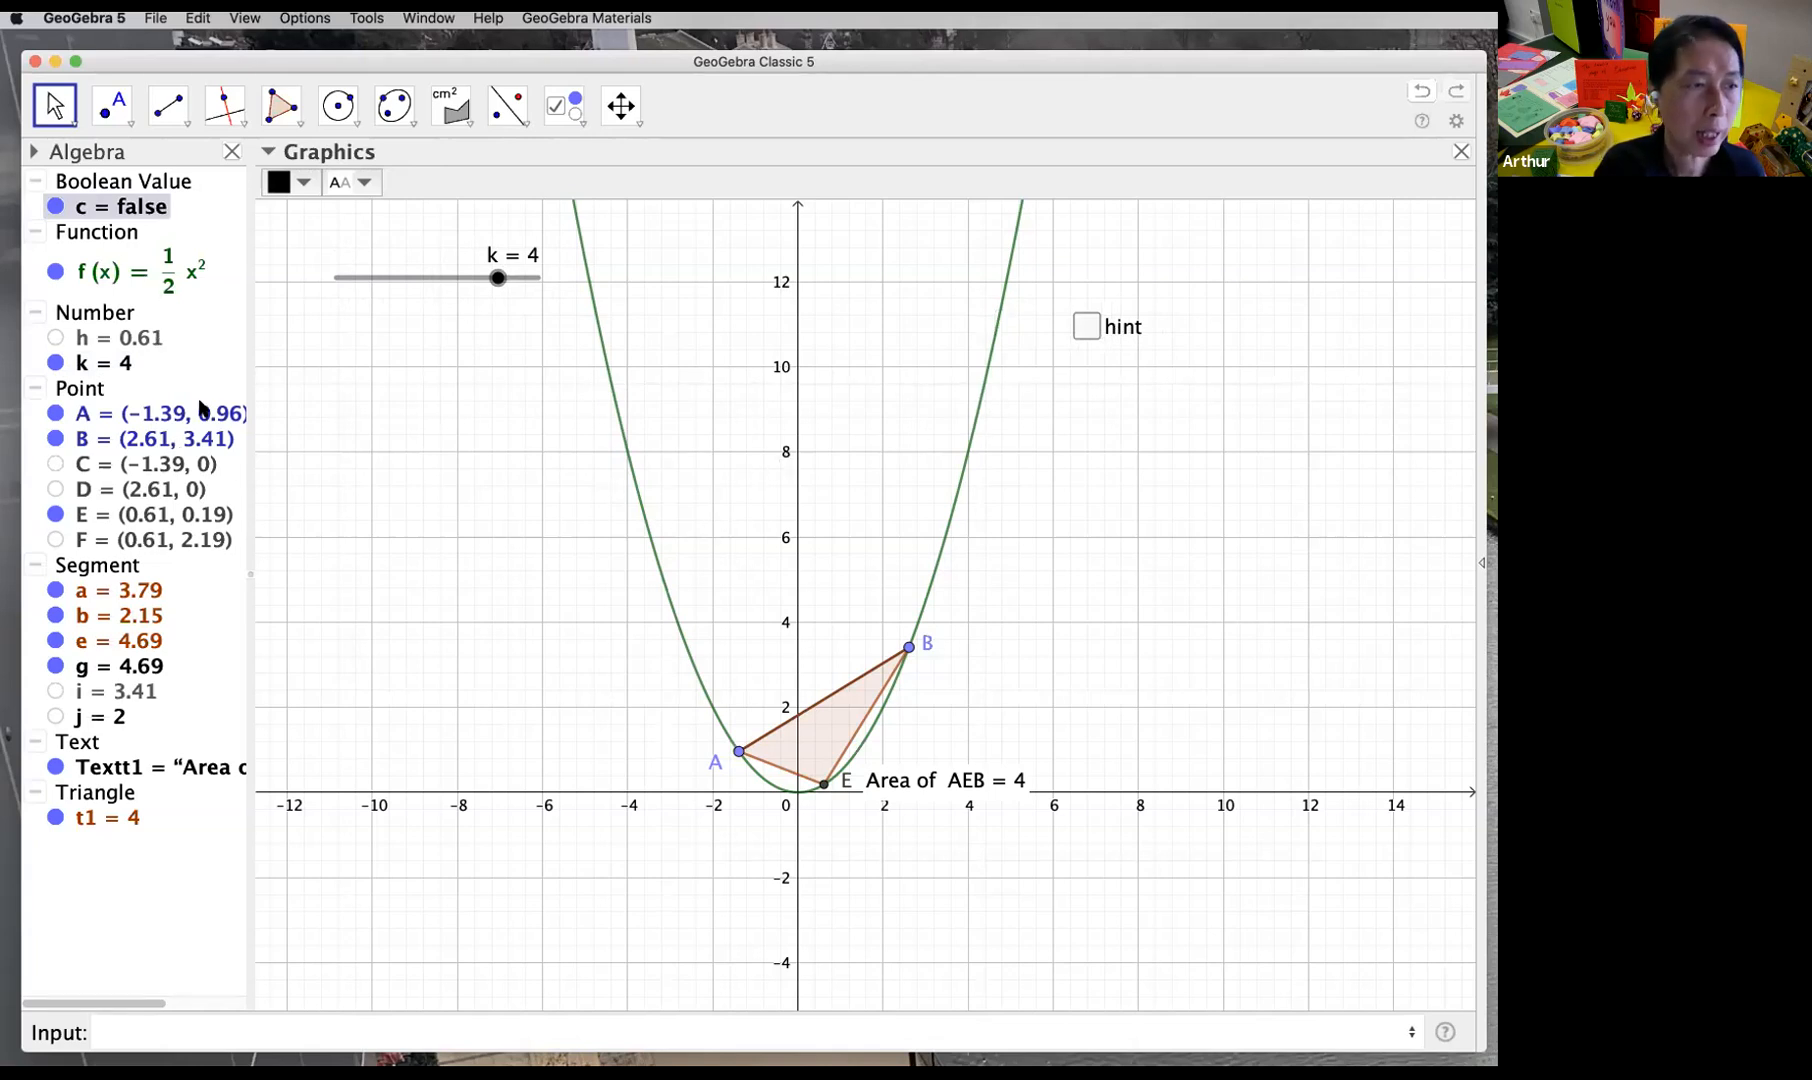
Step: Open the definition of point B for editing at its horizontal offset from A
{"action": "left_click", "coordinate": [184, 445]}
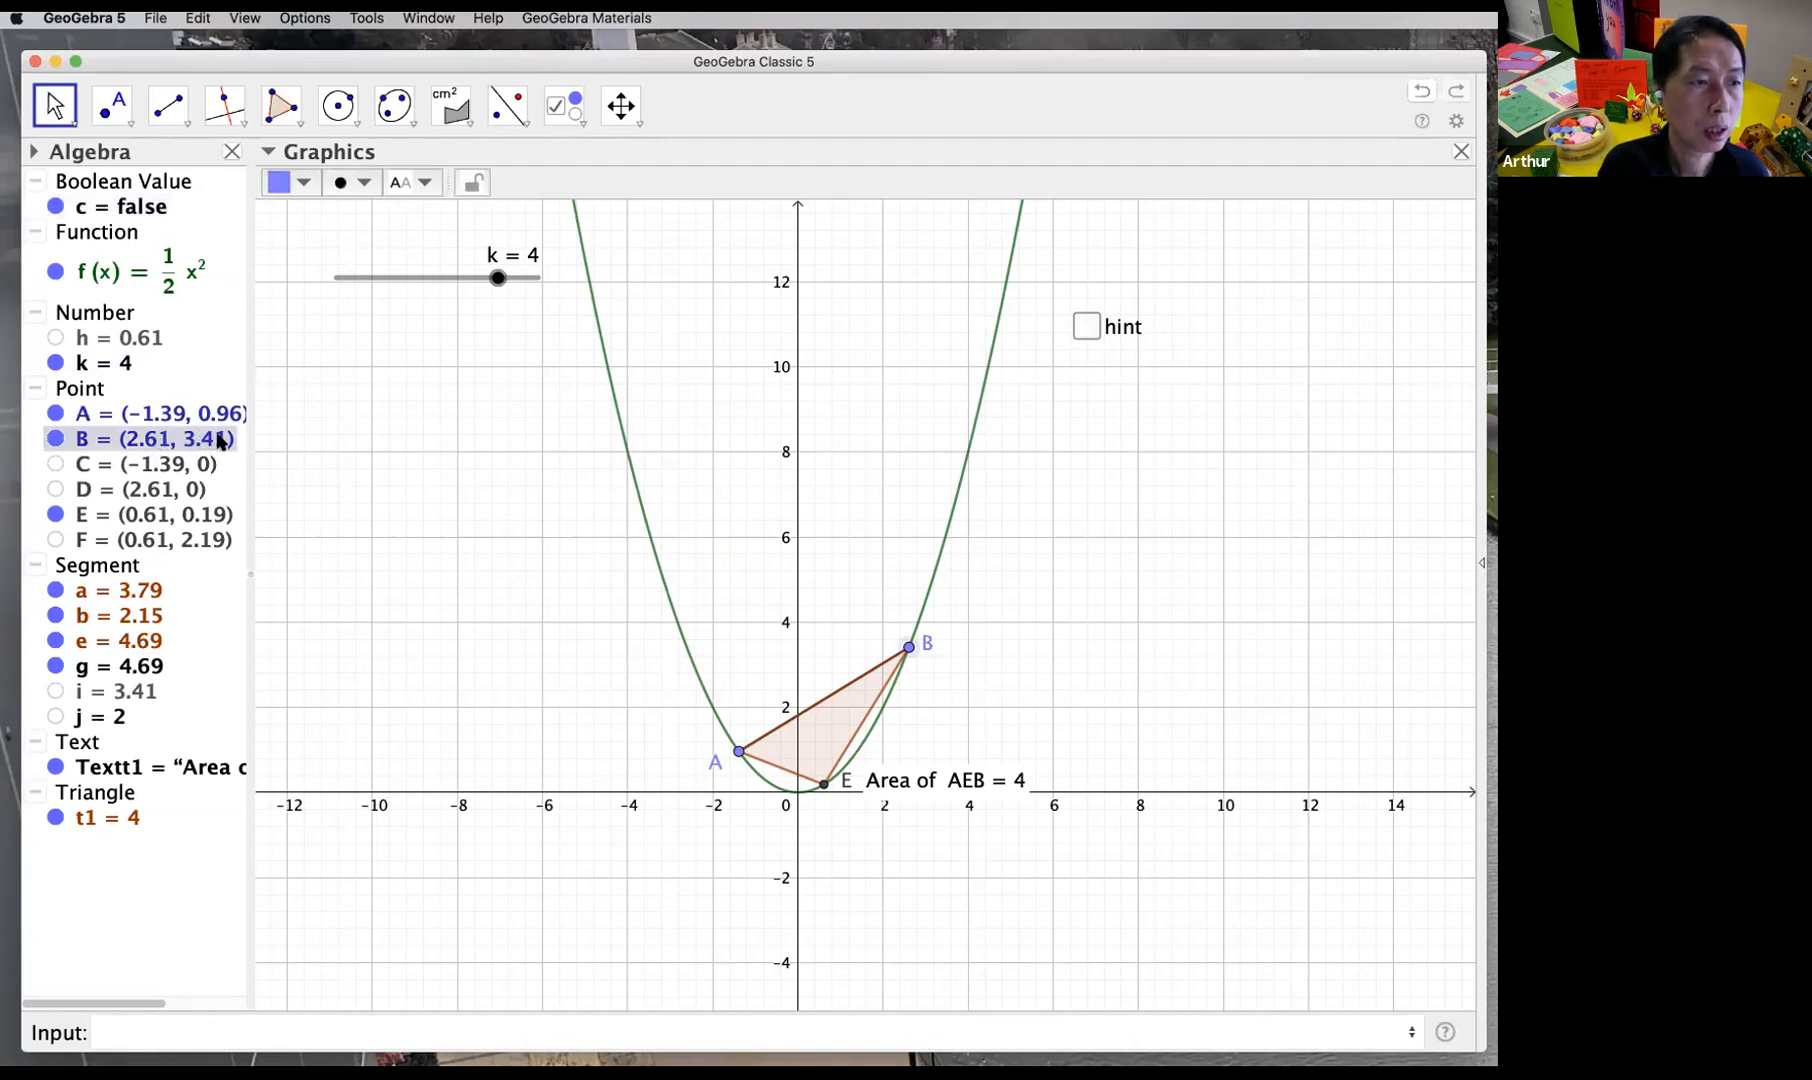
{"action": "double_click", "coordinate": [220, 440]}
{"action": "left_click", "coordinate": [551, 558]}
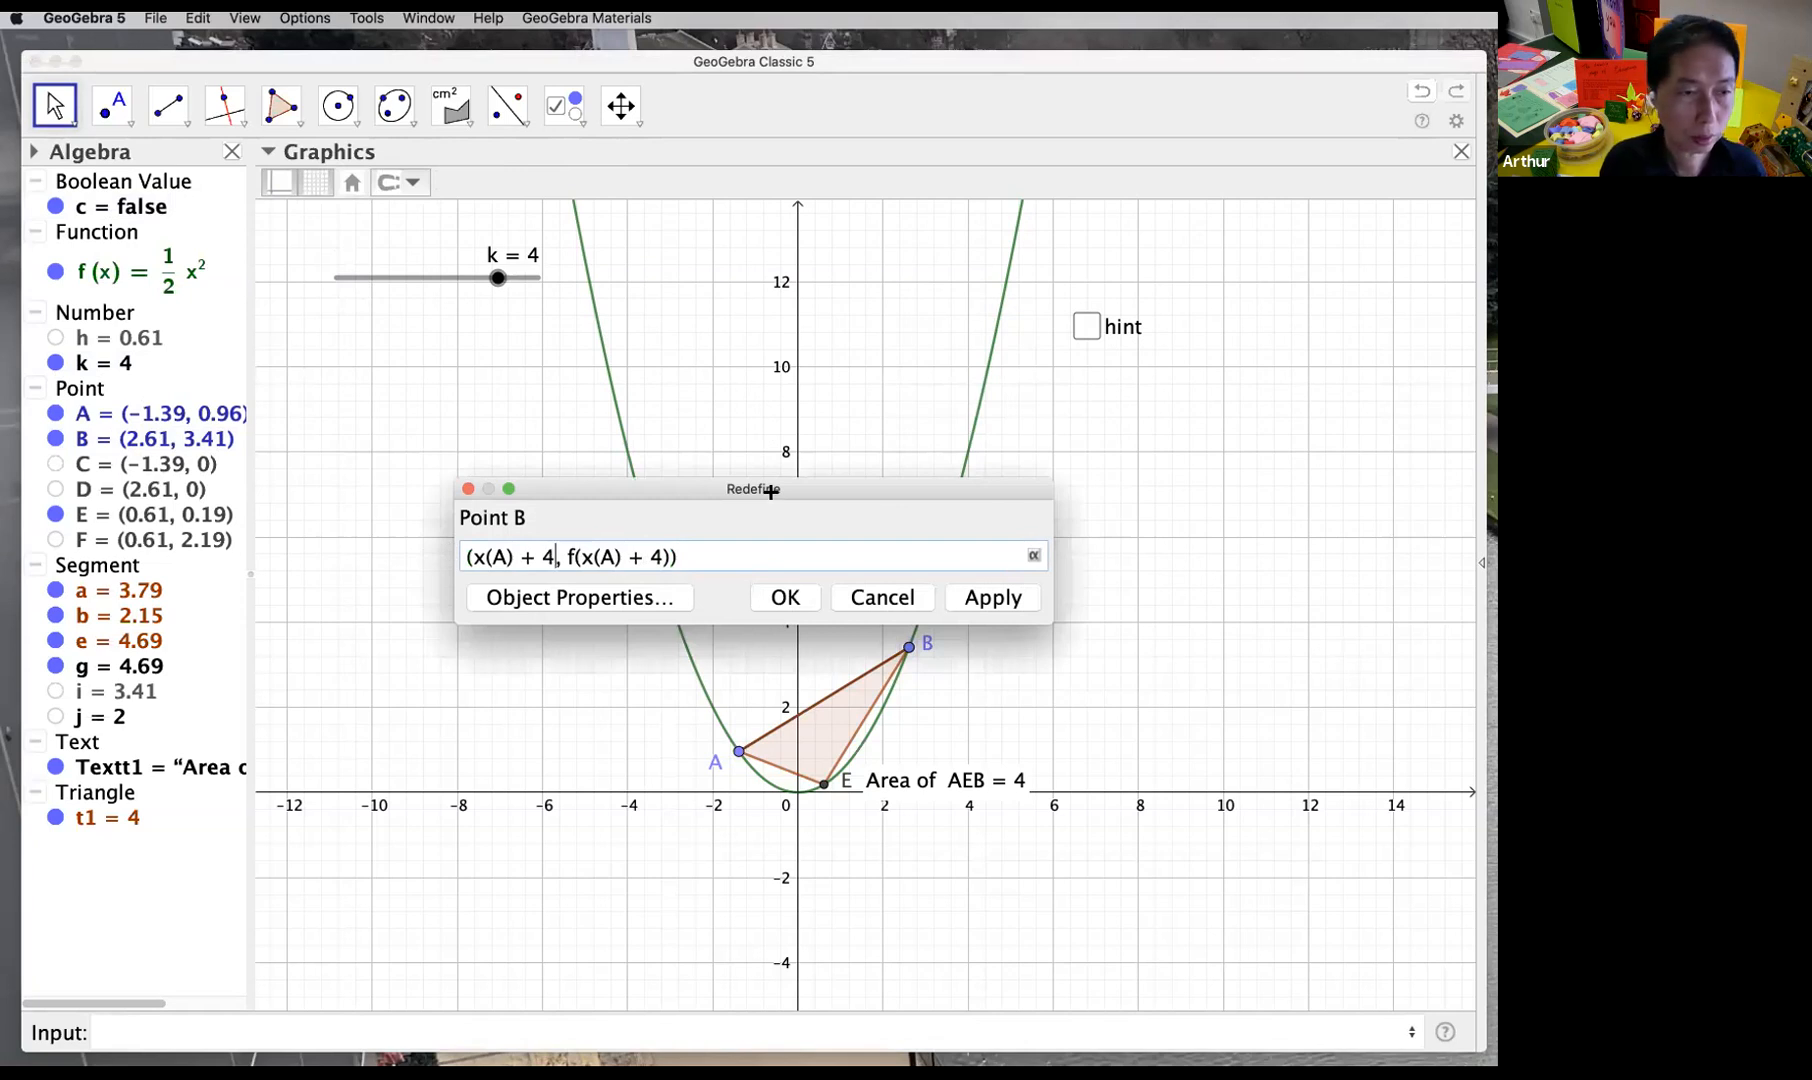
Step: Redefine point B as (x(A) + k, f(x(A) + k)) so it depends on the slider k
{"action": "key", "text": "BackSpace"}
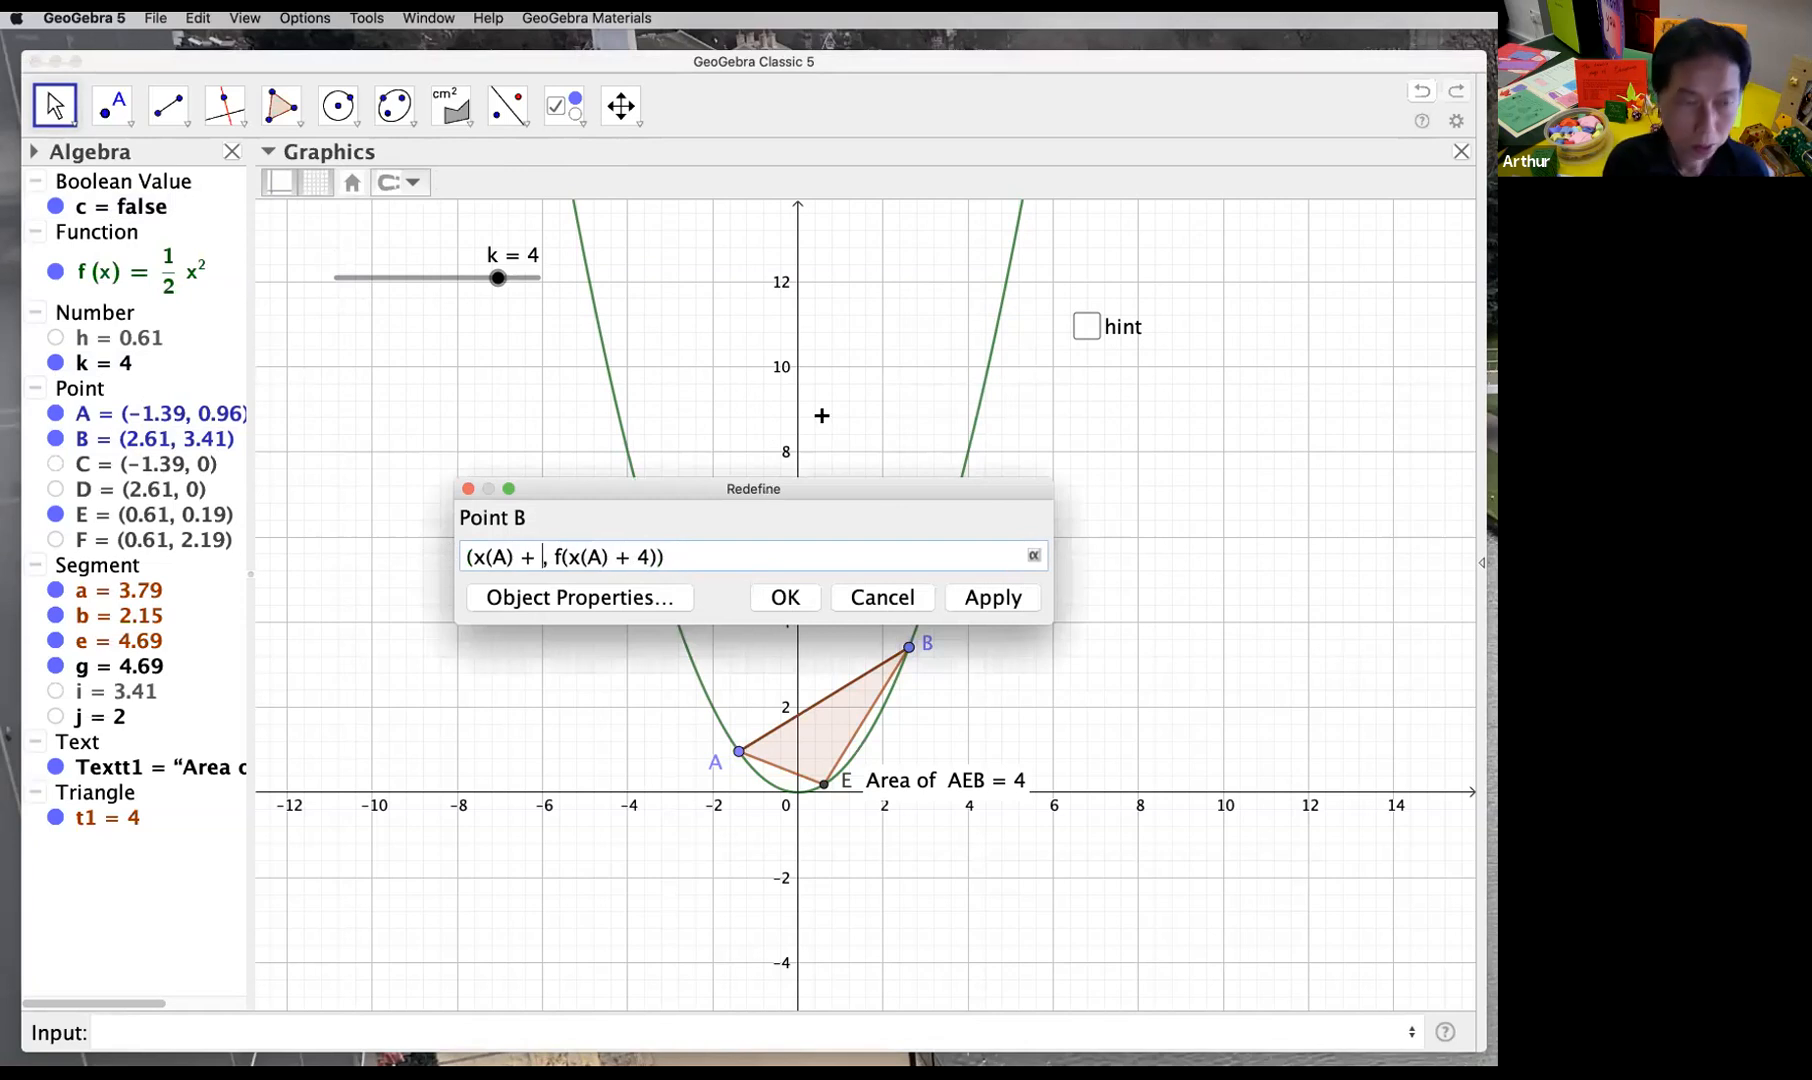
{"action": "type", "text": "k"}
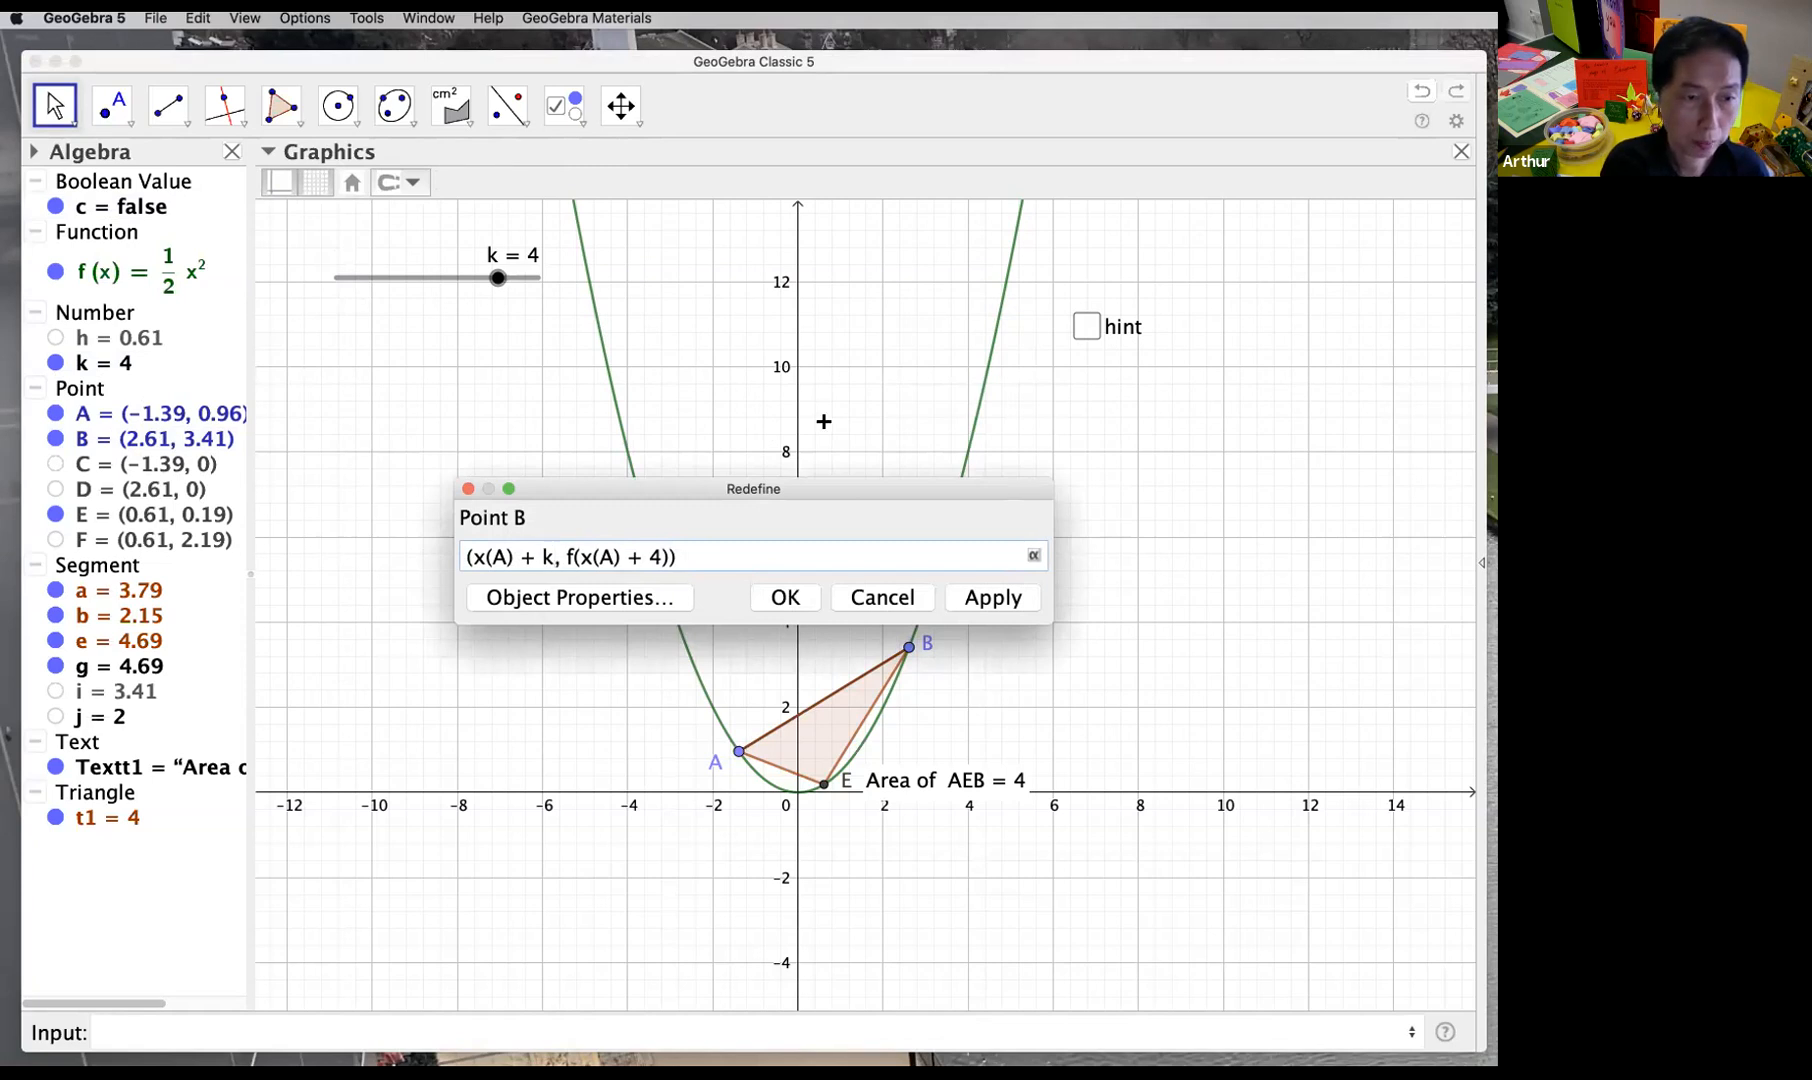
{"action": "left_click", "coordinate": [664, 556]}
{"action": "key", "text": "BackSpace"}
{"action": "type", "text": "k"}
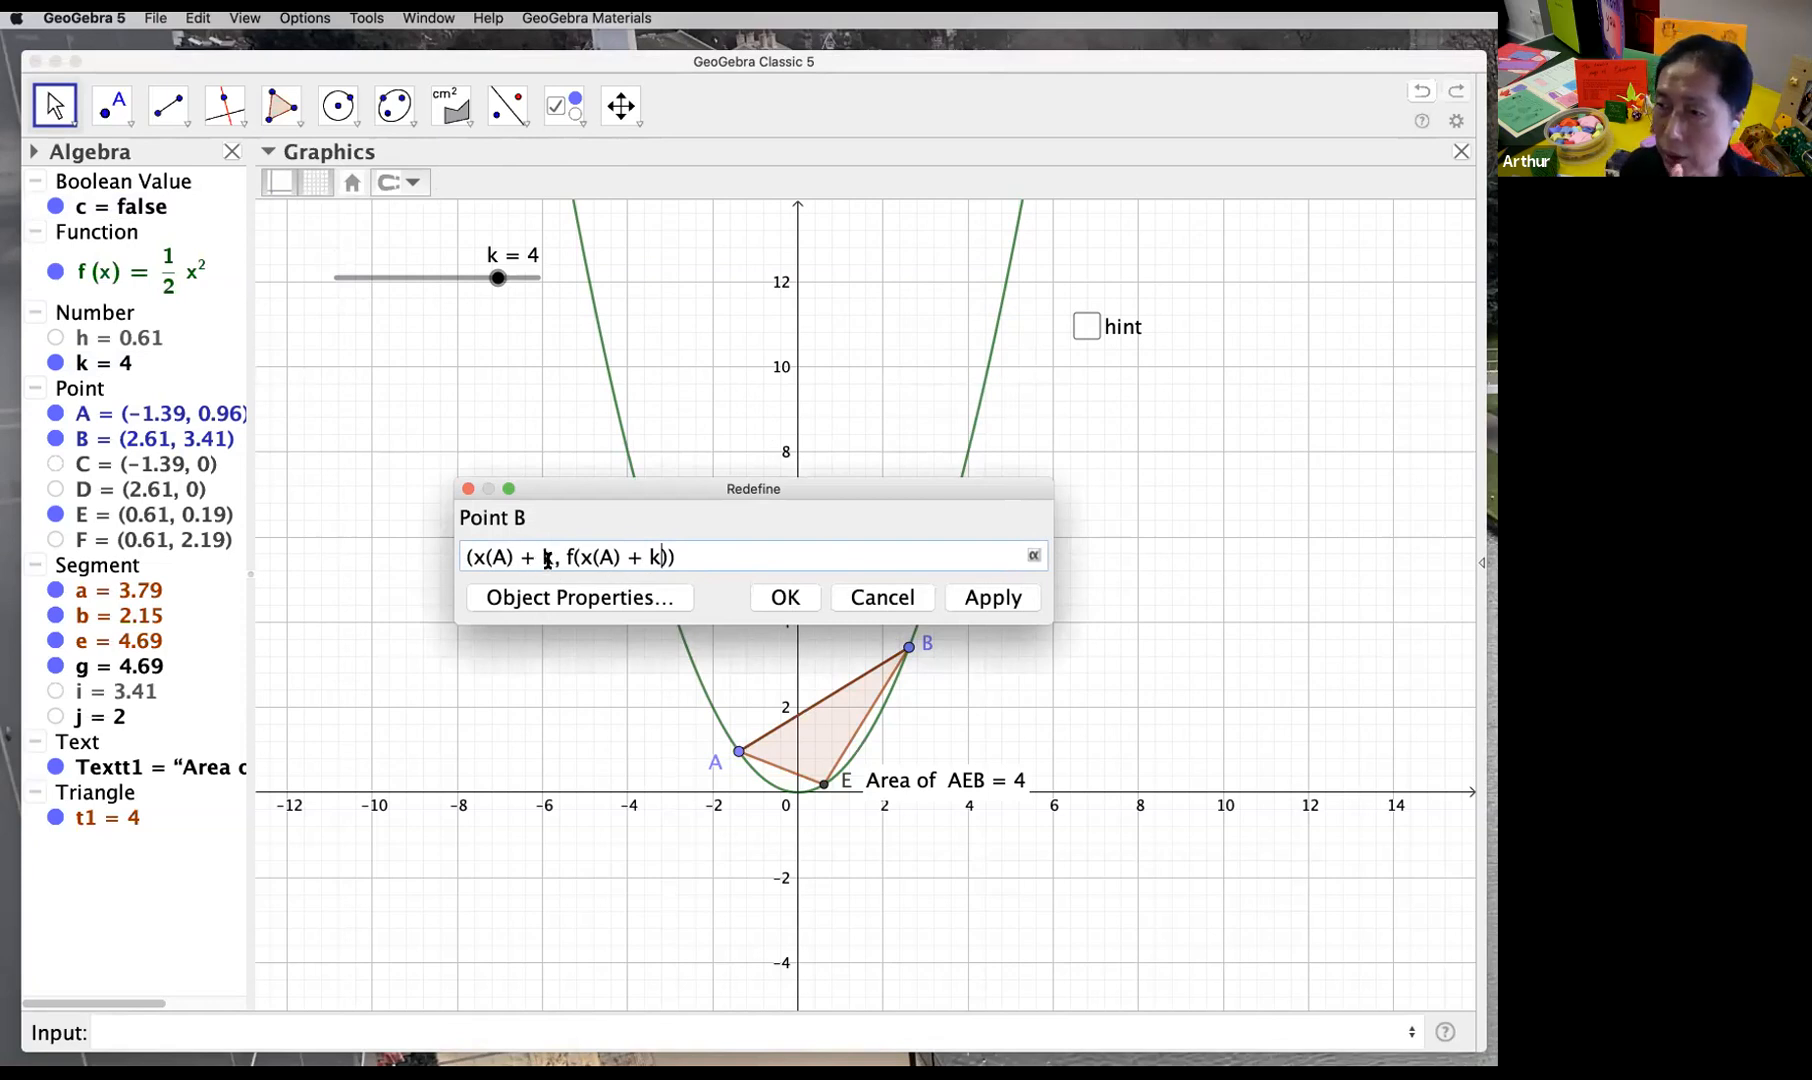
{"action": "left_click", "coordinate": [985, 604]}
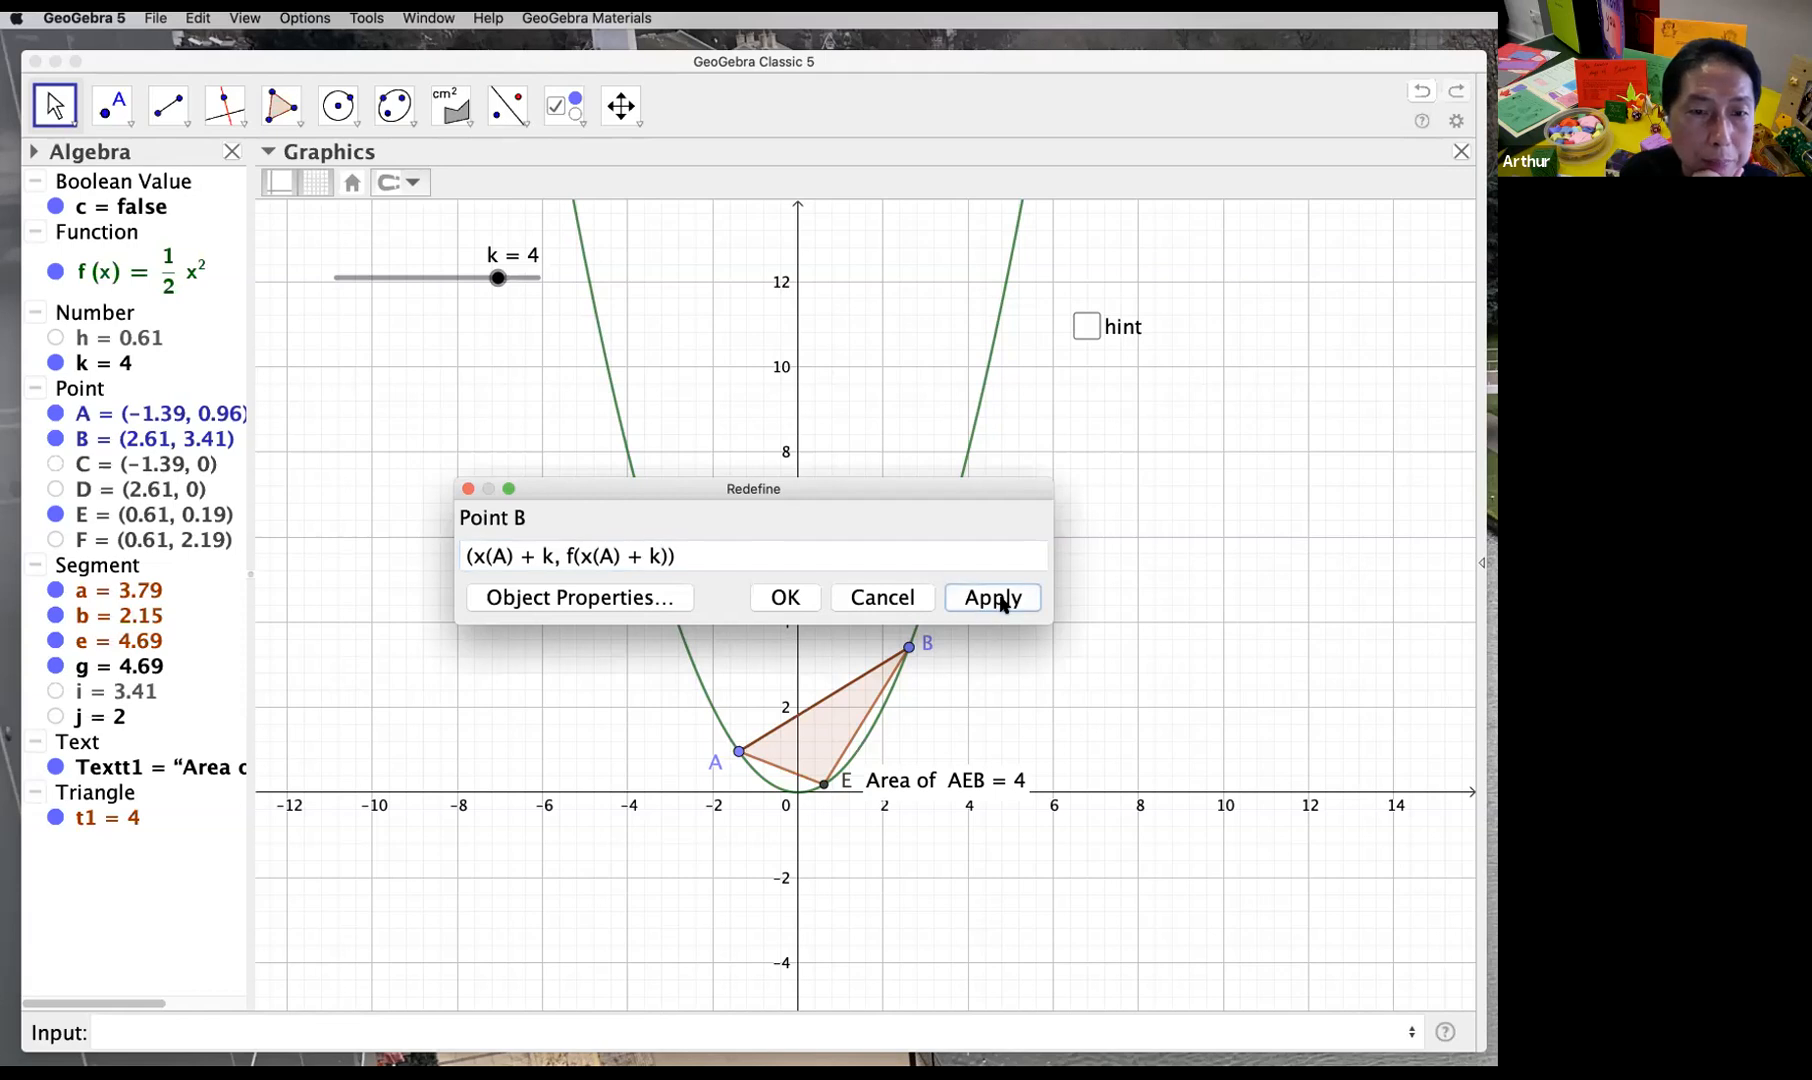
{"action": "left_click", "coordinate": [915, 598]}
Step: Set the slider k to 3 and move point A along the parabola to about (-0.7, 0.25)
{"action": "left_click", "coordinate": [50, 105]}
{"action": "left_click_drag", "start_coordinate": [498, 279], "coordinate": [458, 280]}
{"action": "left_click", "coordinate": [703, 633]}
{"action": "left_click_drag", "start_coordinate": [940, 806], "coordinate": [1068, 790]}
{"action": "mouse_move", "coordinate": [738, 751]}
{"action": "left_mouse_down"}
{"action": "mouse_move", "coordinate": [785, 775]}
{"action": "mouse_move", "coordinate": [813, 762]}
{"action": "mouse_move", "coordinate": [738, 751]}
{"action": "mouse_move", "coordinate": [717, 724]}
{"action": "mouse_move", "coordinate": [645, 534]}
{"action": "mouse_move", "coordinate": [676, 716]}
{"action": "mouse_move", "coordinate": [704, 756]}
{"action": "mouse_move", "coordinate": [754, 769]}
{"action": "left_mouse_up"}
{"action": "left_click", "coordinate": [1131, 655]}
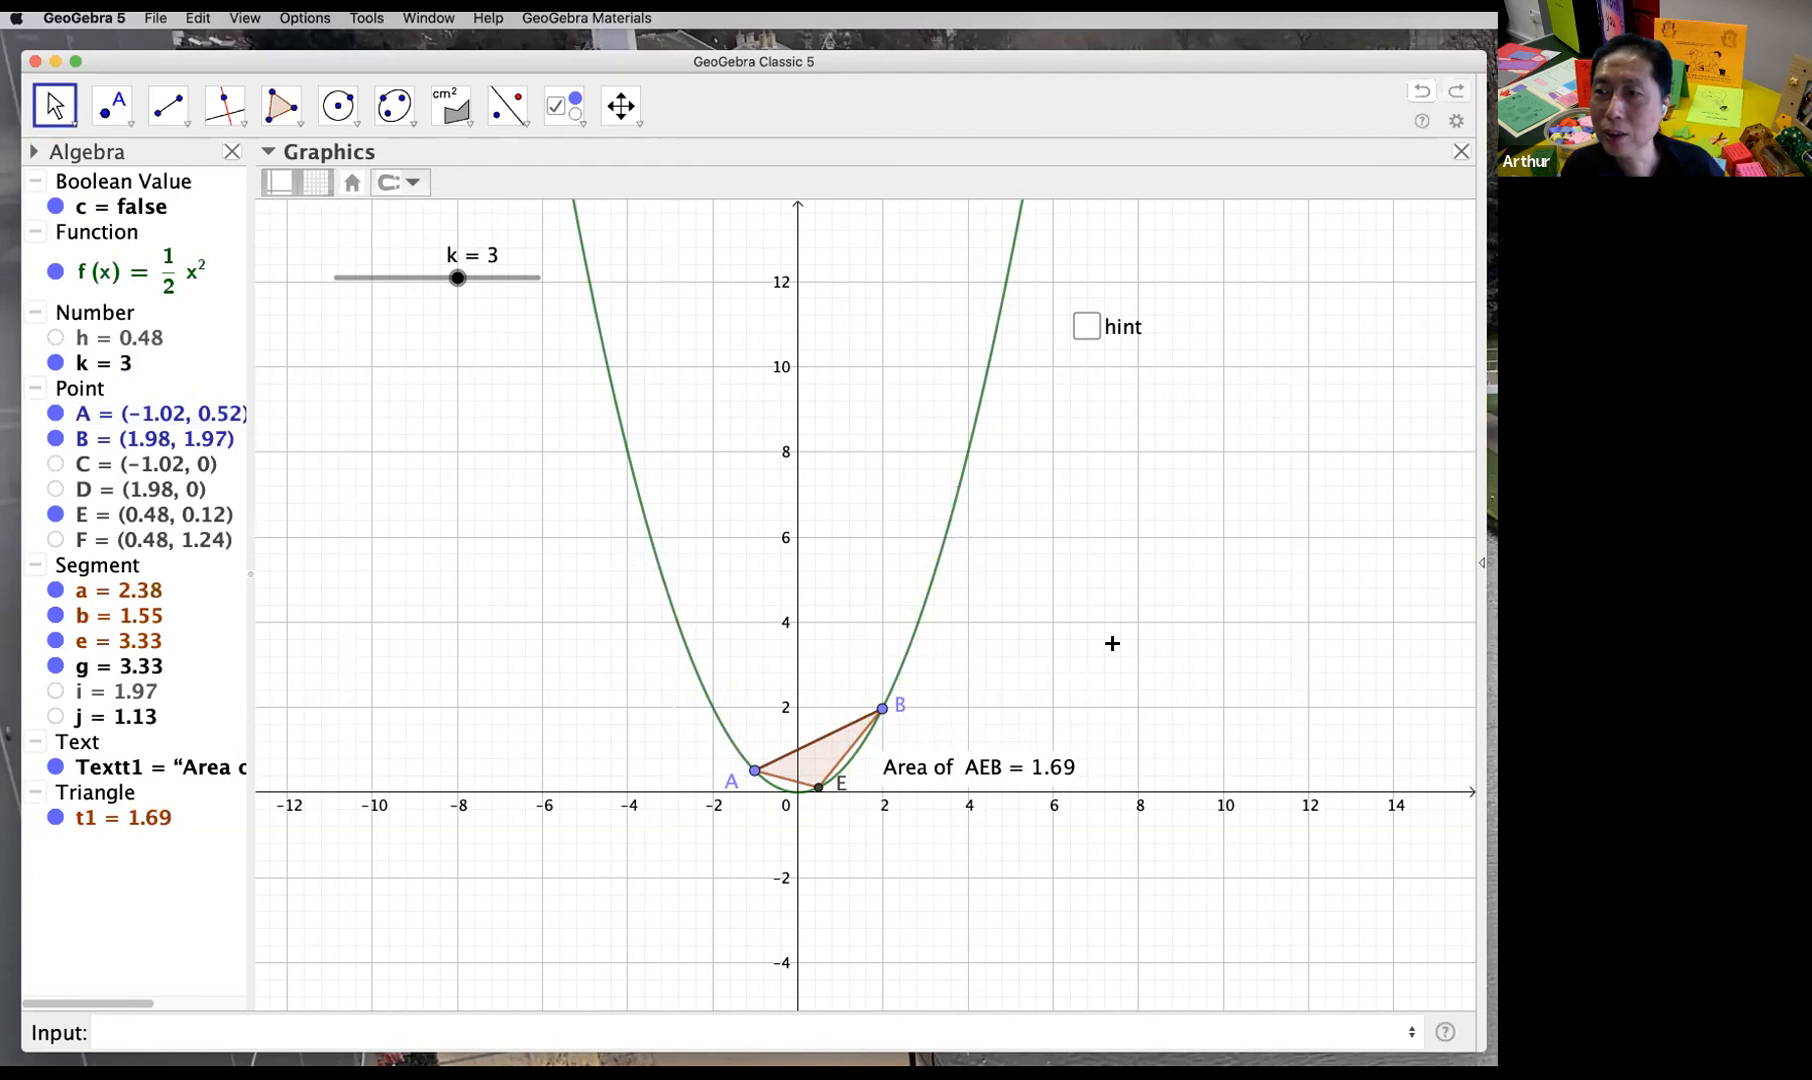
{"action": "left_click_drag", "start_coordinate": [754, 770], "coordinate": [934, 775]}
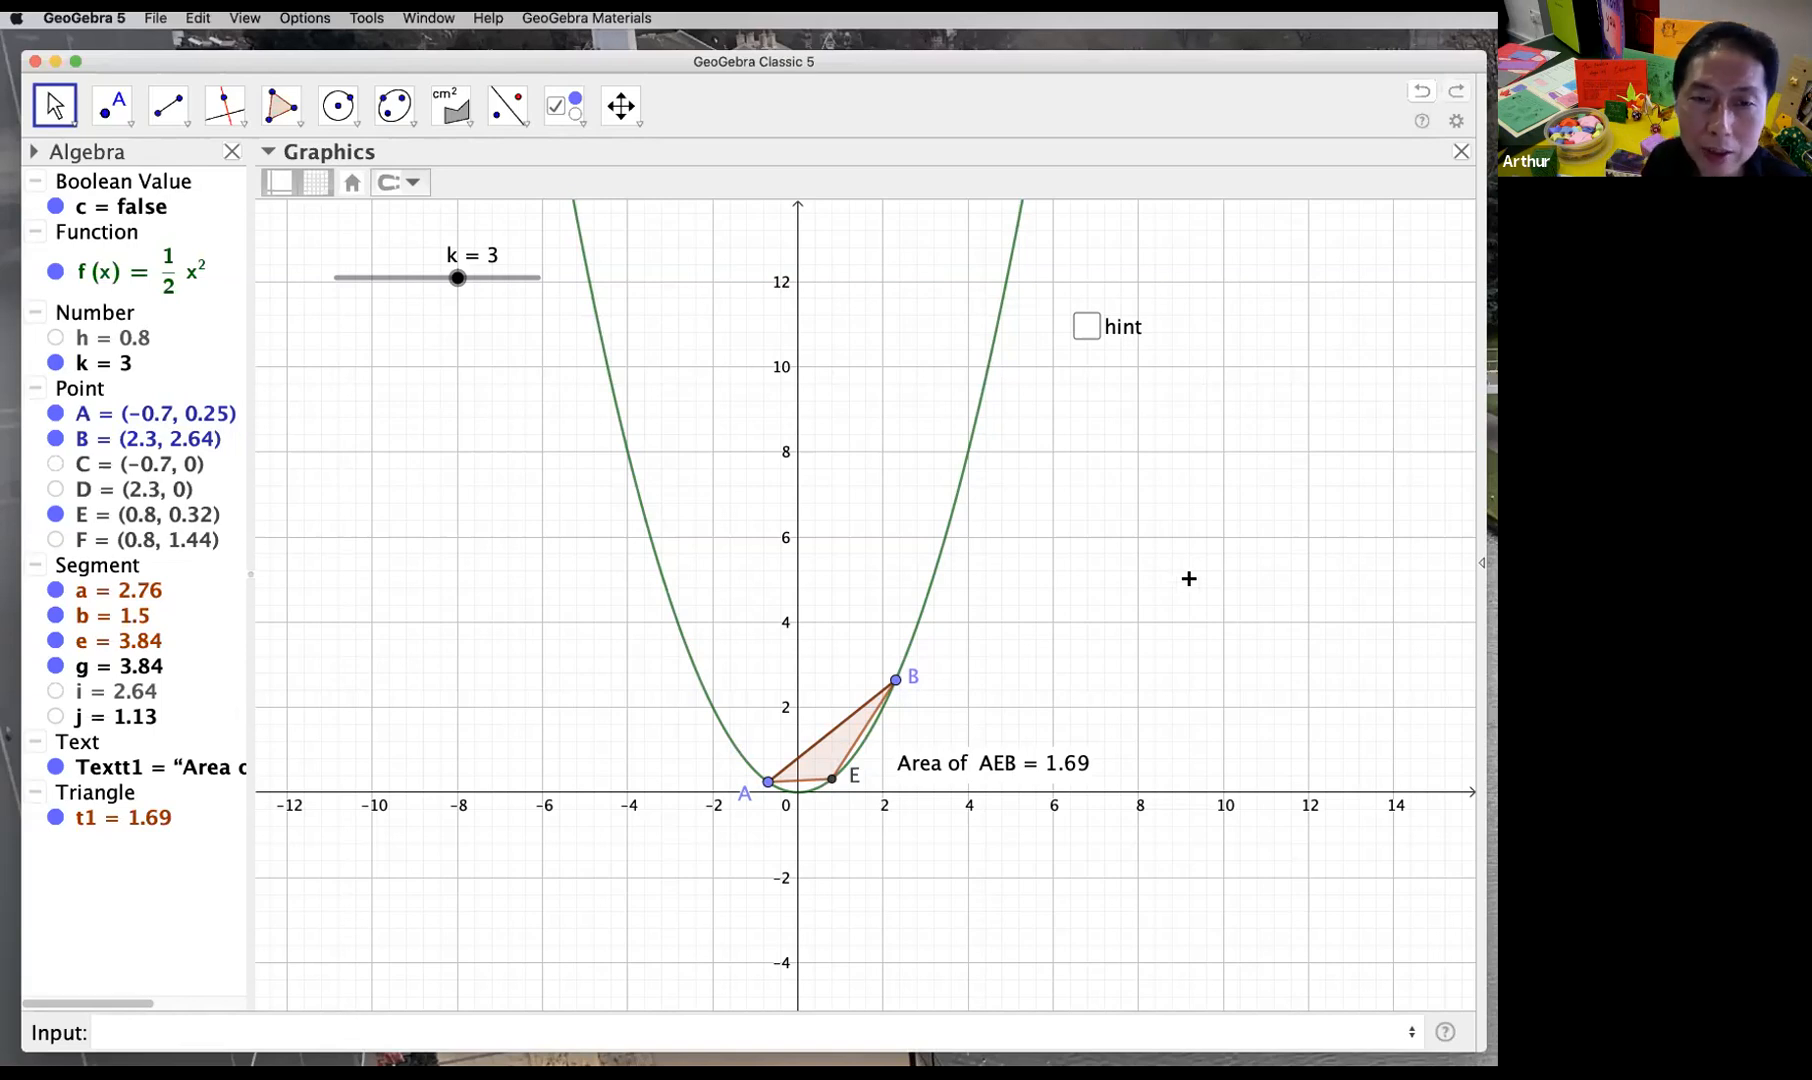
Step: Enable the hint checkbox to show point F and segment EF
{"action": "left_click", "coordinate": [1087, 327]}
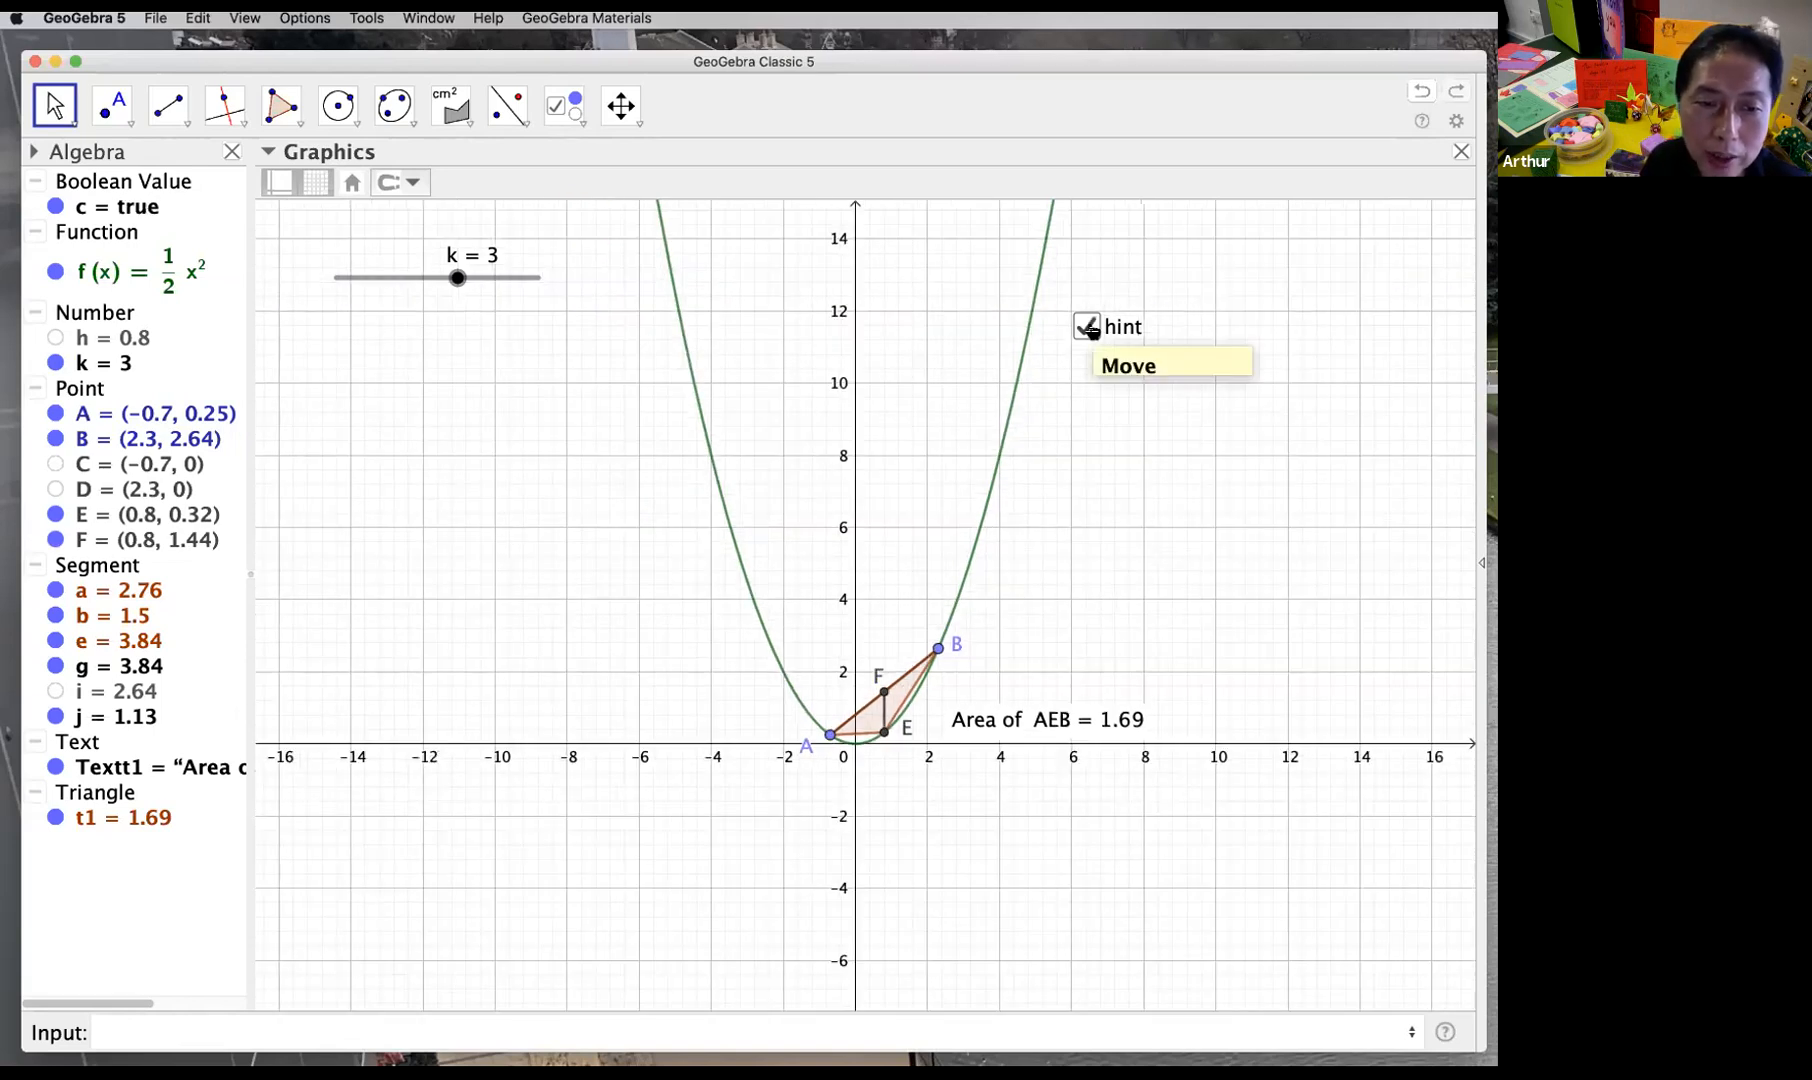
{"action": "left_click", "coordinate": [1088, 328]}
{"action": "left_click", "coordinate": [1088, 328]}
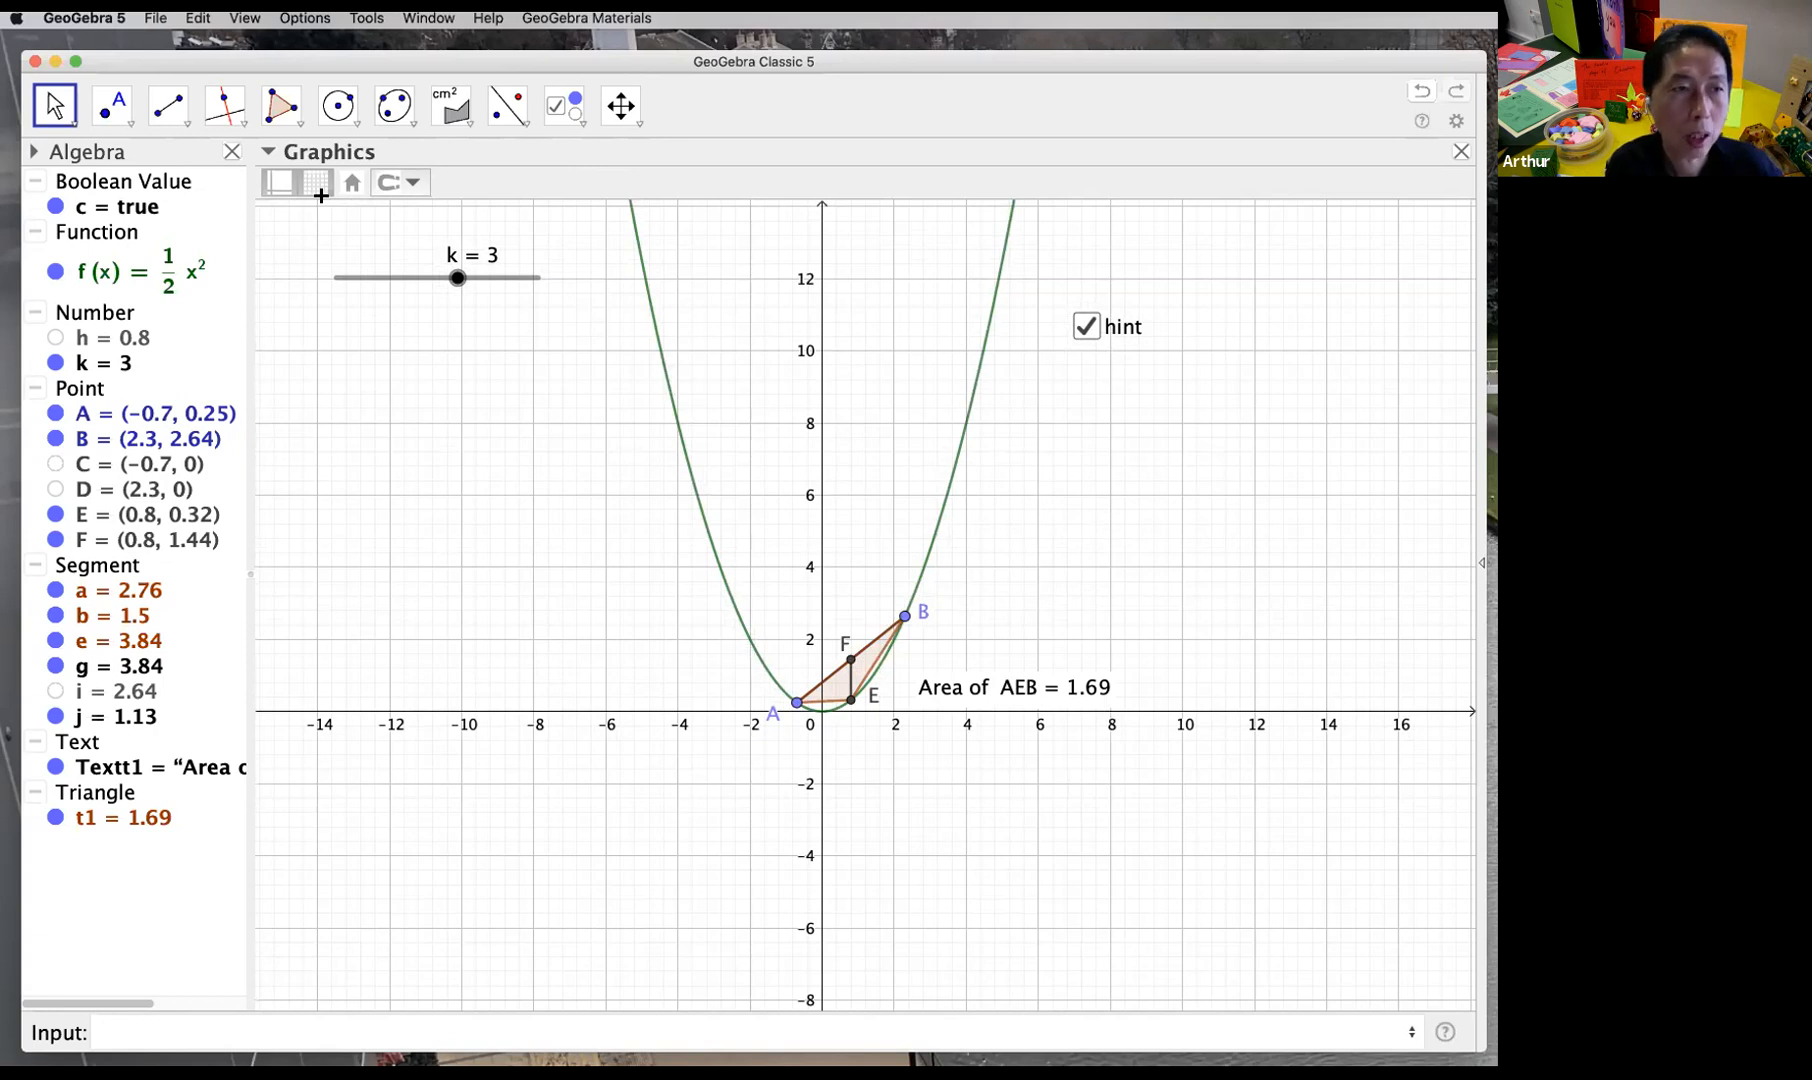
Step: Hide the grid and the coordinate axes of the graphics view and show both again
{"action": "left_click", "coordinate": [265, 149]}
{"action": "left_click", "coordinate": [265, 149]}
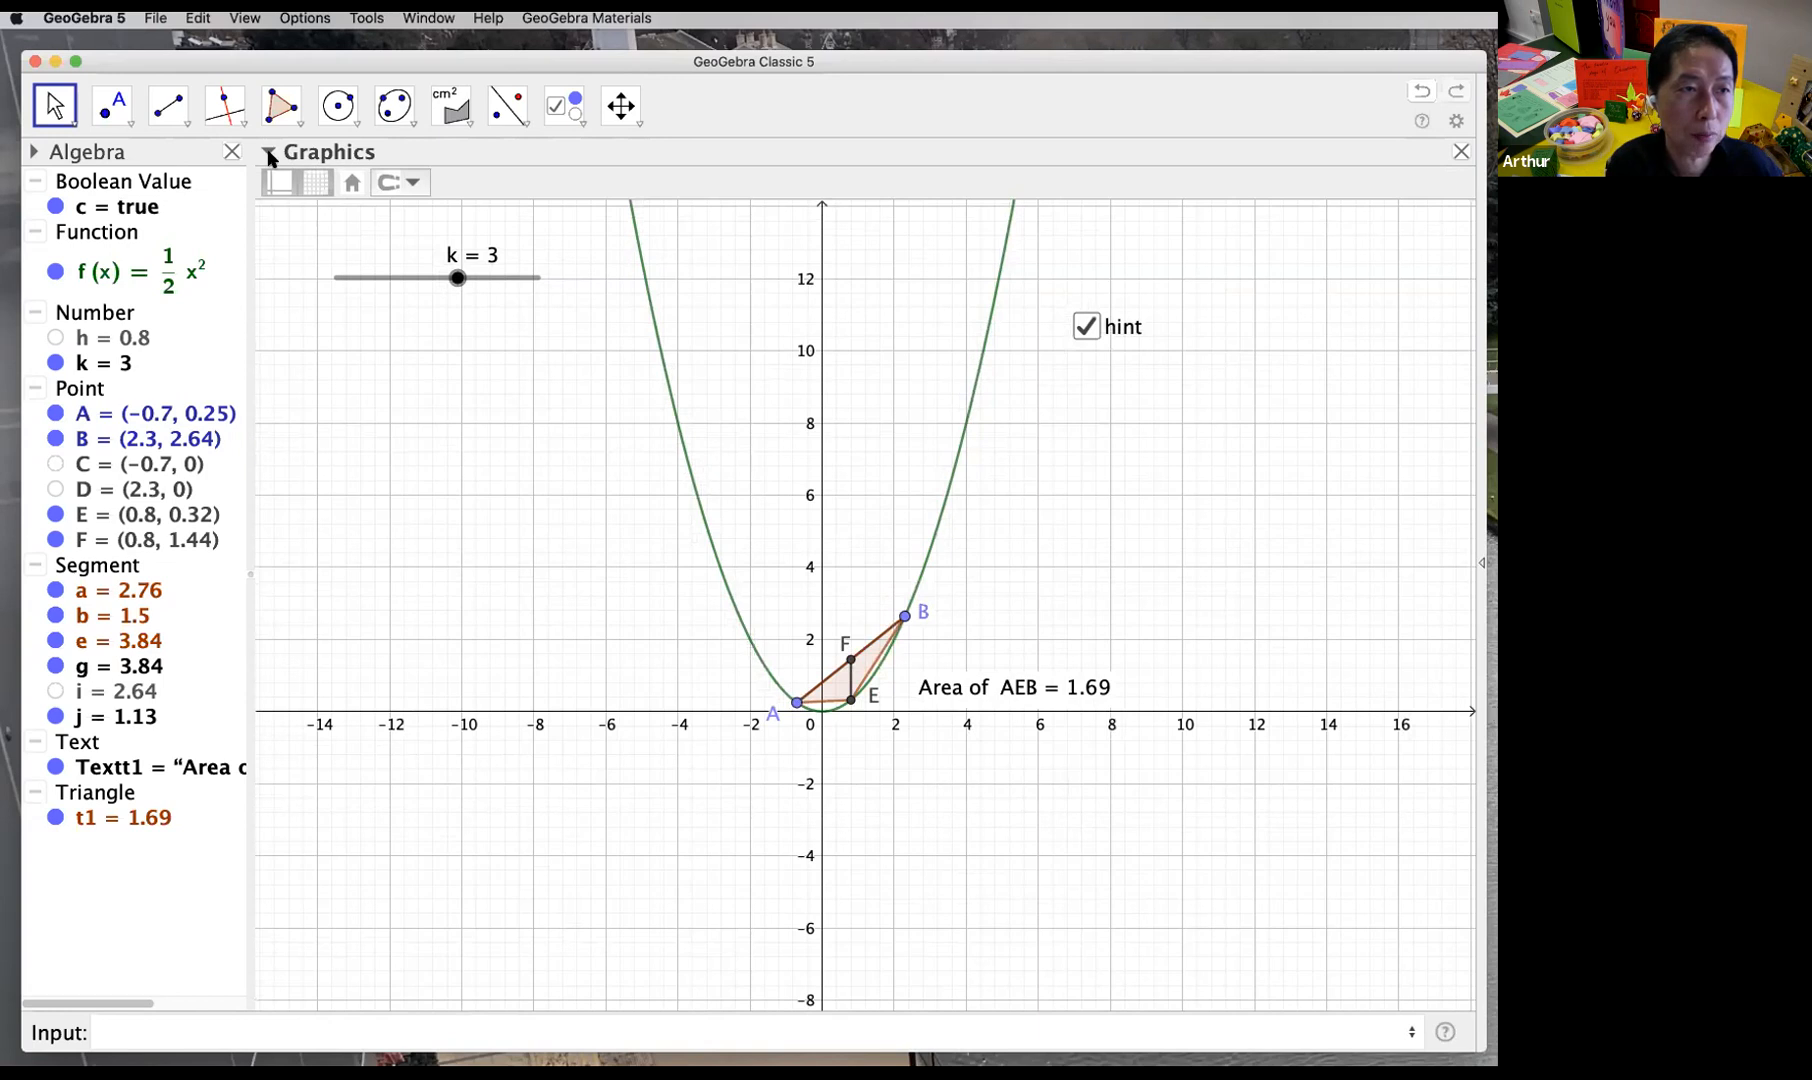
{"action": "left_click", "coordinate": [268, 152]}
{"action": "left_click", "coordinate": [268, 152]}
{"action": "left_click", "coordinate": [313, 182]}
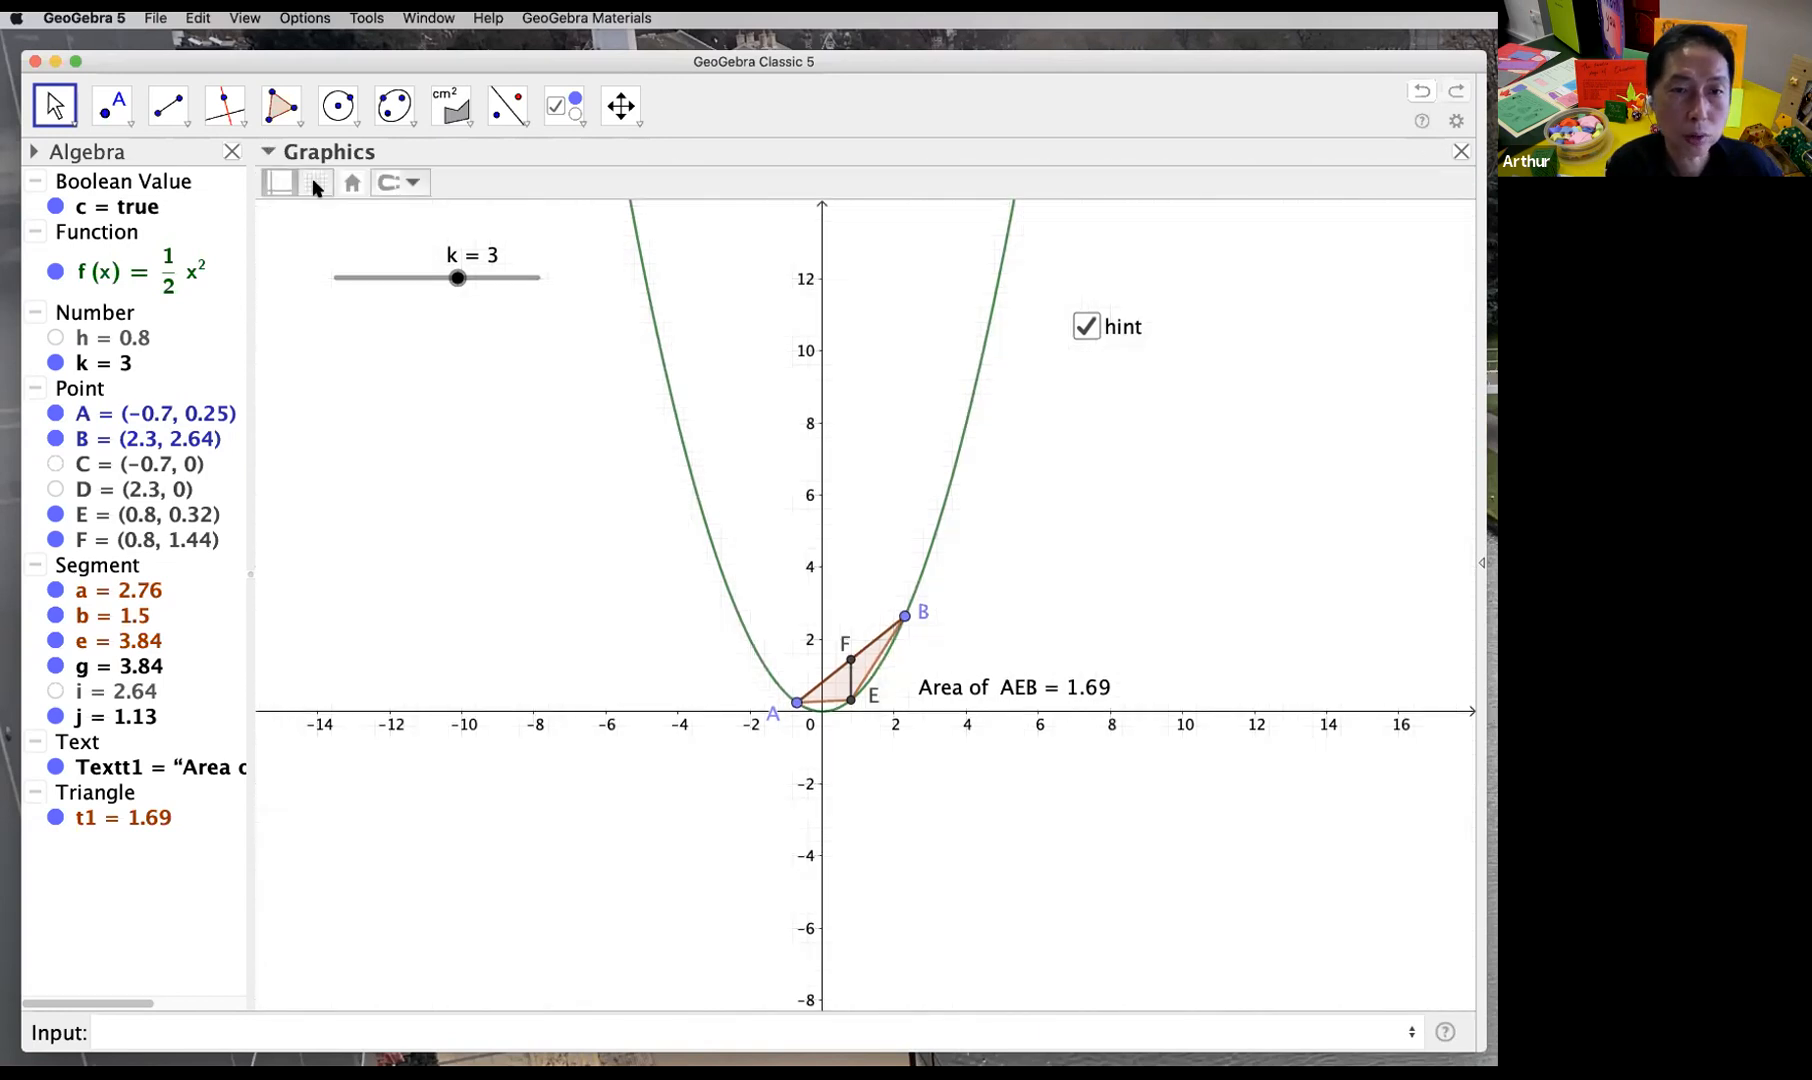
{"action": "left_click", "coordinate": [313, 182]}
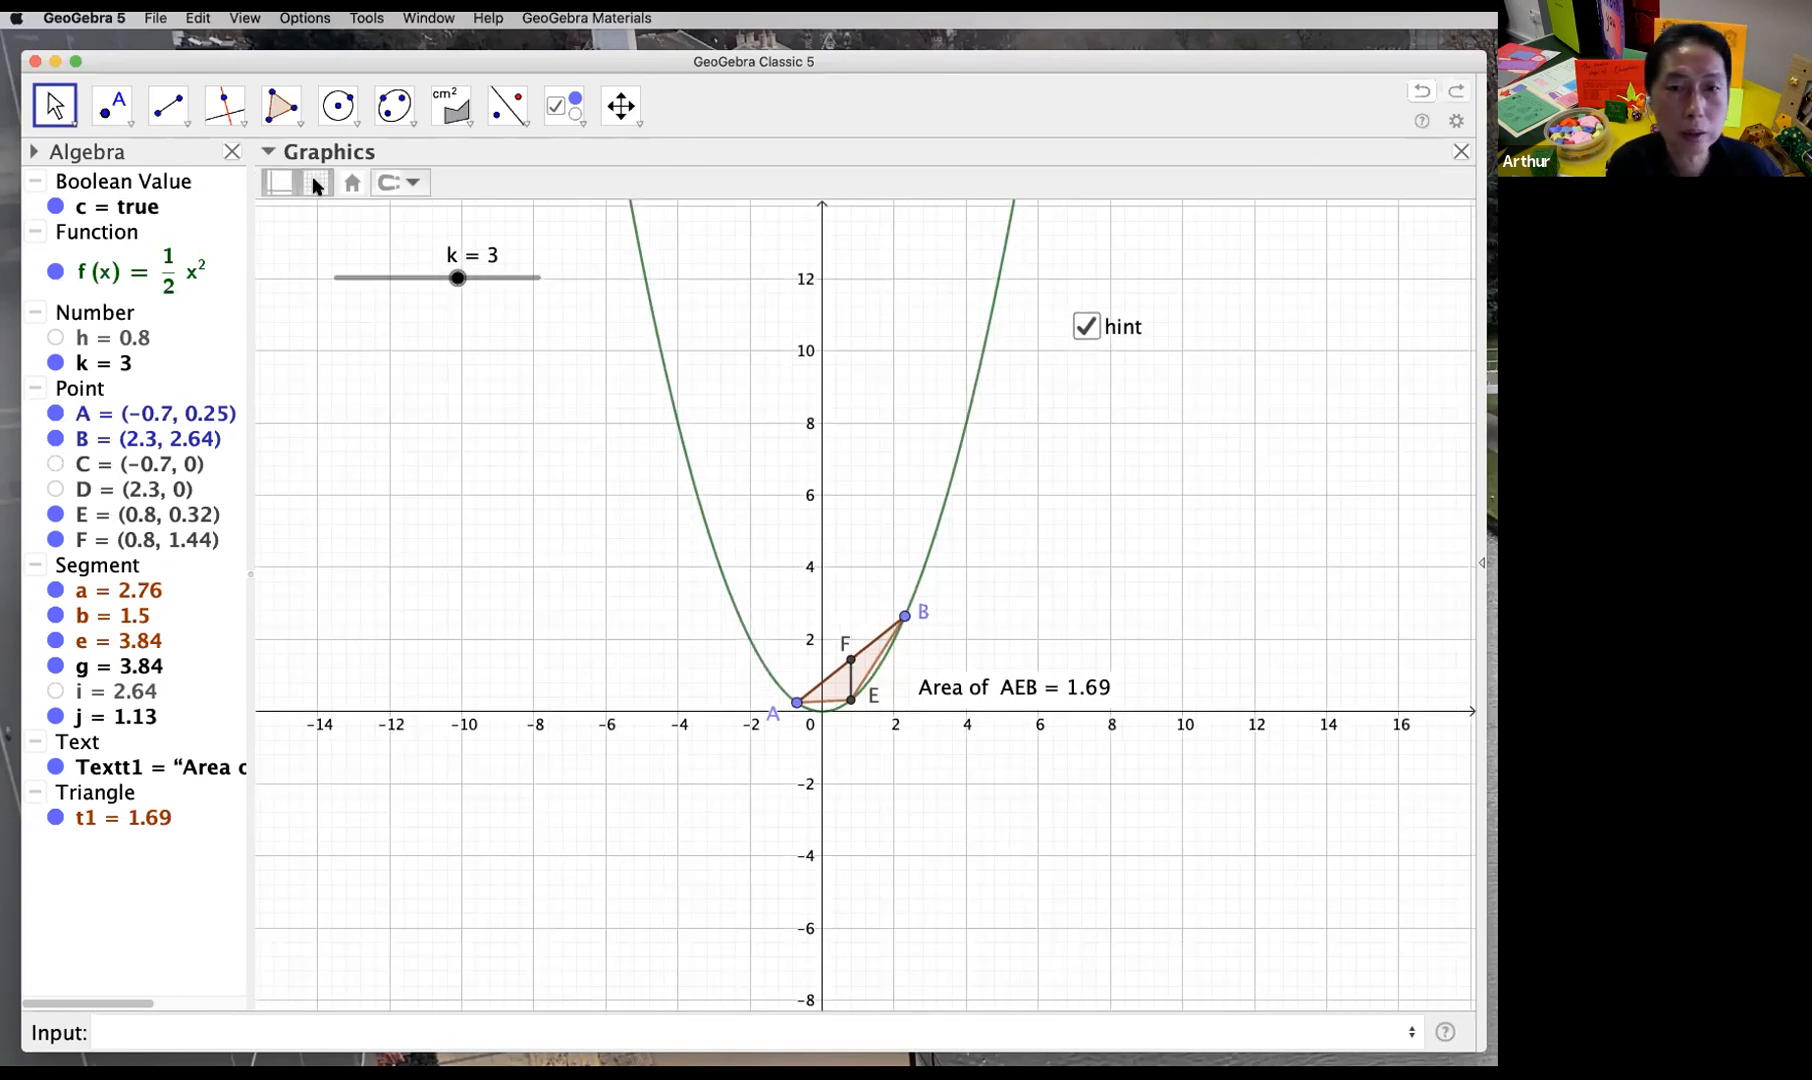
{"action": "left_click", "coordinate": [313, 182]}
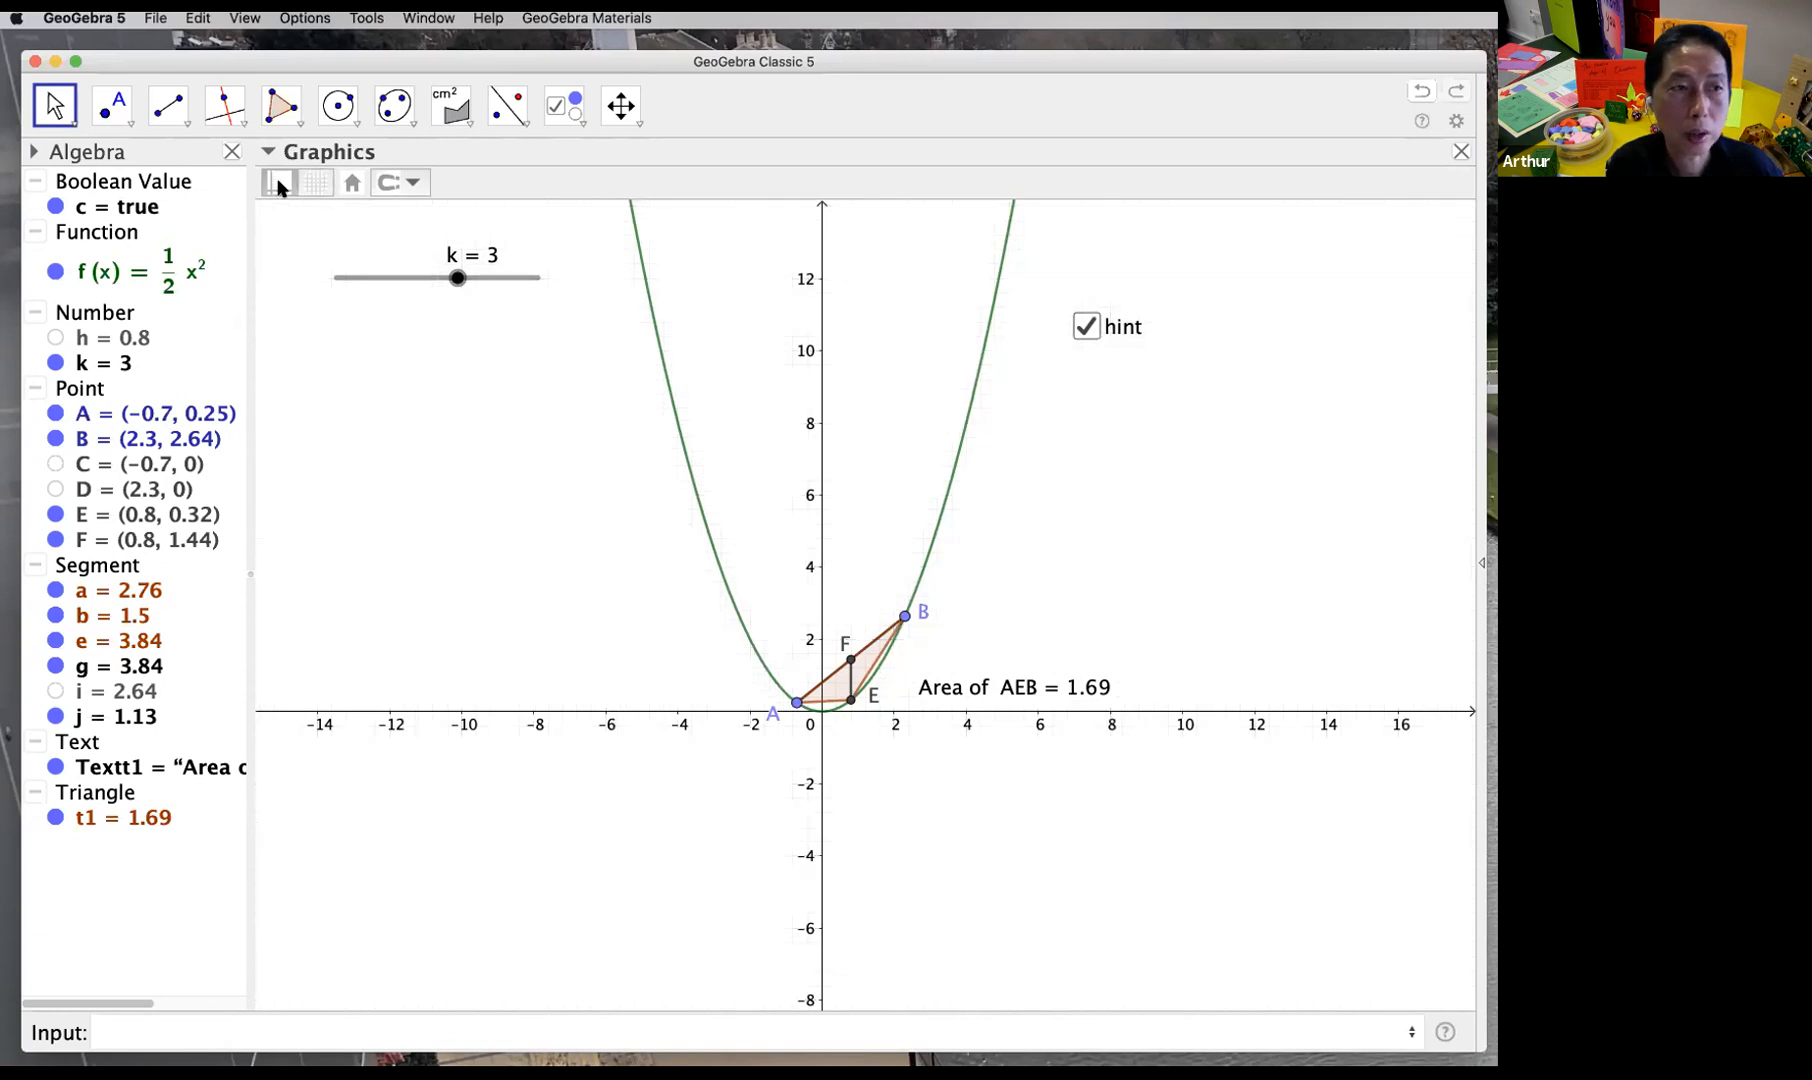
{"action": "left_click", "coordinate": [280, 185]}
{"action": "left_click", "coordinate": [280, 185]}
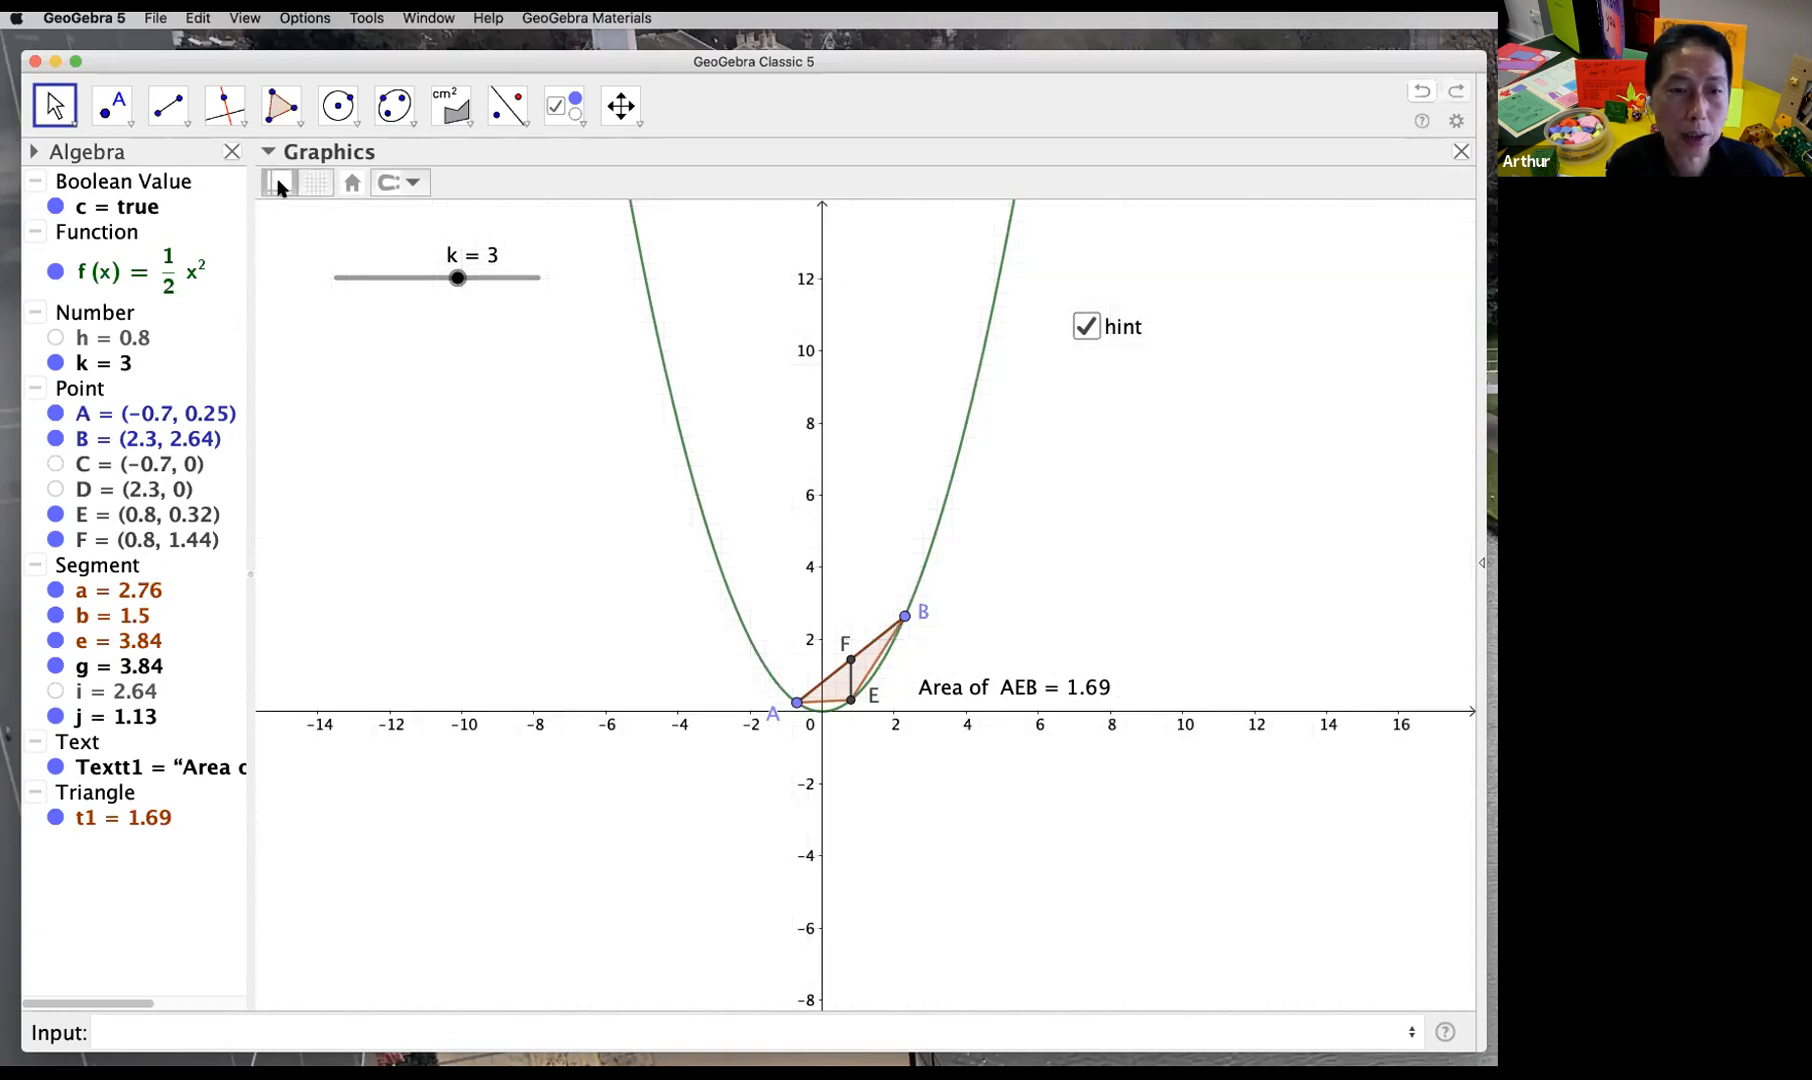
{"action": "left_click", "coordinate": [280, 185]}
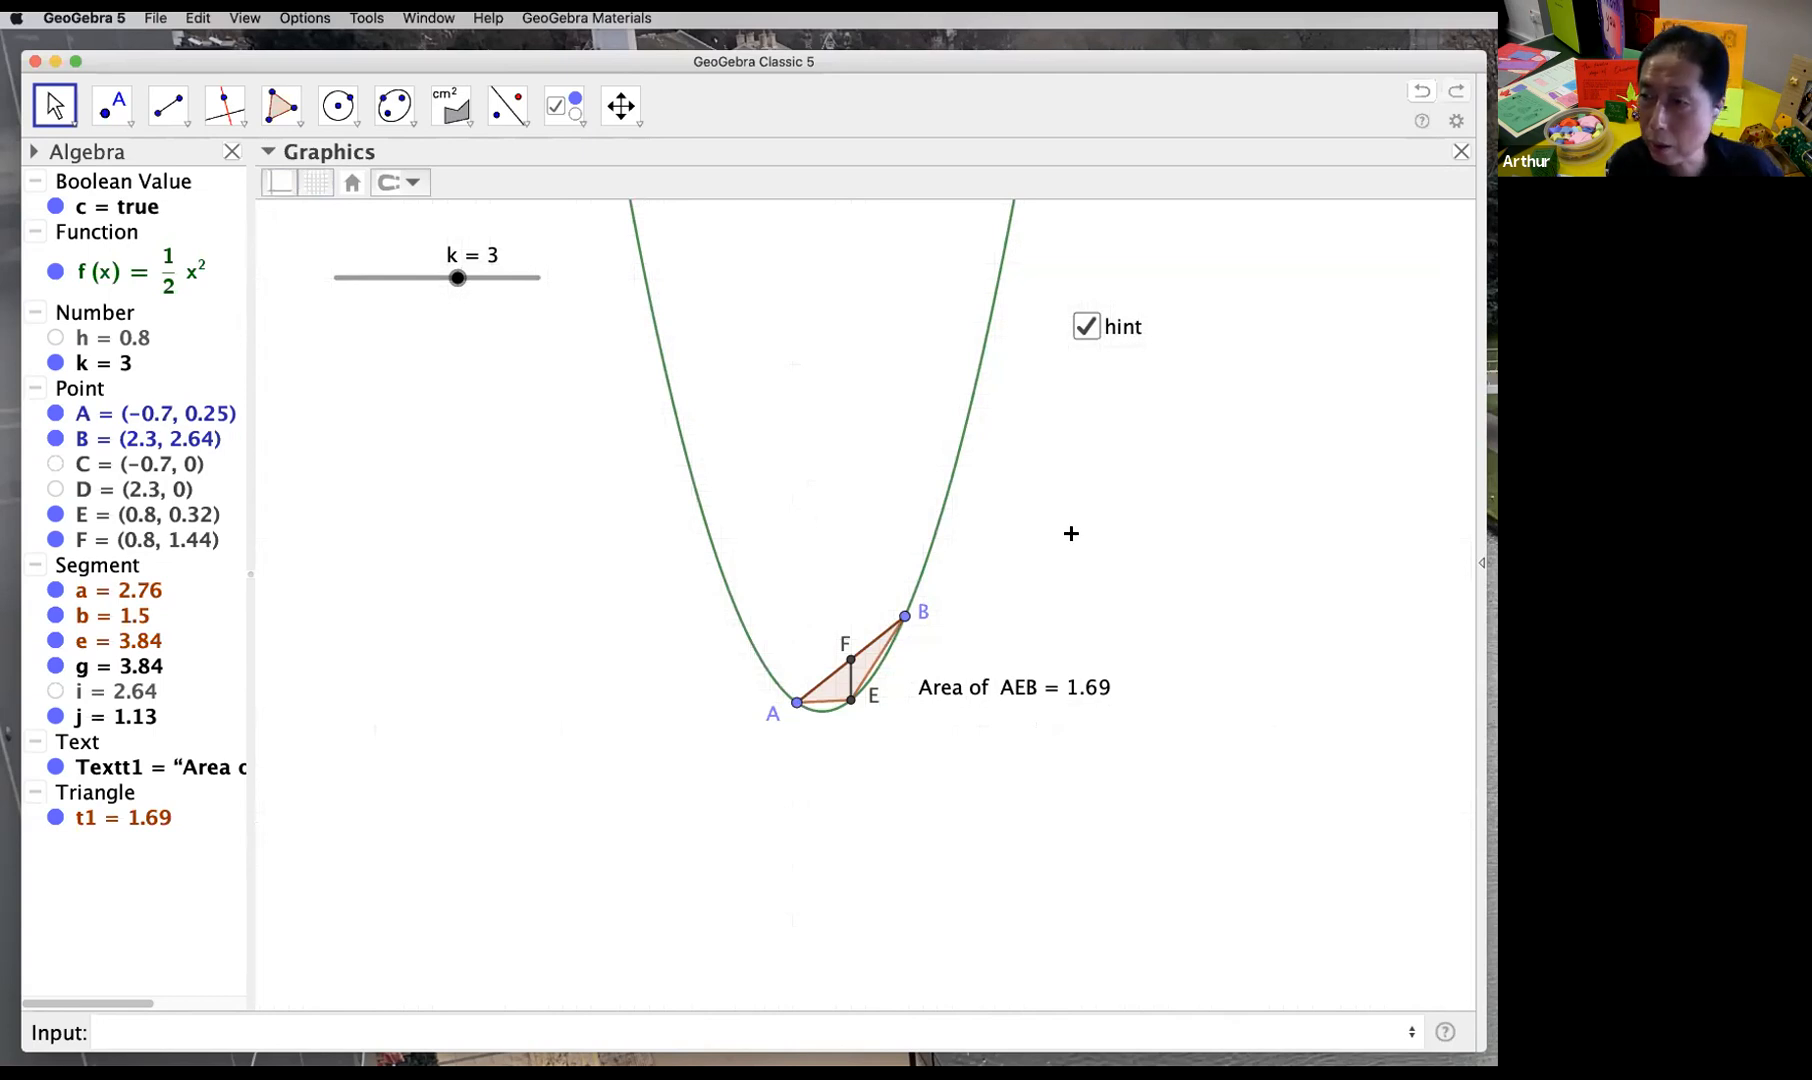
{"action": "left_click", "coordinate": [280, 185]}
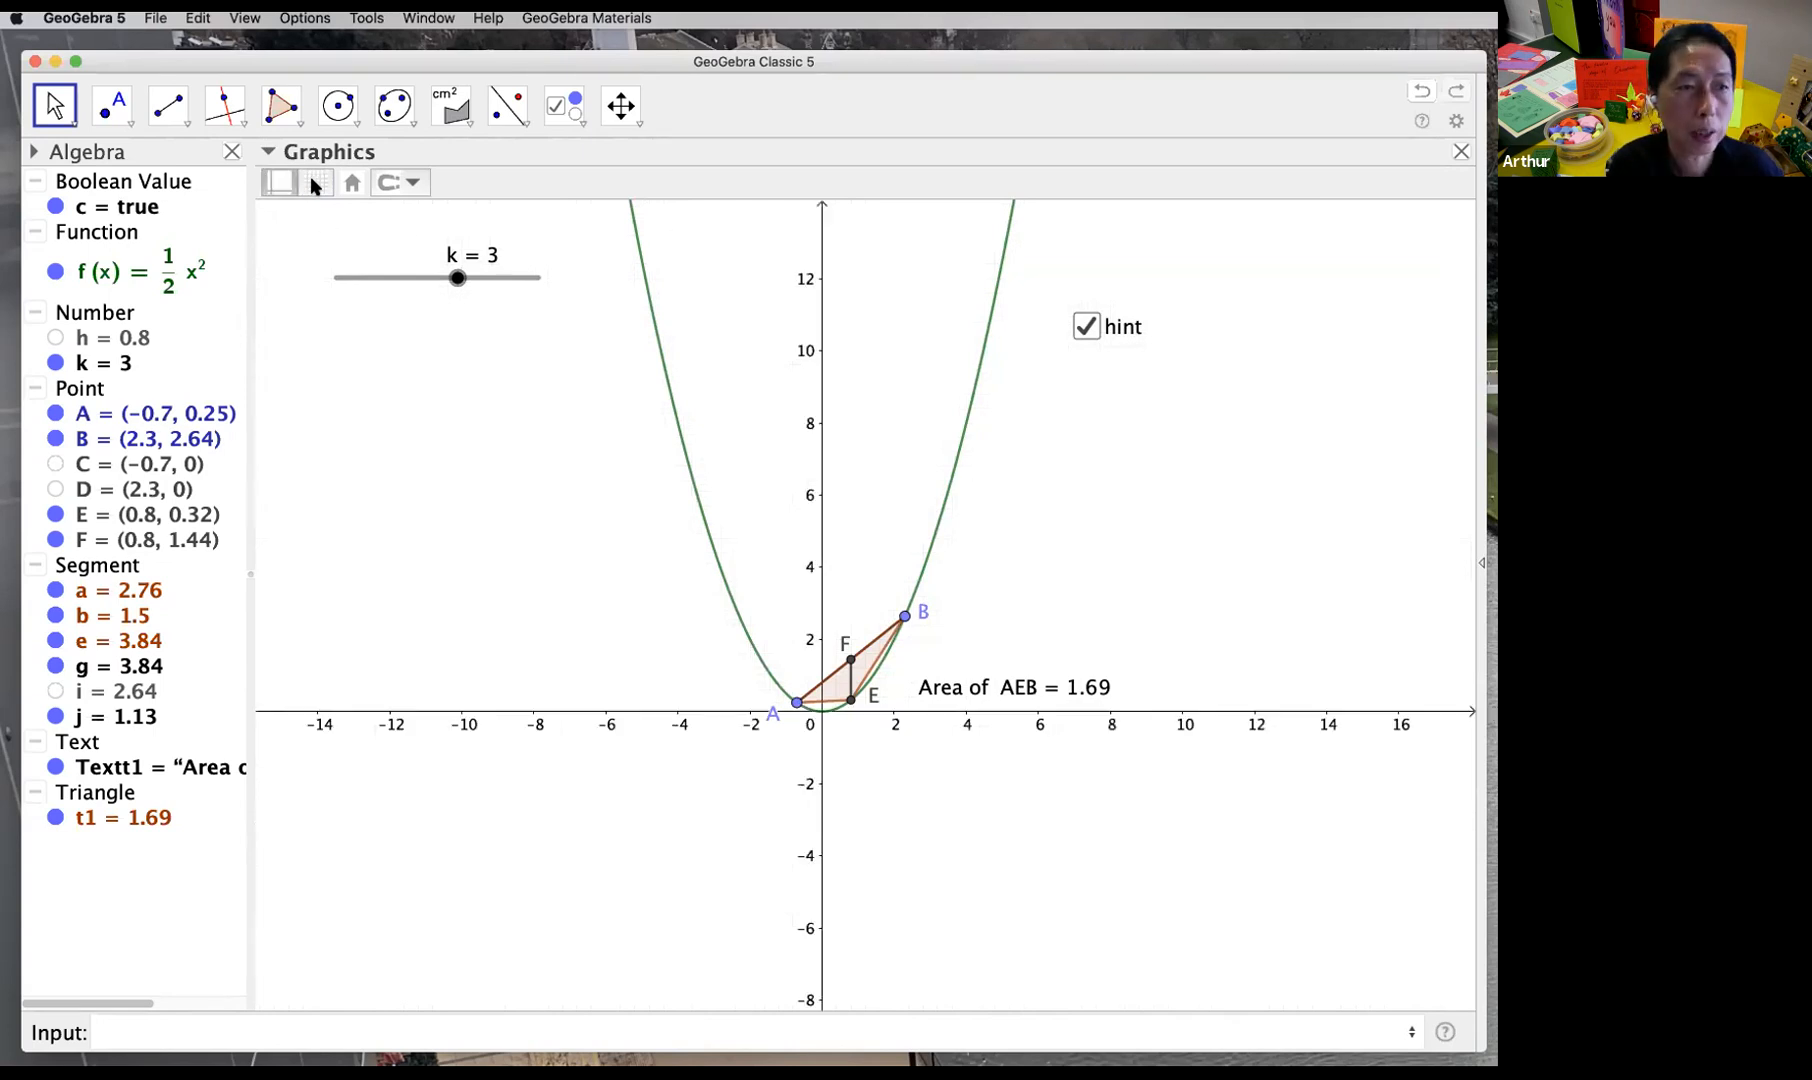
{"action": "left_click", "coordinate": [314, 183]}
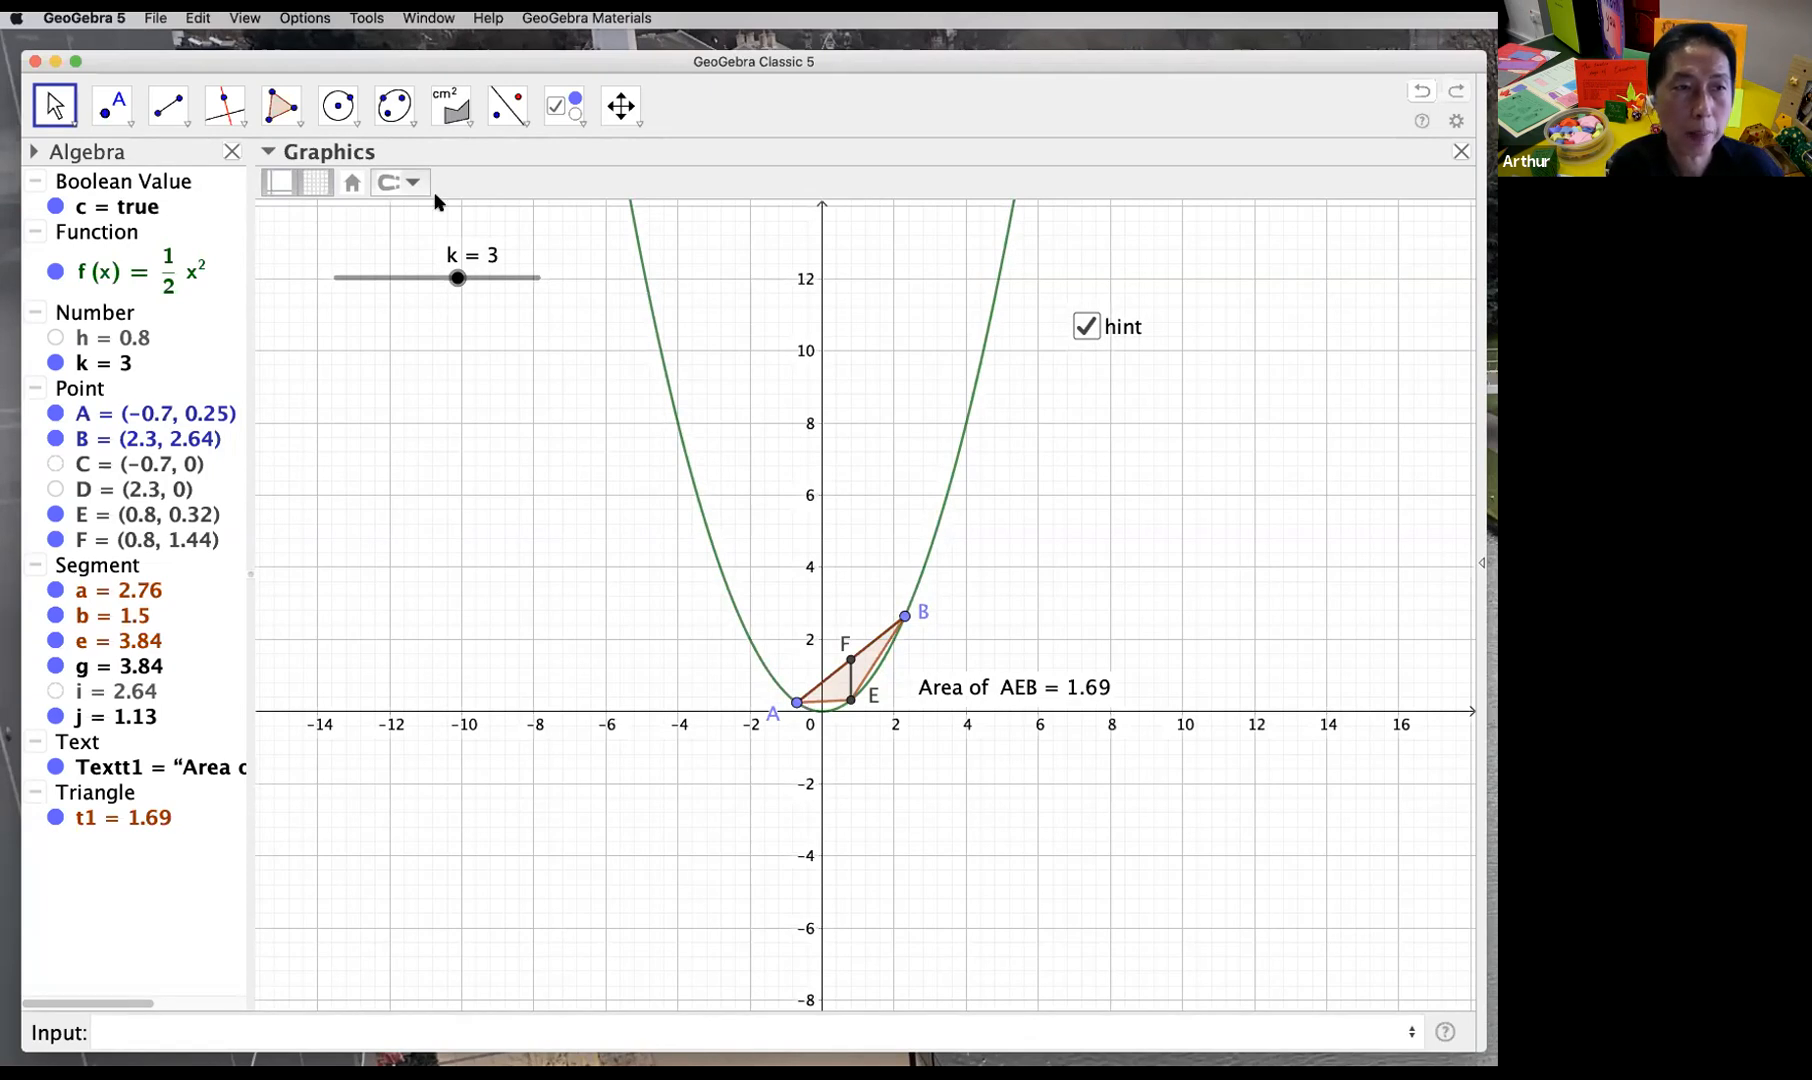
Step: Examine the graphics view preferences for the grid, both axes and the basic dimensions, leaving all settings as they are
{"action": "right_click", "coordinate": [1053, 437]}
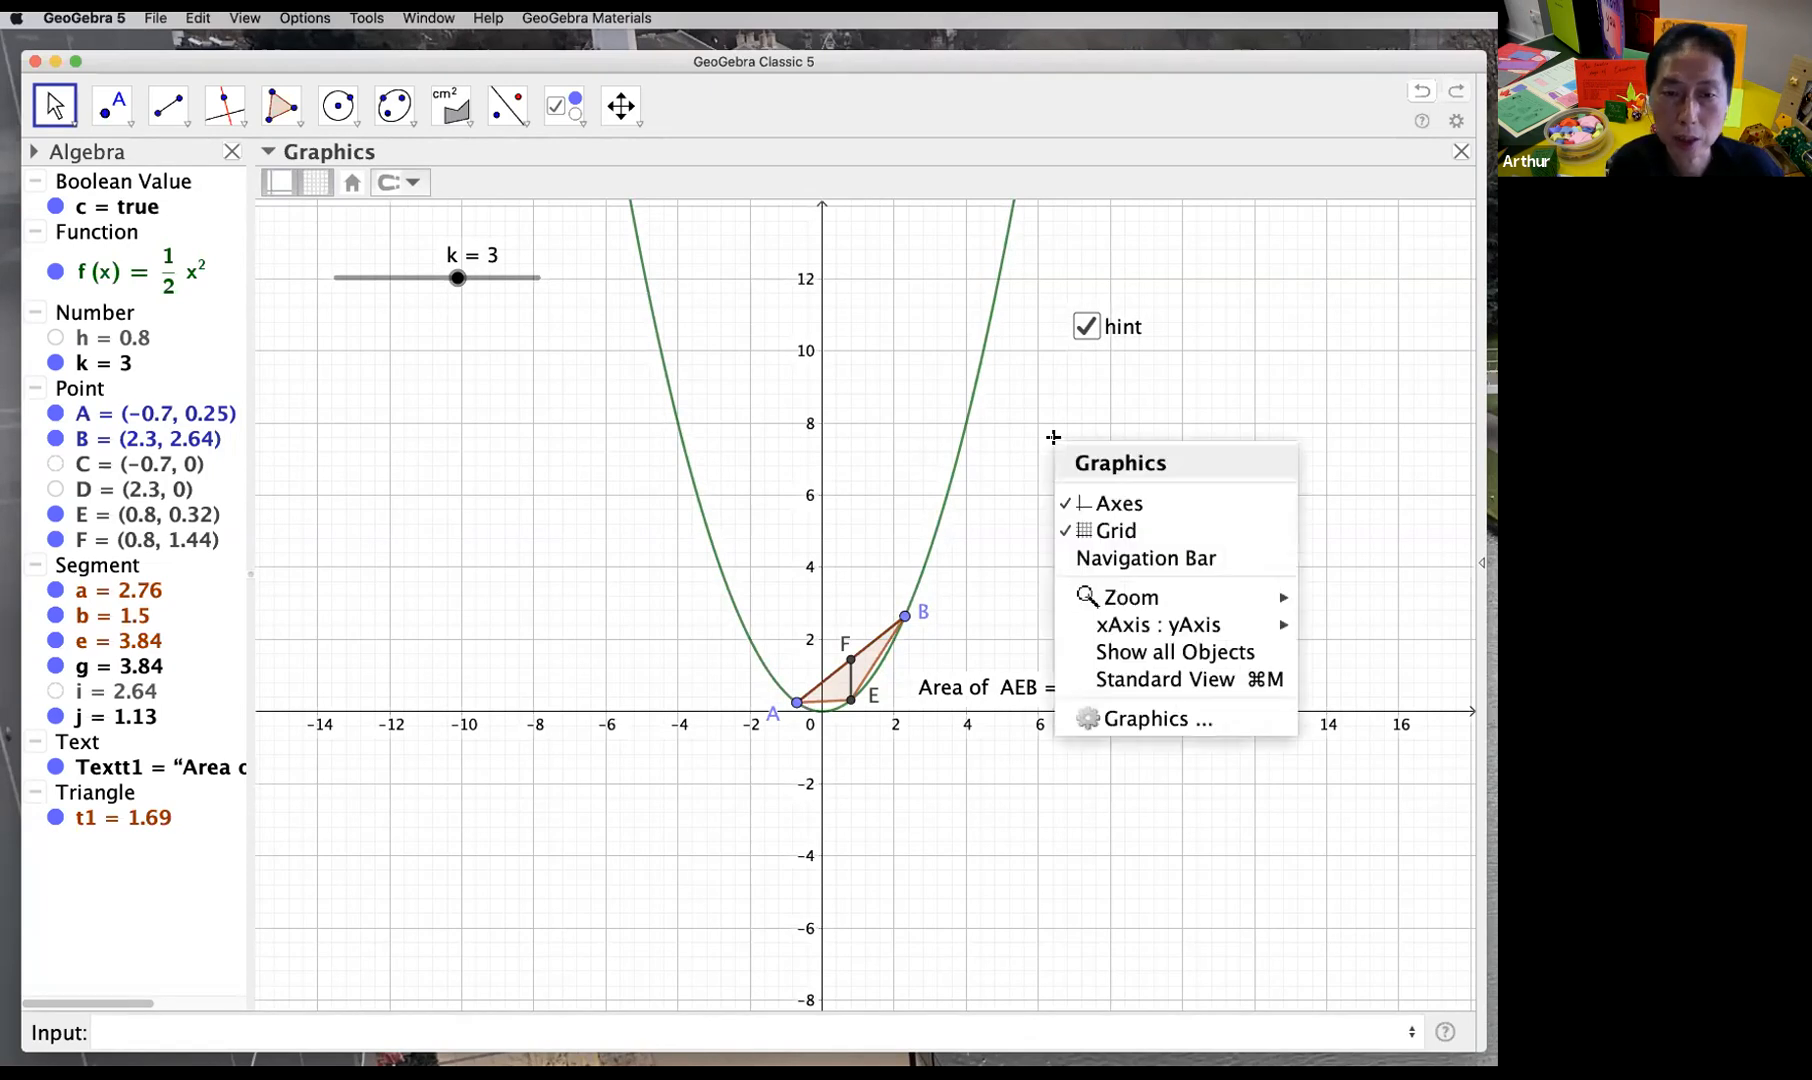
{"action": "left_click", "coordinate": [1024, 411]}
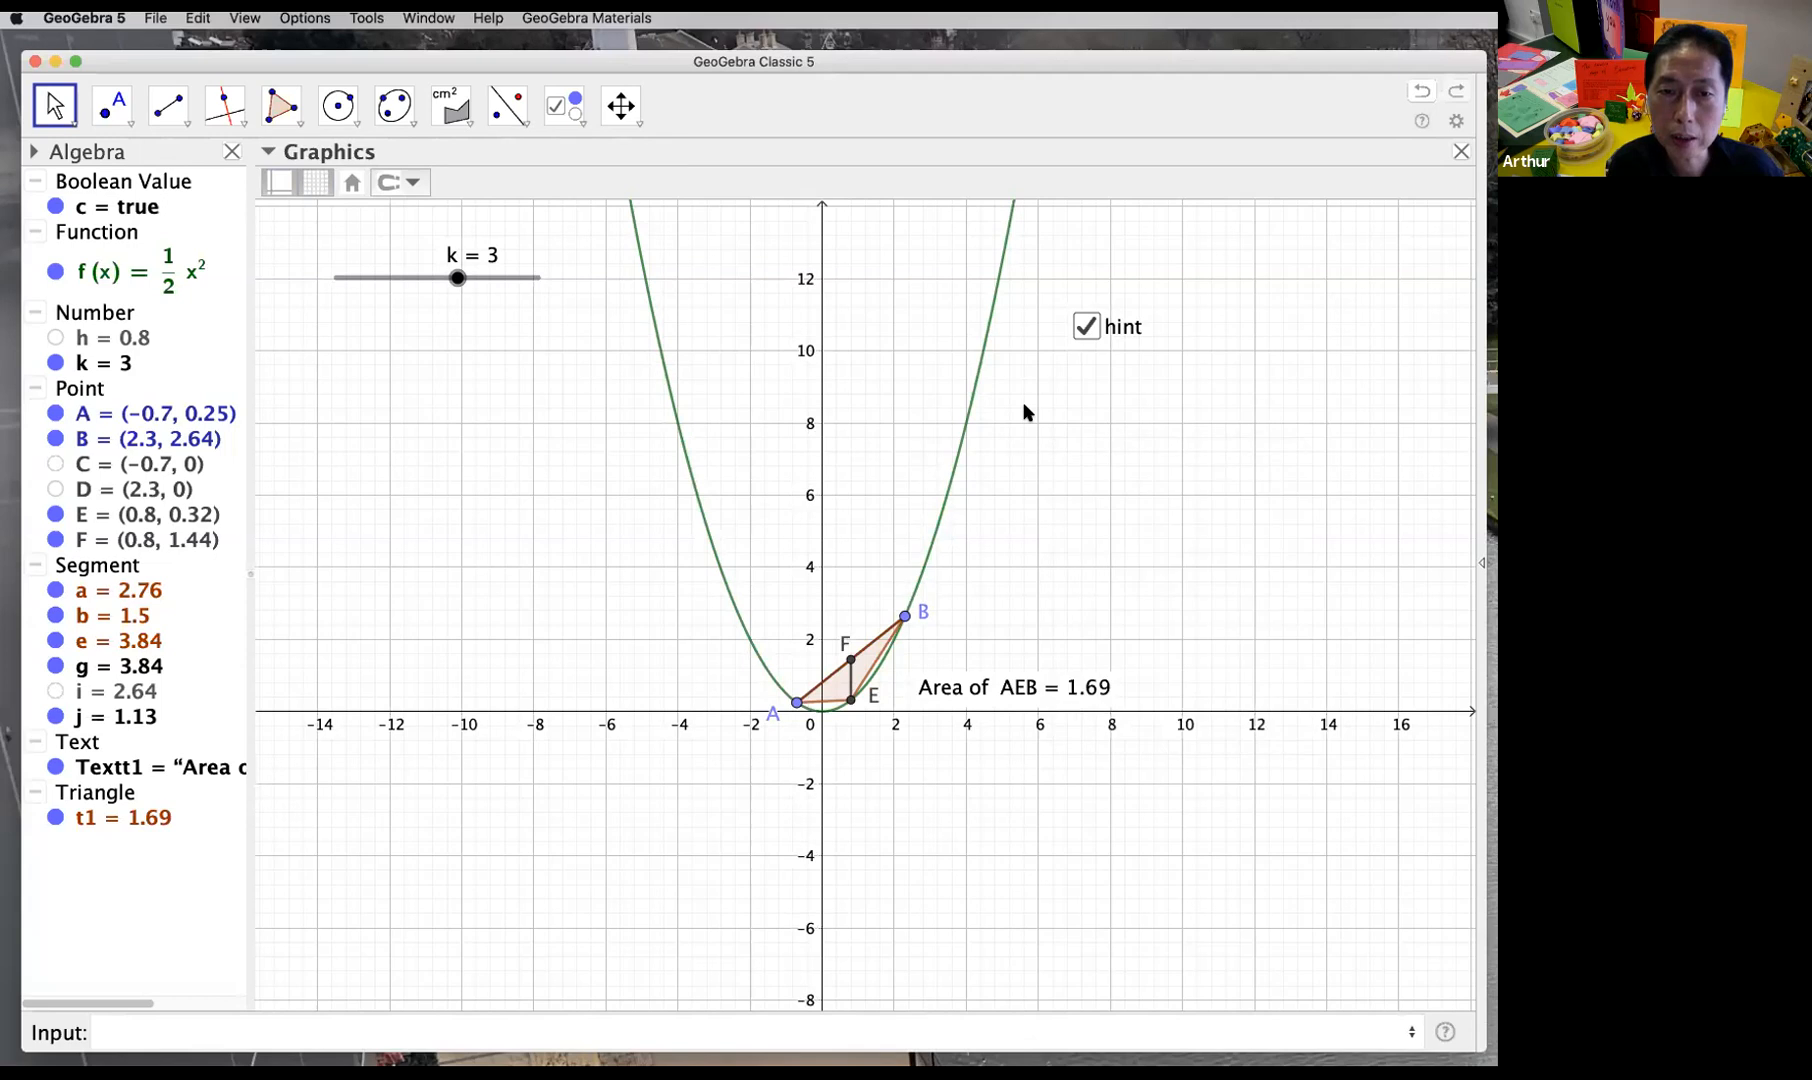
{"action": "right_click", "coordinate": [1059, 414]}
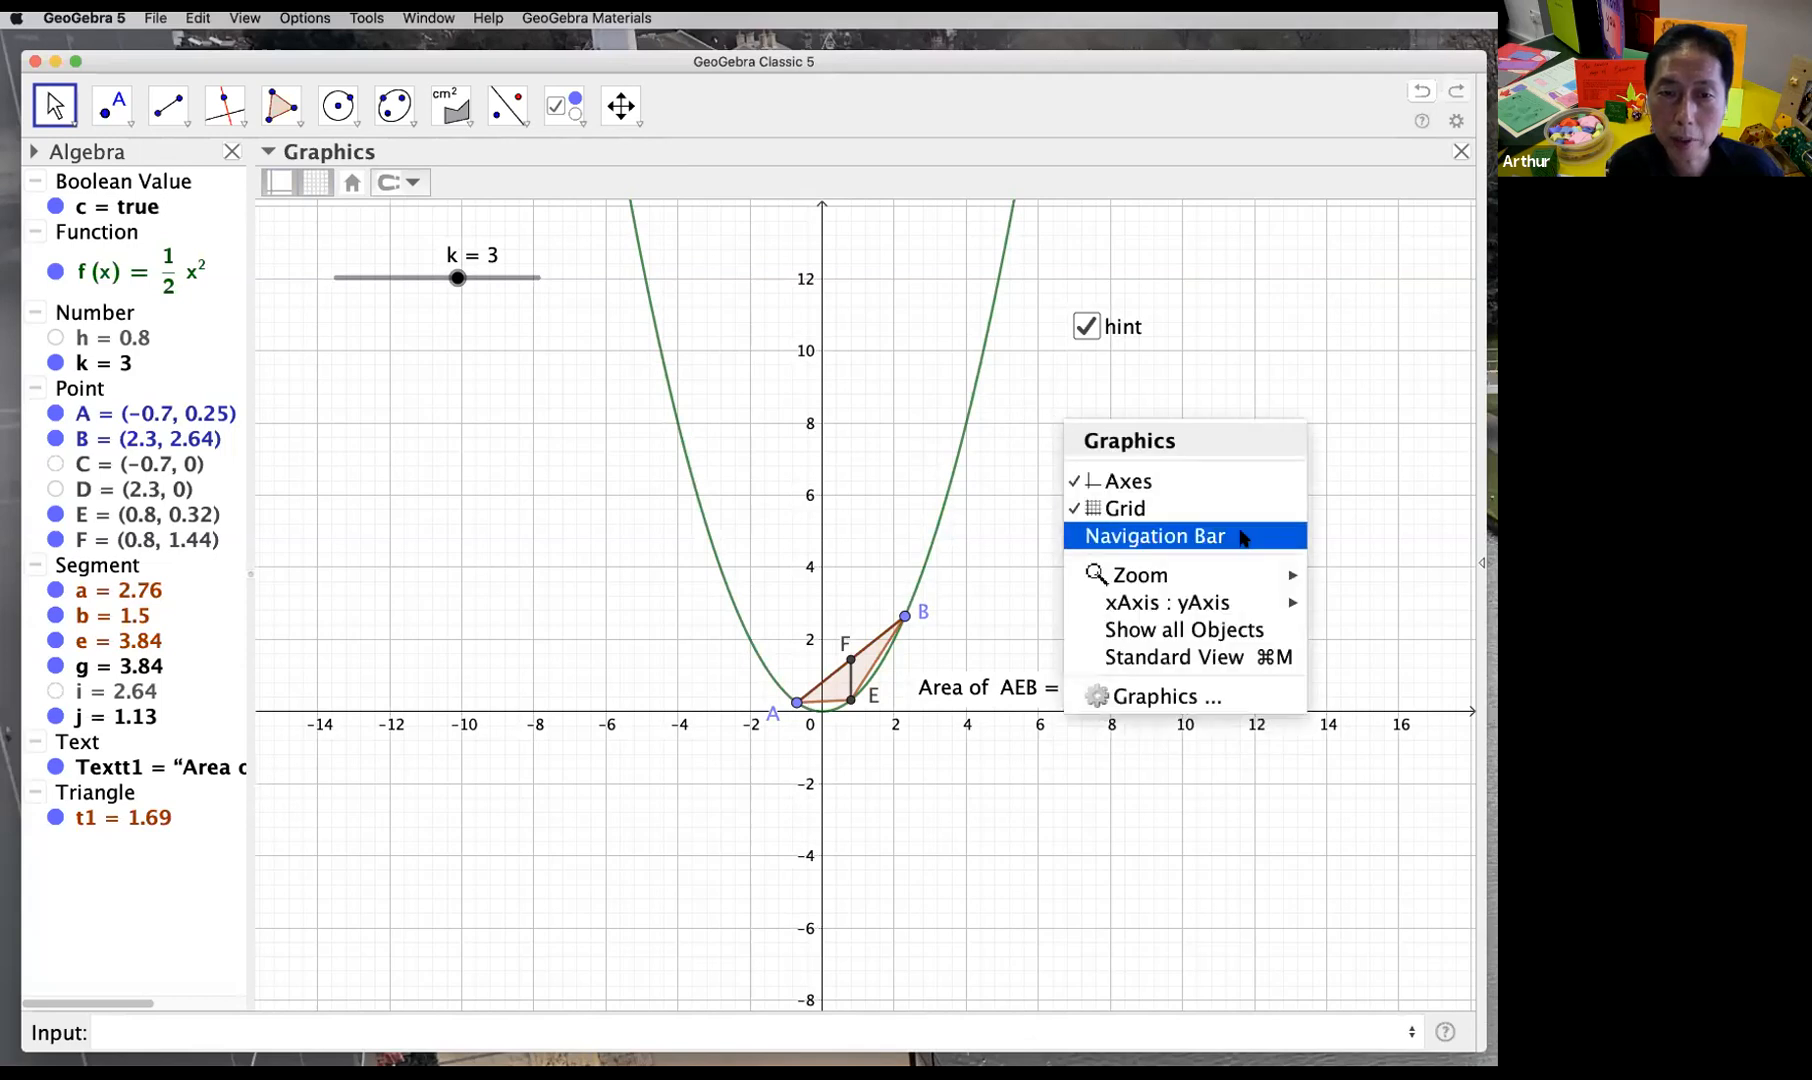
{"action": "left_click", "coordinate": [1166, 697]}
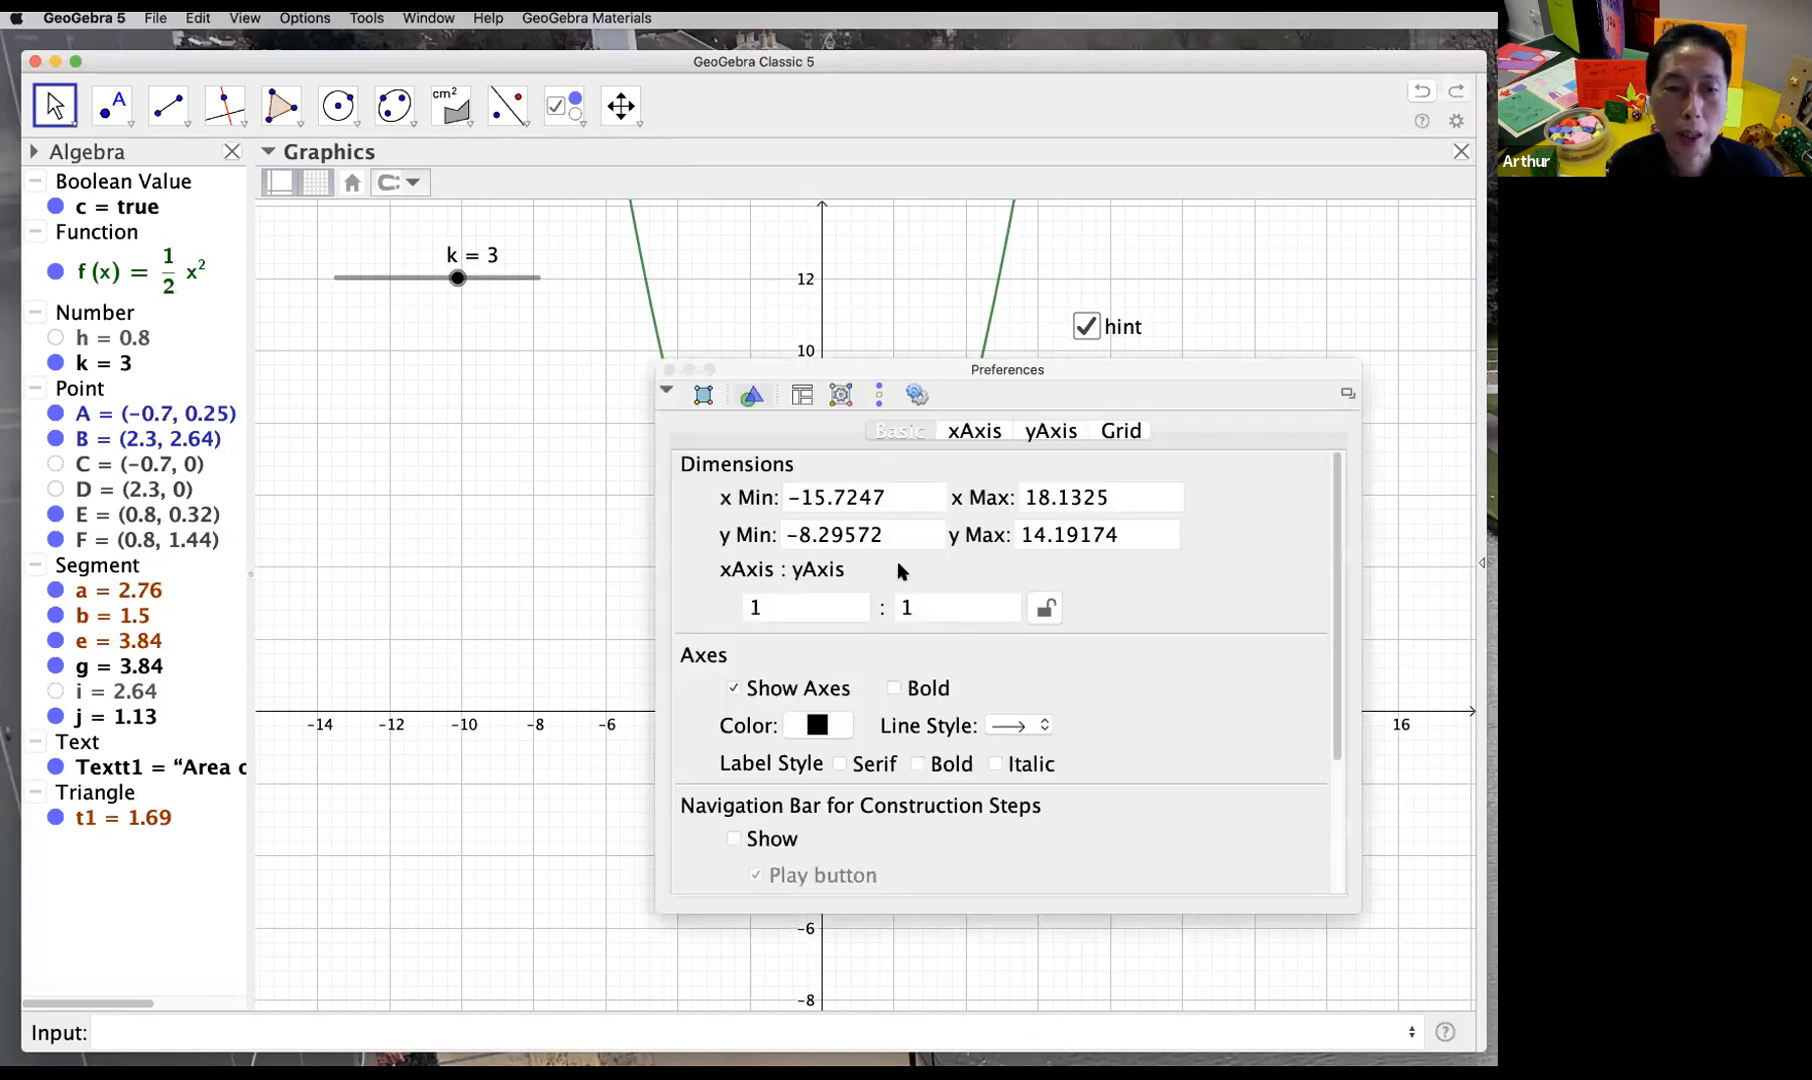
{"action": "left_click", "coordinate": [1121, 431]}
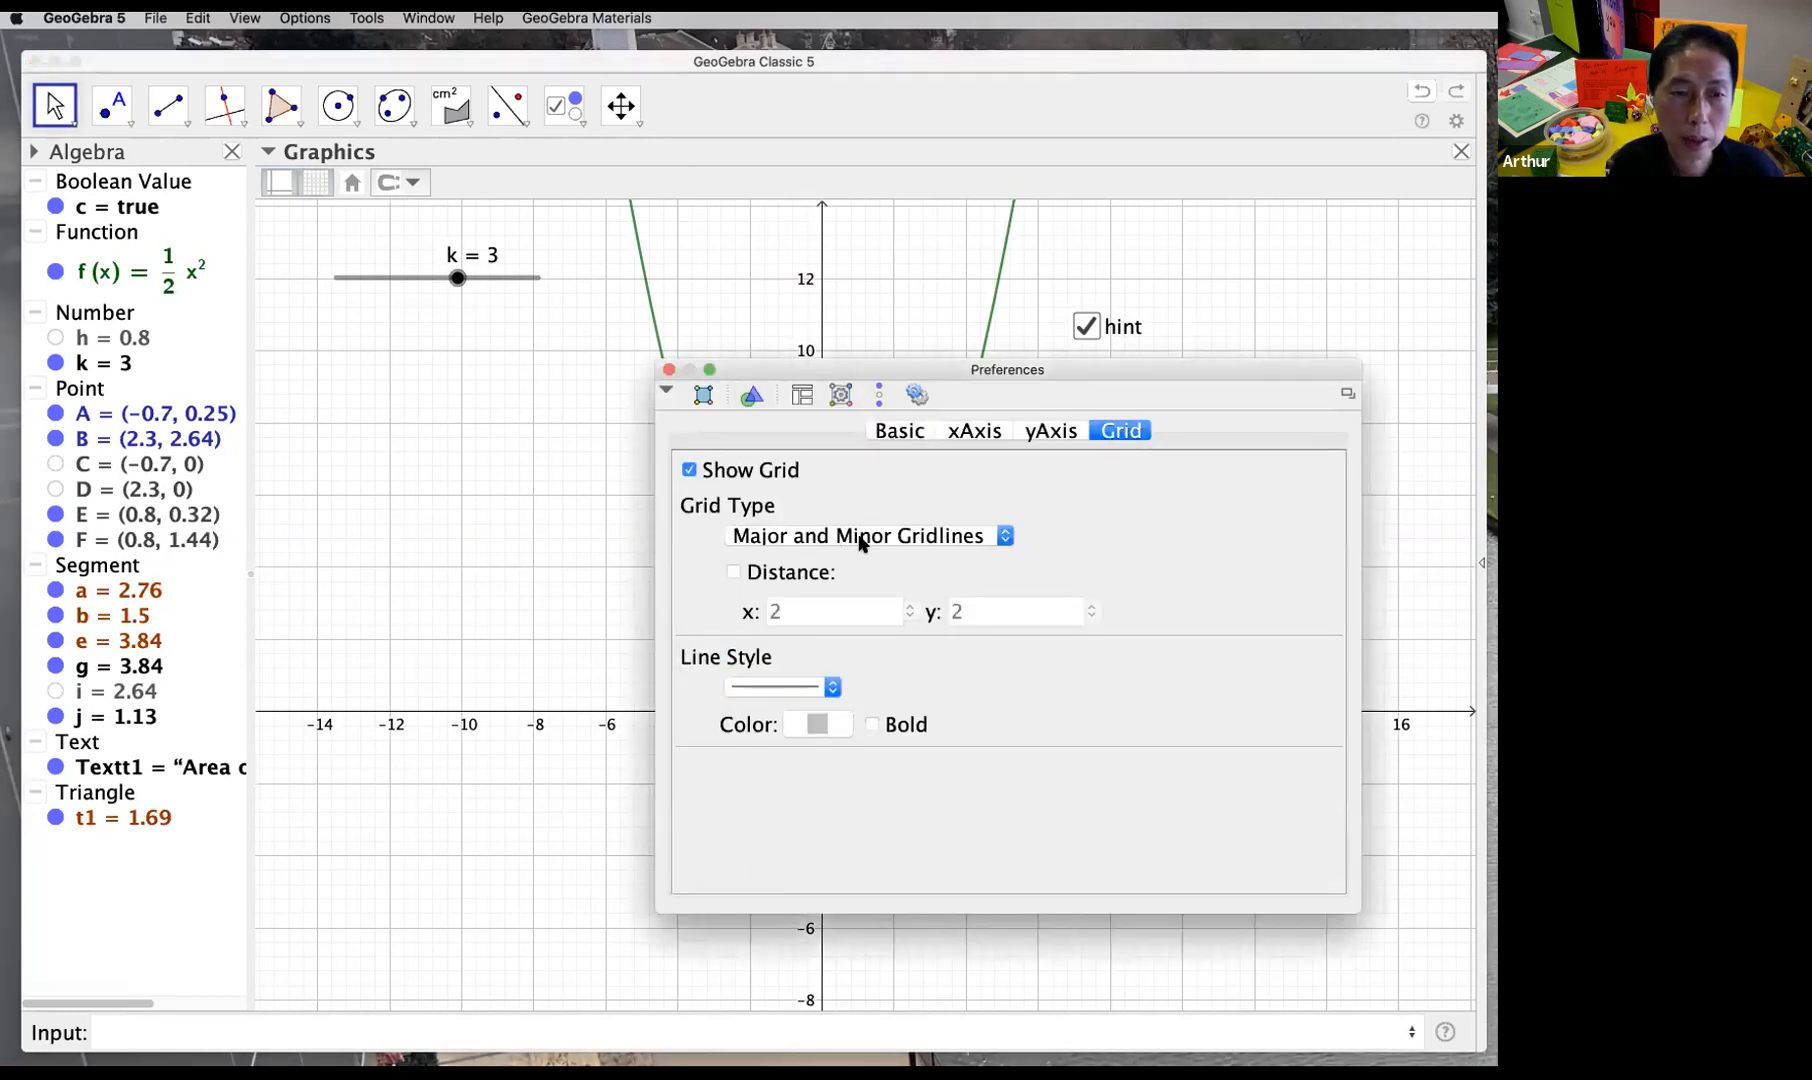
{"action": "left_click", "coordinate": [857, 536]}
{"action": "left_click", "coordinate": [1106, 541]}
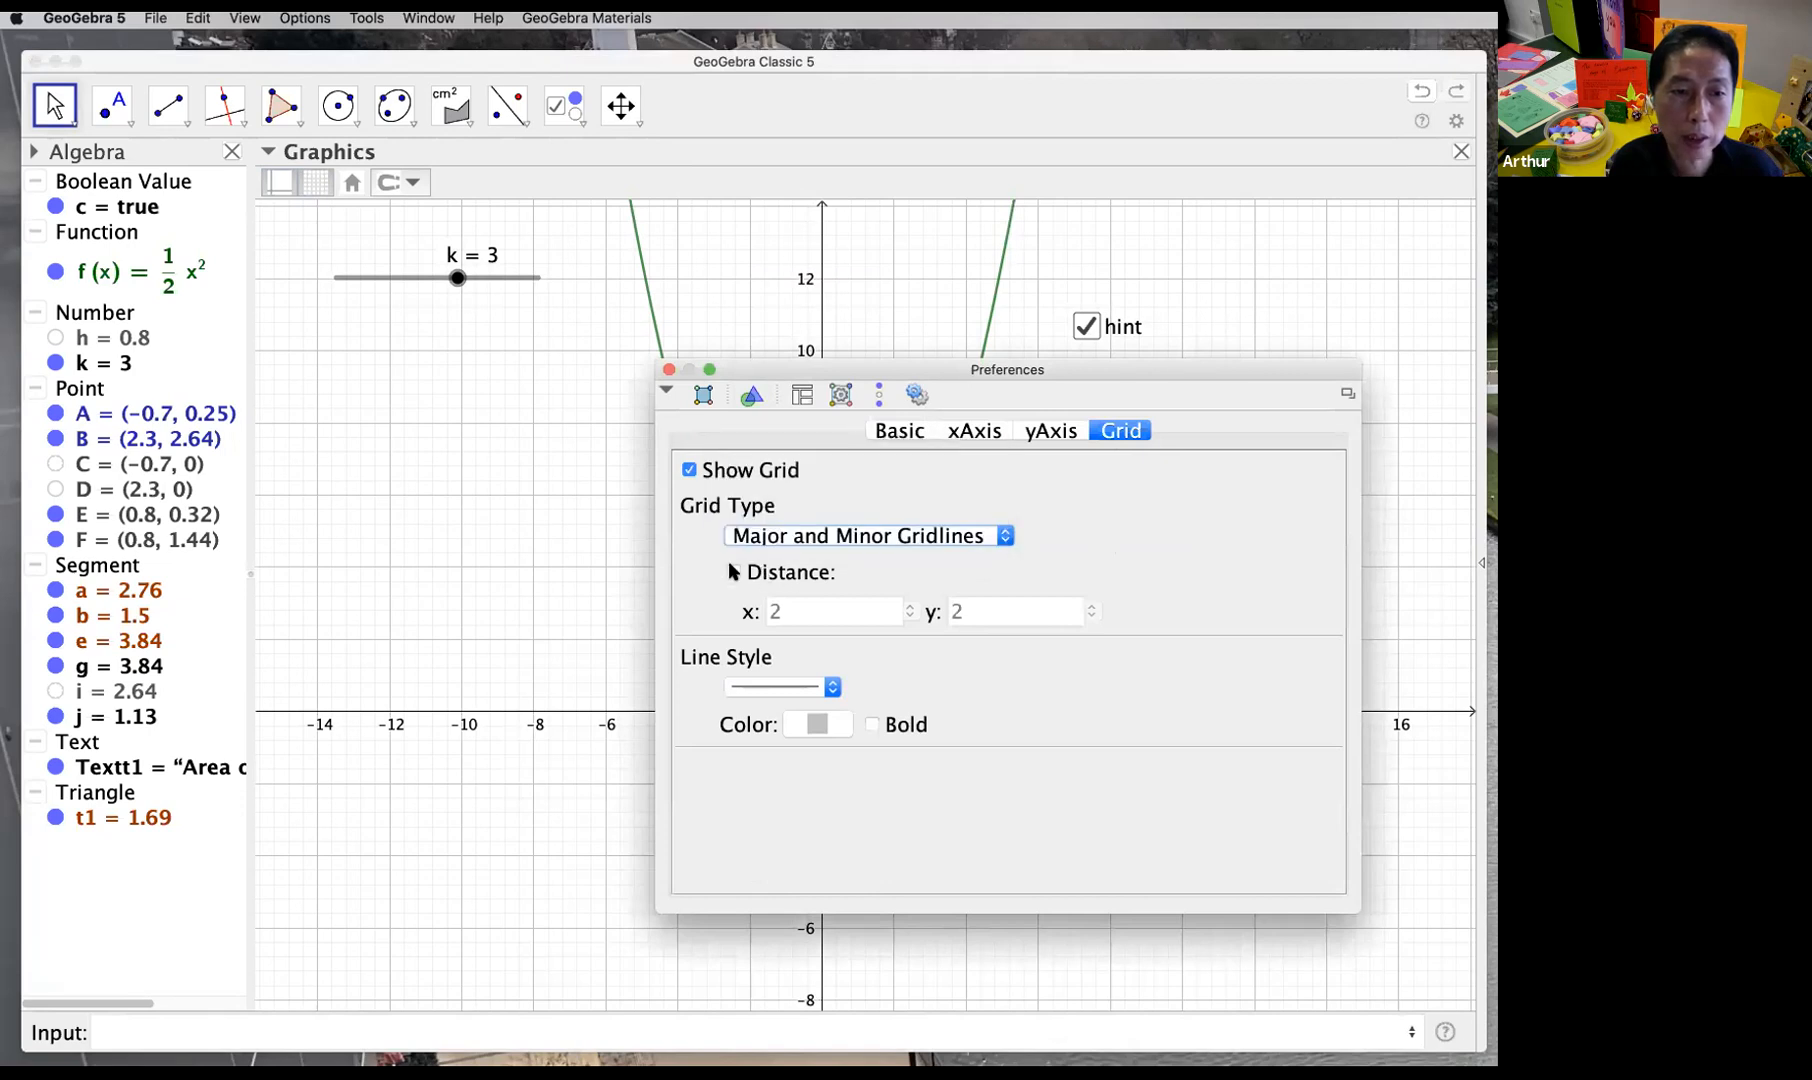
{"action": "left_click", "coordinate": [983, 436]}
{"action": "left_click", "coordinate": [1062, 432]}
{"action": "left_click", "coordinate": [975, 431]}
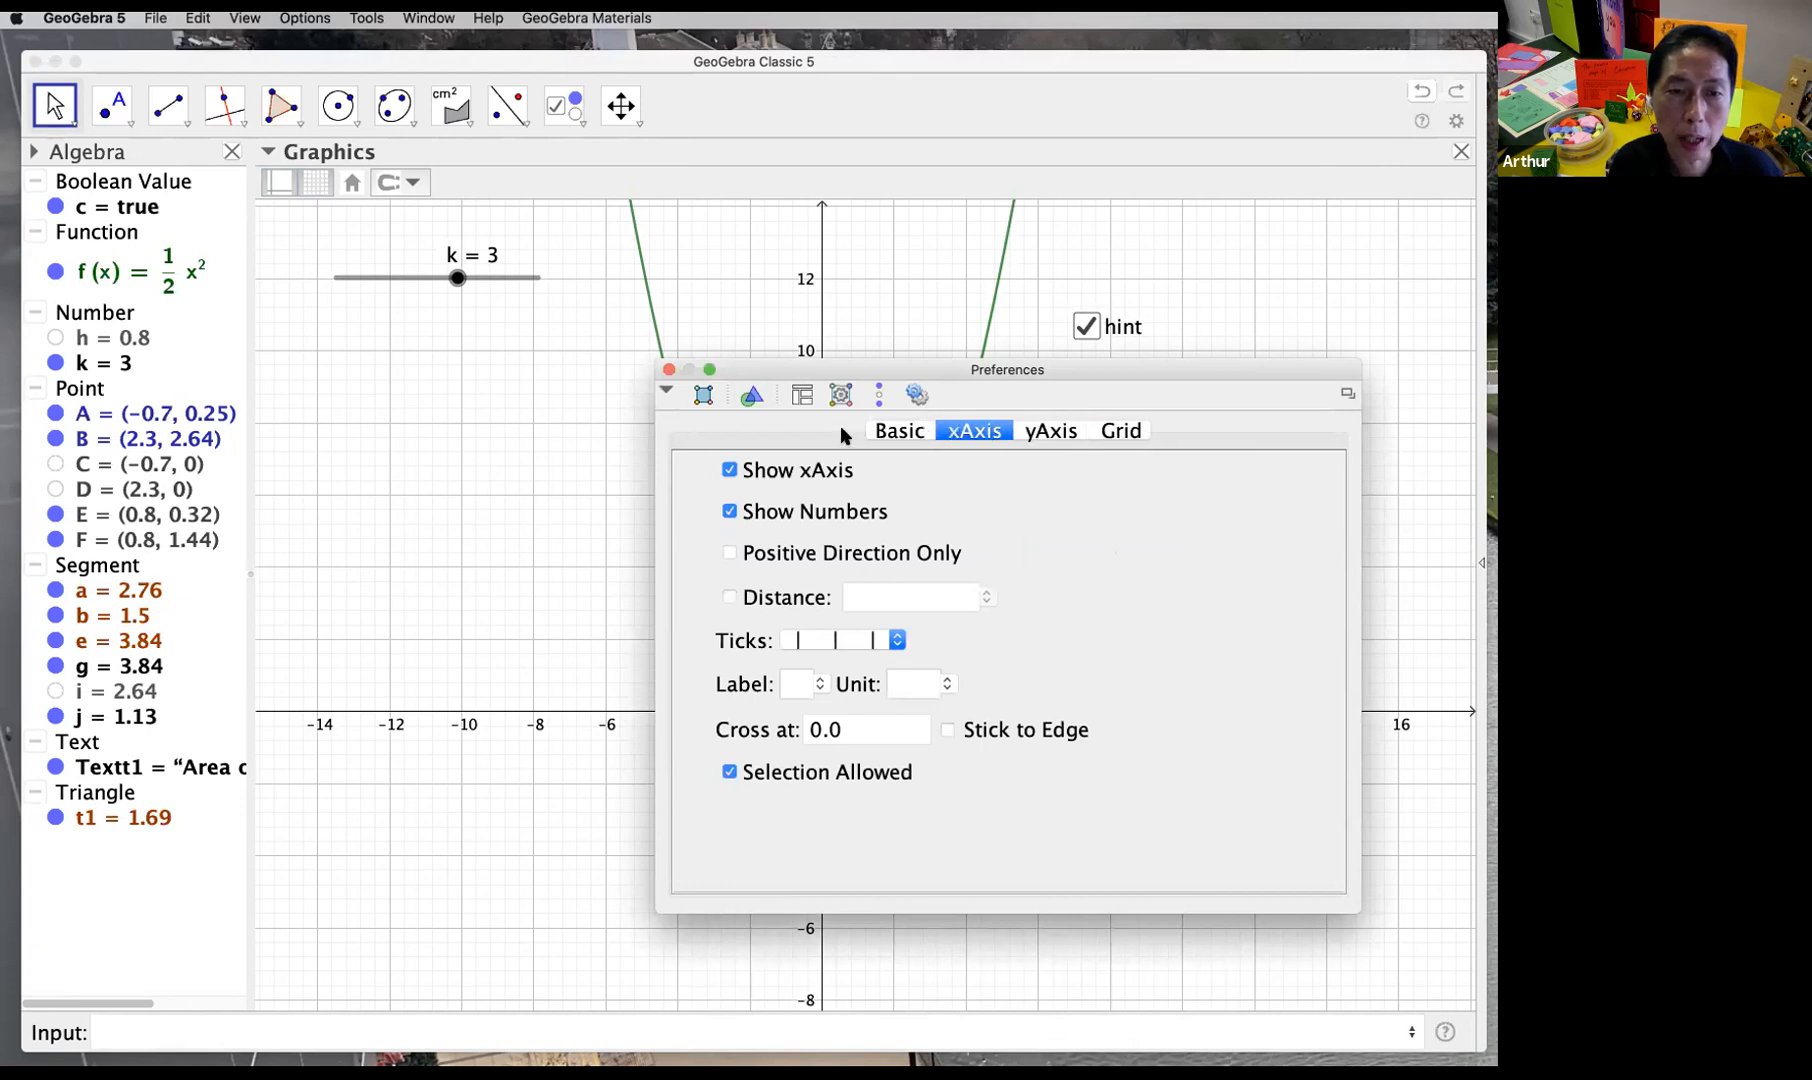
{"action": "left_click", "coordinate": [900, 432]}
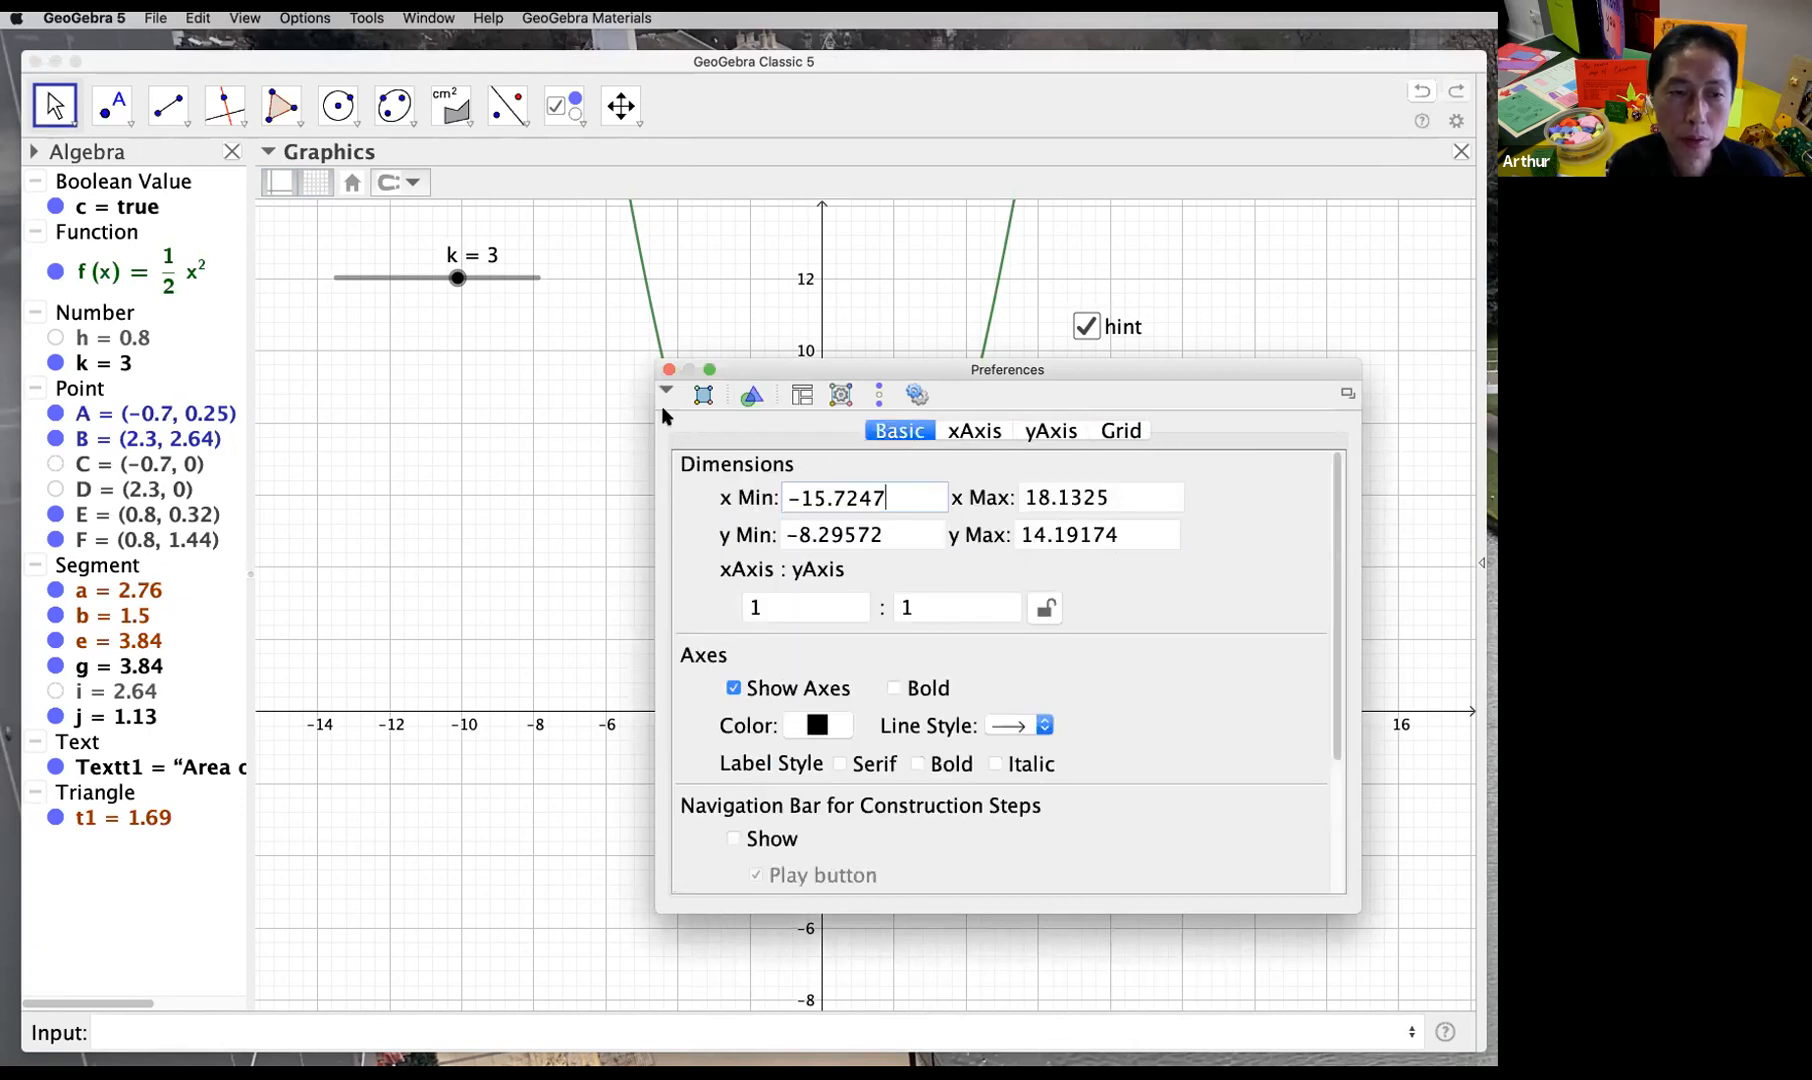
{"action": "left_click", "coordinate": [669, 370]}
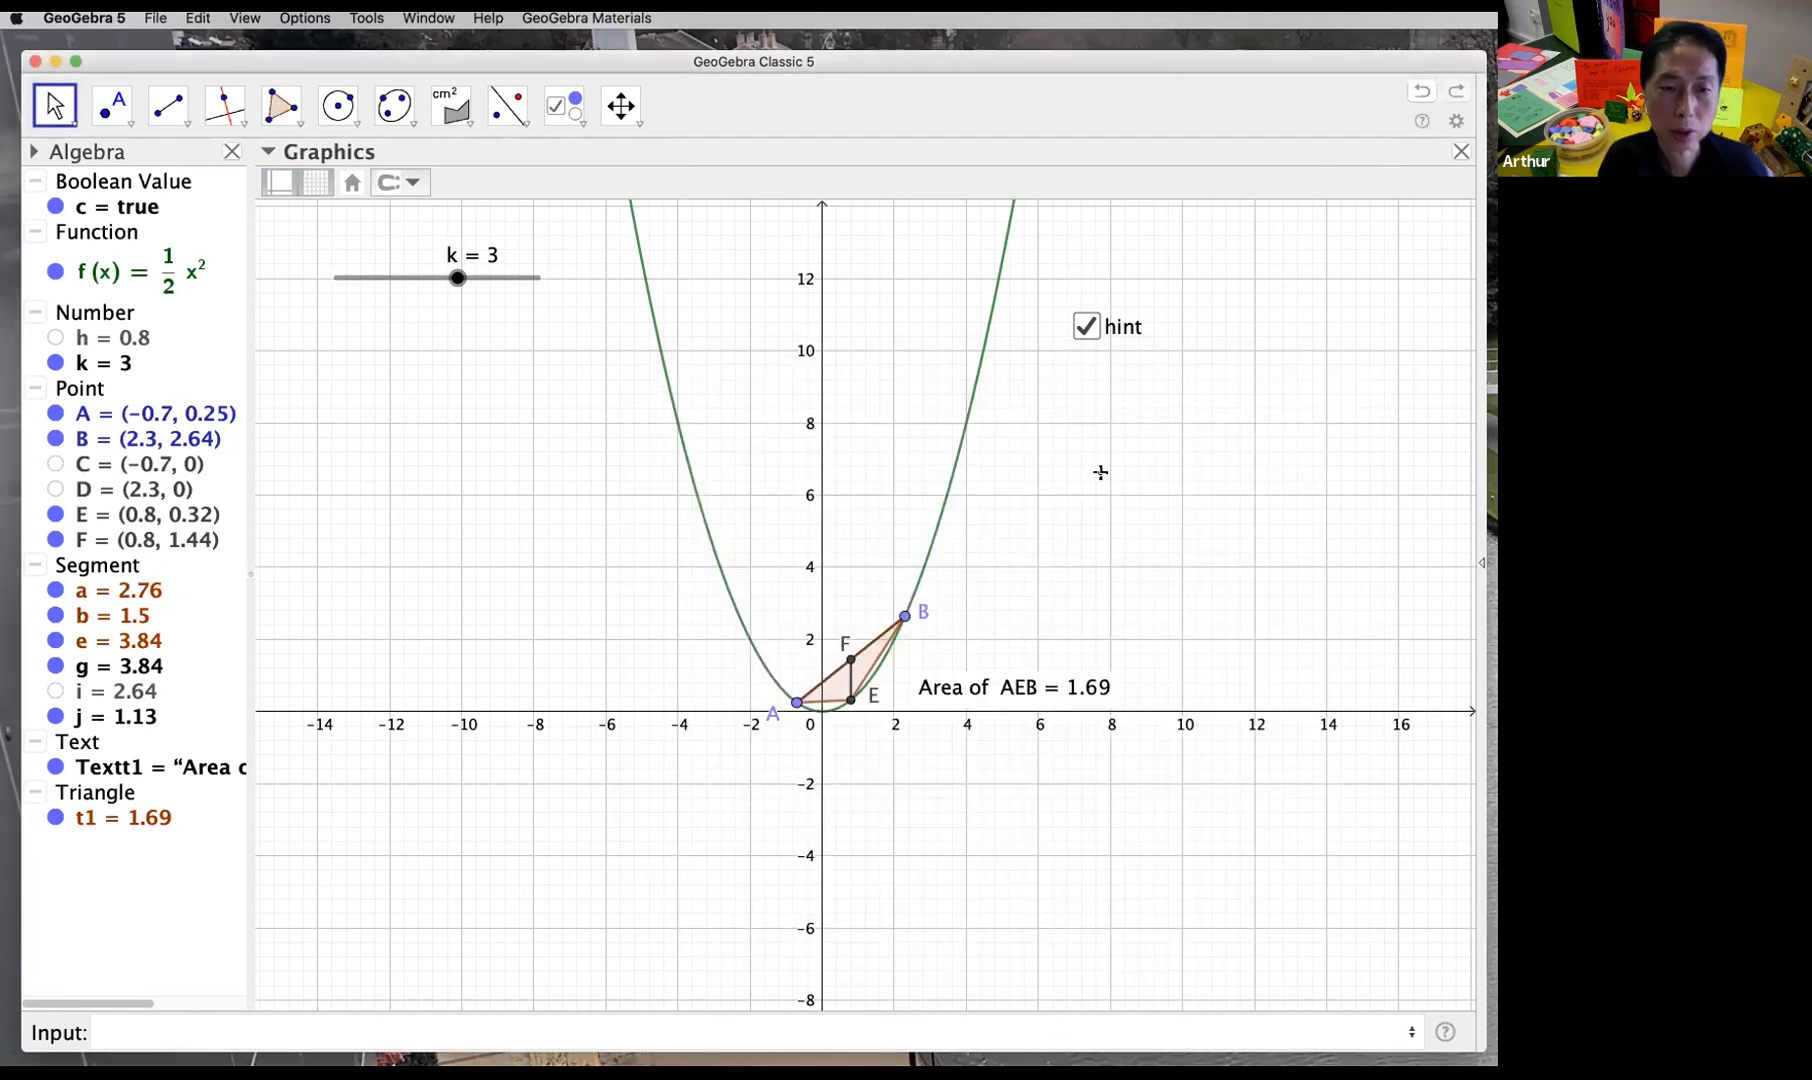
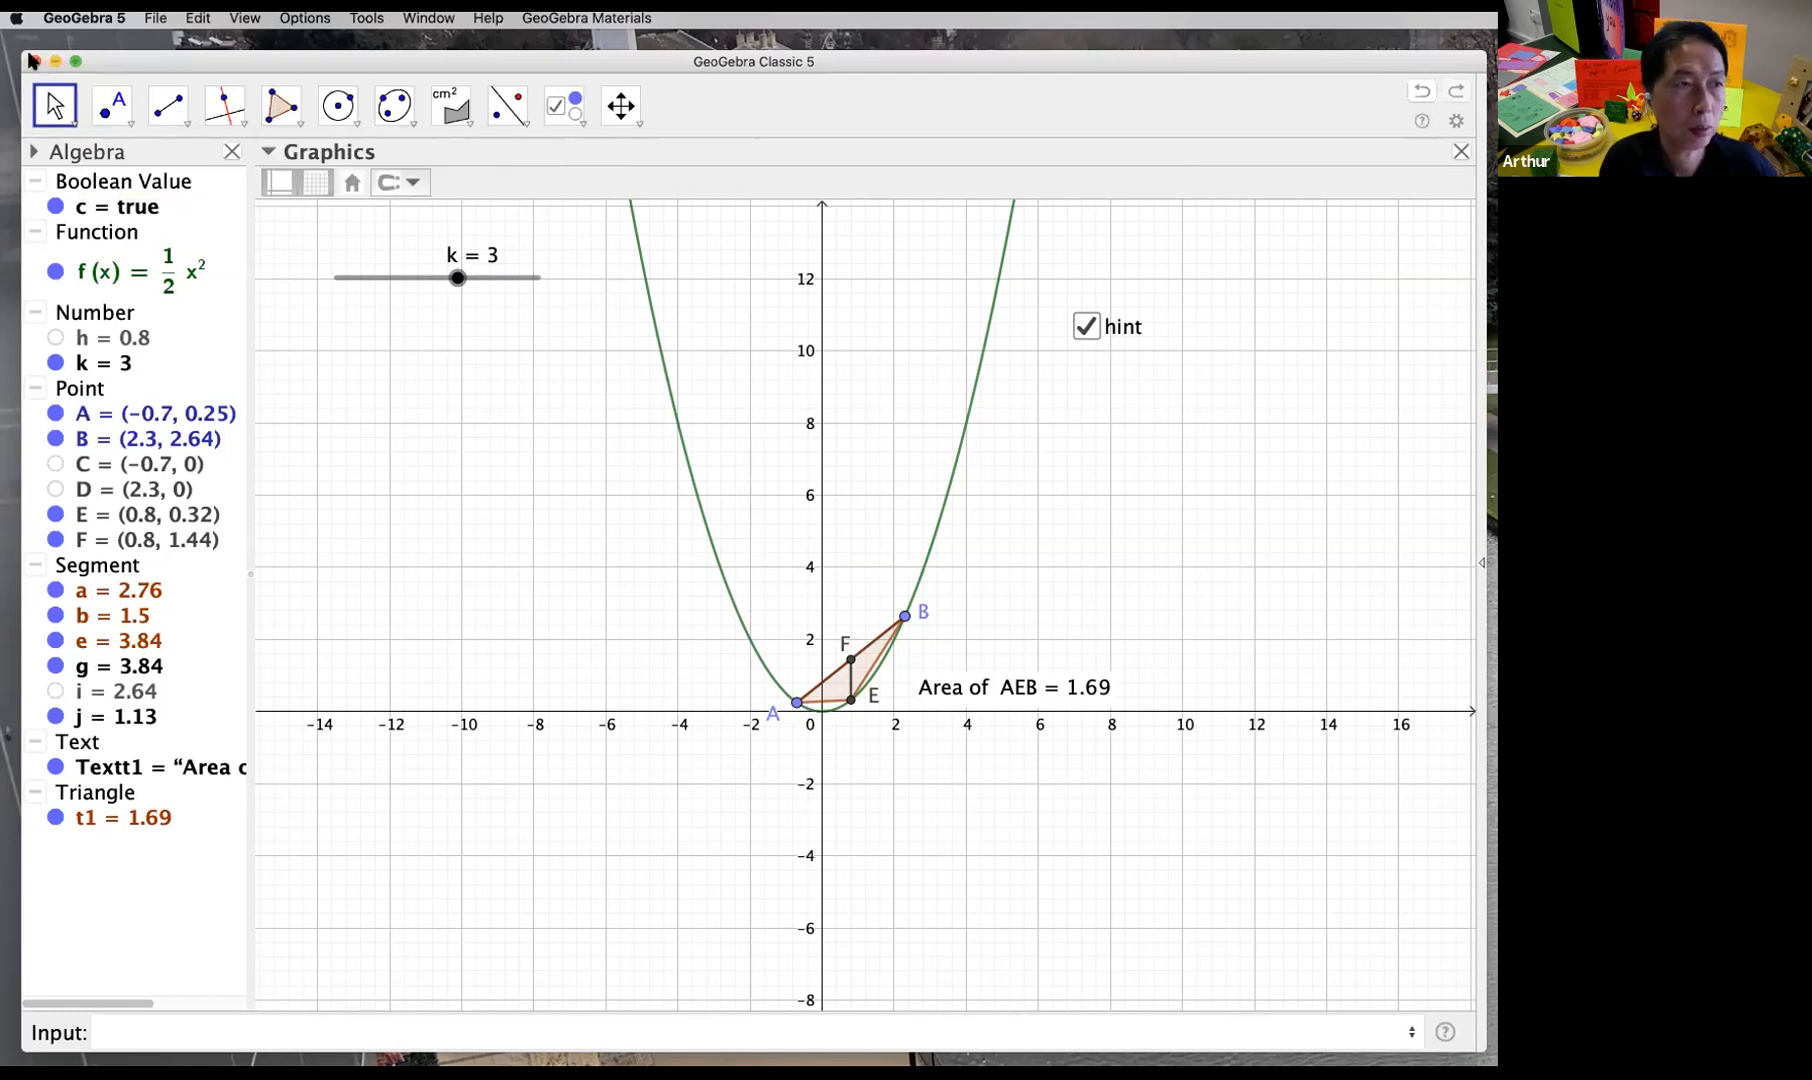
Step: Close the parabola construction without saving the changes and start a new blank GeoGebra Classic 5 window
{"action": "left_click", "coordinate": [35, 64]}
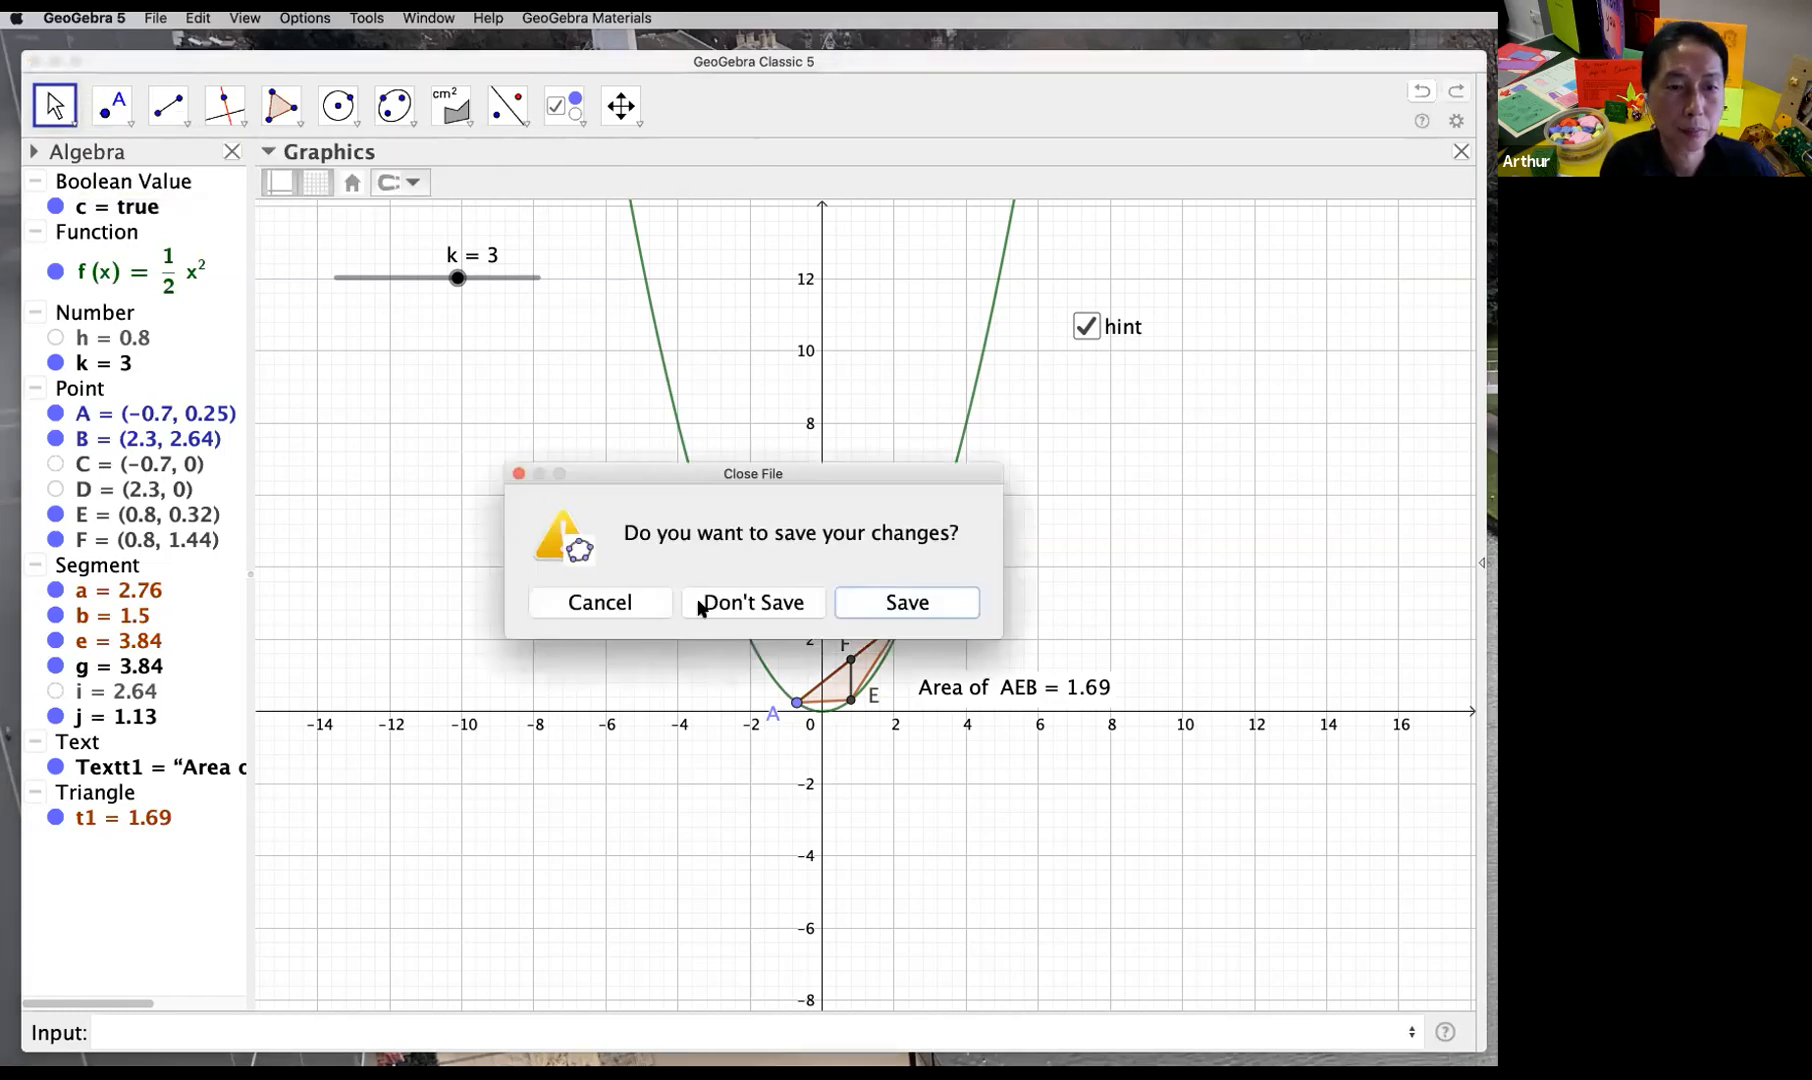
{"action": "left_click", "coordinate": [752, 604]}
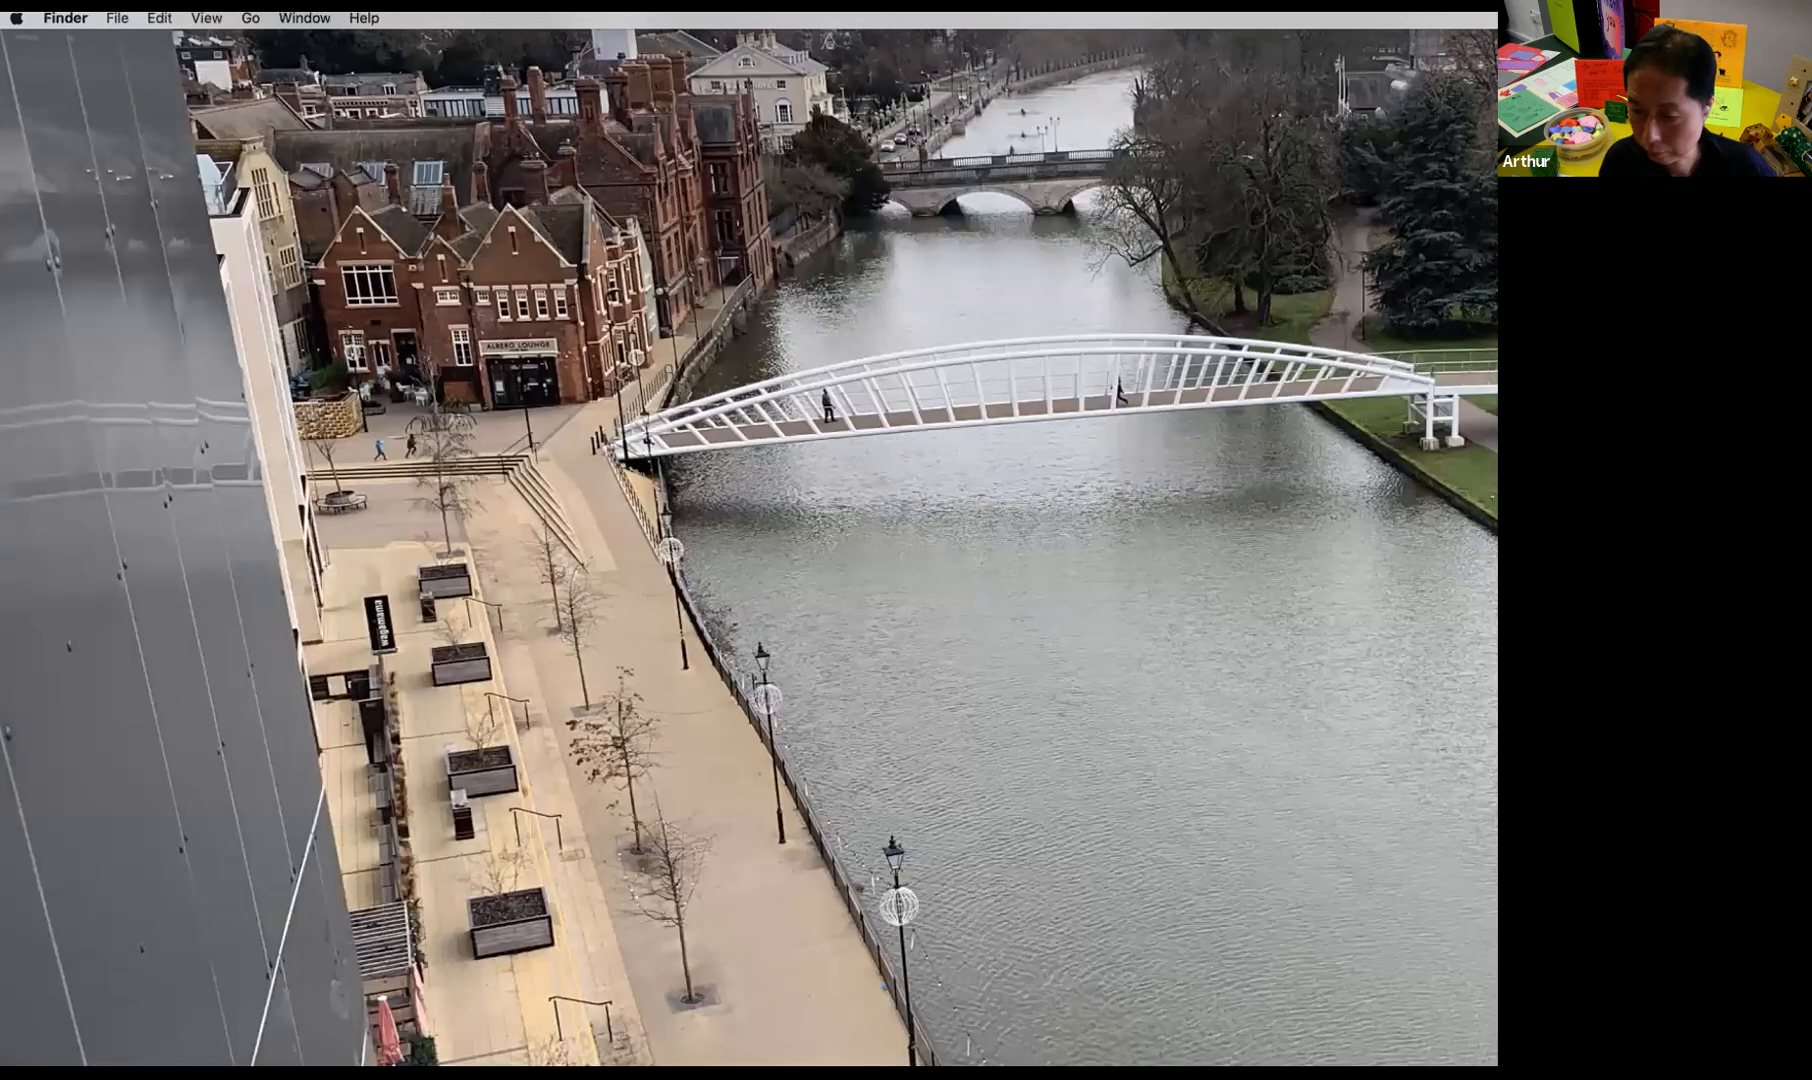
{"action": "left_click", "coordinate": [1472, 1040]}
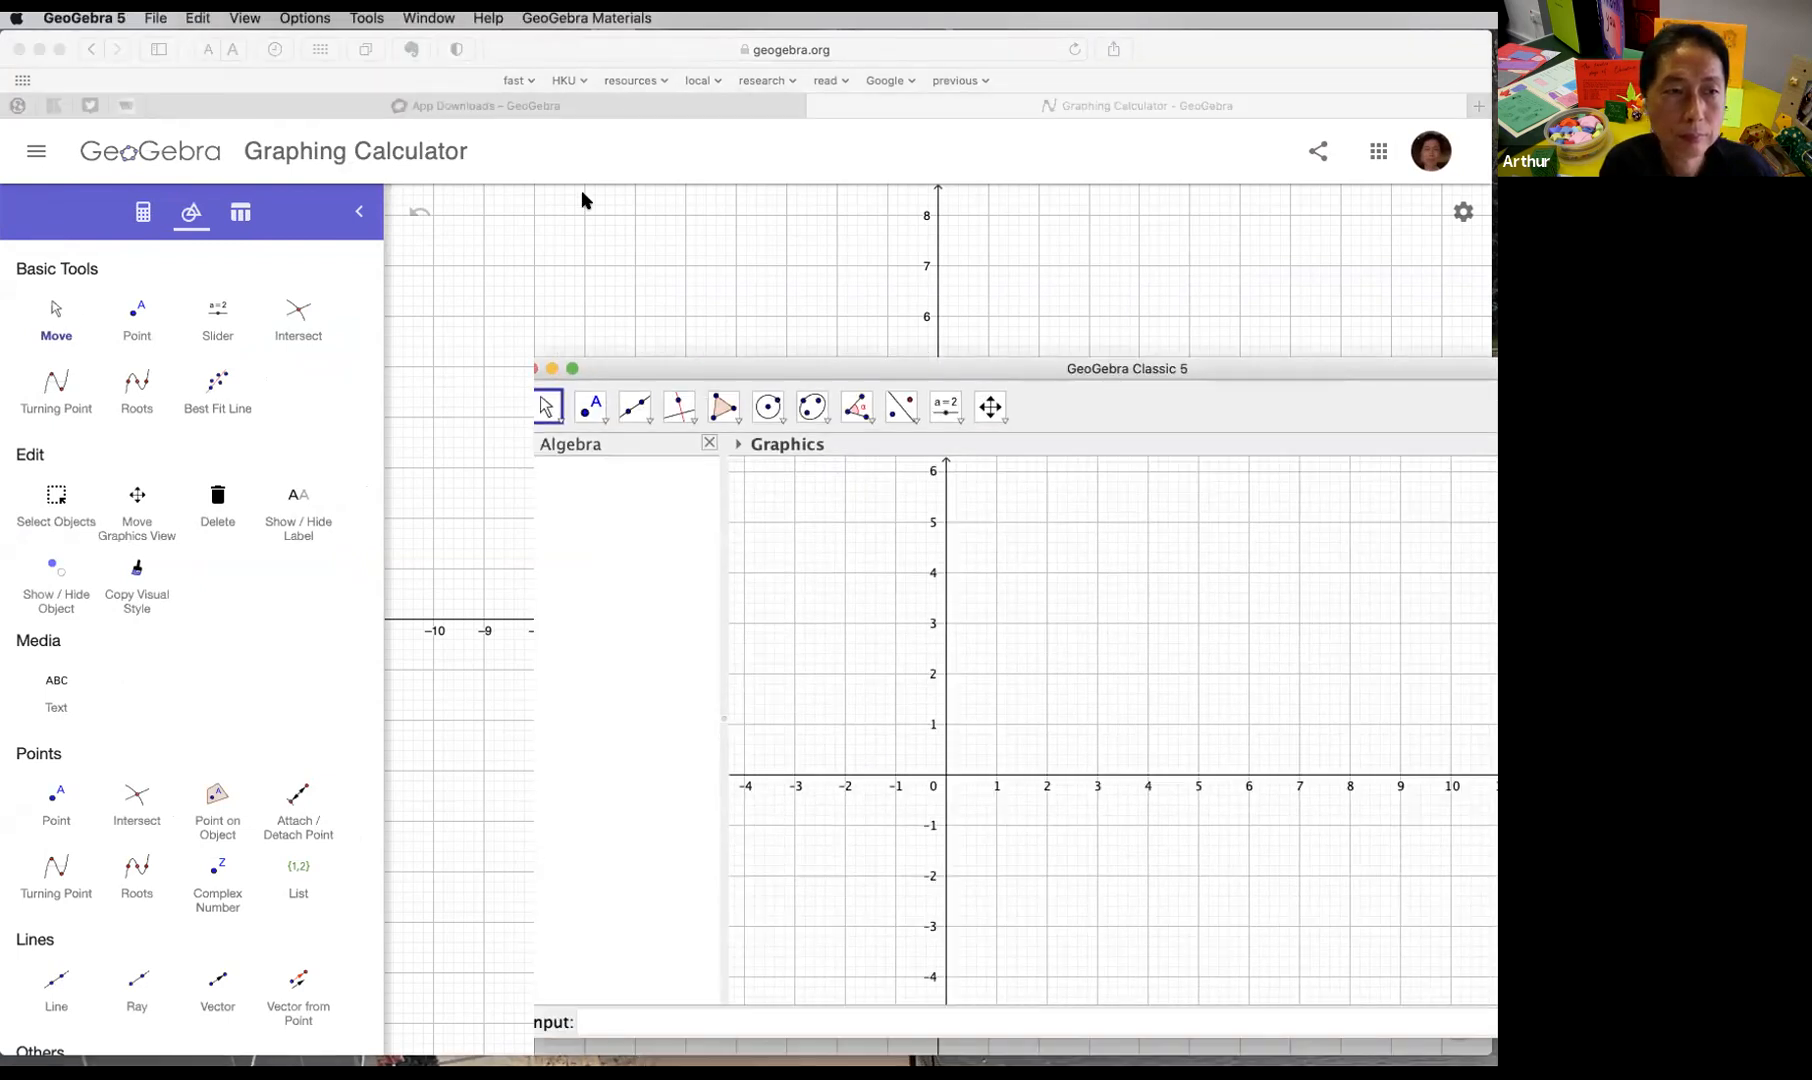
Step: Dismiss the perspective chooser and enlarge the new window to 1302×901
{"action": "left_click_drag", "start_coordinate": [1293, 826], "coordinate": [1318, 997]}
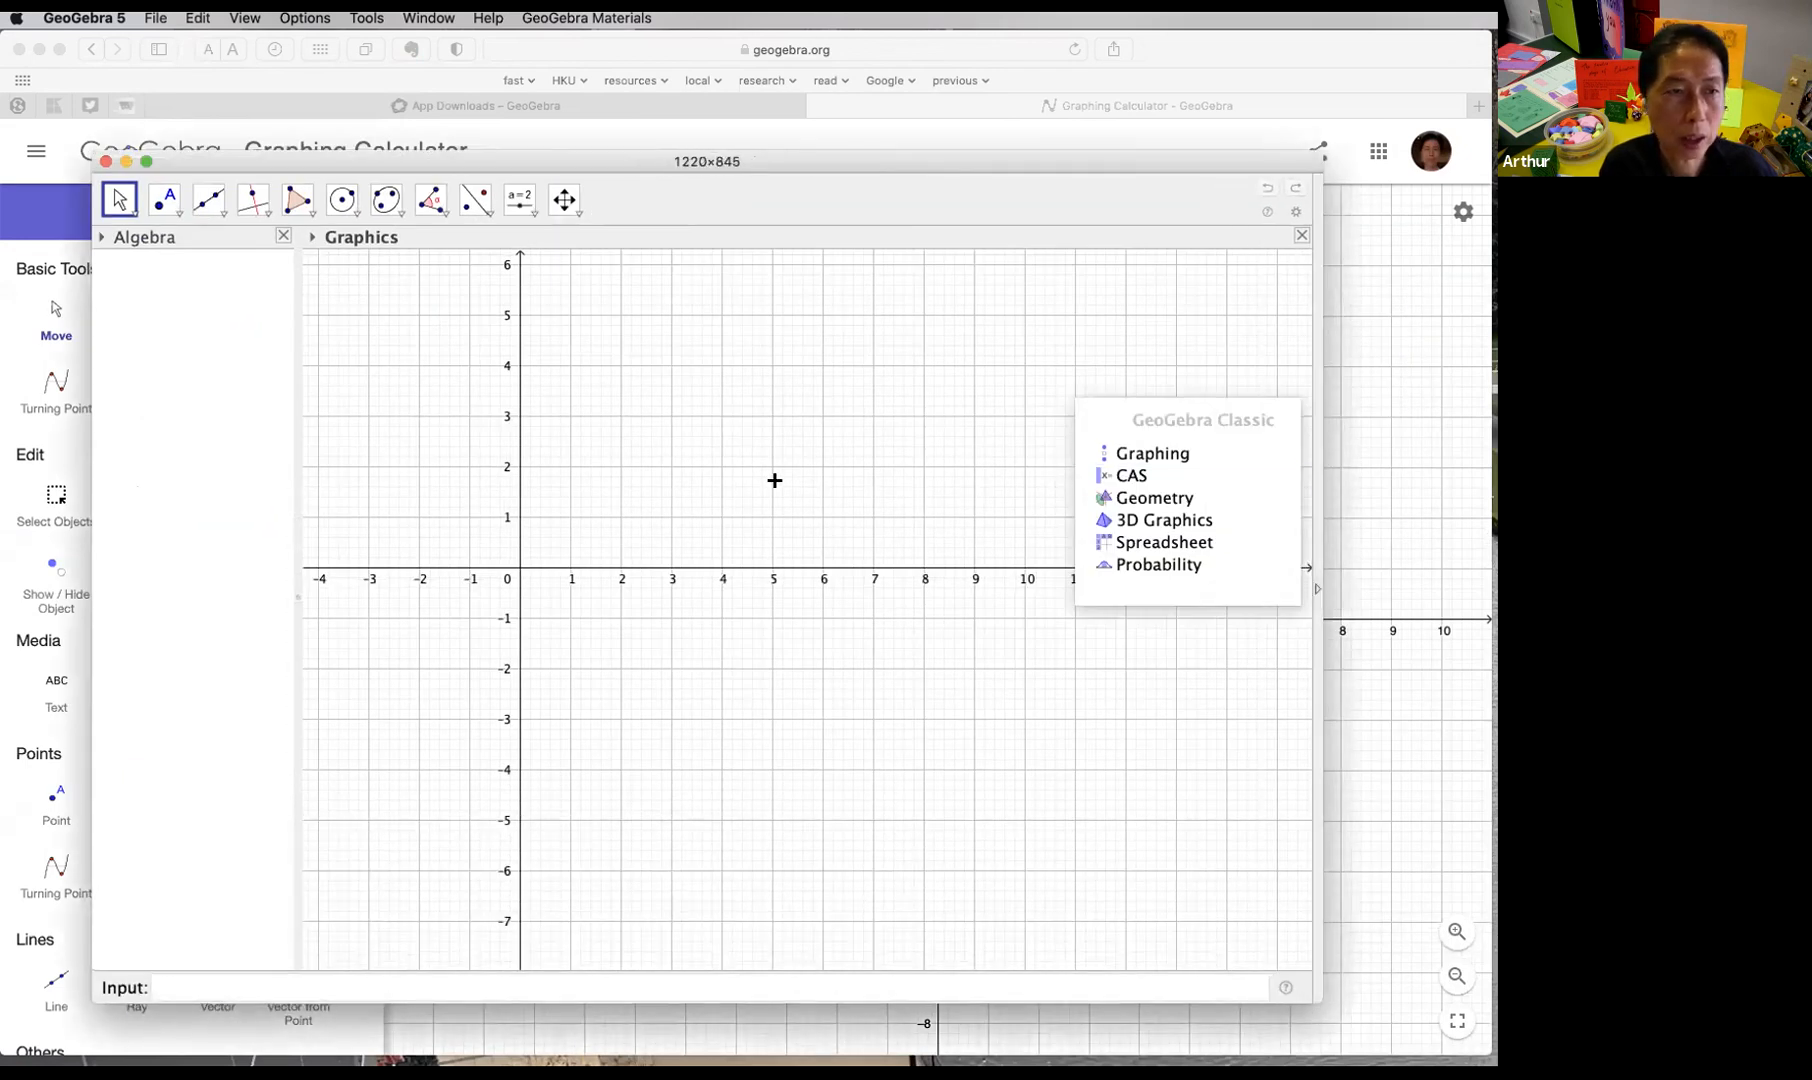
{"action": "left_click", "coordinate": [775, 481]}
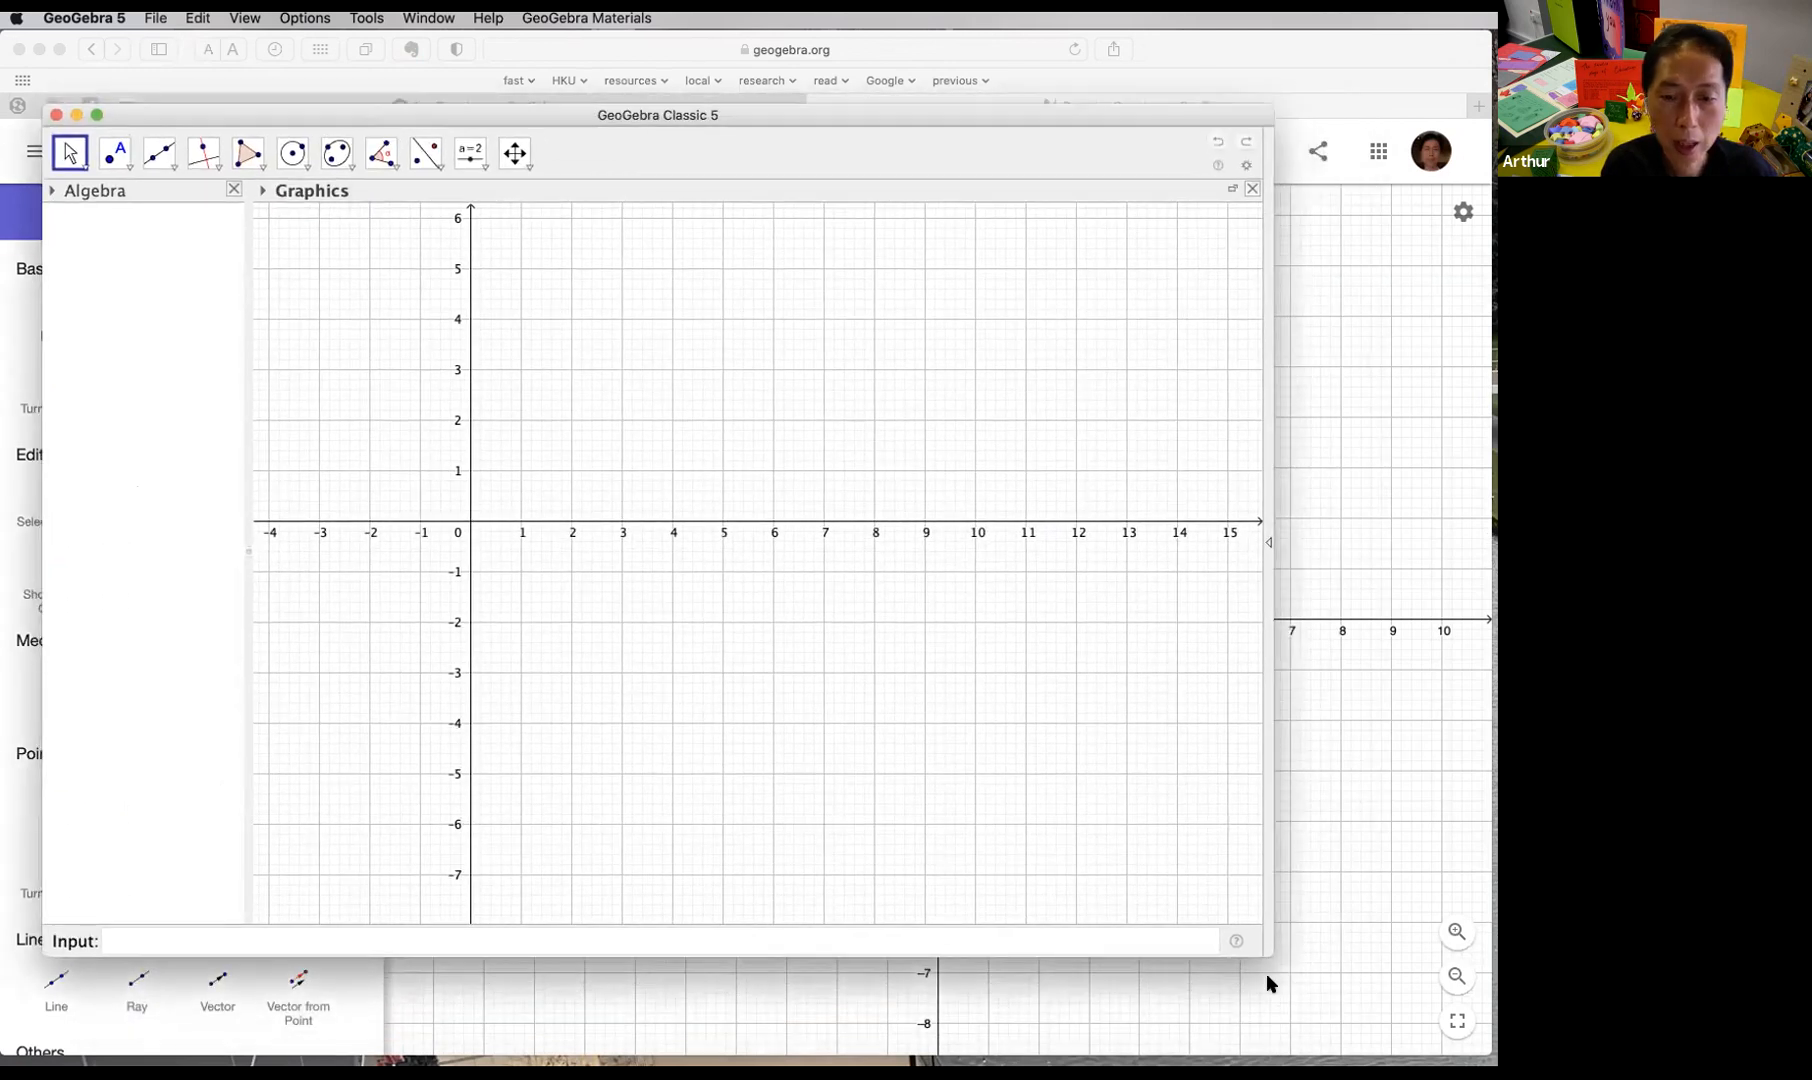
{"action": "left_click_drag", "start_coordinate": [1262, 958], "coordinate": [1352, 1012]}
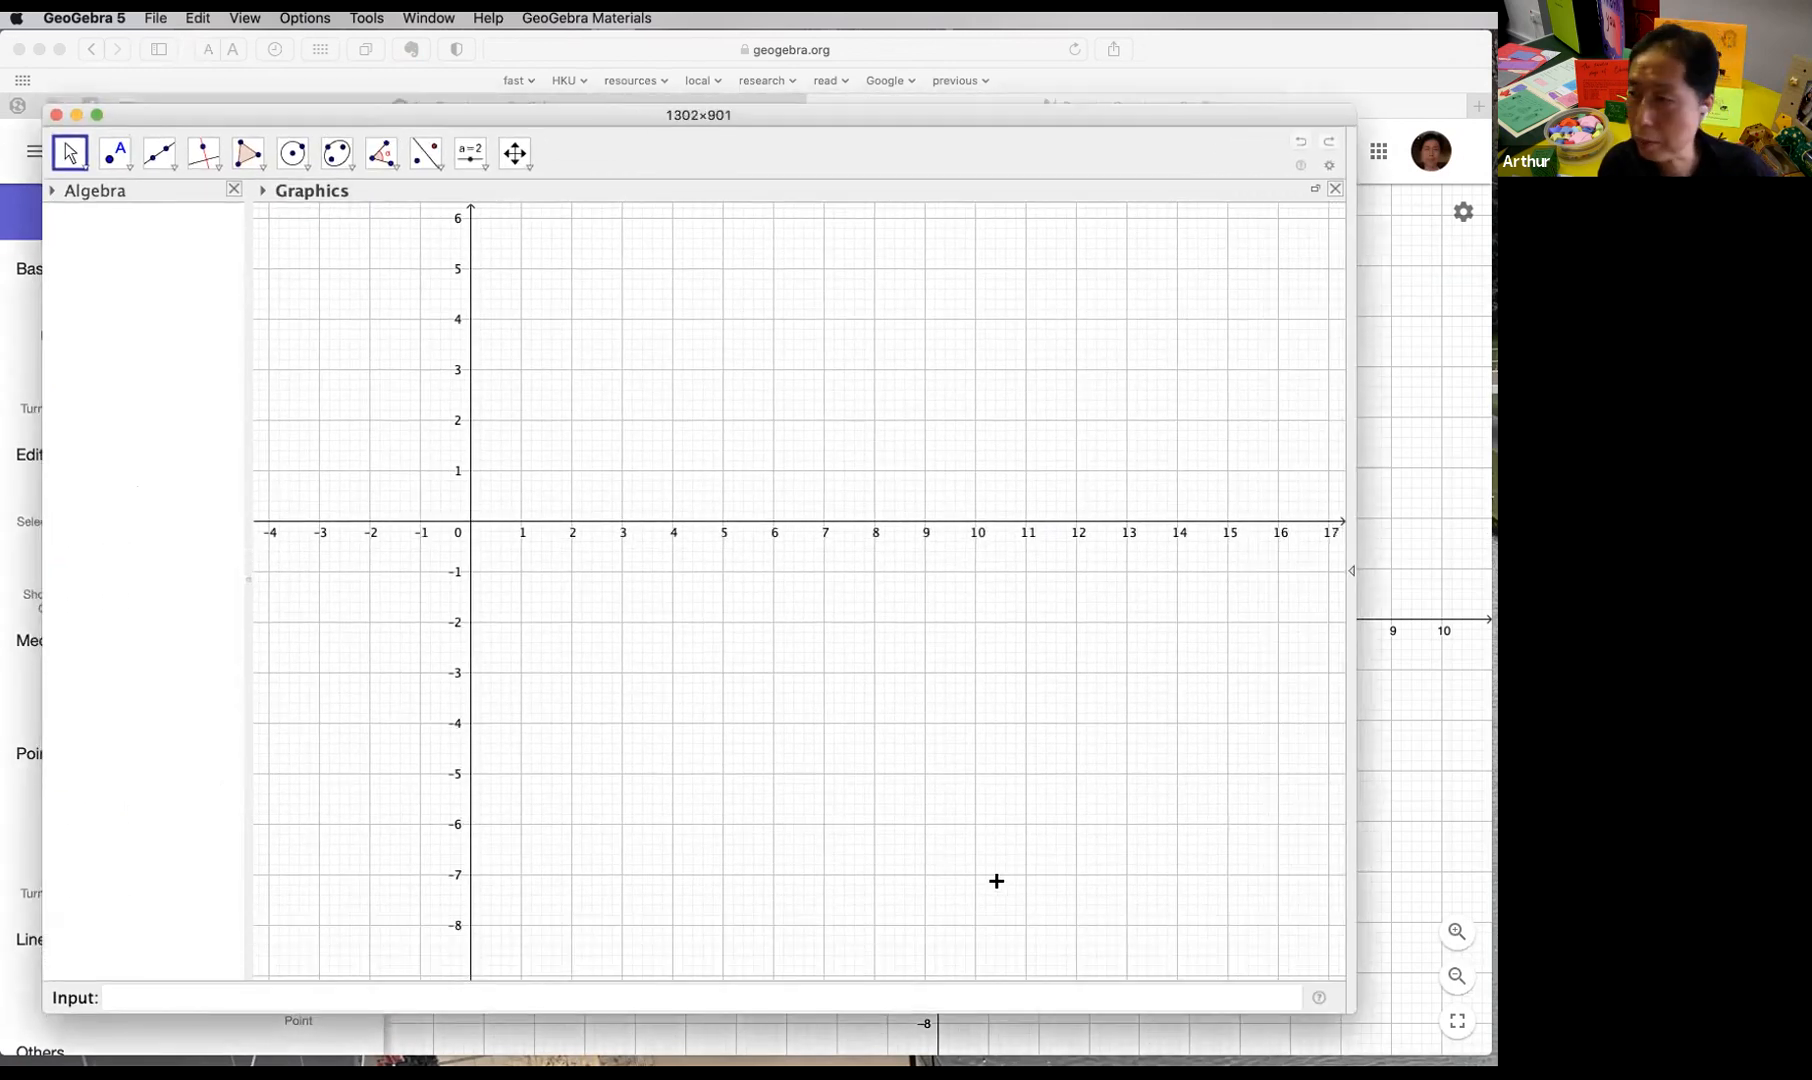
{"action": "left_click_drag", "start_coordinate": [926, 595], "coordinate": [987, 758]}
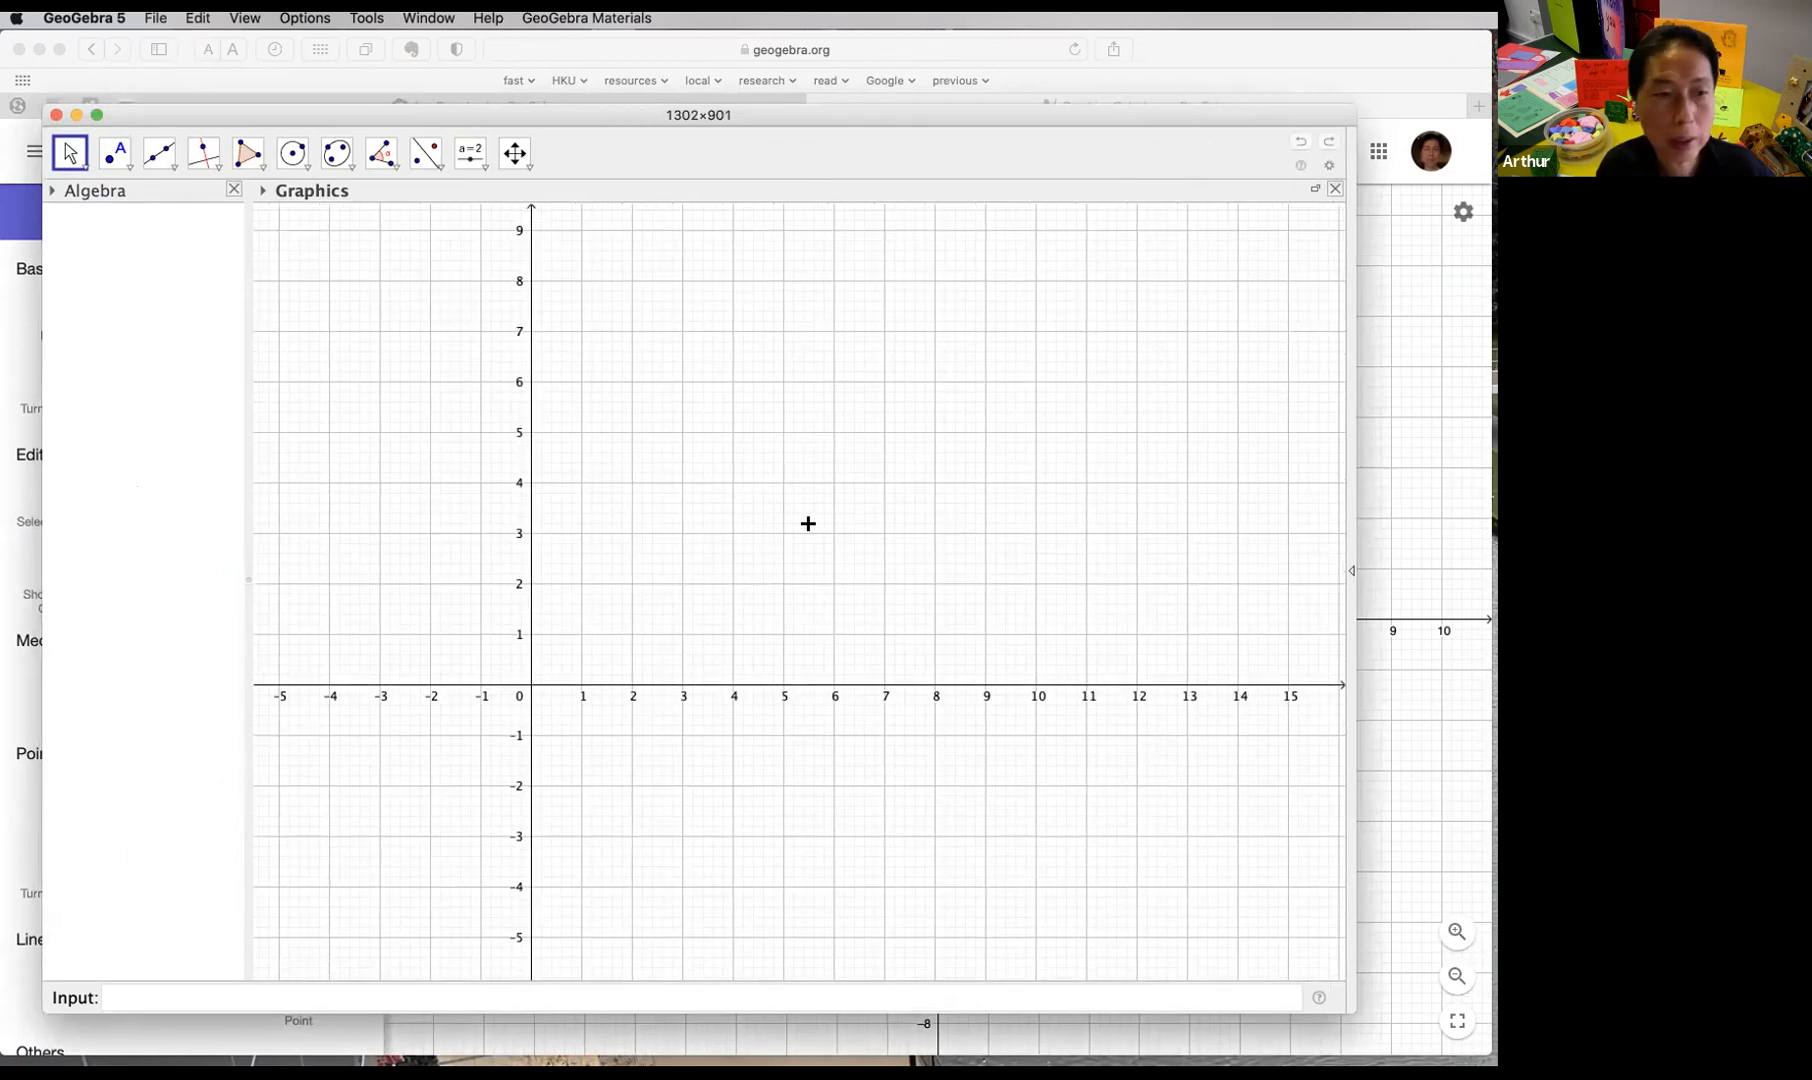
Step: Hide the grid and the coordinate axes in the new graphics view
{"action": "left_click", "coordinate": [262, 191]}
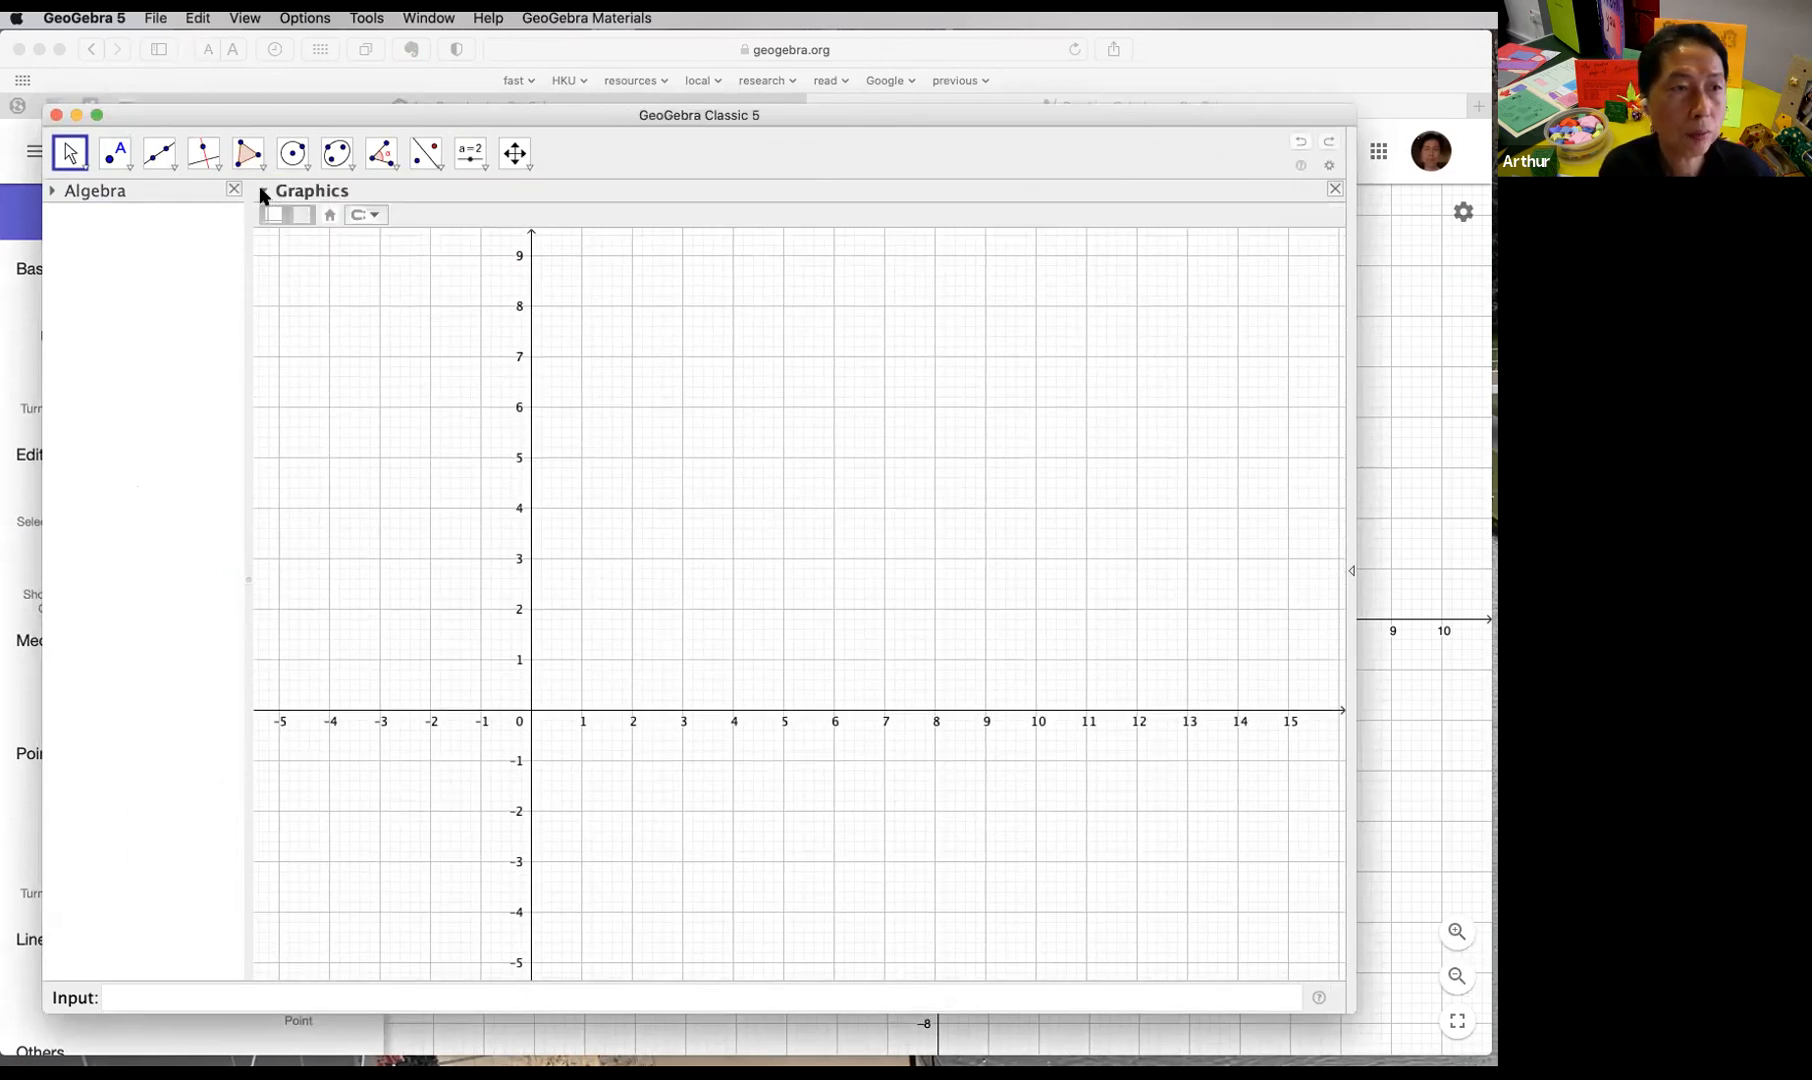
{"action": "left_click", "coordinate": [302, 214]}
{"action": "left_click", "coordinate": [273, 214]}
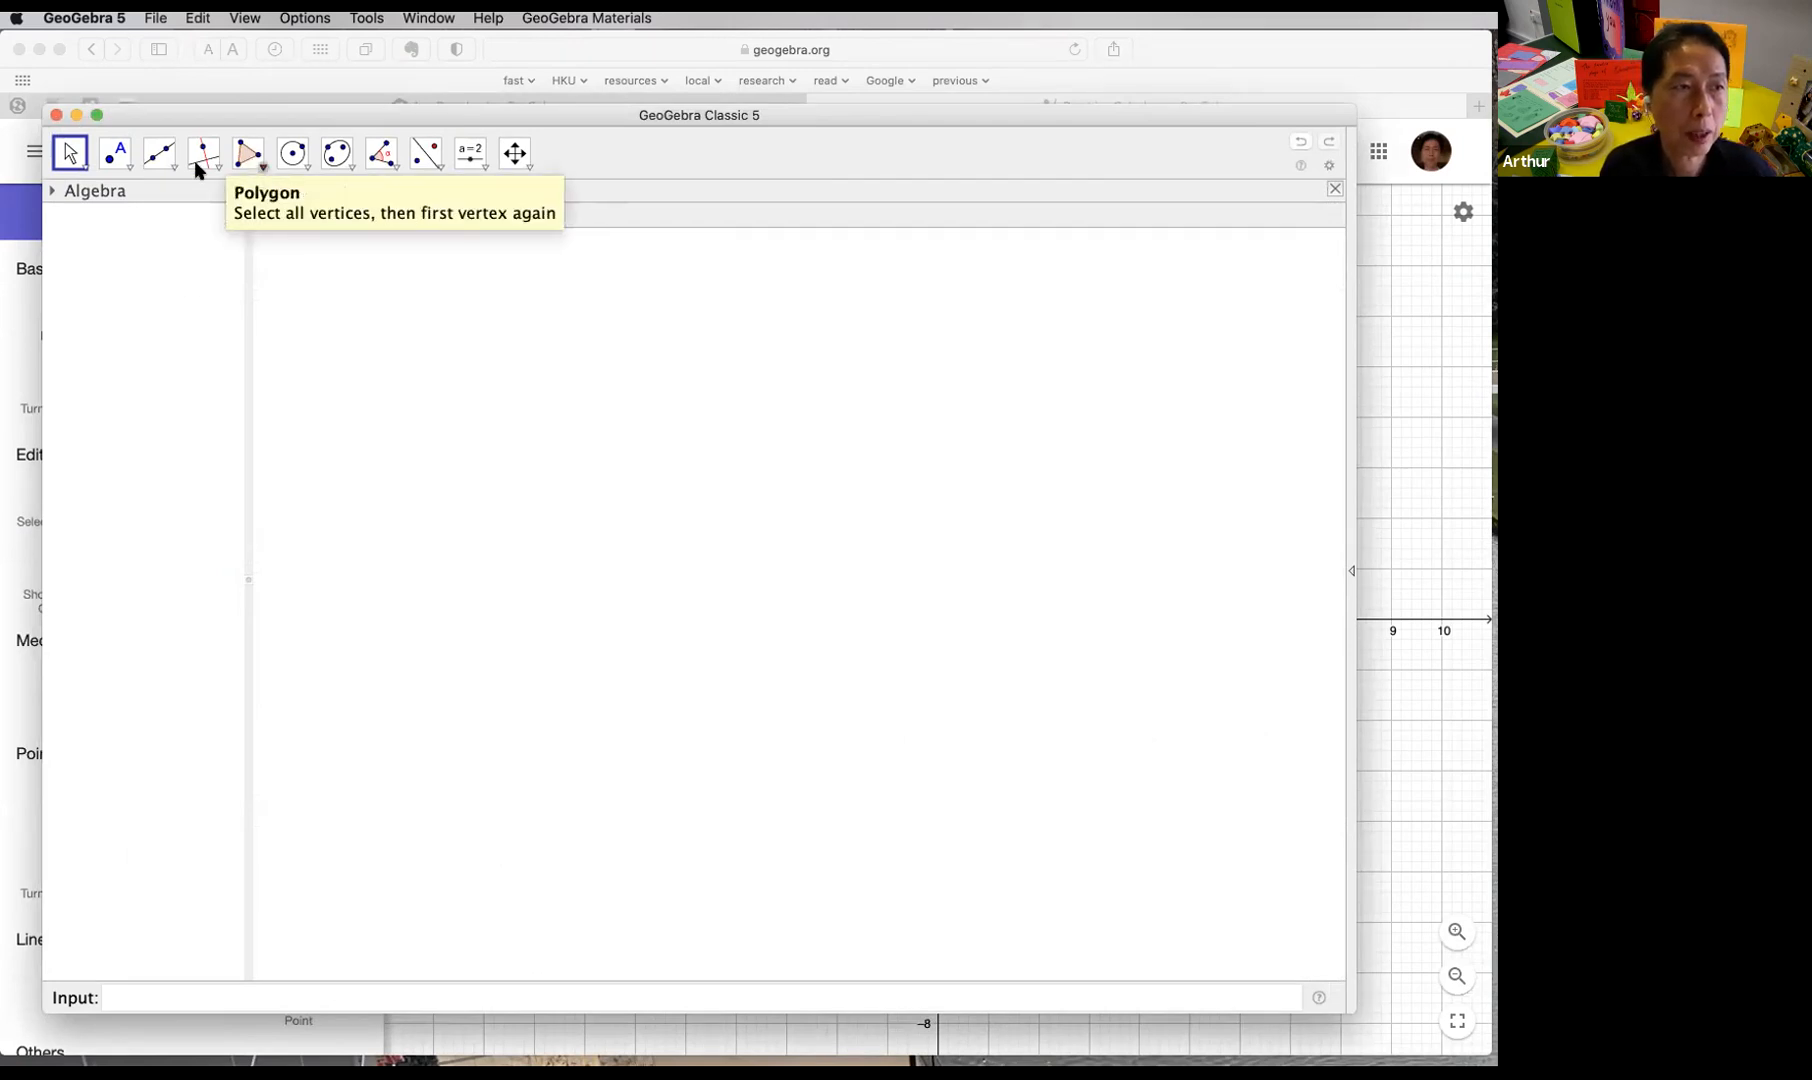
Step: Draw triangle ABC from three connected segments with vertices at about (4.62, 6.48), (1.36, 0.34) and (9.72, 0.88)
{"action": "left_click", "coordinate": [270, 996]}
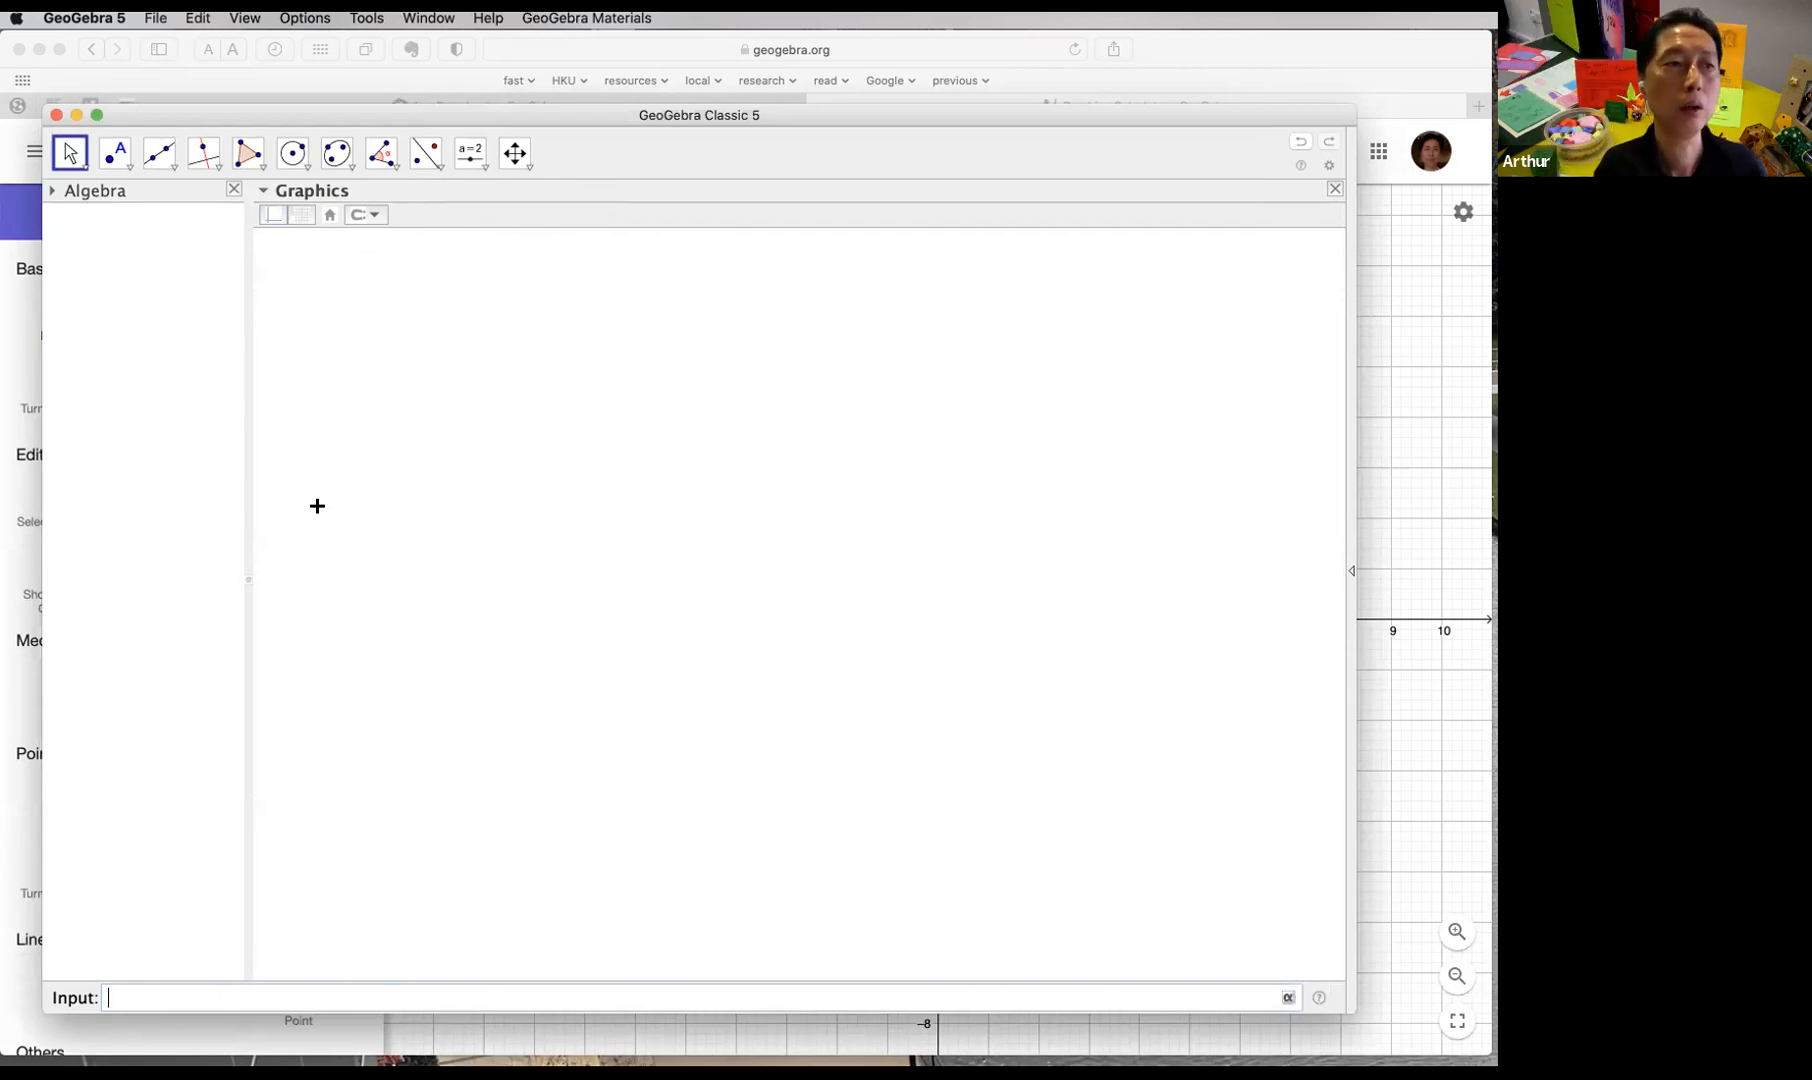
{"action": "left_click", "coordinate": [120, 172]}
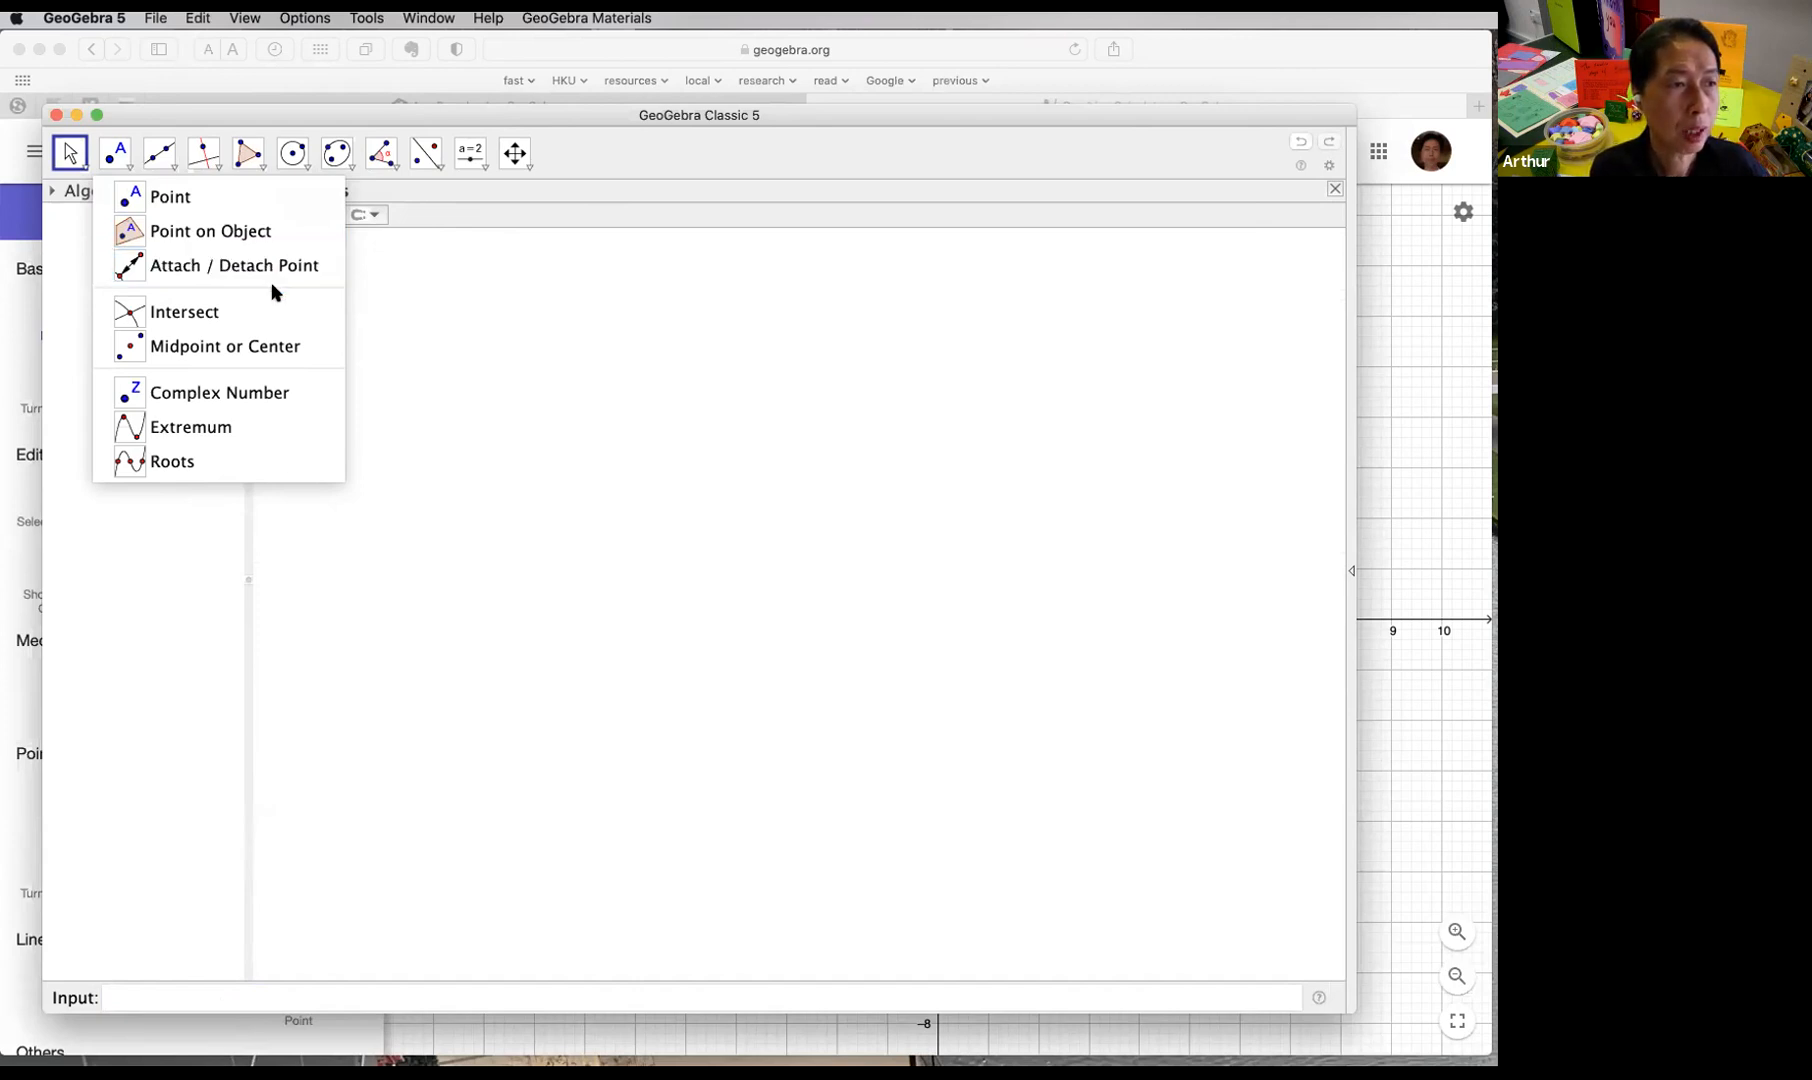
{"action": "left_click", "coordinate": [167, 174]}
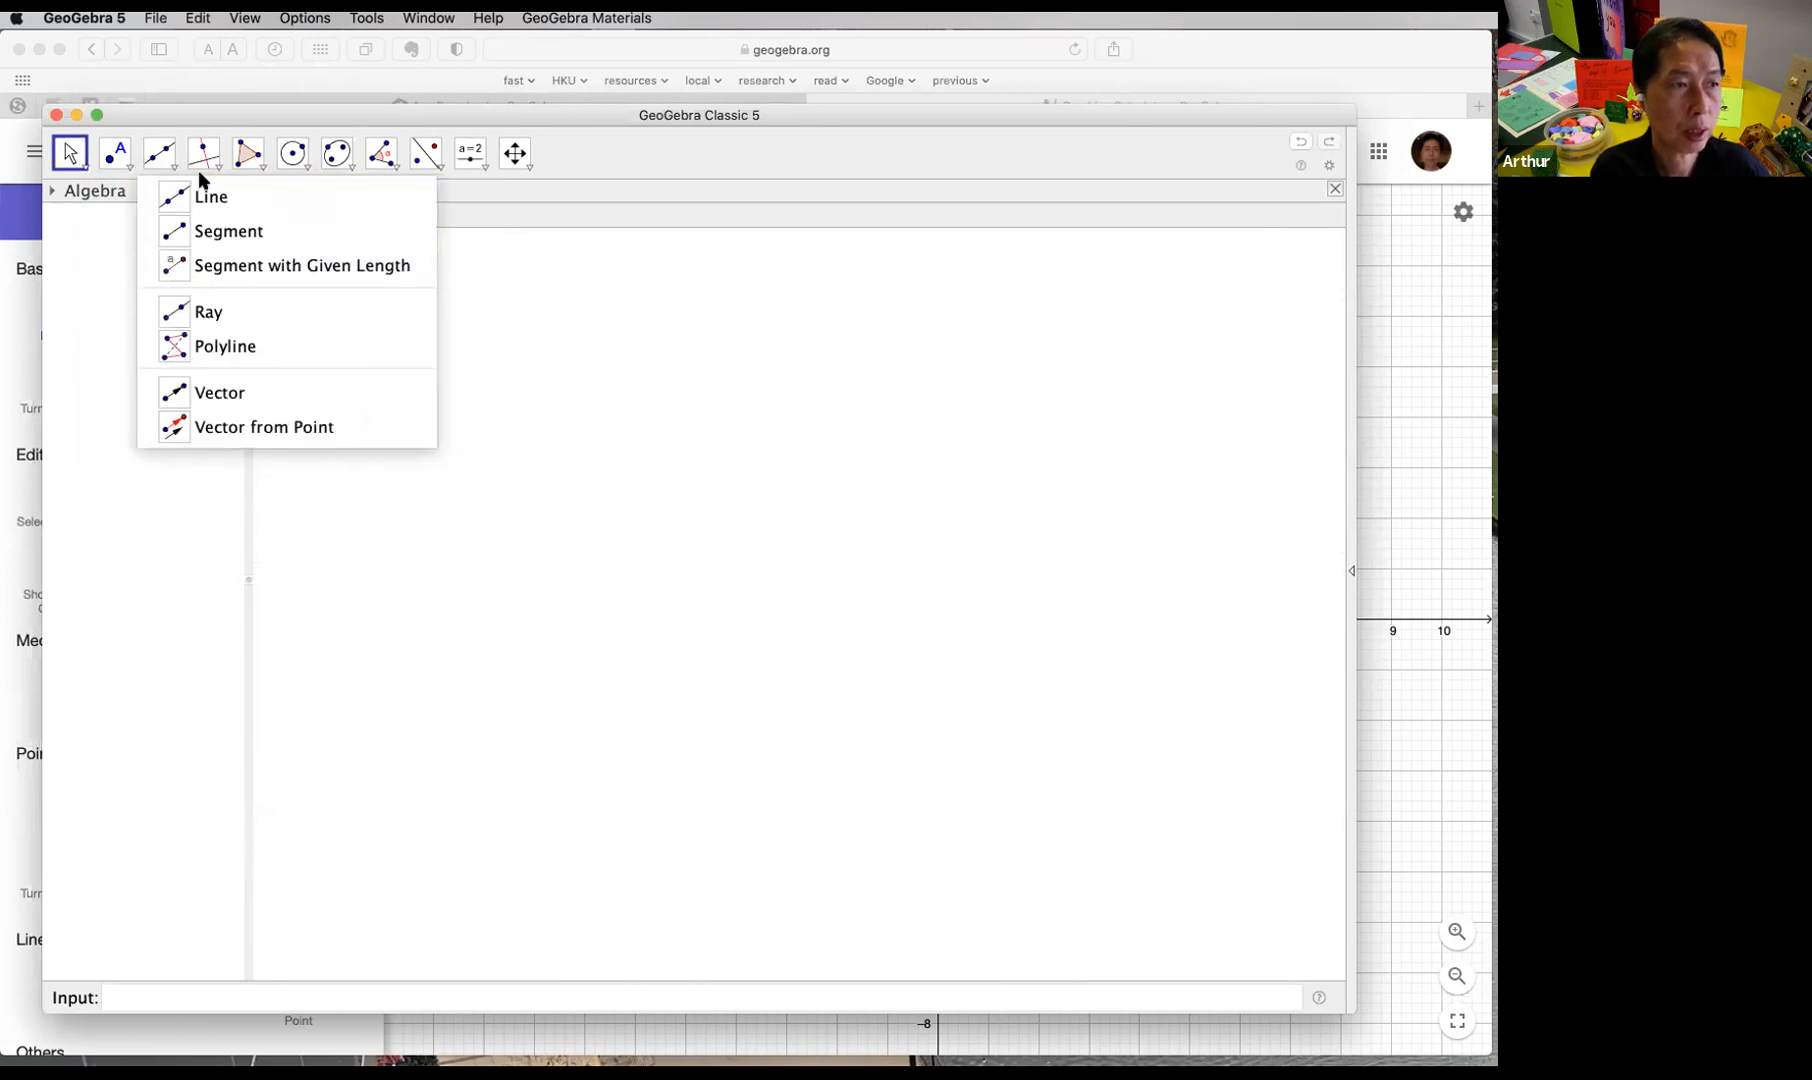
{"action": "left_click", "coordinate": [243, 240]}
{"action": "left_click", "coordinate": [764, 382]}
{"action": "left_click", "coordinate": [600, 692]}
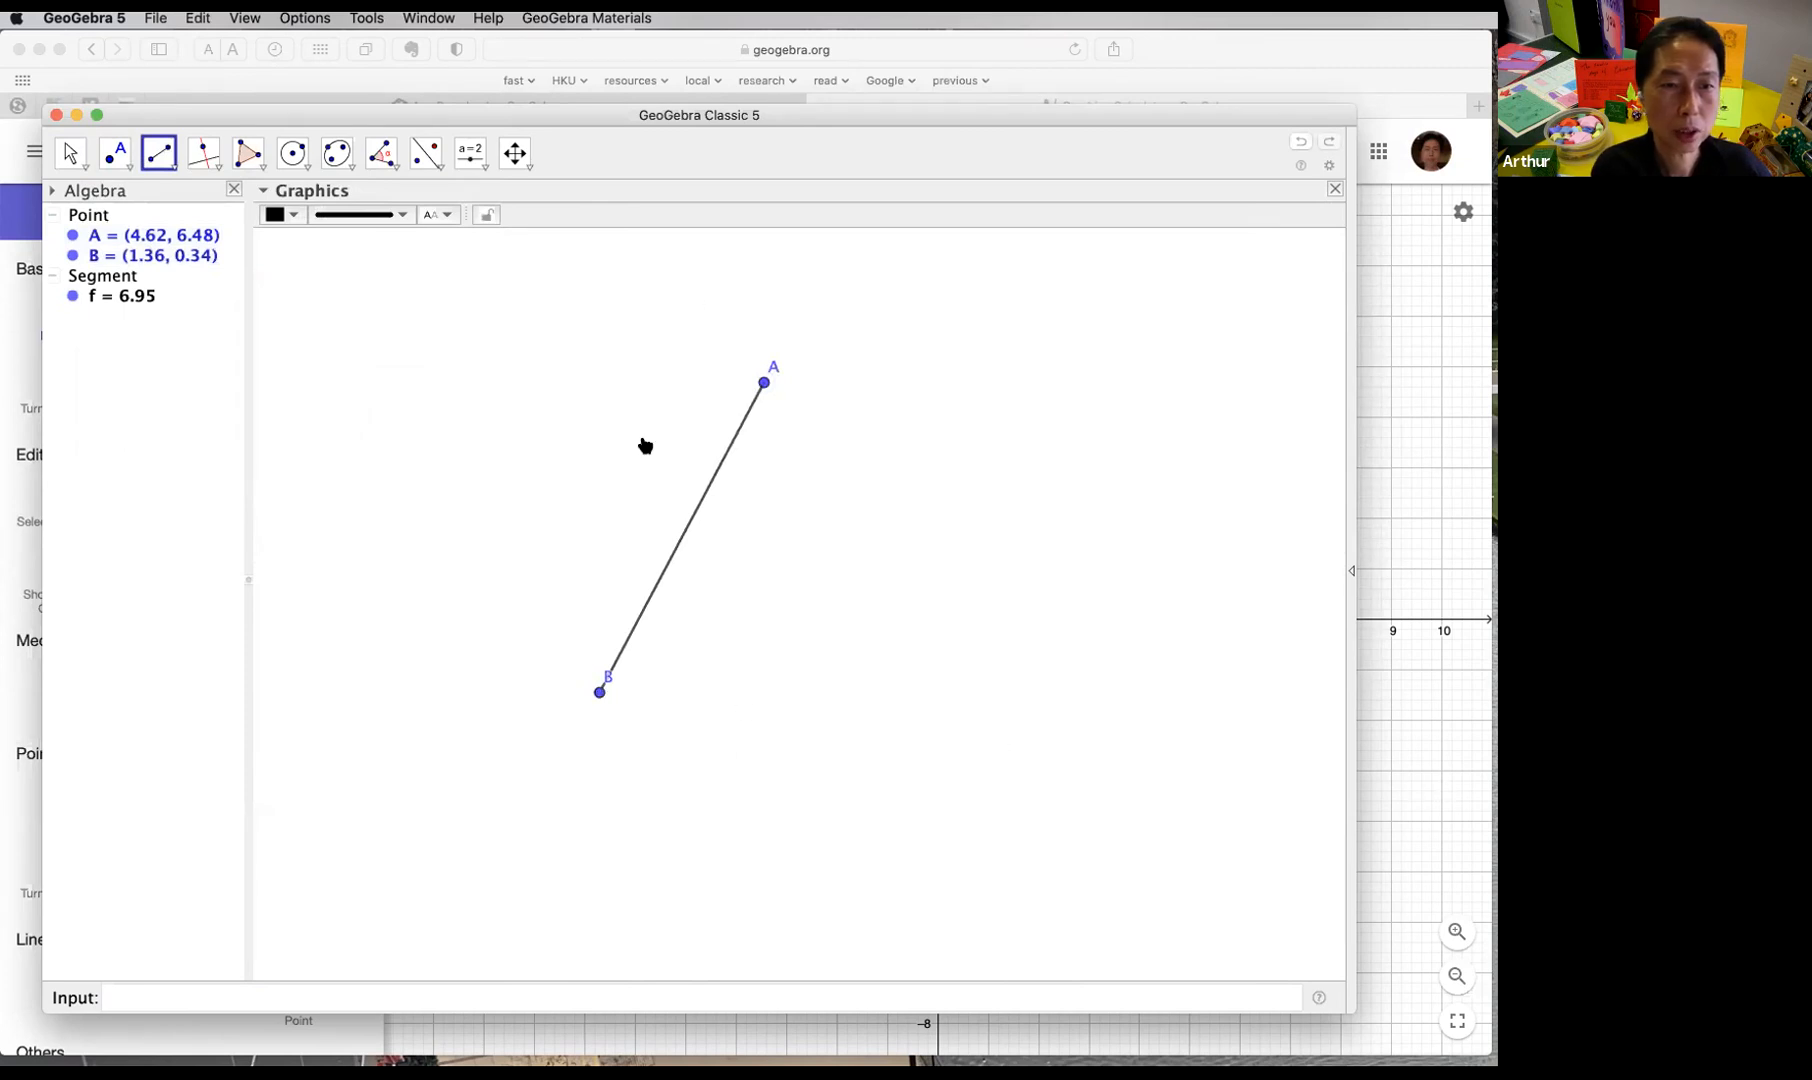
{"action": "left_click", "coordinate": [600, 692]}
{"action": "left_click", "coordinate": [1021, 665]}
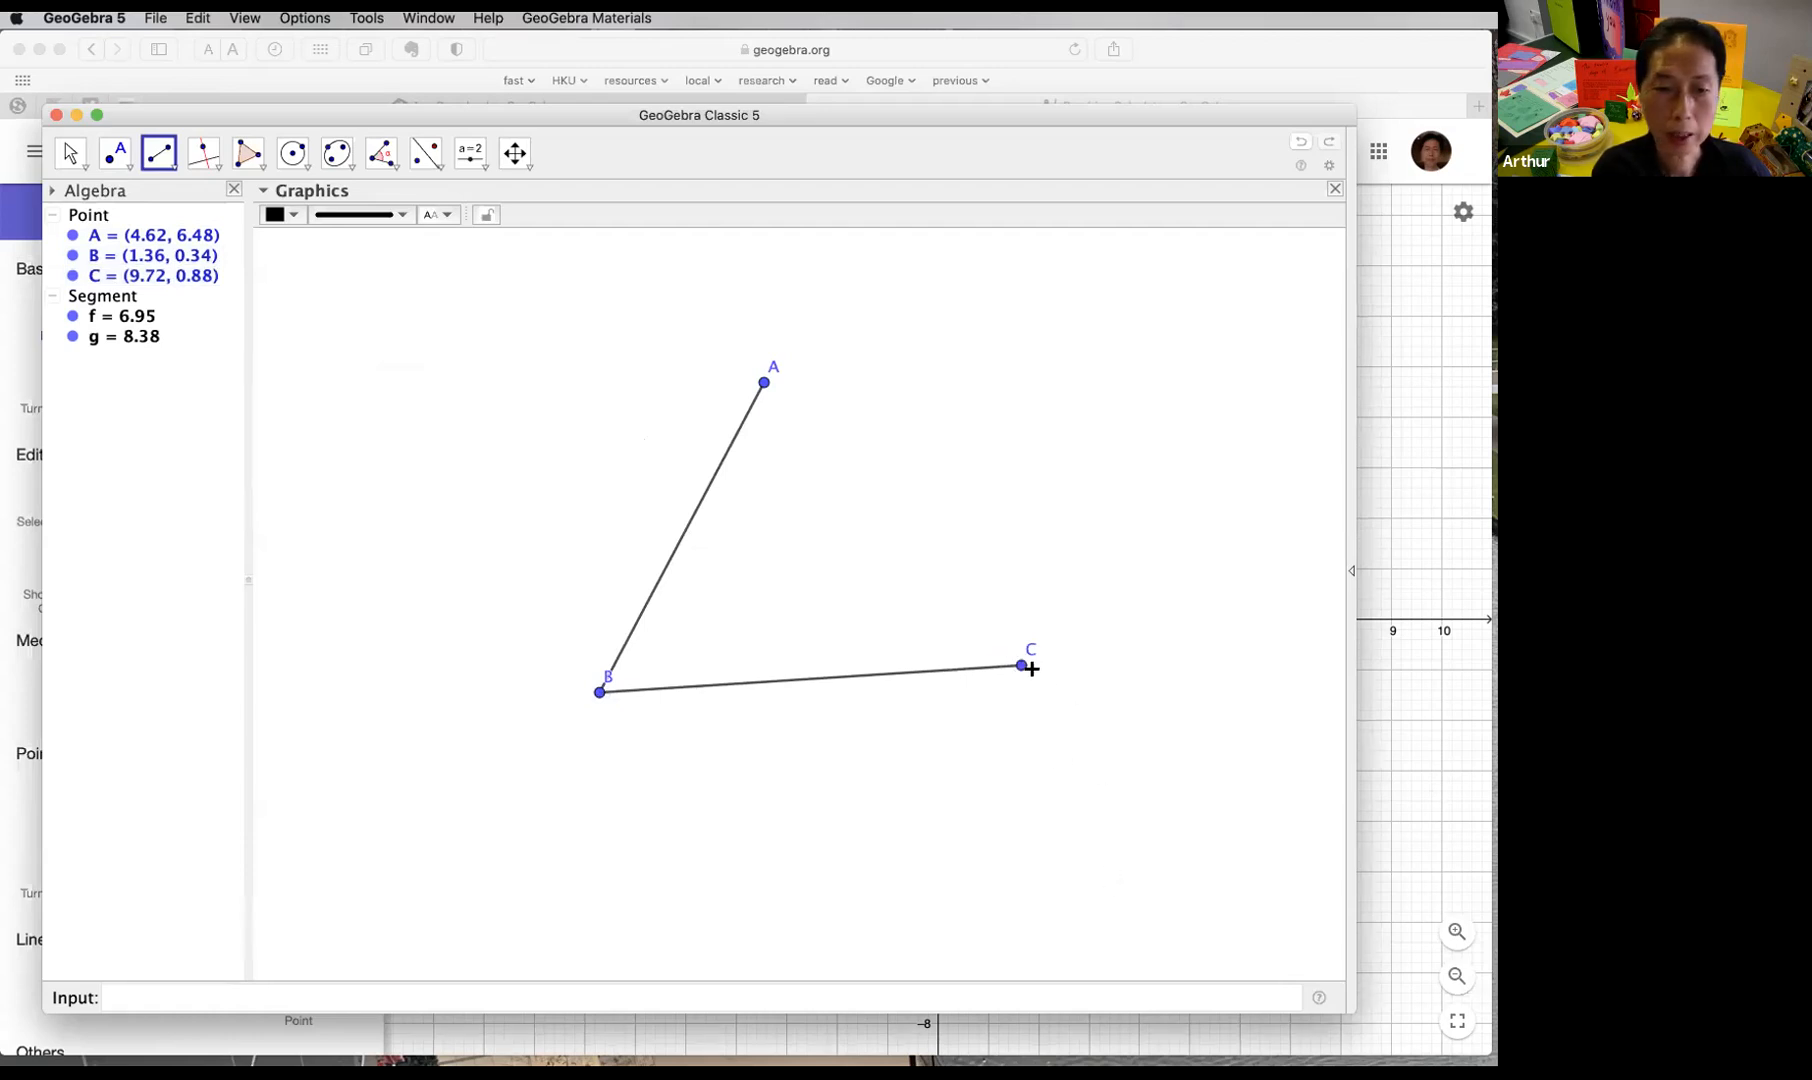
{"action": "left_click", "coordinate": [1021, 667]}
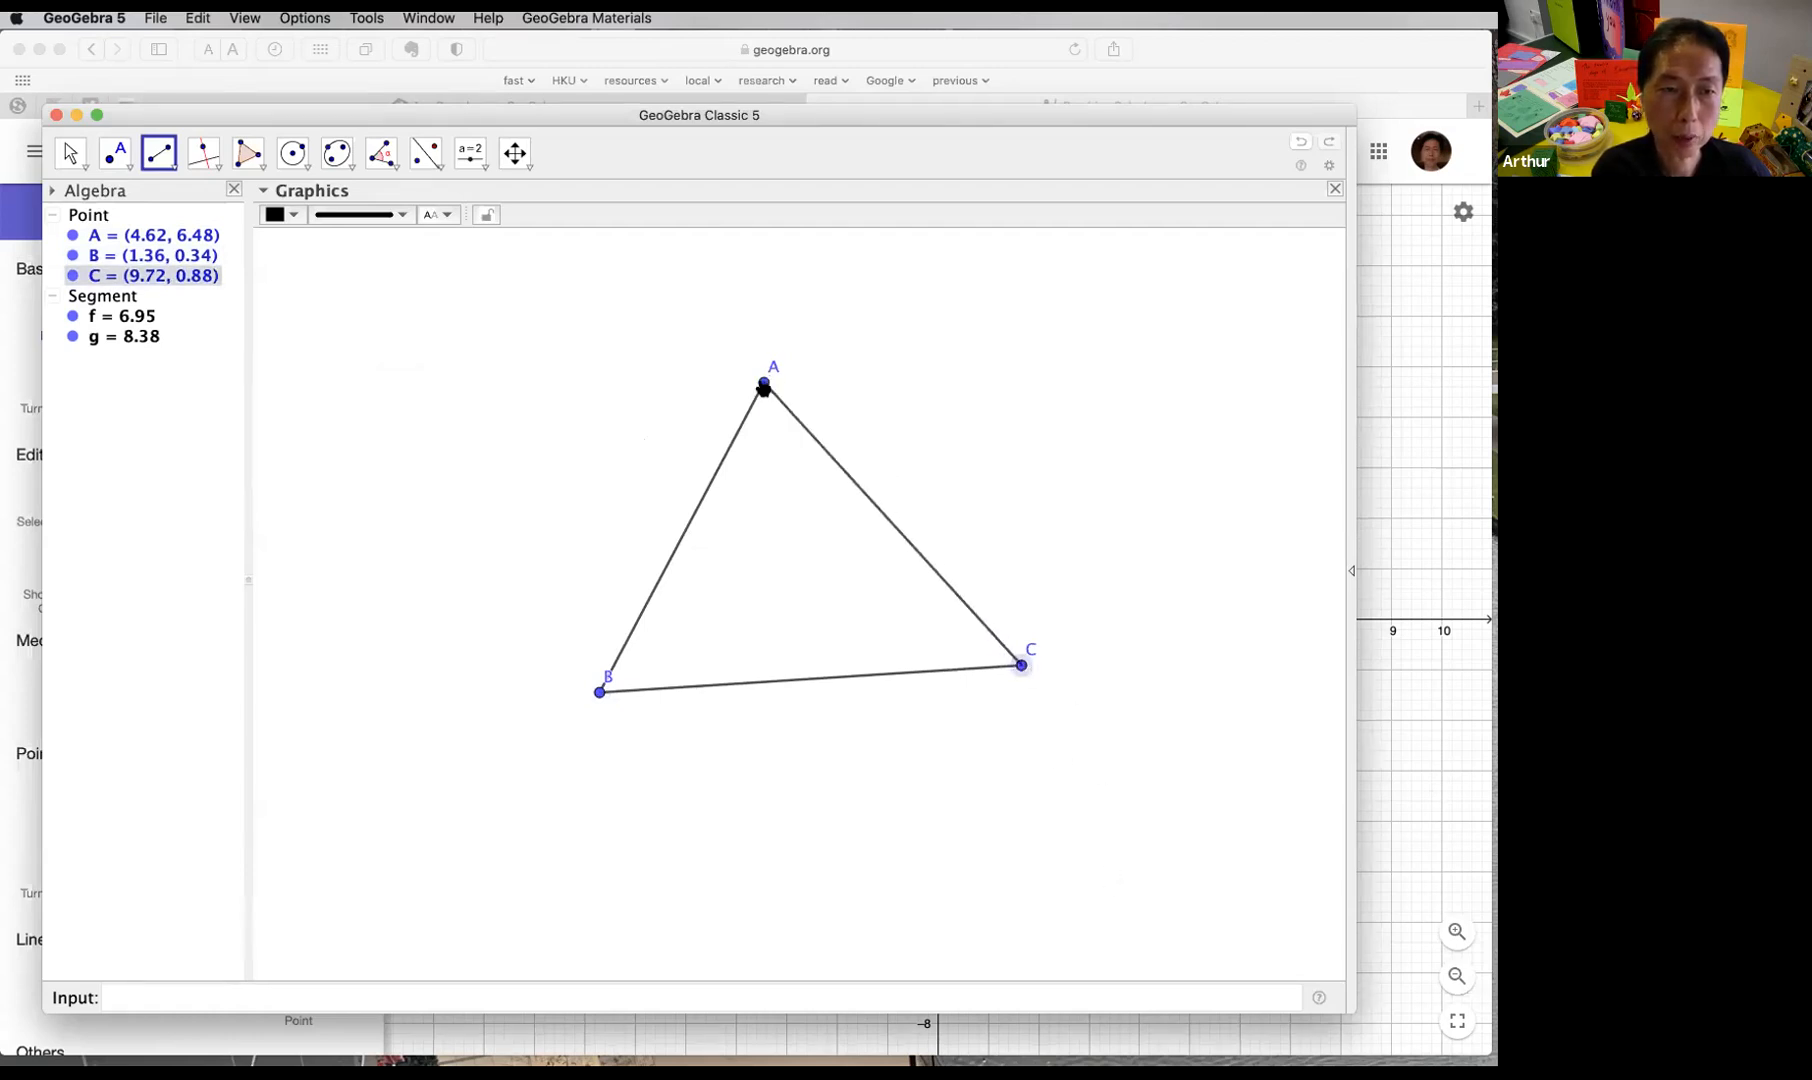
{"action": "left_click", "coordinate": [766, 386]}
Step: Move the labels of vertices B and C outside the triangle
{"action": "left_click", "coordinate": [71, 153]}
{"action": "left_click_drag", "start_coordinate": [607, 681], "coordinate": [588, 713]}
{"action": "left_click_drag", "start_coordinate": [1031, 658], "coordinate": [1041, 676]}
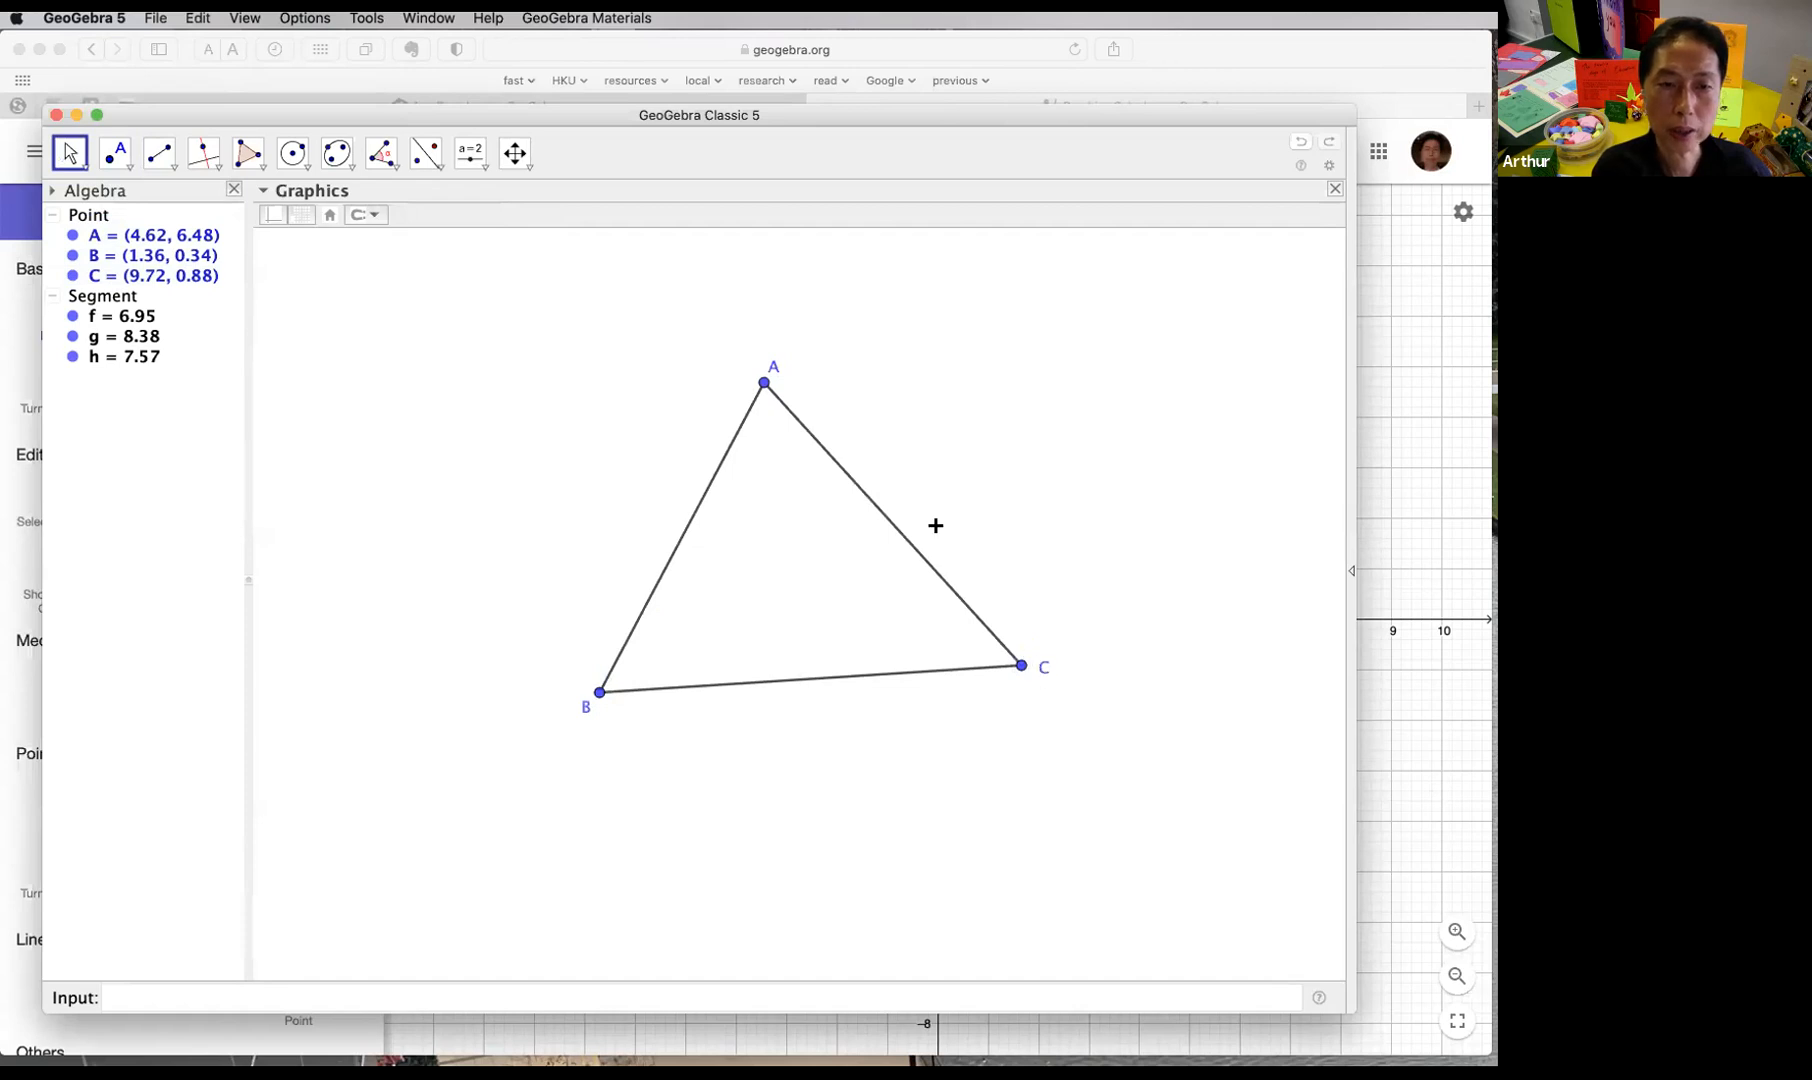
Step: Reshape the triangle by moving vertex A to about (5.34, 7.28), B to about (0.96, −0.82) and C to about (9.78, 1.2)
{"action": "mouse_move", "coordinate": [764, 378]}
{"action": "left_mouse_down"}
{"action": "mouse_move", "coordinate": [805, 413]}
{"action": "mouse_move", "coordinate": [670, 433]}
{"action": "mouse_move", "coordinate": [862, 376]}
{"action": "mouse_move", "coordinate": [797, 380]}
{"action": "left_mouse_up"}
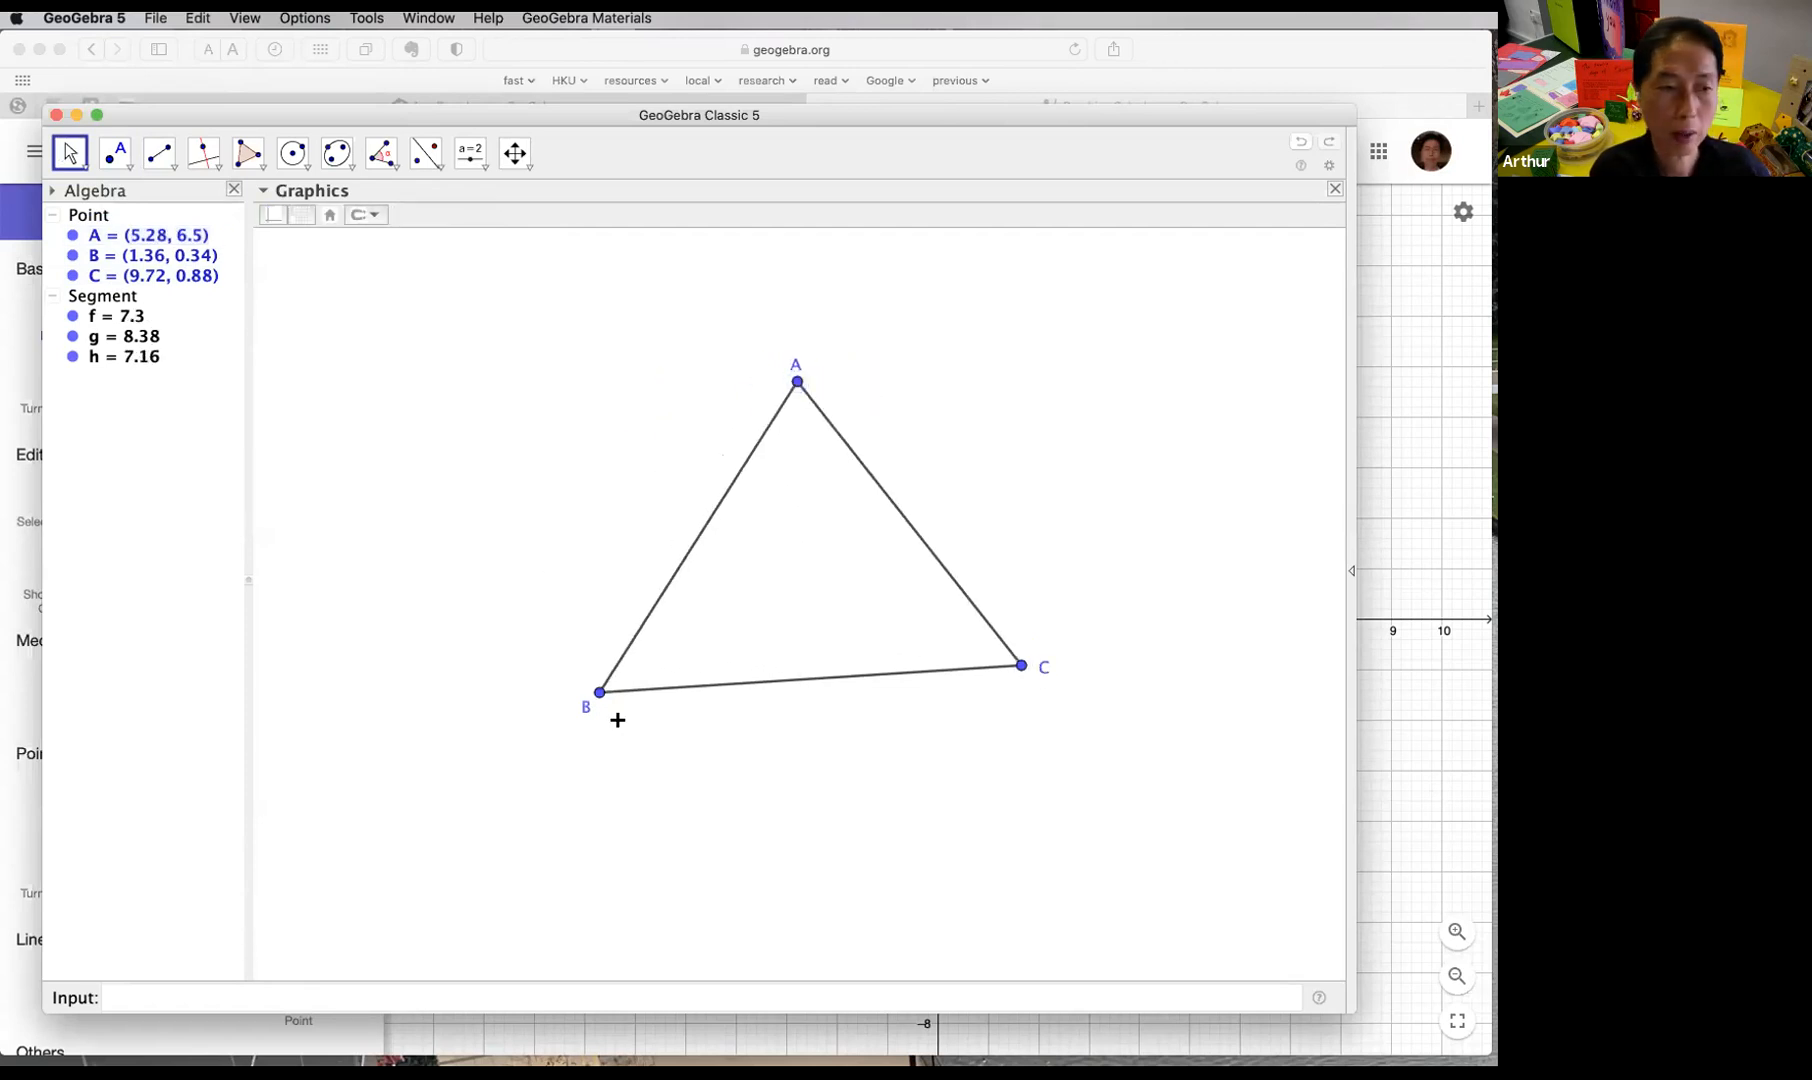
{"action": "left_click_drag", "start_coordinate": [598, 696], "coordinate": [579, 751]}
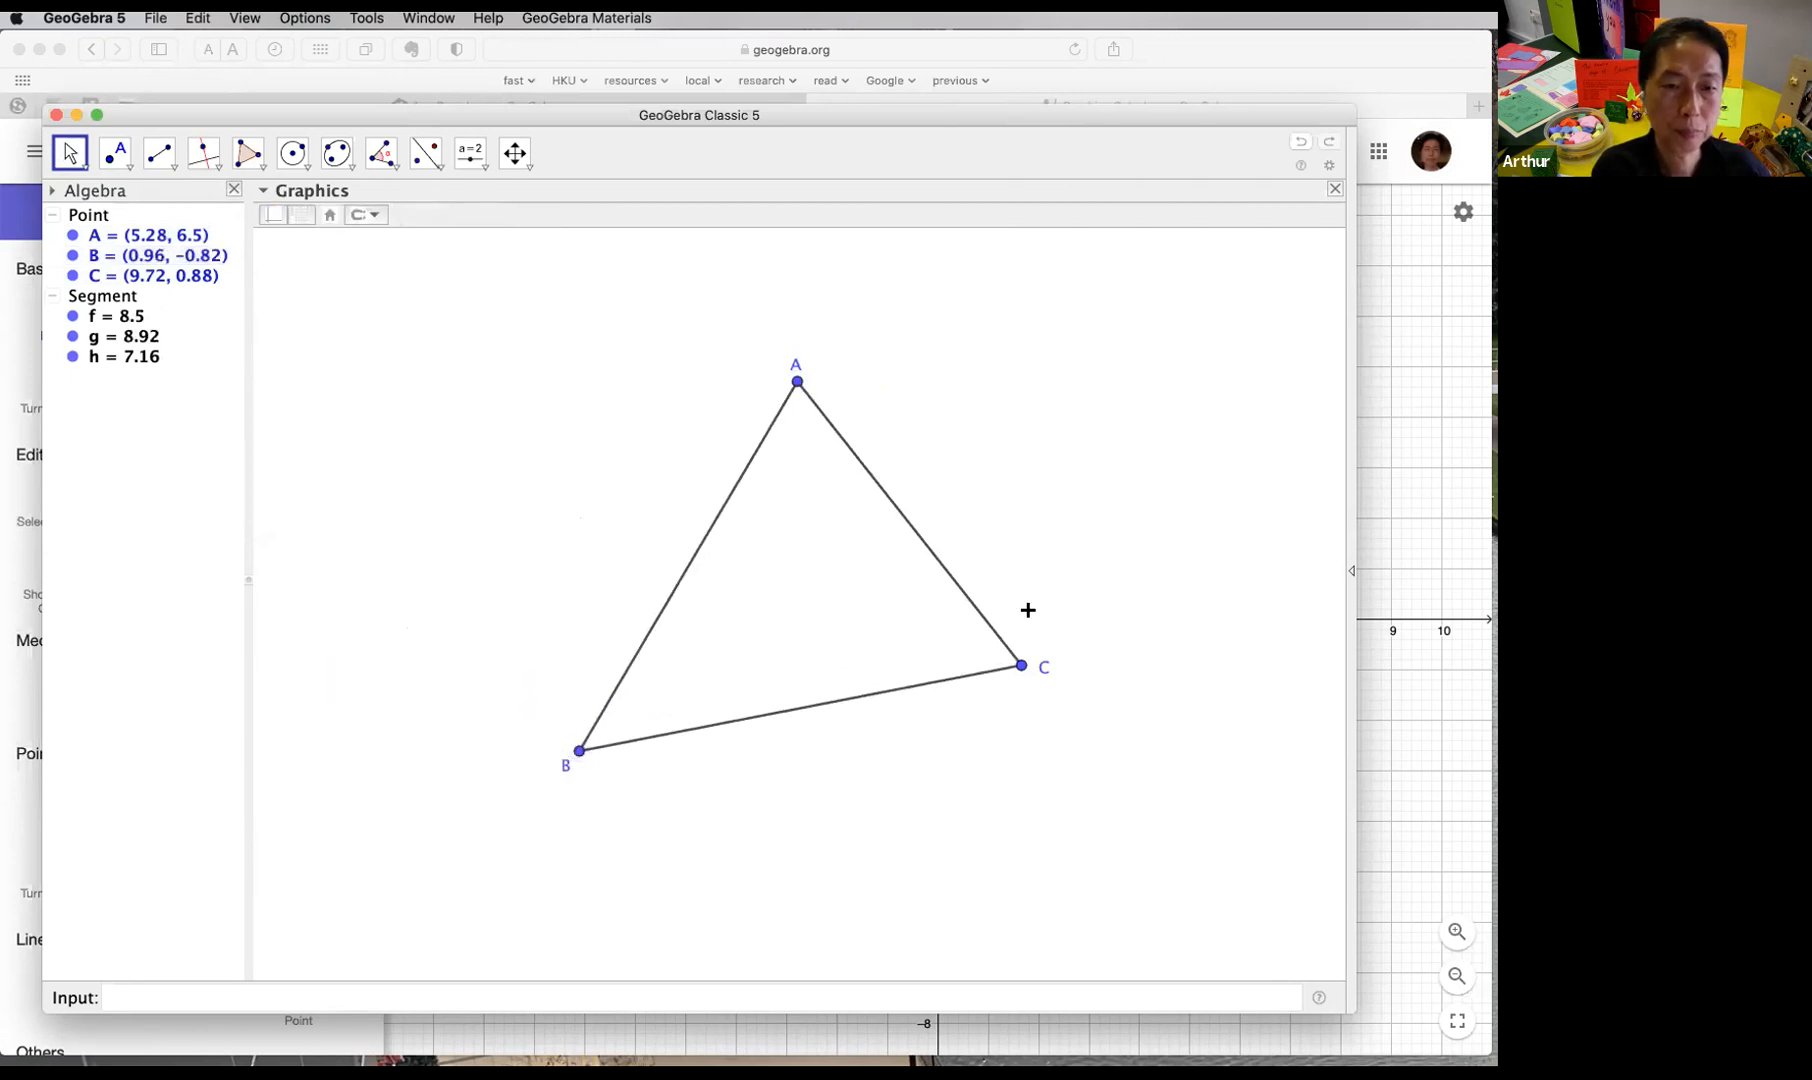
{"action": "mouse_move", "coordinate": [1008, 660]}
{"action": "left_mouse_down"}
{"action": "mouse_move", "coordinate": [647, 558]}
{"action": "mouse_move", "coordinate": [1024, 649]}
{"action": "left_mouse_up"}
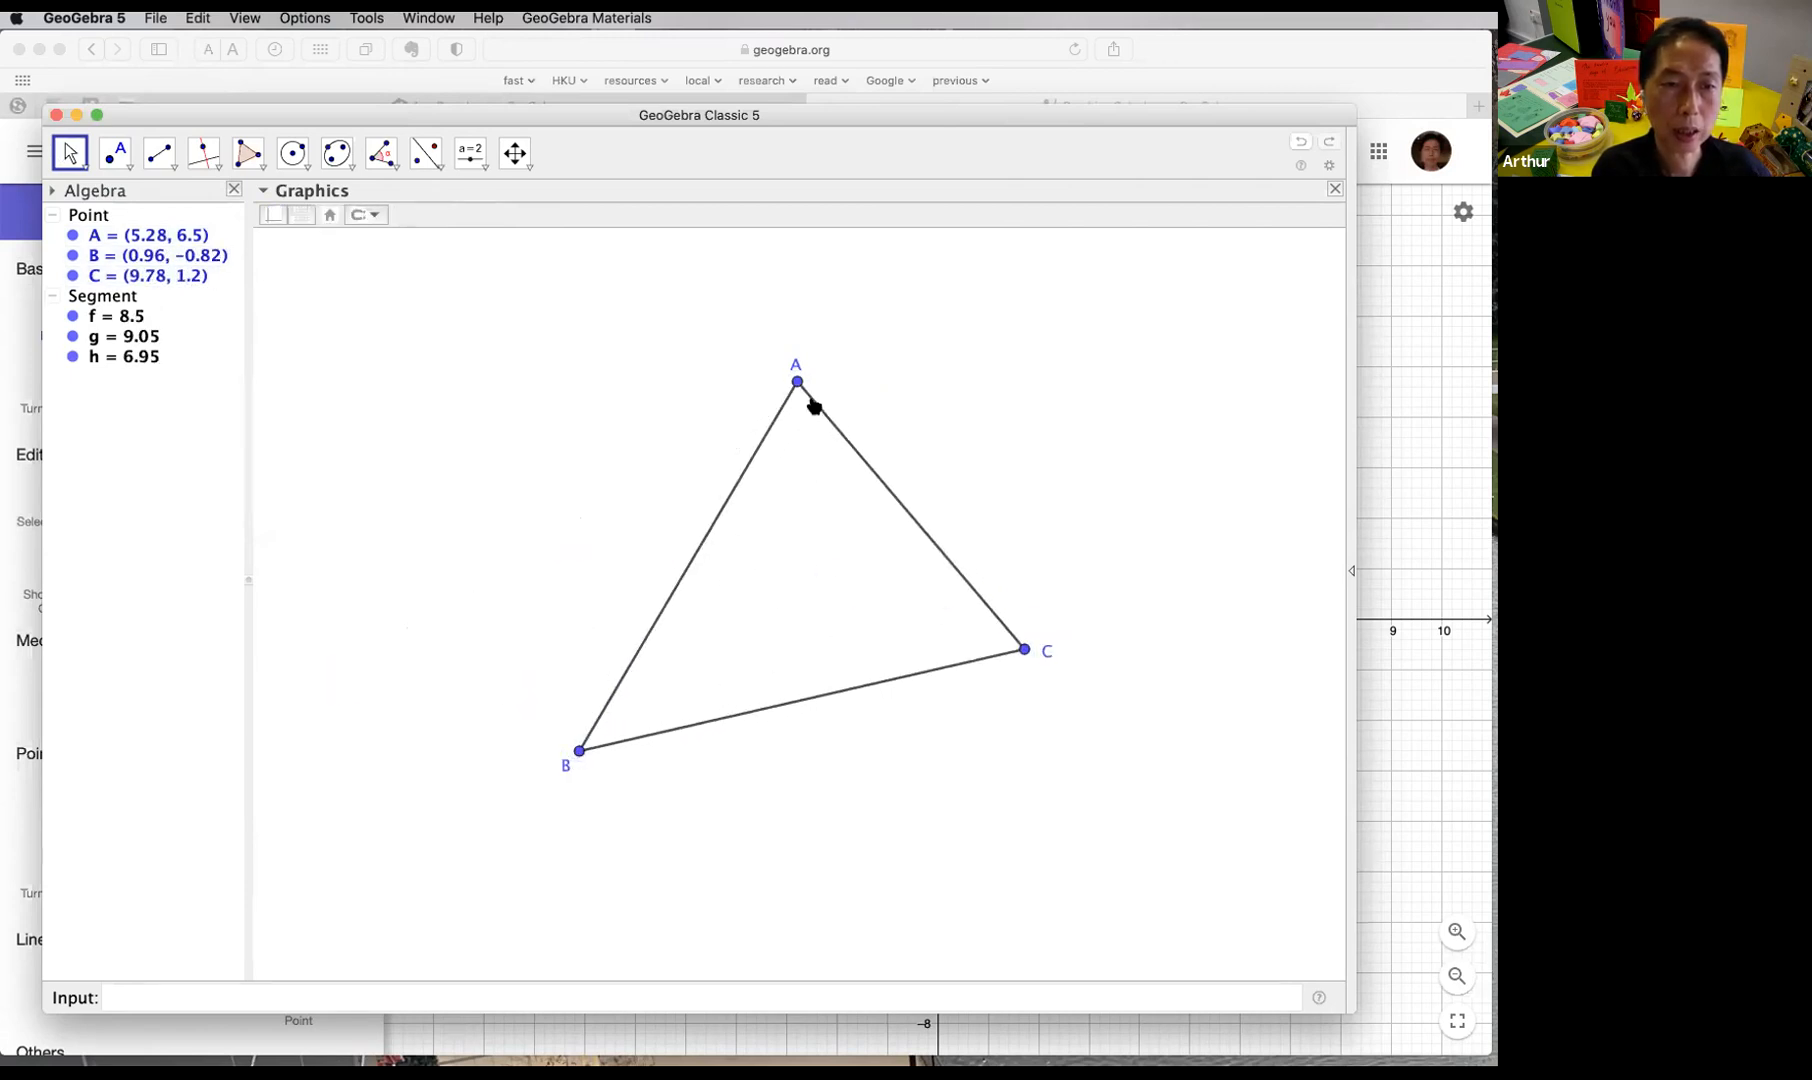
{"action": "left_click_drag", "start_coordinate": [729, 390], "coordinate": [800, 343]}
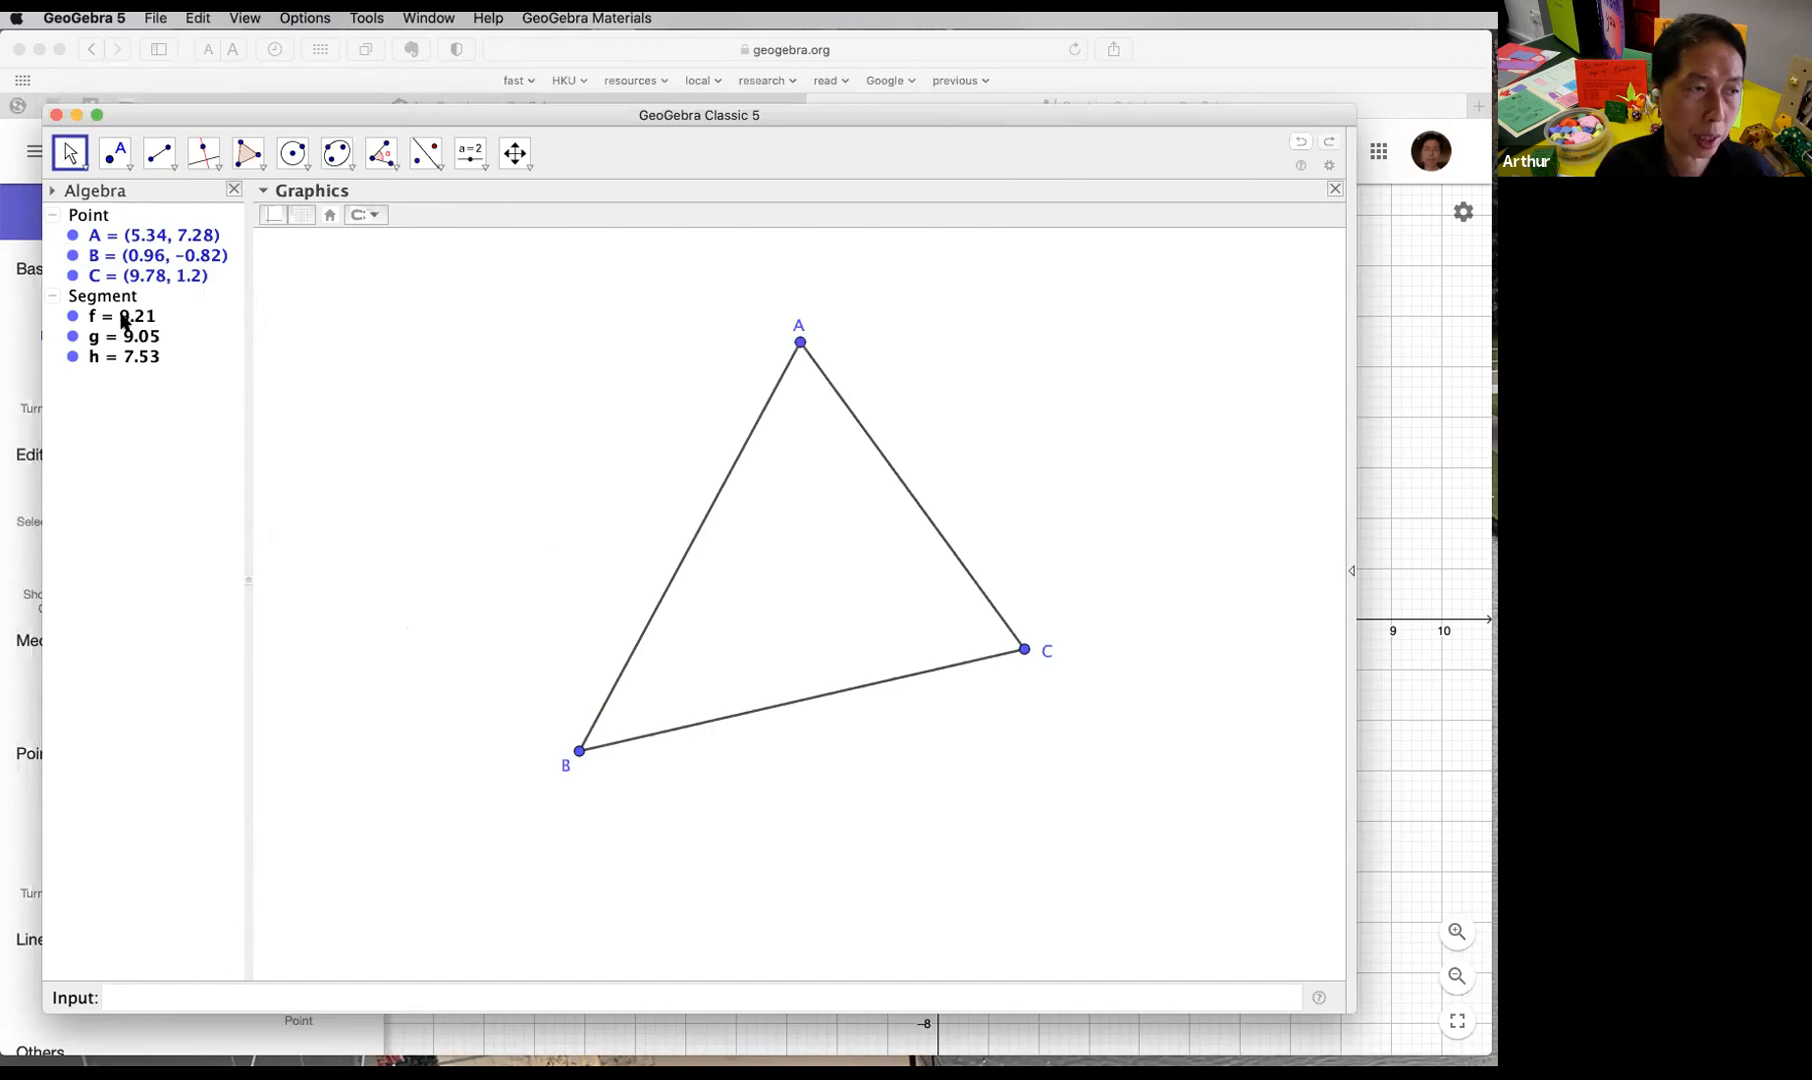
Step: Show the label of side AB outside the triangle and move vertex A to about (5.78, 6.3)
{"action": "left_click", "coordinate": [726, 486]}
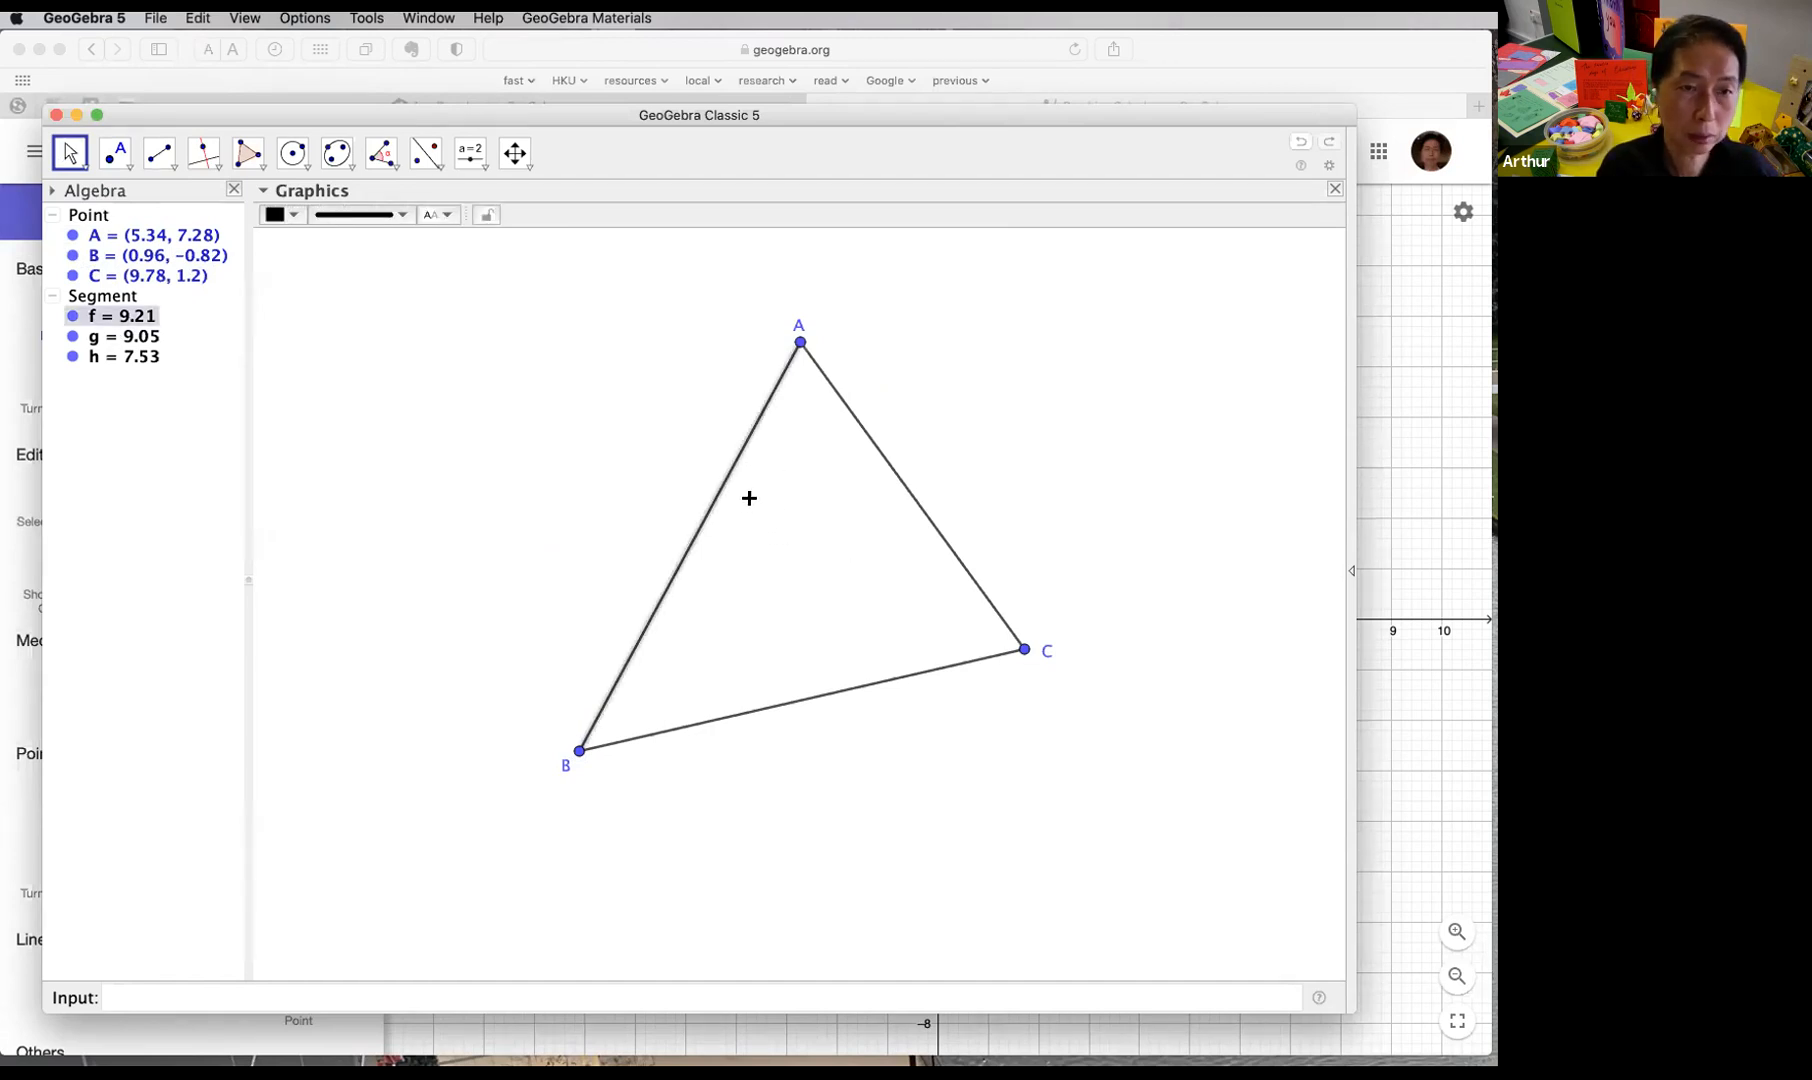
{"action": "left_click", "coordinate": [798, 518]}
{"action": "left_click", "coordinate": [719, 490]}
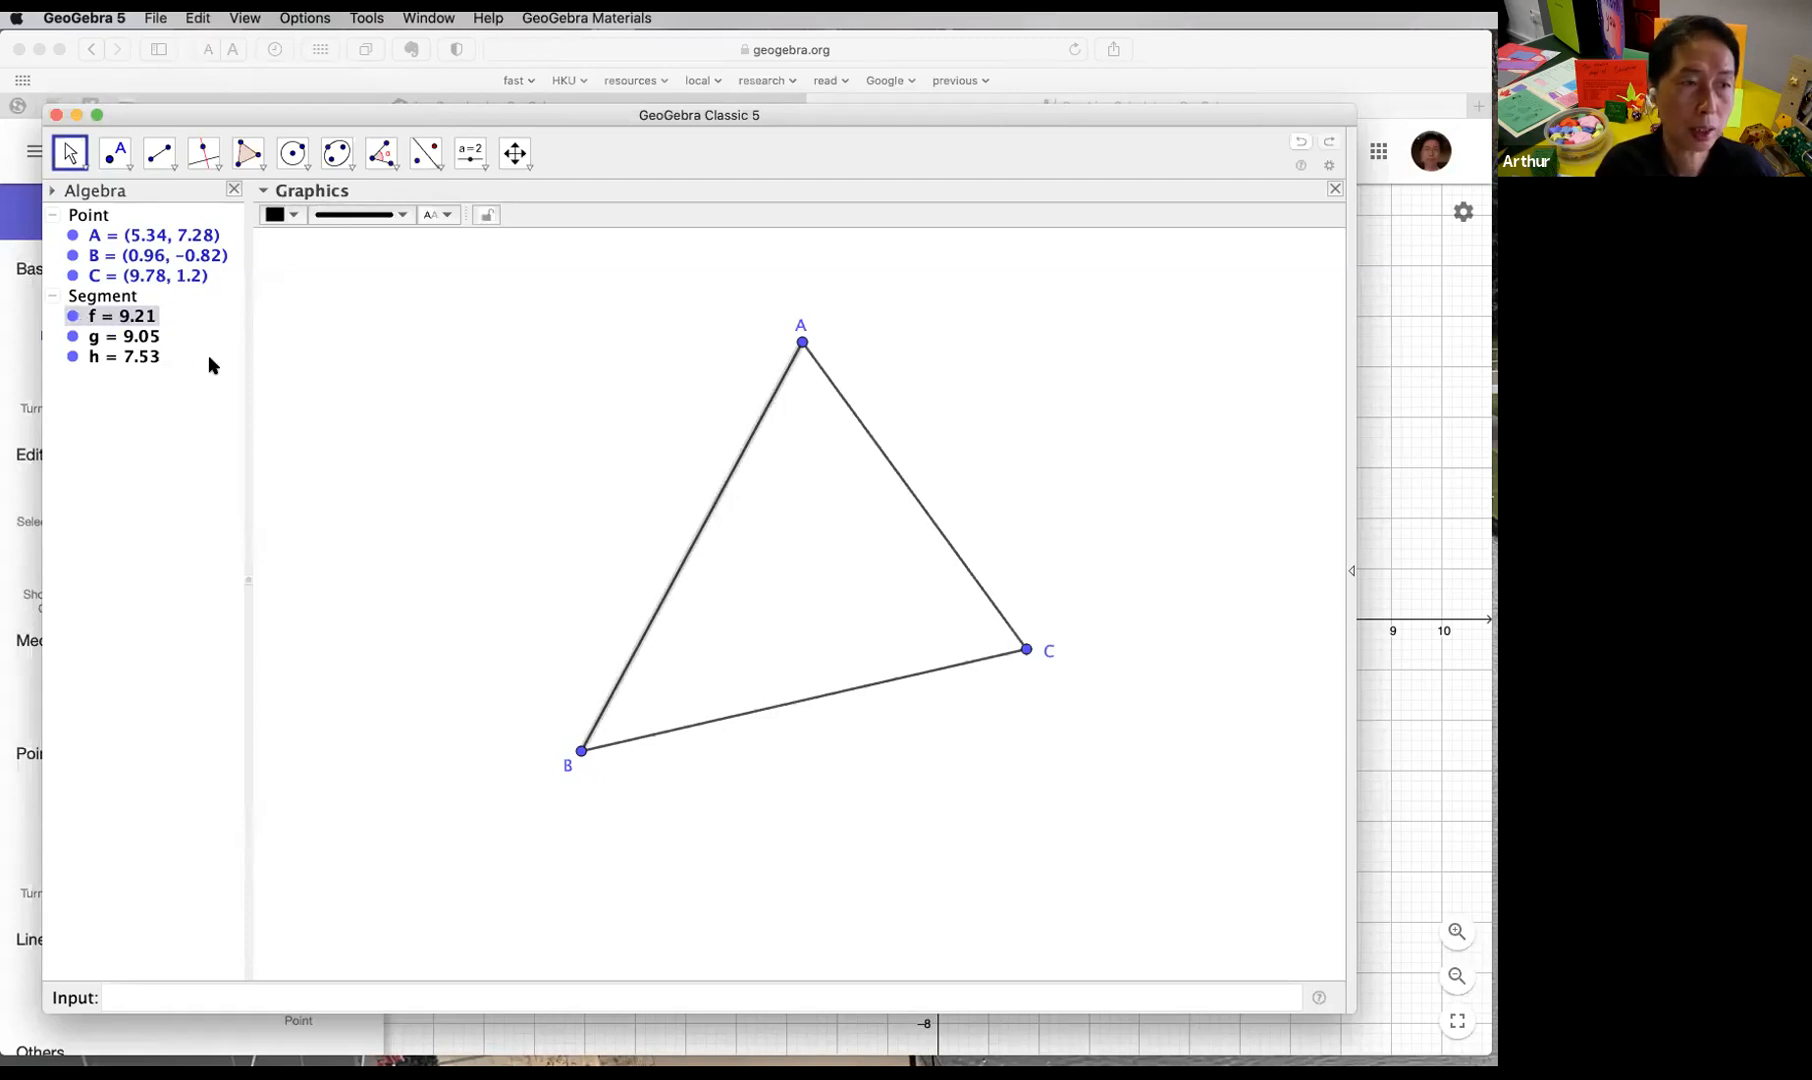
{"action": "right_click", "coordinate": [702, 533]}
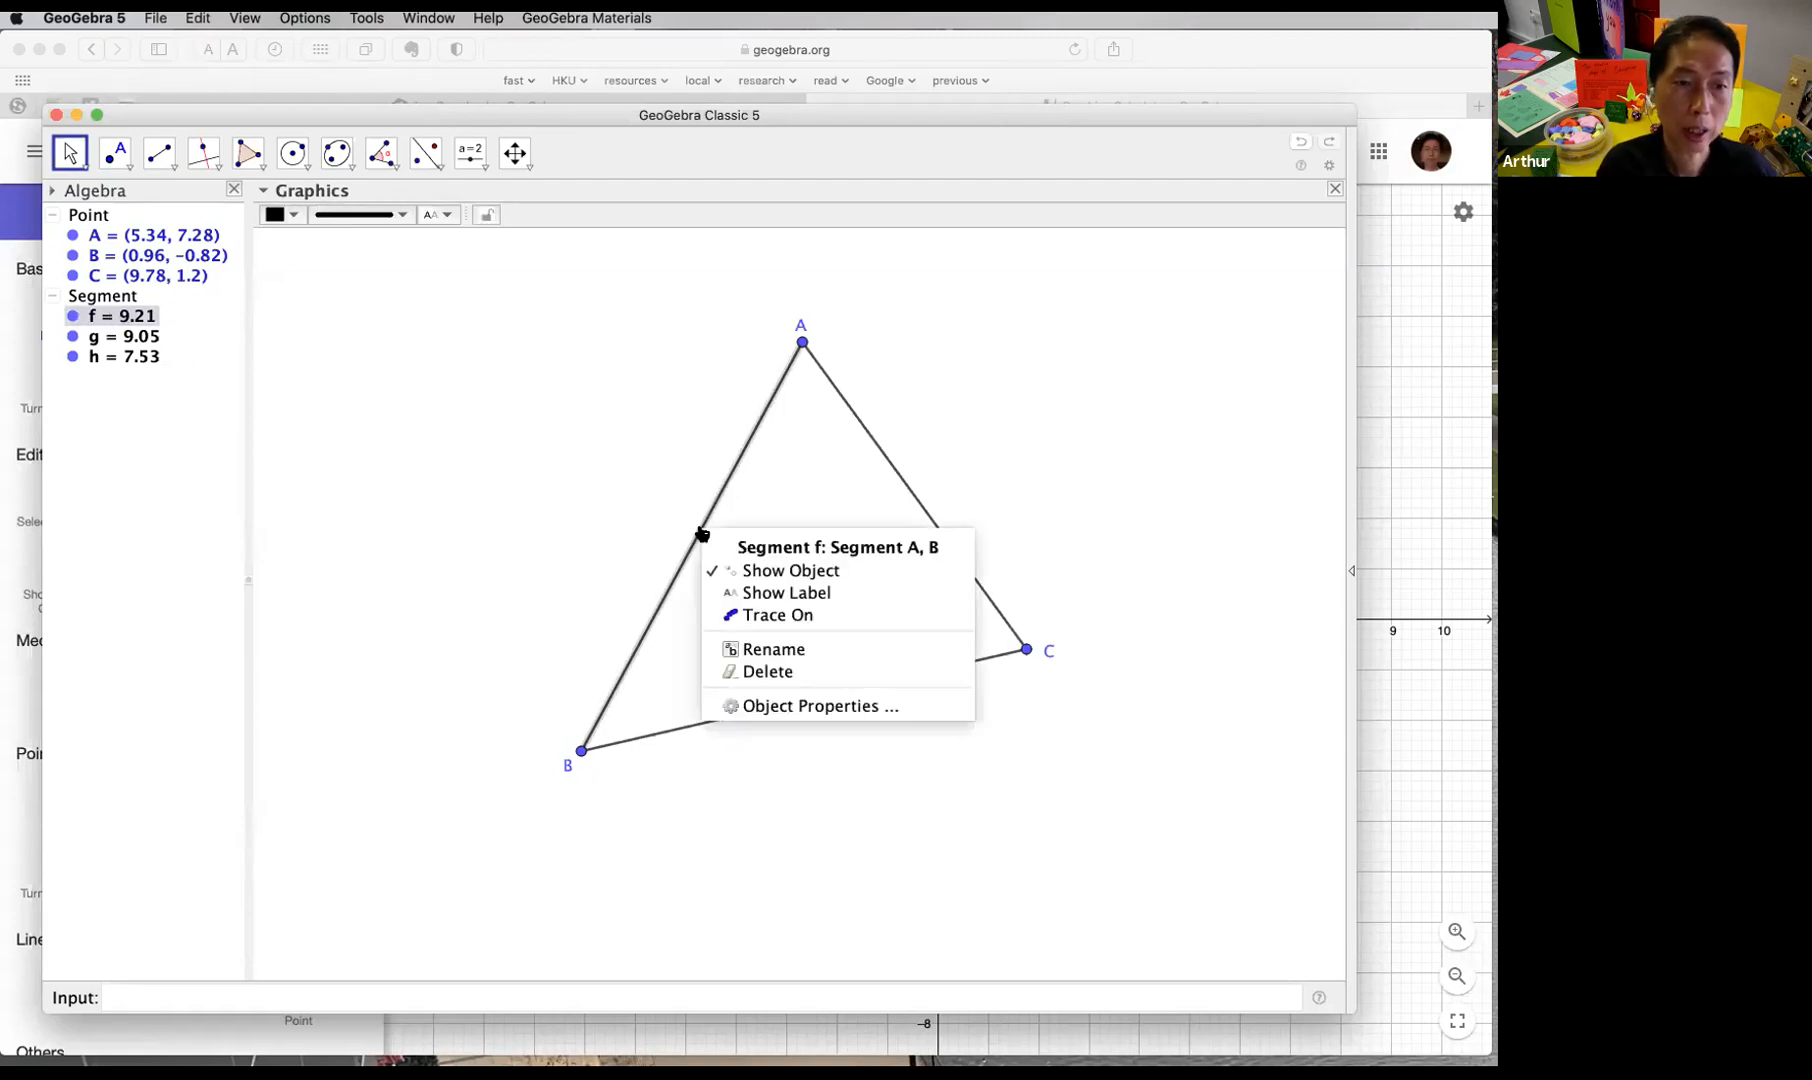
{"action": "left_click", "coordinate": [830, 593]}
{"action": "left_click", "coordinate": [740, 542]}
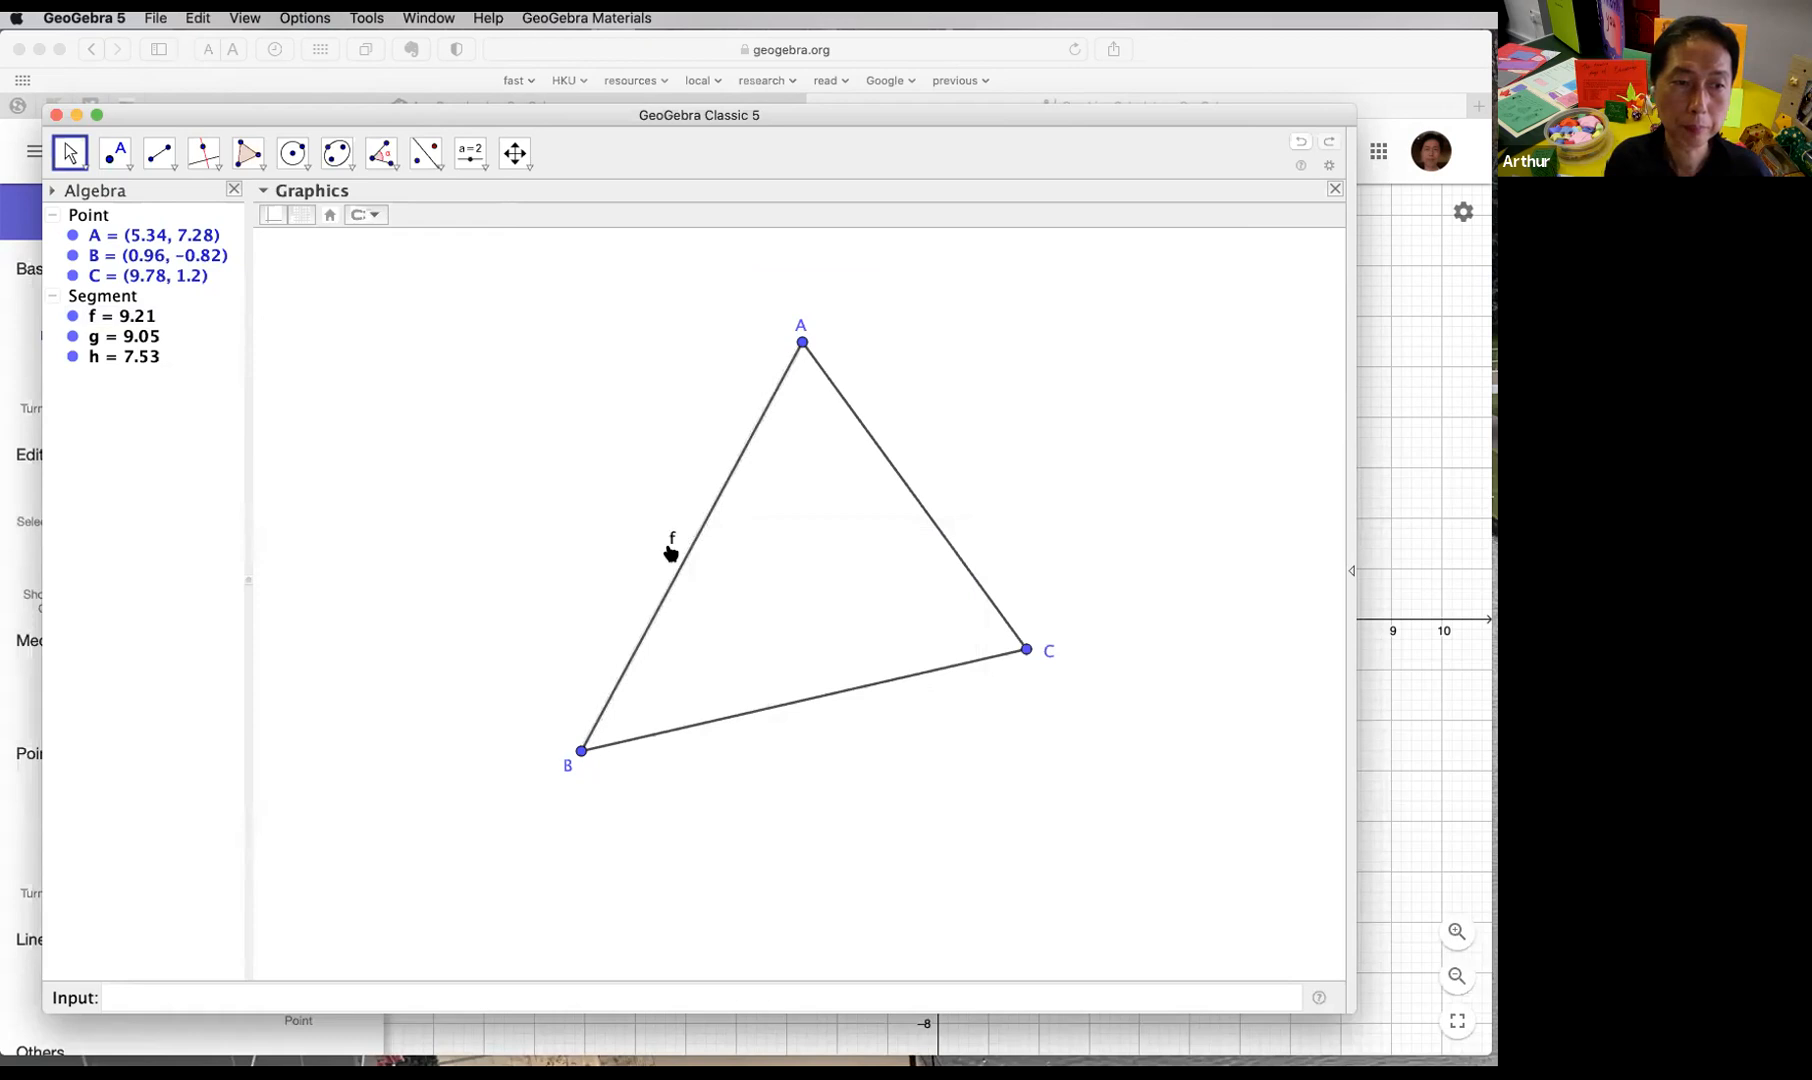
{"action": "left_click_drag", "start_coordinate": [801, 343], "coordinate": [824, 391]}
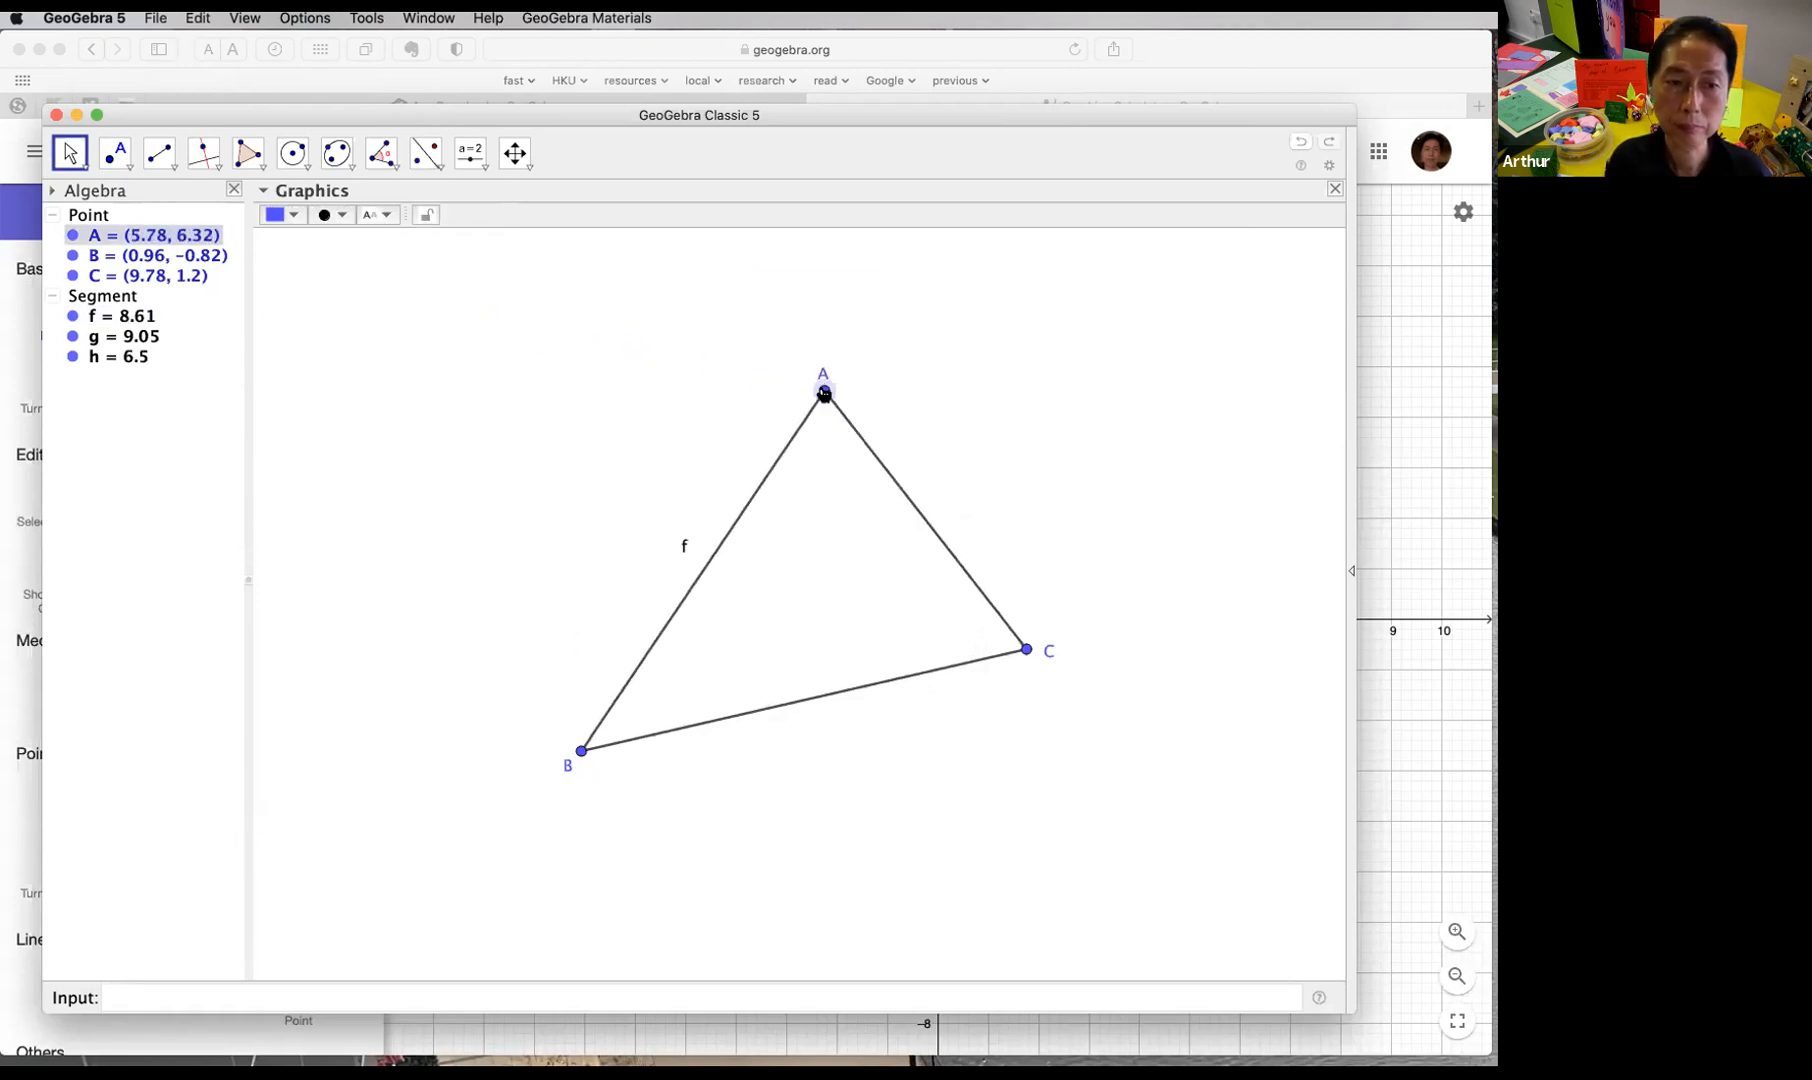
{"action": "left_click", "coordinate": [985, 441]}
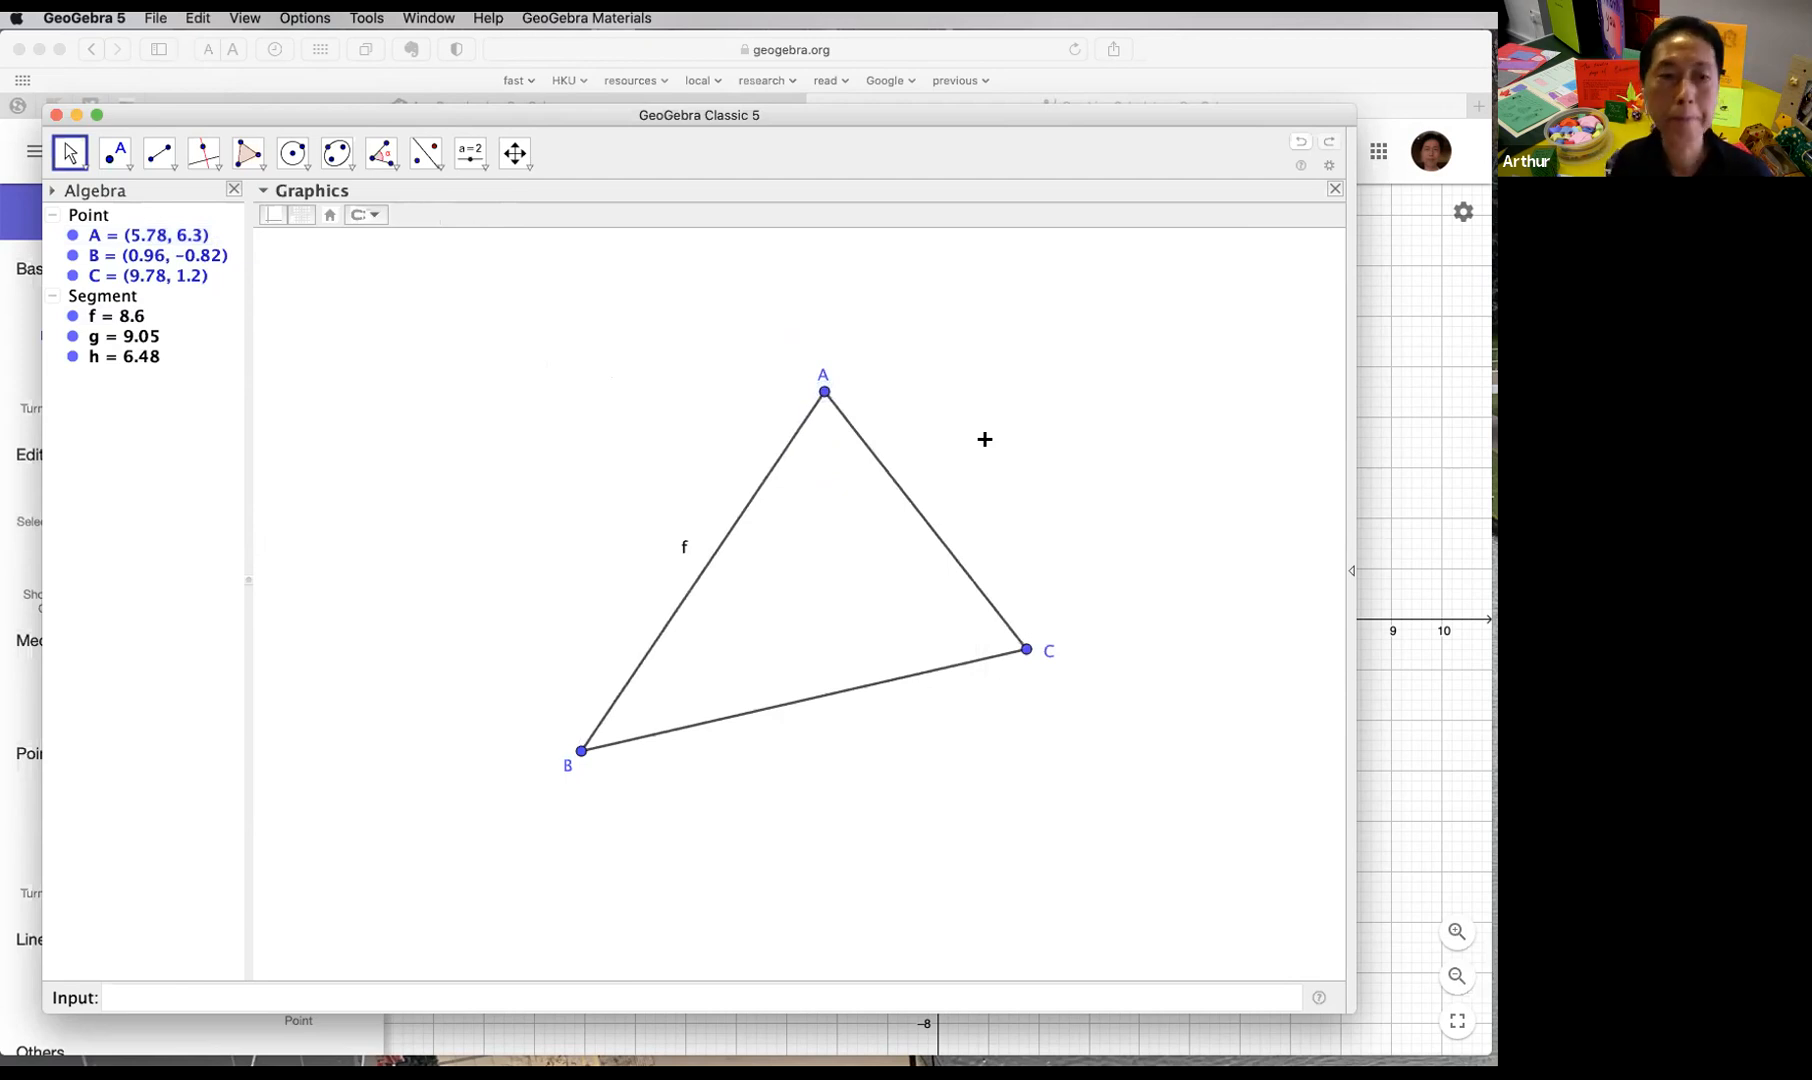
Step: Set the label of side AB to show its value in the segment's object properties and close the preferences
{"action": "left_click", "coordinate": [714, 548]}
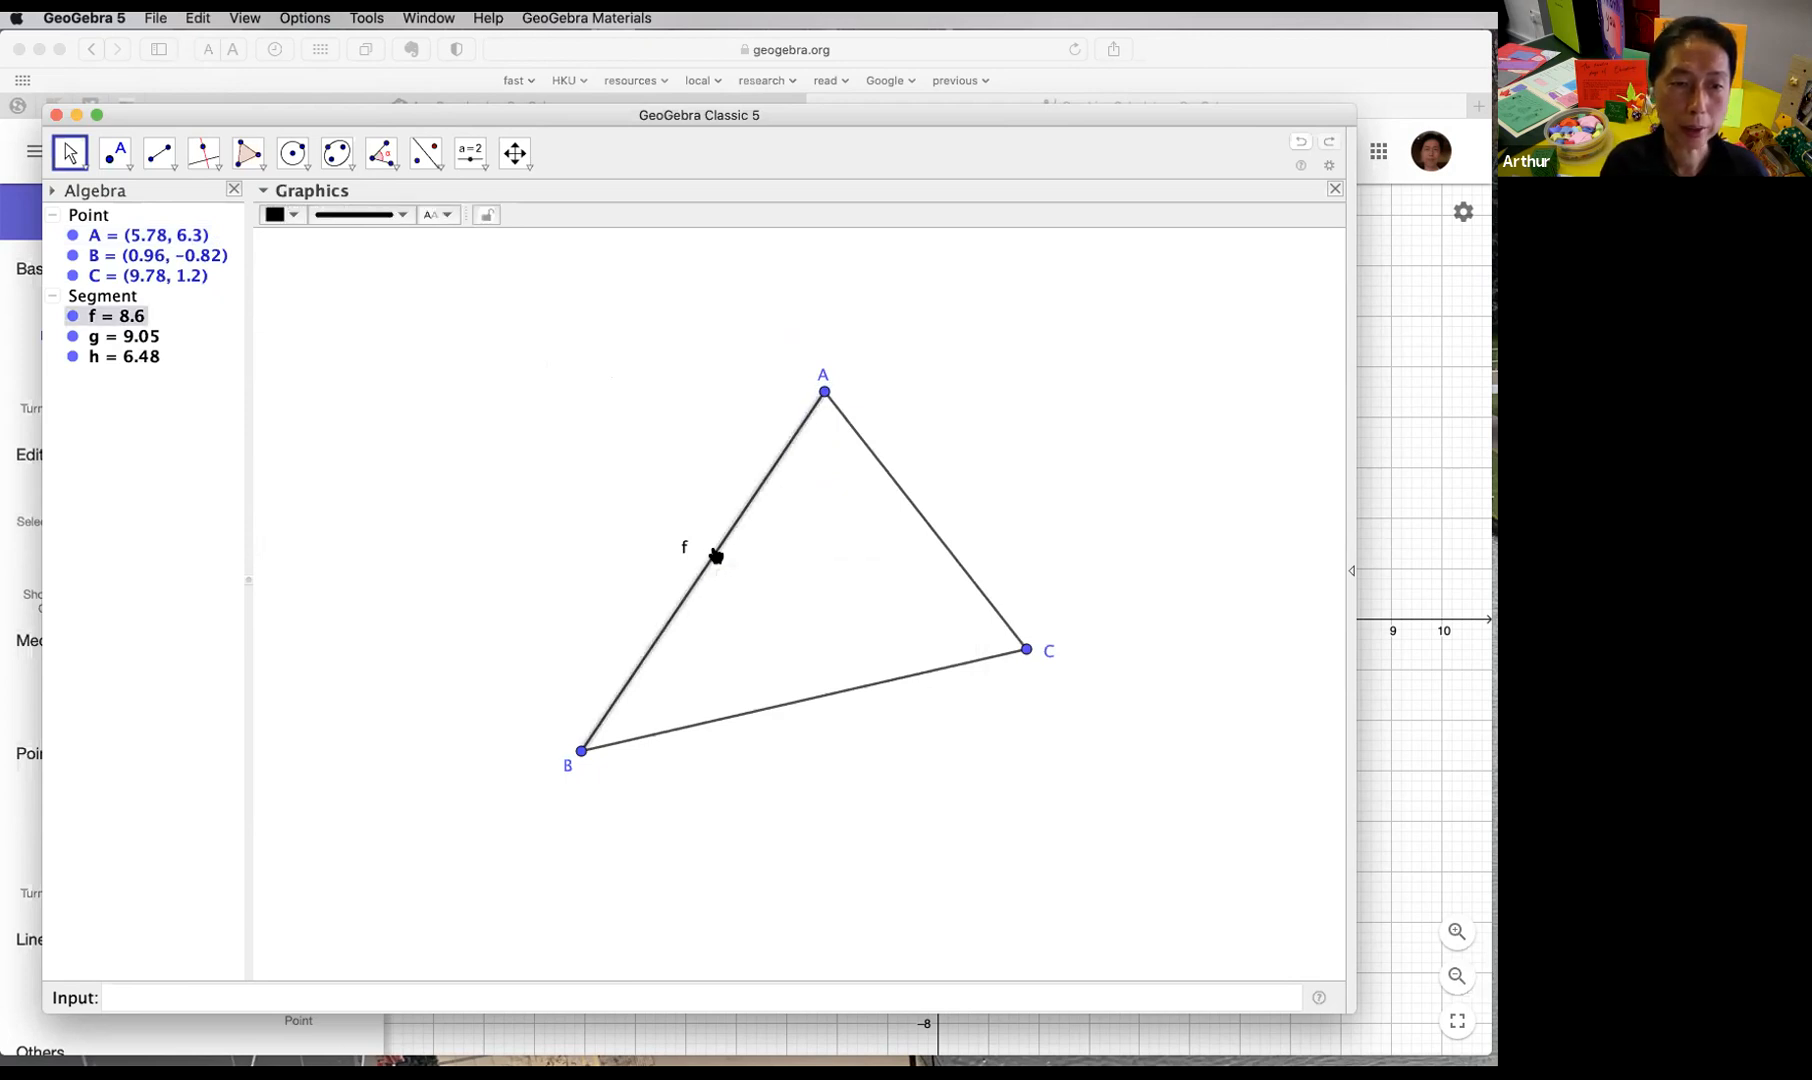
{"action": "double_click", "coordinate": [714, 550]}
{"action": "left_click_drag", "start_coordinate": [736, 513], "coordinate": [982, 250]}
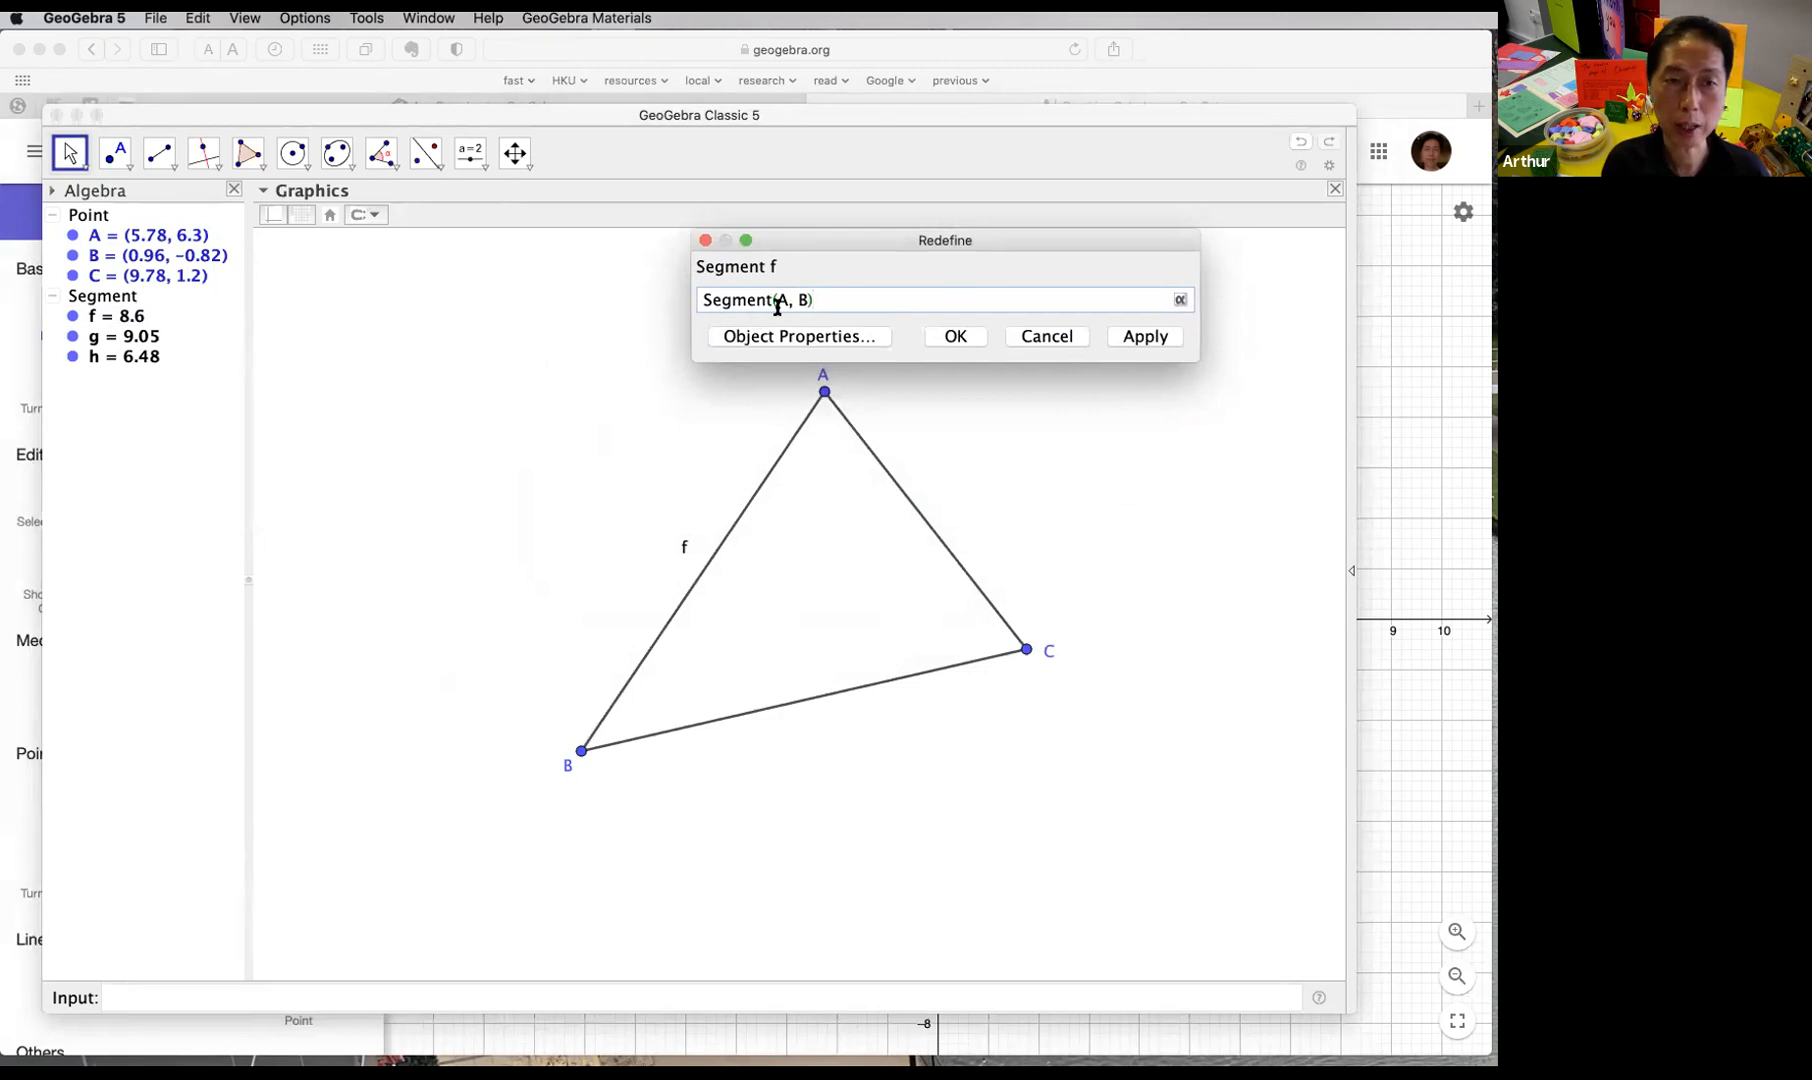
{"action": "left_click", "coordinate": [838, 339]}
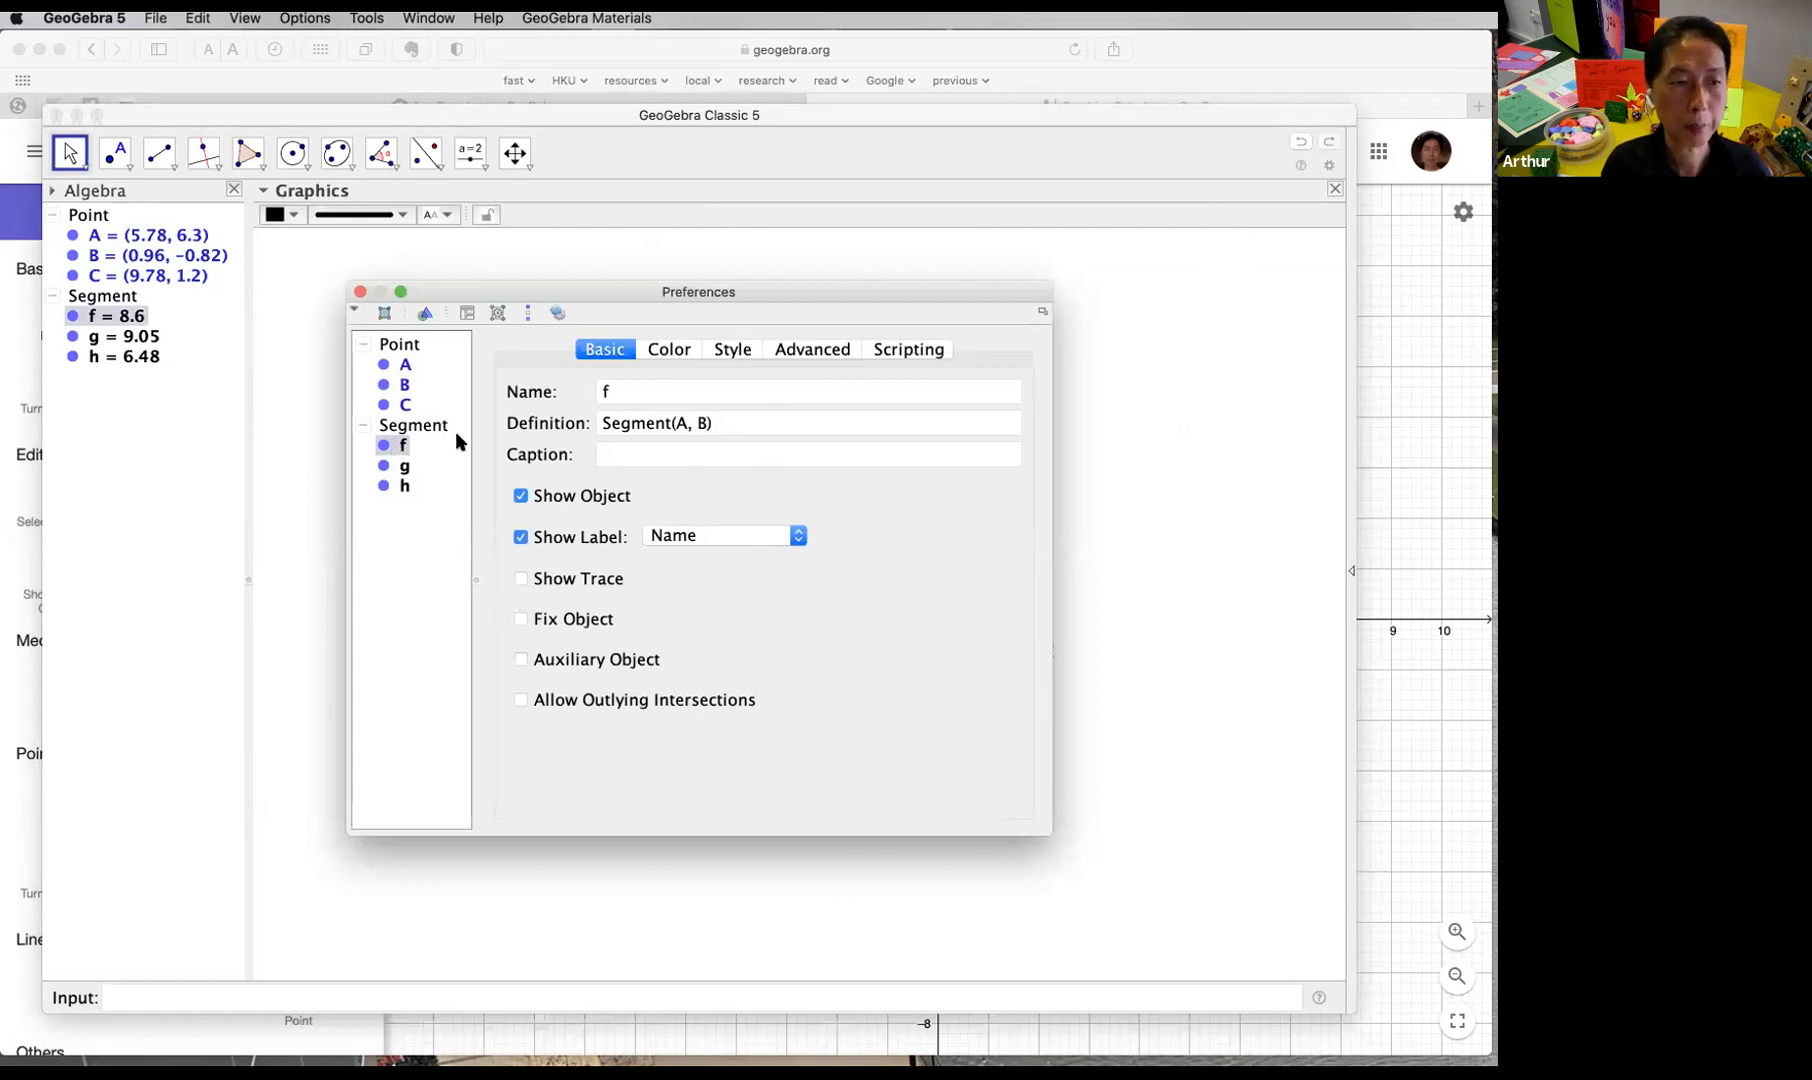
{"action": "left_click", "coordinate": [785, 534]}
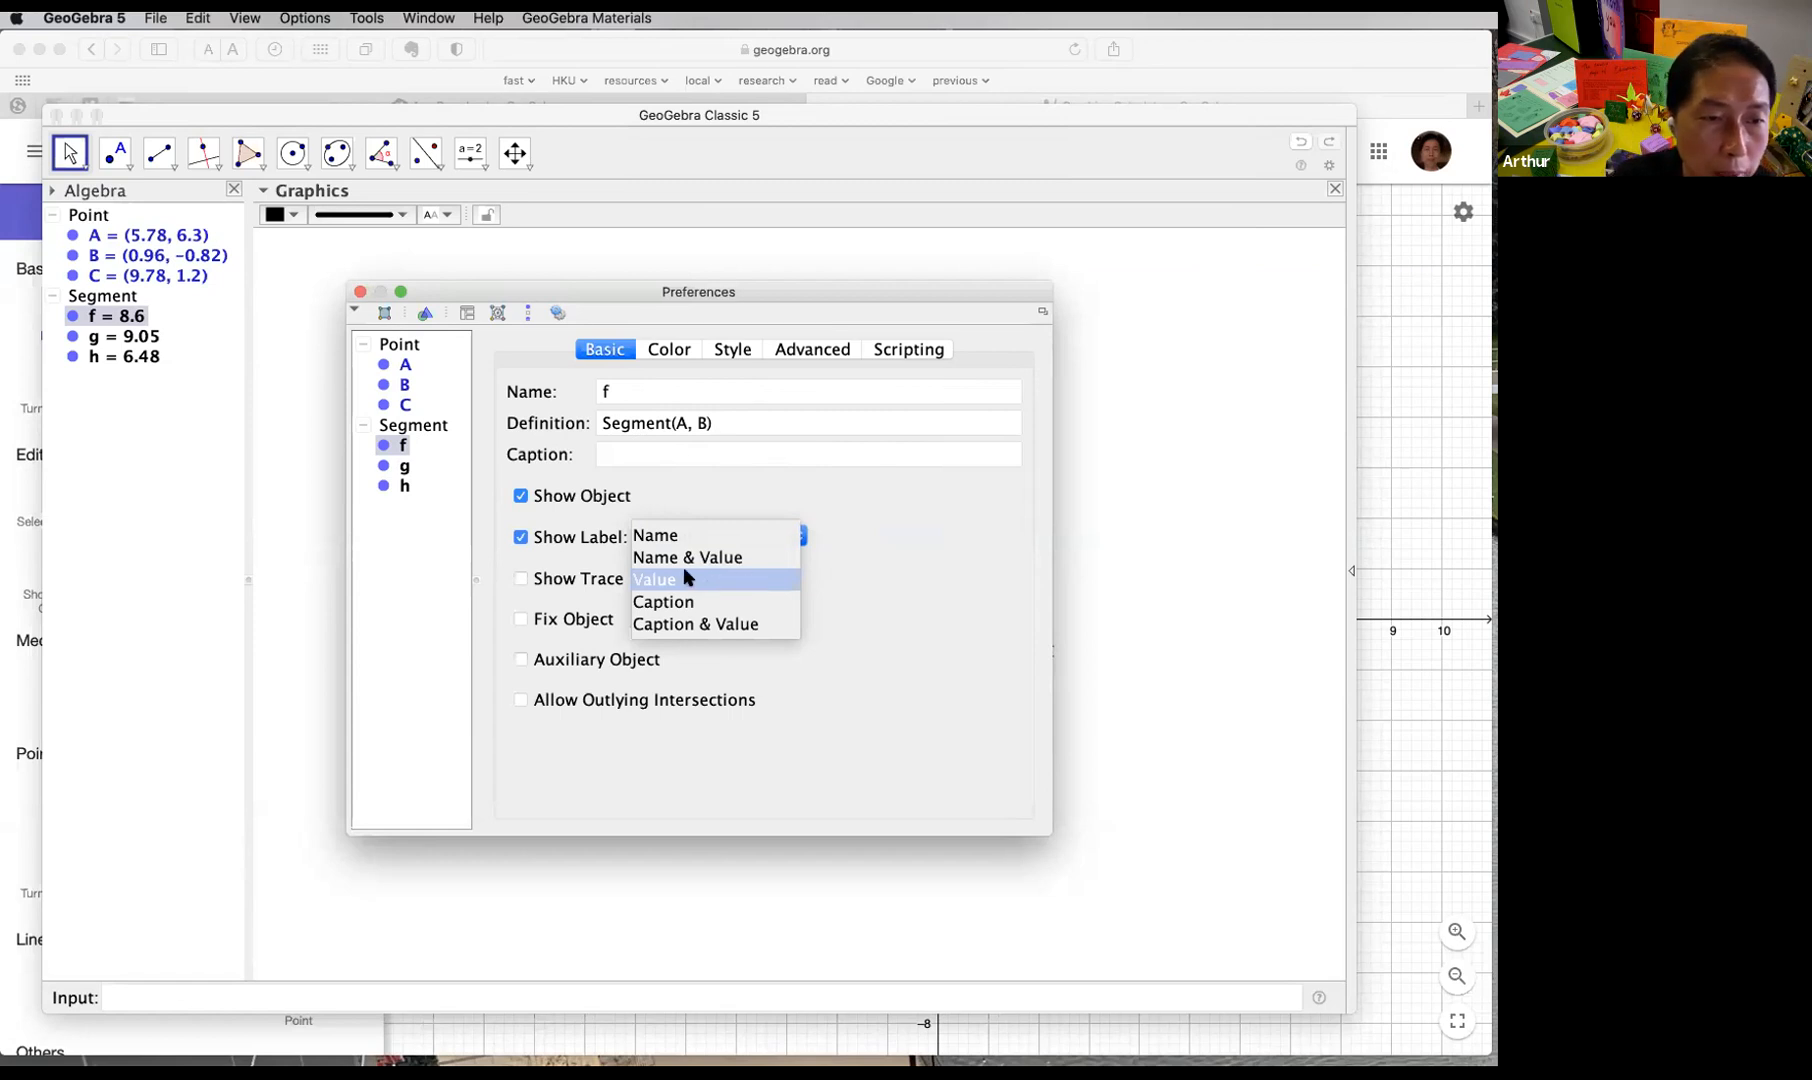
{"action": "left_click", "coordinate": [726, 580]}
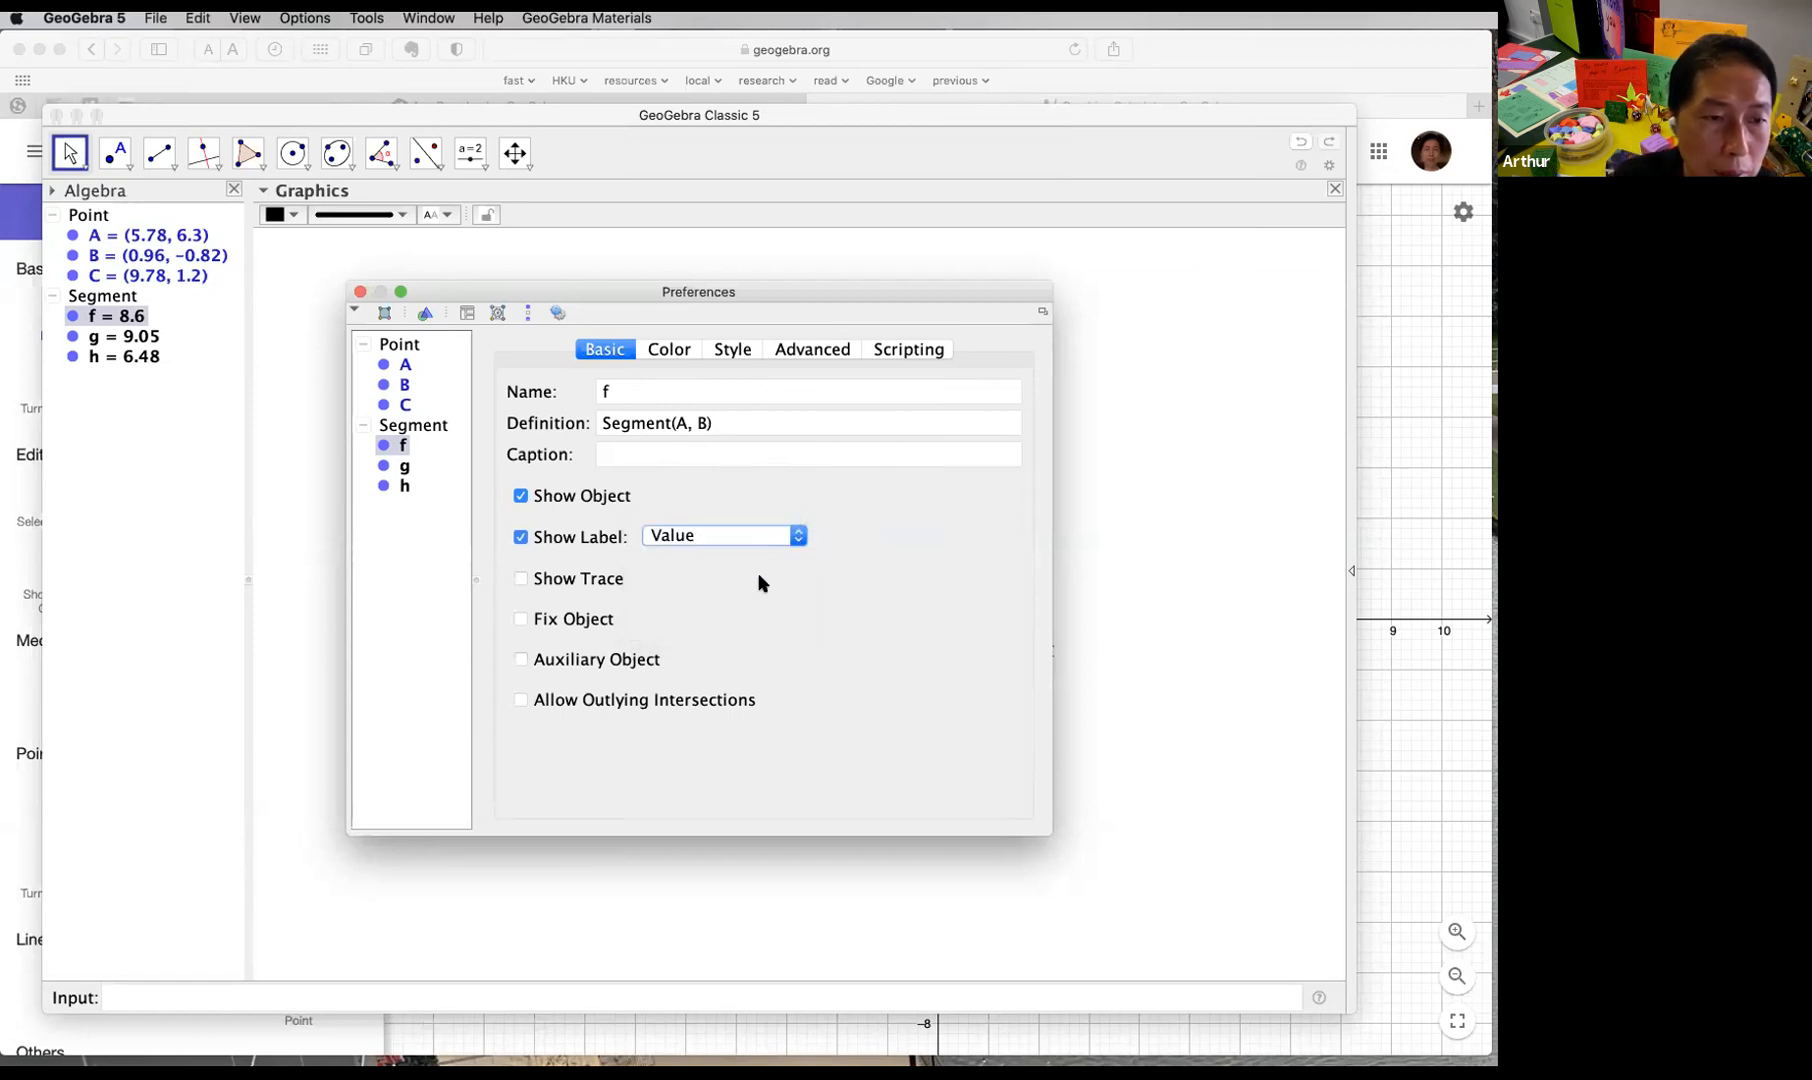
{"action": "left_click", "coordinate": [360, 291]}
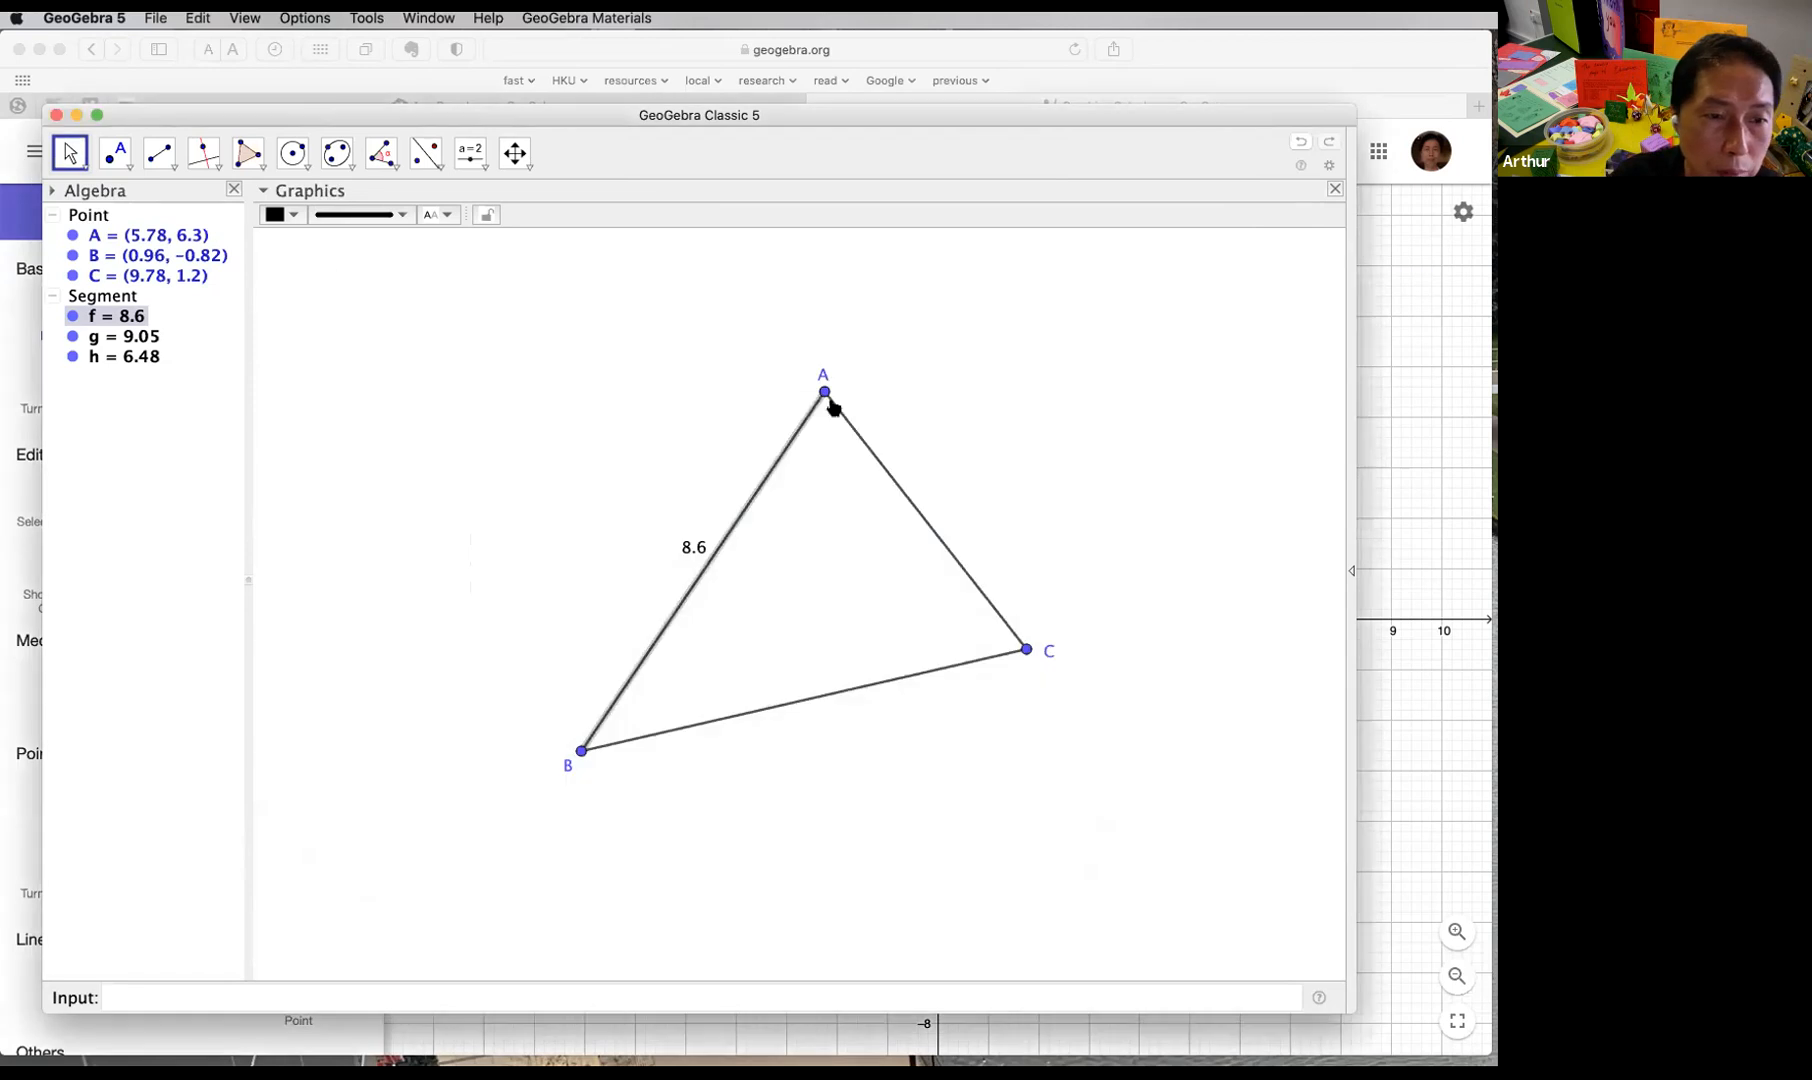
Step: Test the length label by moving vertex A to about (4.12, 5.5) and vertex B to about (−0.18, −0.36)
{"action": "left_click_drag", "start_coordinate": [824, 392], "coordinate": [741, 432]}
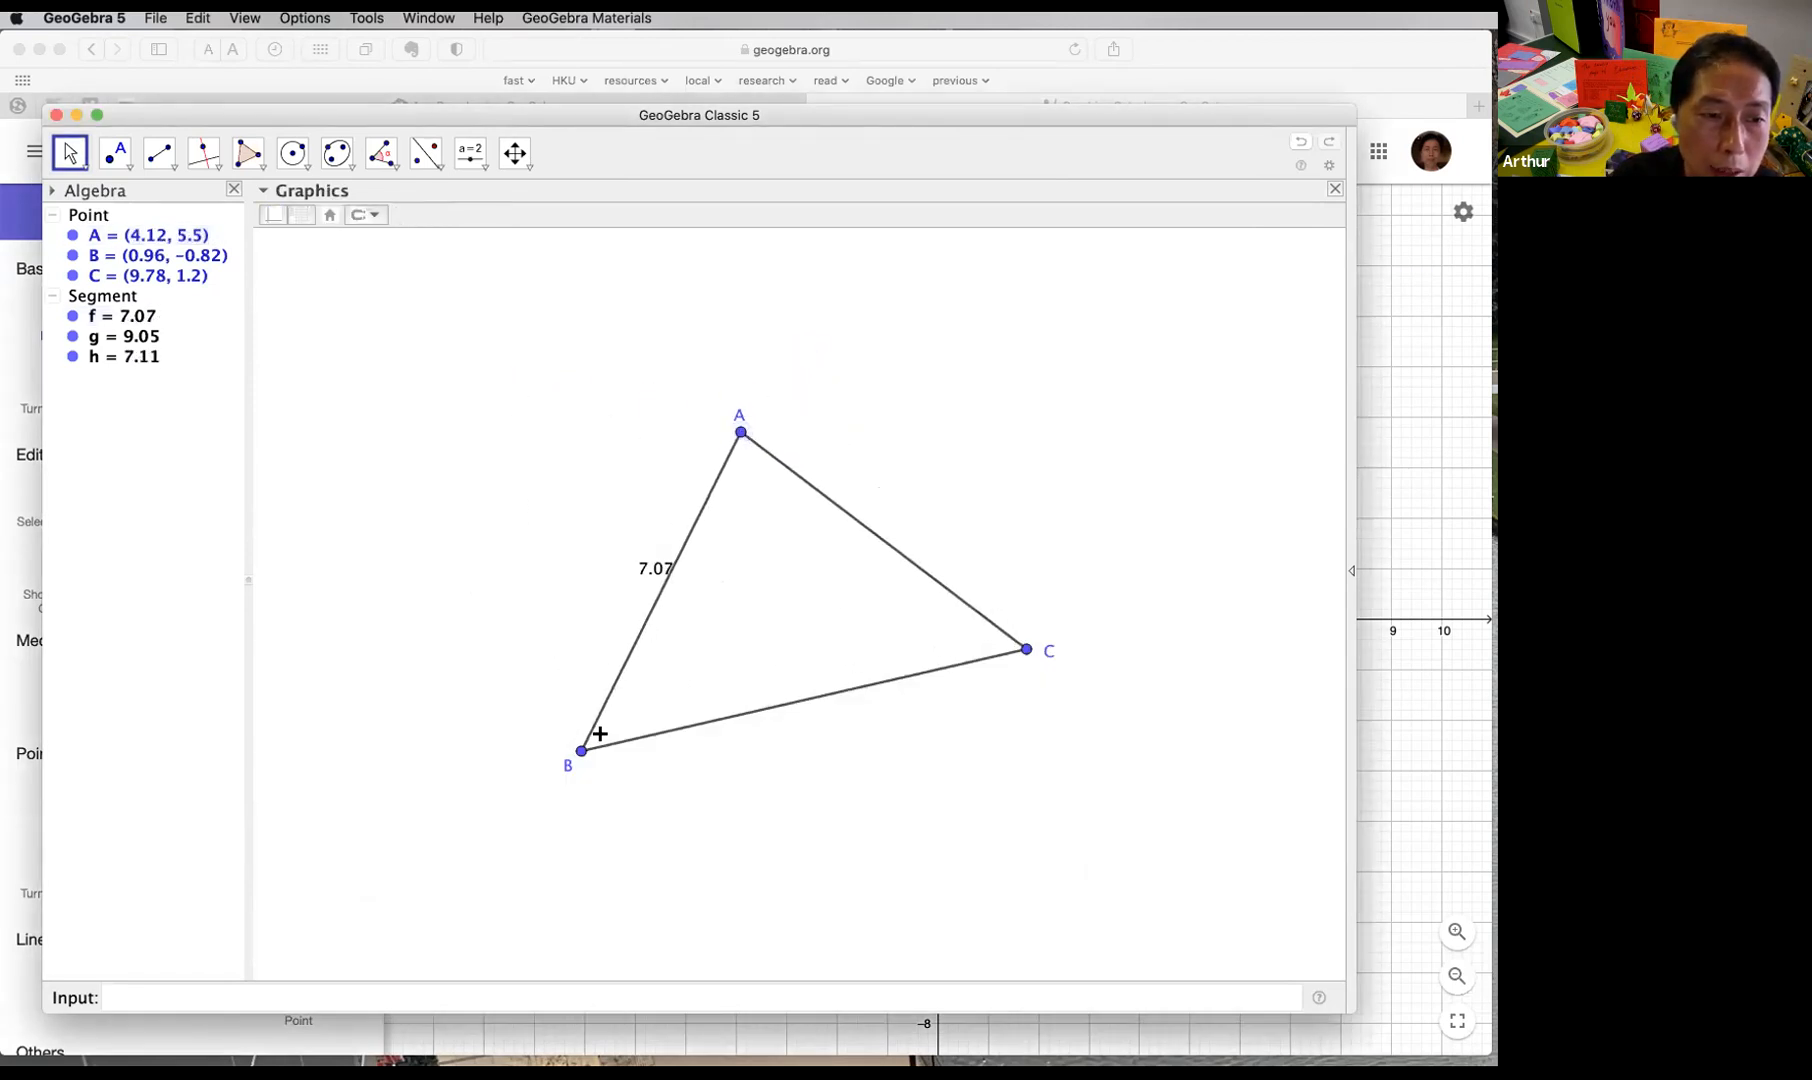
{"action": "left_click_drag", "start_coordinate": [581, 753], "coordinate": [469, 723]}
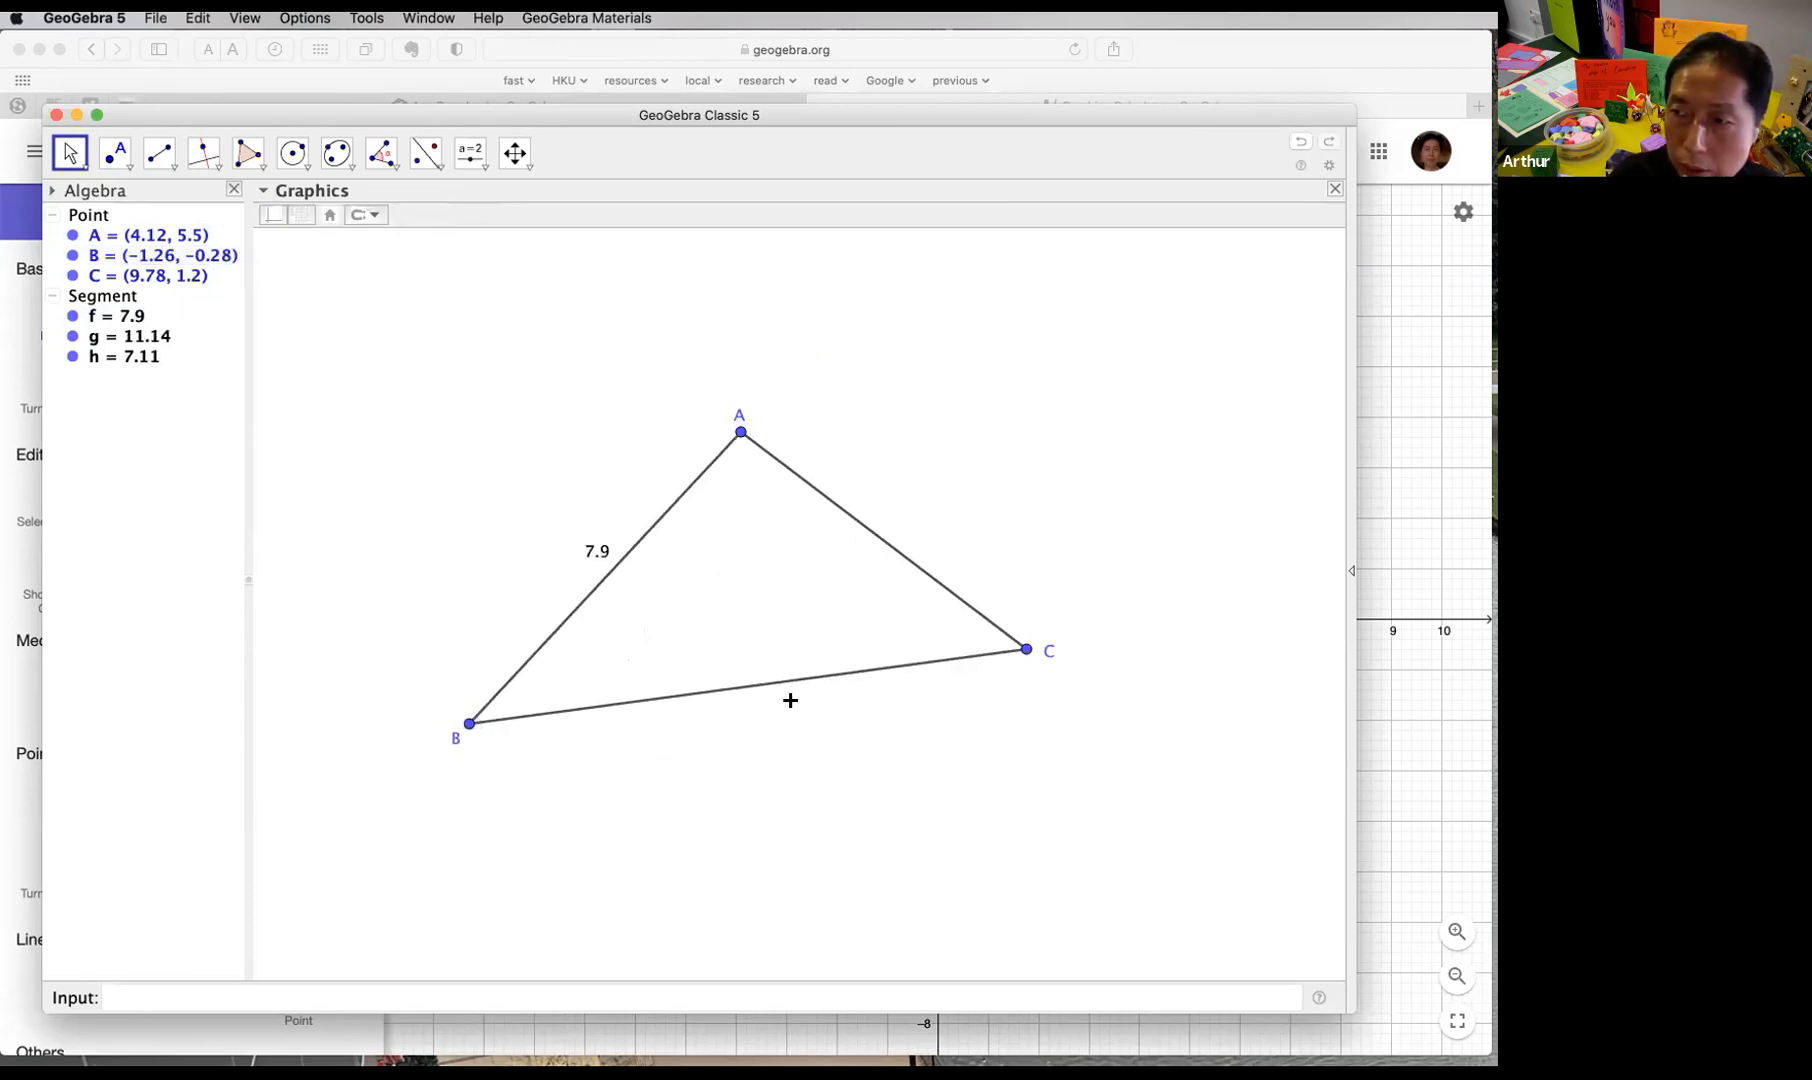
{"action": "left_click_drag", "start_coordinate": [469, 723], "coordinate": [524, 727]}
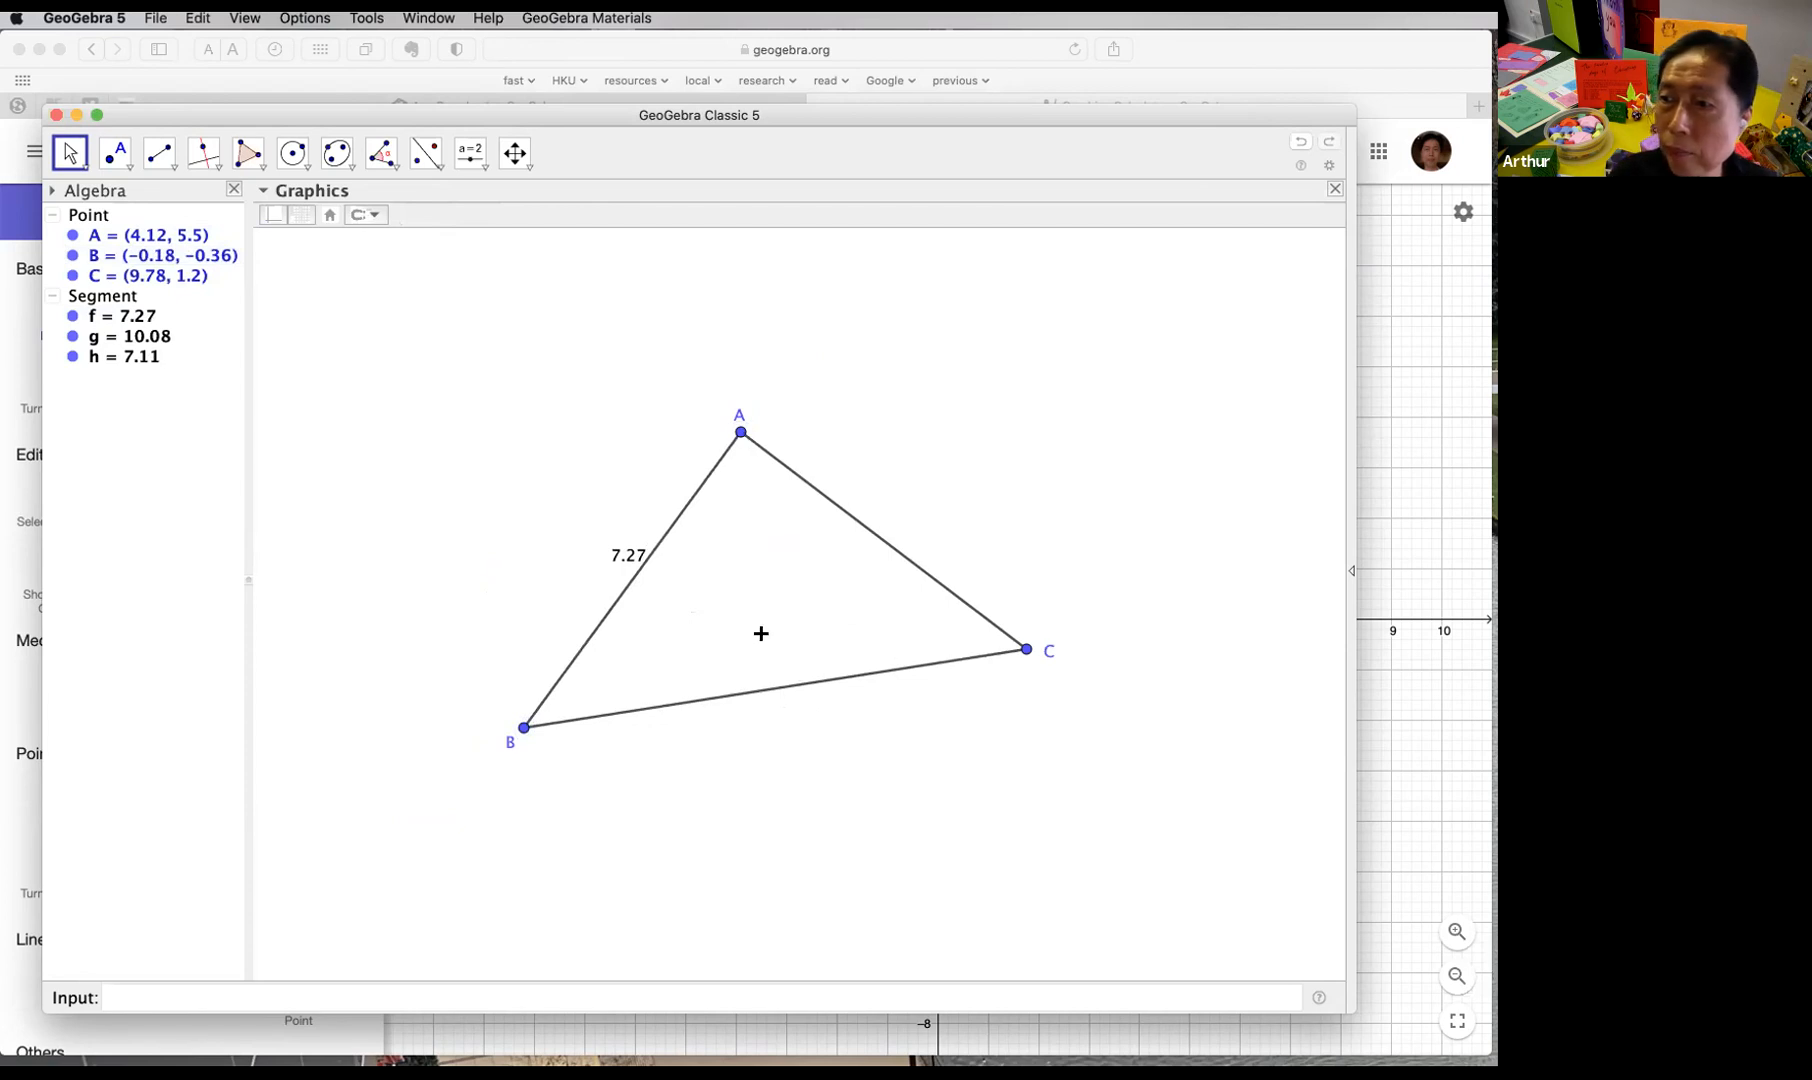
Step: Hide the length label of side AB
{"action": "left_click", "coordinate": [627, 587]}
{"action": "right_click", "coordinate": [627, 587]}
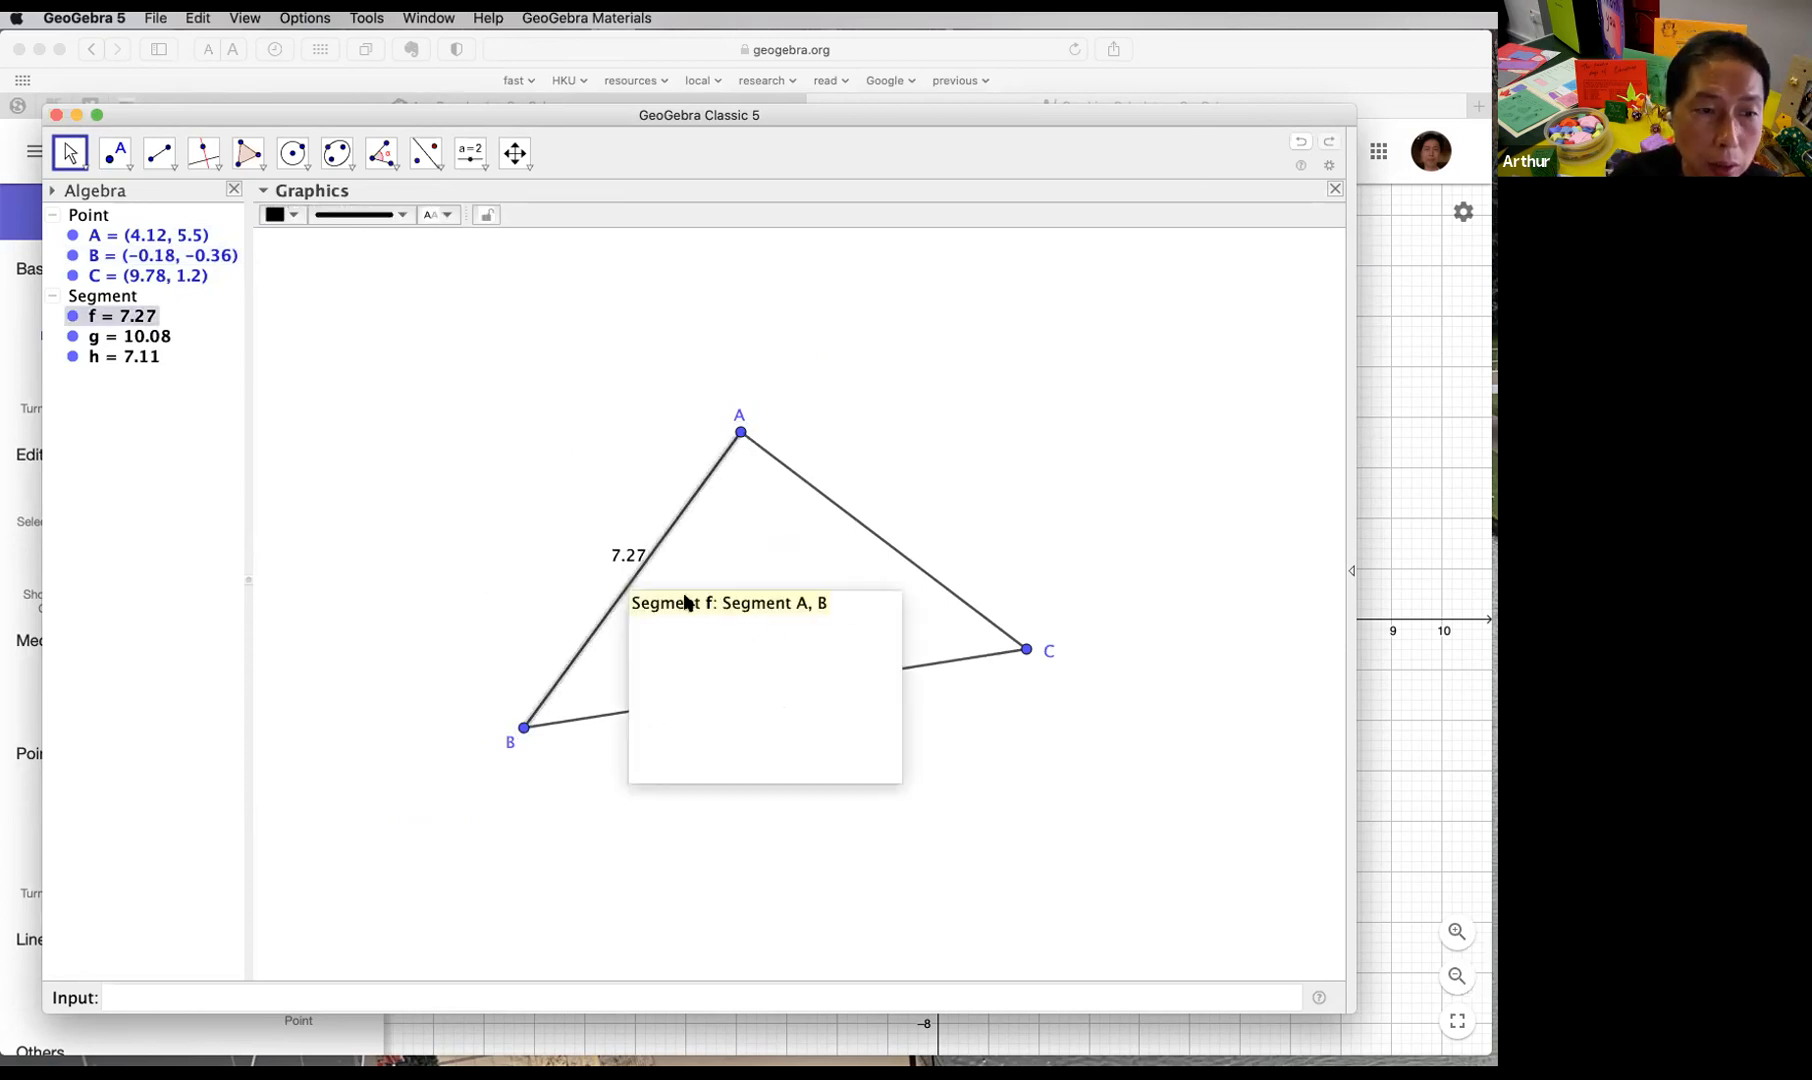
{"action": "left_click", "coordinate": [762, 660]}
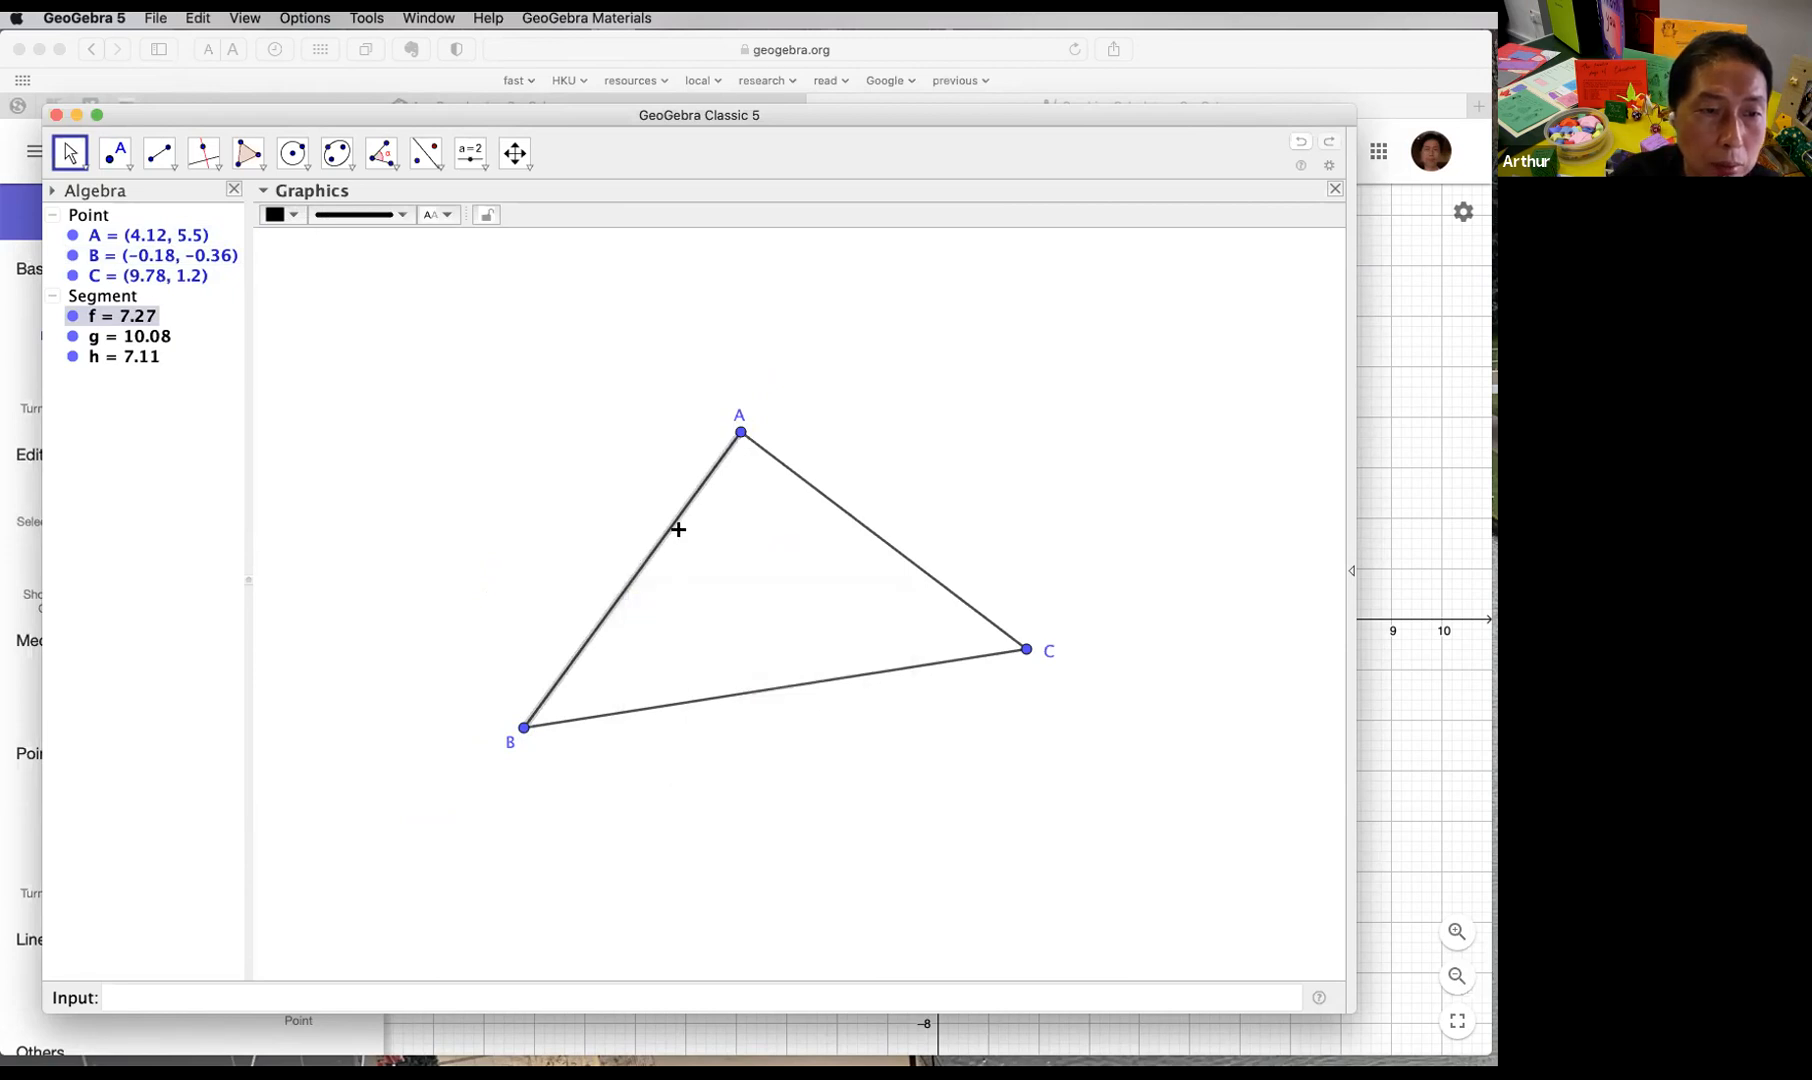
Step: Move vertex A to about (4.76, 5.66) and vertex C to about (10.5, 1.78)
{"action": "mouse_move", "coordinate": [741, 432]}
{"action": "left_mouse_down"}
{"action": "mouse_move", "coordinate": [570, 390]}
{"action": "mouse_move", "coordinate": [798, 403]}
{"action": "mouse_move", "coordinate": [558, 400]}
{"action": "mouse_move", "coordinate": [773, 427]}
{"action": "left_mouse_up"}
{"action": "left_click_drag", "start_coordinate": [1026, 650], "coordinate": [1060, 697]}
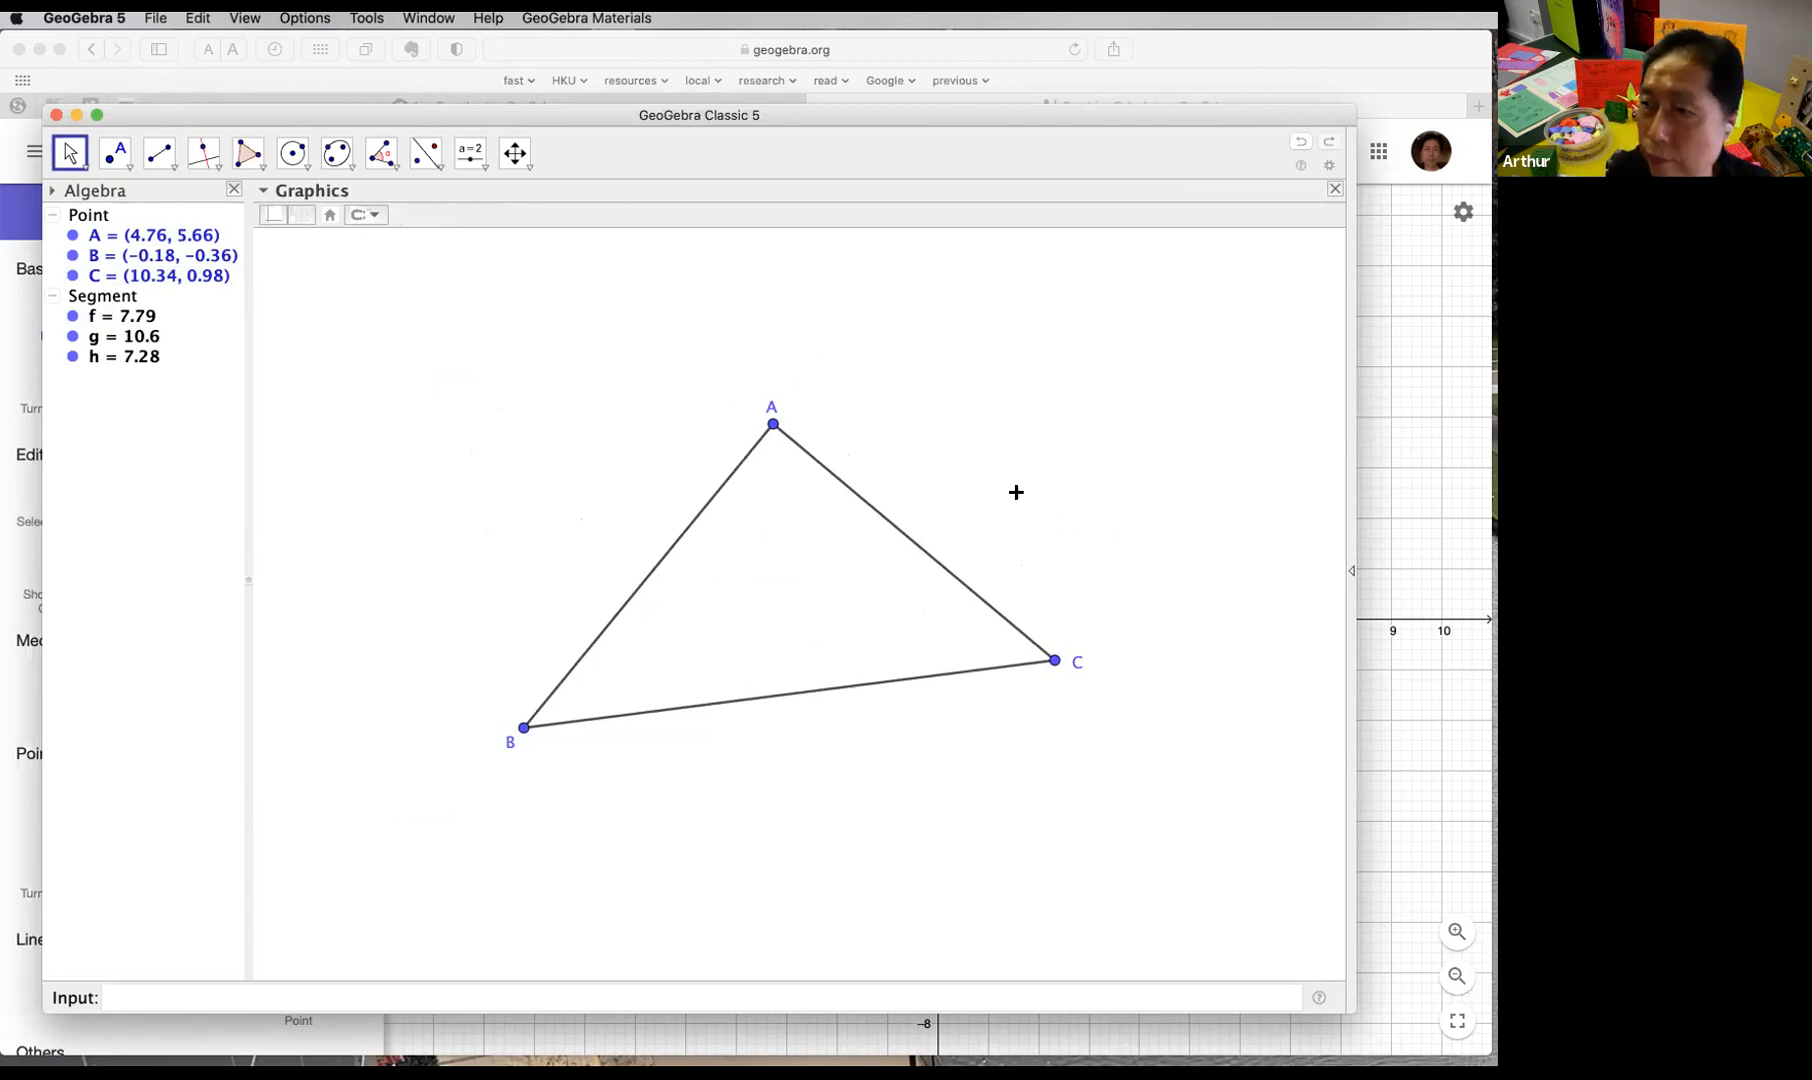
{"action": "left_click_drag", "start_coordinate": [1057, 662], "coordinate": [1066, 624]}
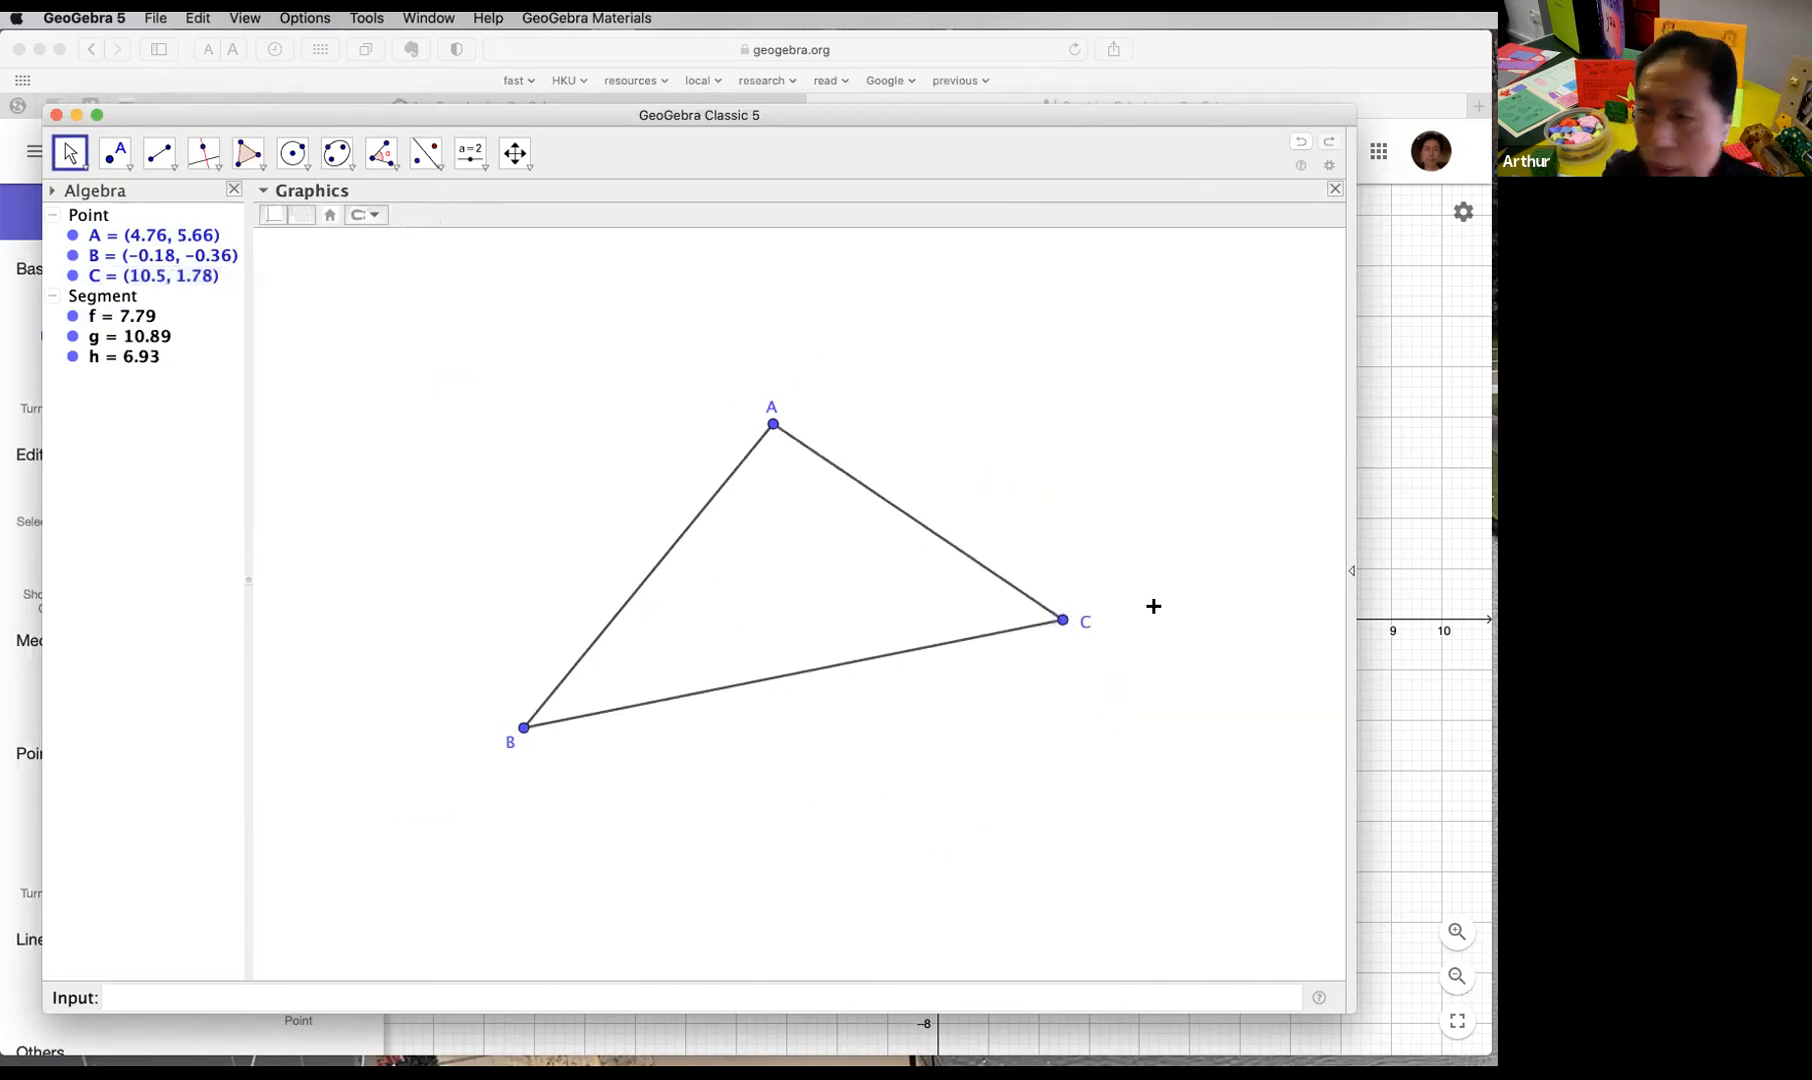
Step: Construct a line through vertex A parallel to side BC and return to the Move tool
{"action": "left_click", "coordinate": [213, 167]}
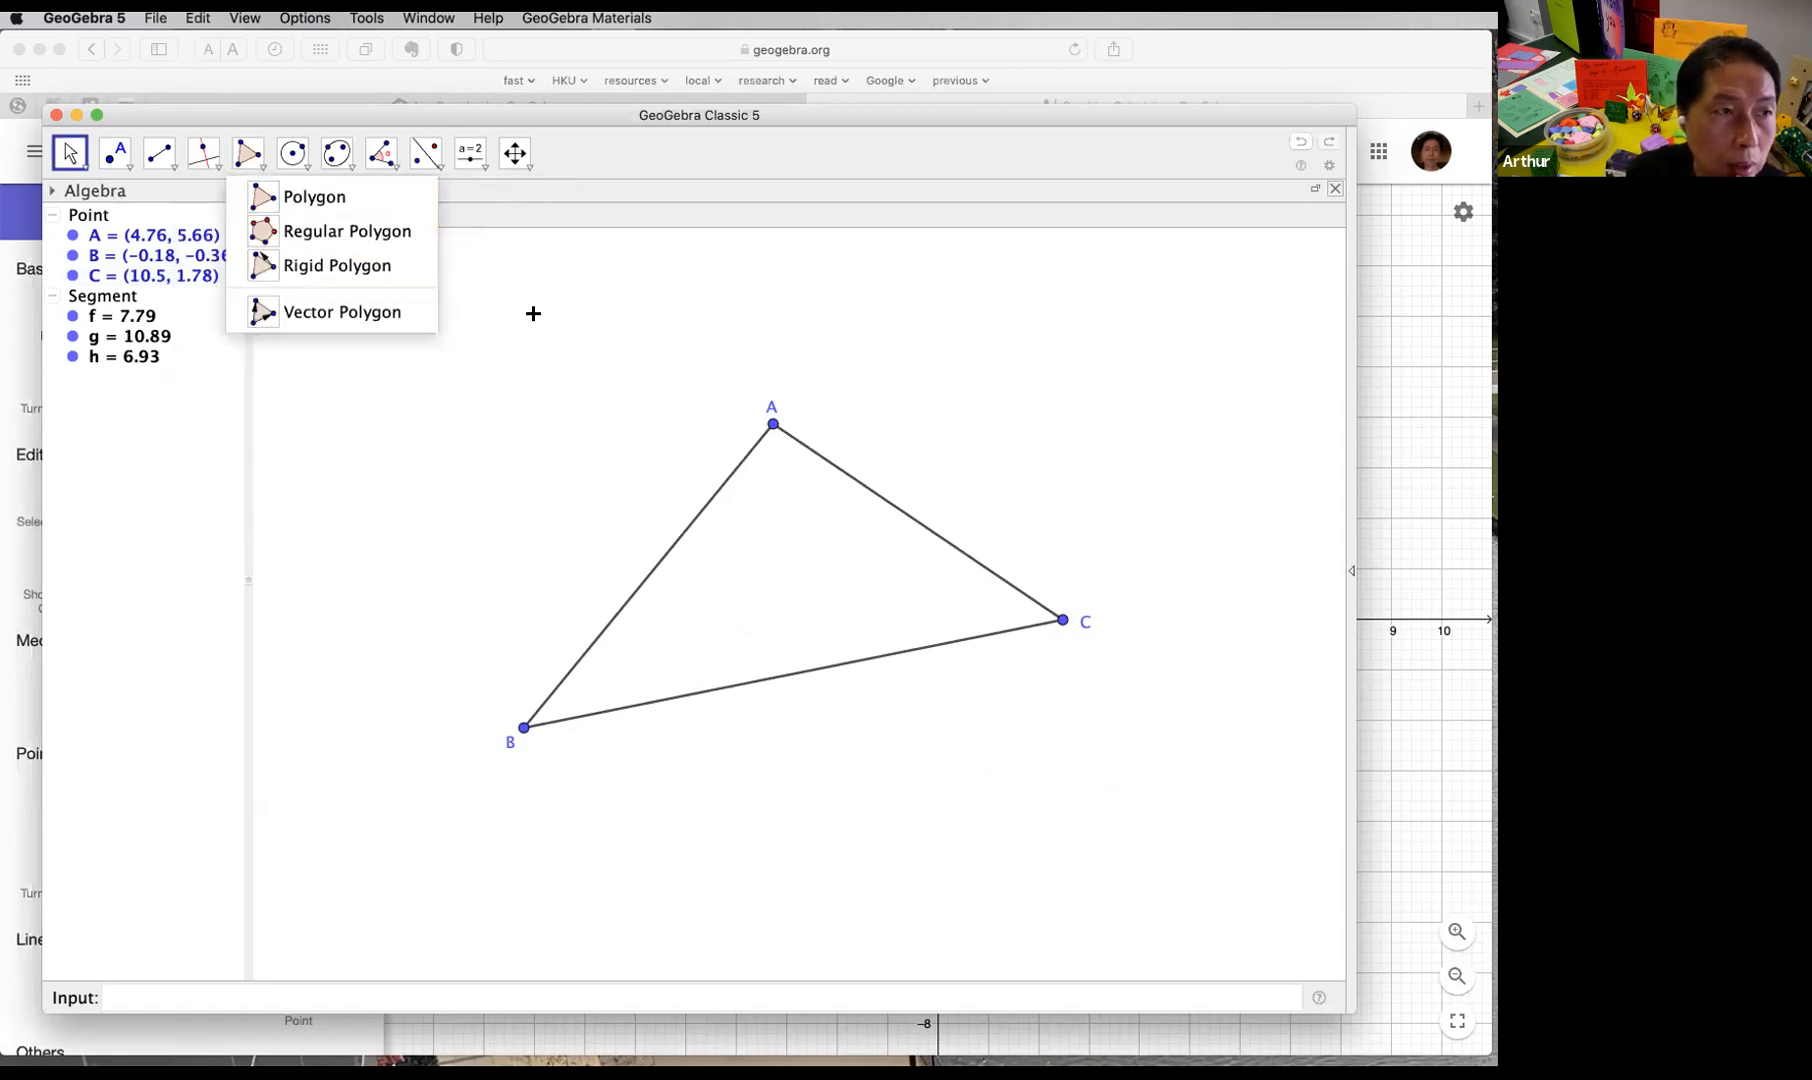
{"action": "left_click", "coordinate": [217, 172]}
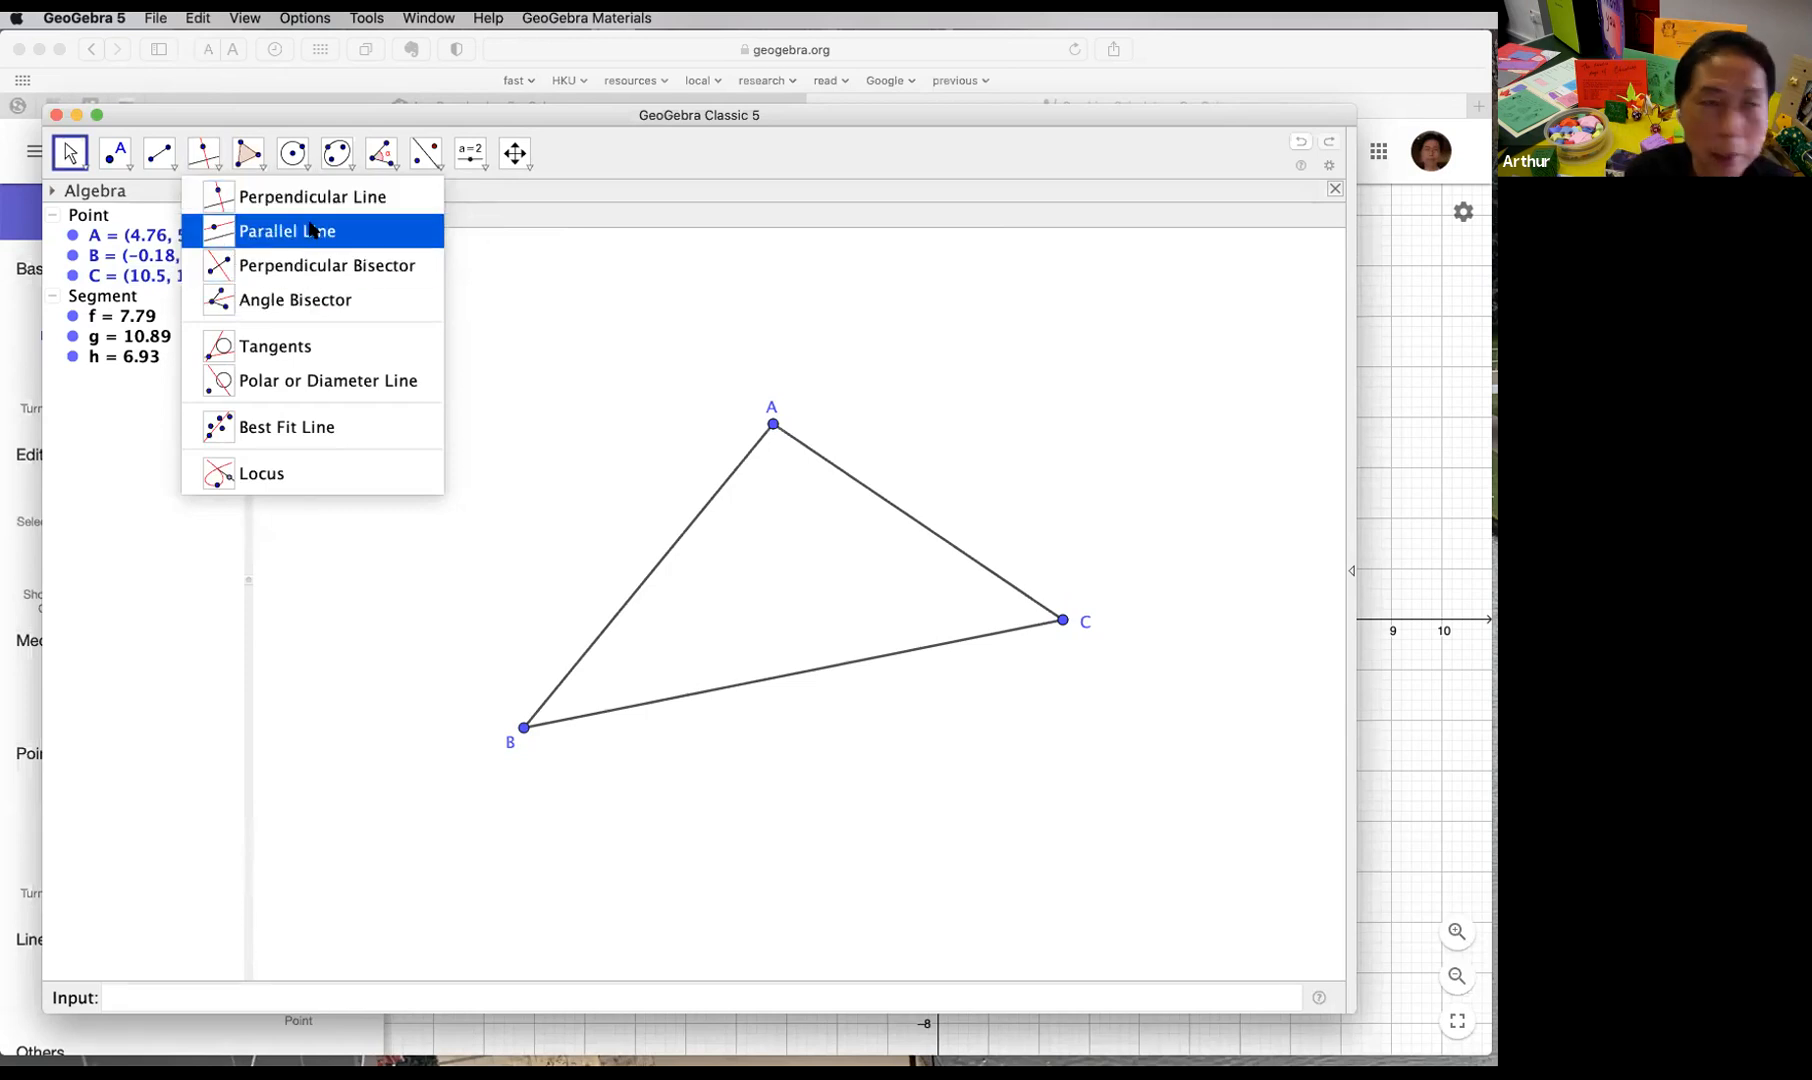
{"action": "left_click", "coordinate": [352, 228]}
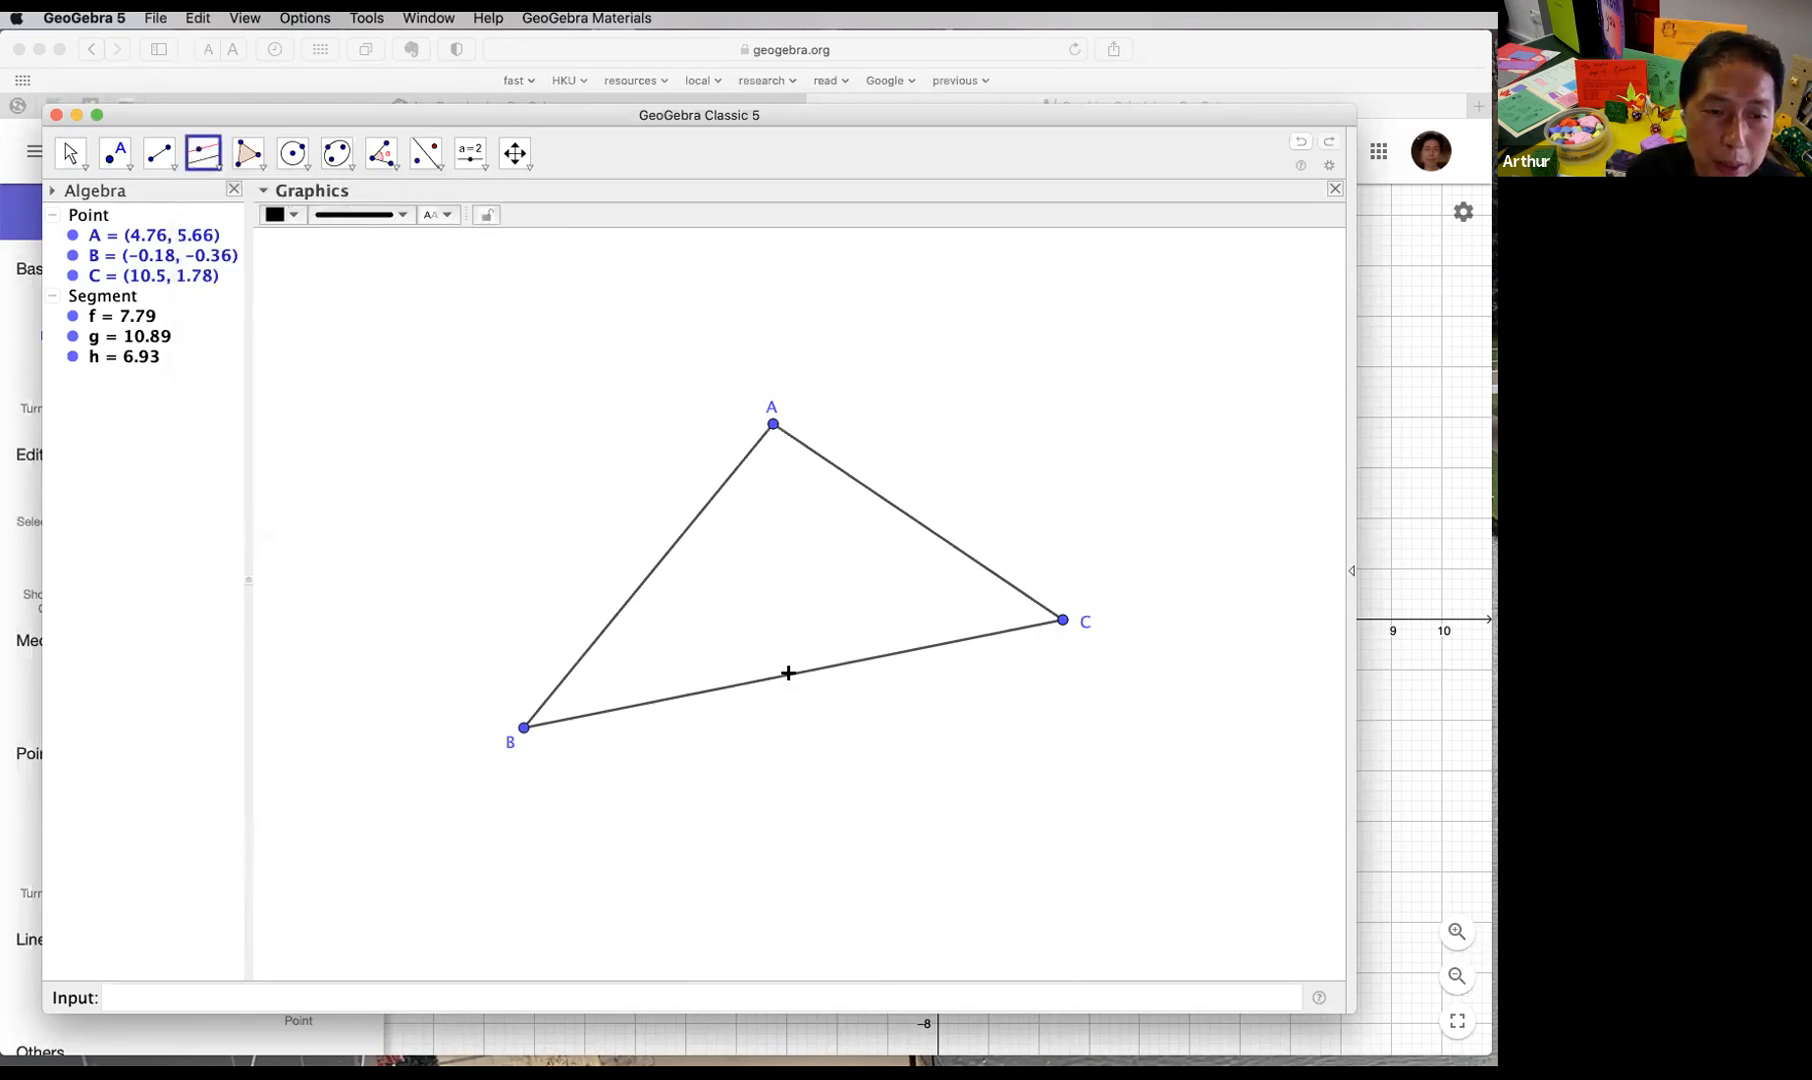
{"action": "left_click", "coordinate": [789, 674]}
{"action": "left_click", "coordinate": [775, 427]}
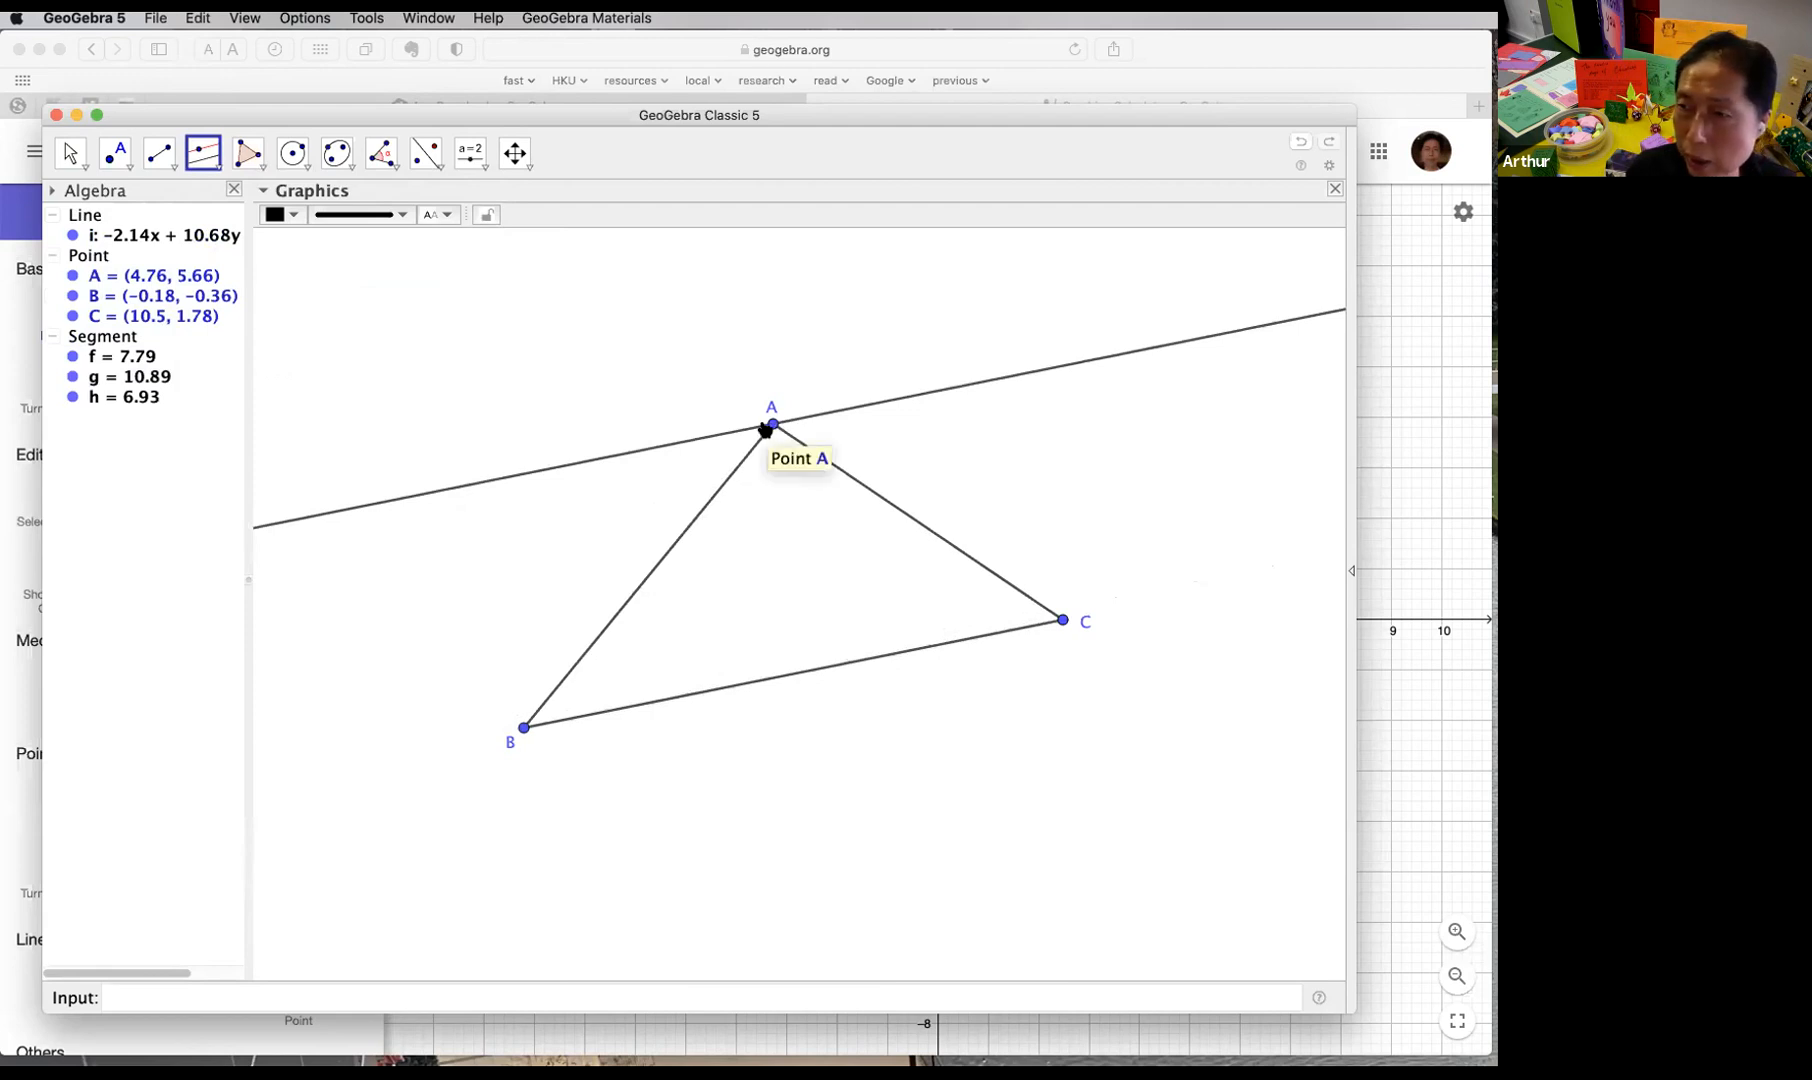
{"action": "left_click", "coordinate": [69, 151]}
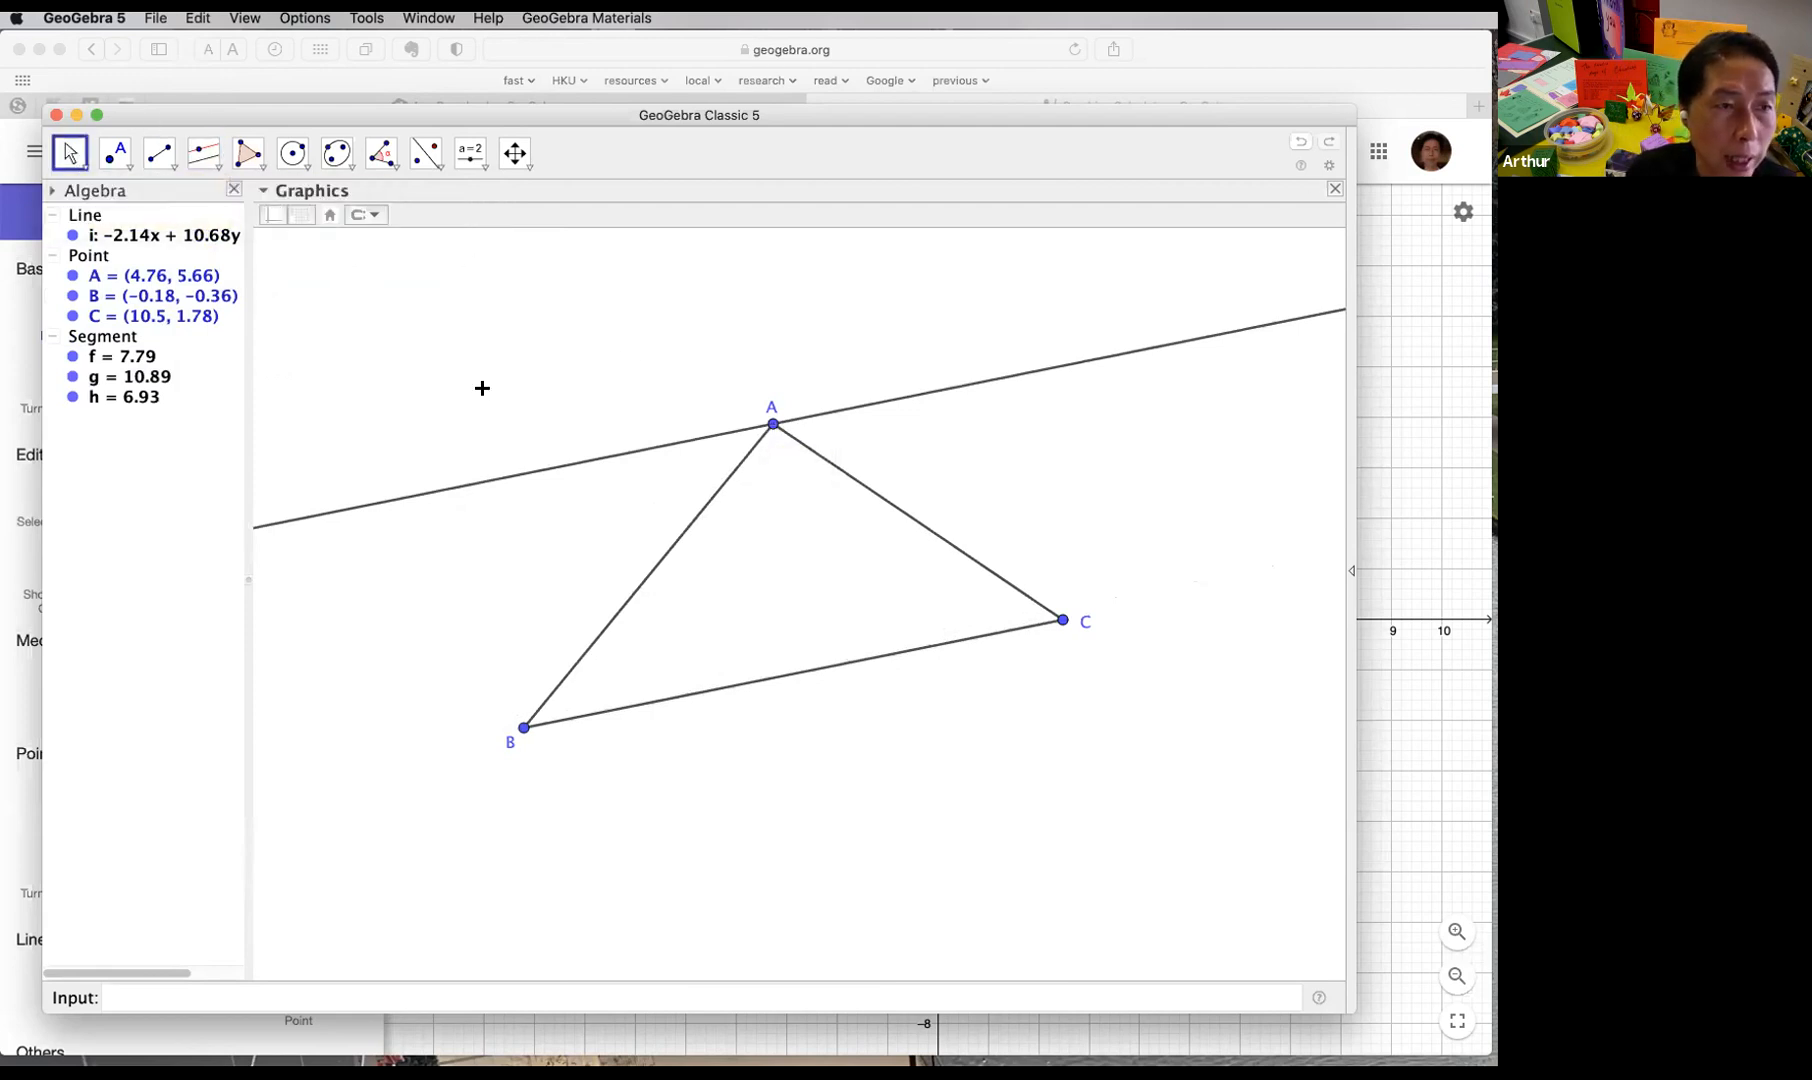
Step: Test the parallel line by moving vertex A to about (6.1, 5.54) and vertex C to about (10.2, 1.48)
{"action": "left_click_drag", "start_coordinate": [773, 424], "coordinate": [872, 405]}
{"action": "left_click", "coordinate": [835, 405]}
{"action": "mouse_move", "coordinate": [1063, 620]}
{"action": "left_mouse_down"}
{"action": "mouse_move", "coordinate": [890, 975]}
{"action": "mouse_move", "coordinate": [1003, 558]}
{"action": "mouse_move", "coordinate": [1047, 634]}
{"action": "left_mouse_up"}
{"action": "left_click_drag", "start_coordinate": [906, 398], "coordinate": [841, 429]}
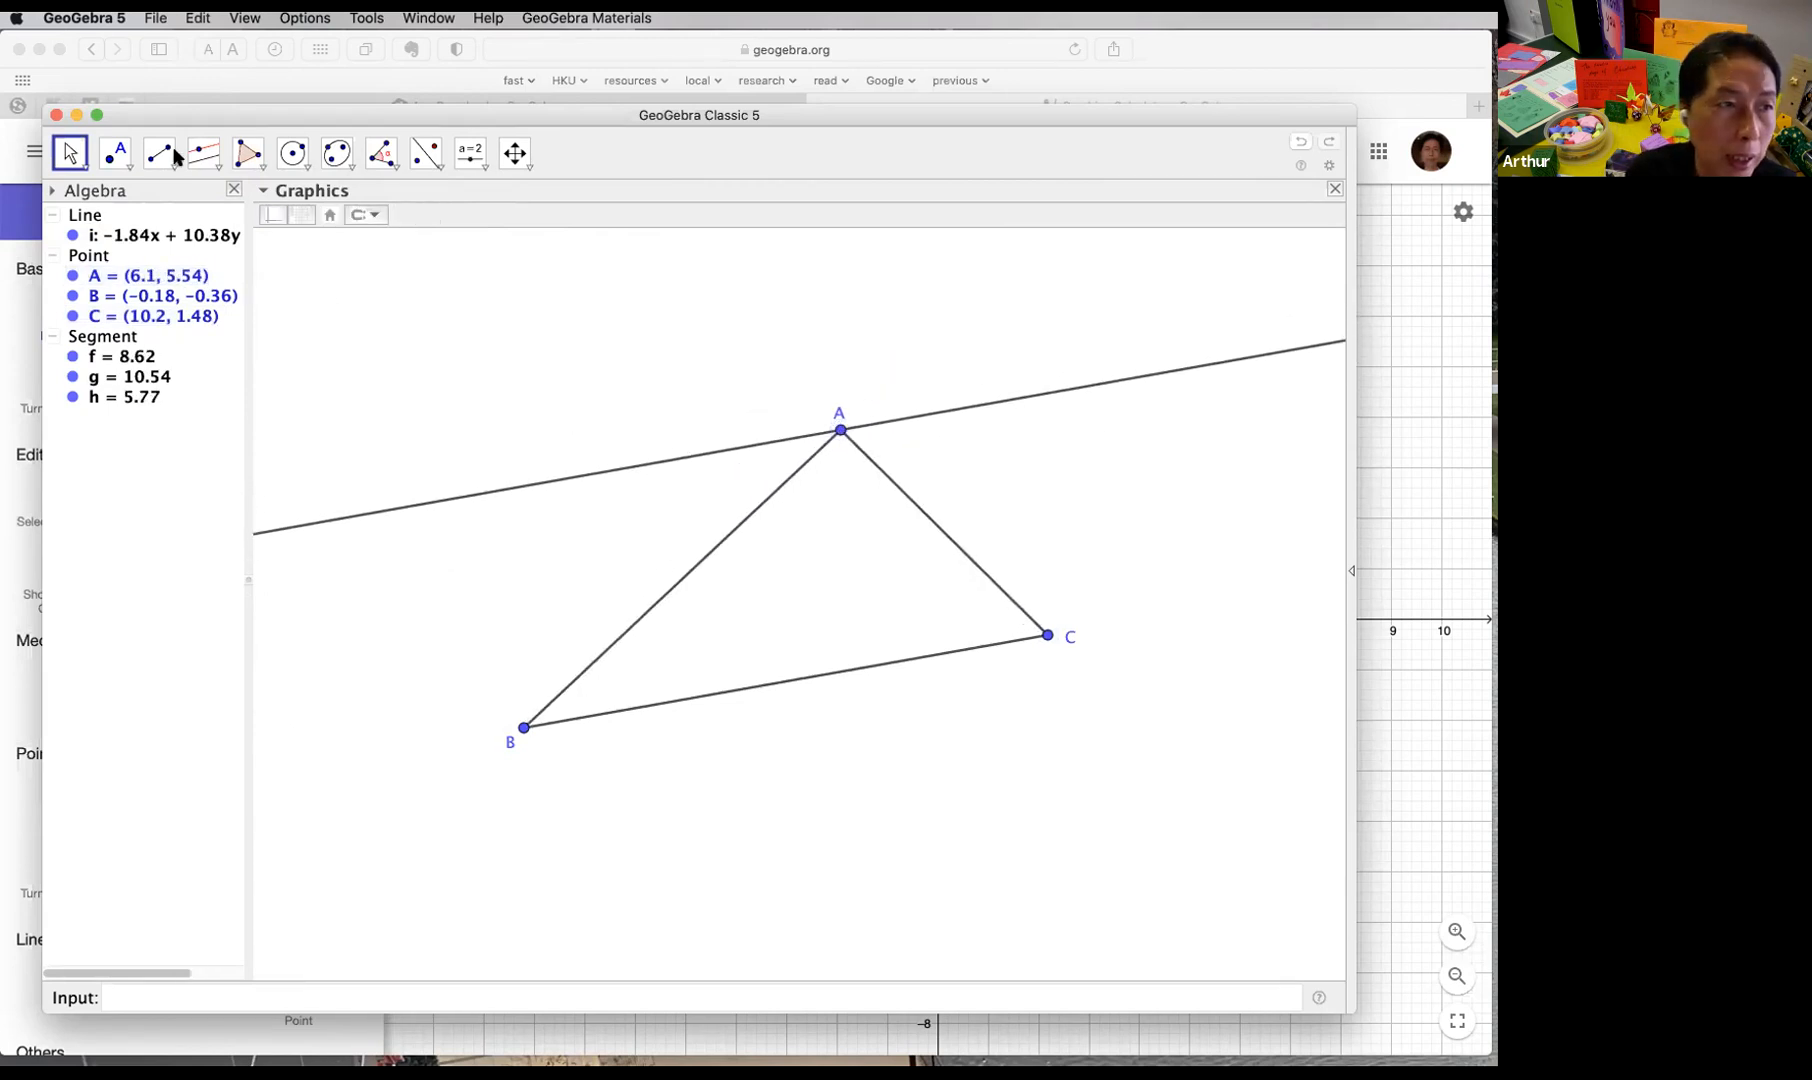
Step: Construct a line through vertex A perpendicular to side BC and return to the Move tool
{"action": "left_click", "coordinate": [213, 166]}
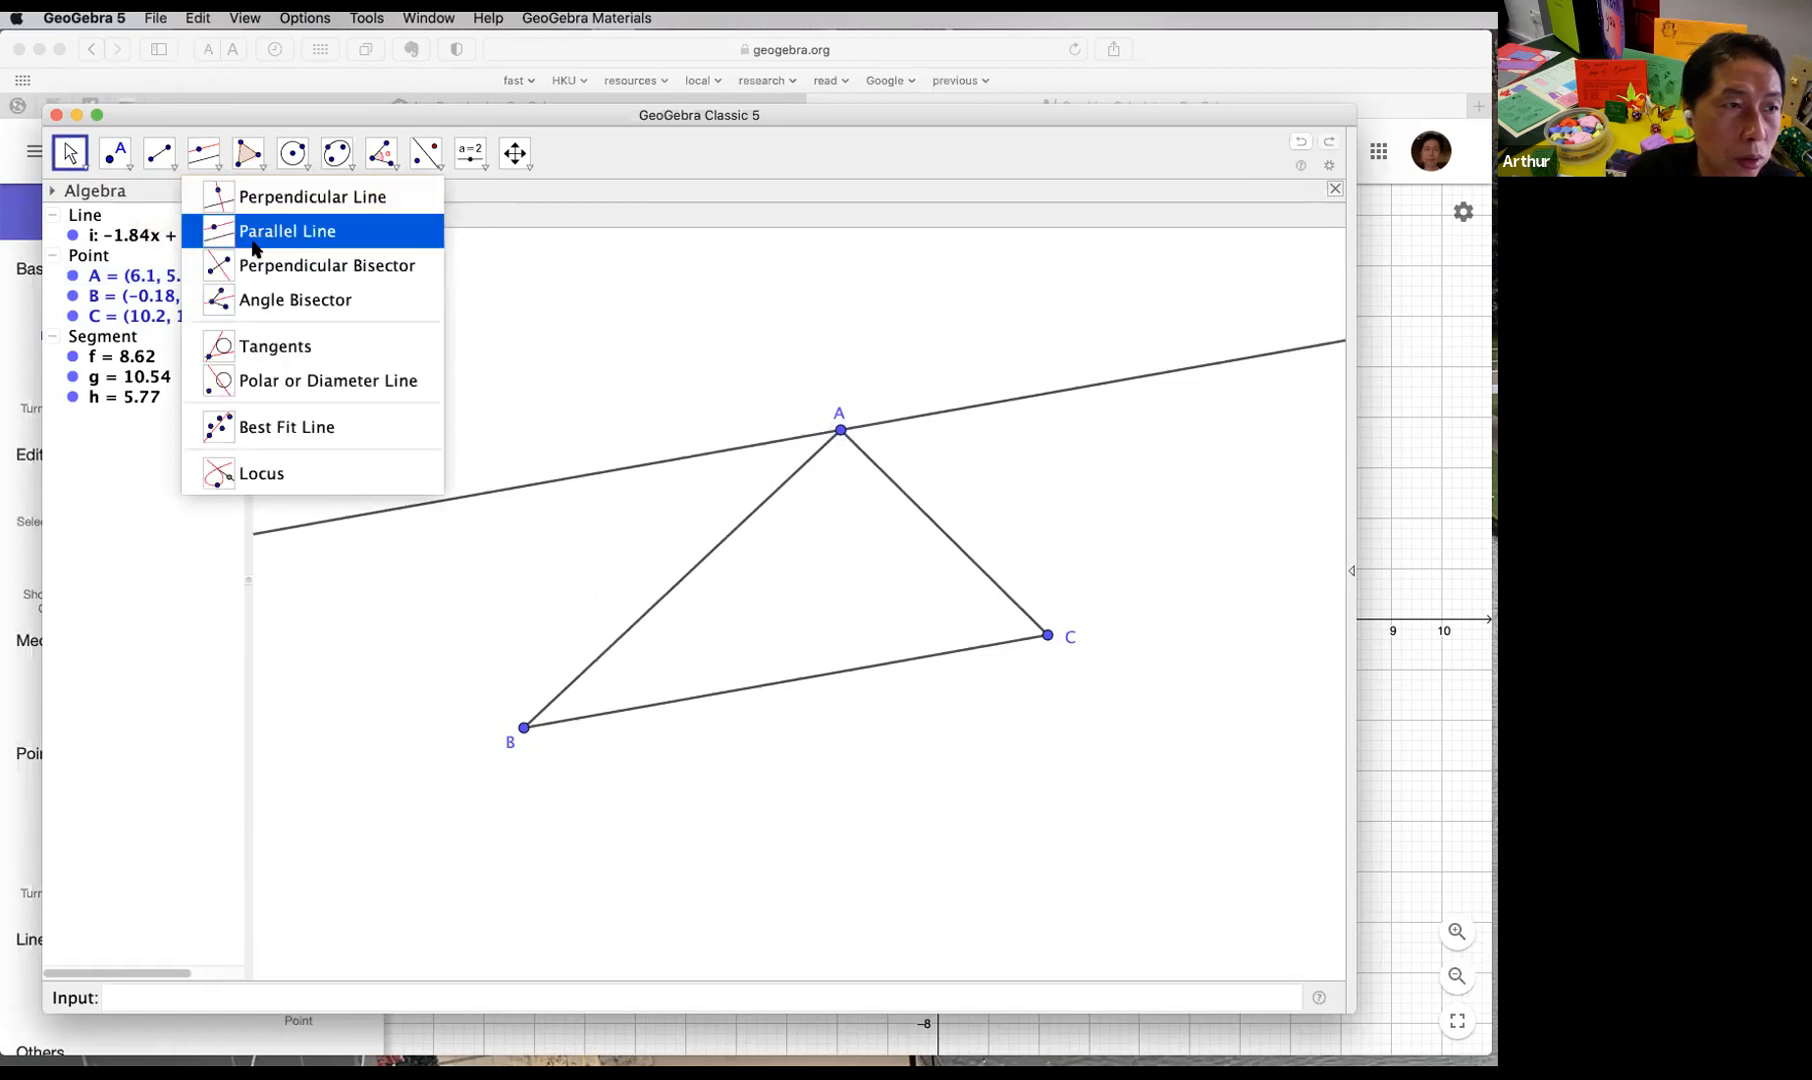
{"action": "left_click", "coordinate": [362, 204]}
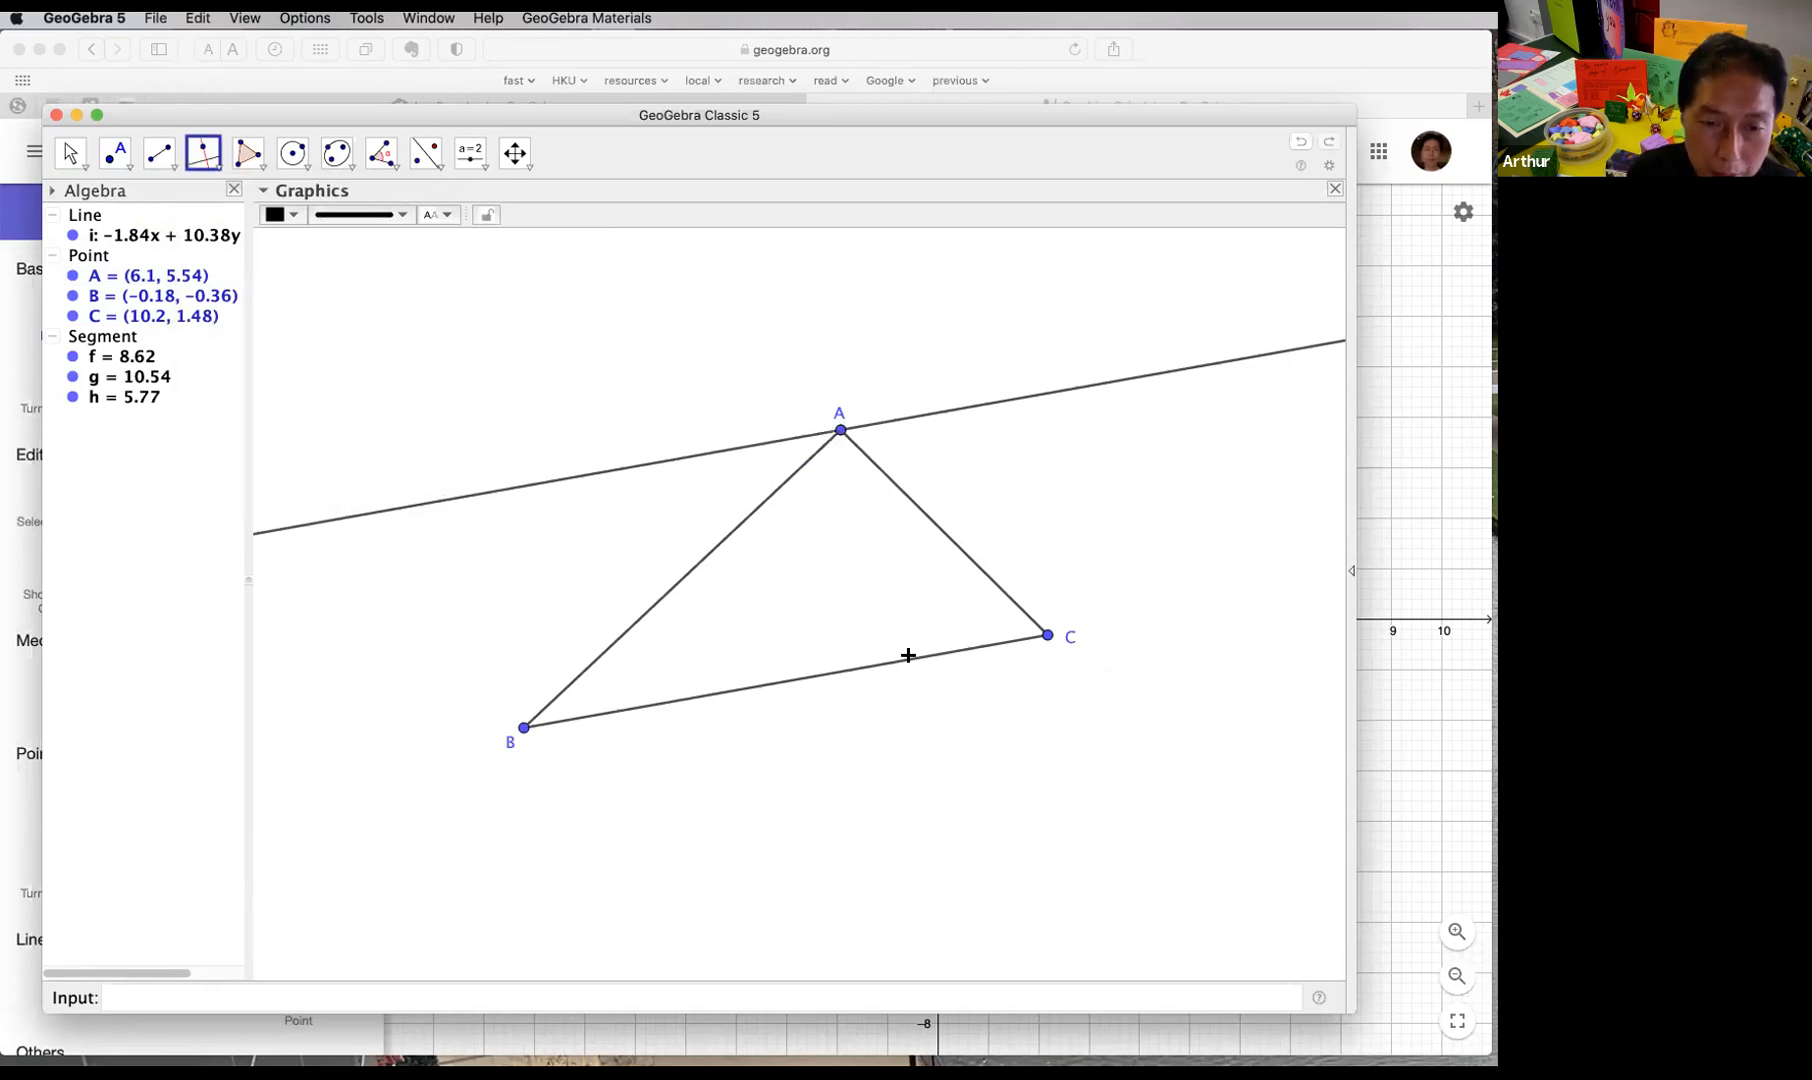
{"action": "left_click", "coordinate": [908, 664]}
{"action": "left_click", "coordinate": [841, 430]}
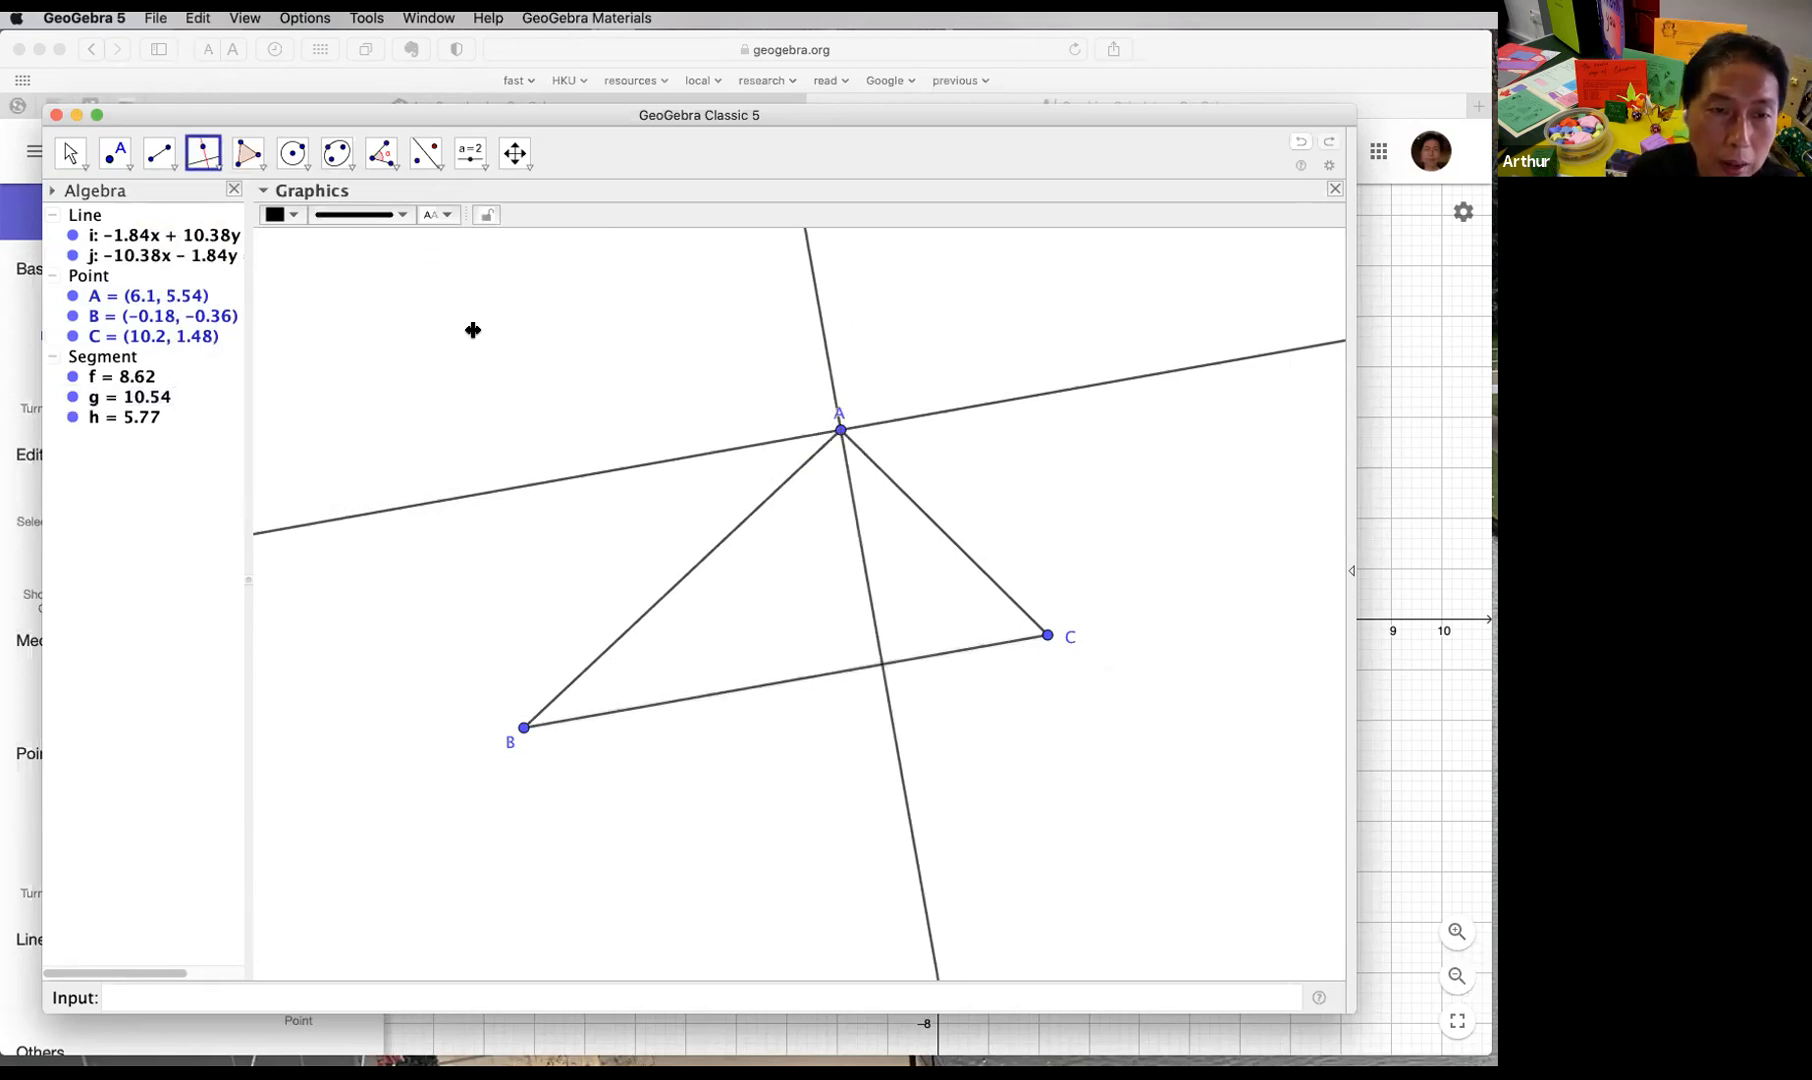
{"action": "left_click", "coordinate": [70, 150]}
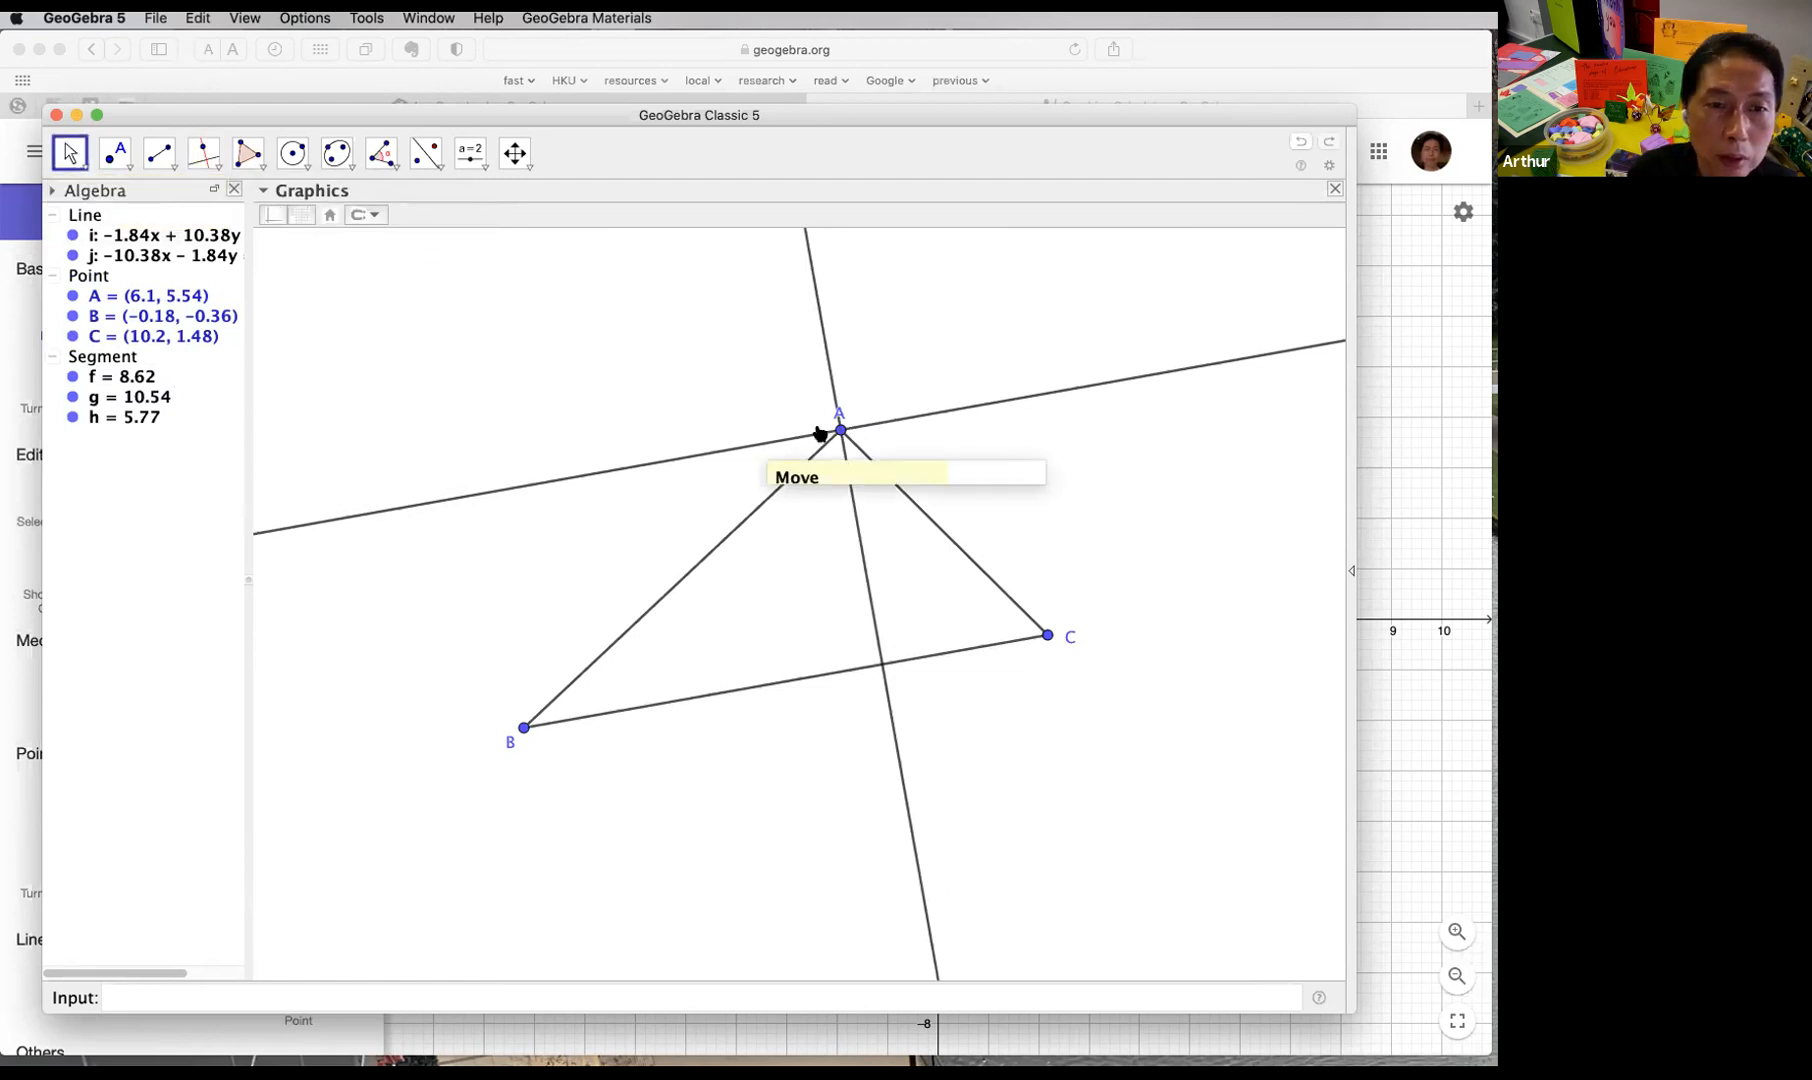
Step: Test both lines by moving vertex A to about (3.62, 4.62) and vertex C to about (9.7, −1.96)
{"action": "left_click_drag", "start_coordinate": [841, 430], "coordinate": [746, 485]}
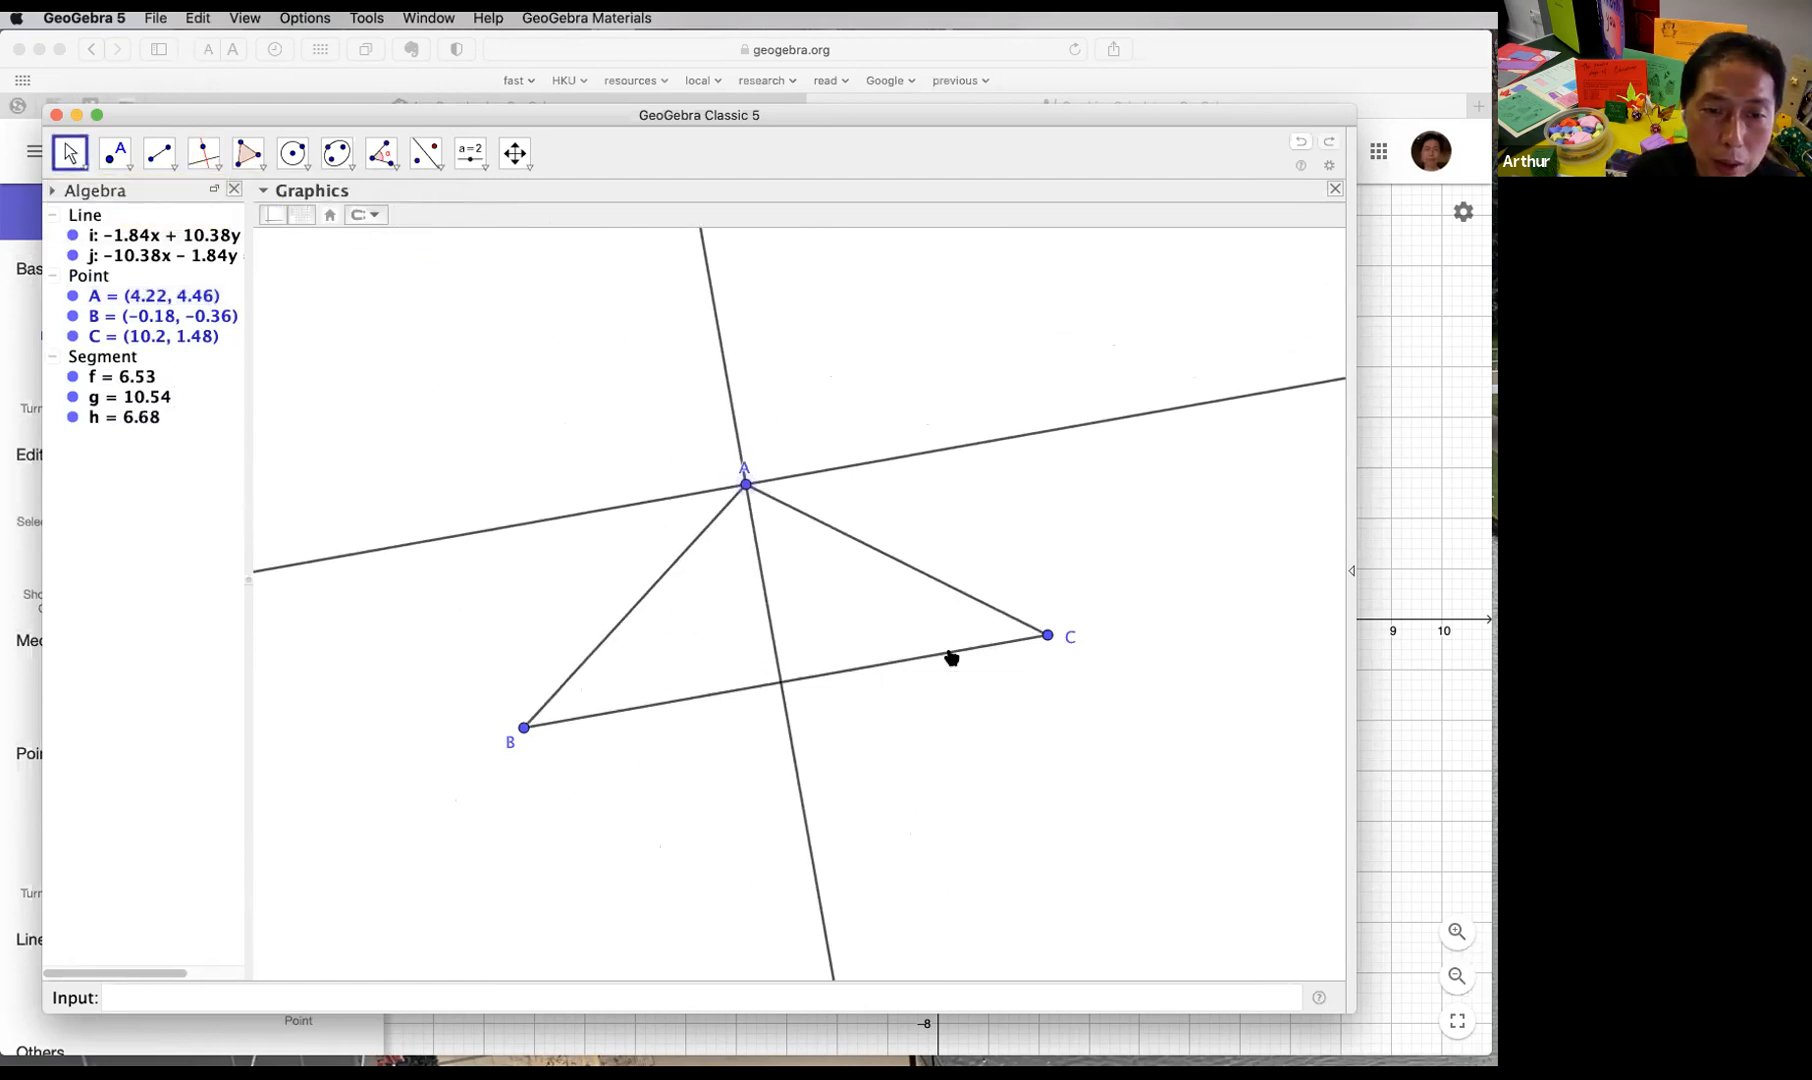
{"action": "left_click_drag", "start_coordinate": [1048, 635], "coordinate": [1022, 809]}
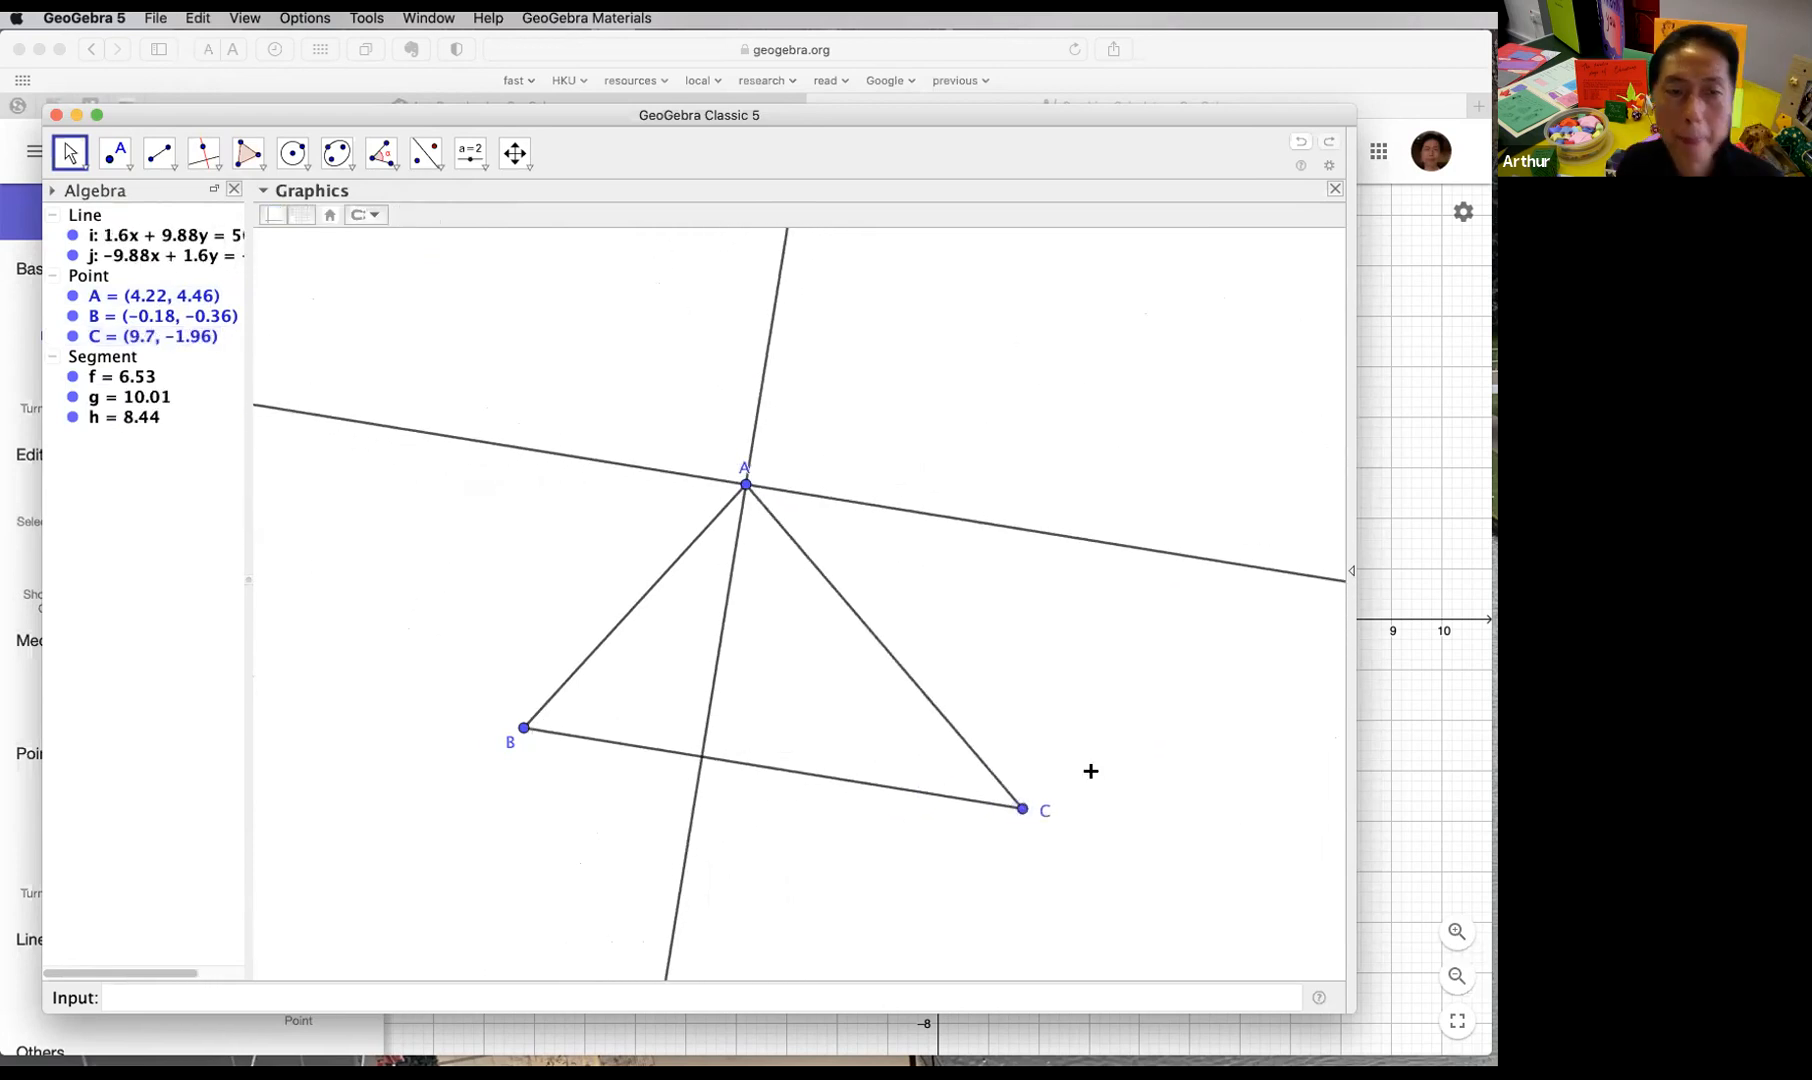
{"action": "left_click_drag", "start_coordinate": [727, 470], "coordinate": [409, 439]}
{"action": "left_click_drag", "start_coordinate": [662, 407], "coordinate": [715, 476]}
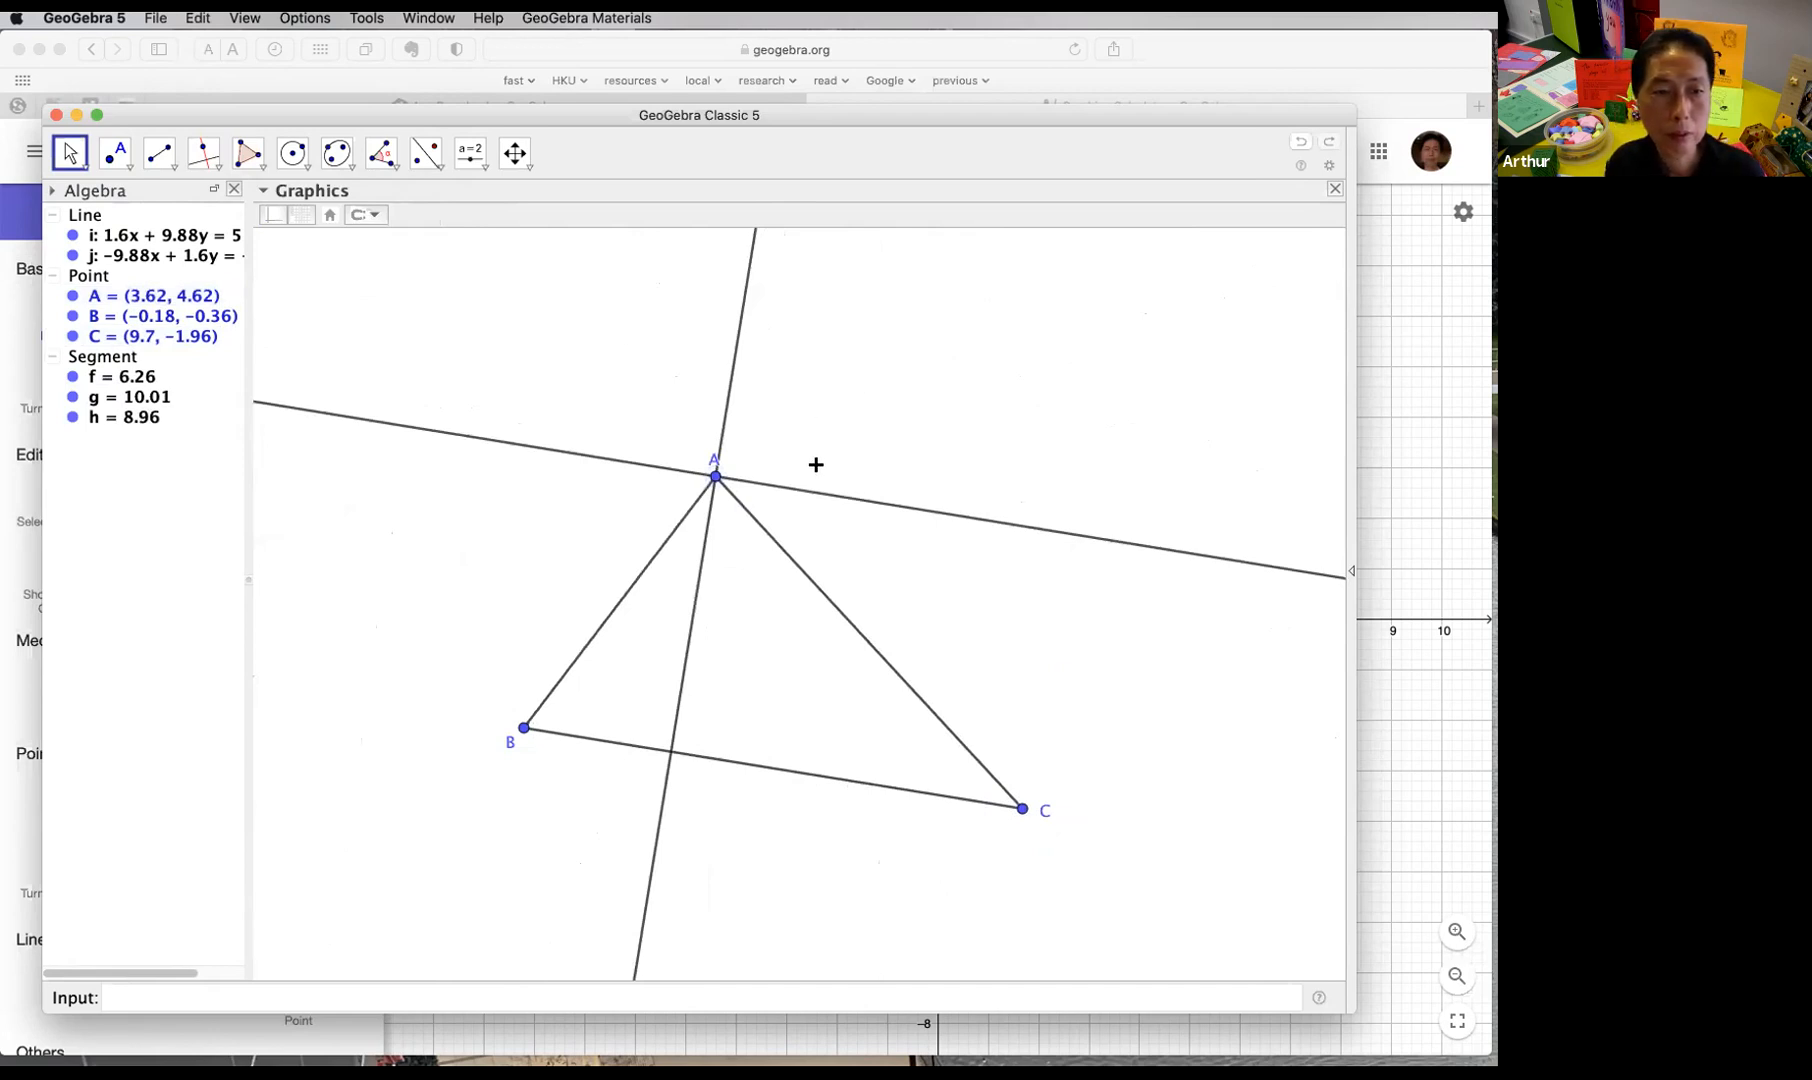
Step: Delete the parallel line and the perpendicular line through vertex A
{"action": "left_click", "coordinate": [880, 498]}
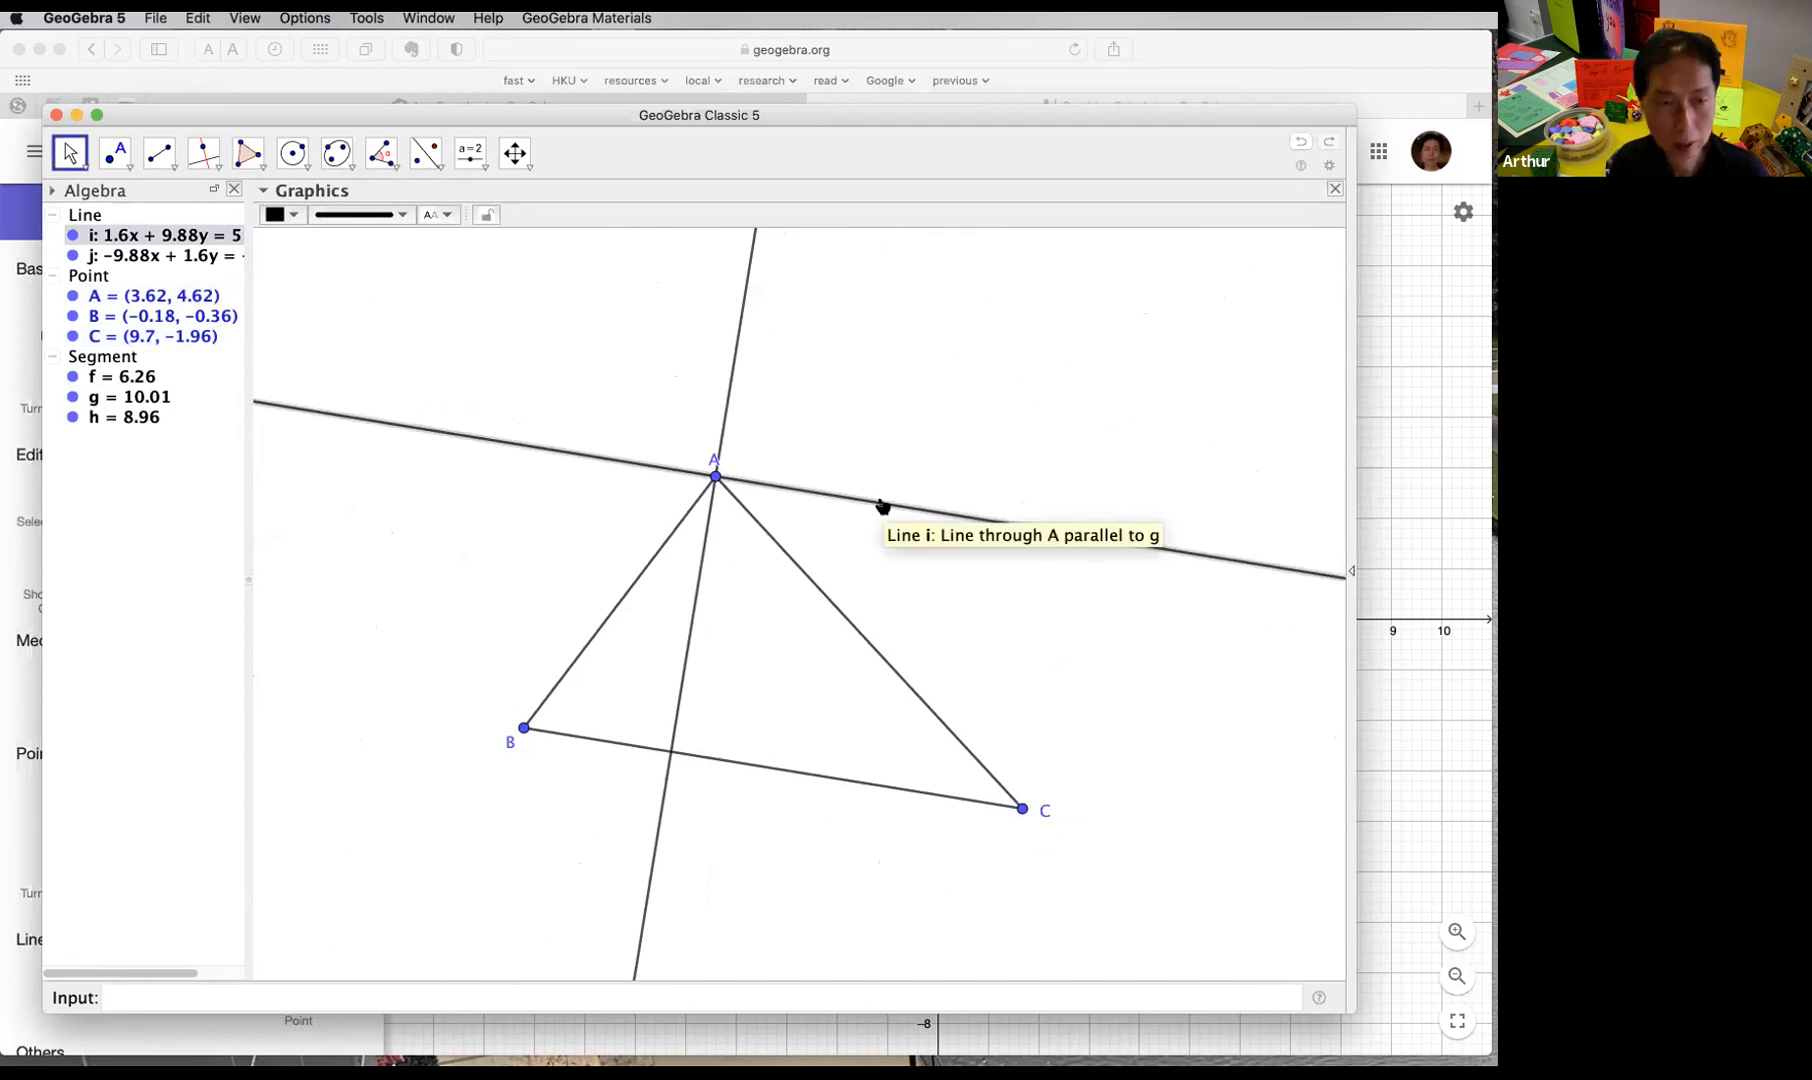
{"action": "key", "text": "Delete"}
{"action": "left_click", "coordinate": [728, 409]}
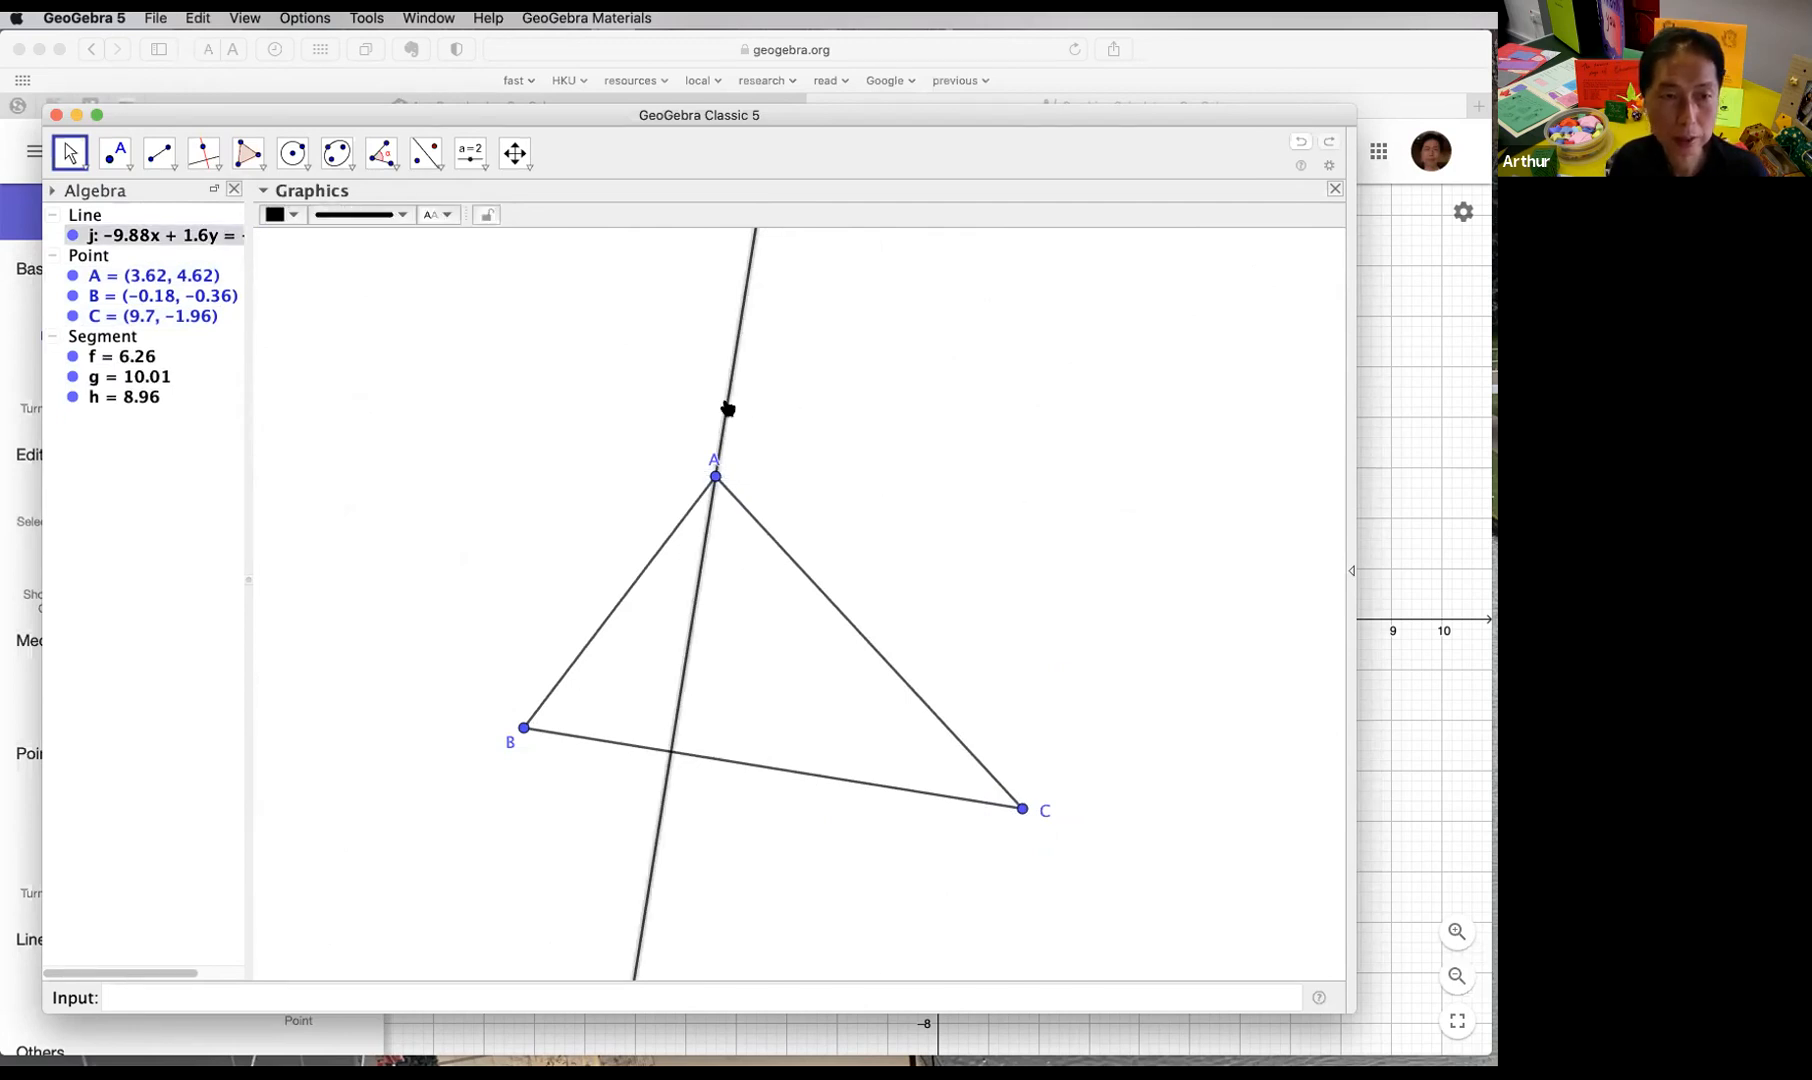
{"action": "key", "text": "Delete"}
Step: Move vertex A to about (3.6, 5.04) and vertex C to about (10.64, −1.52)
{"action": "left_click", "coordinate": [715, 478]}
{"action": "mouse_move", "coordinate": [704, 466]}
{"action": "left_mouse_down"}
{"action": "mouse_move", "coordinate": [870, 420]}
{"action": "mouse_move", "coordinate": [704, 455]}
{"action": "left_mouse_up"}
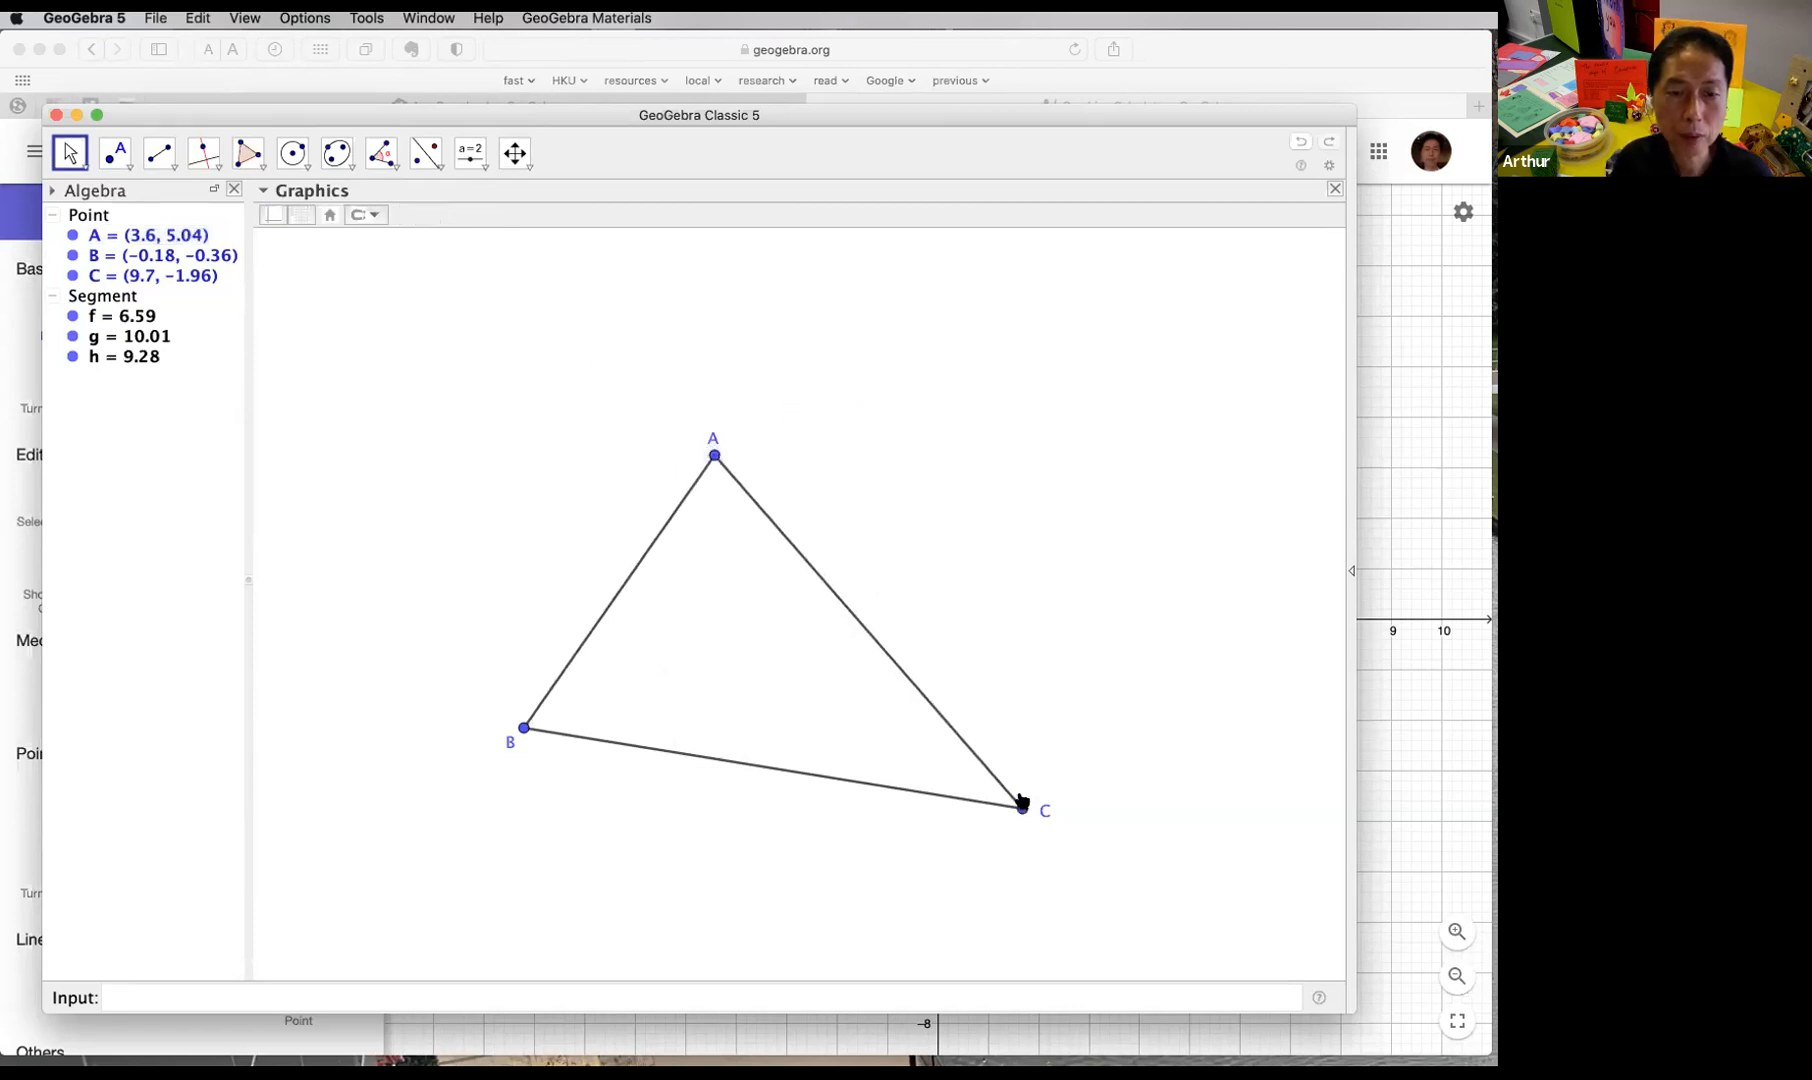
{"action": "left_click_drag", "start_coordinate": [1012, 810], "coordinate": [600, 648]}
{"action": "left_click_drag", "start_coordinate": [714, 645], "coordinate": [1072, 787]}
{"action": "left_click", "coordinate": [1026, 582]}
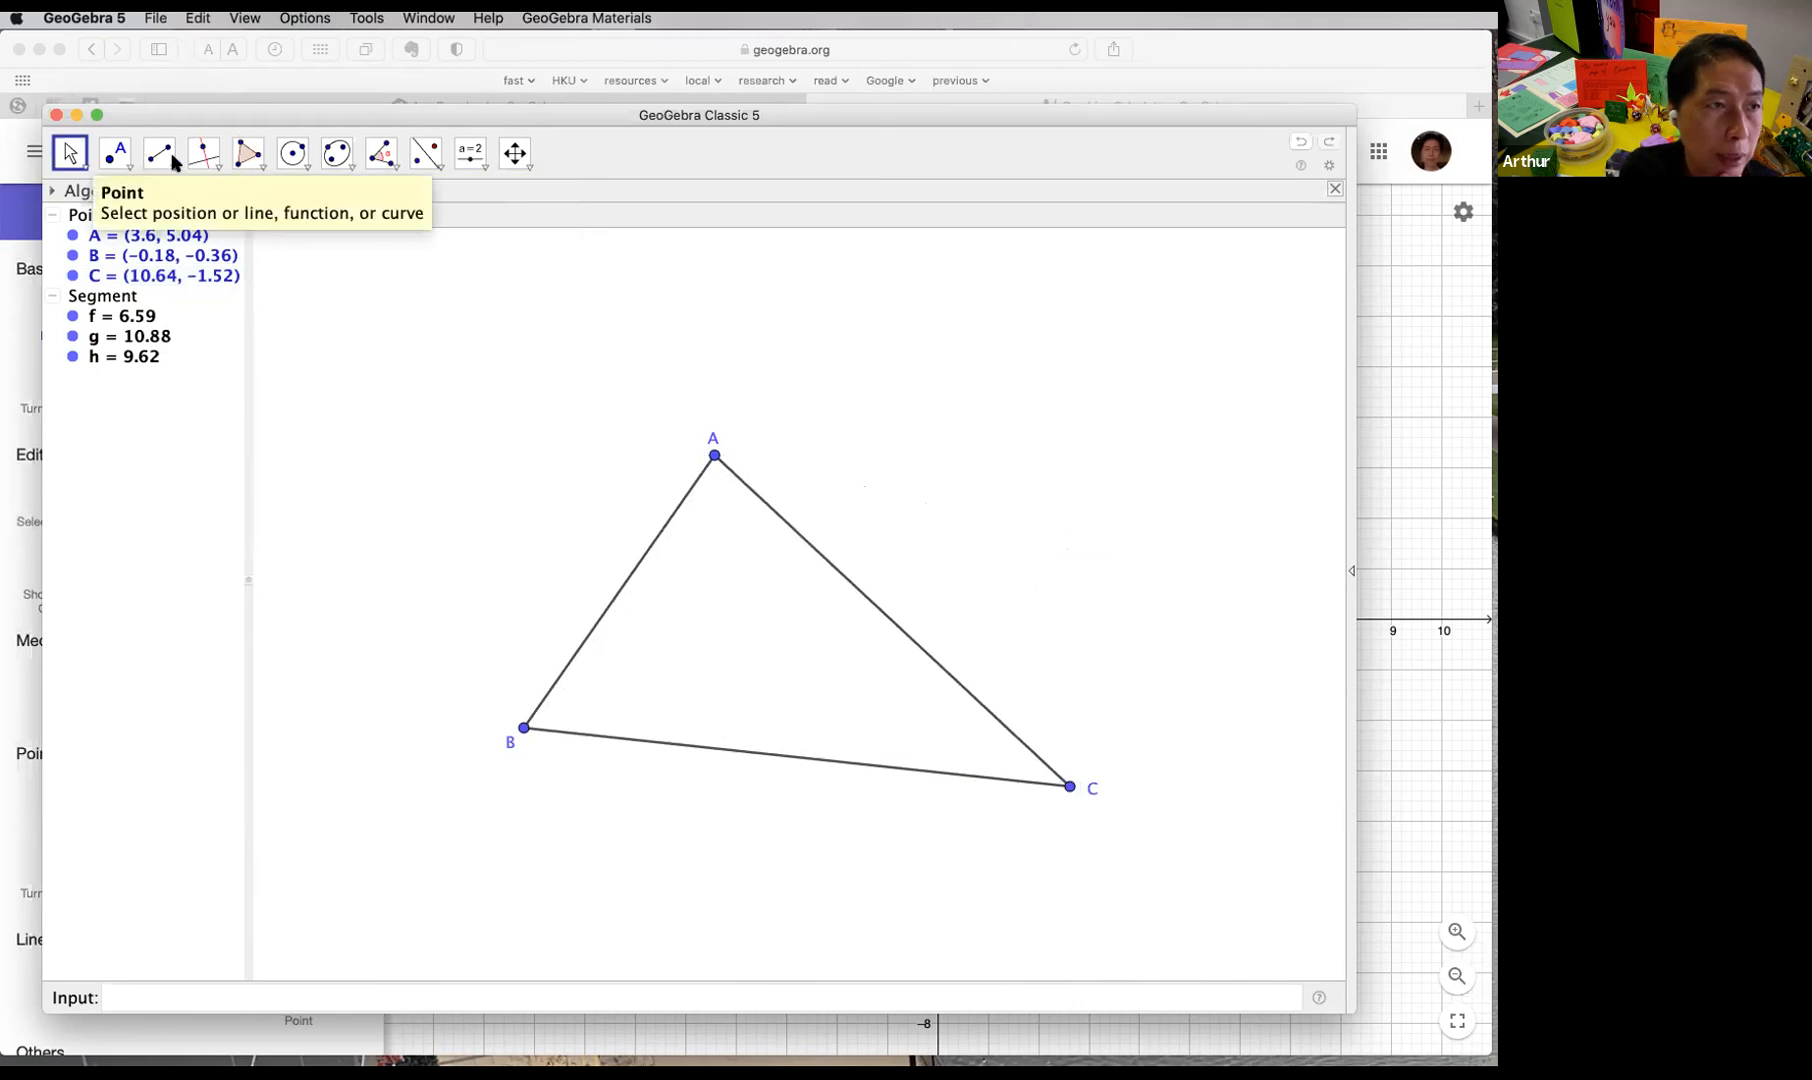
Step: Construct the perpendicular bisector of side AB and test it by moving vertex A to about (6.2, 5.7)
{"action": "left_click", "coordinate": [216, 172]}
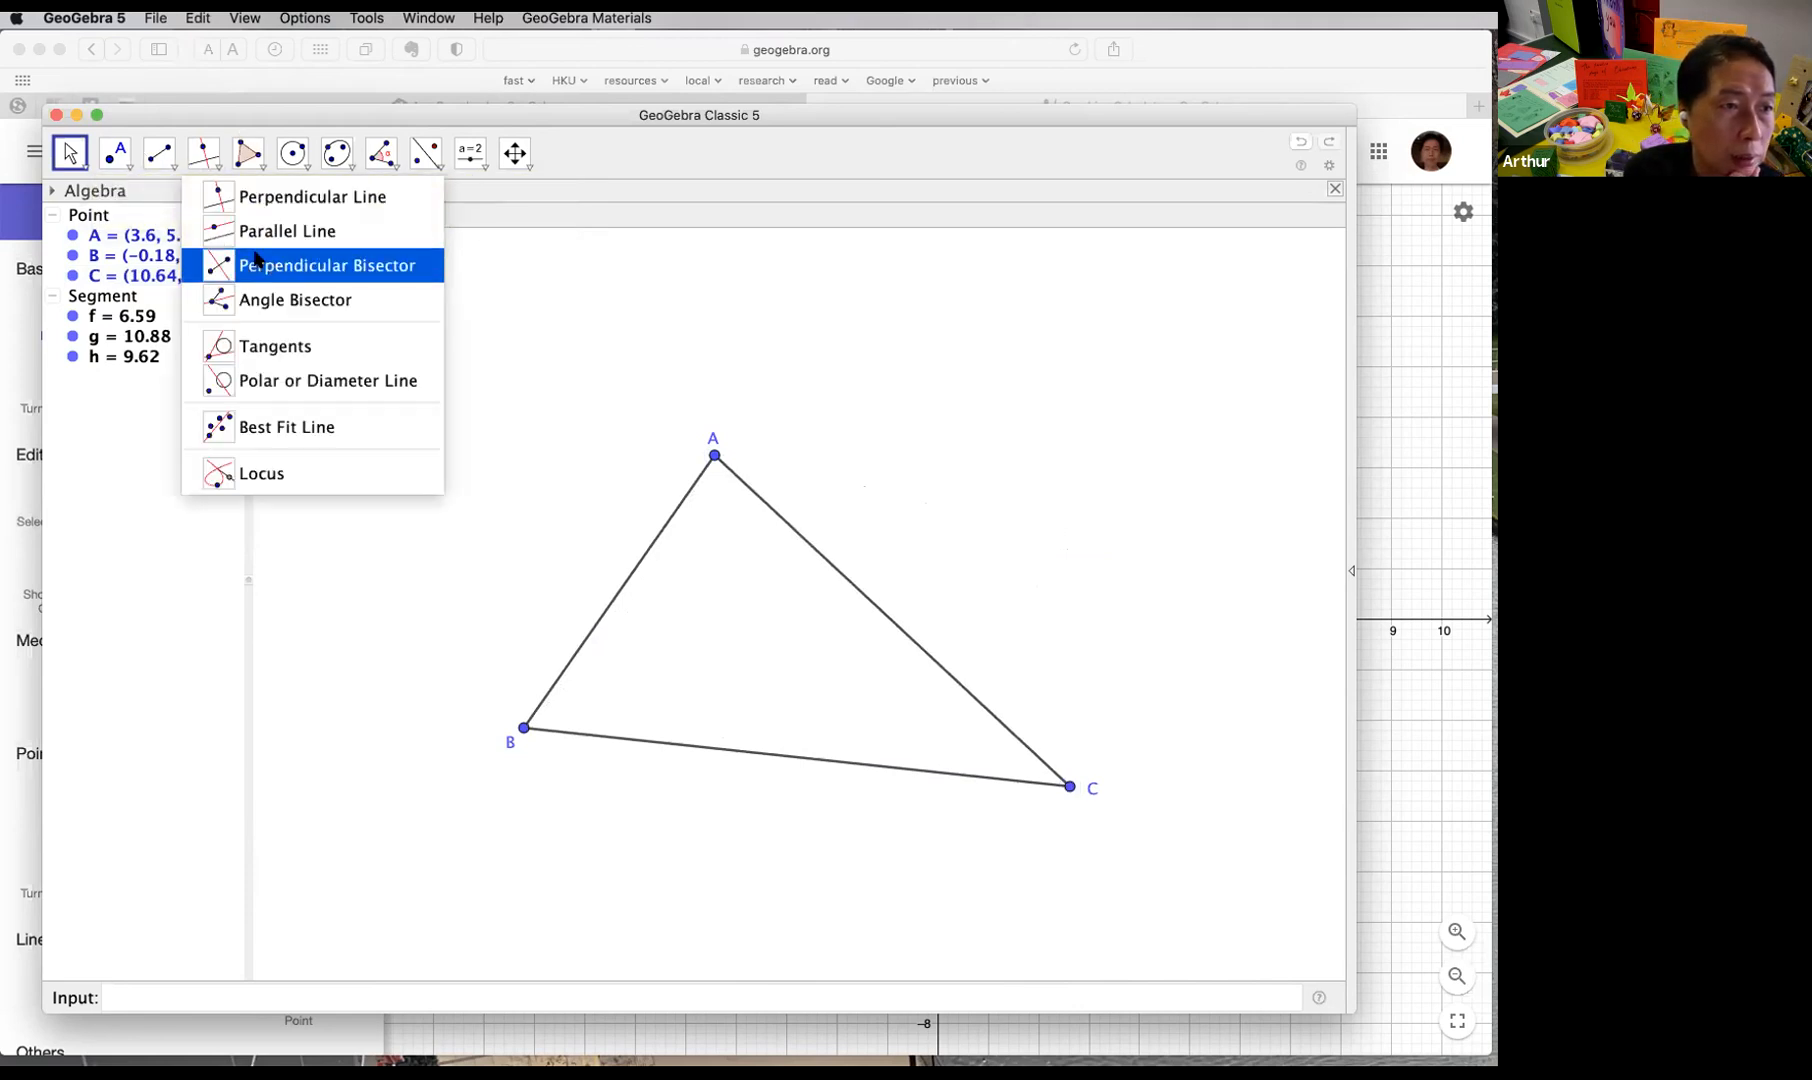
{"action": "left_click", "coordinate": [398, 269]}
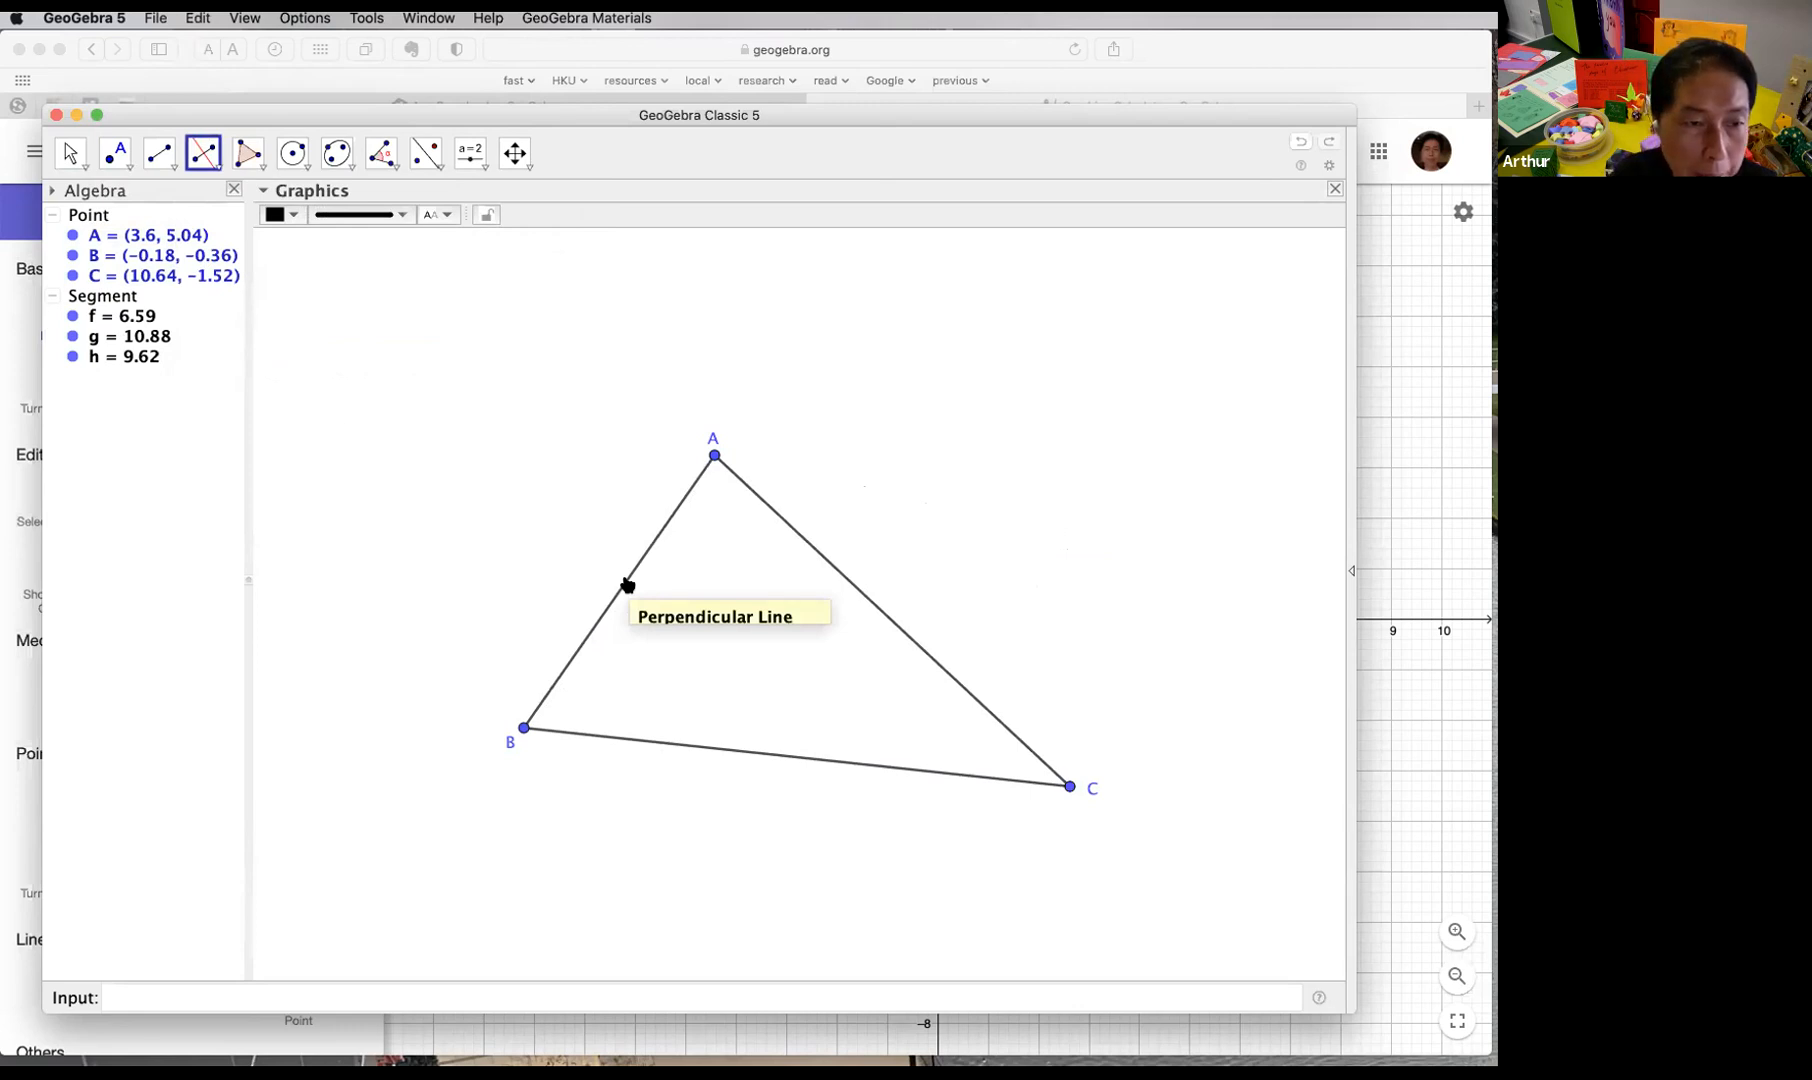
{"action": "left_click", "coordinate": [625, 578]}
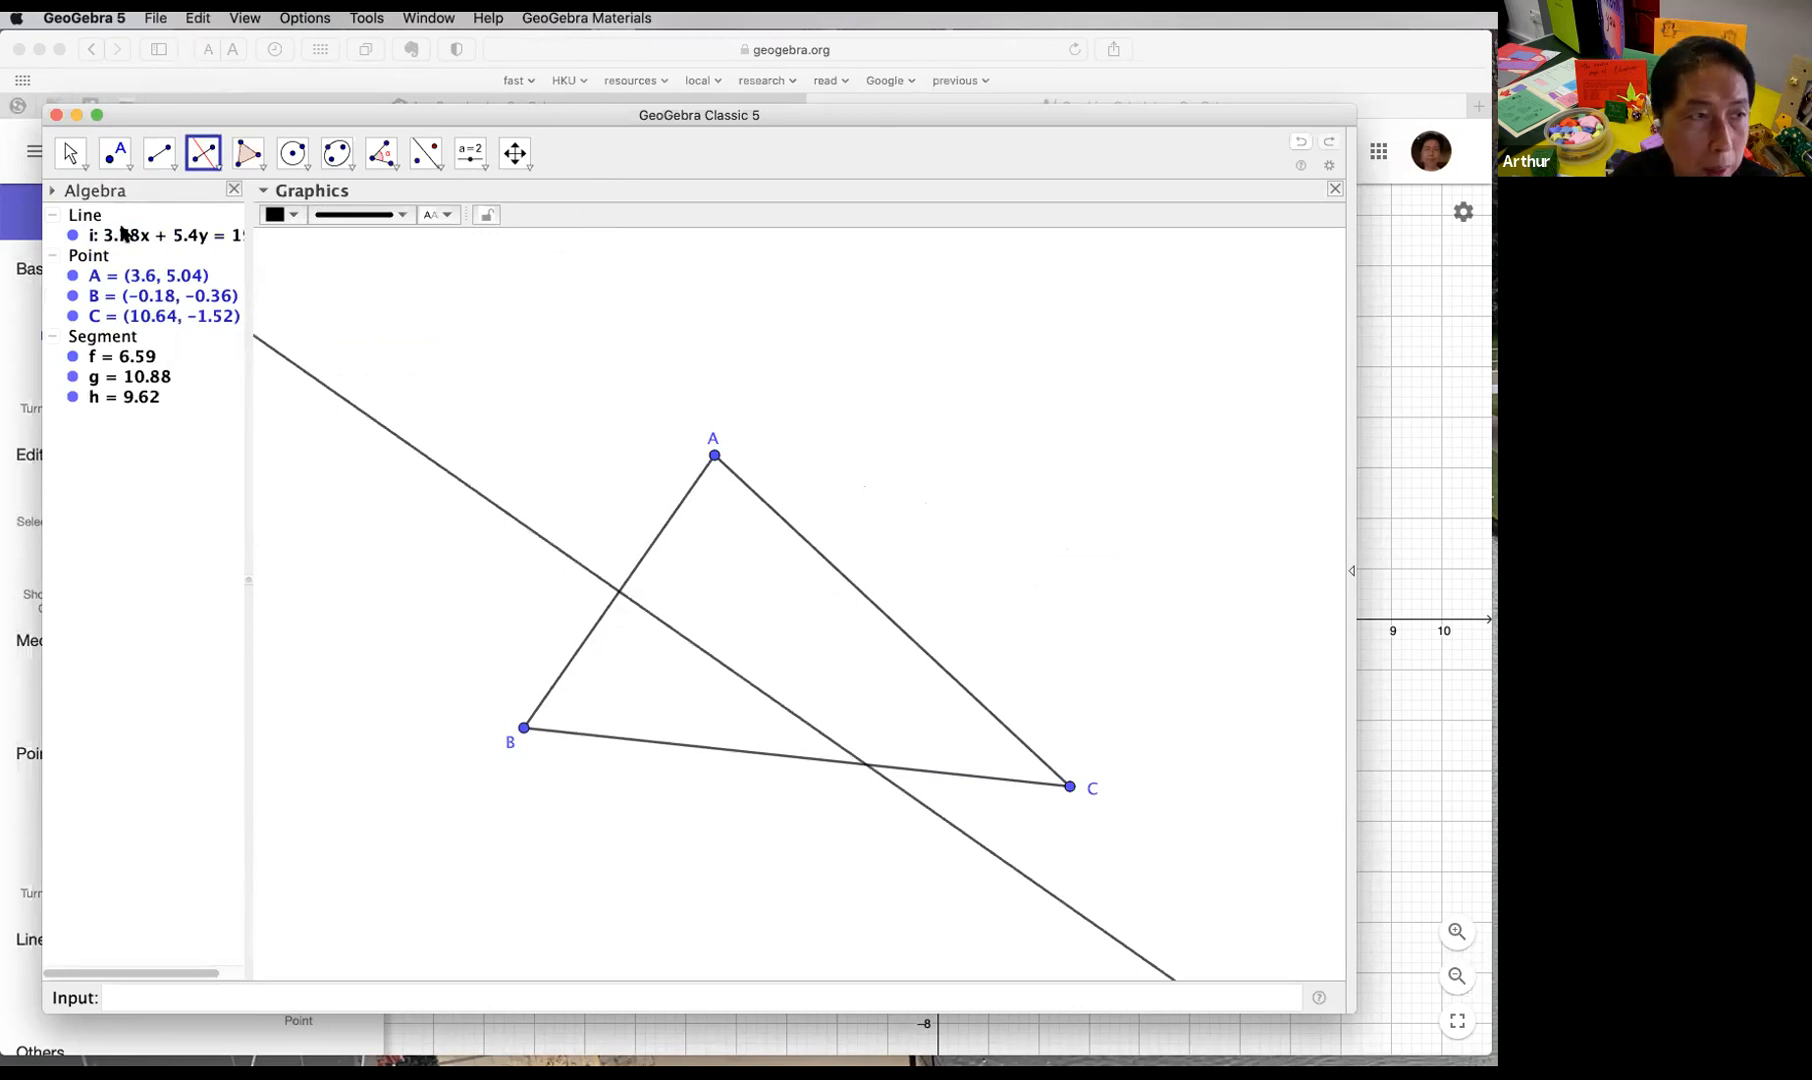
{"action": "left_click", "coordinate": [70, 152]}
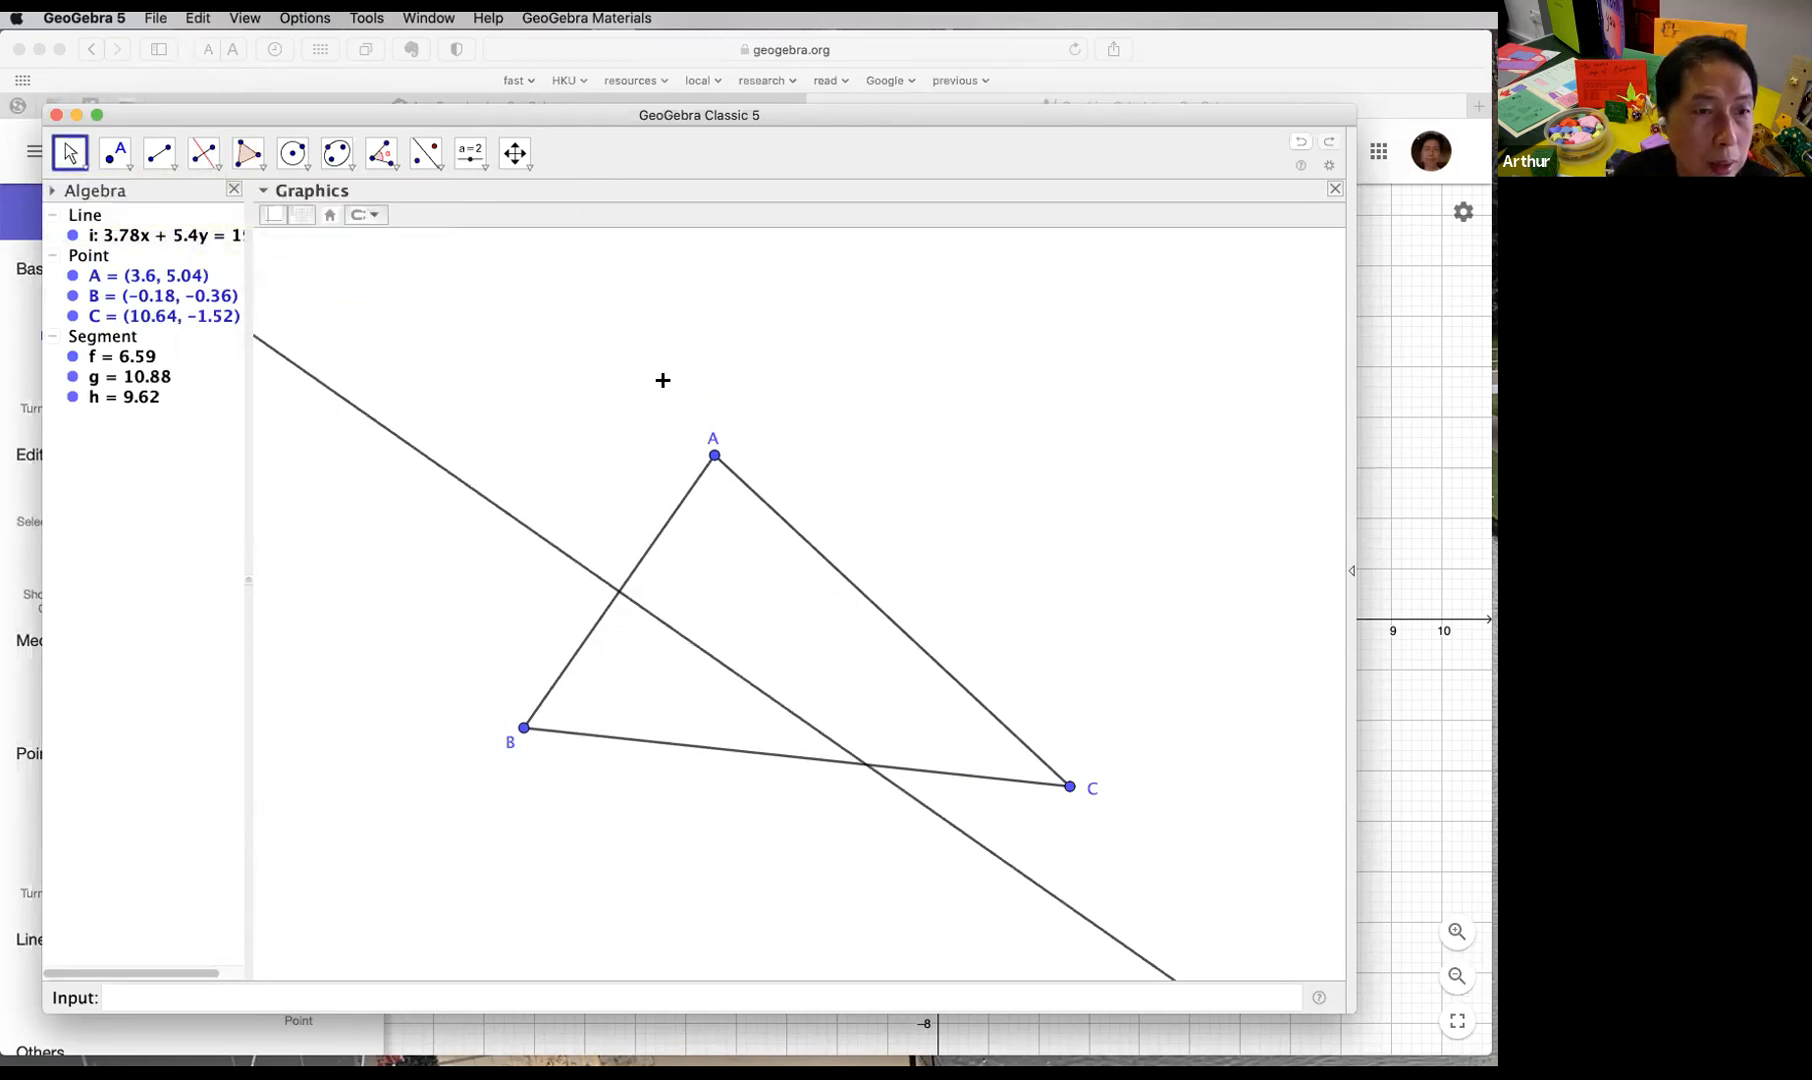
{"action": "left_click_drag", "start_coordinate": [714, 456], "coordinate": [823, 427]}
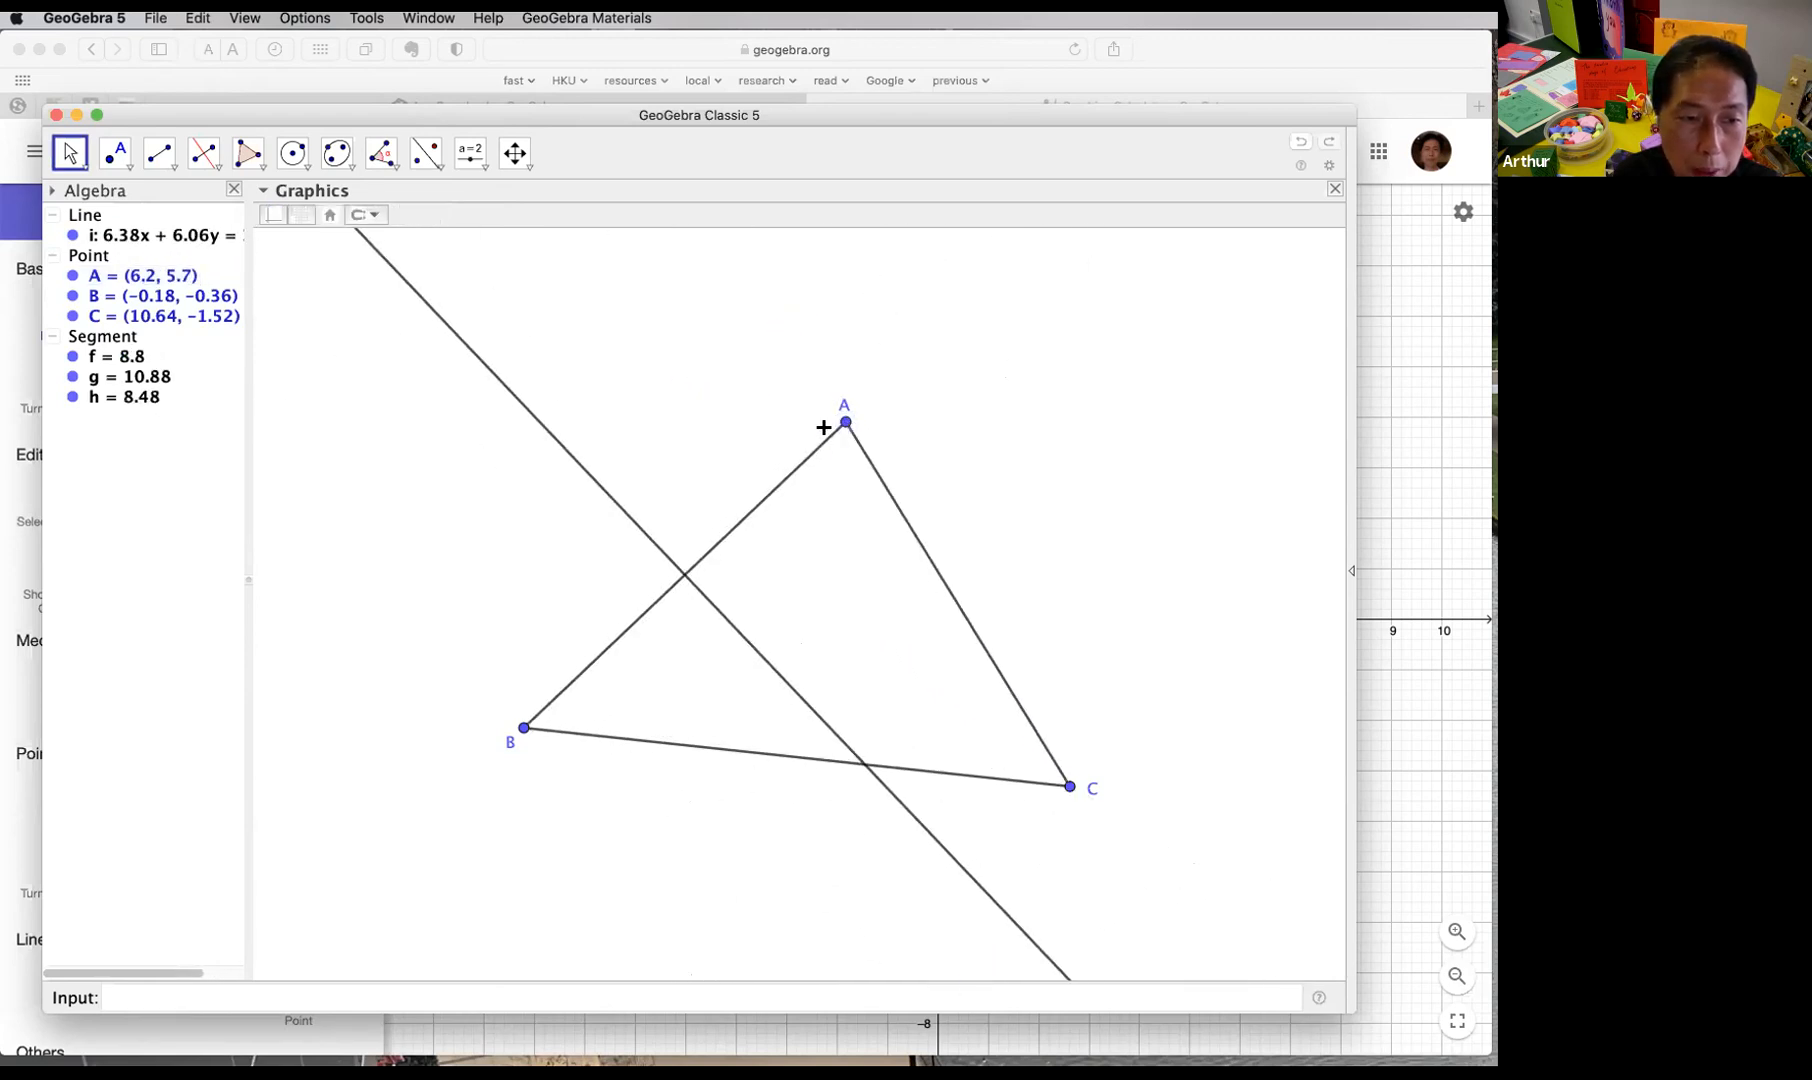
Step: Color the perpendicular bisector of AB purple and move vertex A to about (5.8, 6.3)
{"action": "left_click", "coordinate": [726, 621]}
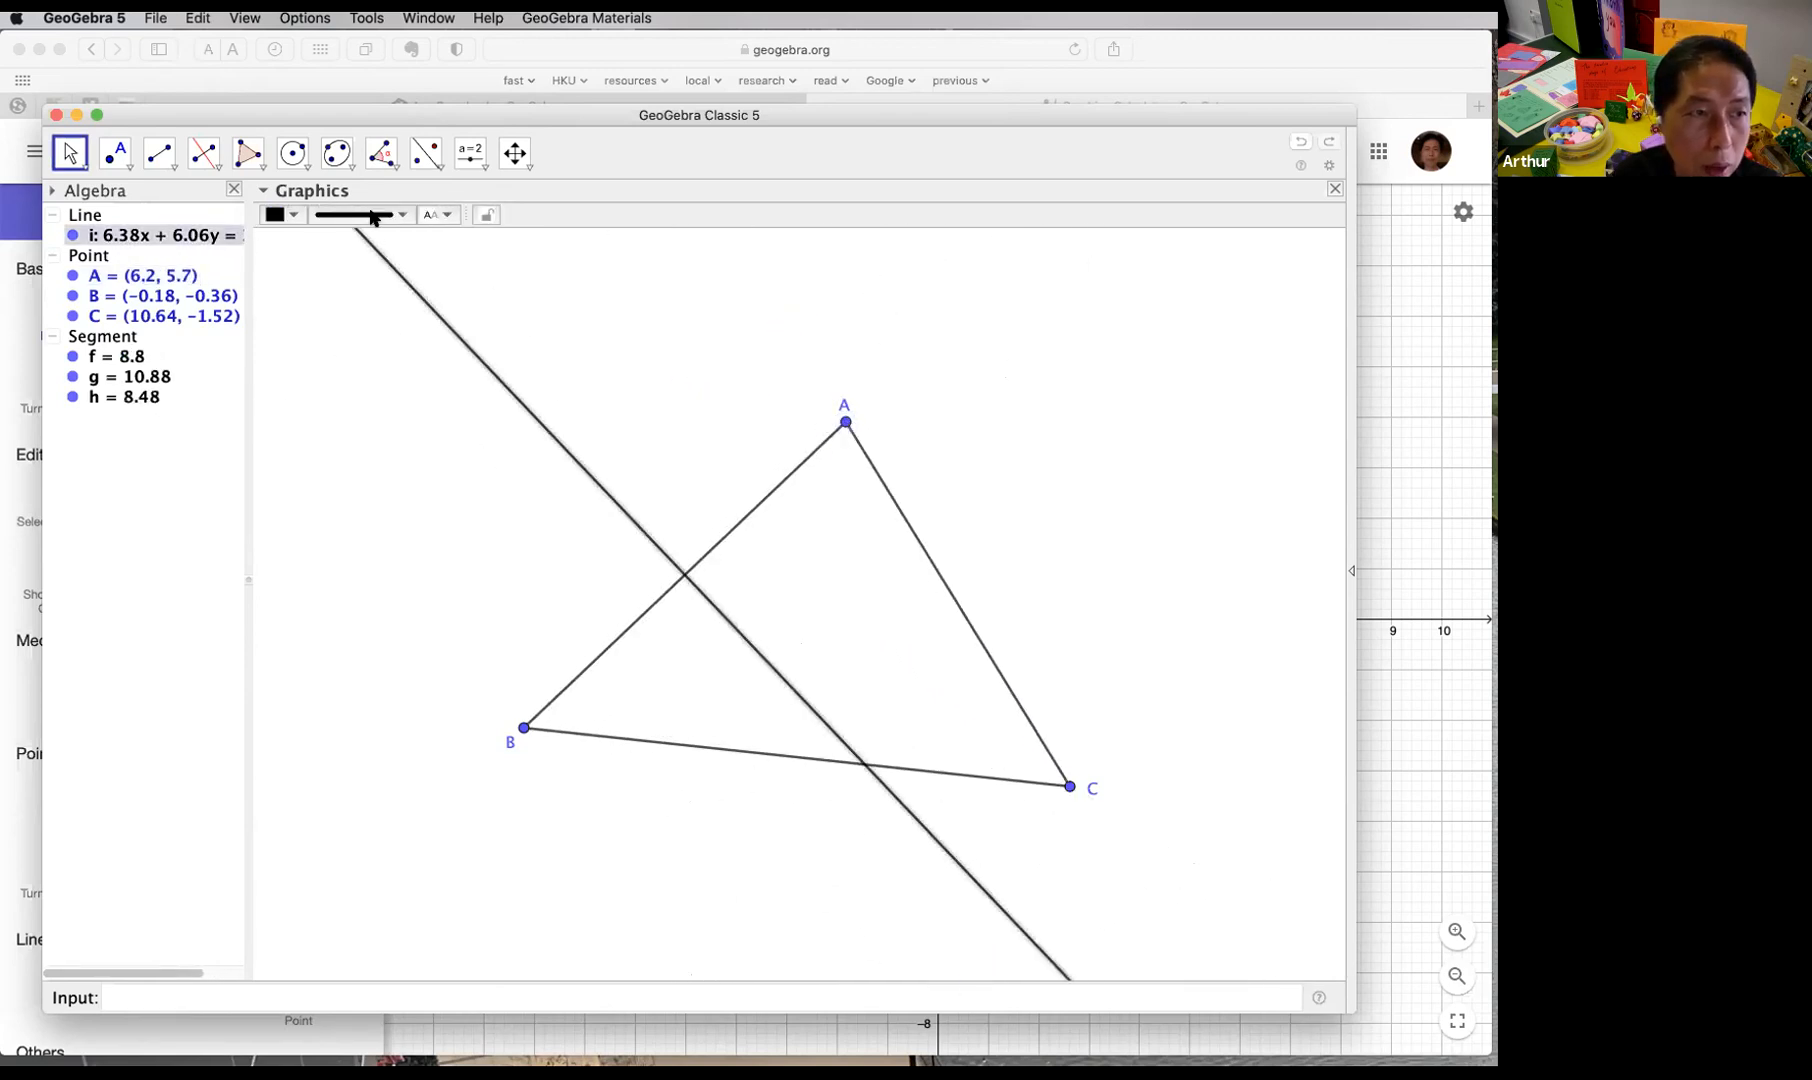
{"action": "left_click", "coordinate": [294, 215]}
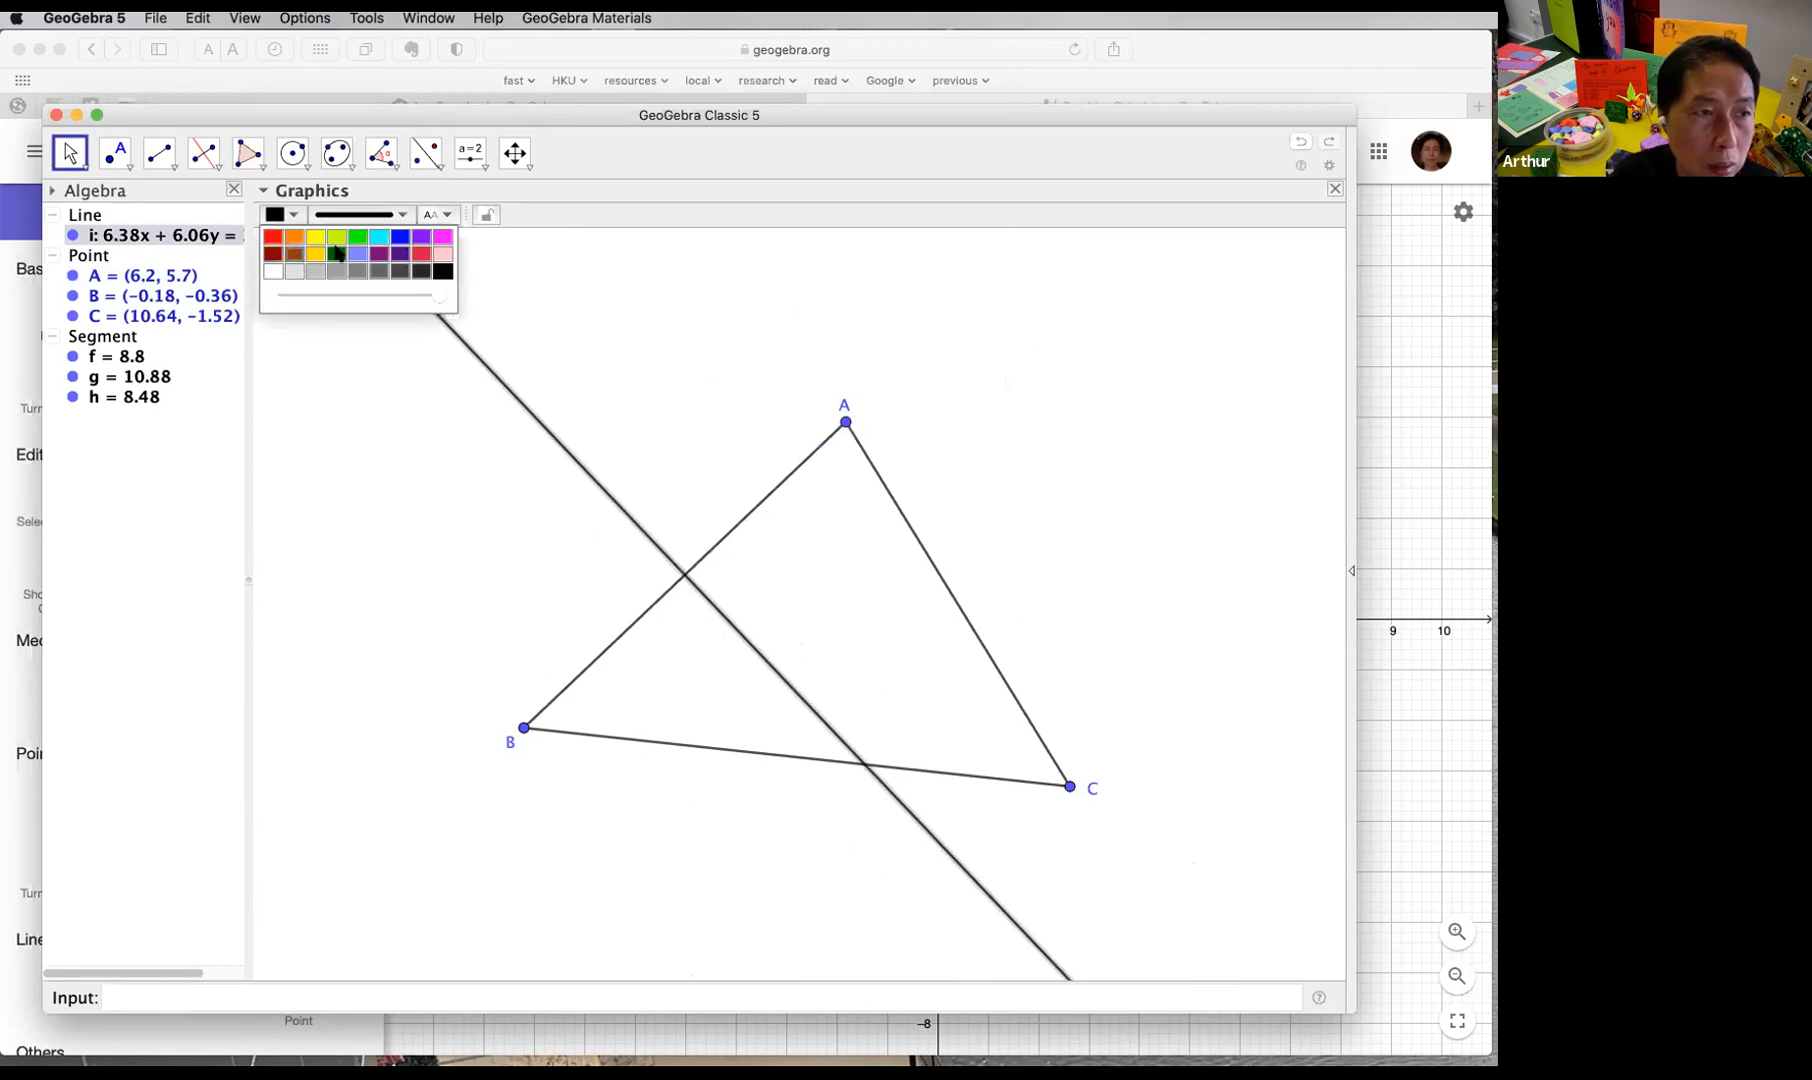
{"action": "left_click", "coordinate": [421, 236]}
{"action": "left_click", "coordinate": [671, 299]}
{"action": "left_click_drag", "start_coordinate": [848, 424], "coordinate": [824, 393]}
{"action": "left_click", "coordinate": [988, 409]}
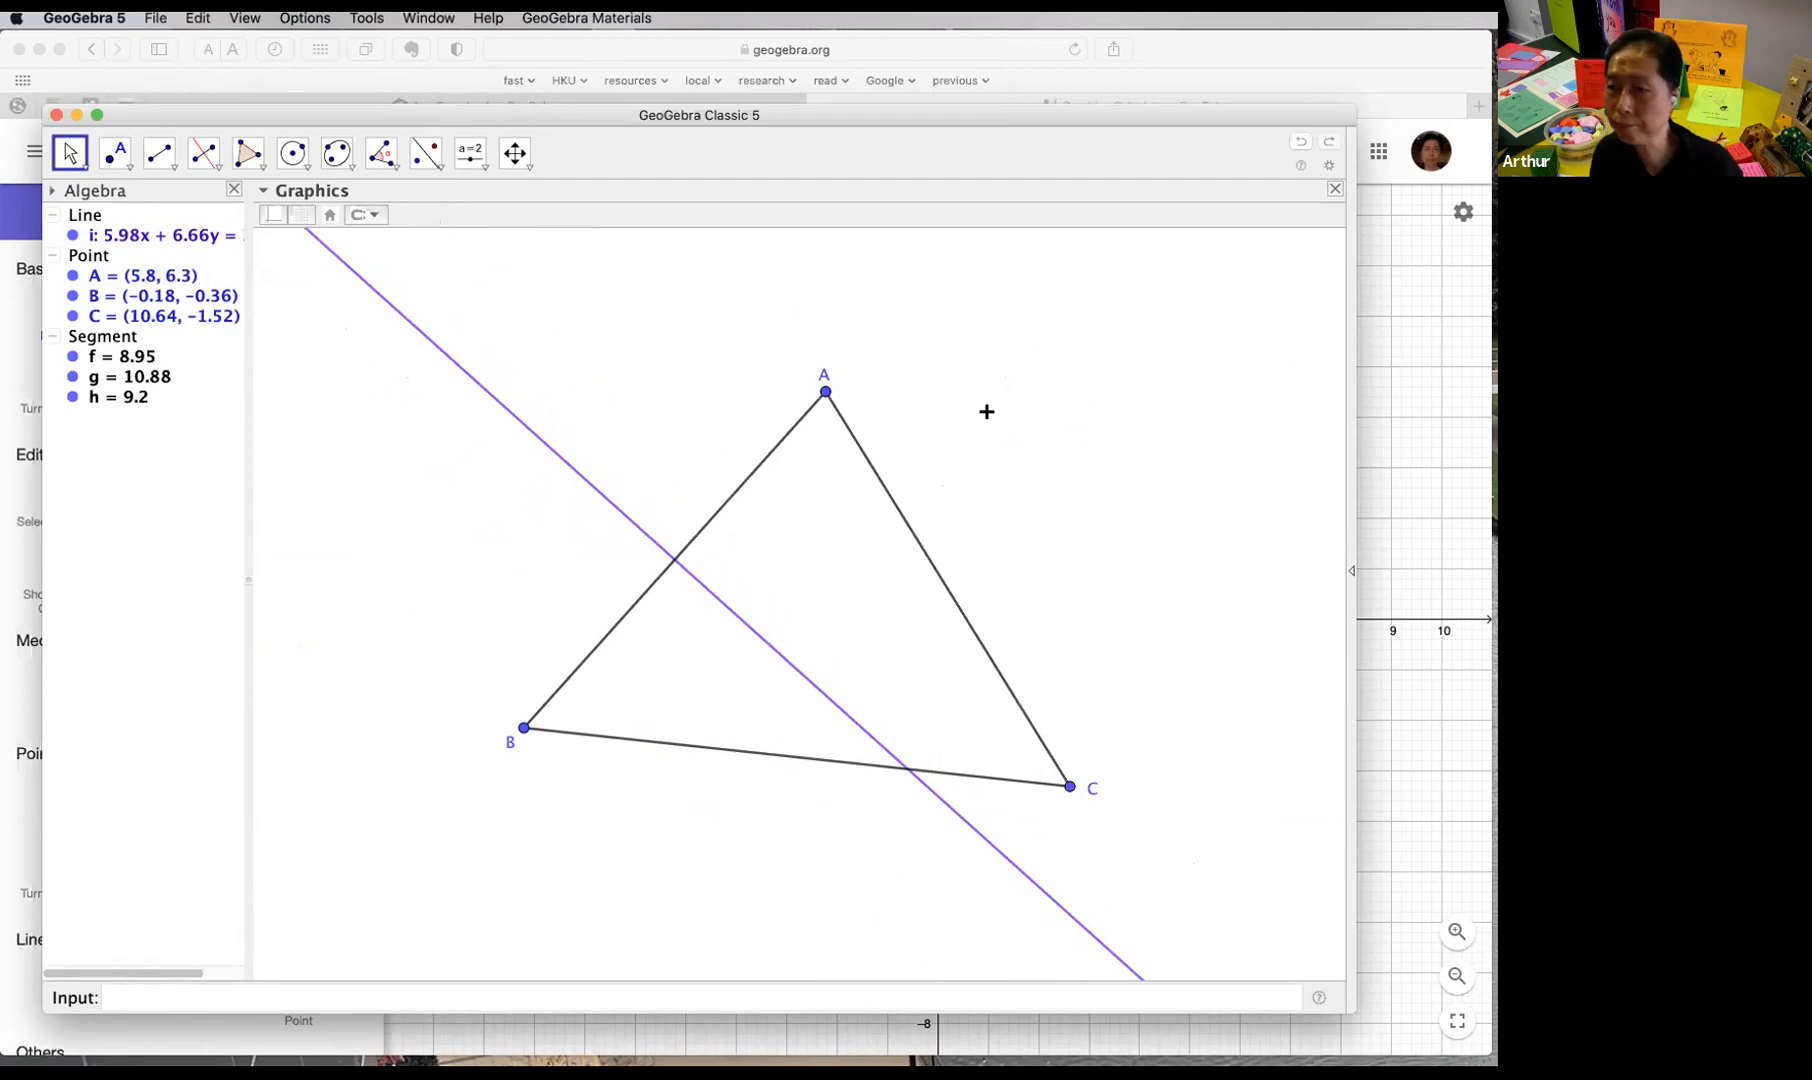
Step: Construct the perpendicular bisector of side AC and return to the Move tool
{"action": "left_click", "coordinate": [916, 542]}
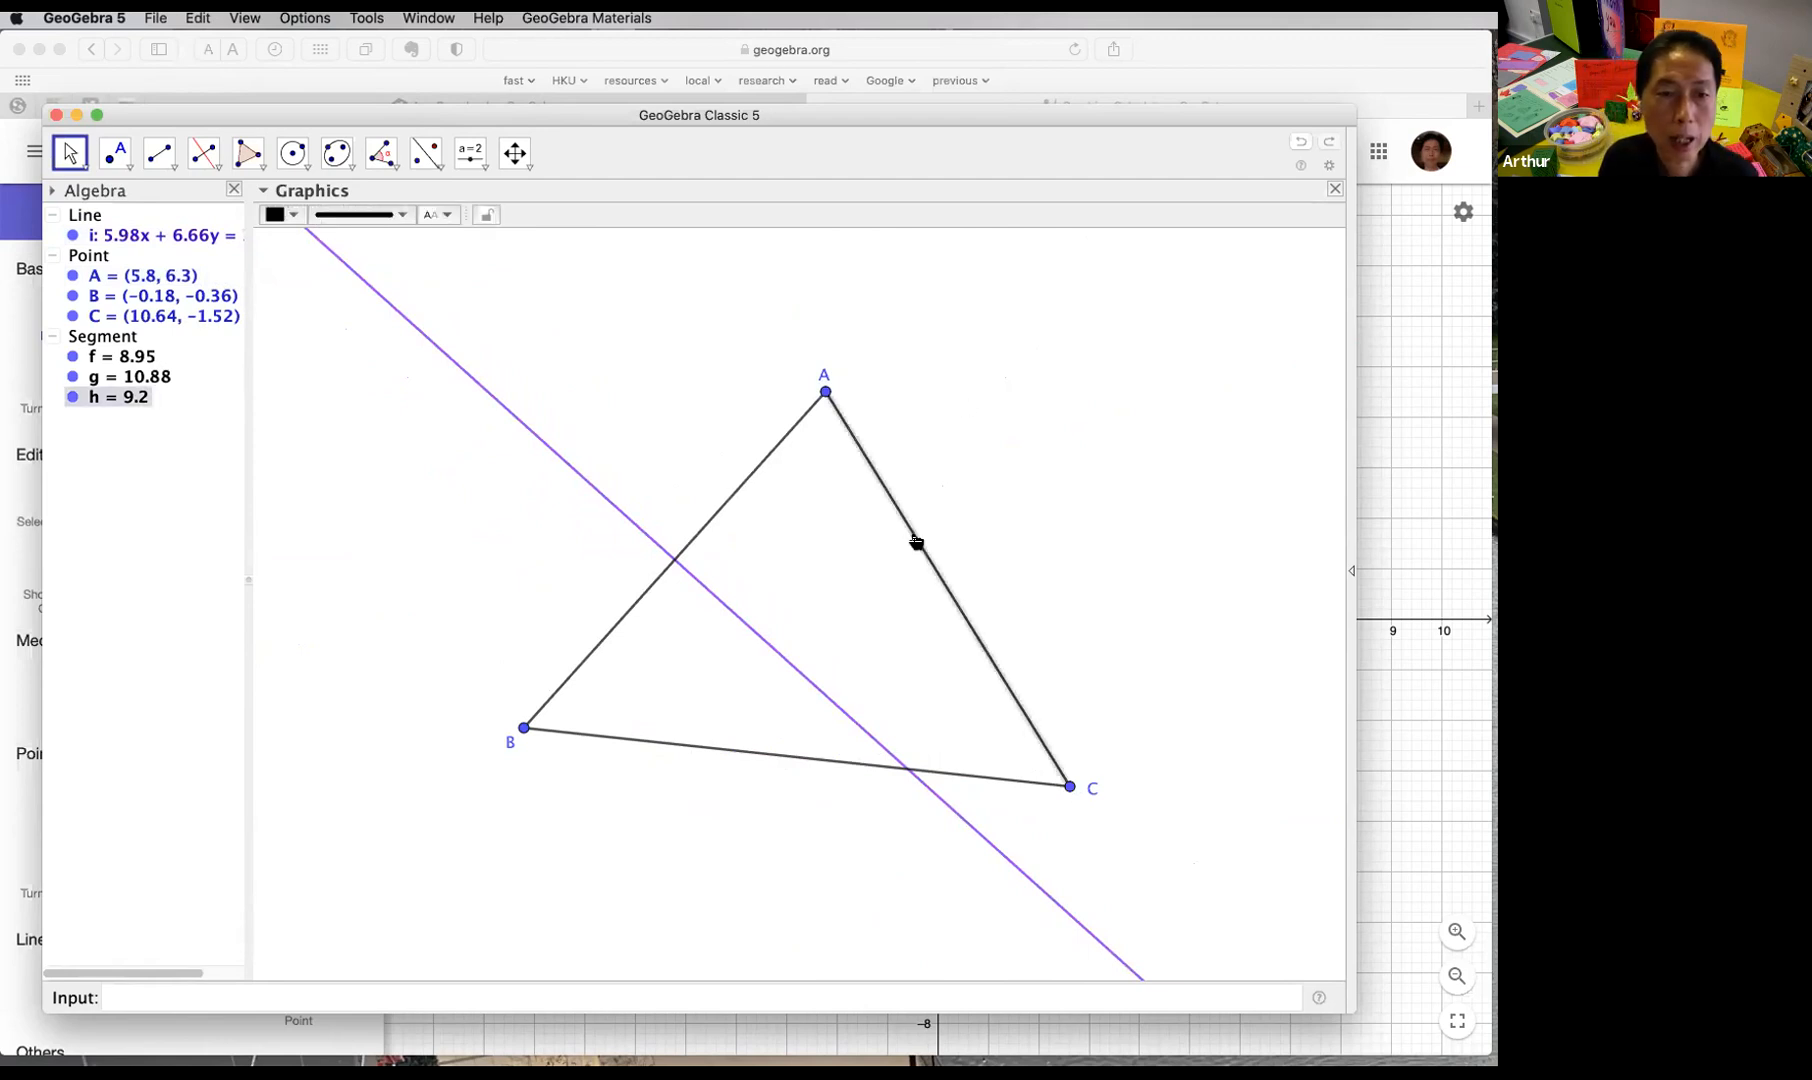
{"action": "left_click", "coordinate": [1050, 512]}
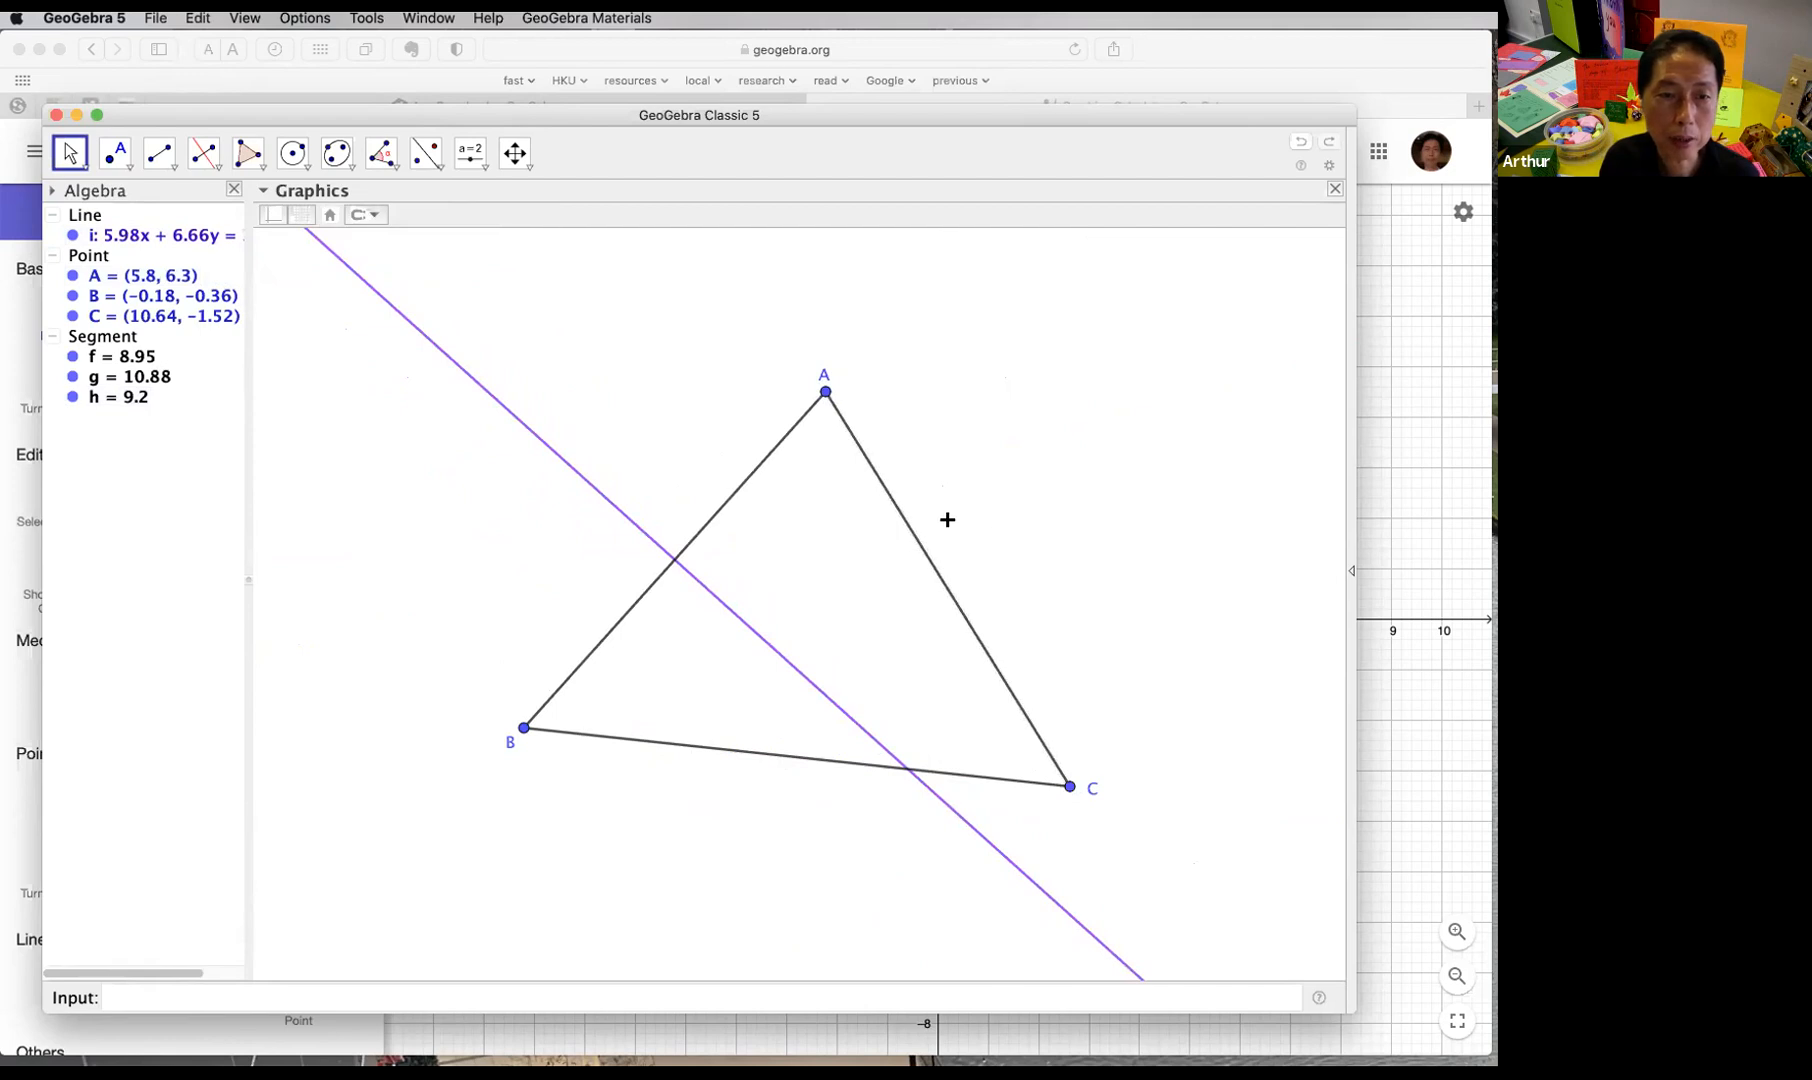
{"action": "left_click", "coordinate": [212, 166]}
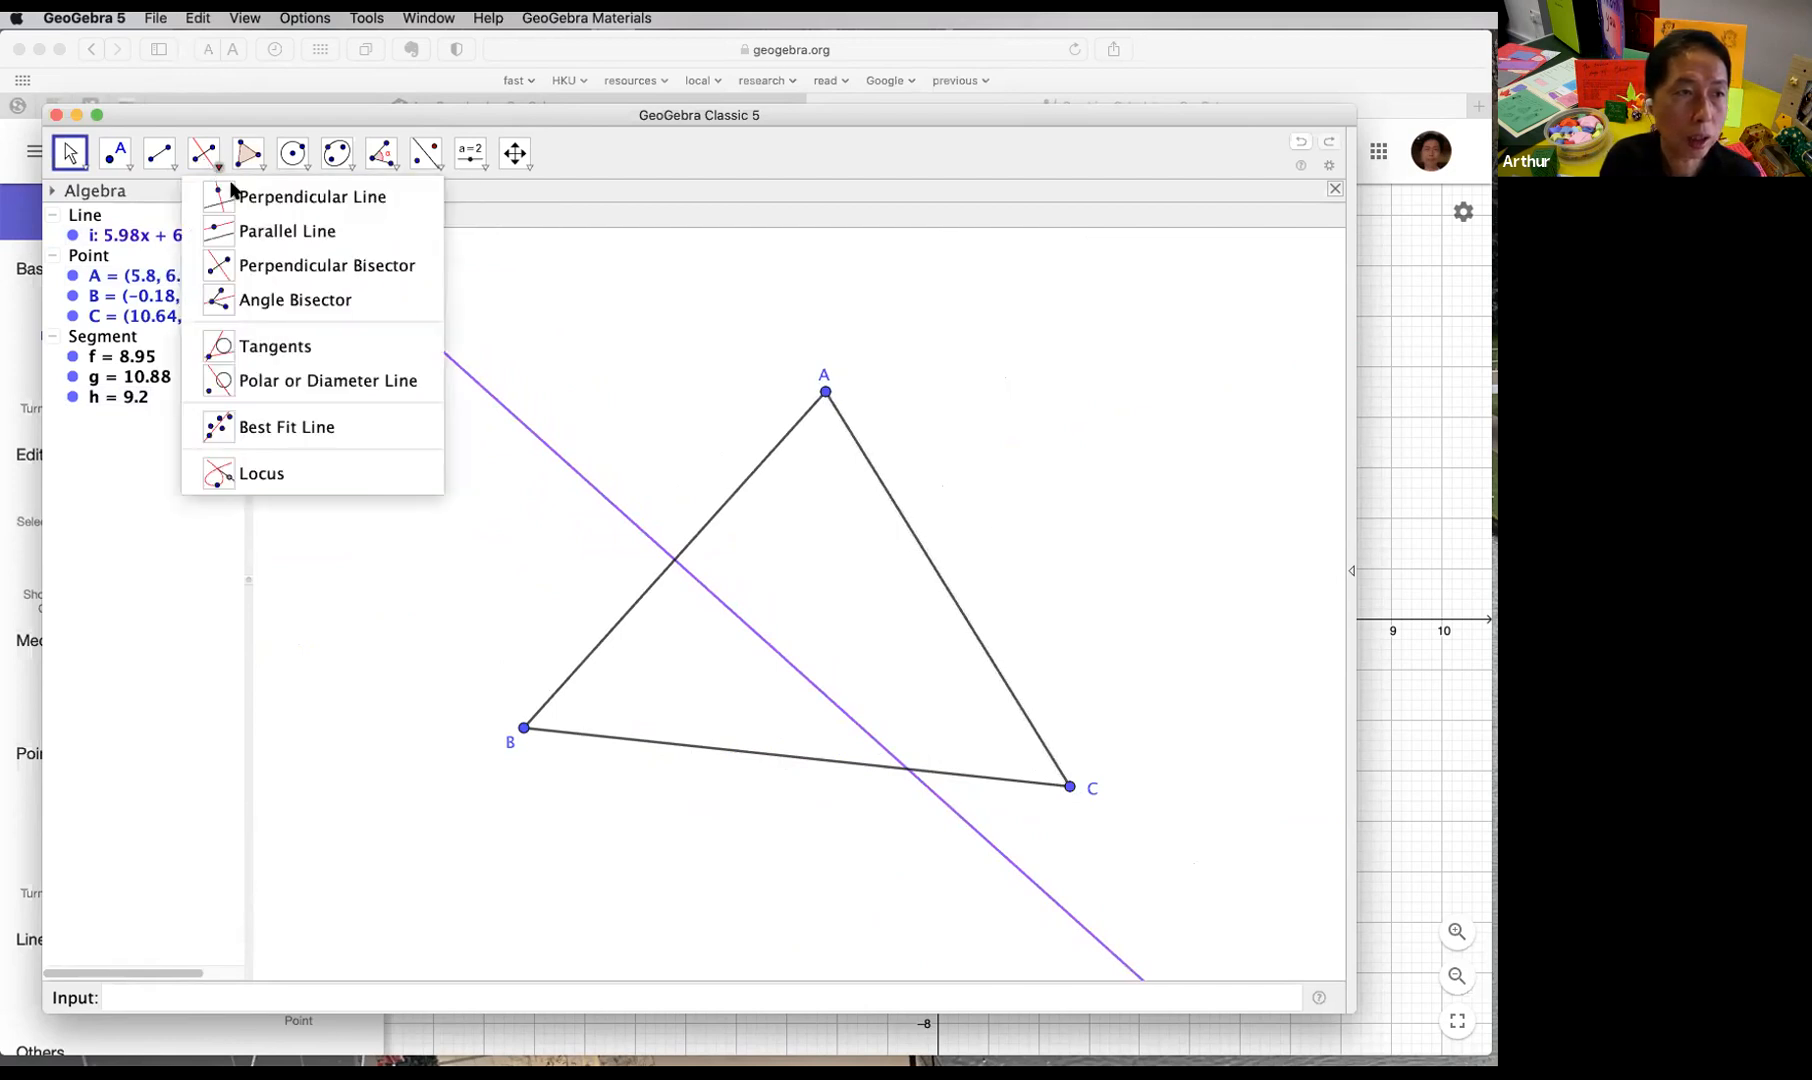
{"action": "left_click", "coordinate": [331, 270]}
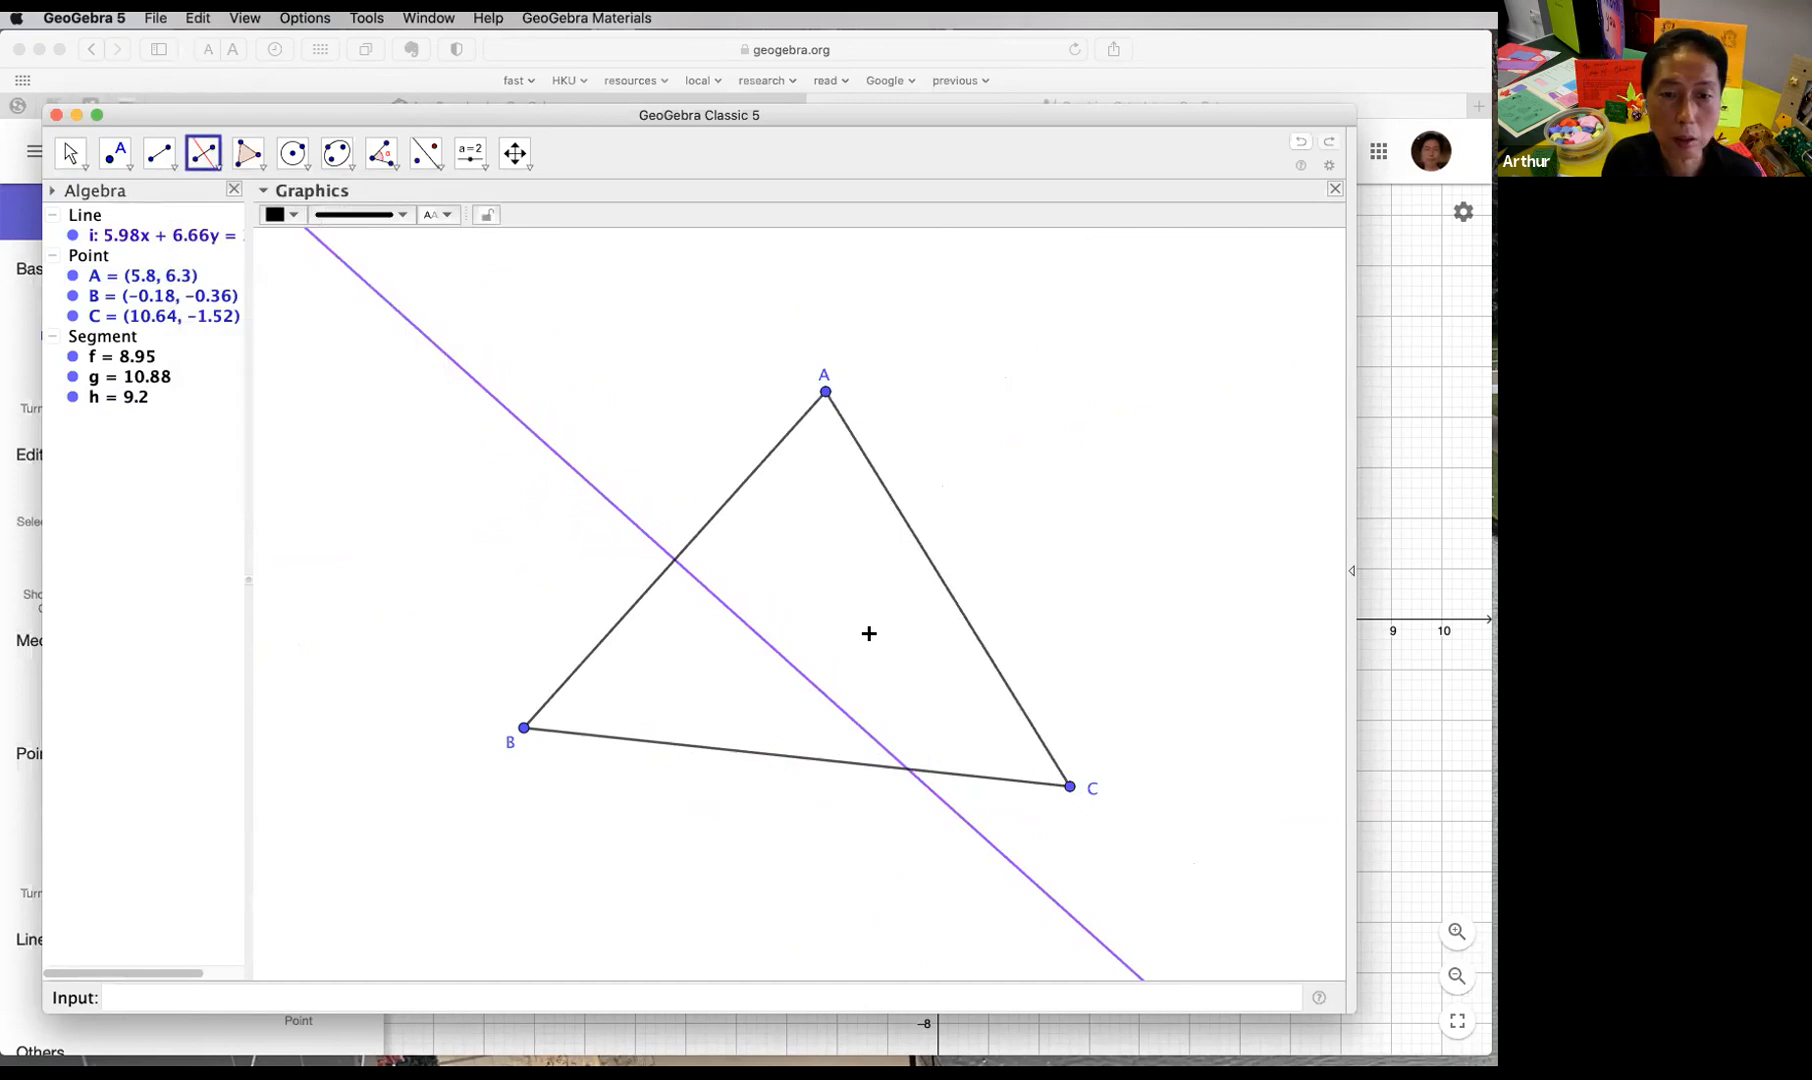
{"action": "left_click", "coordinate": [958, 612]}
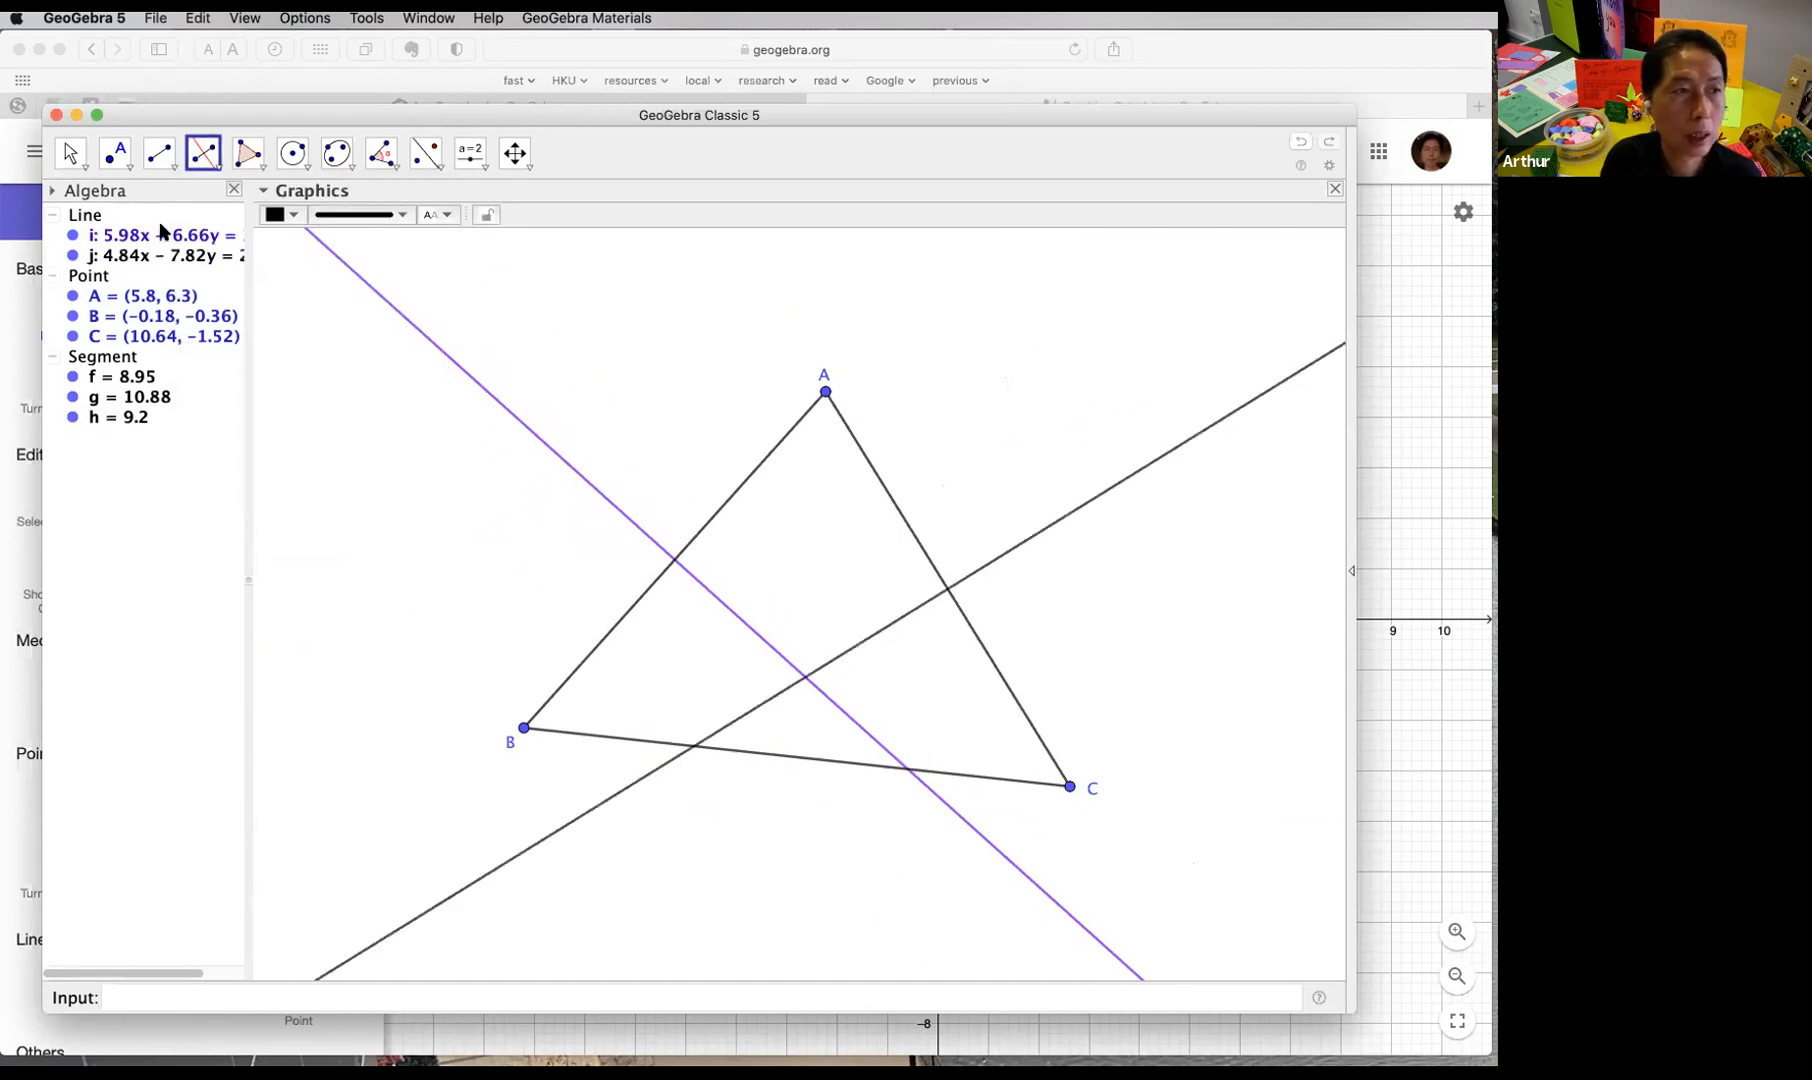
{"action": "left_click", "coordinate": [70, 152]}
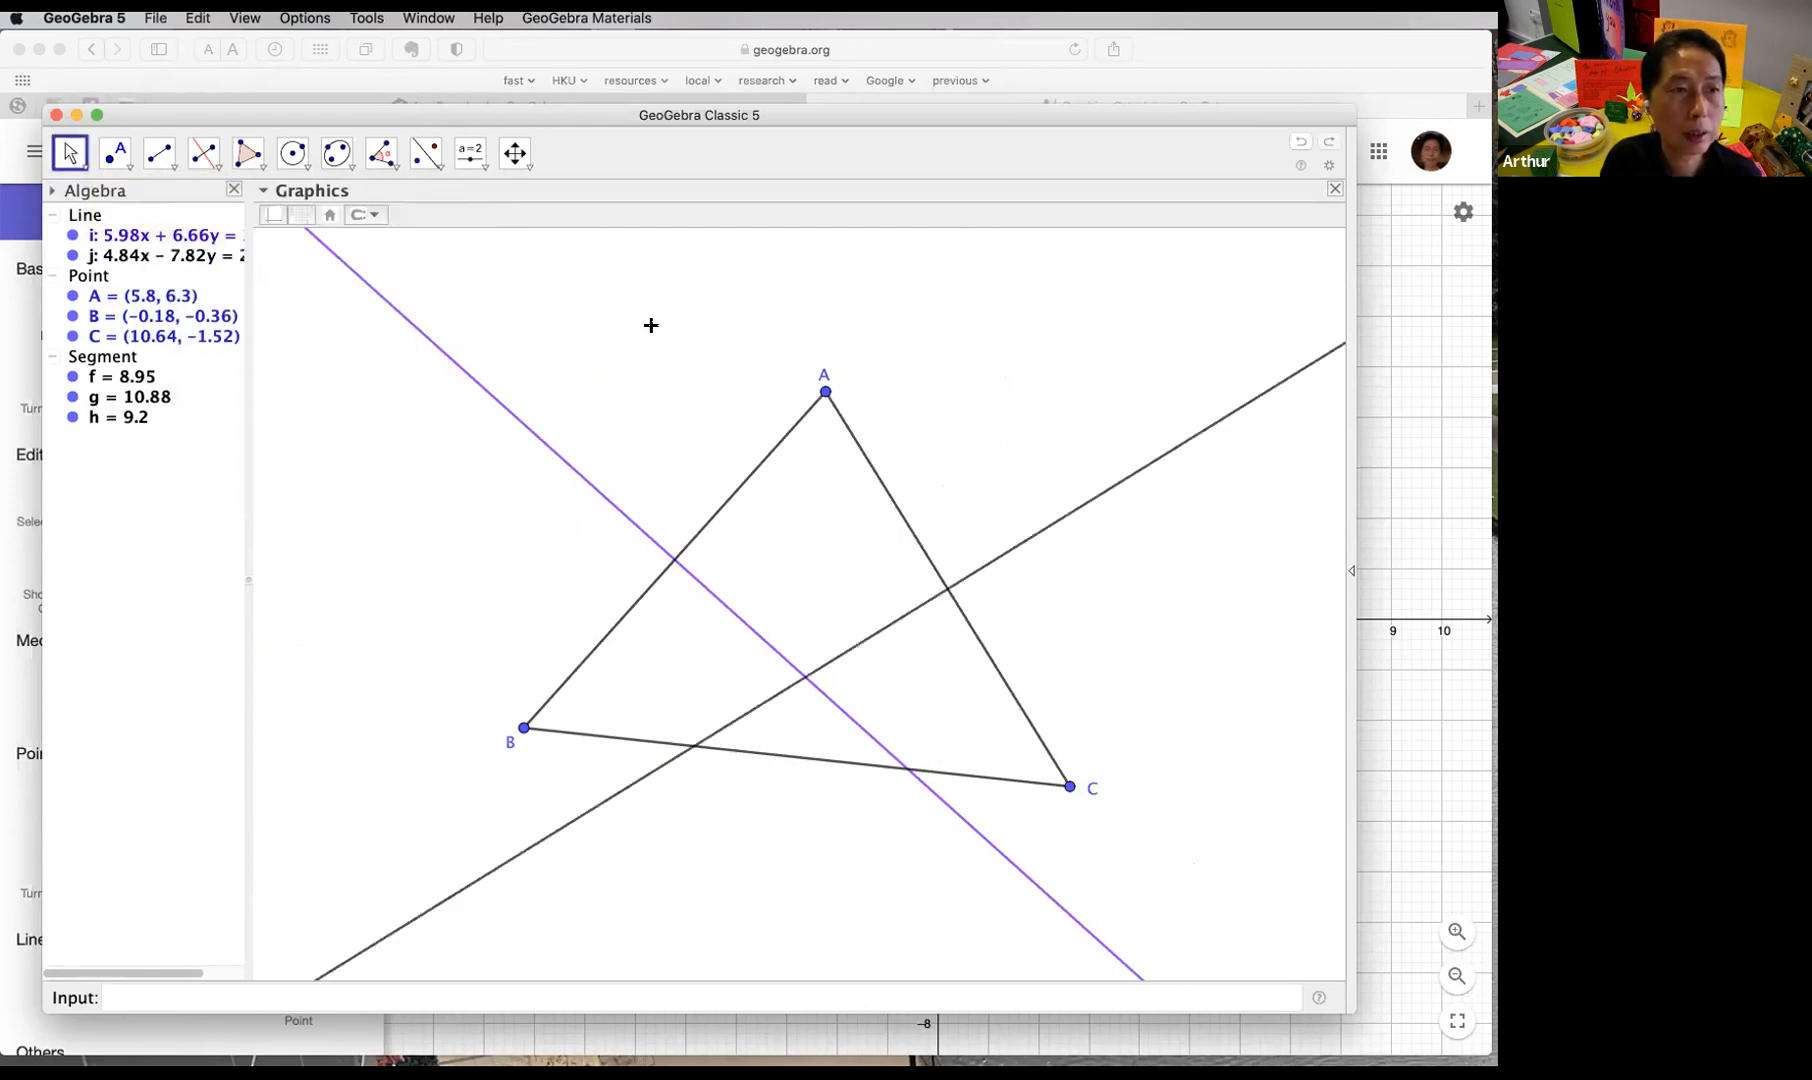
Step: Color the perpendicular bisector of AC purple
{"action": "left_click", "coordinate": [1031, 538]}
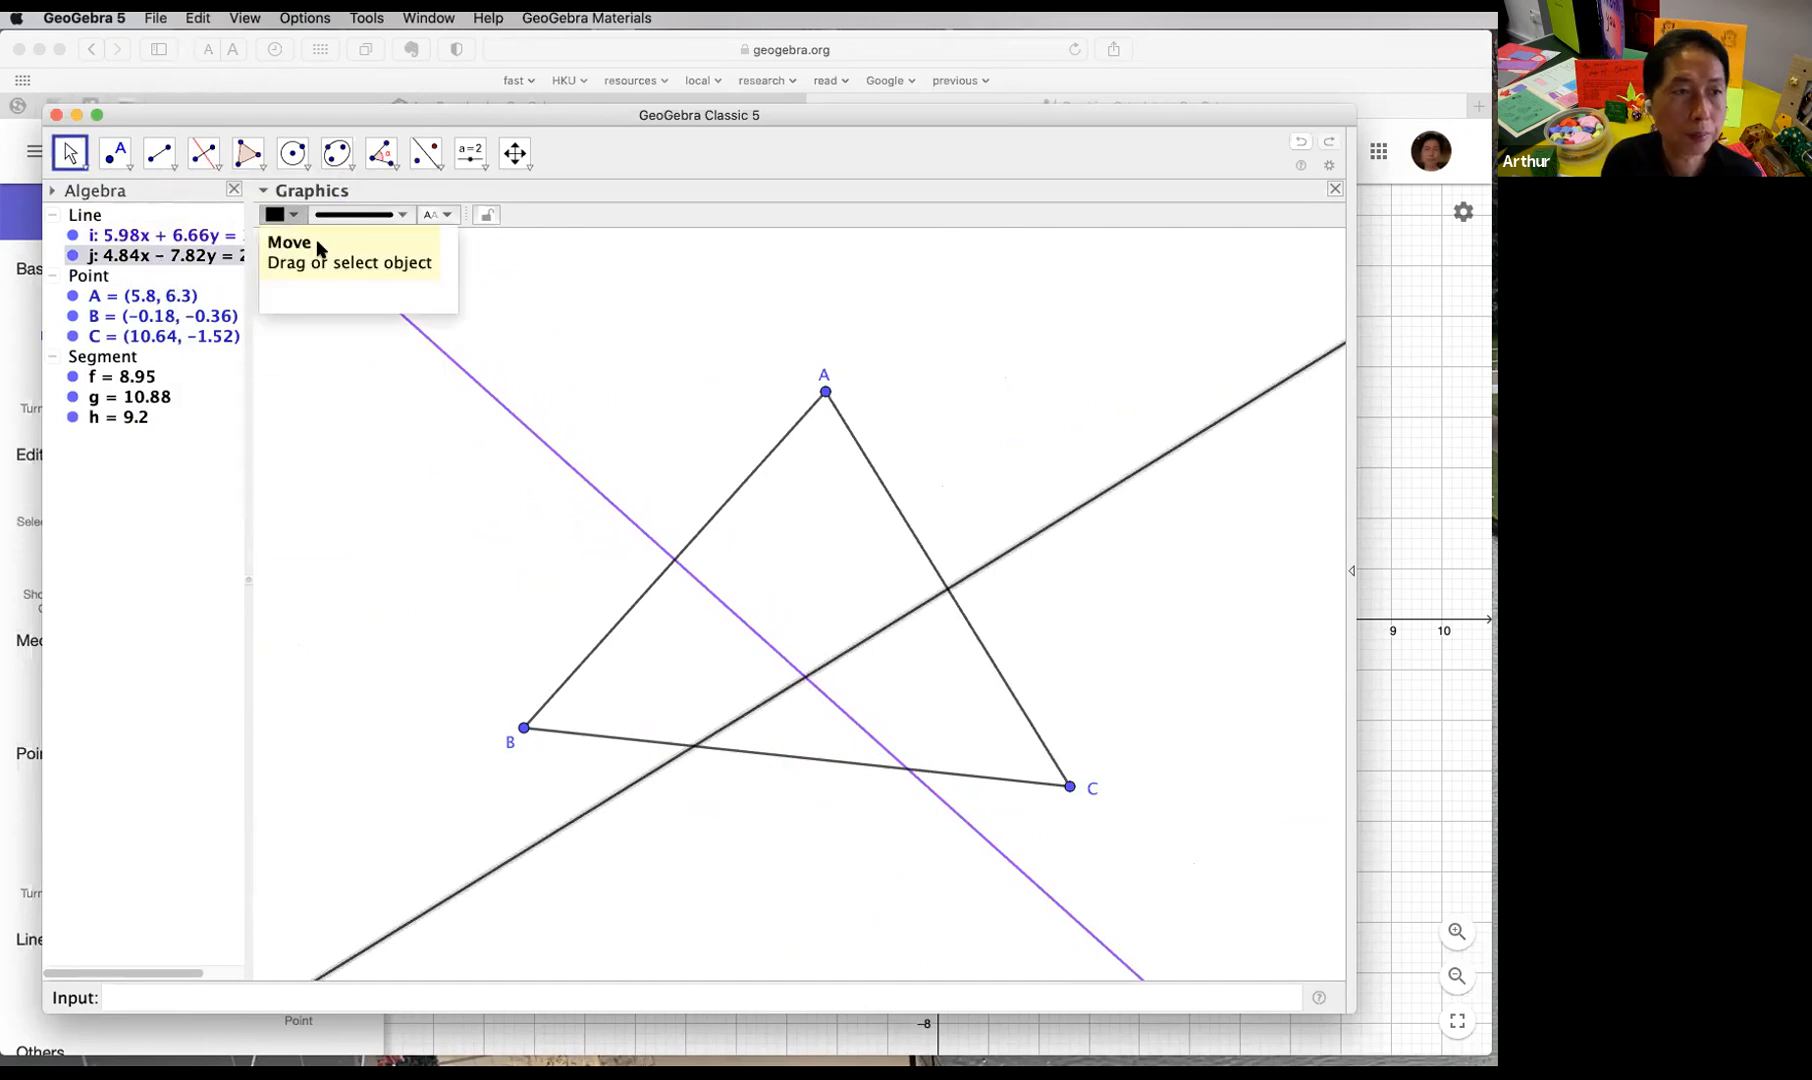
{"action": "left_click", "coordinate": [280, 214]}
{"action": "left_click", "coordinate": [422, 238]}
Step: Test both bisectors by moving vertex B to about (−0.5, −1.48), C to about (10.6, −1.52) and A to about (7.5, 6.12)
{"action": "left_click_drag", "start_coordinate": [825, 391], "coordinate": [385, 488]}
{"action": "left_click_drag", "start_coordinate": [508, 473], "coordinate": [810, 403]}
{"action": "left_click", "coordinate": [499, 749]}
{"action": "left_click_drag", "start_coordinate": [521, 731], "coordinate": [517, 779]}
{"action": "mouse_move", "coordinate": [1070, 786]}
{"action": "left_mouse_down"}
{"action": "mouse_move", "coordinate": [1035, 781]}
{"action": "mouse_move", "coordinate": [1068, 790]}
{"action": "left_mouse_up"}
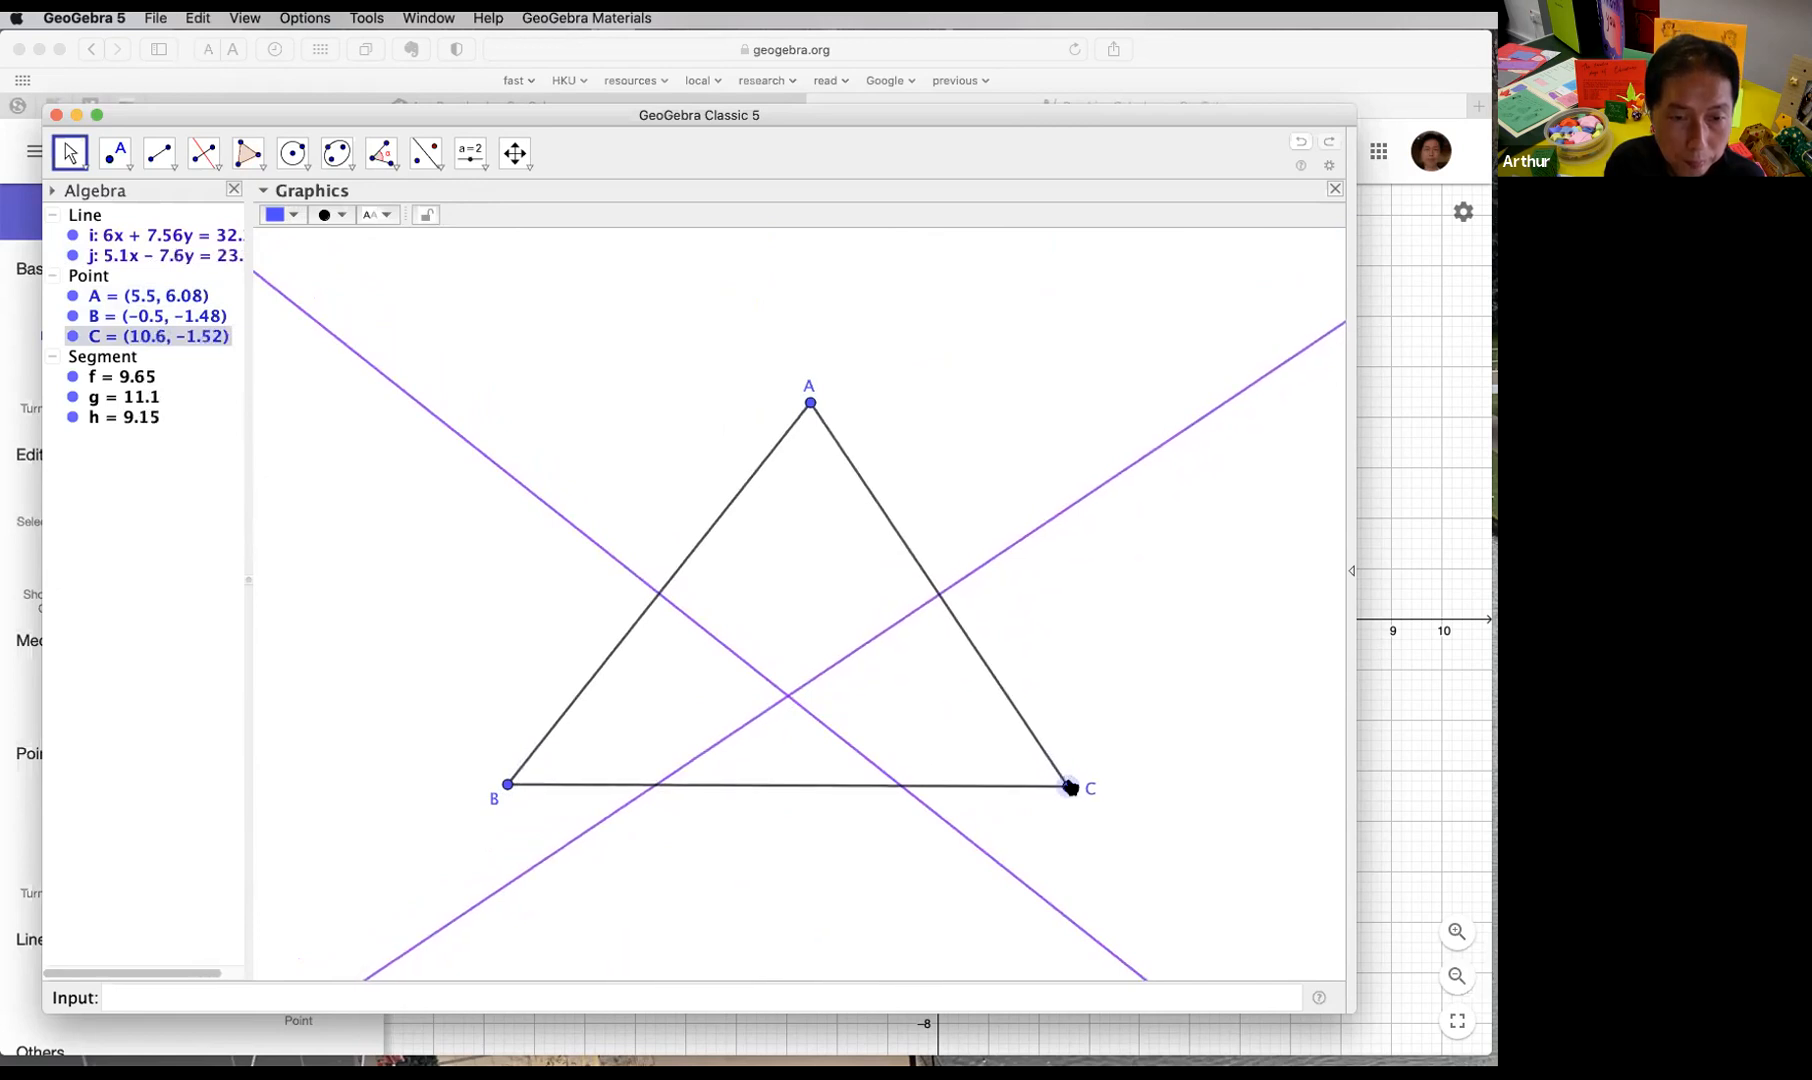
{"action": "left_click", "coordinate": [1055, 735]}
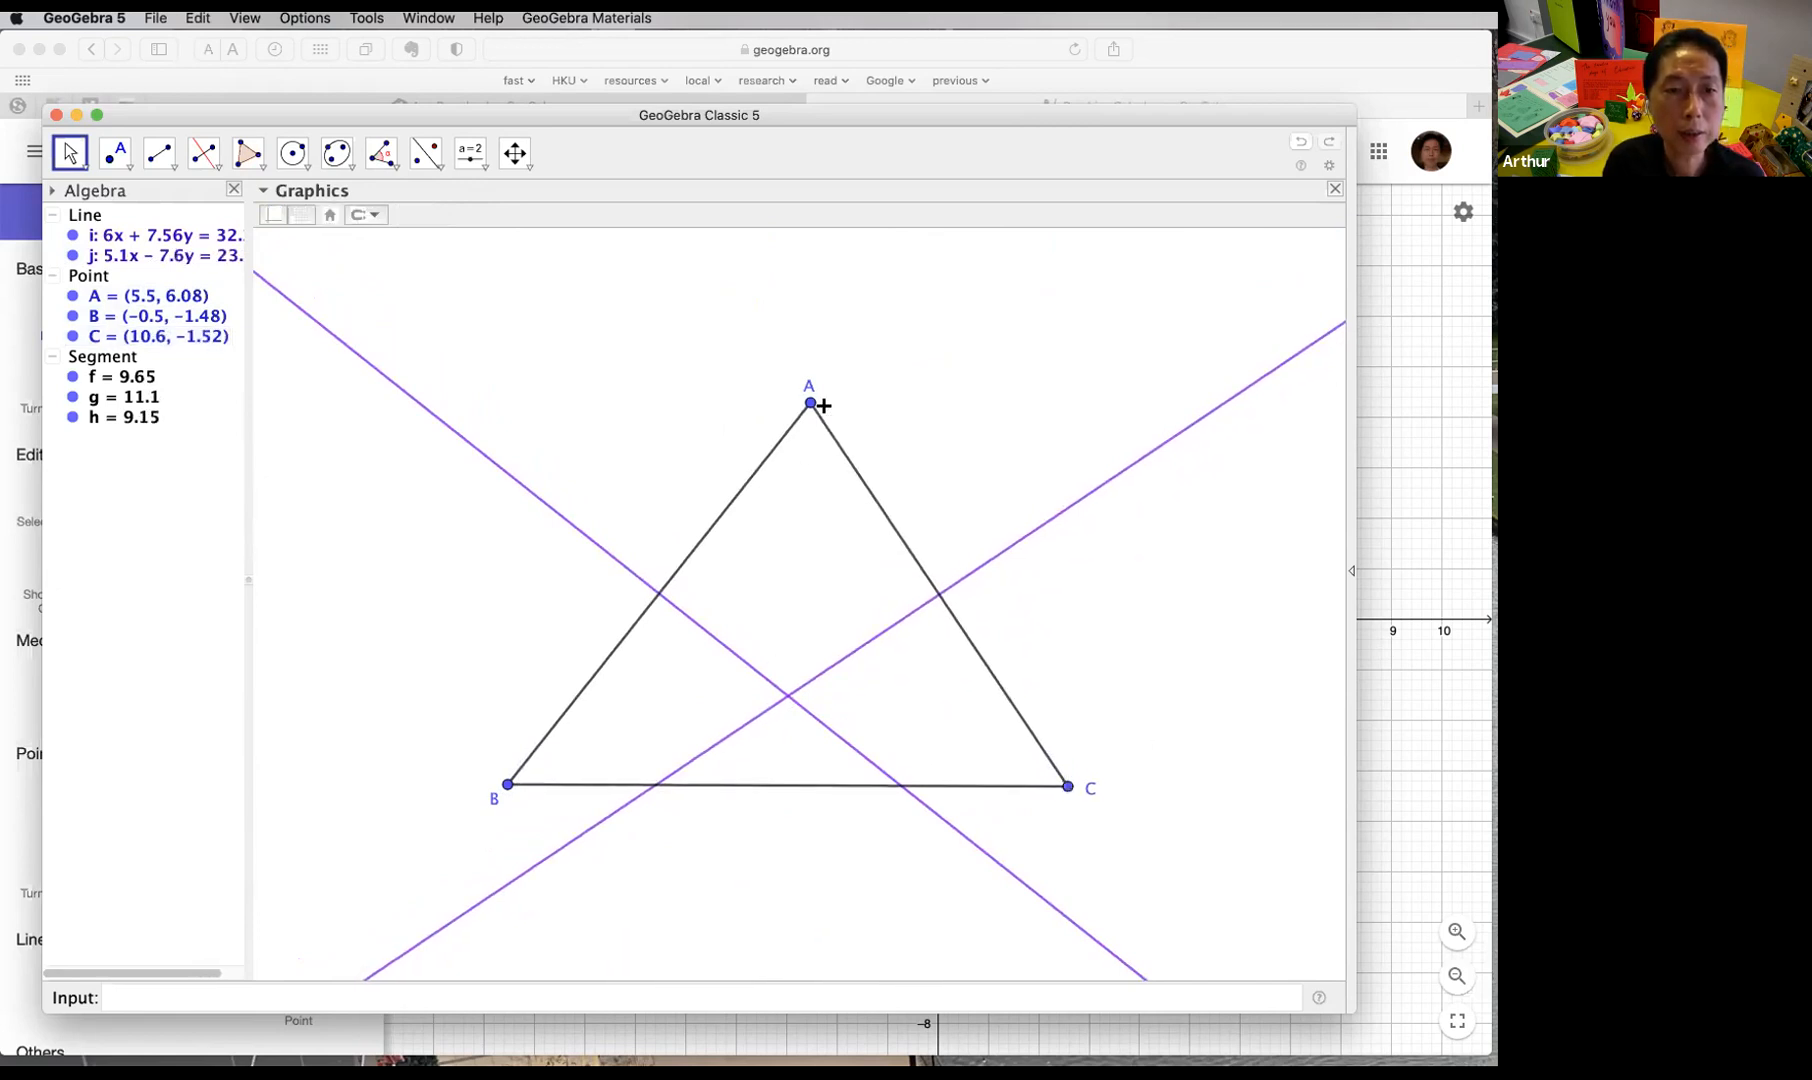
{"action": "left_click_drag", "start_coordinate": [810, 403], "coordinate": [887, 391]}
{"action": "left_click", "coordinate": [1068, 413]}
Step: Place a point at the intersection of the two perpendicular bisectors and test it by moving vertex A to about (7.32, 7.1)
{"action": "left_click", "coordinate": [129, 168]}
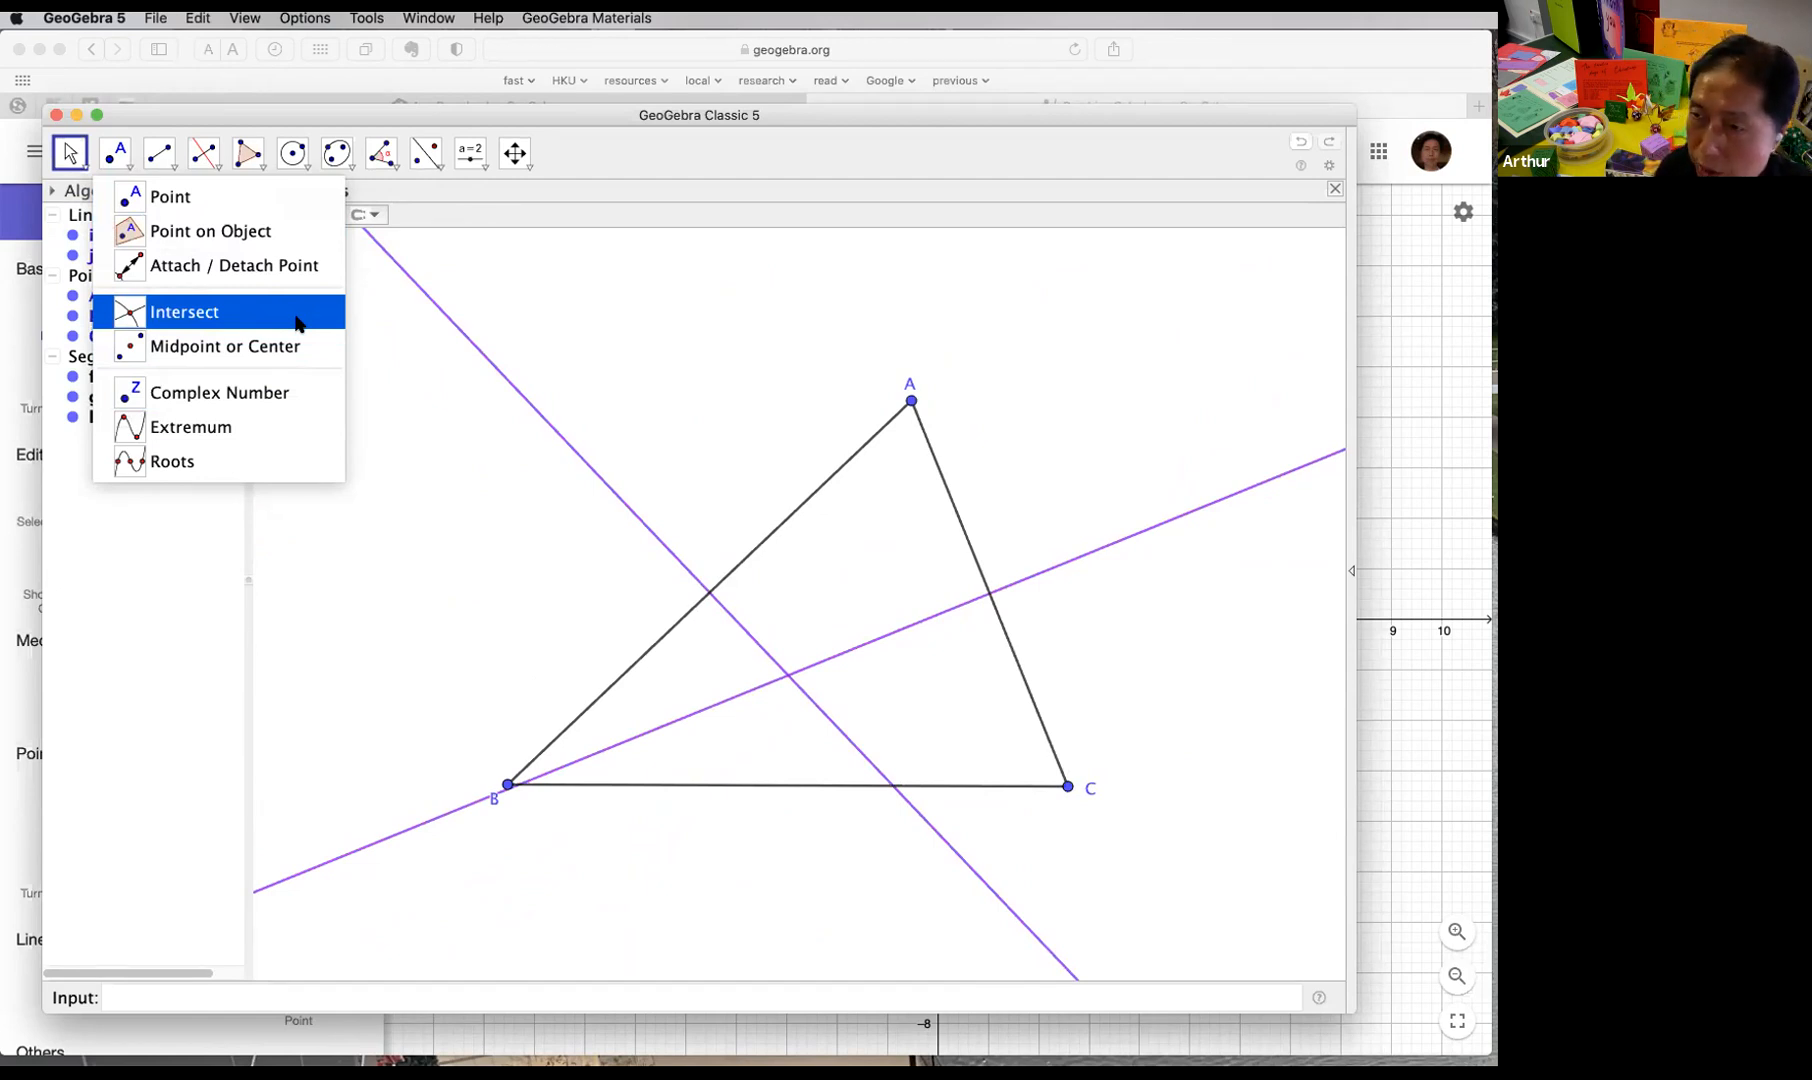
{"action": "left_click", "coordinate": [170, 197]}
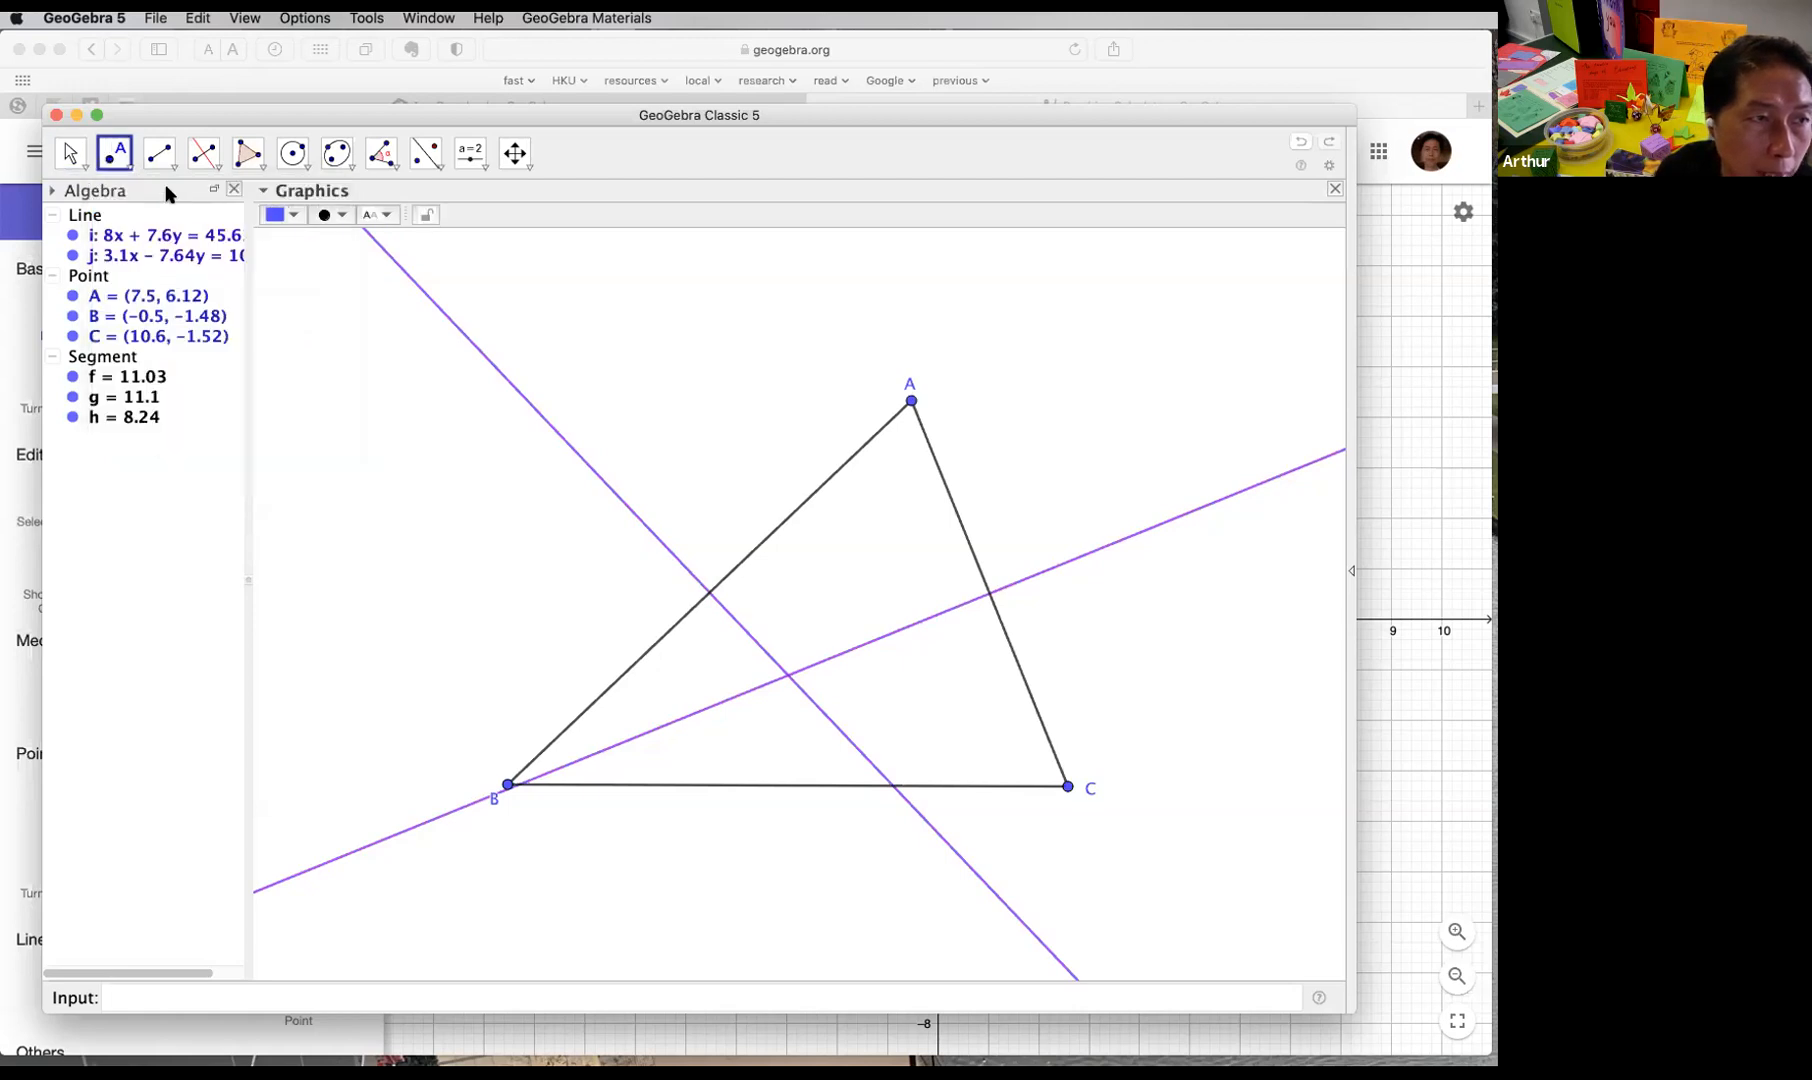
{"action": "left_click", "coordinate": [787, 677]}
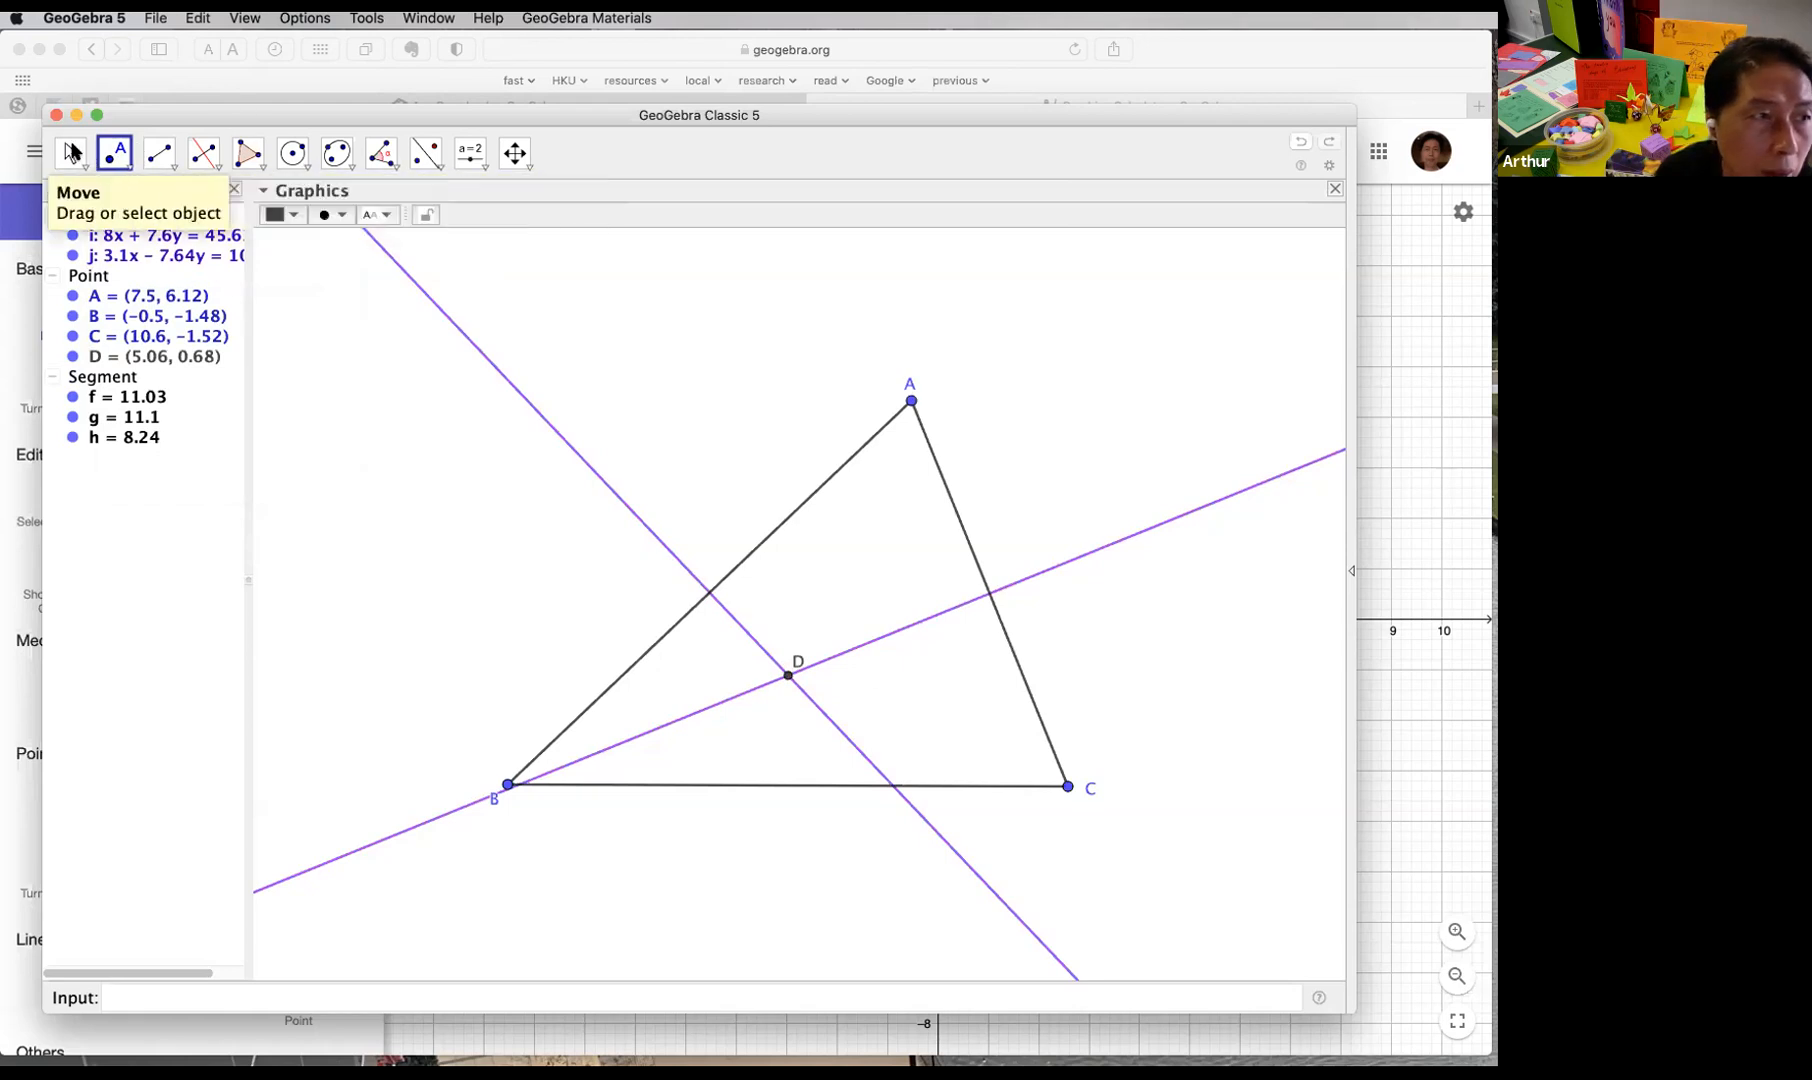
{"action": "left_click", "coordinate": [70, 153]}
{"action": "left_click_drag", "start_coordinate": [912, 401], "coordinate": [727, 405]}
{"action": "left_click_drag", "start_coordinate": [801, 453], "coordinate": [902, 352]}
{"action": "left_click", "coordinate": [788, 642]}
{"action": "double_click", "coordinate": [788, 642]}
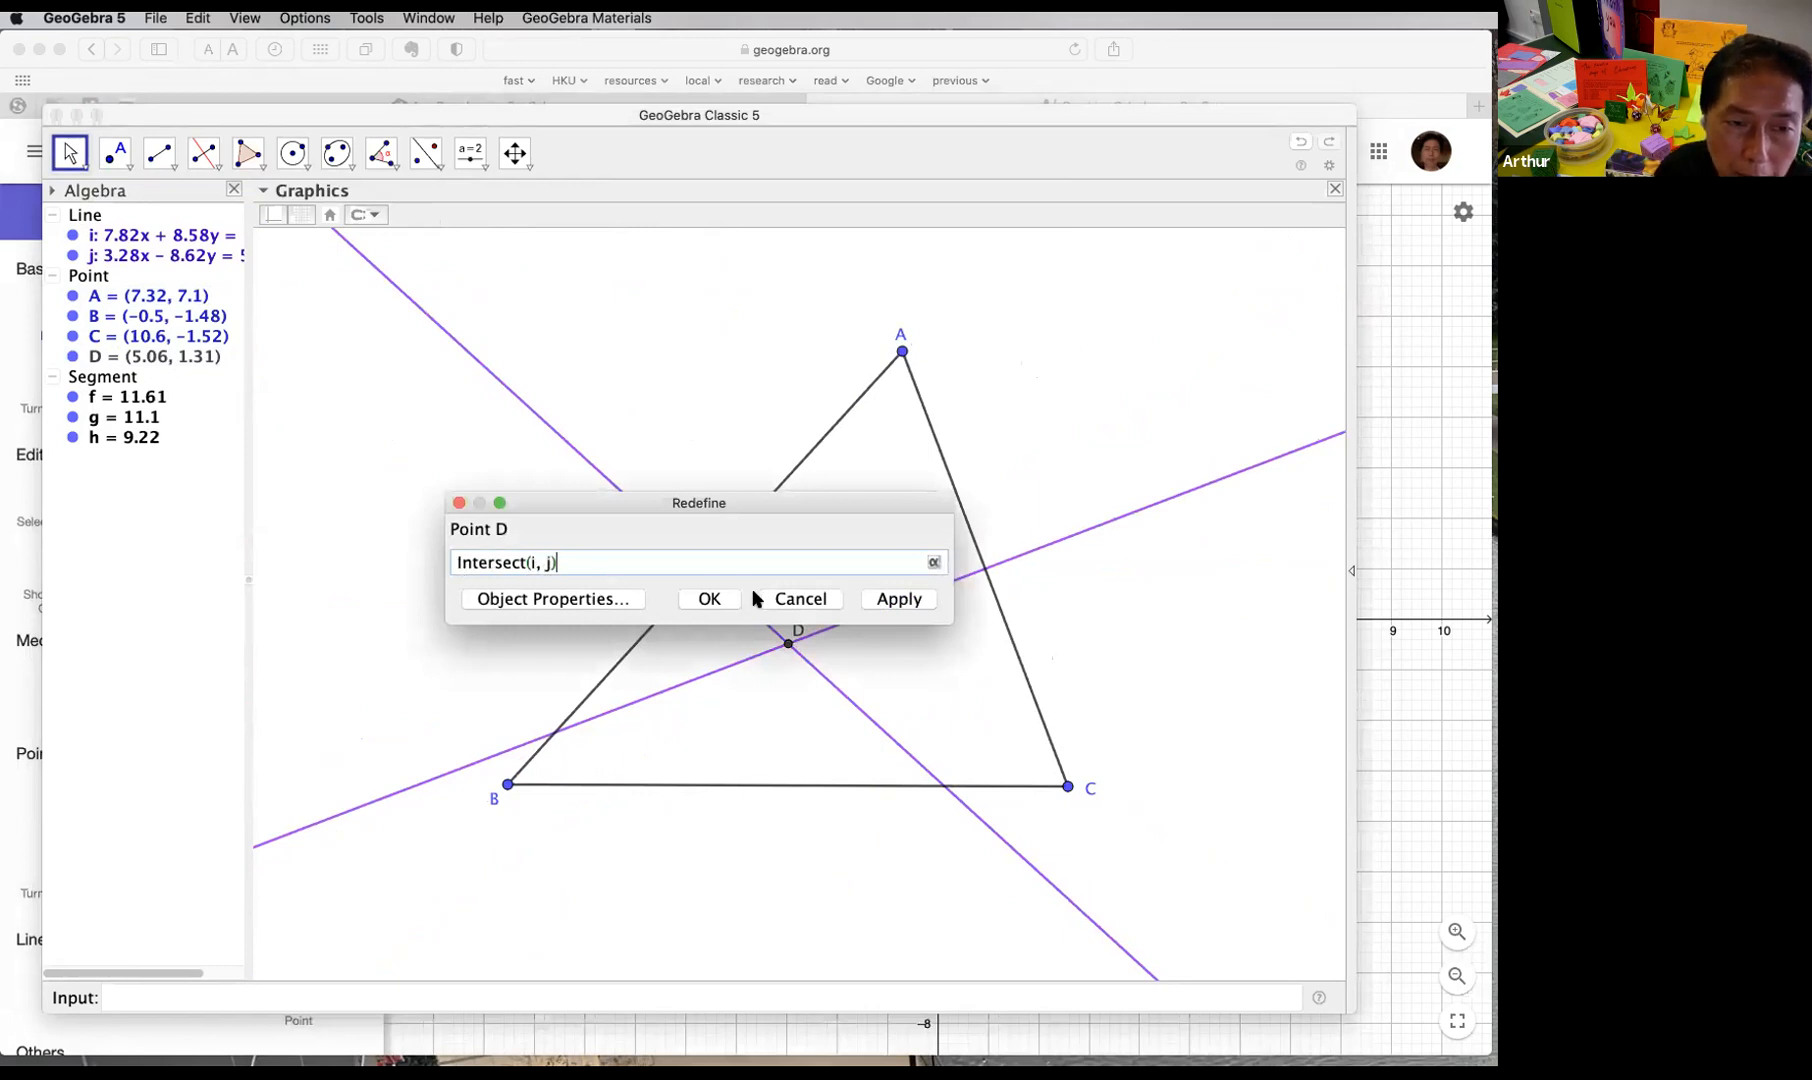
{"action": "left_click", "coordinate": [900, 598]}
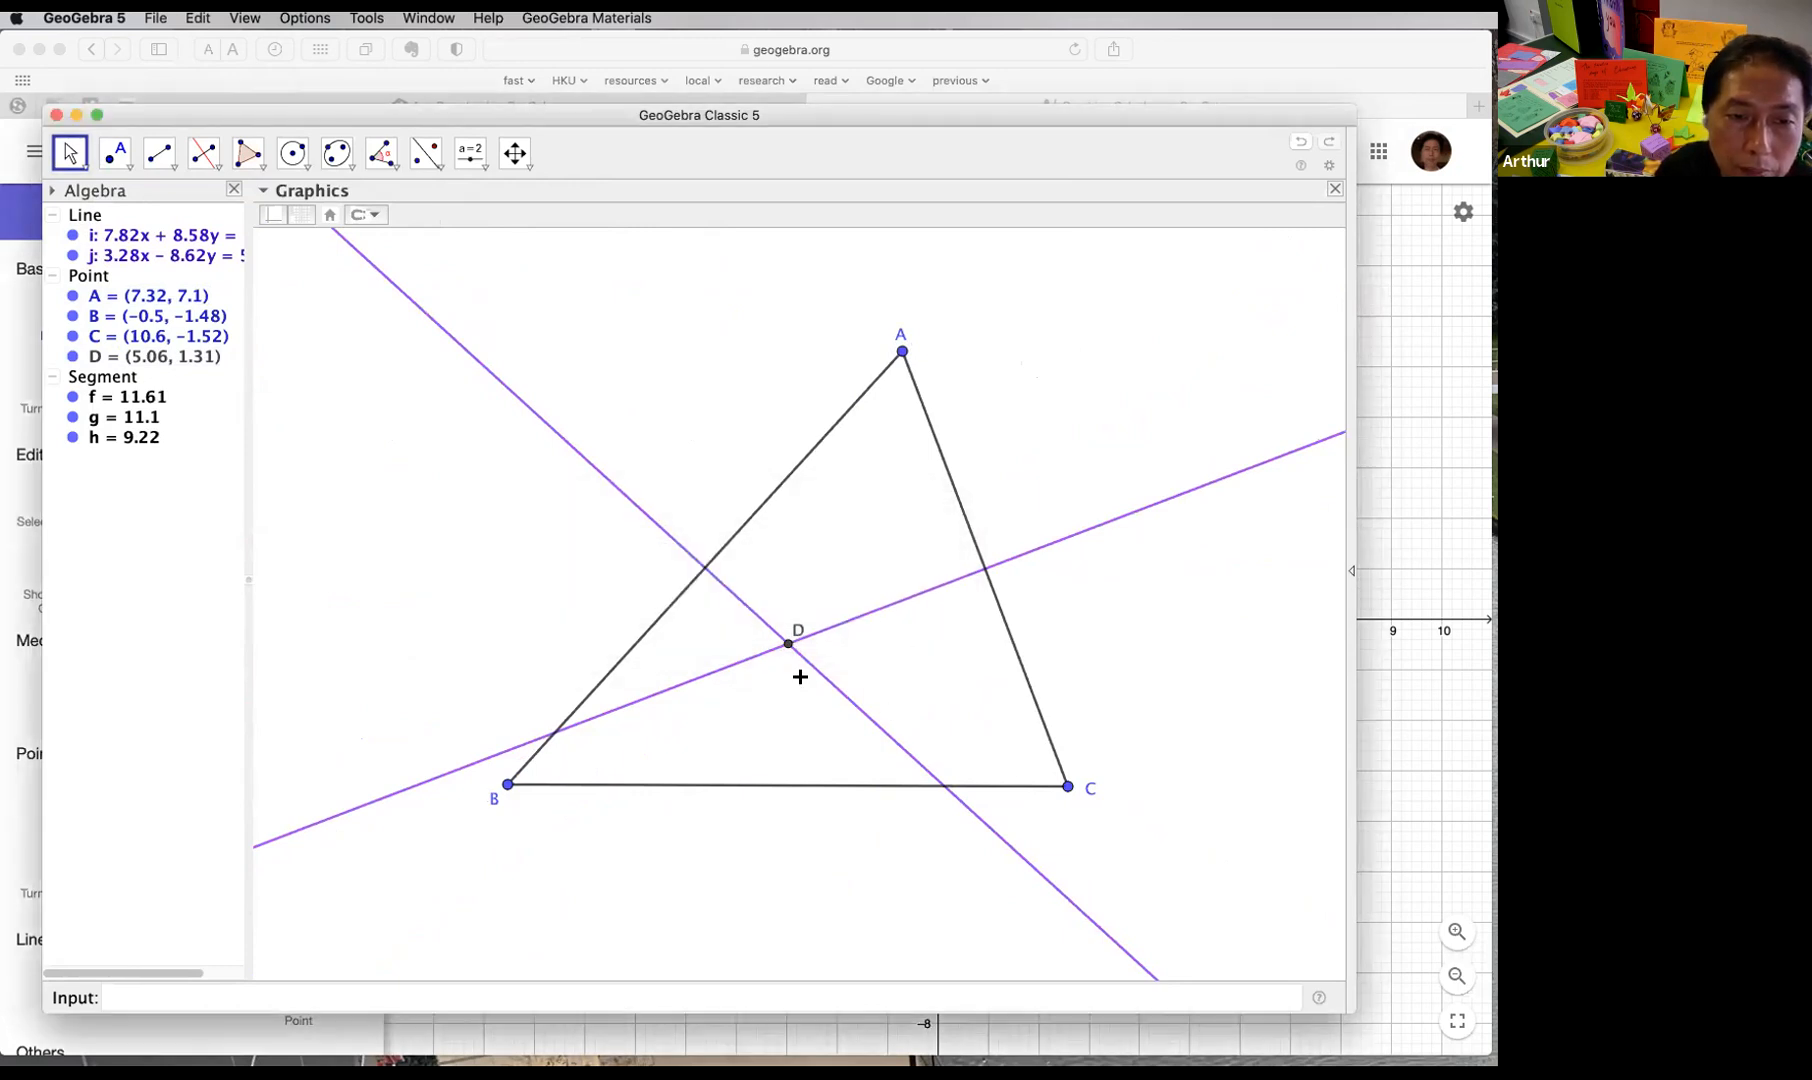
Step: Color intersection point D red
{"action": "left_click", "coordinate": [789, 644]}
{"action": "left_click", "coordinate": [294, 216]}
{"action": "left_click", "coordinate": [271, 236]}
{"action": "left_click", "coordinate": [586, 327]}
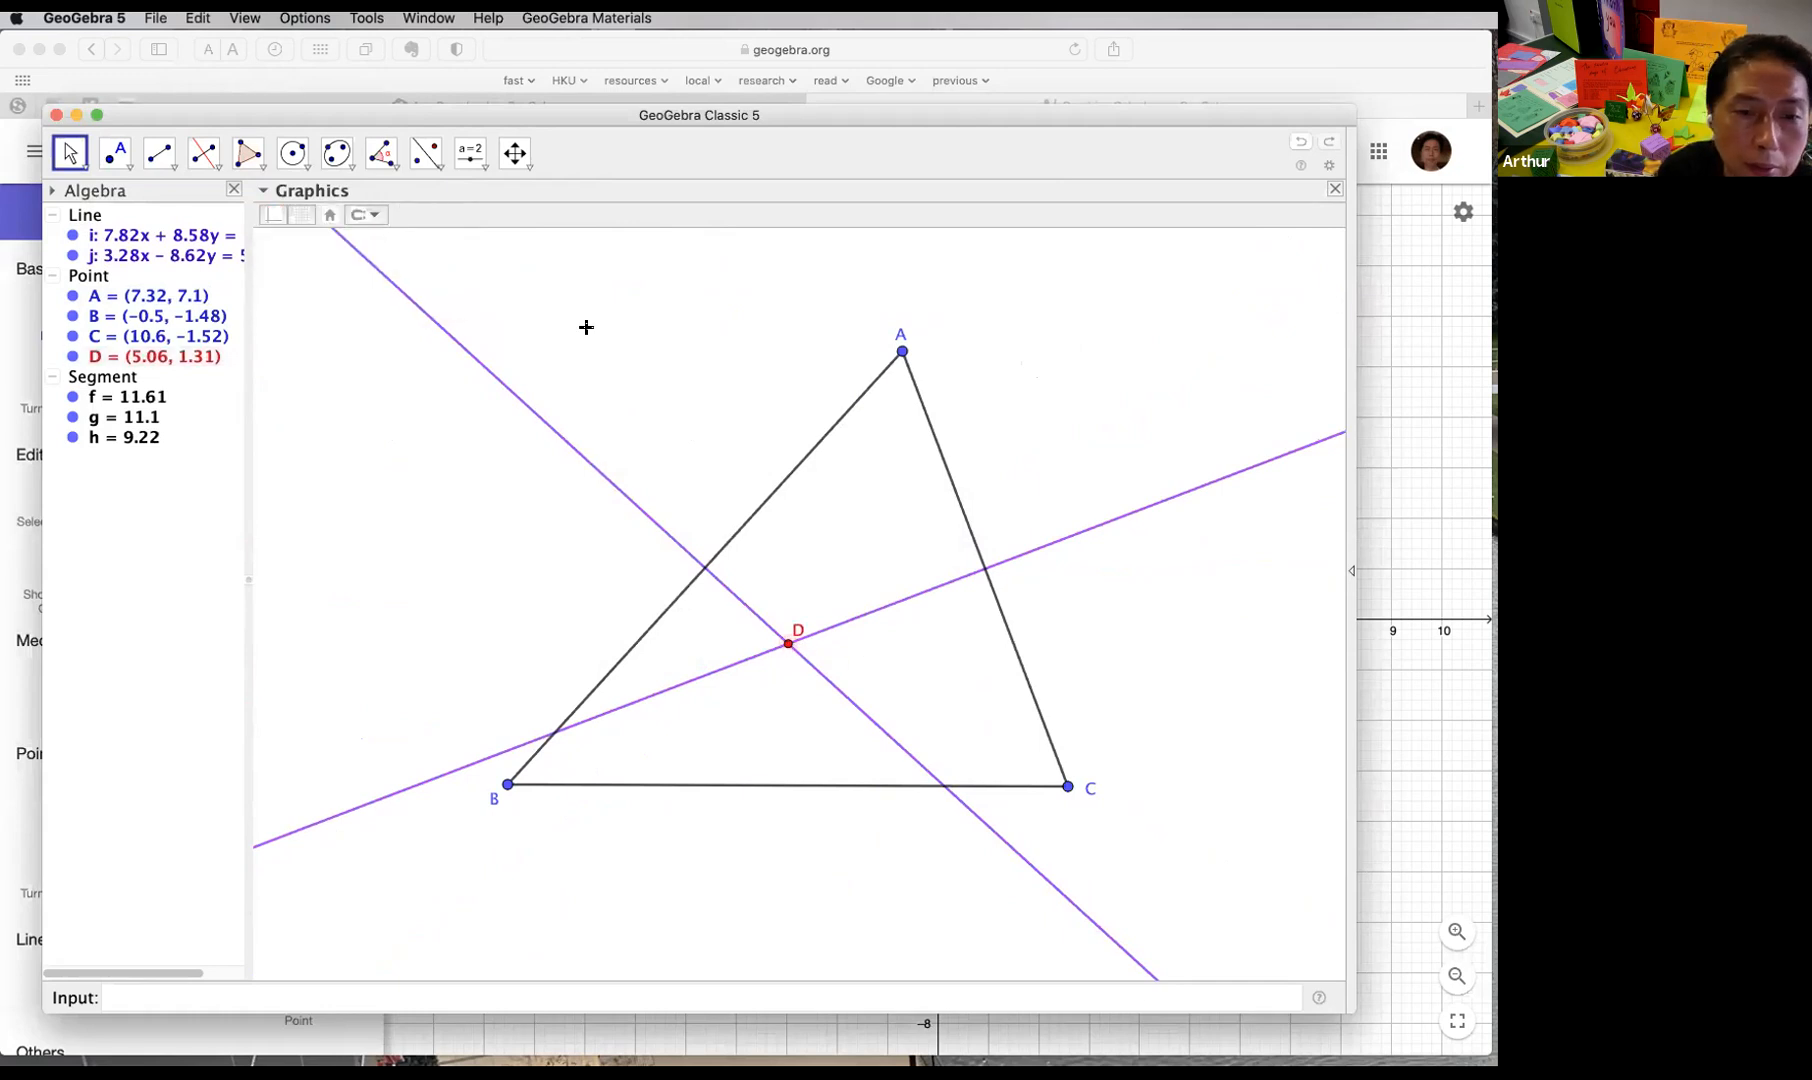
Step: Test intersection point D by moving vertex A to about (6.06, 7.5), (7.42, 8.06) and (7.26, 6.74)
{"action": "left_click_drag", "start_coordinate": [900, 350], "coordinate": [850, 344]}
{"action": "left_click", "coordinate": [1011, 336]}
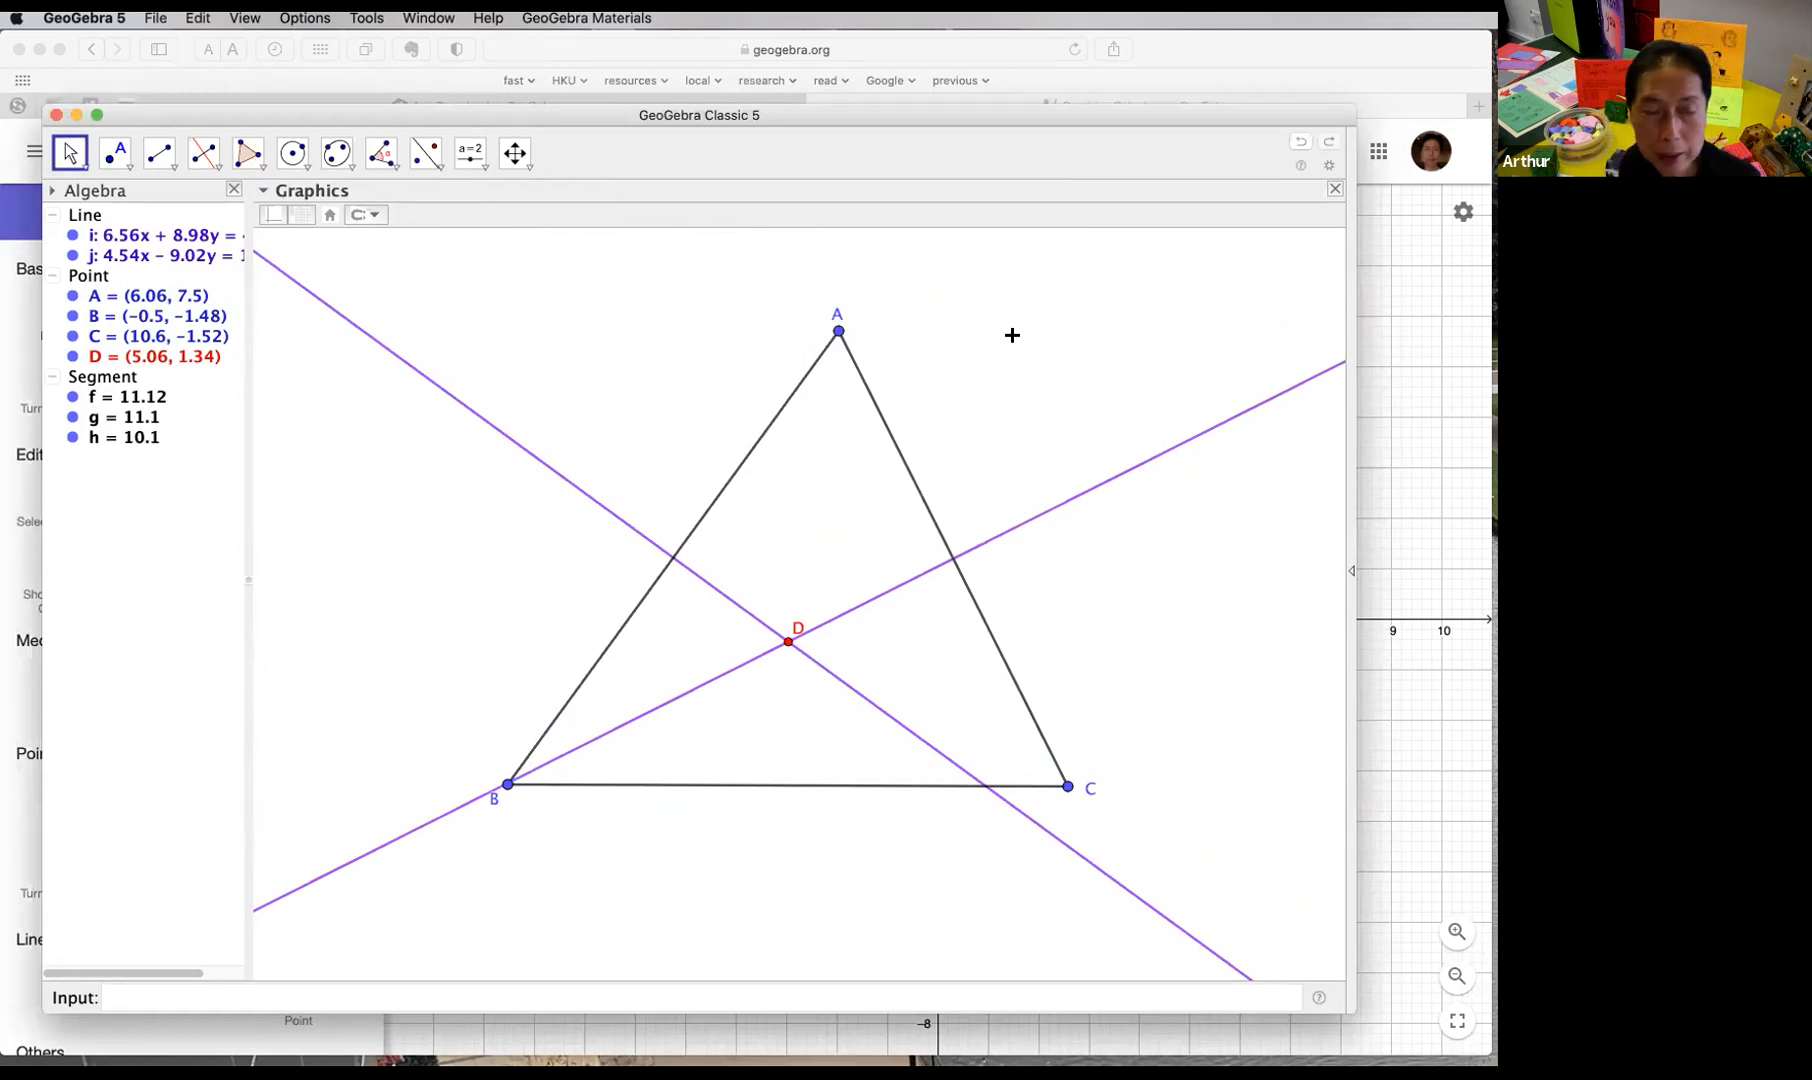
{"action": "left_click_drag", "start_coordinate": [840, 334], "coordinate": [906, 300]}
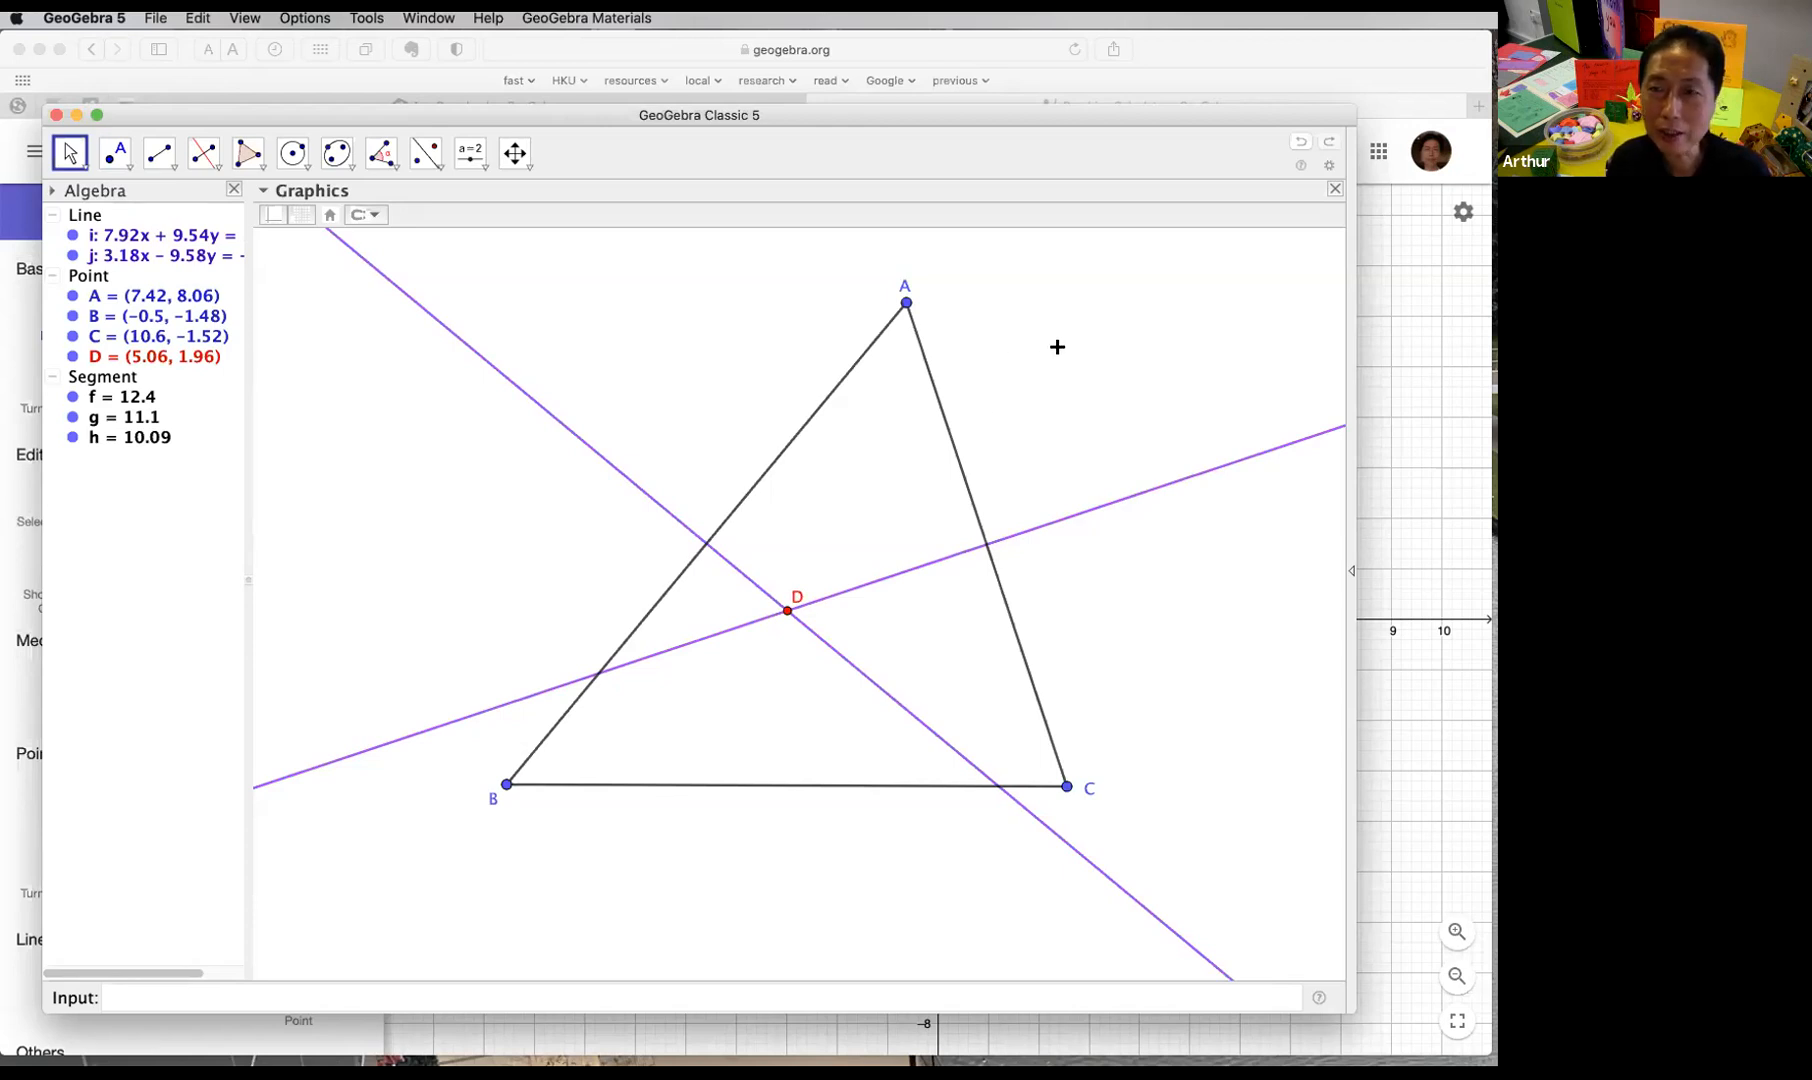
{"action": "left_click_drag", "start_coordinate": [906, 304], "coordinate": [897, 370]}
{"action": "left_click", "coordinate": [1010, 372]}
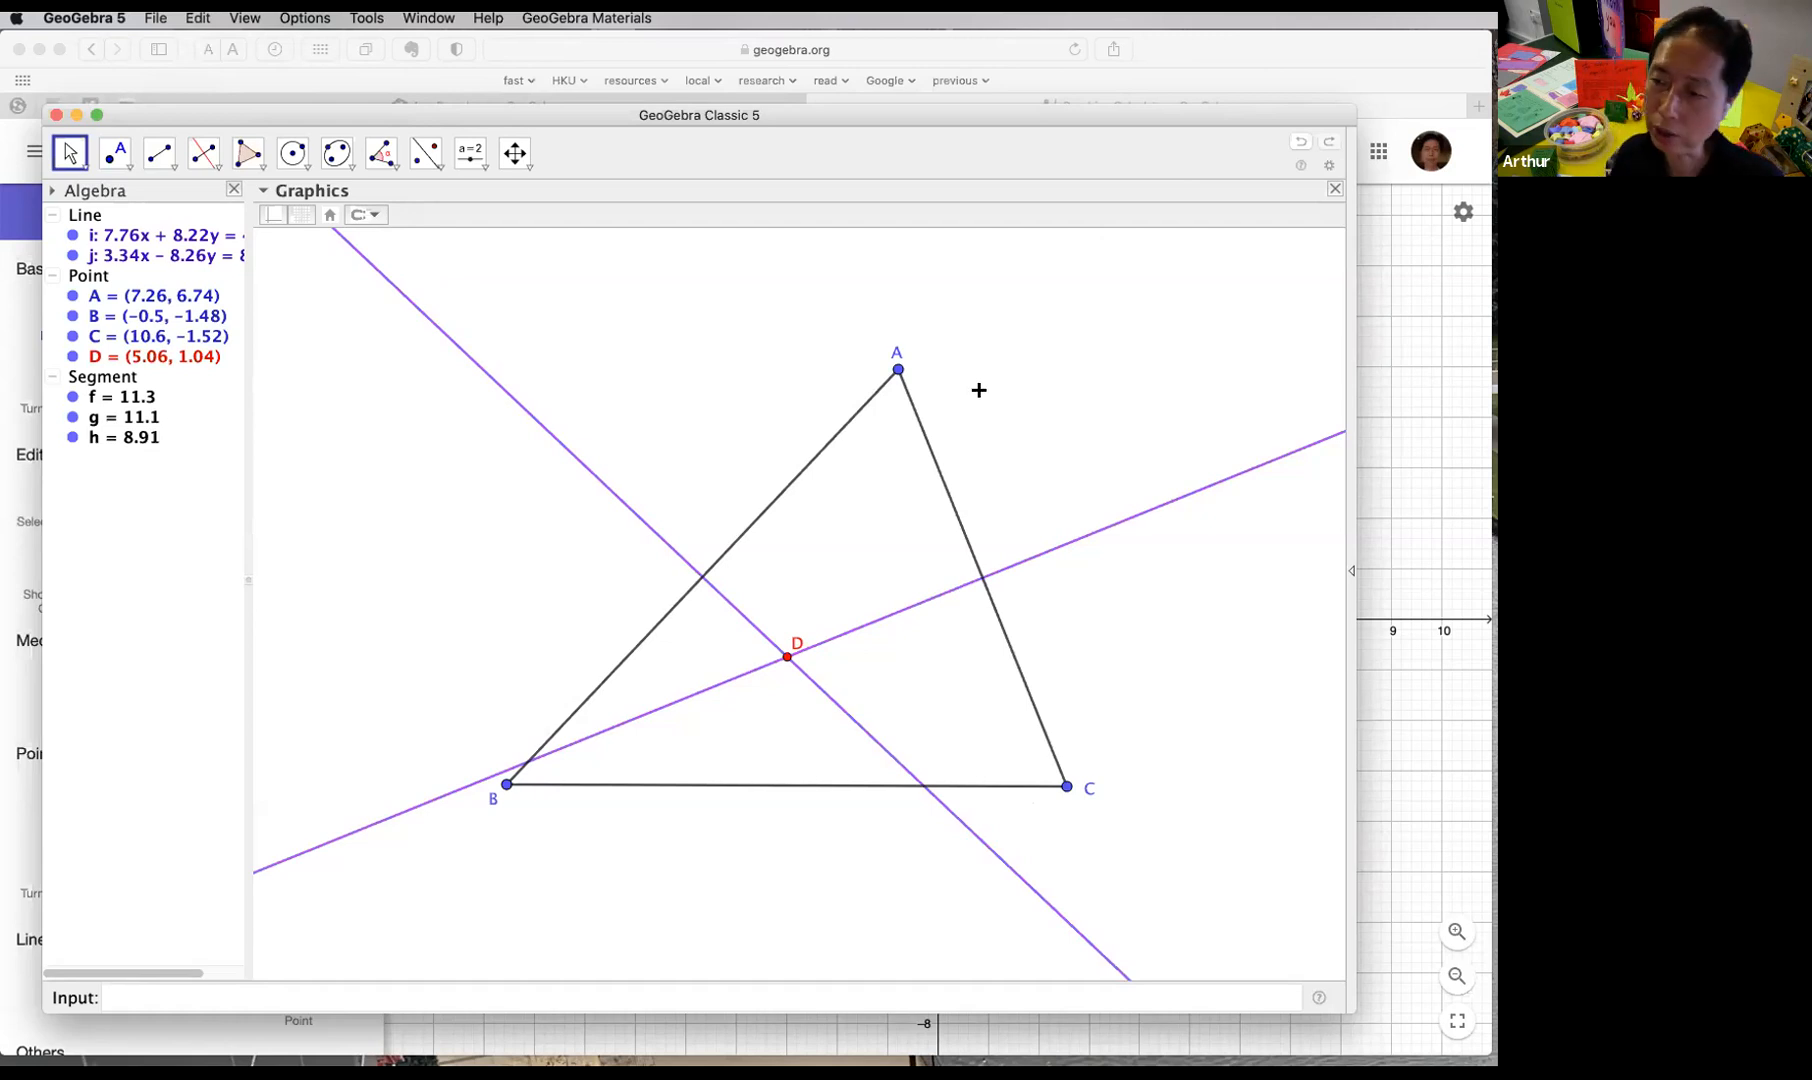
{"action": "left_click", "coordinate": [902, 372]}
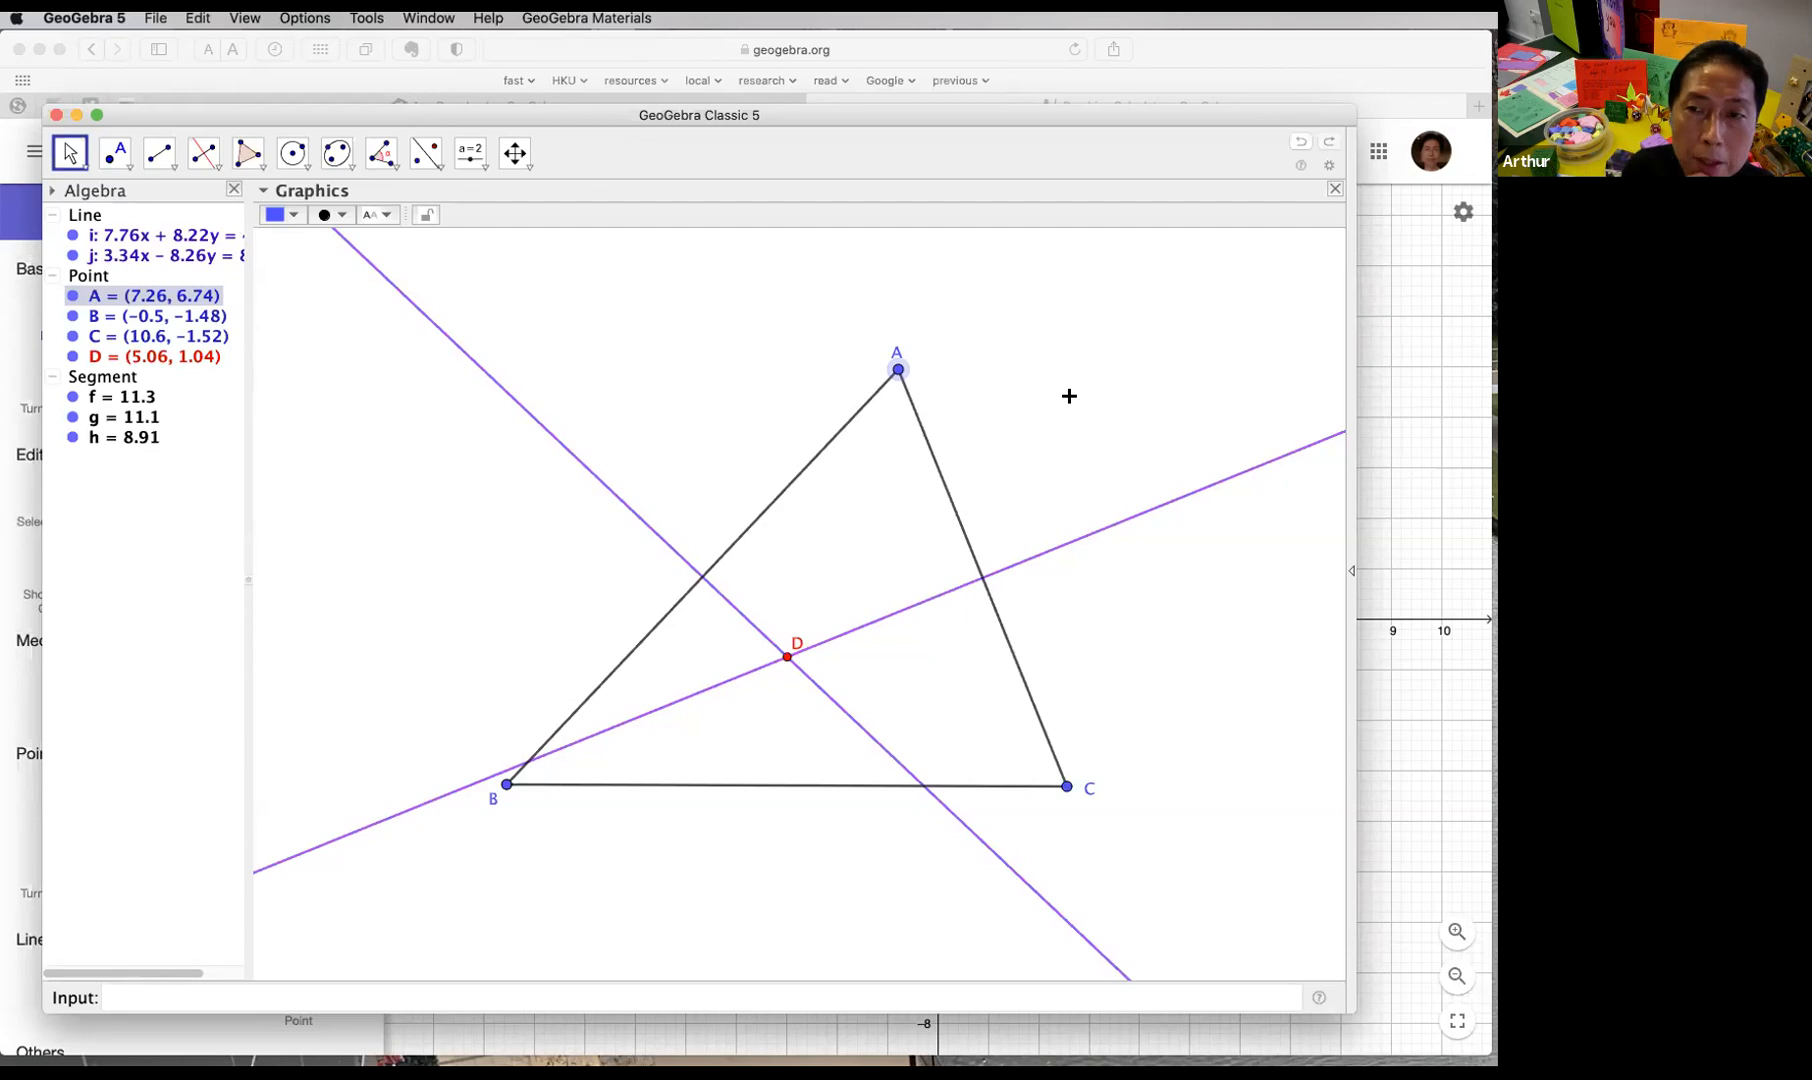
{"action": "left_click", "coordinate": [955, 379]}
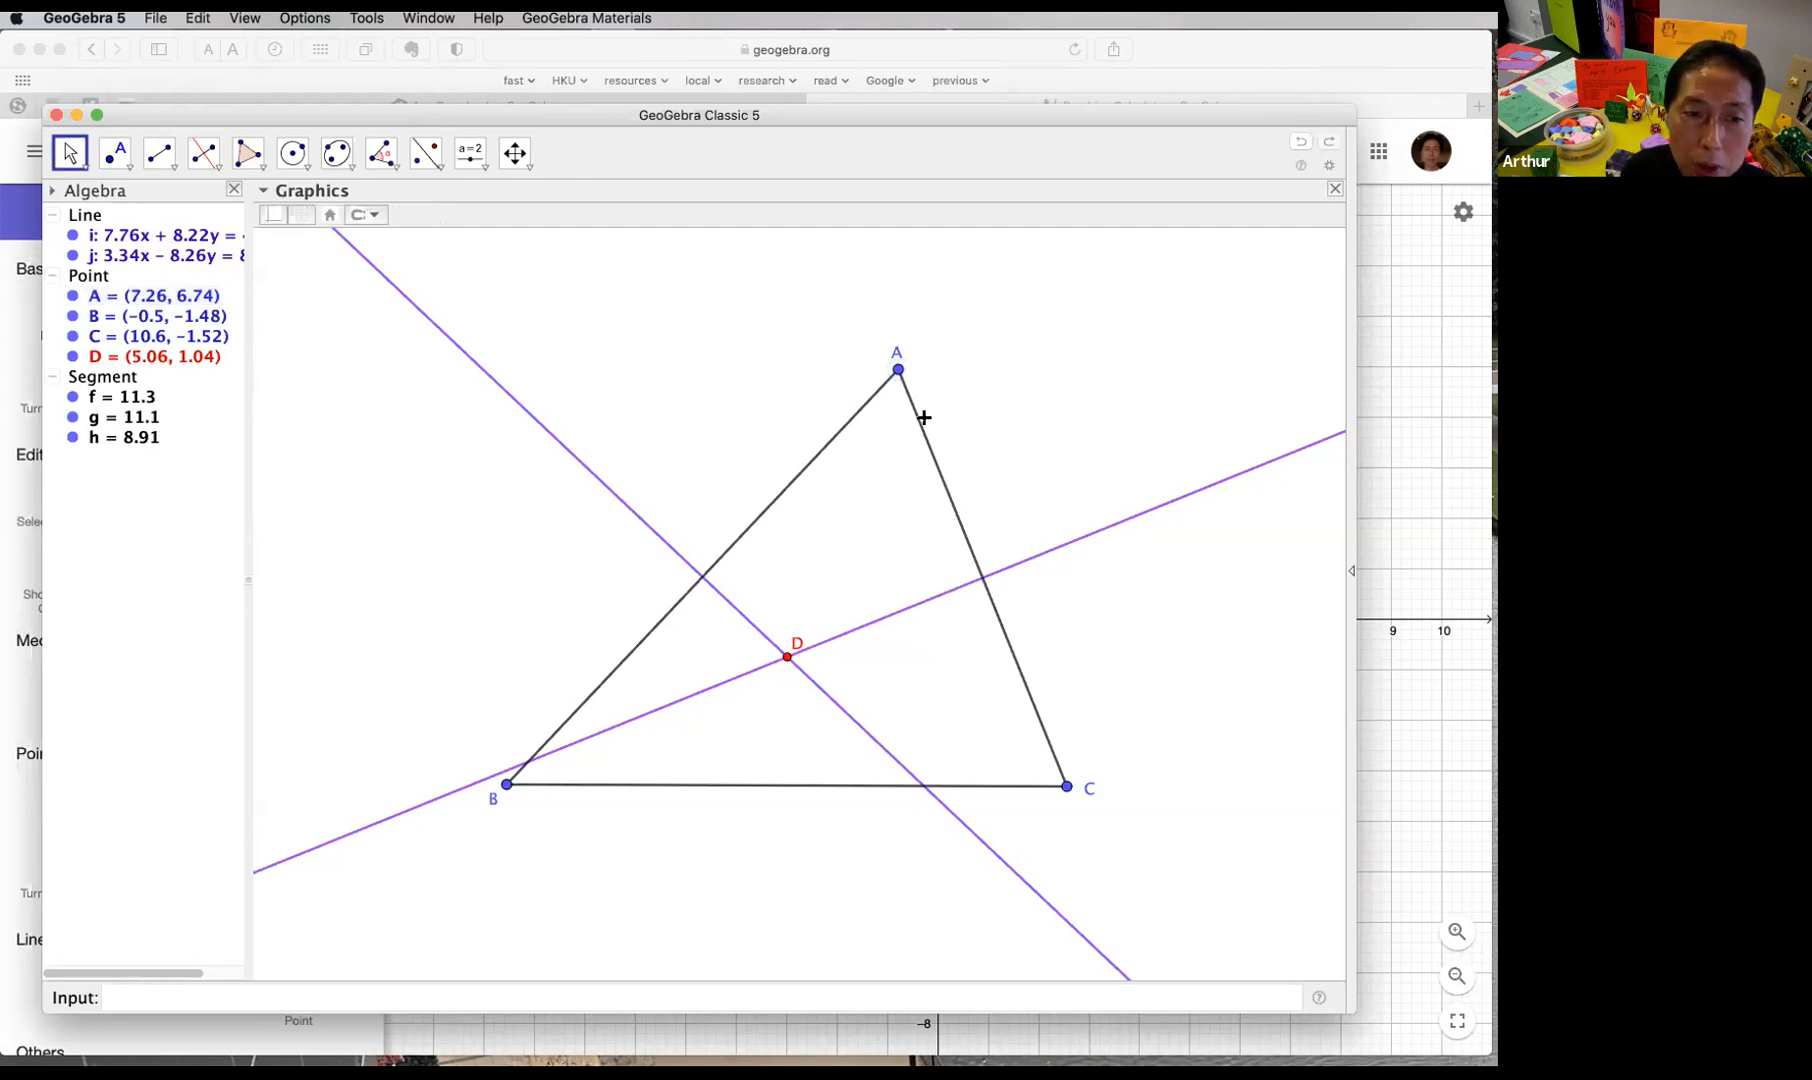
{"action": "left_click", "coordinate": [789, 660]}
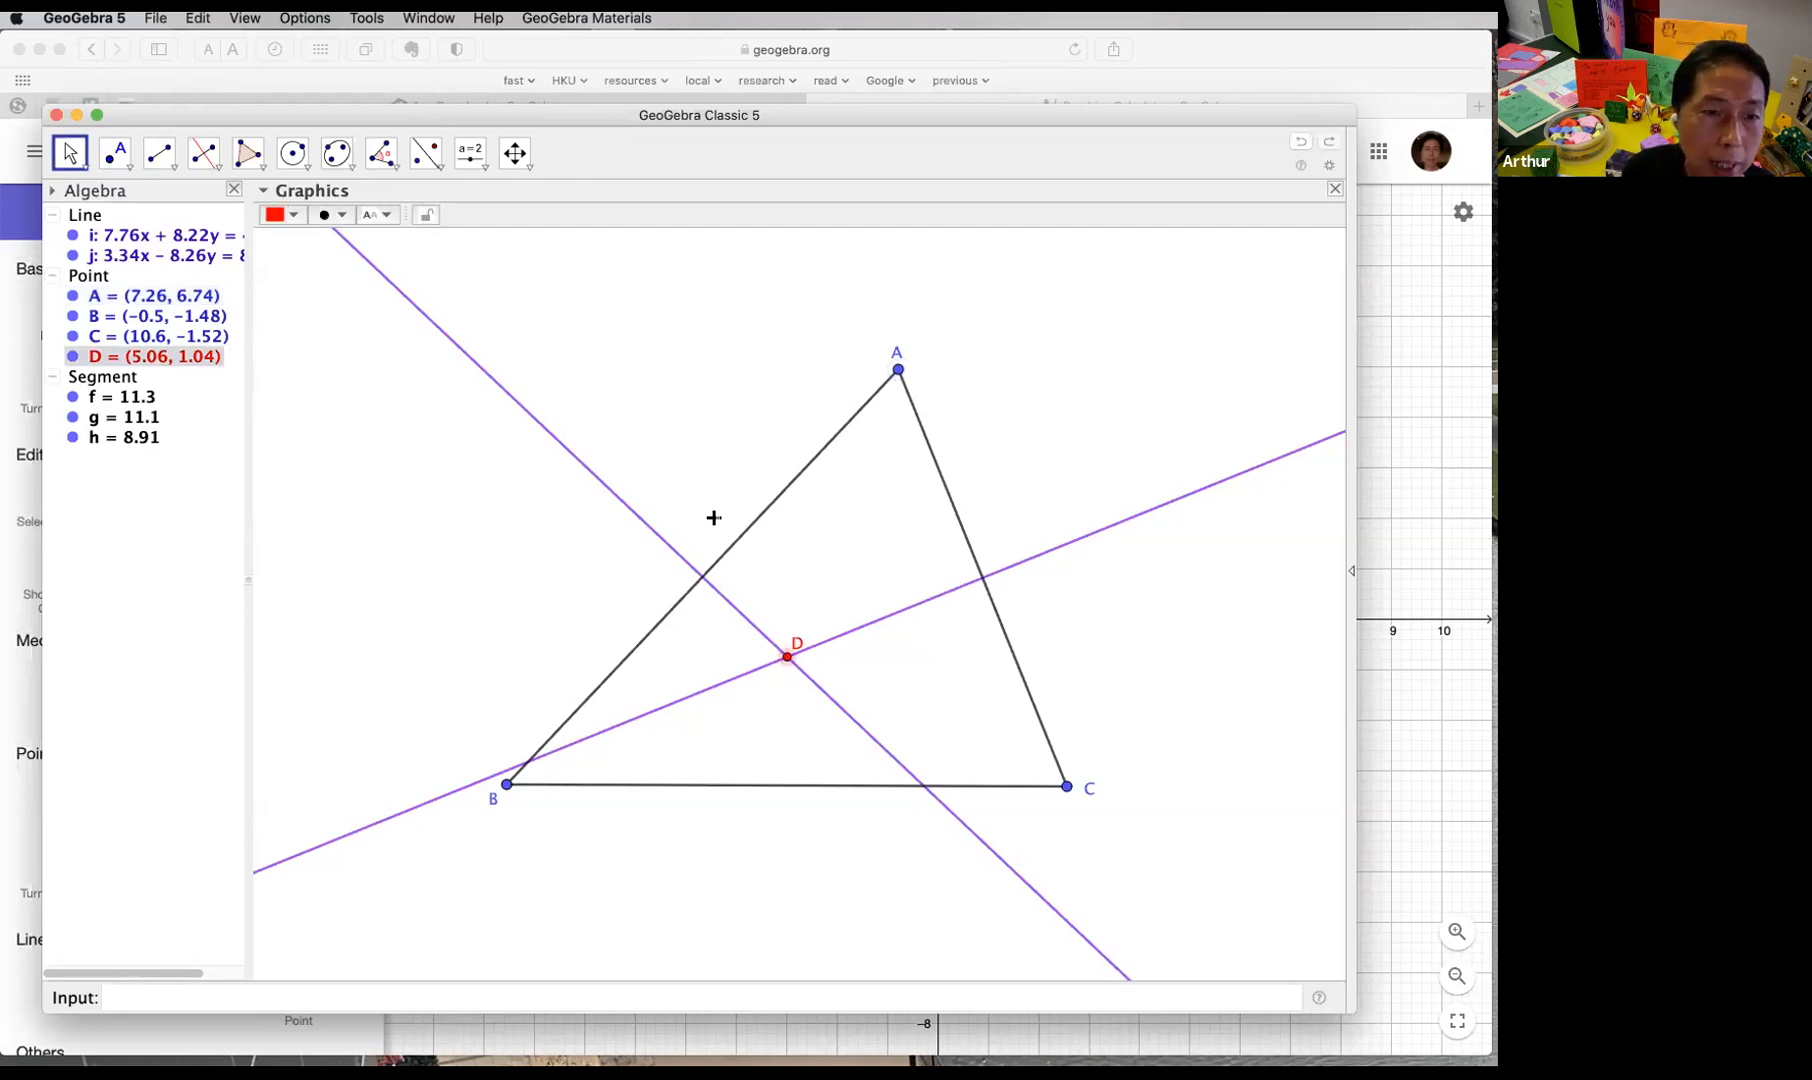
{"action": "left_click", "coordinate": [856, 523]}
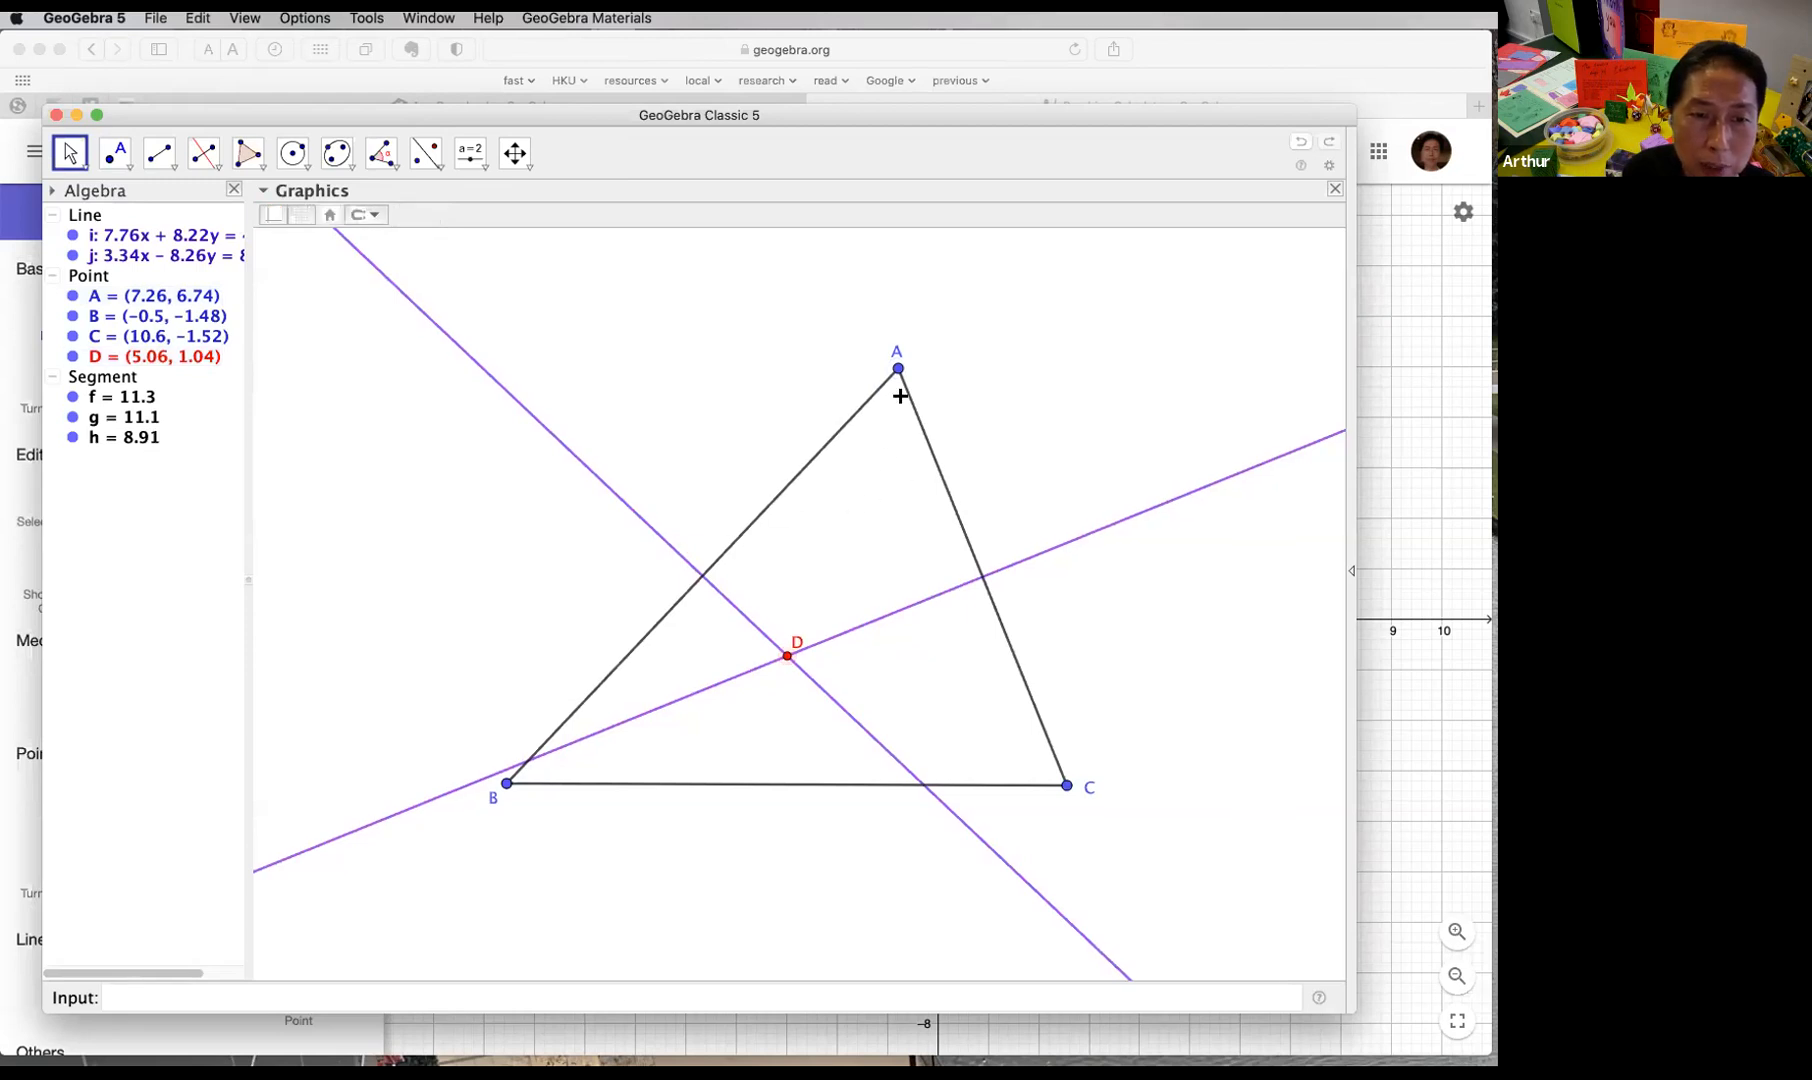
Step: Move vertex A out beyond C to about (12.14, 6.54), and back to about (9.58, 6.5)
{"action": "left_click_drag", "start_coordinate": [899, 373], "coordinate": [1145, 383]}
{"action": "left_click", "coordinate": [1236, 384]}
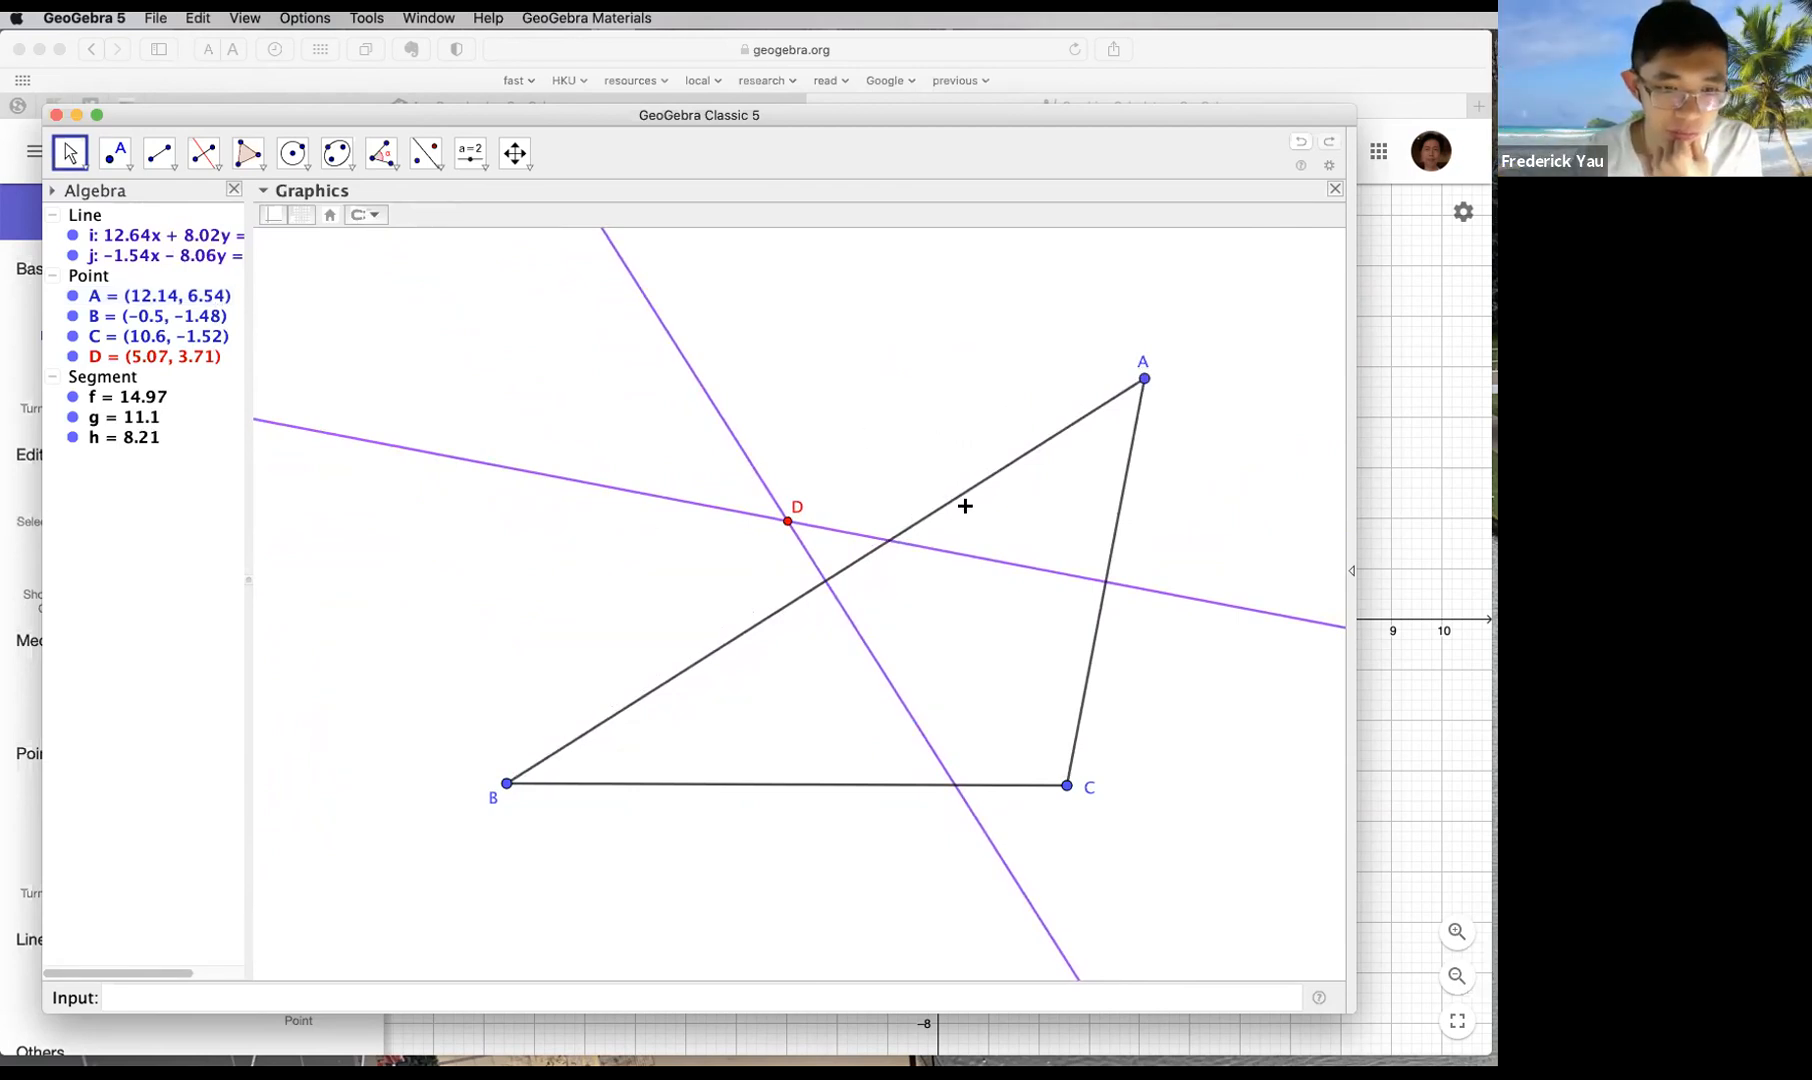
{"action": "left_click_drag", "start_coordinate": [1143, 380], "coordinate": [1015, 381]}
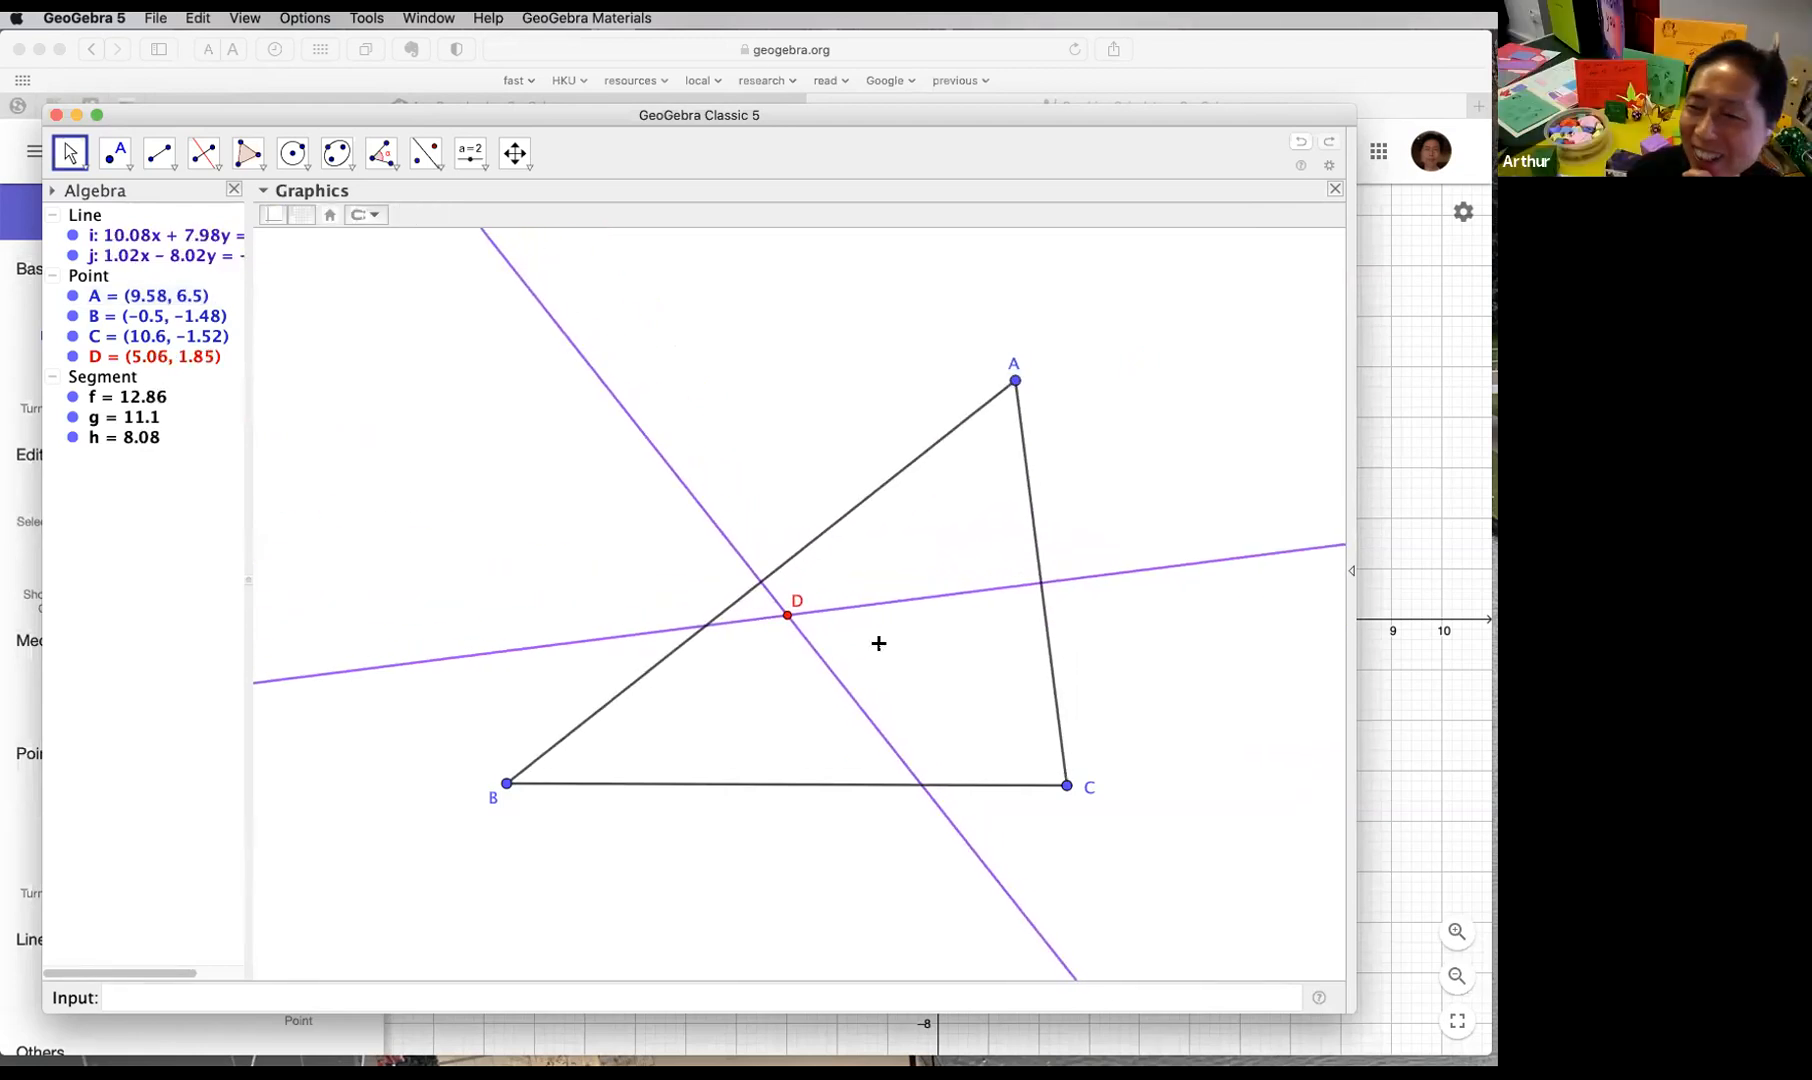
Step: Turn on the trace for point D and record its path while moving vertex A, ending at about (9.32, 6.16)
{"action": "left_click", "coordinate": [788, 617]}
{"action": "right_click", "coordinate": [788, 618]}
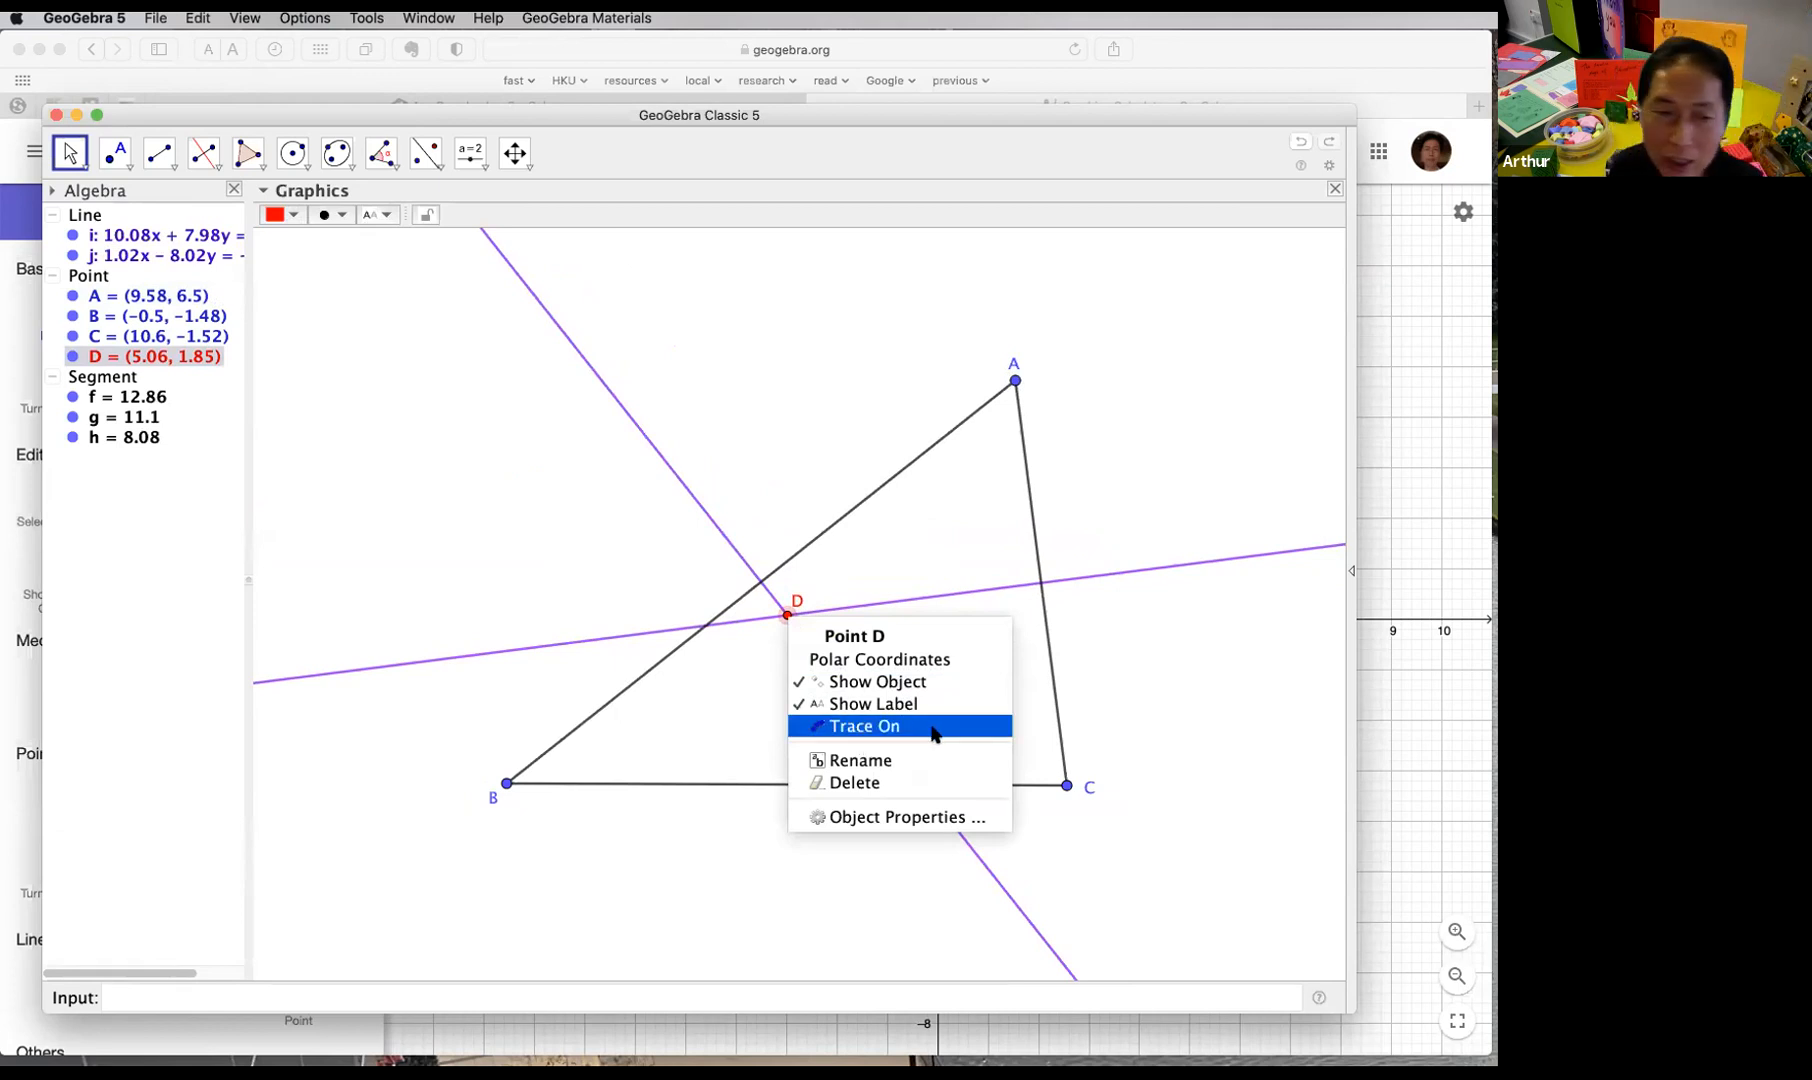
{"action": "left_click", "coordinate": [933, 735]}
{"action": "left_click", "coordinate": [934, 518]}
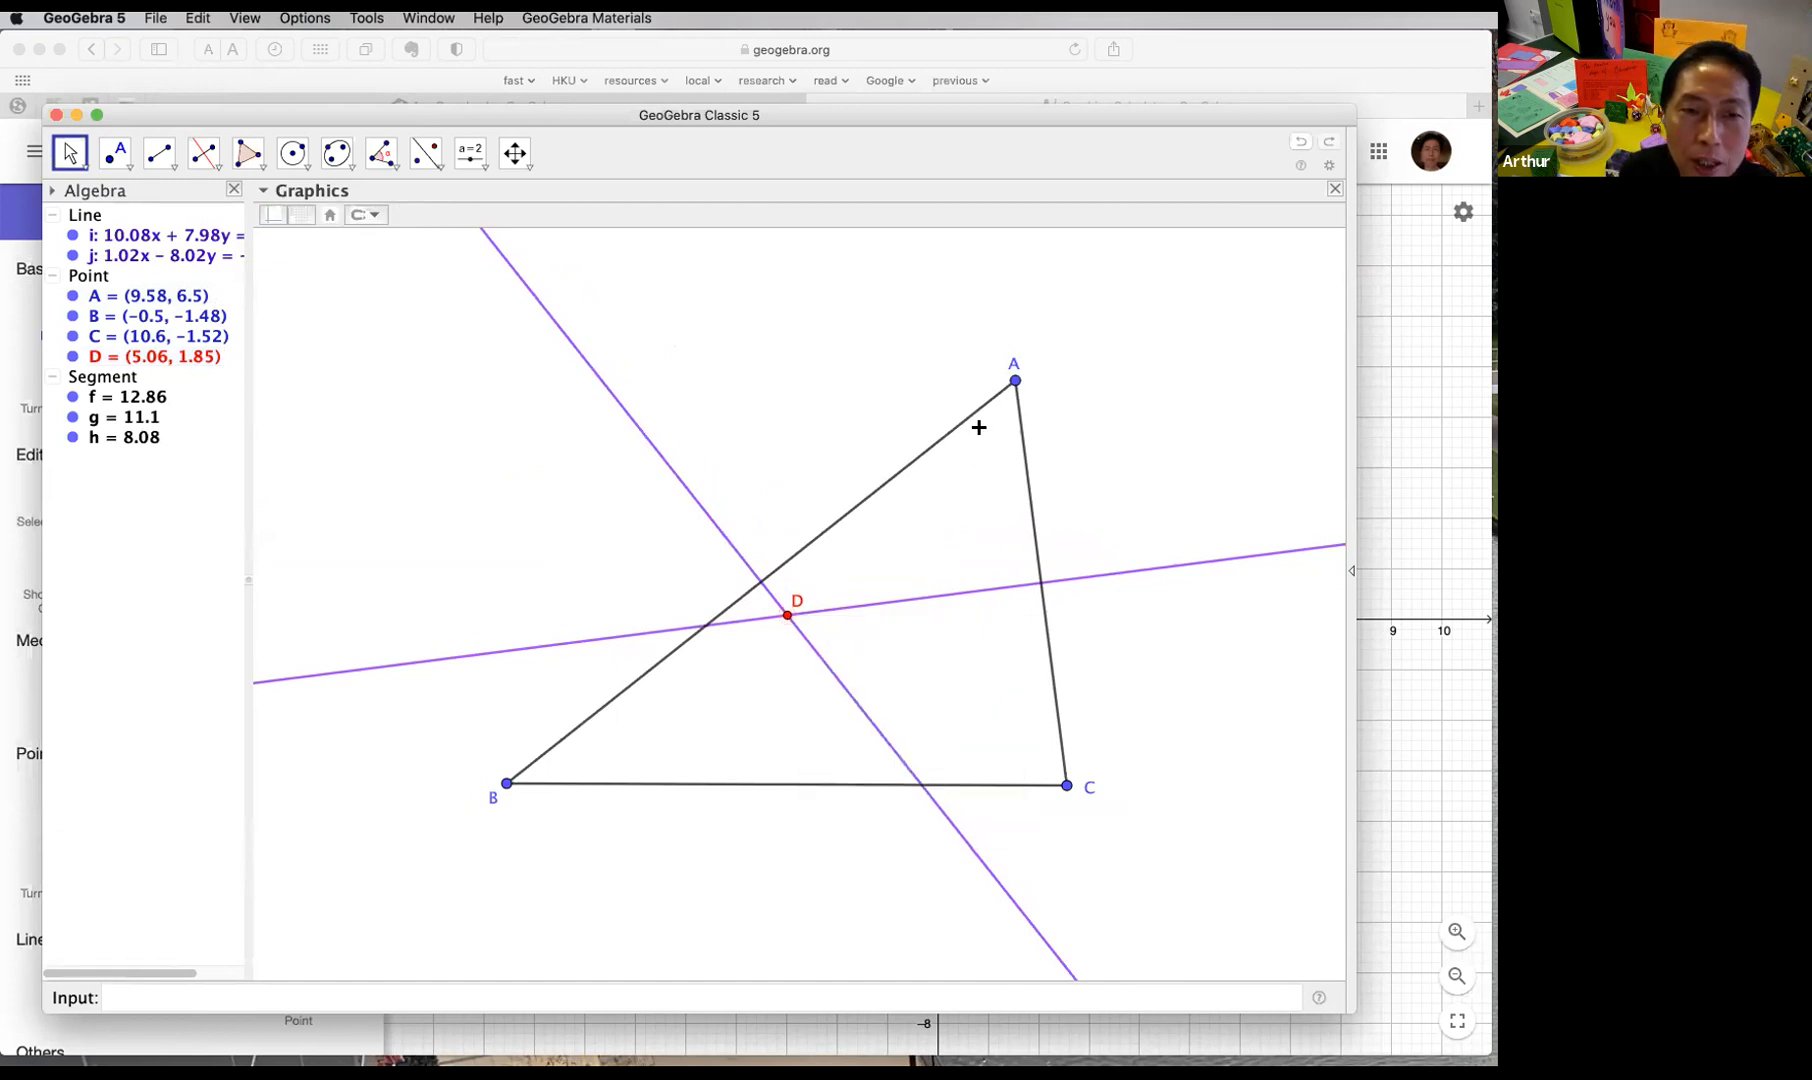
{"action": "mouse_move", "coordinate": [1017, 382]}
{"action": "left_mouse_down"}
{"action": "mouse_move", "coordinate": [962, 384]}
{"action": "mouse_move", "coordinate": [1046, 406]}
{"action": "mouse_move", "coordinate": [840, 390]}
{"action": "mouse_move", "coordinate": [938, 404]}
{"action": "mouse_move", "coordinate": [1245, 578]}
{"action": "mouse_move", "coordinate": [813, 372]}
{"action": "mouse_move", "coordinate": [384, 348]}
{"action": "mouse_move", "coordinate": [1120, 878]}
{"action": "mouse_move", "coordinate": [256, 231]}
{"action": "mouse_move", "coordinate": [713, 711]}
{"action": "mouse_move", "coordinate": [1090, 627]}
{"action": "mouse_move", "coordinate": [22, 587]}
{"action": "mouse_move", "coordinate": [610, 117]}
{"action": "mouse_move", "coordinate": [1050, 425]}
{"action": "mouse_move", "coordinate": [1117, 260]}
{"action": "mouse_move", "coordinate": [988, 411]}
{"action": "left_mouse_up"}
{"action": "left_click", "coordinate": [1089, 390]}
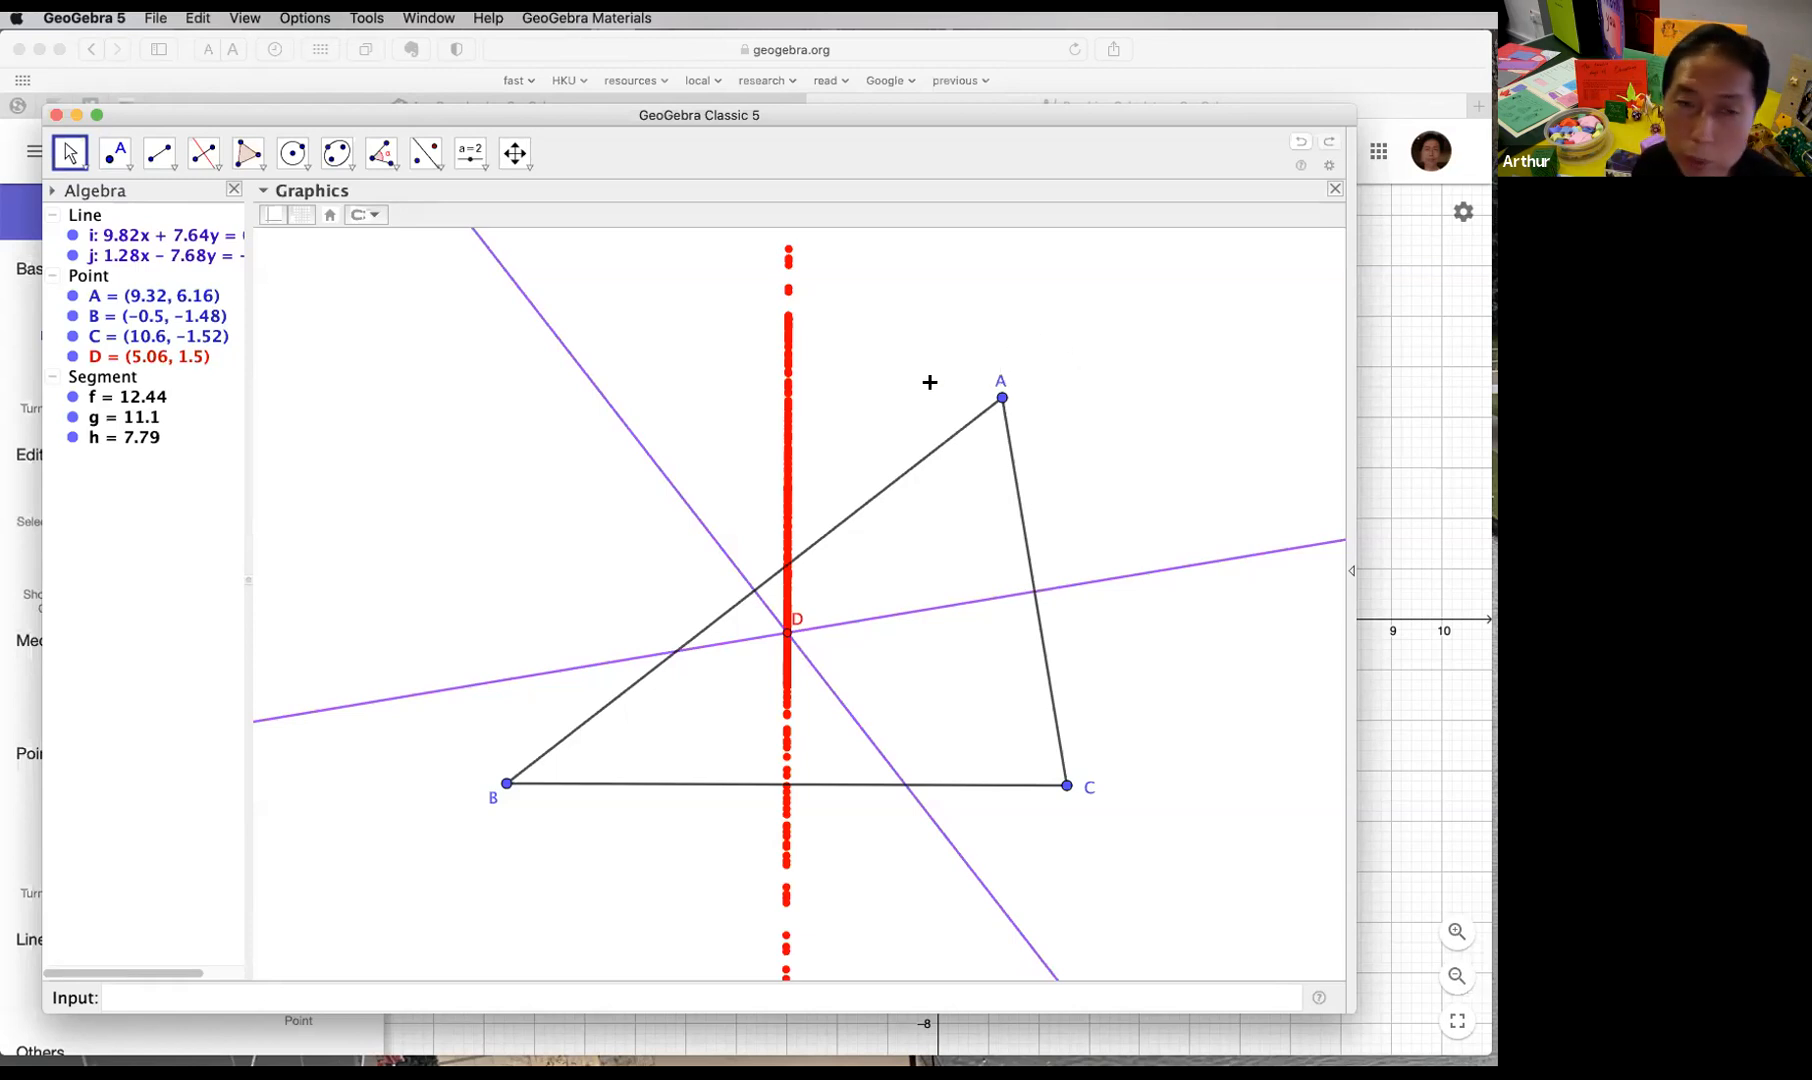
Step: Clear point D's trace, redraw it by moving vertex A to about (8.55, 6.29), and clear it again
{"action": "scroll", "coordinate": [922, 415], "scroll_direction": "up", "scroll_amount": 2}
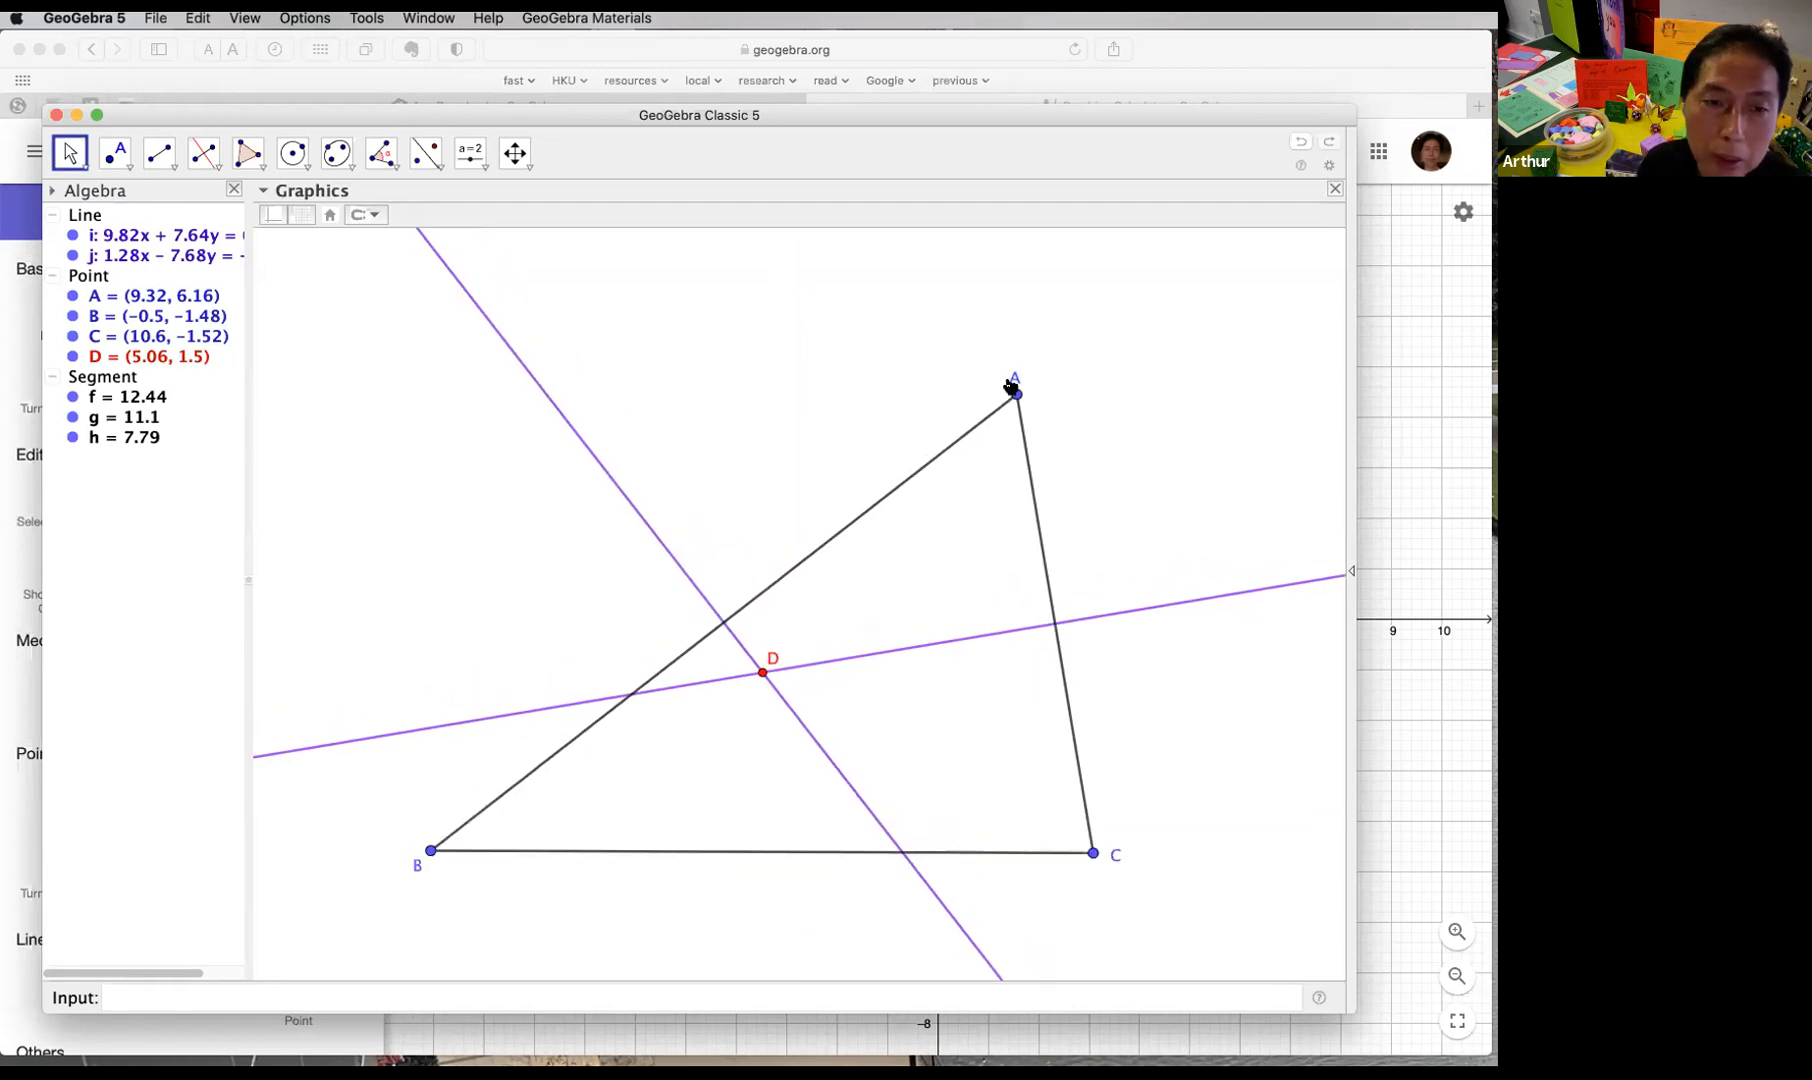
{"action": "scroll", "coordinate": [1011, 387], "scroll_direction": "down", "scroll_amount": 2}
{"action": "mouse_move", "coordinate": [1010, 391]}
{"action": "left_mouse_down"}
{"action": "mouse_move", "coordinate": [927, 523]}
{"action": "mouse_move", "coordinate": [888, 652]}
{"action": "mouse_move", "coordinate": [1040, 360]}
{"action": "mouse_move", "coordinate": [1064, 574]}
{"action": "mouse_move", "coordinate": [934, 554]}
{"action": "mouse_move", "coordinate": [541, 345]}
{"action": "mouse_move", "coordinate": [942, 368]}
{"action": "mouse_move", "coordinate": [882, 449]}
{"action": "mouse_move", "coordinate": [510, 358]}
{"action": "mouse_move", "coordinate": [950, 322]}
{"action": "mouse_move", "coordinate": [950, 338]}
{"action": "mouse_move", "coordinate": [928, 287]}
{"action": "mouse_move", "coordinate": [728, 388]}
{"action": "mouse_move", "coordinate": [1003, 392]}
{"action": "mouse_move", "coordinate": [987, 390]}
{"action": "left_mouse_up"}
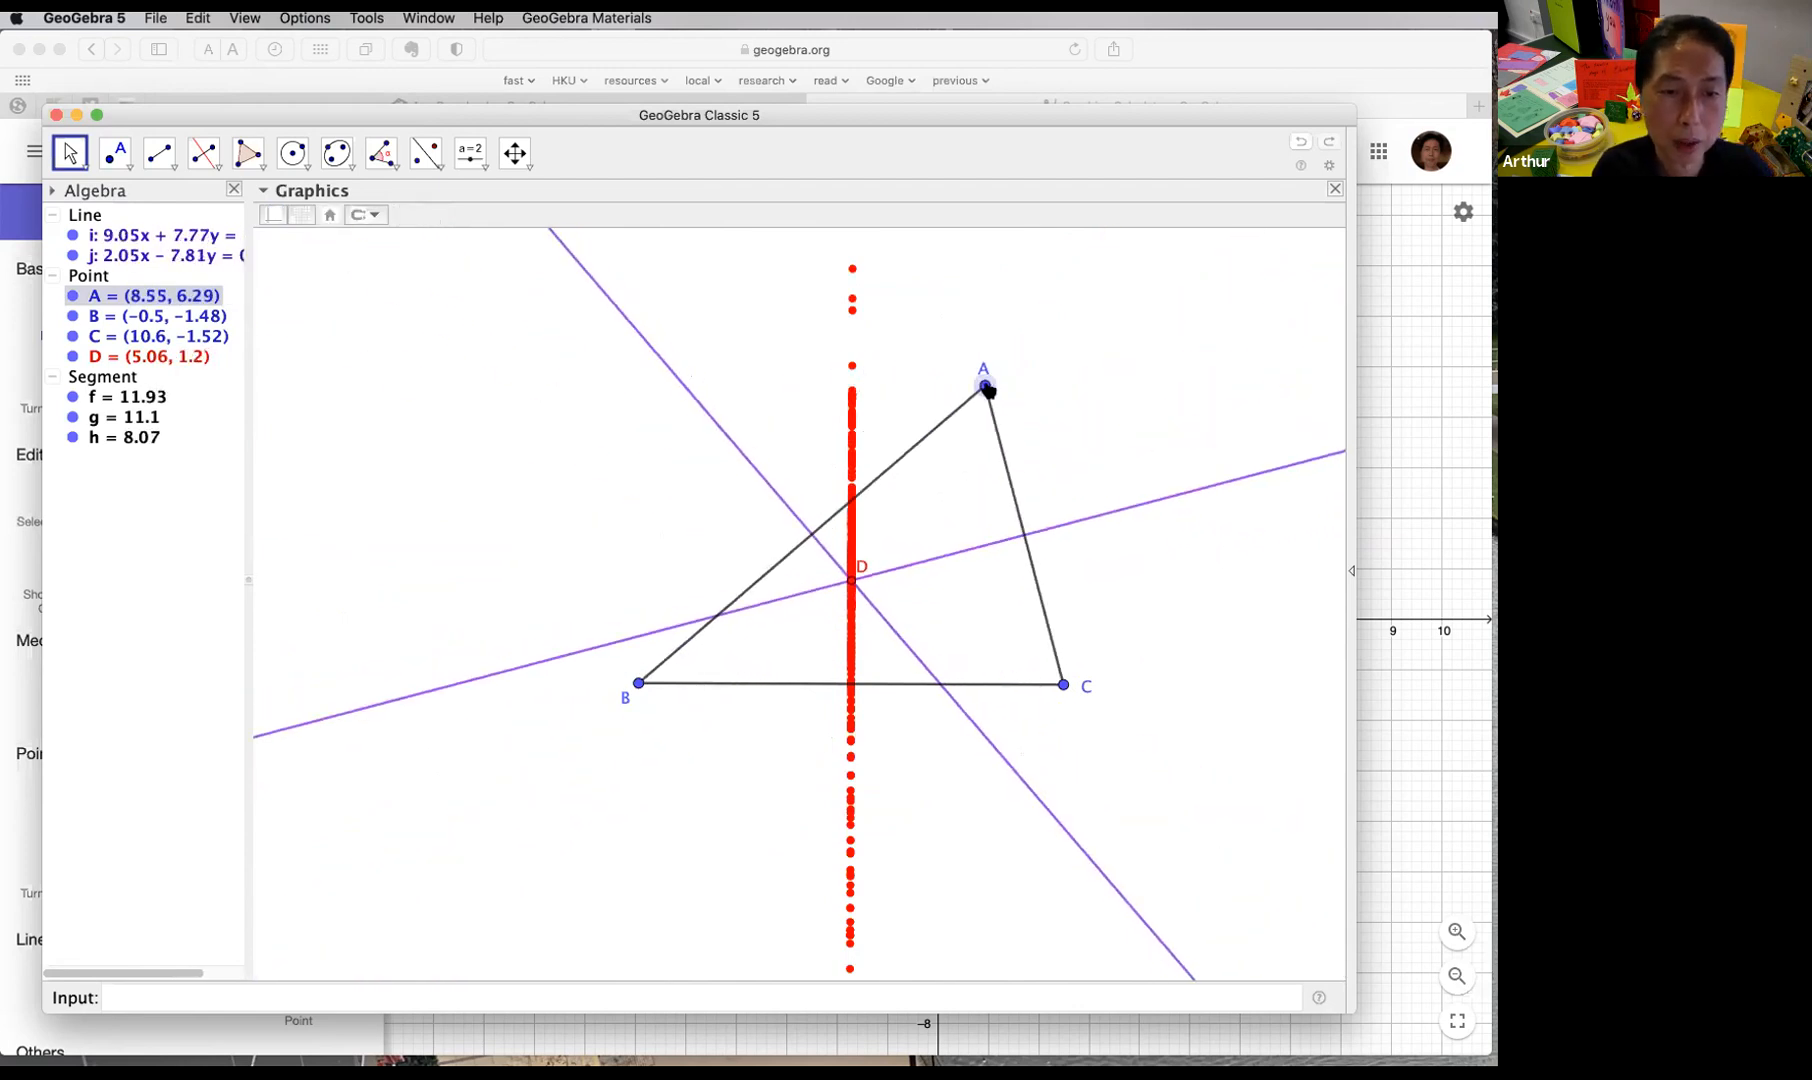
{"action": "left_click", "coordinate": [1104, 421]}
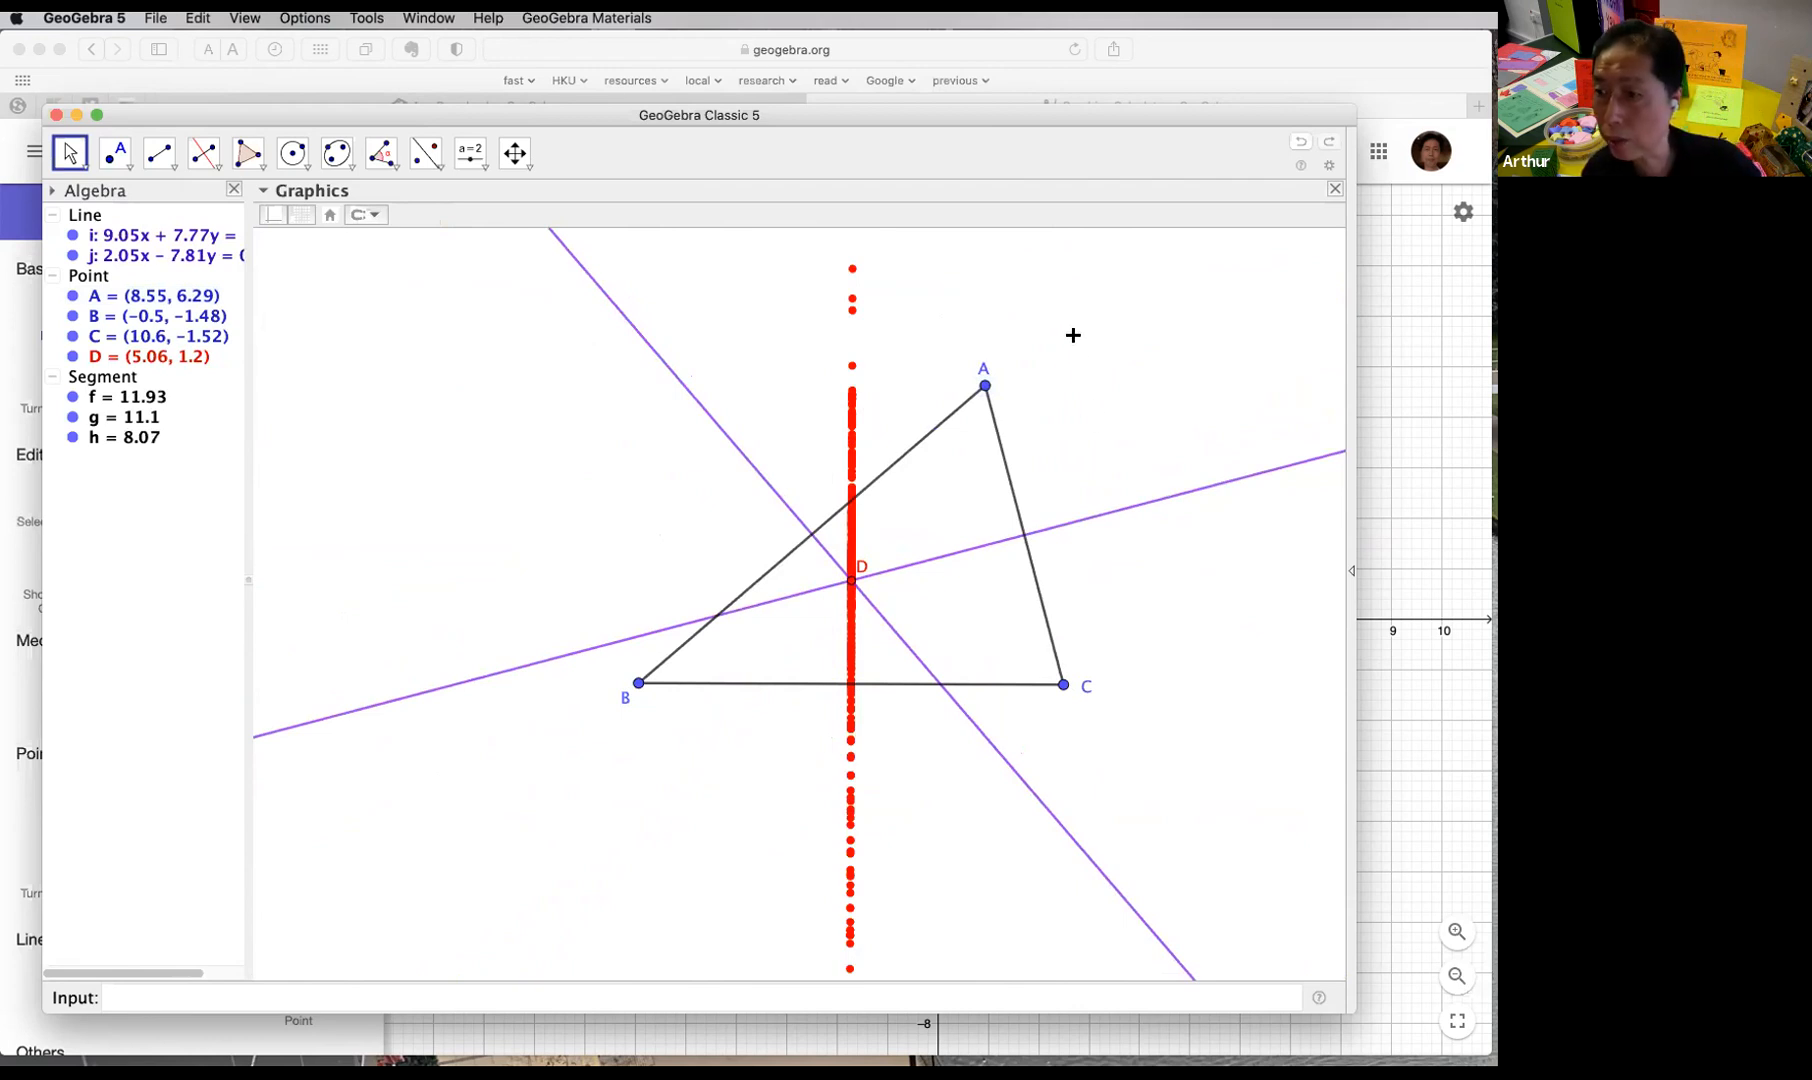
{"action": "scroll", "coordinate": [1068, 441], "scroll_direction": "down", "scroll_amount": 3}
{"action": "scroll", "coordinate": [1037, 482], "scroll_direction": "up", "scroll_amount": 2}
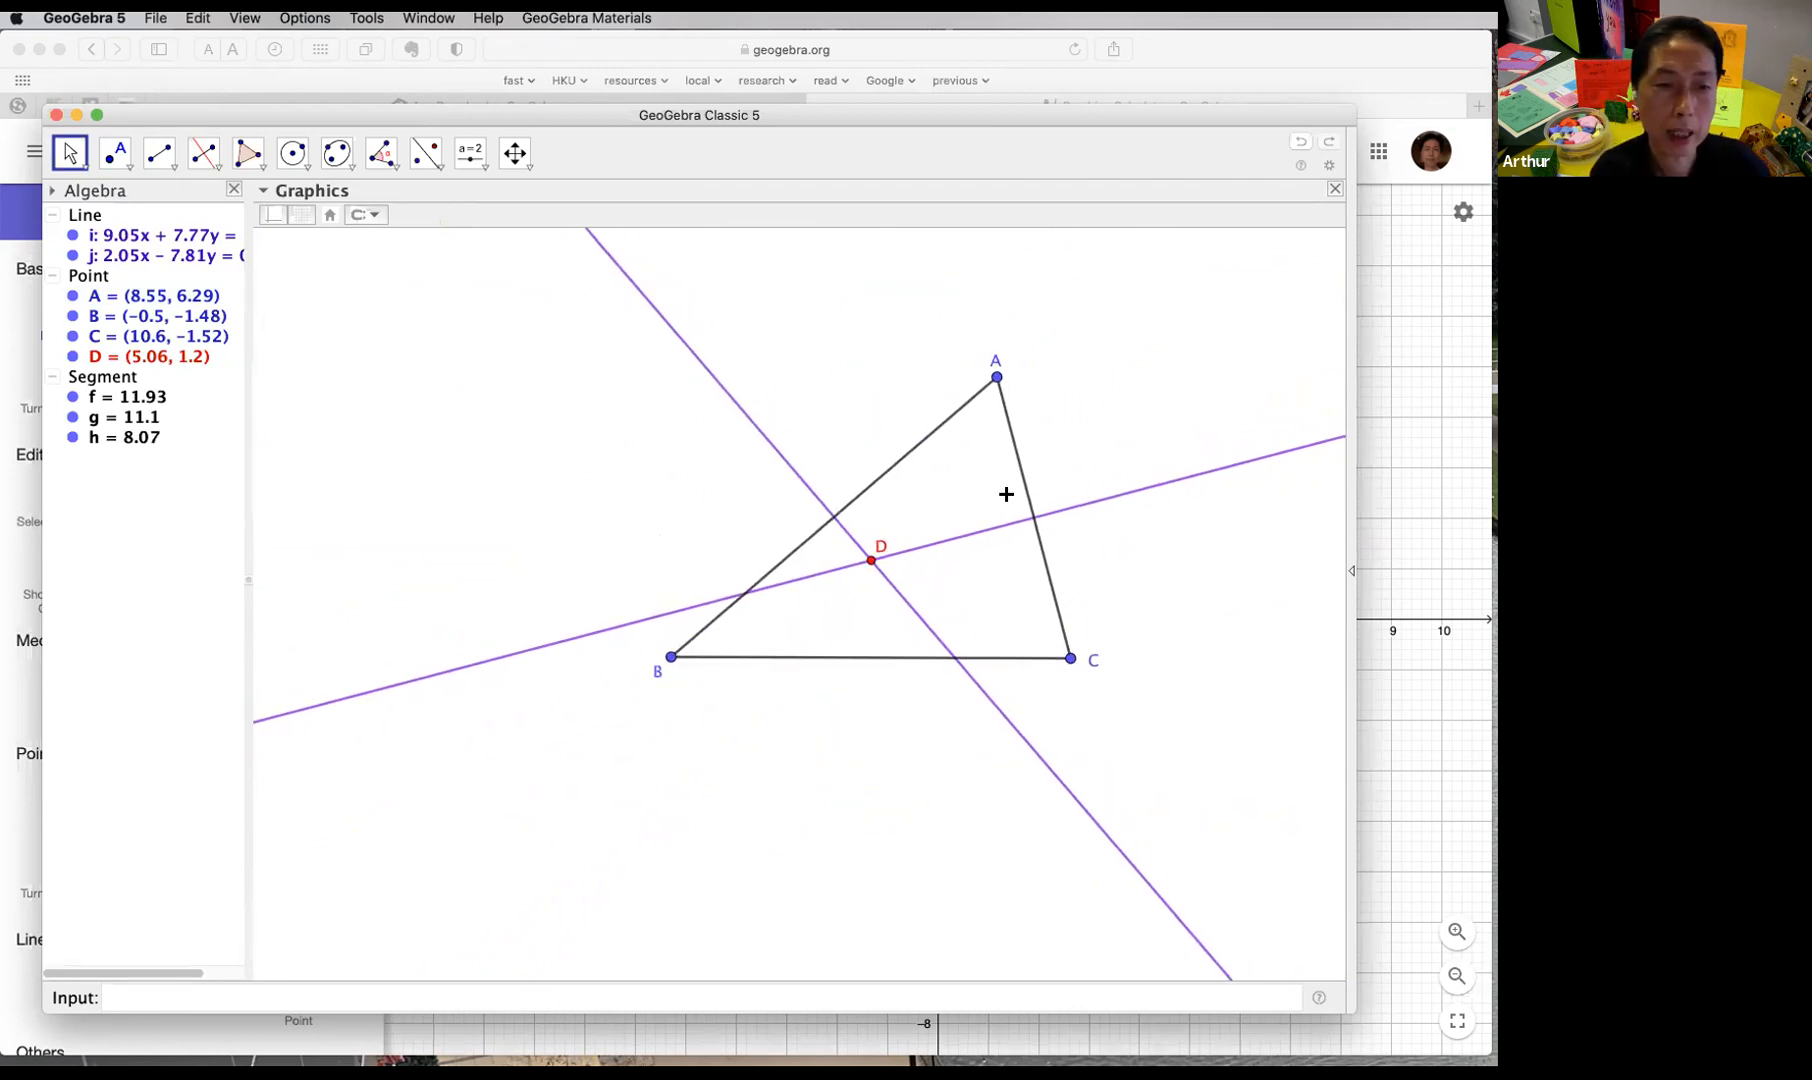
Step: Delete point D and both perpendicular bisectors, and move vertex A to about (7.94, 6.56)
{"action": "left_click", "coordinate": [871, 563]}
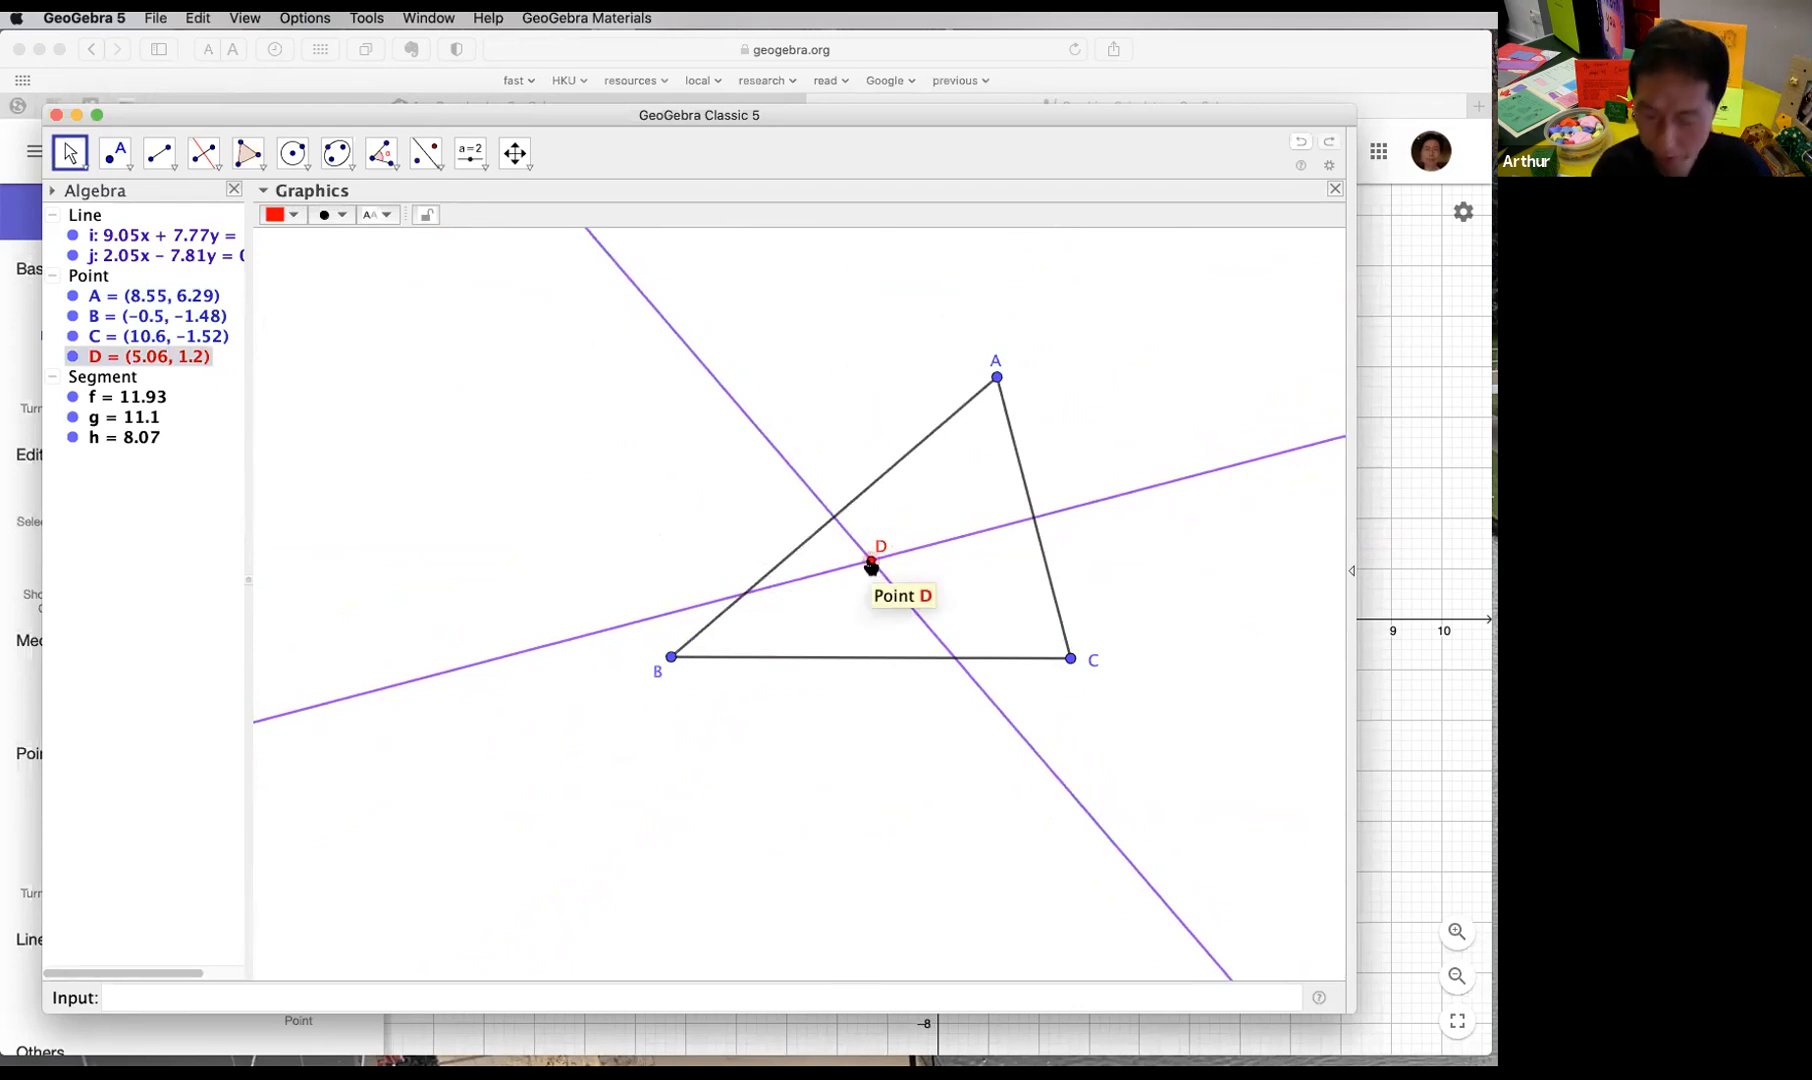
{"action": "key", "text": "Delete"}
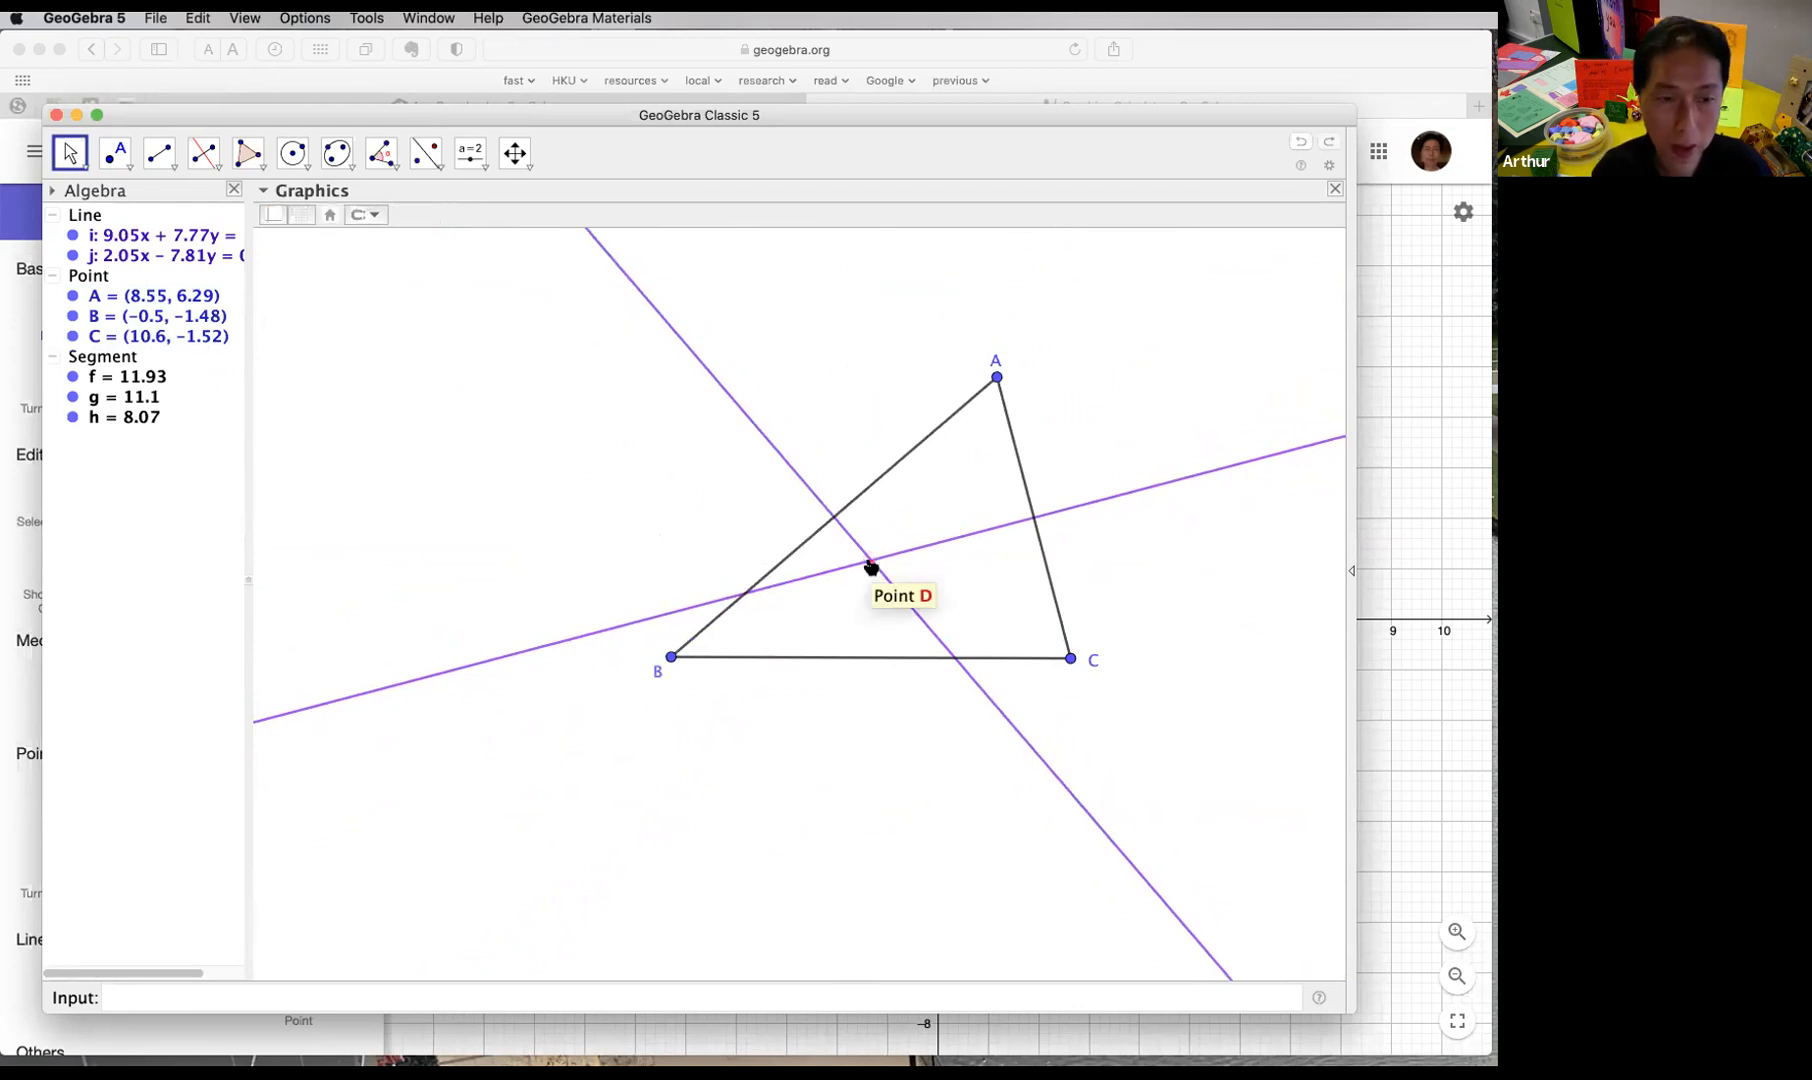
{"action": "left_click", "coordinate": [745, 418]}
{"action": "key", "text": "Delete"}
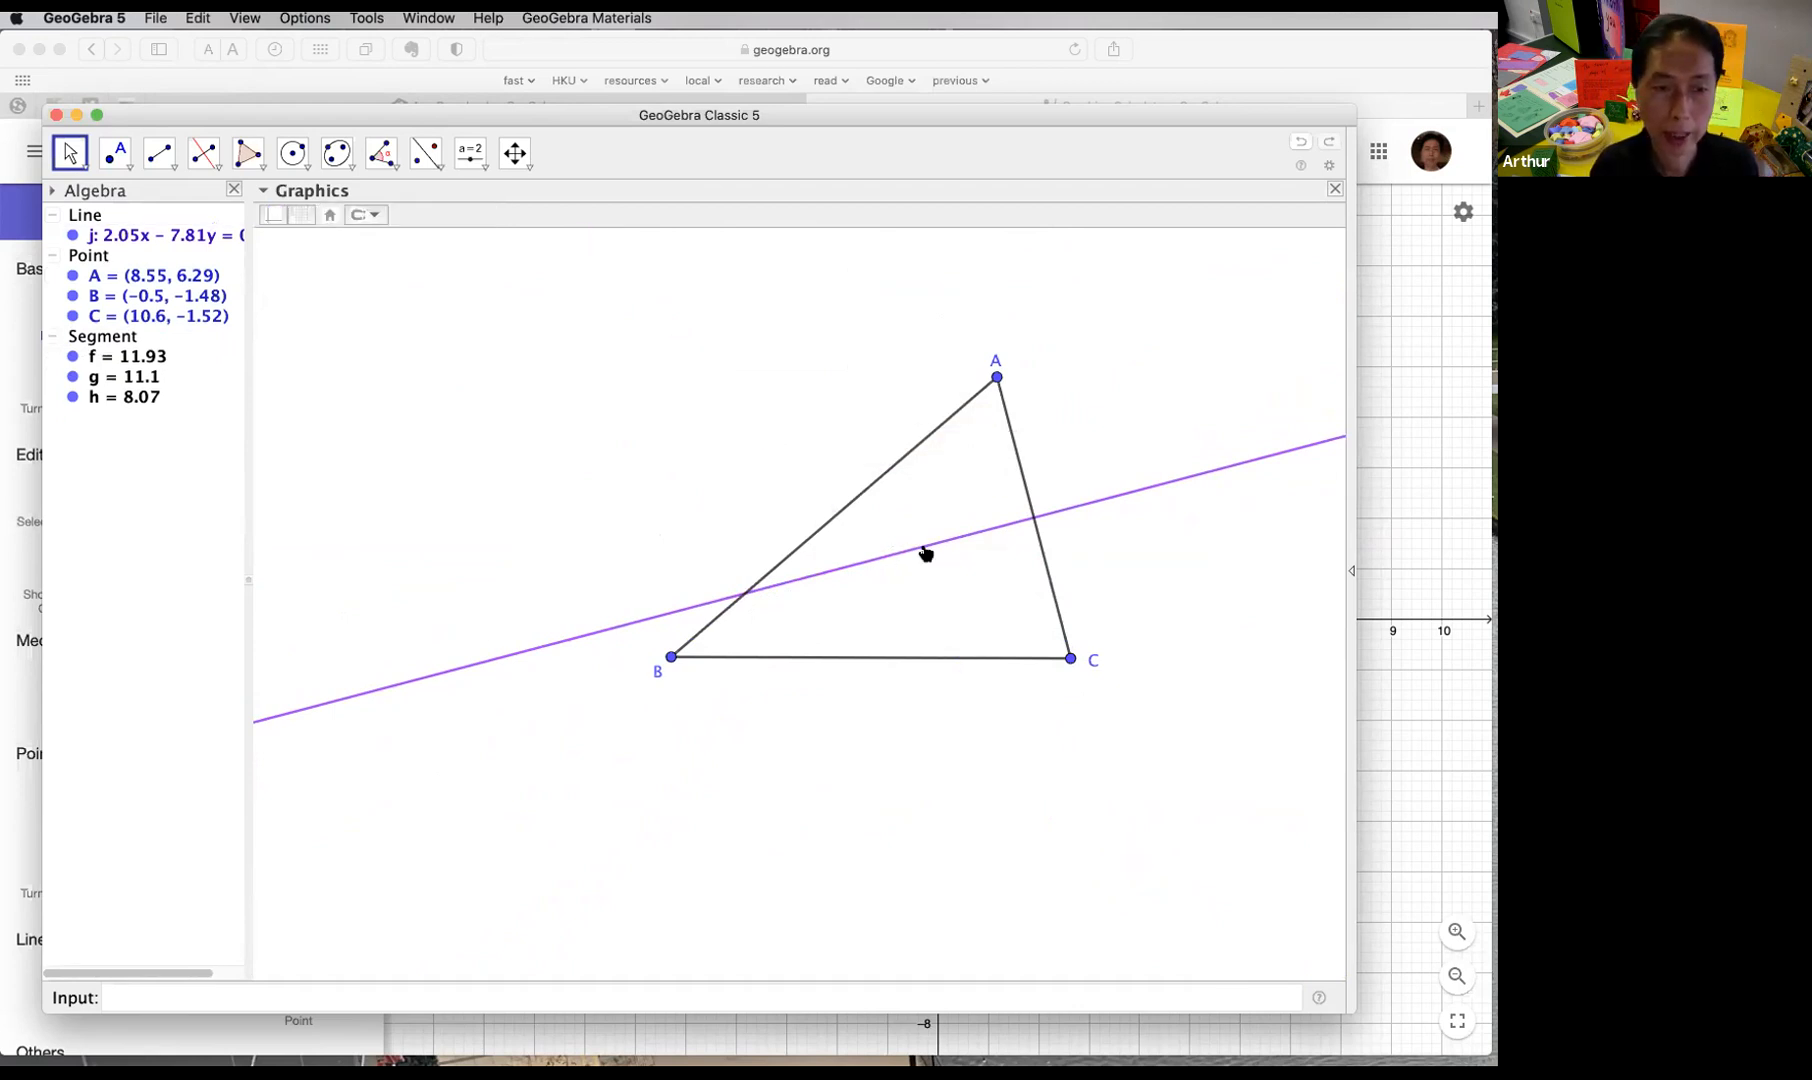
{"action": "left_click", "coordinate": [928, 541]}
{"action": "key", "text": "Delete"}
{"action": "mouse_move", "coordinate": [997, 377]}
{"action": "left_mouse_down"}
{"action": "mouse_move", "coordinate": [639, 408]}
{"action": "mouse_move", "coordinate": [974, 368]}
{"action": "left_mouse_up"}
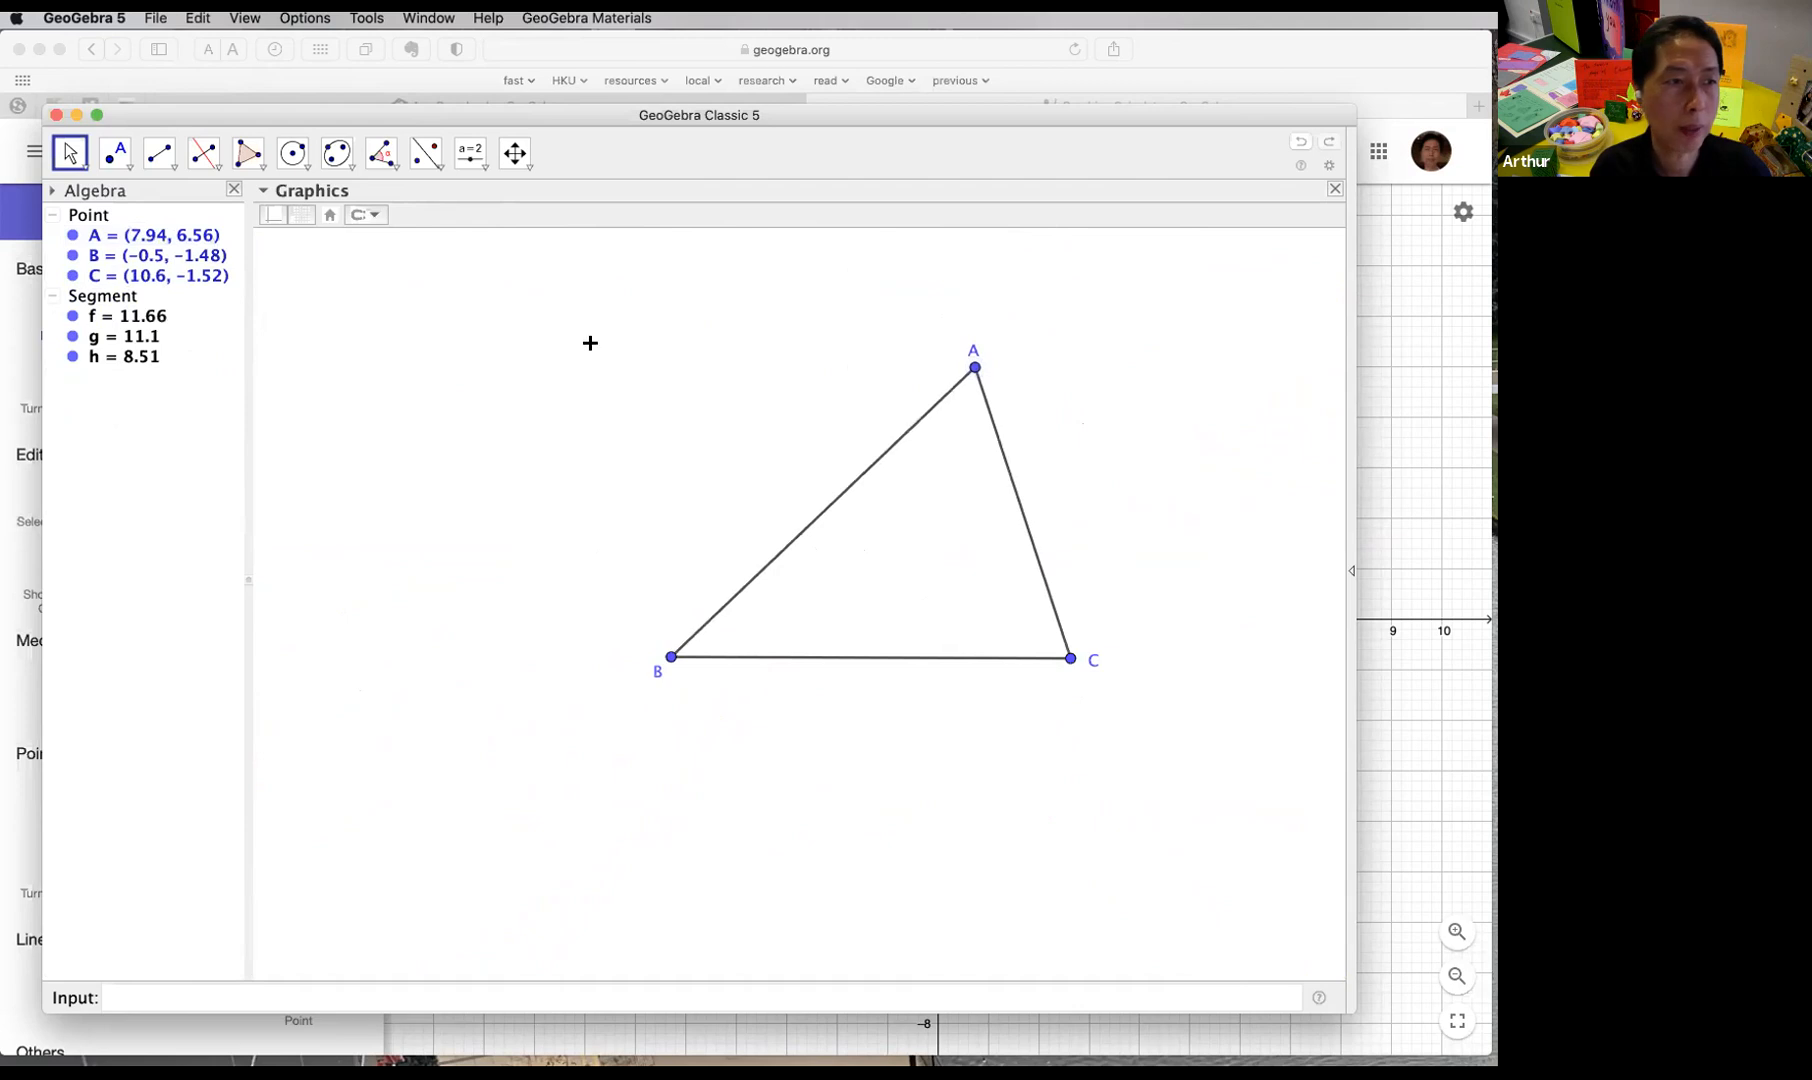
{"action": "left_click", "coordinate": [168, 162]}
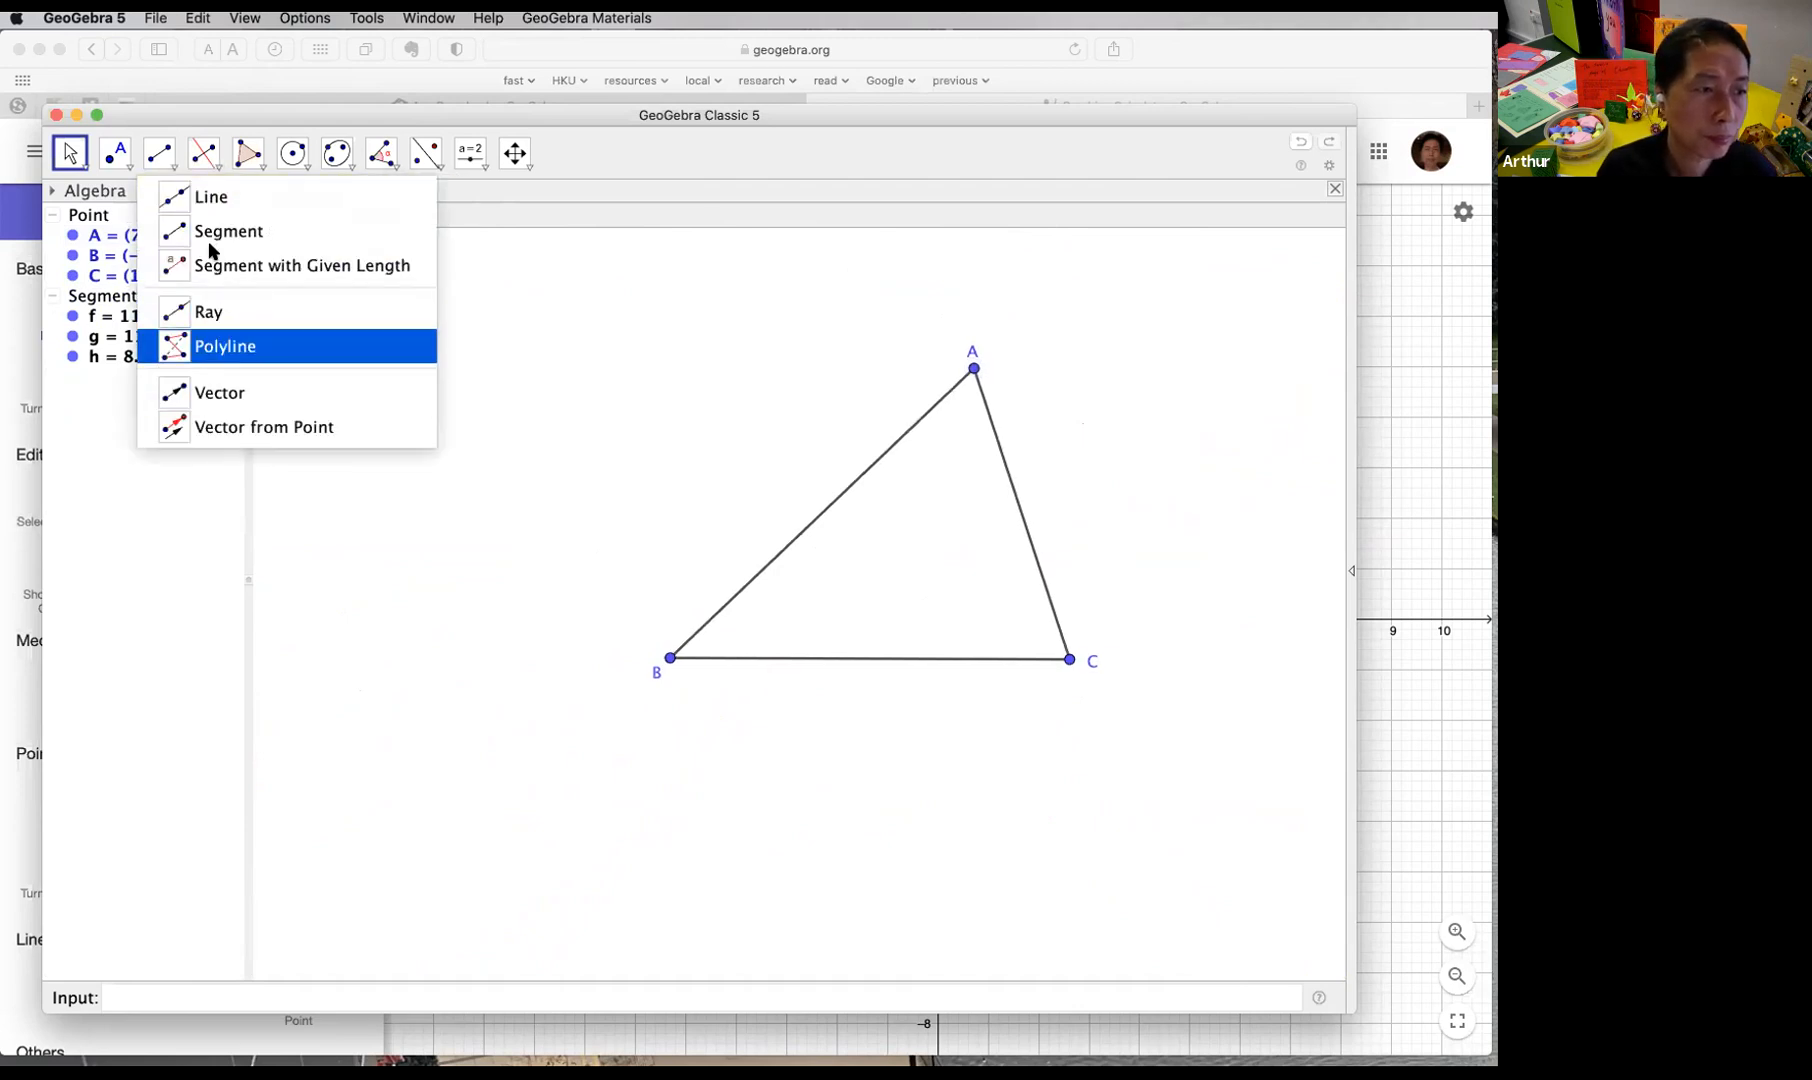
{"action": "left_click", "coordinate": [220, 170]}
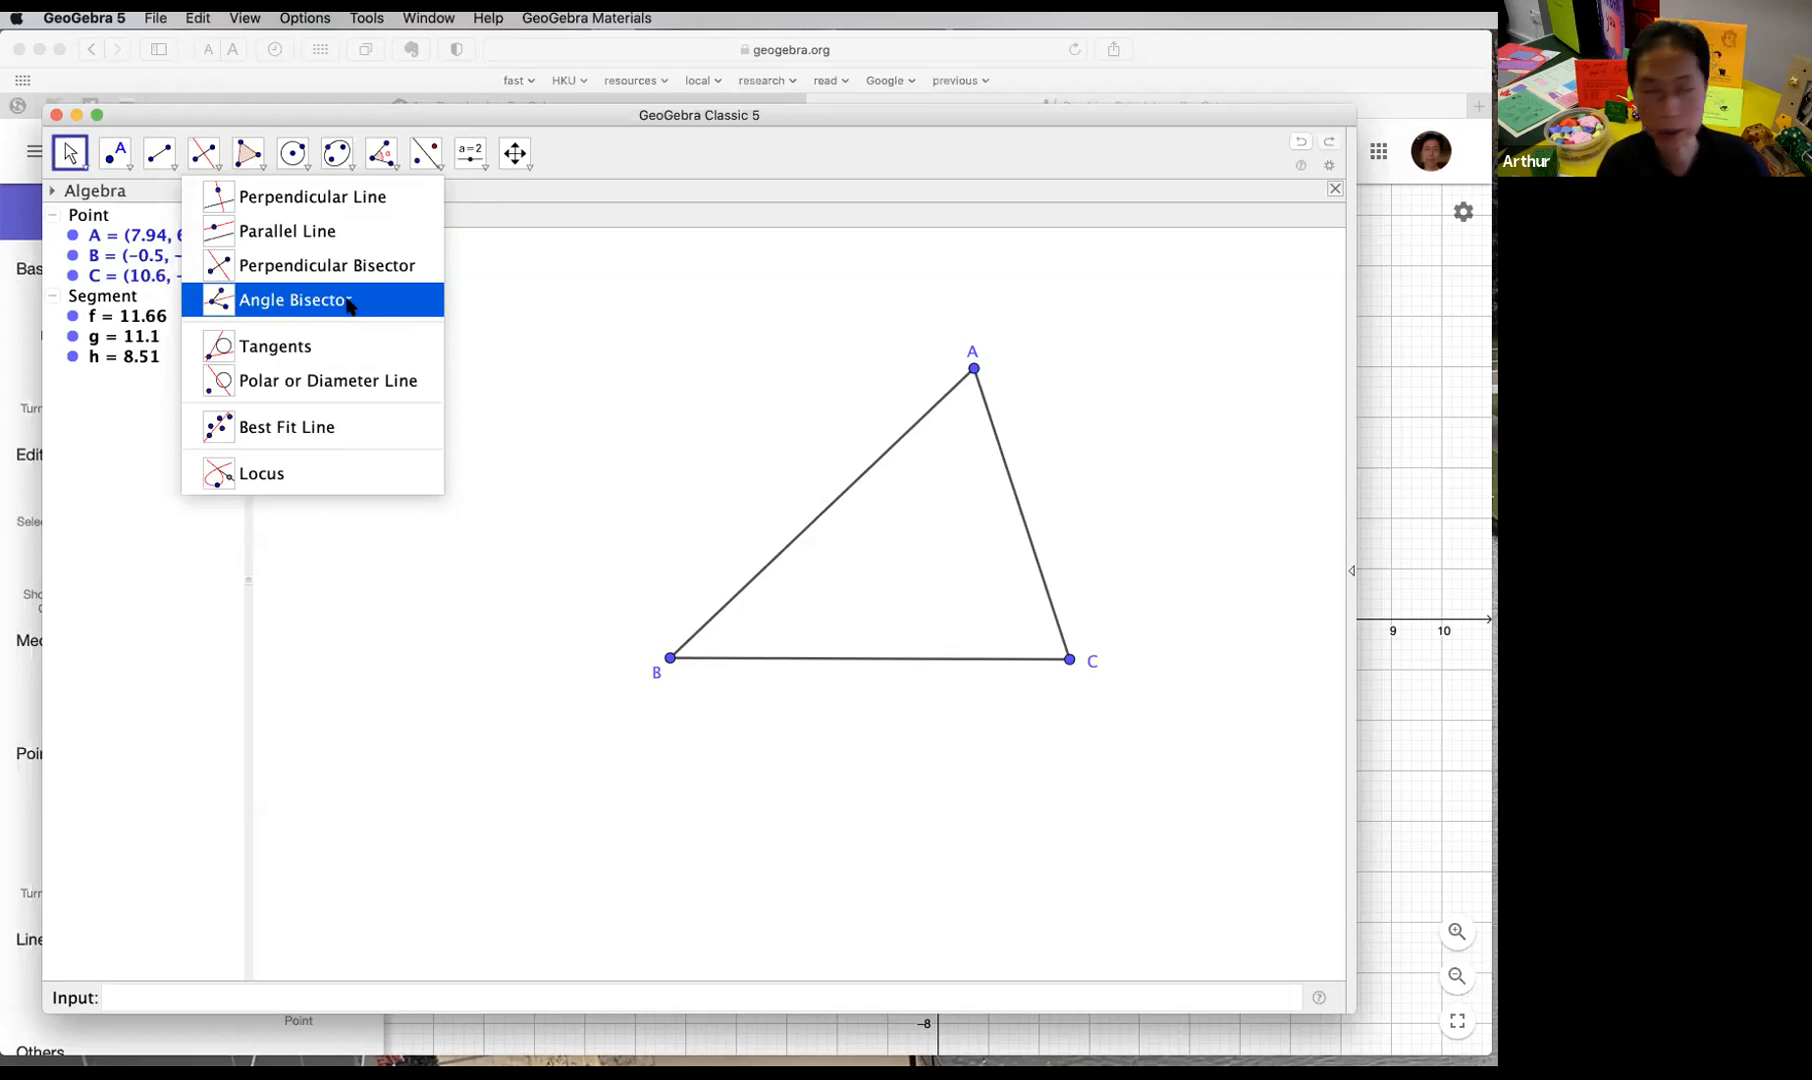
{"action": "left_click", "coordinate": [74, 152]}
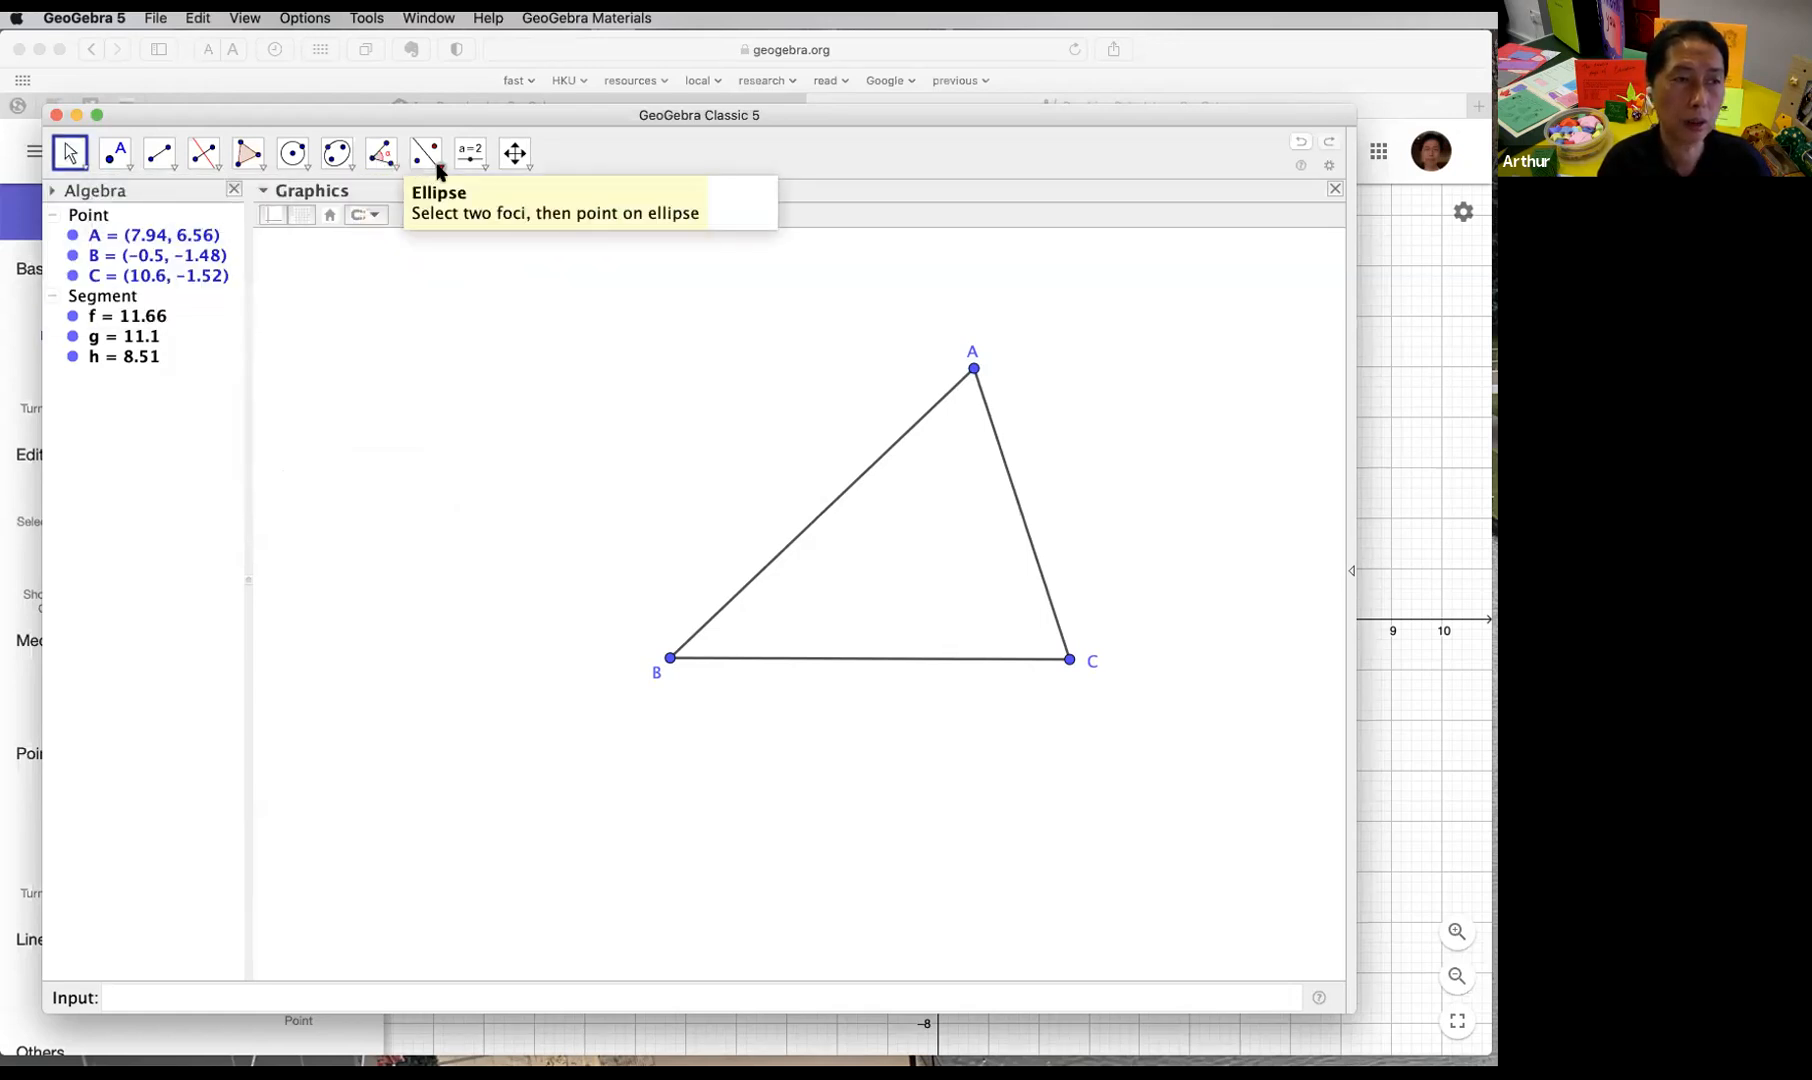
Step: Measure angle BAC at vertex A with the Angle tool, picking points B, A and C
{"action": "left_click", "coordinate": [392, 162]}
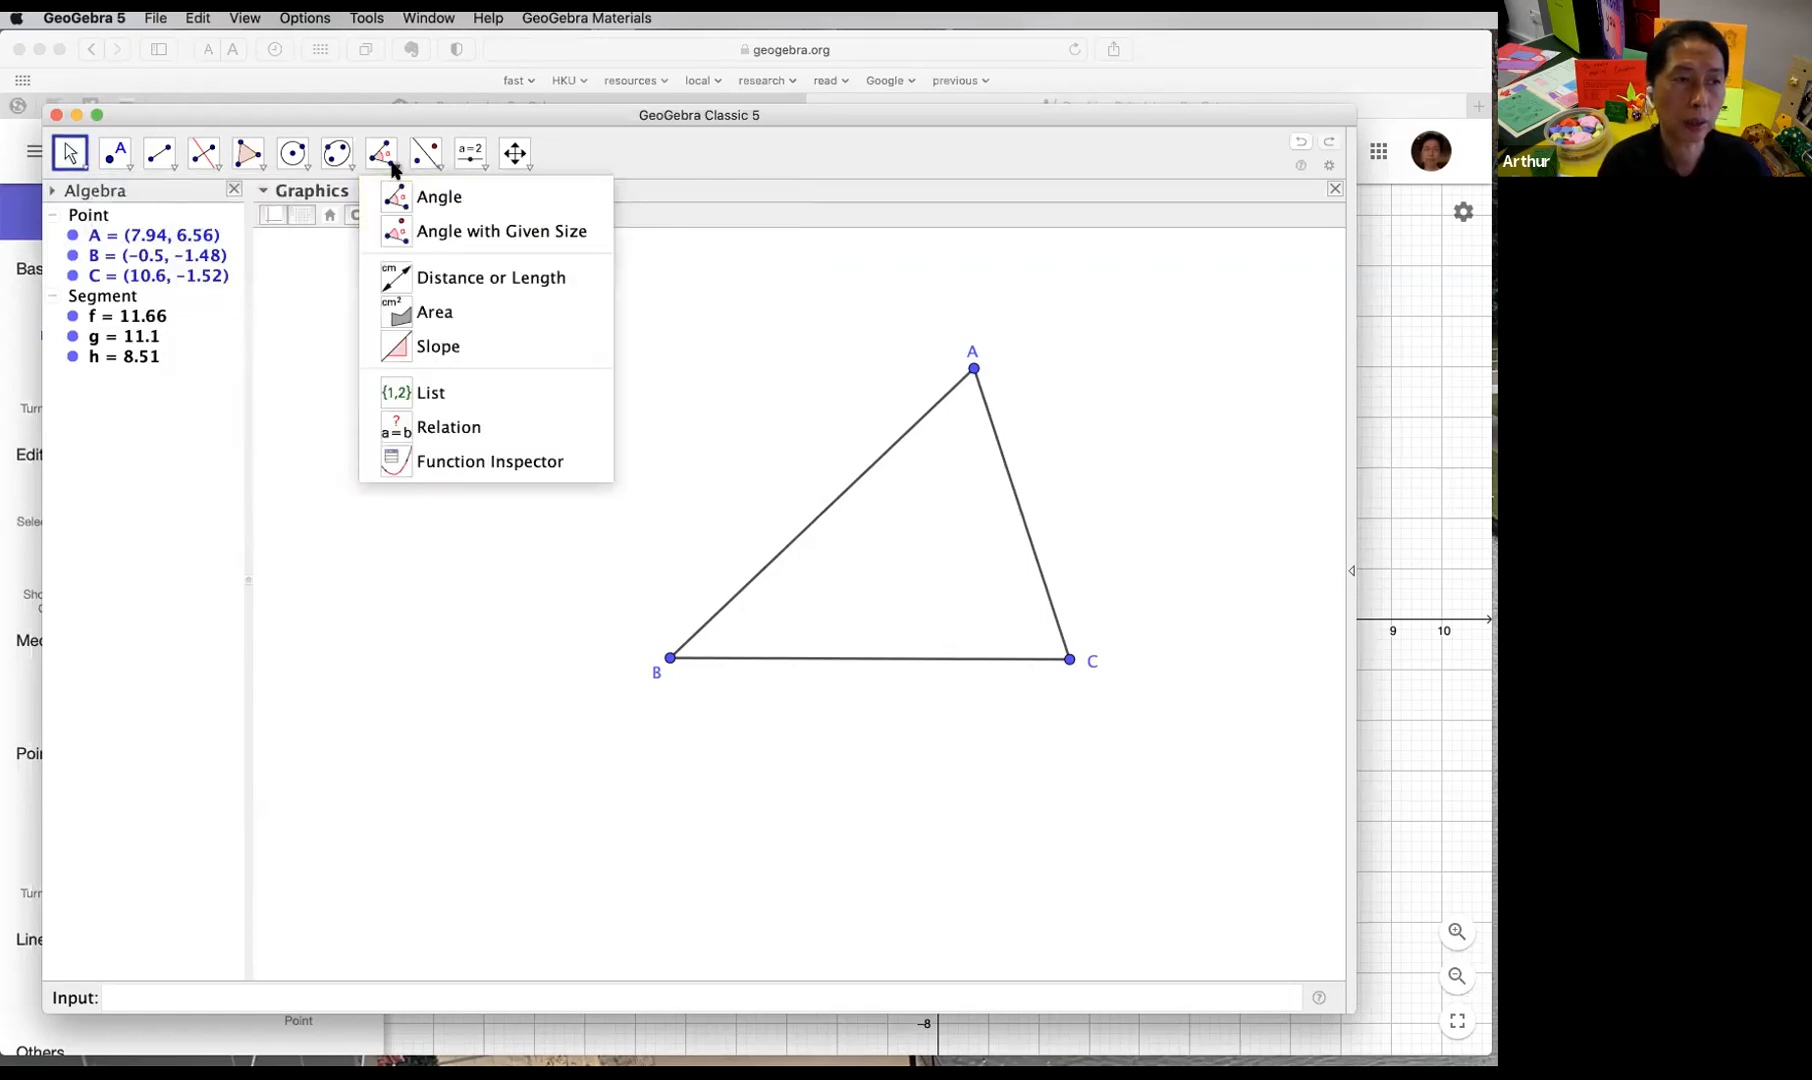
{"action": "left_click", "coordinate": [502, 201]}
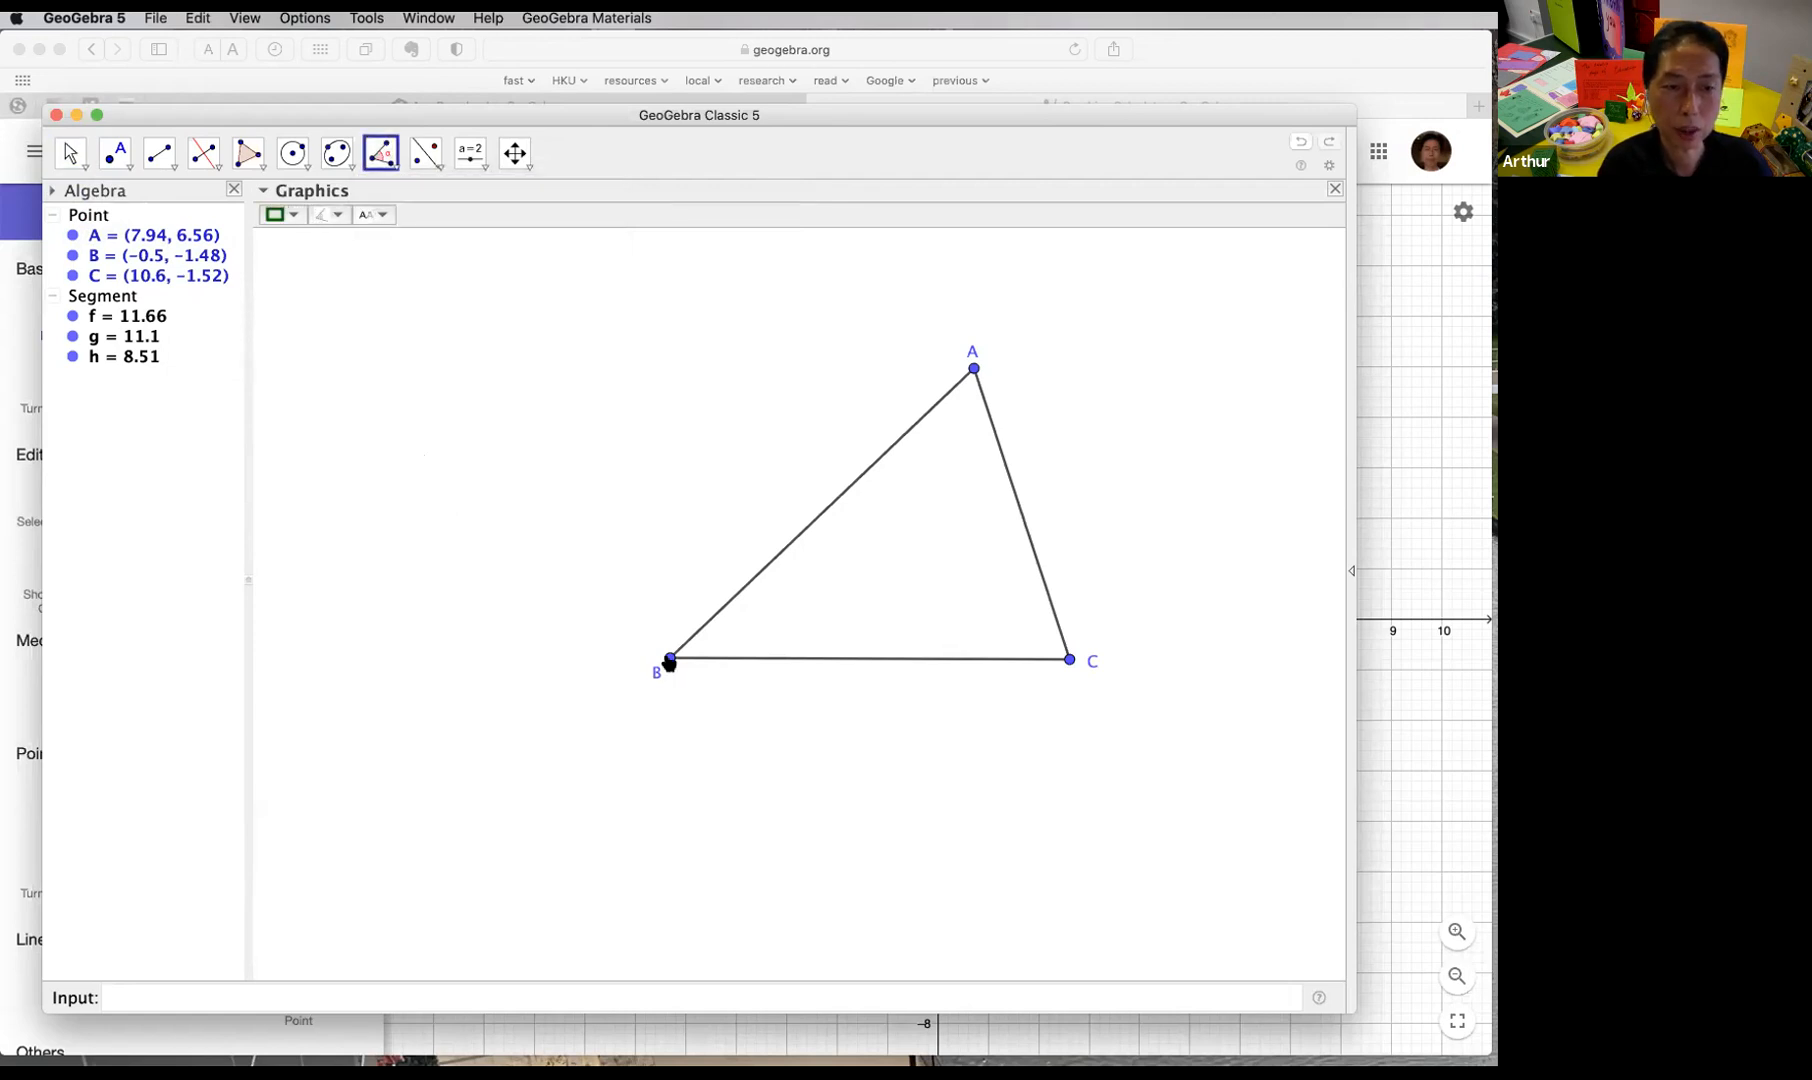
{"action": "left_click", "coordinate": [669, 660]}
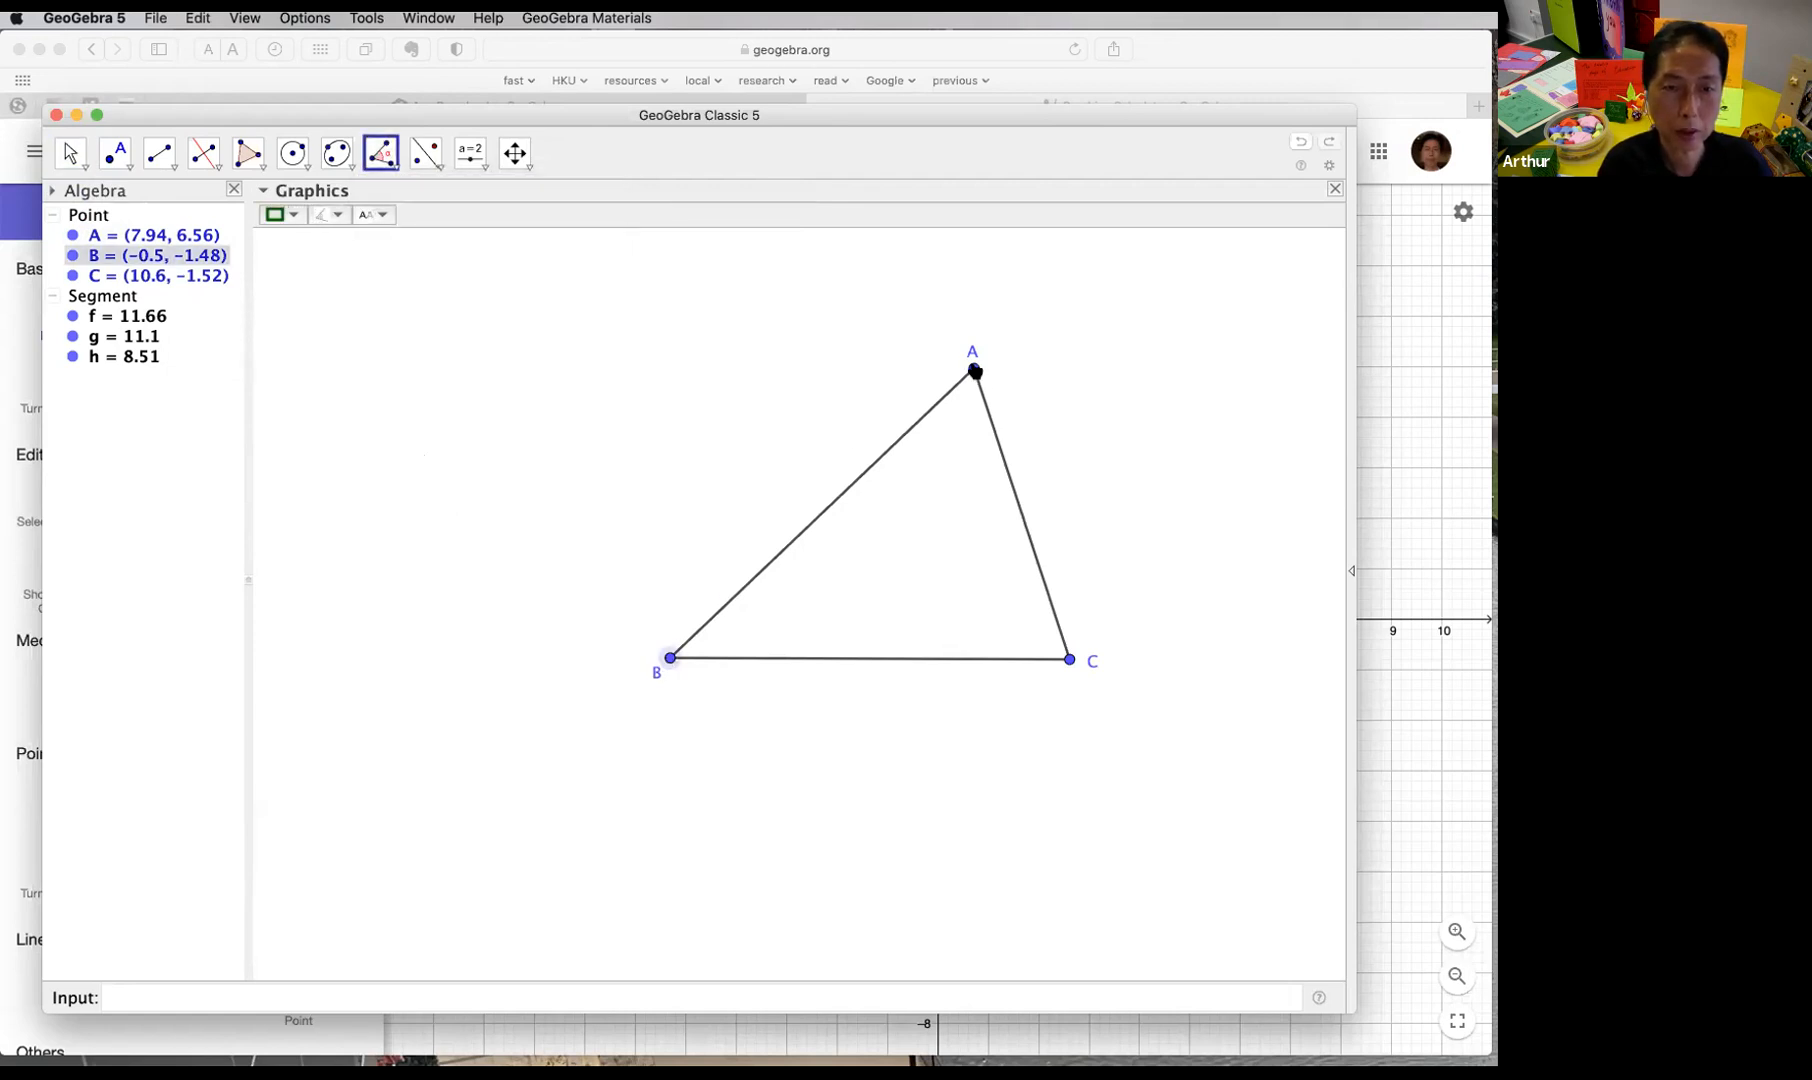
{"action": "left_click", "coordinate": [973, 367]}
{"action": "left_click", "coordinate": [1069, 659]}
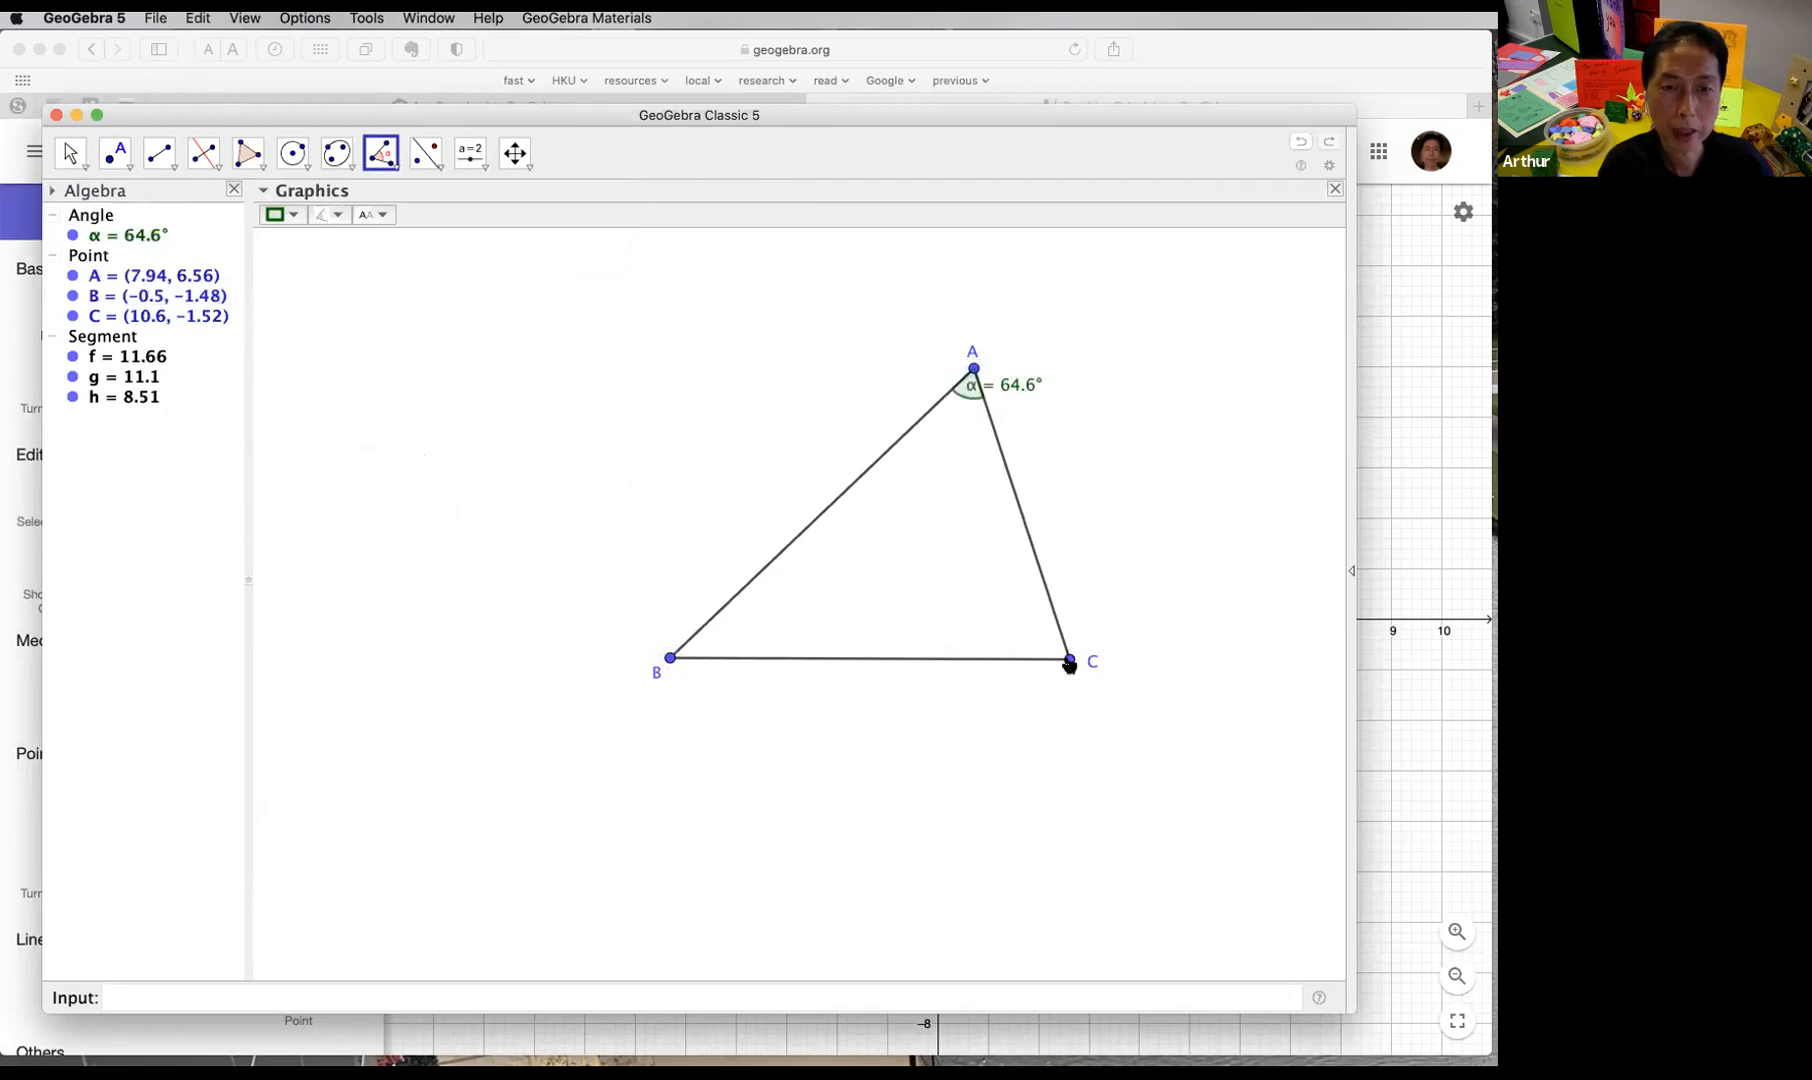
Step: Reposition the angle label just below the arc at vertex A, between the two sides
{"action": "left_click", "coordinate": [70, 153]}
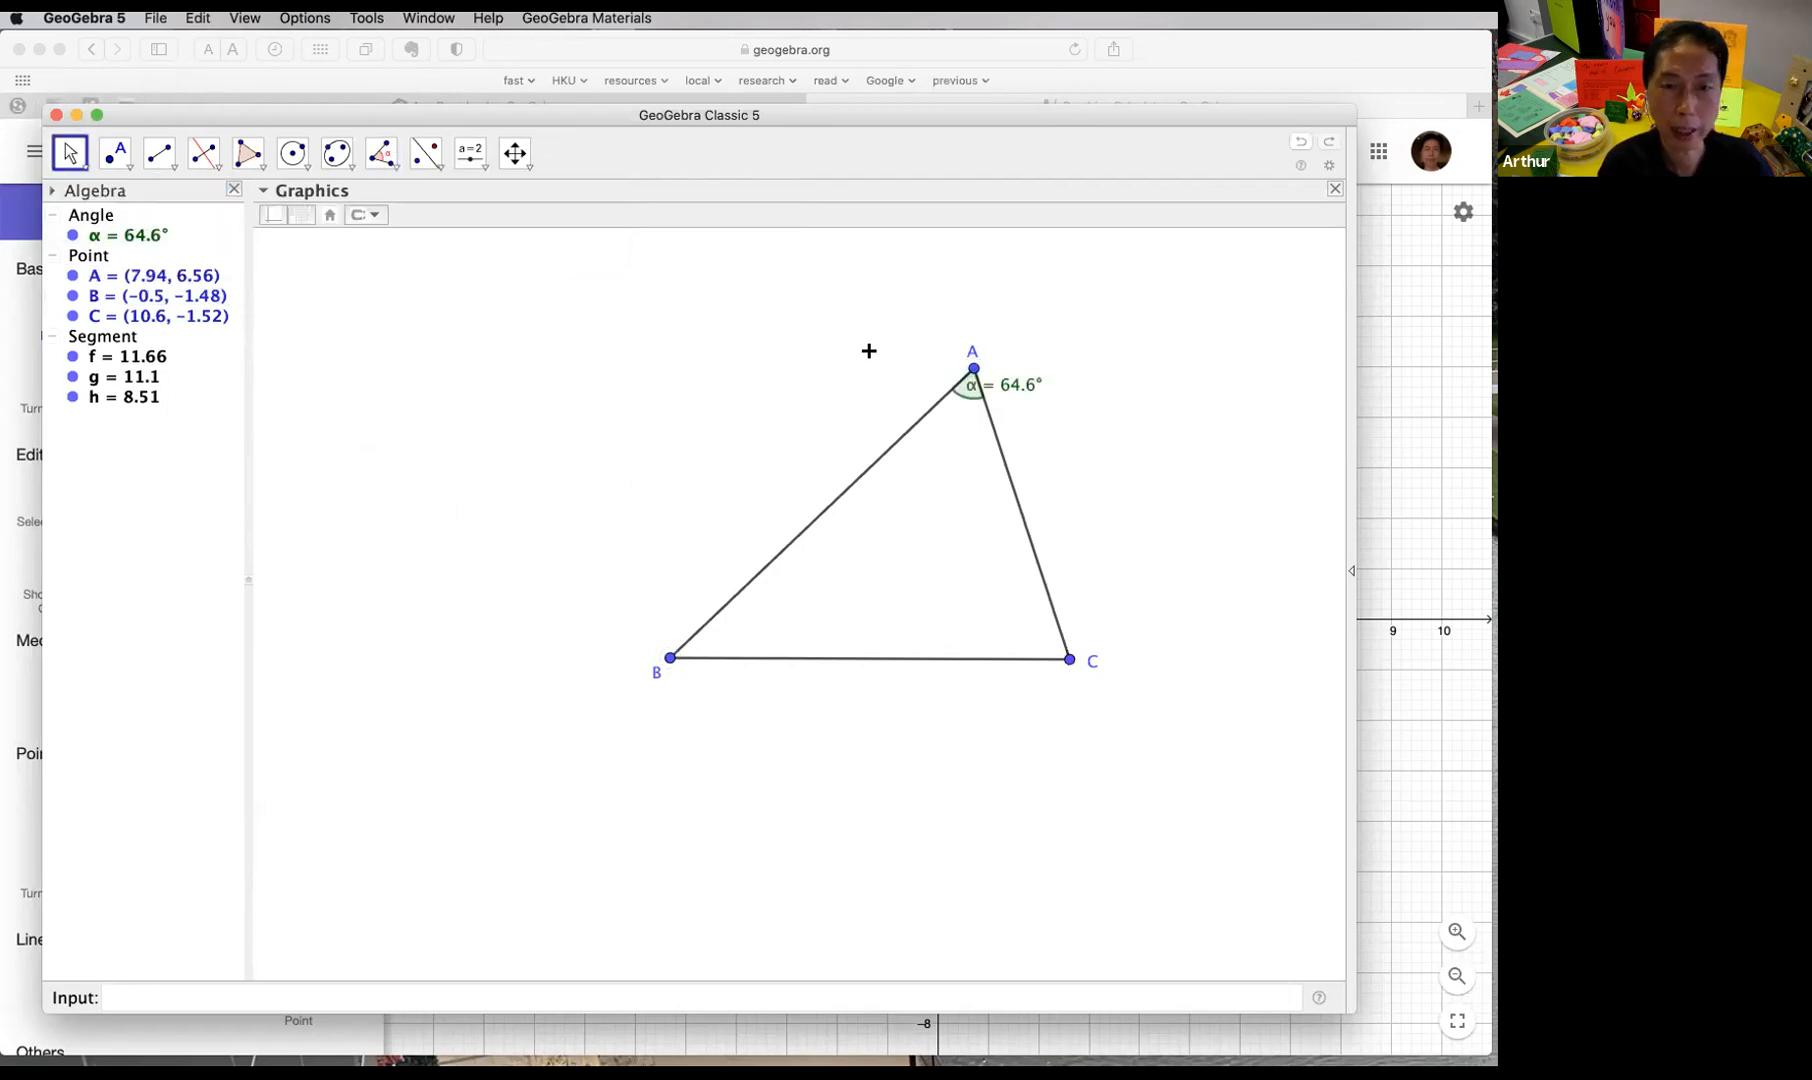
{"action": "left_click_drag", "start_coordinate": [1010, 388], "coordinate": [972, 432]}
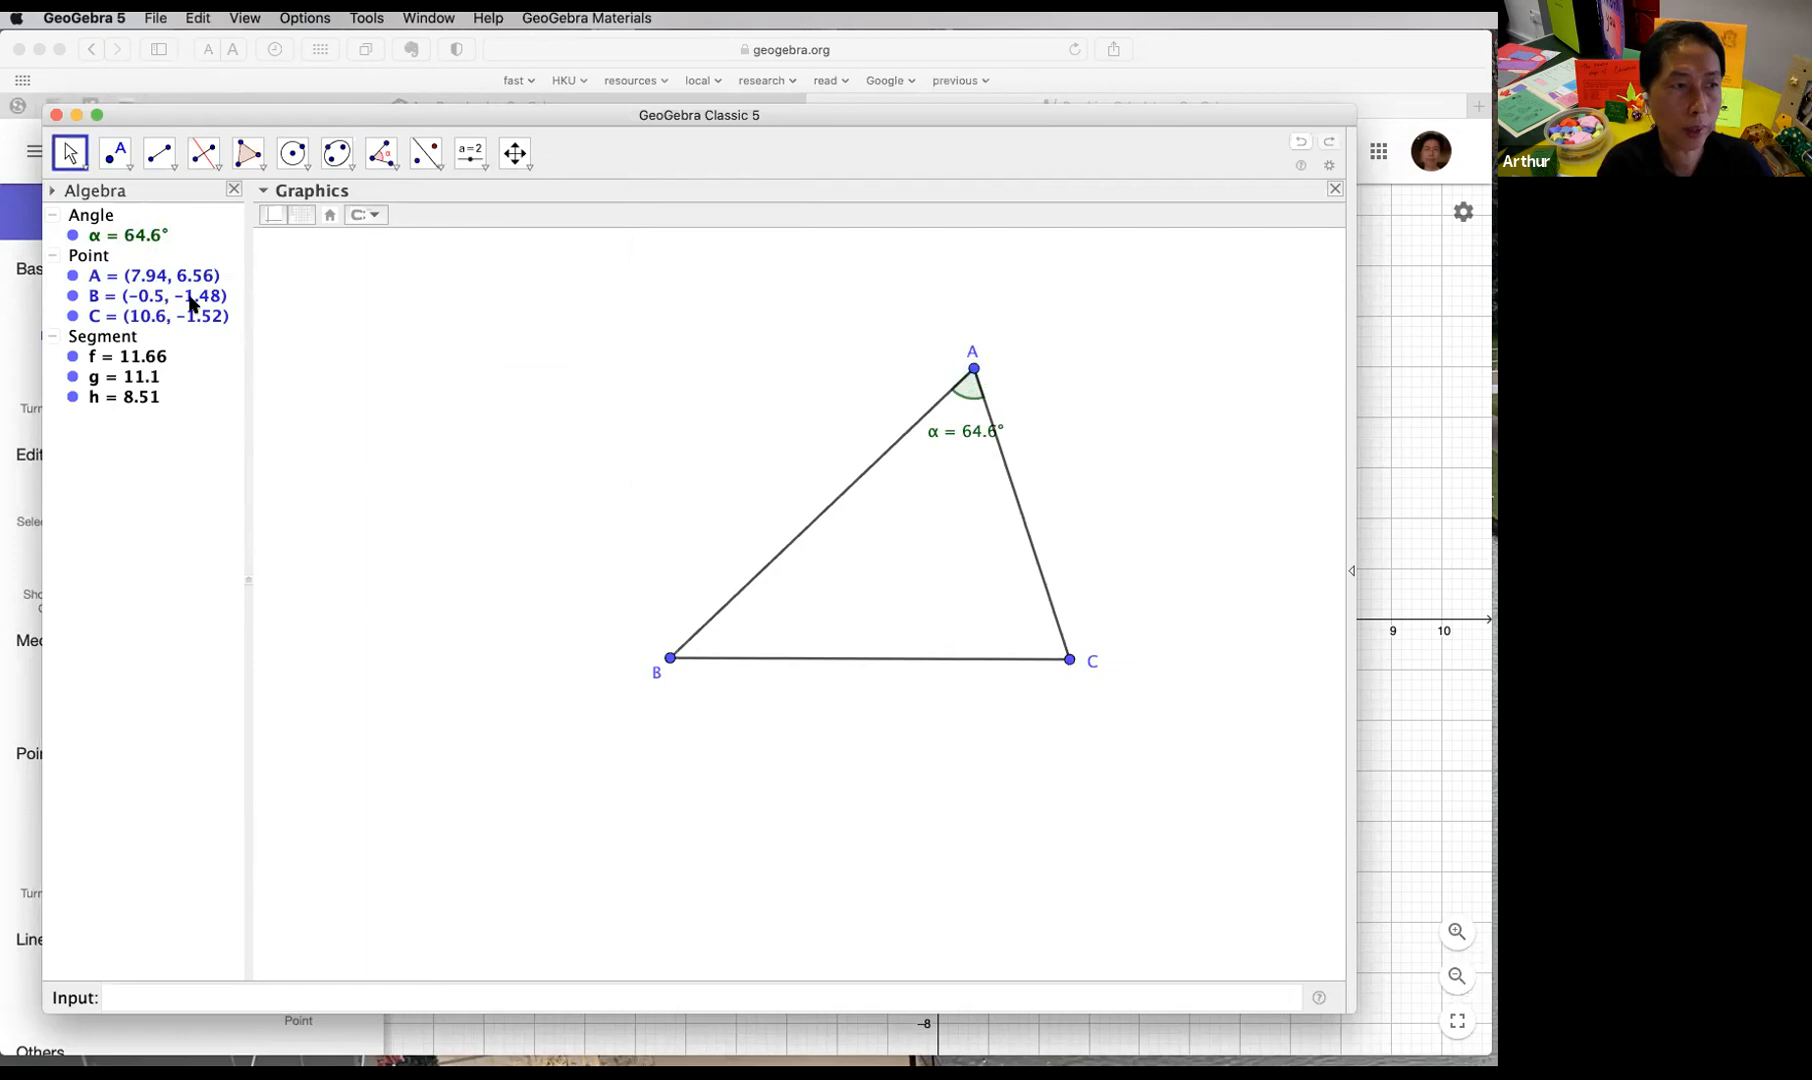
{"action": "left_click", "coordinate": [150, 240]}
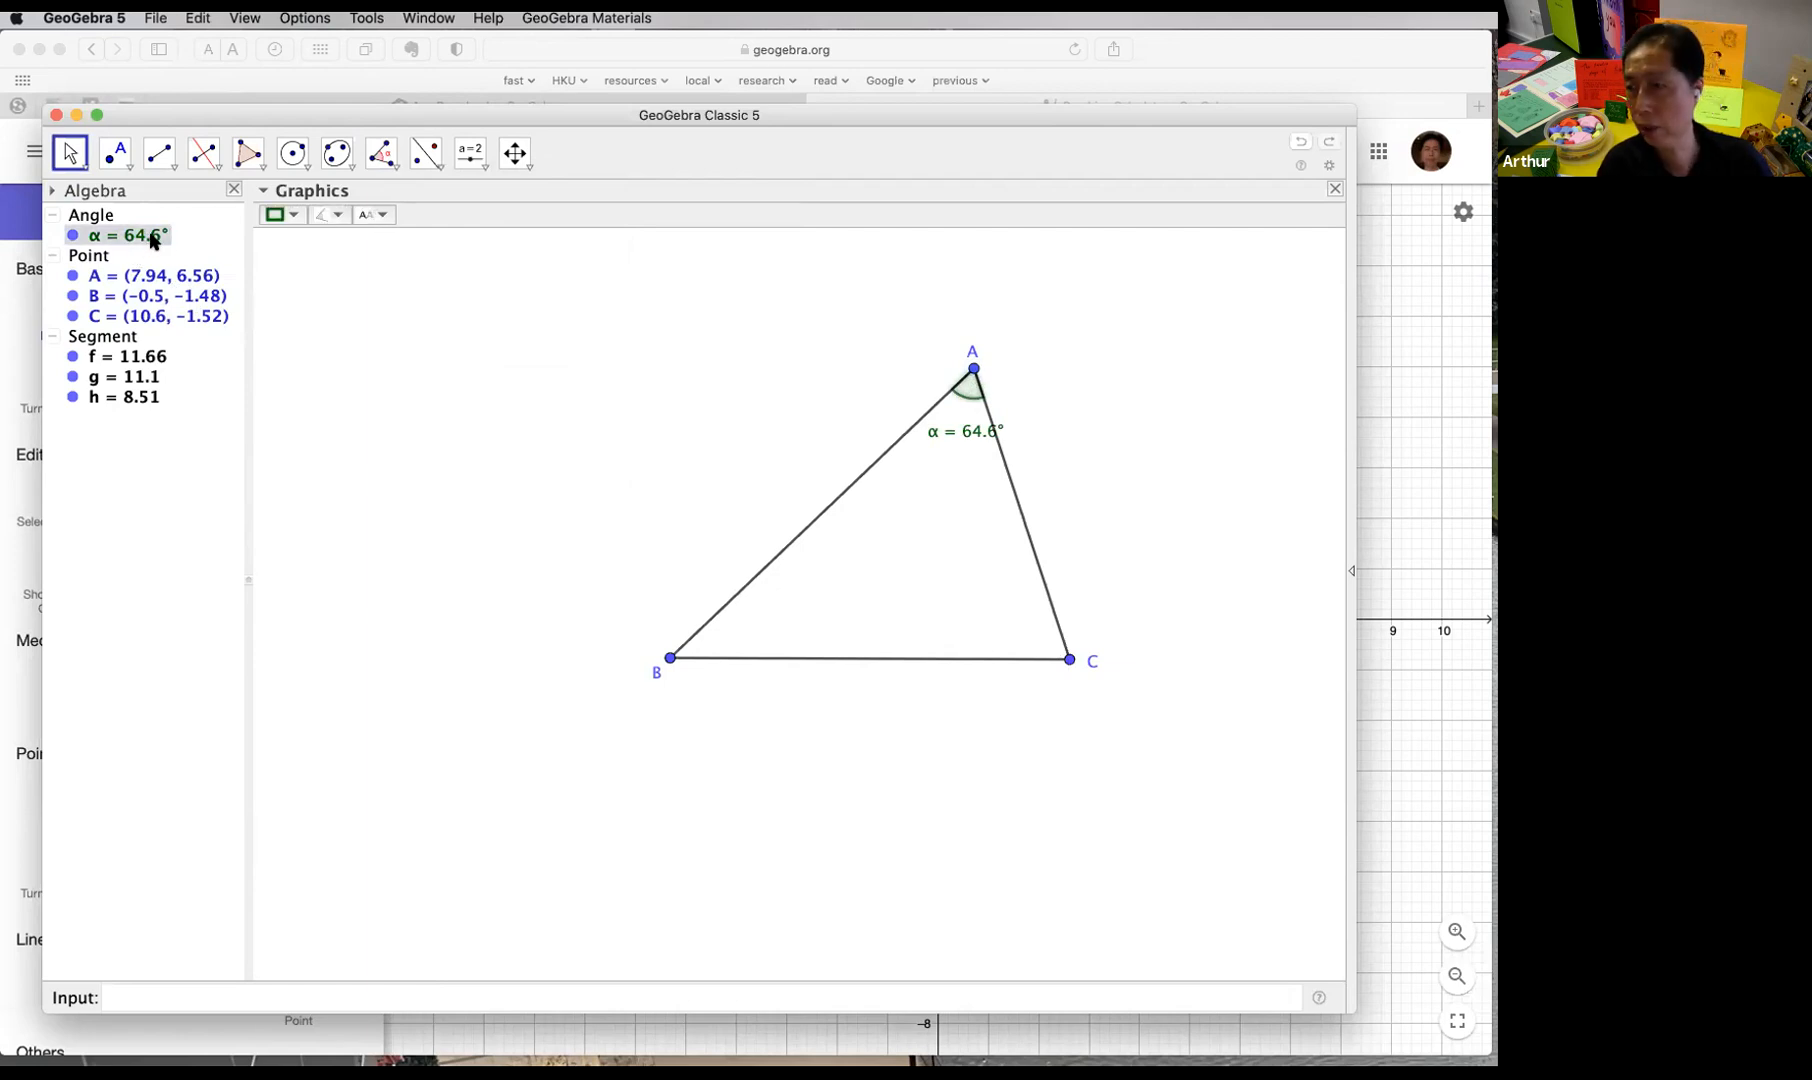
{"action": "left_click_drag", "start_coordinate": [965, 433], "coordinate": [947, 432]}
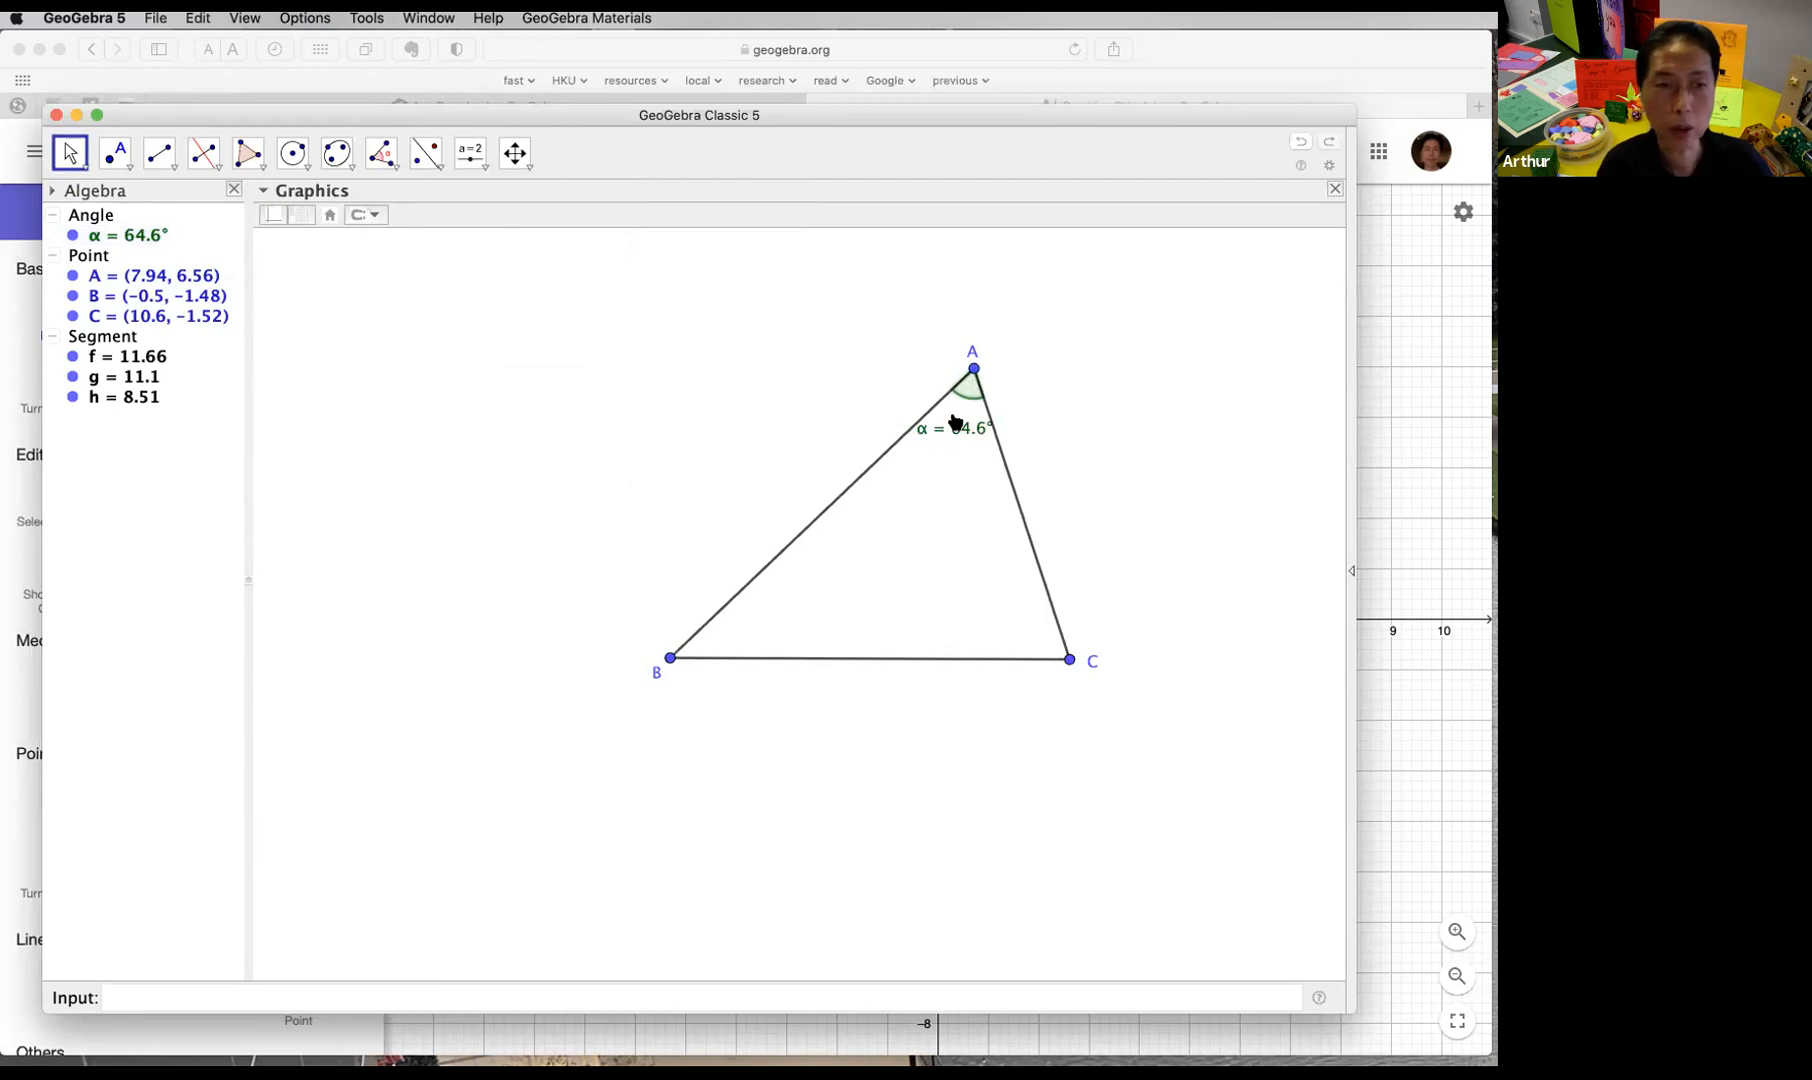
Step: Make the label of the angle at vertex A show only its value
{"action": "right_click", "coordinate": [951, 433]}
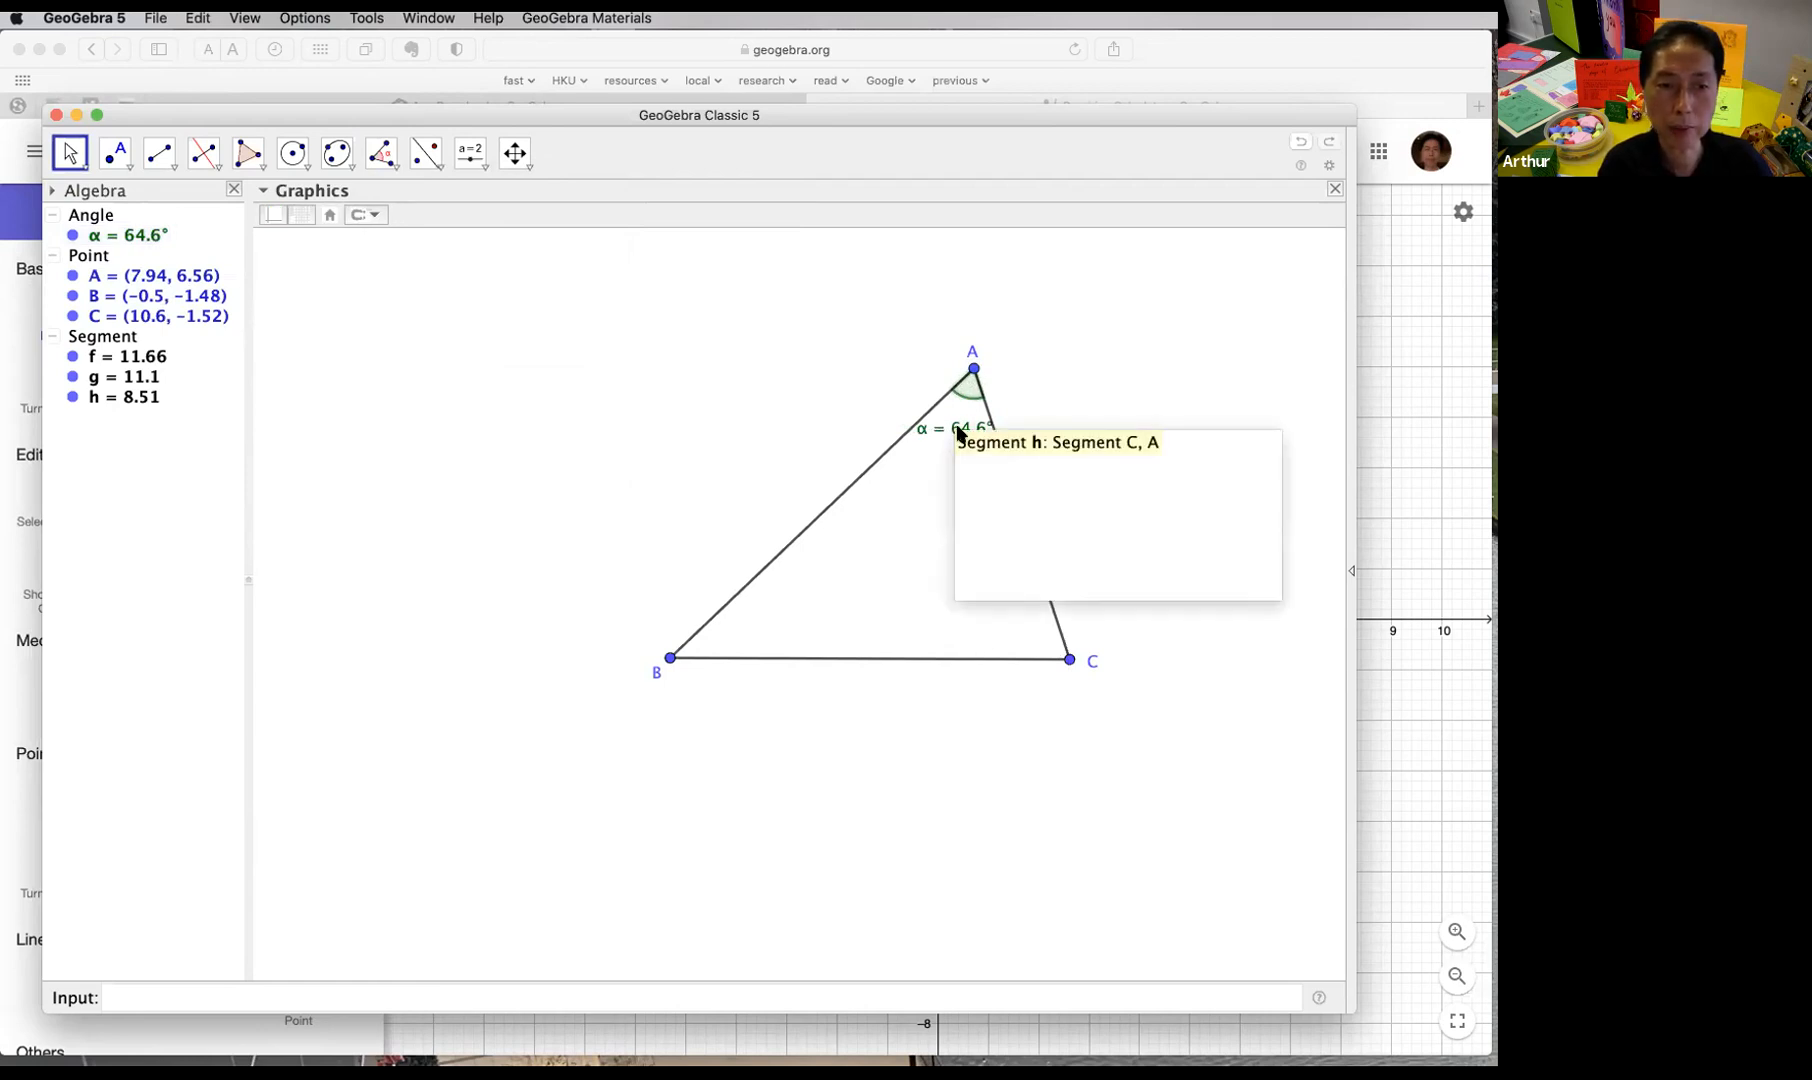
{"action": "right_click", "coordinate": [955, 433]}
{"action": "left_click", "coordinate": [1097, 588]}
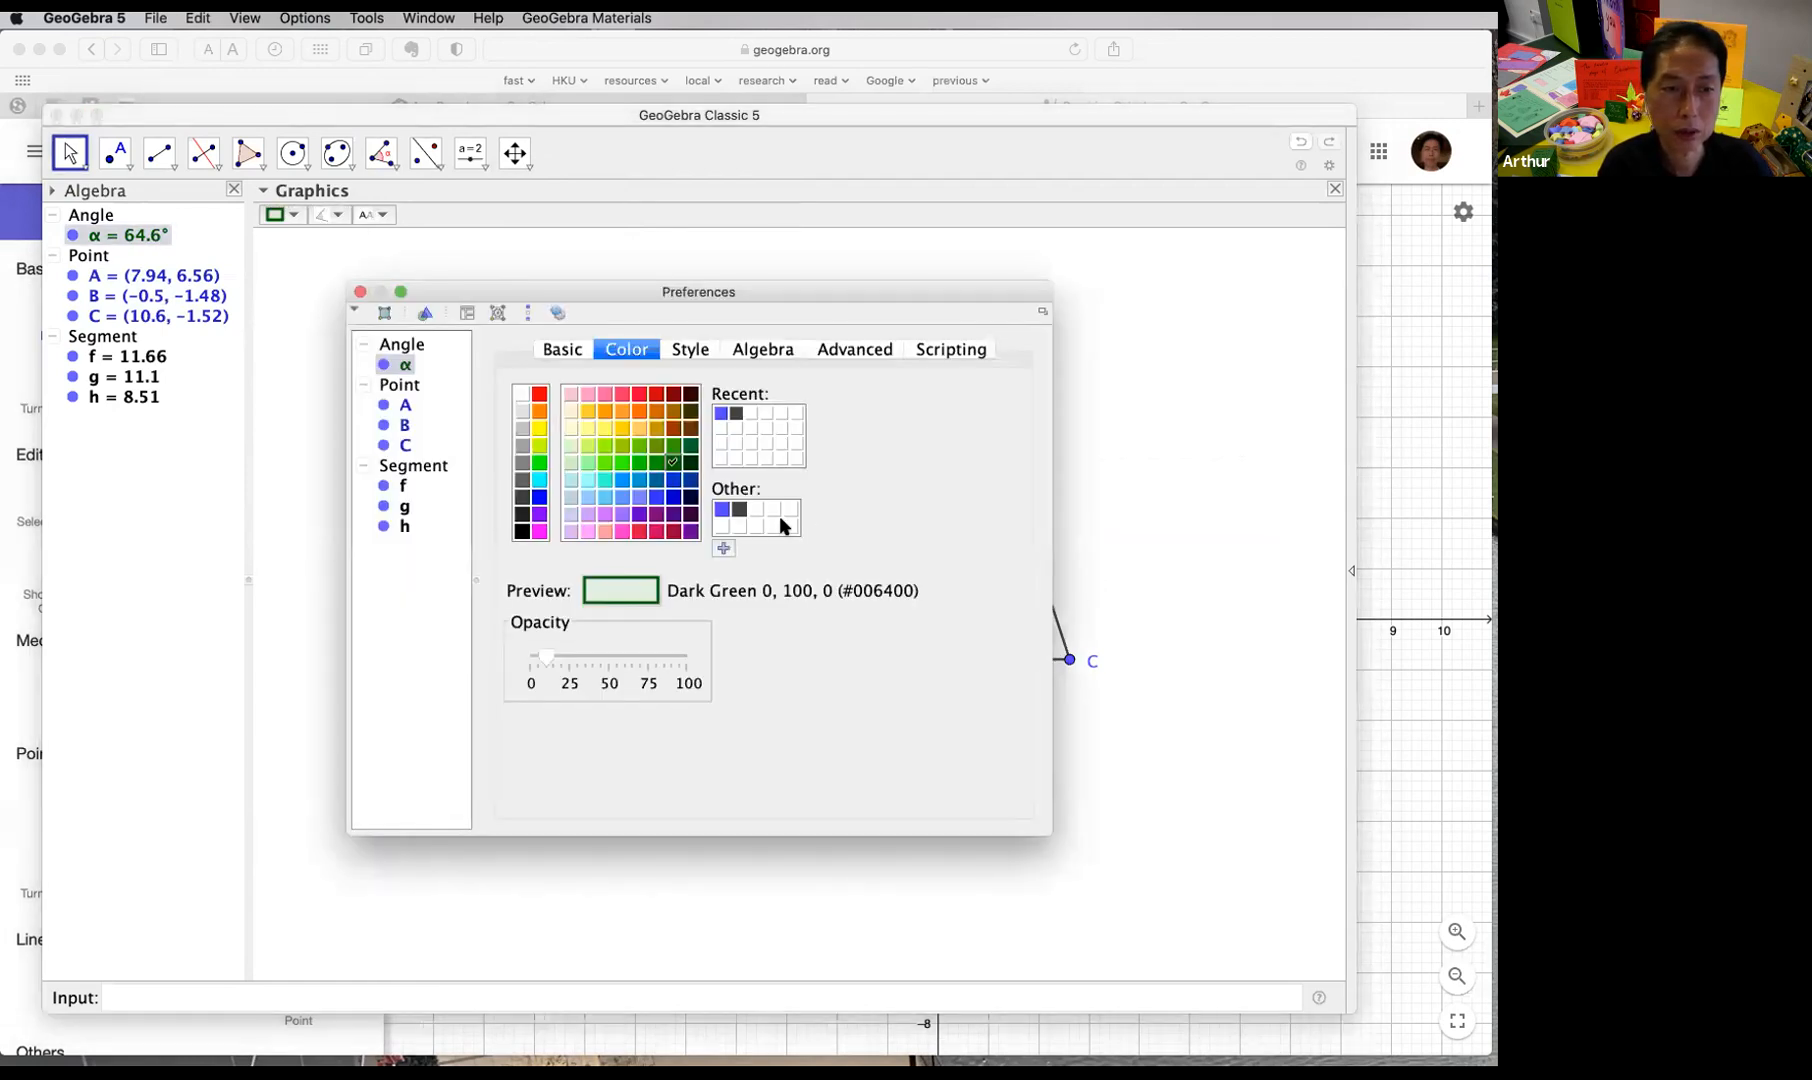
{"action": "left_click", "coordinate": [562, 346]}
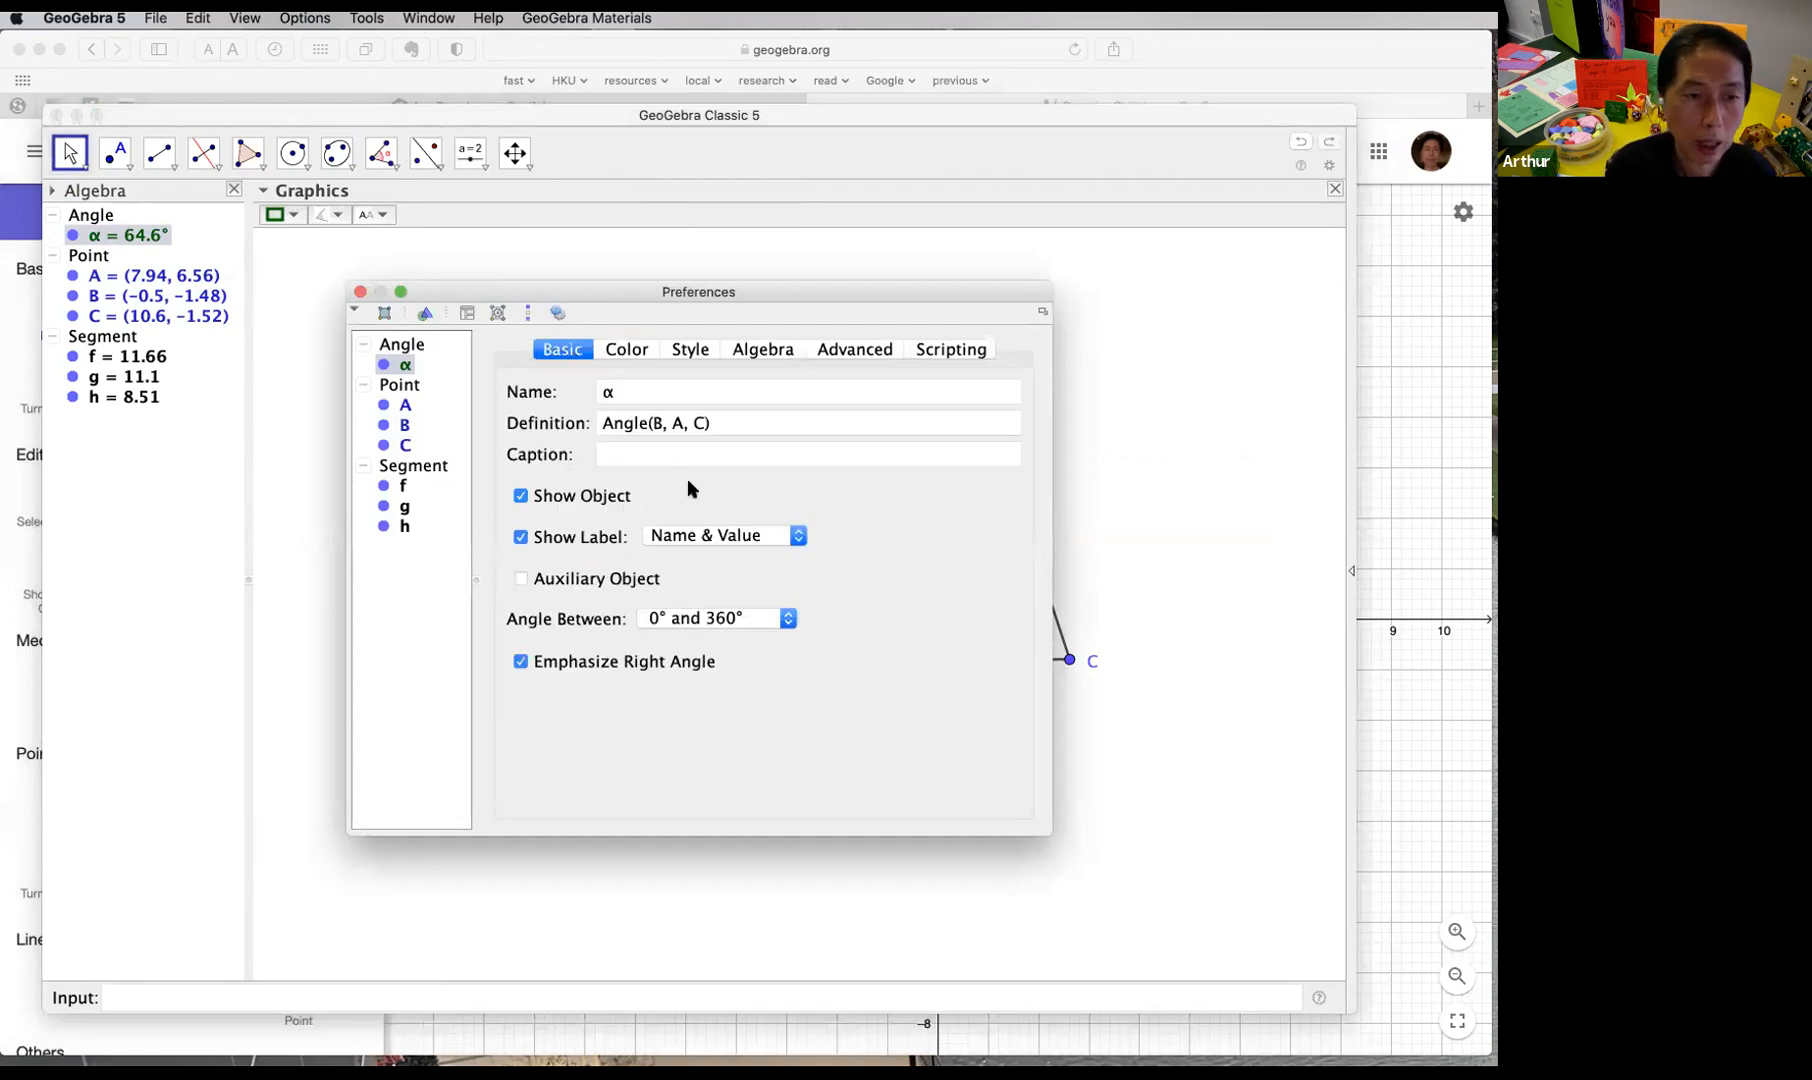
{"action": "left_click", "coordinate": [700, 535]}
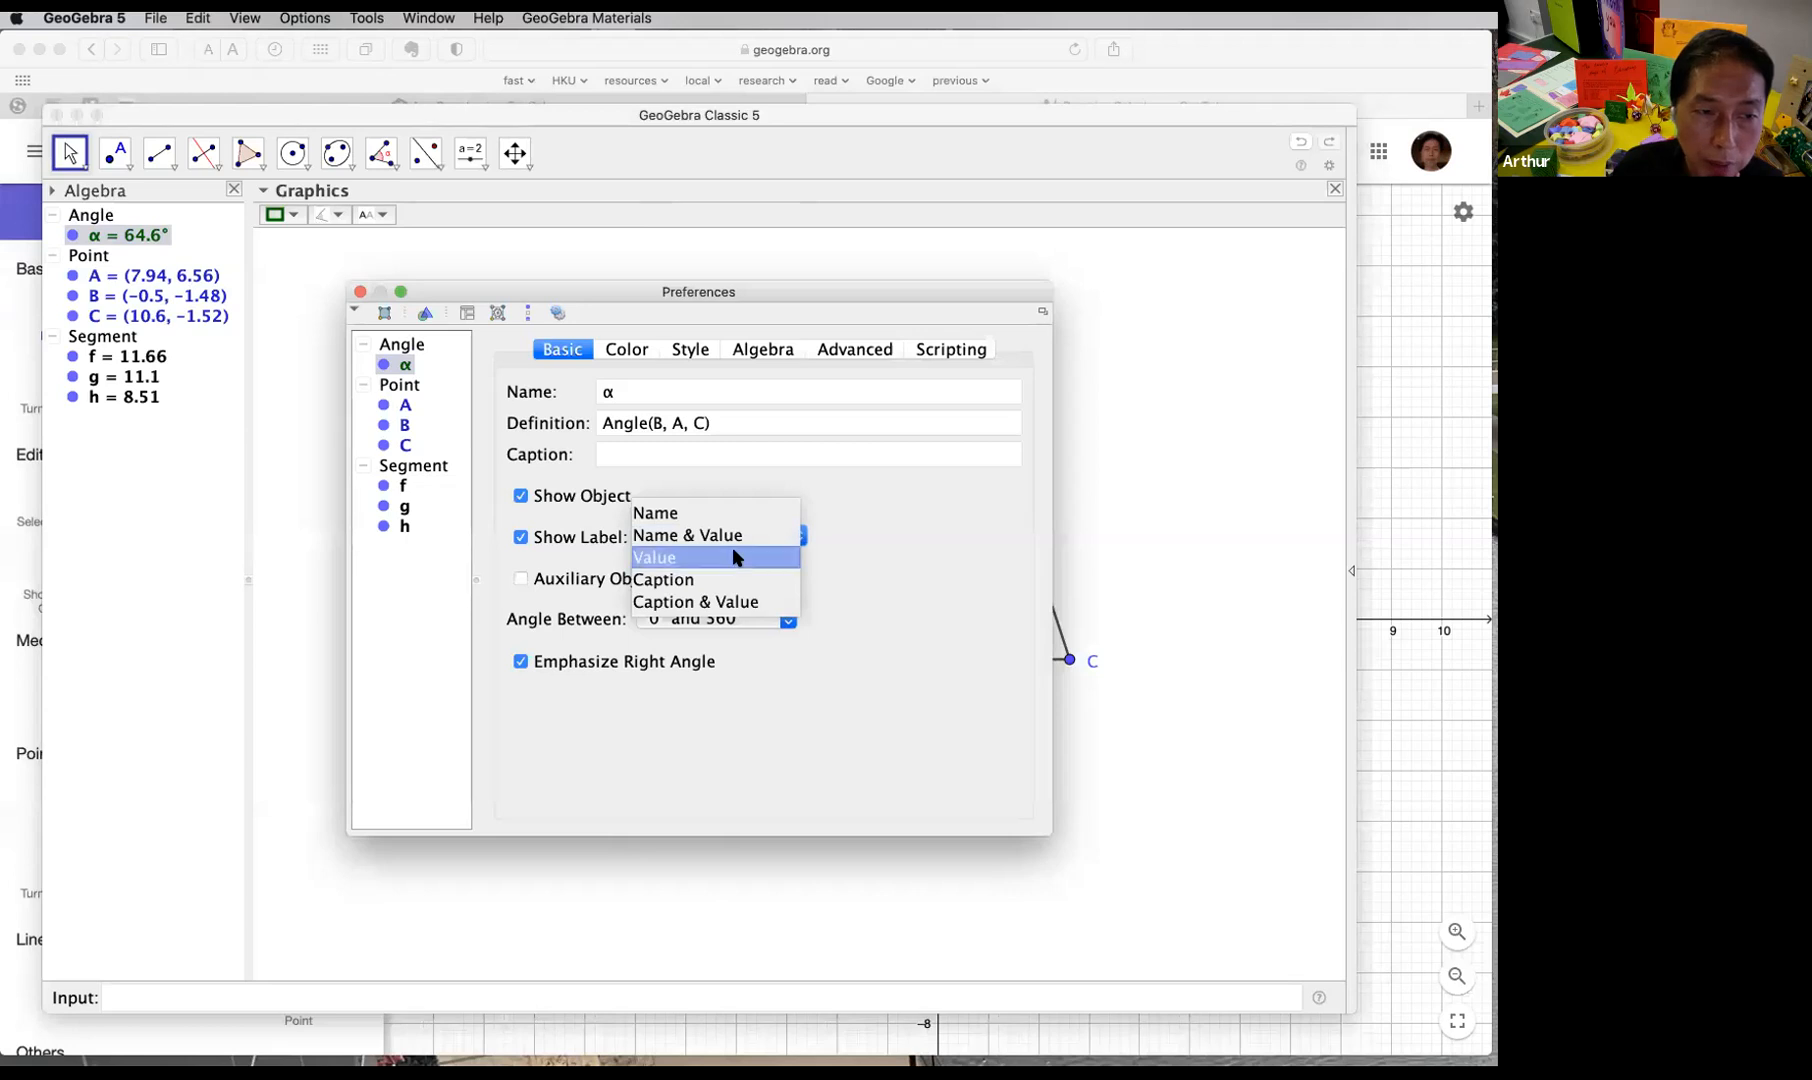
{"action": "left_click", "coordinate": [733, 553]}
{"action": "left_click_drag", "start_coordinate": [600, 291], "coordinate": [305, 182]}
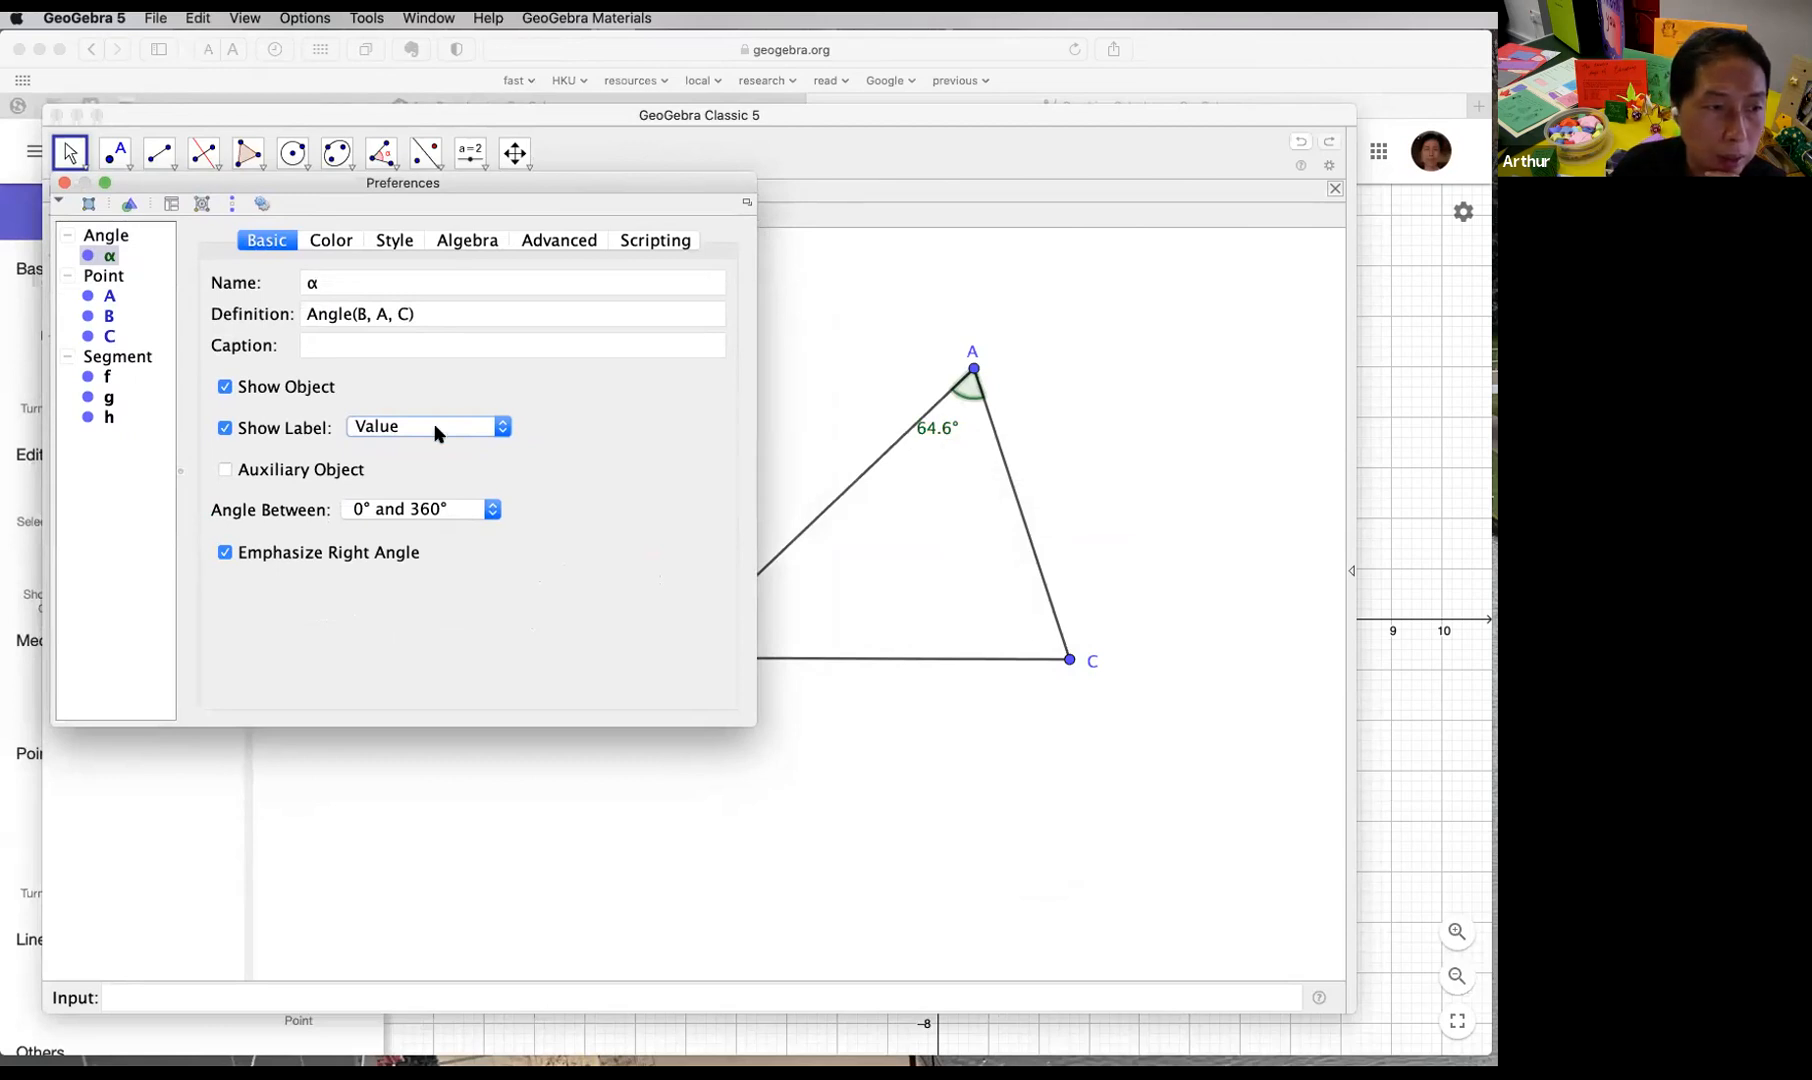
{"action": "left_click_drag", "start_coordinate": [500, 188], "coordinate": [548, 363]}
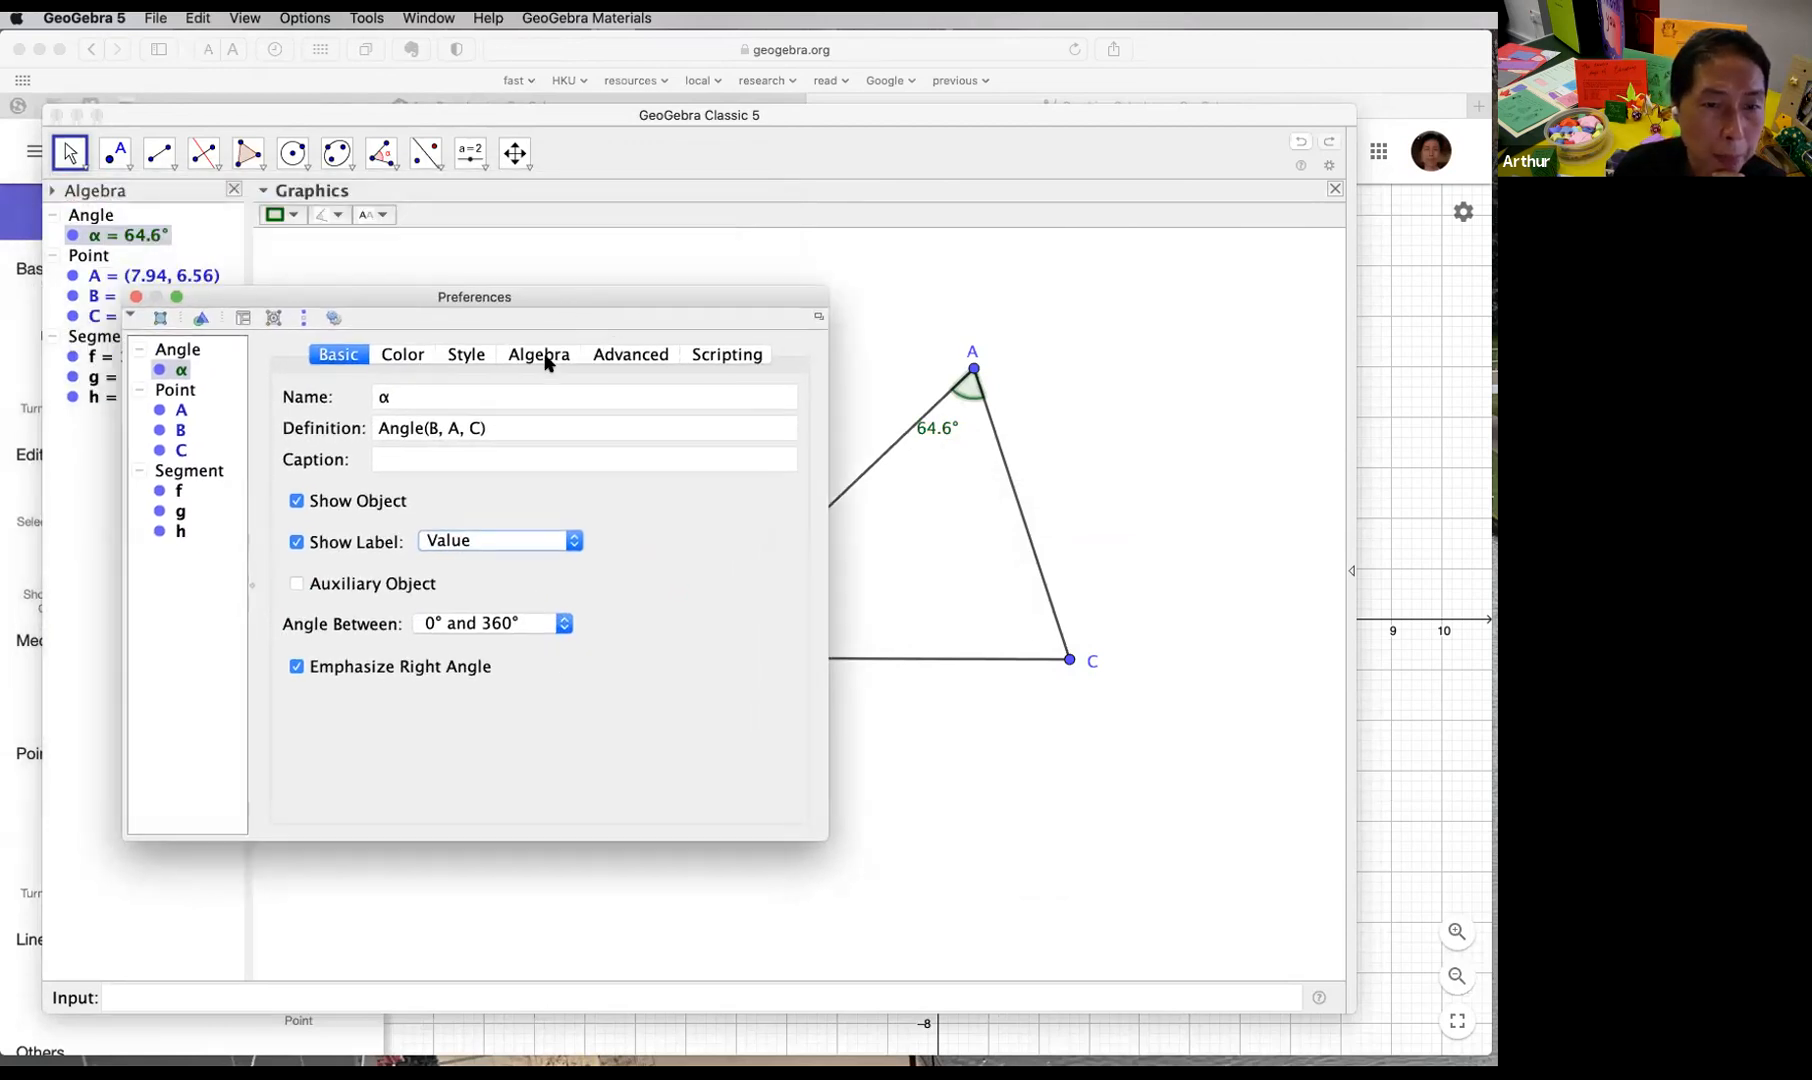
Step: Limit the angle at vertex A to between 0° and 180°, and move vertex A to about (7.75, 6.67)
{"action": "left_click", "coordinate": [519, 622]}
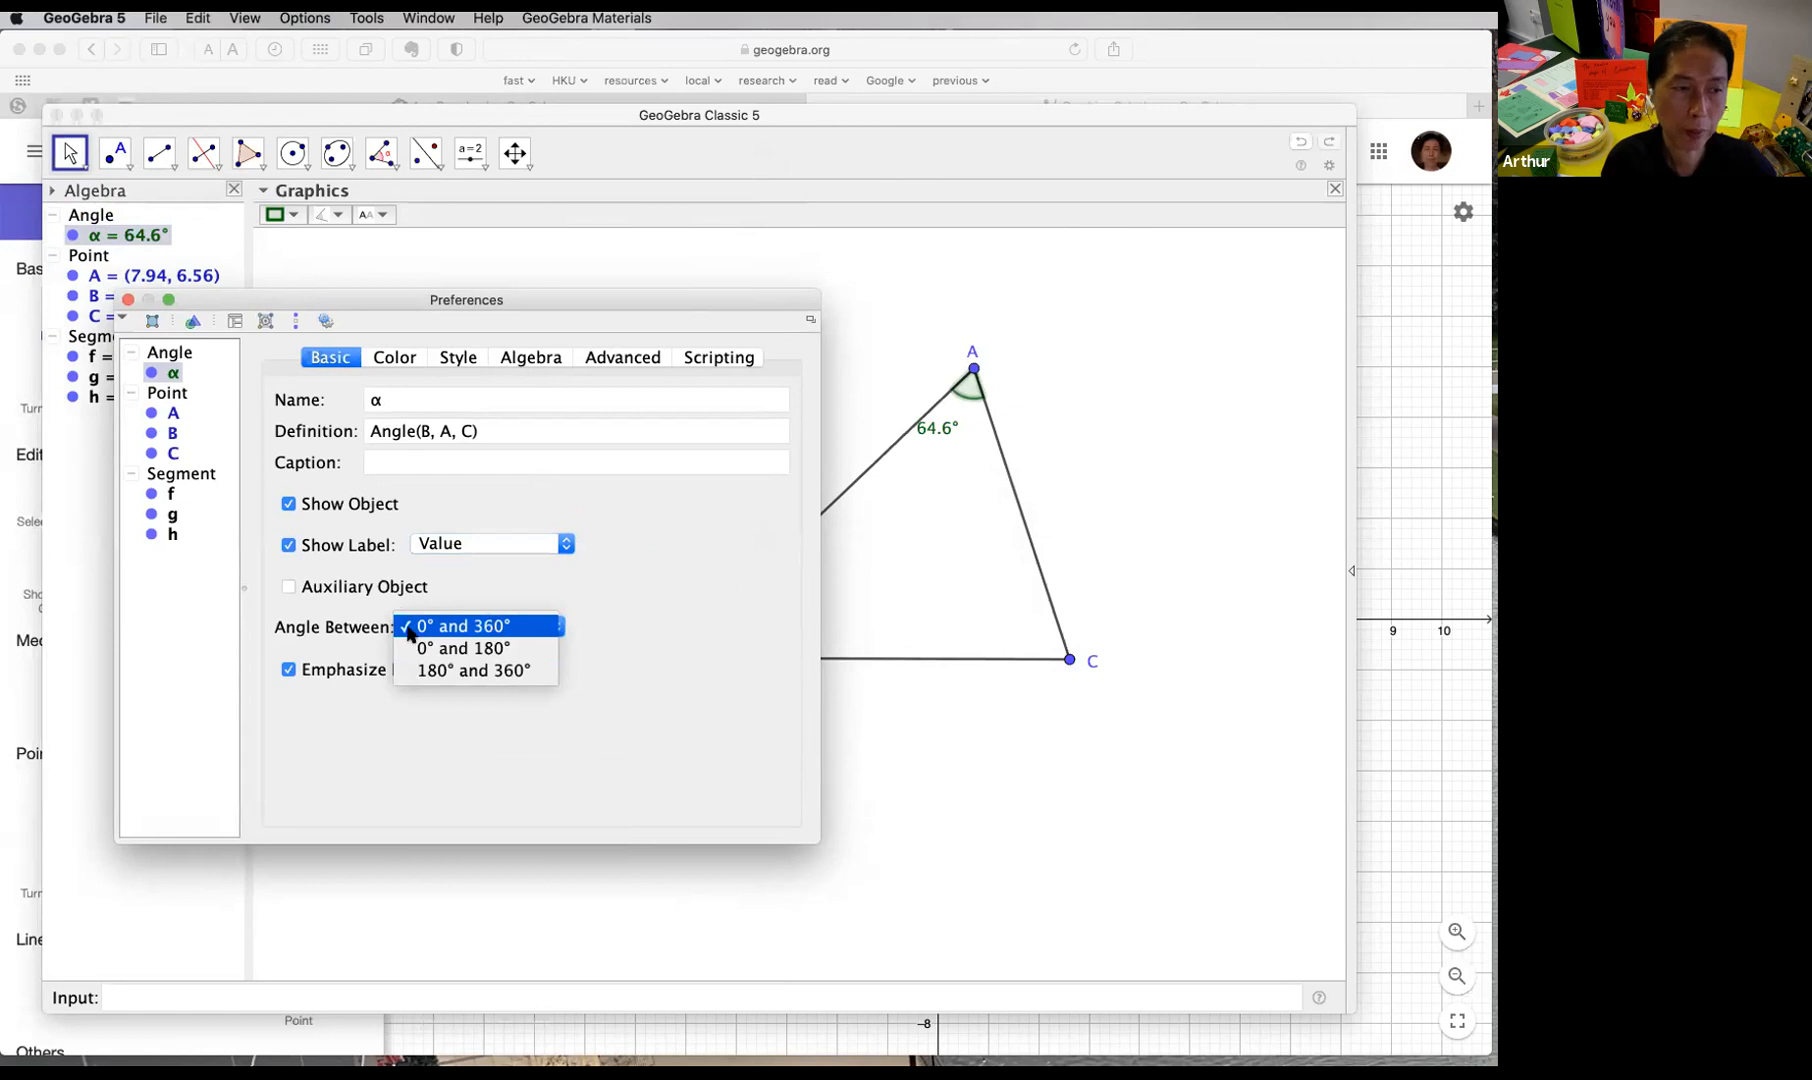
{"action": "left_click", "coordinate": [529, 647]}
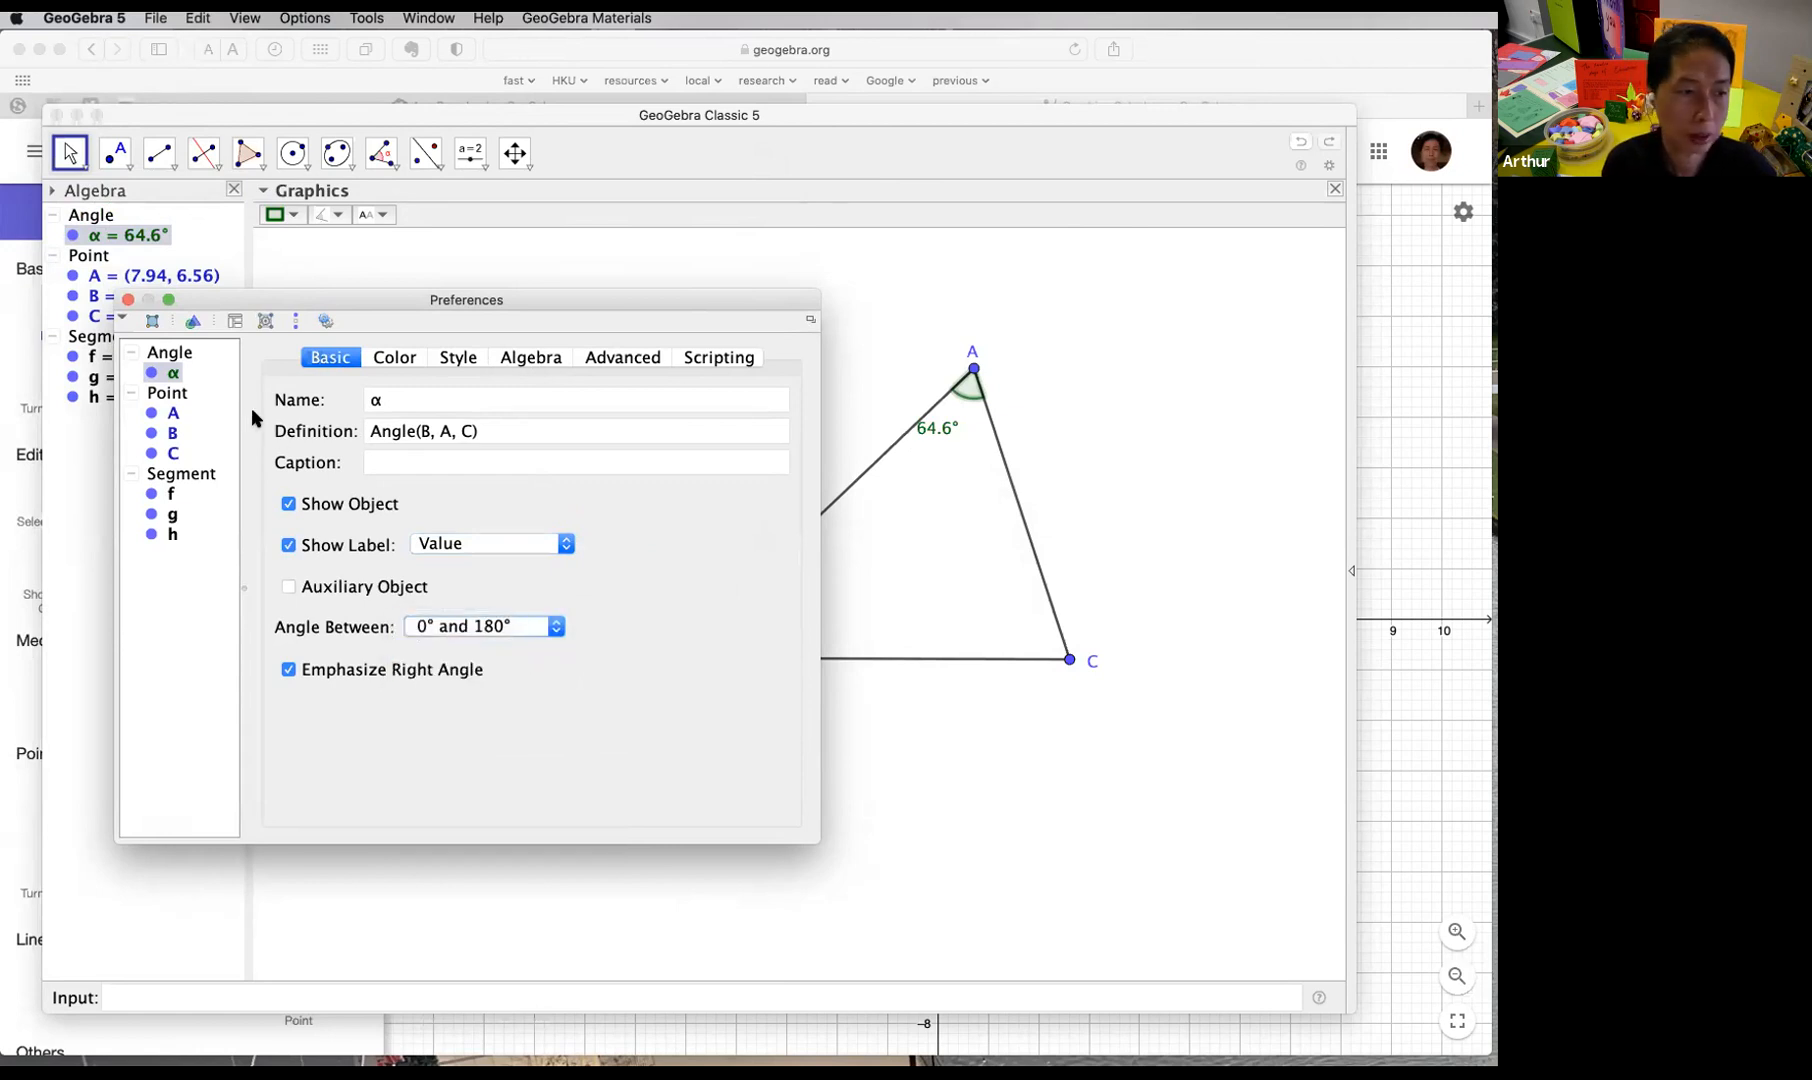
{"action": "left_click", "coordinate": [128, 299]}
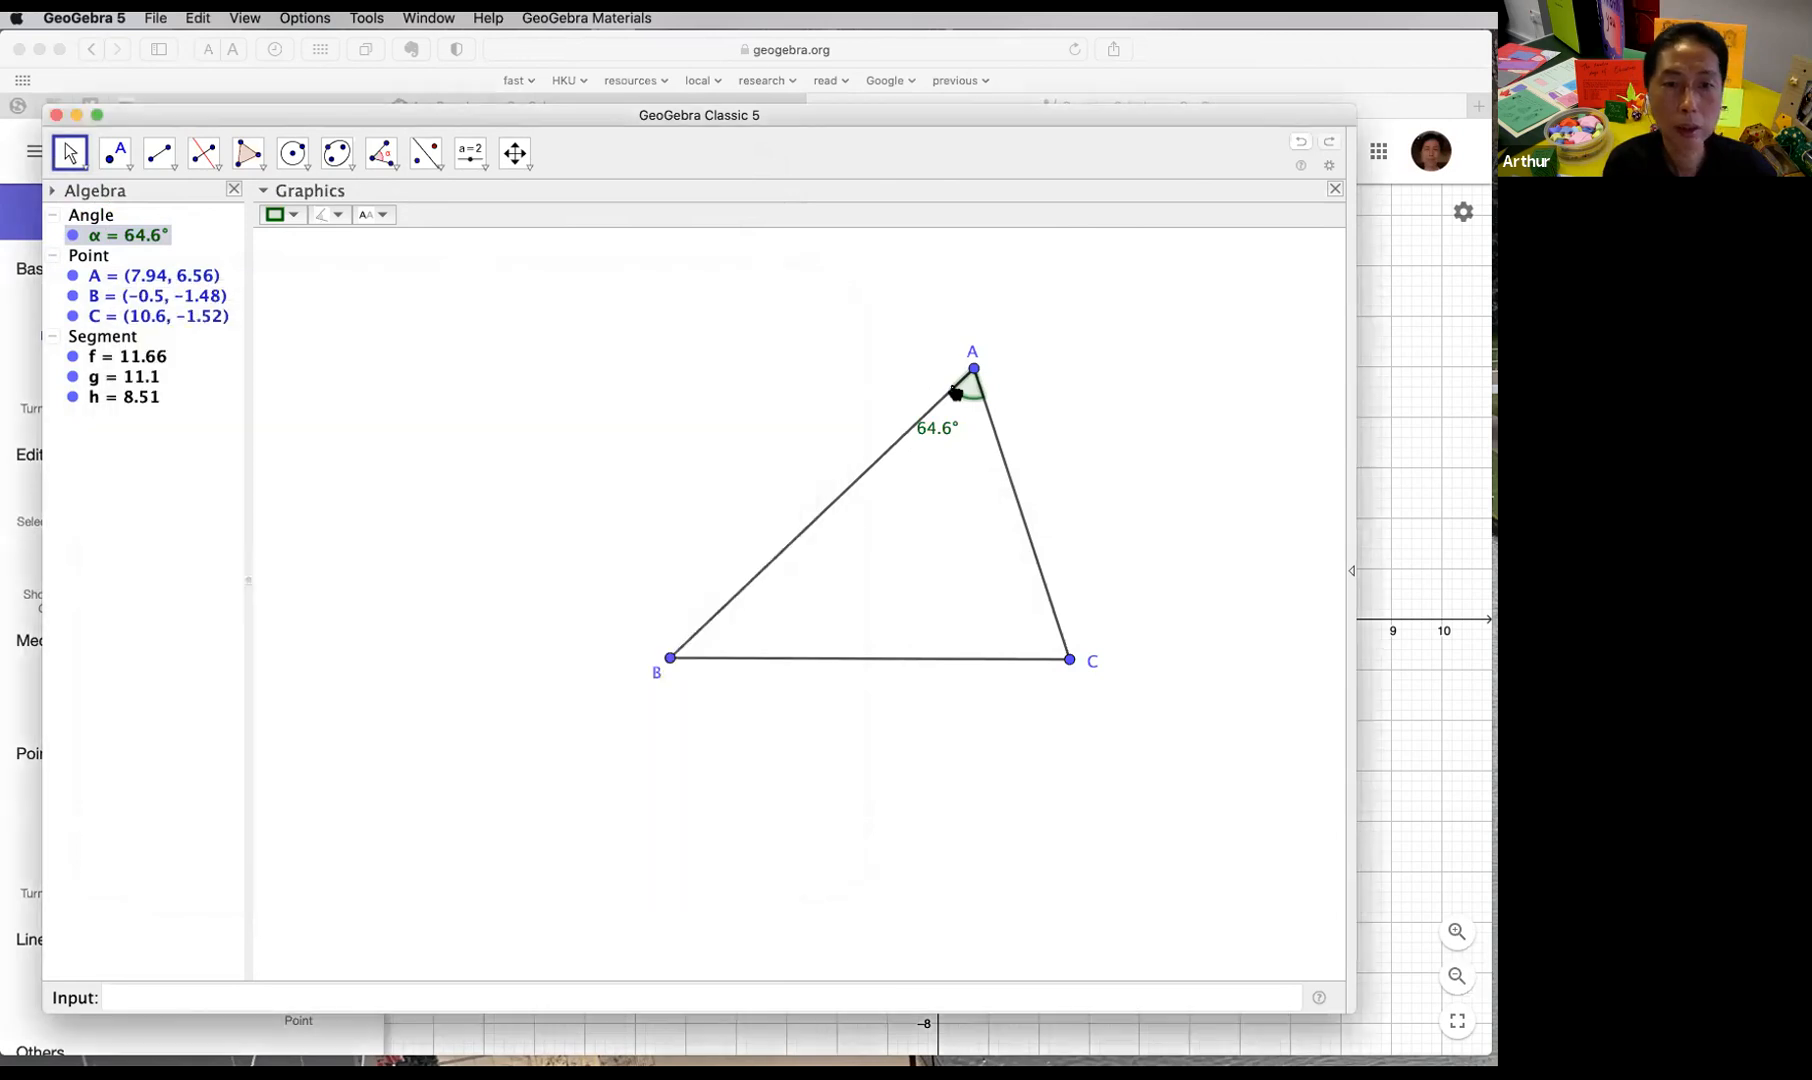
{"action": "mouse_move", "coordinate": [973, 372]}
{"action": "left_mouse_down"}
{"action": "mouse_move", "coordinate": [566, 368]}
{"action": "mouse_move", "coordinate": [1032, 493]}
{"action": "mouse_move", "coordinate": [999, 340]}
{"action": "mouse_move", "coordinate": [825, 898]}
{"action": "mouse_move", "coordinate": [671, 722]}
{"action": "mouse_move", "coordinate": [692, 514]}
{"action": "mouse_move", "coordinate": [869, 368]}
{"action": "mouse_move", "coordinate": [1003, 344]}
{"action": "mouse_move", "coordinate": [967, 364]}
{"action": "left_mouse_up"}
{"action": "left_click", "coordinate": [1063, 372]}
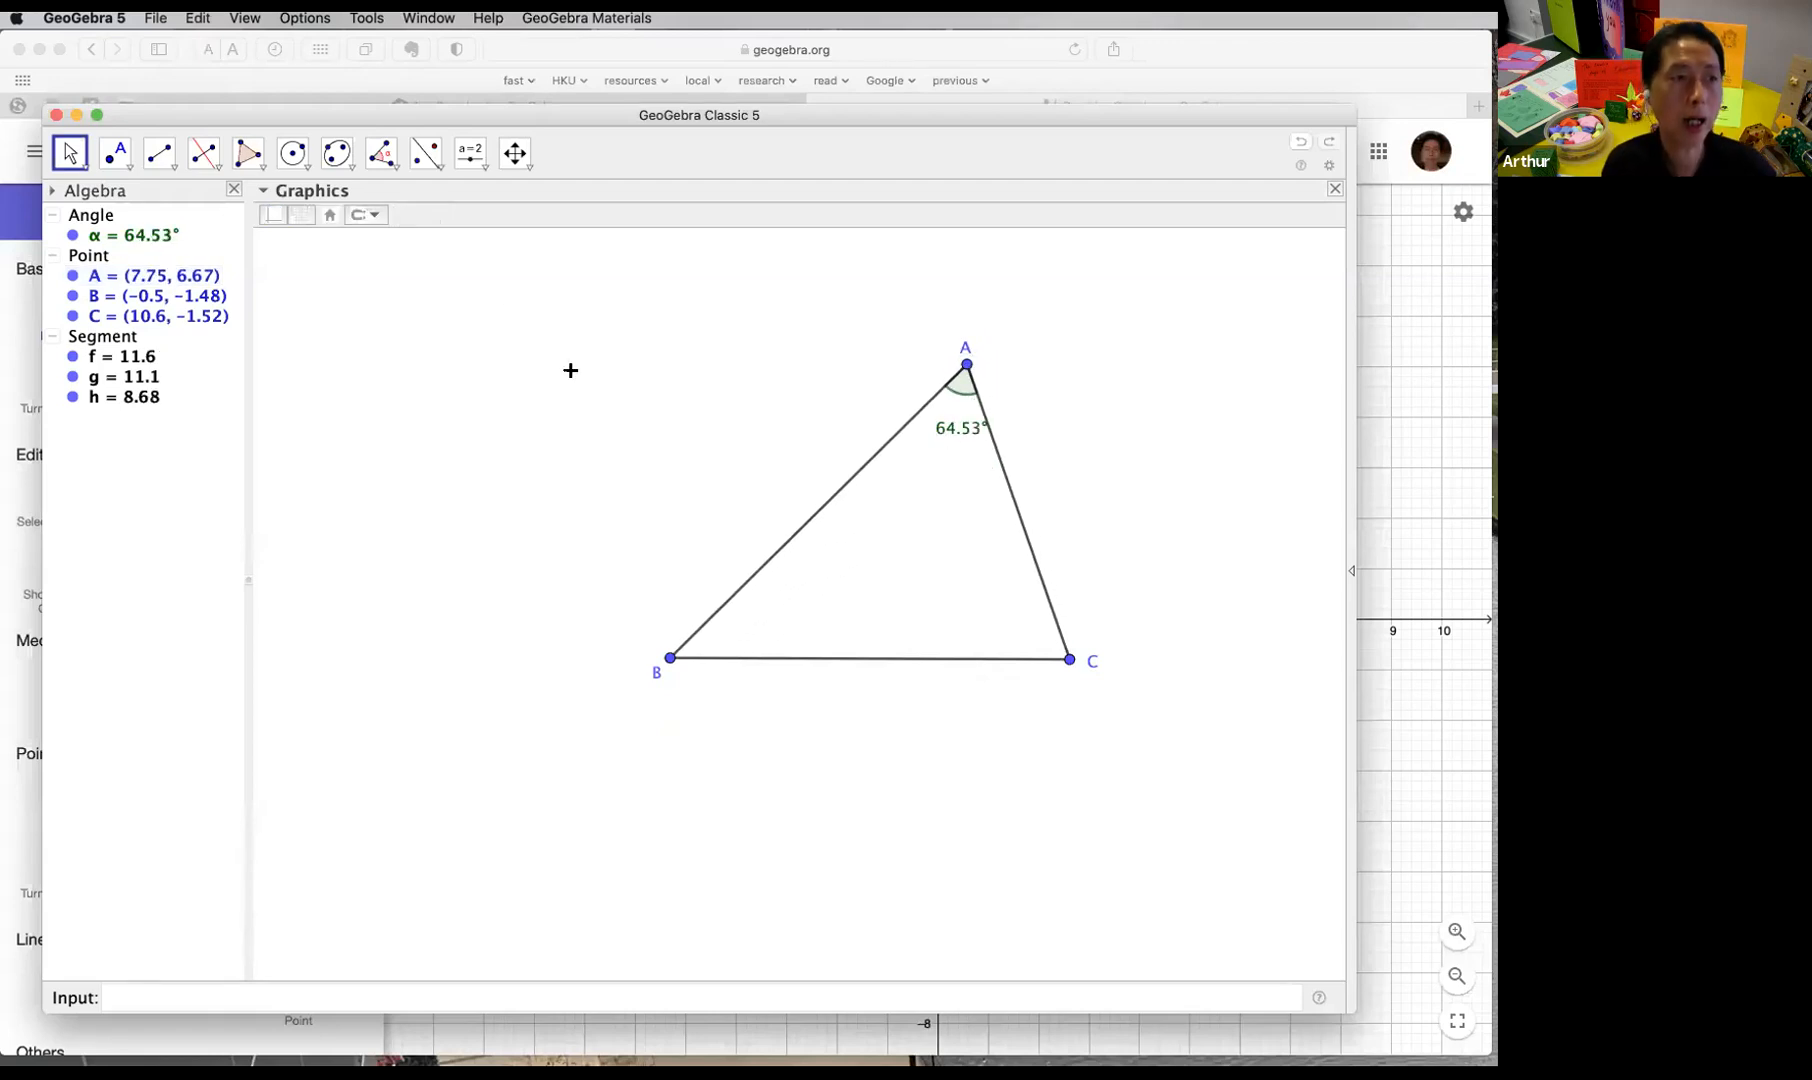
Step: Construct the angle bisector at vertex A with the Angle Bisector tool, picking points B, A and C
{"action": "left_click", "coordinate": [216, 170]}
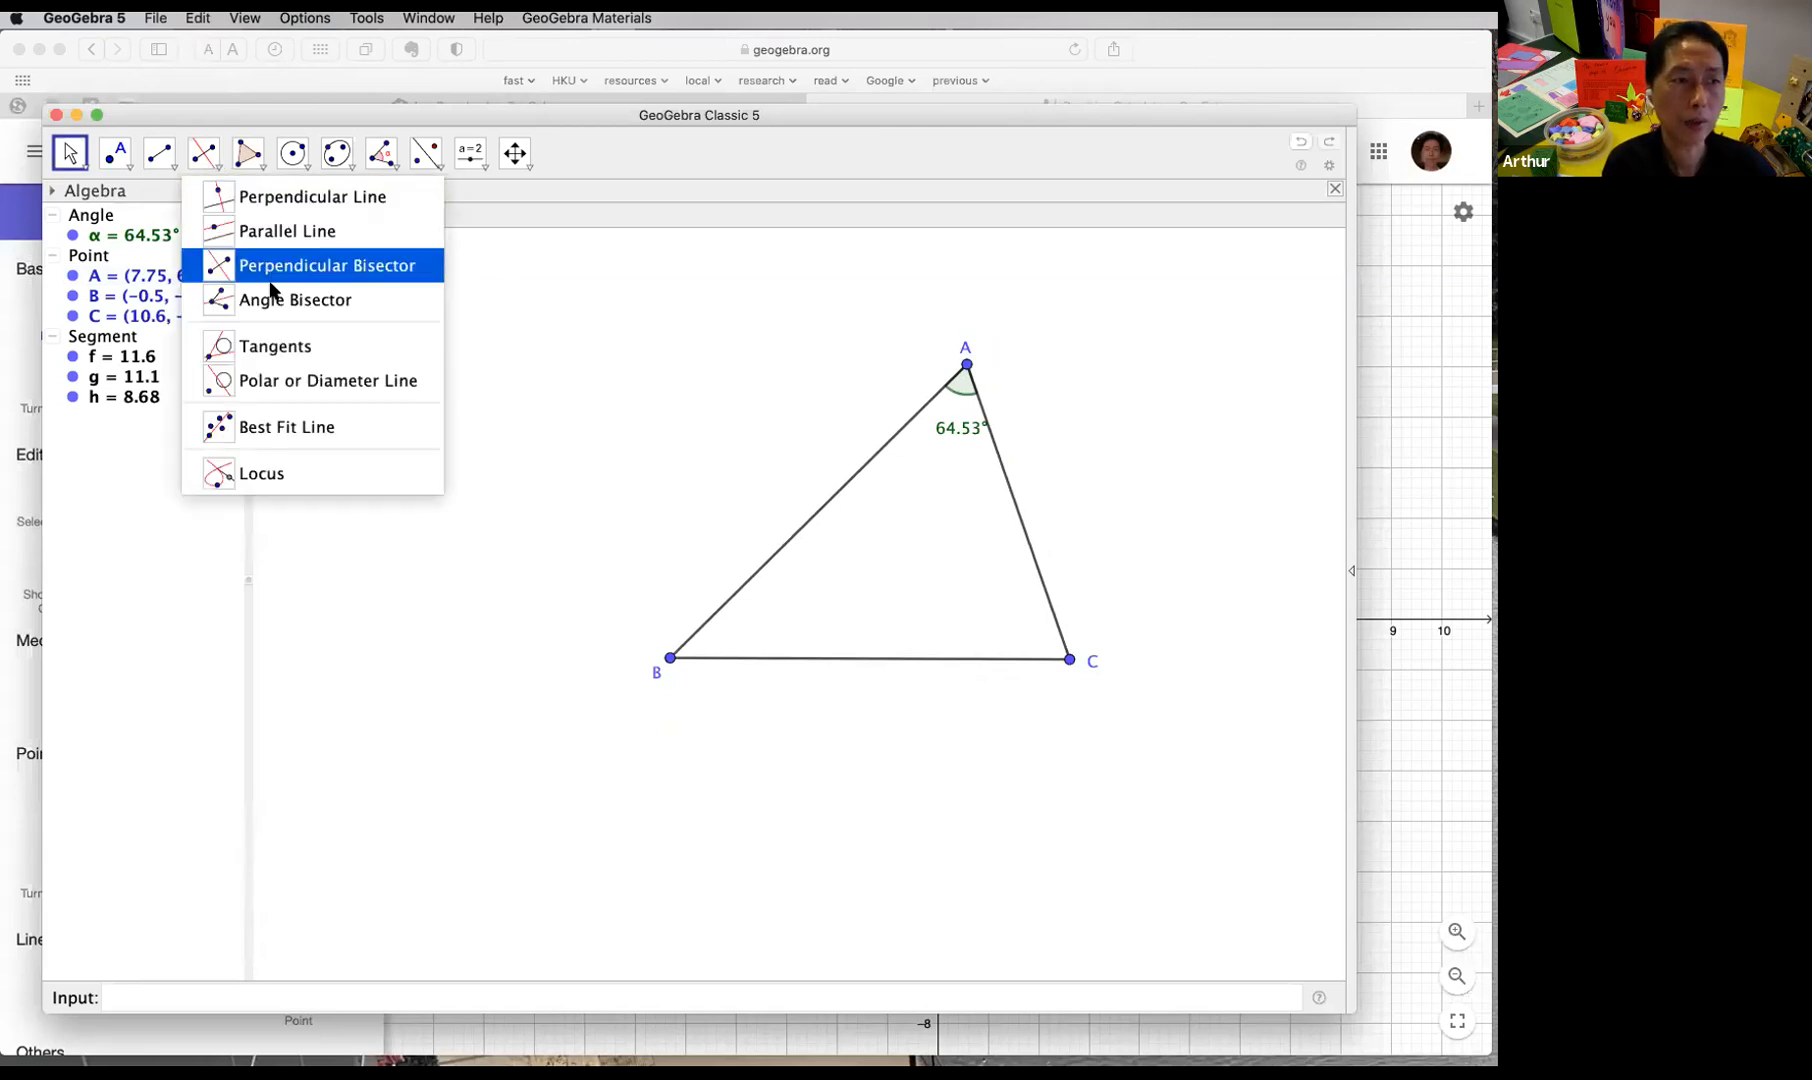
{"action": "left_click", "coordinate": [338, 301]}
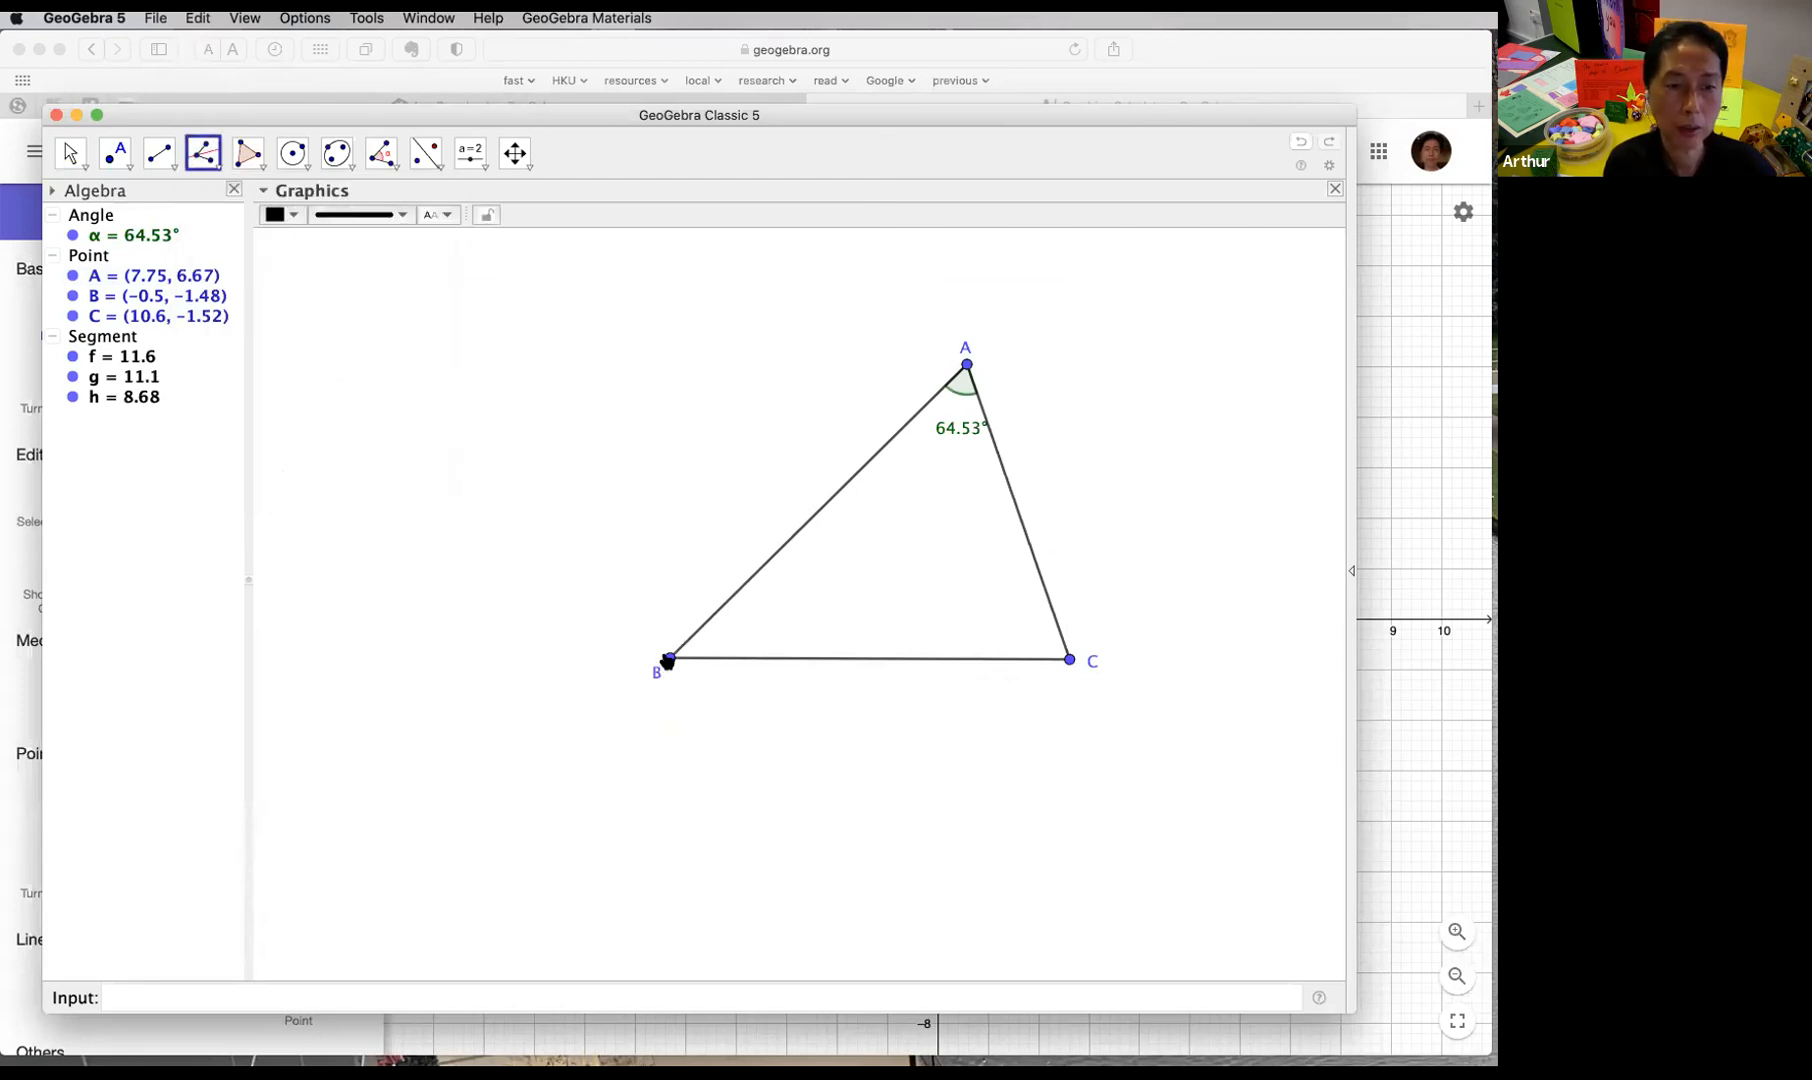
{"action": "left_click", "coordinate": [671, 657]}
{"action": "left_click", "coordinate": [966, 364]}
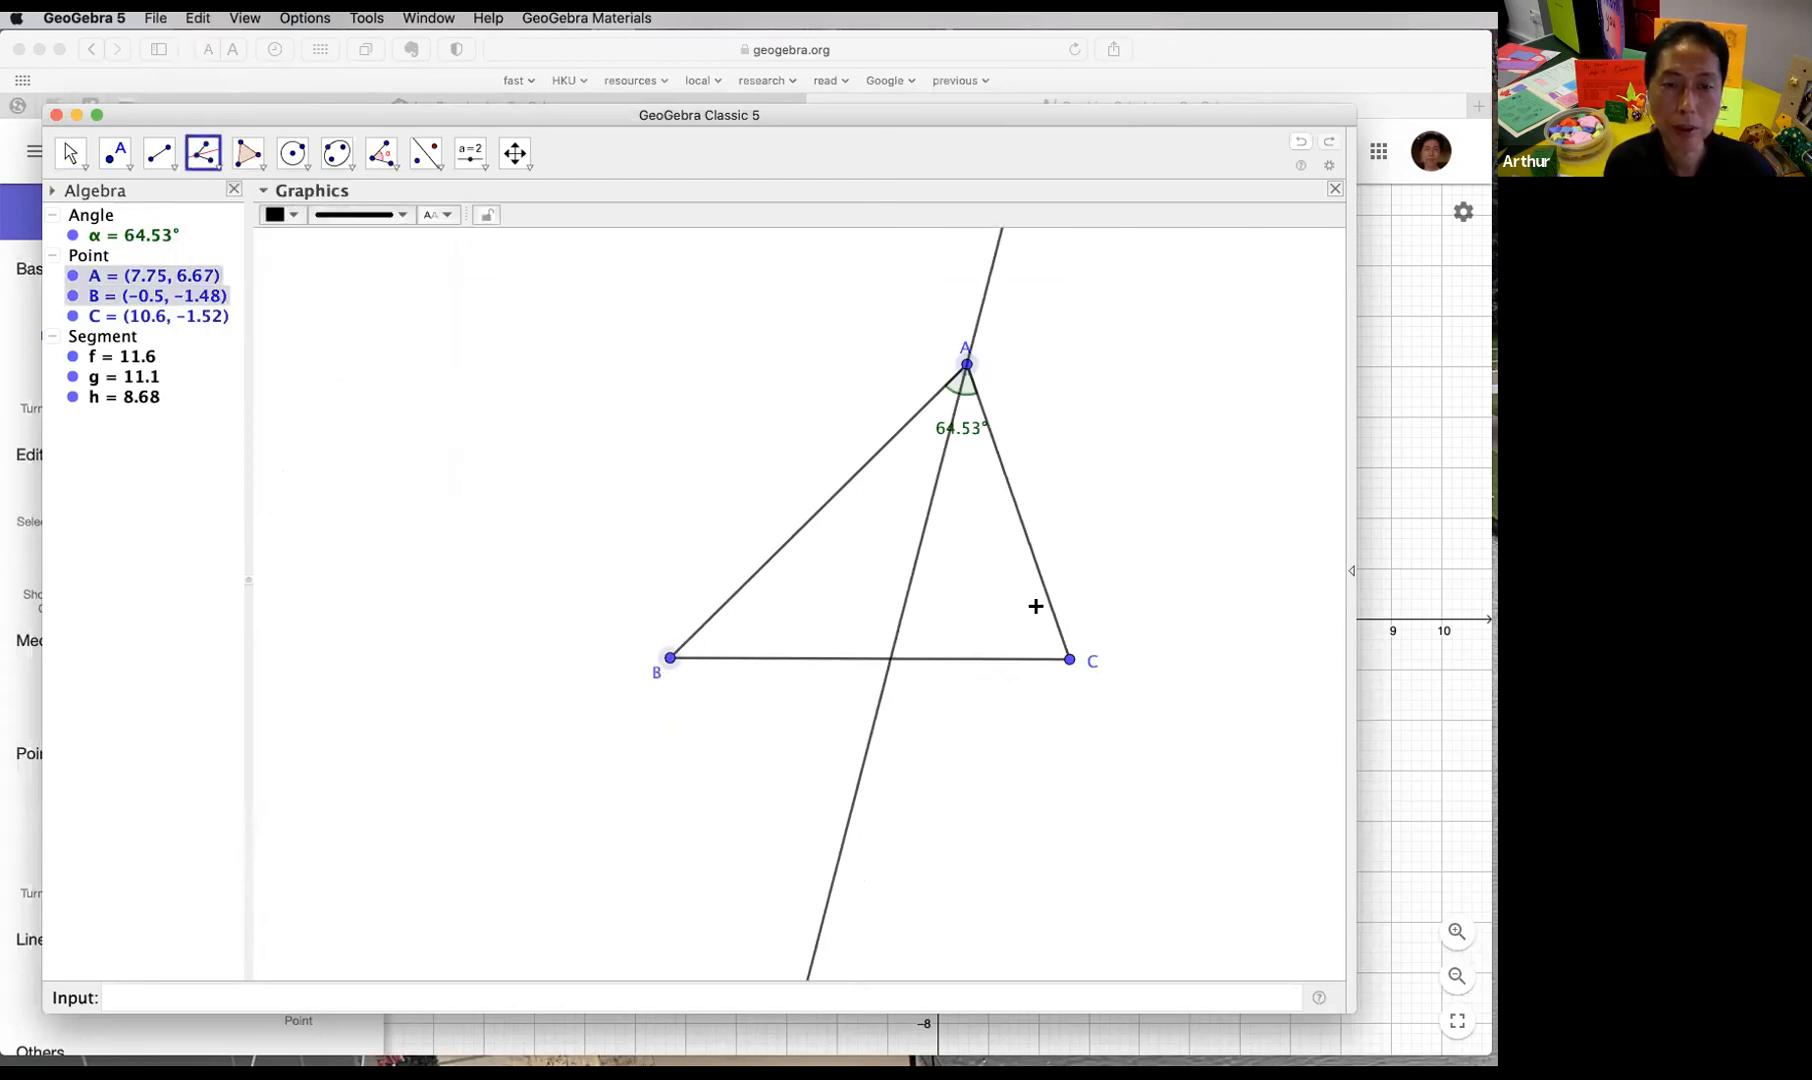
{"action": "left_click", "coordinate": [1070, 660]}
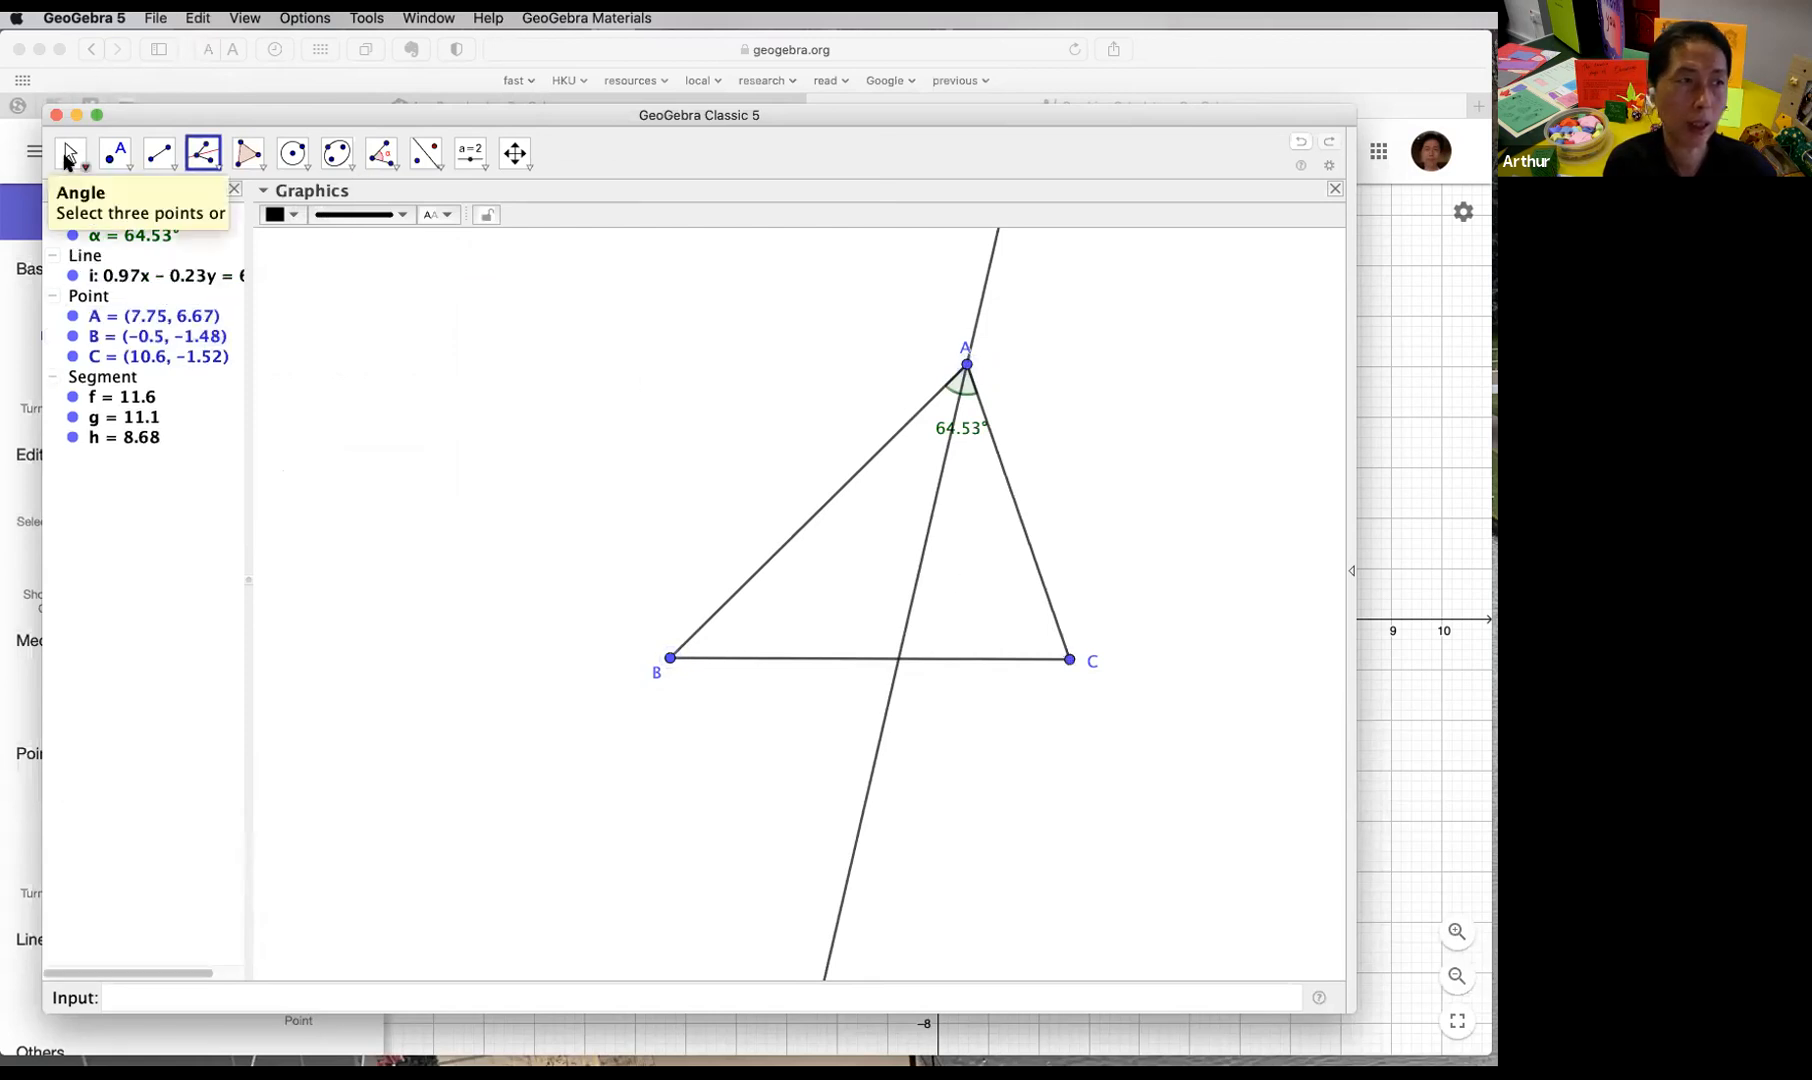
Step: Test the bisector by moving vertex A to about (10.75, 8.3) and back to about (7.83, 6.9)
{"action": "left_click", "coordinate": [70, 153]}
{"action": "left_click_drag", "start_coordinate": [964, 366], "coordinate": [1055, 302]}
{"action": "left_click", "coordinate": [1100, 437]}
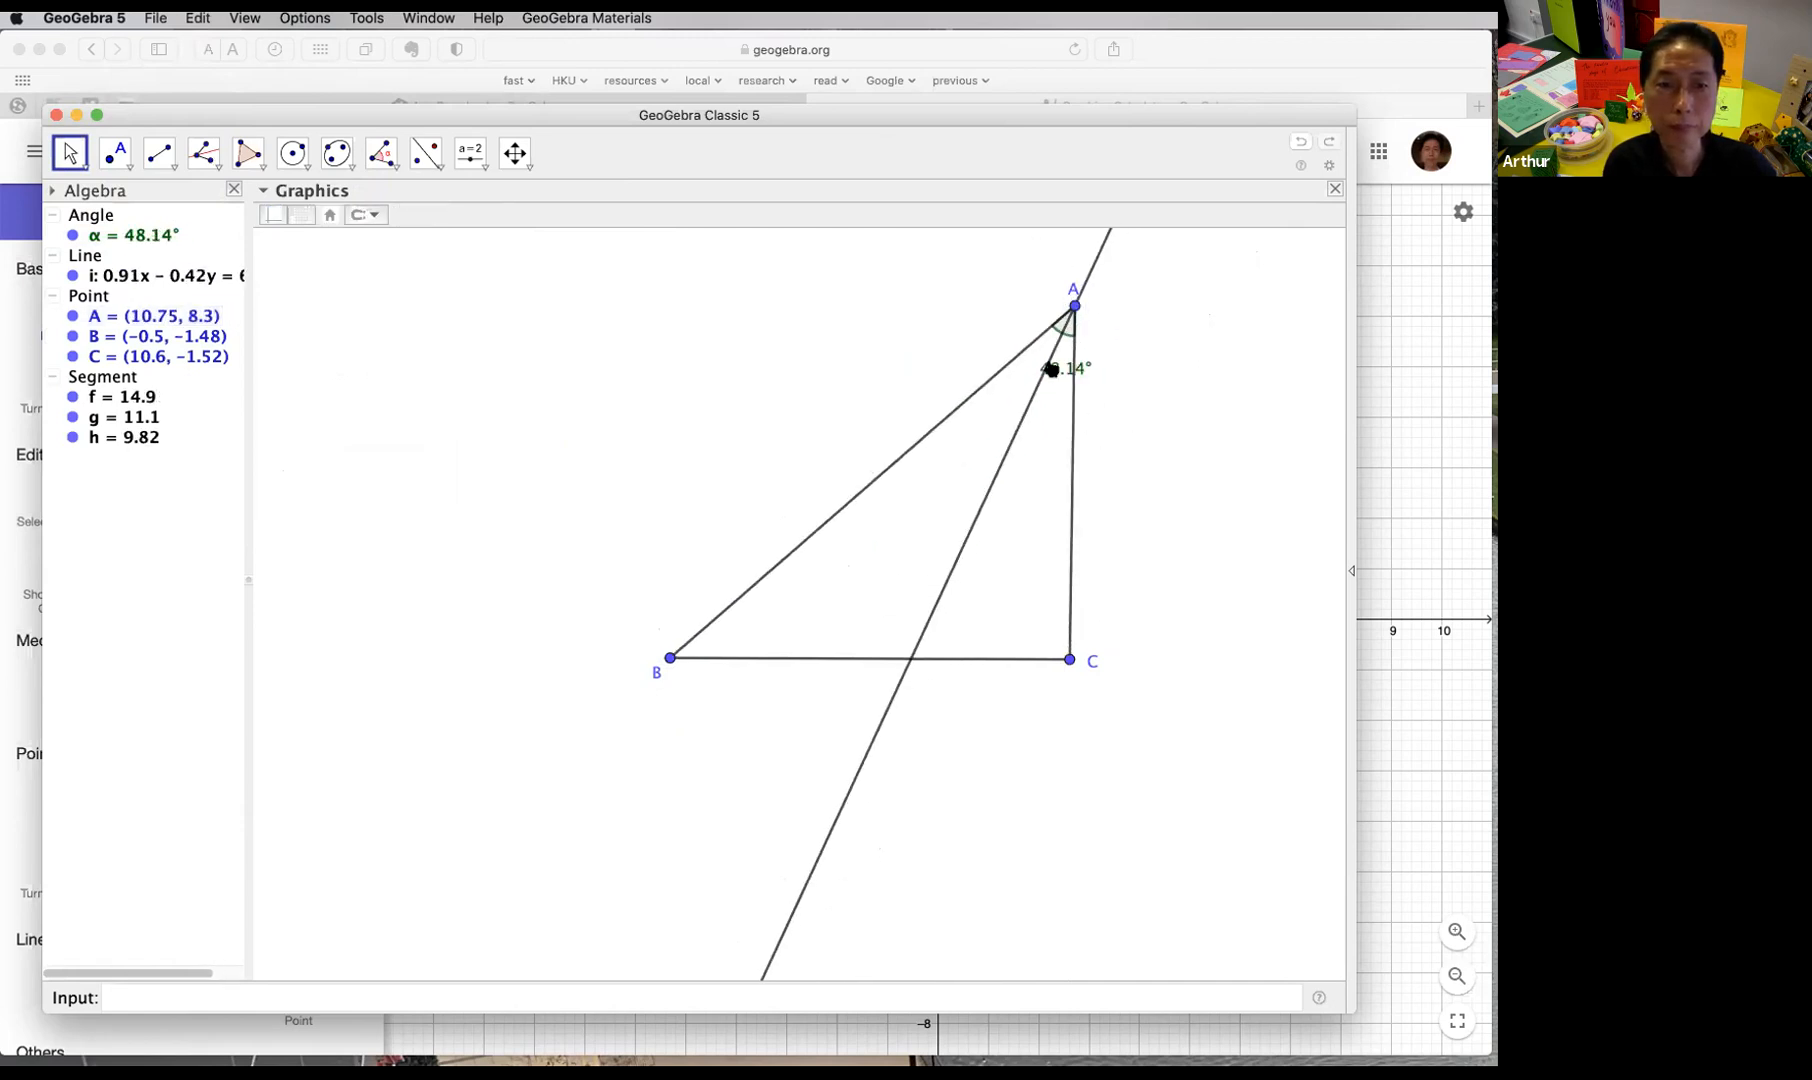
{"action": "left_click_drag", "start_coordinate": [1074, 305], "coordinate": [970, 356]}
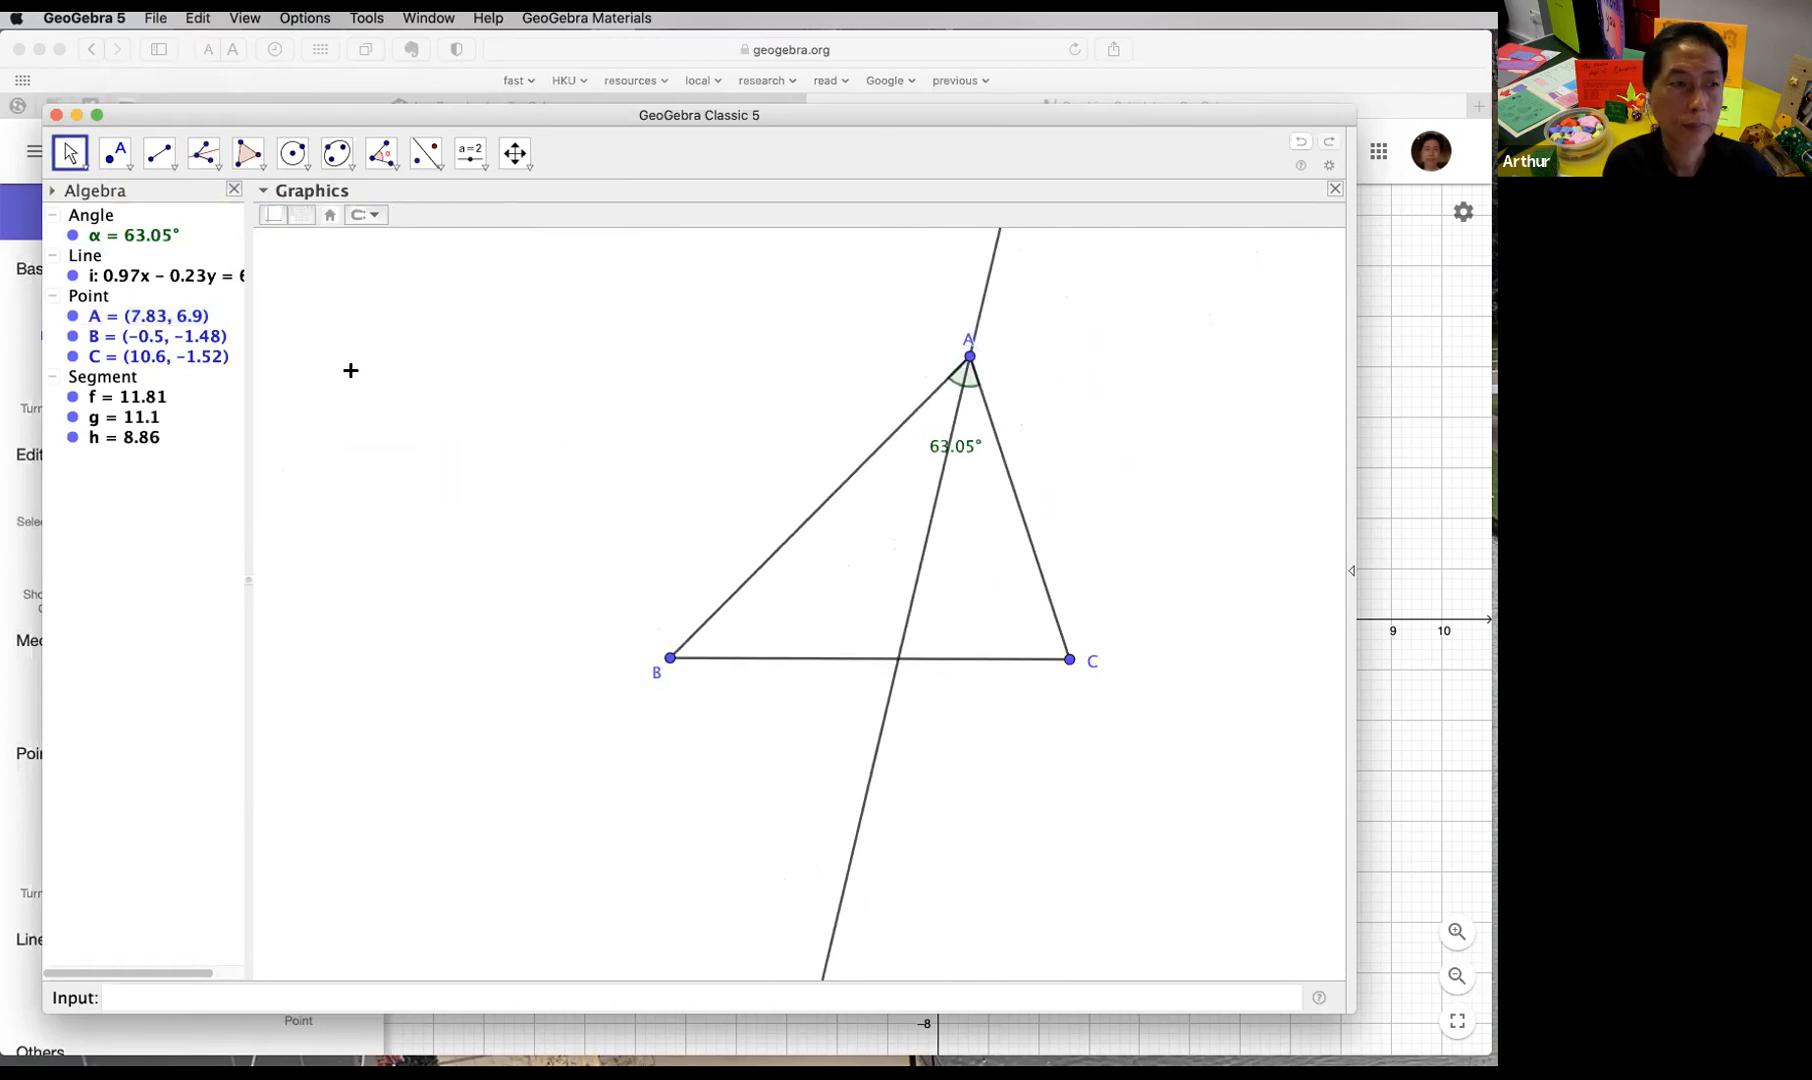
Step: Mark the intersection of the angle bisector with side BC as a point, and move vertex A to about (9.2, 6.2)
{"action": "left_click", "coordinate": [115, 152]}
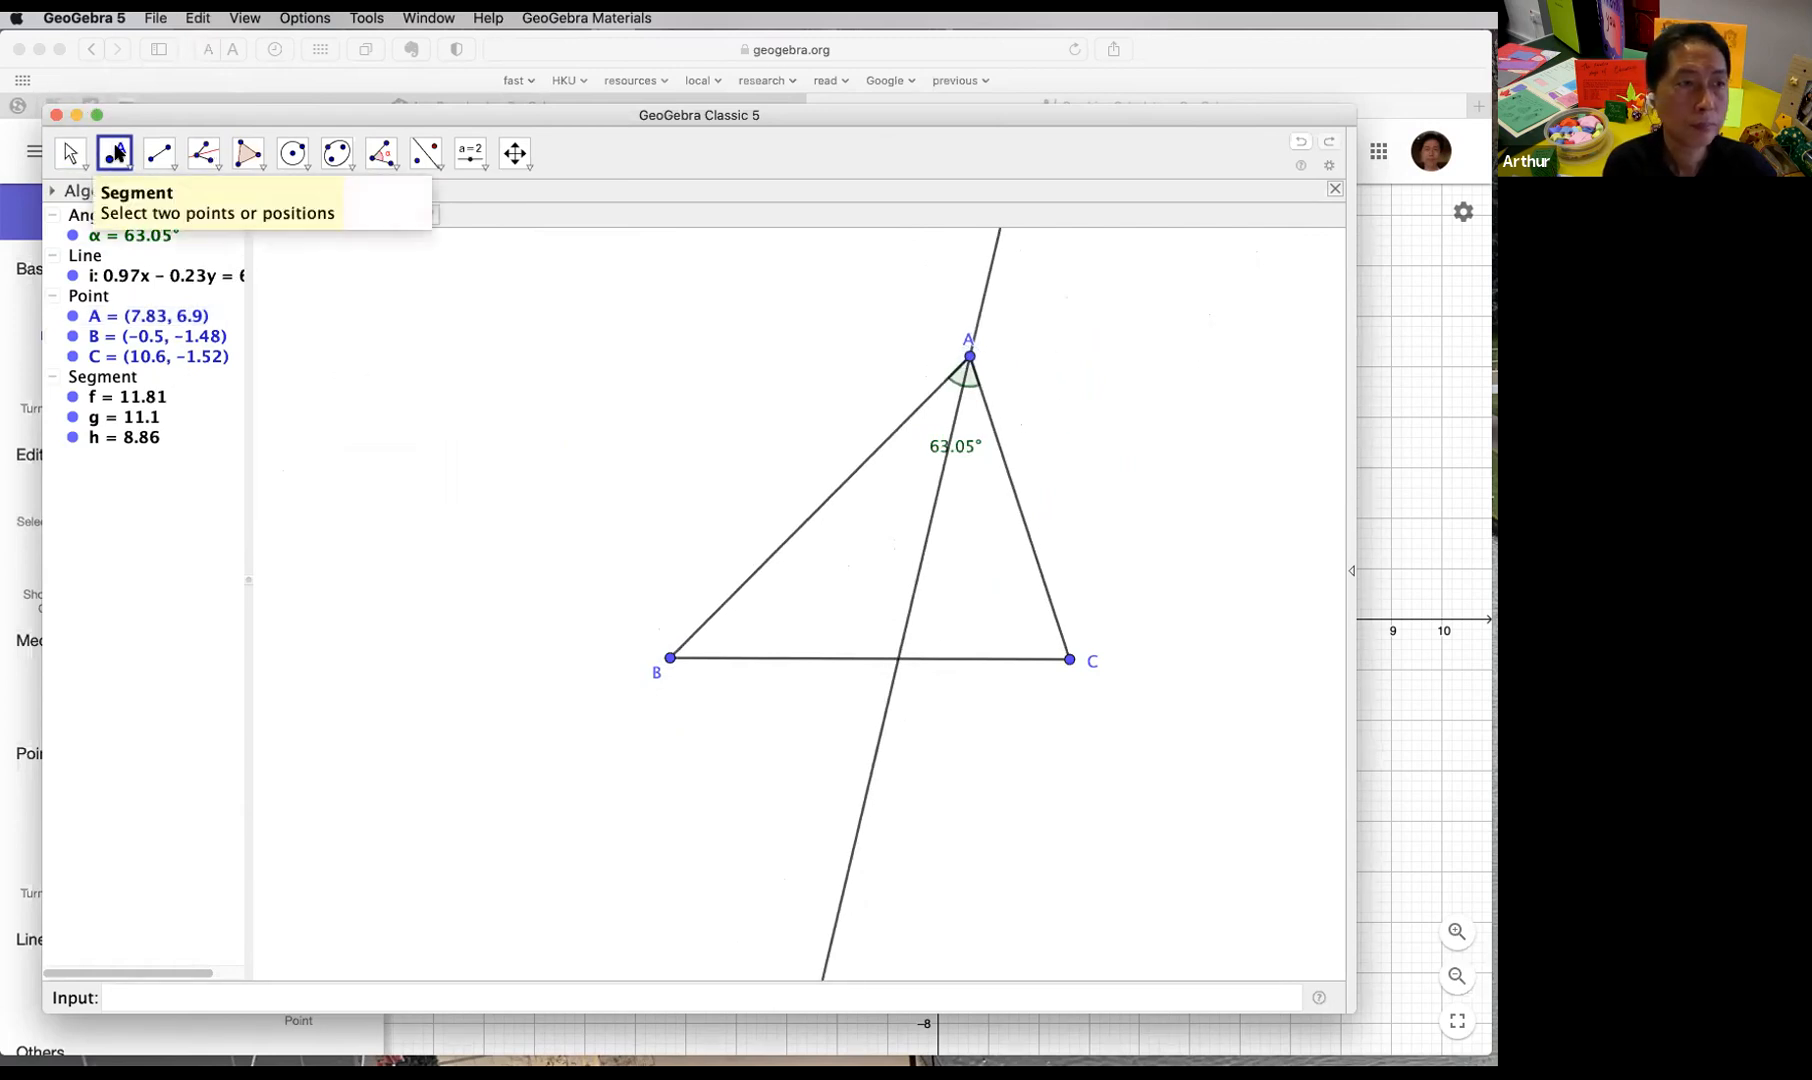
{"action": "left_click", "coordinate": [899, 658]}
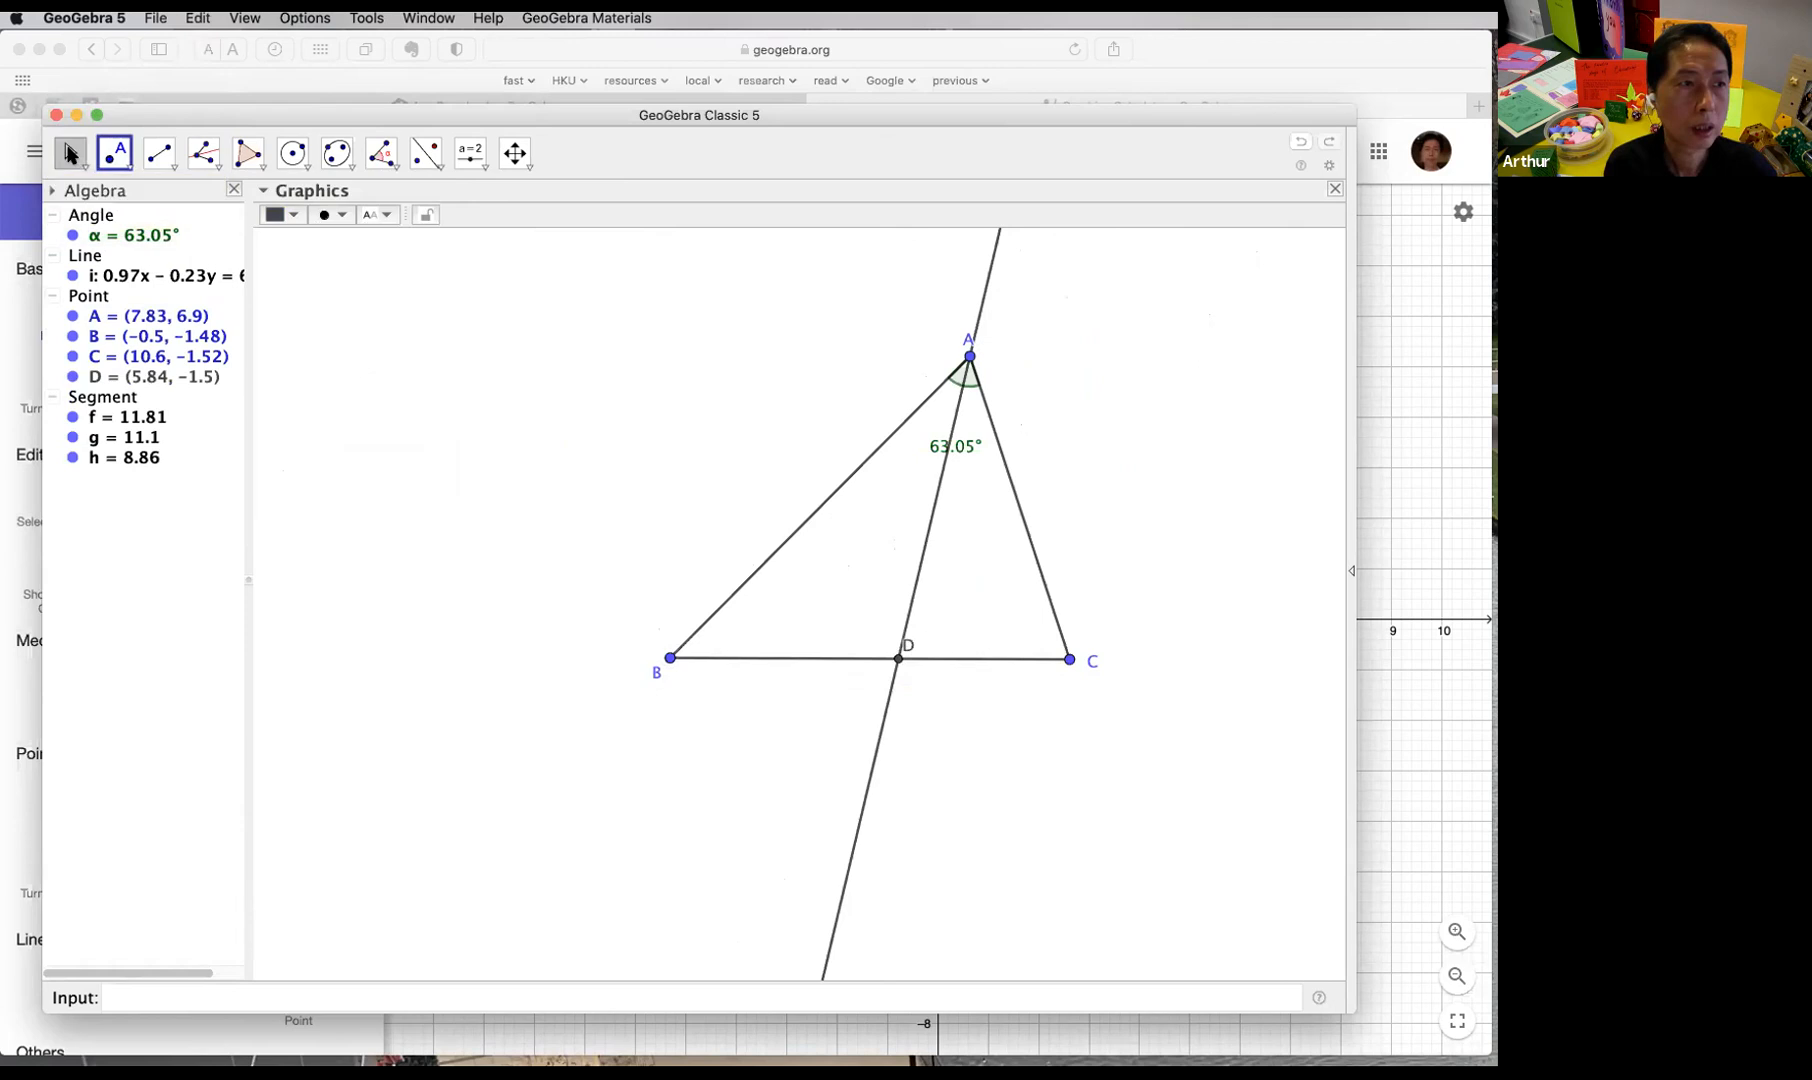
{"action": "left_click", "coordinate": [70, 153]}
{"action": "left_click", "coordinate": [970, 357]}
{"action": "left_click_drag", "start_coordinate": [970, 357], "coordinate": [1019, 376]}
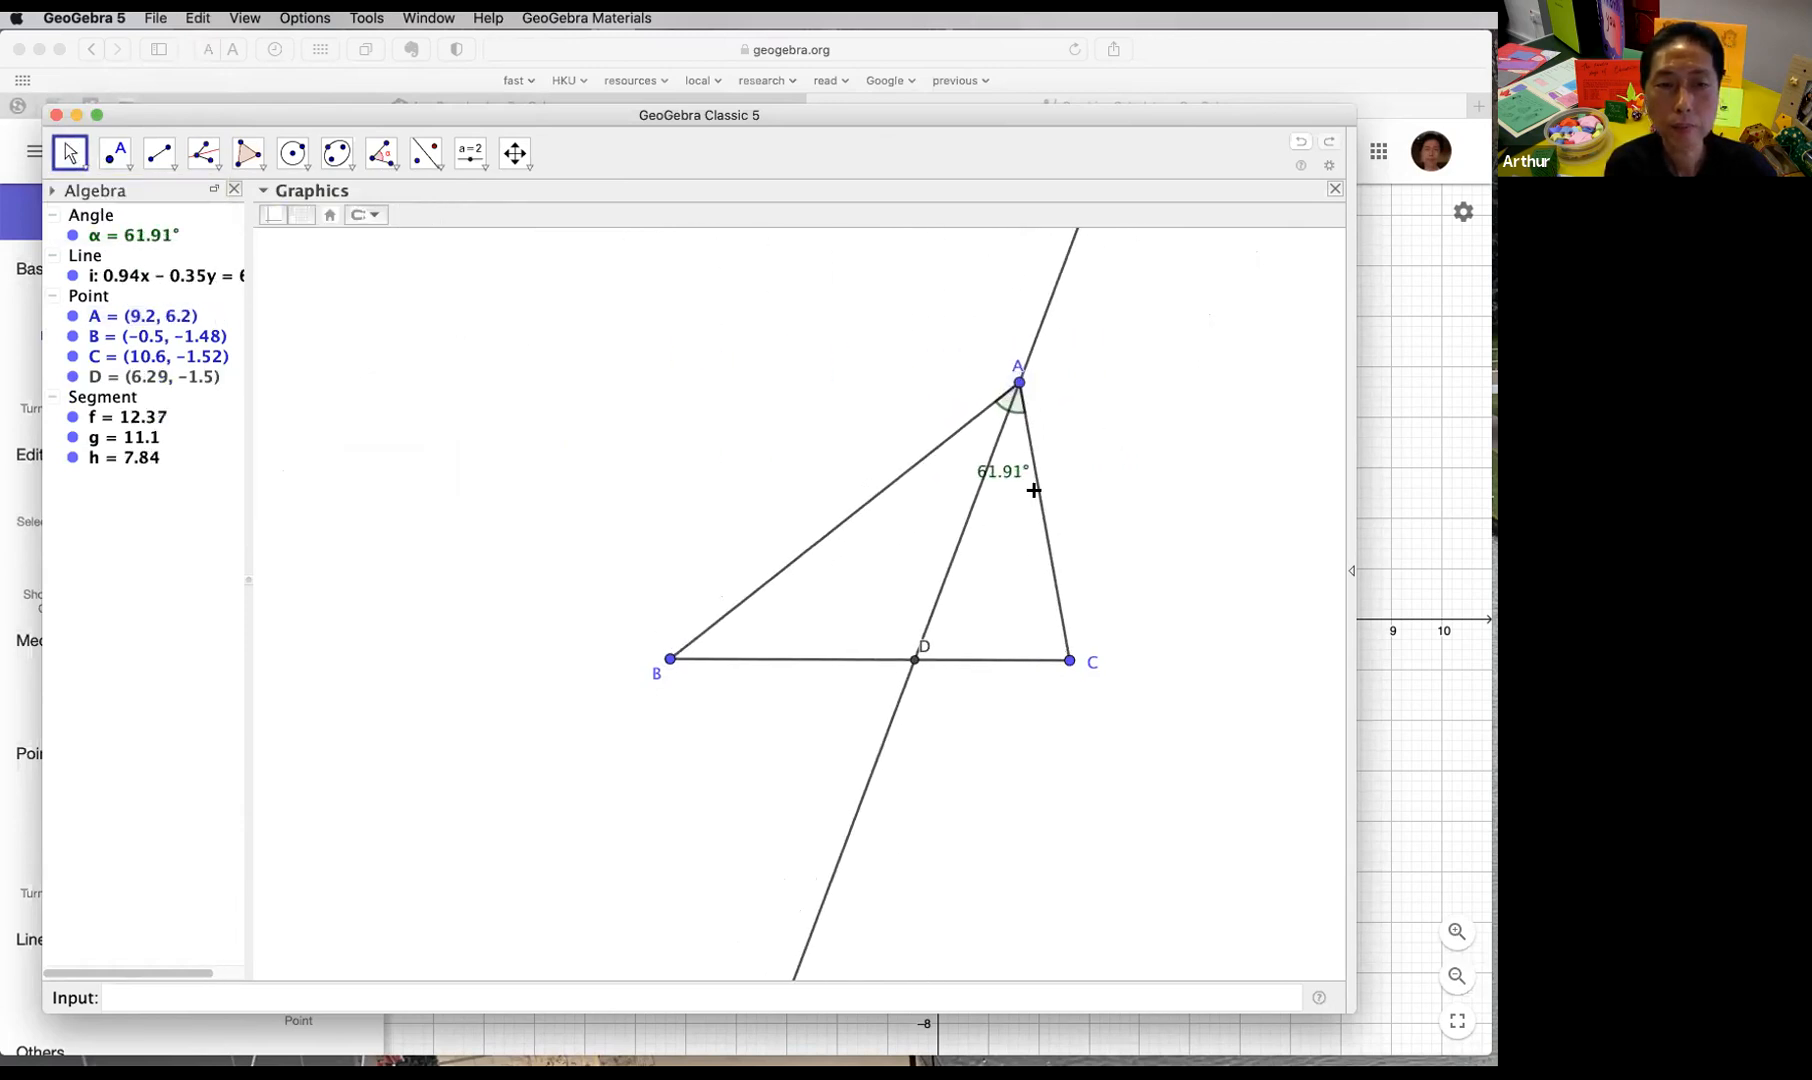
{"action": "left_click_drag", "start_coordinate": [1007, 473], "coordinate": [973, 481]}
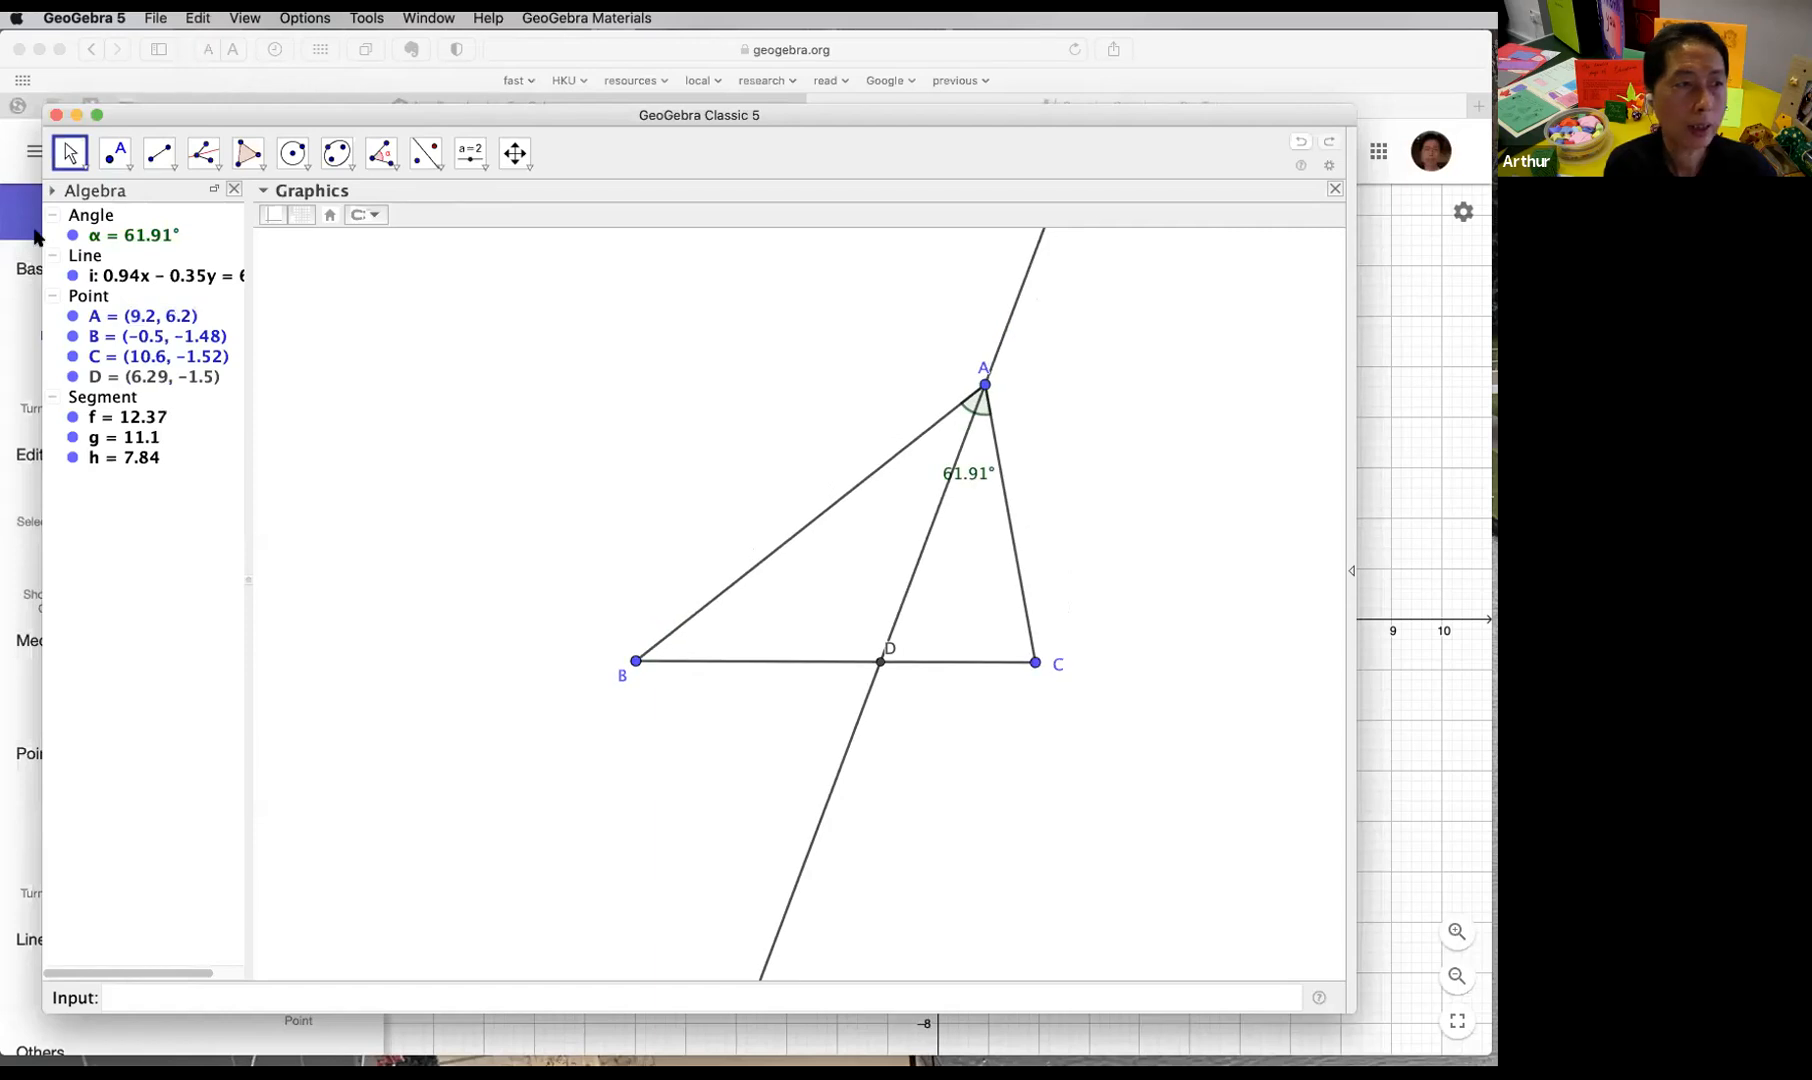
Step: Hide angle BAC, and reposition the labels of D and C below side BC and the label of A beside its vertex
{"action": "left_click", "coordinate": [80, 236]}
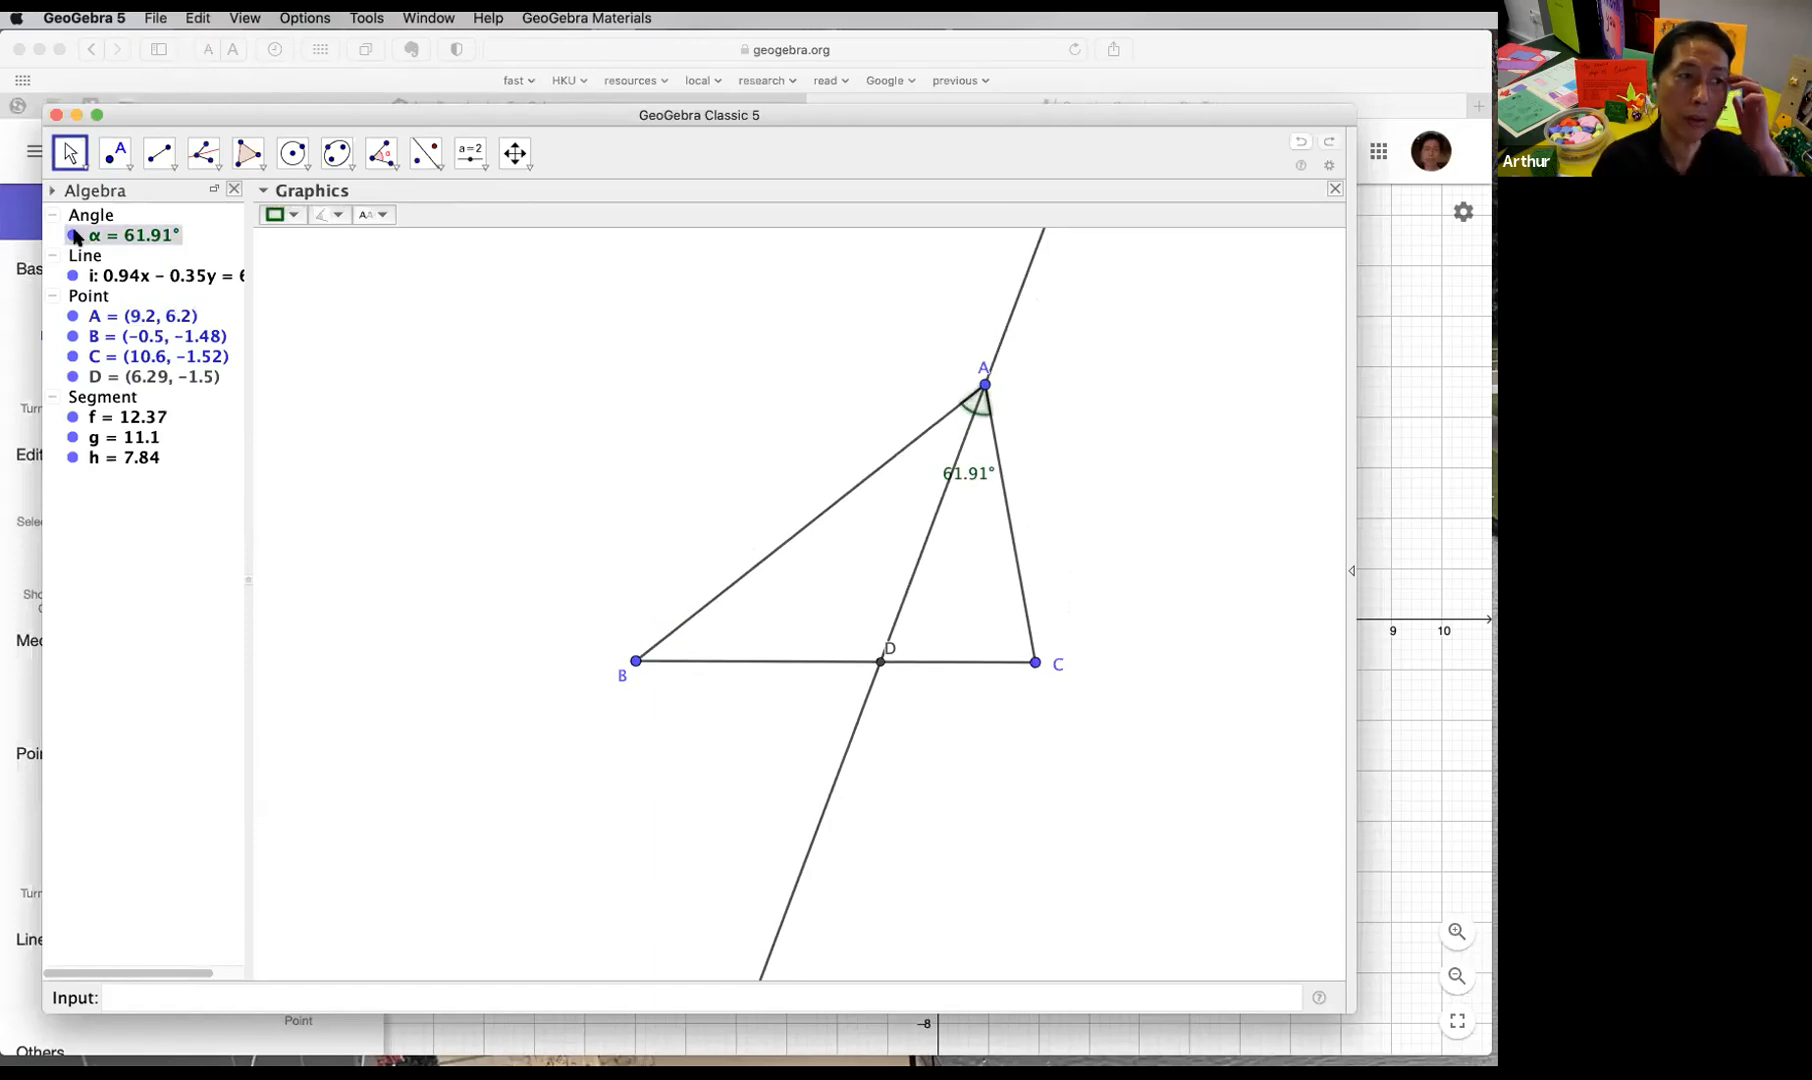
{"action": "left_click", "coordinate": [76, 236]}
{"action": "left_click", "coordinate": [573, 362]}
{"action": "left_click_drag", "start_coordinate": [892, 657], "coordinate": [890, 684]}
{"action": "left_click_drag", "start_coordinate": [989, 371], "coordinate": [975, 370]}
{"action": "left_click_drag", "start_coordinate": [1060, 667], "coordinate": [1048, 684]}
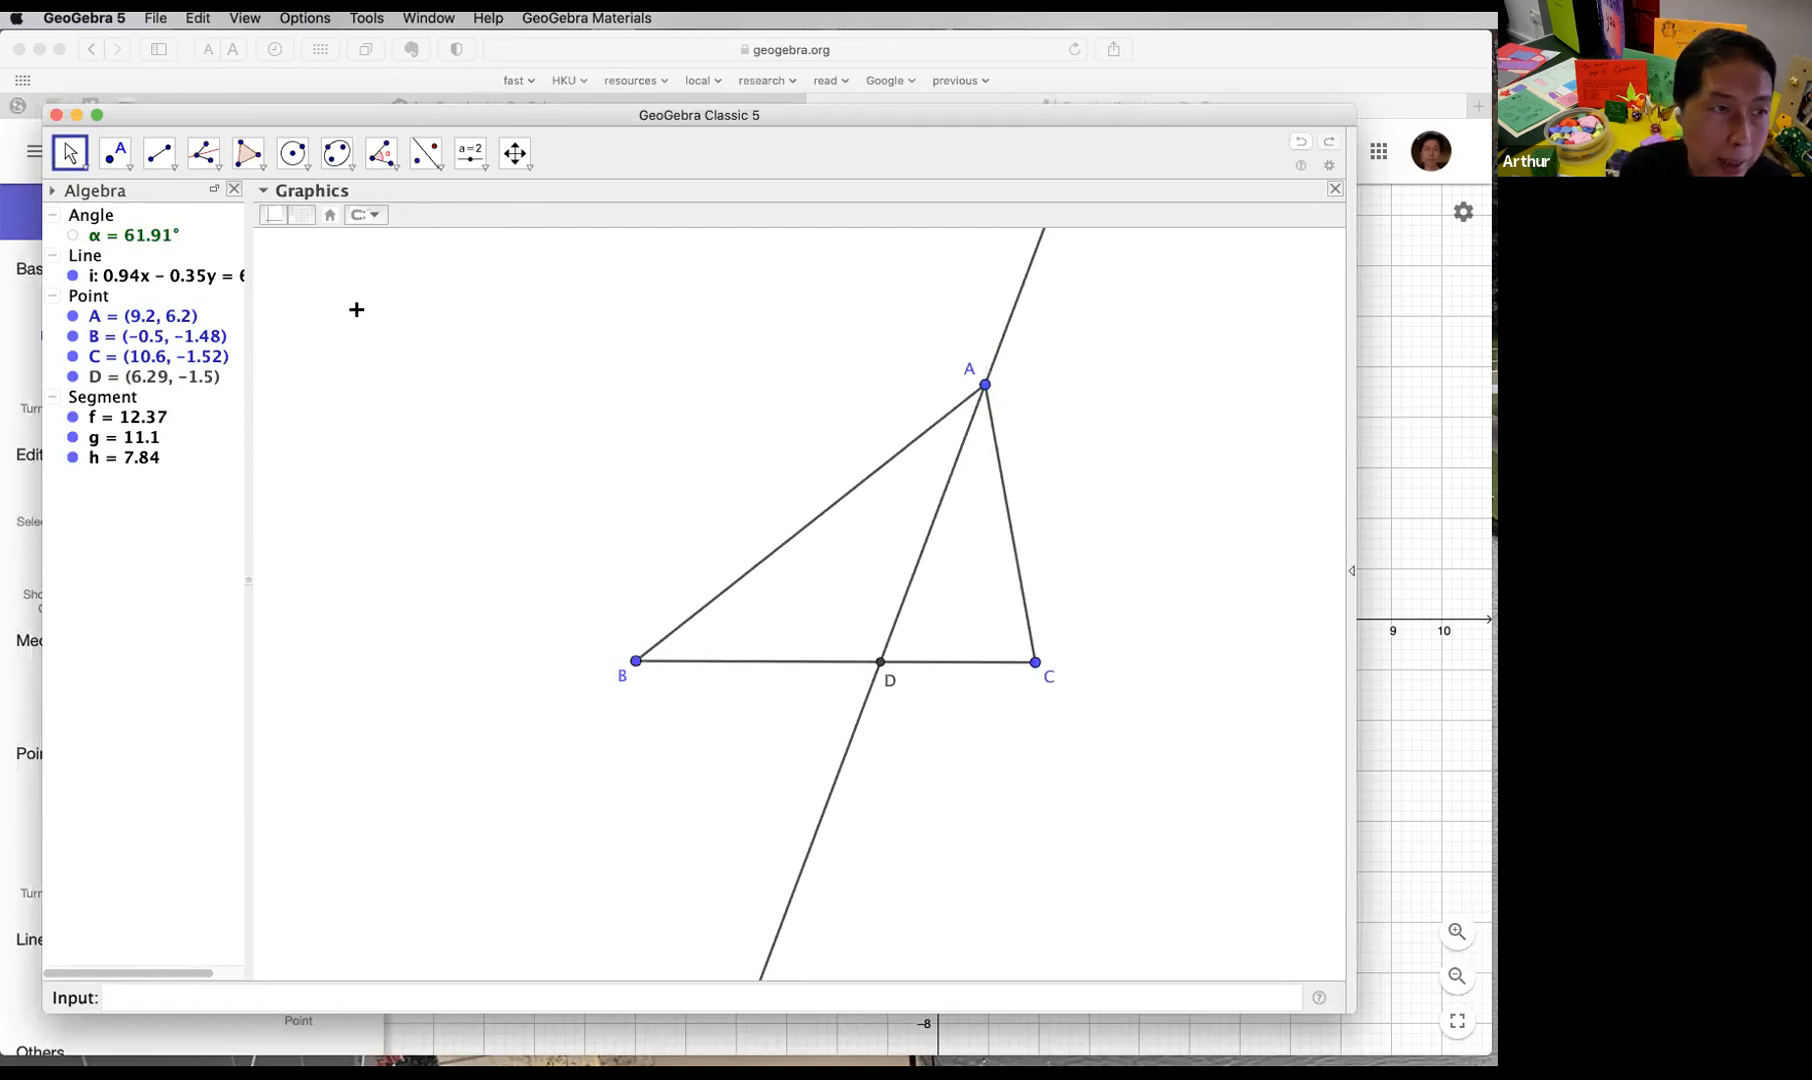
Step: Measure angle BAD with the Angle tool, picking points B, A and D
{"action": "left_click", "coordinate": [381, 153]}
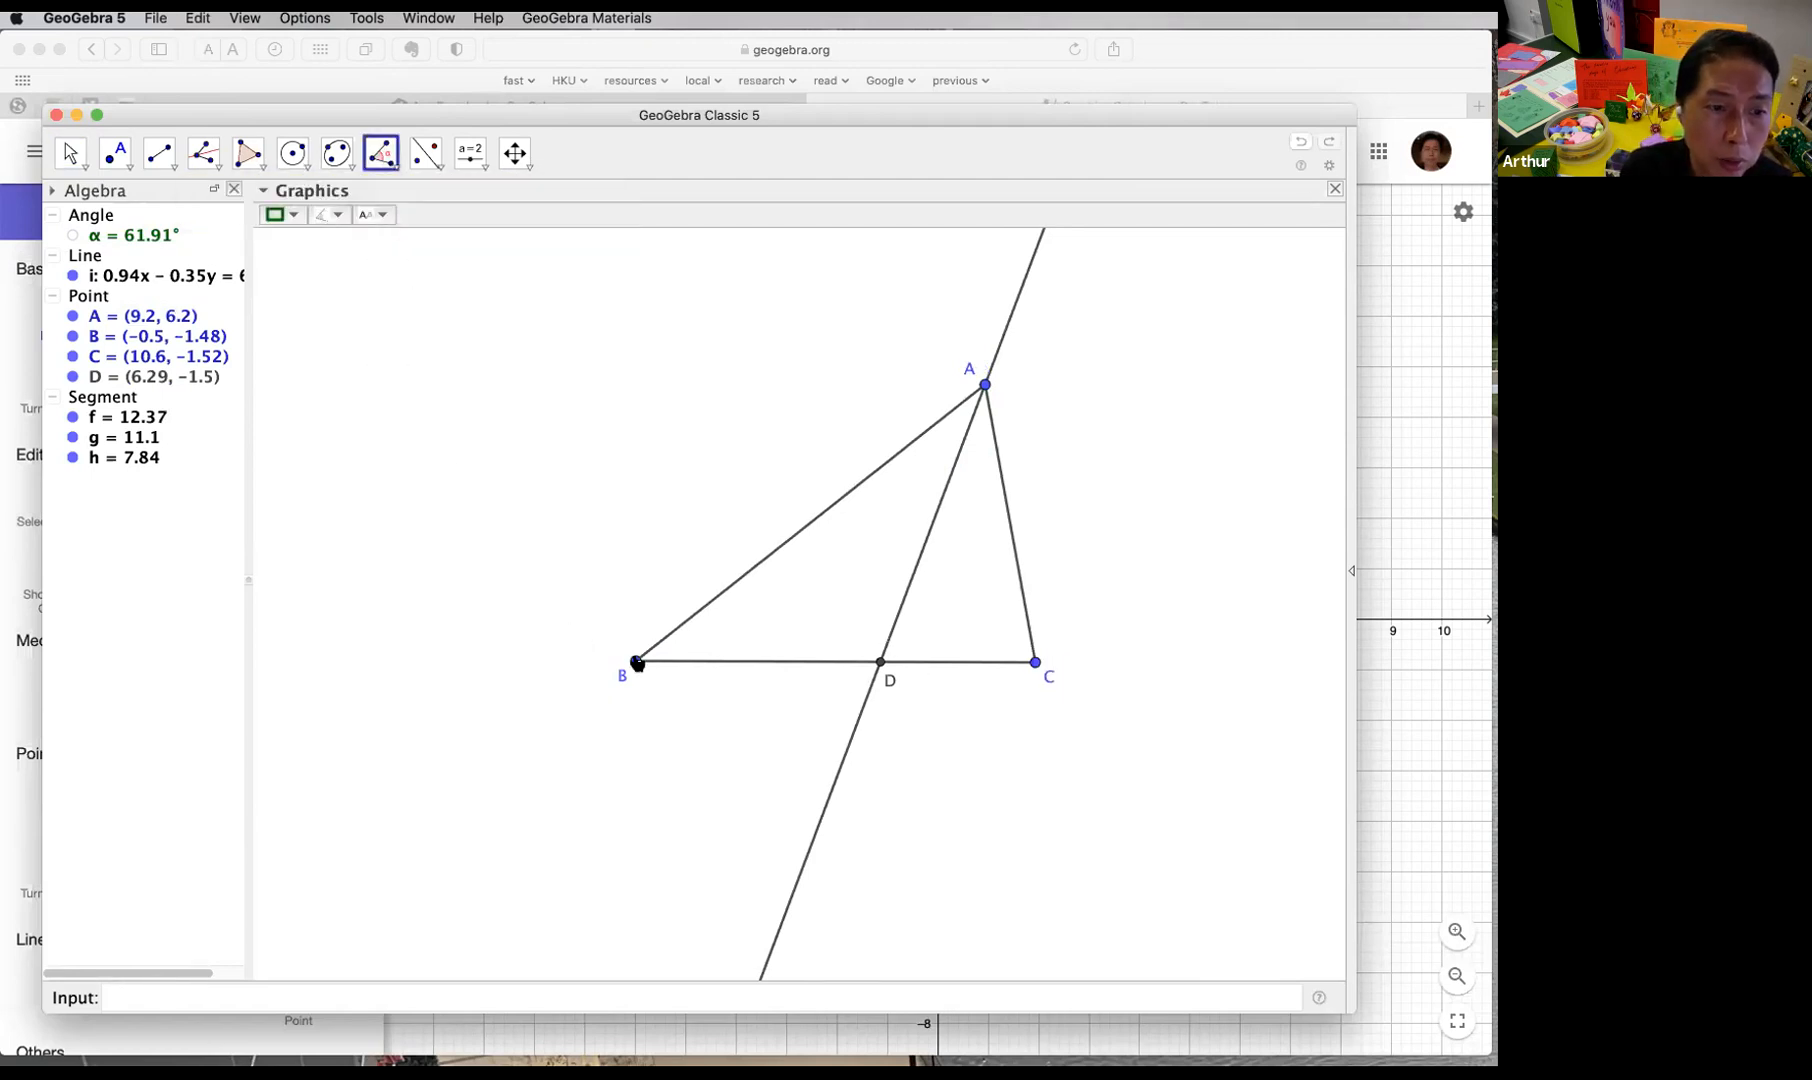
{"action": "left_click", "coordinate": [636, 661]}
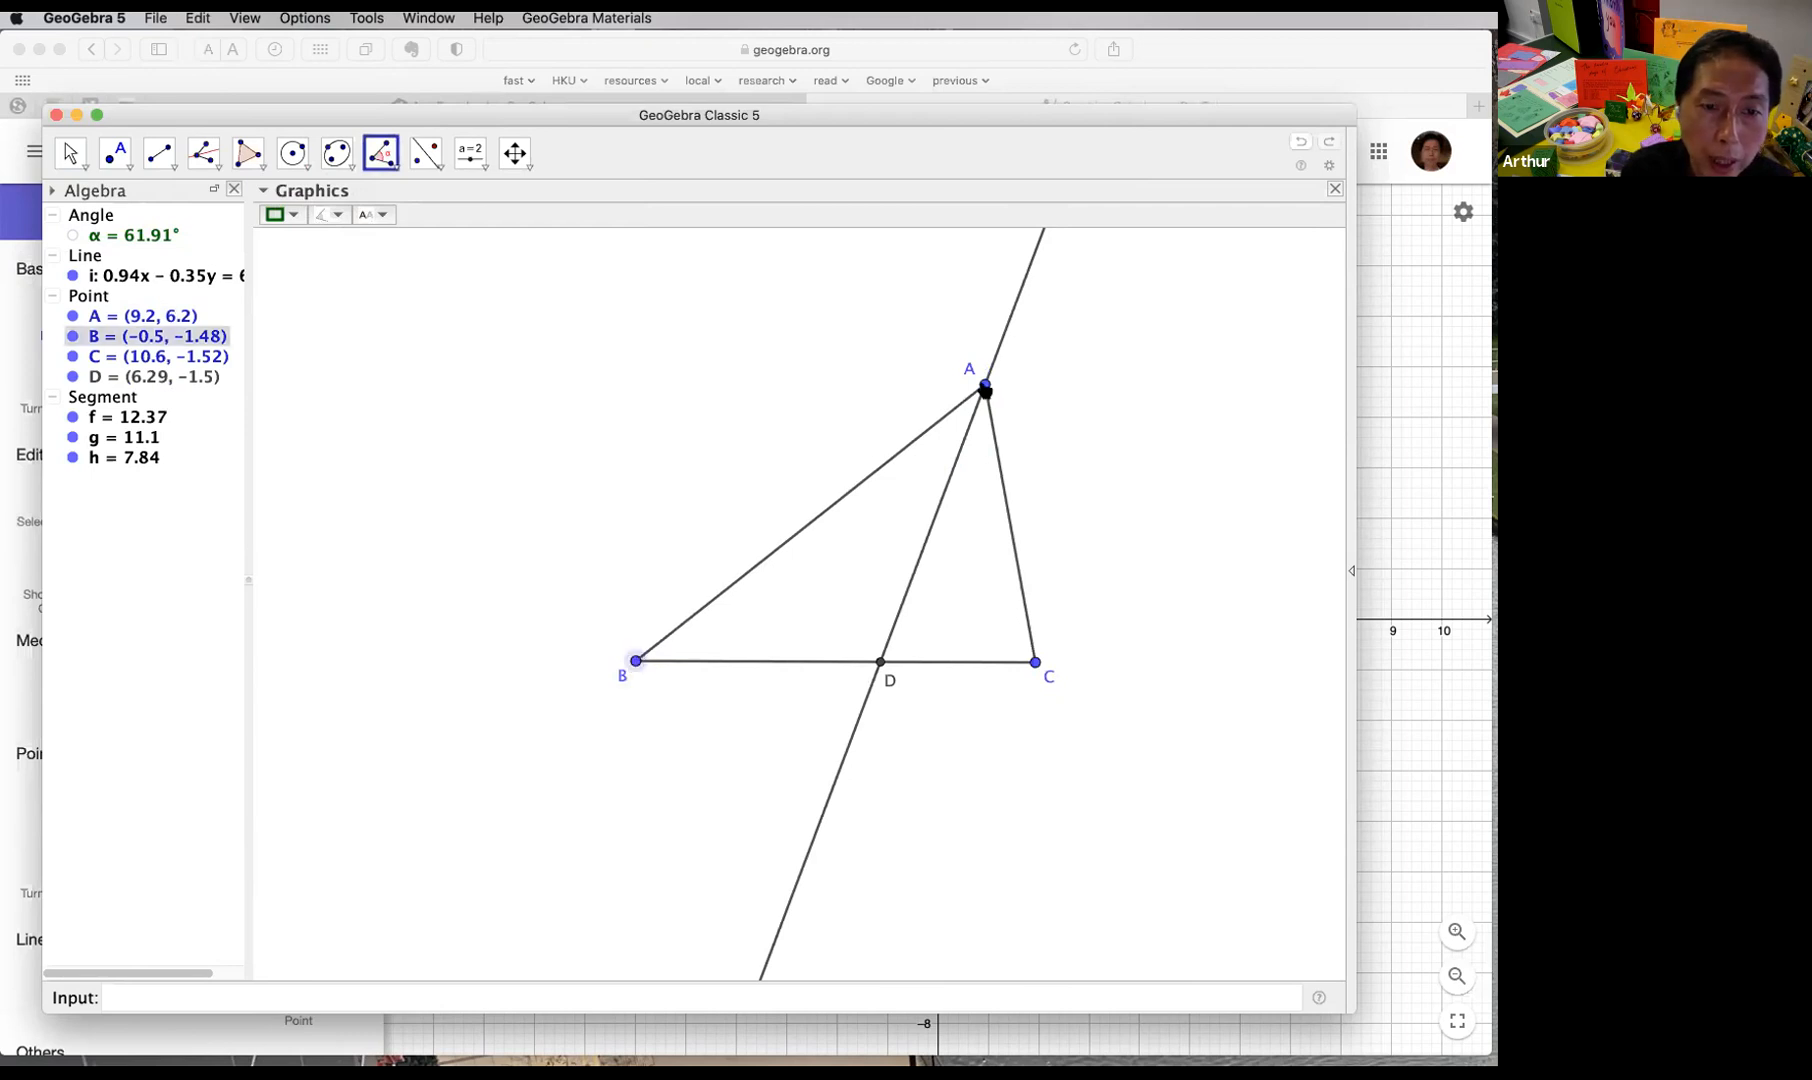
{"action": "left_click", "coordinate": [985, 386]}
{"action": "left_click", "coordinate": [879, 661]}
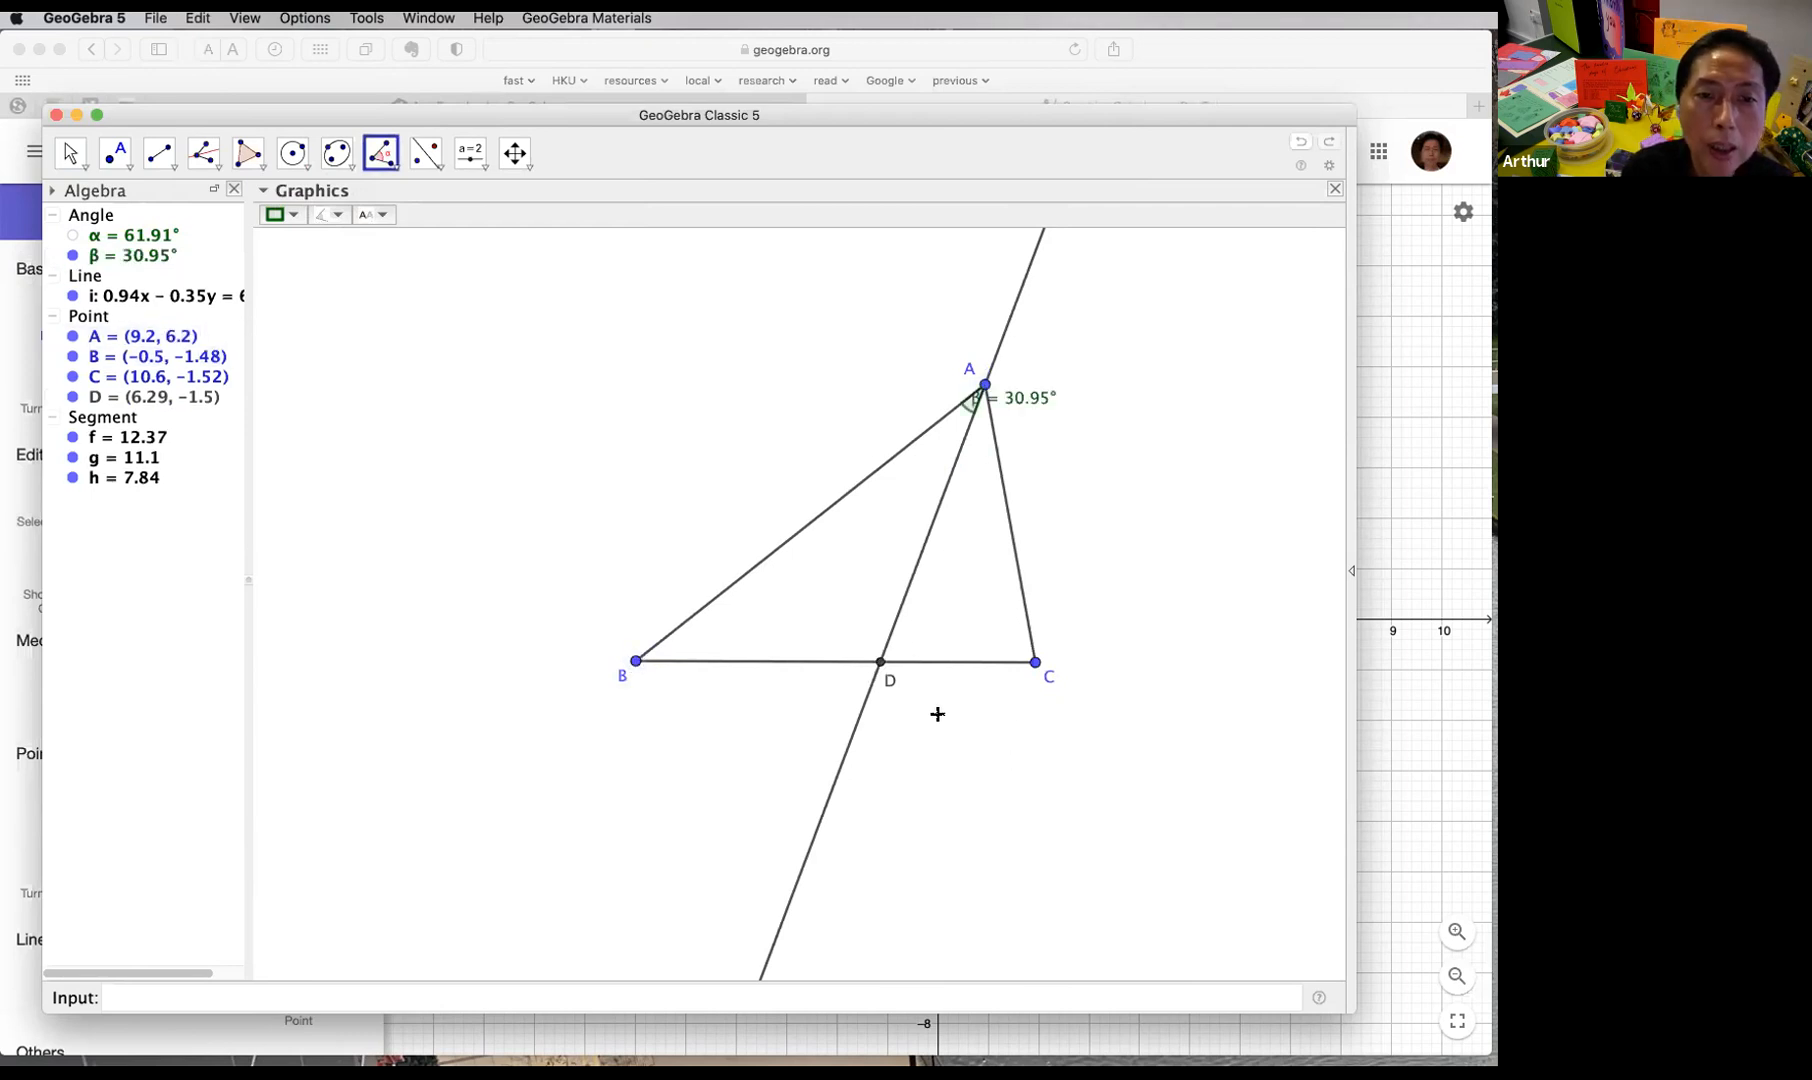
Step: Measure angle DAC with the Angle tool, picking points D, A and C
{"action": "left_click", "coordinate": [880, 661]}
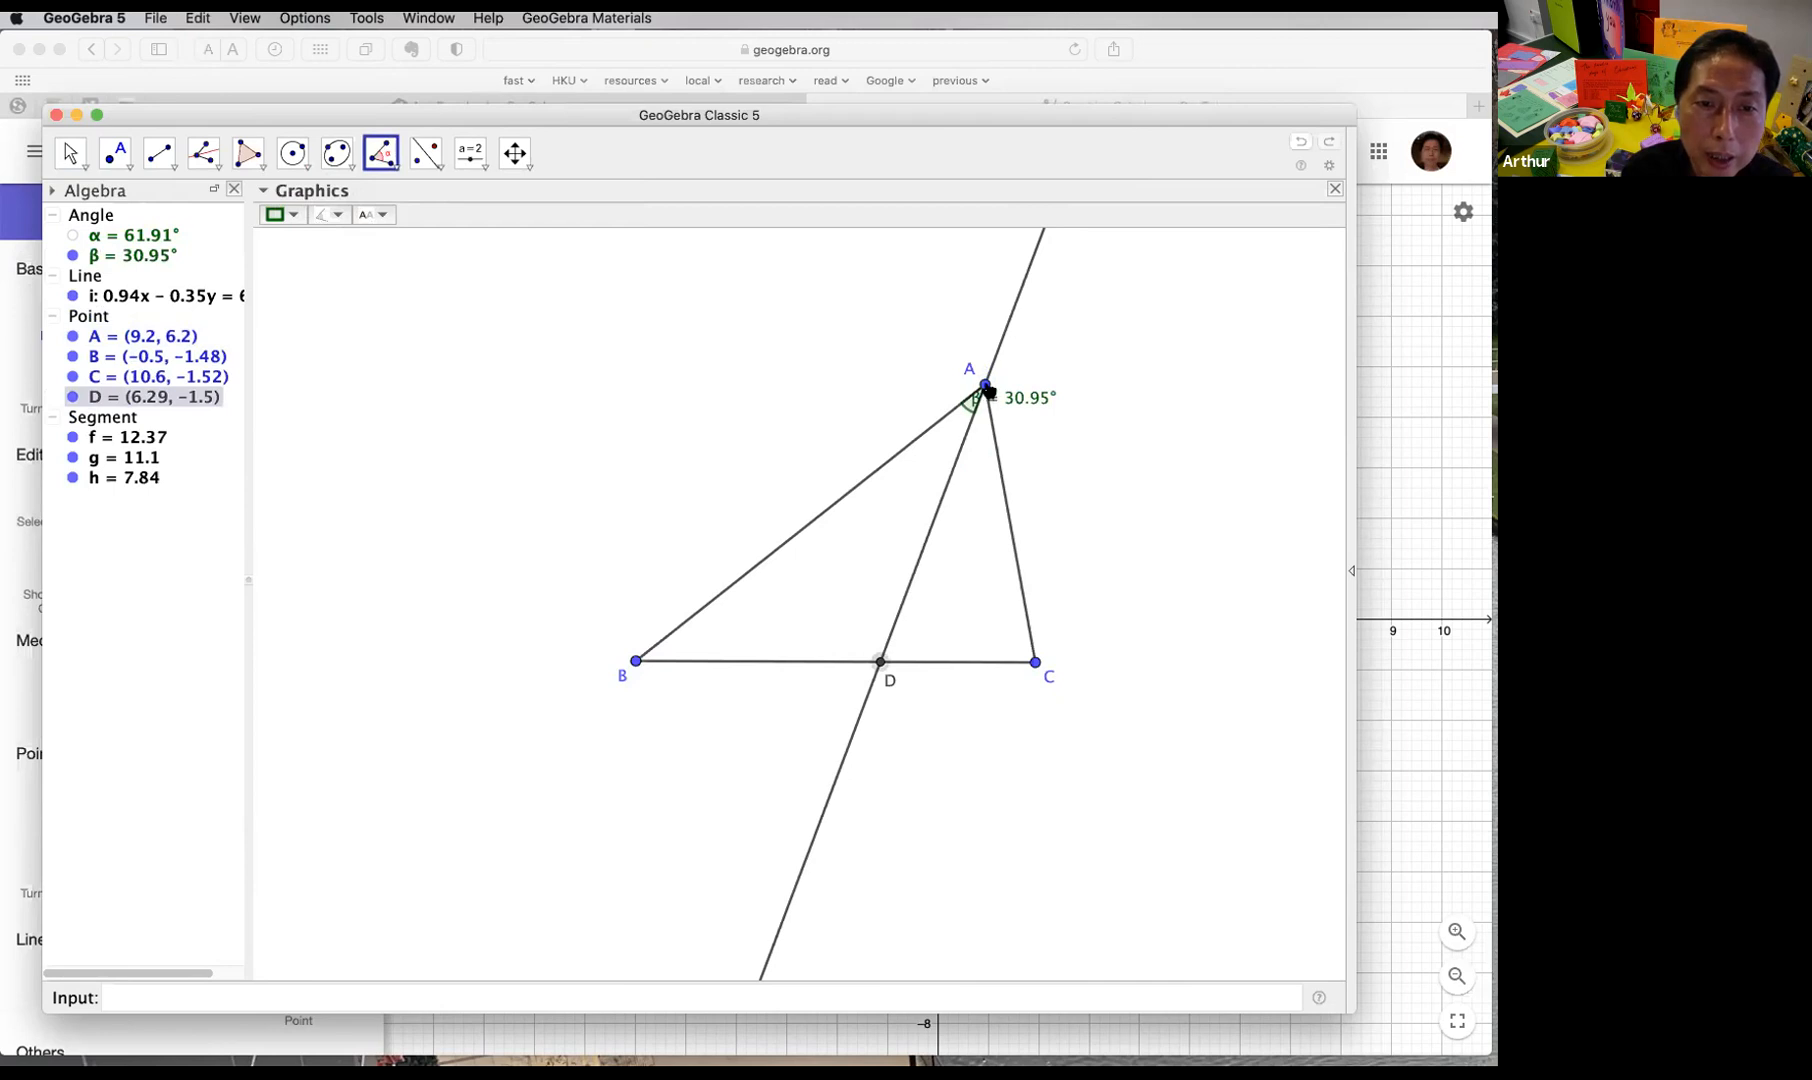
{"action": "left_click", "coordinate": [986, 388]}
{"action": "left_click", "coordinate": [1034, 662]}
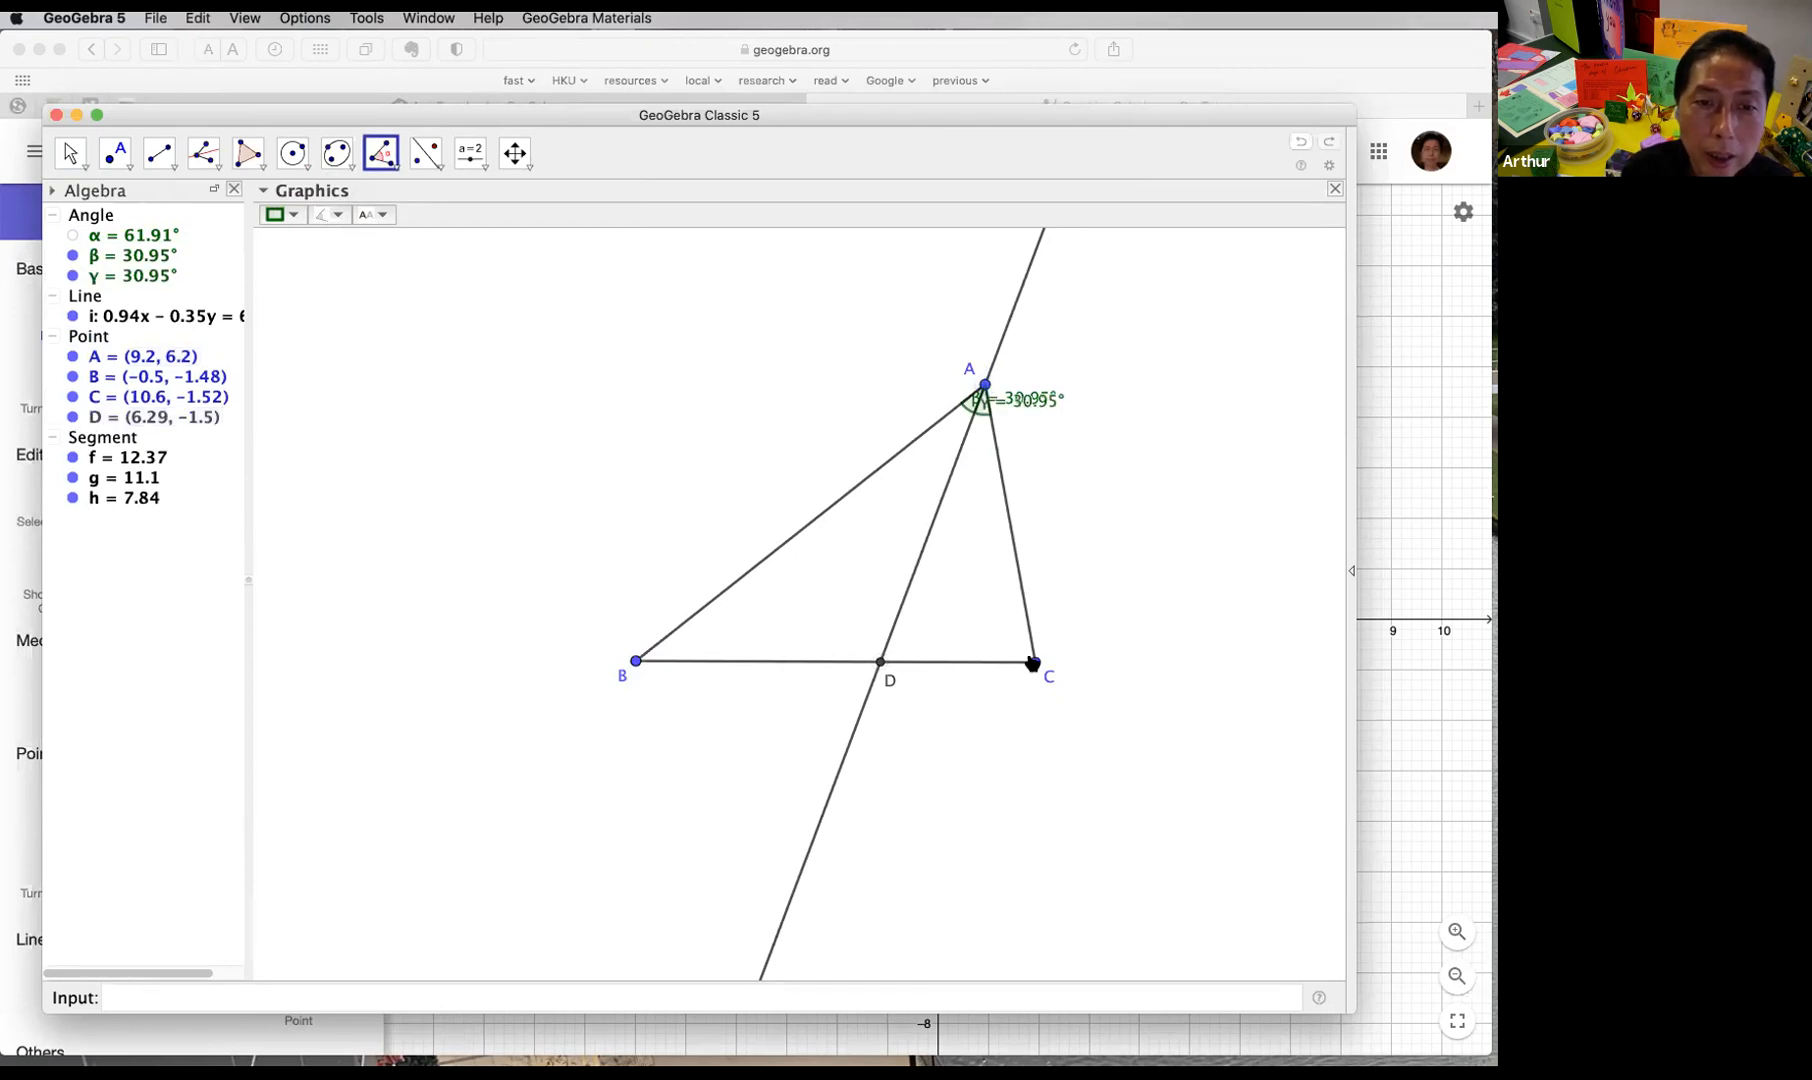
{"action": "left_click", "coordinate": [70, 153]}
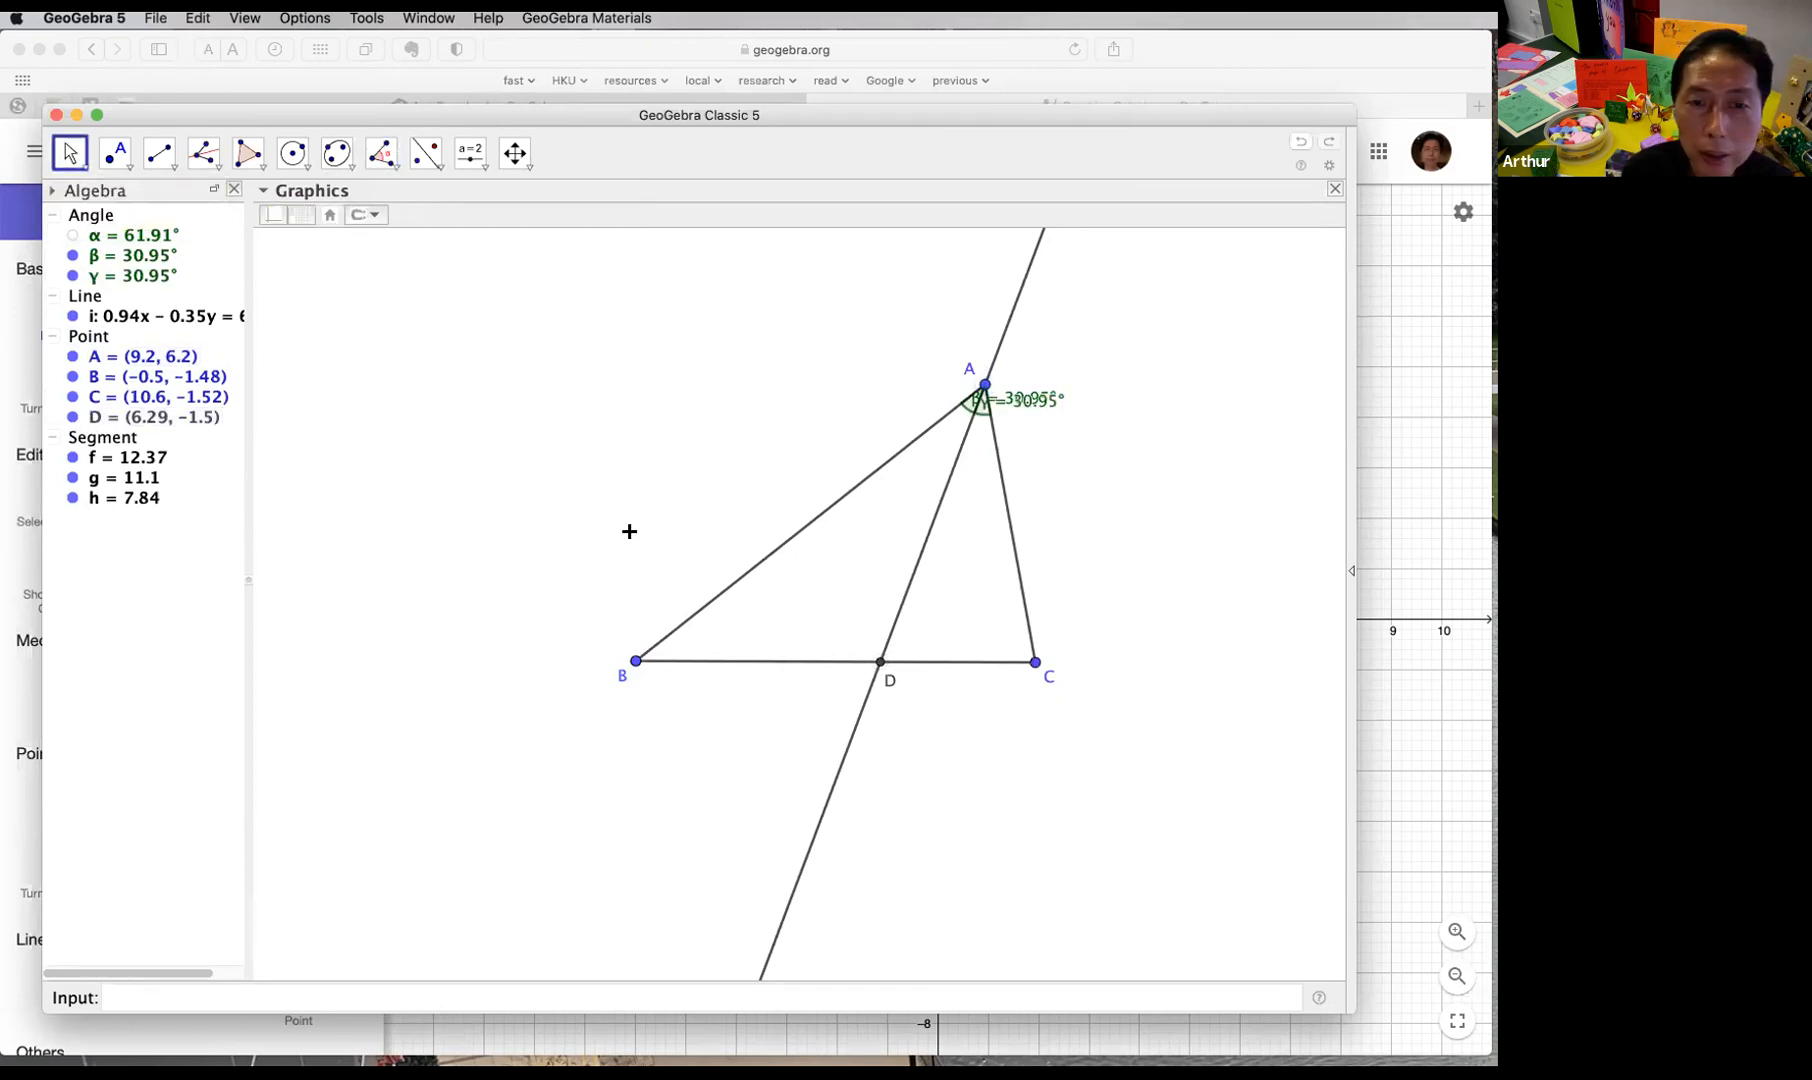
Step: Set the labels of all three angles to show only the value, keeping the angle range at 0° and 180°
{"action": "left_click", "coordinate": [97, 214]}
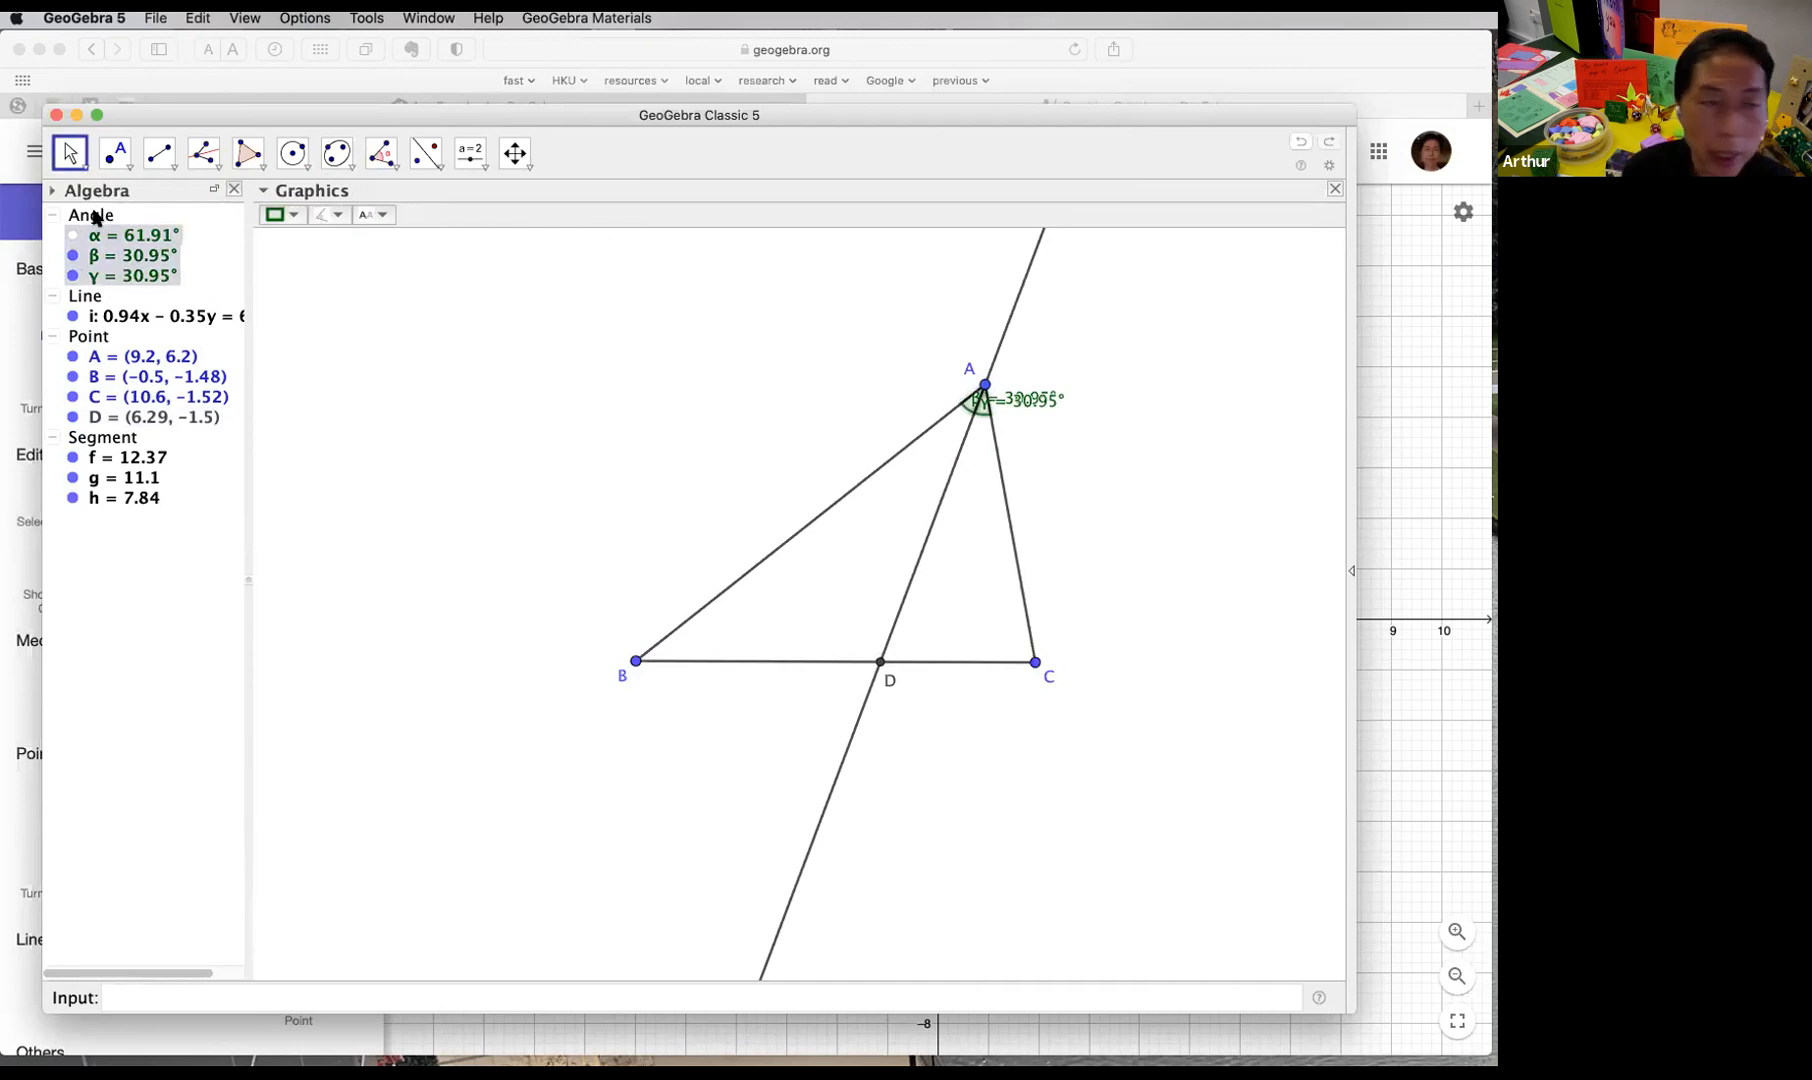
{"action": "right_click", "coordinate": [97, 214]}
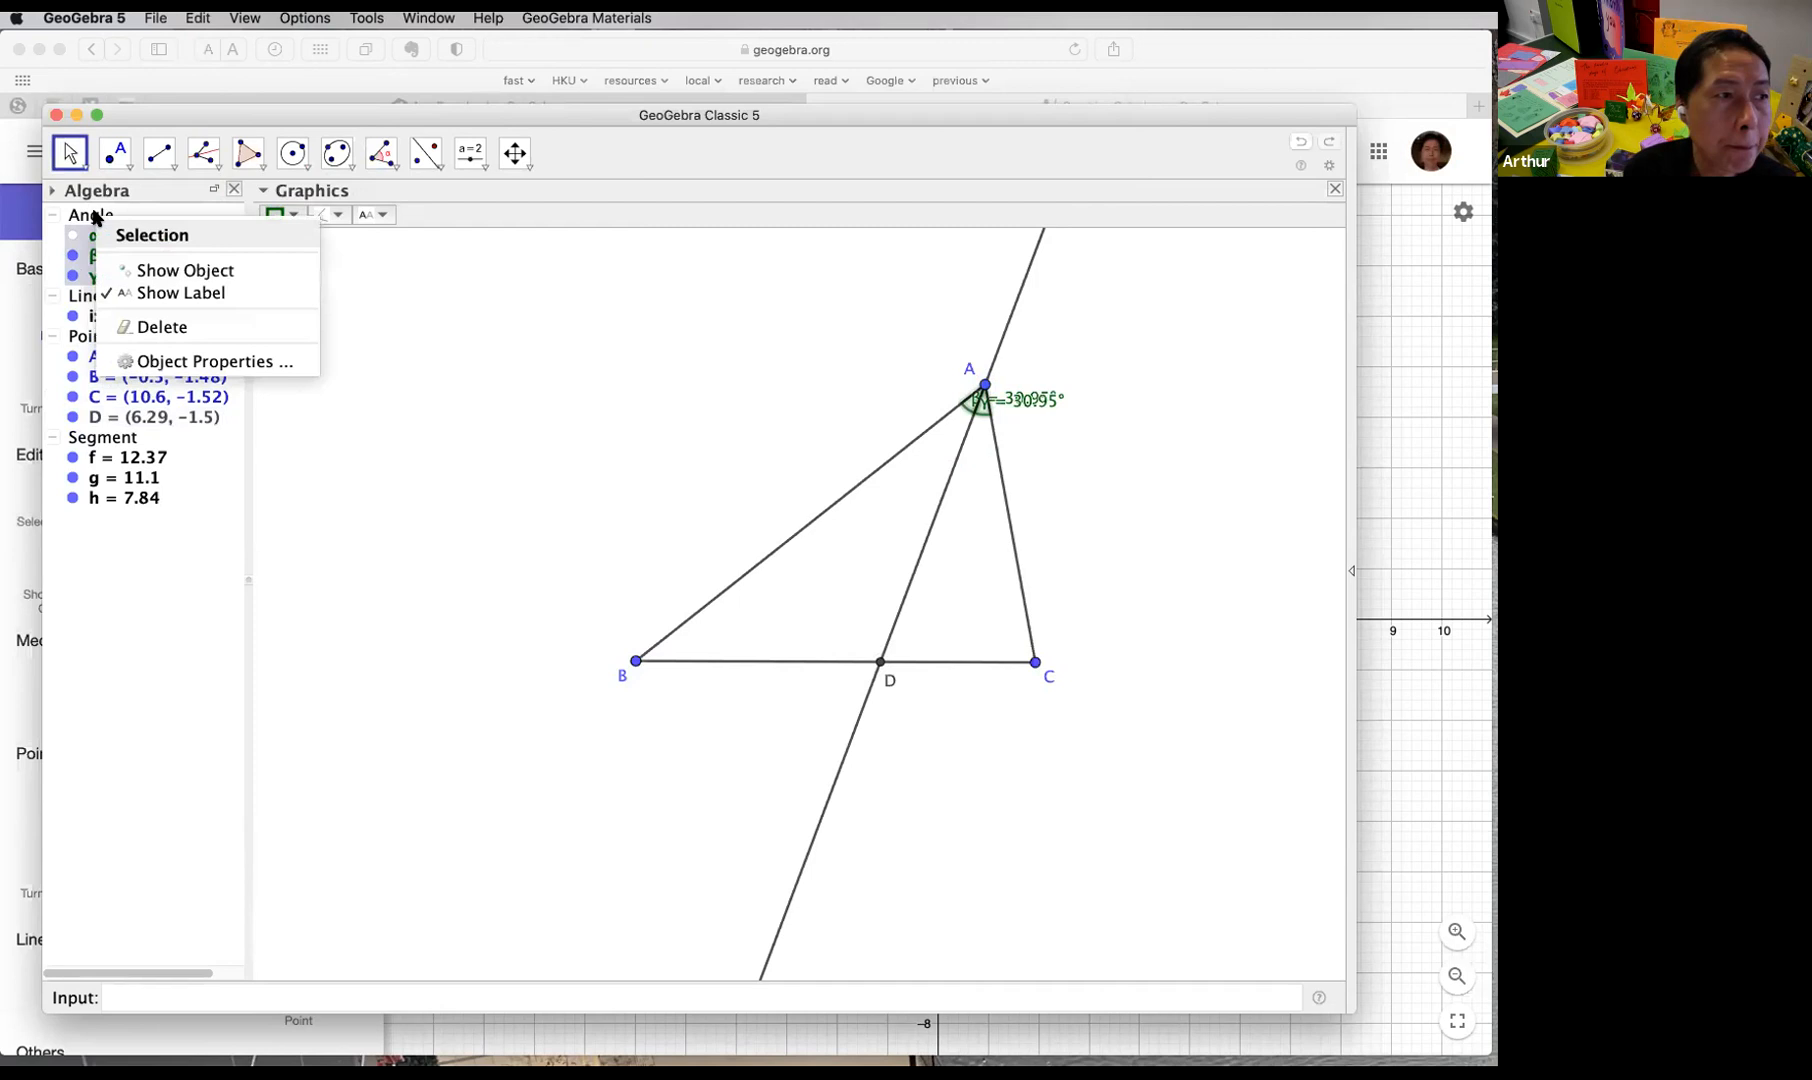
{"action": "left_click", "coordinate": [252, 362]}
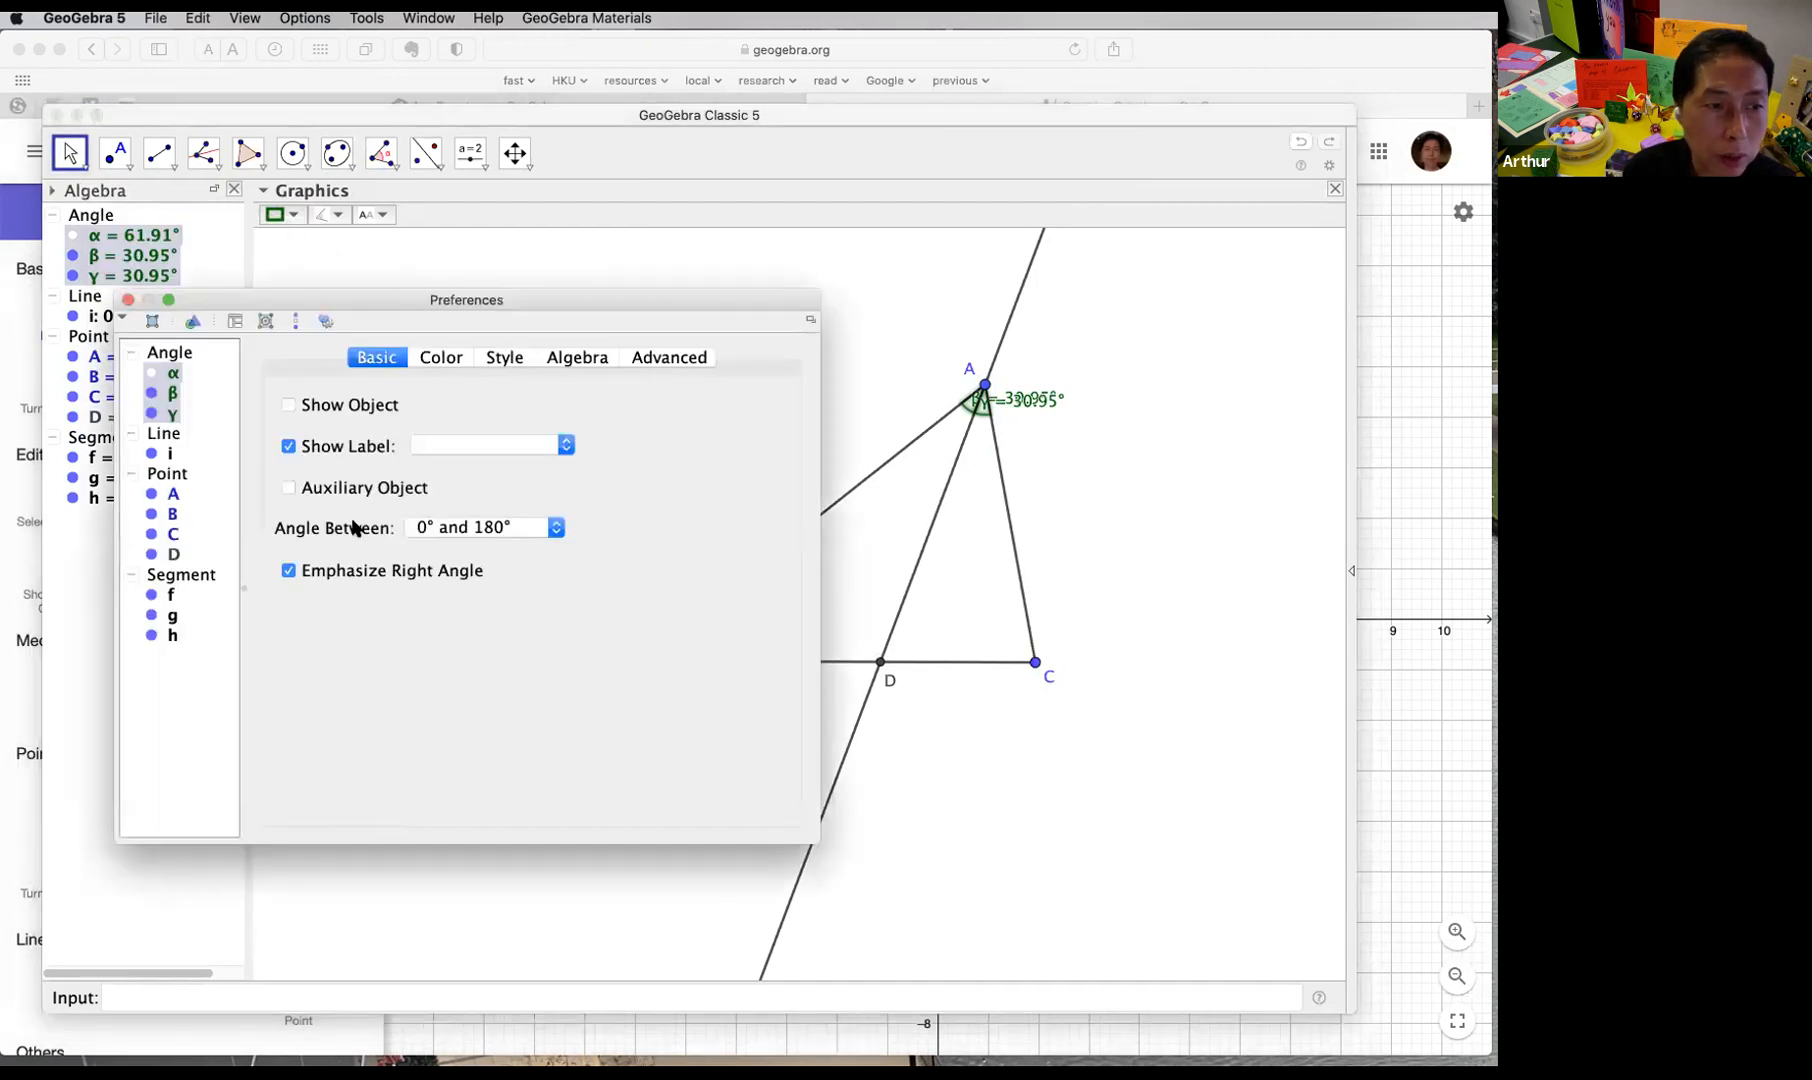
{"action": "left_click", "coordinate": [527, 530]}
{"action": "left_click", "coordinate": [540, 524]}
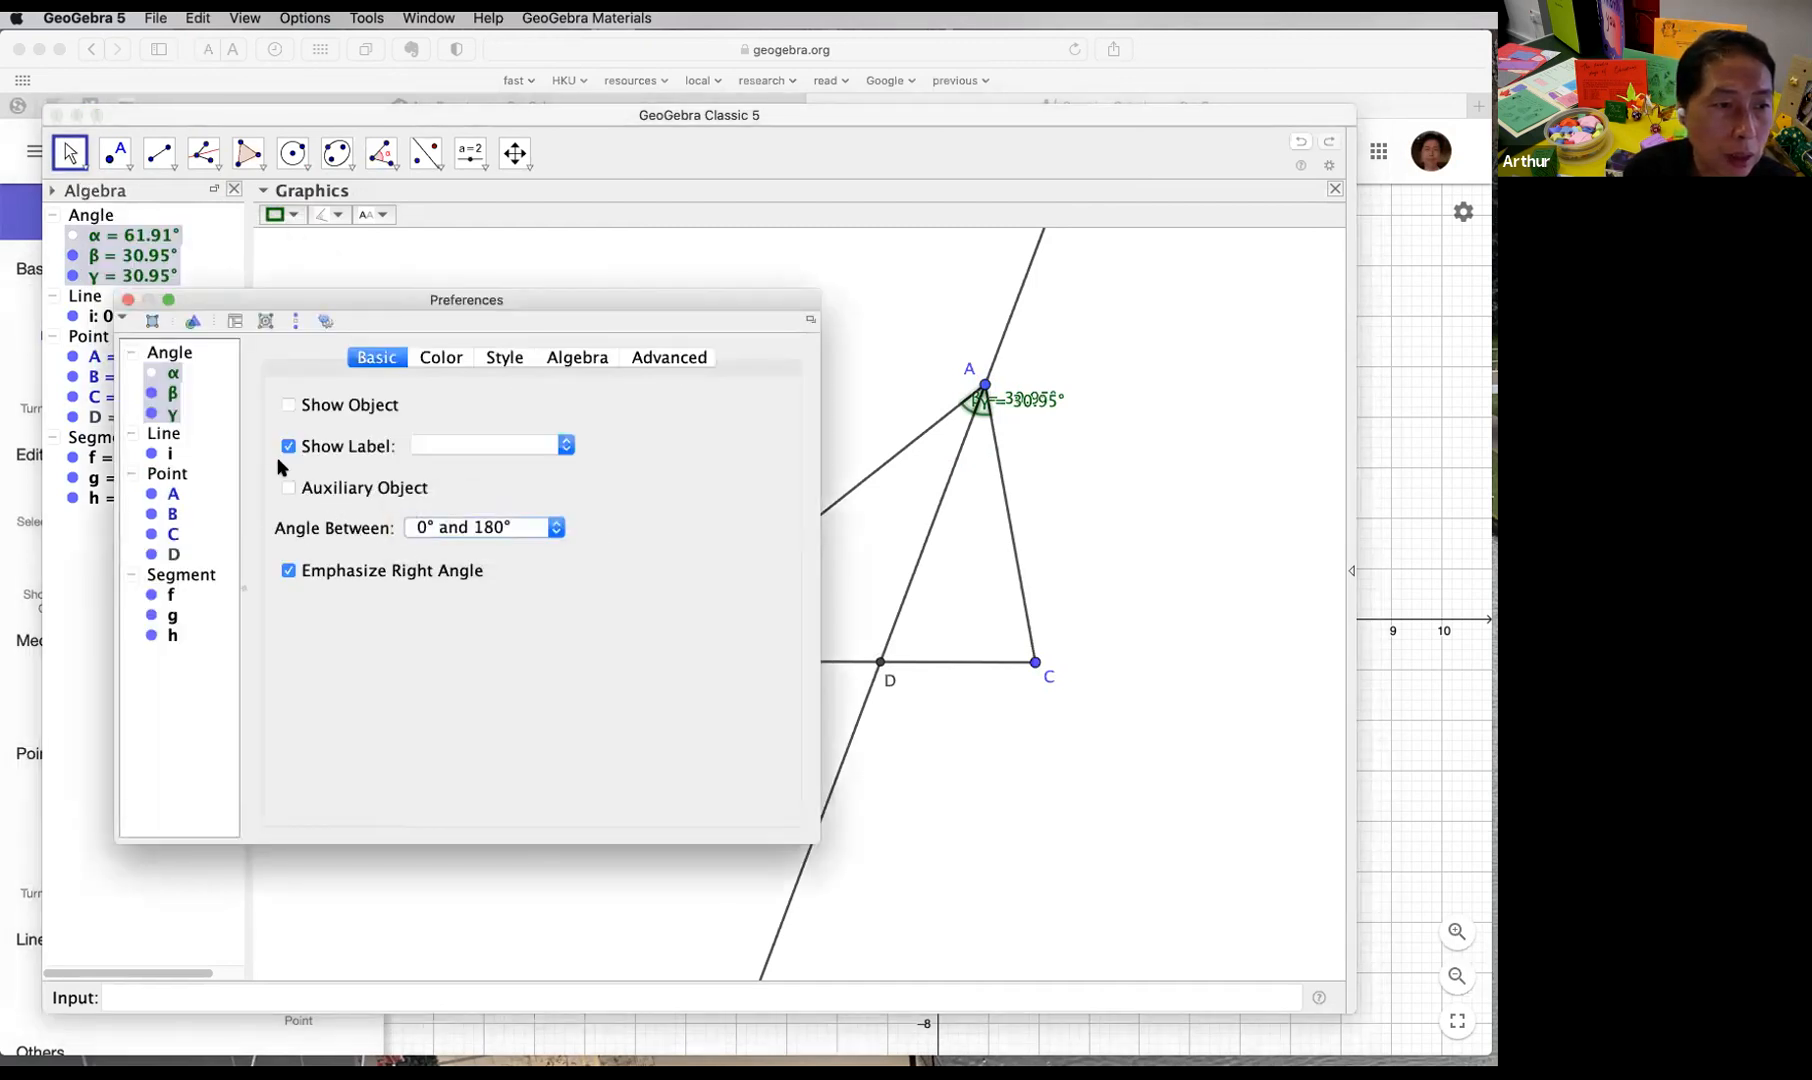
{"action": "left_click", "coordinate": [493, 445]}
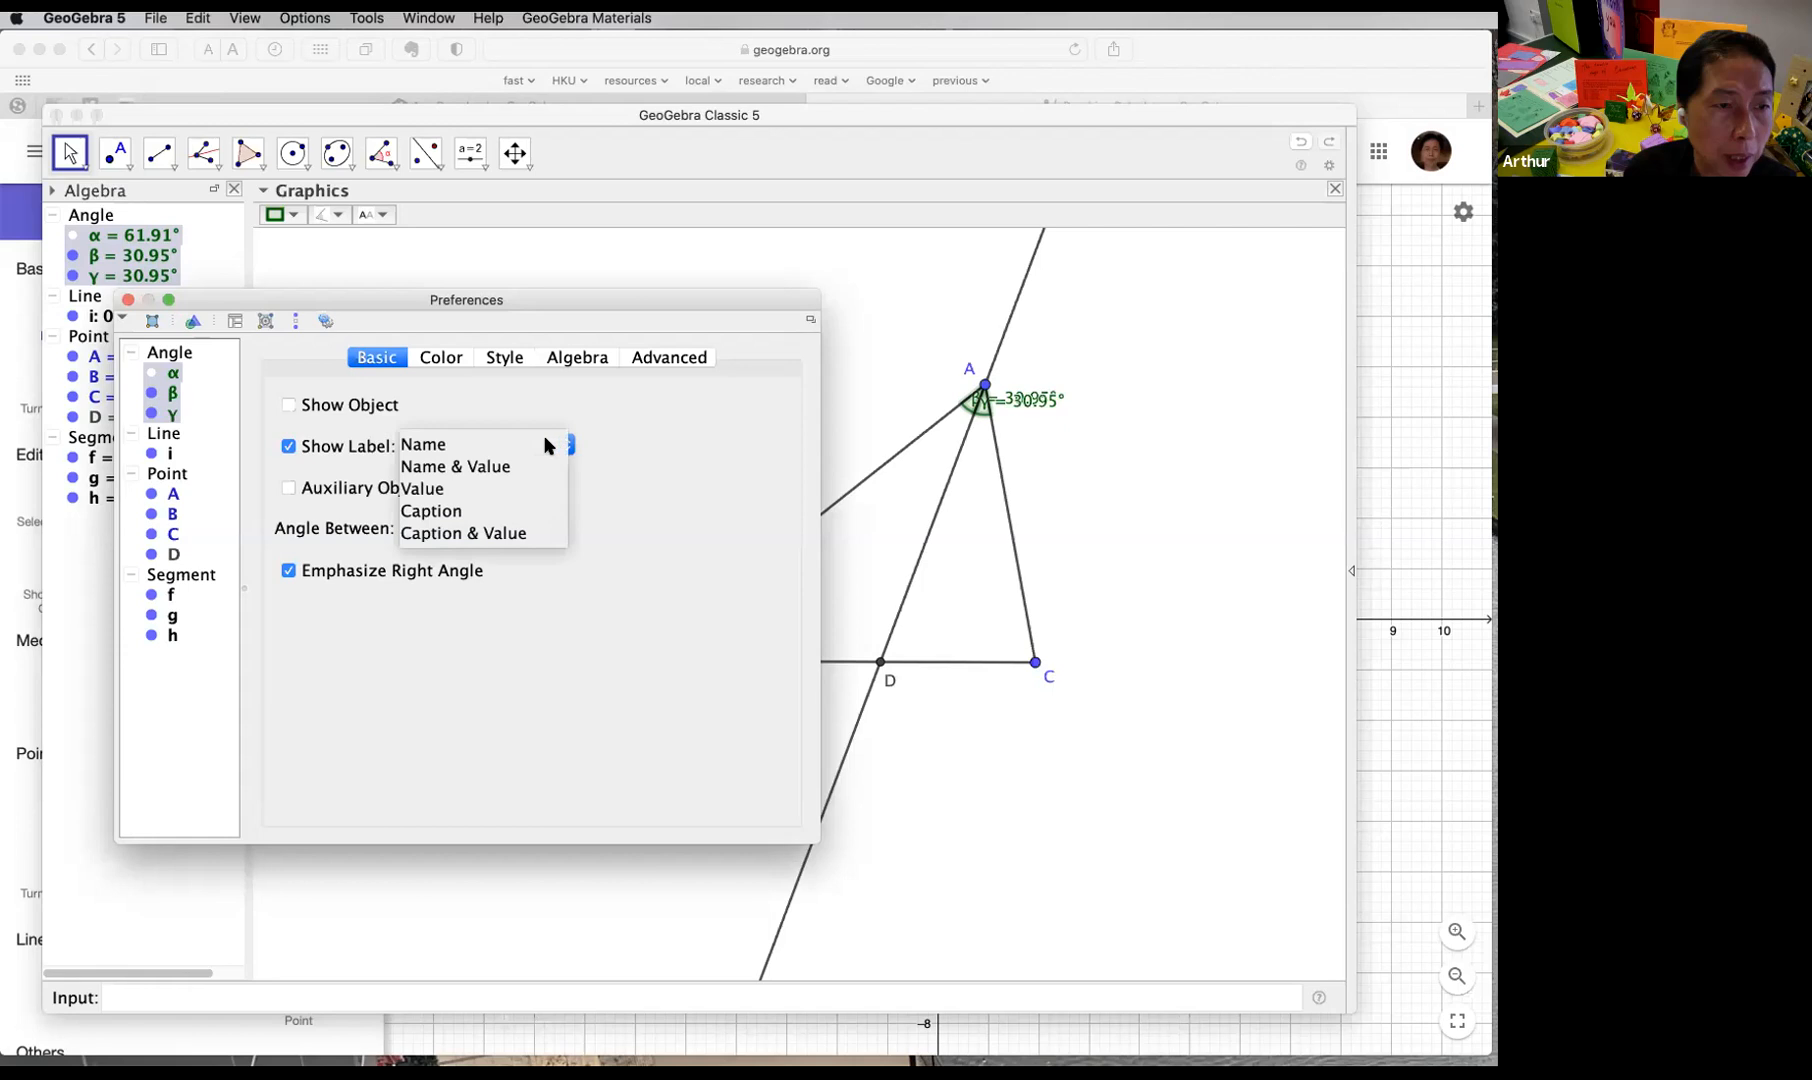
{"action": "left_click", "coordinate": [505, 488]}
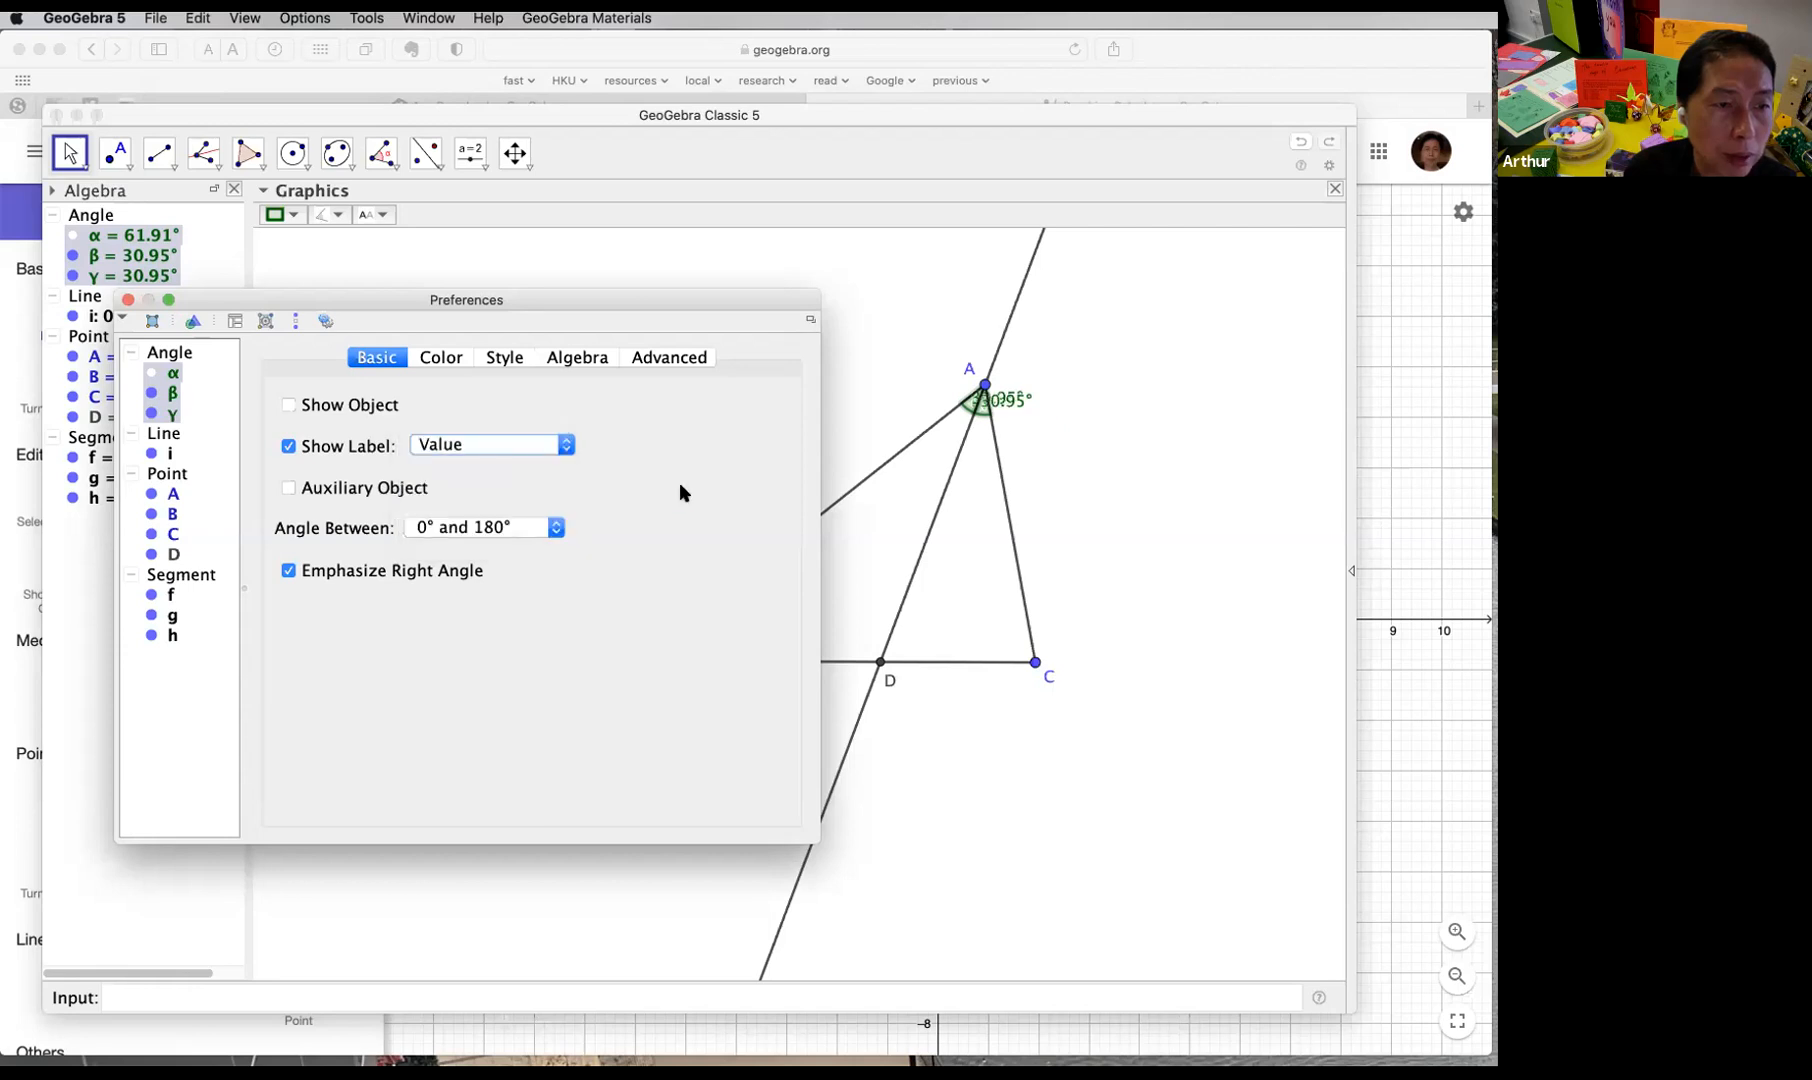
{"action": "left_click", "coordinate": [127, 299]}
Step: Separate the two half-angle labels below vertex A, placing one on each side of the bisector
{"action": "left_click", "coordinate": [621, 337]}
{"action": "mouse_move", "coordinate": [1011, 407]}
{"action": "left_mouse_down"}
{"action": "mouse_move", "coordinate": [1027, 468]}
{"action": "mouse_move", "coordinate": [920, 449]}
{"action": "mouse_move", "coordinate": [1013, 442]}
{"action": "left_mouse_up"}
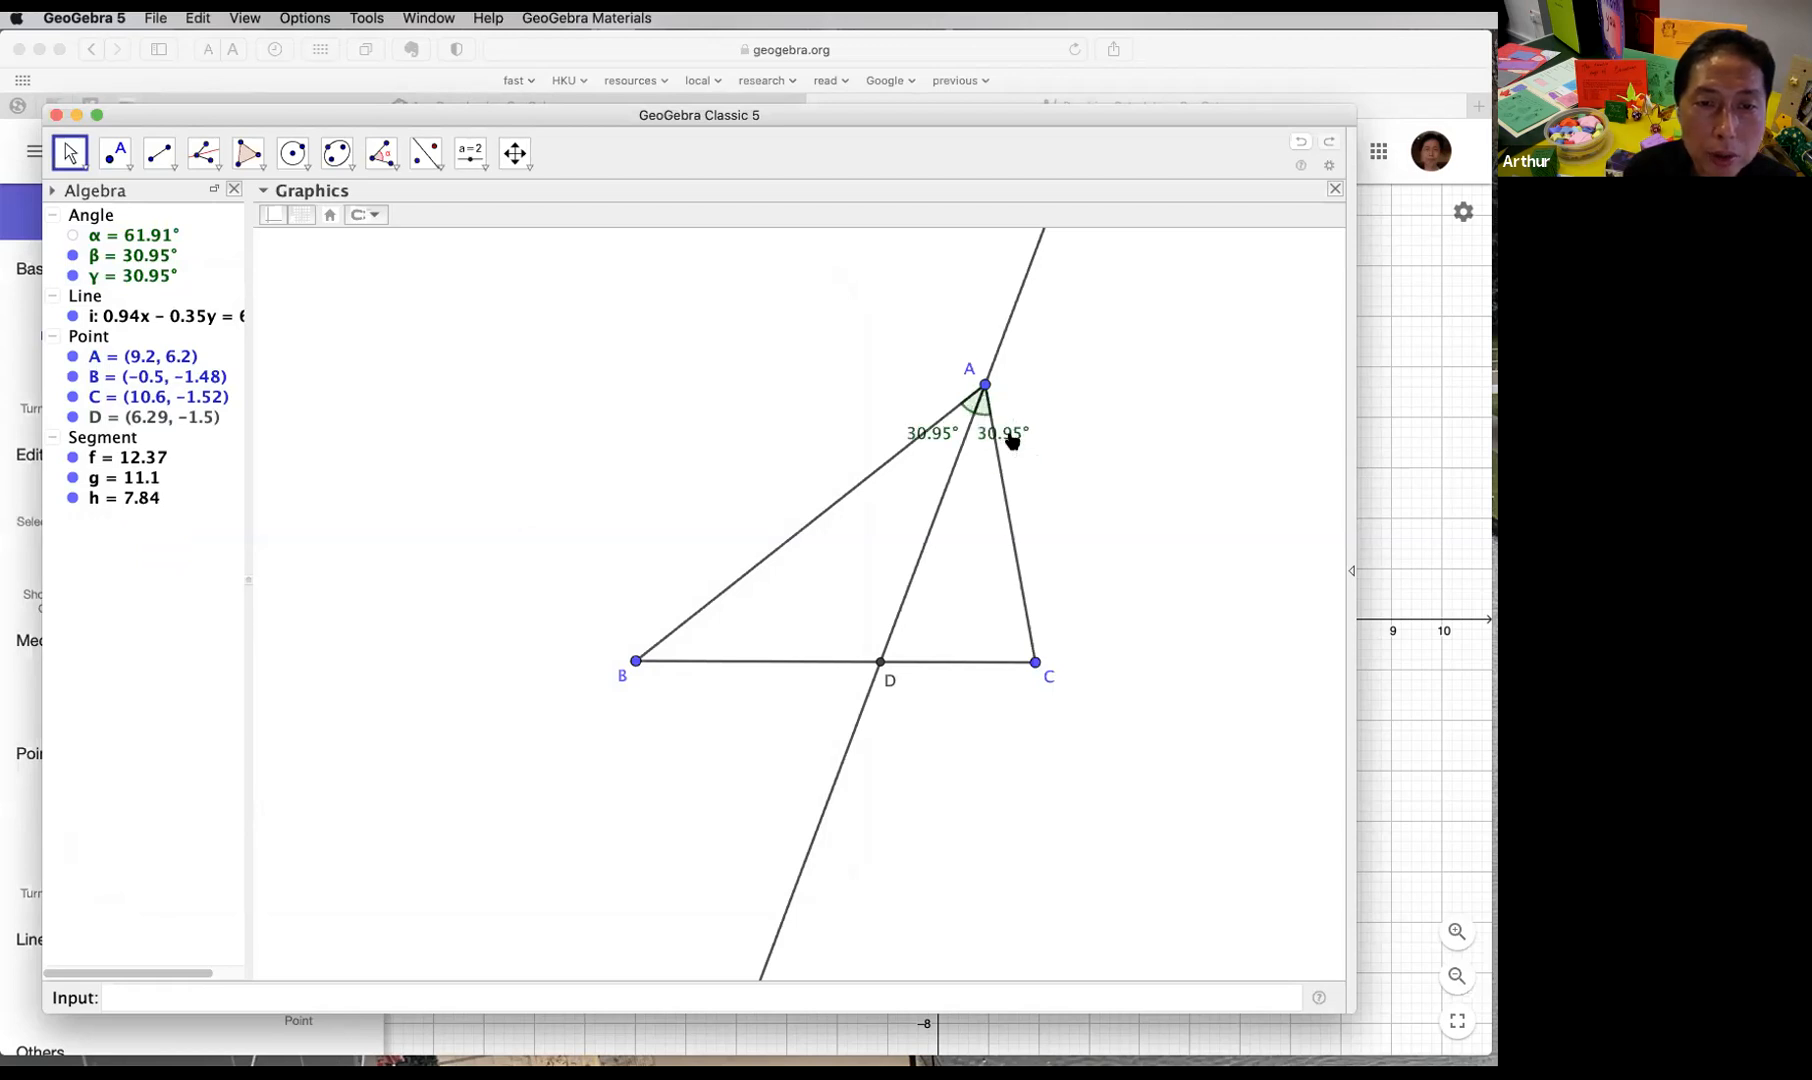
Step: Recolour the half-angle DAC at vertex A orange
{"action": "left_click", "coordinate": [987, 410]}
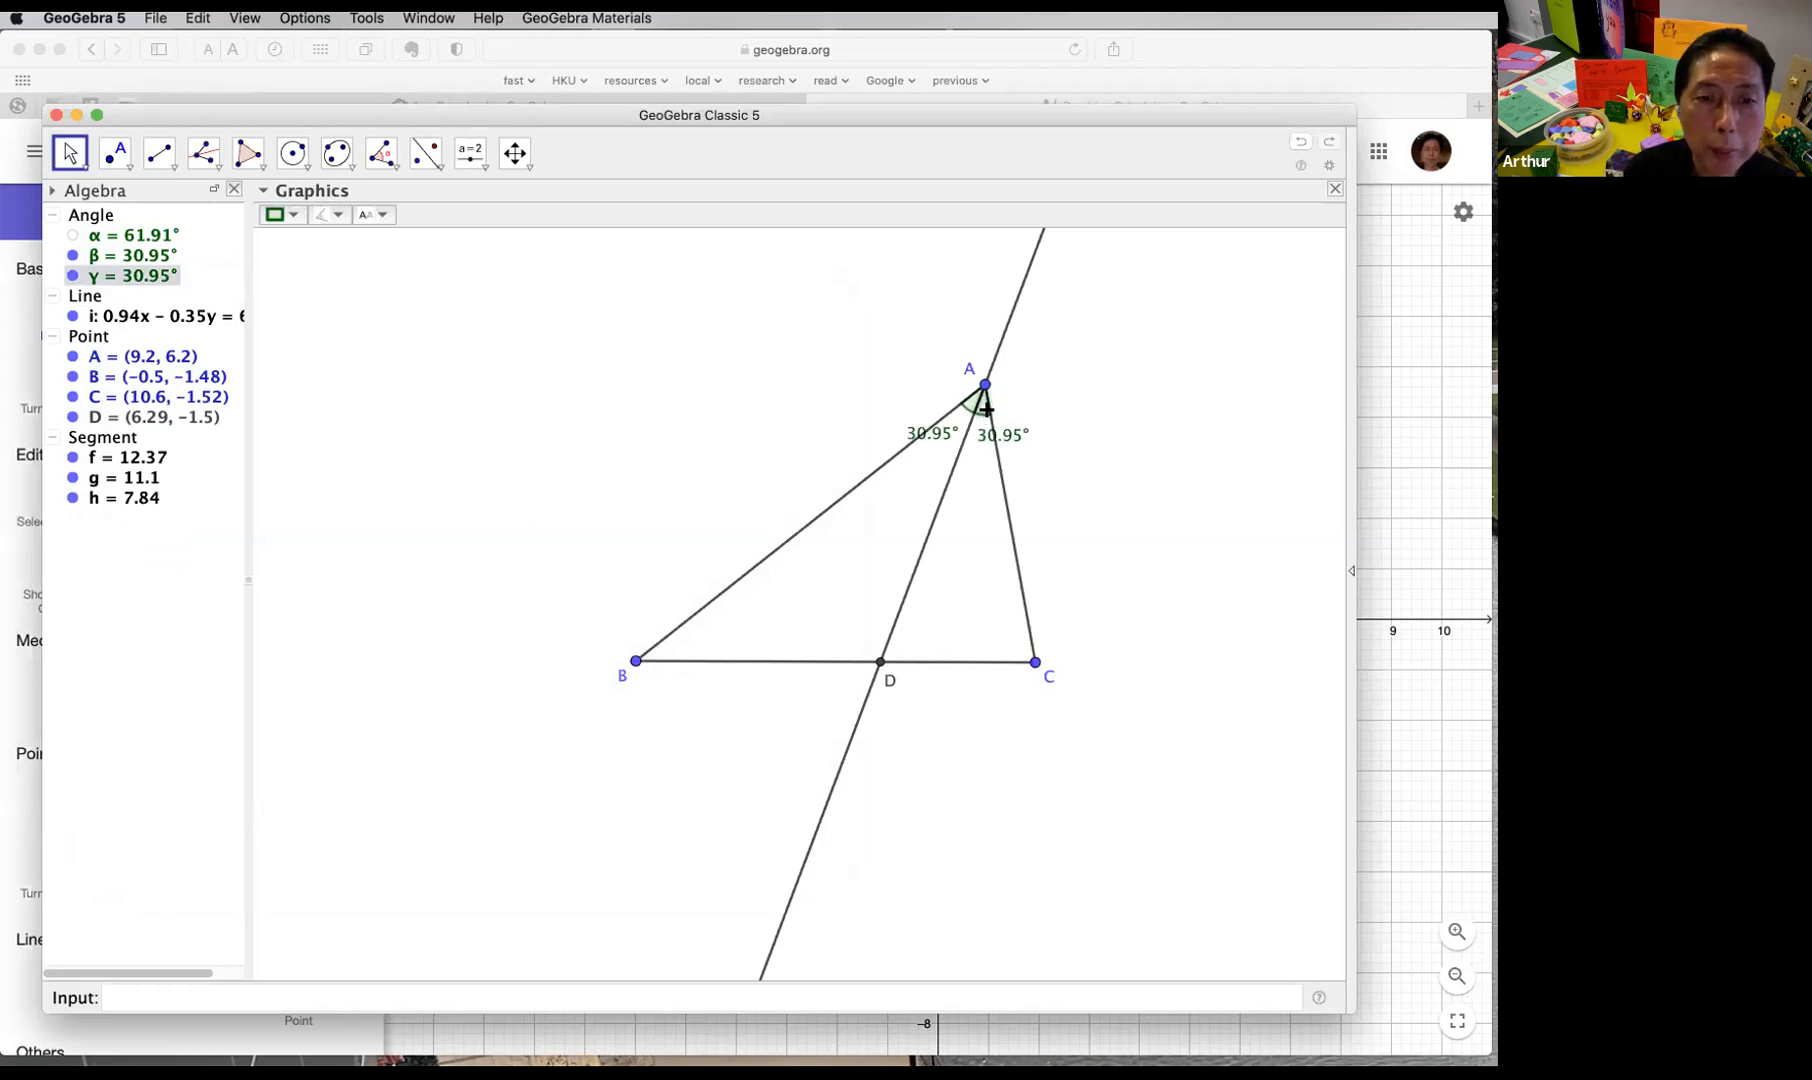
{"action": "left_click", "coordinate": [289, 214]}
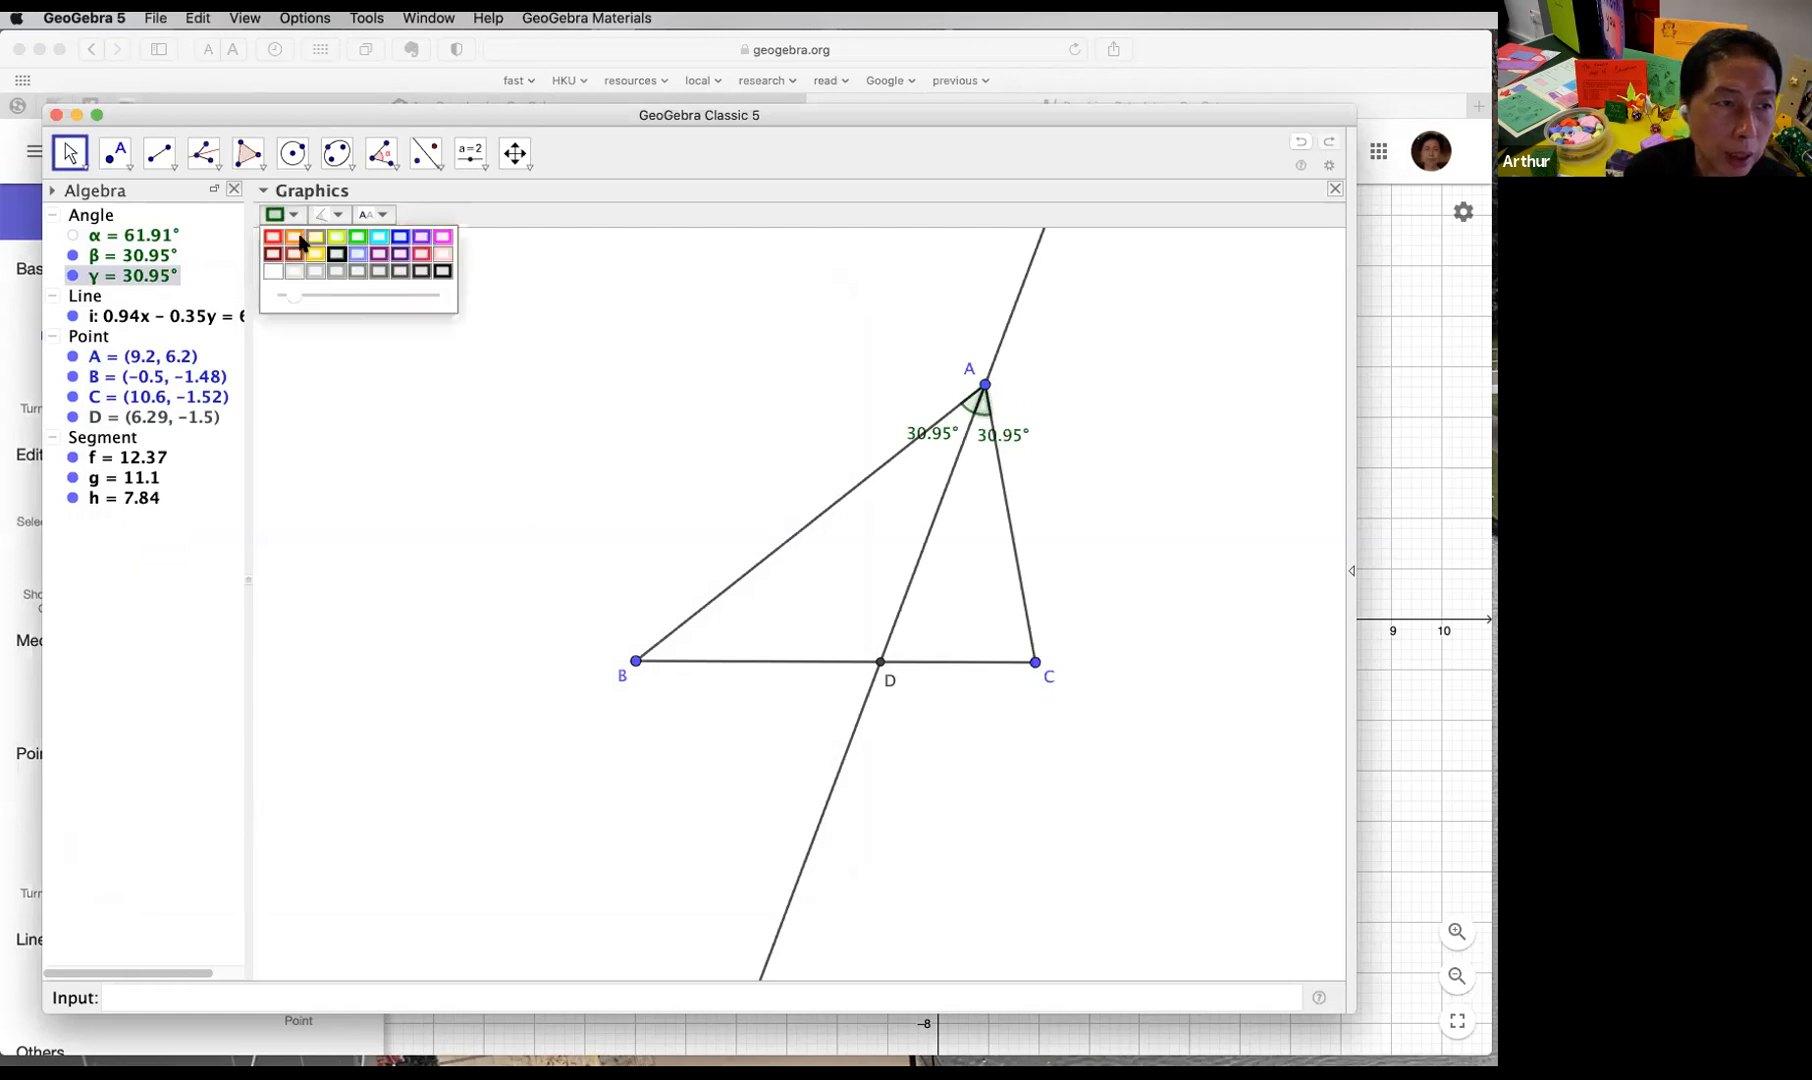
{"action": "left_click", "coordinate": [293, 238]}
Step: Reshape the triangle by moving vertex A to about (10.61, 5.97) and vertex C to about (8.7, -6)
{"action": "left_click_drag", "start_coordinate": [983, 383], "coordinate": [912, 418]}
{"action": "left_click_drag", "start_coordinate": [1088, 423], "coordinate": [977, 290]}
{"action": "left_click", "coordinate": [1076, 344]}
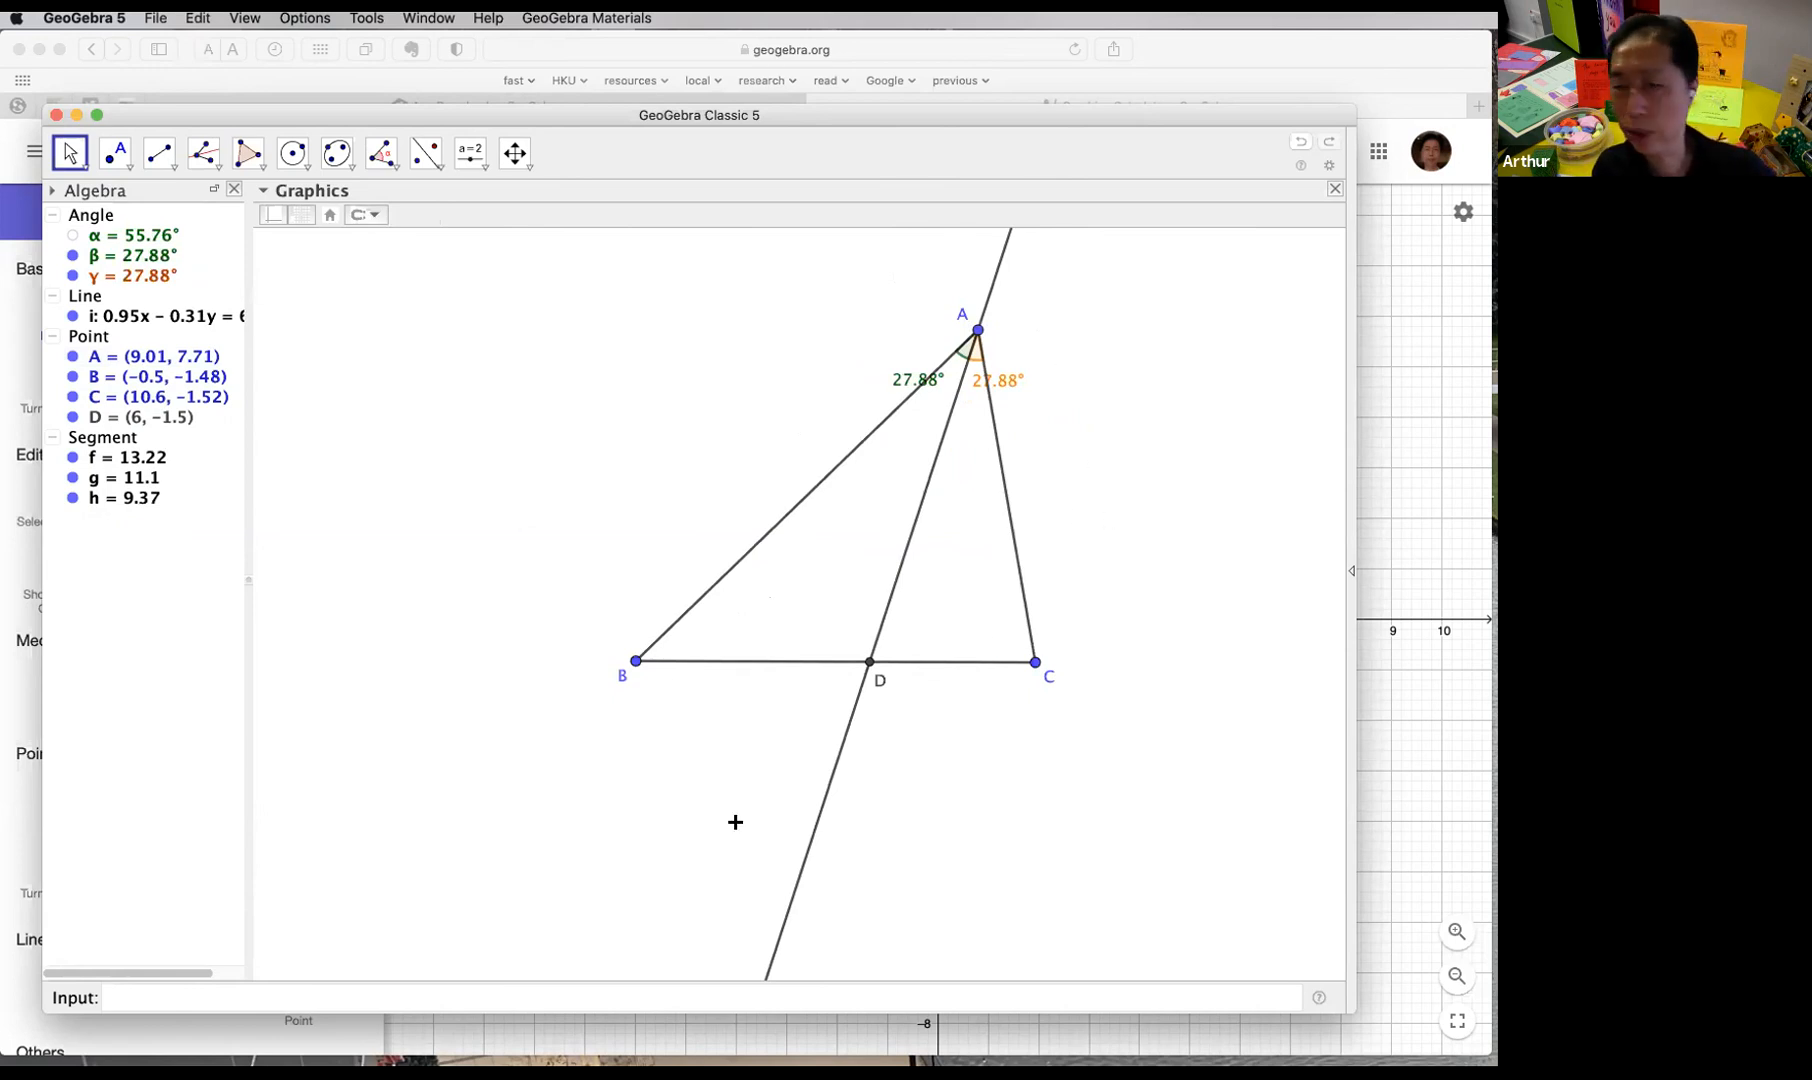
{"action": "left_click_drag", "start_coordinate": [976, 332], "coordinate": [922, 365]}
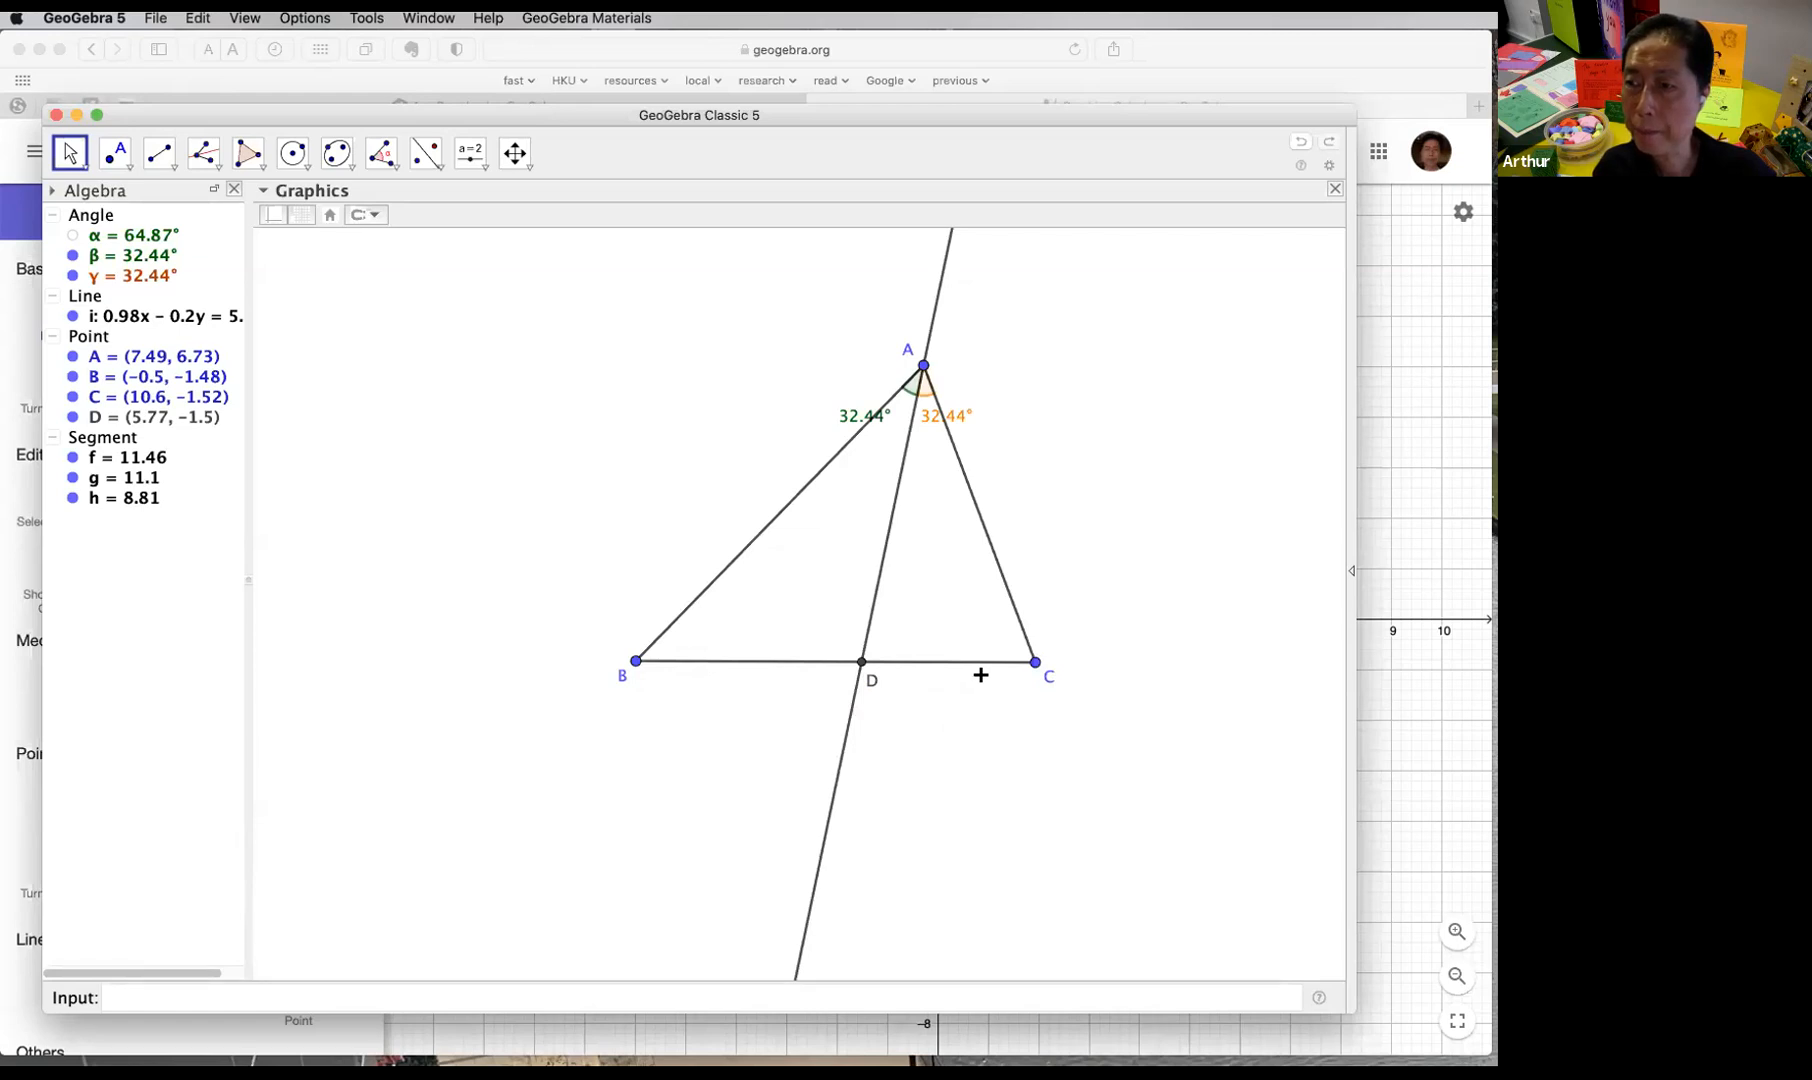
{"action": "left_click_drag", "start_coordinate": [1035, 662], "coordinate": [951, 679]}
{"action": "left_click_drag", "start_coordinate": [838, 718], "coordinate": [966, 823]}
{"action": "left_click_drag", "start_coordinate": [958, 372], "coordinate": [1049, 387]}
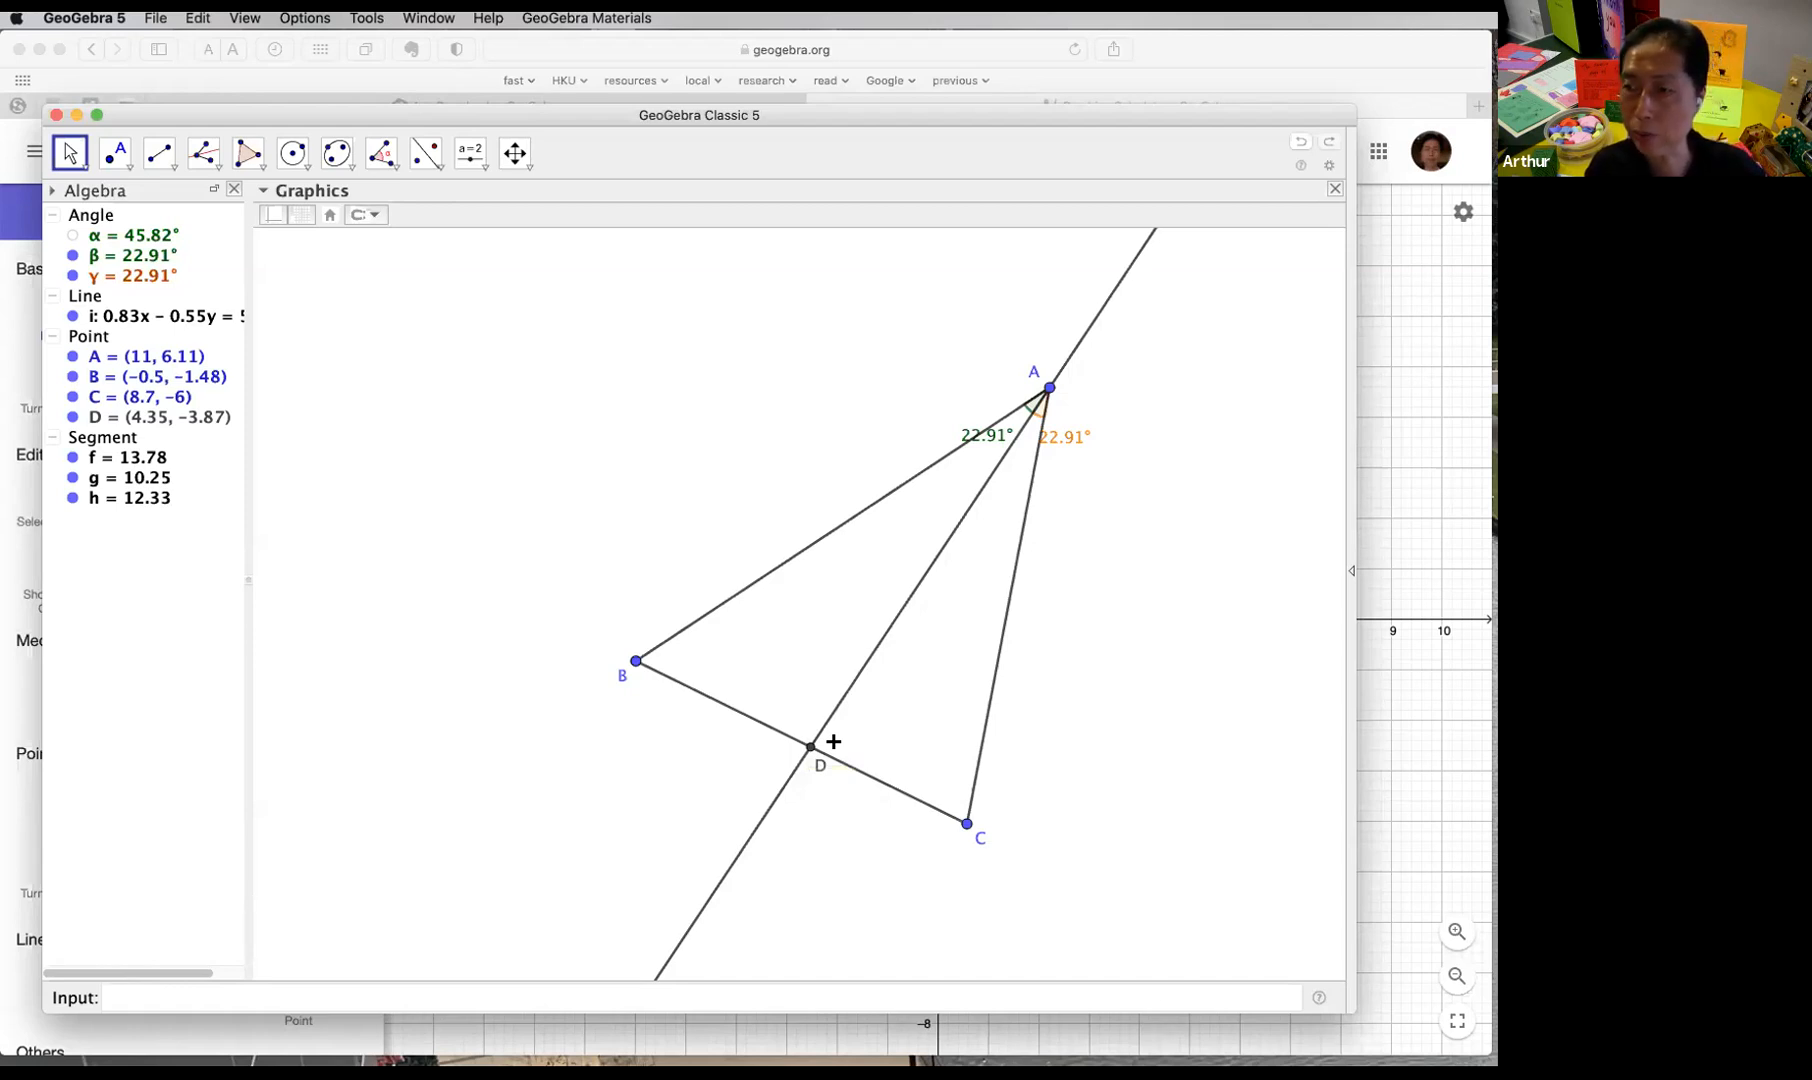
{"action": "mouse_move", "coordinate": [1051, 389]}
{"action": "left_mouse_down"}
{"action": "mouse_move", "coordinate": [1018, 385]}
{"action": "mouse_move", "coordinate": [1165, 409]}
{"action": "mouse_move", "coordinate": [1039, 396]}
{"action": "left_mouse_up"}
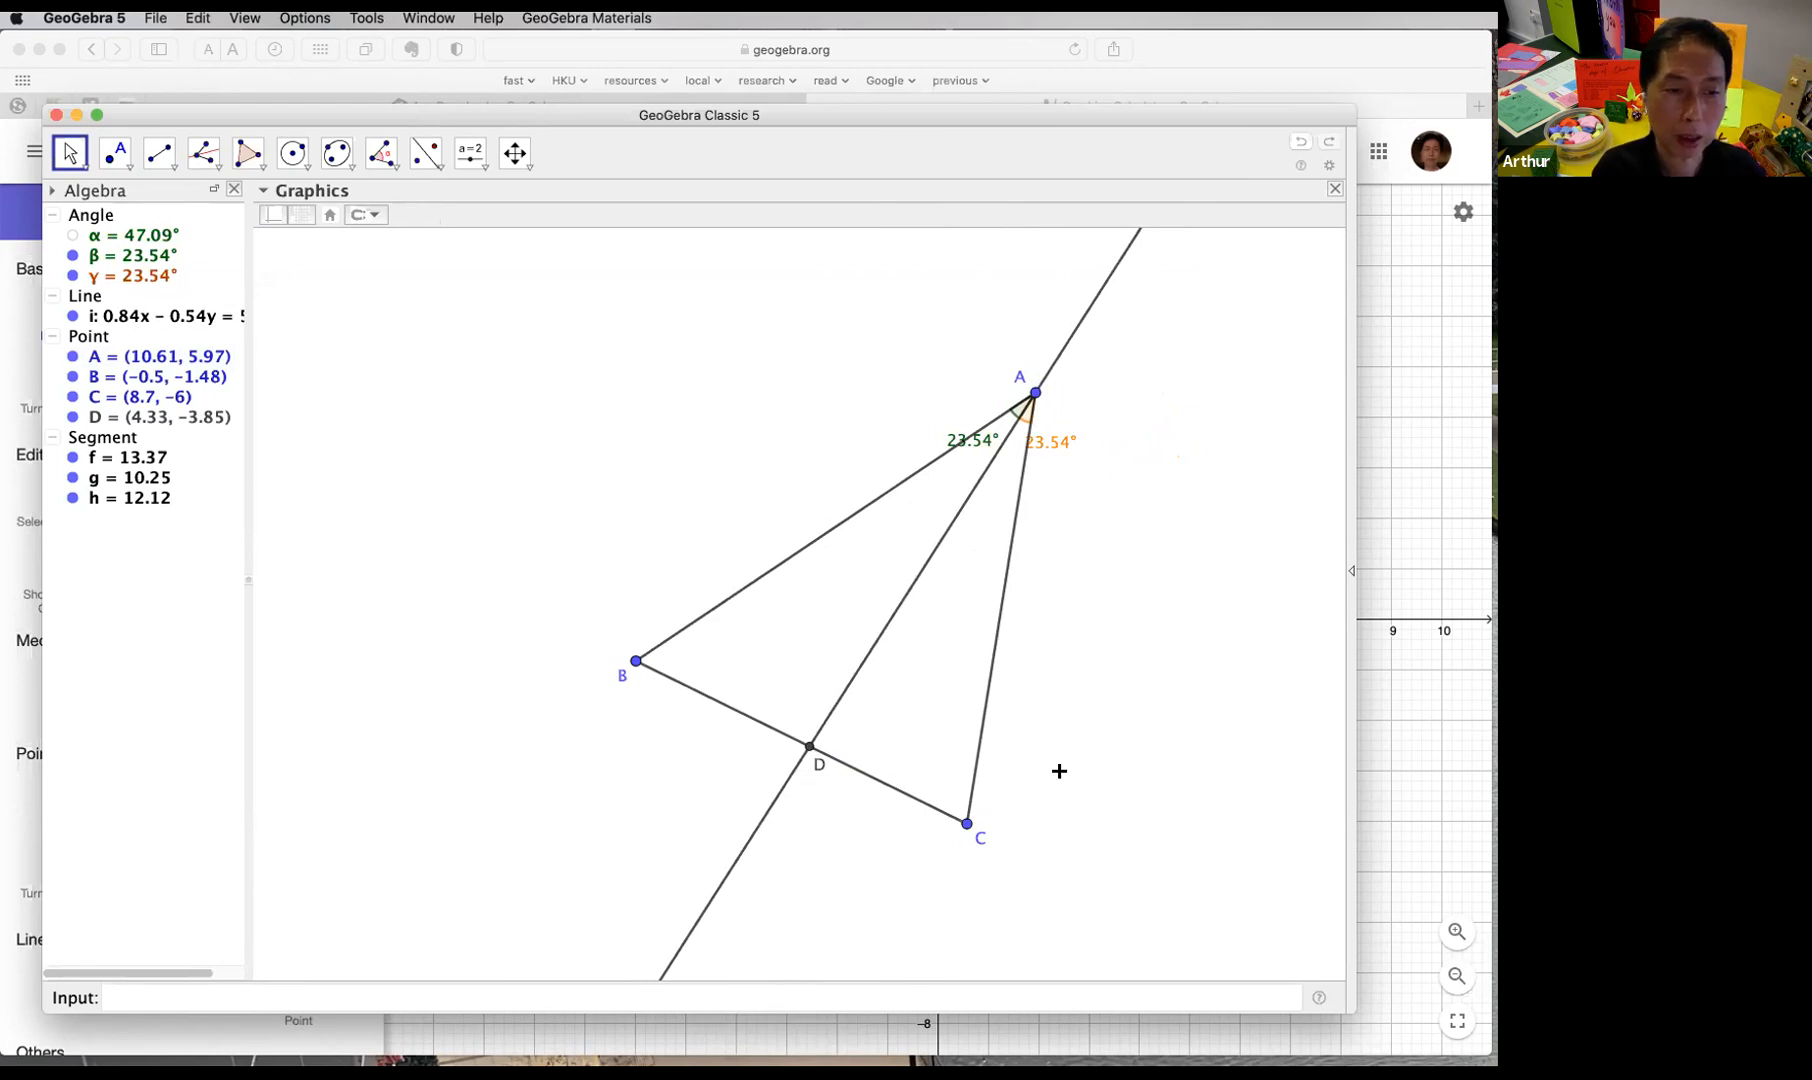
Step: Measure the lengths BD and DC with the Distance or Length tool, picking B and D for the first segment
{"action": "left_click", "coordinate": [430, 158]}
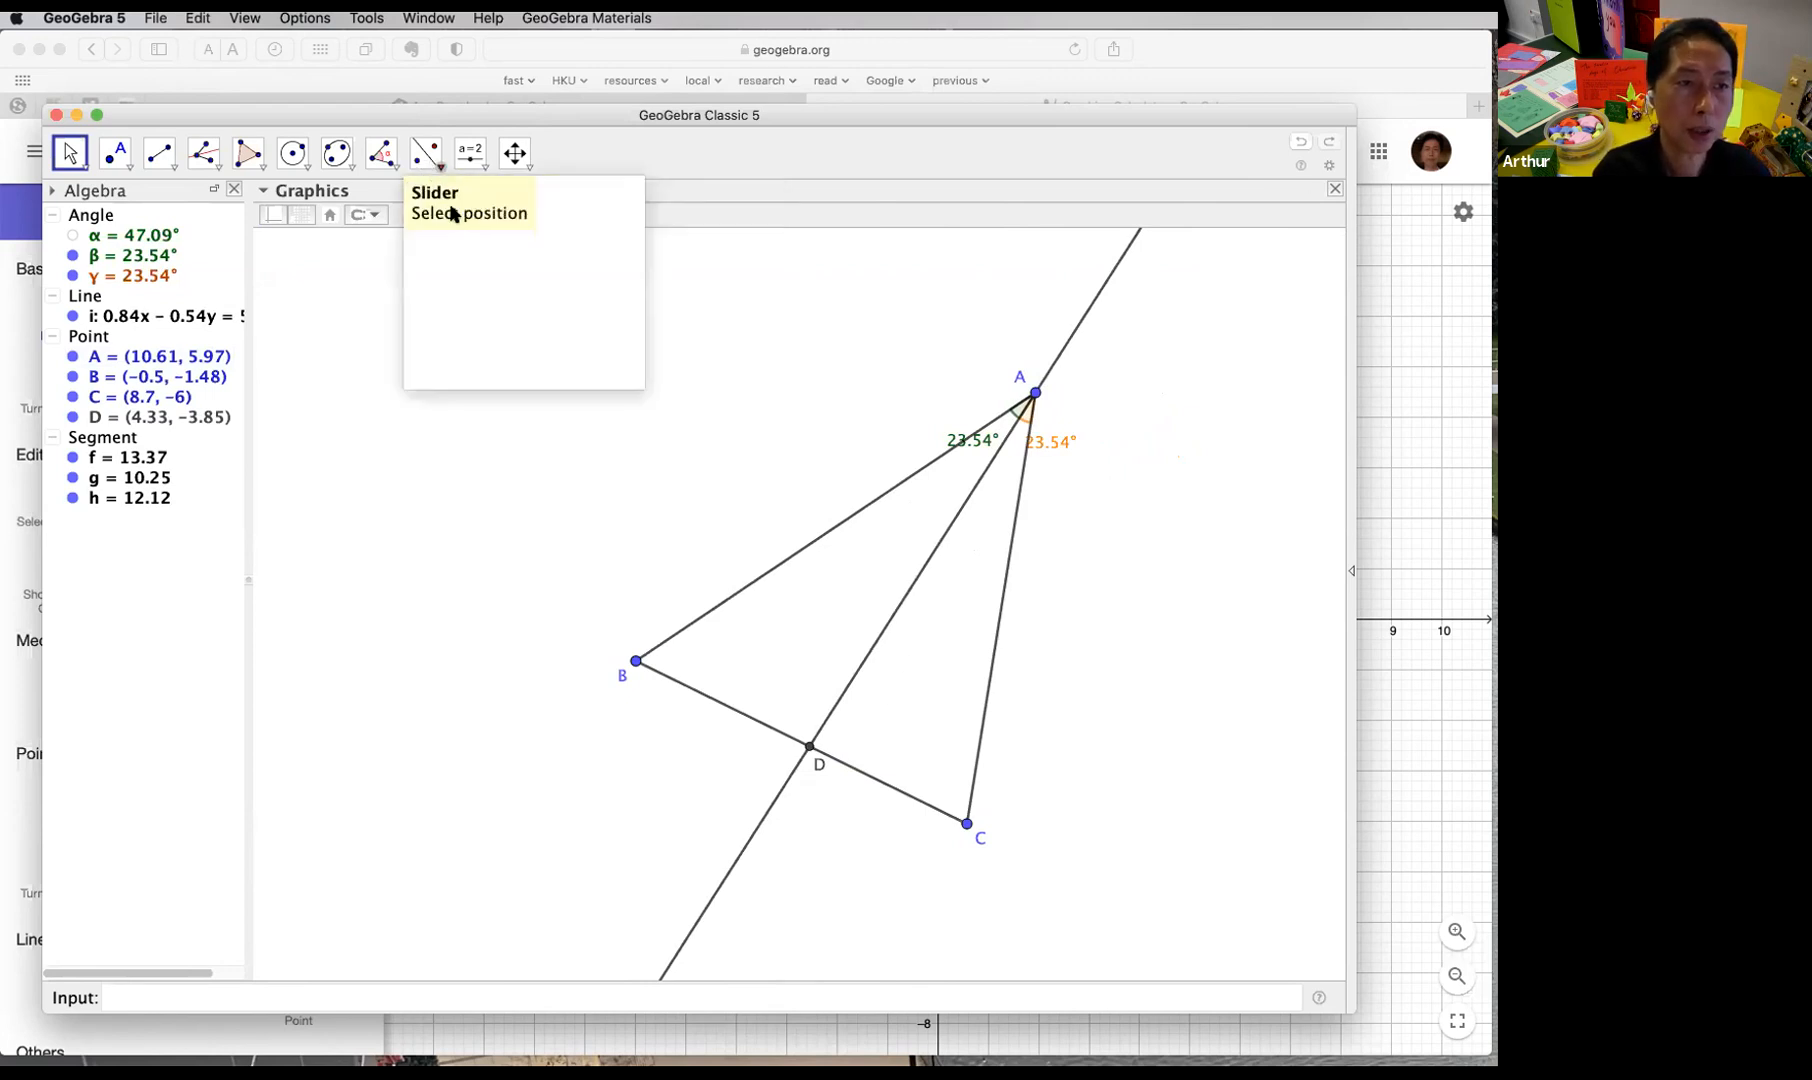
{"action": "left_click", "coordinate": [473, 155]}
{"action": "mouse_move", "coordinate": [368, 154]}
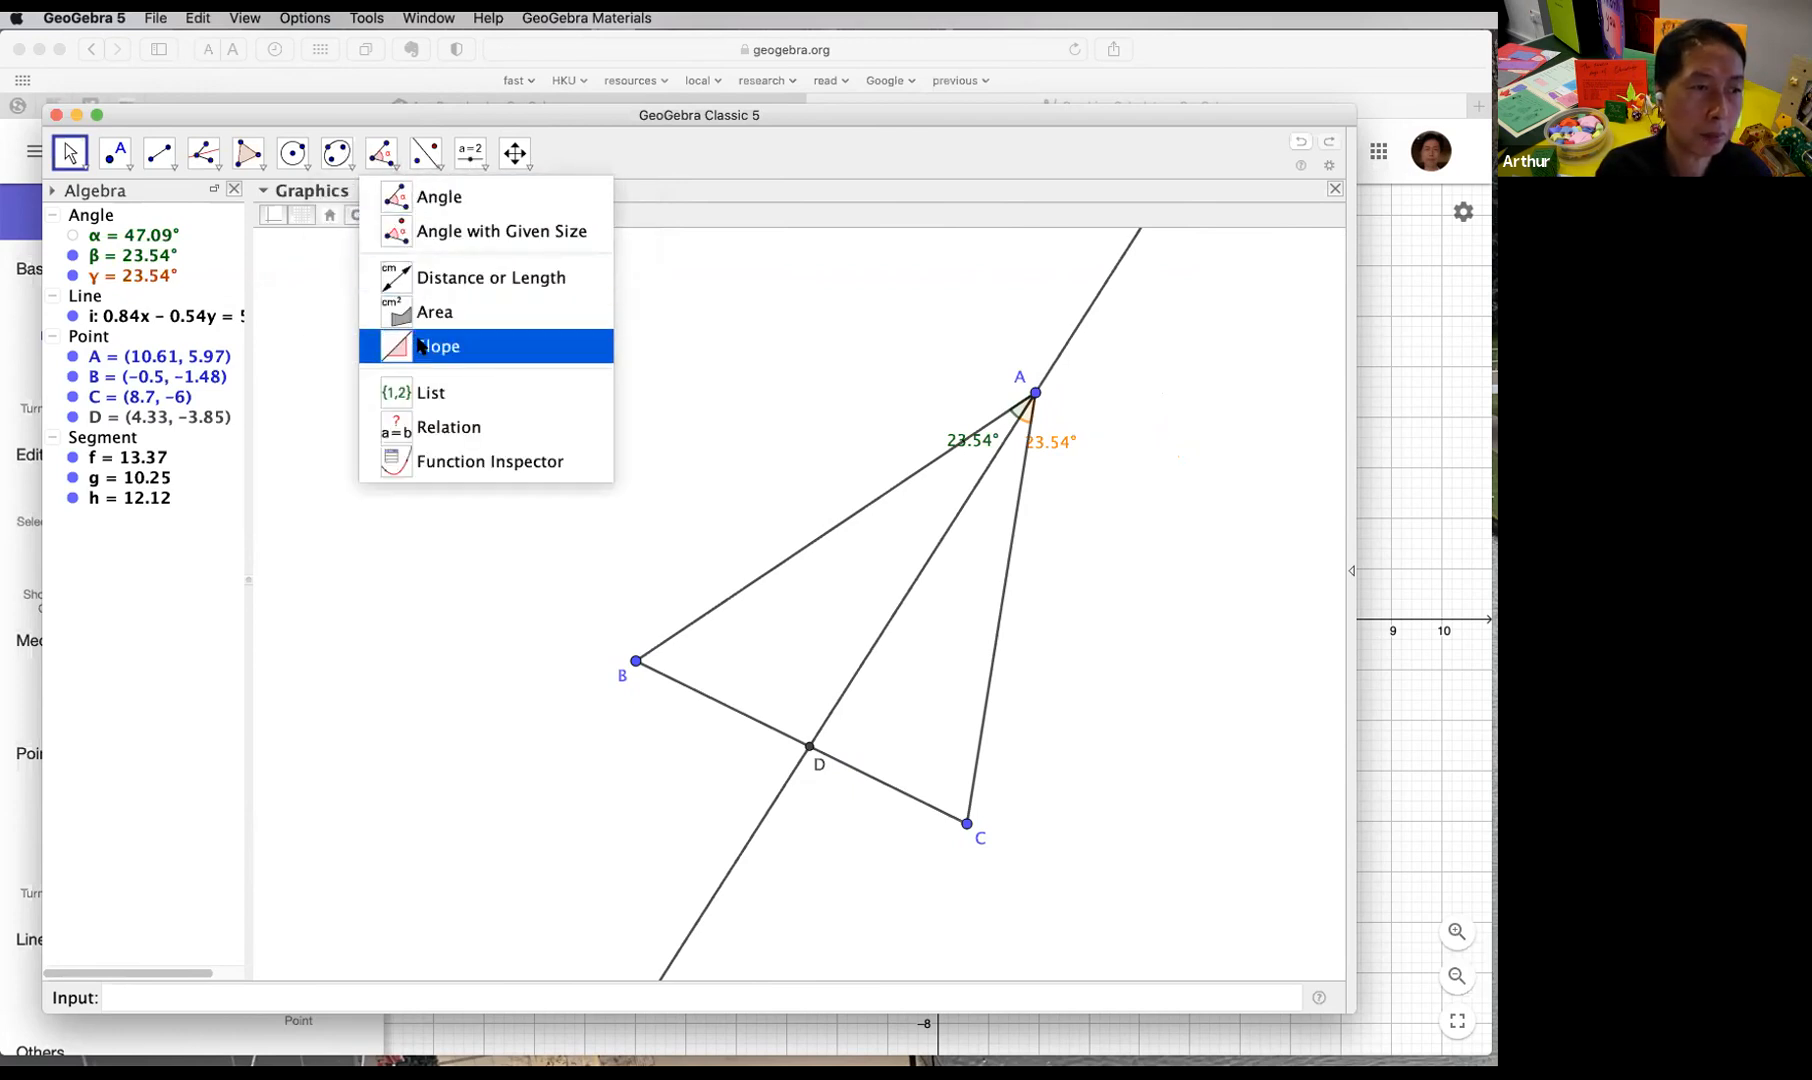
{"action": "left_click", "coordinate": [503, 280]}
{"action": "left_click", "coordinate": [636, 661]}
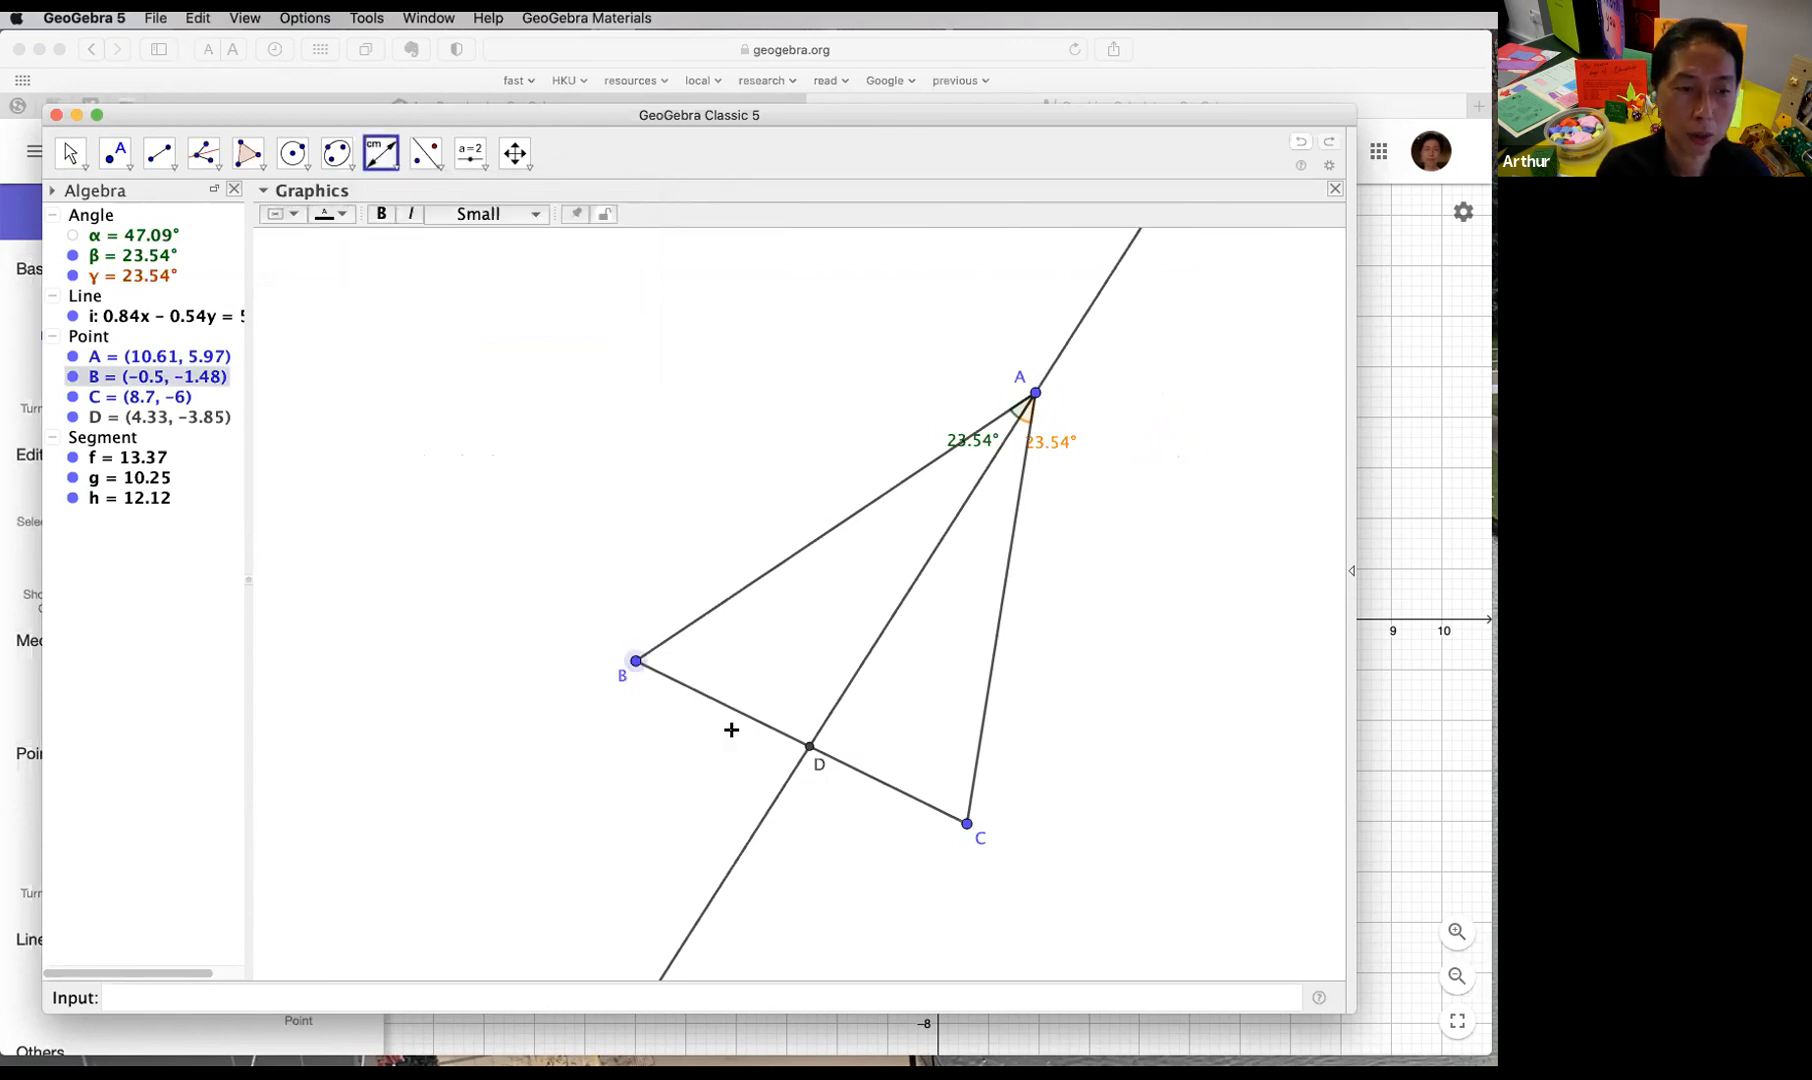
{"action": "left_click", "coordinate": [806, 750]}
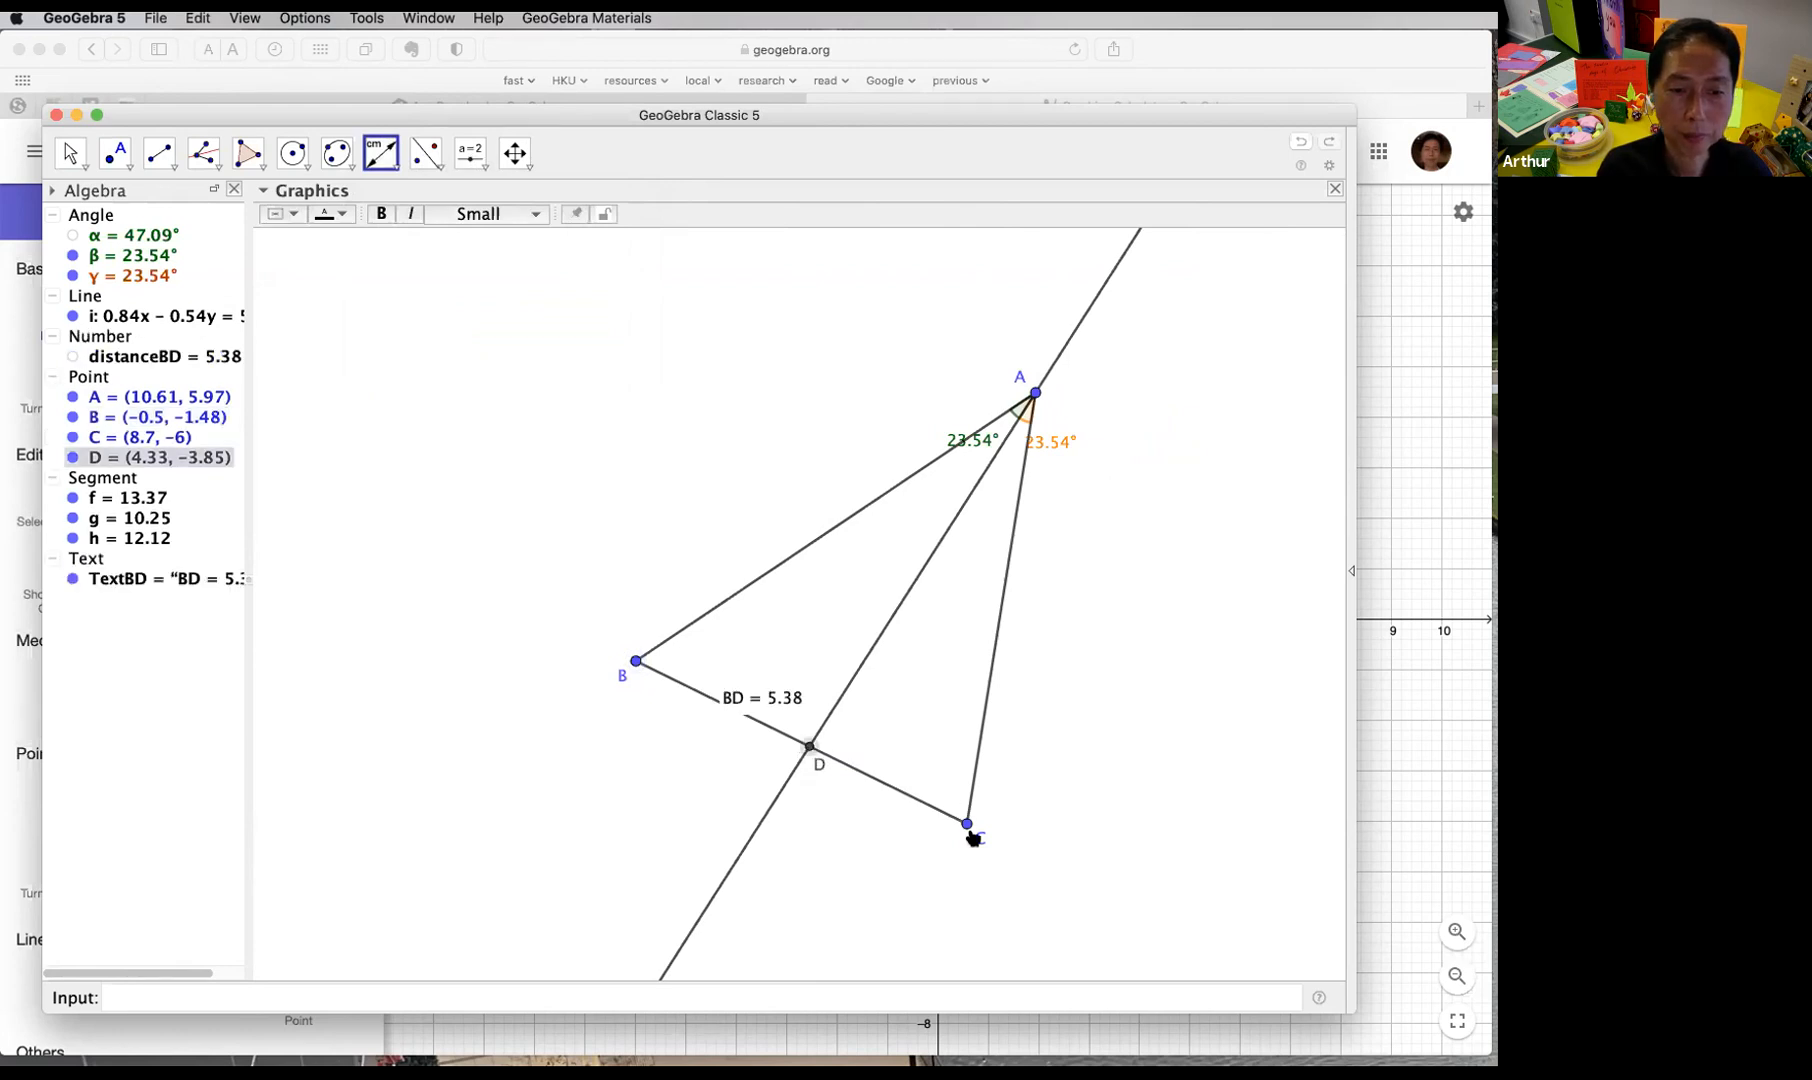
{"action": "left_click", "coordinate": [967, 828]}
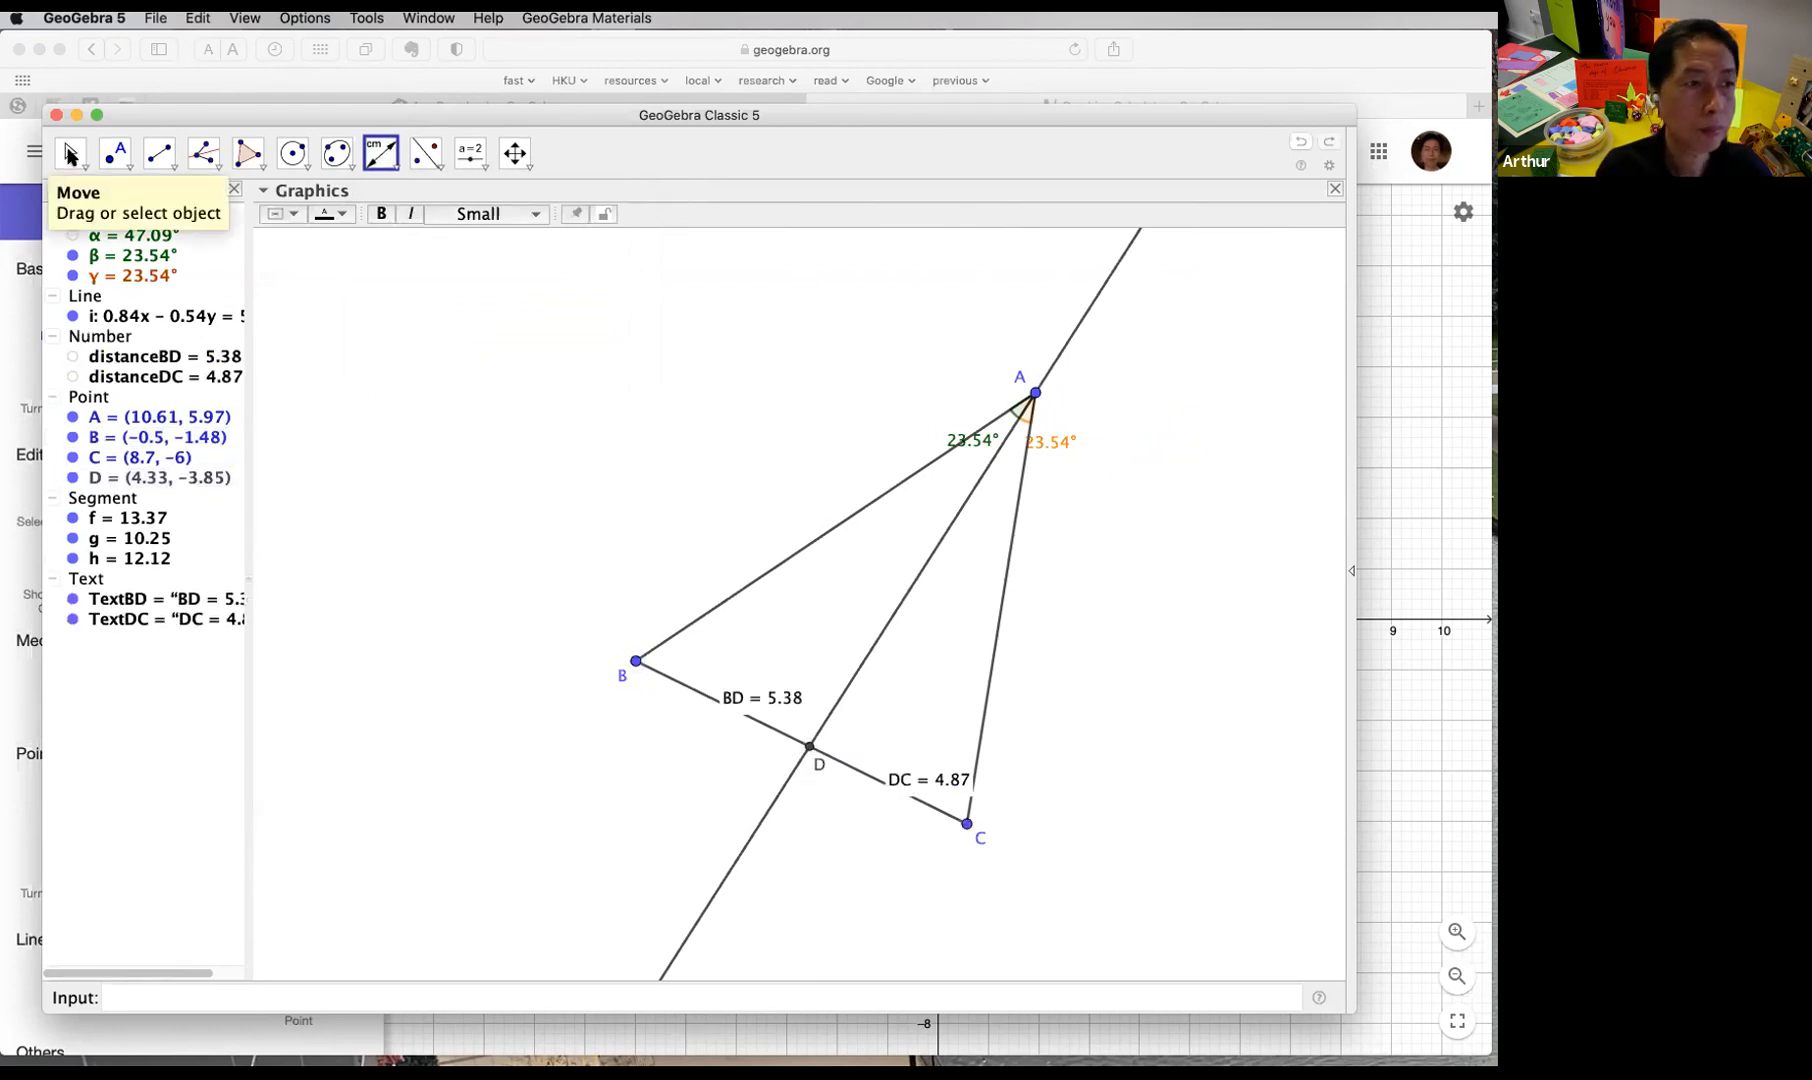
Step: Move vertex A to about (8.87, 5.86) and vertex C to about (9.48, -5.22)
{"action": "left_click", "coordinate": [70, 152]}
{"action": "left_click_drag", "start_coordinate": [1035, 395], "coordinate": [938, 420]}
{"action": "left_click", "coordinate": [966, 826]}
{"action": "left_click_drag", "start_coordinate": [966, 824], "coordinate": [995, 796]}
{"action": "mouse_move", "coordinate": [966, 420]}
{"action": "left_mouse_down"}
{"action": "mouse_move", "coordinate": [712, 389]}
{"action": "mouse_move", "coordinate": [977, 397]}
{"action": "left_mouse_up"}
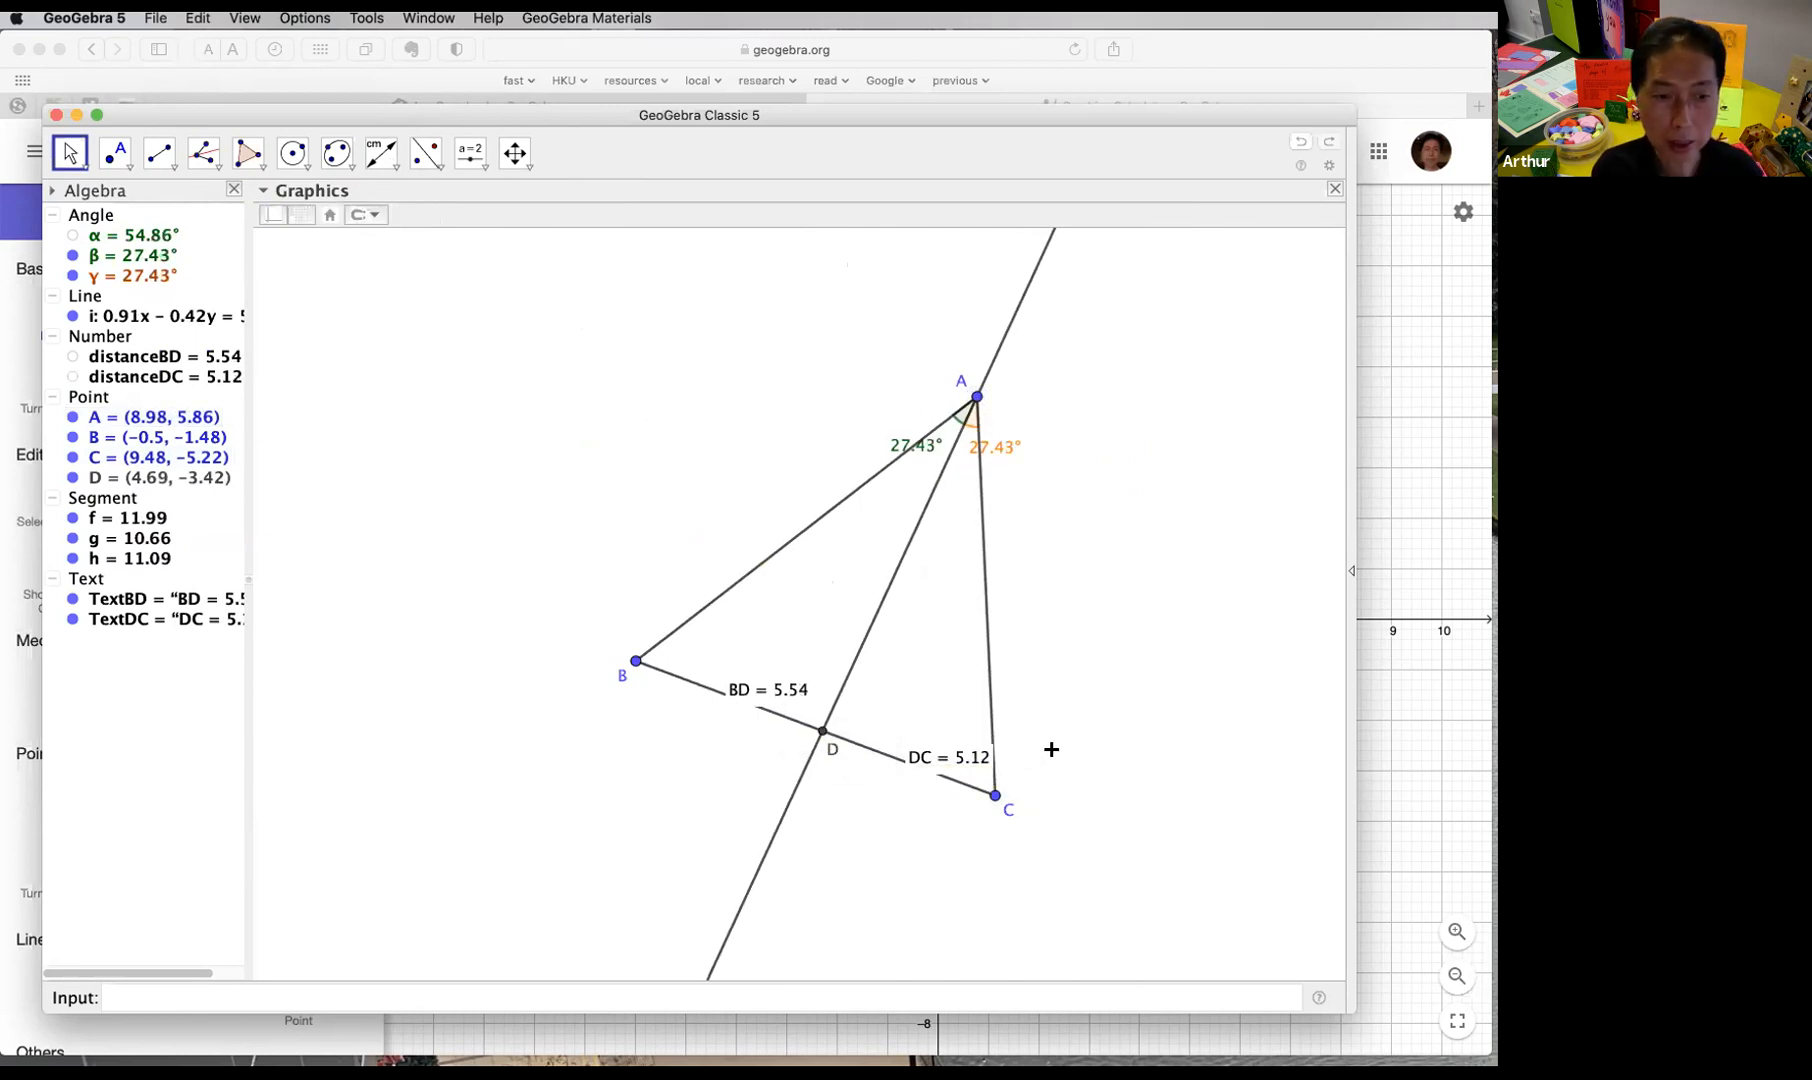
{"action": "mouse_move", "coordinate": [977, 397]}
{"action": "left_mouse_down"}
{"action": "mouse_move", "coordinate": [1140, 403]}
{"action": "mouse_move", "coordinate": [872, 393]}
{"action": "mouse_move", "coordinate": [1056, 400]}
{"action": "mouse_move", "coordinate": [973, 397]}
{"action": "left_mouse_up"}
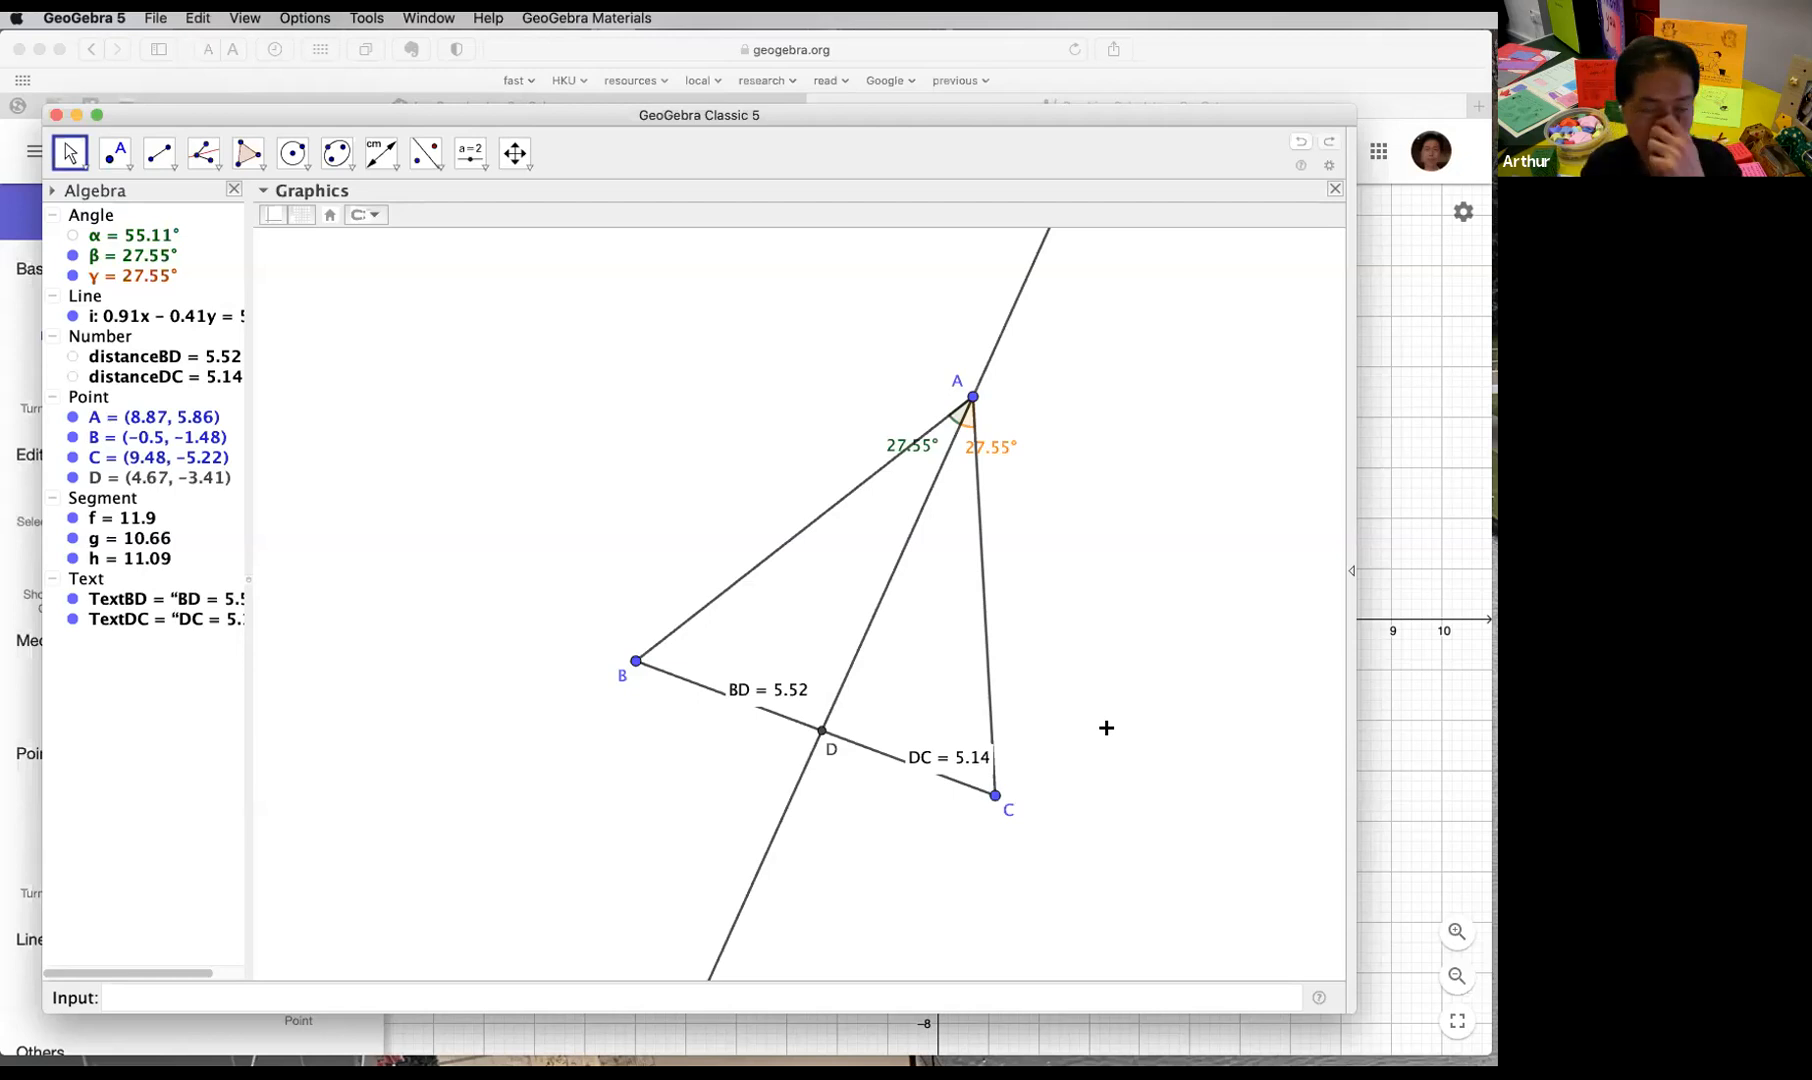
Step: Measure the angle at D with the Angle tool, picking points A, D and C
{"action": "scroll", "coordinate": [968, 509], "scroll_direction": "down", "scroll_amount": 2}
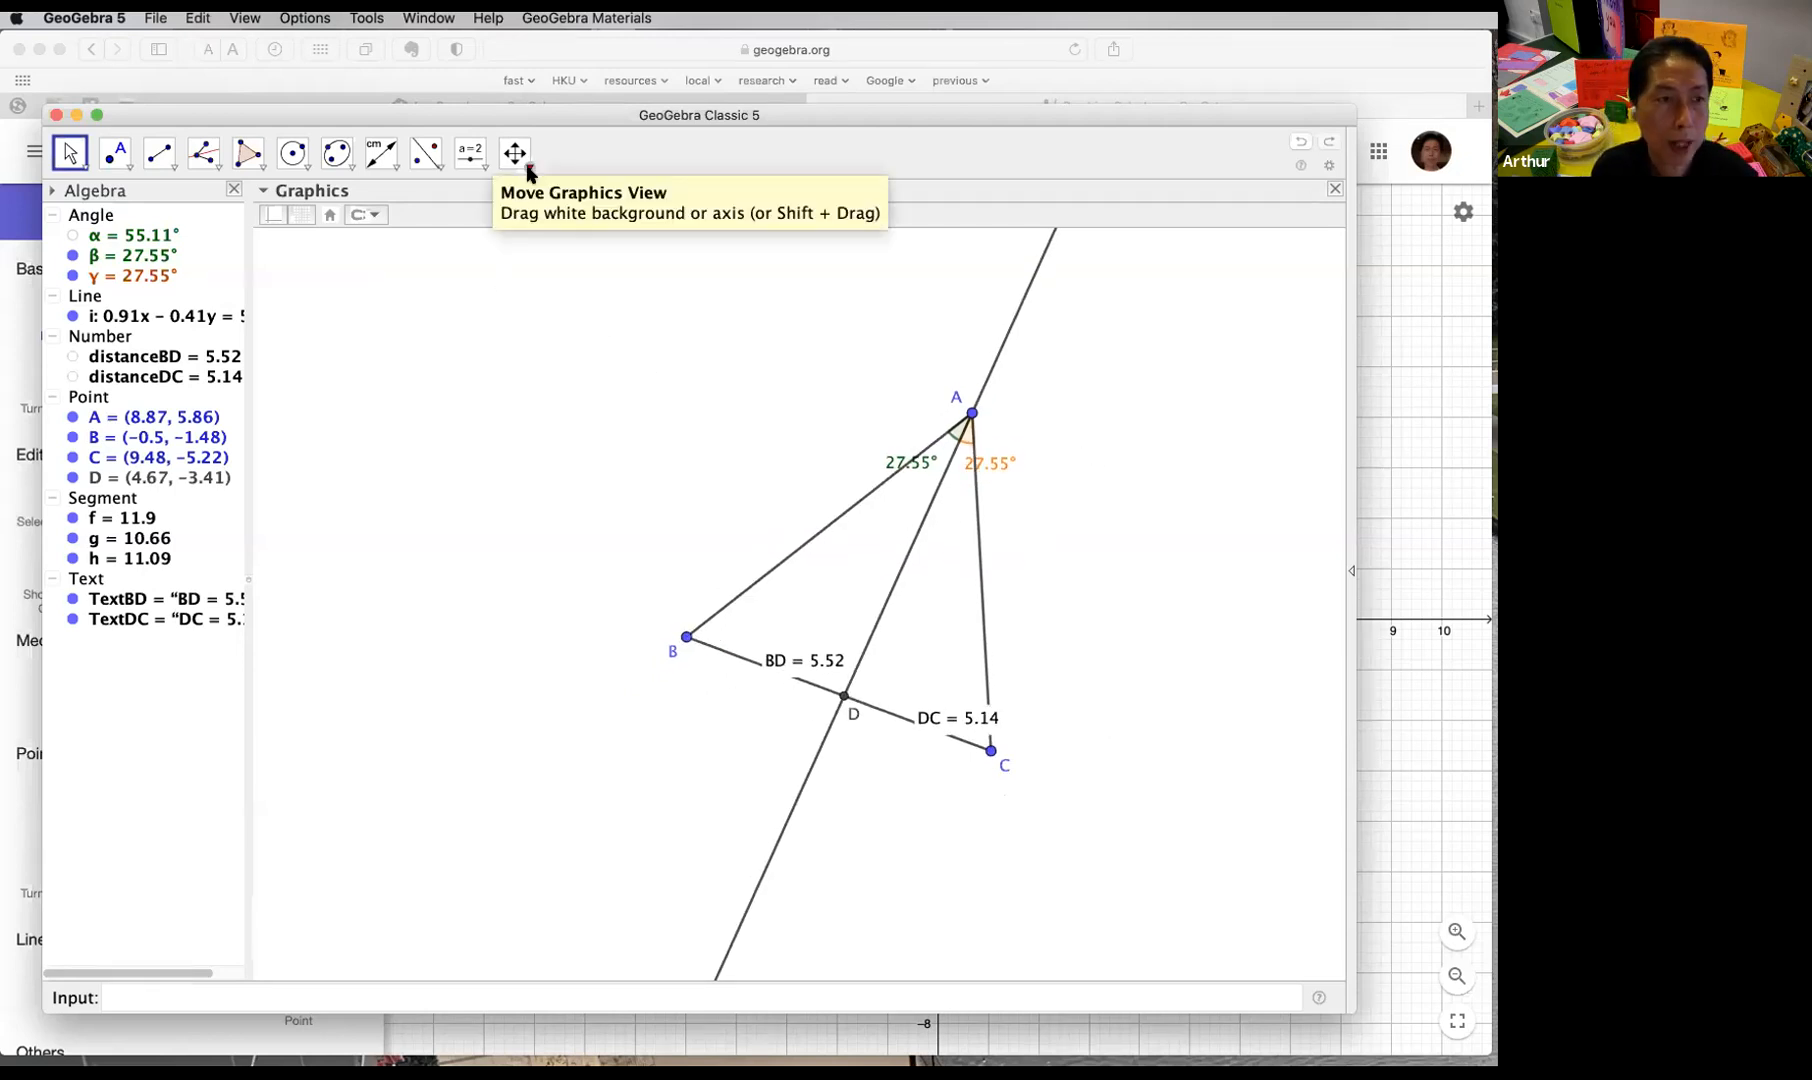
{"action": "left_click", "coordinate": [393, 167]}
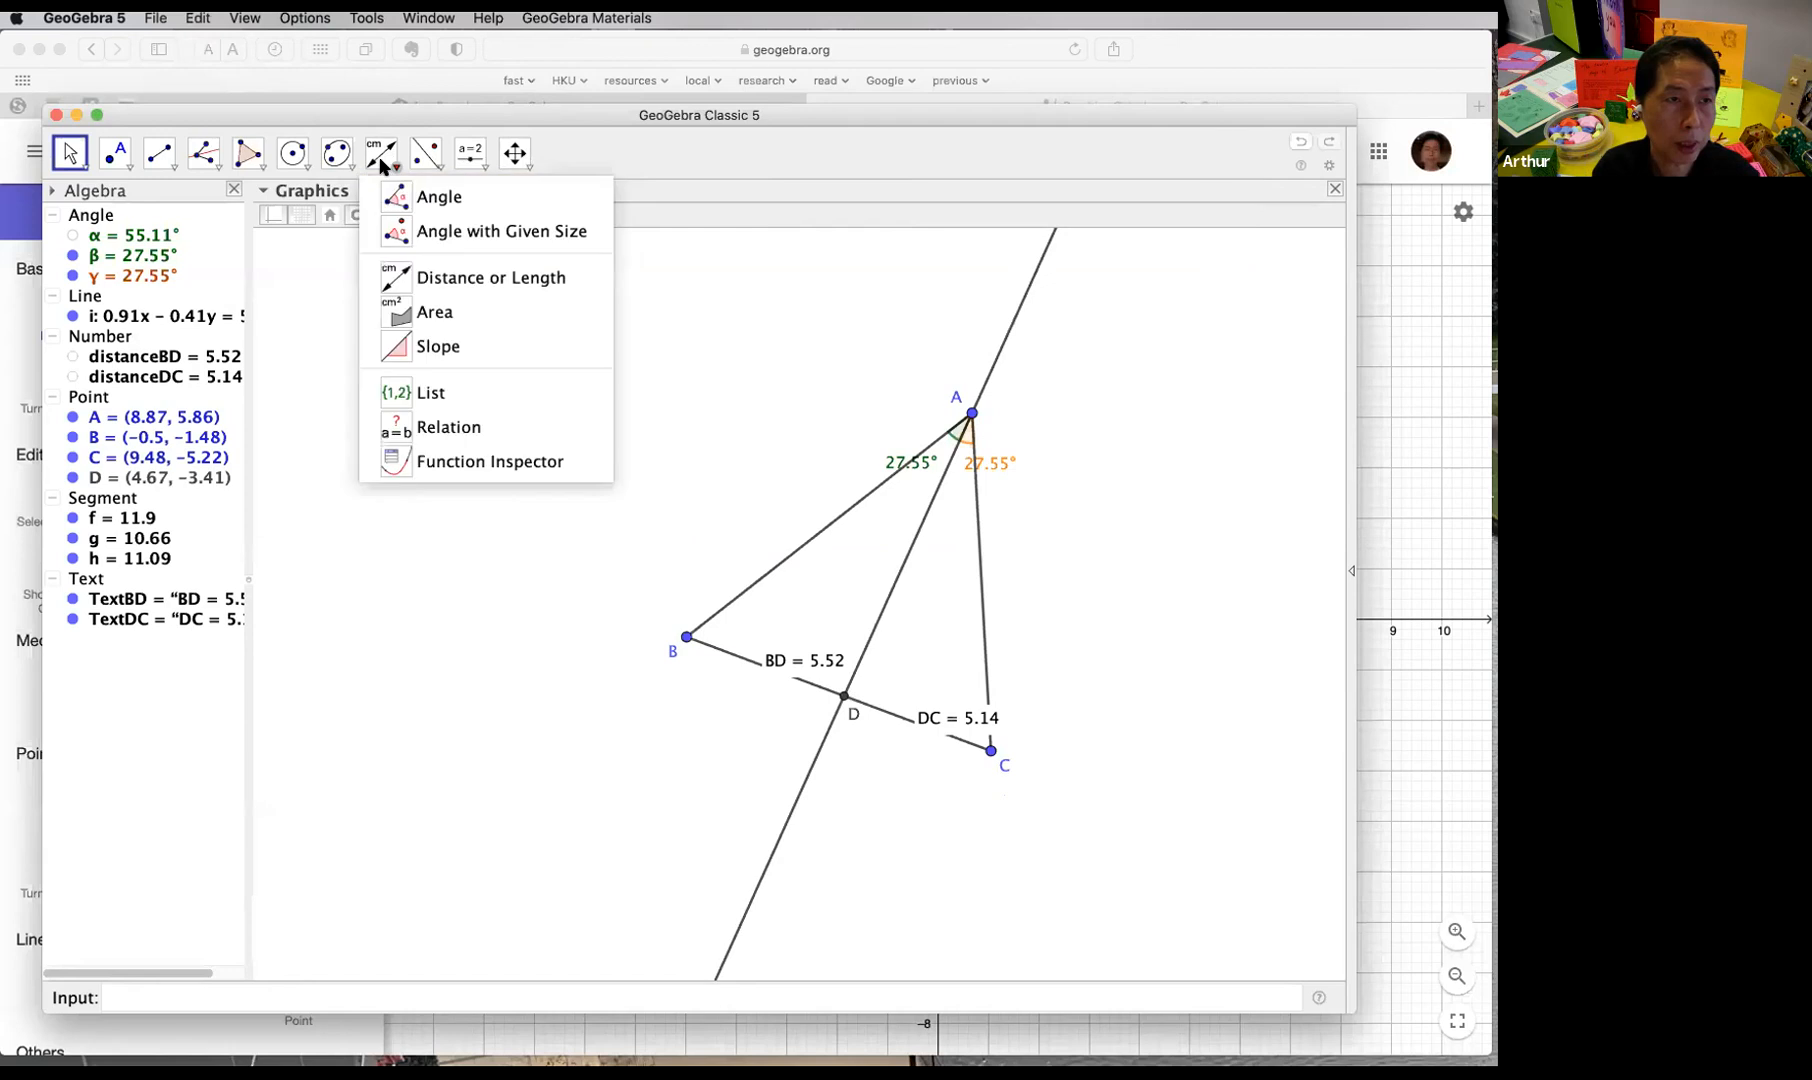
{"action": "left_click", "coordinate": [400, 197]}
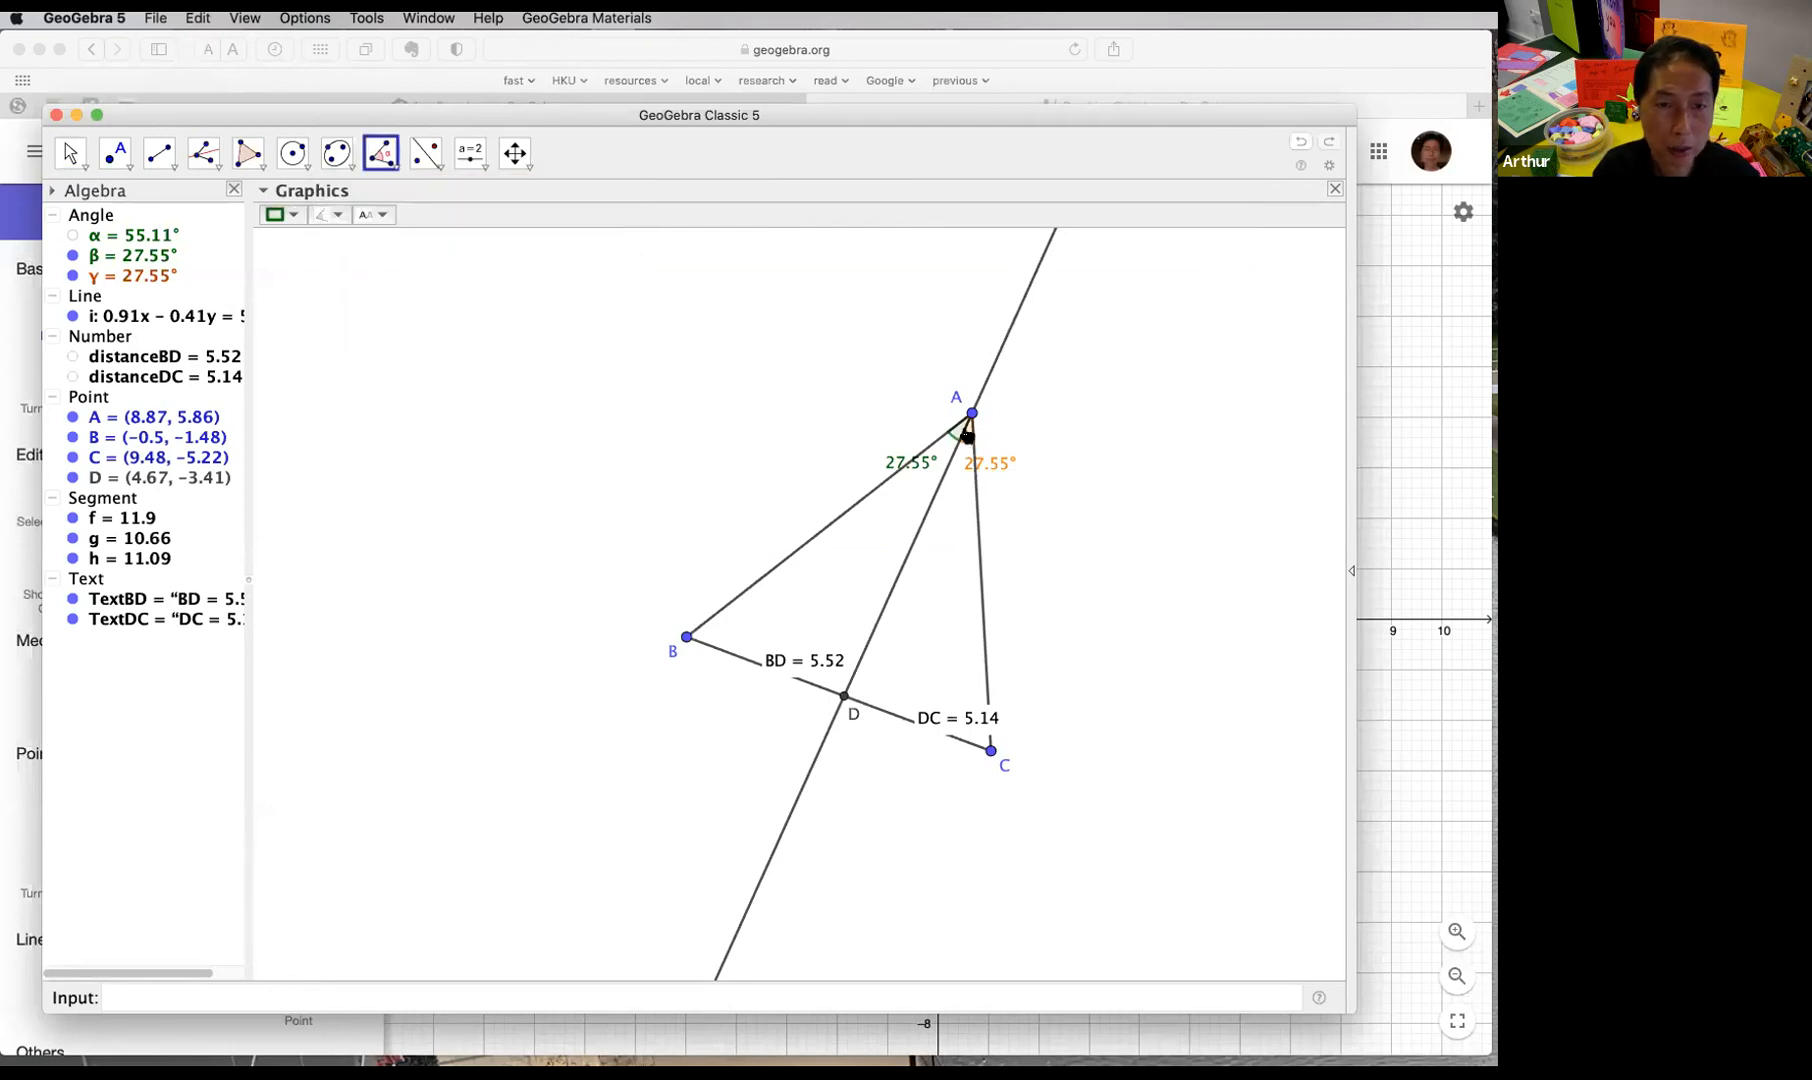
{"action": "left_click", "coordinate": [971, 419]}
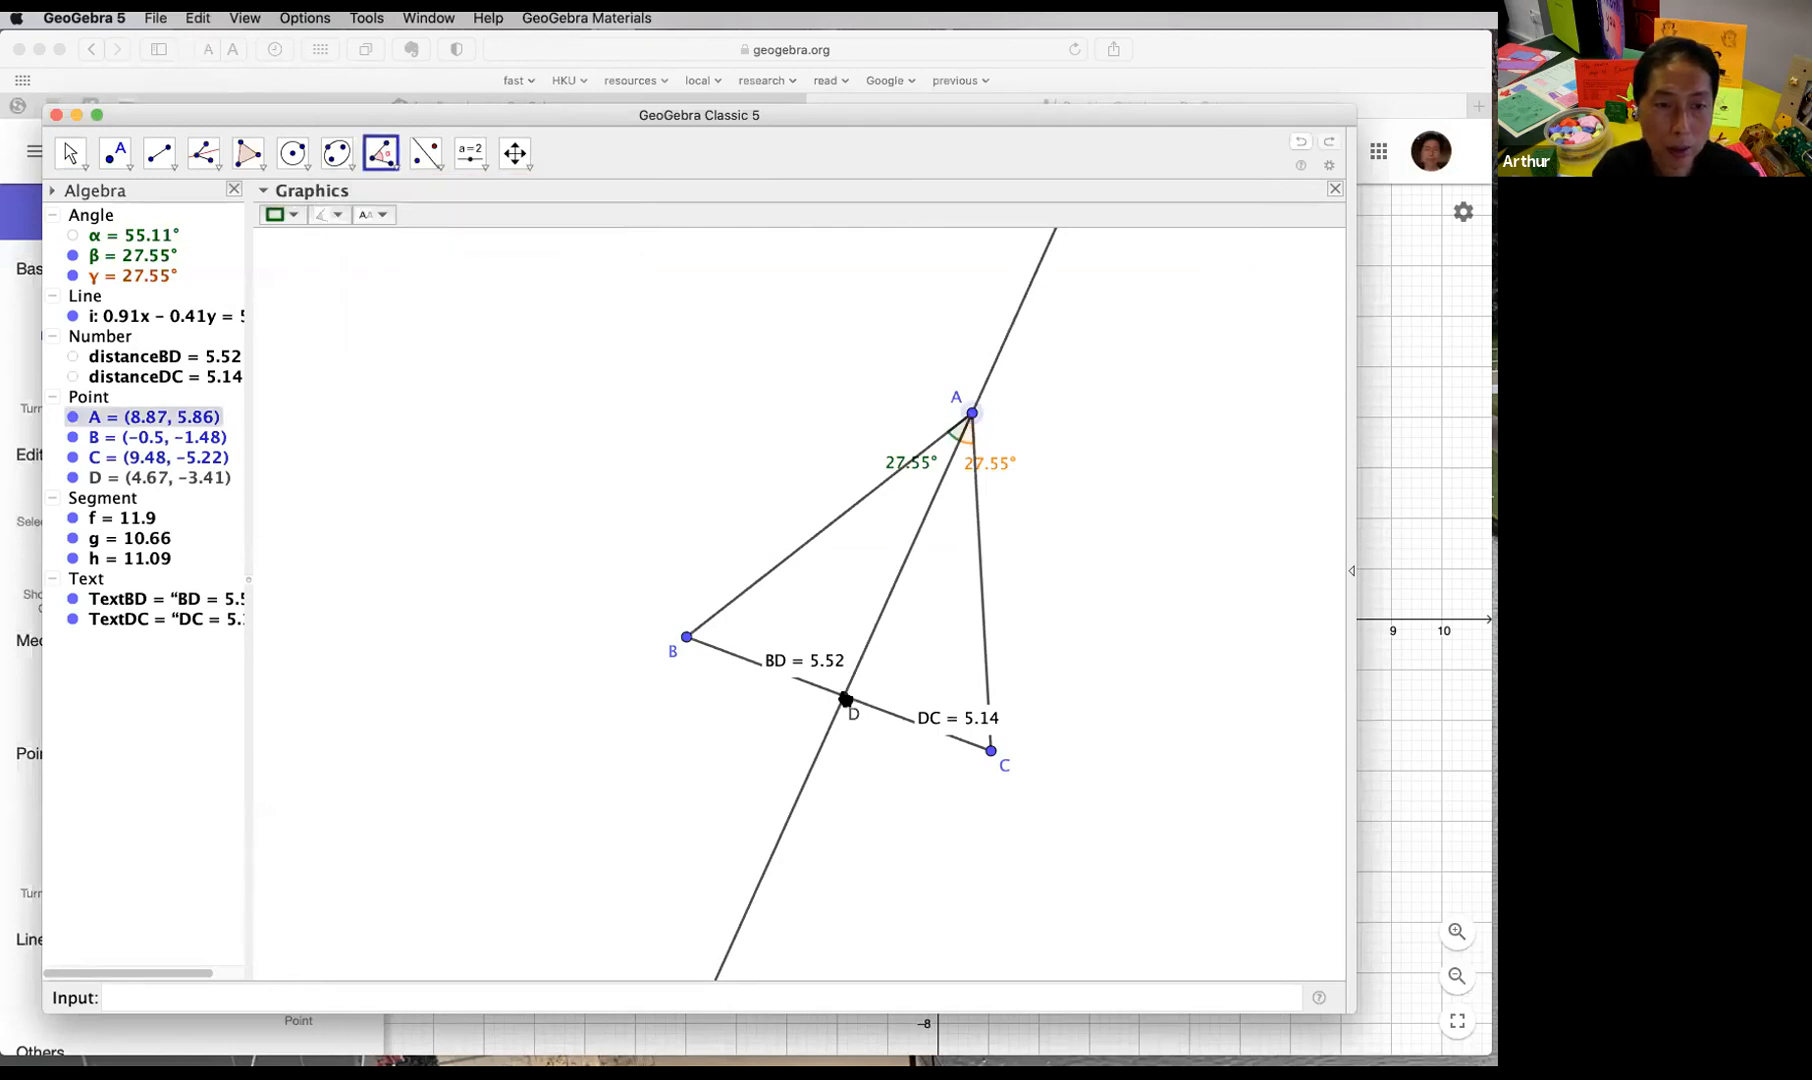
{"action": "left_click", "coordinate": [844, 697]}
{"action": "left_click", "coordinate": [990, 752]}
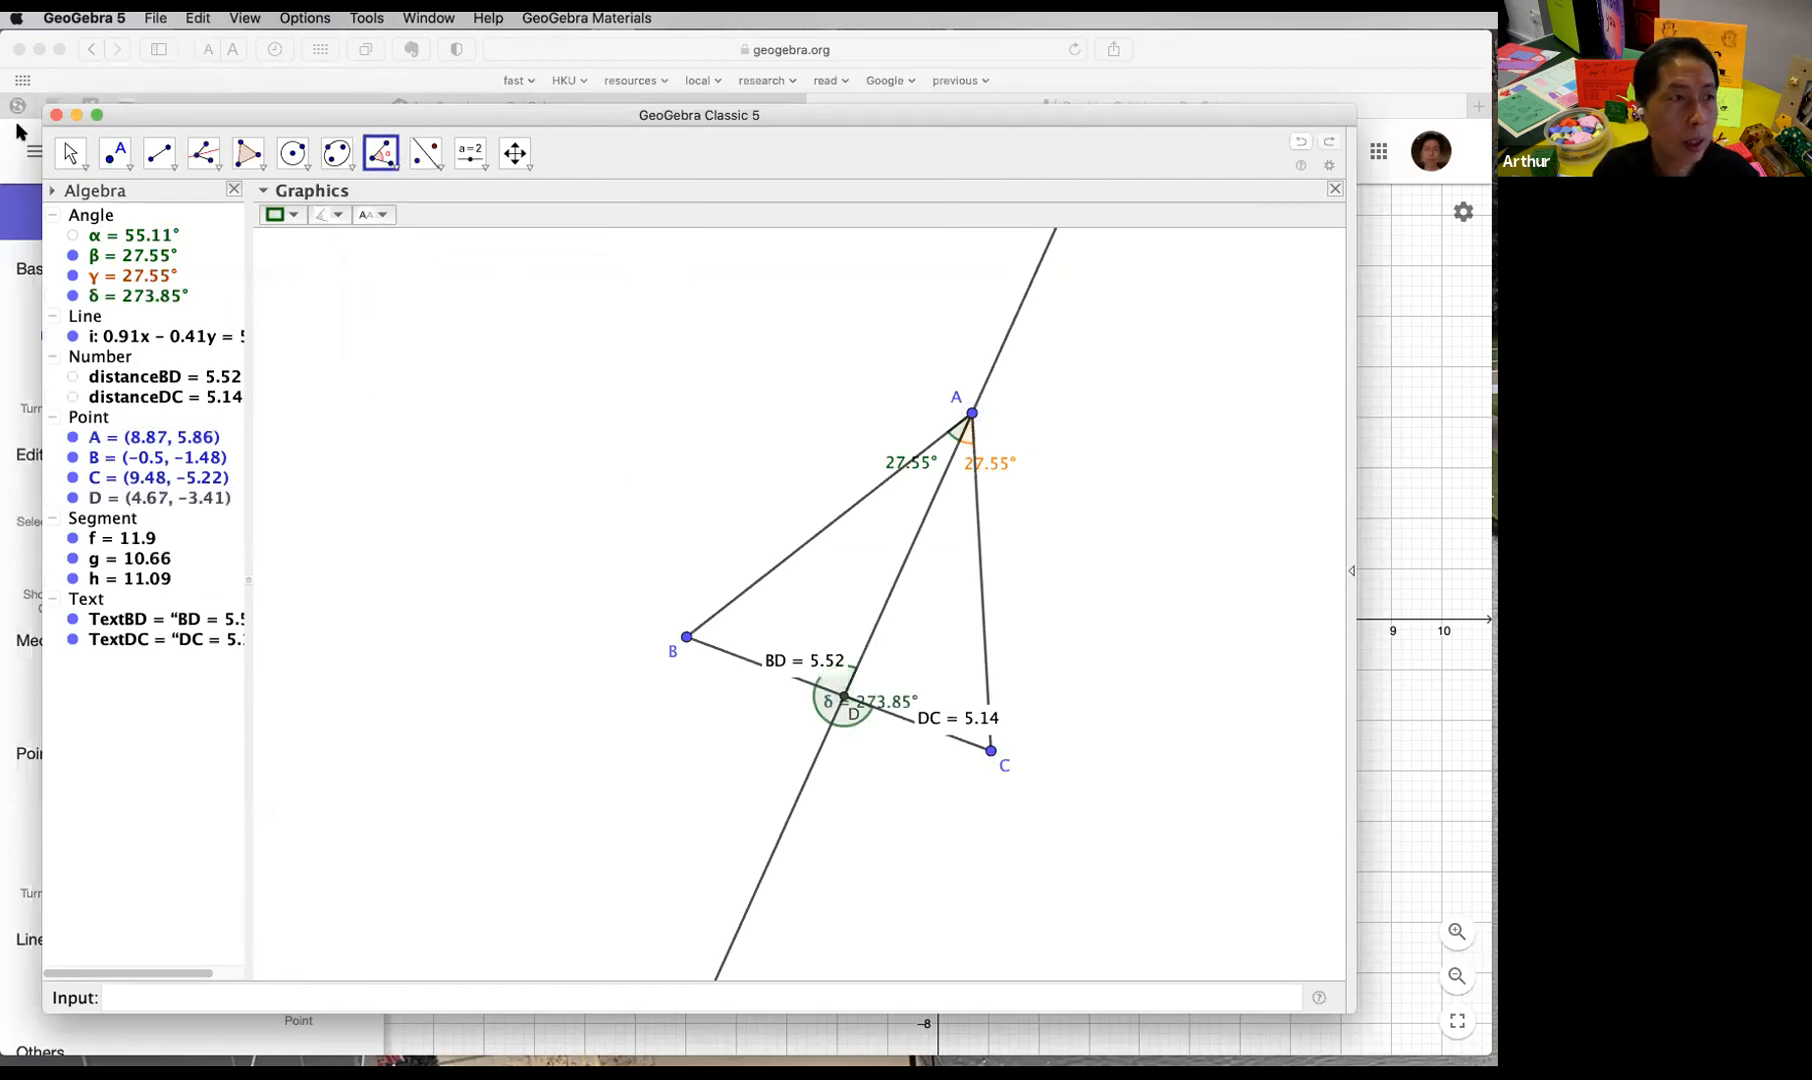
Step: Shift the label of angle ADC away from D and restrict the angle to between 0° and 180°
{"action": "left_click", "coordinate": [70, 153]}
{"action": "left_click_drag", "start_coordinate": [880, 704], "coordinate": [788, 745]}
{"action": "left_click", "coordinate": [143, 296]}
{"action": "double_click", "coordinate": [143, 296]}
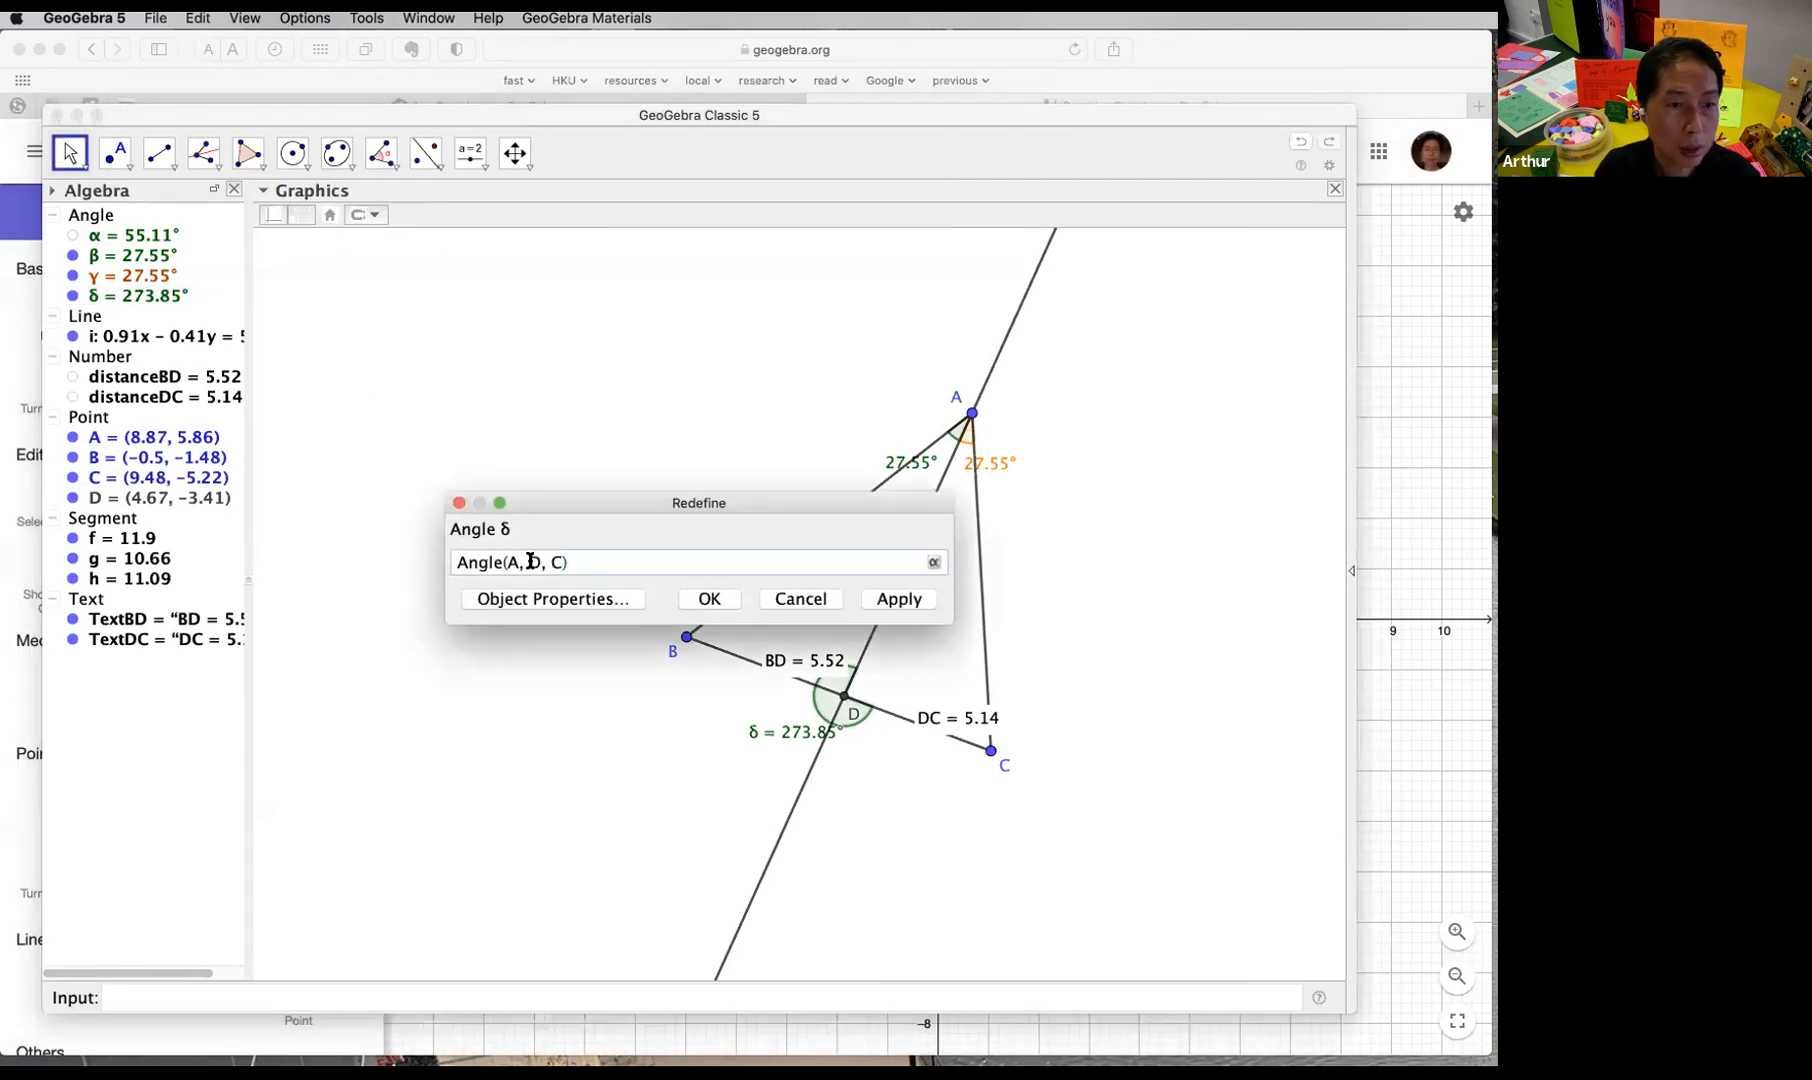
{"action": "left_click", "coordinate": [592, 605]}
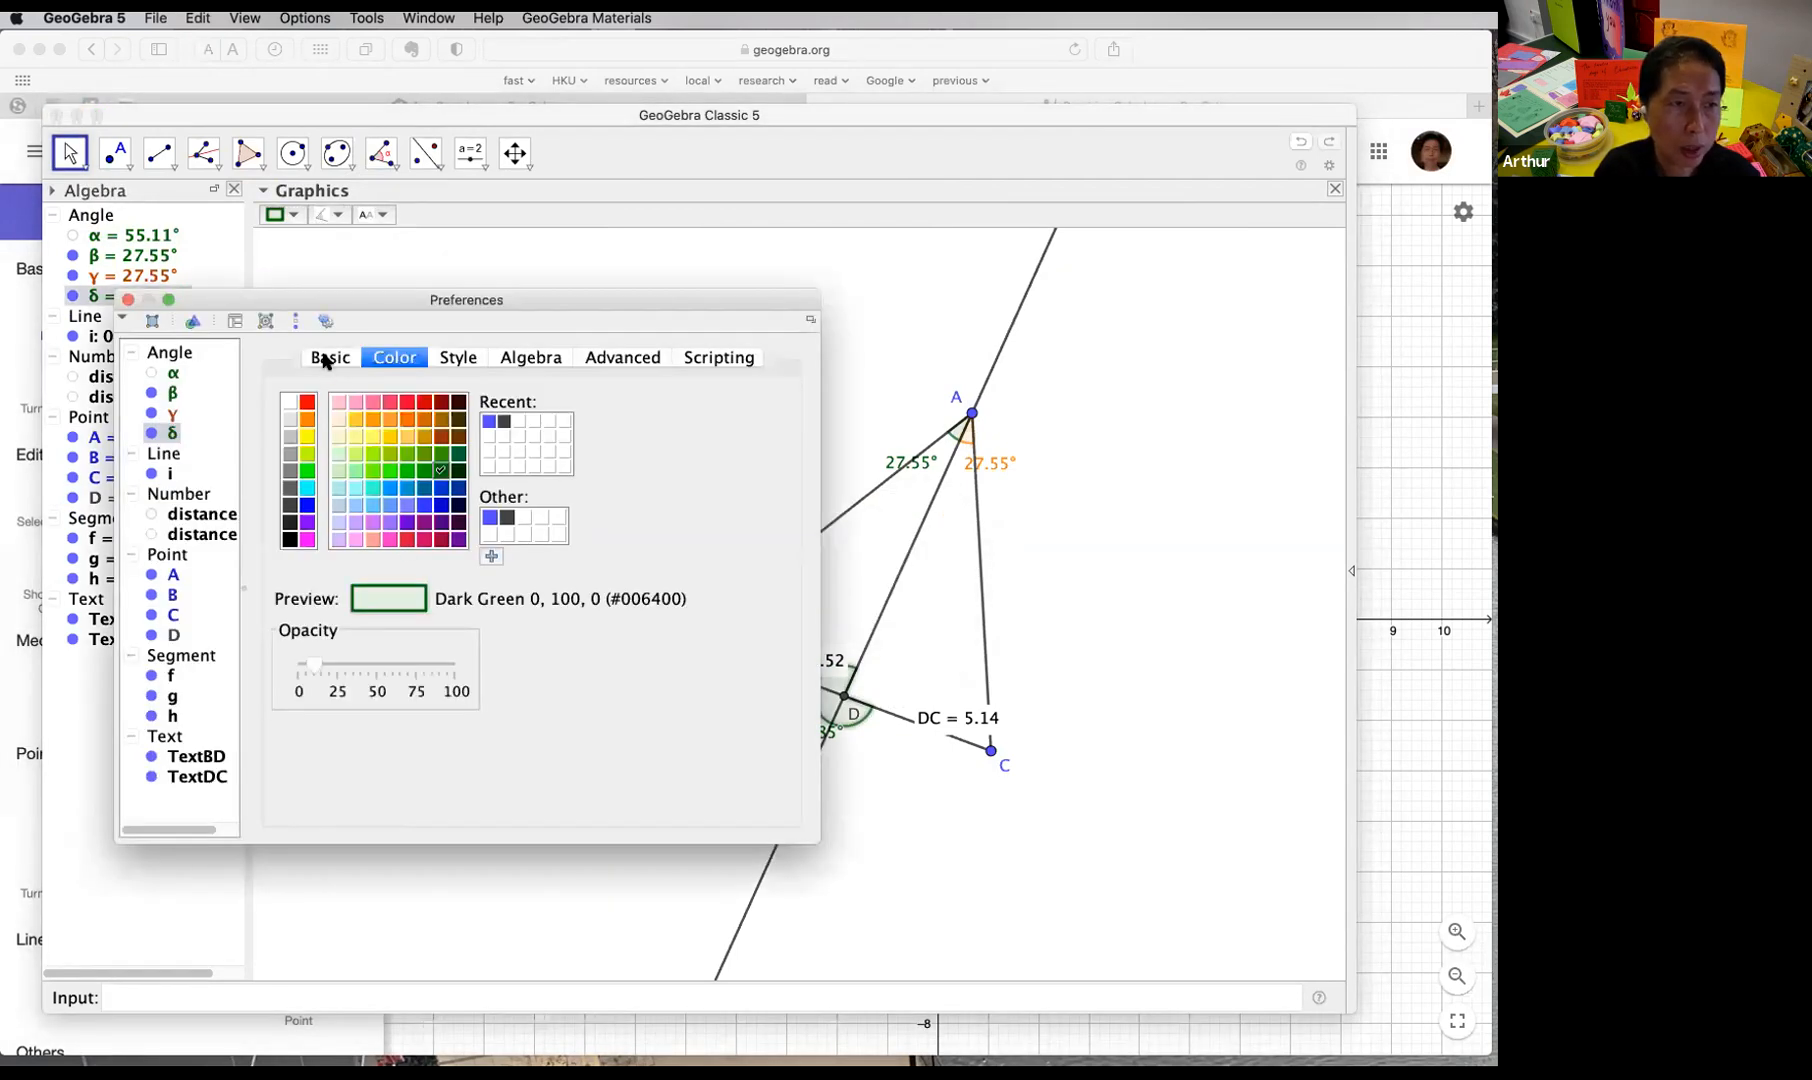
{"action": "left_click", "coordinate": [328, 357]}
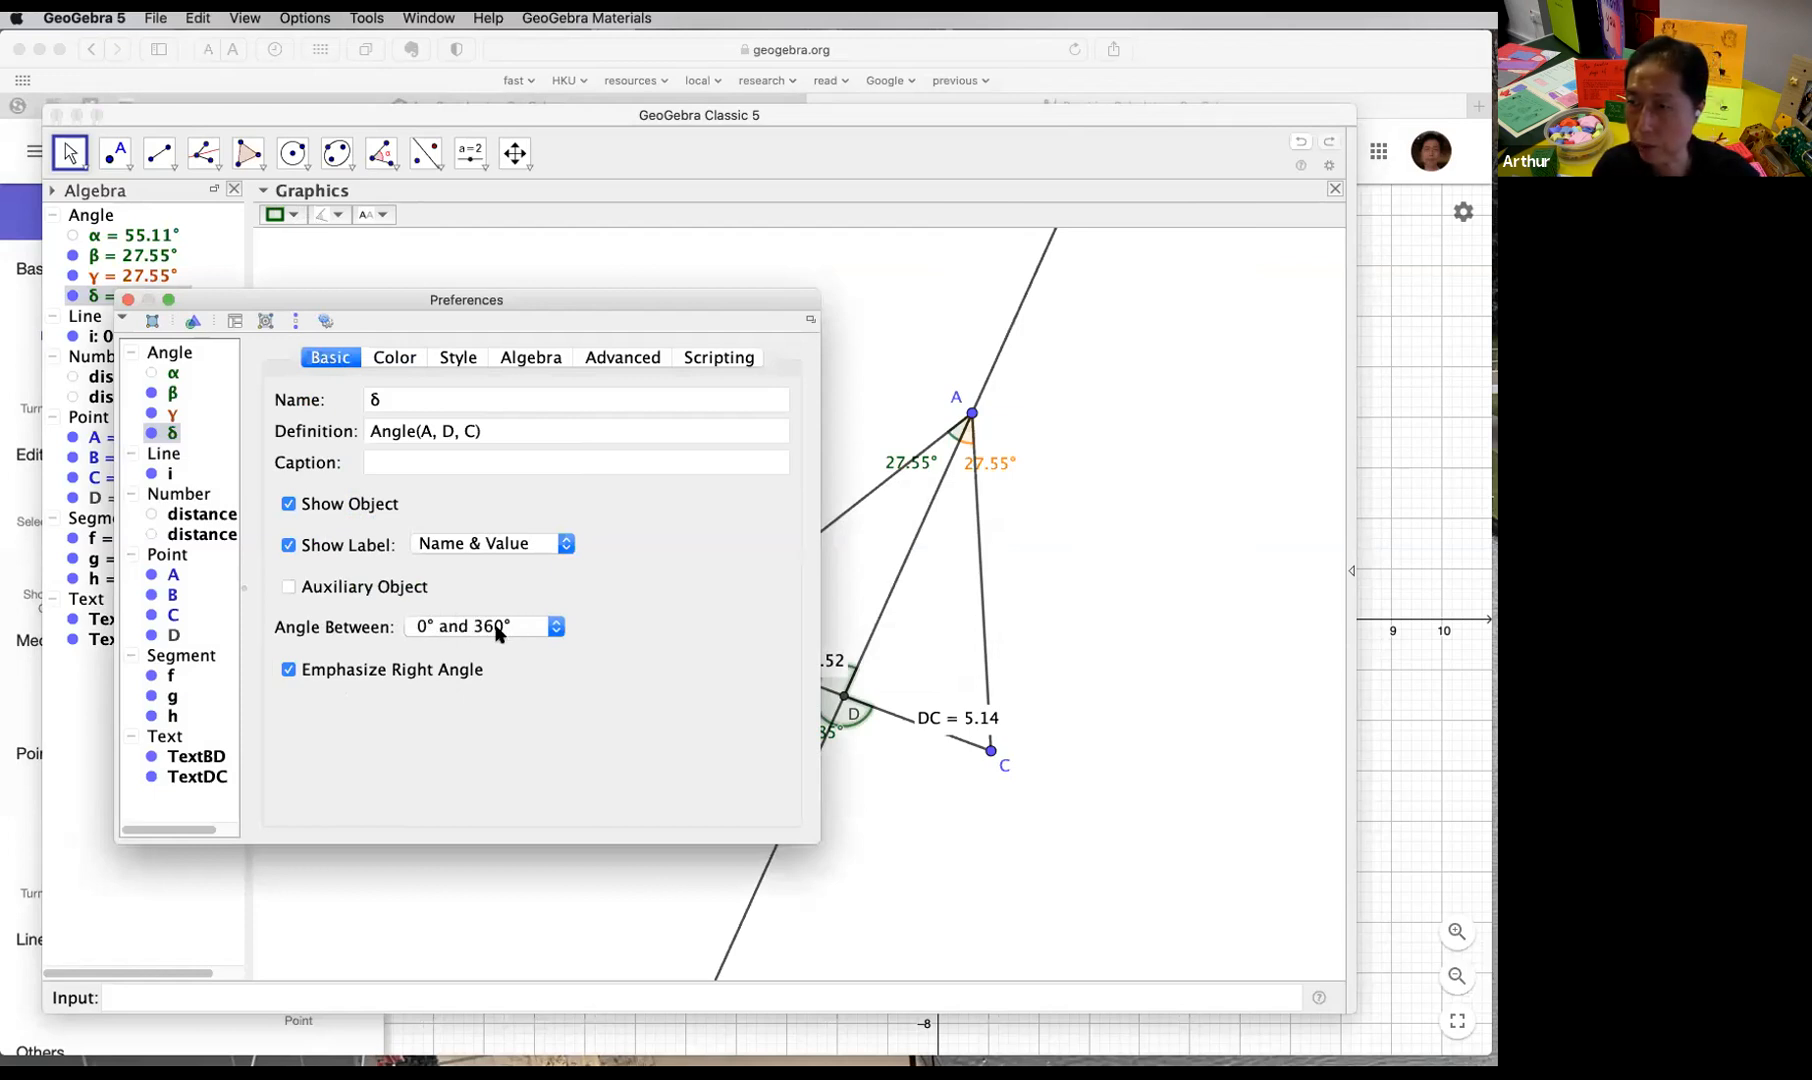
{"action": "left_click", "coordinate": [529, 624]}
{"action": "left_click", "coordinate": [555, 643]}
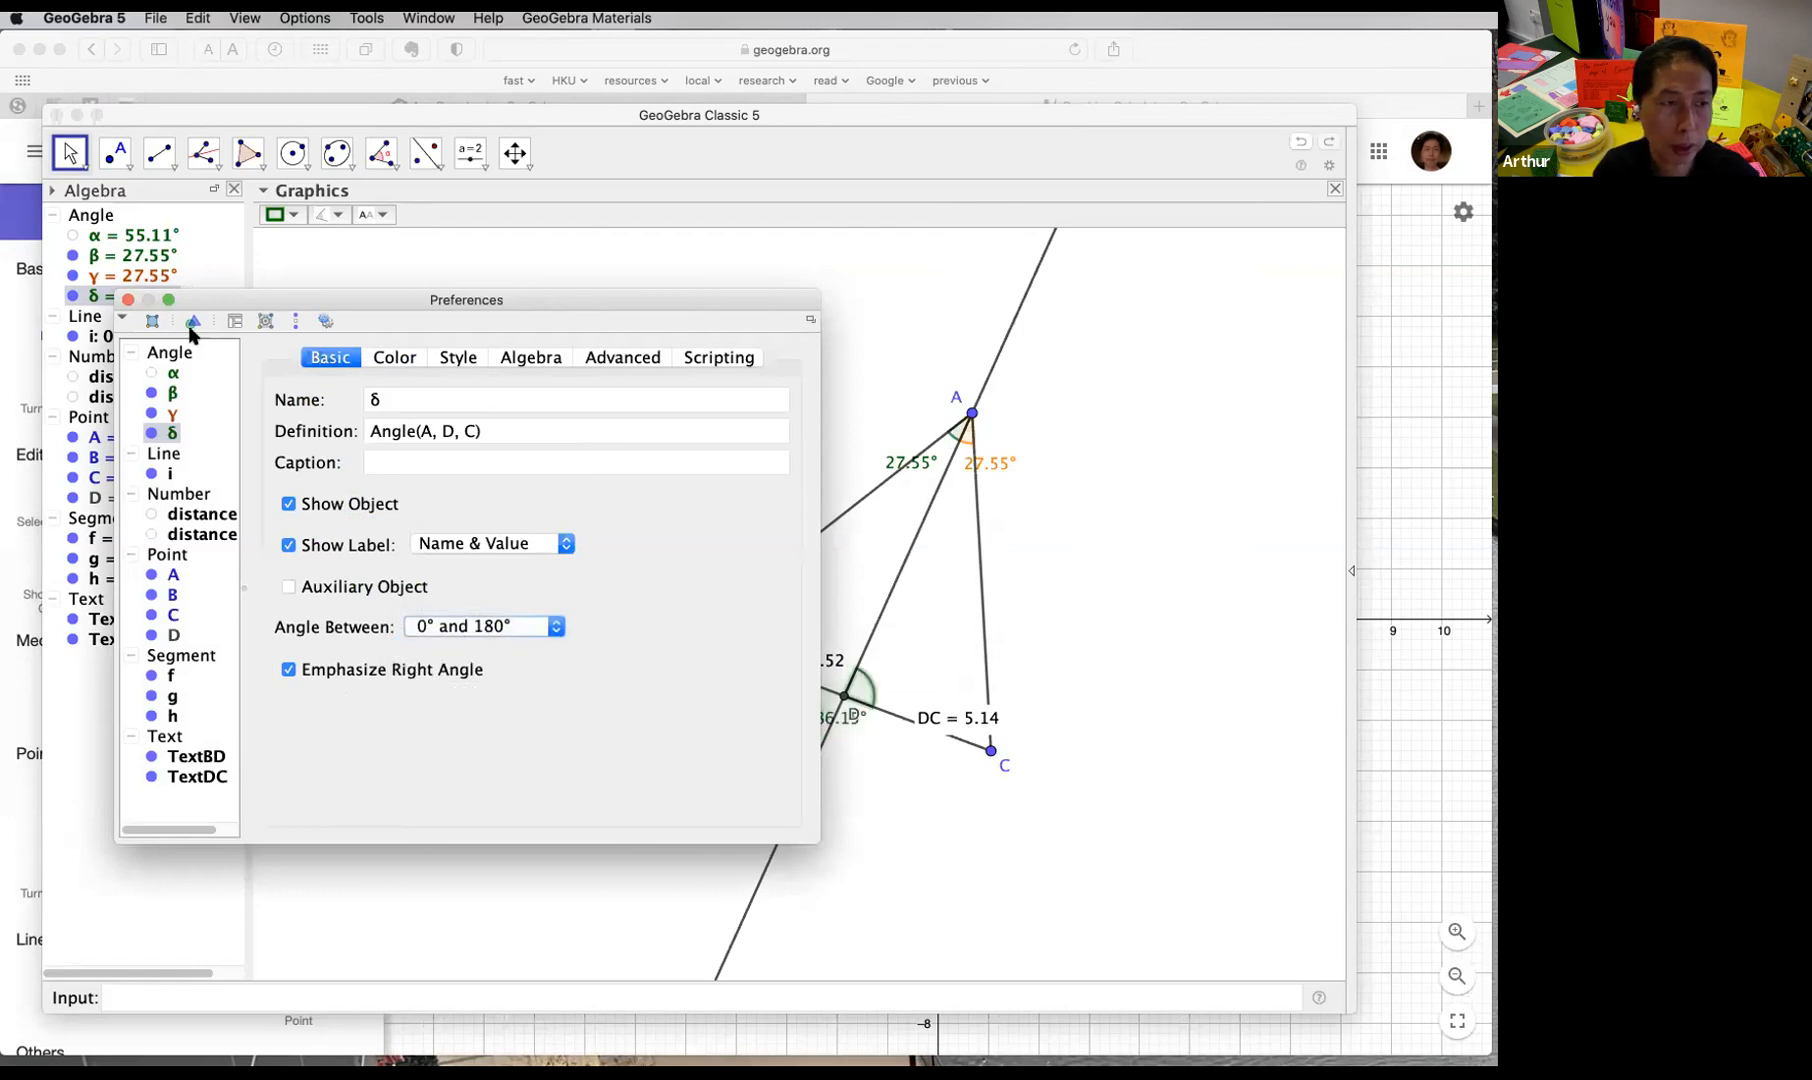
{"action": "left_click", "coordinate": [128, 299]}
Step: Shift vertex A and reposition the angle label at D and the BD length label so they do not overlap the figure
{"action": "mouse_move", "coordinate": [972, 419]}
{"action": "left_mouse_down"}
{"action": "mouse_move", "coordinate": [817, 404]}
{"action": "mouse_move", "coordinate": [1052, 453]}
{"action": "mouse_move", "coordinate": [918, 453]}
{"action": "mouse_move", "coordinate": [990, 446]}
{"action": "left_mouse_up"}
{"action": "left_click_drag", "start_coordinate": [841, 720], "coordinate": [950, 746]}
{"action": "left_click", "coordinate": [806, 662]}
{"action": "left_click_drag", "start_coordinate": [751, 673], "coordinate": [739, 670]}
{"action": "left_click", "coordinate": [1060, 688]}
Step: Move vertex A to about (9.56, 6.1) and vertex C to about (10.58, -4.92)
{"action": "left_click_drag", "start_coordinate": [988, 446], "coordinate": [993, 405]}
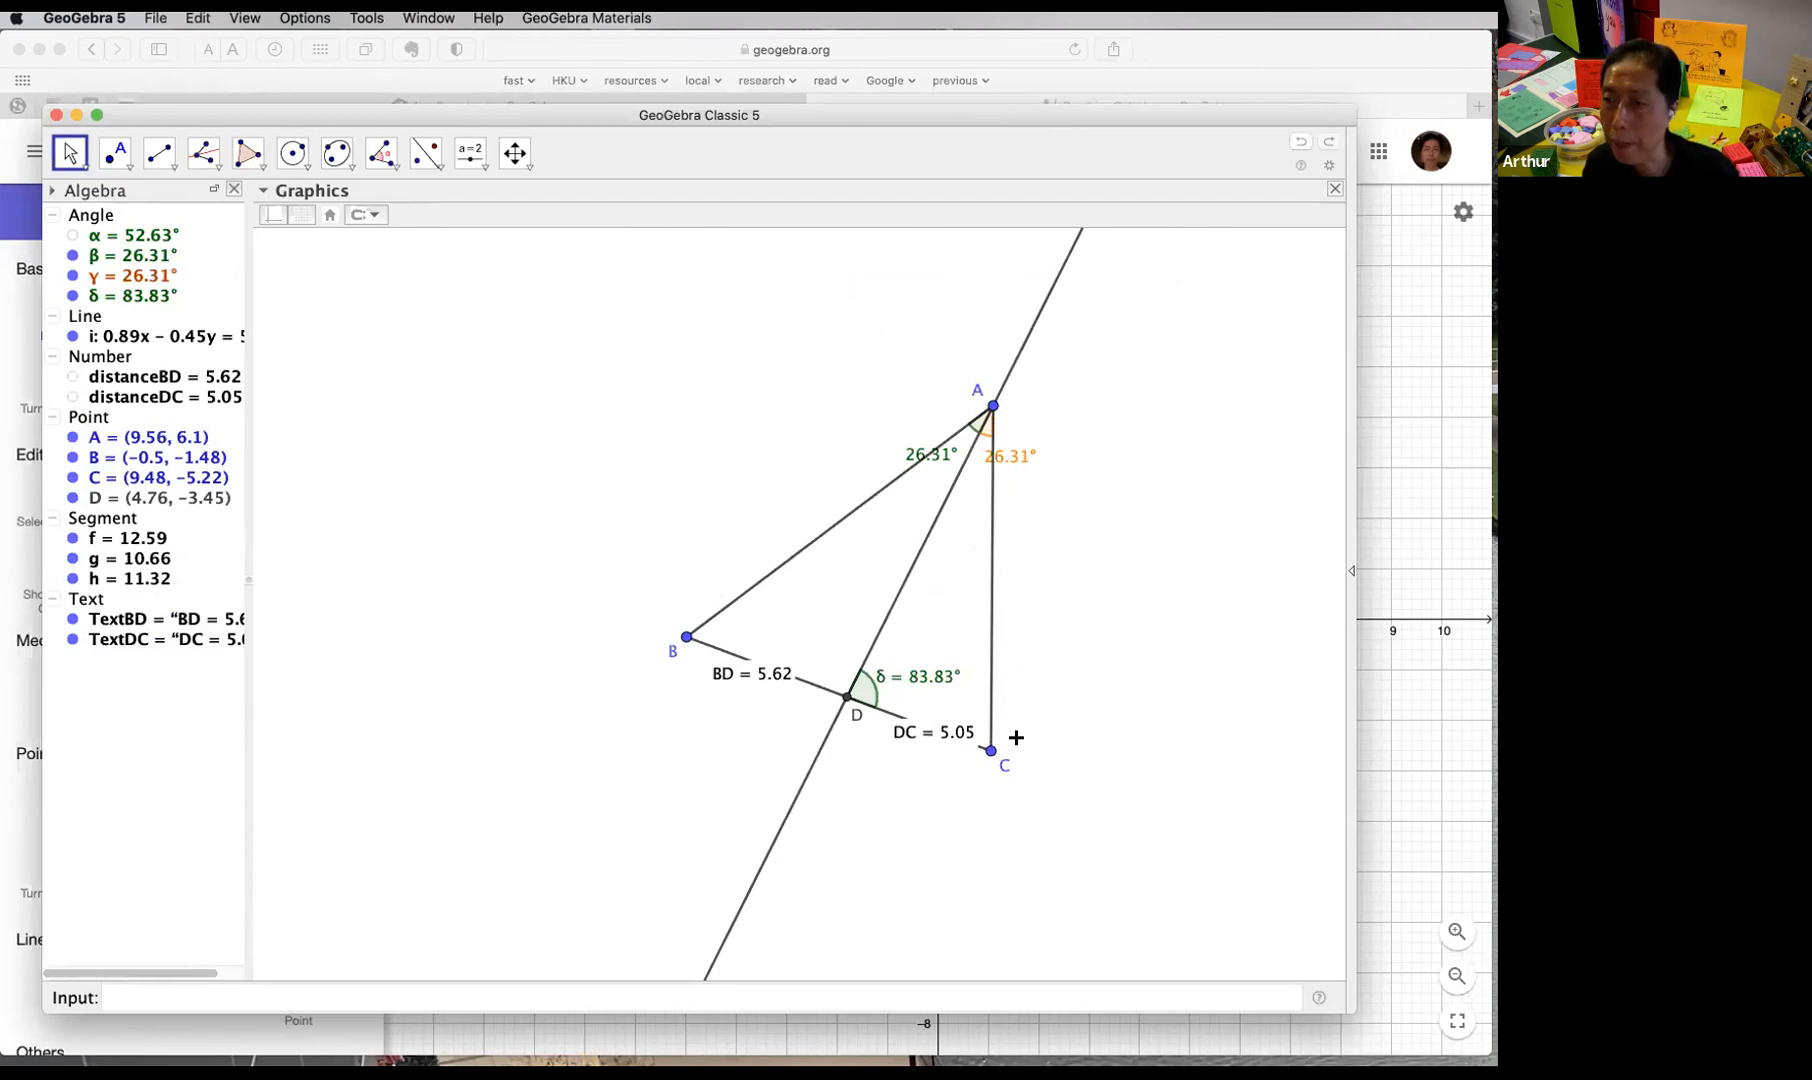
{"action": "left_click_drag", "start_coordinate": [1000, 756], "coordinate": [940, 692]}
{"action": "left_click_drag", "start_coordinate": [775, 681], "coordinate": [785, 677]}
{"action": "left_click_drag", "start_coordinate": [980, 710], "coordinate": [971, 709]}
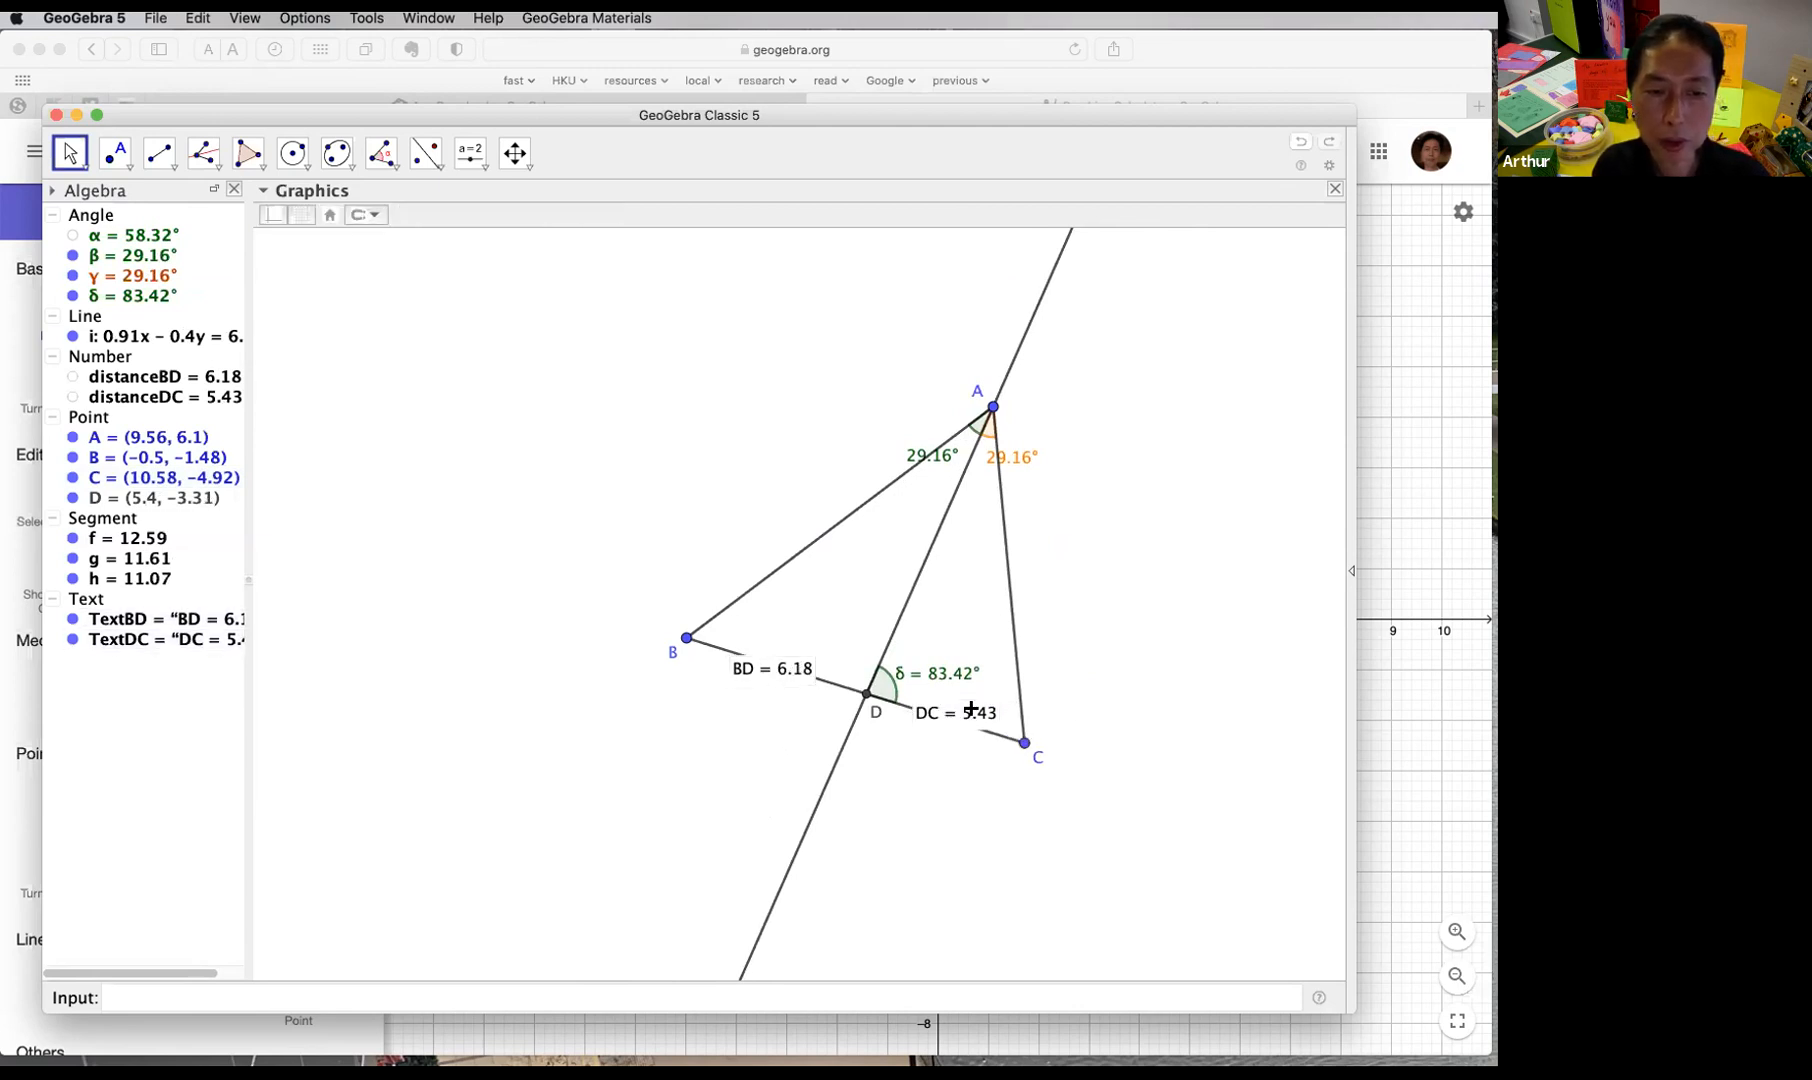
Step: Draw a Circle with Center through Point, centred at about (-3.45, -1.98) and passing through about (-0.31, 6.23)
{"action": "left_click", "coordinate": [292, 153]}
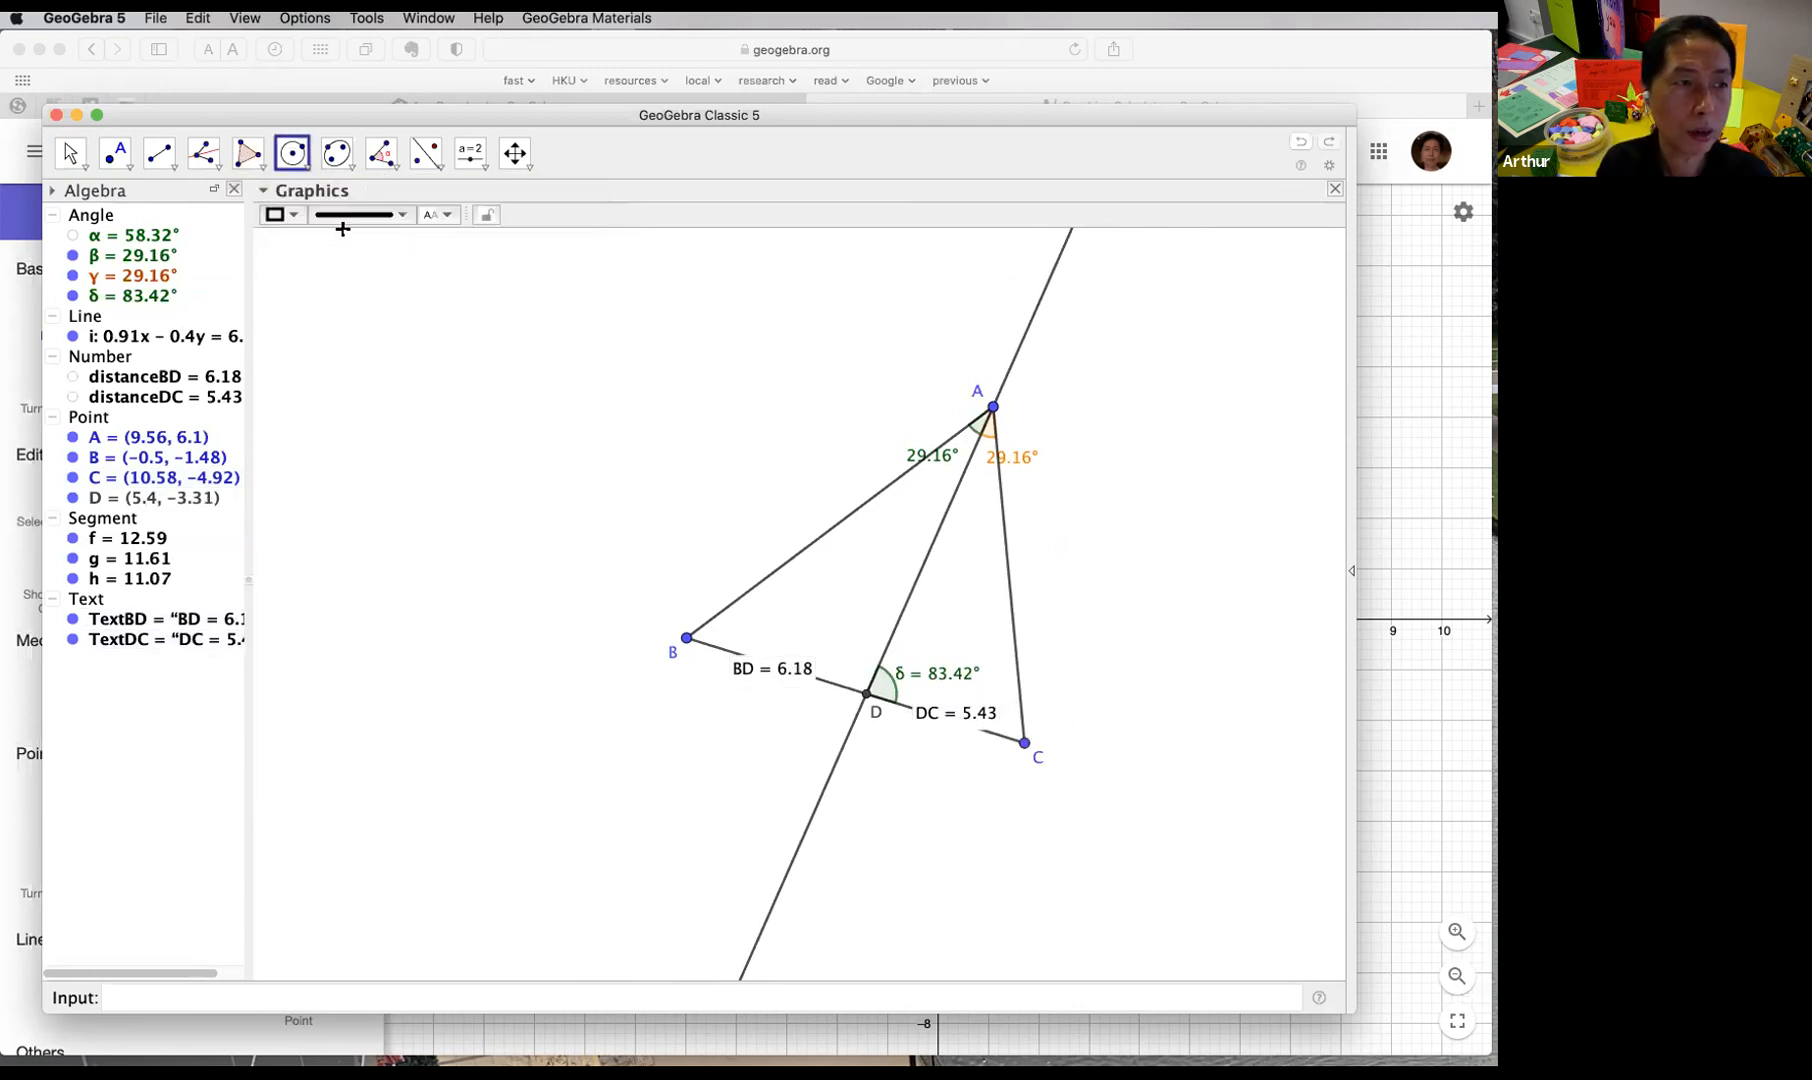
{"action": "left_click", "coordinate": [292, 152]}
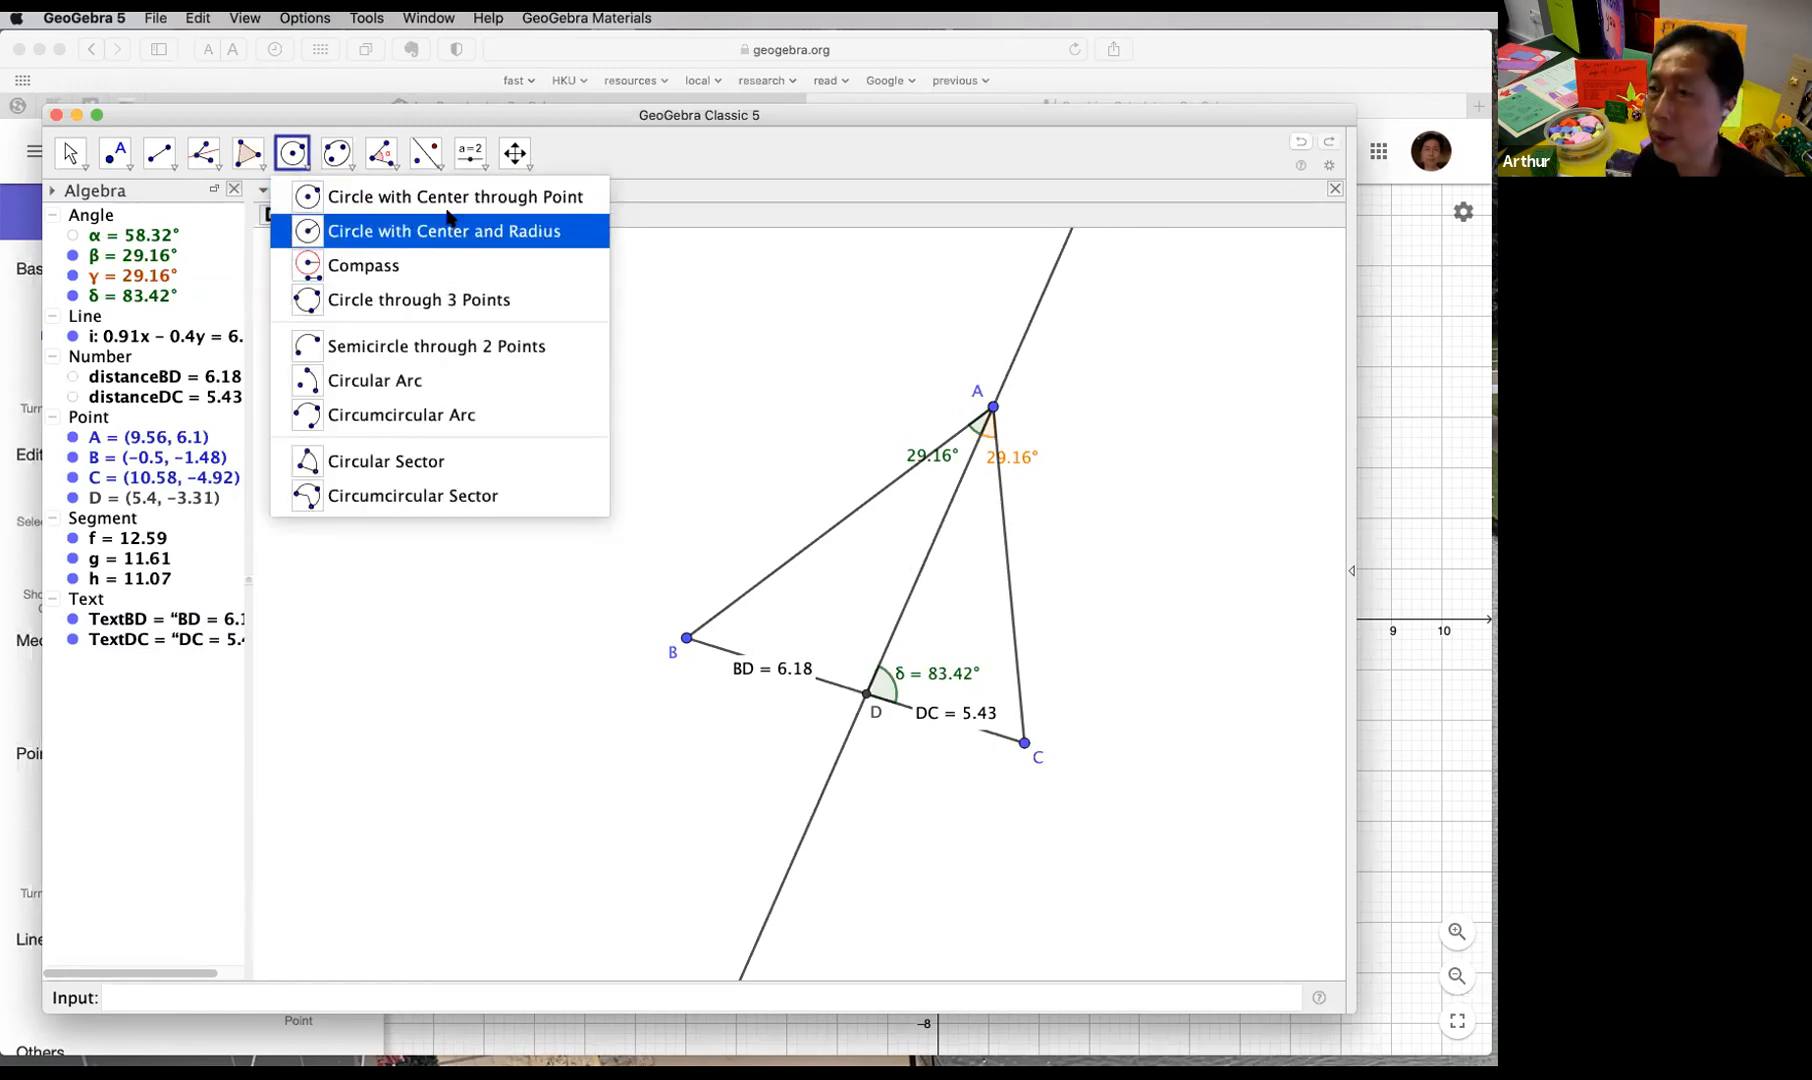
{"action": "left_click", "coordinate": [447, 198]}
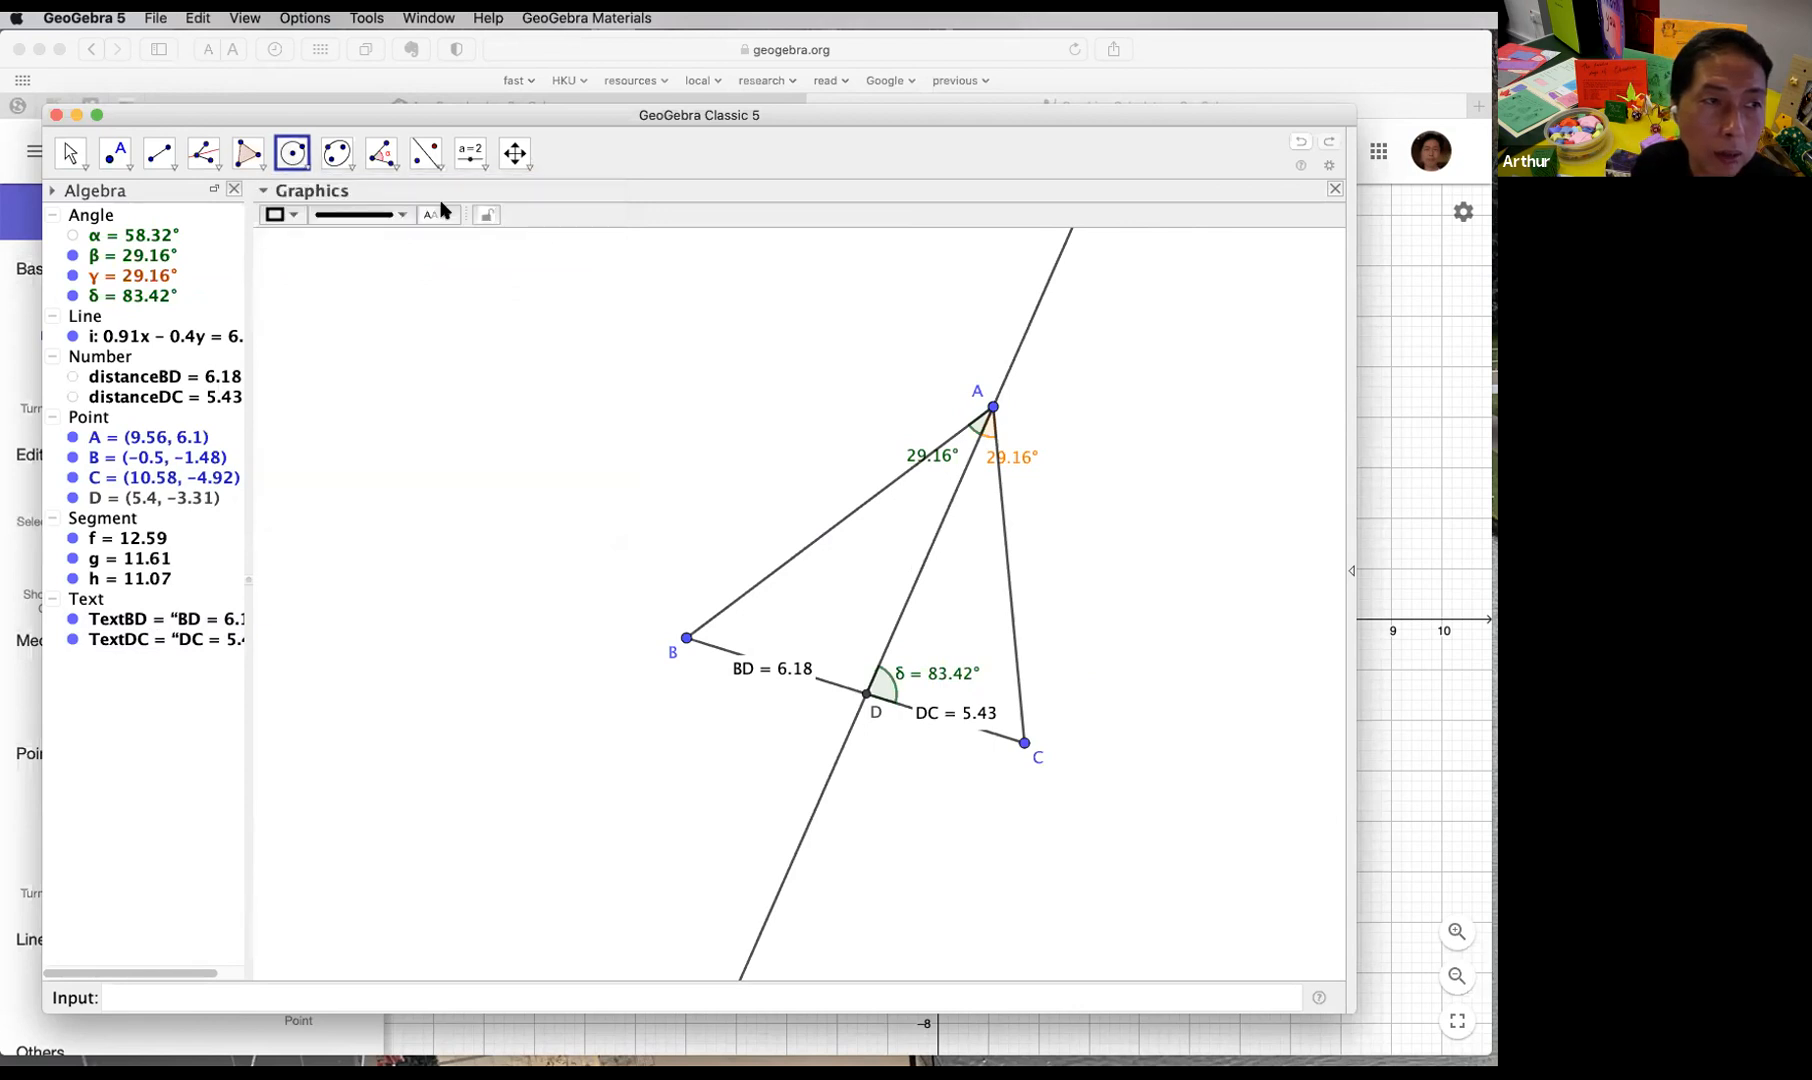
{"action": "left_click", "coordinate": [596, 653]}
{"action": "left_click", "coordinate": [690, 400]}
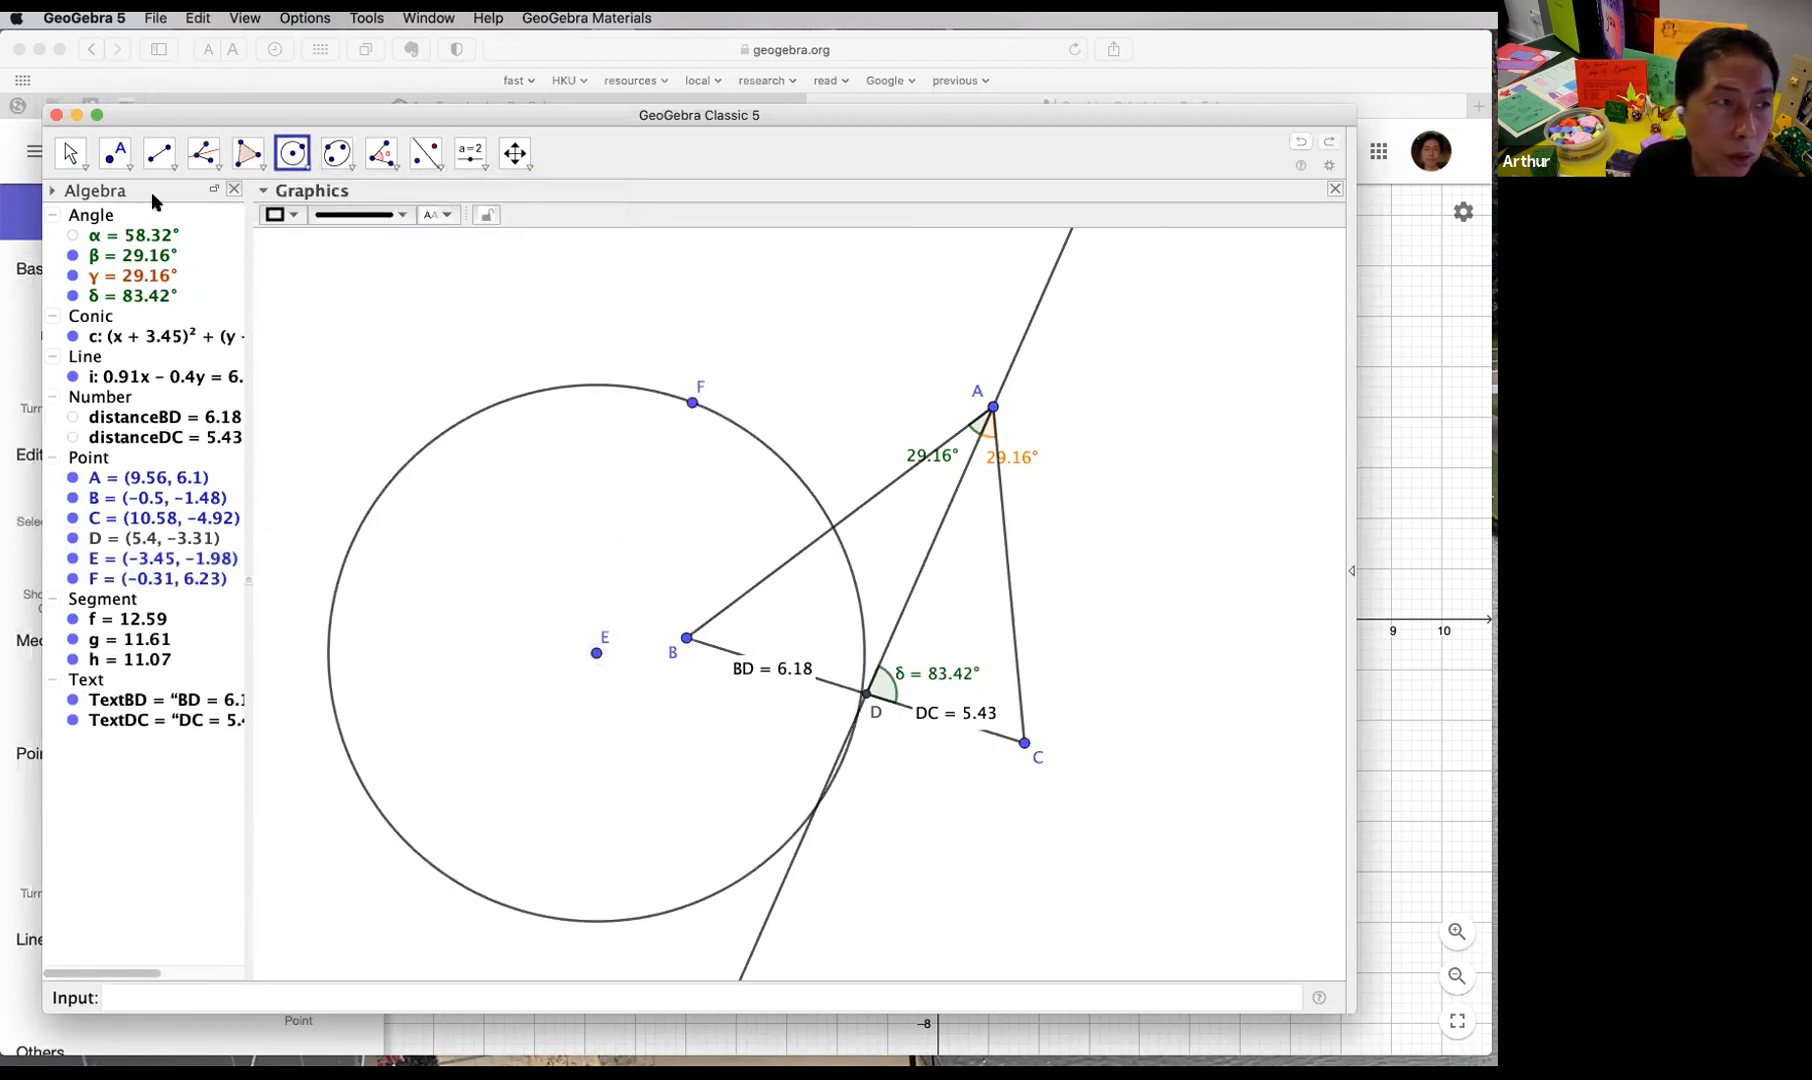
Step: Adjust the circle by moving its centre E to about (-3.29, -1.38) and point F to about (0.39, 6.63)
{"action": "left_click", "coordinate": [70, 152]}
{"action": "left_click_drag", "start_coordinate": [692, 402], "coordinate": [714, 463]}
{"action": "mouse_move", "coordinate": [595, 648]}
{"action": "left_mouse_down"}
{"action": "mouse_move", "coordinate": [570, 651]}
{"action": "mouse_move", "coordinate": [570, 676]}
{"action": "mouse_move", "coordinate": [602, 636]}
{"action": "left_mouse_up"}
{"action": "left_click_drag", "start_coordinate": [714, 463], "coordinate": [727, 401]}
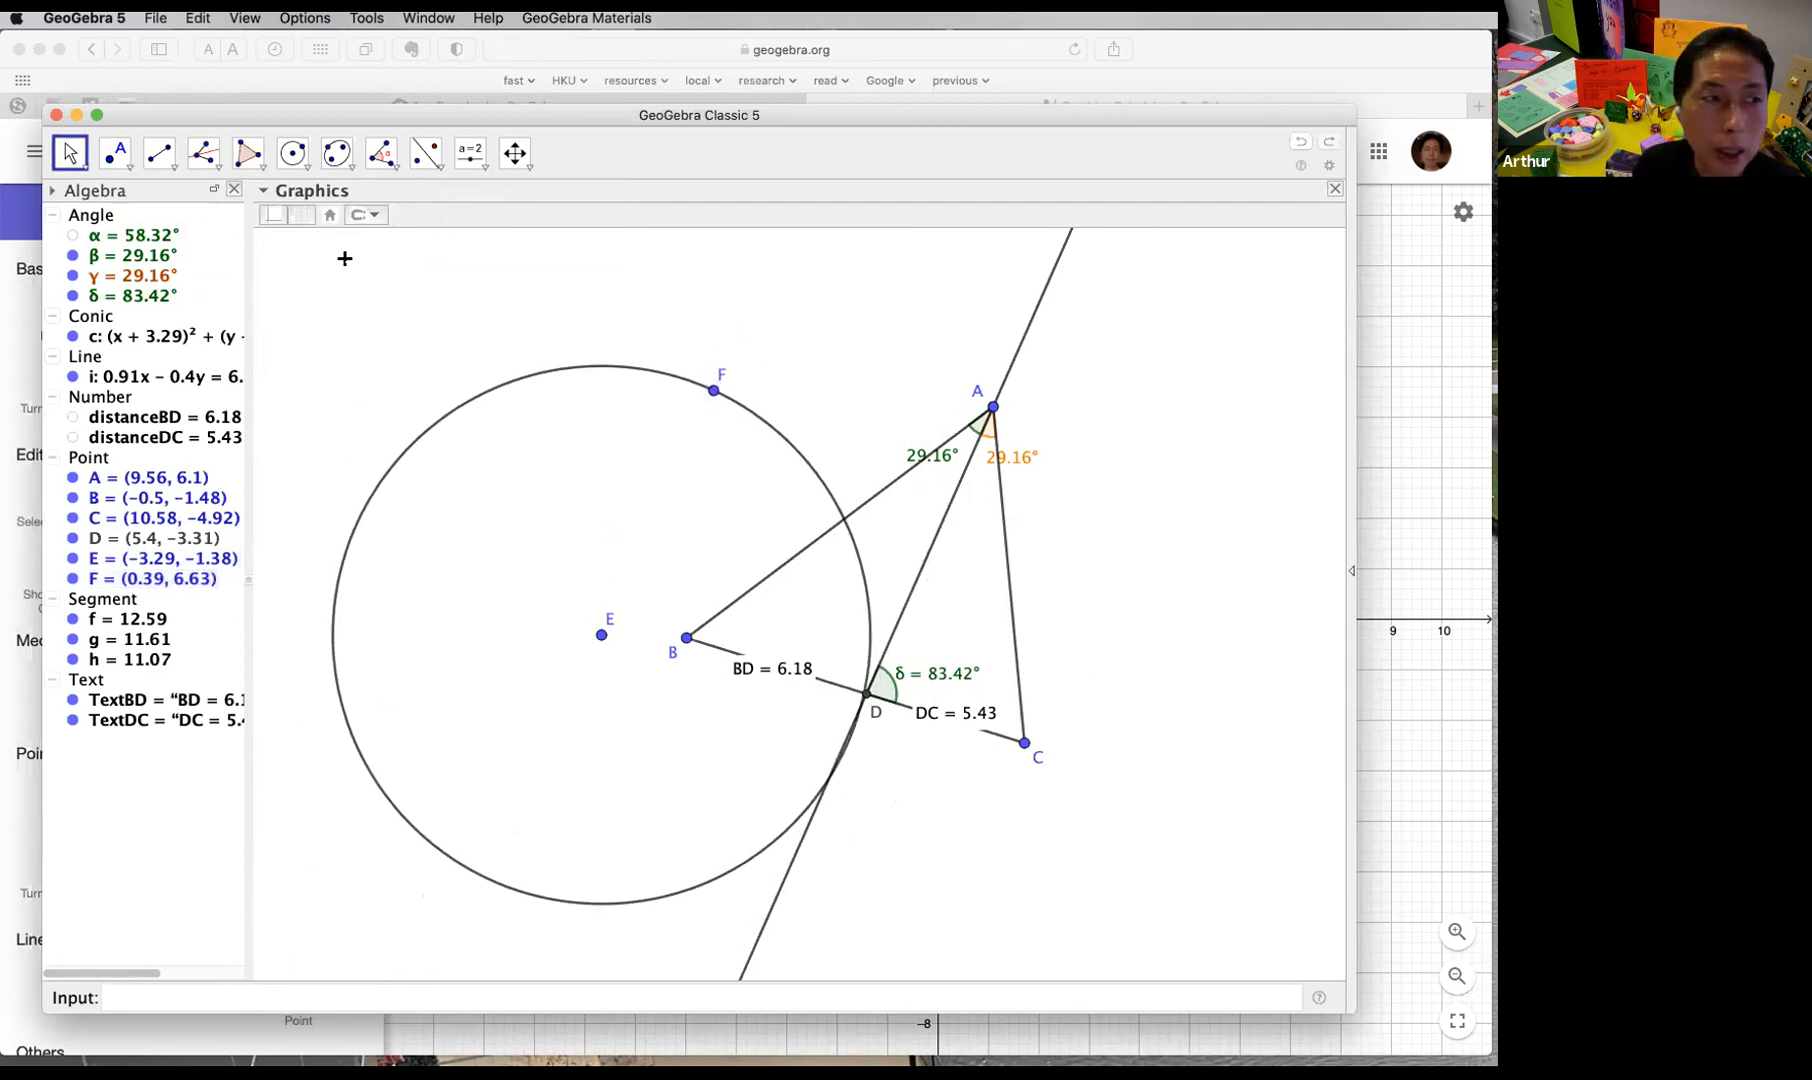
Step: Attach vertices A and B to the circle, placing A just beside F and B on the lower-left arc
{"action": "left_click", "coordinate": [128, 166]}
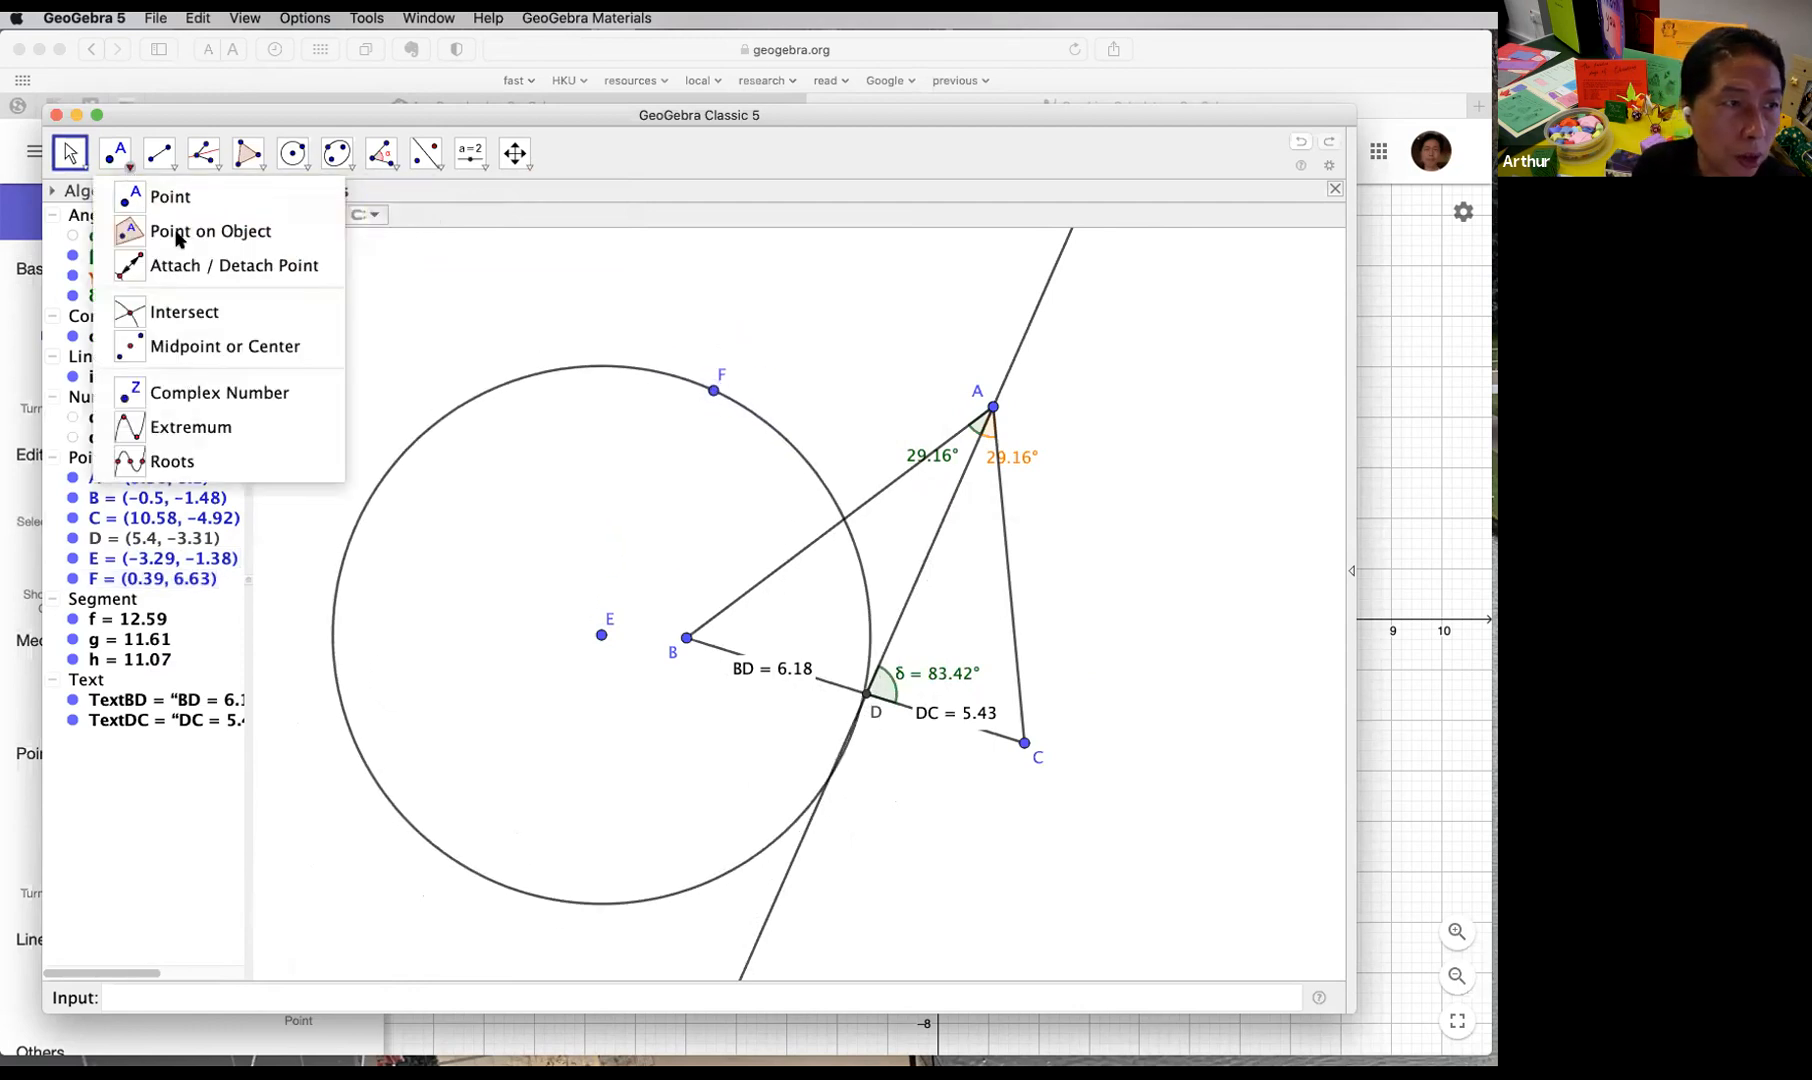
{"action": "left_click", "coordinate": [299, 265]}
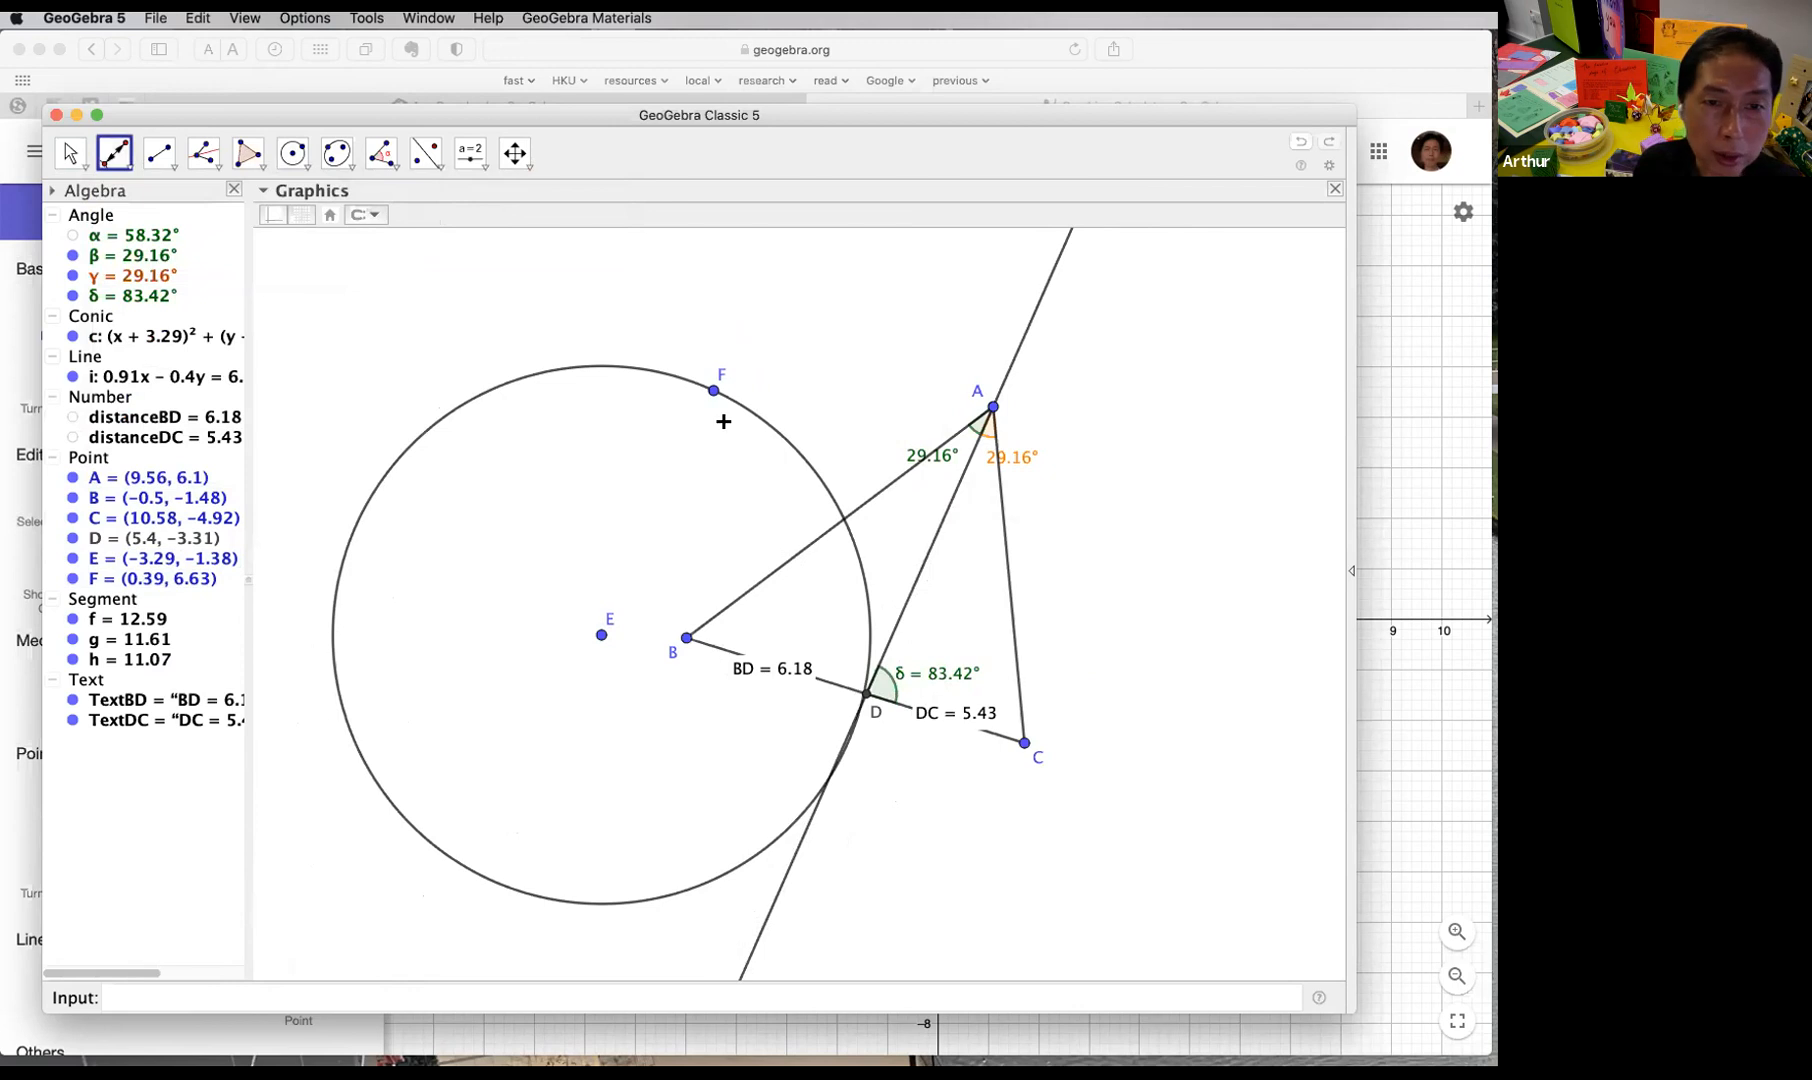
{"action": "left_click", "coordinate": [992, 407]}
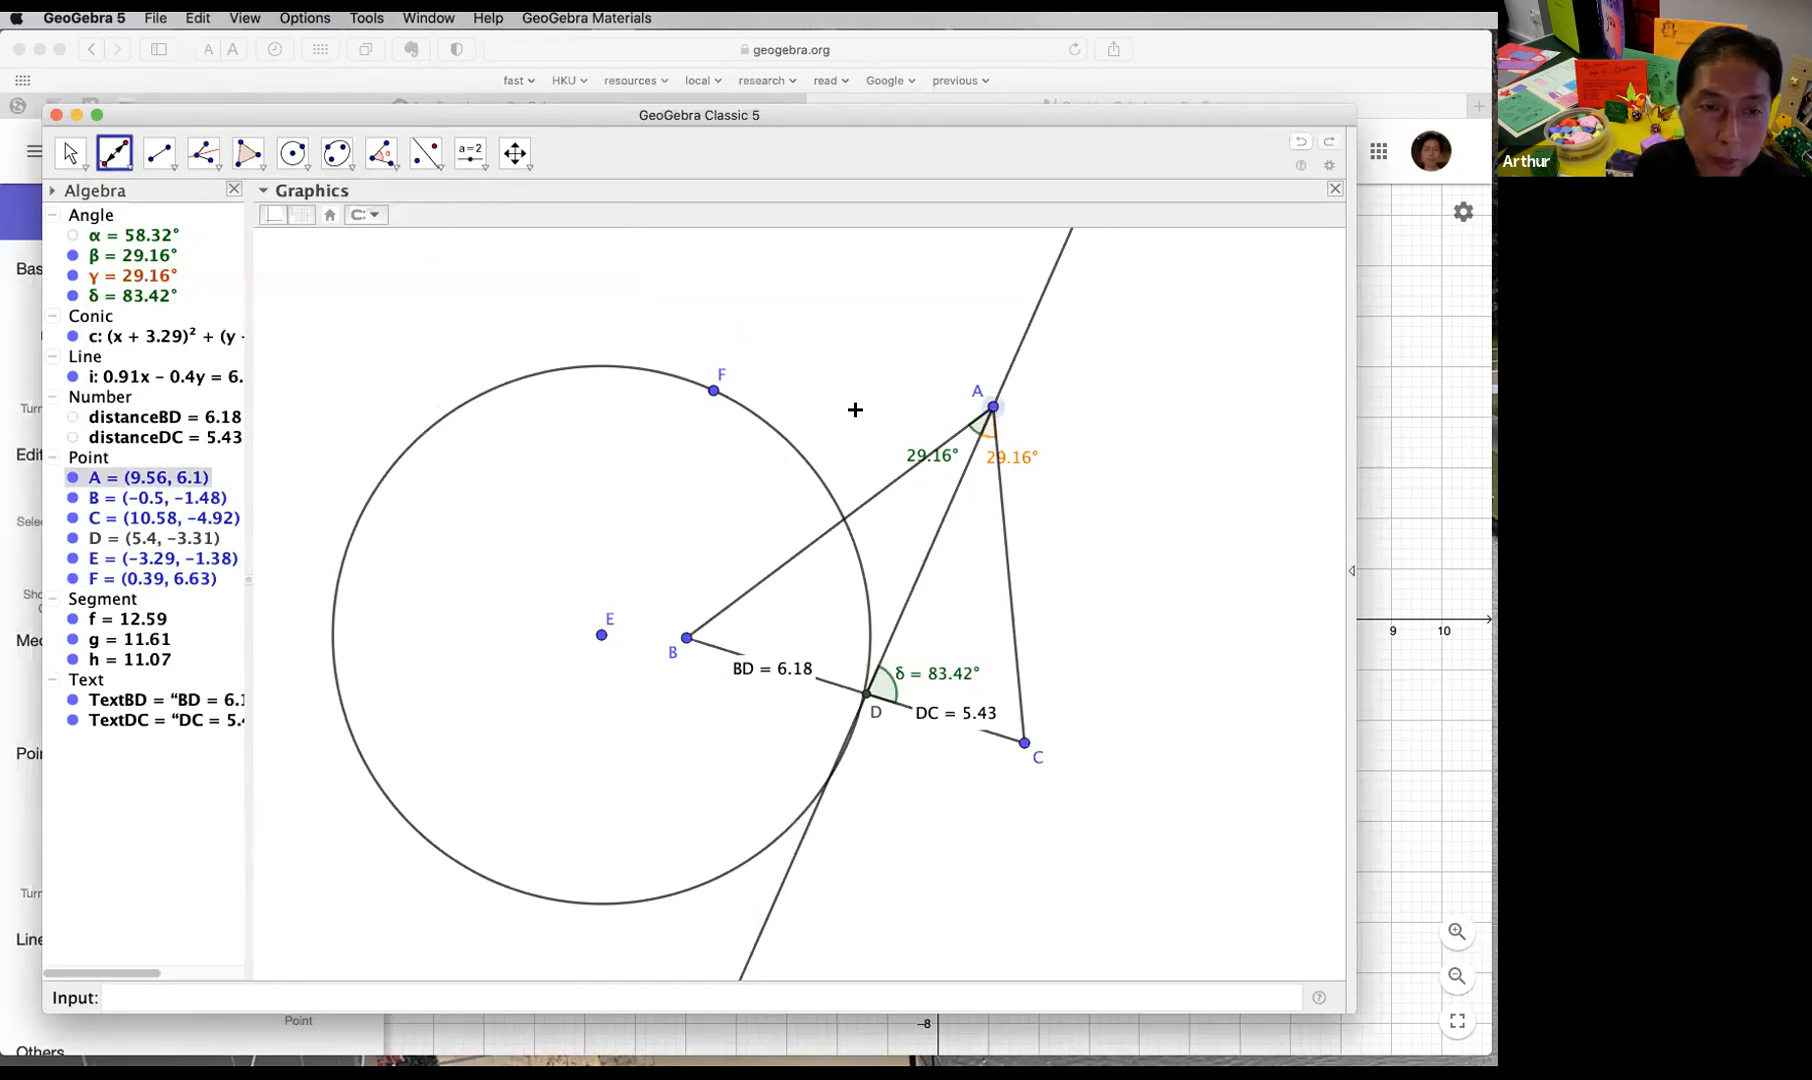
{"action": "left_click", "coordinate": [755, 418]}
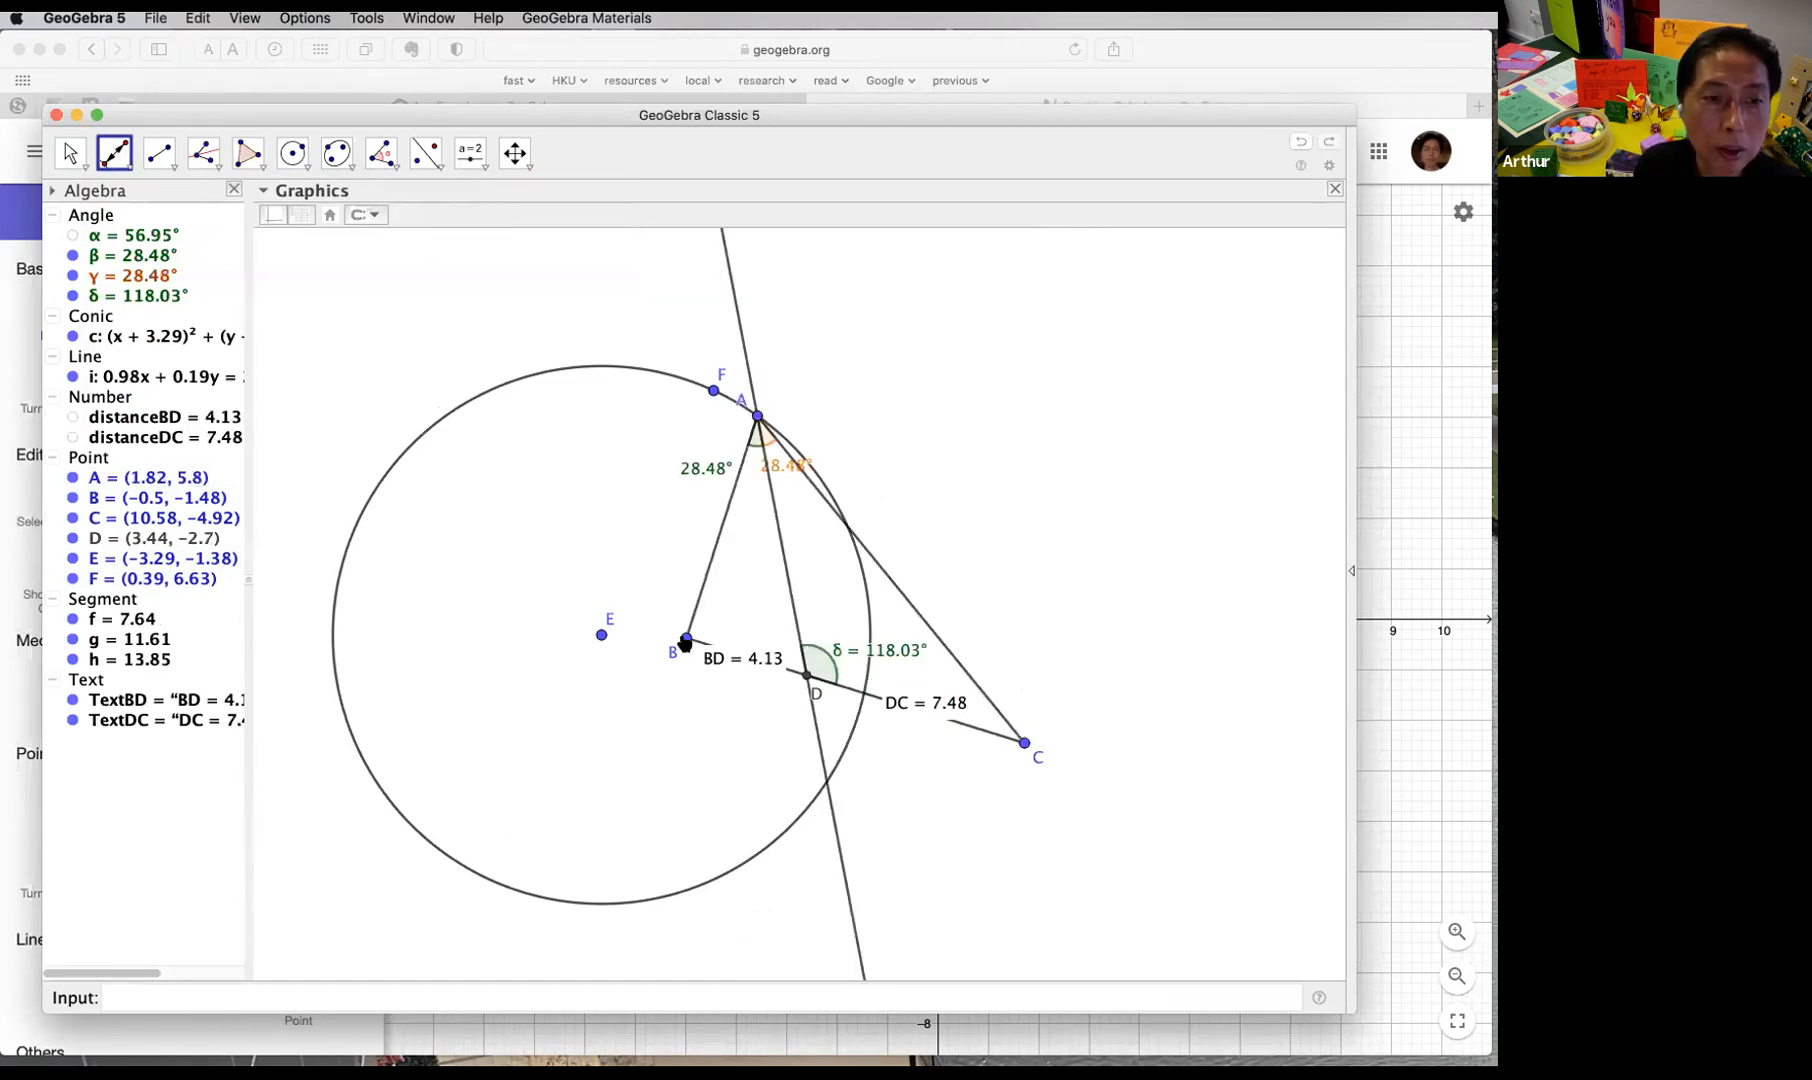
{"action": "left_click", "coordinate": [686, 638]}
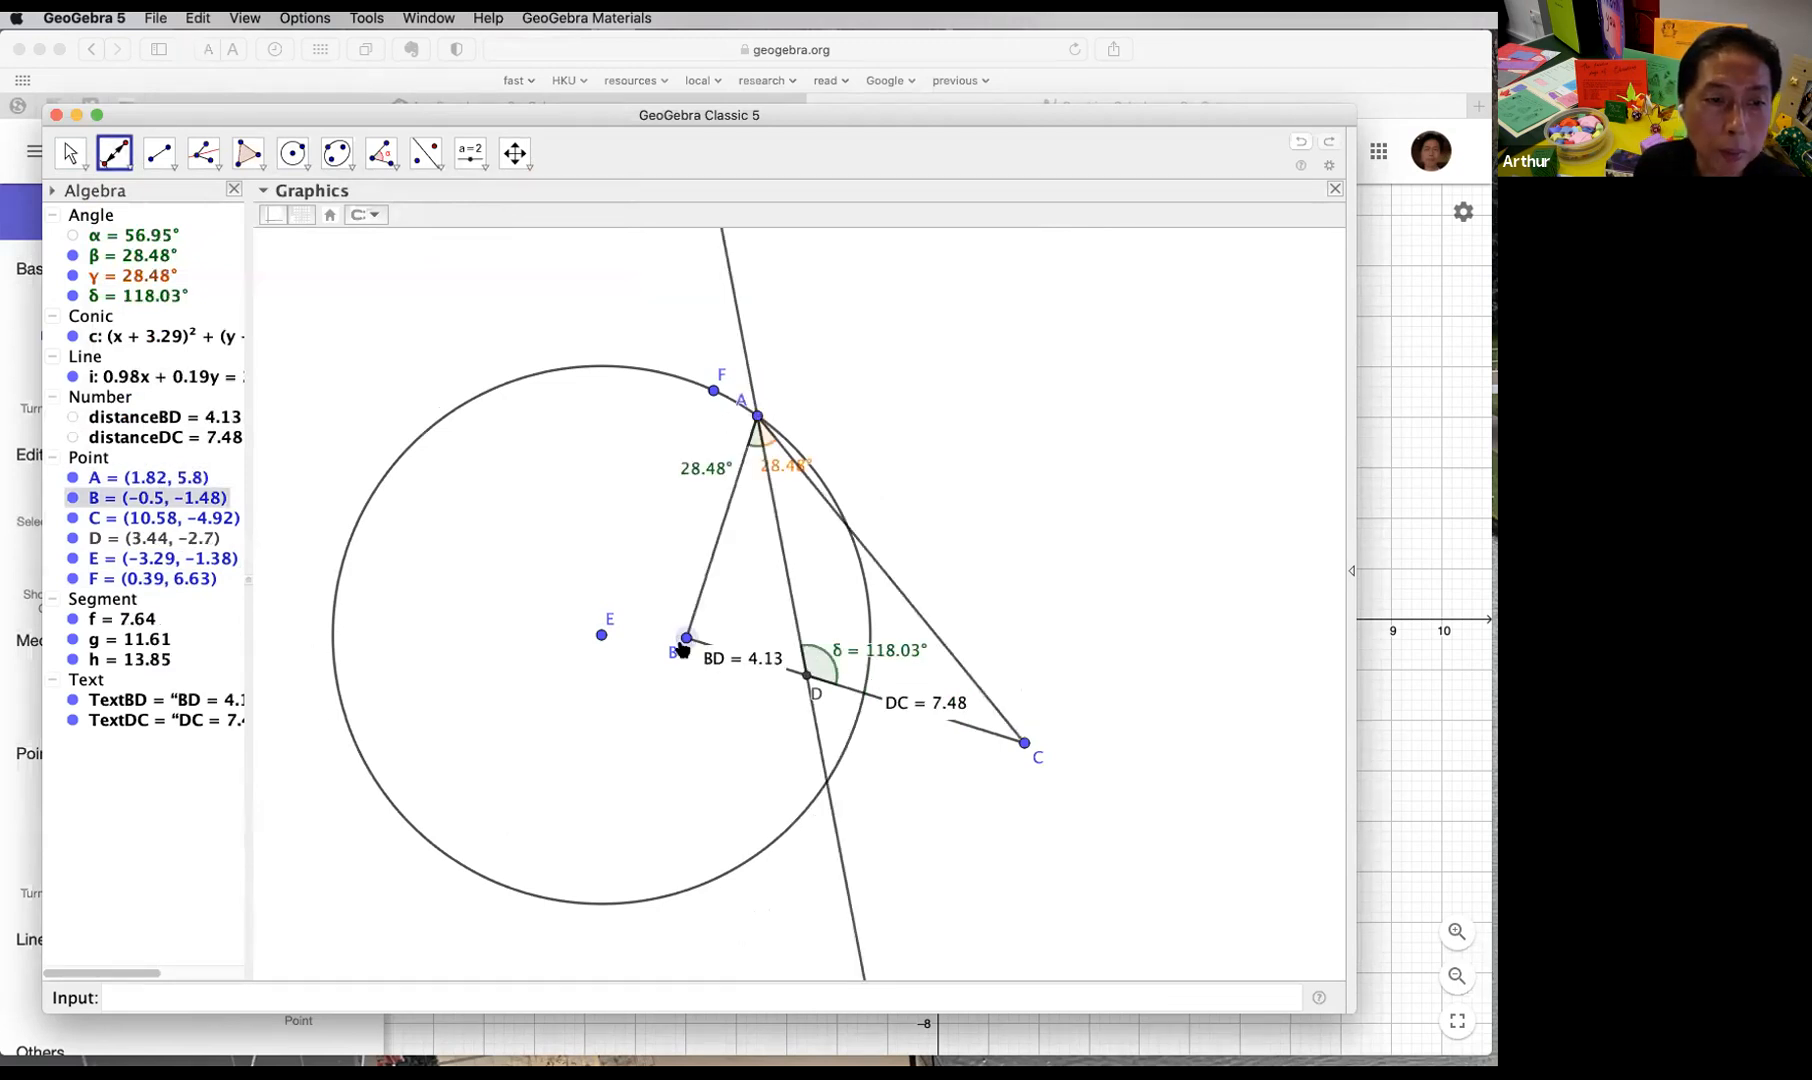
{"action": "left_click", "coordinate": [416, 833]}
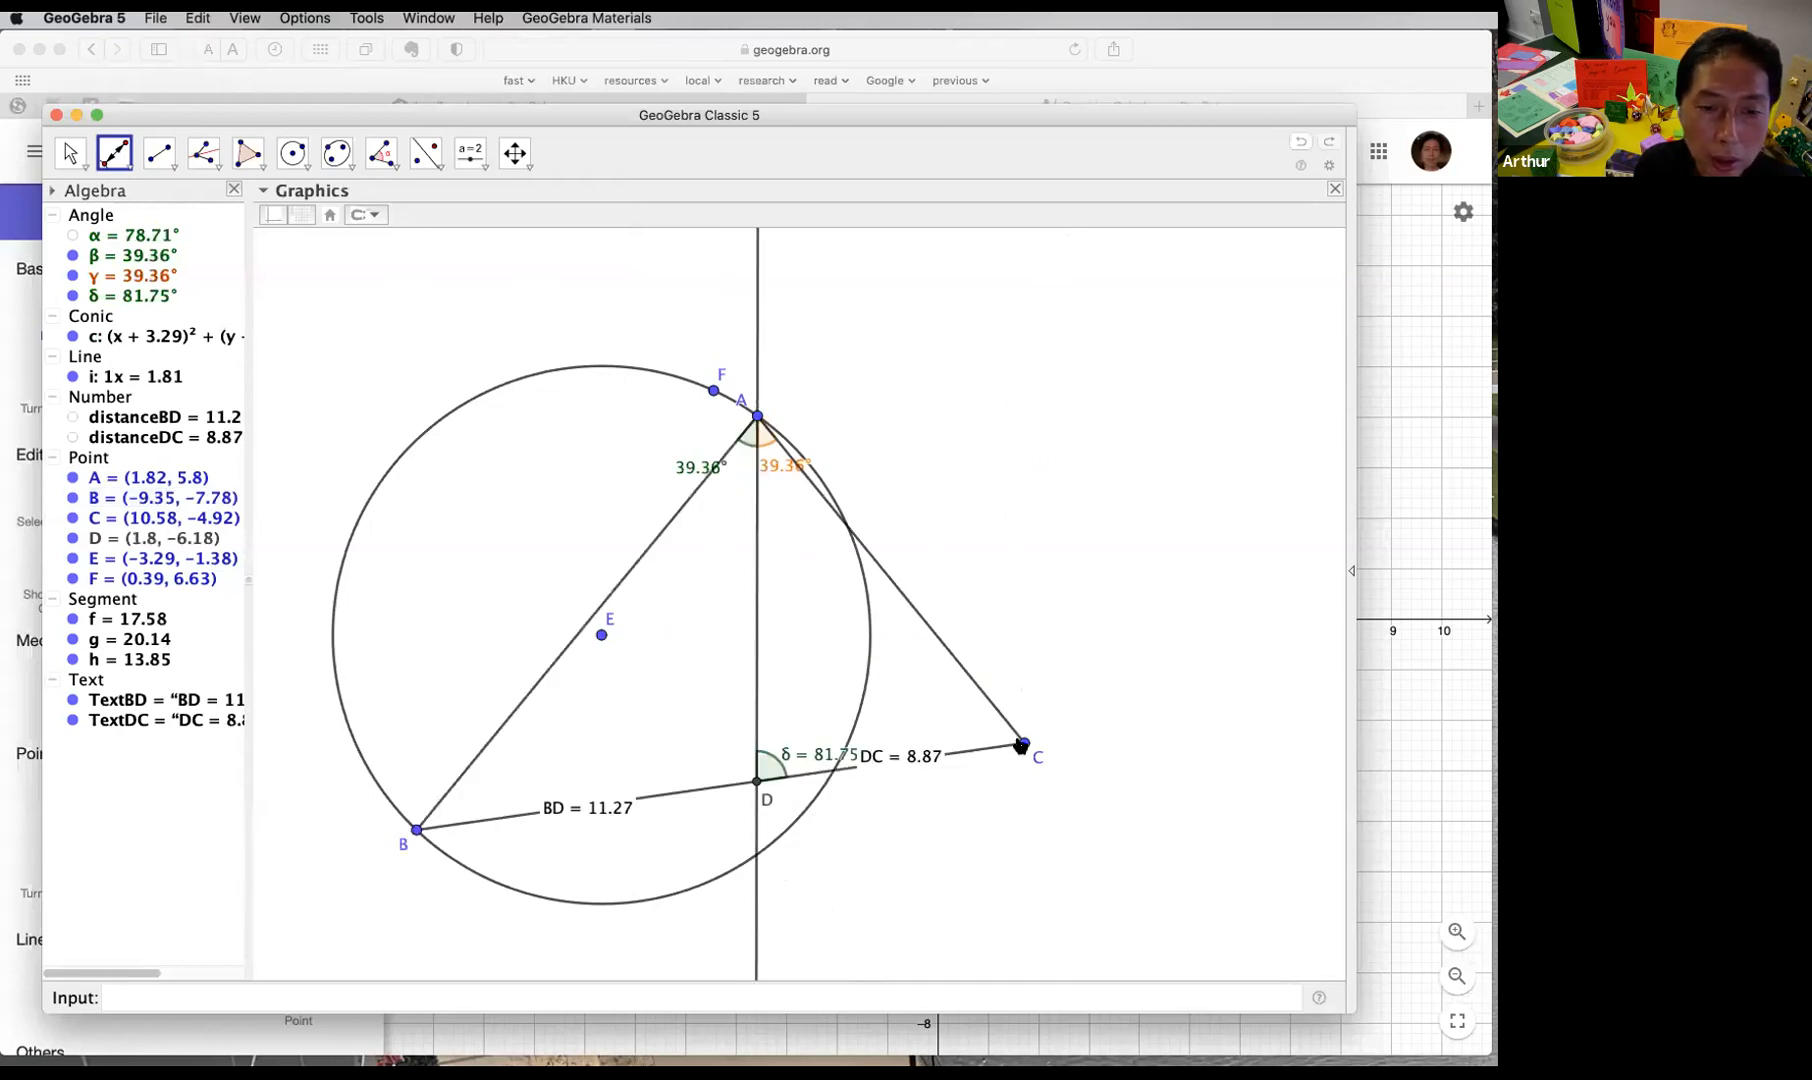
Step: Attach vertex C to the lower-right arc of the circle at about (3.53, -6.97)
{"action": "left_click", "coordinate": [1022, 744]}
{"action": "left_click", "coordinate": [808, 808]}
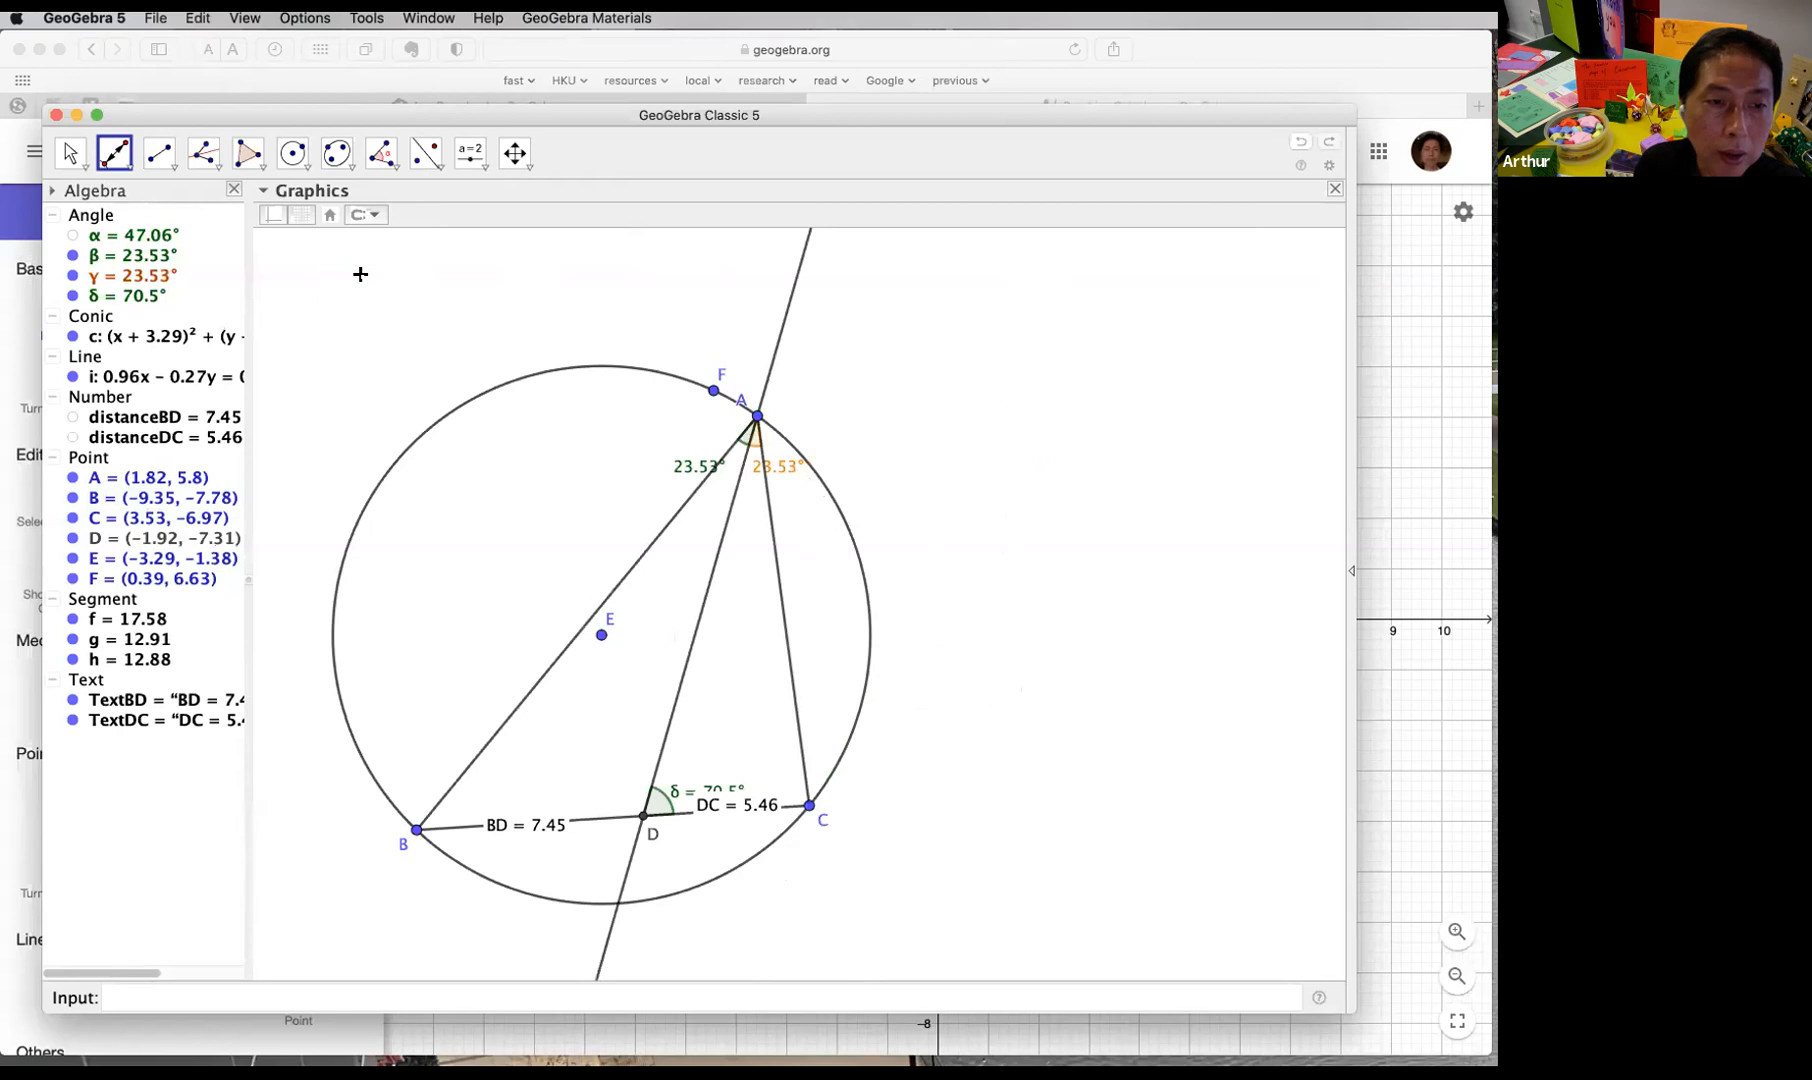
Step: Move the vertices along the circle, A to about (3.95, 3.65), B to about (-9.61, -7.52) and C to about (3.41, -7.11)
{"action": "left_click", "coordinate": [67, 153]}
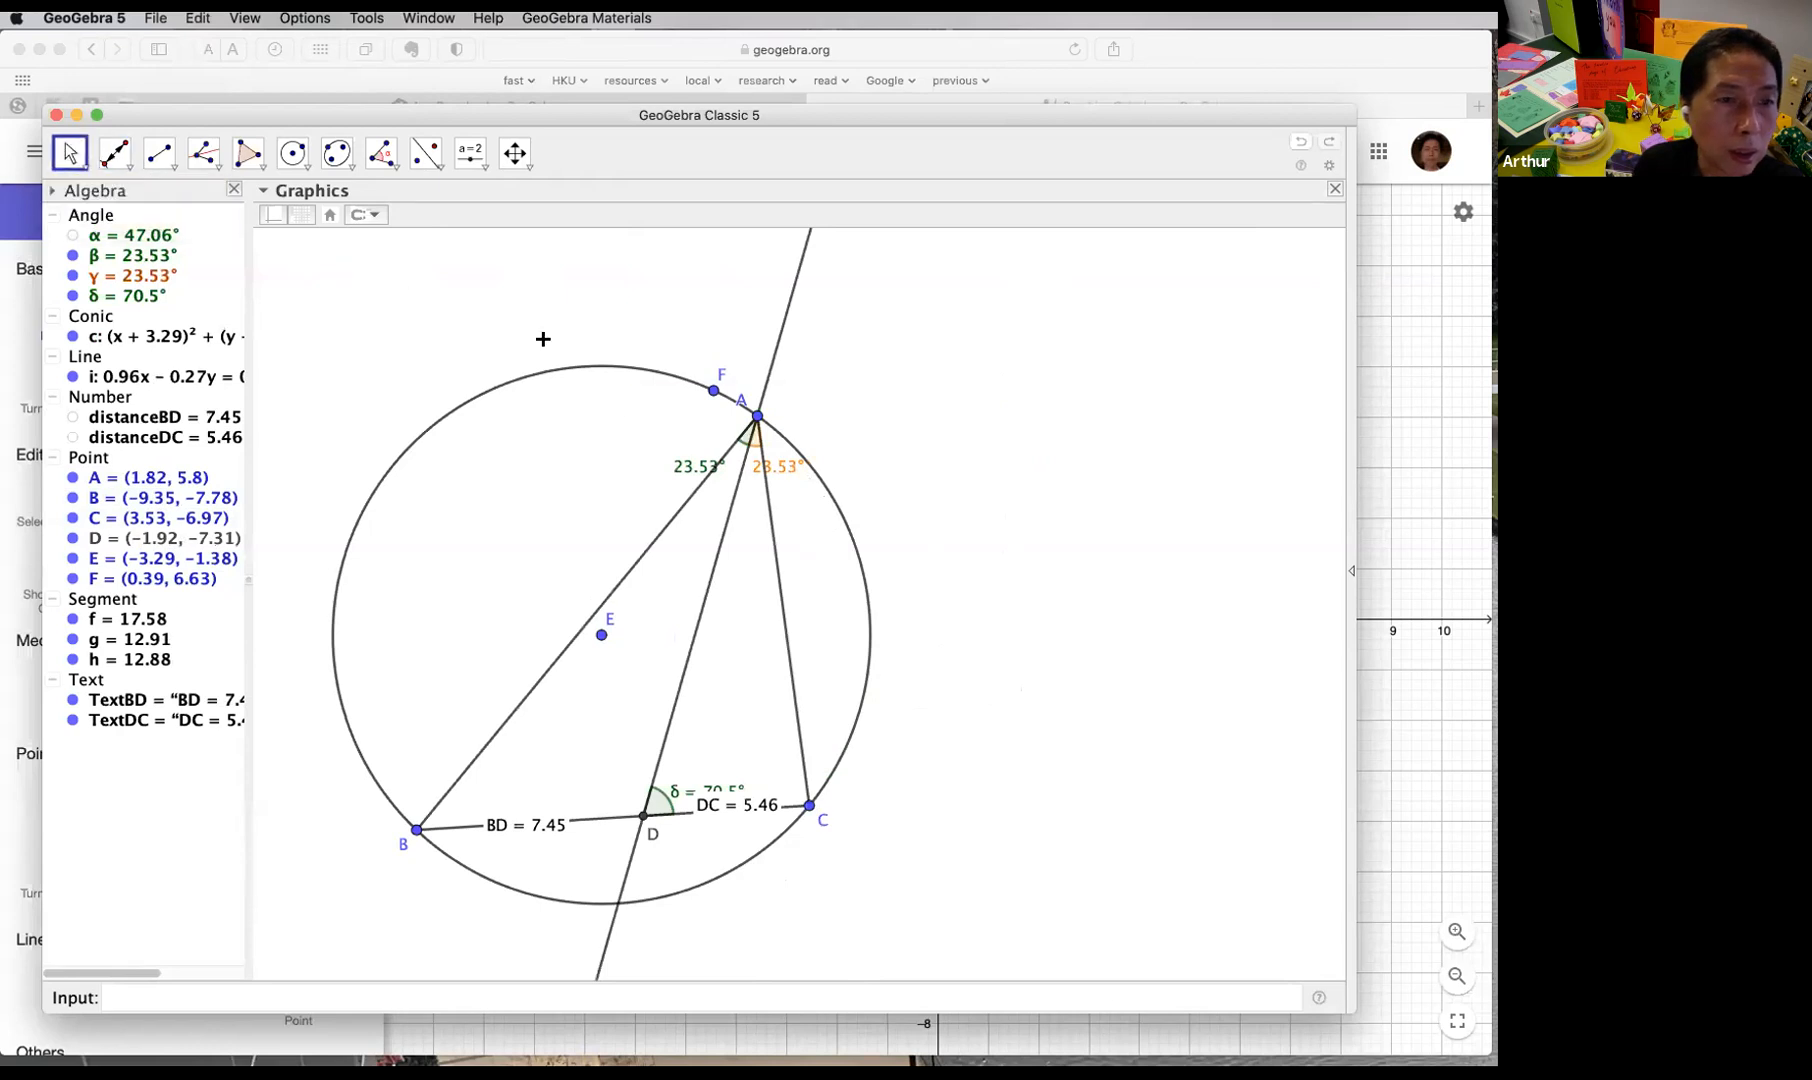
{"action": "left_click_drag", "start_coordinate": [758, 420], "coordinate": [805, 460]}
{"action": "left_click_drag", "start_coordinate": [419, 842], "coordinate": [432, 800]}
{"action": "left_click_drag", "start_coordinate": [809, 805], "coordinate": [926, 720]}
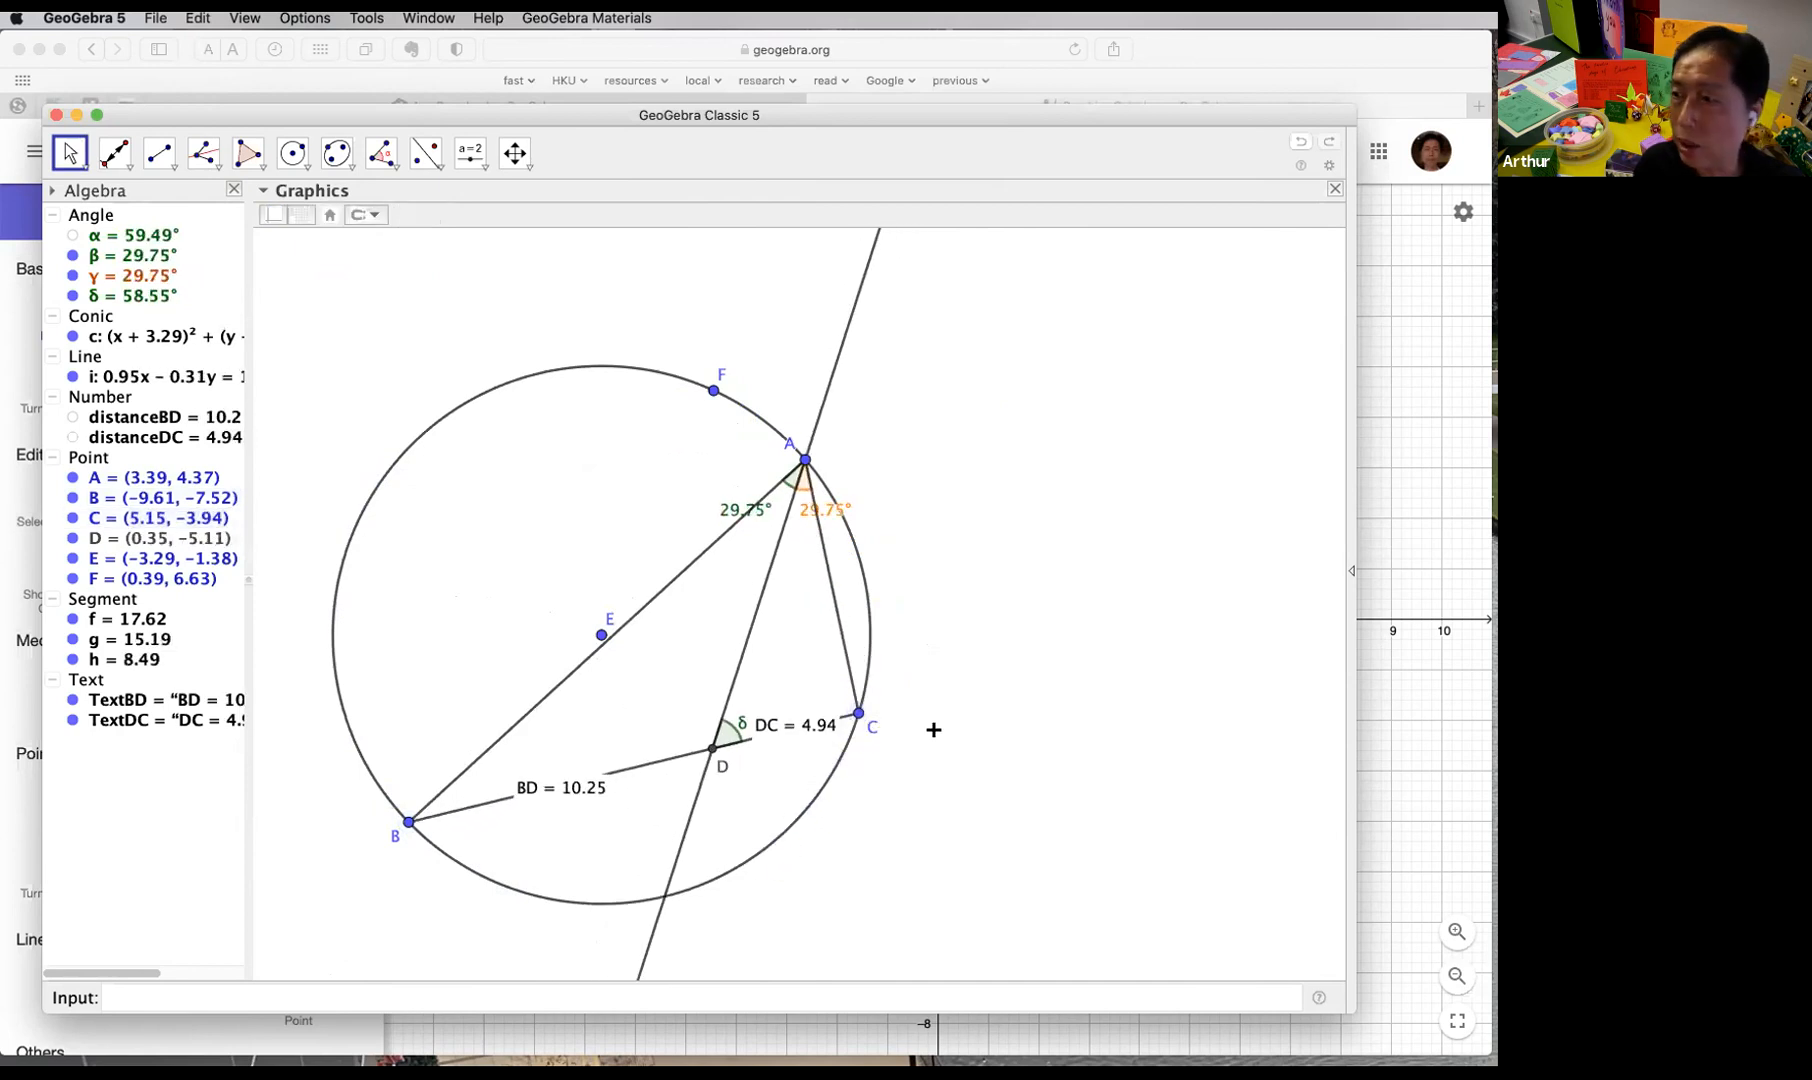
{"action": "mouse_move", "coordinate": [805, 460]}
{"action": "left_mouse_down"}
{"action": "mouse_move", "coordinate": [882, 526]}
{"action": "mouse_move", "coordinate": [824, 484]}
{"action": "left_mouse_up"}
{"action": "left_click_drag", "start_coordinate": [855, 730], "coordinate": [812, 828]}
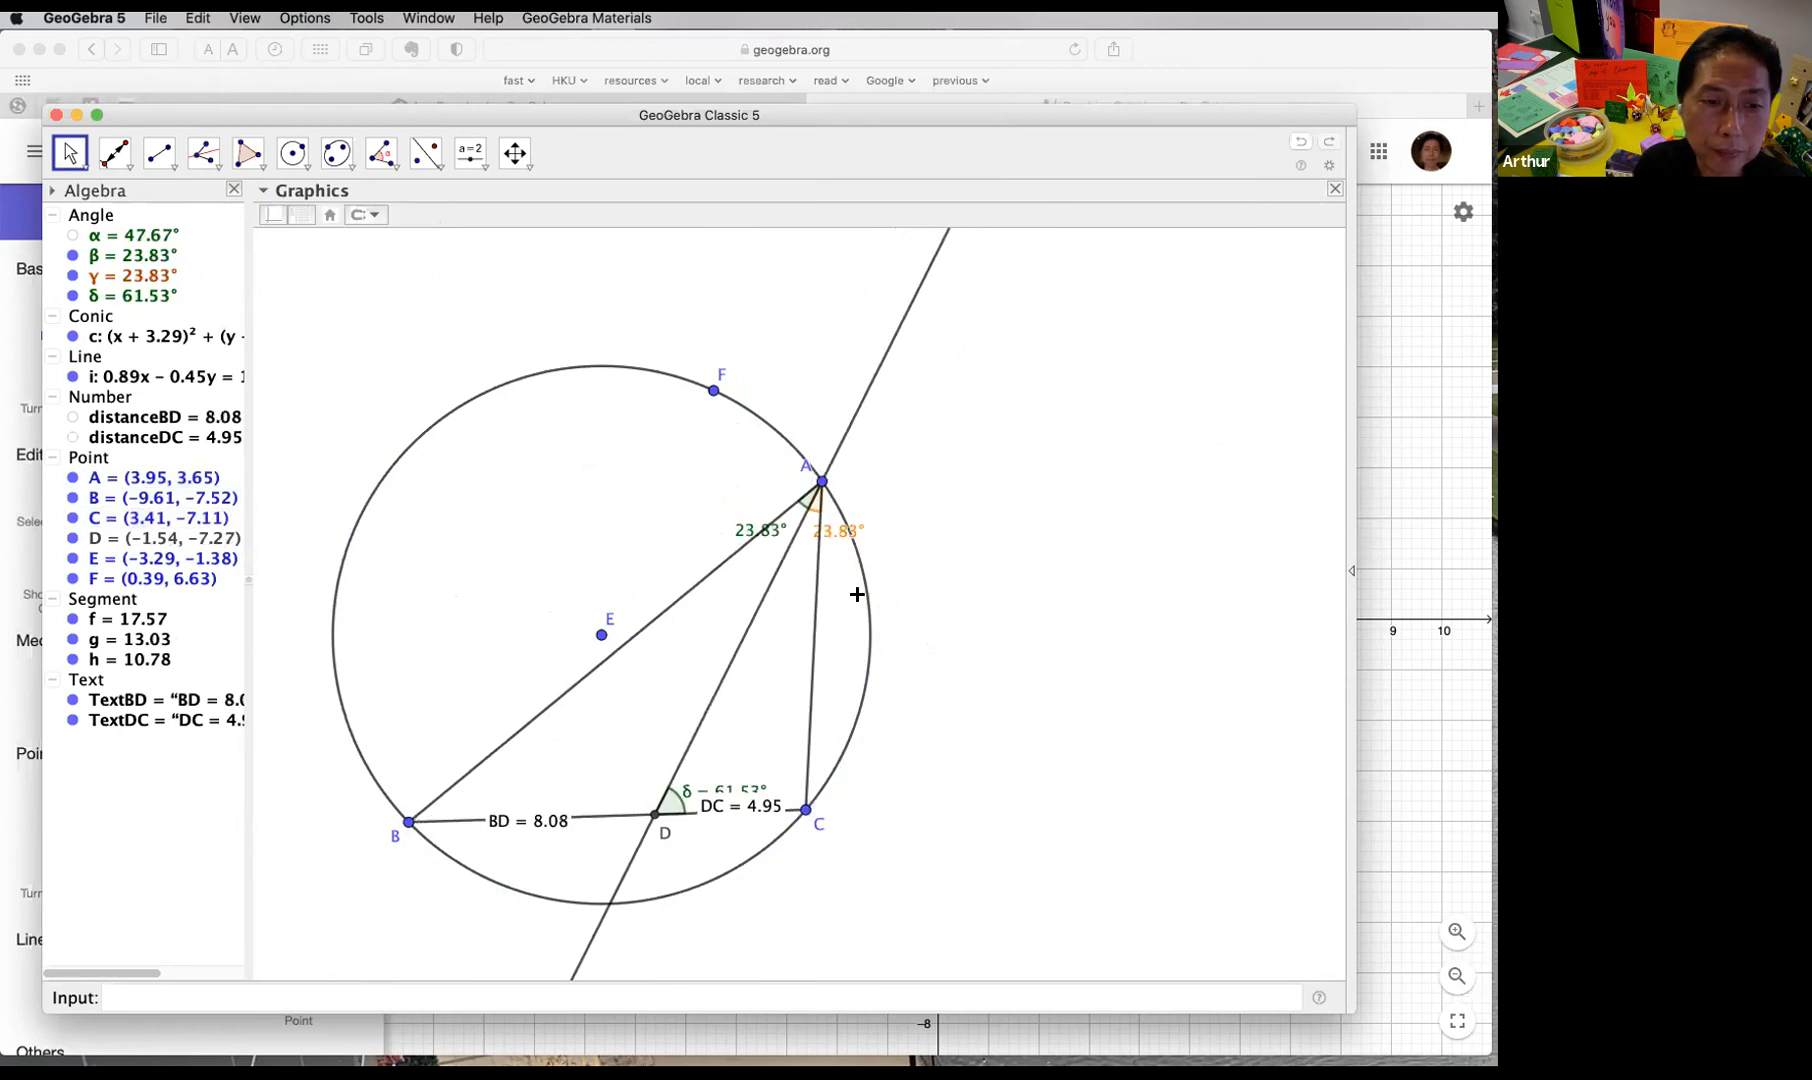
Step: Place a point where the angle bisector from A meets the lower arc of the circle, and move its label below the point
{"action": "left_click", "coordinate": [117, 174]}
{"action": "left_click", "coordinate": [125, 194]}
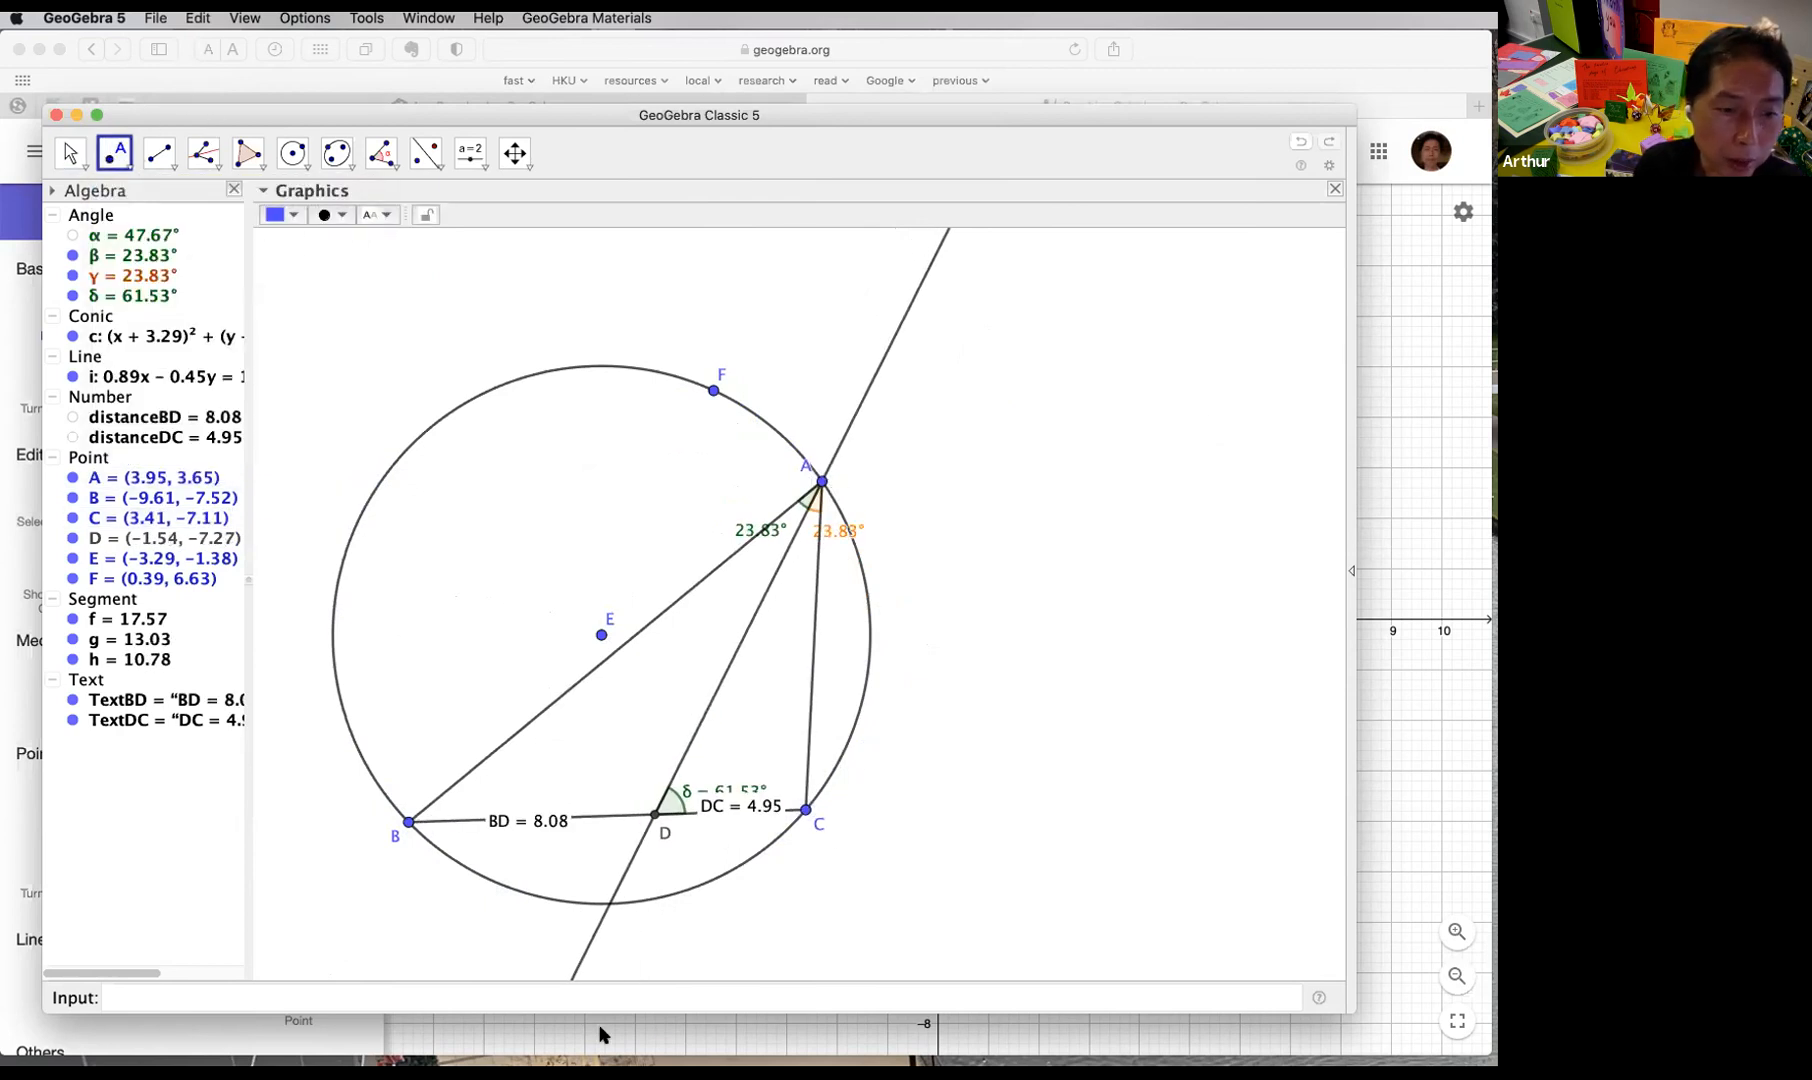
{"action": "left_click", "coordinate": [608, 910]}
{"action": "key", "text": "Escape"}
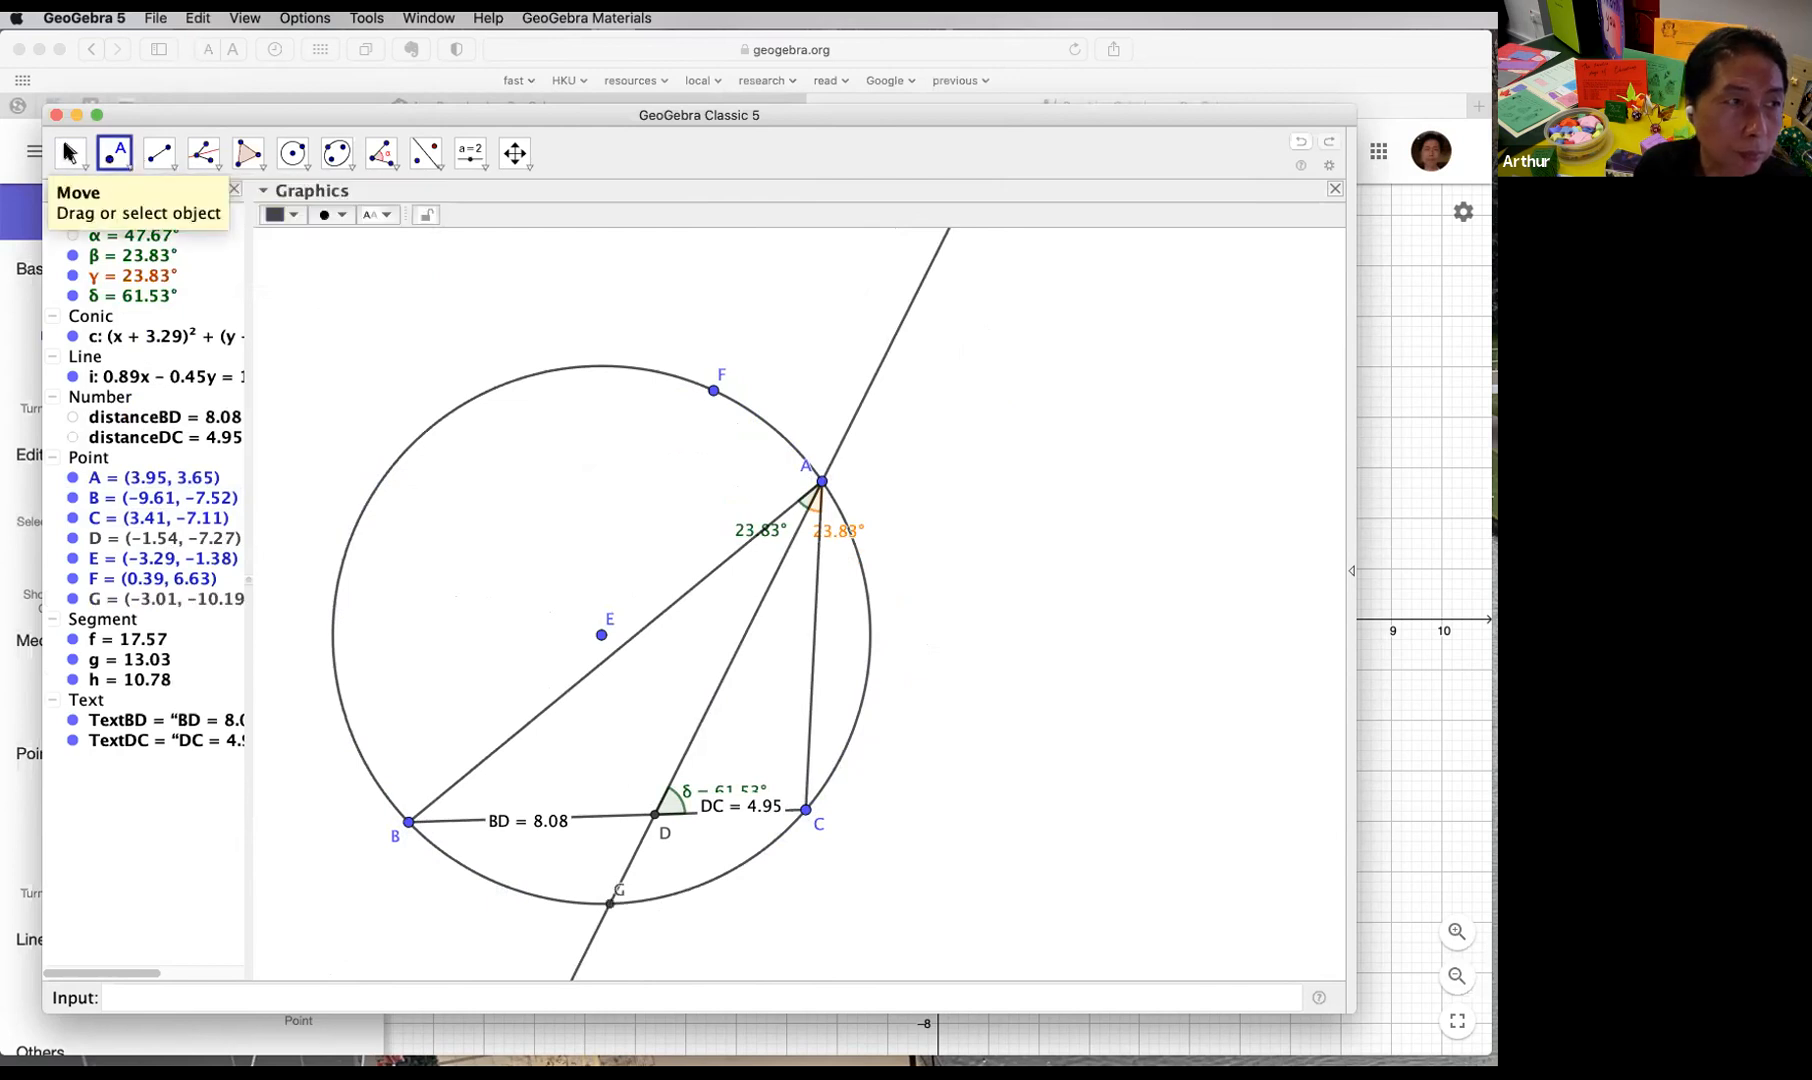
{"action": "left_click_drag", "start_coordinate": [616, 895], "coordinate": [619, 928]}
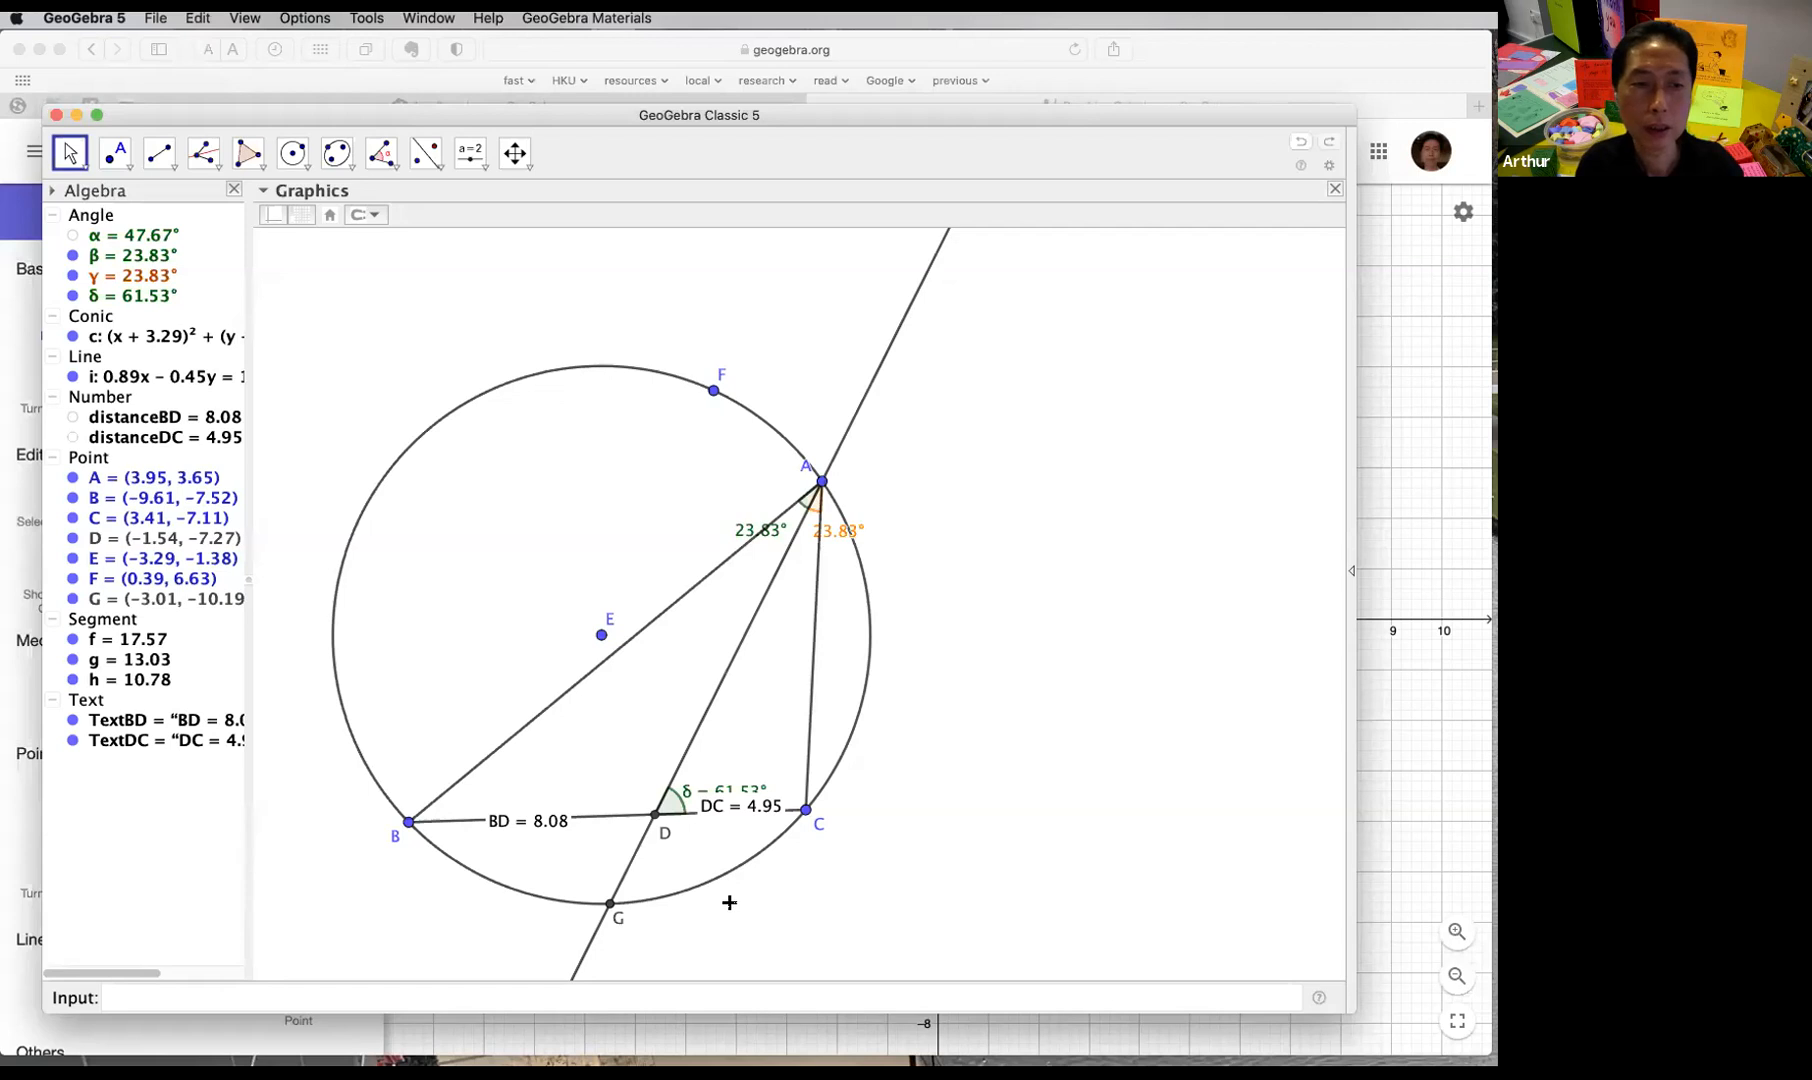
Step: Move vertex A along the circle to about (3.49, 4.25), keeping B and C in place
{"action": "scroll", "coordinate": [732, 903], "scroll_direction": "down", "scroll_amount": 1}
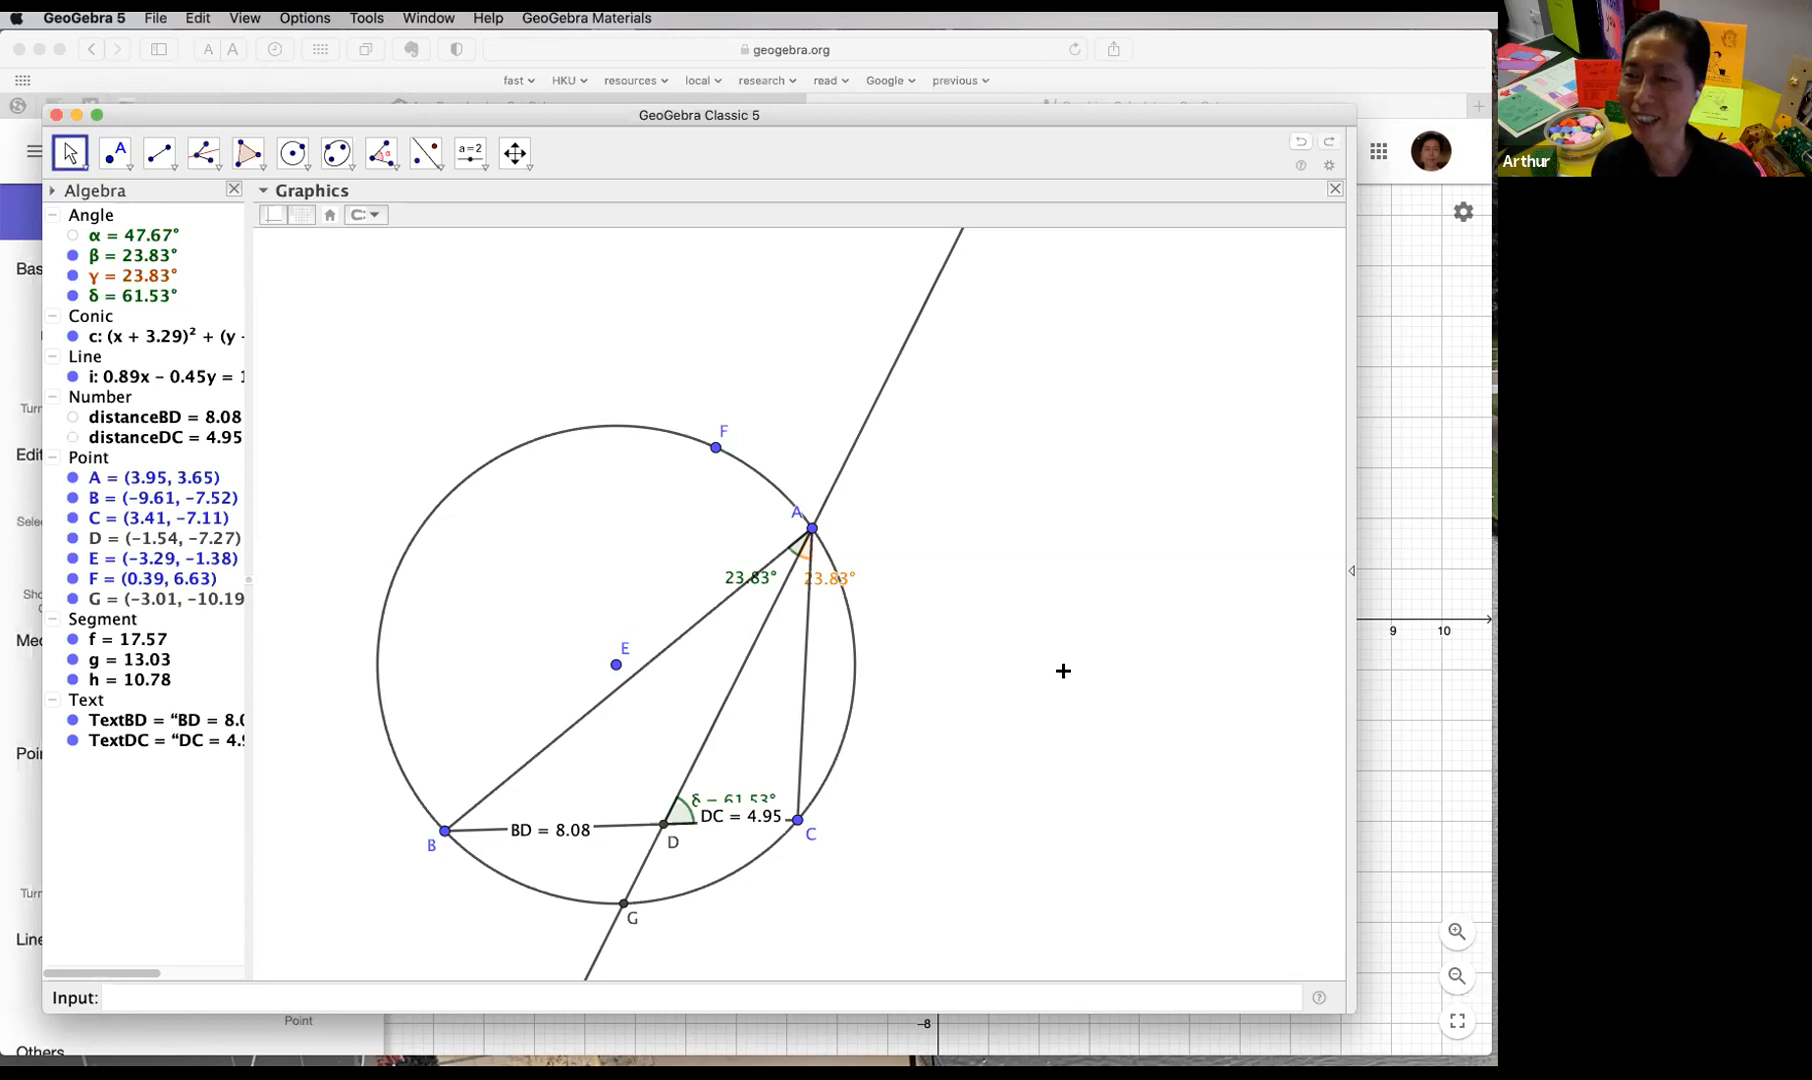
{"action": "mouse_move", "coordinate": [812, 527]}
{"action": "left_mouse_down"}
{"action": "mouse_move", "coordinate": [878, 637]}
{"action": "mouse_move", "coordinate": [493, 352]}
{"action": "mouse_move", "coordinate": [631, 372]}
{"action": "mouse_move", "coordinate": [959, 781]}
{"action": "mouse_move", "coordinate": [747, 517]}
{"action": "mouse_move", "coordinate": [781, 554]}
{"action": "mouse_move", "coordinate": [841, 570]}
{"action": "mouse_move", "coordinate": [356, 465]}
{"action": "mouse_move", "coordinate": [759, 488]}
{"action": "mouse_move", "coordinate": [805, 508]}
{"action": "left_mouse_up"}
{"action": "left_click", "coordinate": [1024, 507]}
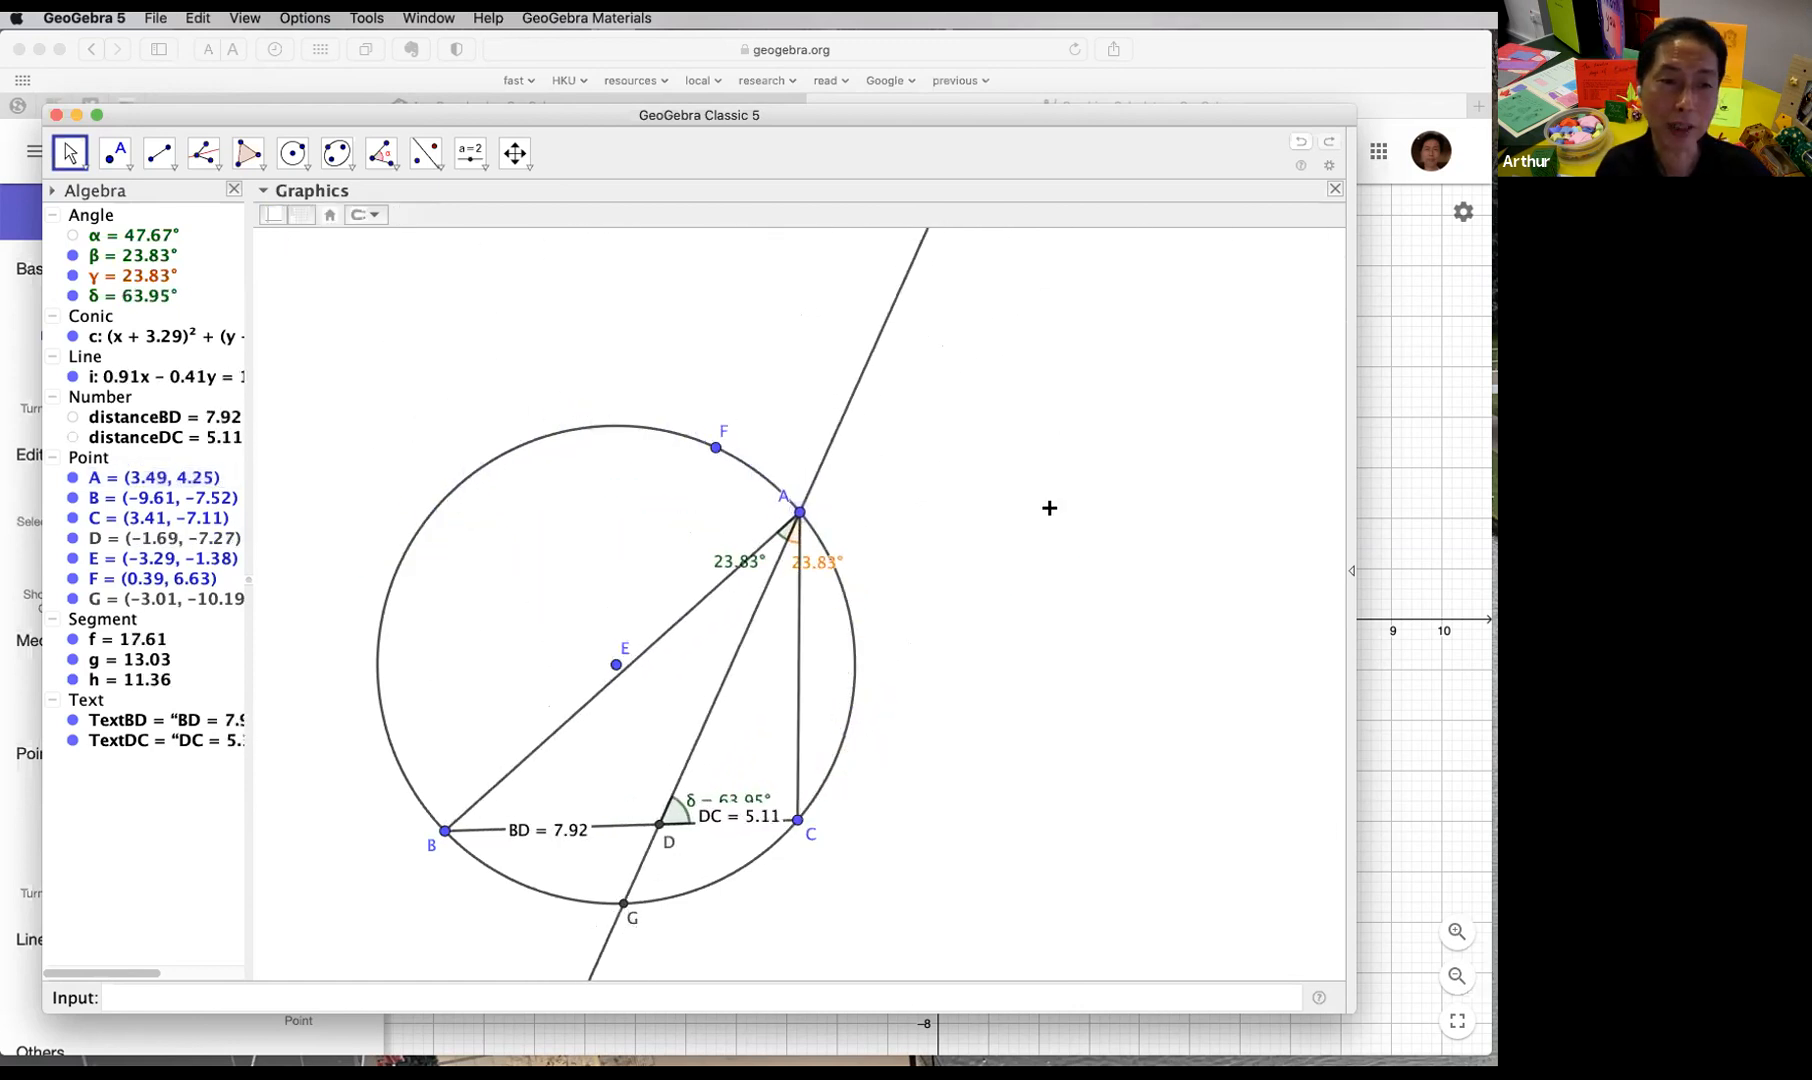